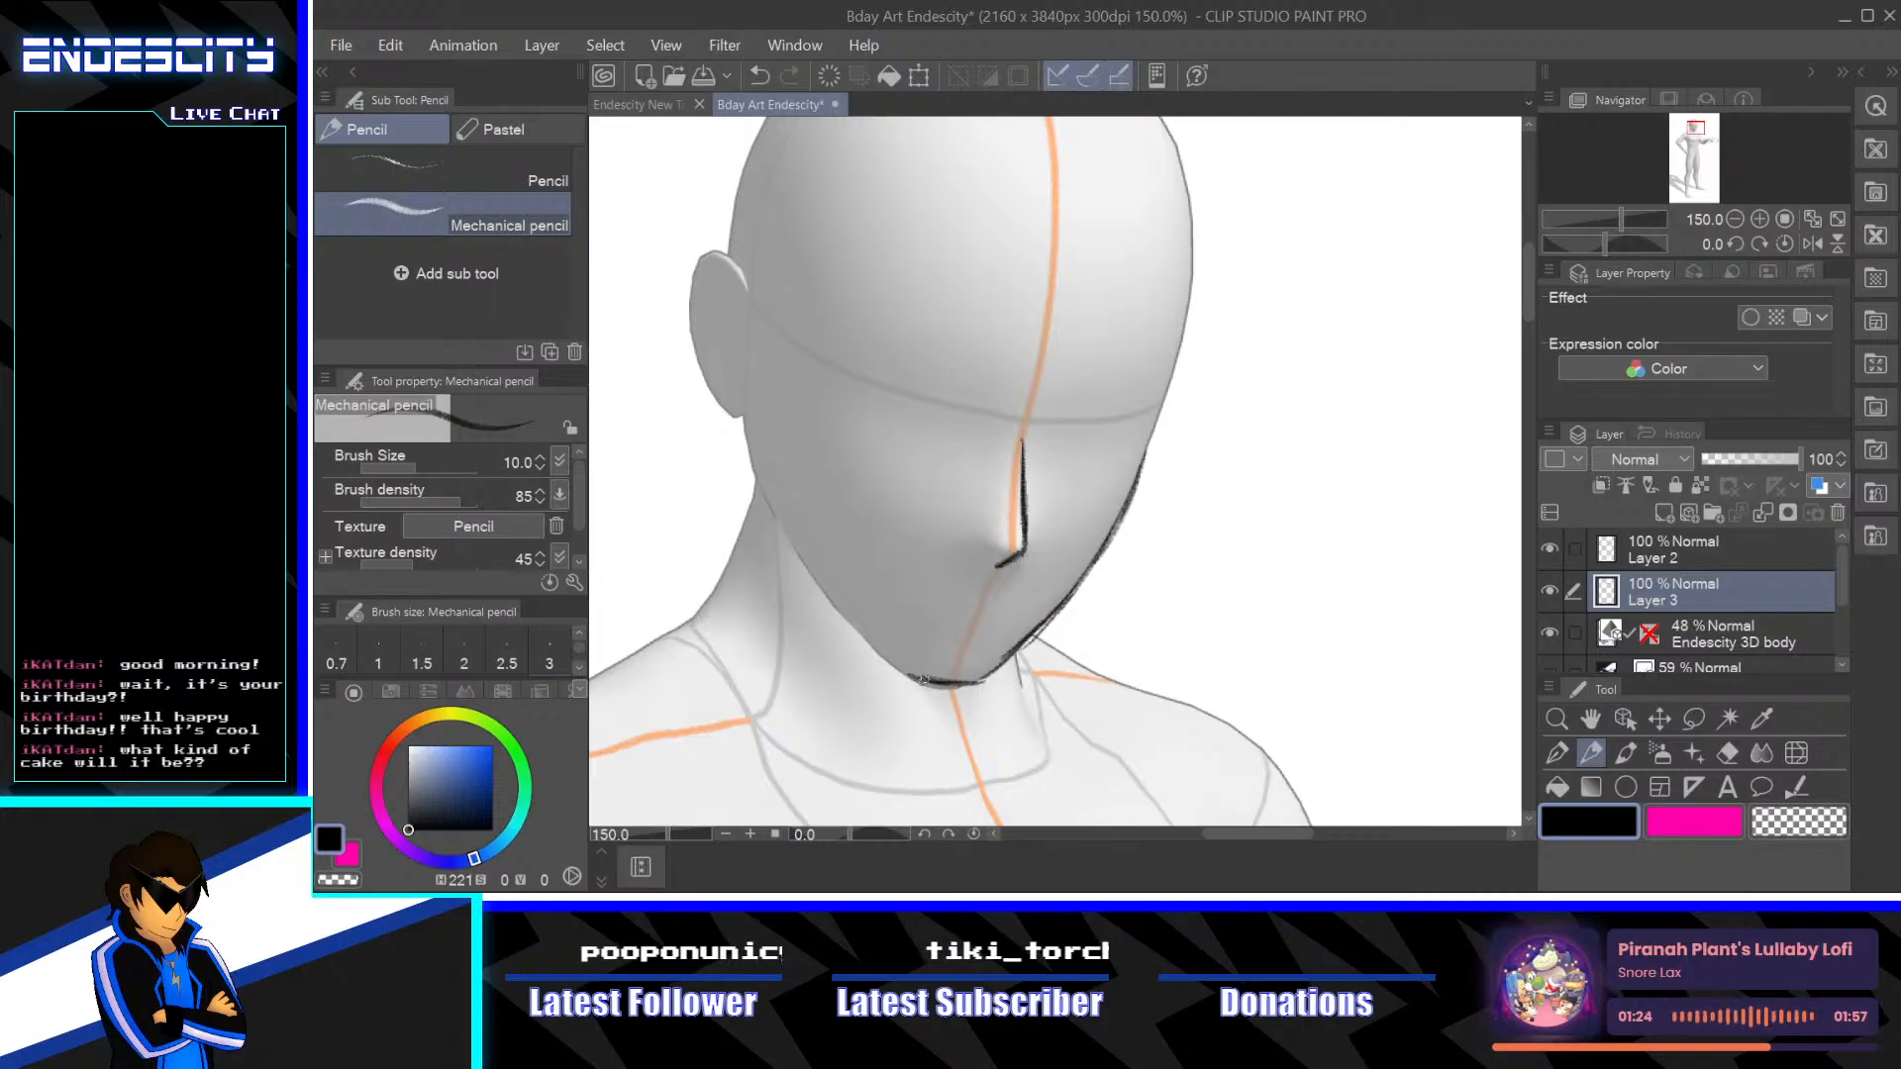
Trace the jawline from the chin up to the near ear and outline the ear over the 3D head with the Mechanical pencil
{"action": "left_click_drag", "start_coordinate": [904, 676], "coordinate": [863, 637]}
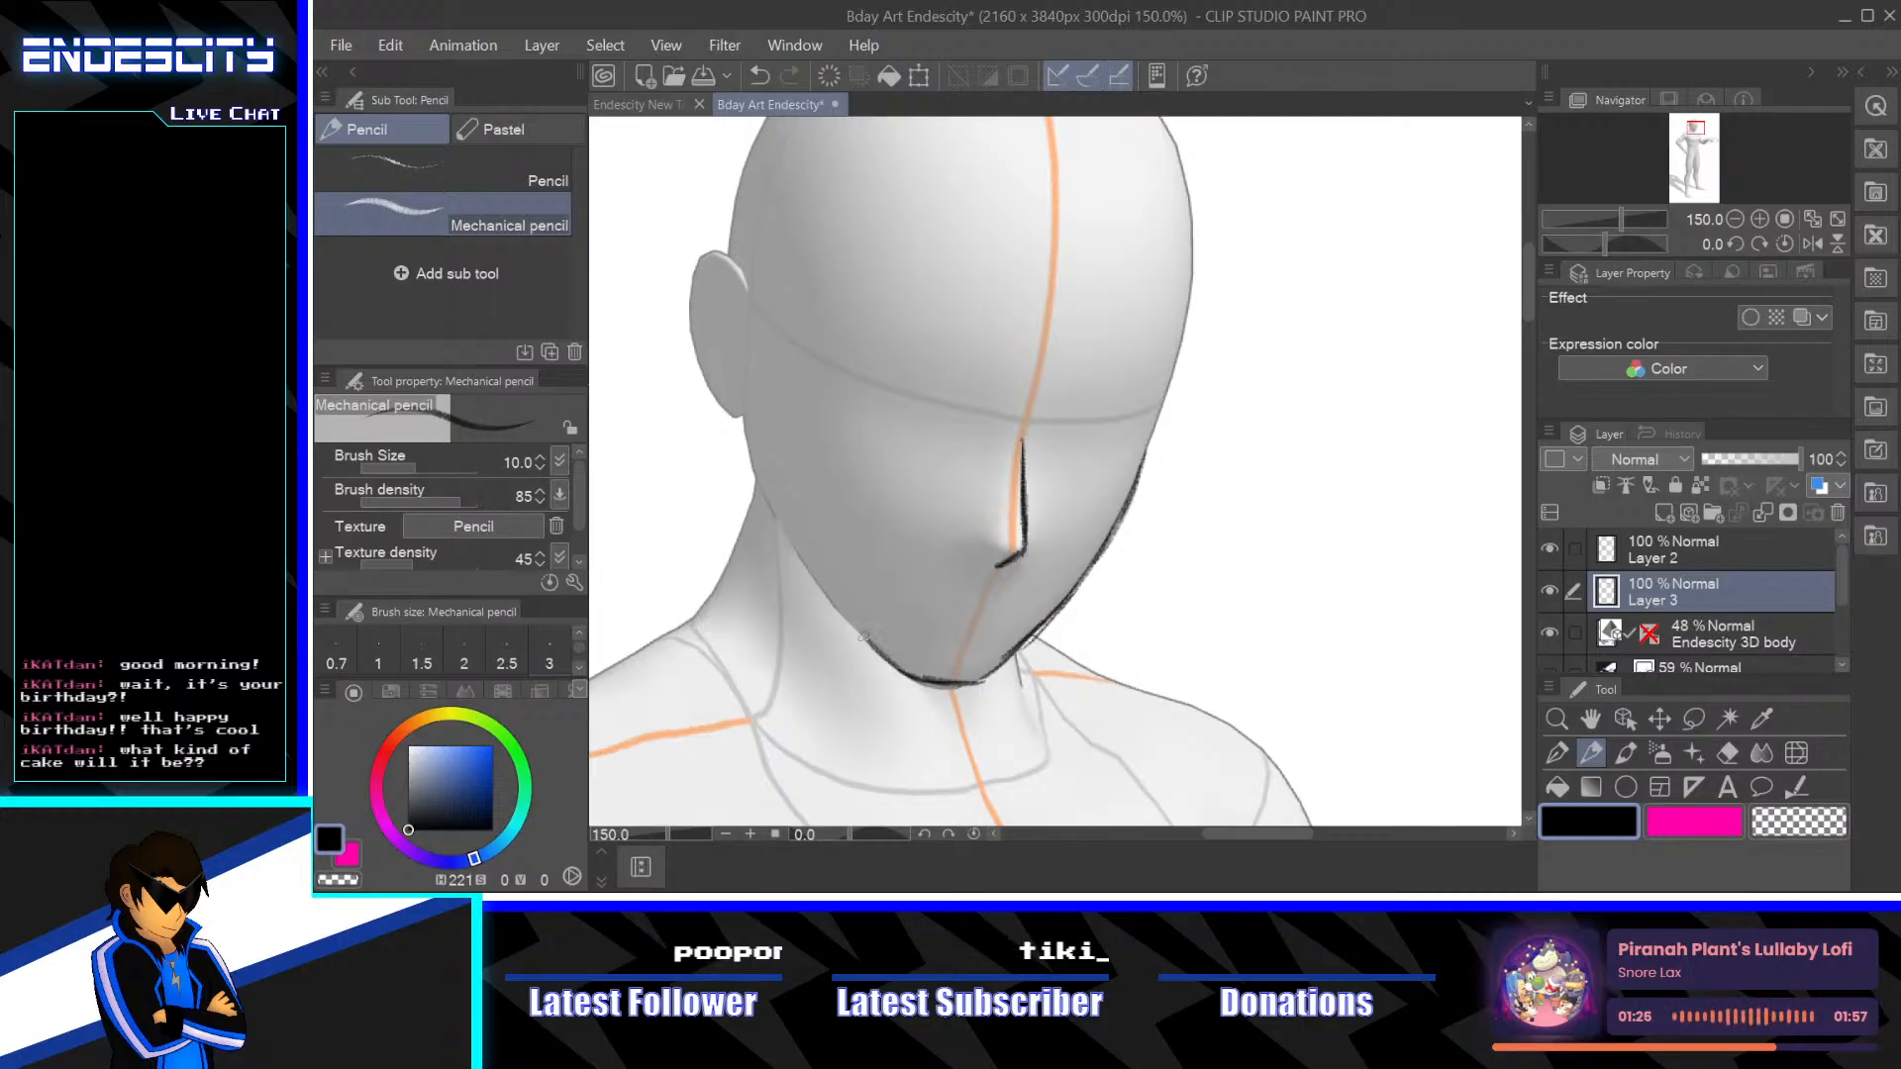
{"action": "mouse_move", "coordinate": [798, 558]}
{"action": "left_mouse_down"}
{"action": "mouse_move", "coordinate": [743, 378]}
{"action": "mouse_move", "coordinate": [926, 501]}
{"action": "mouse_move", "coordinate": [995, 500]}
{"action": "left_mouse_up"}
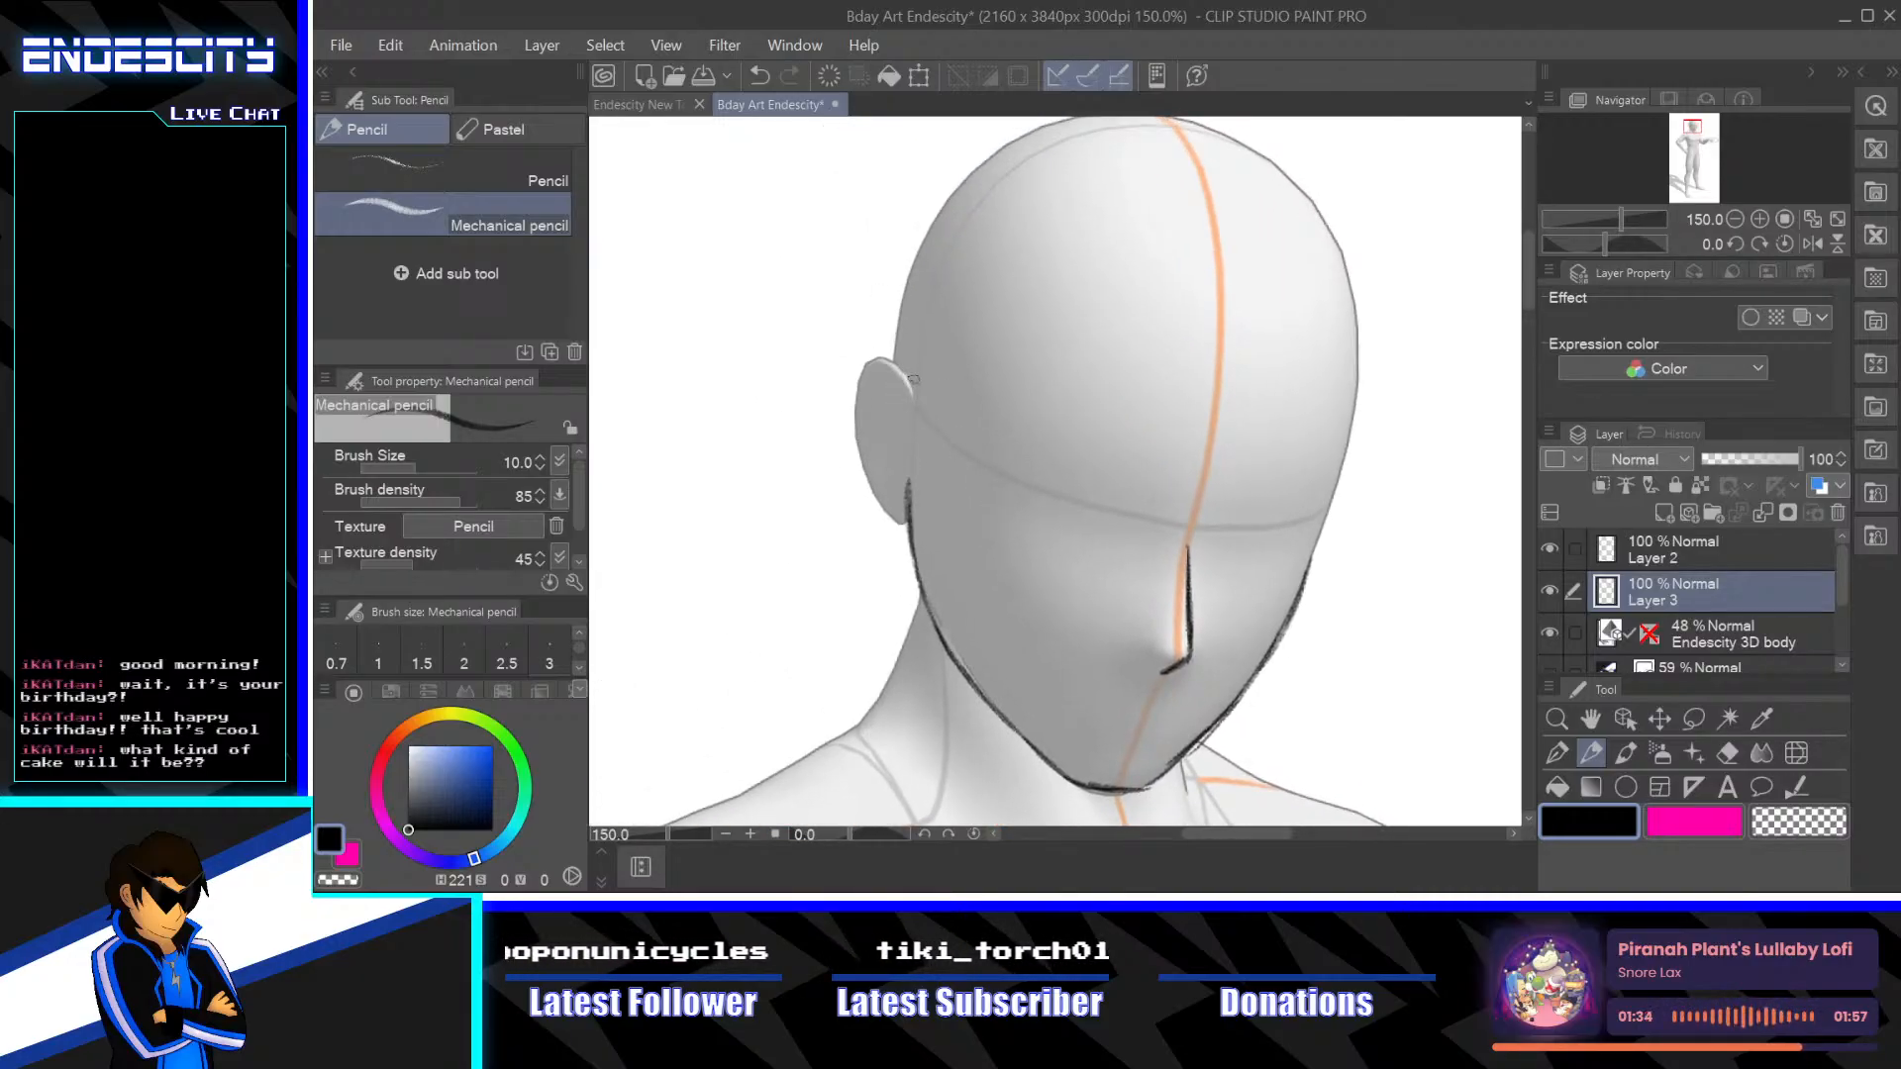
{"action": "mouse_move", "coordinate": [897, 369]}
{"action": "left_mouse_down"}
{"action": "mouse_move", "coordinate": [853, 449]}
{"action": "mouse_move", "coordinate": [903, 516]}
{"action": "left_mouse_up"}
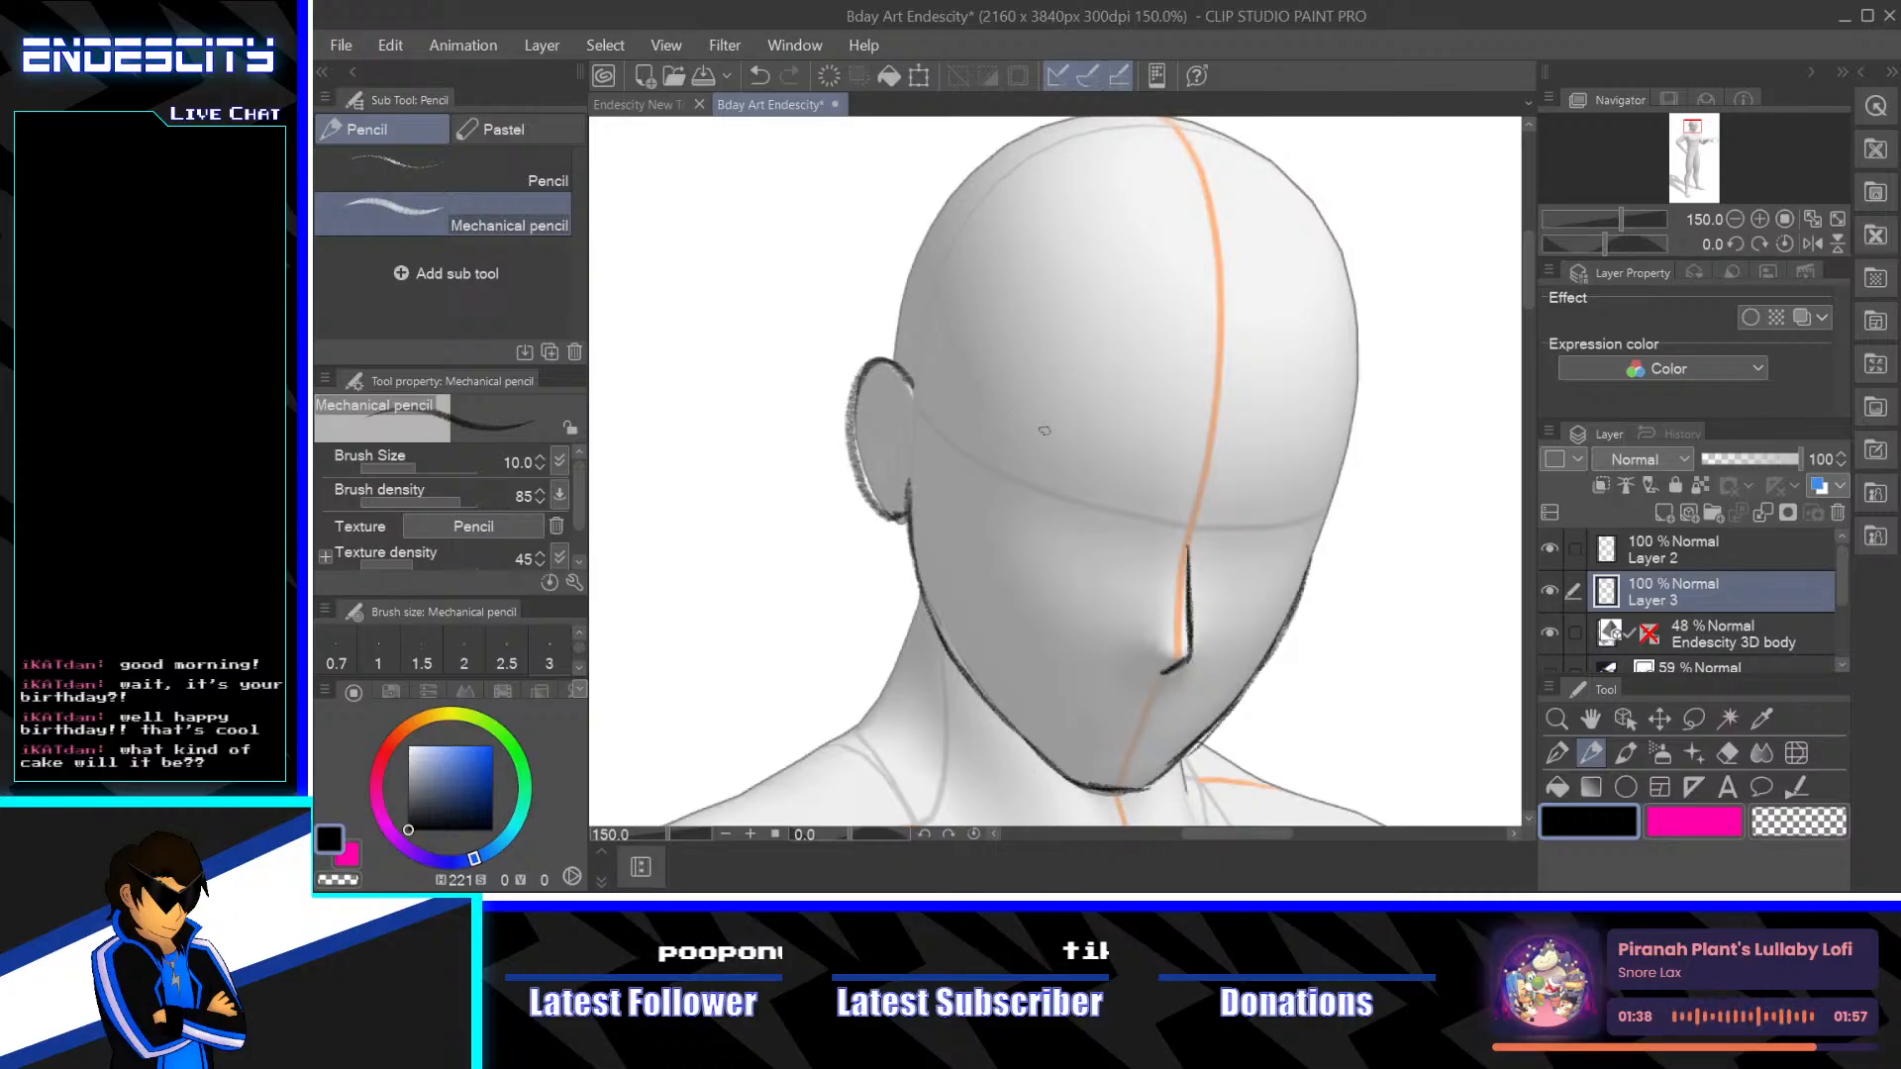
Extend the far side outline of the face upward from the cheek to the temple, following the edge of the 3D head
{"action": "left_click_drag", "start_coordinate": [1318, 324], "coordinate": [1207, 403]}
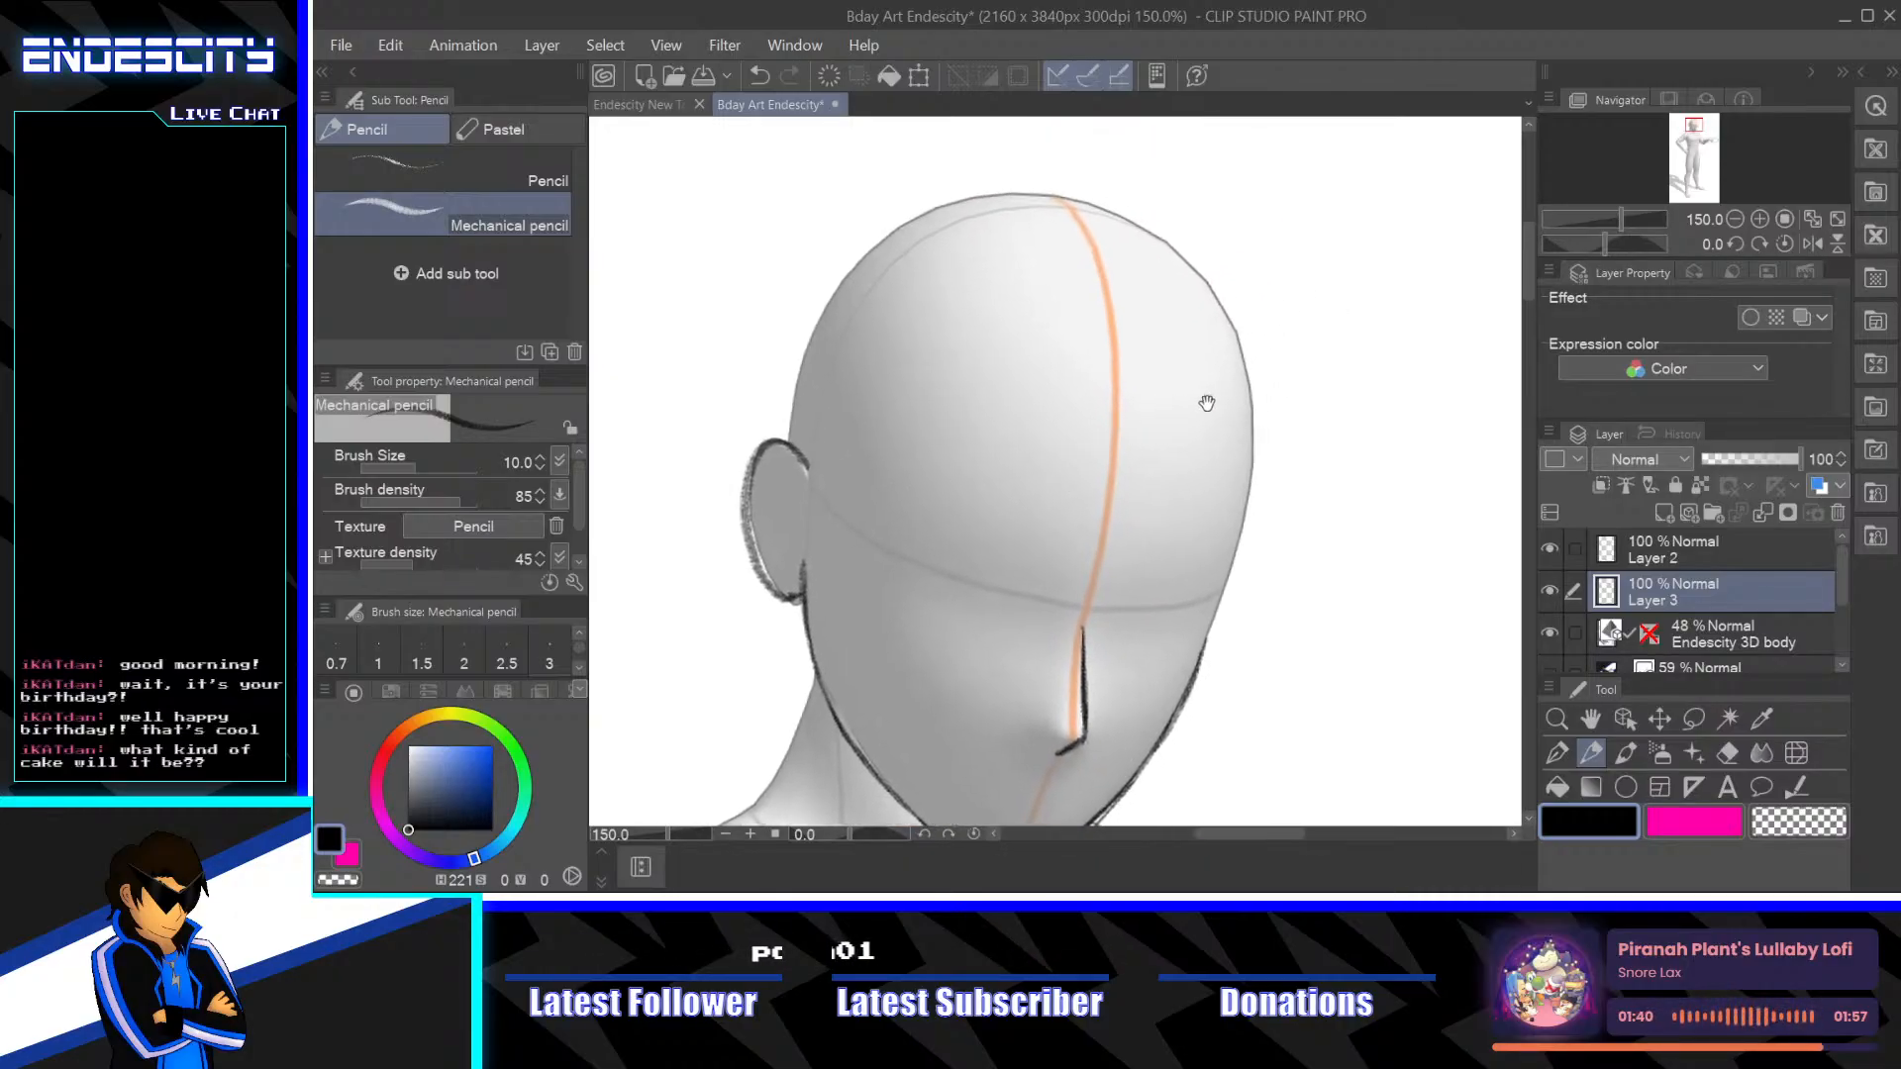
{"action": "left_click_drag", "start_coordinate": [1233, 469], "coordinate": [1248, 469]}
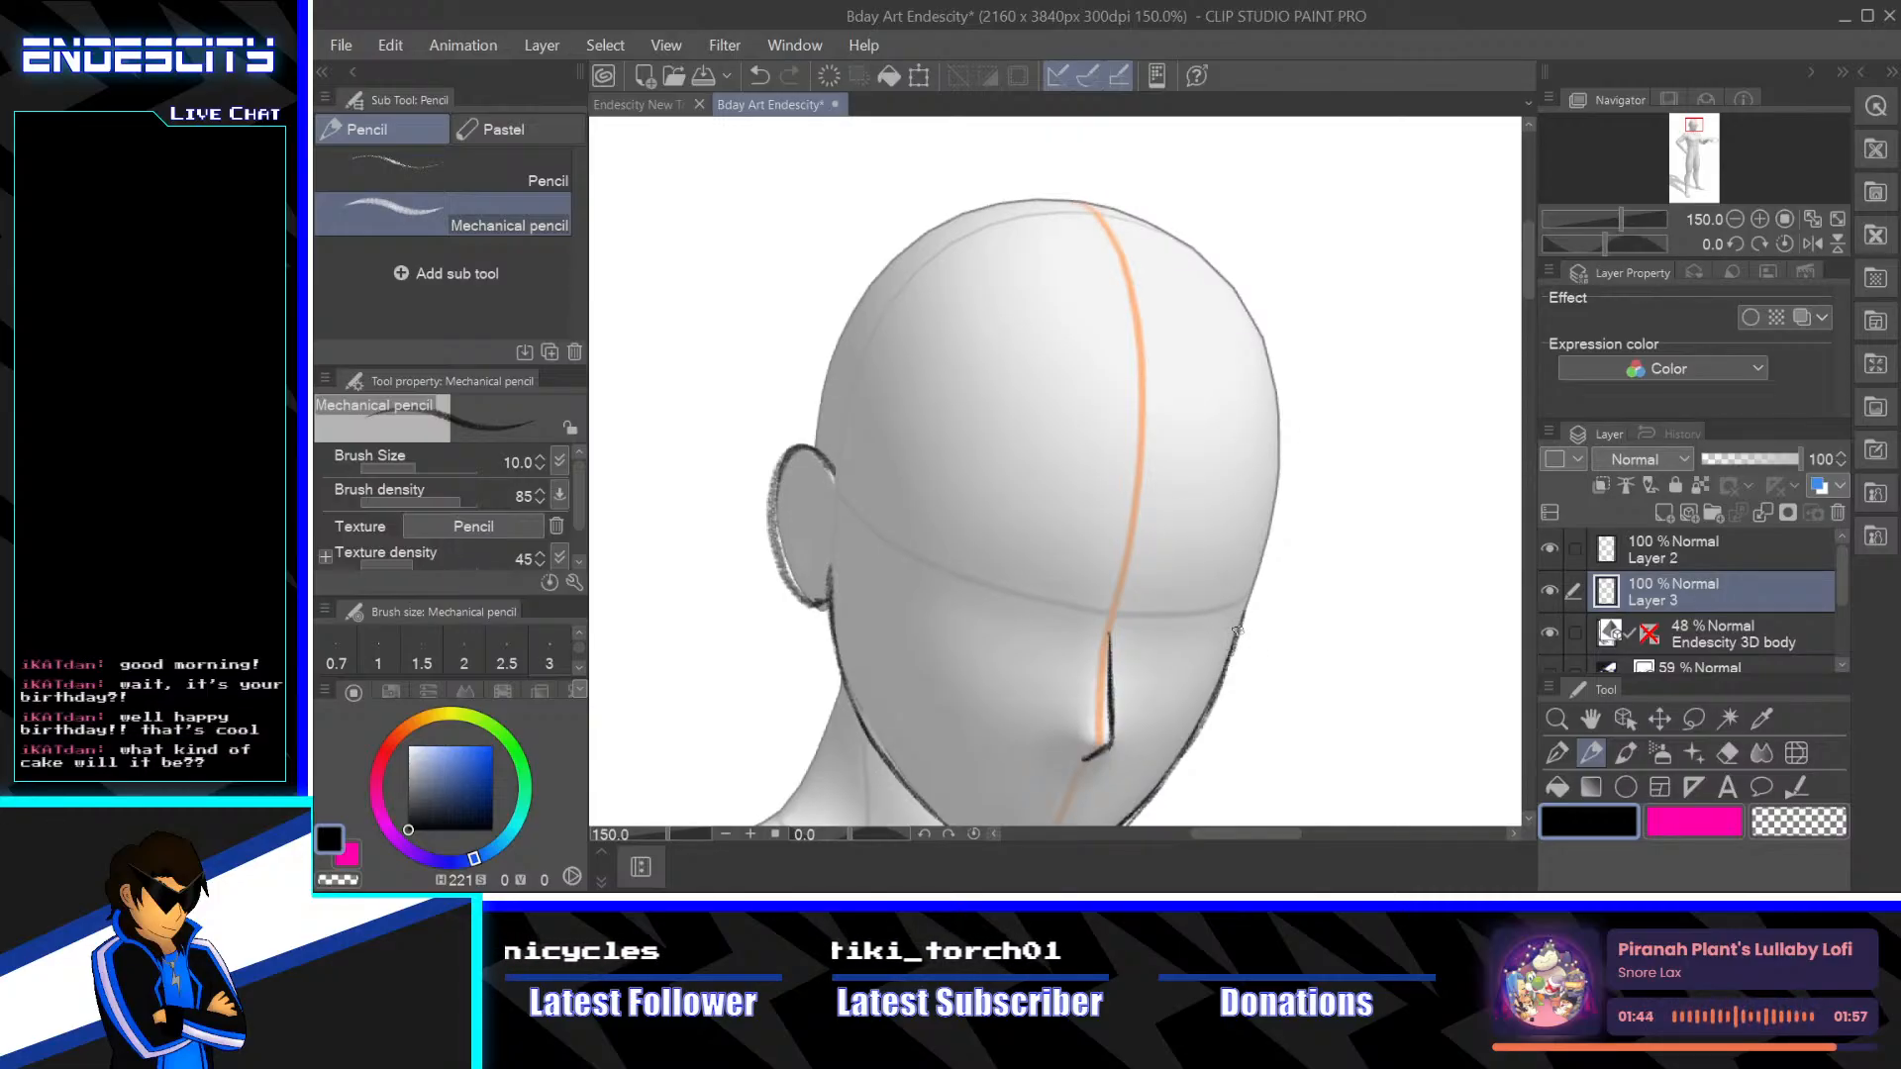
{"action": "left_click_drag", "start_coordinate": [1236, 639], "coordinate": [1274, 502]}
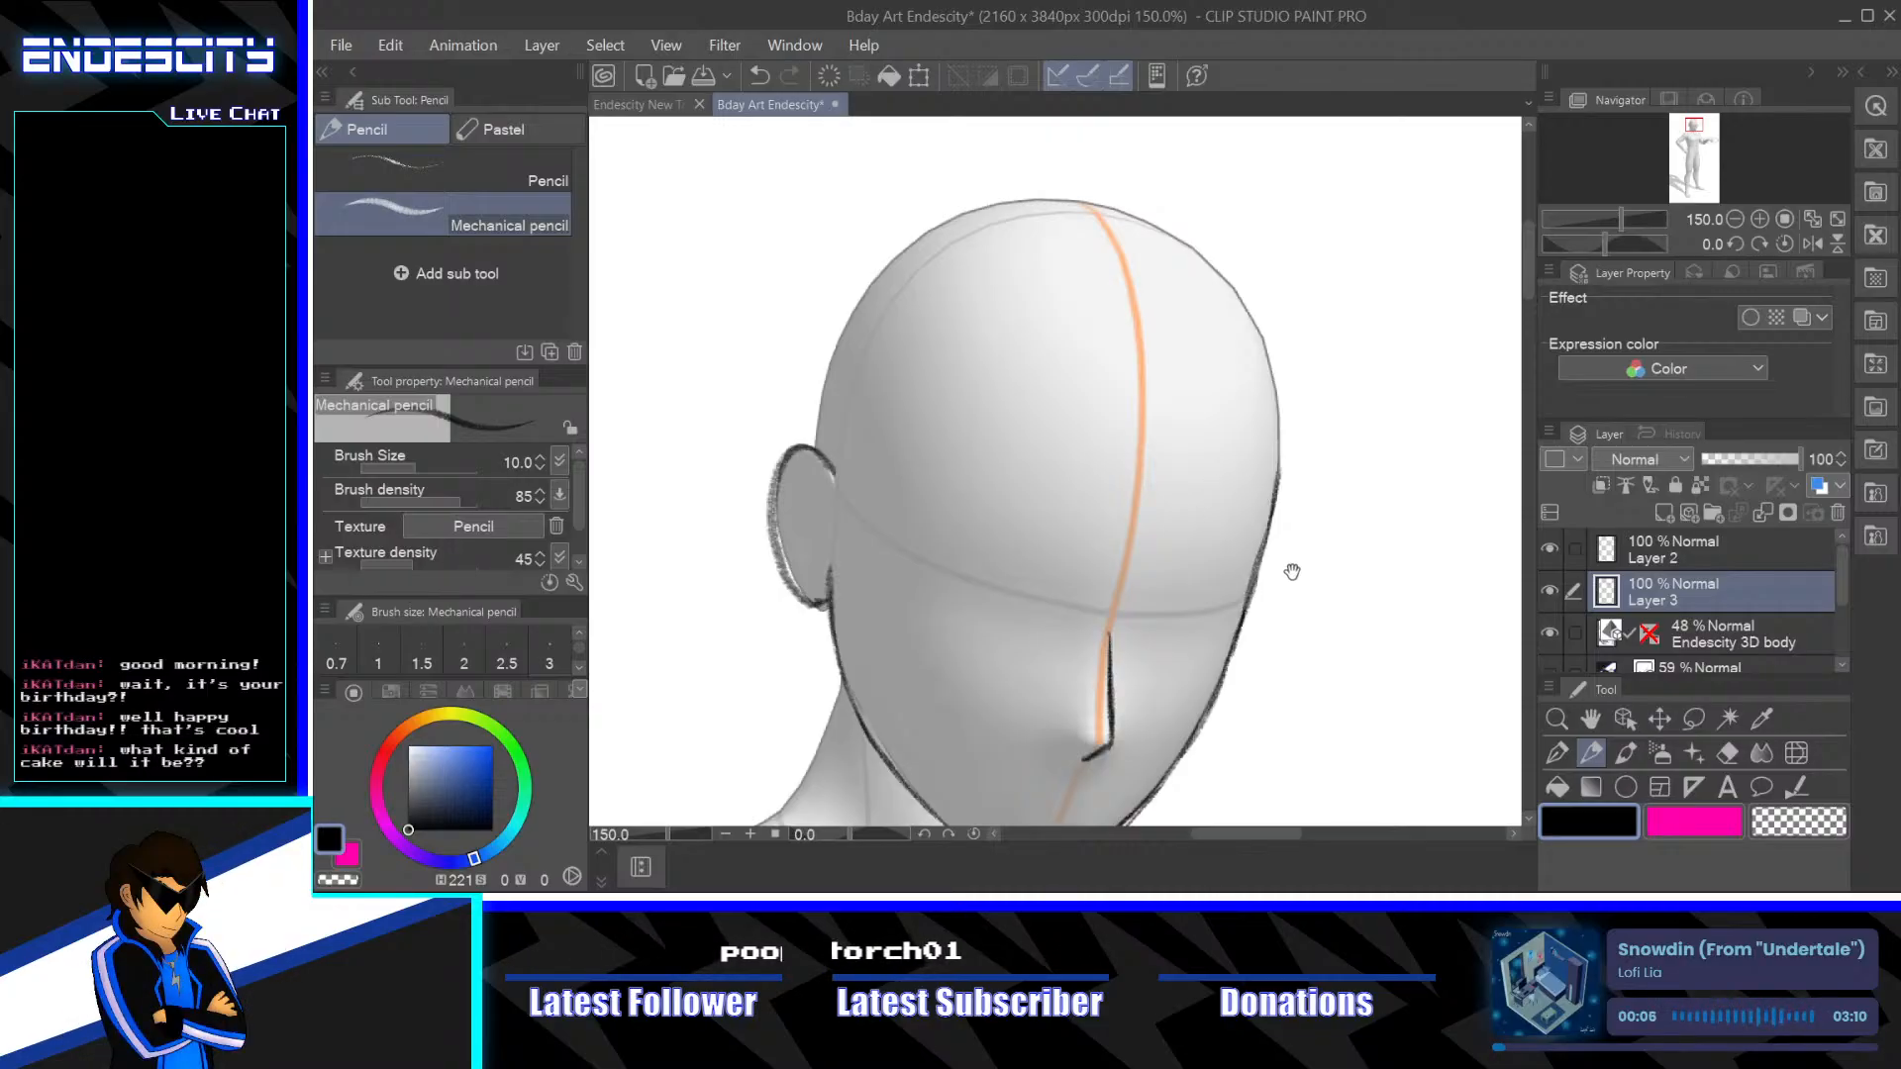
{"action": "left_click_drag", "start_coordinate": [1292, 572], "coordinate": [1264, 462]}
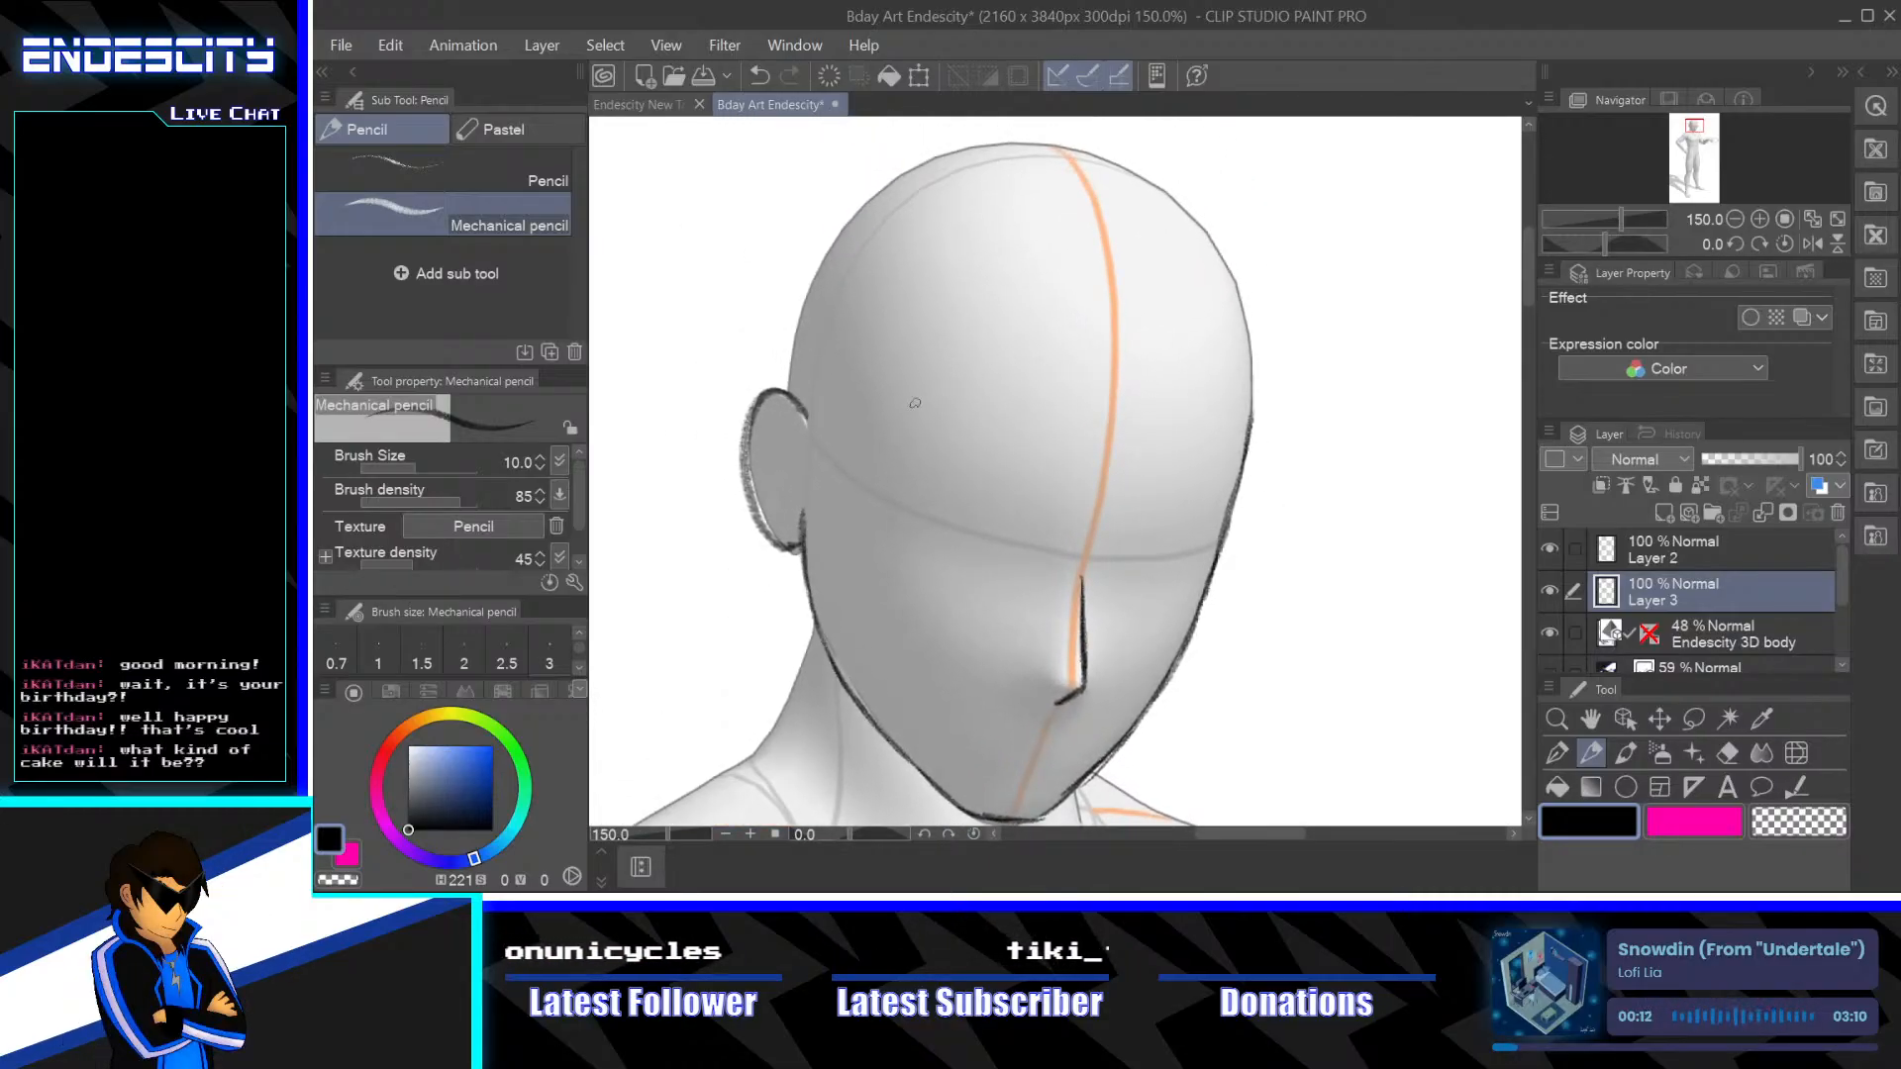
Sketch the hairline across the forehead with a stepped corner and sideburn running down to the near ear, and add the ear's inner edge
{"action": "left_click_drag", "start_coordinate": [947, 406], "coordinate": [1145, 433]}
{"action": "key", "text": "ctrl+z"}
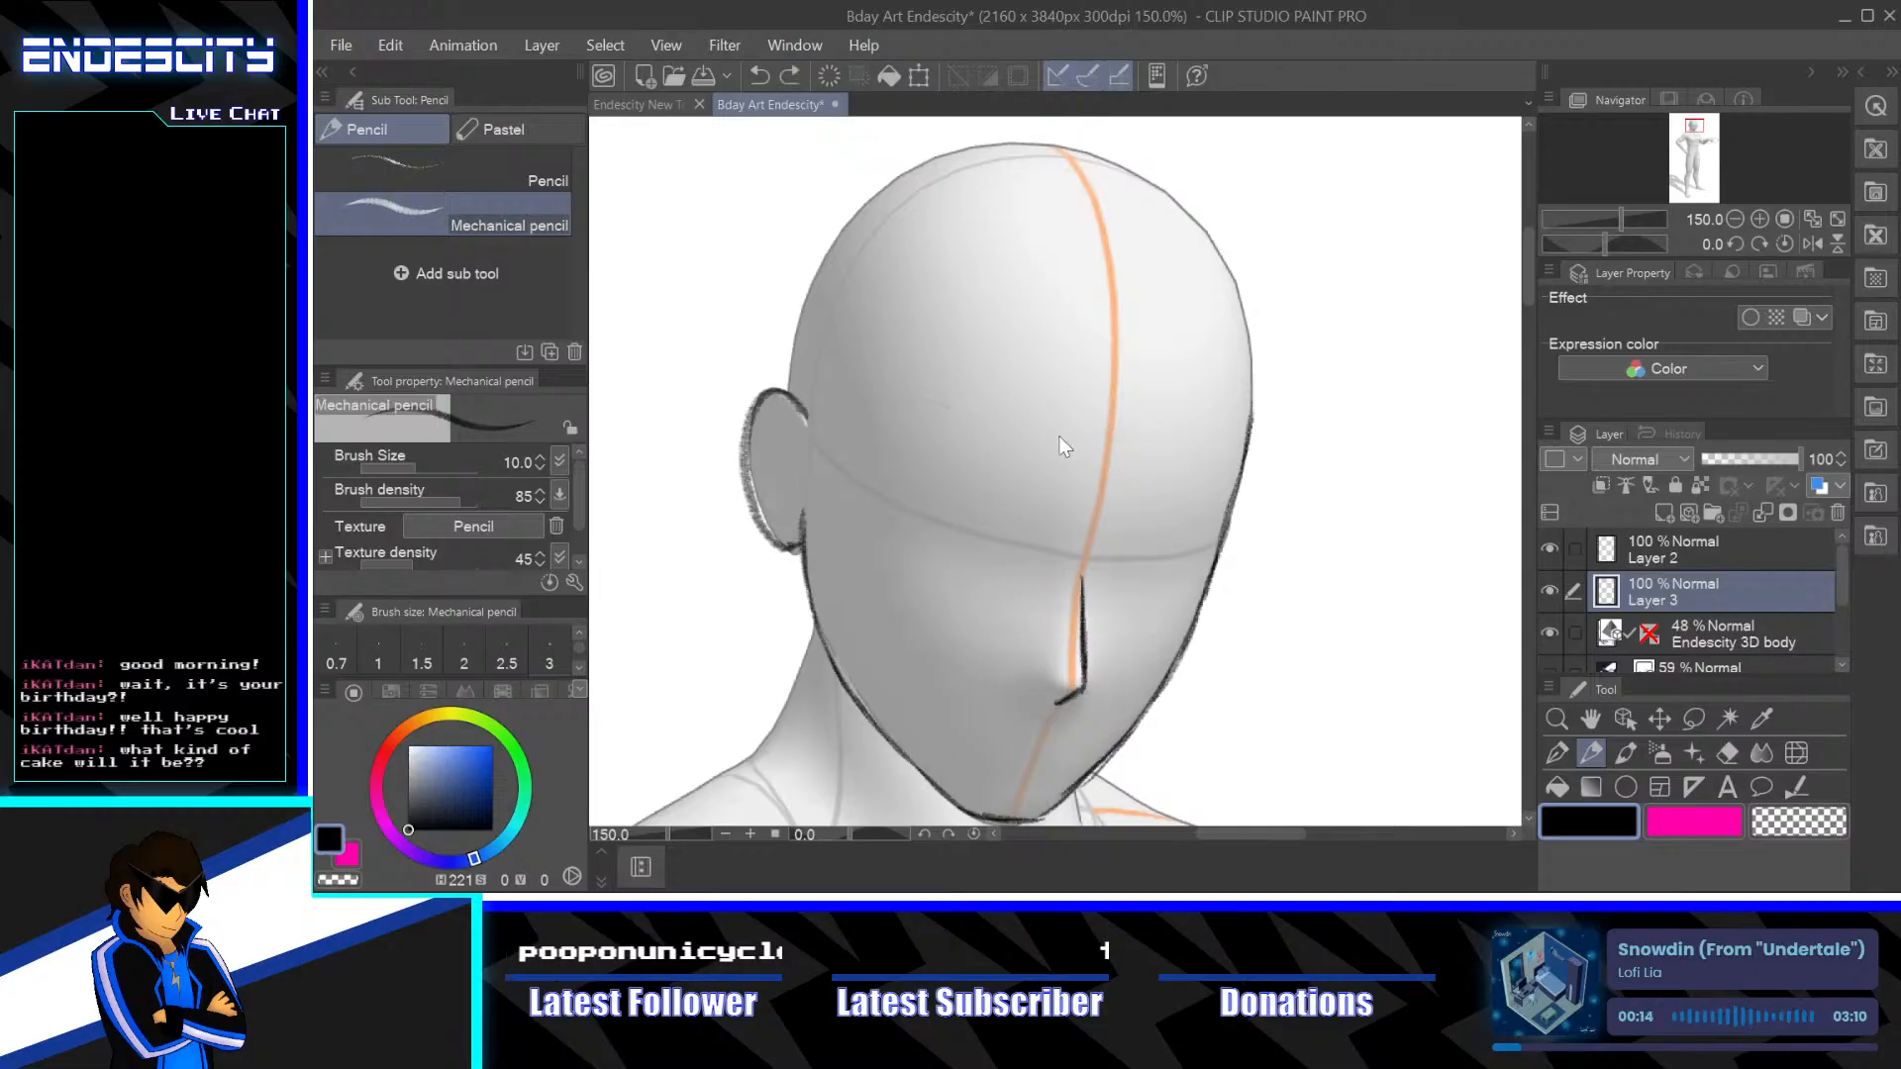
{"action": "left_click_drag", "start_coordinate": [996, 426], "coordinate": [1168, 454]}
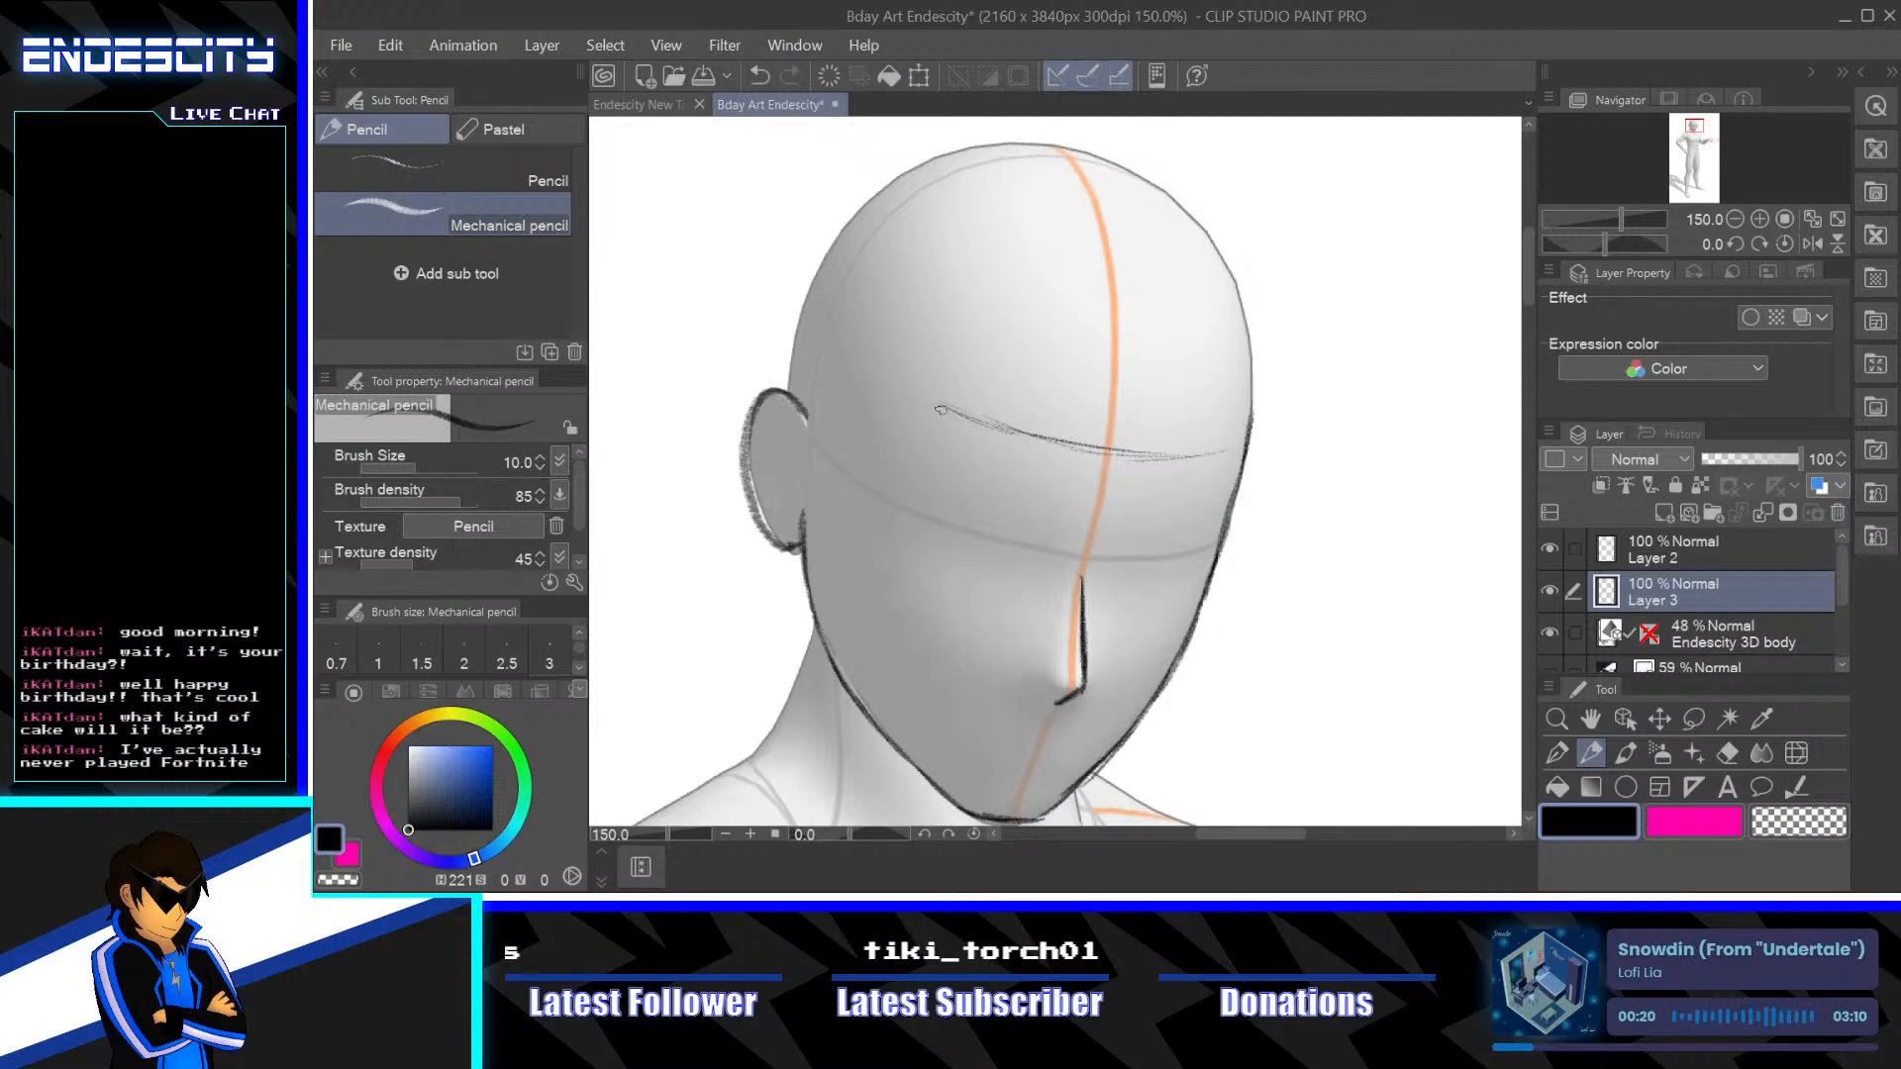
{"action": "left_click_drag", "start_coordinate": [936, 402], "coordinate": [889, 476]}
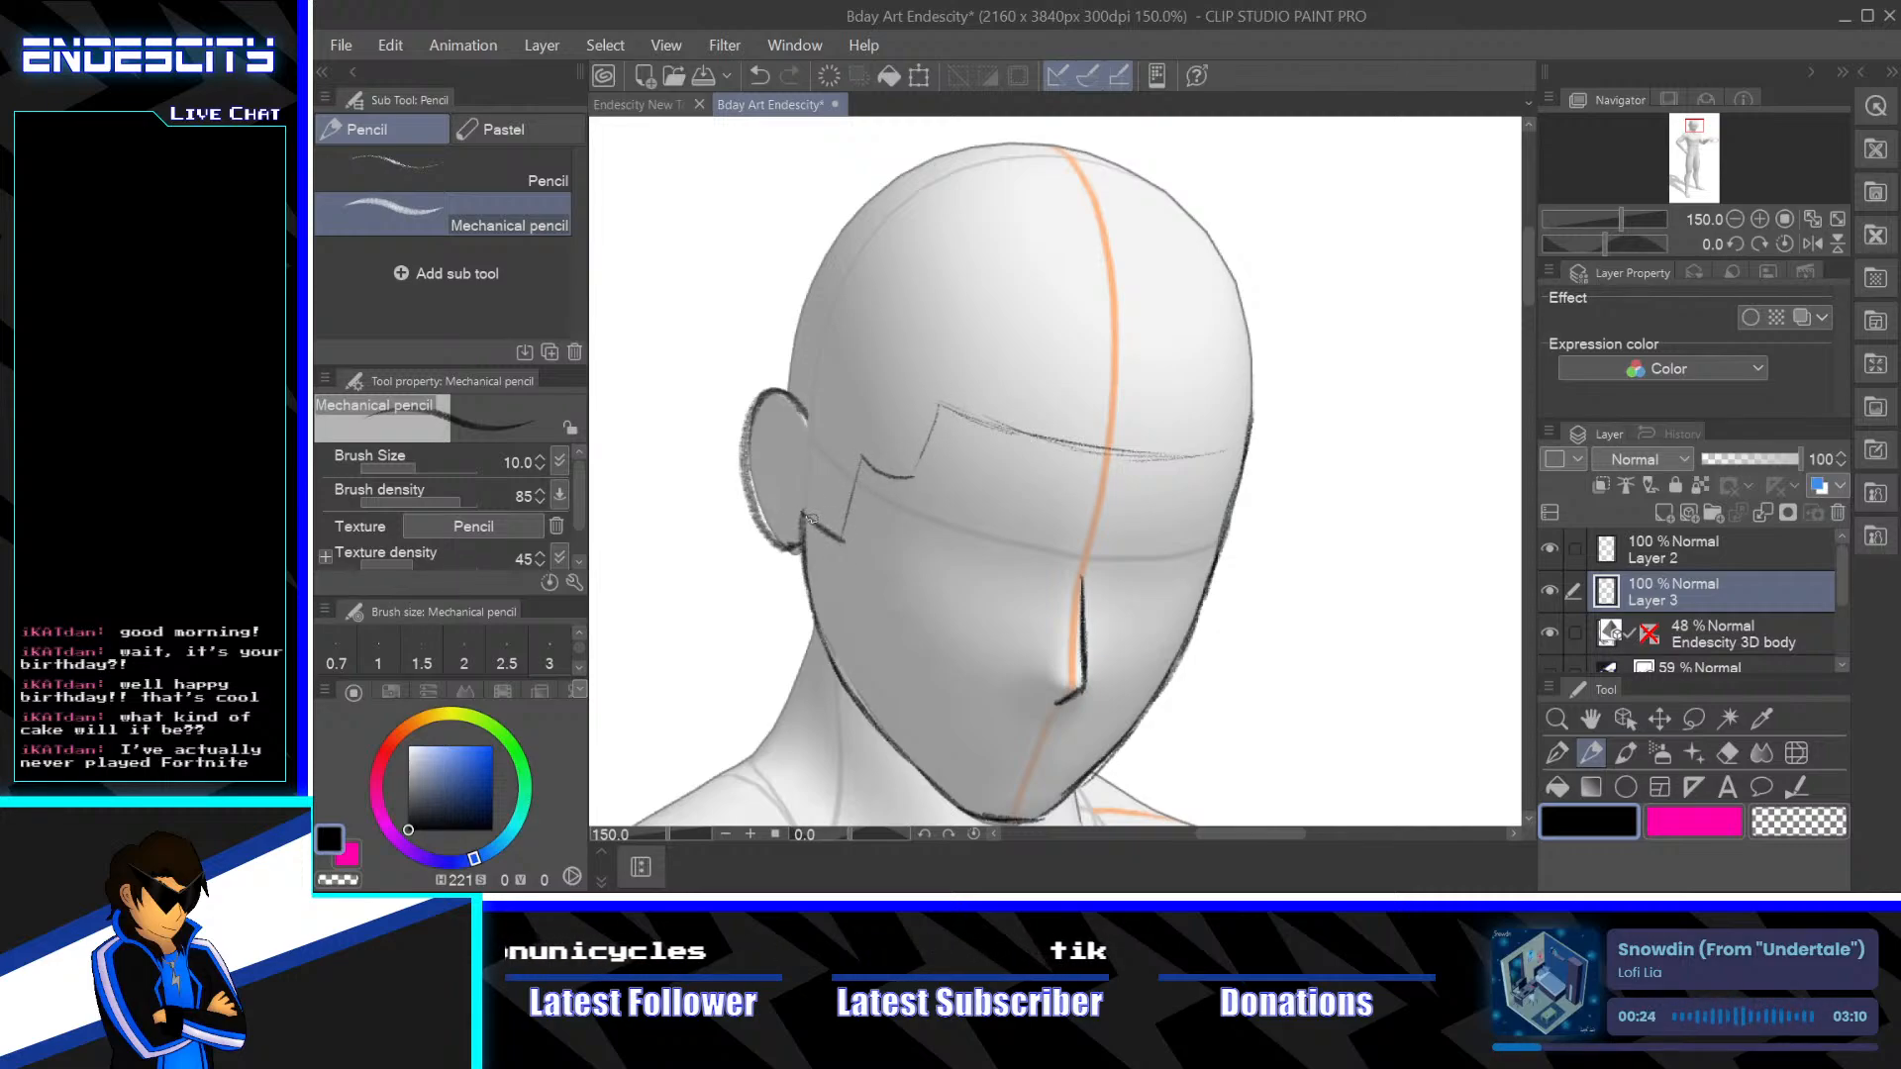
{"action": "left_click_drag", "start_coordinate": [810, 518], "coordinate": [811, 409]}
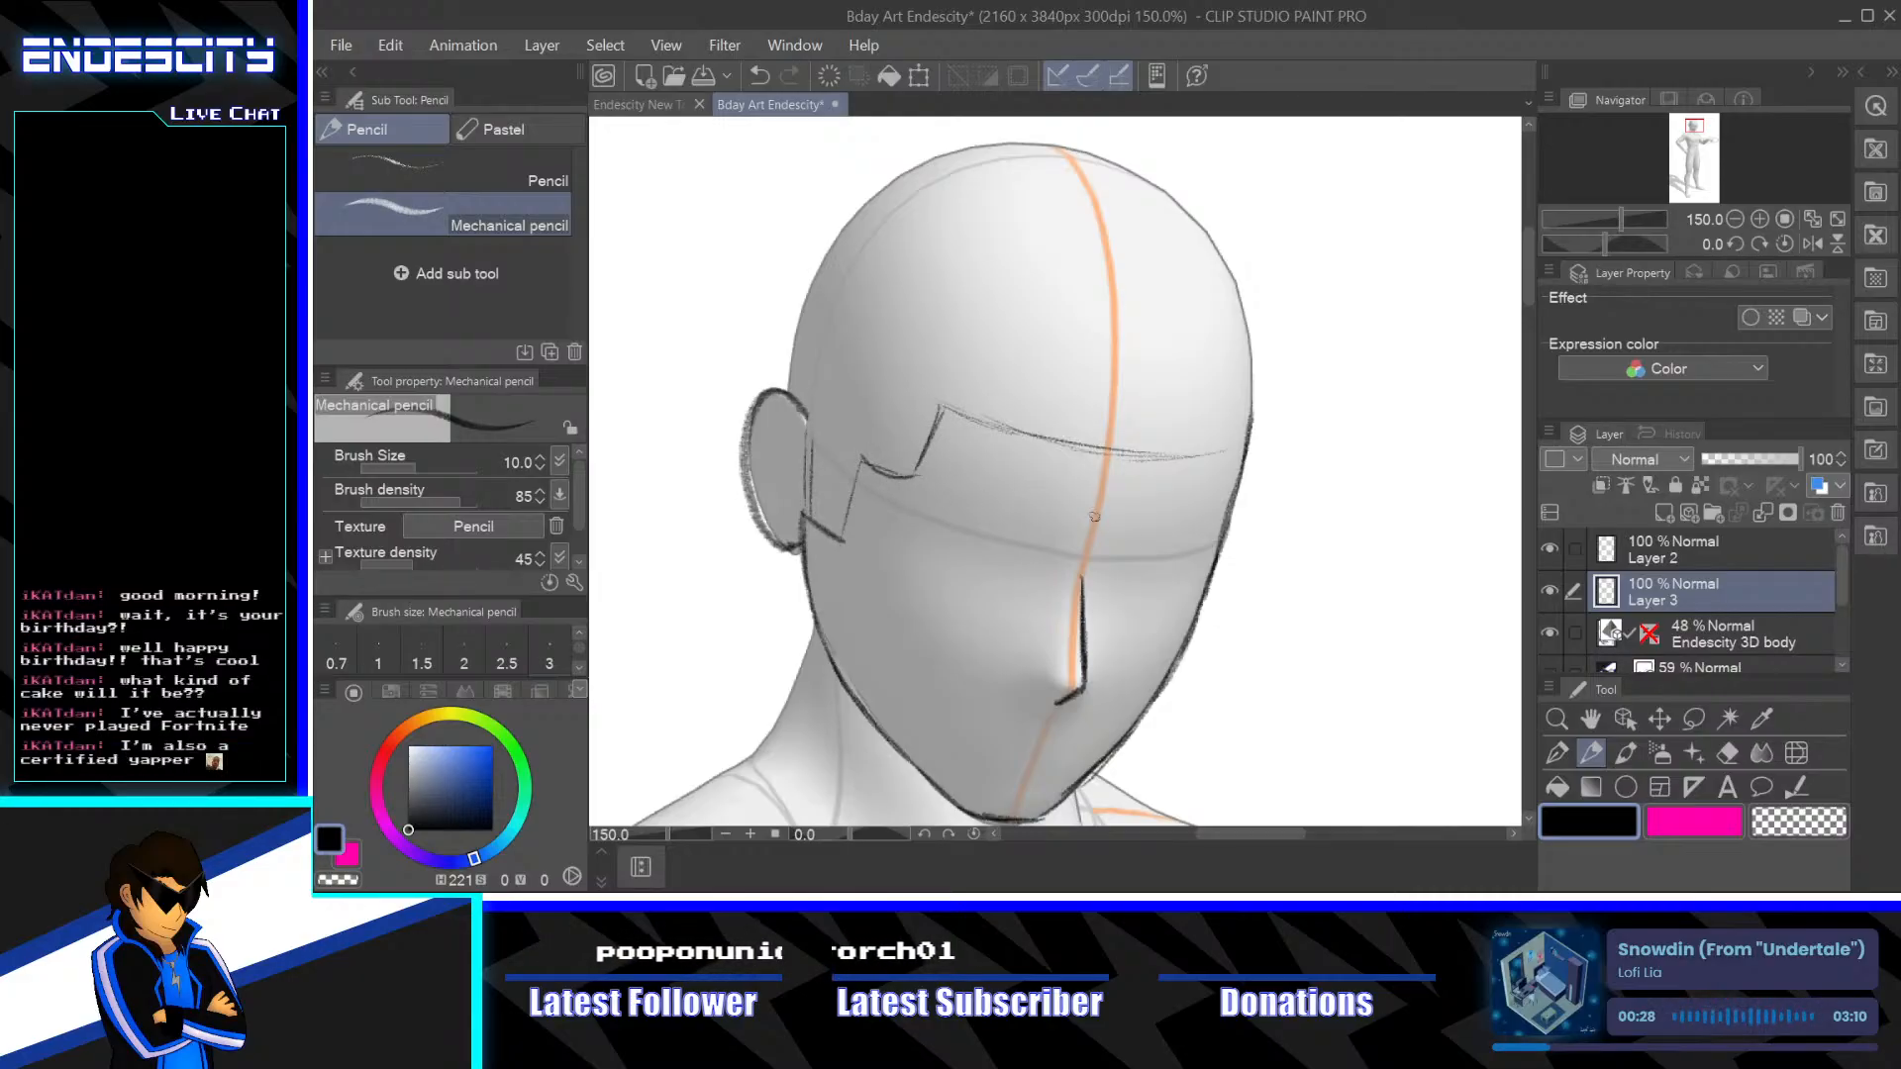
Try marking the two eye positions with dots on the eye guideline, one on each side of the nose
{"action": "mouse_move", "coordinate": [1257, 574]}
{"action": "left_mouse_down"}
{"action": "mouse_move", "coordinate": [1243, 403]}
{"action": "mouse_move", "coordinate": [1281, 432]}
{"action": "mouse_move", "coordinate": [1238, 458]}
{"action": "left_mouse_up"}
{"action": "scroll", "coordinate": [1298, 451], "scroll_direction": "down", "scroll_amount": 1}
{"action": "scroll", "coordinate": [1248, 437], "scroll_direction": "up", "scroll_amount": 1}
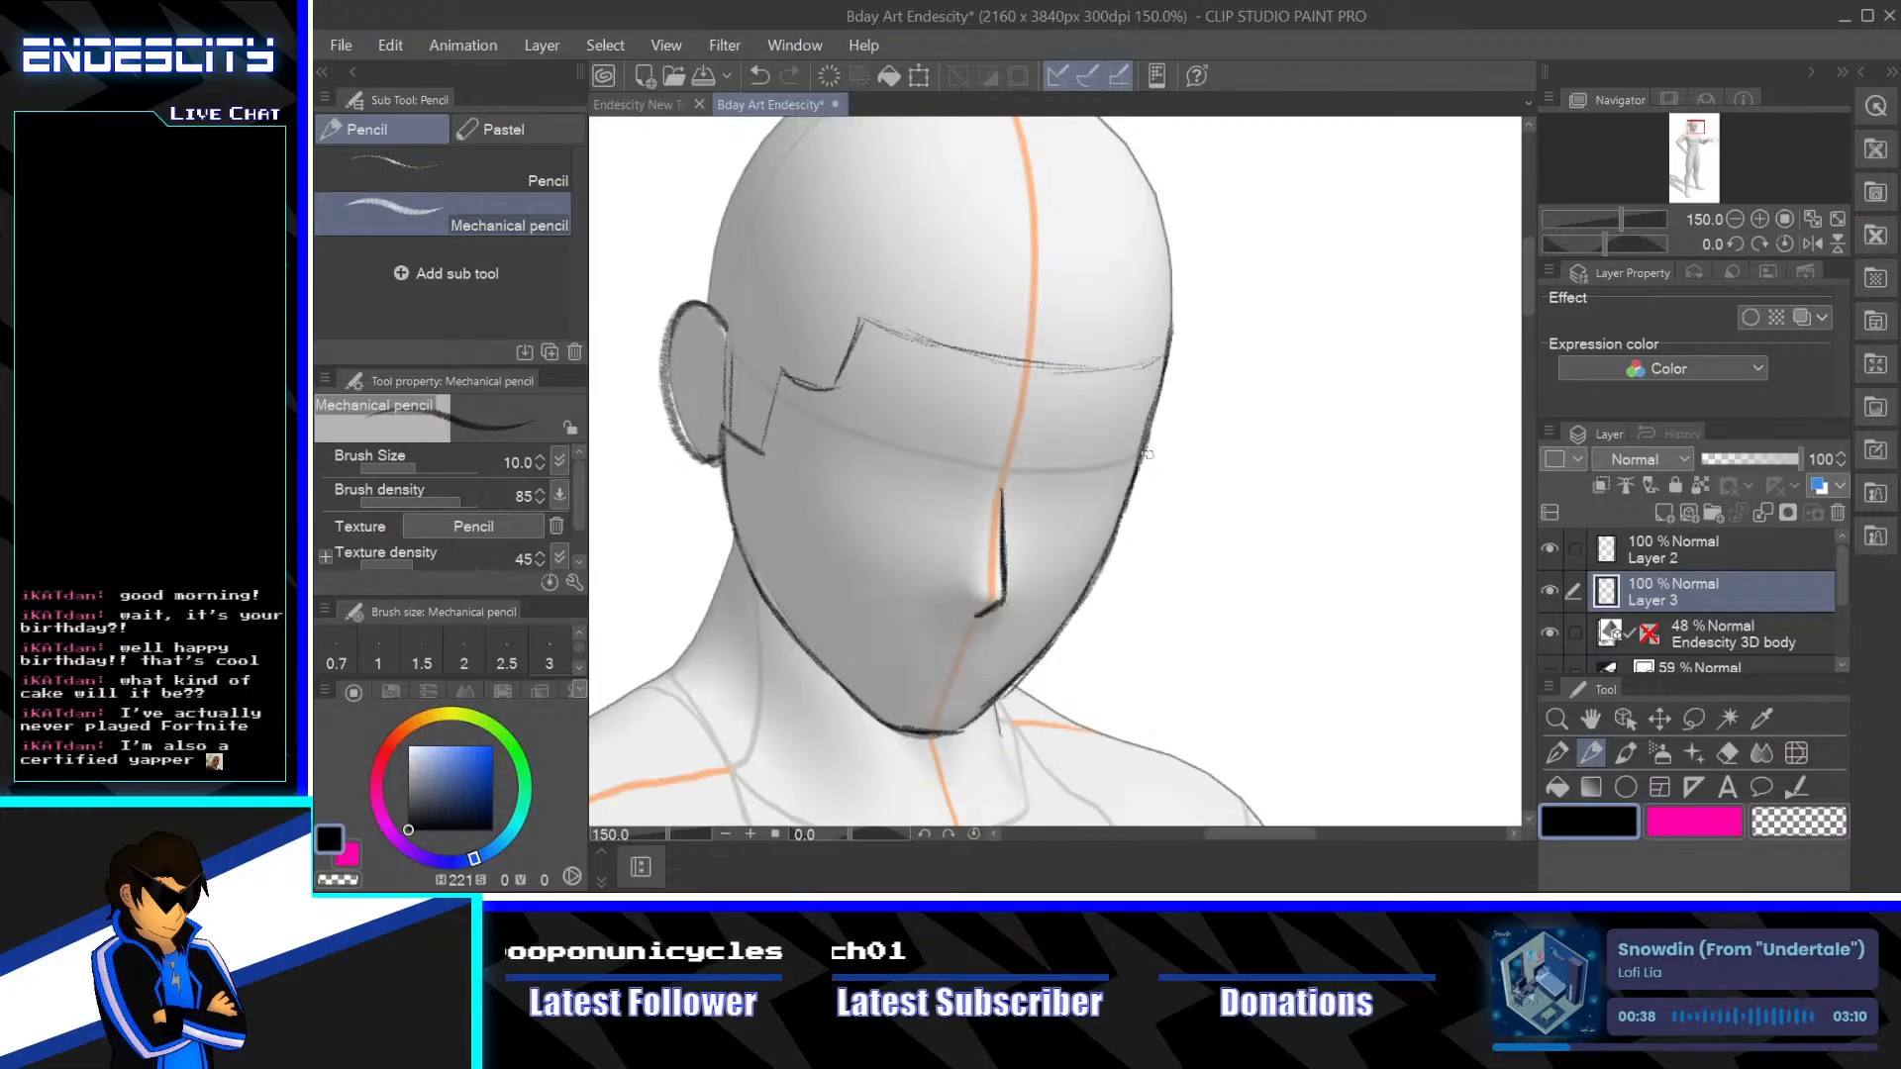
{"action": "mouse_move", "coordinate": [1122, 396]}
{"action": "left_mouse_down"}
{"action": "mouse_move", "coordinate": [1135, 452]}
{"action": "mouse_move", "coordinate": [1117, 428]}
{"action": "left_mouse_up"}
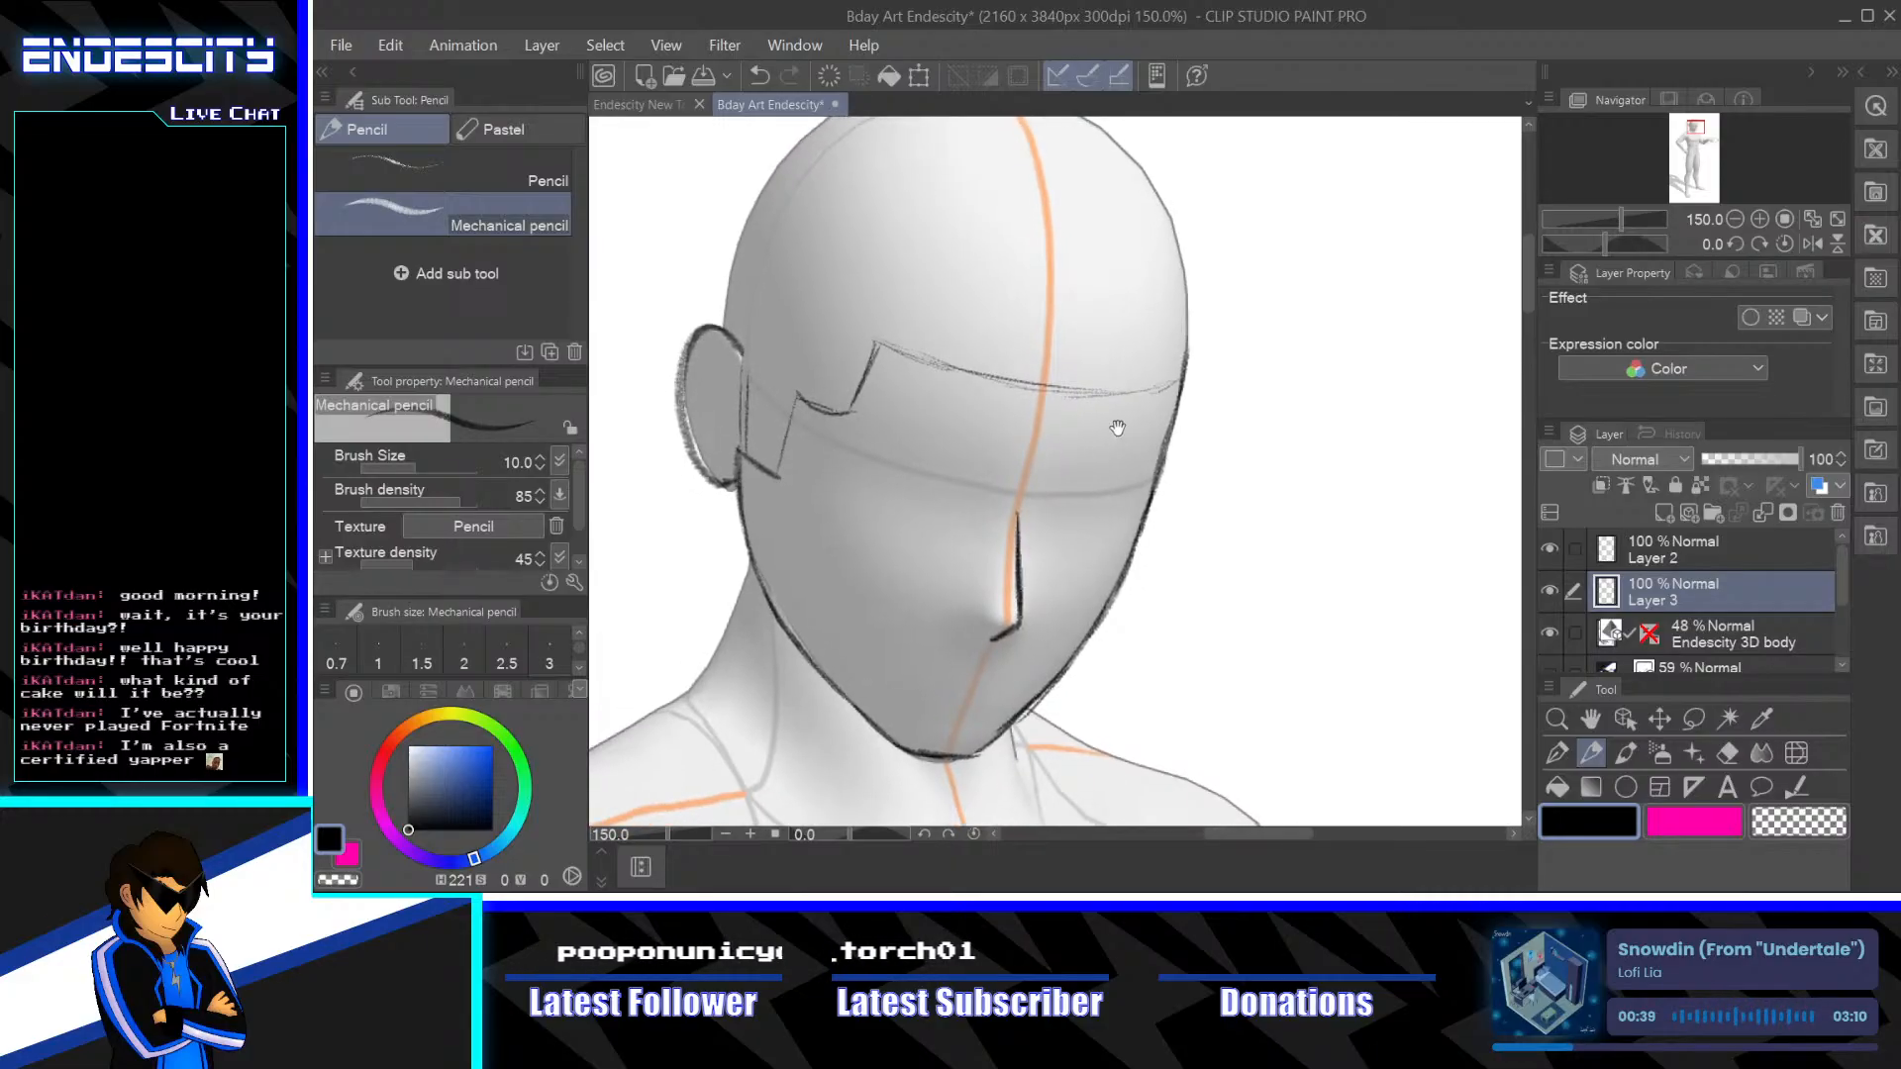
{"action": "left_click", "coordinate": [1080, 493]}
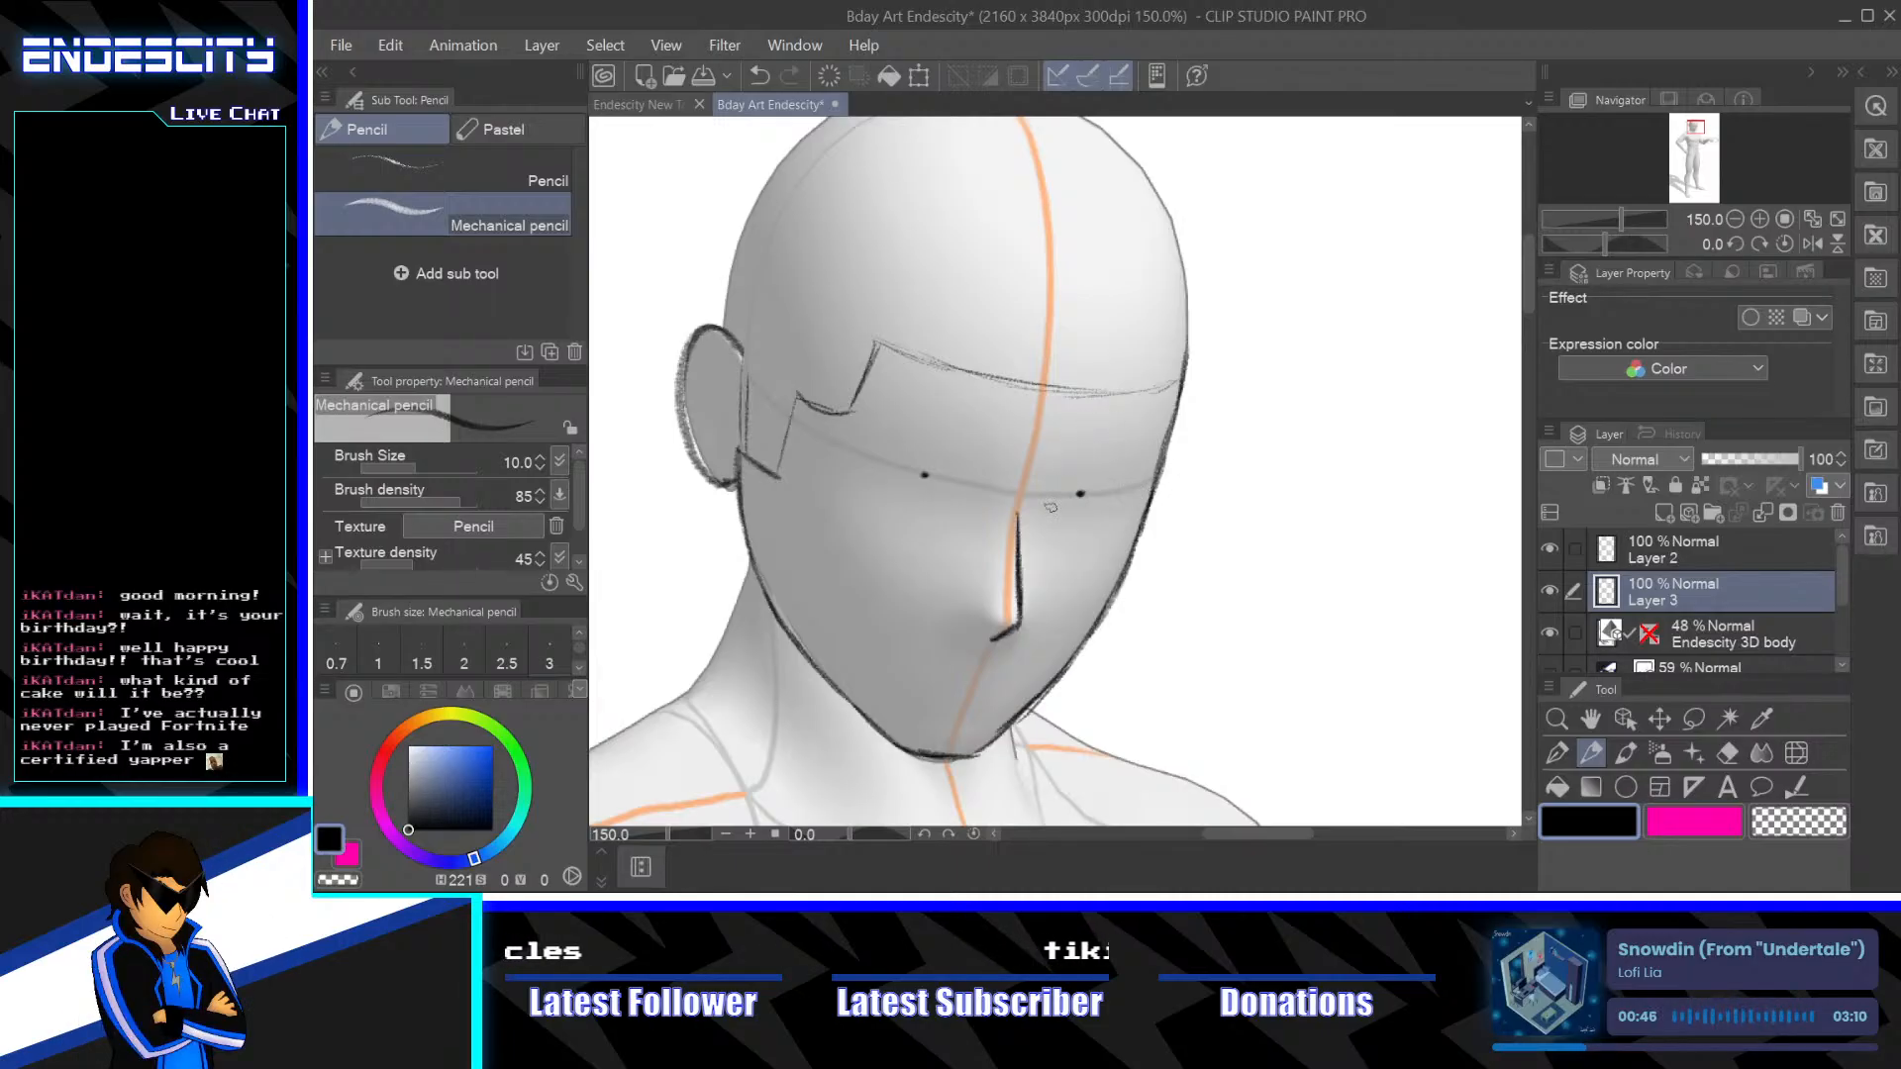
{"action": "key", "text": "ctrl+z"}
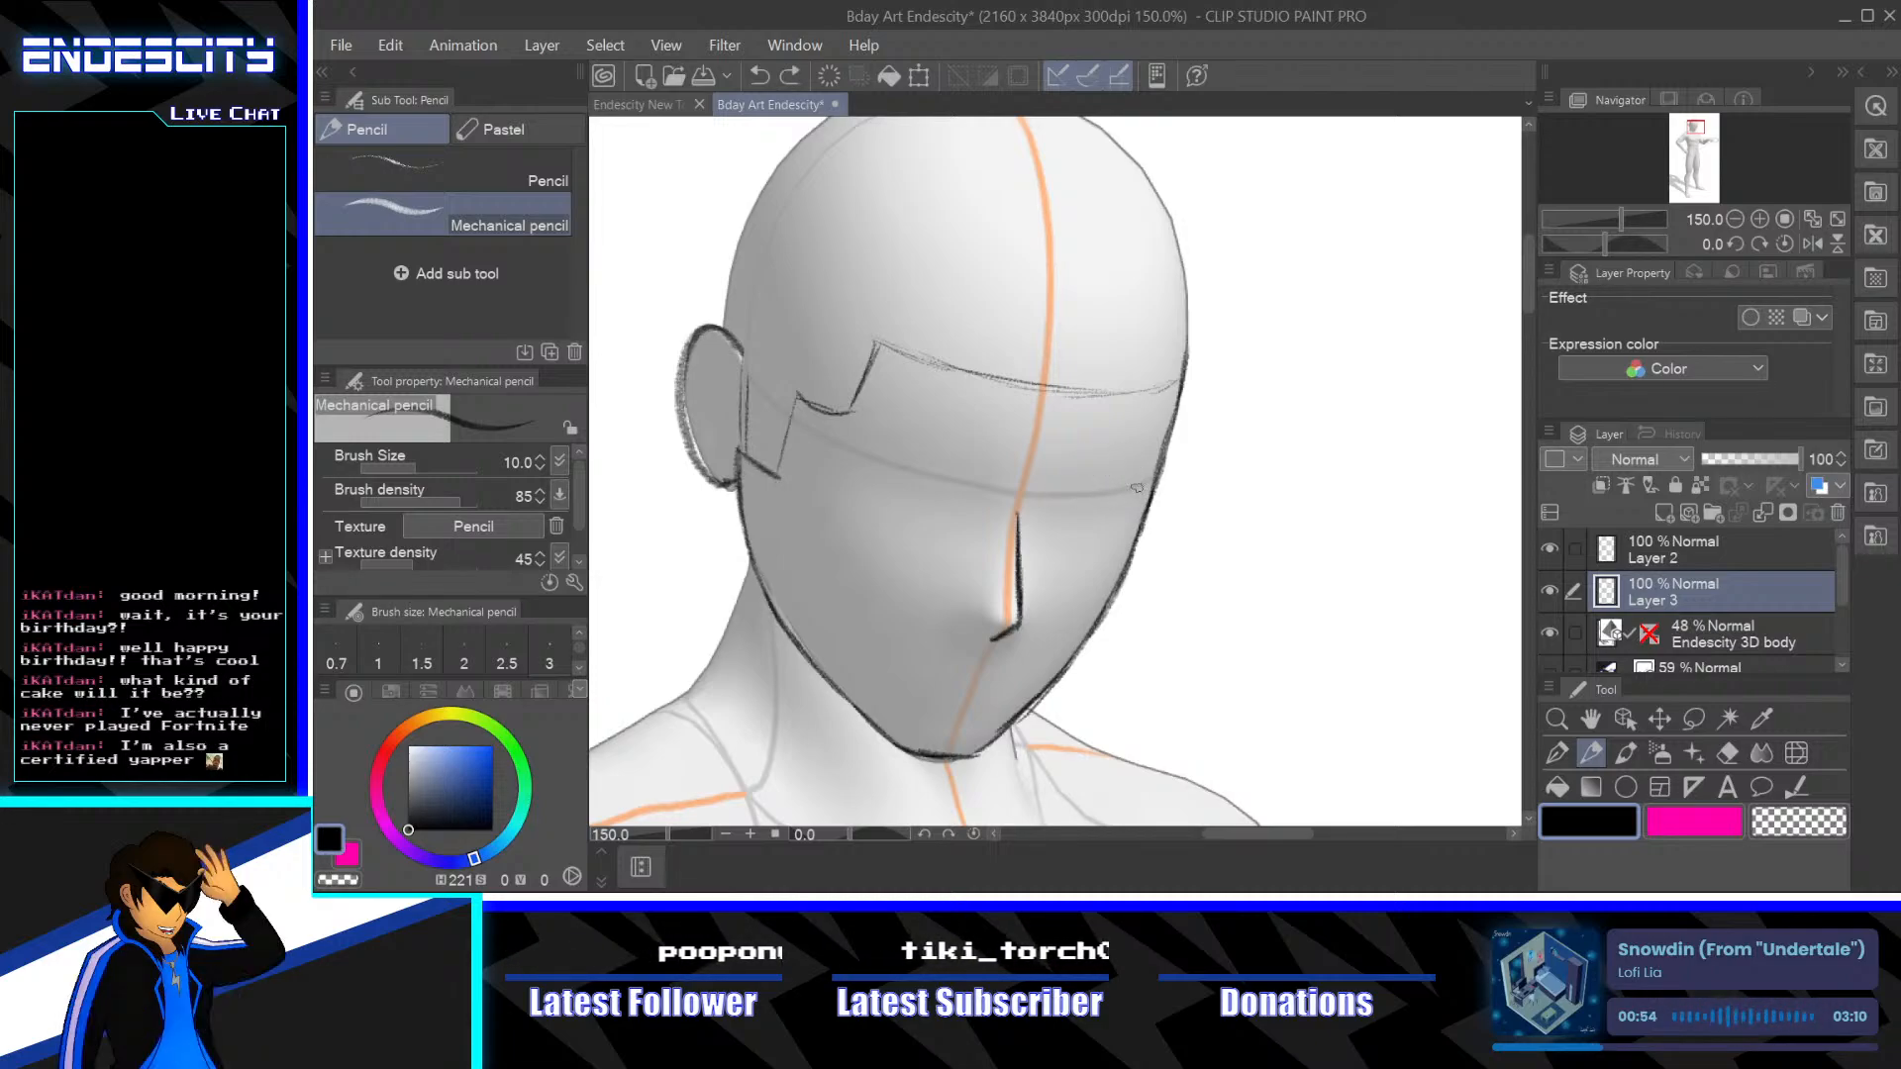
Add a new layer above Layer 2 and draw two strokes slanting down and outward from the top of the nose
{"action": "left_click_drag", "start_coordinate": [1218, 564], "coordinate": [1235, 484]}
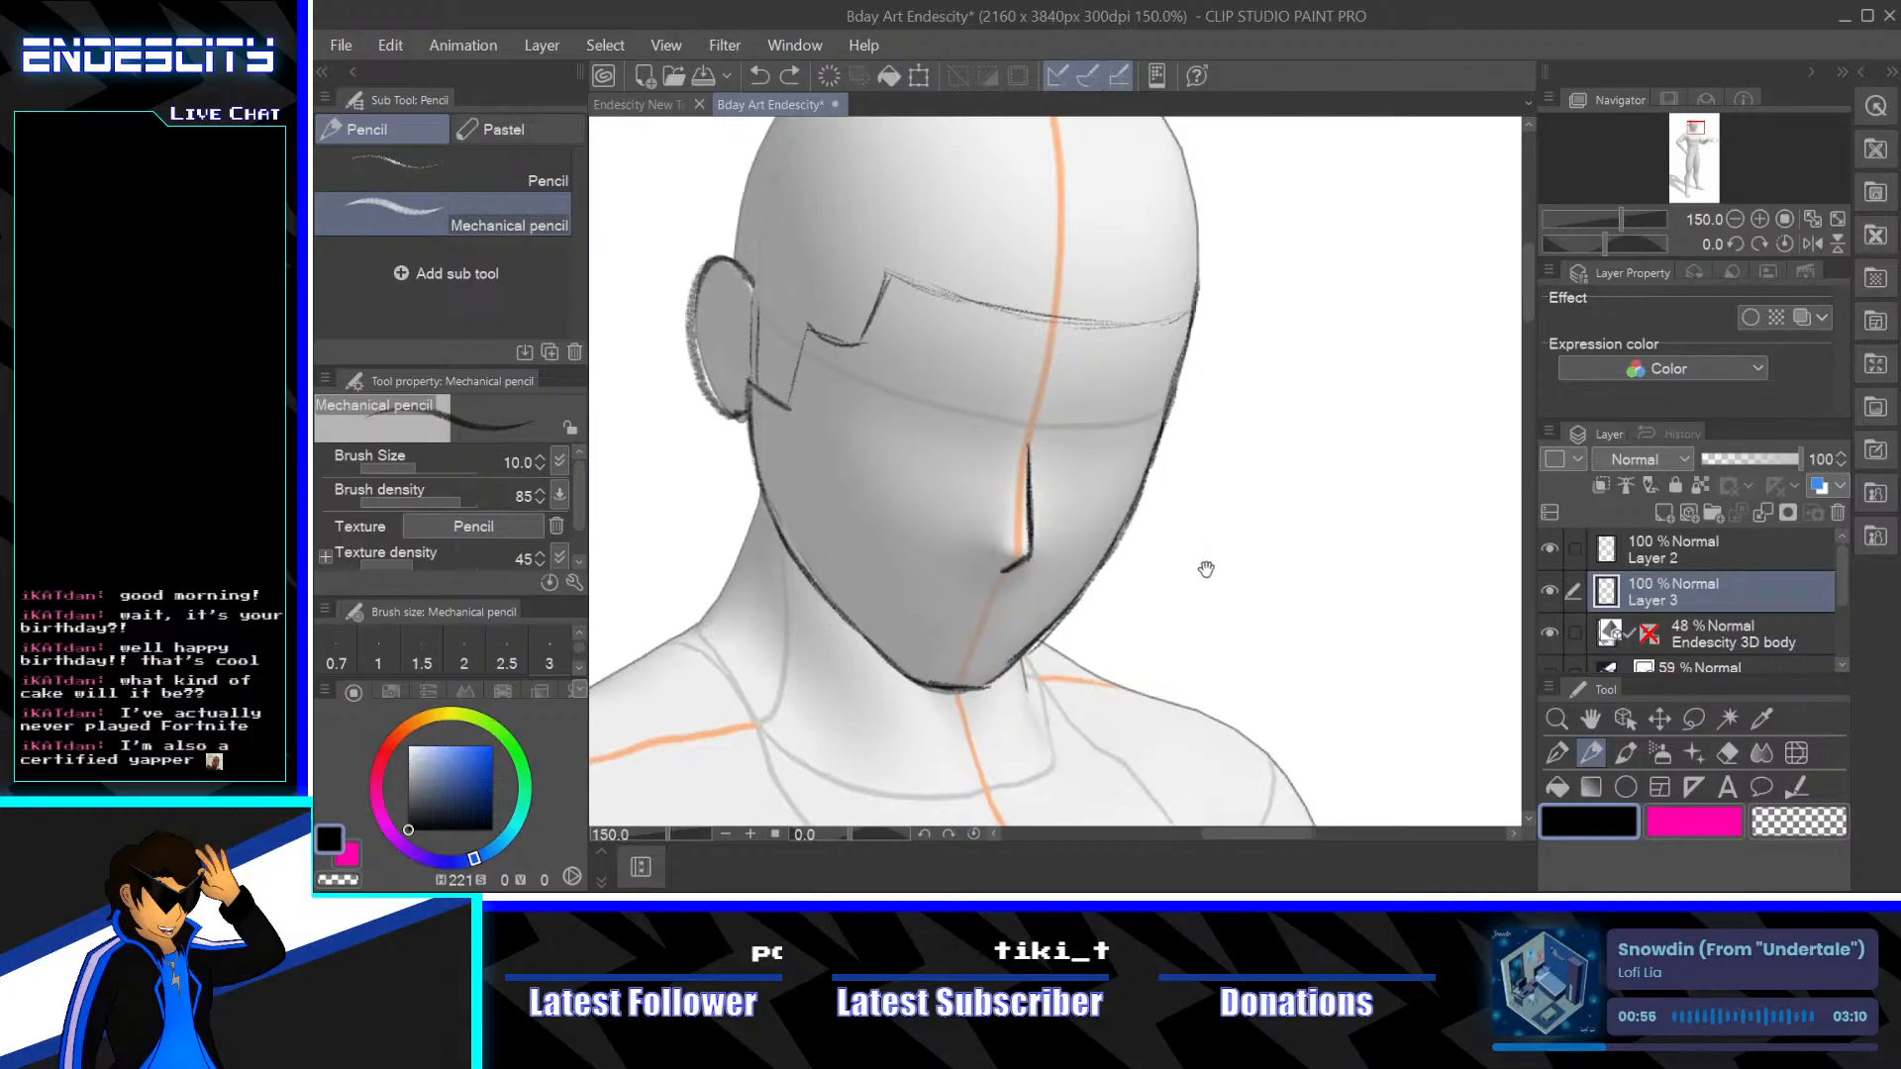
{"action": "left_click_drag", "start_coordinate": [1280, 570], "coordinate": [1303, 611]}
{"action": "left_click_drag", "start_coordinate": [1294, 539], "coordinate": [1238, 518]}
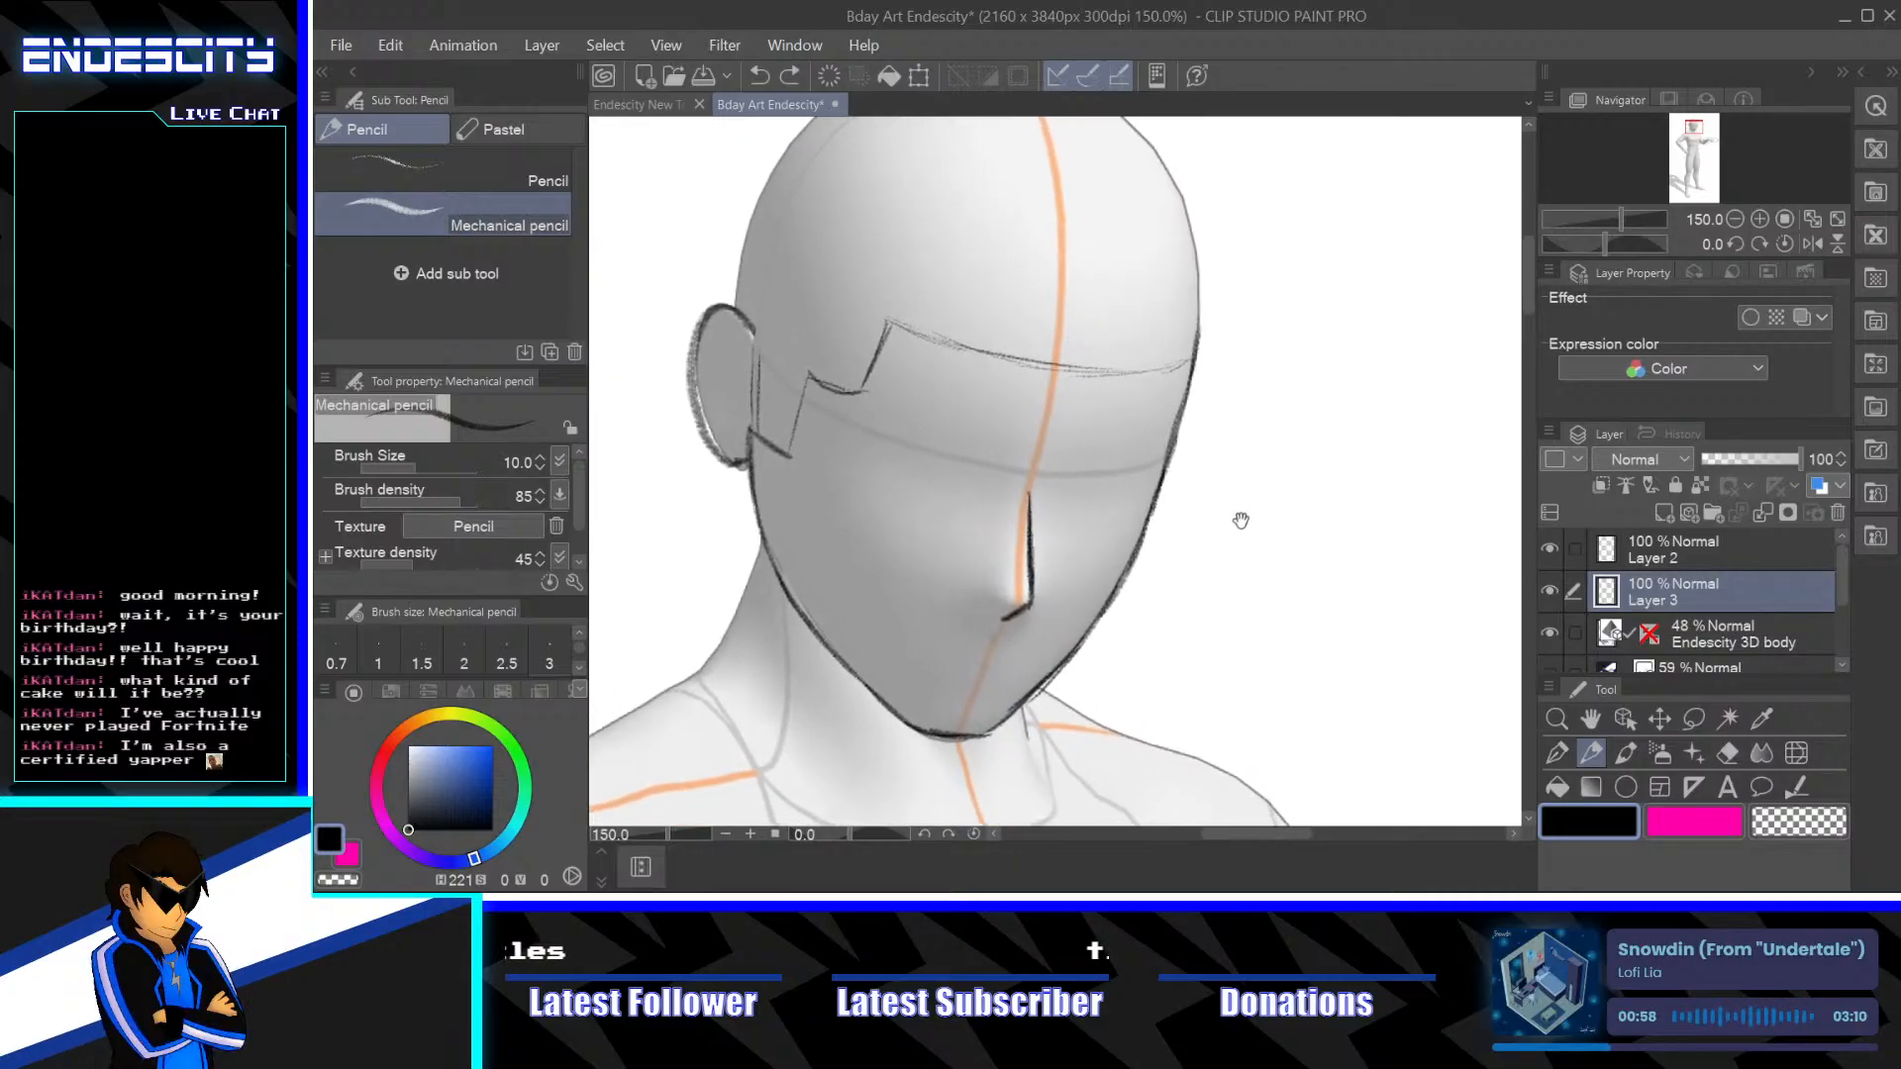
{"action": "left_click", "coordinate": [1693, 549]}
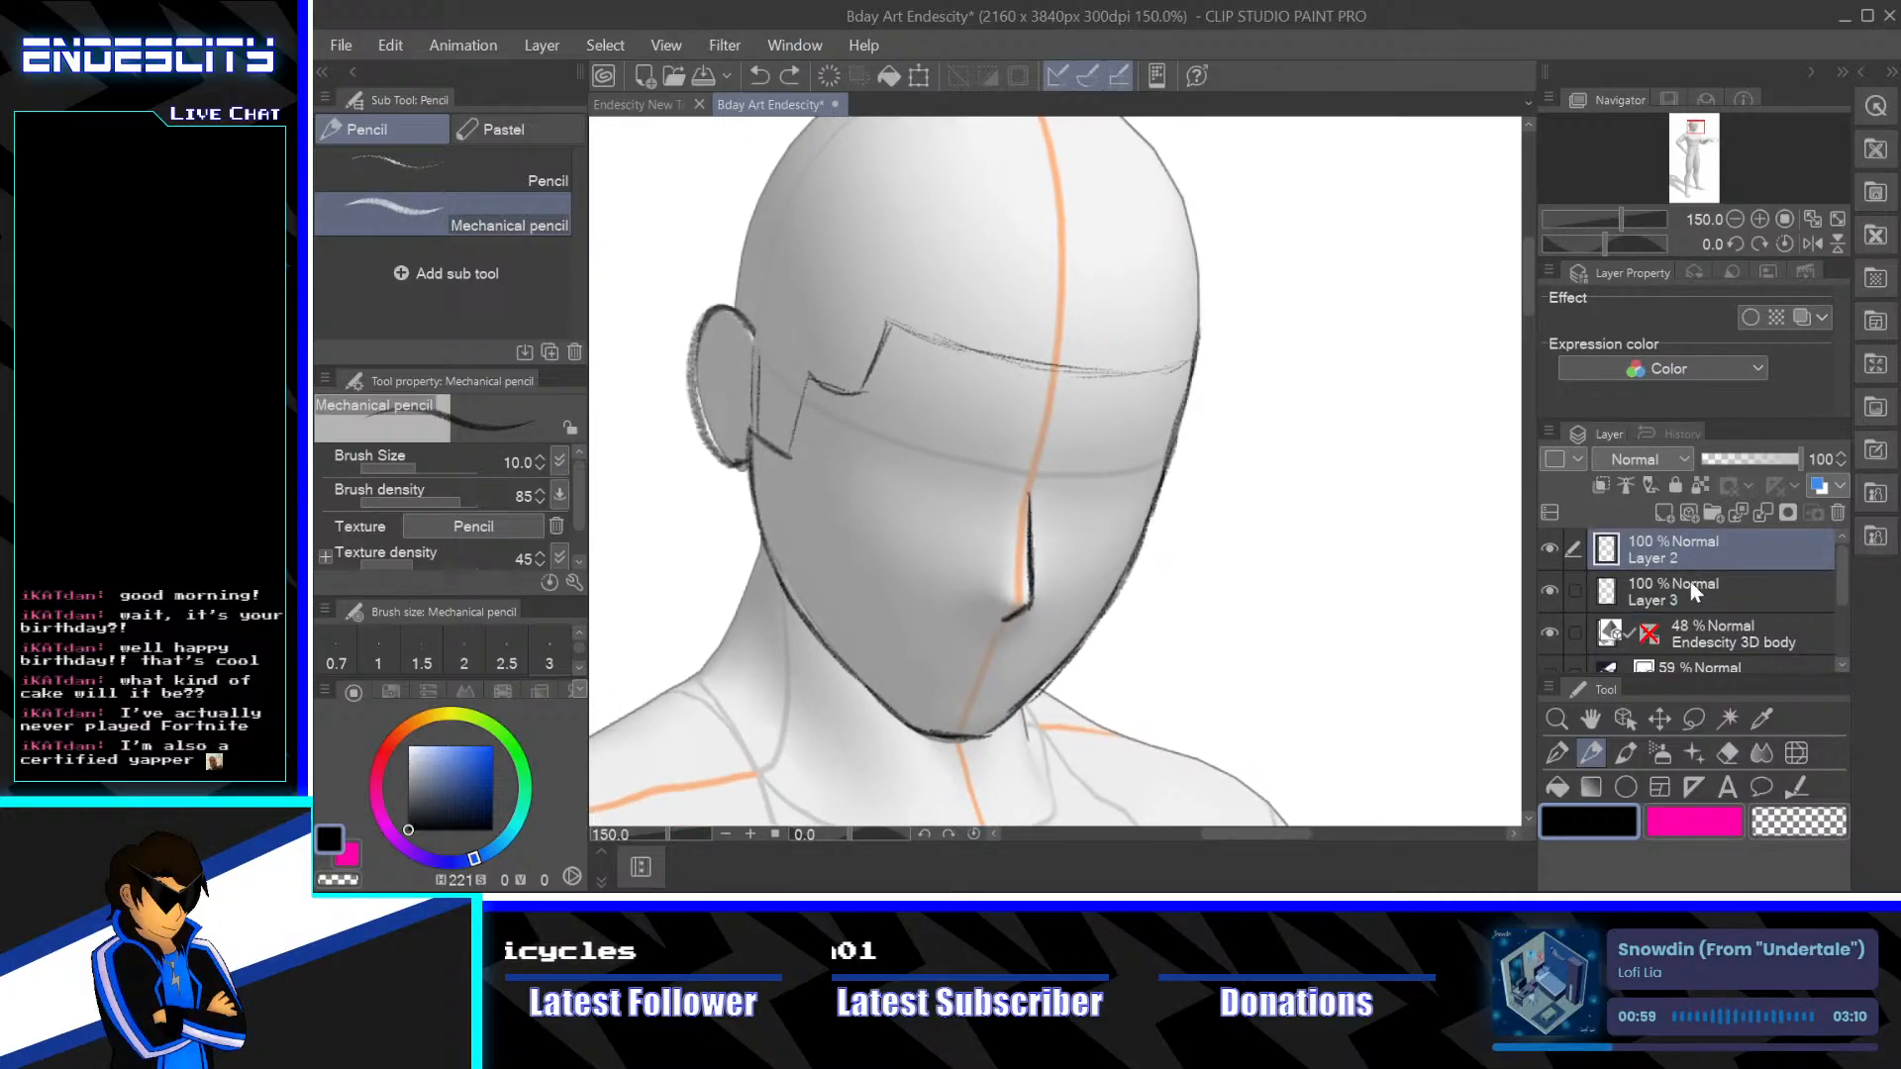
{"action": "left_click", "coordinate": [1666, 511]}
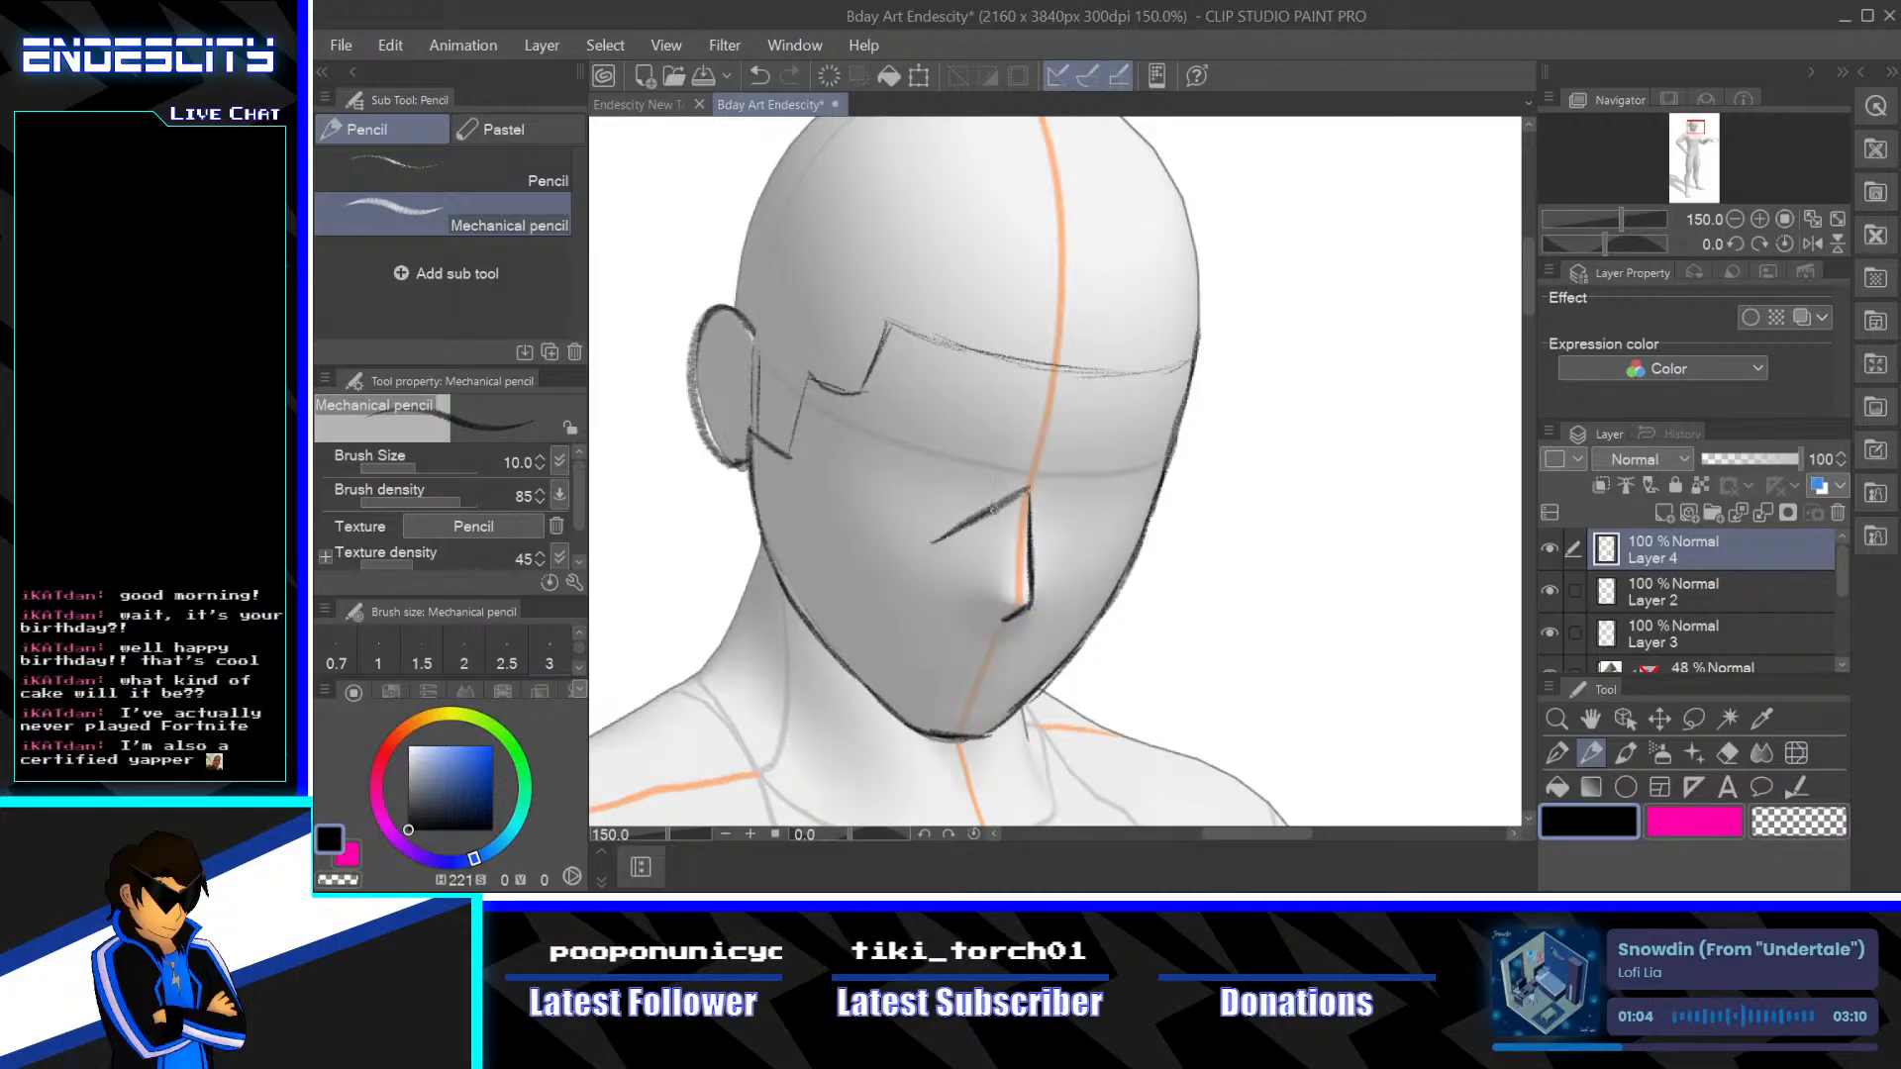
{"action": "left_click_drag", "start_coordinate": [1028, 489], "coordinate": [932, 541]}
{"action": "left_click_drag", "start_coordinate": [1029, 493], "coordinate": [1084, 550]}
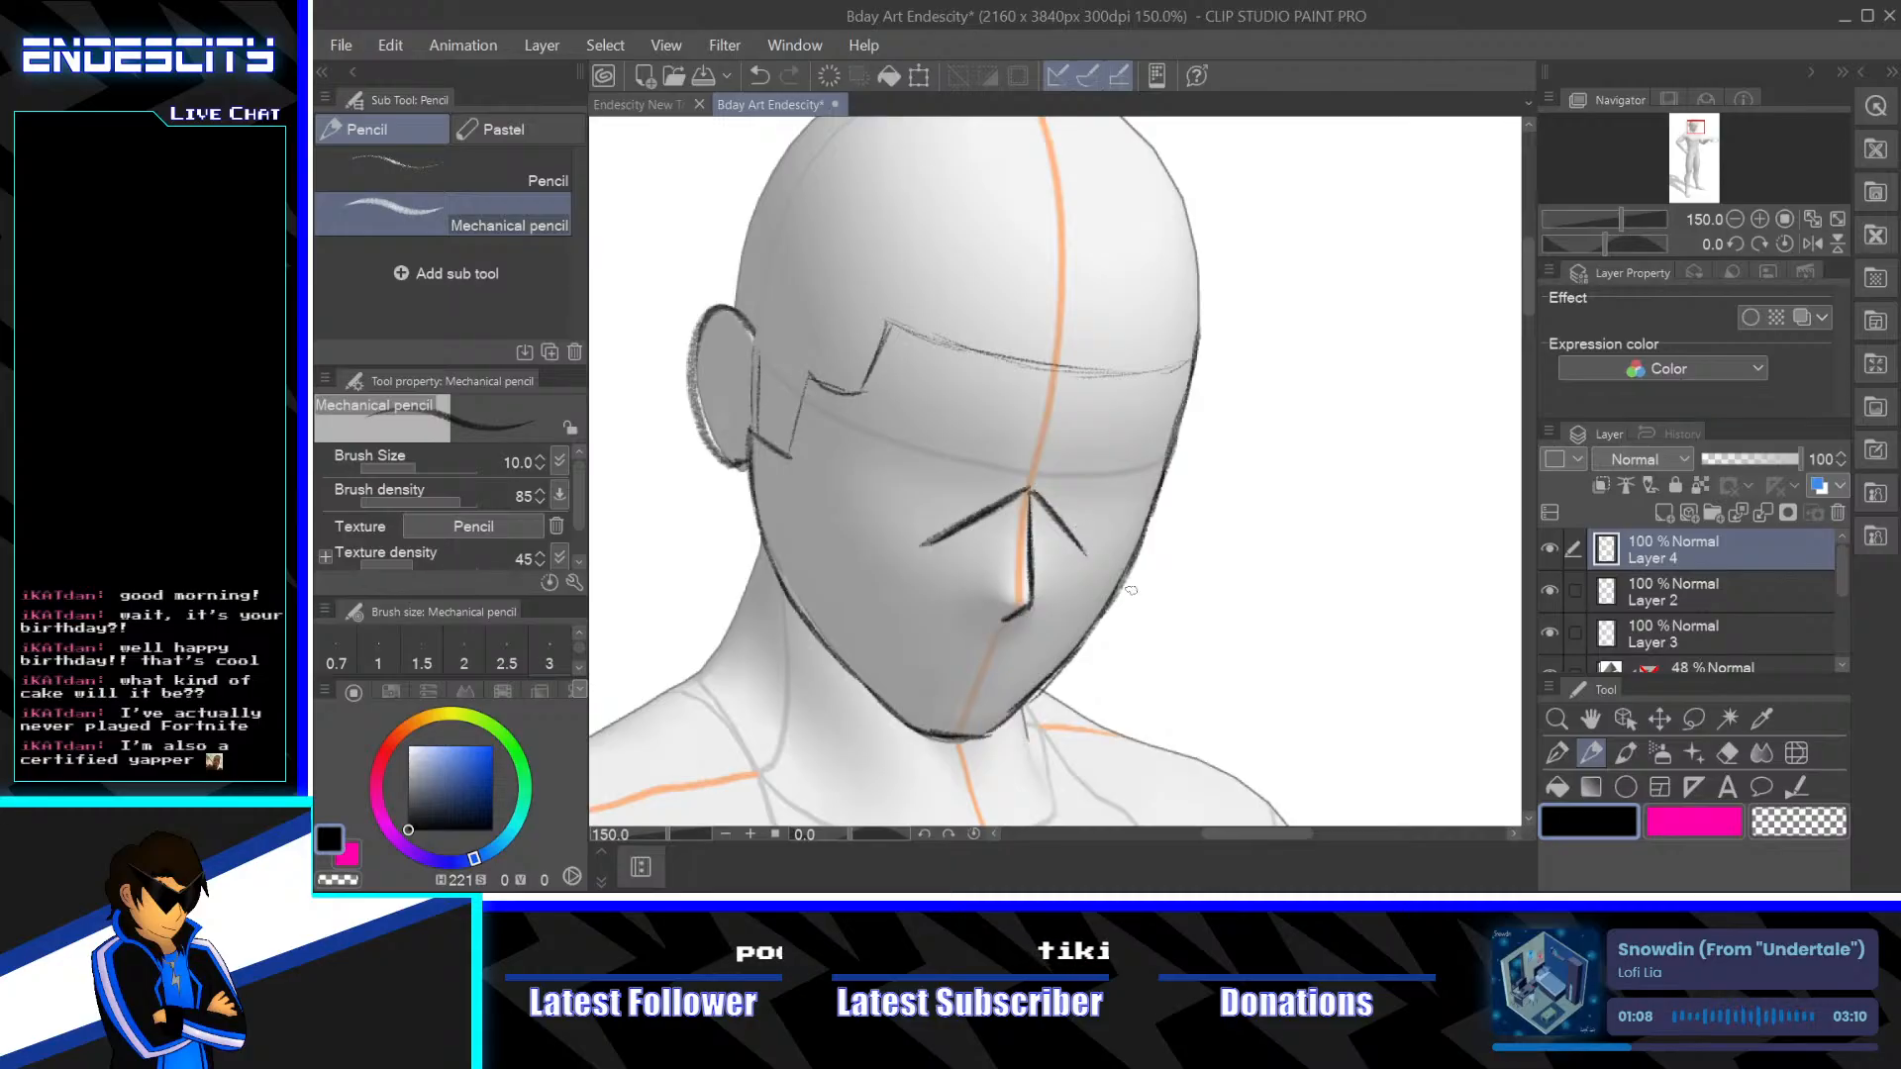
Try a long straight line across the forehead as the upper edge of the glasses, using a rotated canvas view
{"action": "scroll", "coordinate": [1151, 615], "scroll_direction": "down", "scroll_amount": 3}
{"action": "scroll", "coordinate": [1233, 622], "scroll_direction": "up", "scroll_amount": 2}
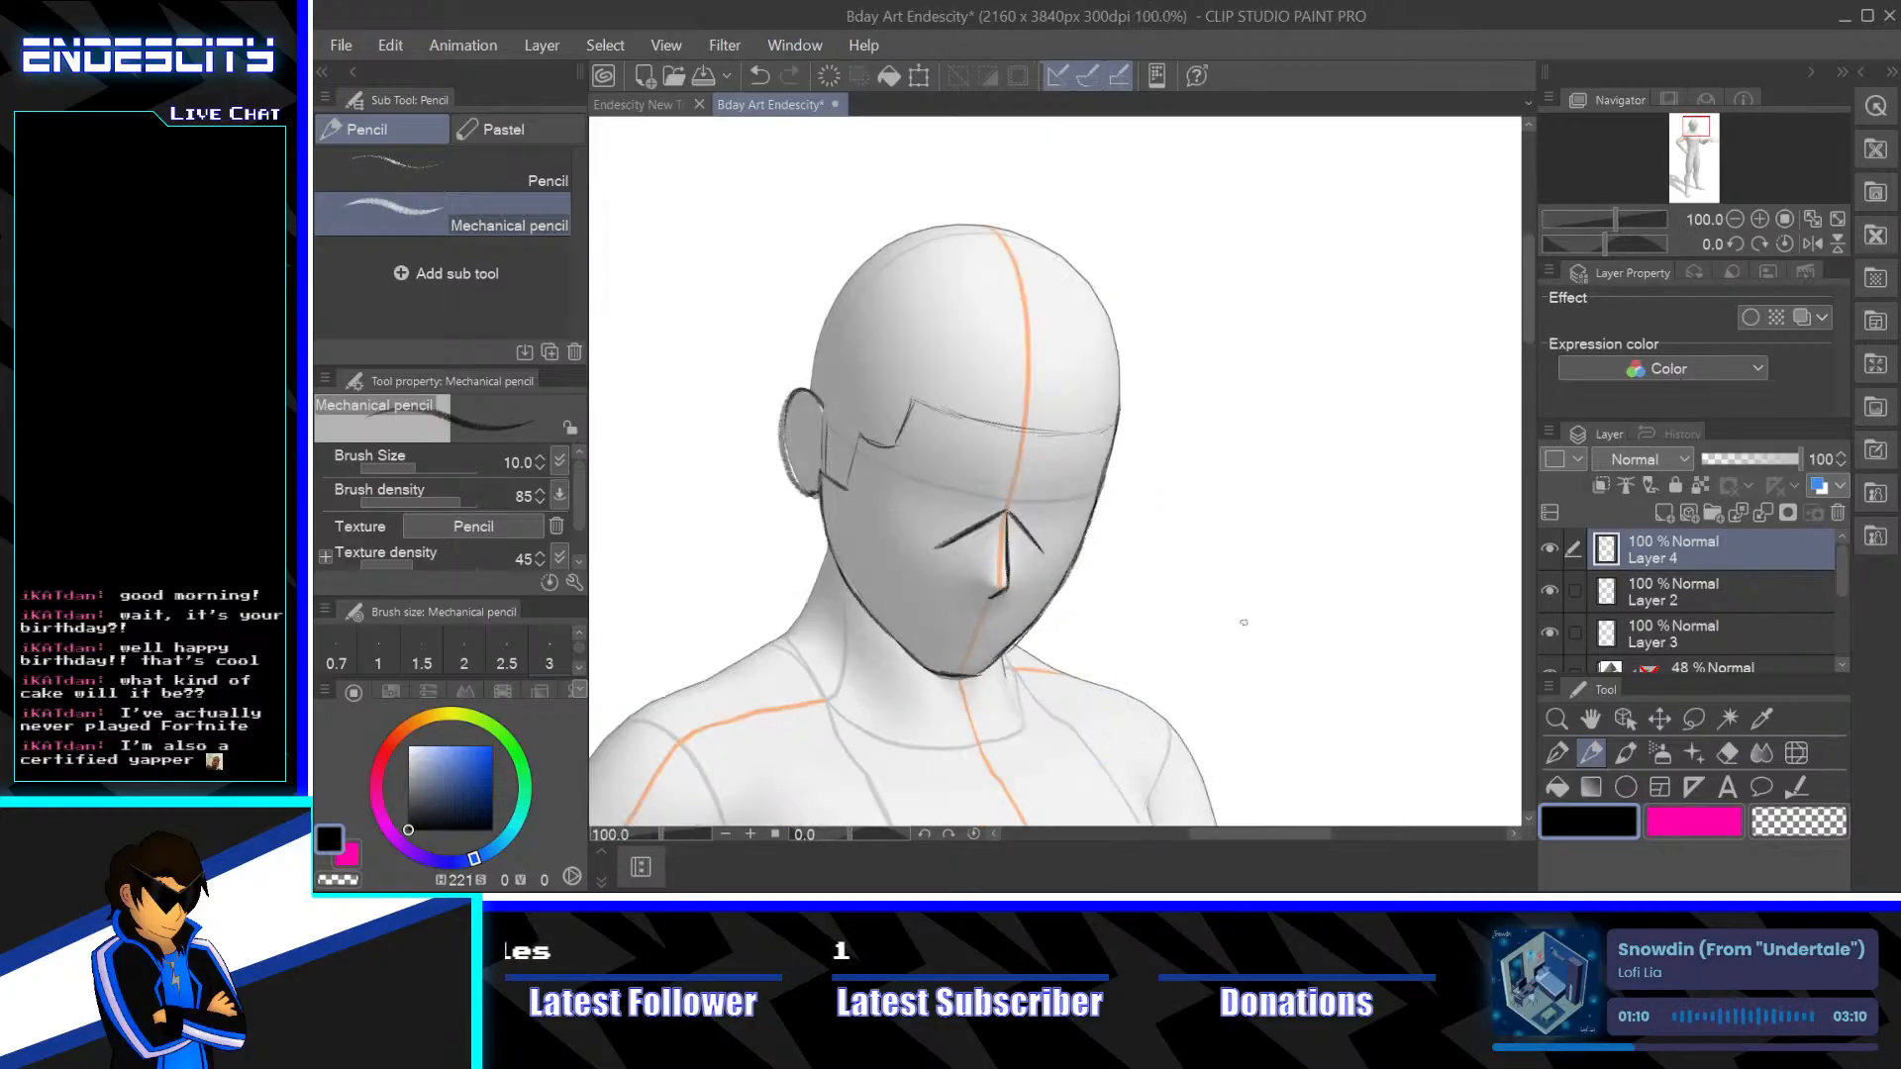
{"action": "scroll", "coordinate": [1230, 620], "scroll_direction": "down", "scroll_amount": 1}
{"action": "scroll", "coordinate": [1230, 620], "scroll_direction": "down", "scroll_amount": 1}
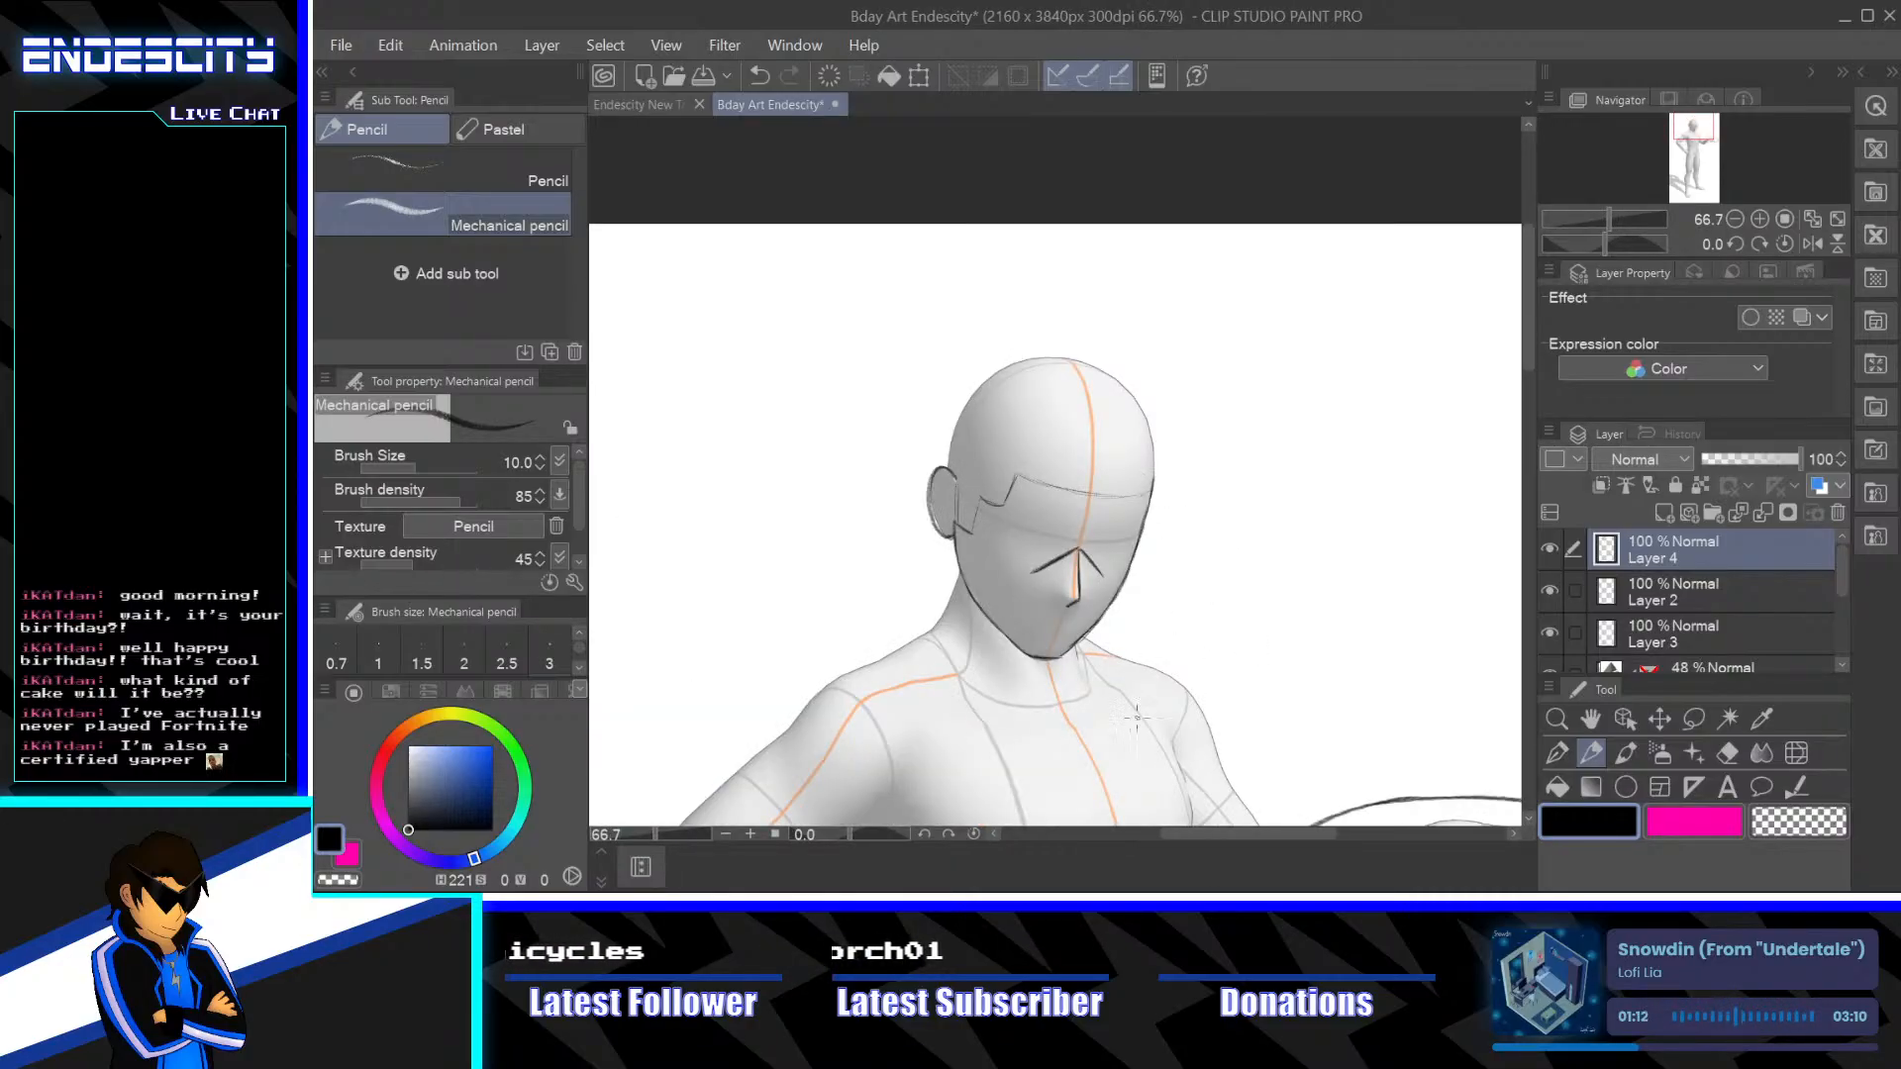
{"action": "left_click_drag", "start_coordinate": [858, 834], "coordinate": [826, 837]}
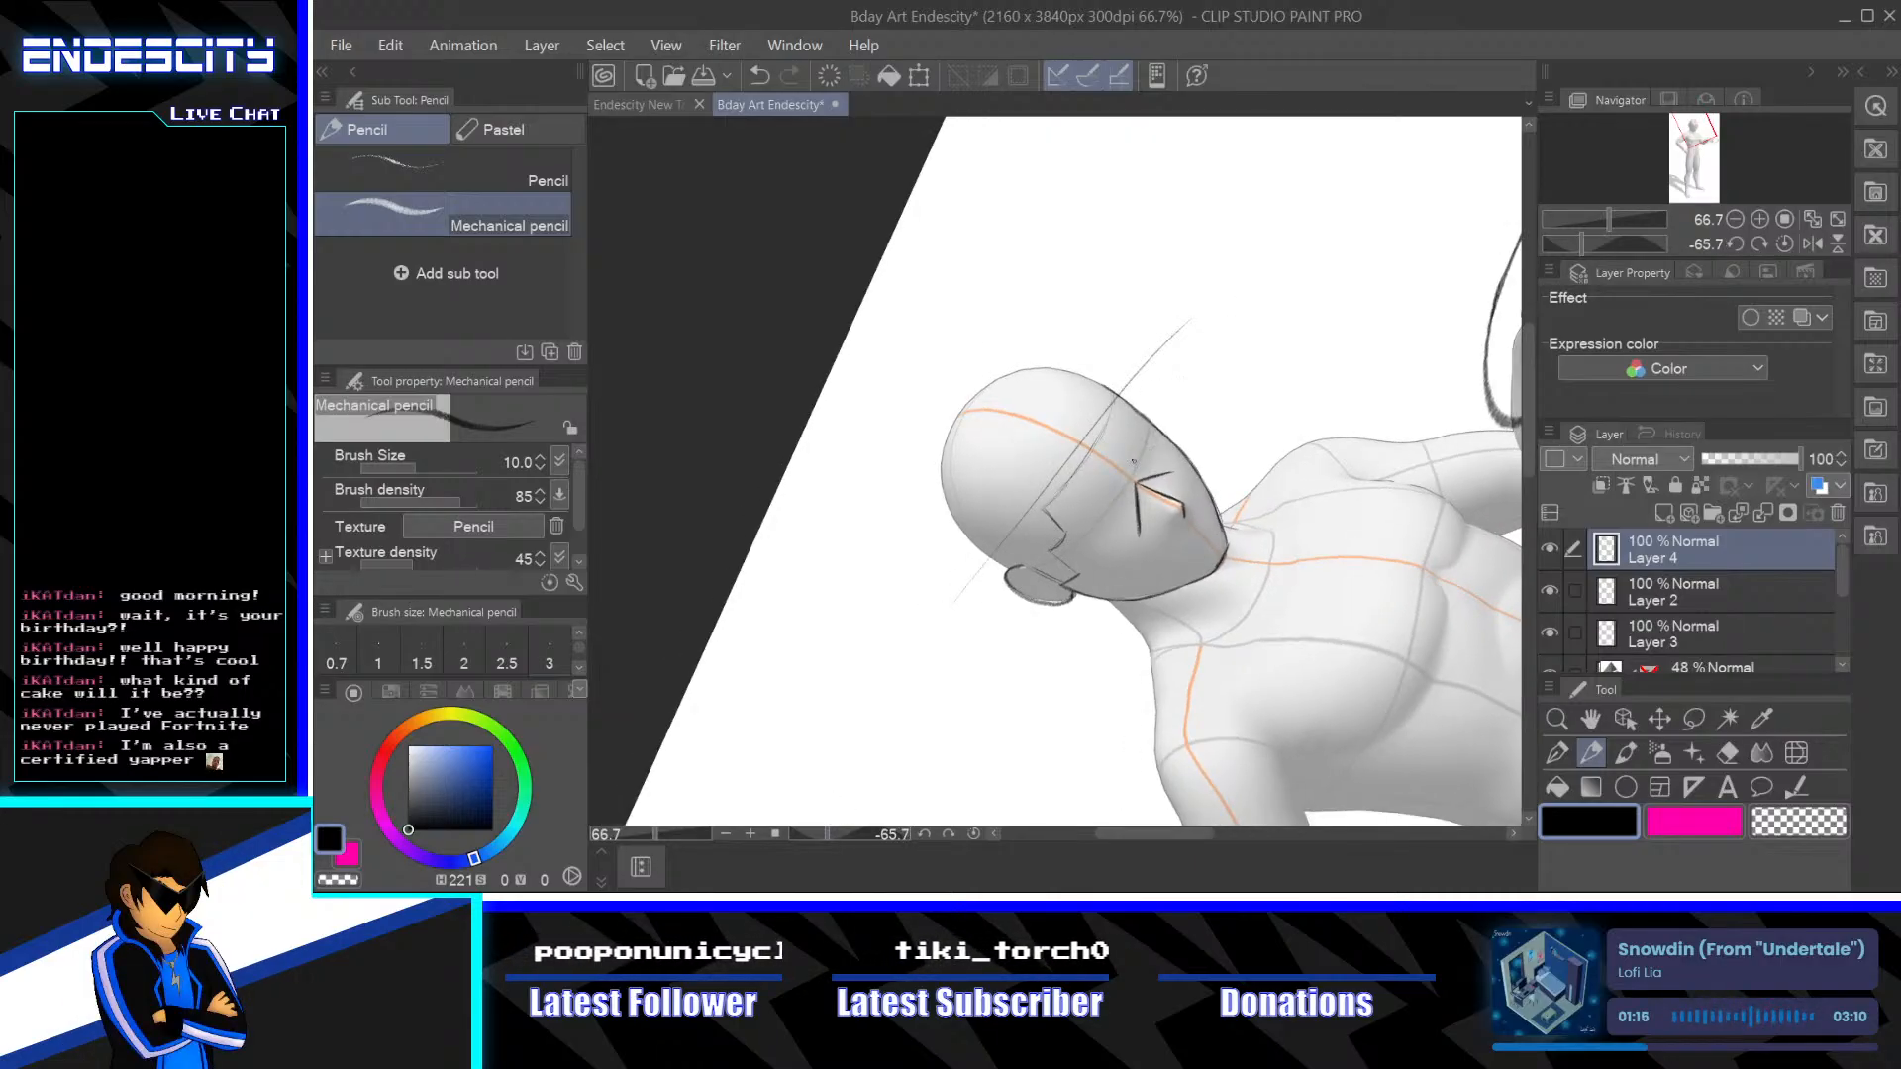
{"action": "key", "text": "ctrl+z"}
{"action": "mouse_move", "coordinate": [980, 583]}
{"action": "left_mouse_down"}
{"action": "mouse_move", "coordinate": [1138, 333]}
{"action": "mouse_move", "coordinate": [959, 625]}
{"action": "left_mouse_up"}
{"action": "key", "text": "ctrl+z"}
{"action": "scroll", "coordinate": [1077, 673], "scroll_direction": "up", "scroll_amount": 2}
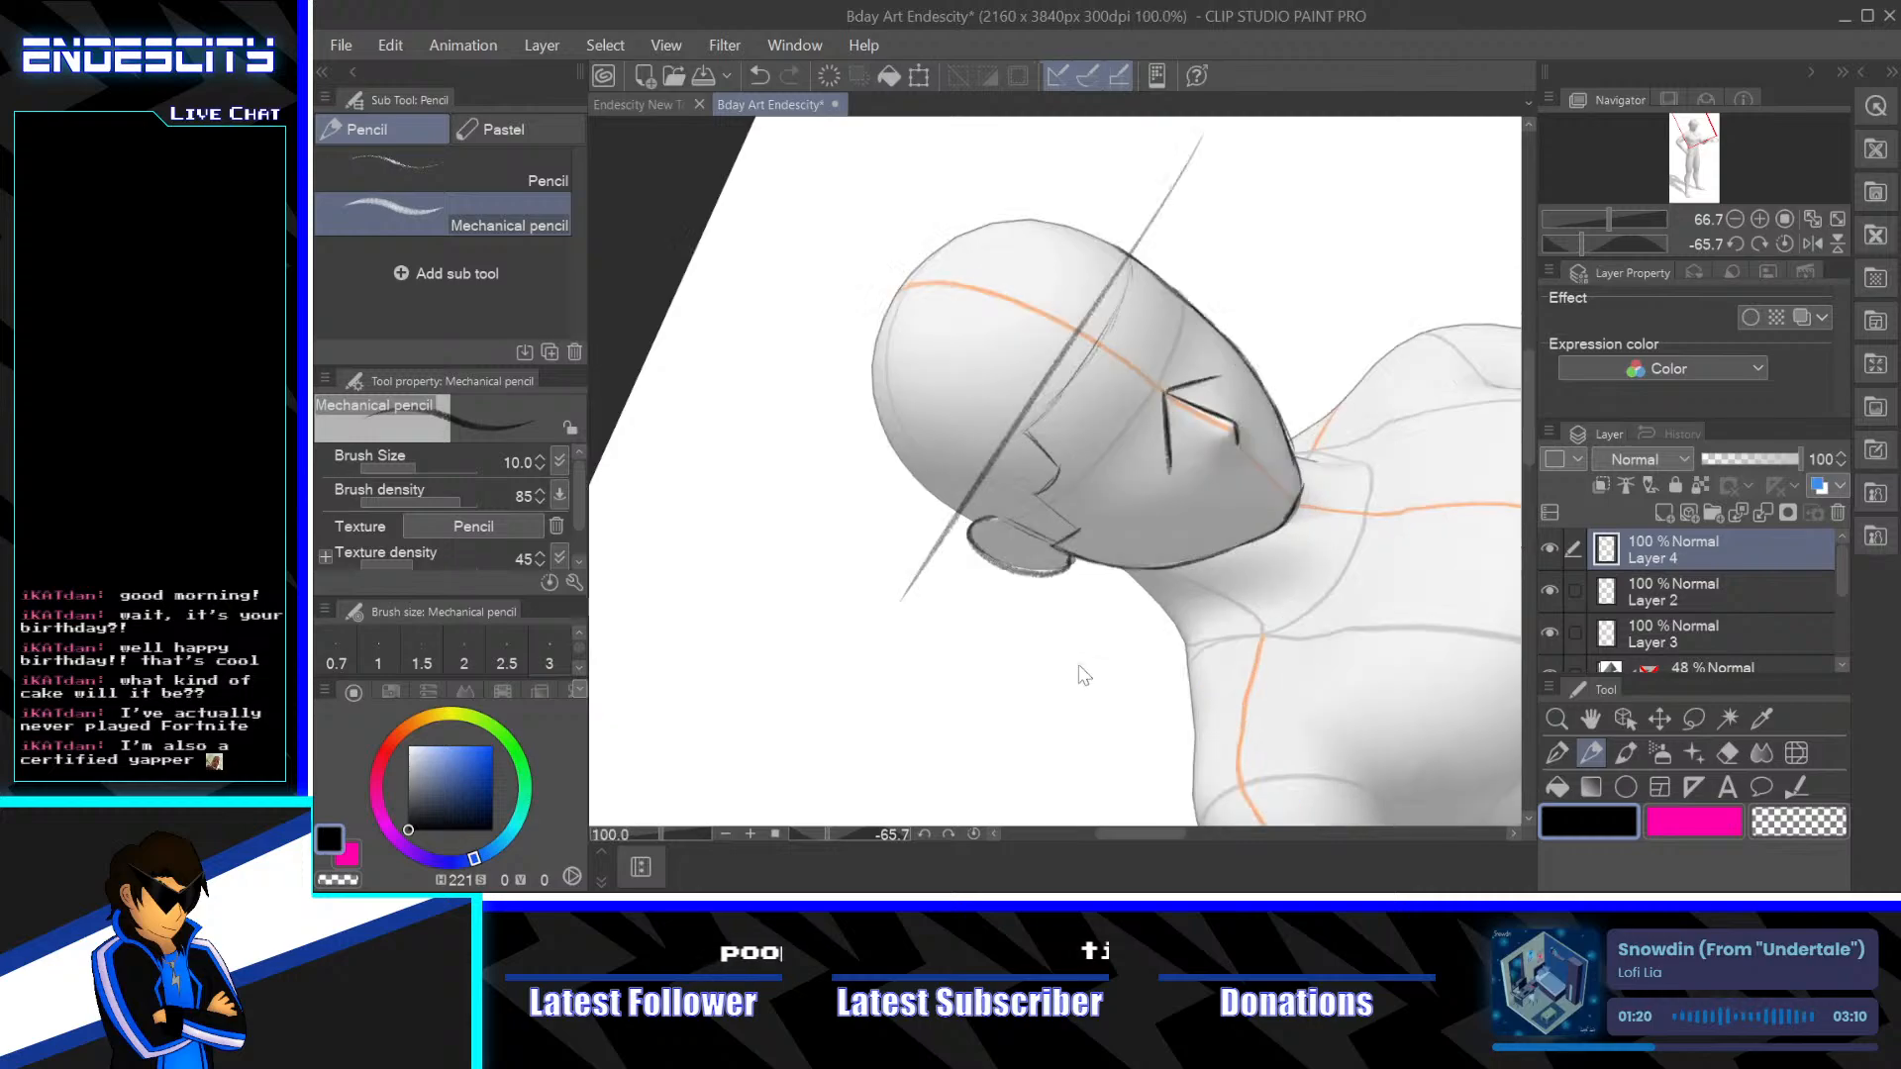
{"action": "left_click_drag", "start_coordinate": [832, 828], "coordinate": [842, 834]}
{"action": "scroll", "coordinate": [1219, 624], "scroll_direction": "right", "scroll_amount": 3}
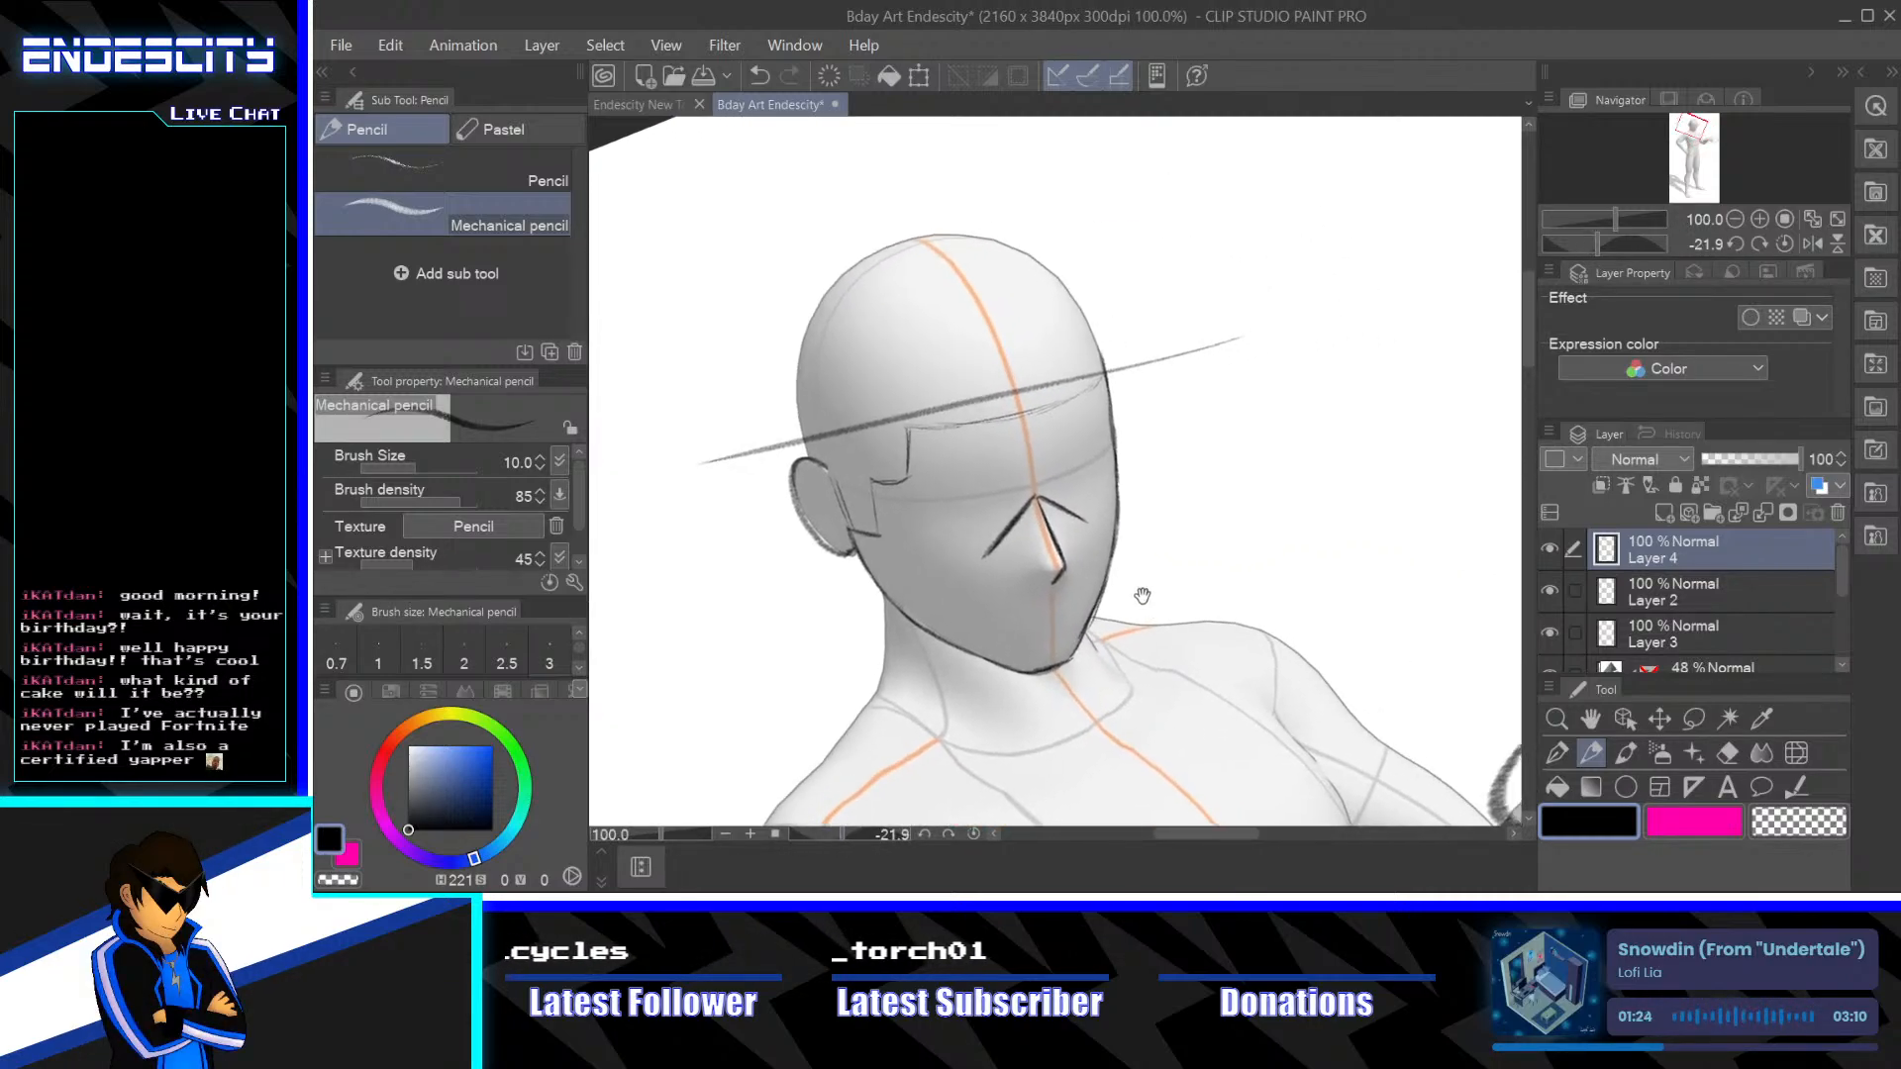
Try the far lens's outer and upper edges as slanted strokes, and undo them together with the straight forehead line
{"action": "left_click_drag", "start_coordinate": [1083, 521], "coordinate": [1198, 350]}
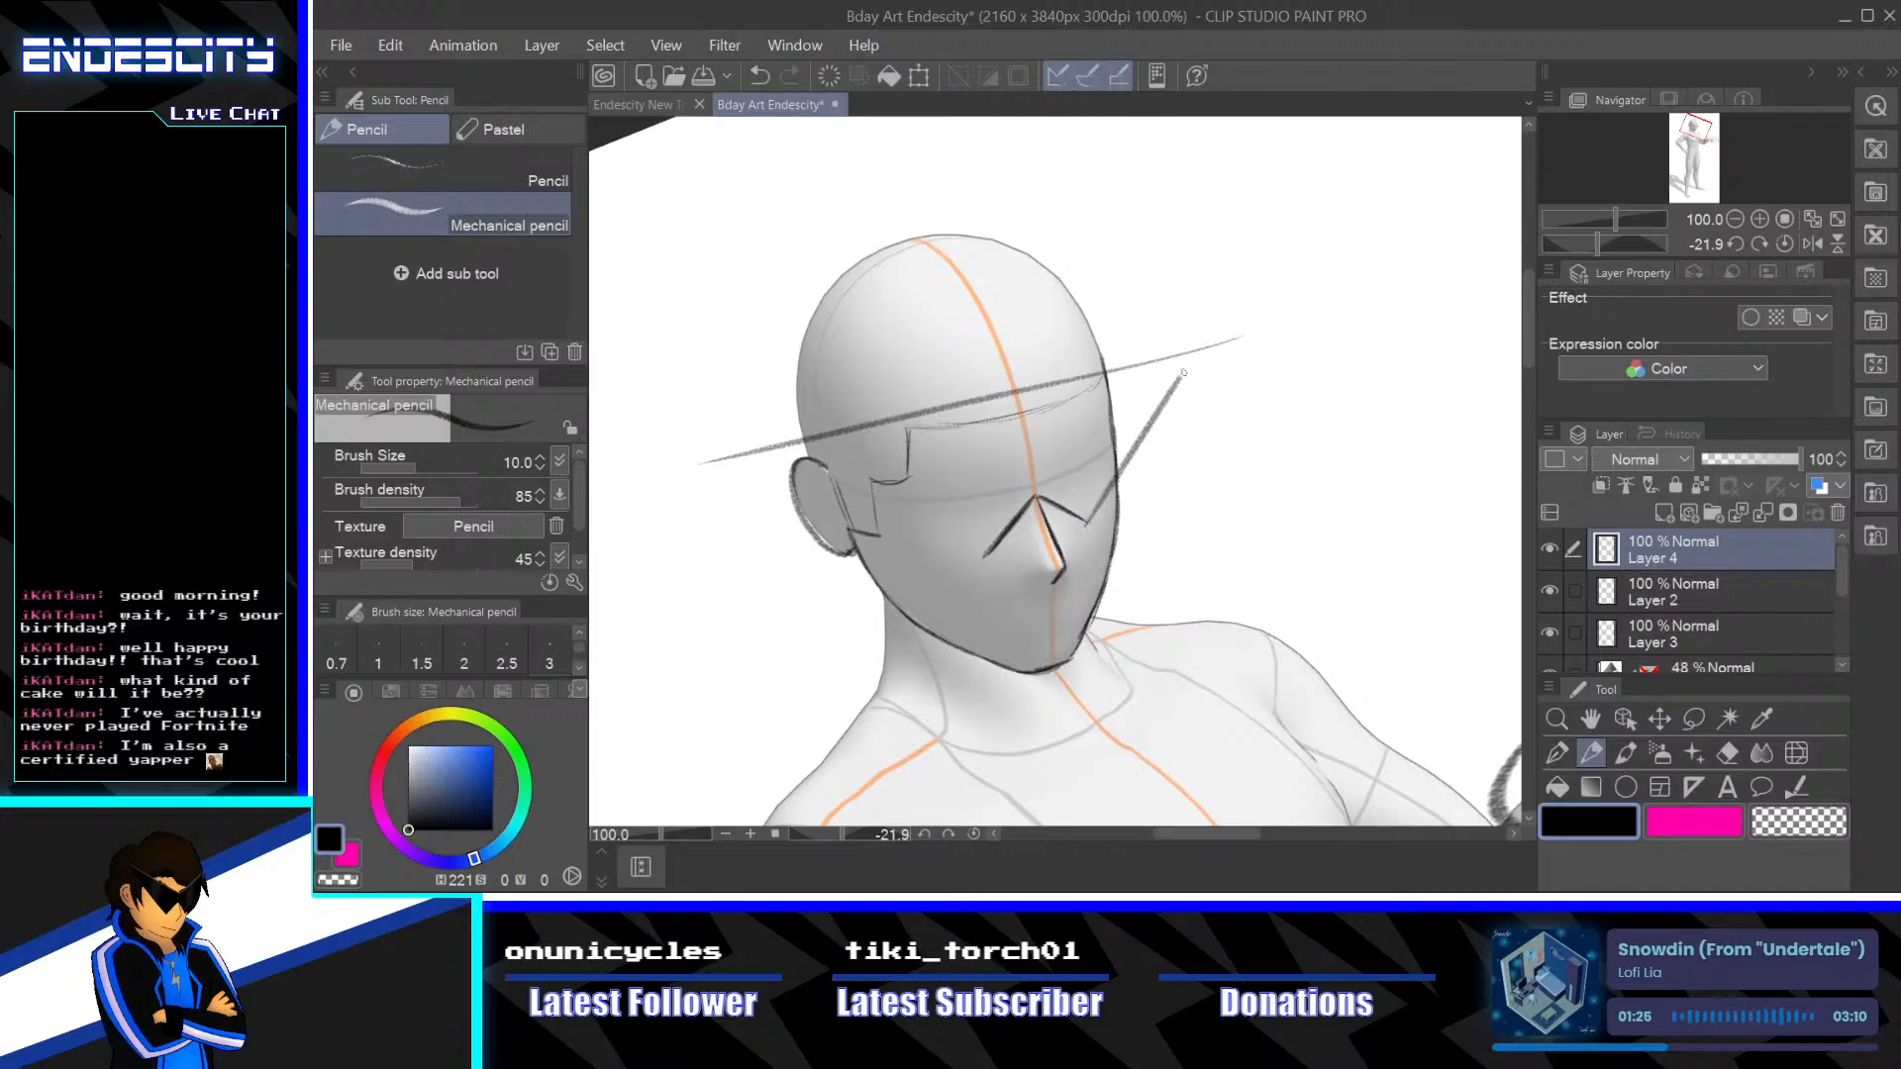
{"action": "left_click_drag", "start_coordinate": [1030, 460], "coordinate": [1235, 294]}
{"action": "key", "text": "ctrl+z"}
{"action": "left_click_drag", "start_coordinate": [1030, 453], "coordinate": [1203, 337]}
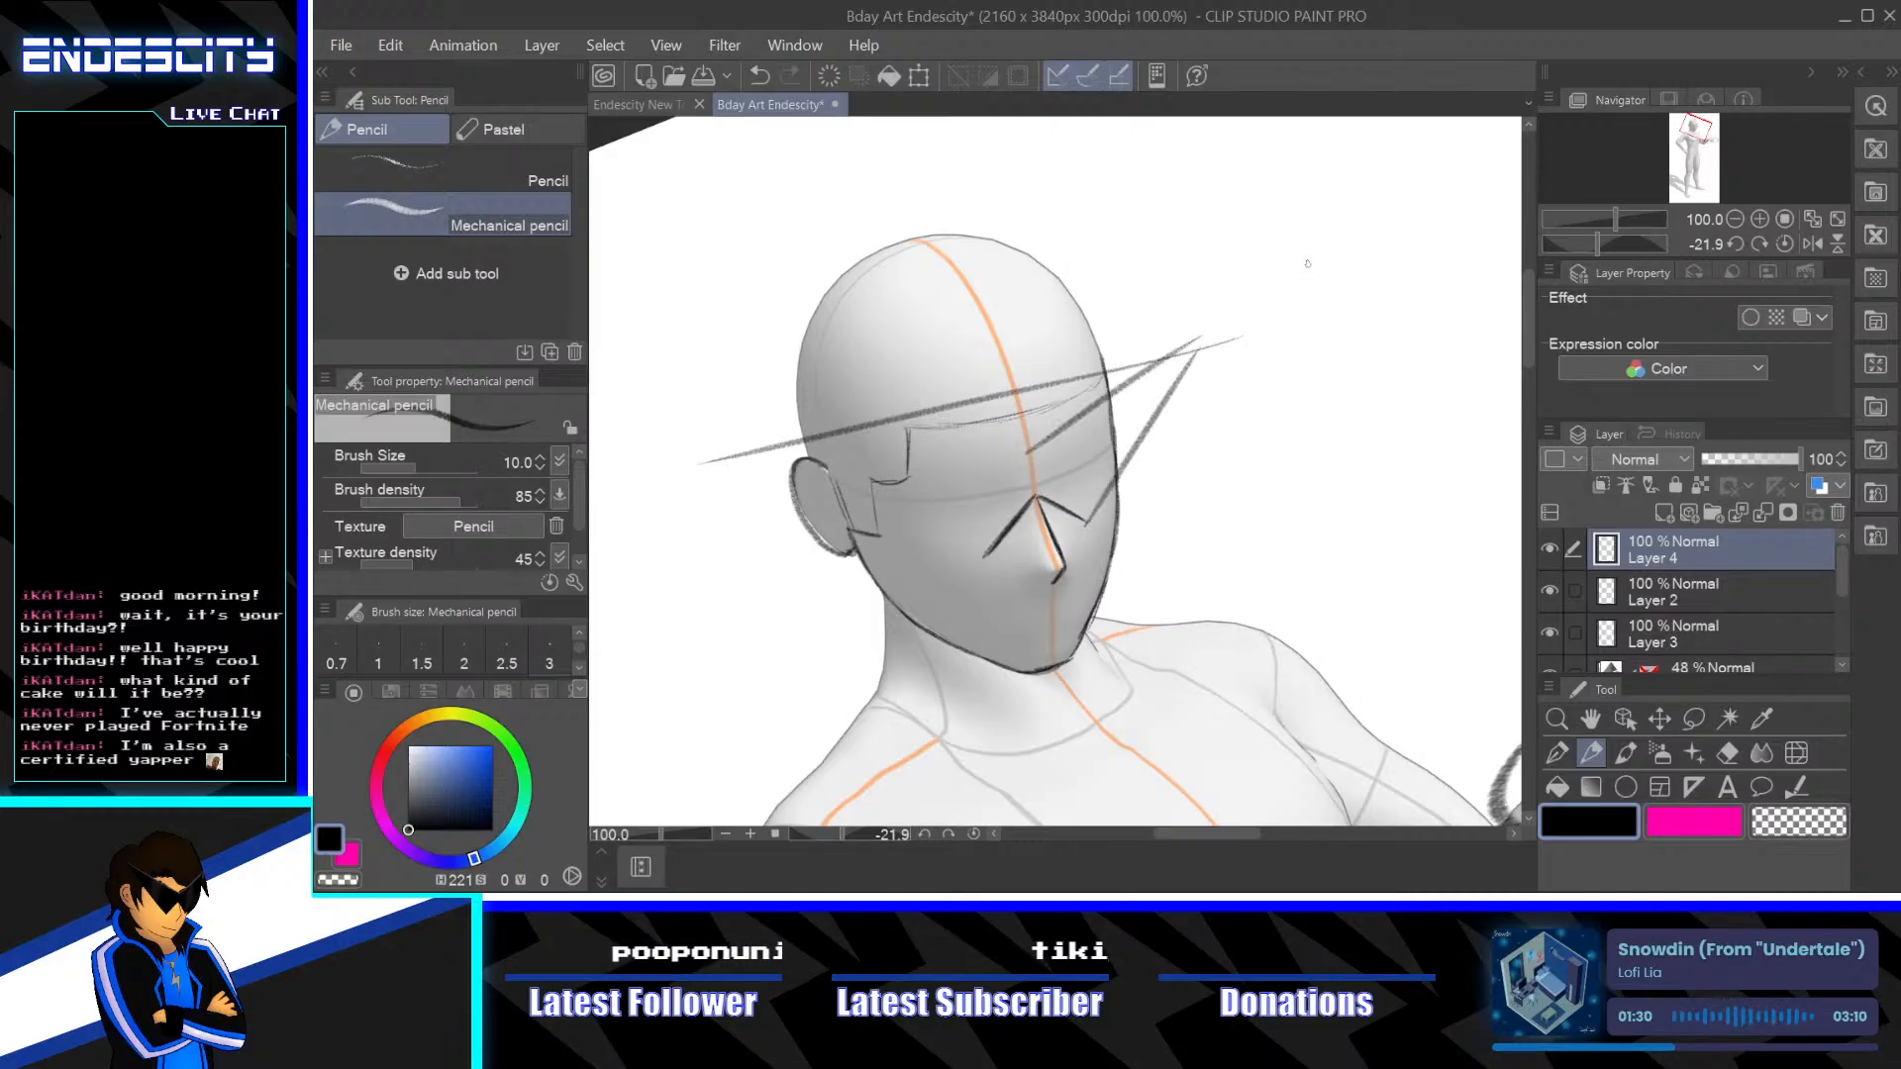
{"action": "key", "text": "ctrl+z"}
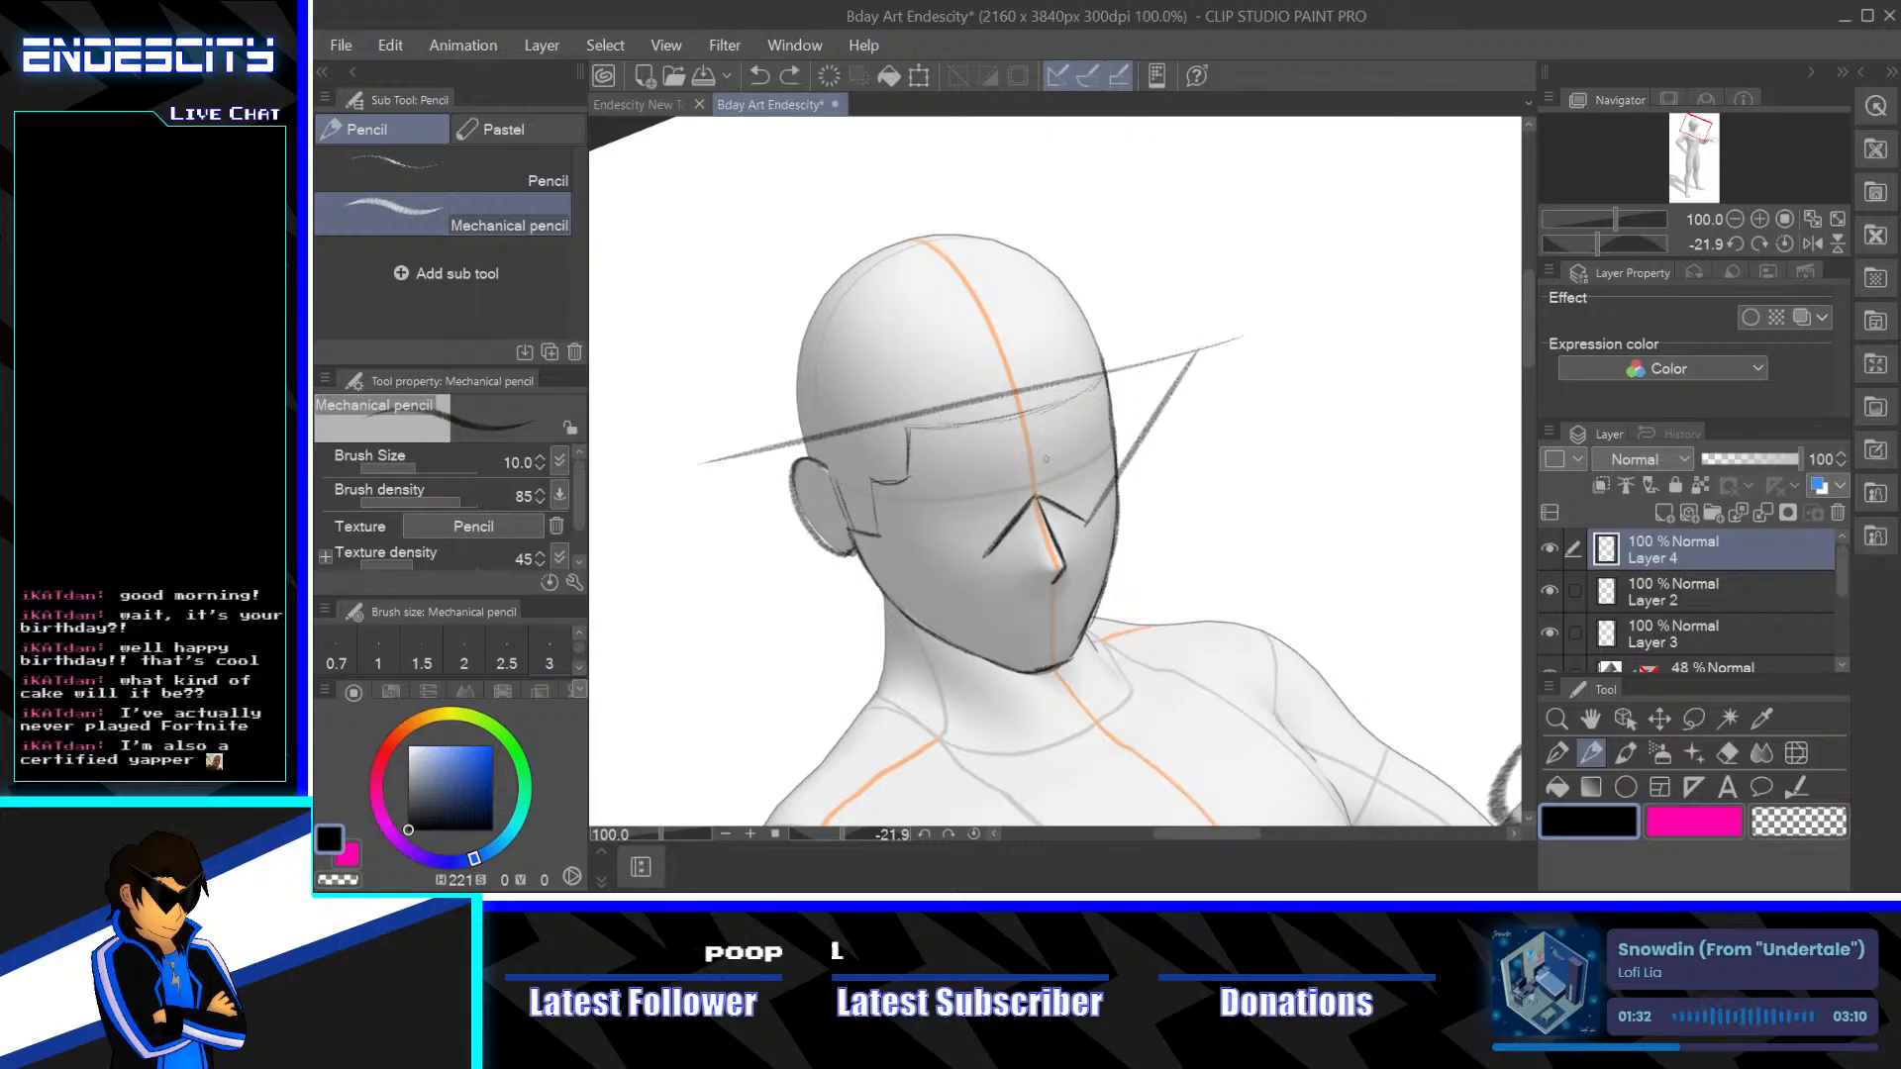
{"action": "key", "text": "ctrl+z"}
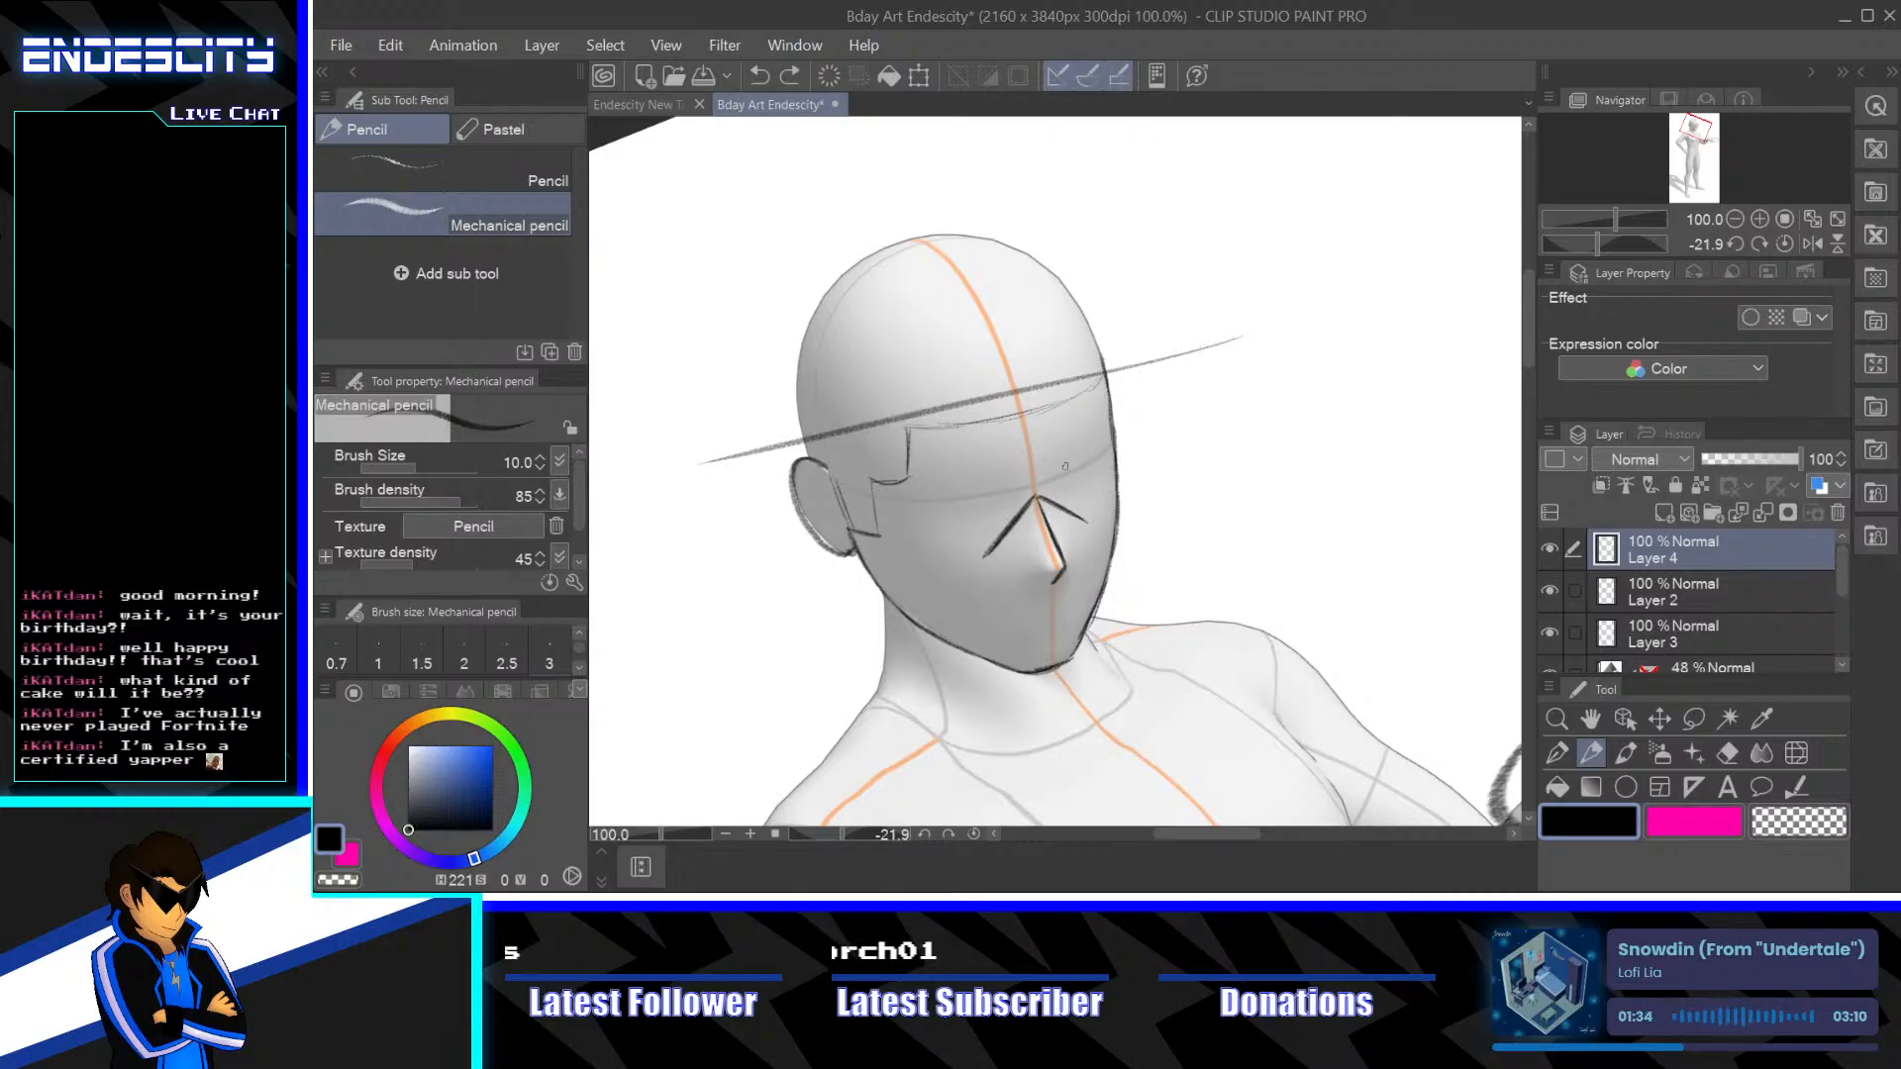
{"action": "key", "text": "ctrl+z"}
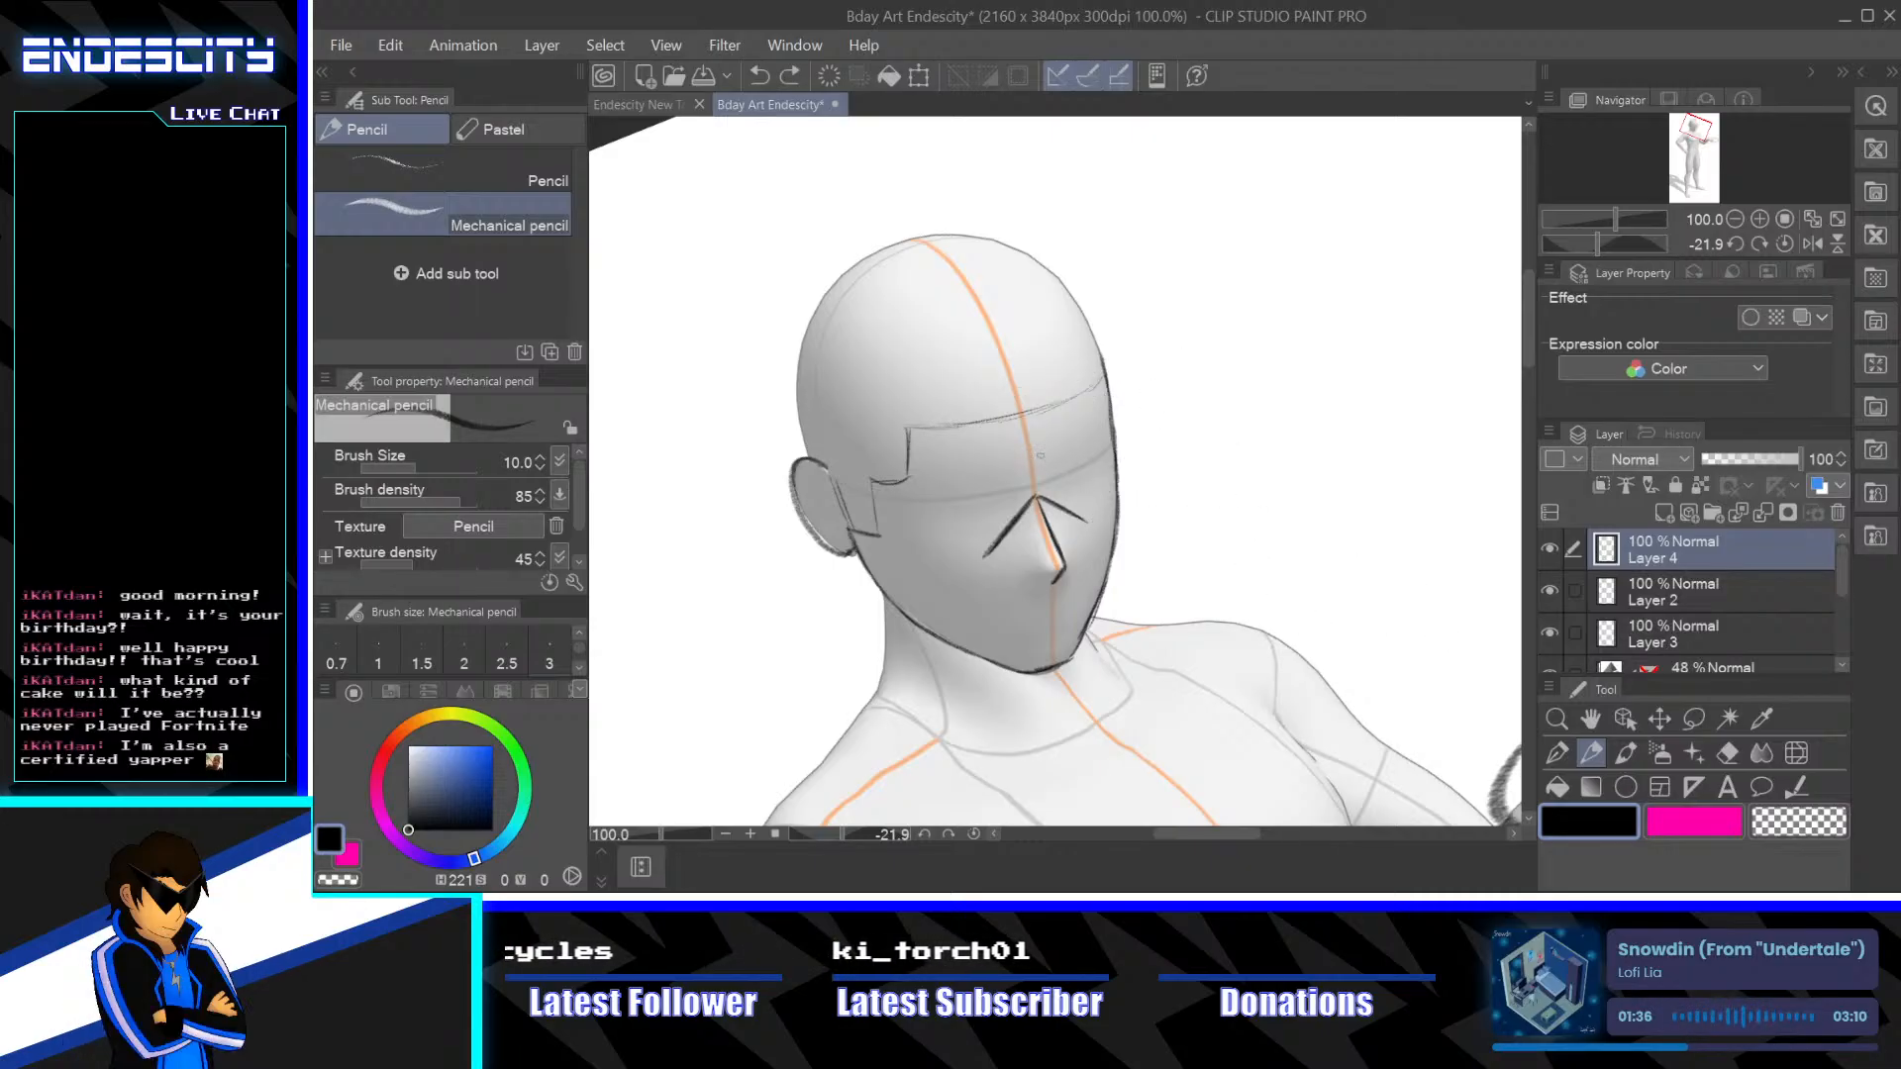
Draw the V-shaped upper edge of the glasses across the forehead and the far lens's slanted outer edge, rotating the canvas as needed
{"action": "left_click_drag", "start_coordinate": [1030, 455], "coordinate": [1191, 313]}
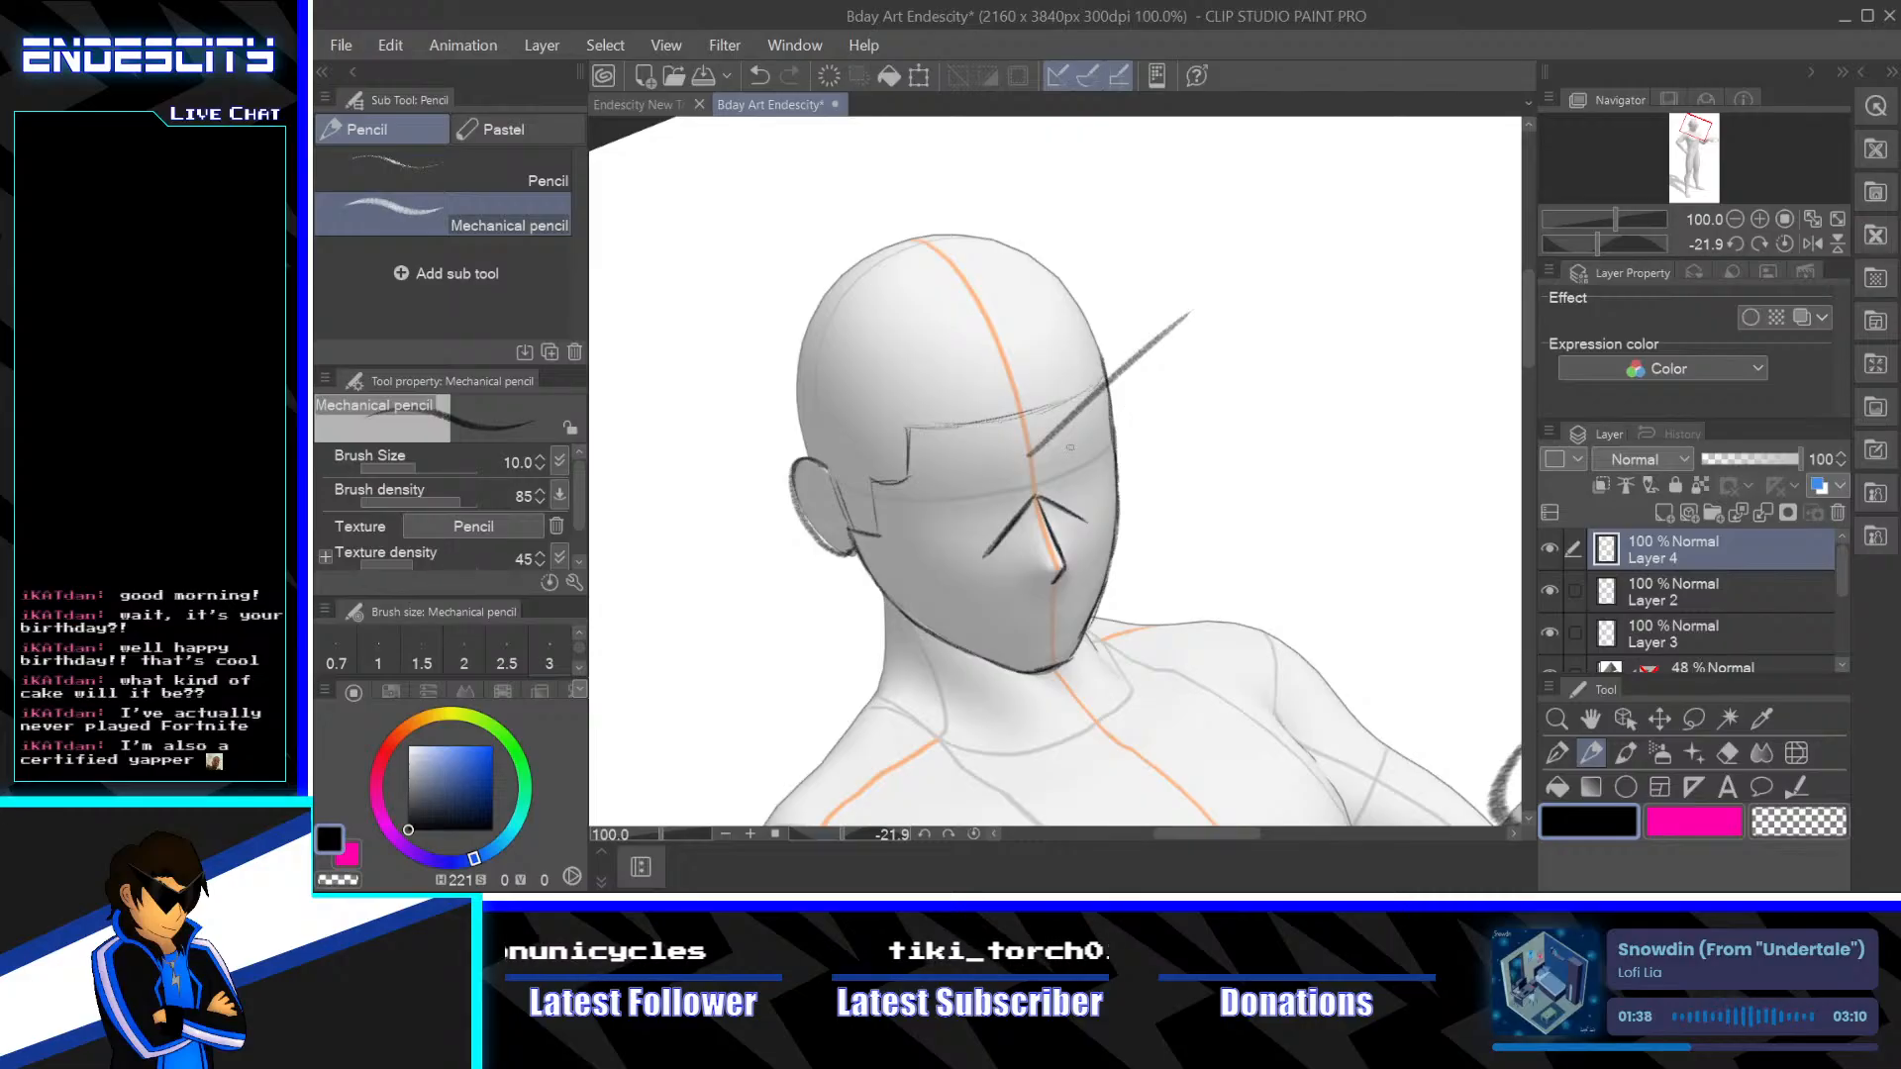
{"action": "left_click_drag", "start_coordinate": [850, 835], "coordinate": [827, 847]}
{"action": "left_click_drag", "start_coordinate": [1090, 624], "coordinate": [1193, 503]}
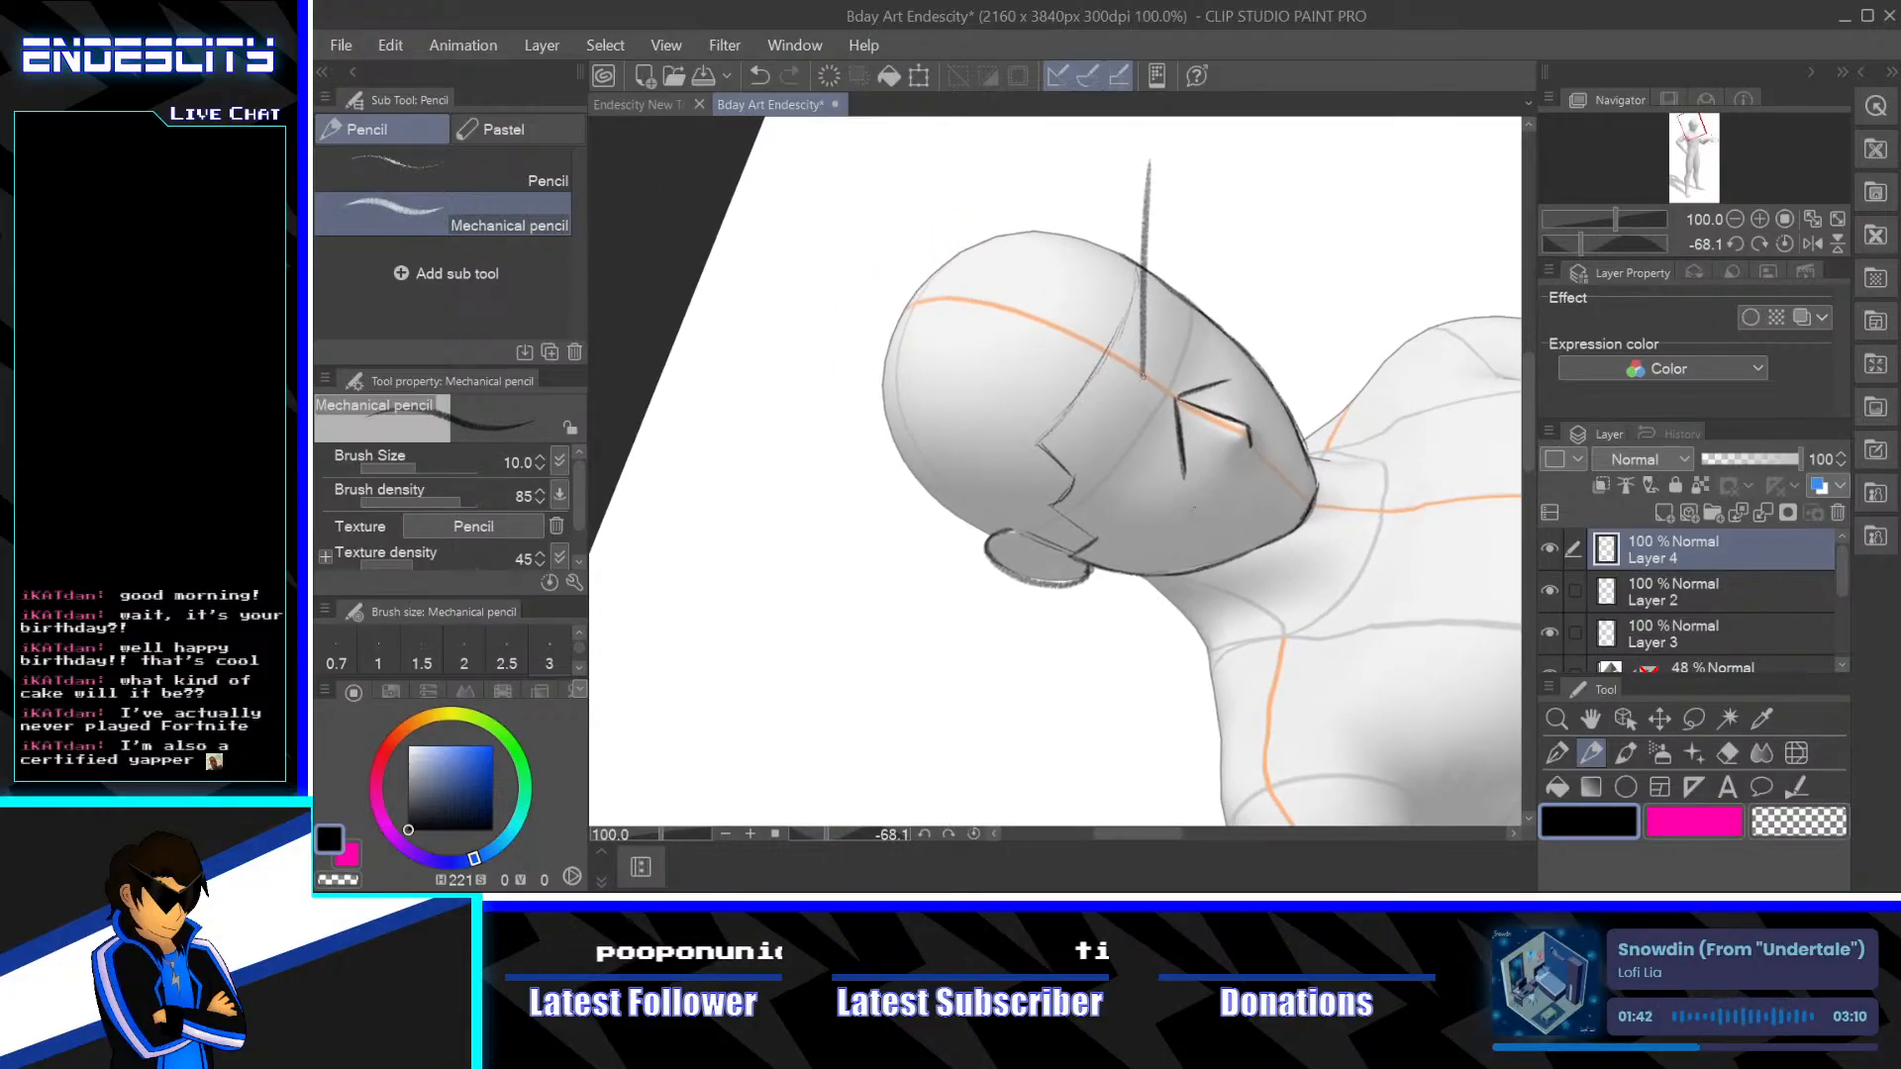
{"action": "left_click_drag", "start_coordinate": [1144, 374], "coordinate": [915, 536]}
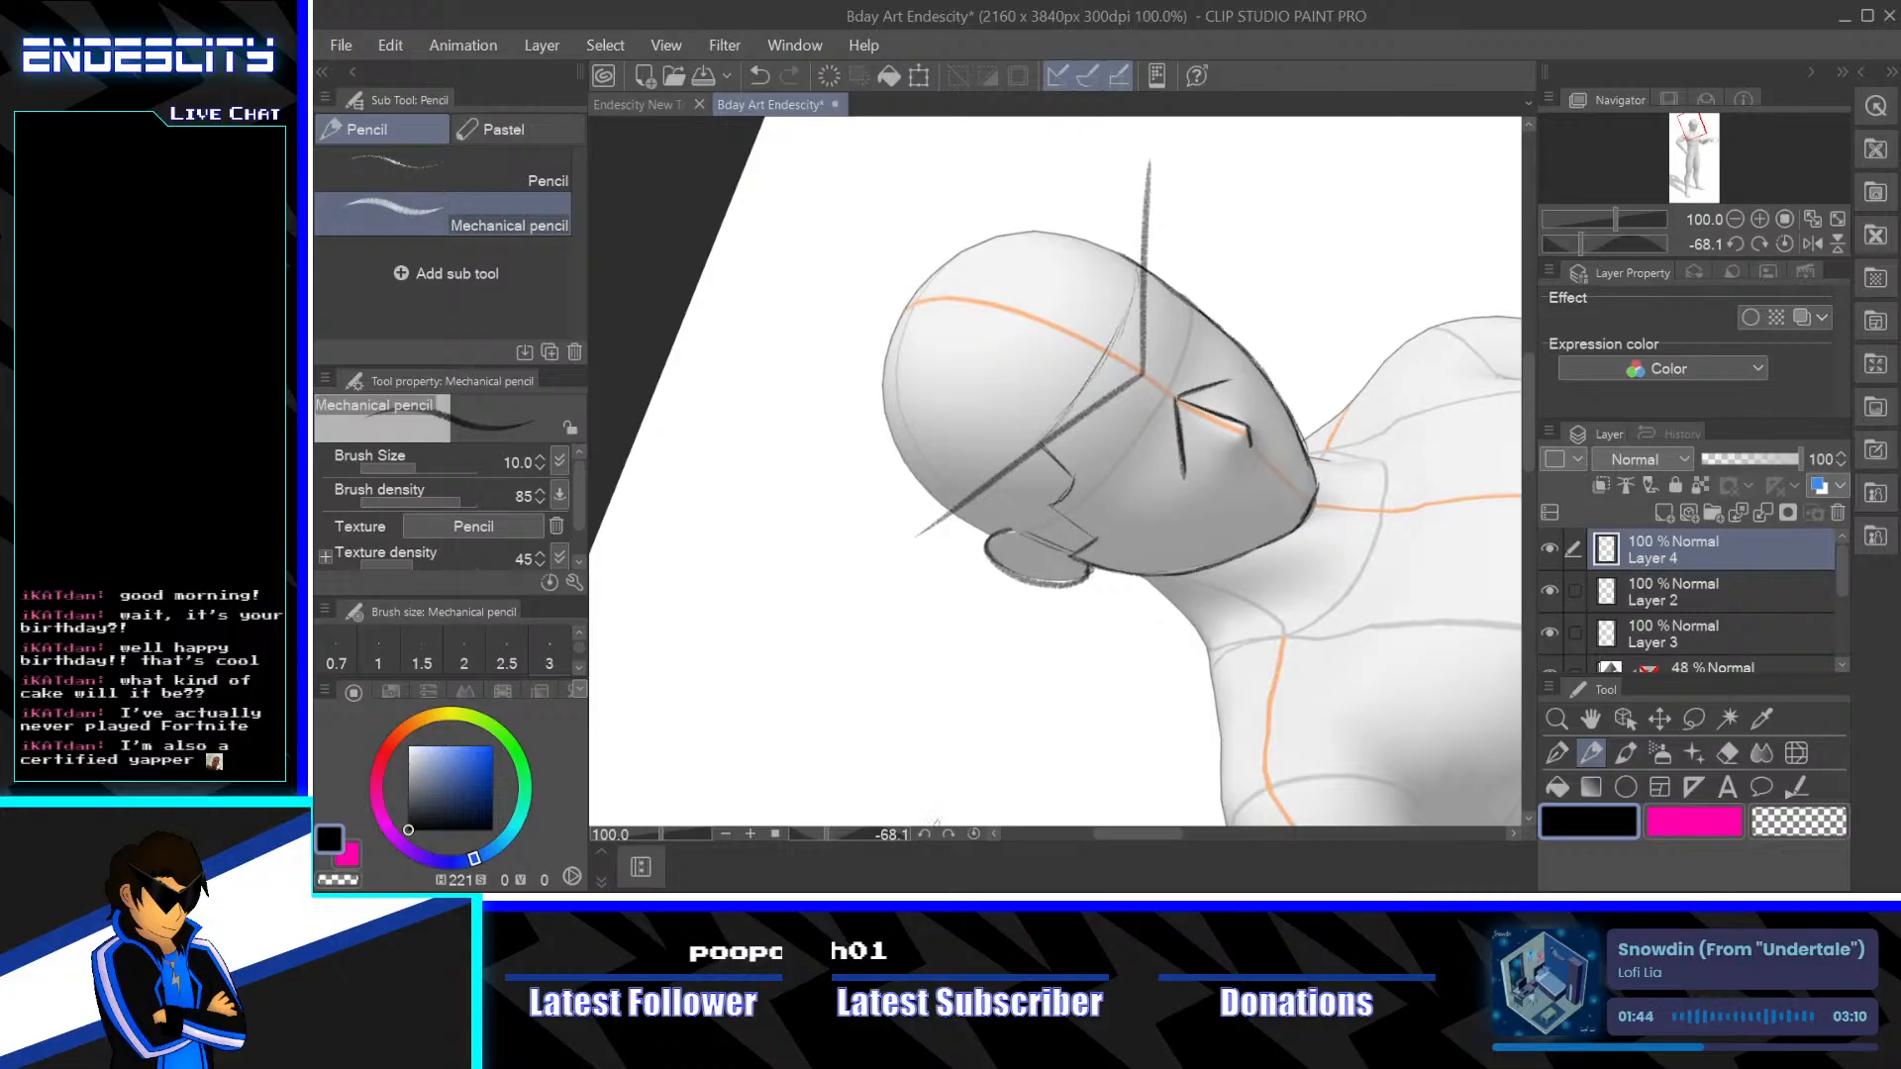
{"action": "left_click_drag", "start_coordinate": [829, 834], "coordinate": [846, 827]}
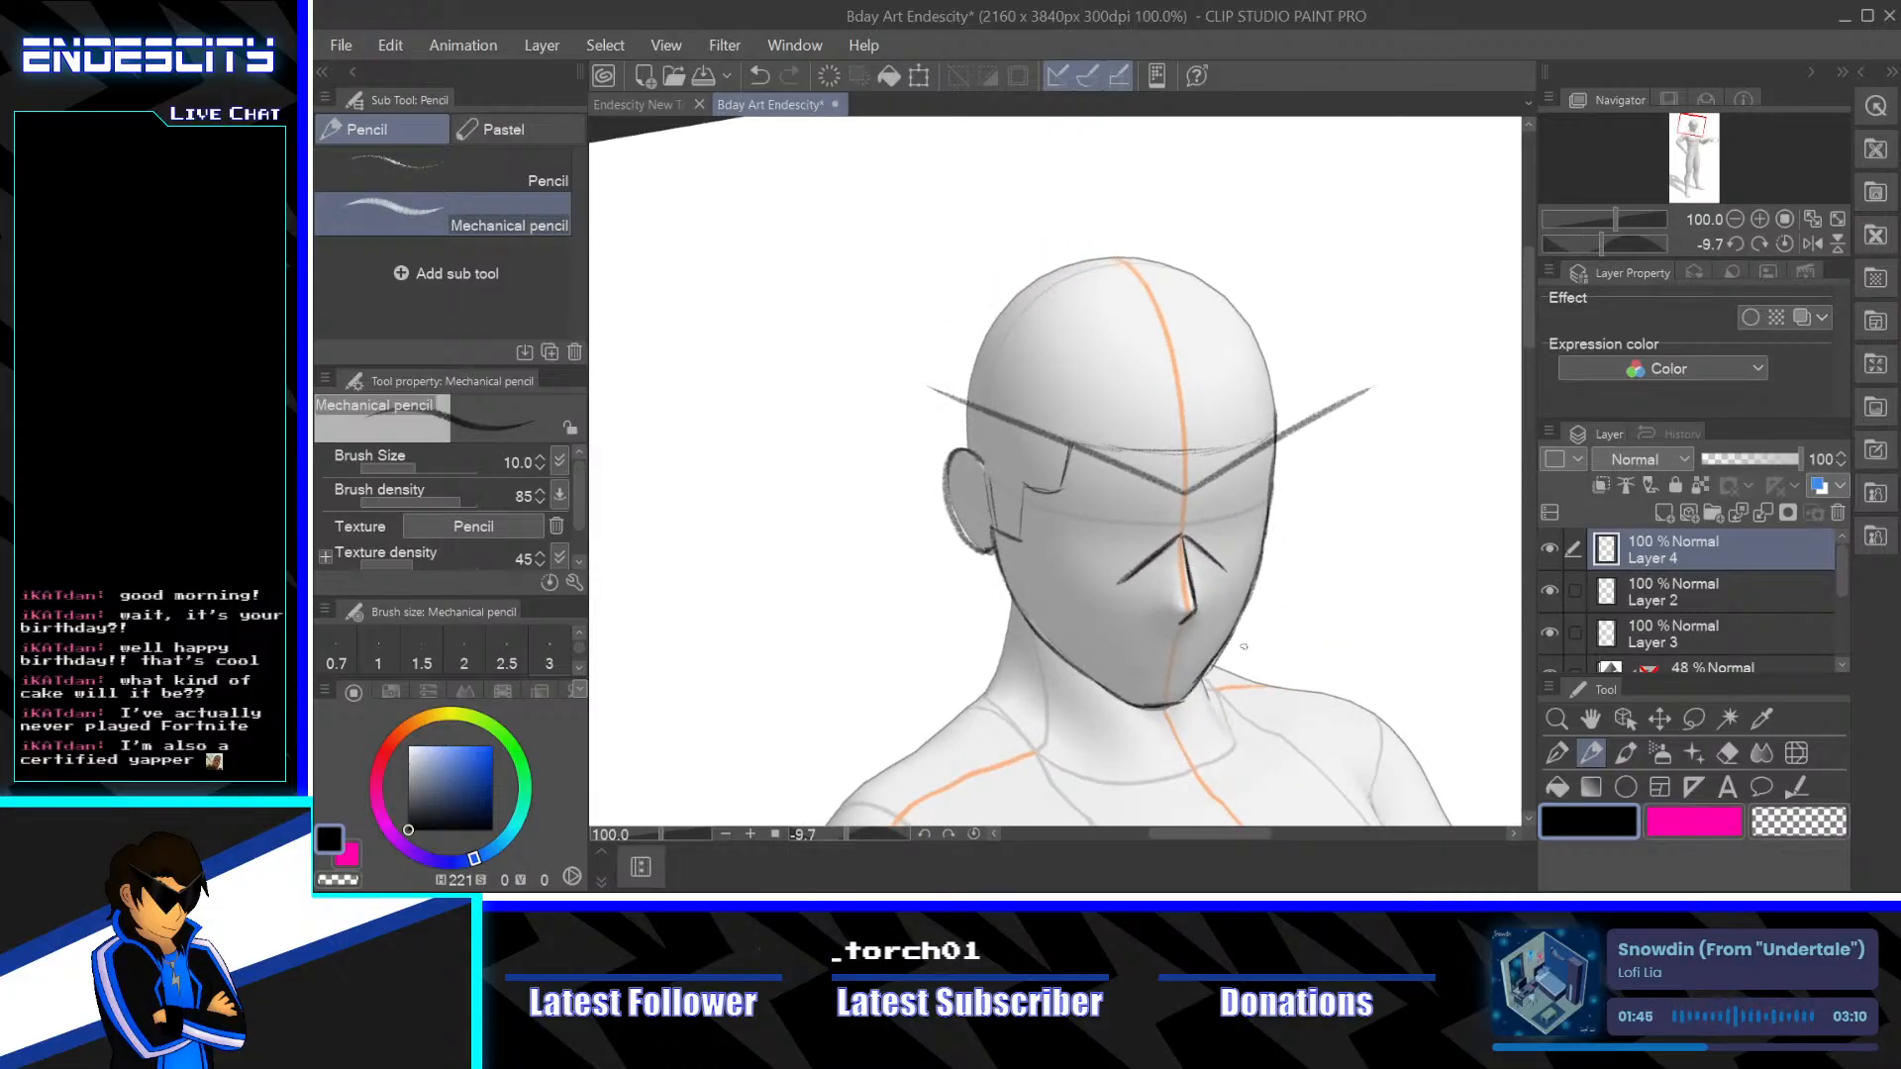
{"action": "mouse_move", "coordinate": [1264, 634]}
{"action": "left_mouse_down"}
{"action": "mouse_move", "coordinate": [1113, 614]}
{"action": "mouse_move", "coordinate": [1264, 342]}
{"action": "left_mouse_up"}
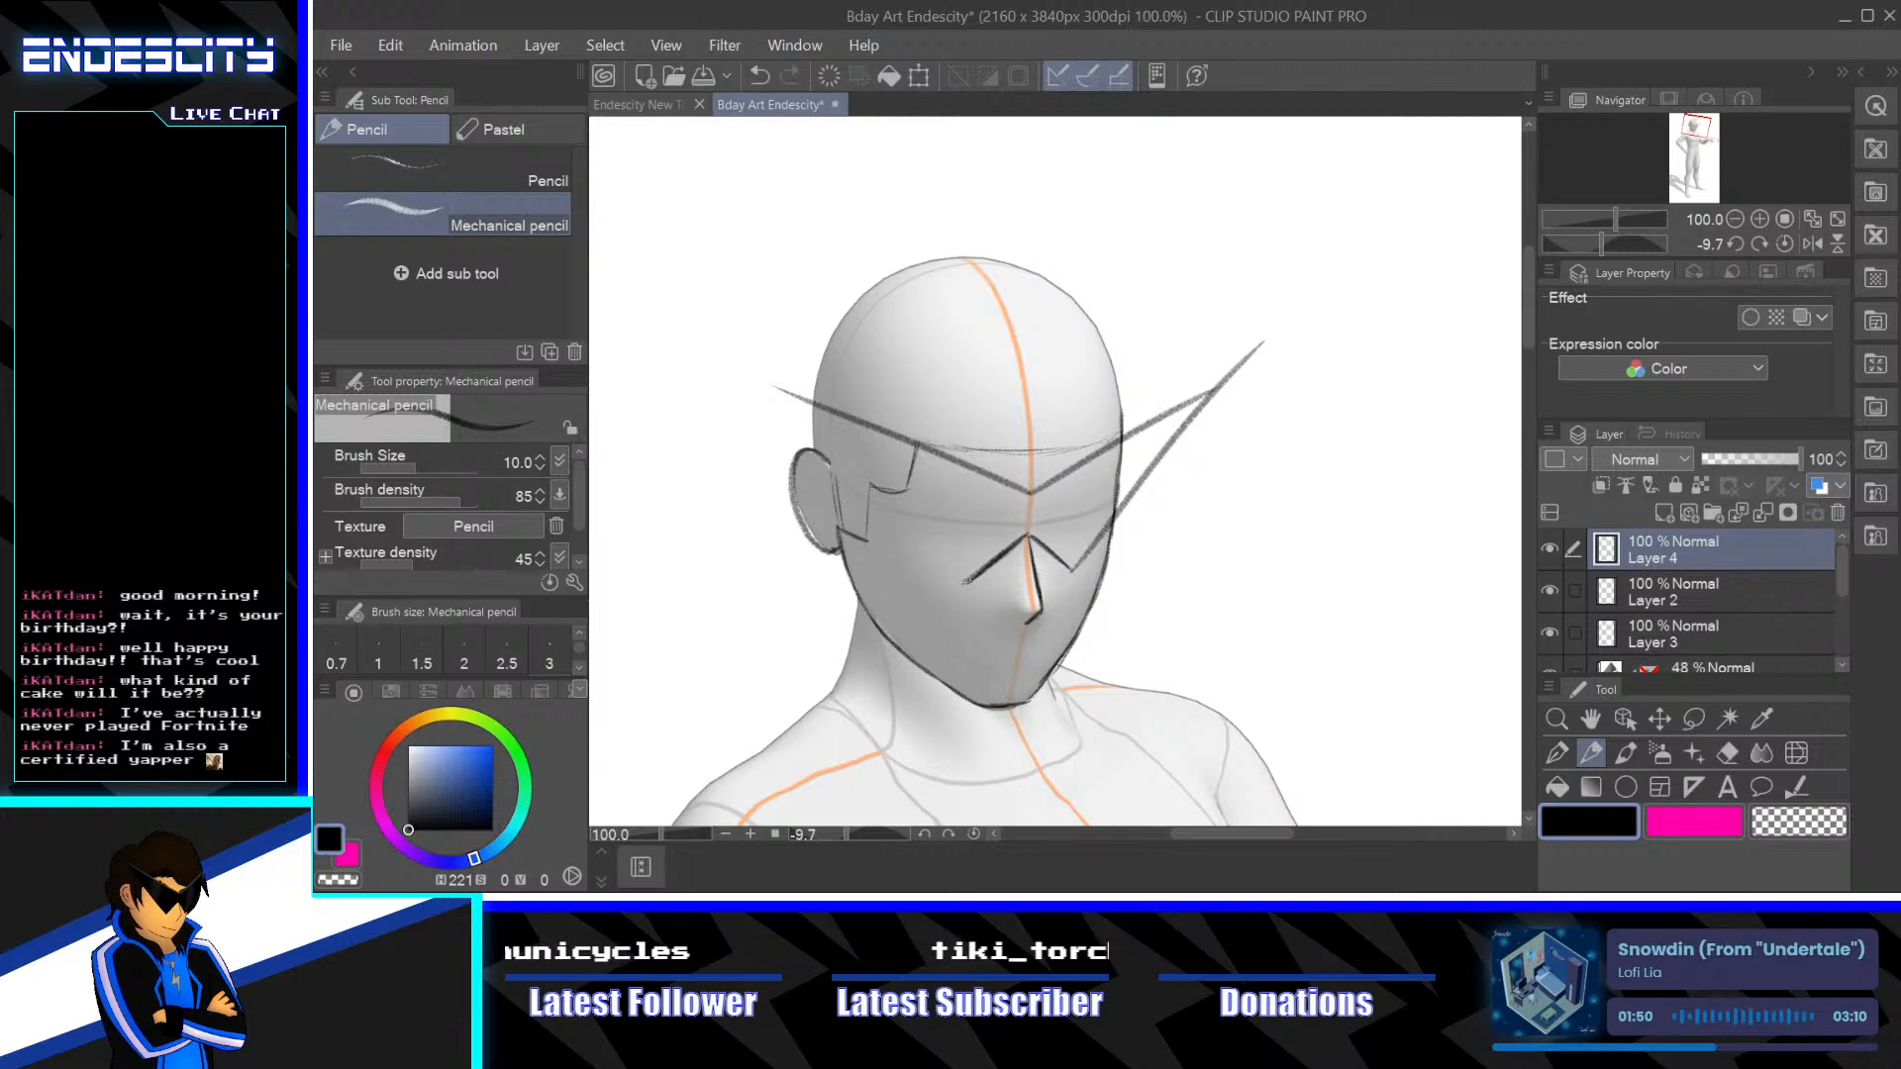
Draw the near lens's outer edge as a straight slanted stroke from beside the nose up past the ear, using a rotated canvas view
{"action": "left_click_drag", "start_coordinate": [967, 583], "coordinate": [774, 344]}
{"action": "key", "text": "ctrl+z"}
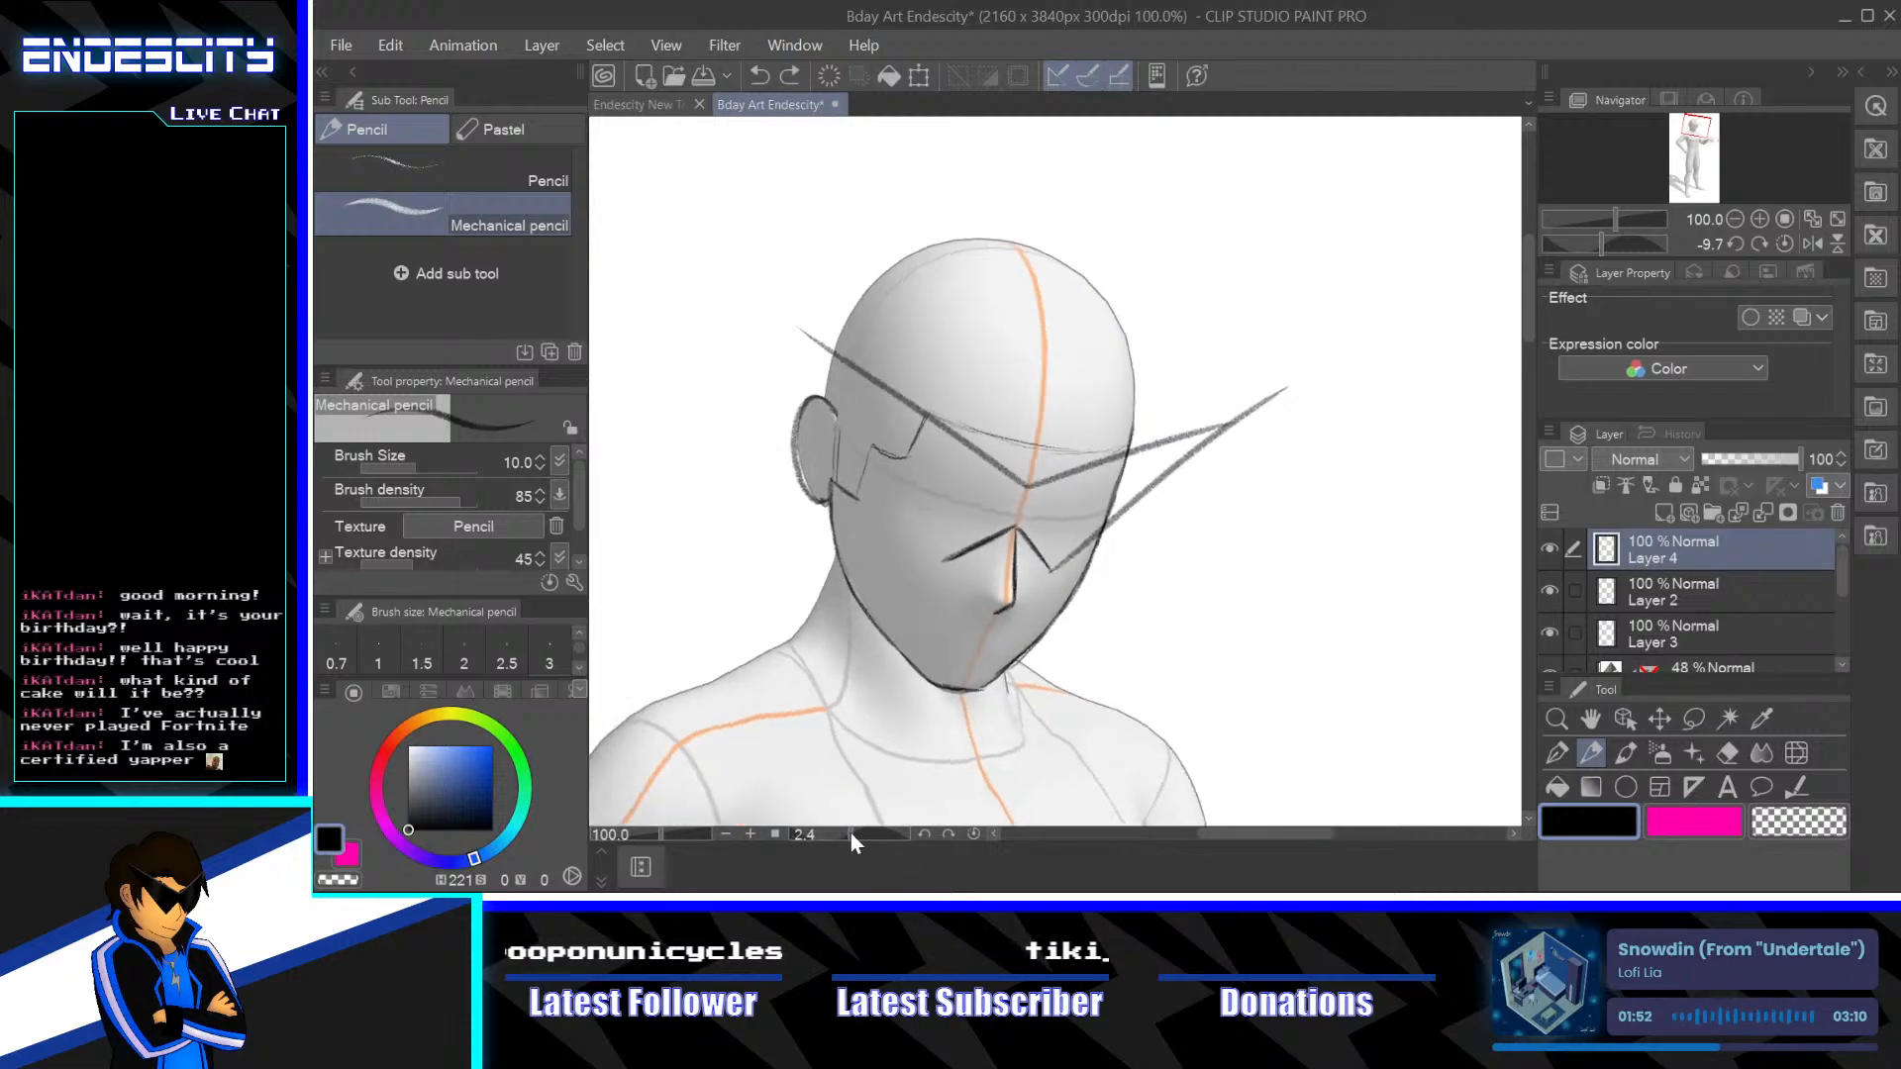
{"action": "left_click_drag", "start_coordinate": [849, 830], "coordinate": [876, 836]}
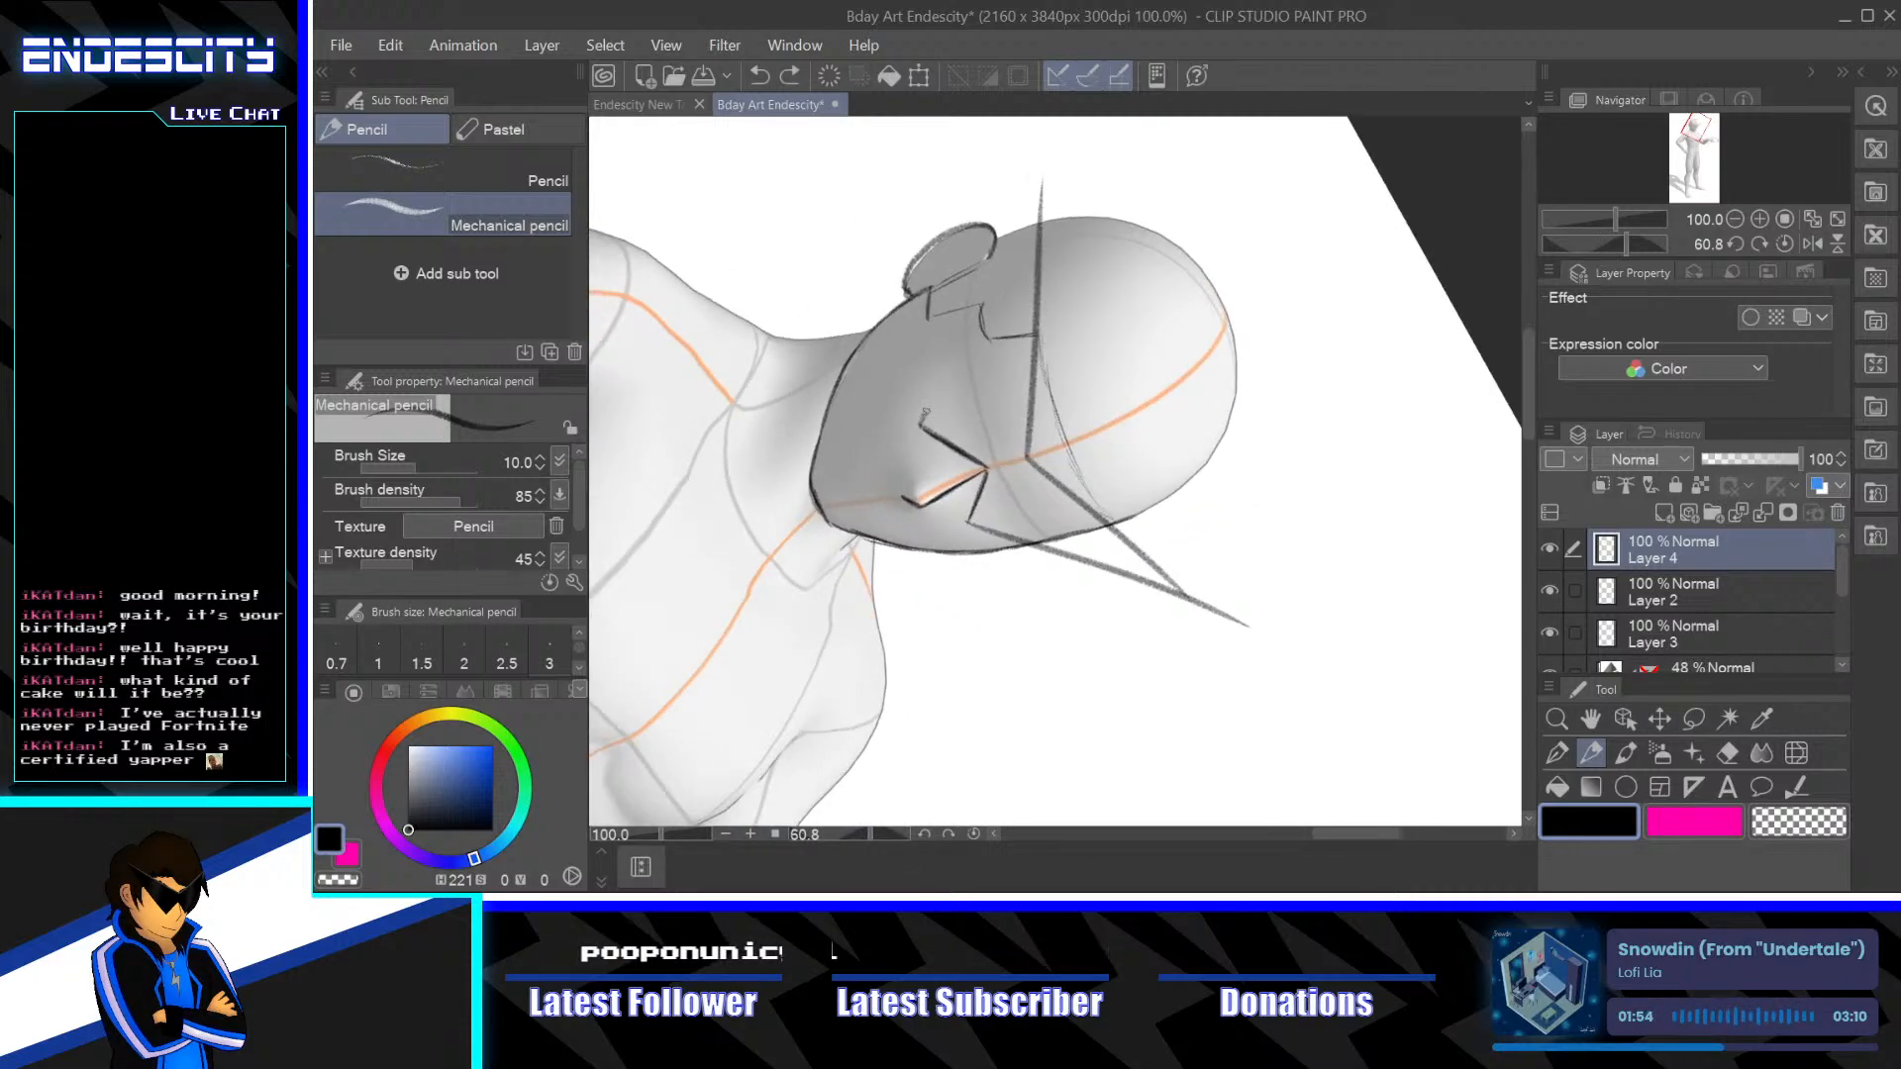
{"action": "left_click_drag", "start_coordinate": [929, 414], "coordinate": [1052, 151]}
{"action": "left_click_drag", "start_coordinate": [871, 830], "coordinate": [850, 838]}
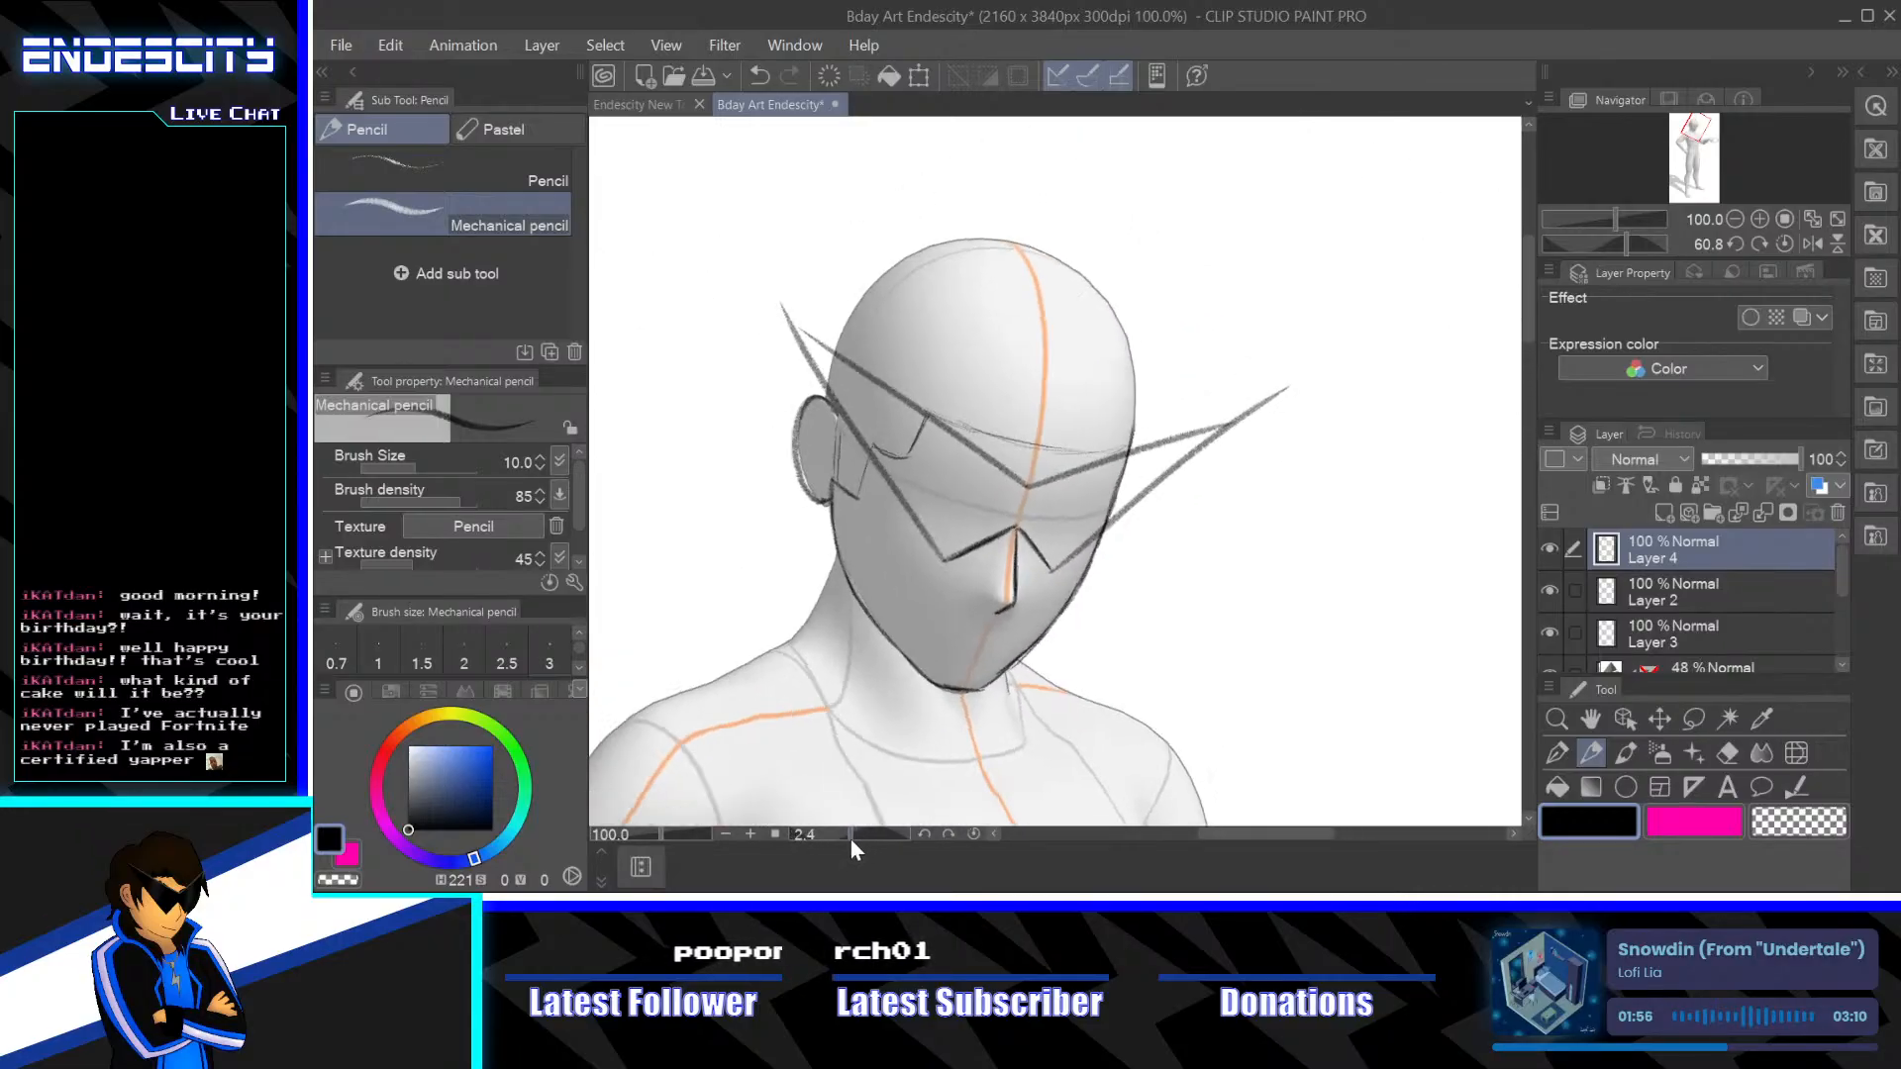
{"action": "left_click", "coordinate": [978, 832]}
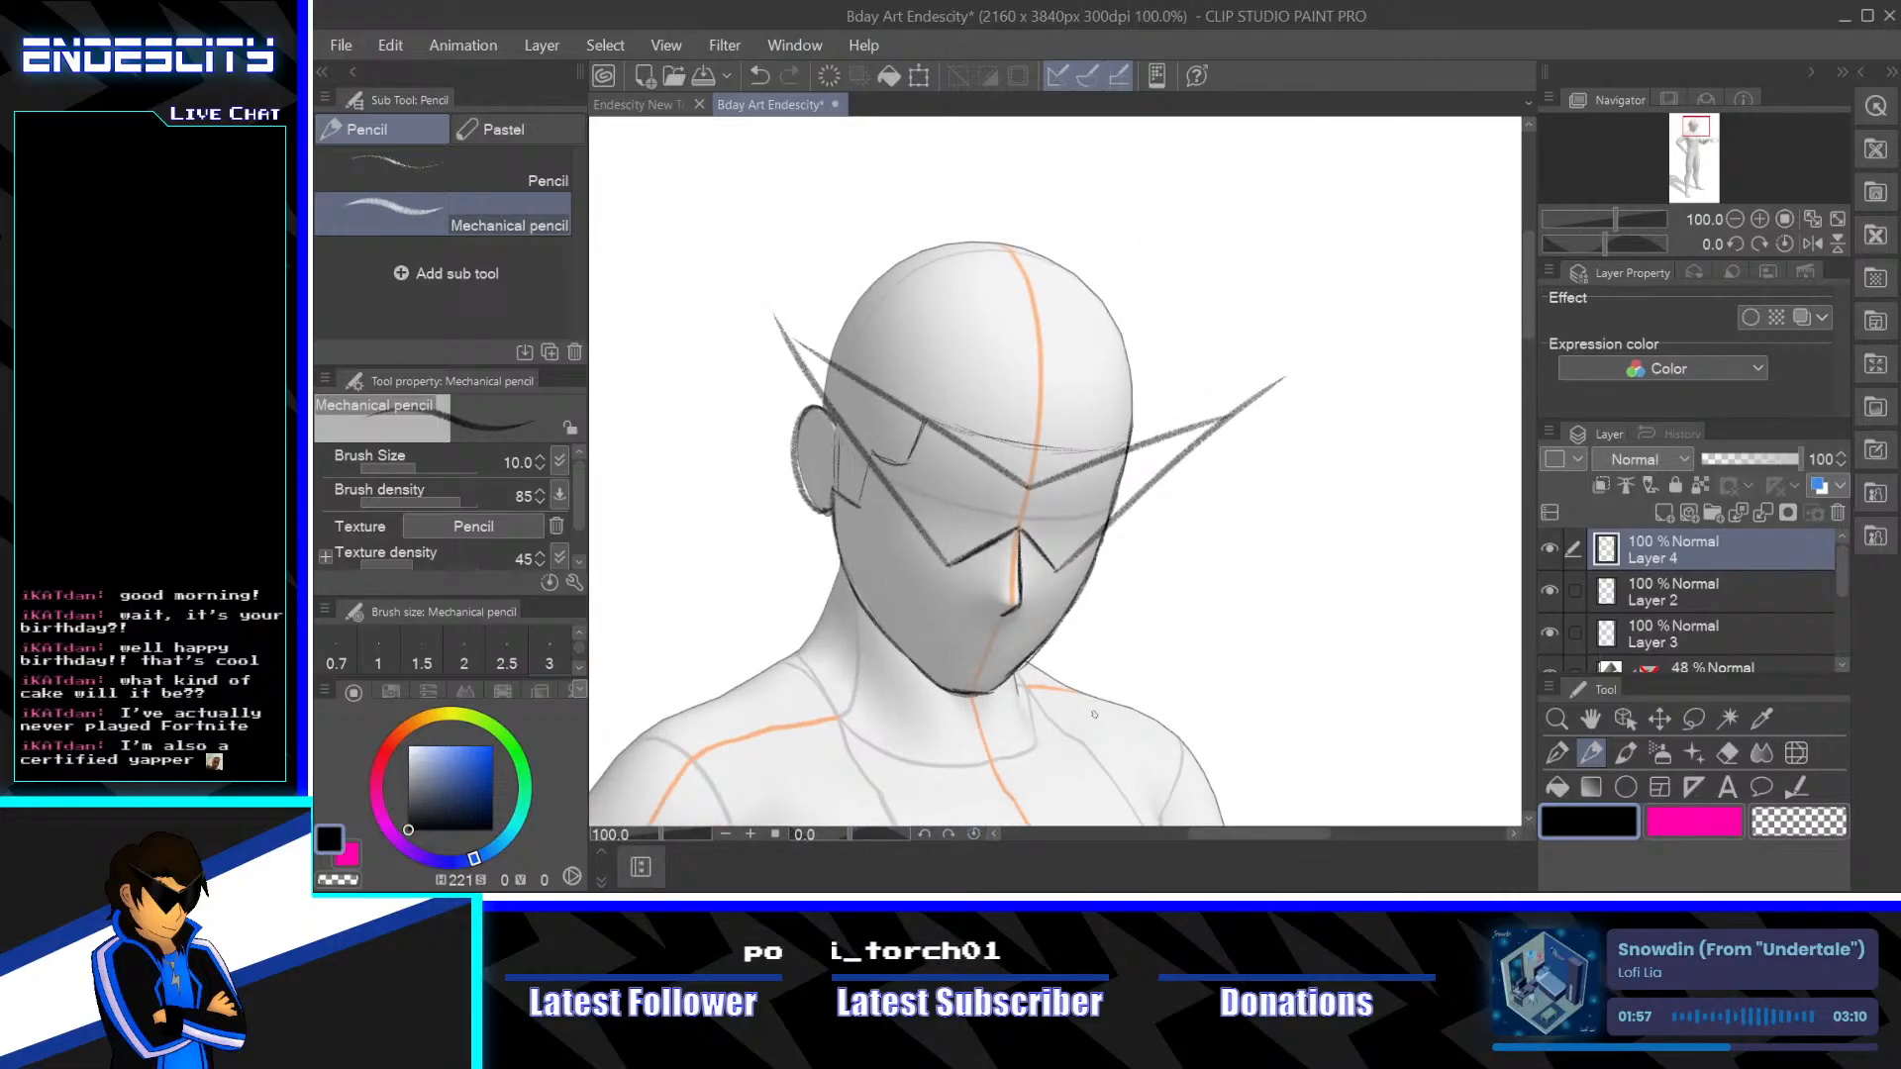
Erase the overshooting line ends at the outer tips of both lenses and return to the Mechanical pencil
{"action": "left_click", "coordinate": [1728, 752]}
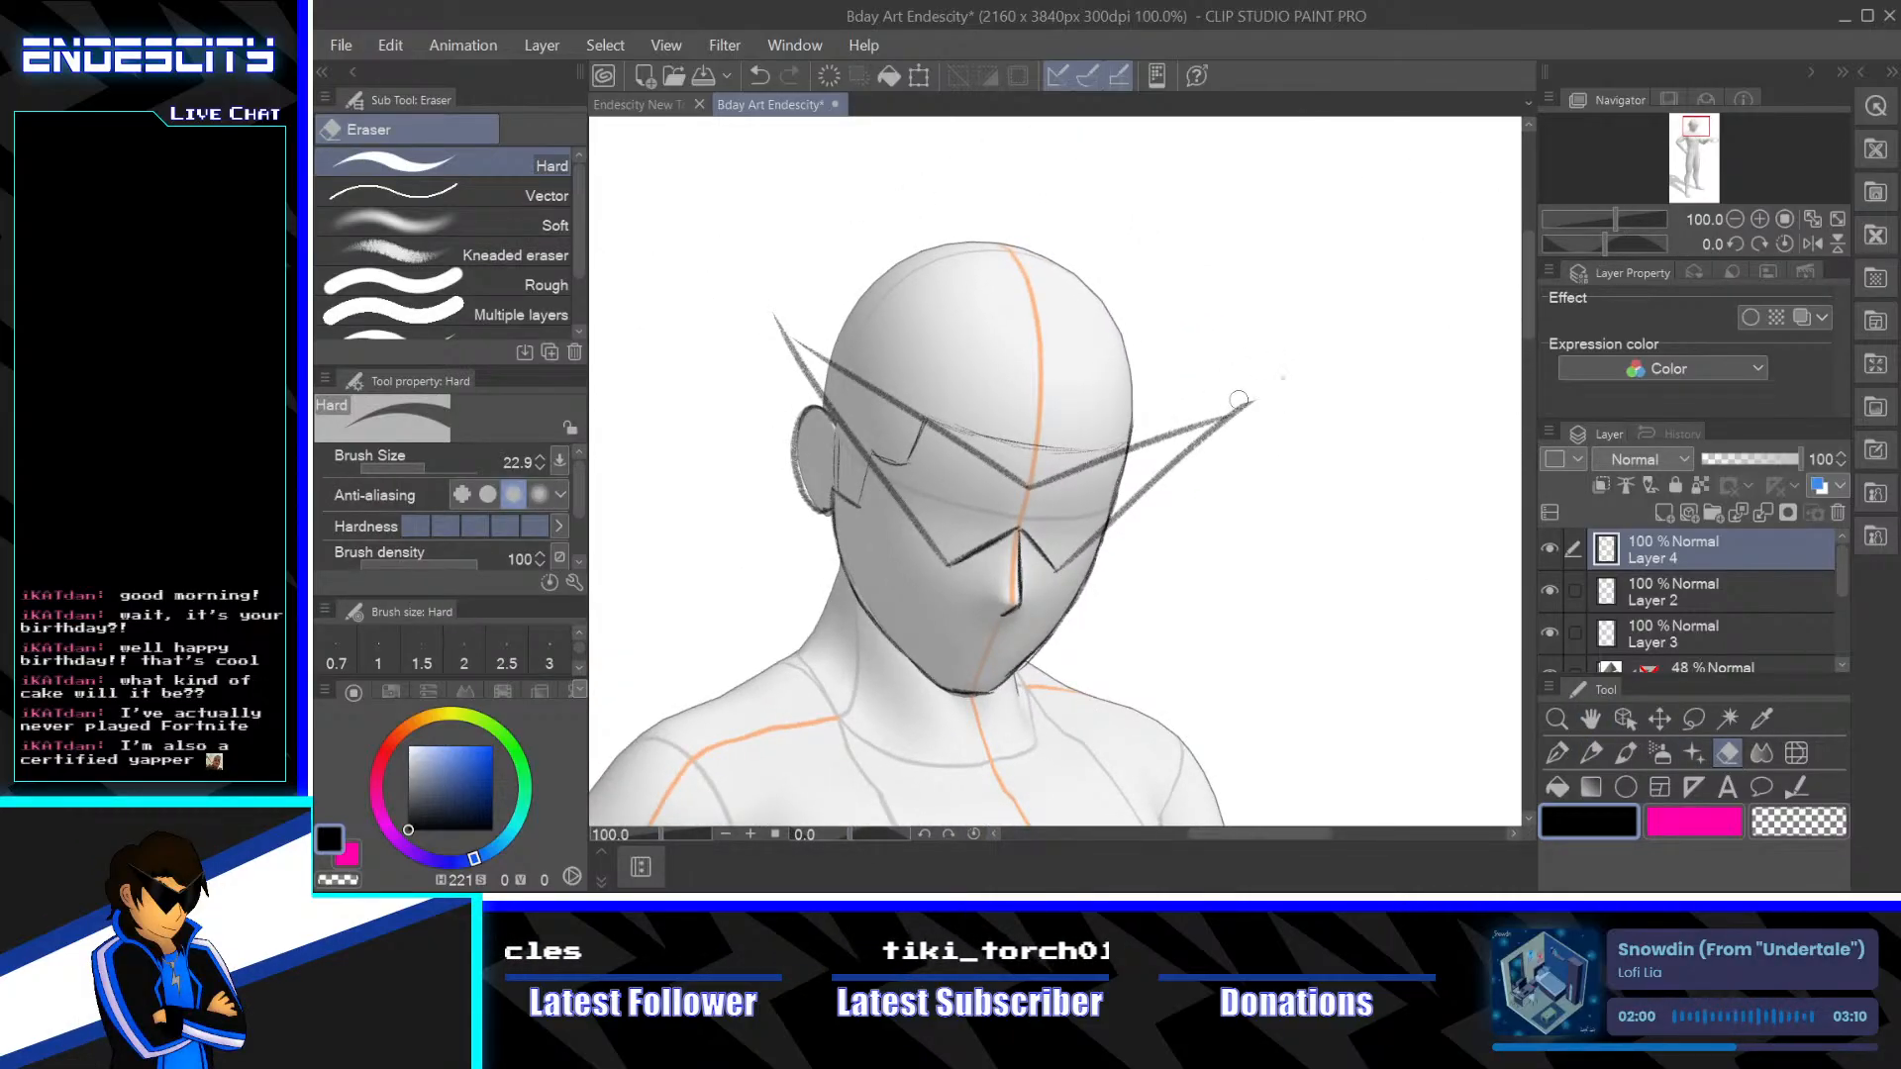
{"action": "mouse_move", "coordinate": [1276, 386]}
{"action": "left_mouse_down"}
{"action": "mouse_move", "coordinate": [1229, 416]}
{"action": "mouse_move", "coordinate": [1263, 384]}
{"action": "left_mouse_up"}
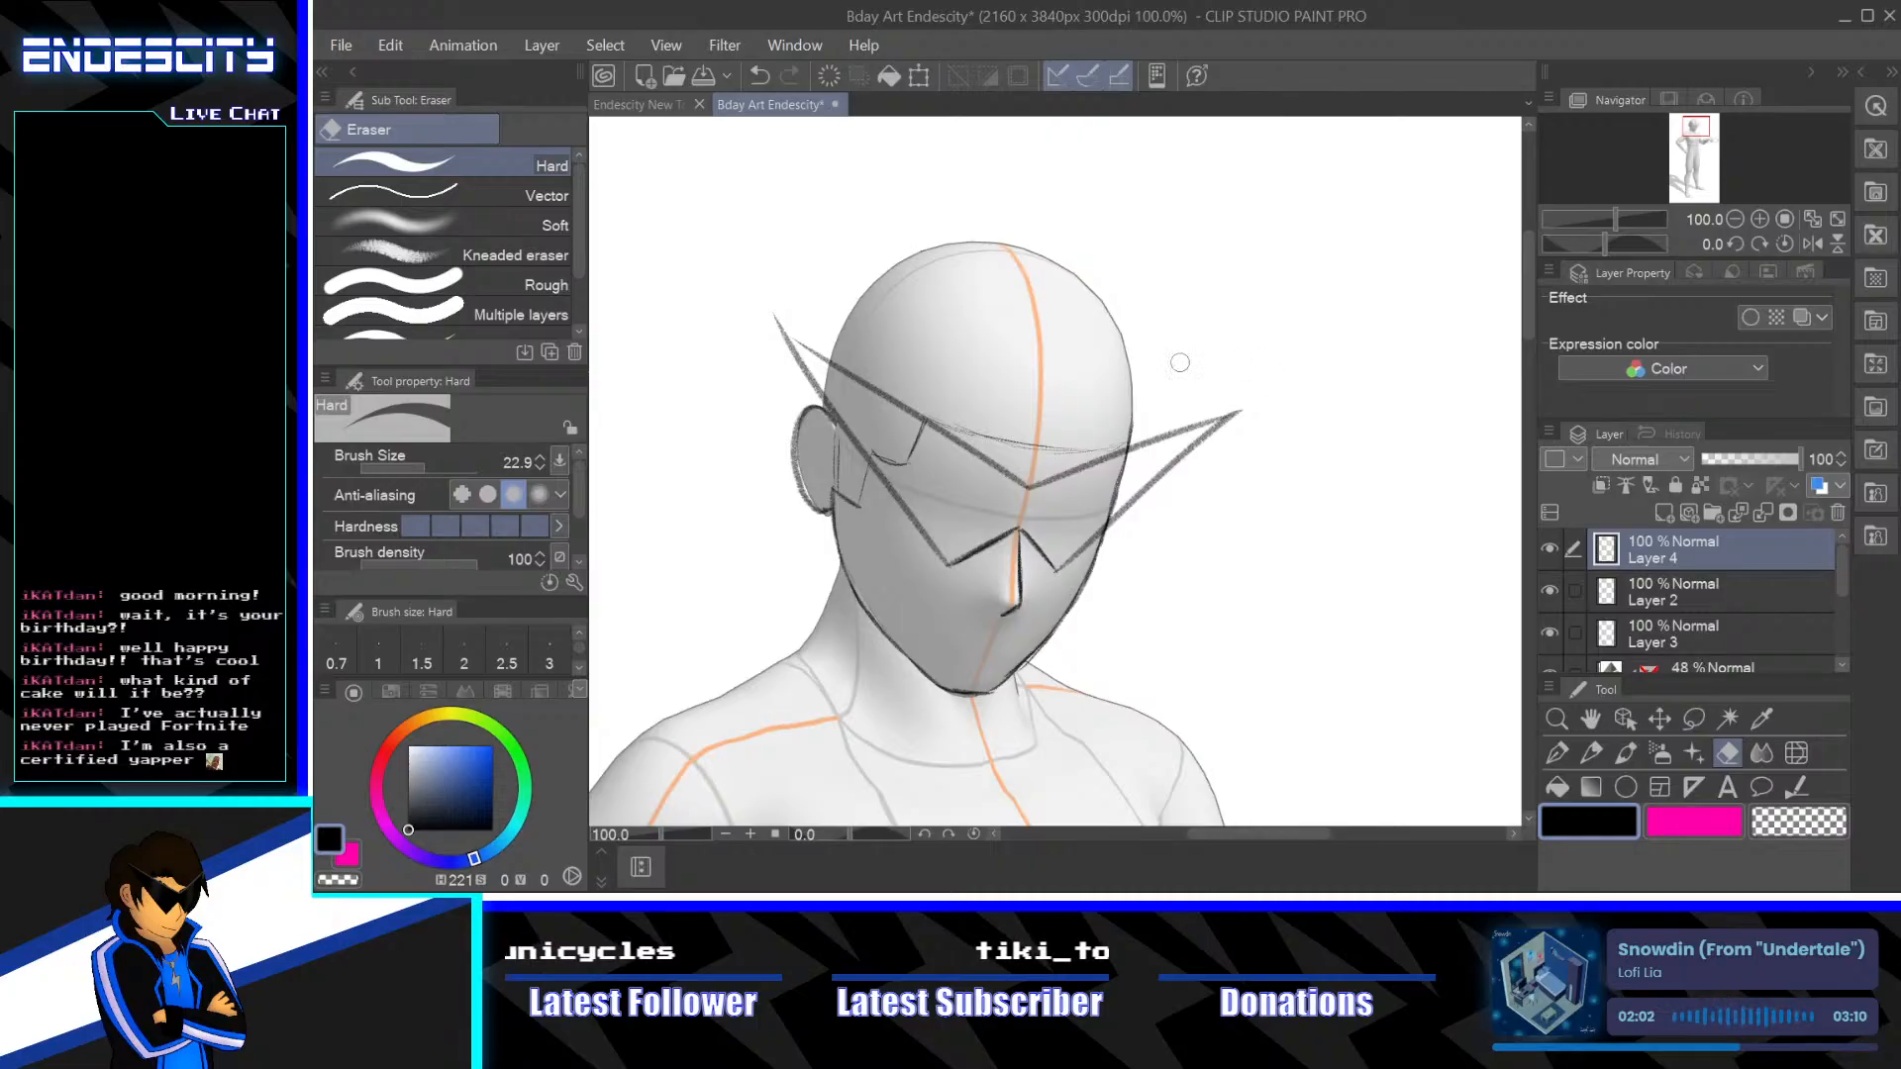
{"action": "left_click_drag", "start_coordinate": [789, 305], "coordinate": [804, 340]}
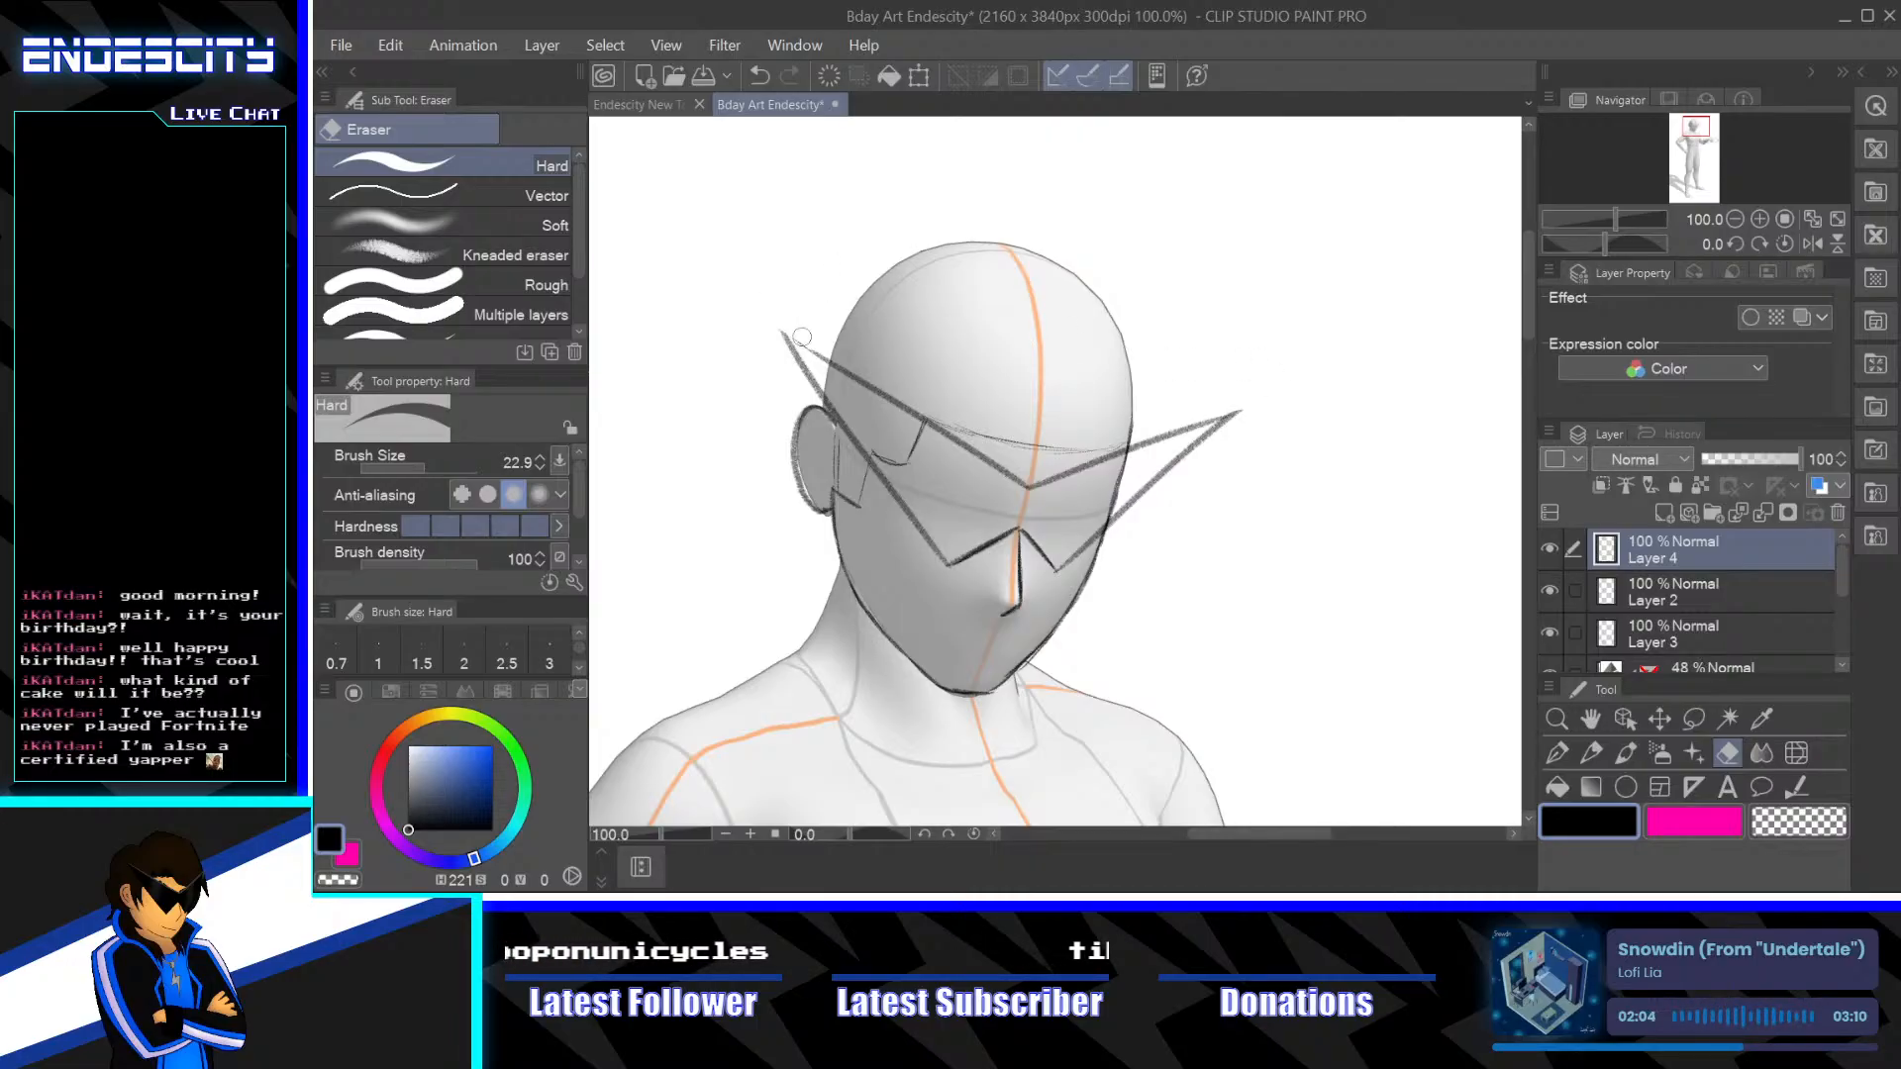
{"action": "left_click", "coordinate": [1590, 756]}
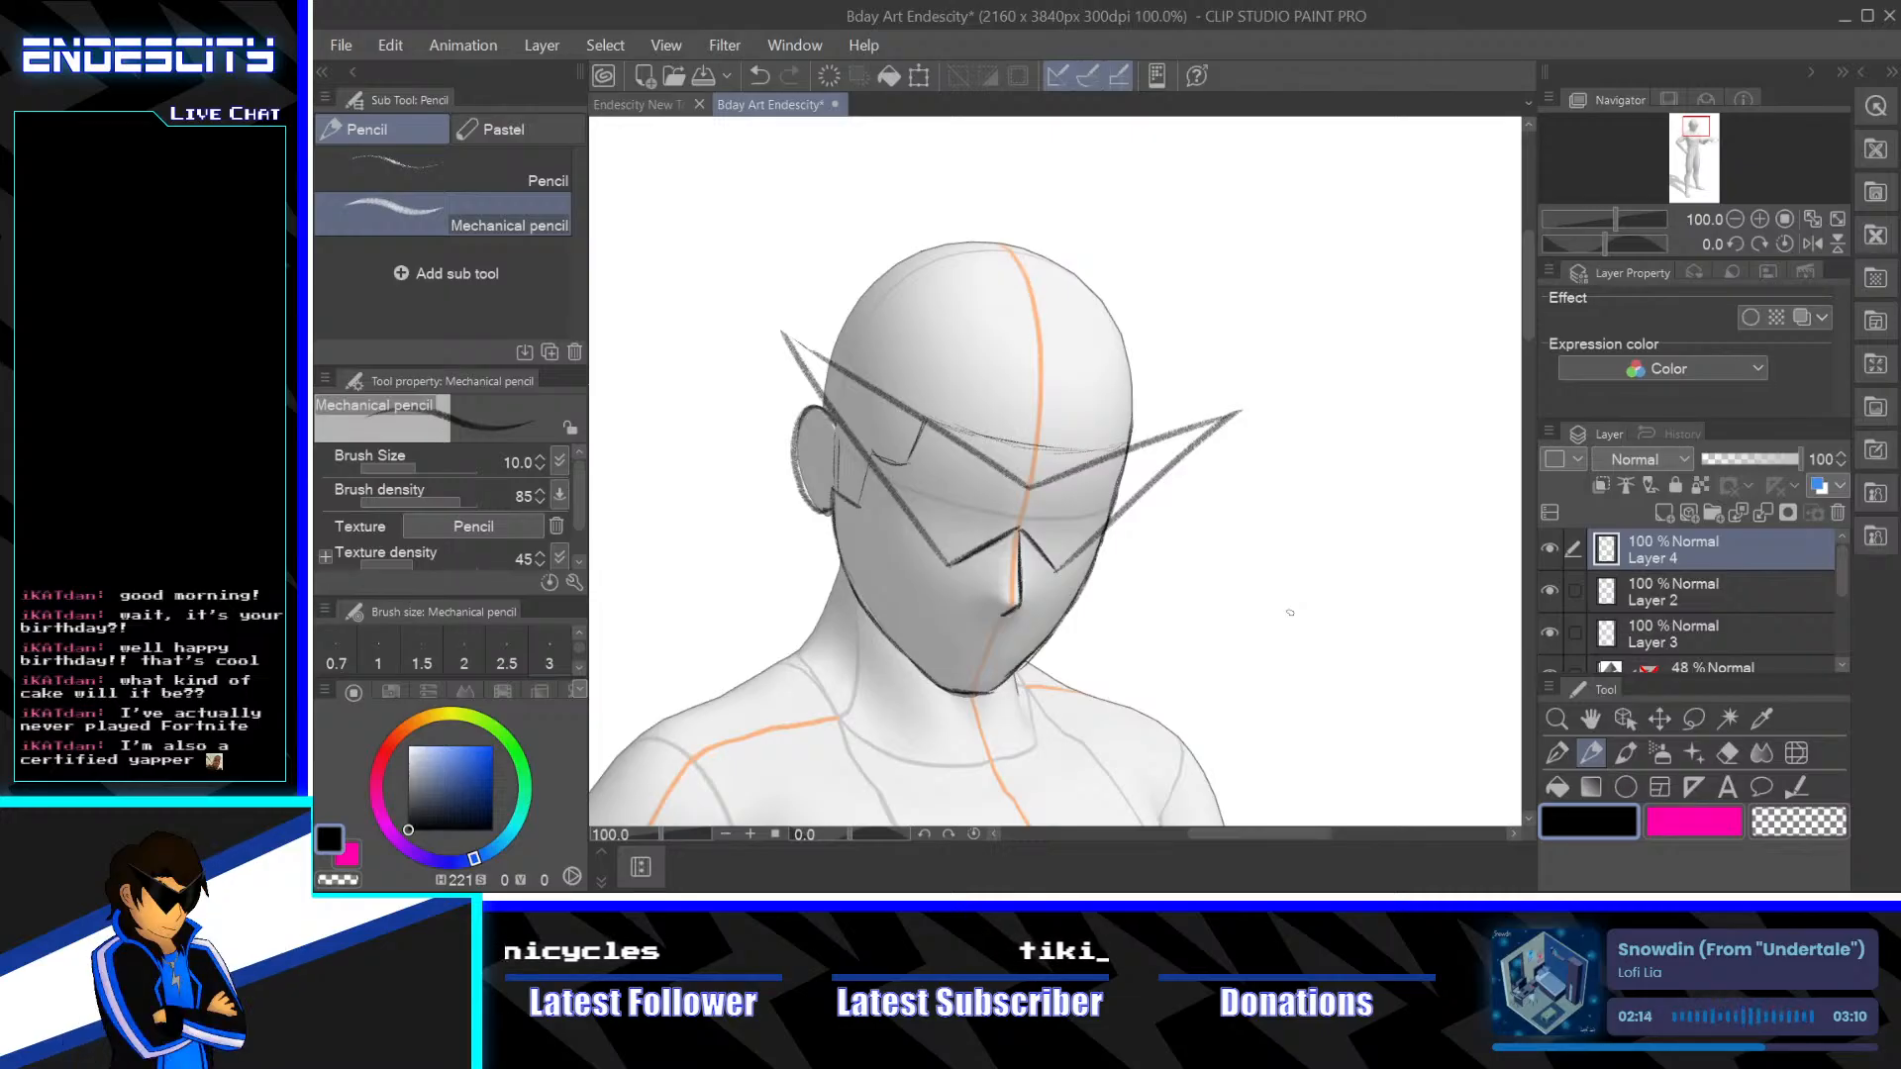
Toggle the visibility of Layer 4 and Layer 2 to check the glasses against the whole upper body
{"action": "left_click", "coordinate": [1551, 549]}
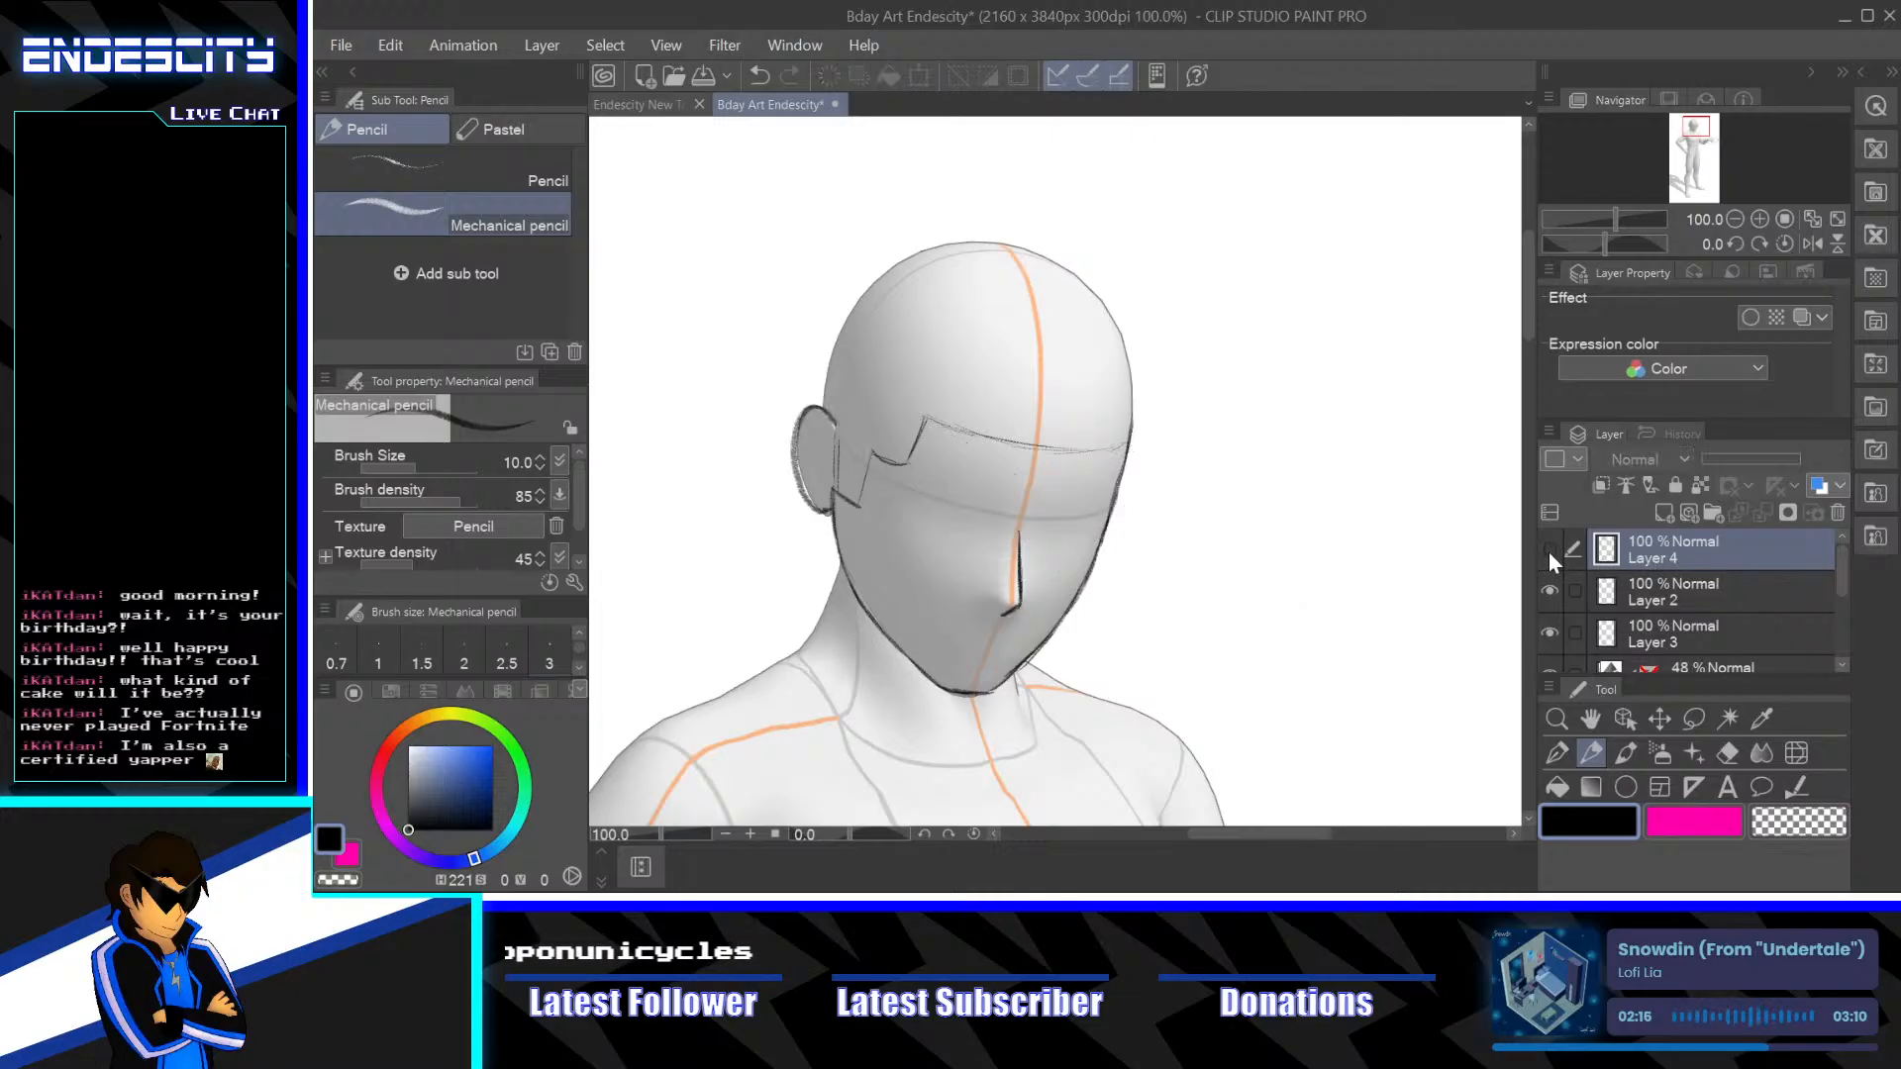
{"action": "left_click", "coordinate": [1552, 551]}
{"action": "key", "text": "ctrl+minus"}
{"action": "mouse_move", "coordinate": [1376, 601]}
{"action": "left_mouse_down"}
{"action": "mouse_move", "coordinate": [1316, 479]}
{"action": "mouse_move", "coordinate": [1393, 360]}
{"action": "mouse_move", "coordinate": [1325, 428]}
{"action": "mouse_move", "coordinate": [1349, 523]}
{"action": "left_mouse_up"}
{"action": "left_click", "coordinate": [1551, 550]}
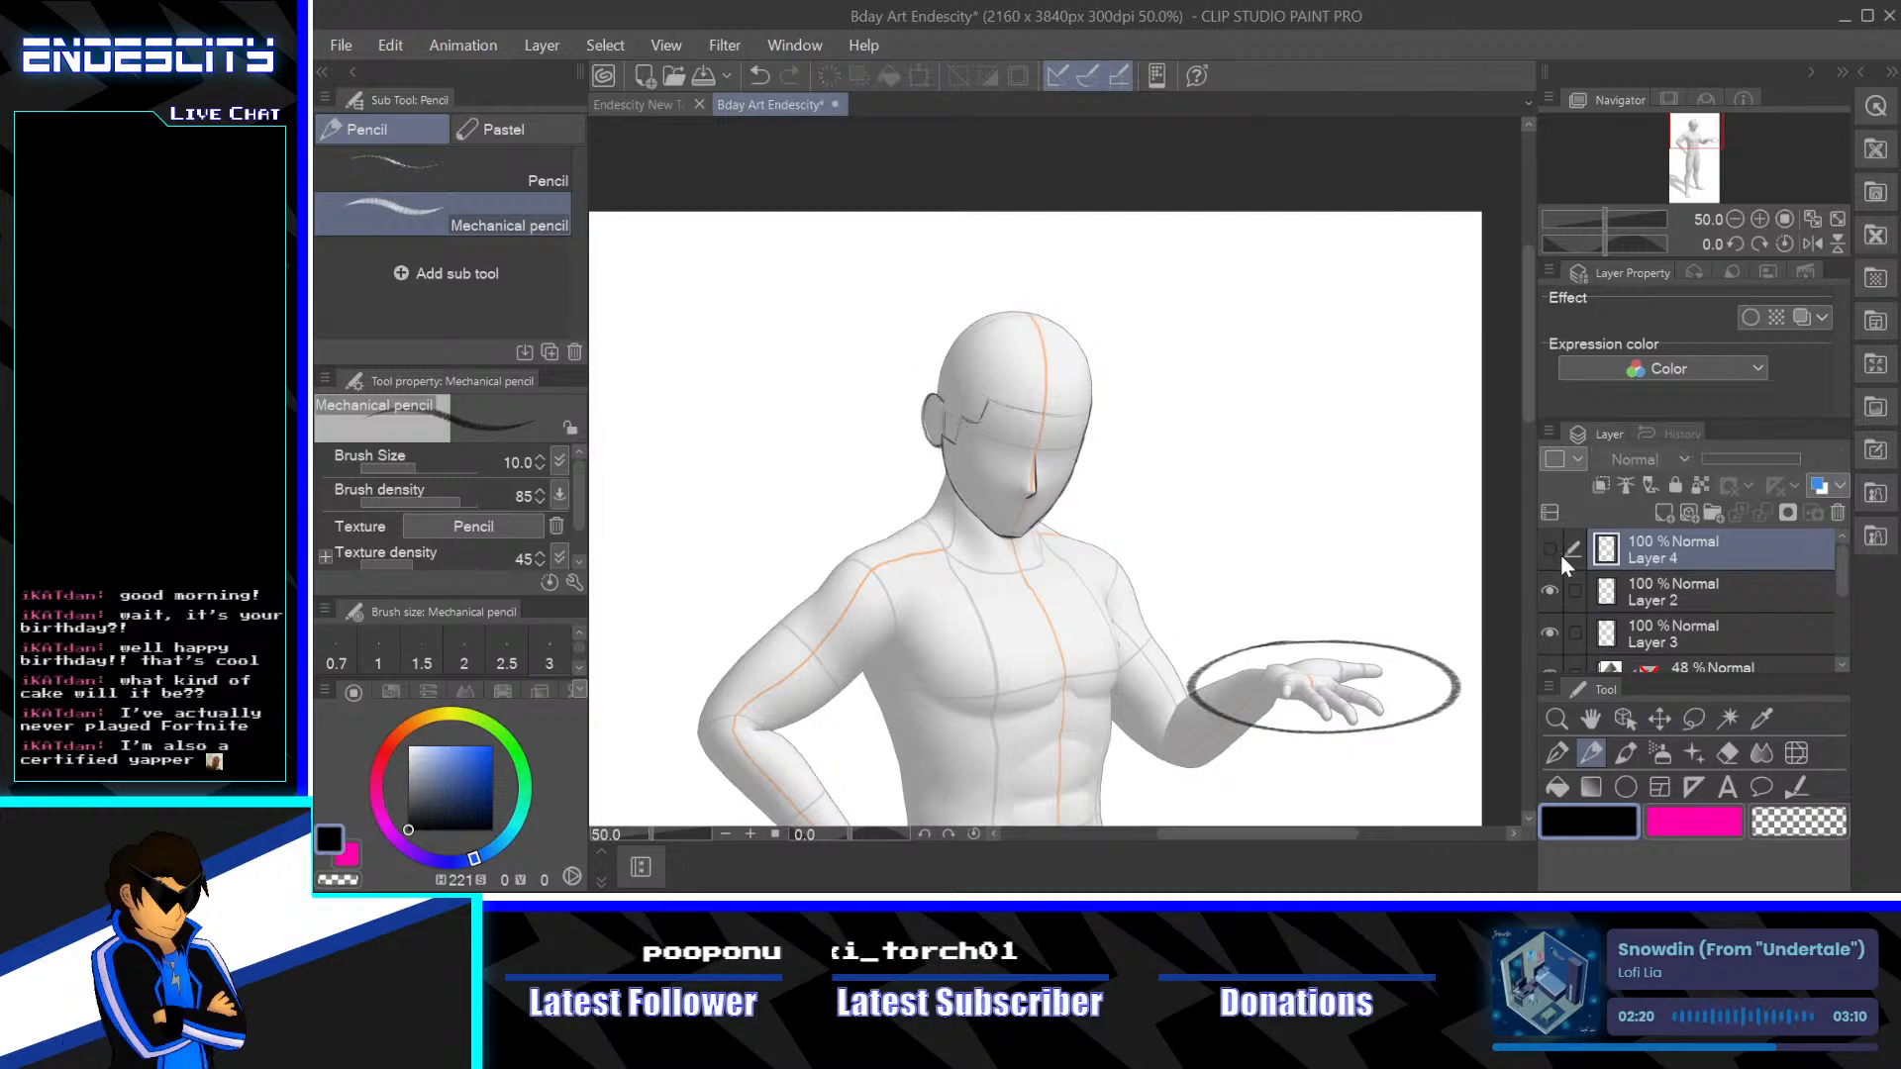
{"action": "left_click", "coordinate": [1551, 550]}
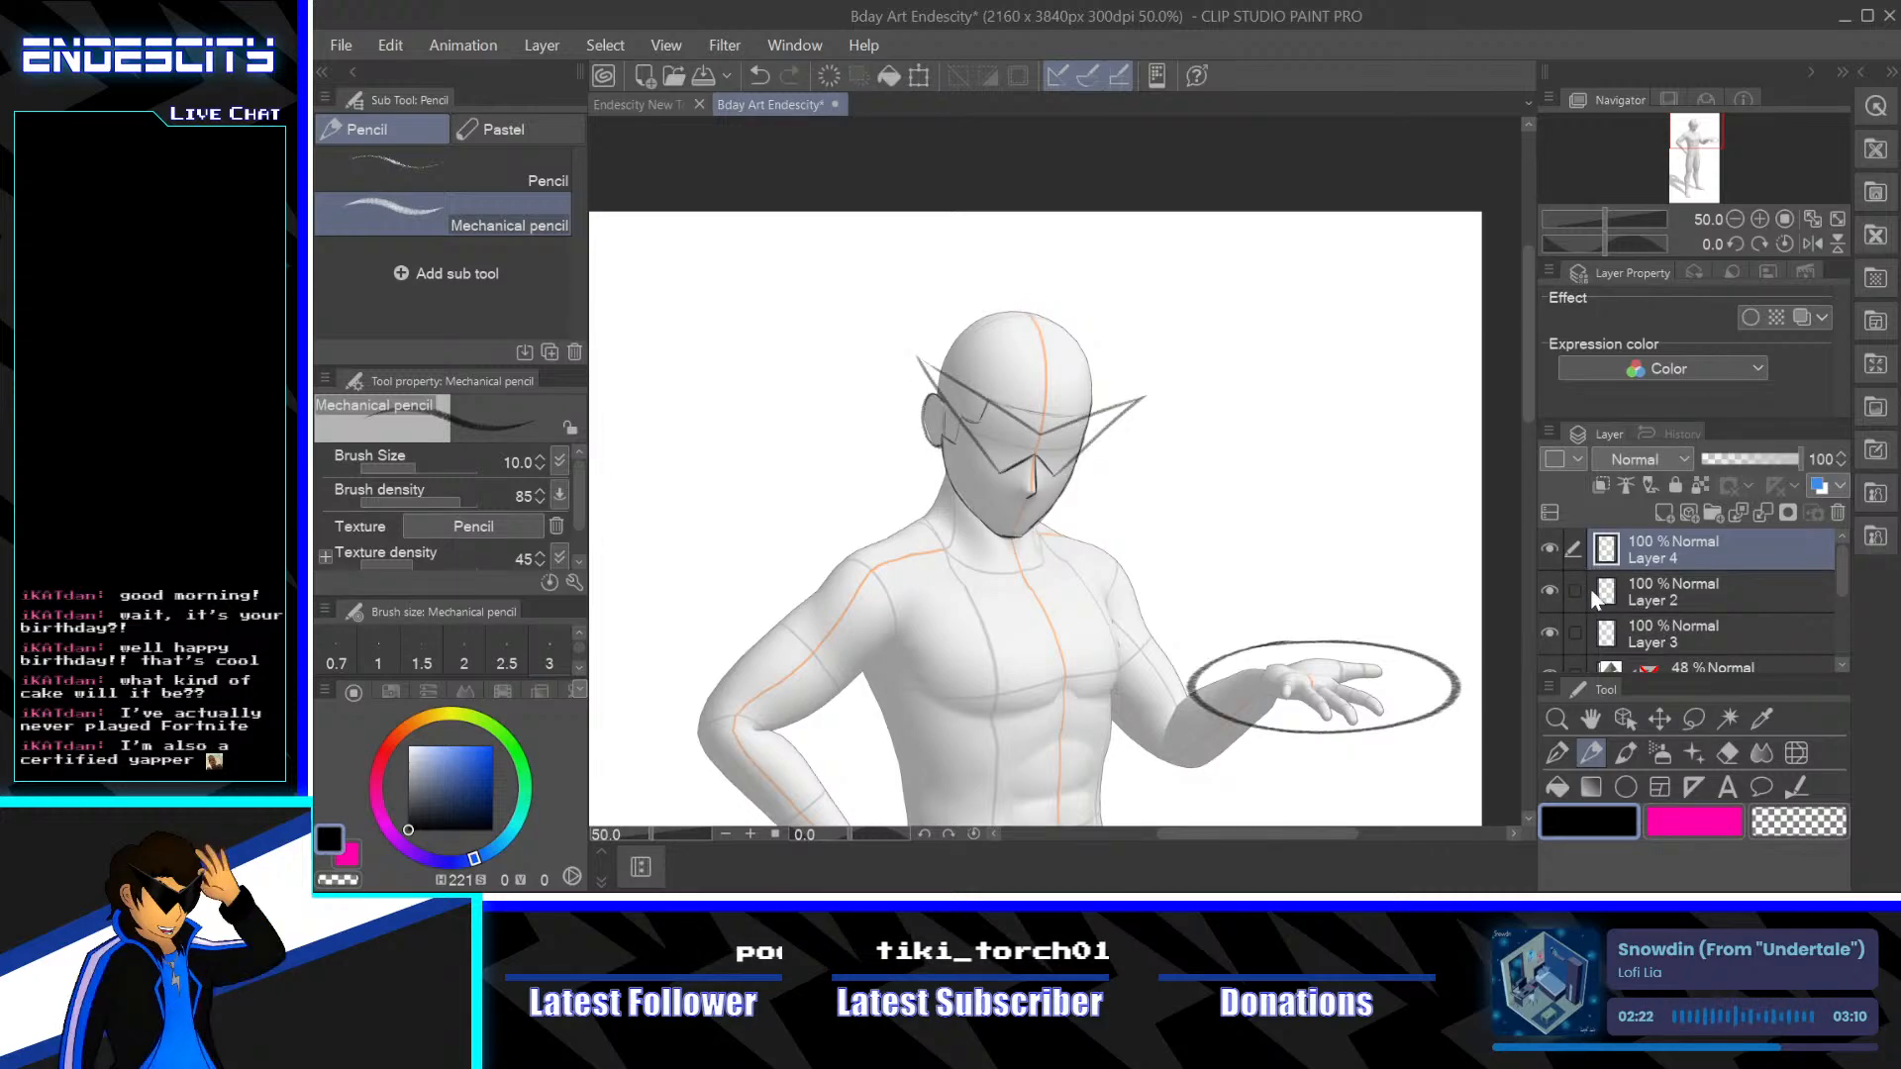
{"action": "left_click", "coordinate": [1549, 592]}
{"action": "left_click", "coordinate": [1548, 592]}
Make Layer 3 the drawing layer and hide the glasses on Layer 4
{"action": "left_click", "coordinate": [1594, 634]}
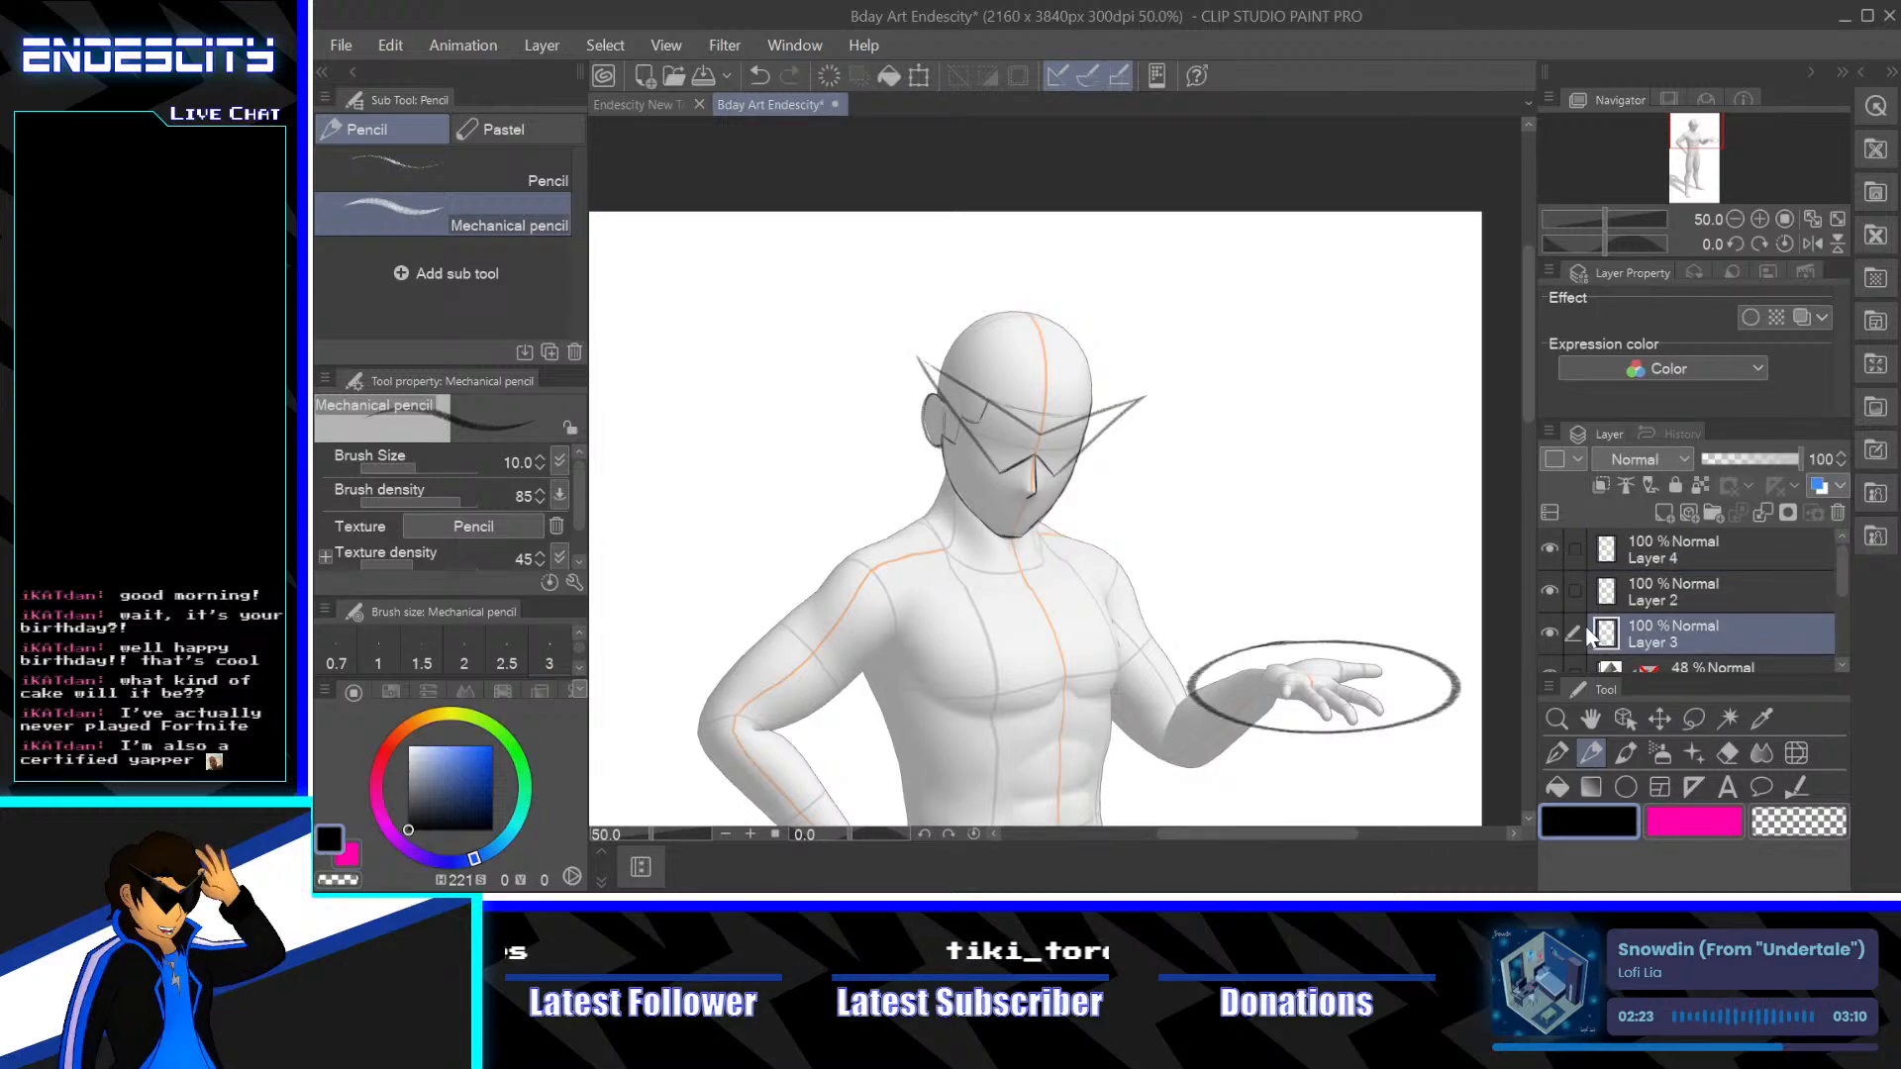
{"action": "left_click", "coordinate": [1549, 550]}
{"action": "key", "text": "ctrl+plus"}
{"action": "key", "text": "ctrl+plus"}
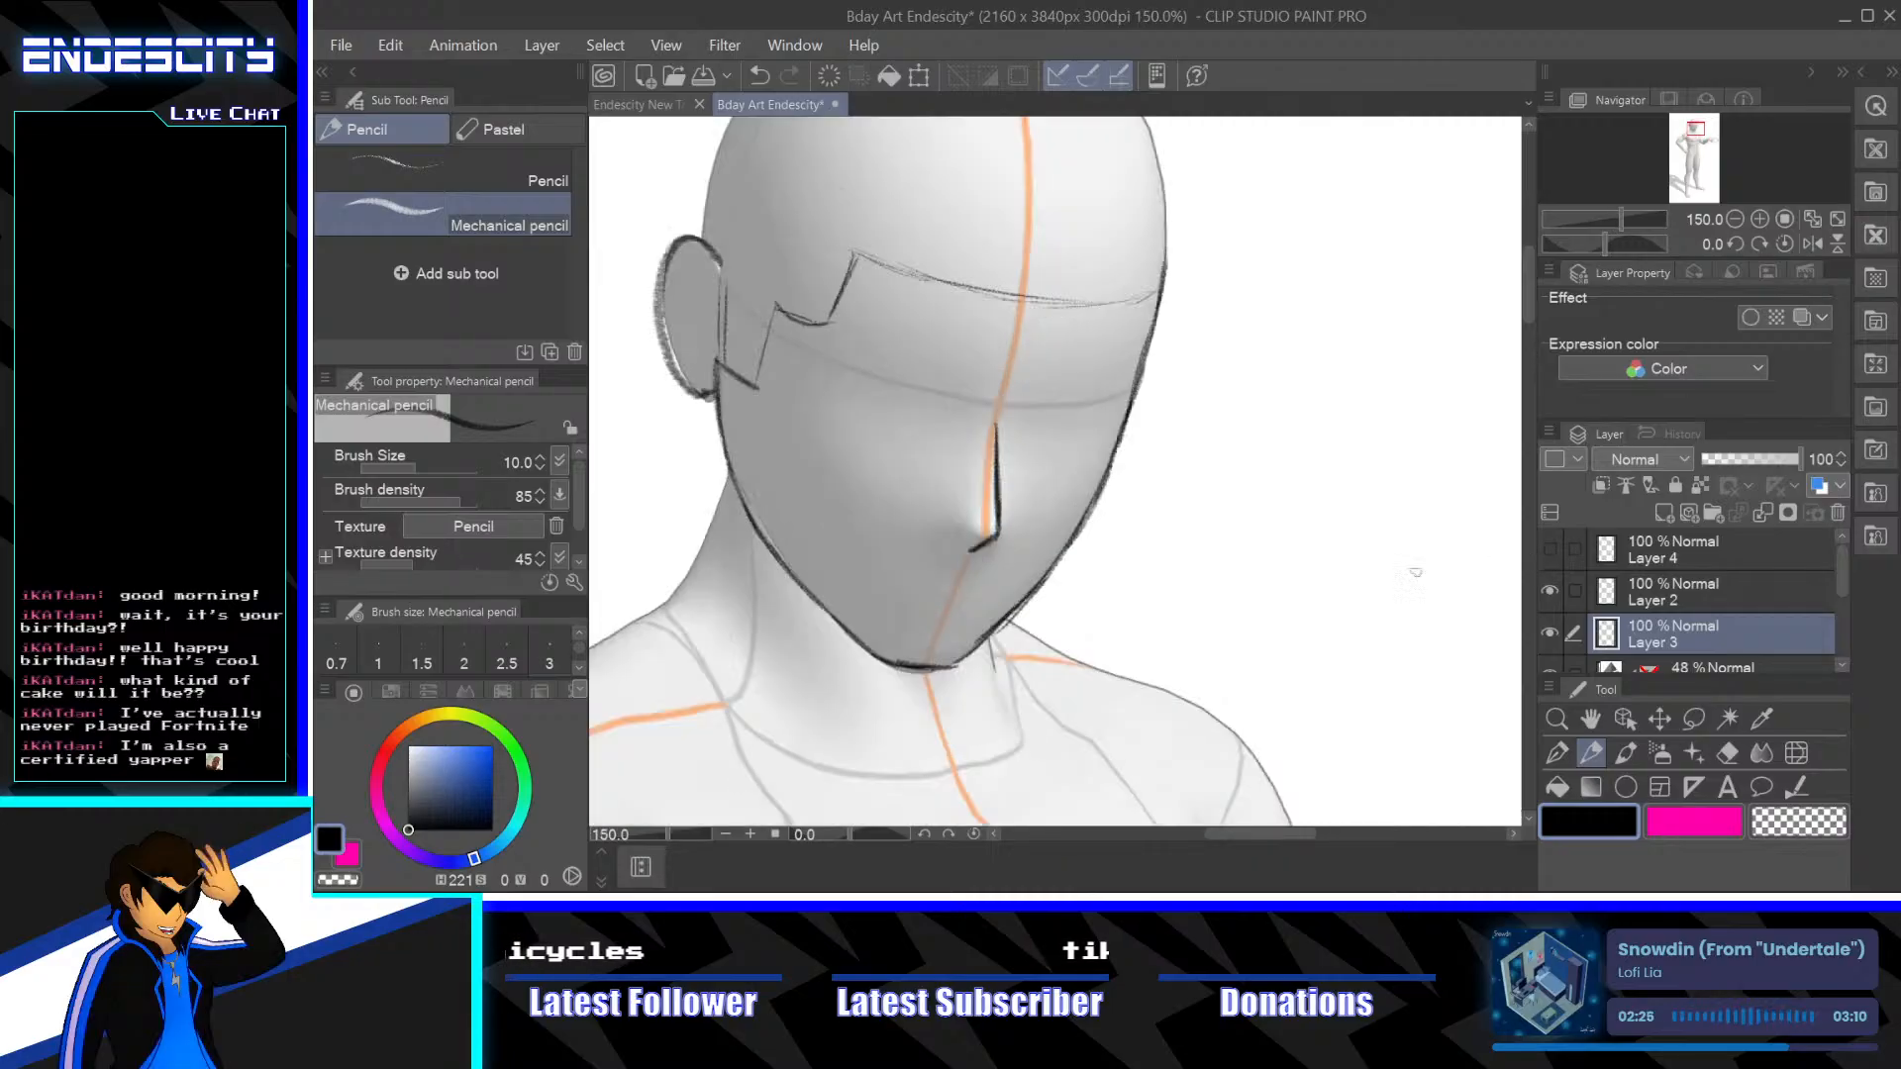
{"action": "scroll", "coordinate": [1003, 600], "scroll_direction": "down", "scroll_amount": 2}
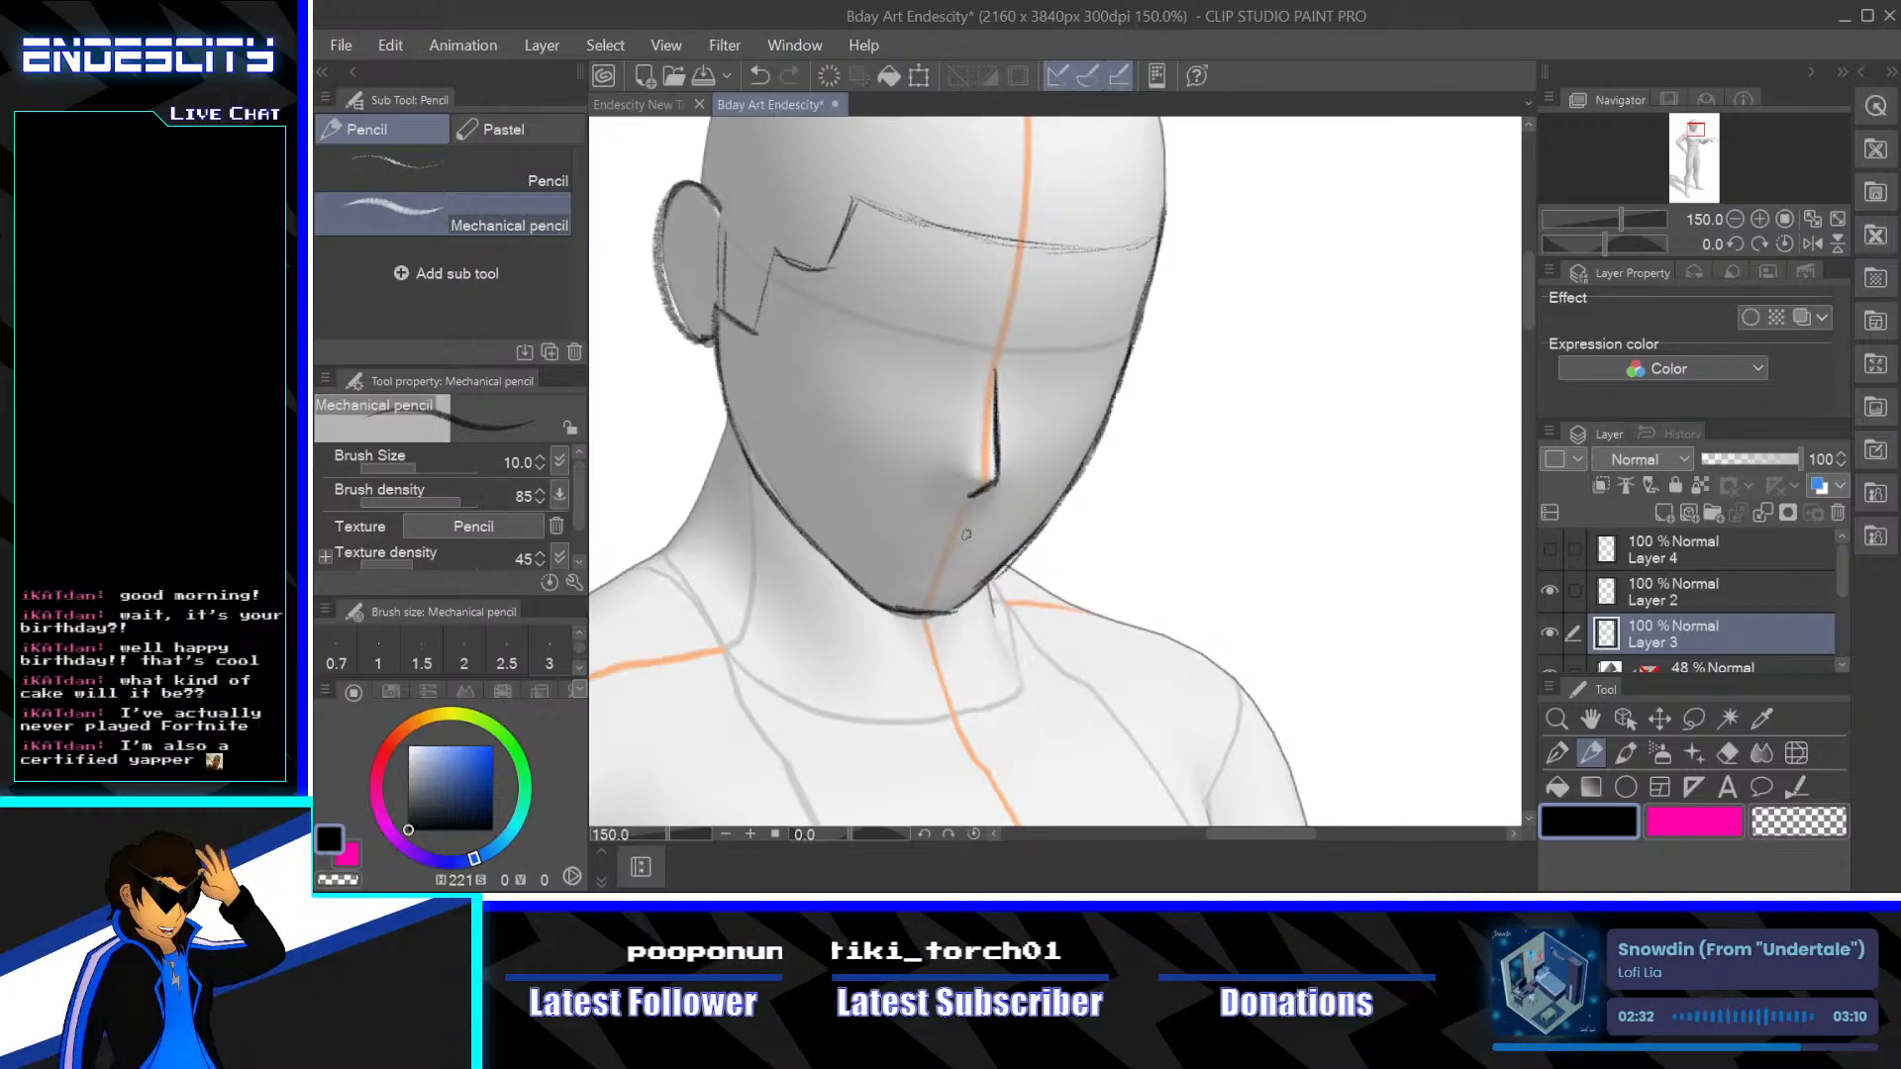
Try a small smiling mouth with two curved strokes below the nose, and undo it
{"action": "left_click_drag", "start_coordinate": [969, 536], "coordinate": [877, 503]}
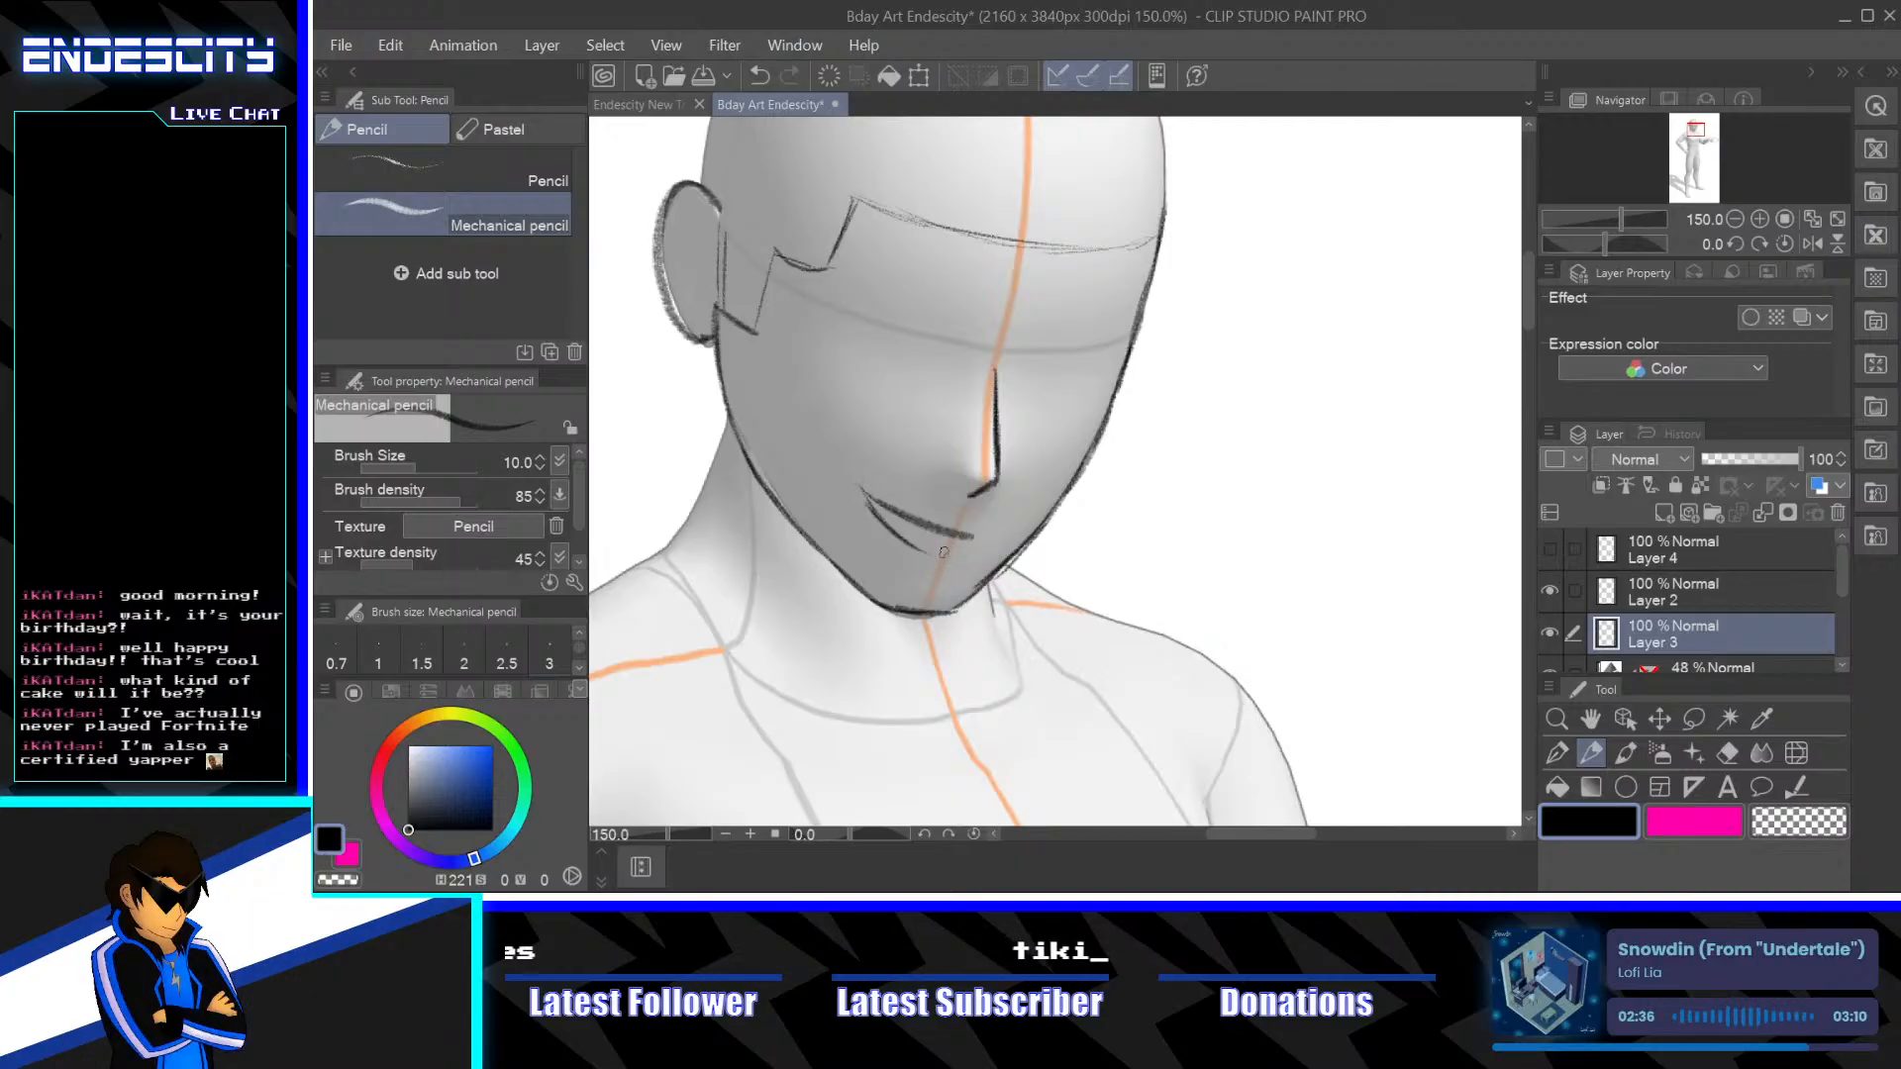
{"action": "key", "text": "ctrl+z"}
{"action": "key", "text": "ctrl+z"}
{"action": "key", "text": "ctrl+z"}
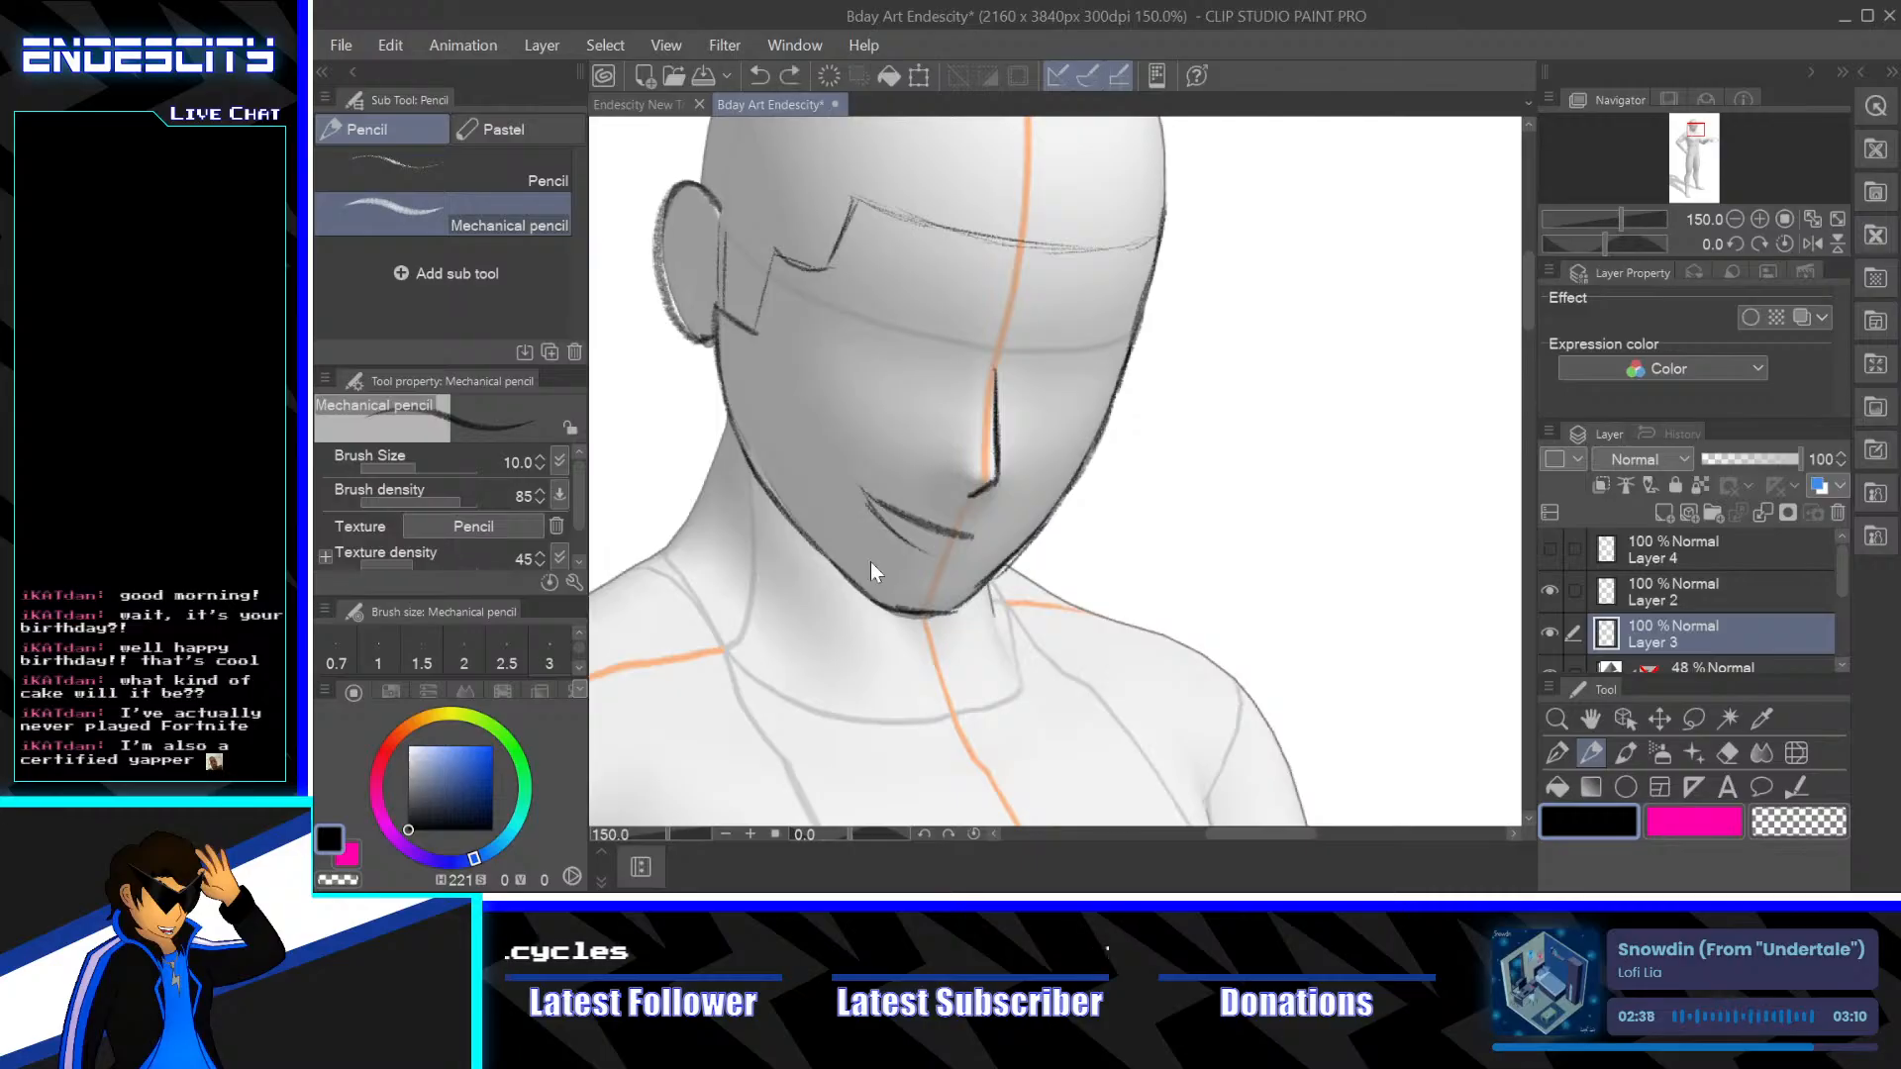
{"action": "key", "text": "ctrl+z"}
{"action": "key", "text": "ctrl+z"}
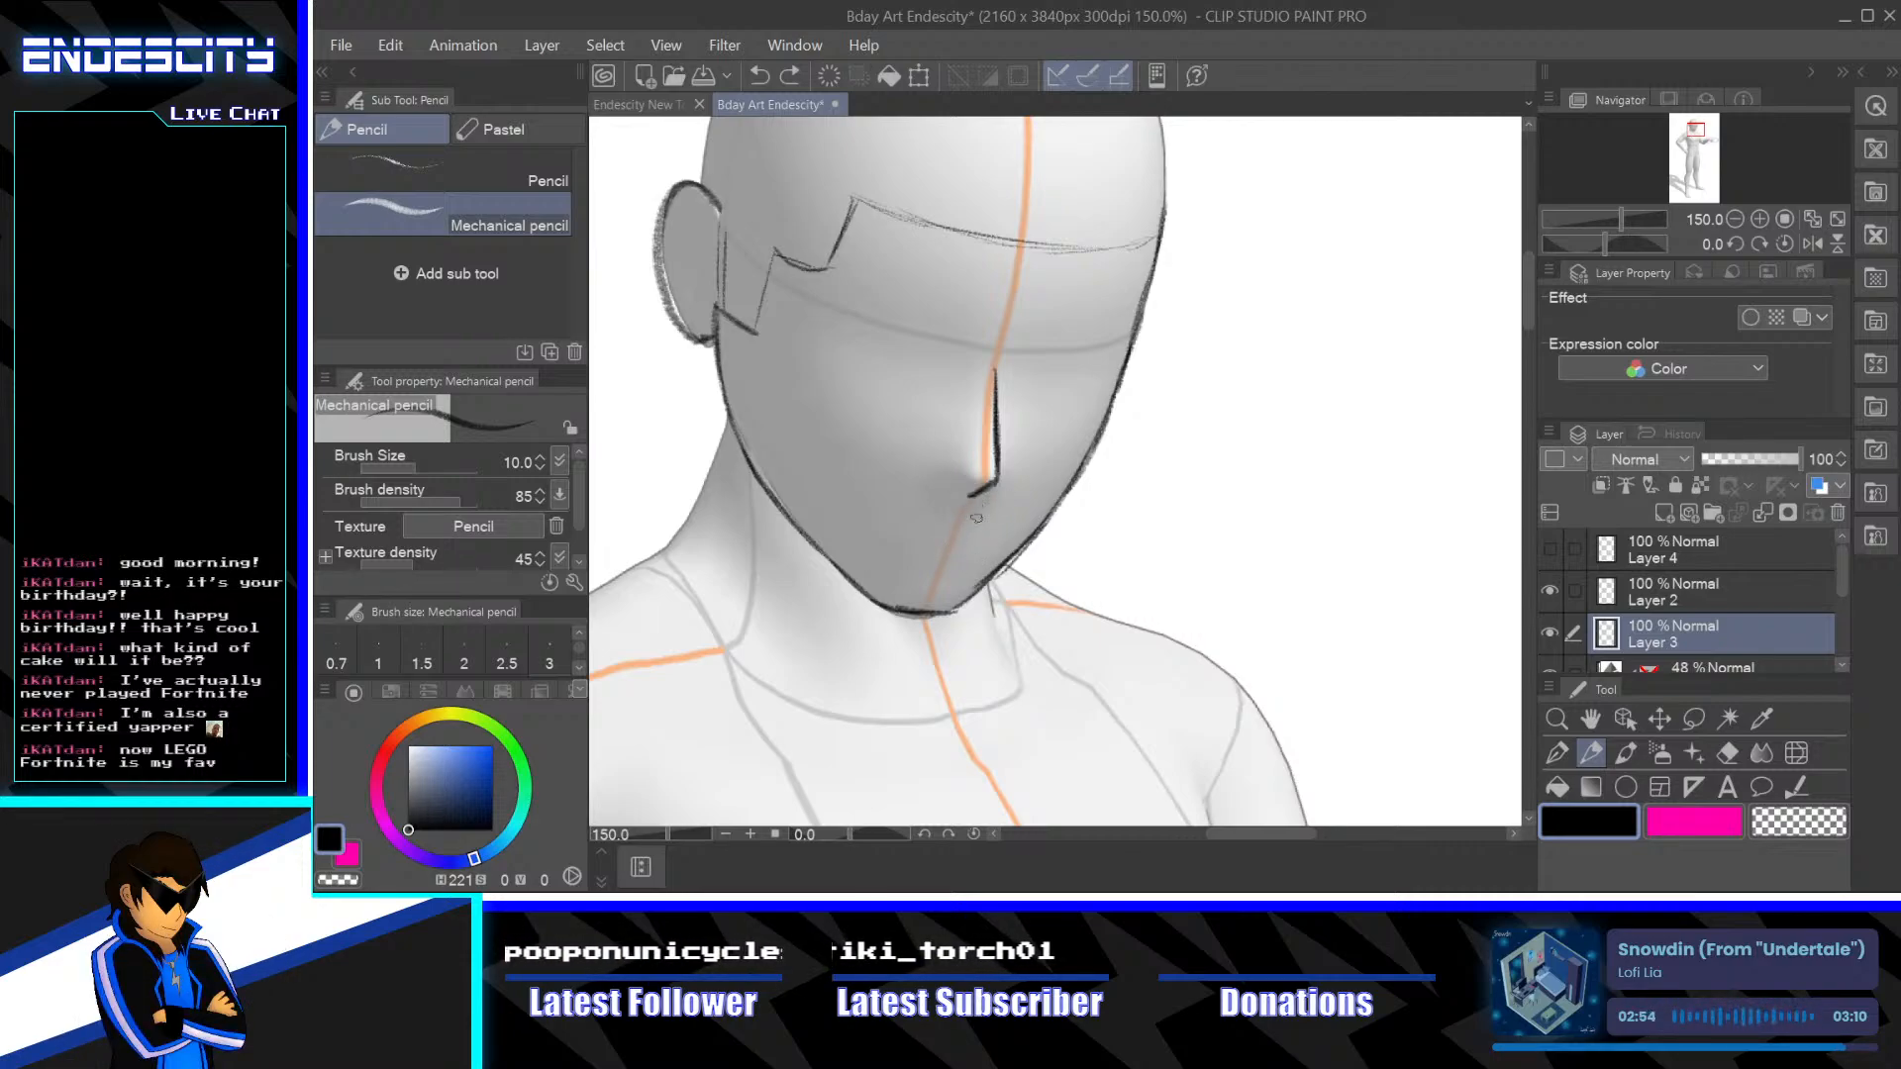
Try short slanted strokes for the far end of the mouth near the chin, and undo them
{"action": "left_click_drag", "start_coordinate": [981, 541], "coordinate": [964, 580]}
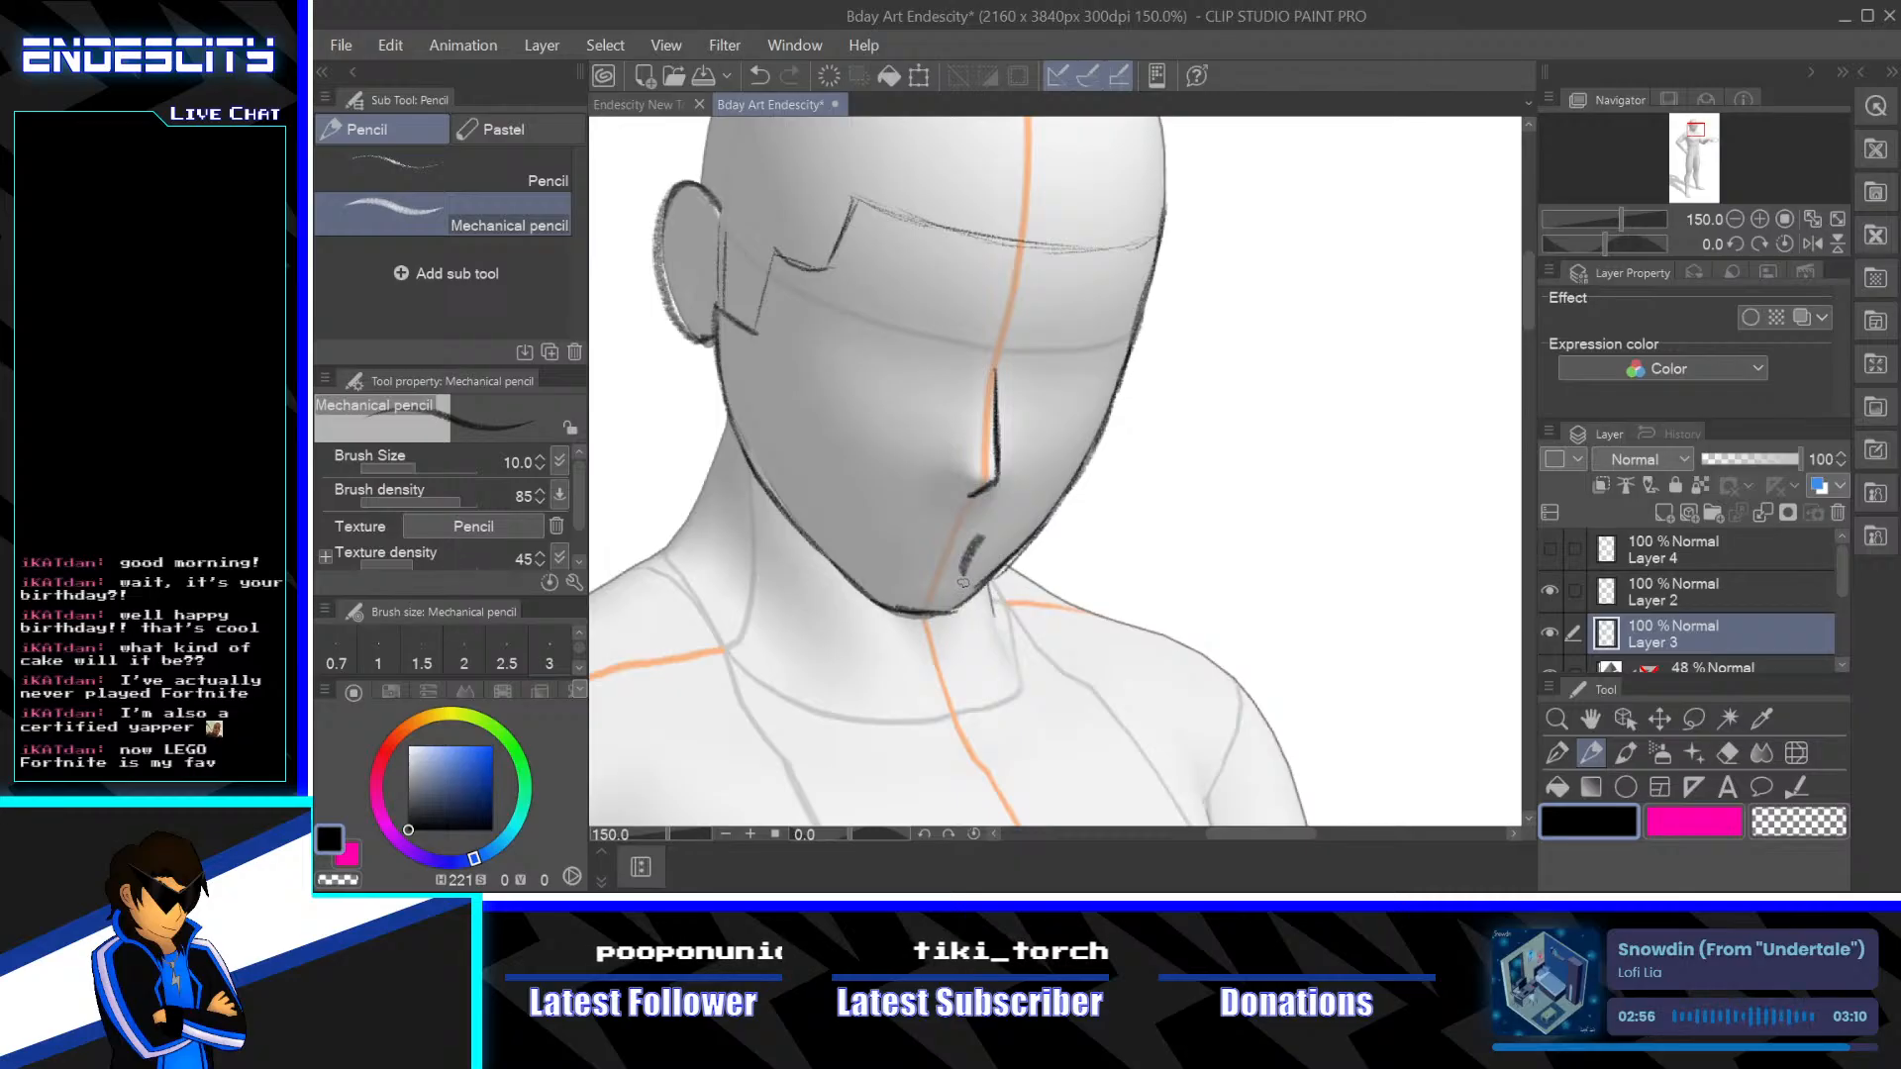
{"action": "key", "text": "ctrl+z"}
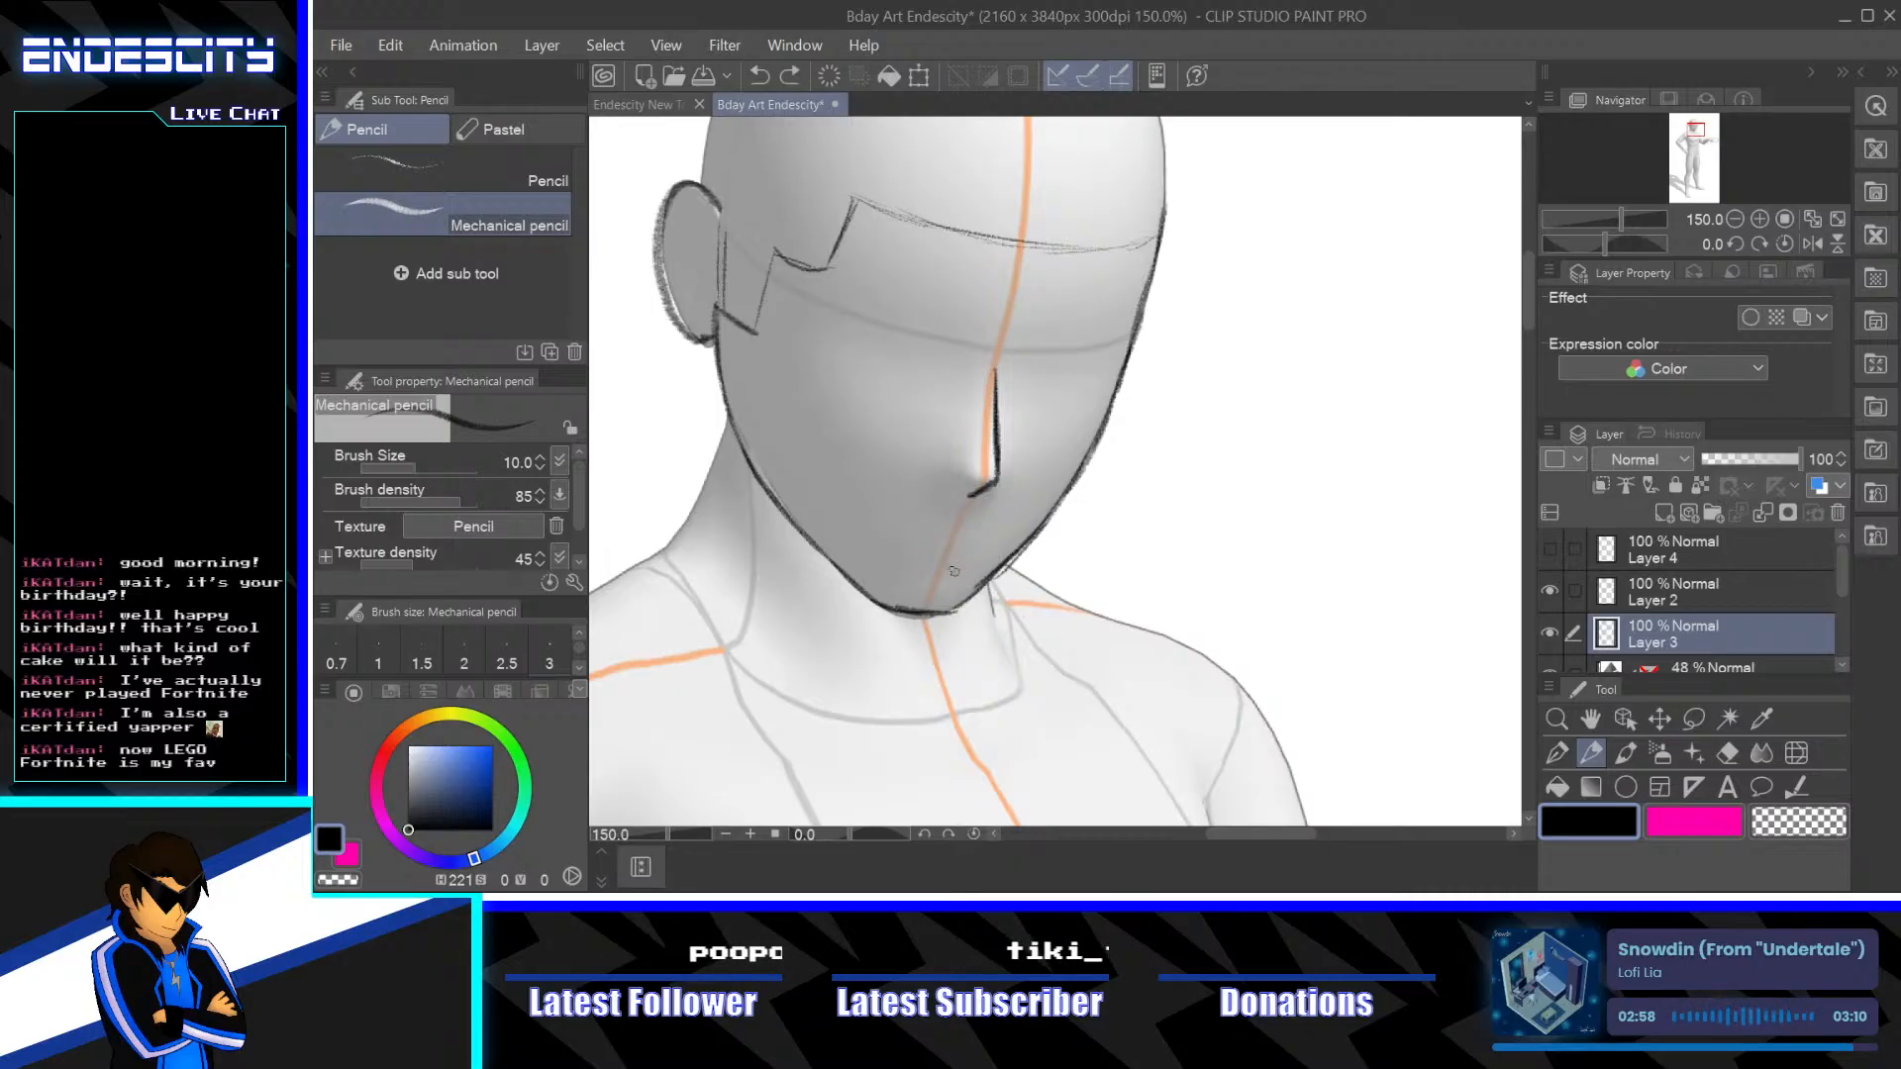
{"action": "left_click_drag", "start_coordinate": [955, 572], "coordinate": [996, 536]}
{"action": "key", "text": "ctrl+z"}
{"action": "key", "text": "ctrl+z"}
{"action": "key", "text": "ctrl+z"}
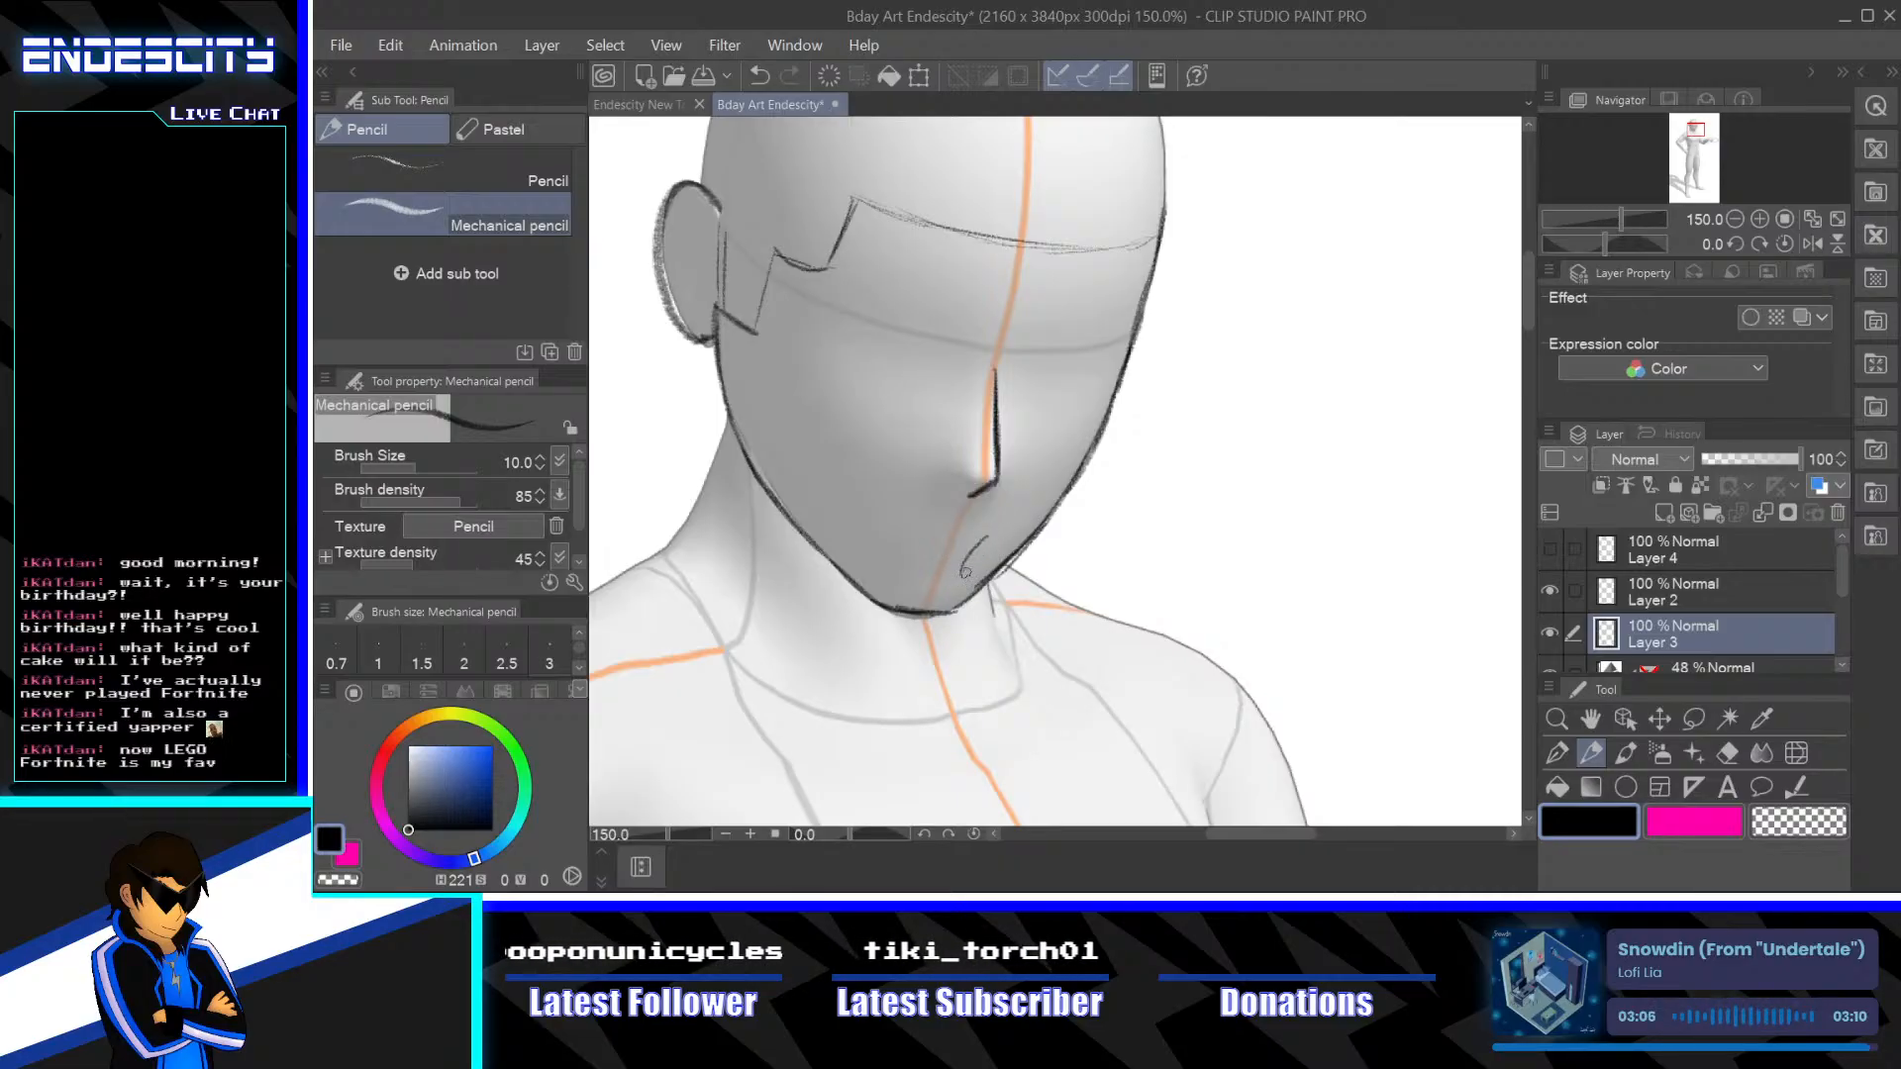
Draw an open grin below the nose, with a curved lower line and a flatter upper line meeting at the near corner
{"action": "left_click_drag", "start_coordinate": [965, 572], "coordinate": [843, 485]}
{"action": "left_click_drag", "start_coordinate": [991, 534], "coordinate": [841, 485]}
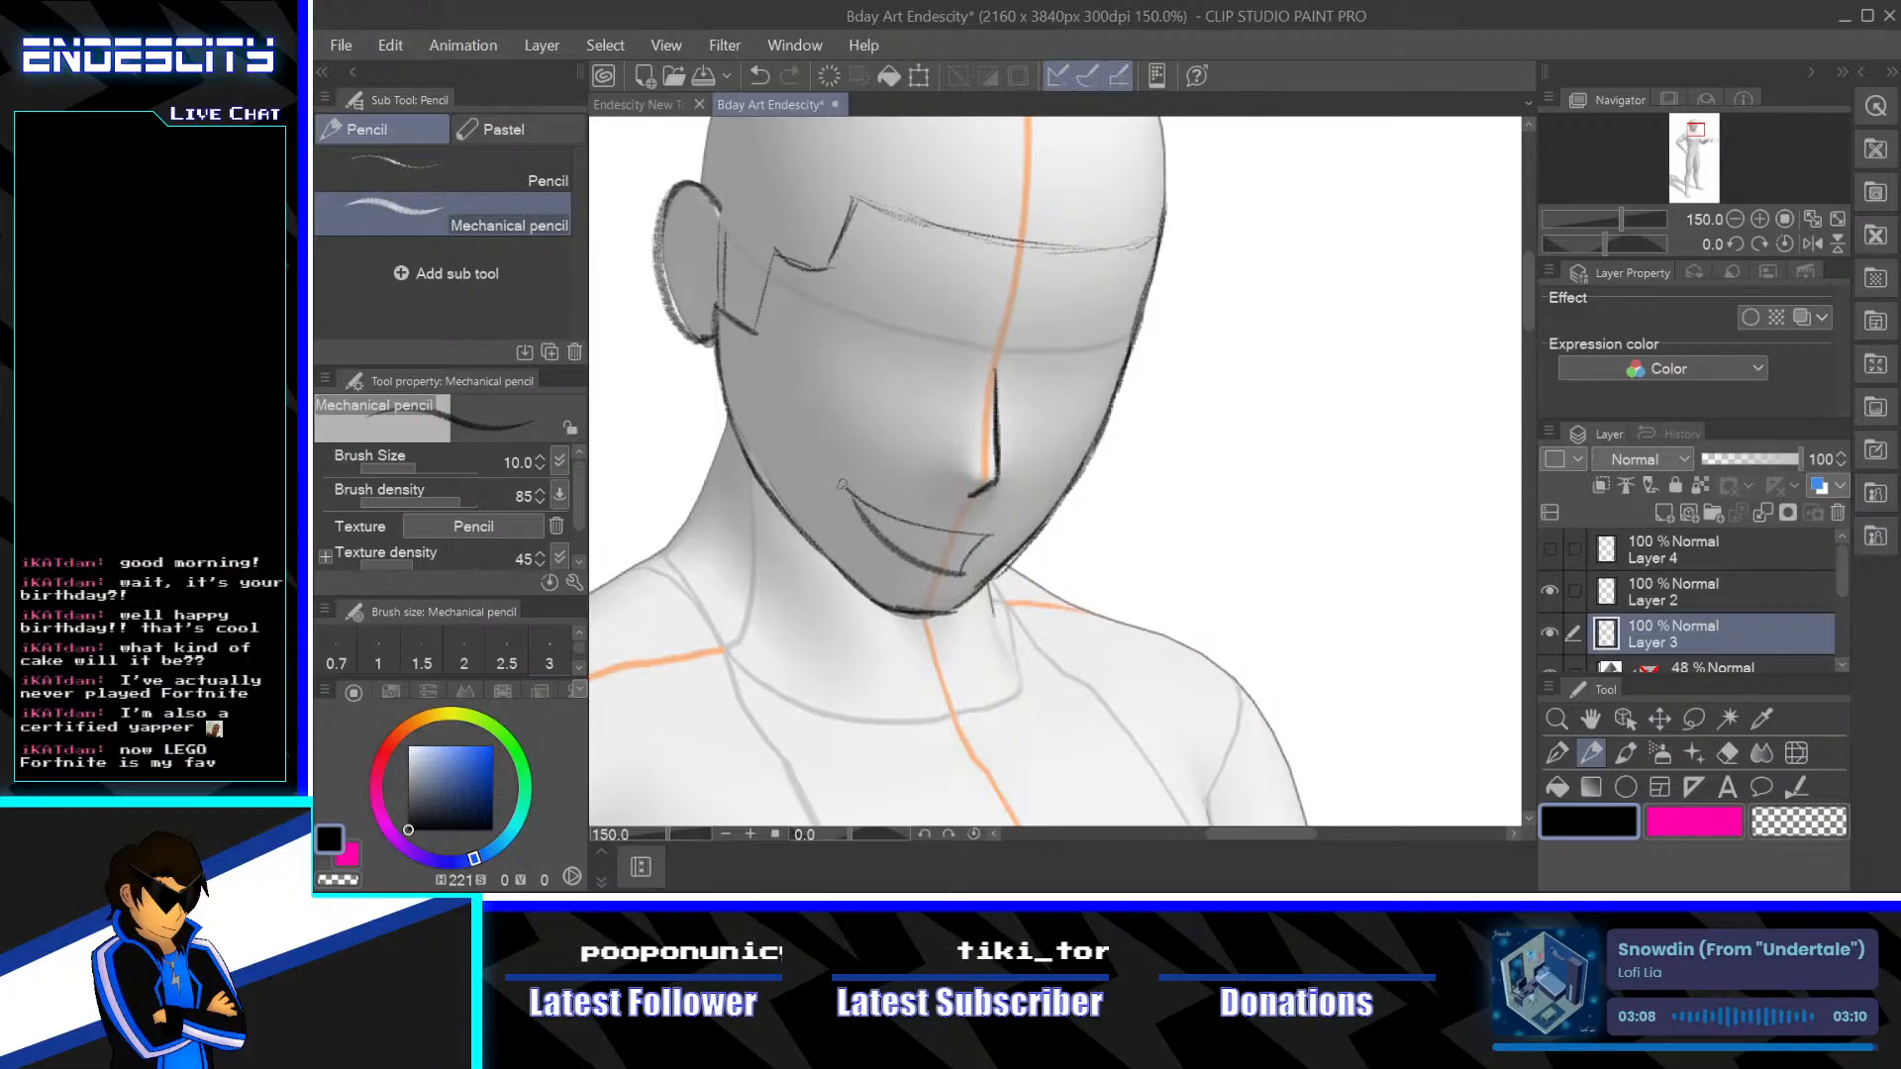
{"action": "left_click_drag", "start_coordinate": [990, 540], "coordinate": [849, 482]}
{"action": "key", "text": "ctrl+z"}
{"action": "key", "text": "ctrl+z"}
{"action": "left_click_drag", "start_coordinate": [990, 537], "coordinate": [850, 483]}
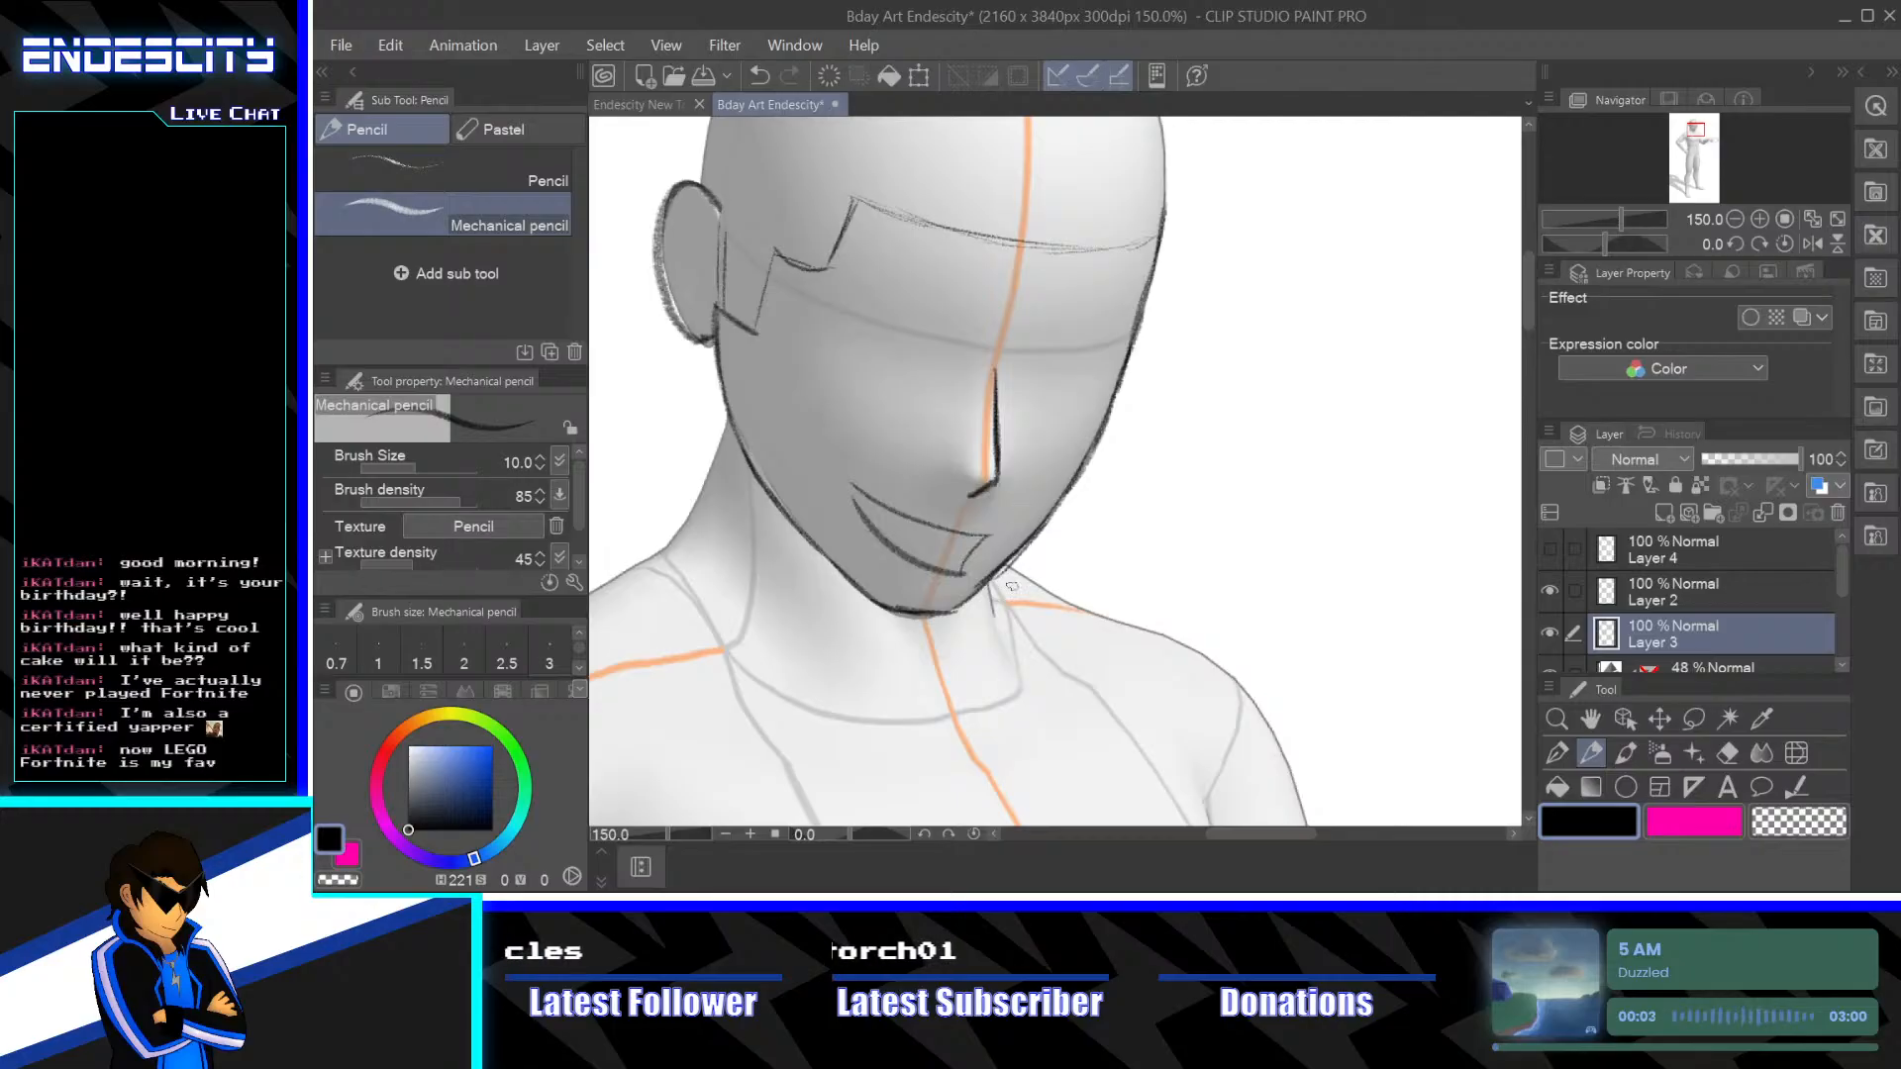
Toggle the visibility of Layer 4 and Layer 3 to check the grin with and without the glasses
{"action": "scroll", "coordinate": [1010, 615], "scroll_direction": "down", "scroll_amount": 1}
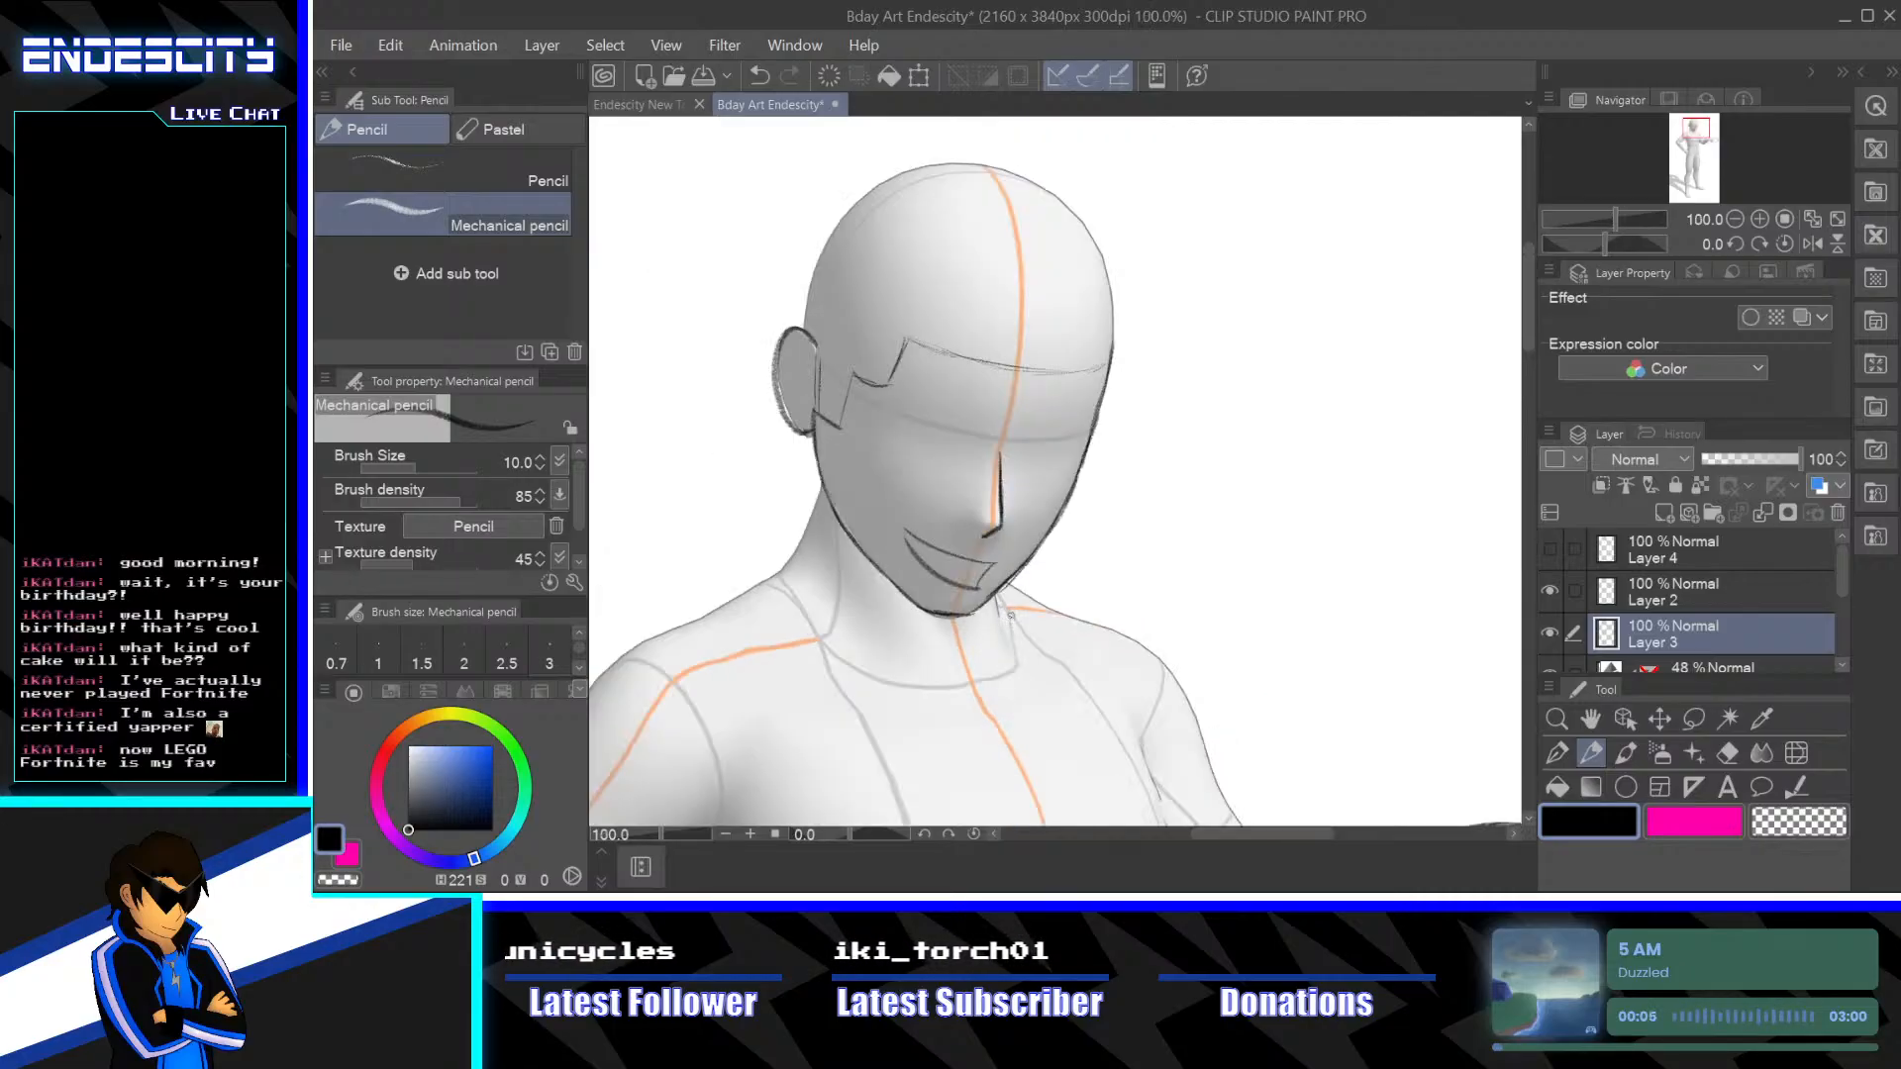
{"action": "left_click", "coordinate": [1551, 547]}
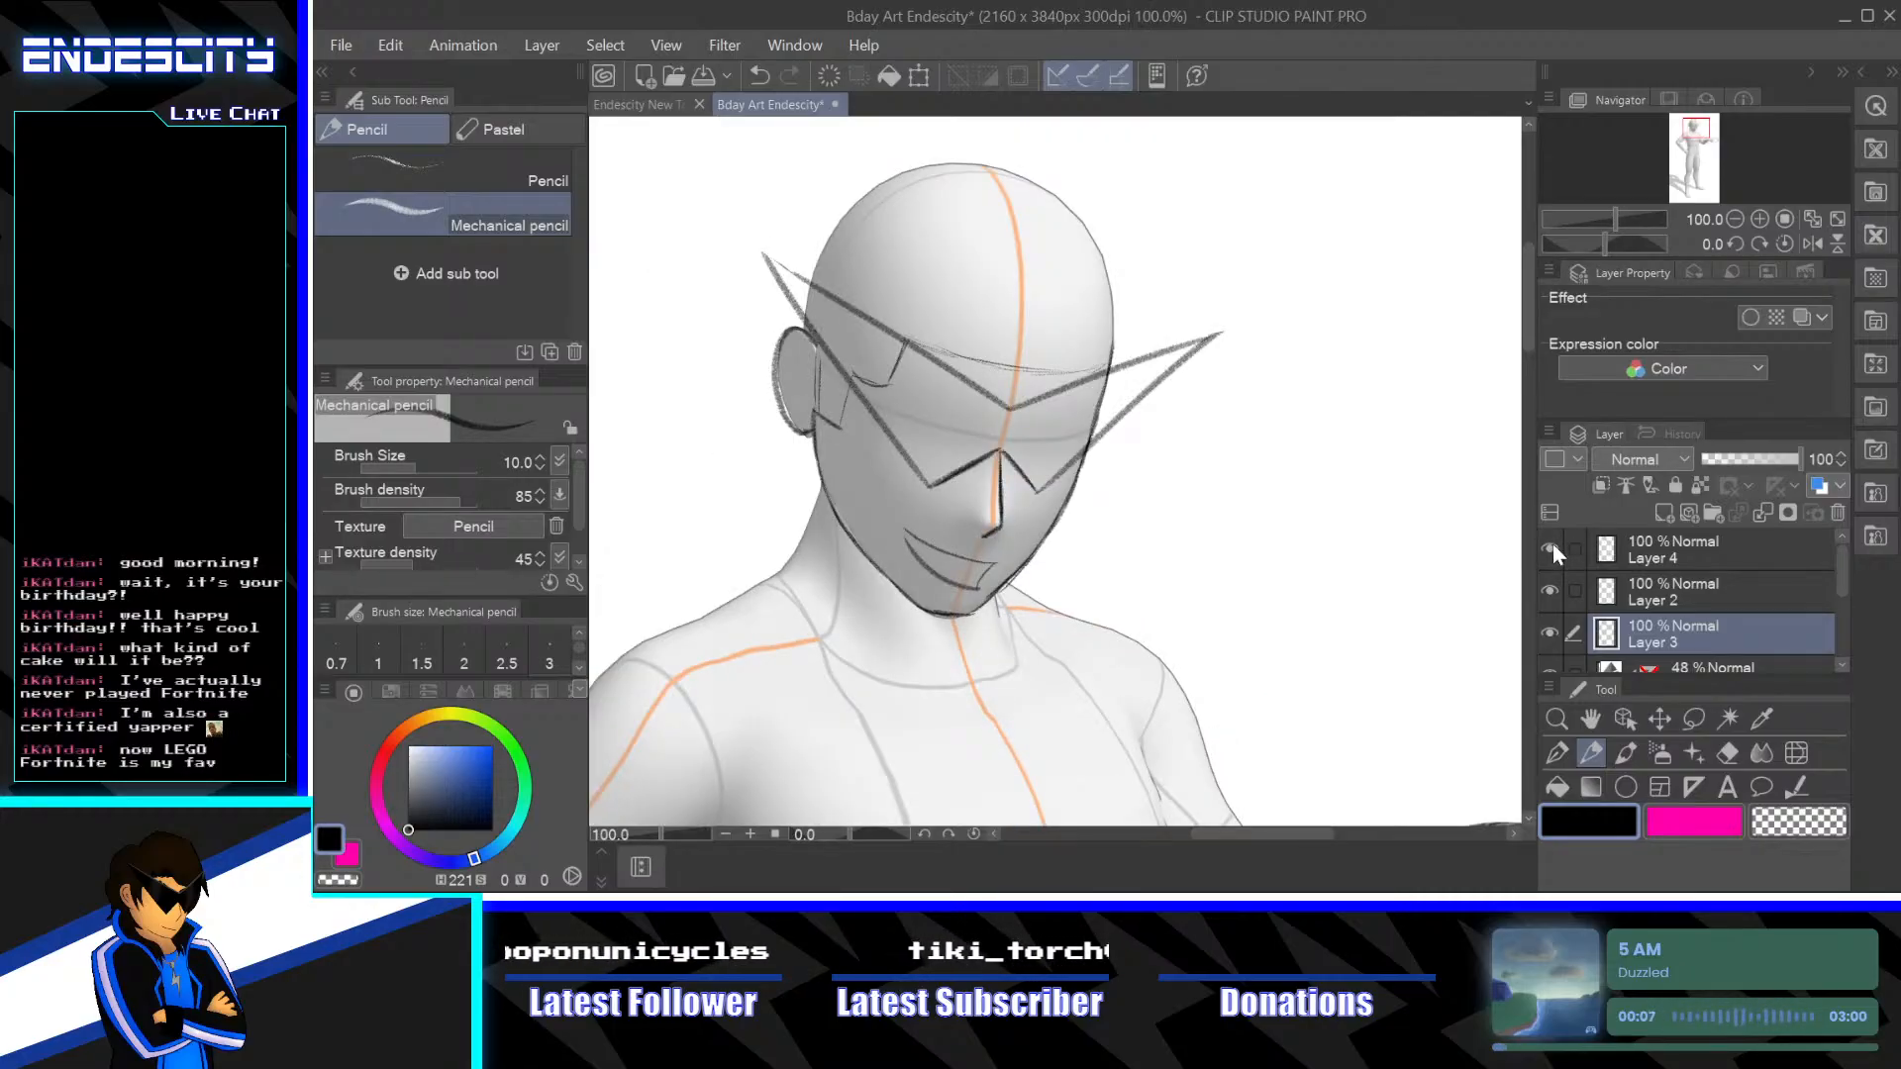
{"action": "left_click", "coordinate": [1550, 548]}
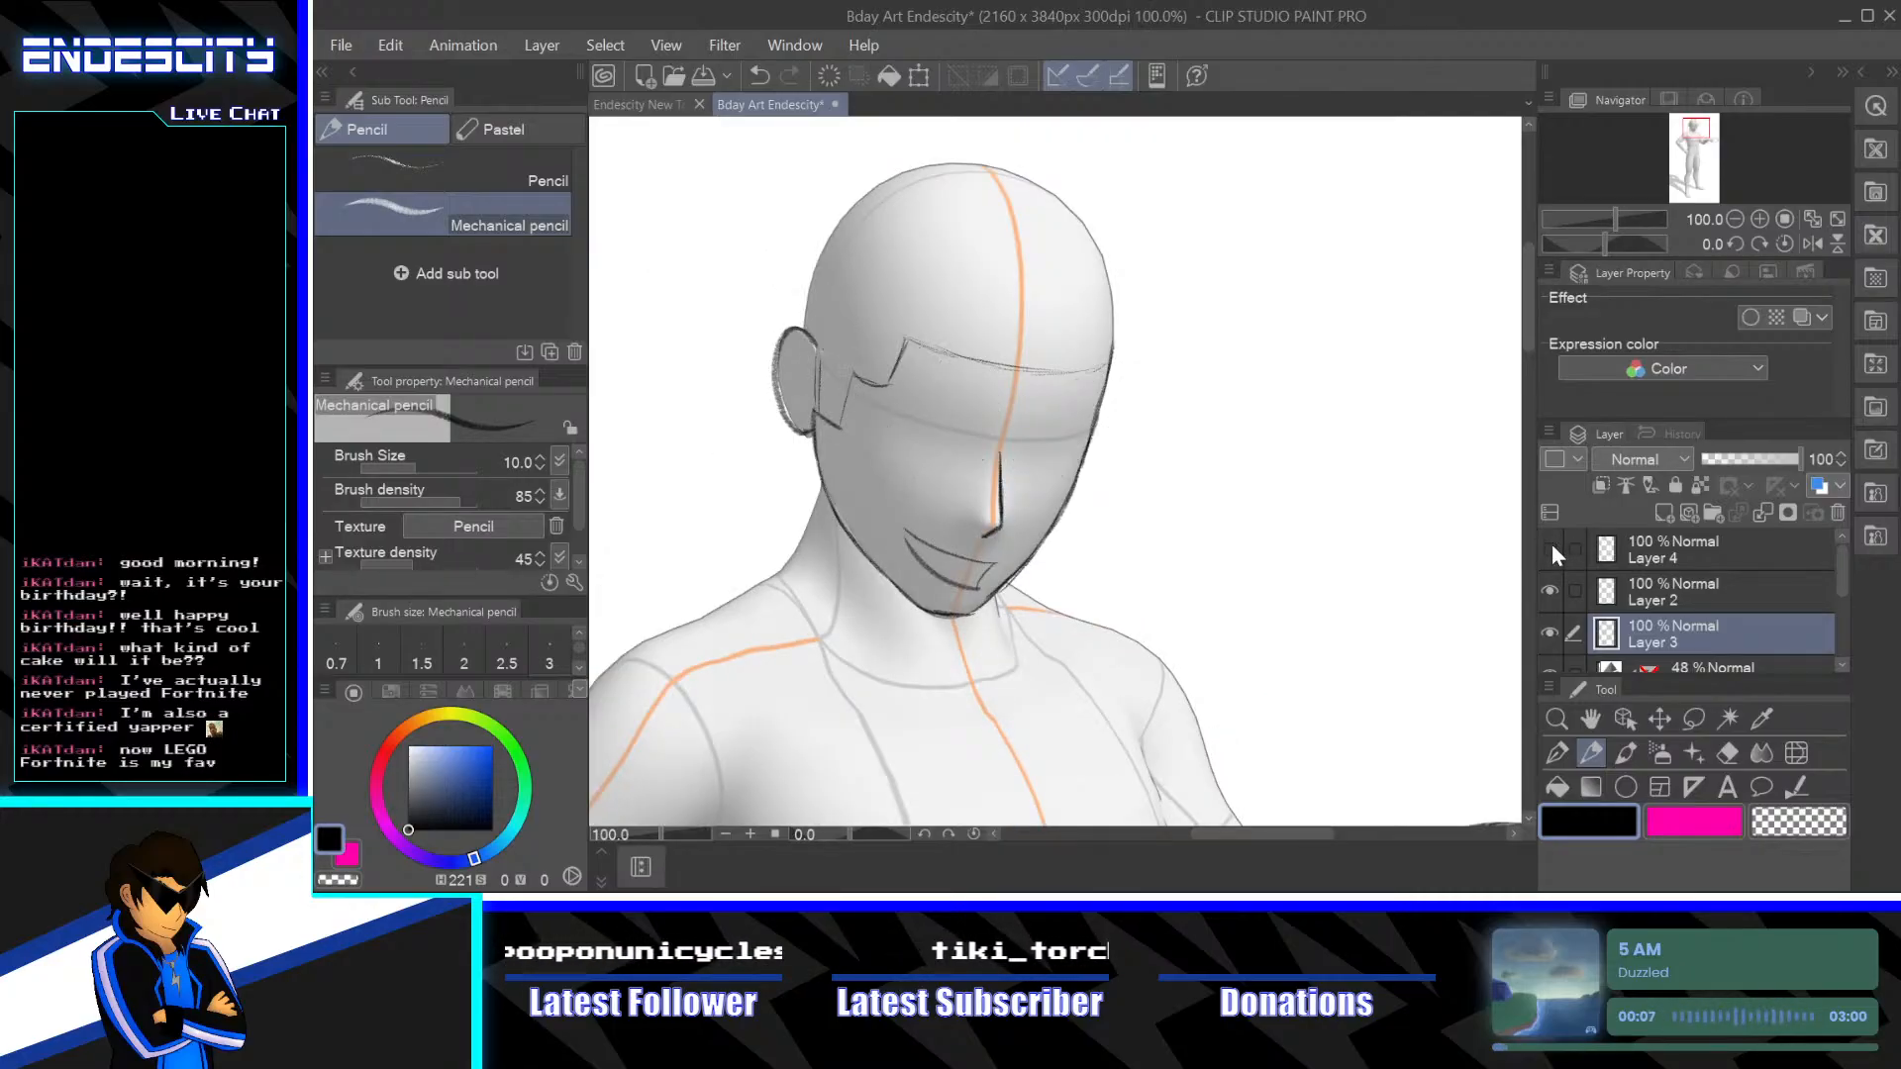
{"action": "left_click", "coordinate": [1553, 632]}
{"action": "left_click", "coordinate": [1553, 632]}
Draw a jagged fringe with two peaks above the forehead line, a pointed lock on the far side and a curve toward the near temple
{"action": "key", "text": "ctrl+plus"}
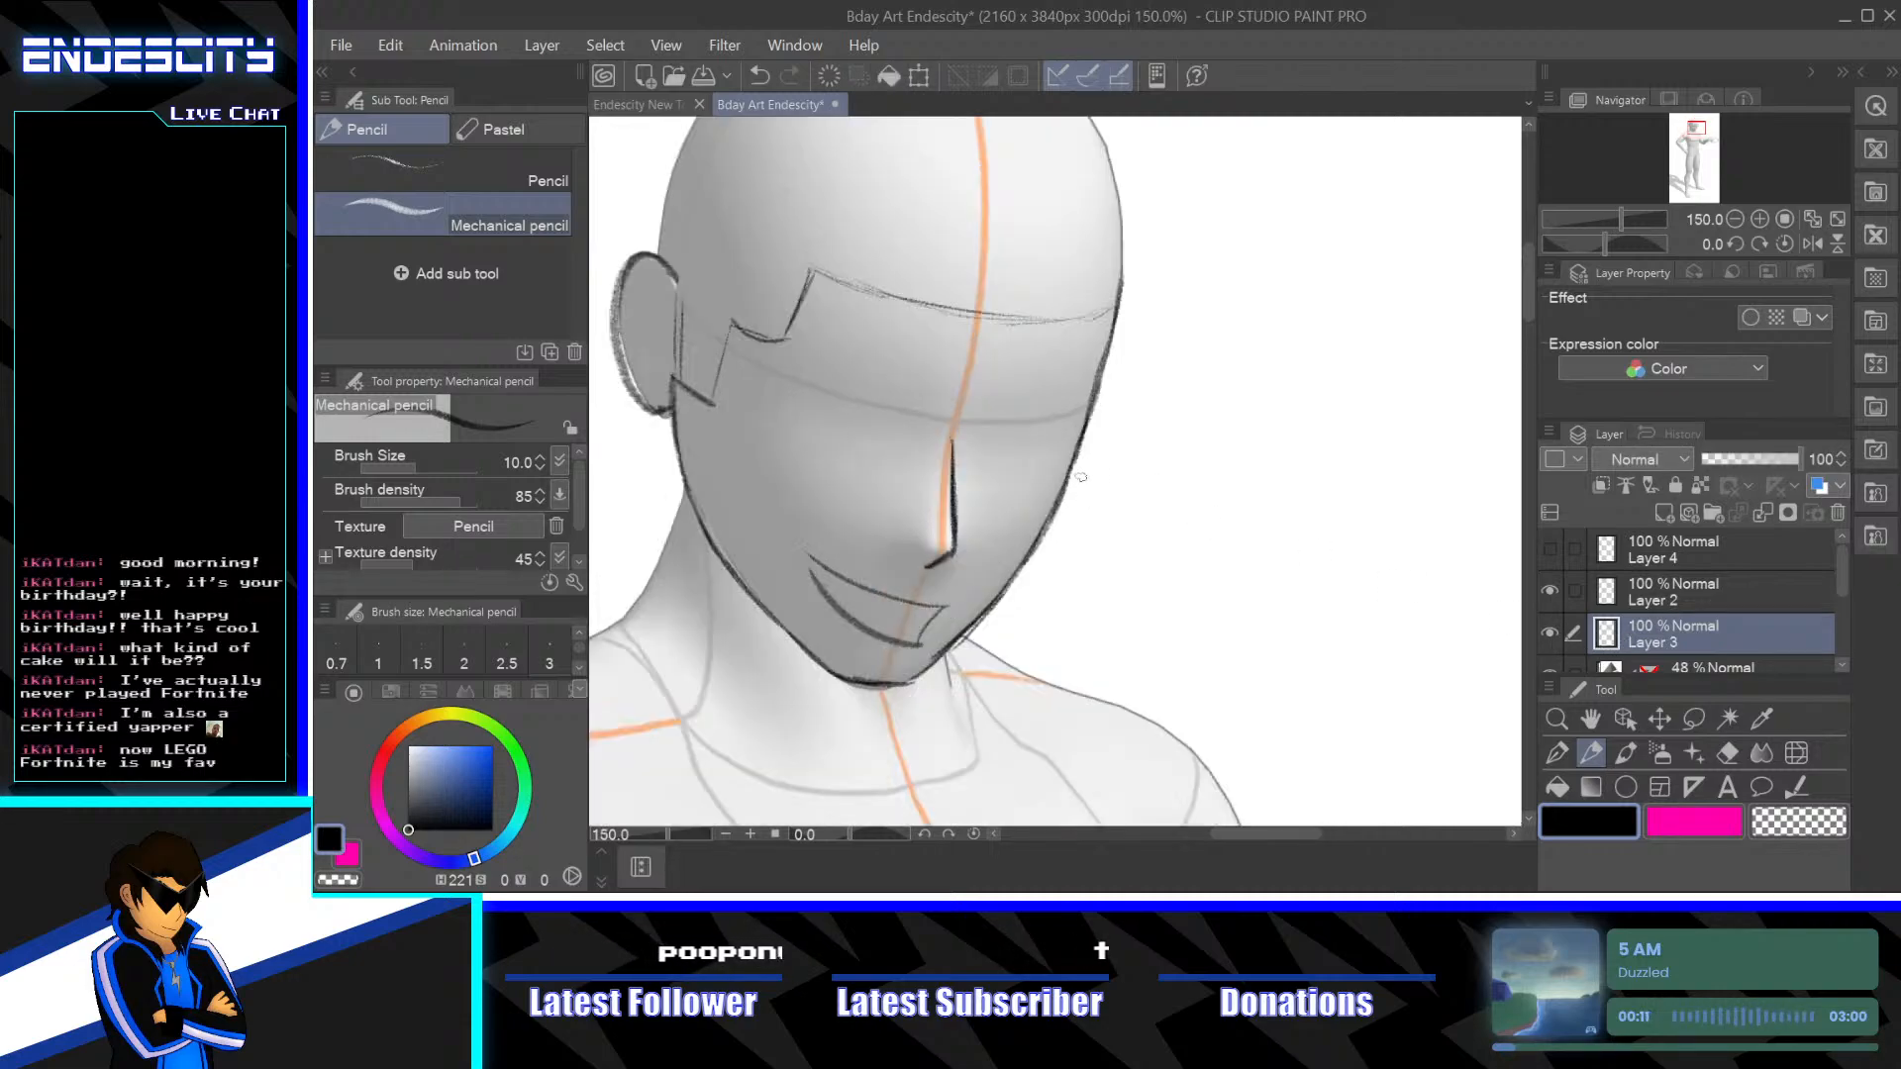
{"action": "left_click_drag", "start_coordinate": [962, 390], "coordinate": [1025, 468]}
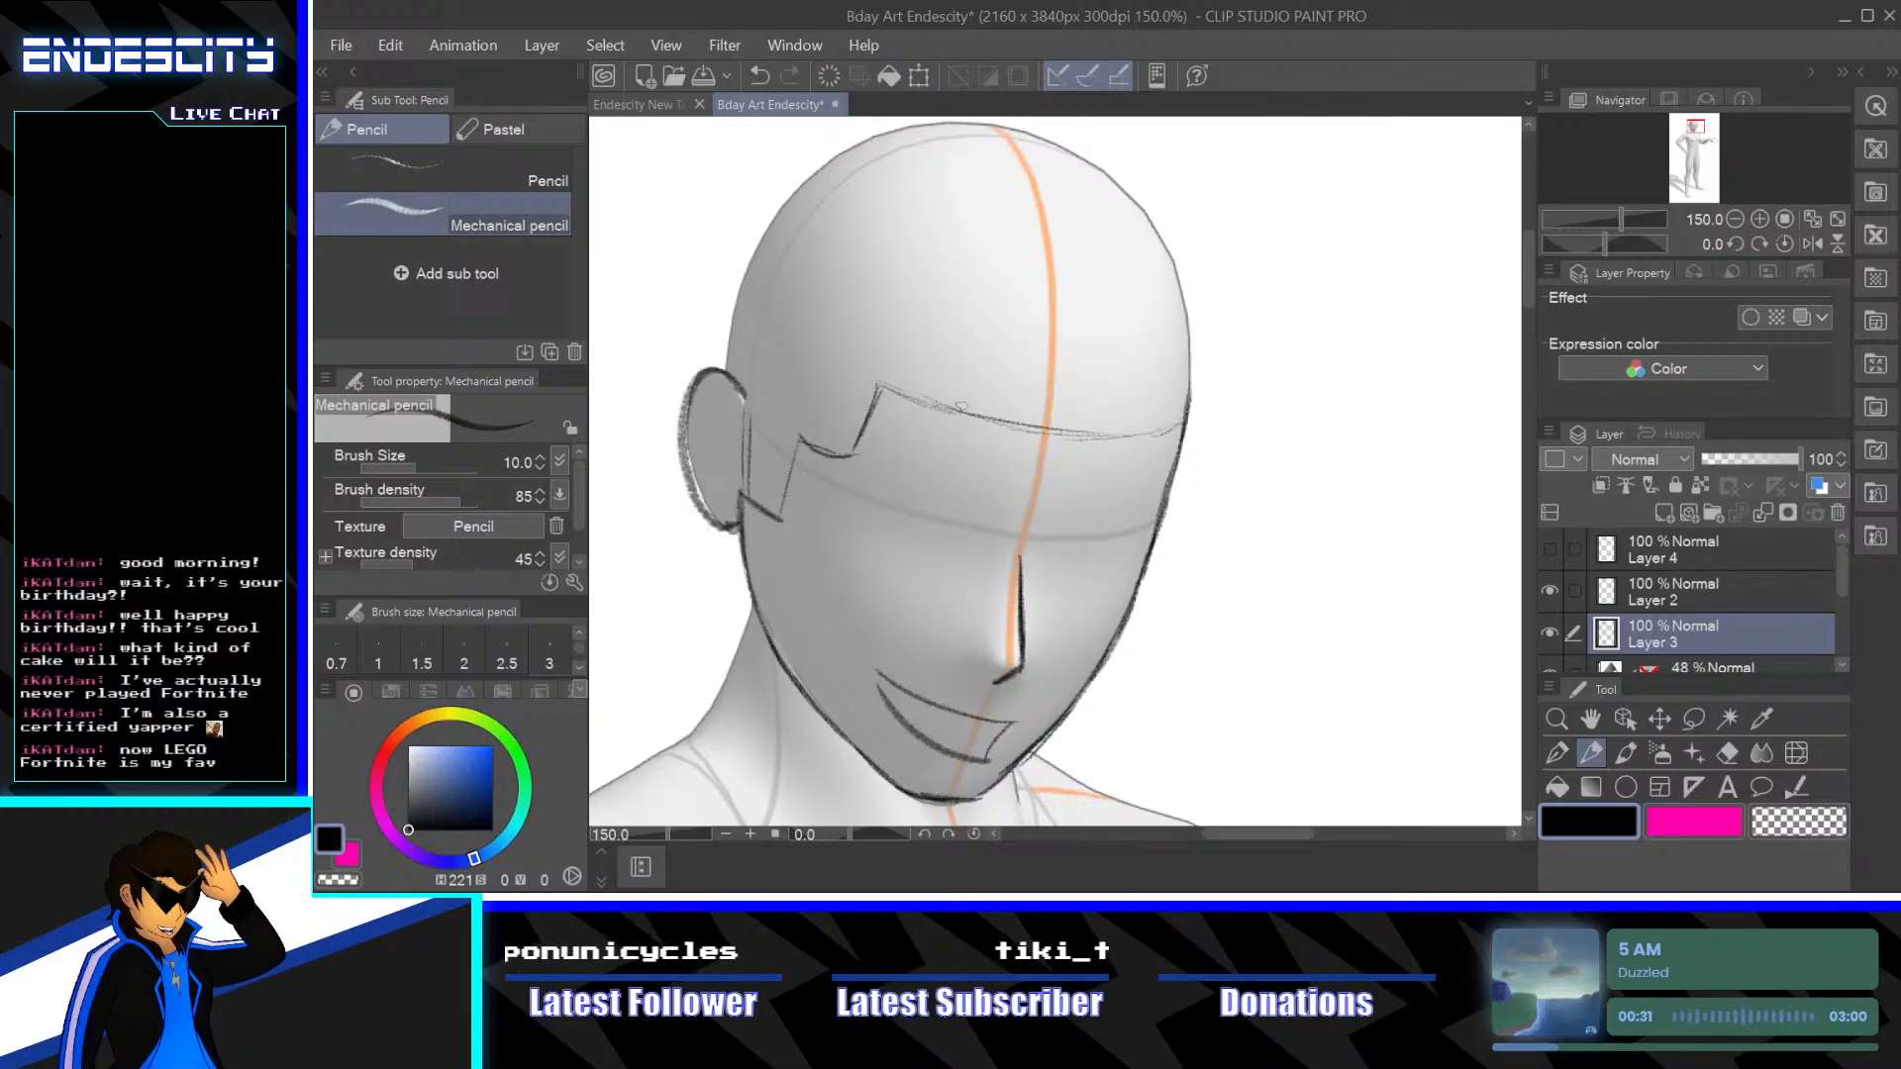
{"action": "mouse_move", "coordinate": [955, 406]}
{"action": "left_mouse_down"}
{"action": "mouse_move", "coordinate": [978, 359]}
{"action": "mouse_move", "coordinate": [1041, 364]}
{"action": "mouse_move", "coordinate": [1068, 478]}
{"action": "left_mouse_up"}
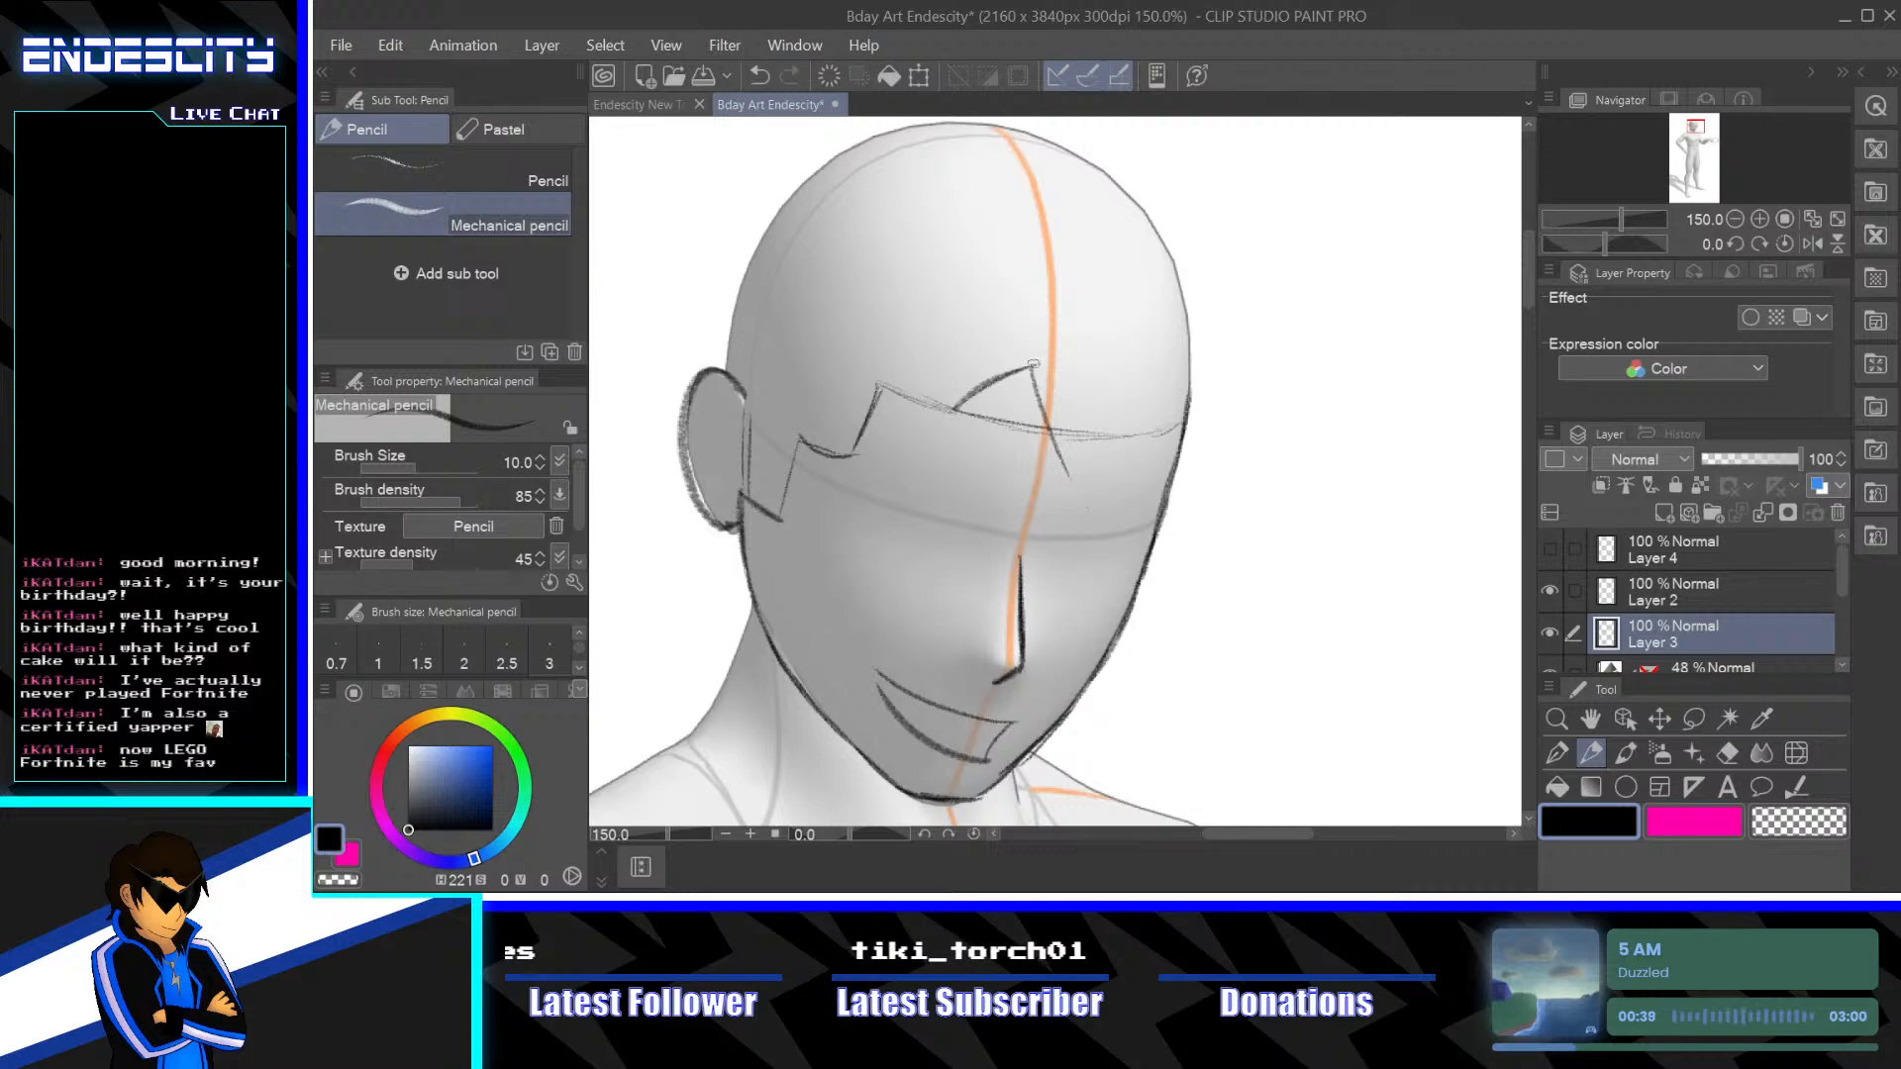
{"action": "left_click_drag", "start_coordinate": [1034, 366], "coordinate": [1101, 526]}
{"action": "mouse_move", "coordinate": [1053, 441]}
{"action": "left_mouse_down"}
{"action": "mouse_move", "coordinate": [1134, 559]}
{"action": "mouse_move", "coordinate": [1116, 489]}
{"action": "mouse_move", "coordinate": [1173, 569]}
{"action": "left_mouse_up"}
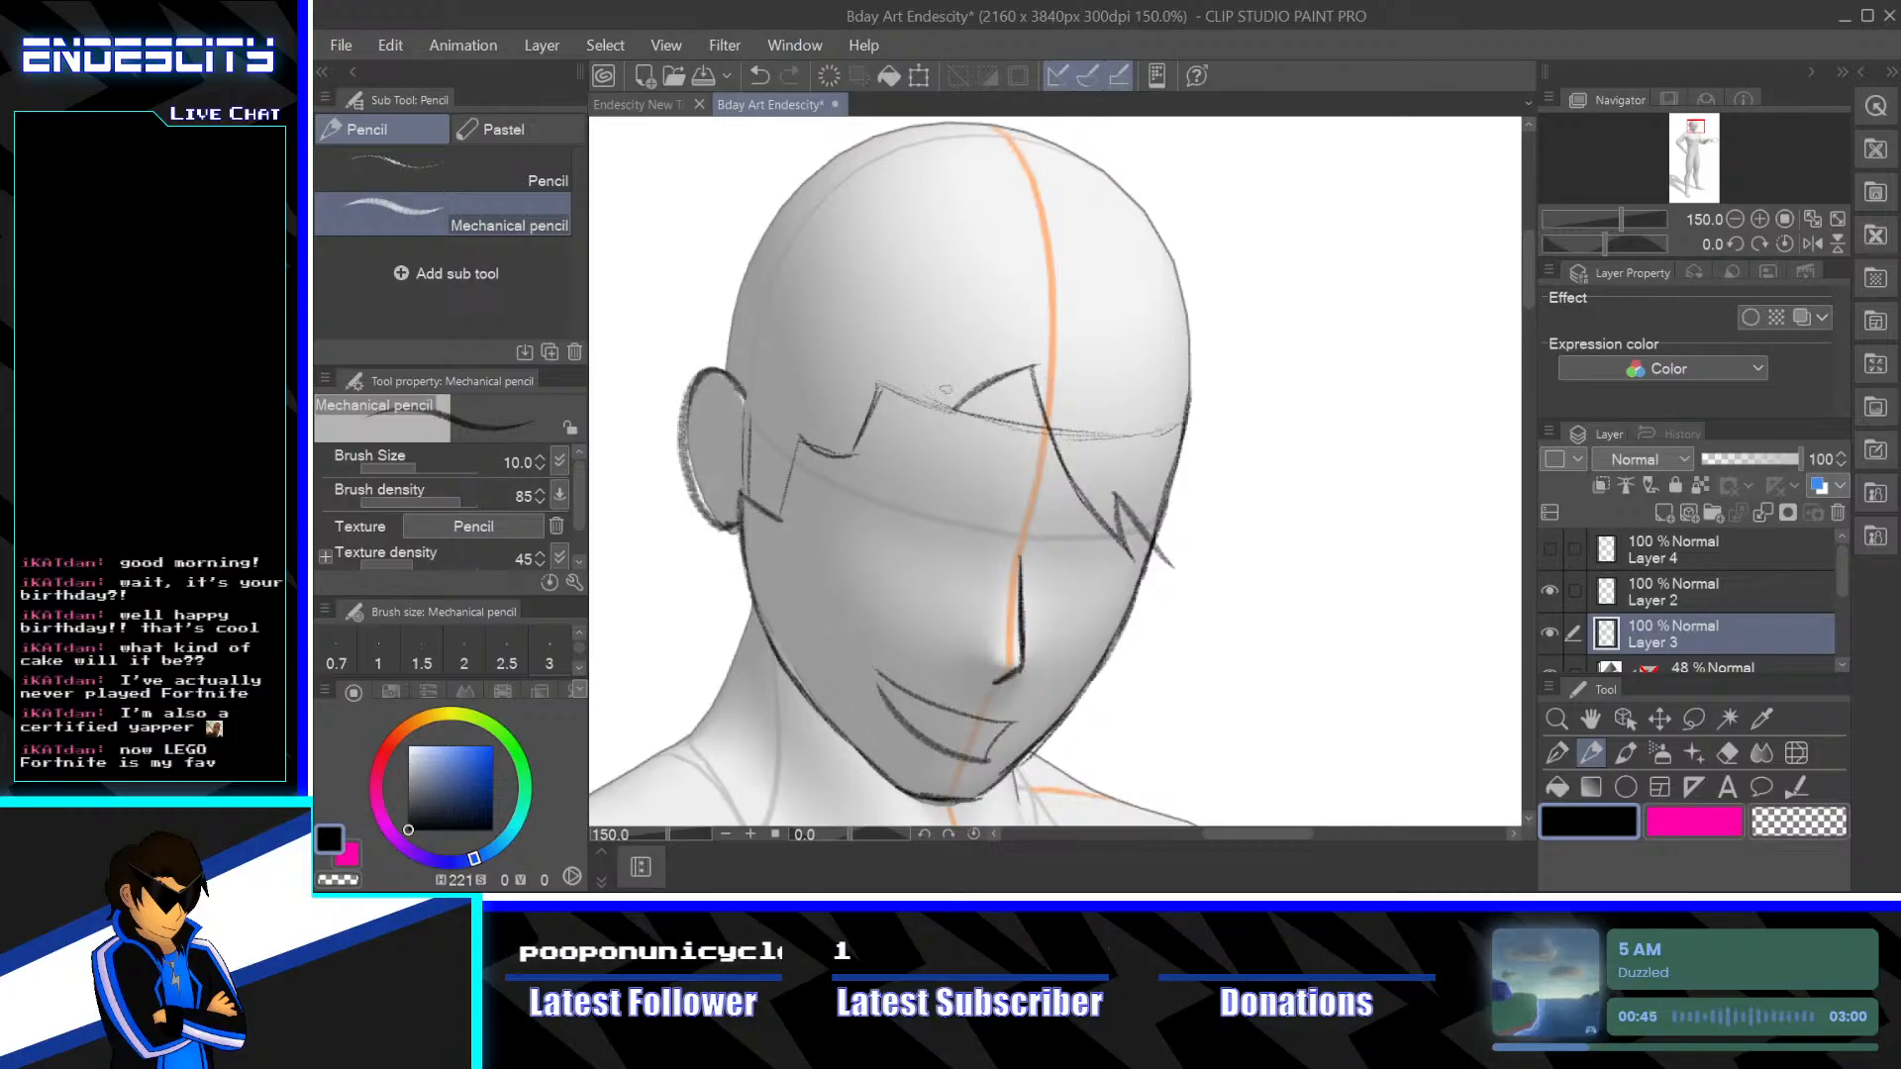
{"action": "mouse_move", "coordinate": [949, 406]}
{"action": "left_mouse_down"}
{"action": "mouse_move", "coordinate": [936, 354]}
{"action": "mouse_move", "coordinate": [827, 485]}
{"action": "mouse_move", "coordinate": [798, 488]}
{"action": "mouse_move", "coordinate": [865, 454]}
{"action": "left_mouse_up"}
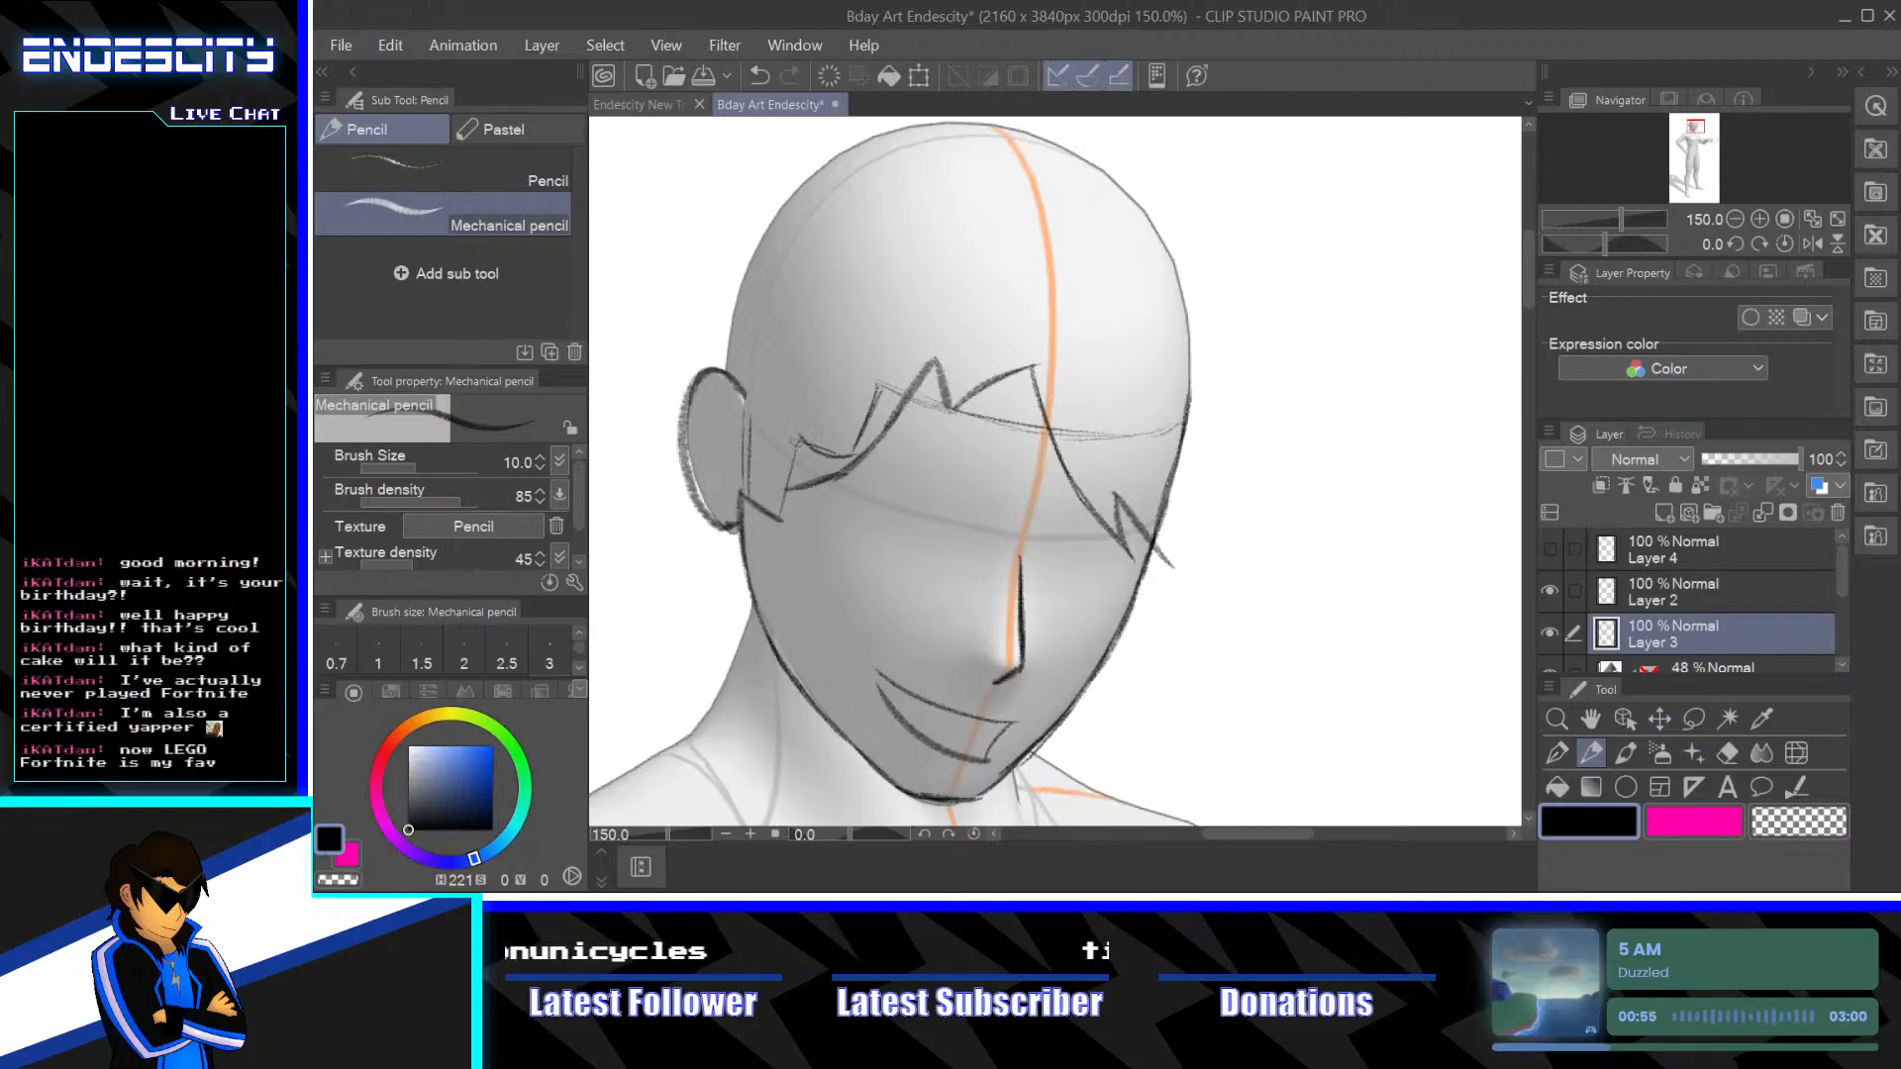
Try curved sideburn strokes from the near temple down the cheek and along the front of the ear, and undo them
{"action": "left_click_drag", "start_coordinate": [801, 441], "coordinate": [798, 575]}
{"action": "left_click_drag", "start_coordinate": [790, 511], "coordinate": [804, 610]}
{"action": "left_click_drag", "start_coordinate": [798, 471], "coordinate": [784, 542]}
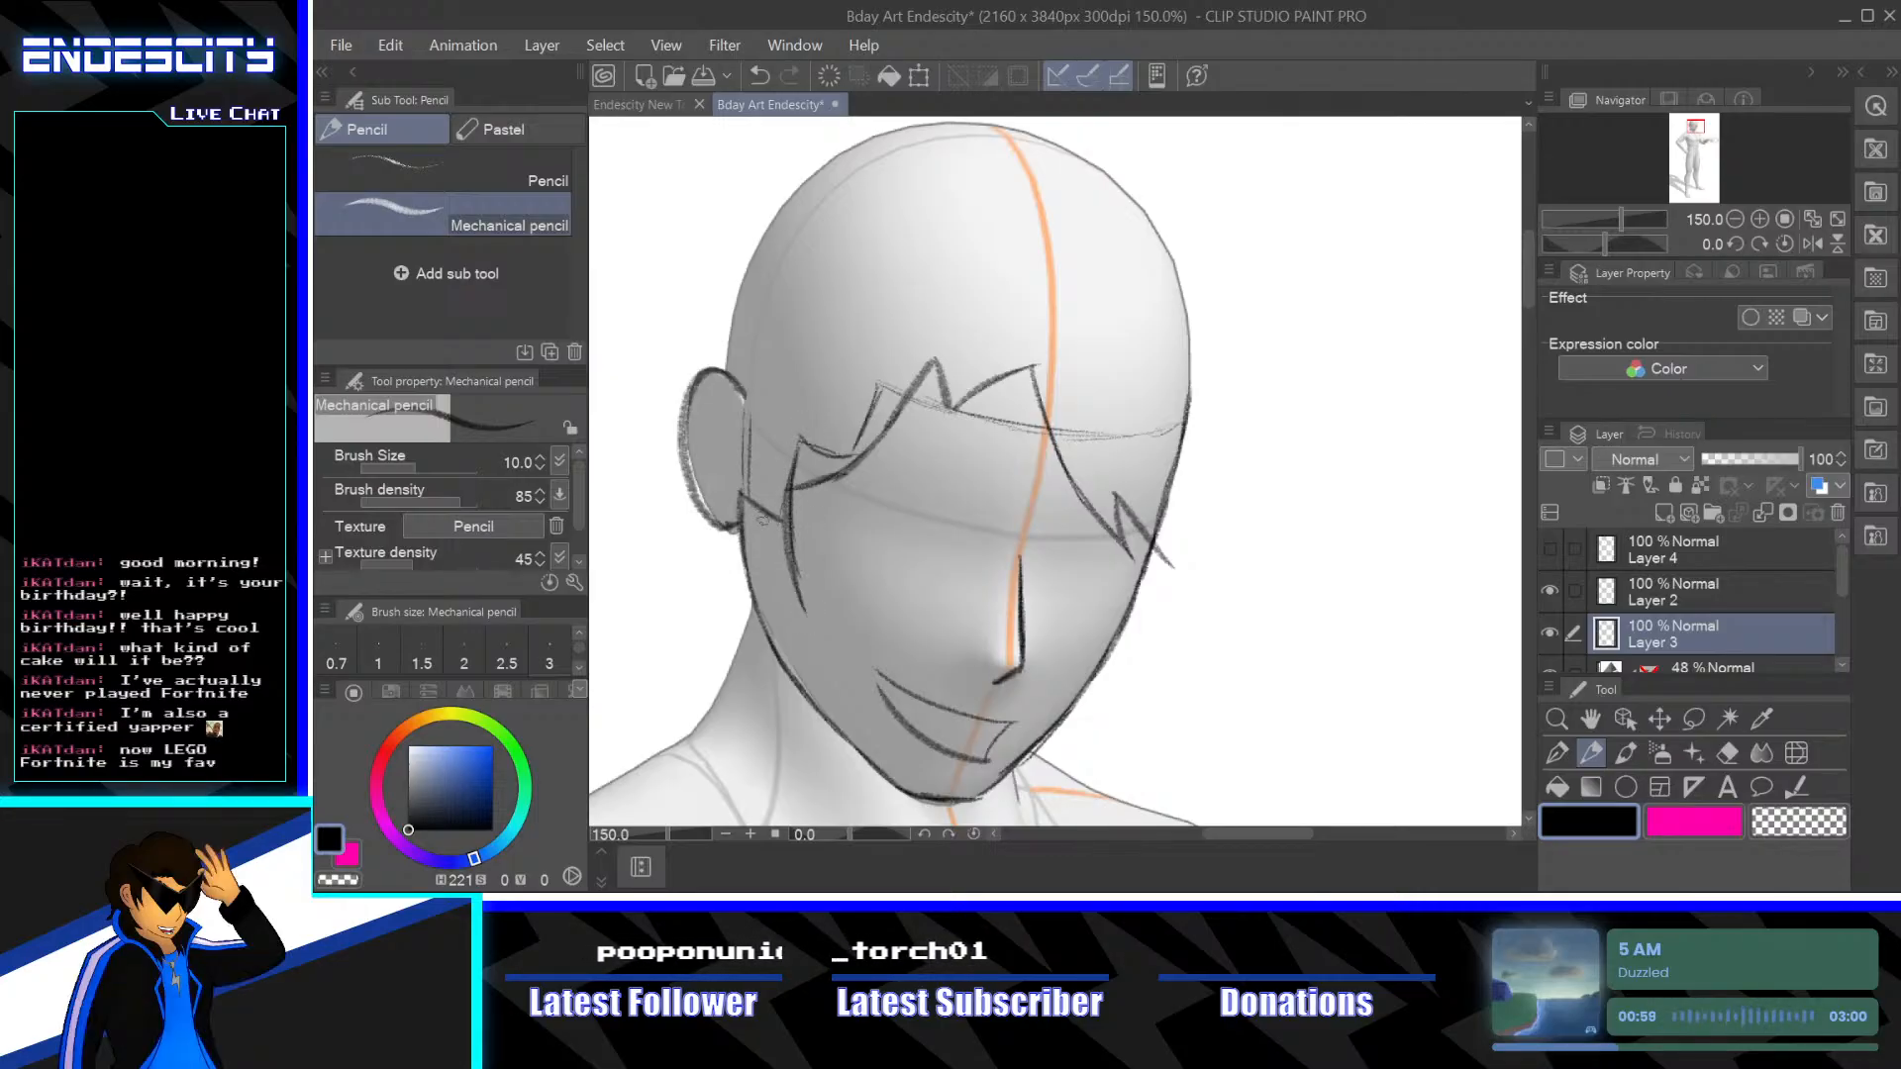
{"action": "left_click_drag", "start_coordinate": [743, 385], "coordinate": [740, 532]}
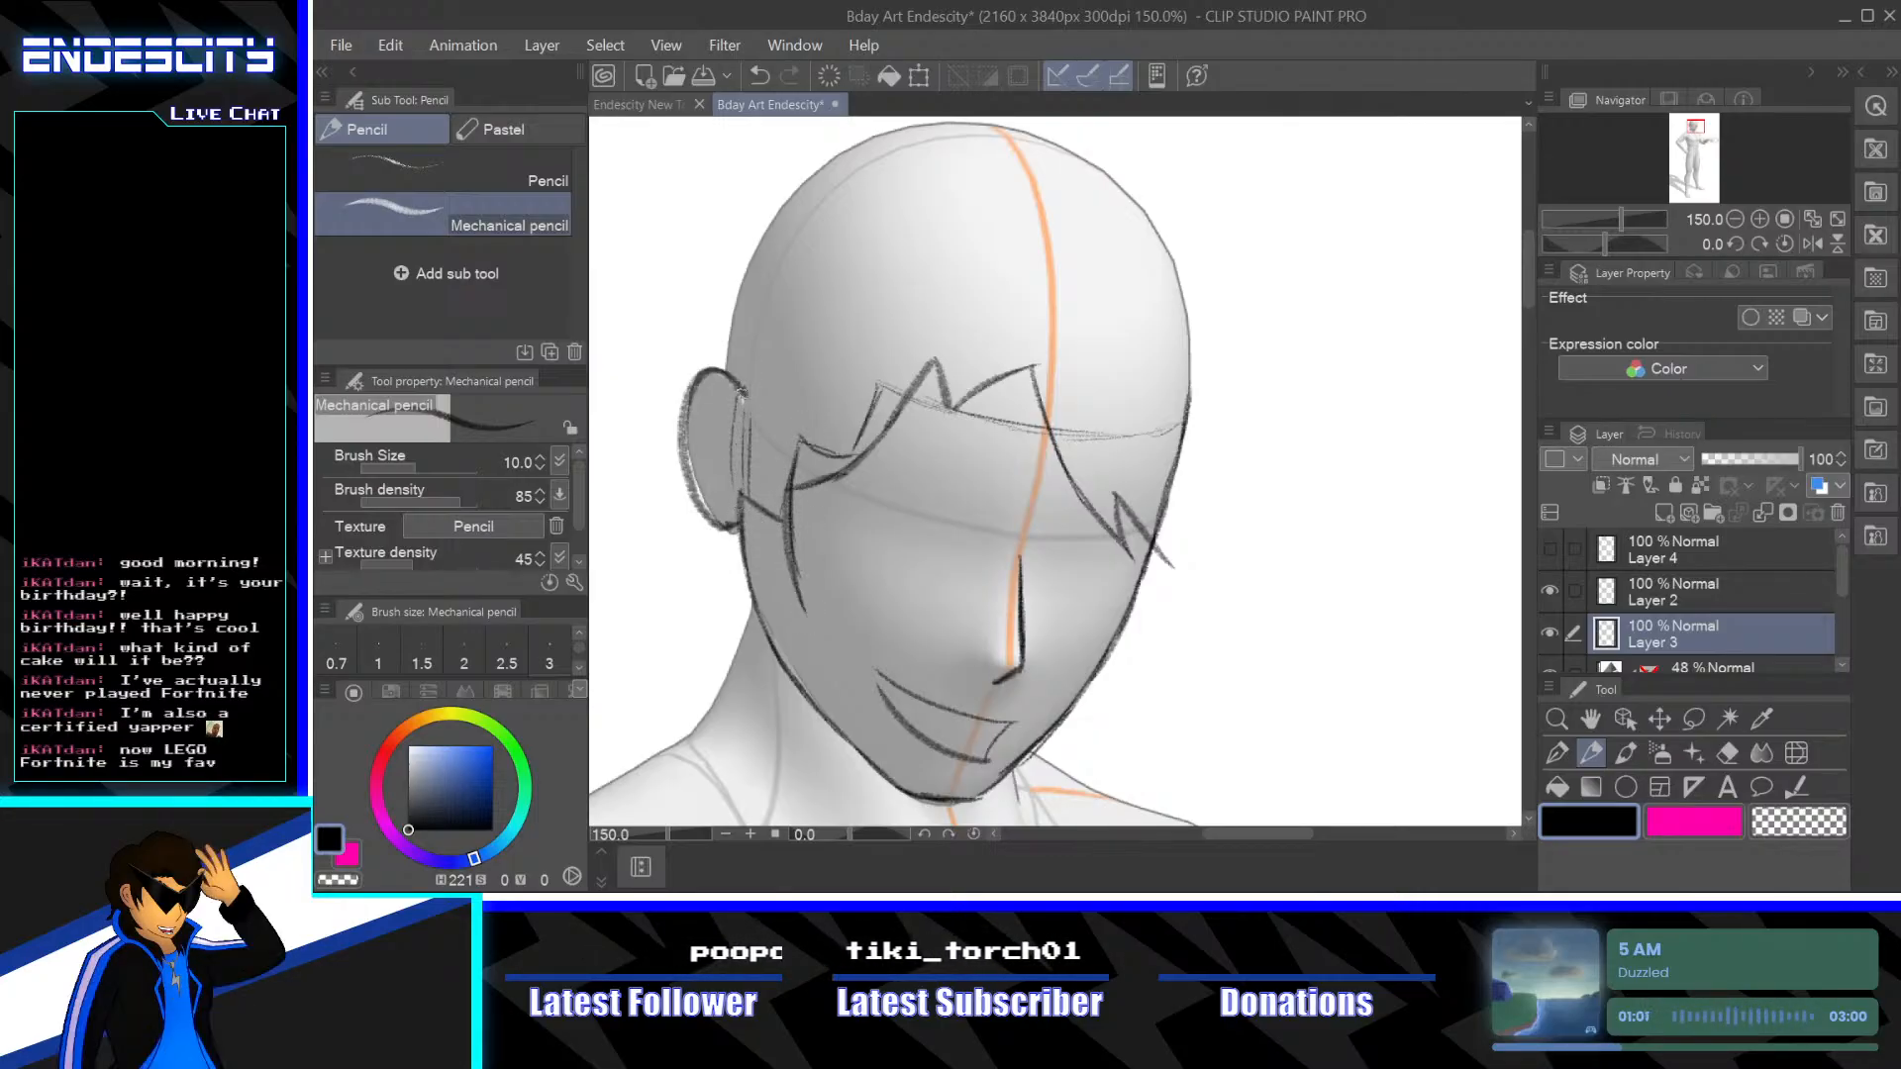
{"action": "mouse_move", "coordinate": [742, 387]}
{"action": "left_mouse_down"}
{"action": "mouse_move", "coordinate": [742, 559]}
{"action": "mouse_move", "coordinate": [745, 388]}
{"action": "mouse_move", "coordinate": [744, 592]}
{"action": "left_mouse_up"}
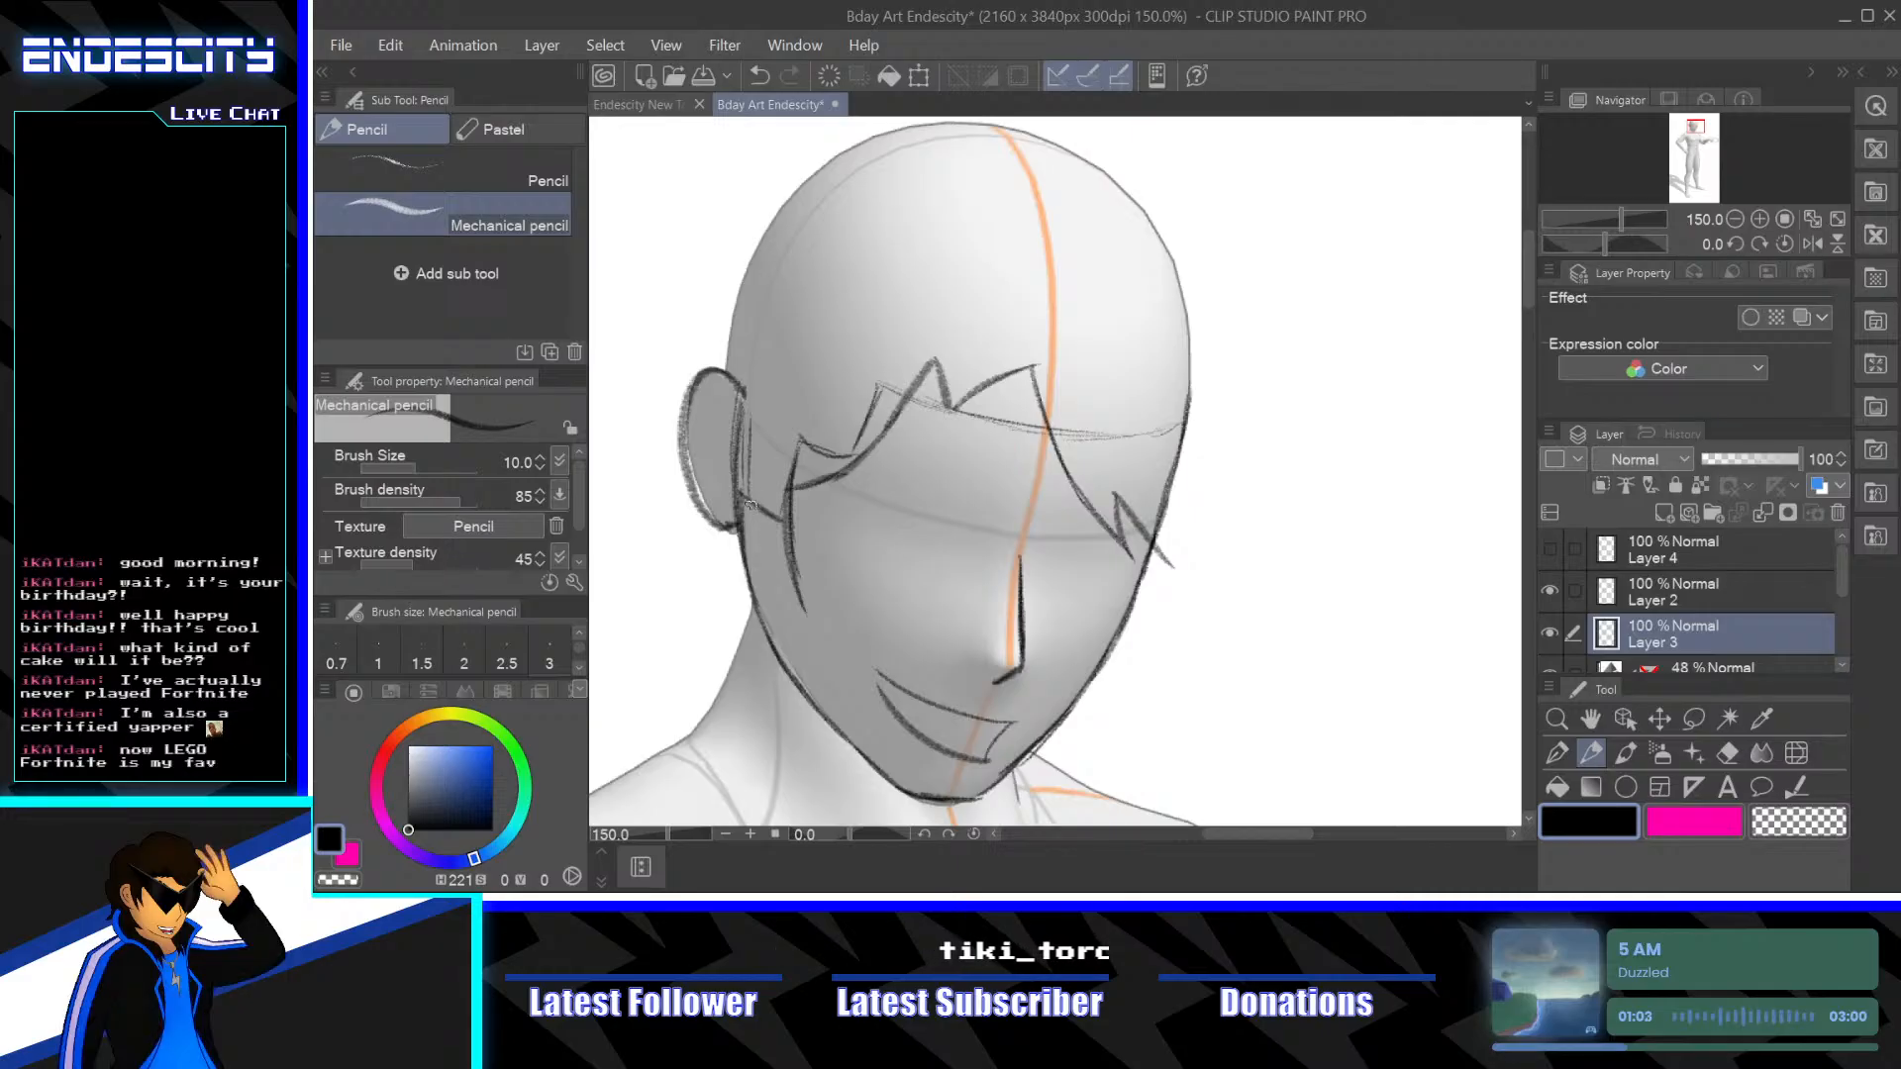
{"action": "key", "text": "ctrl+z"}
{"action": "key", "text": "ctrl+z"}
{"action": "key", "text": "ctrl+z"}
{"action": "key", "text": "ctrl+z"}
{"action": "key", "text": "ctrl+z"}
{"action": "key", "text": "ctrl+z"}
{"action": "key", "text": "ctrl+z"}
{"action": "key", "text": "ctrl+z"}
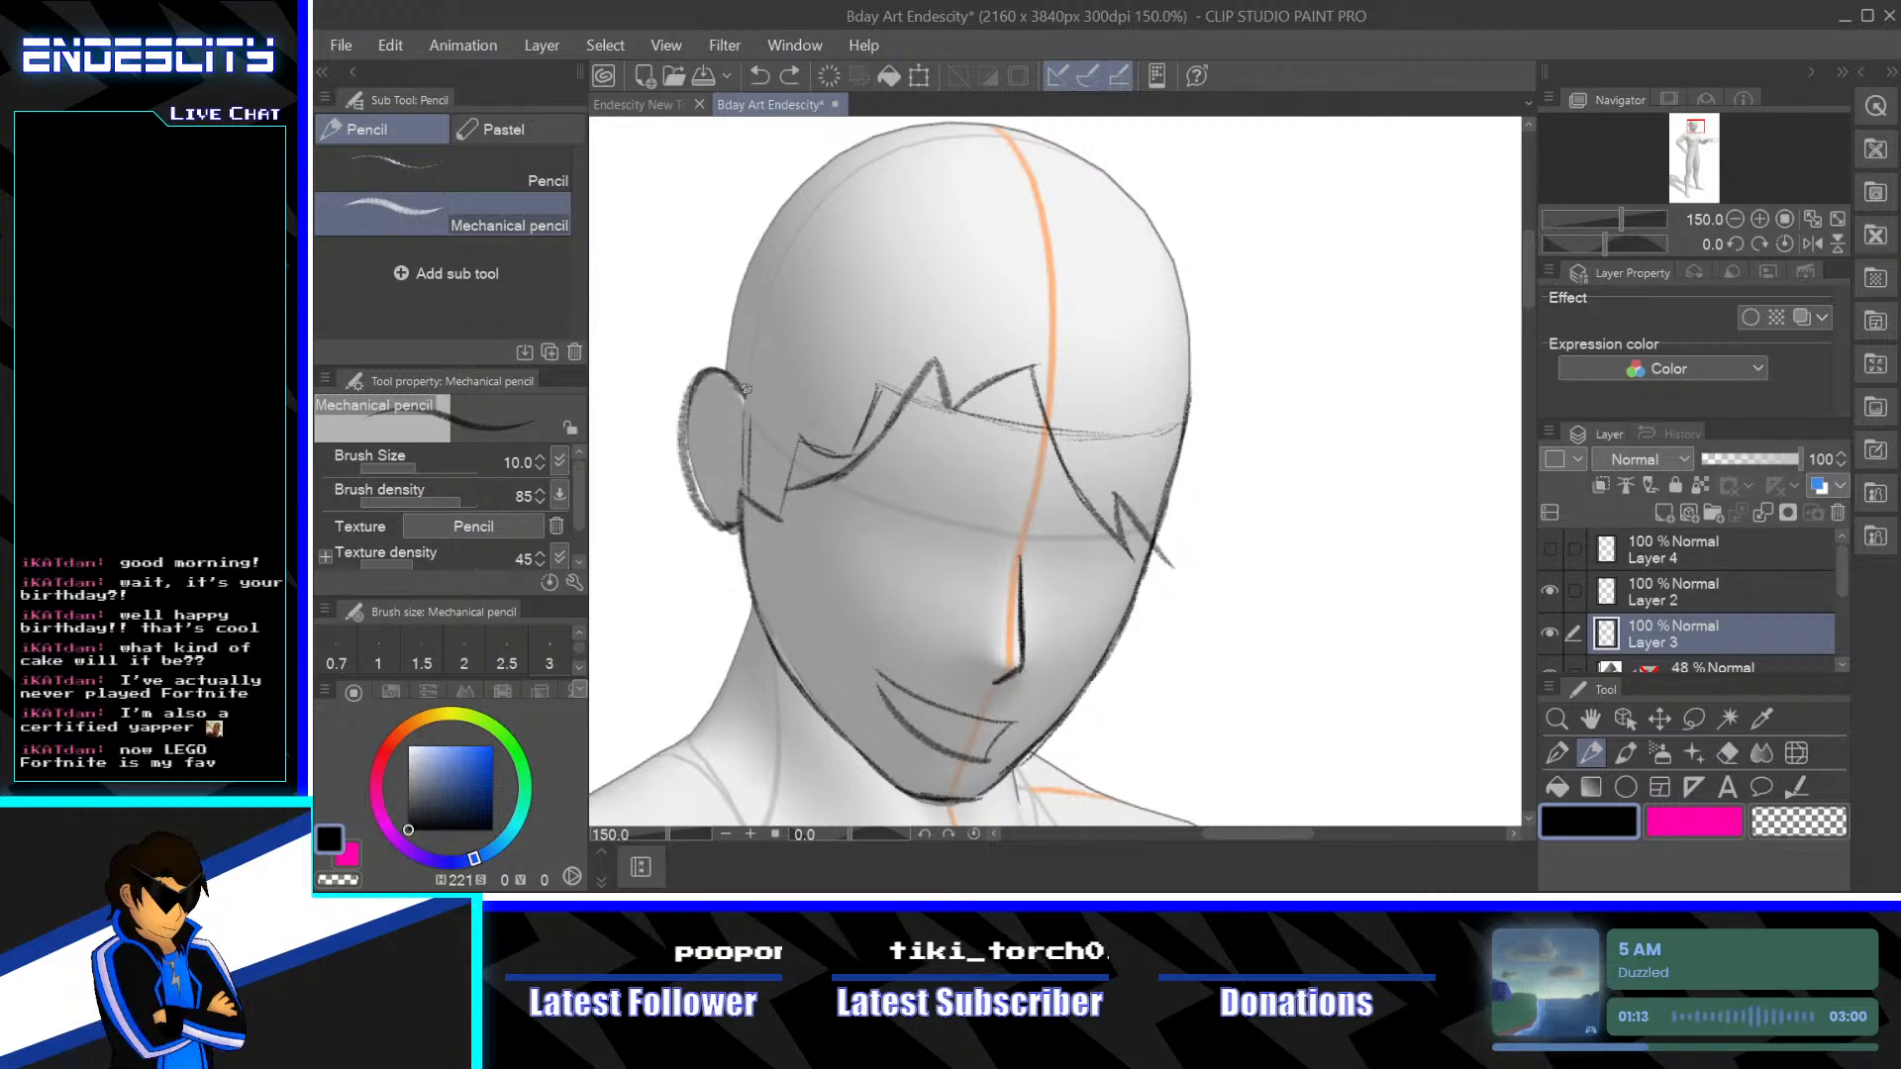
Draw a tapering strand of hair along the front of the ear, hanging just below the earlobe
{"action": "left_click_drag", "start_coordinate": [746, 389], "coordinate": [733, 573]}
{"action": "mouse_move", "coordinate": [741, 453]}
{"action": "left_mouse_down"}
{"action": "mouse_move", "coordinate": [728, 619]}
{"action": "mouse_move", "coordinate": [728, 579]}
{"action": "left_mouse_up"}
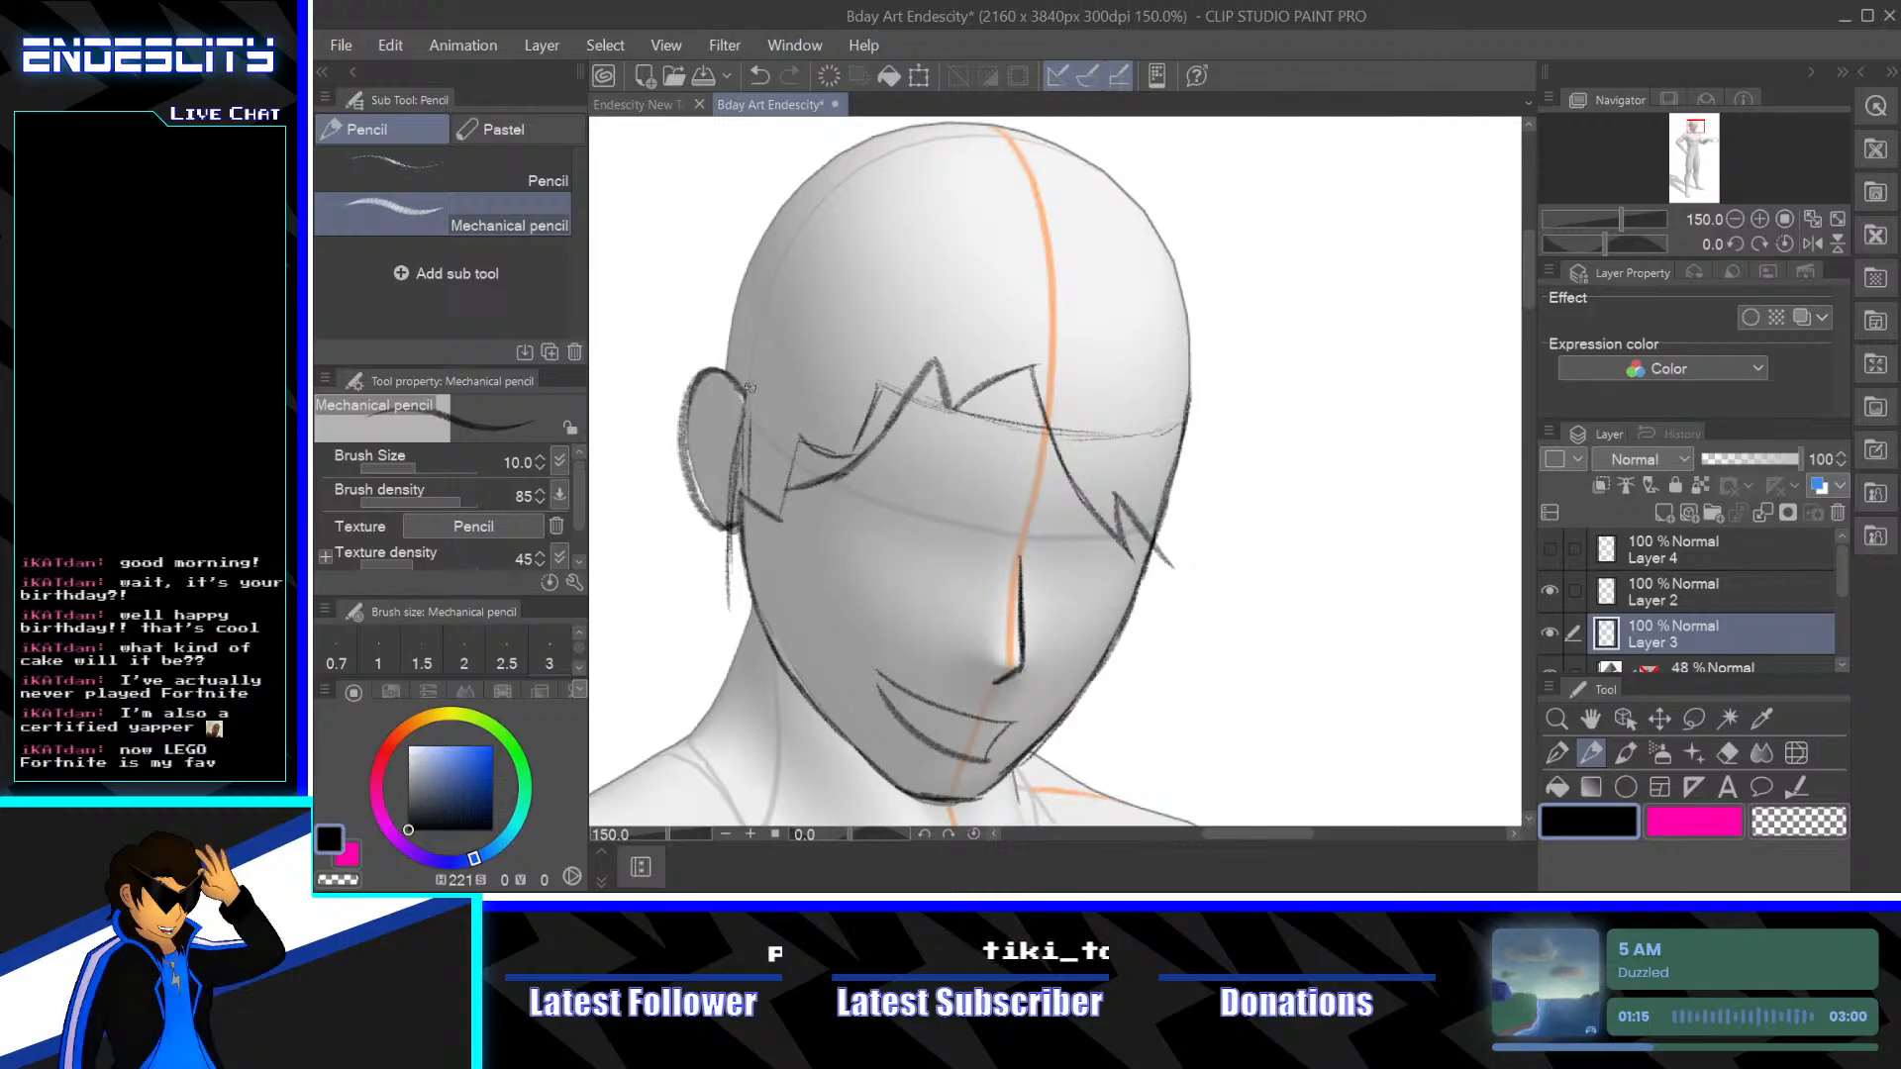
{"action": "left_click_drag", "start_coordinate": [749, 388], "coordinate": [733, 597]}
{"action": "left_click_drag", "start_coordinate": [740, 443], "coordinate": [730, 630]}
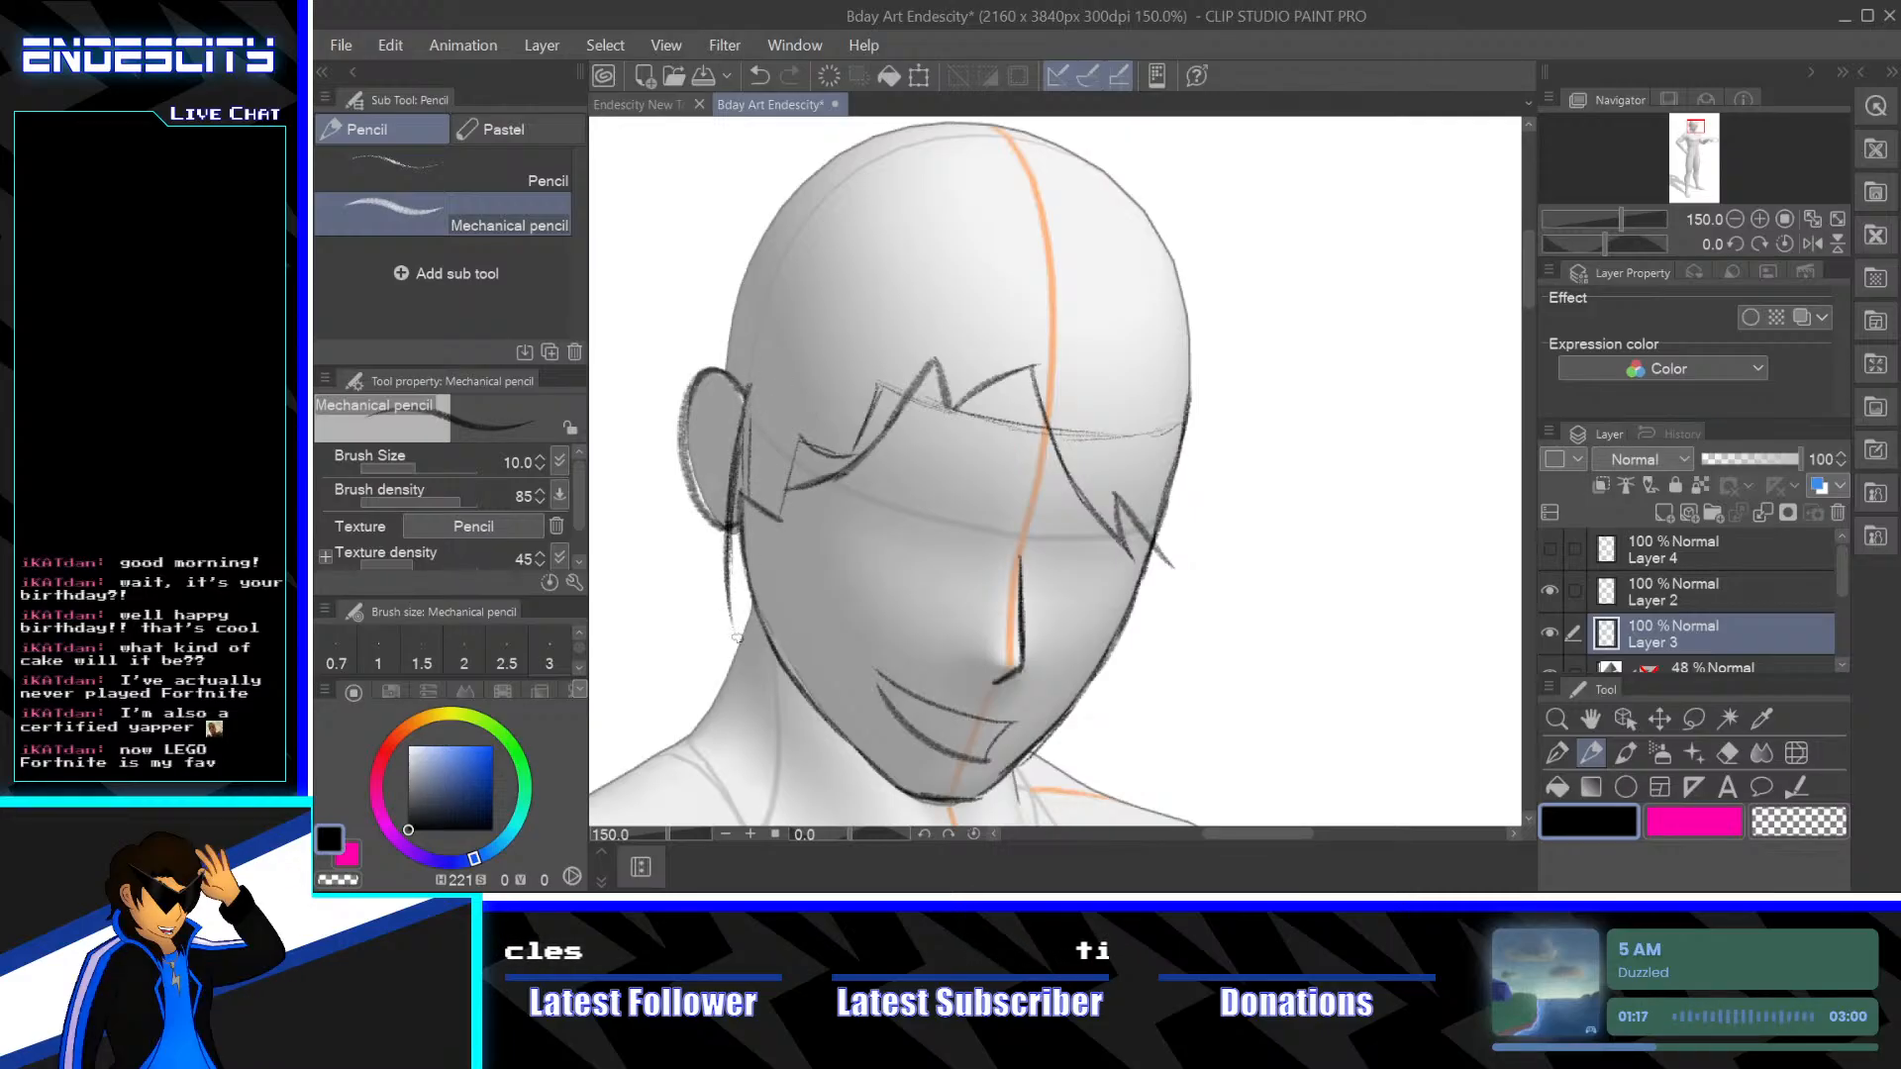
Draw a long pointed sideburn from the near temple down the cheek to the jaw, and close the short strand below the ear
{"action": "left_click_drag", "start_coordinate": [762, 445], "coordinate": [760, 673]}
{"action": "left_click_drag", "start_coordinate": [748, 510], "coordinate": [762, 669]}
{"action": "mouse_move", "coordinate": [757, 456]}
{"action": "left_mouse_down"}
{"action": "mouse_move", "coordinate": [775, 693]}
{"action": "mouse_move", "coordinate": [761, 525]}
{"action": "left_mouse_up"}
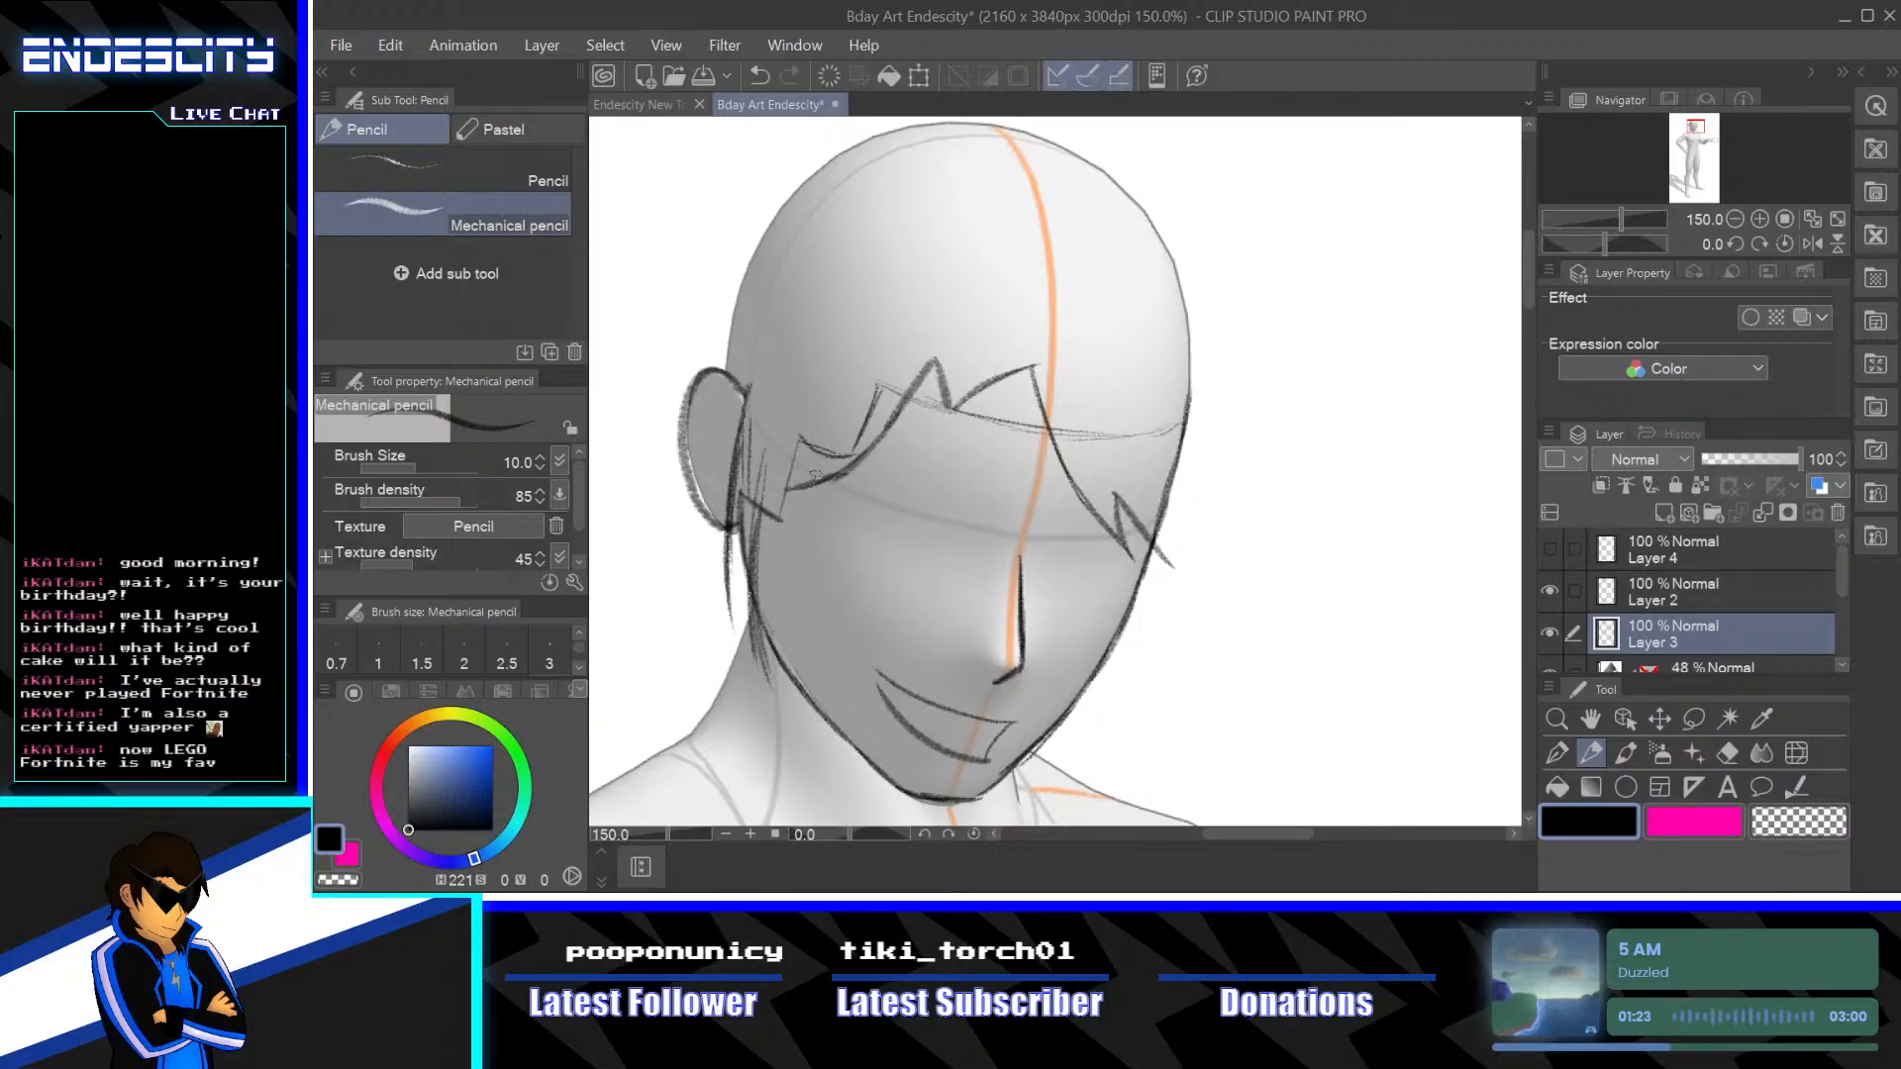
{"action": "mouse_move", "coordinate": [774, 688]}
{"action": "left_mouse_down"}
{"action": "mouse_move", "coordinate": [832, 428]}
{"action": "mouse_move", "coordinate": [773, 709]}
{"action": "mouse_move", "coordinate": [753, 495]}
{"action": "left_mouse_up"}
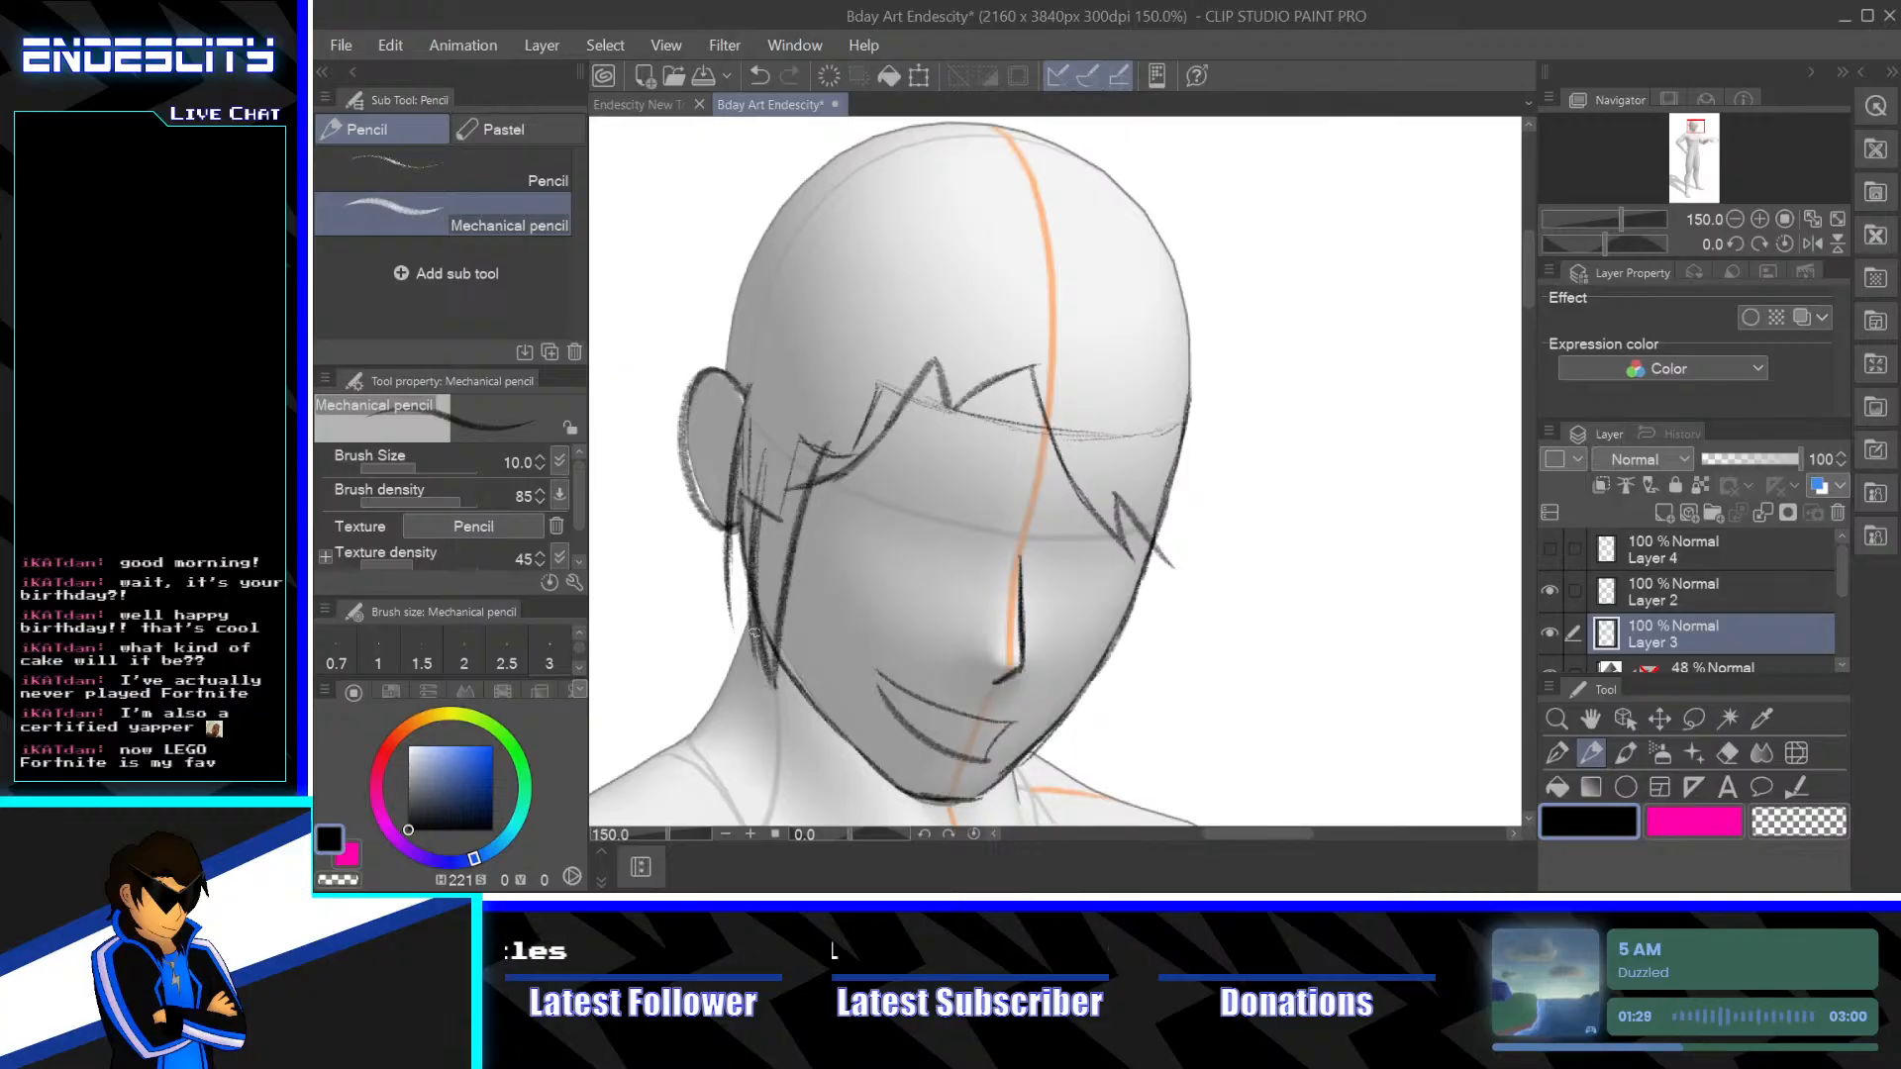
{"action": "mouse_move", "coordinate": [755, 639]}
{"action": "left_mouse_down"}
{"action": "mouse_move", "coordinate": [751, 543]}
{"action": "mouse_move", "coordinate": [787, 443]}
{"action": "left_mouse_up"}
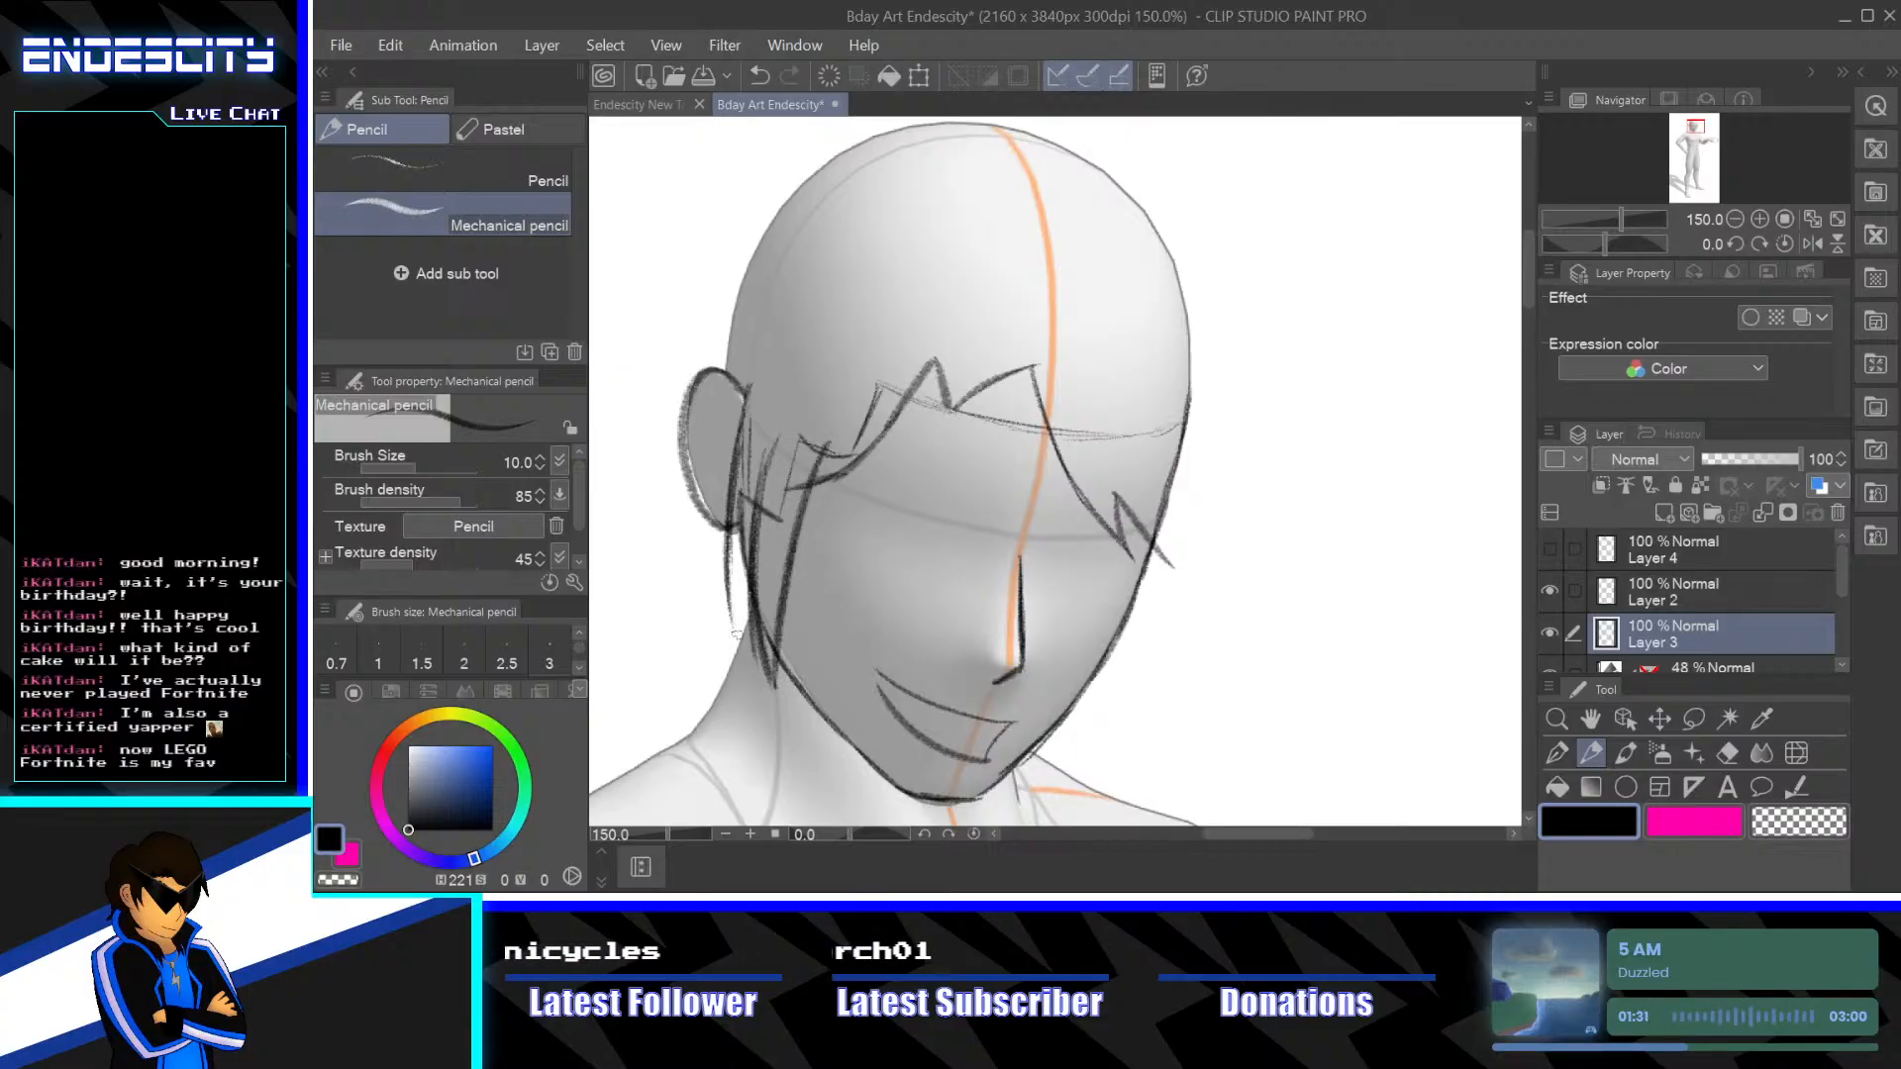
{"action": "left_click_drag", "start_coordinate": [737, 634], "coordinate": [731, 558]}
{"action": "mouse_move", "coordinate": [737, 643]}
{"action": "left_mouse_down"}
{"action": "mouse_move", "coordinate": [735, 553]}
{"action": "mouse_move", "coordinate": [755, 539]}
{"action": "mouse_move", "coordinate": [744, 574]}
{"action": "left_mouse_up"}
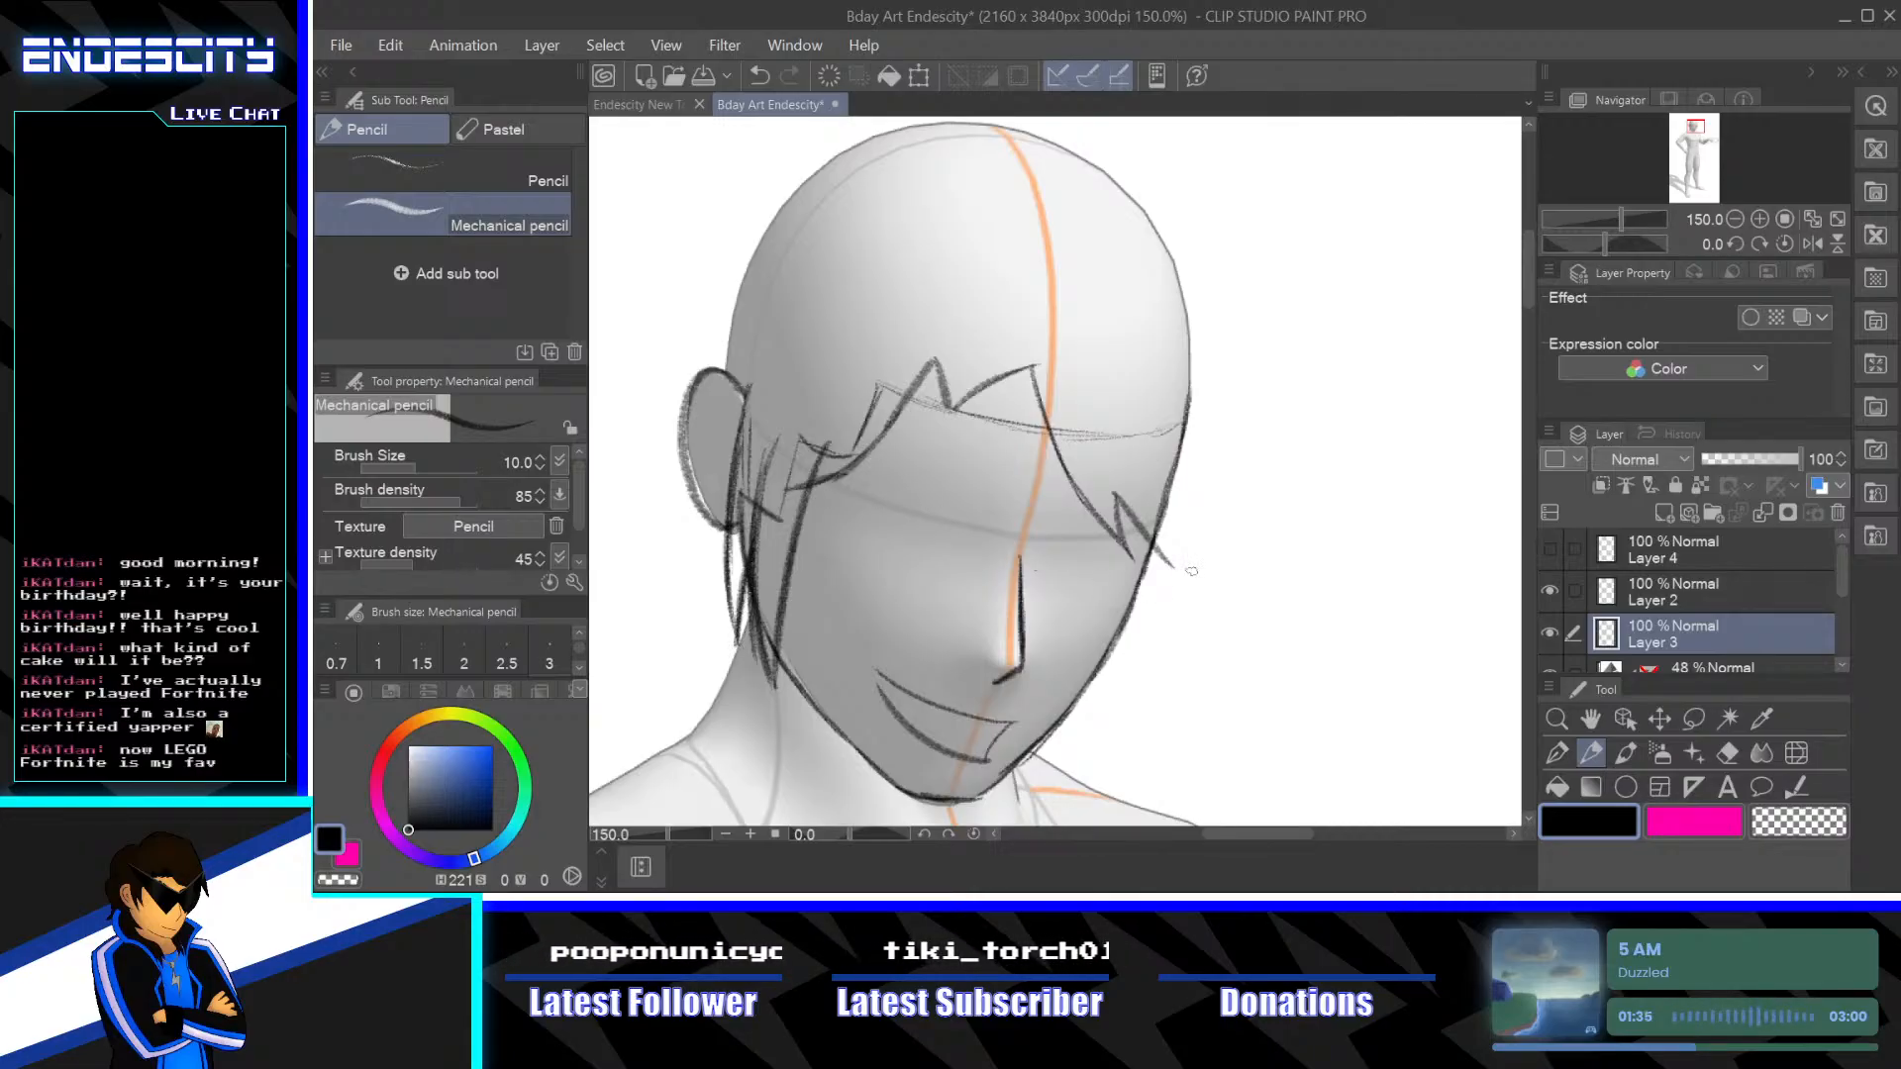
Draw jagged pointed hair strands hanging beside the far cheek, from eye level down to the jaw
{"action": "mouse_move", "coordinate": [1238, 624]}
{"action": "left_mouse_down"}
{"action": "mouse_move", "coordinate": [1251, 607]}
{"action": "mouse_move", "coordinate": [1201, 450]}
{"action": "left_mouse_up"}
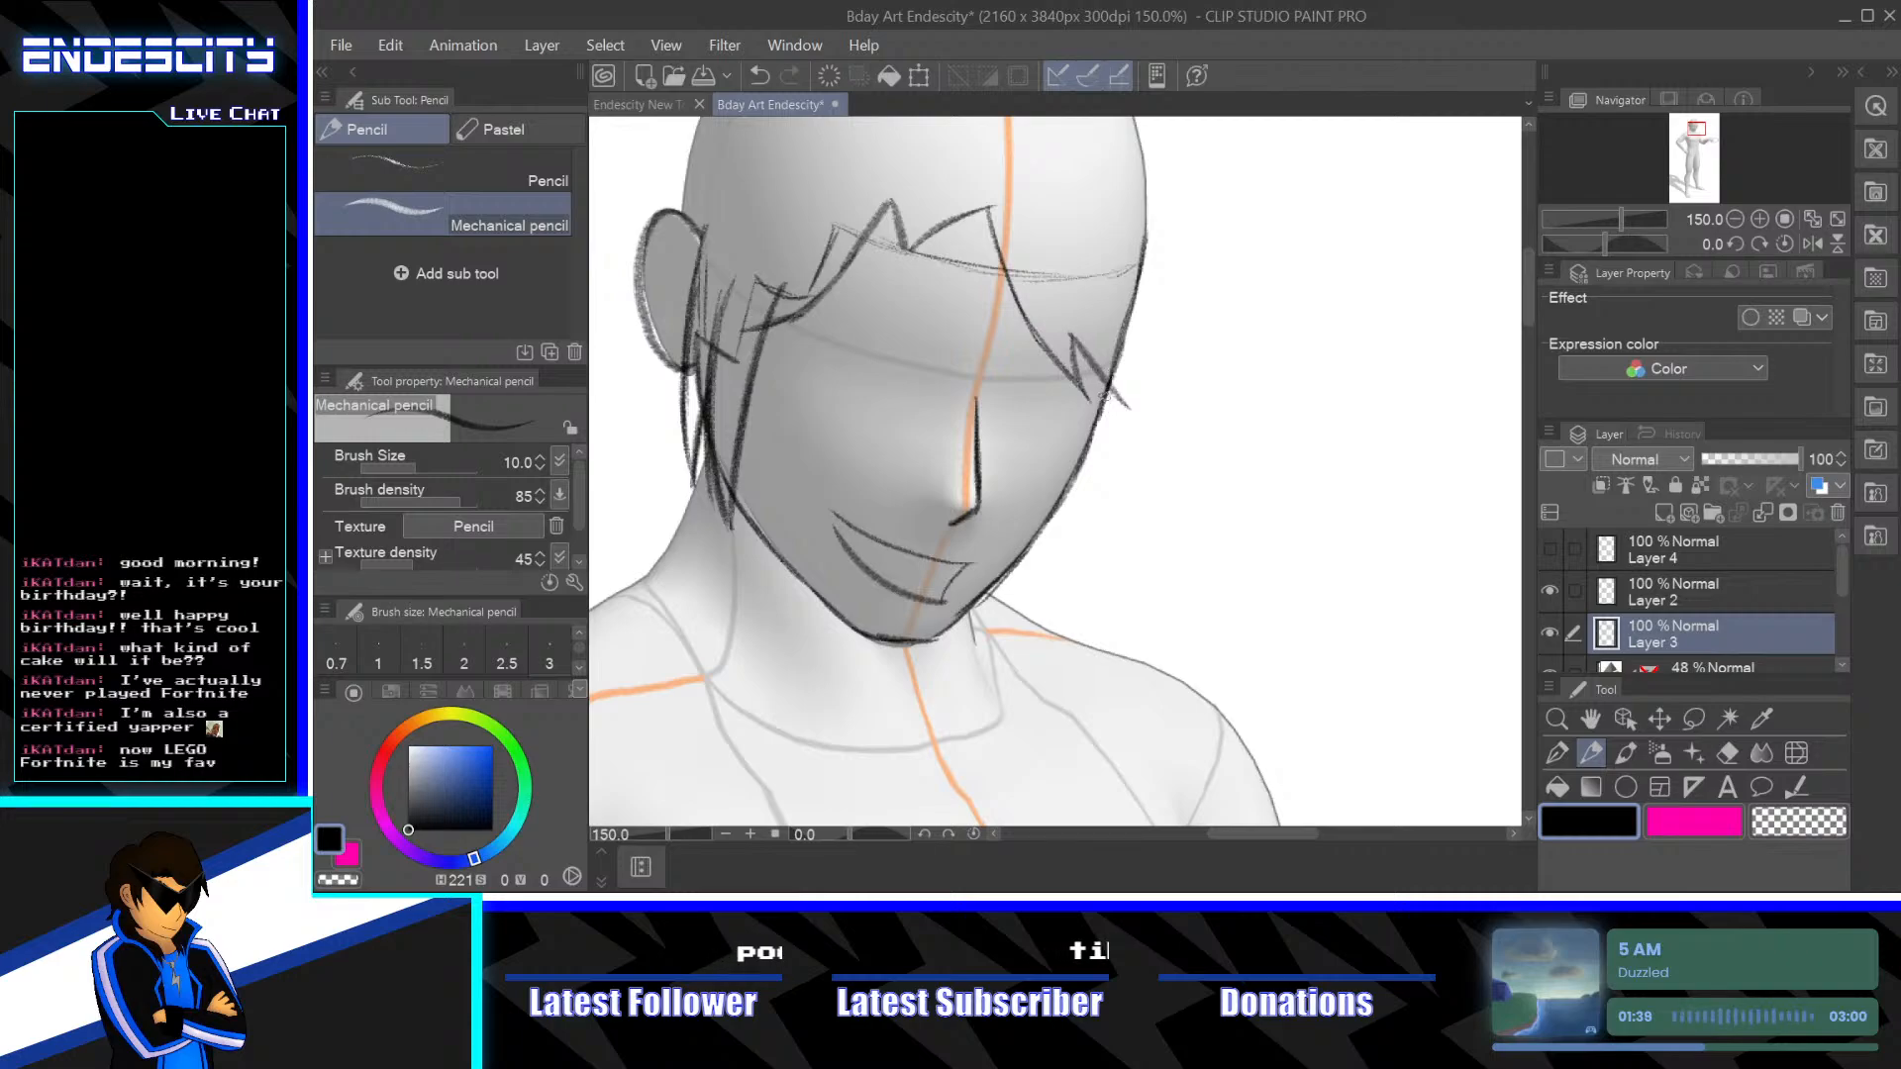
{"action": "left_click_drag", "start_coordinate": [1102, 406], "coordinate": [1083, 528]}
{"action": "left_click_drag", "start_coordinate": [1092, 447], "coordinate": [1087, 574]}
{"action": "mouse_move", "coordinate": [1060, 503]}
{"action": "left_mouse_down"}
{"action": "mouse_move", "coordinate": [1086, 572]}
{"action": "mouse_move", "coordinate": [1065, 509]}
{"action": "mouse_move", "coordinate": [1063, 582]}
{"action": "mouse_move", "coordinate": [1038, 528]}
{"action": "mouse_move", "coordinate": [1070, 587]}
{"action": "left_mouse_up"}
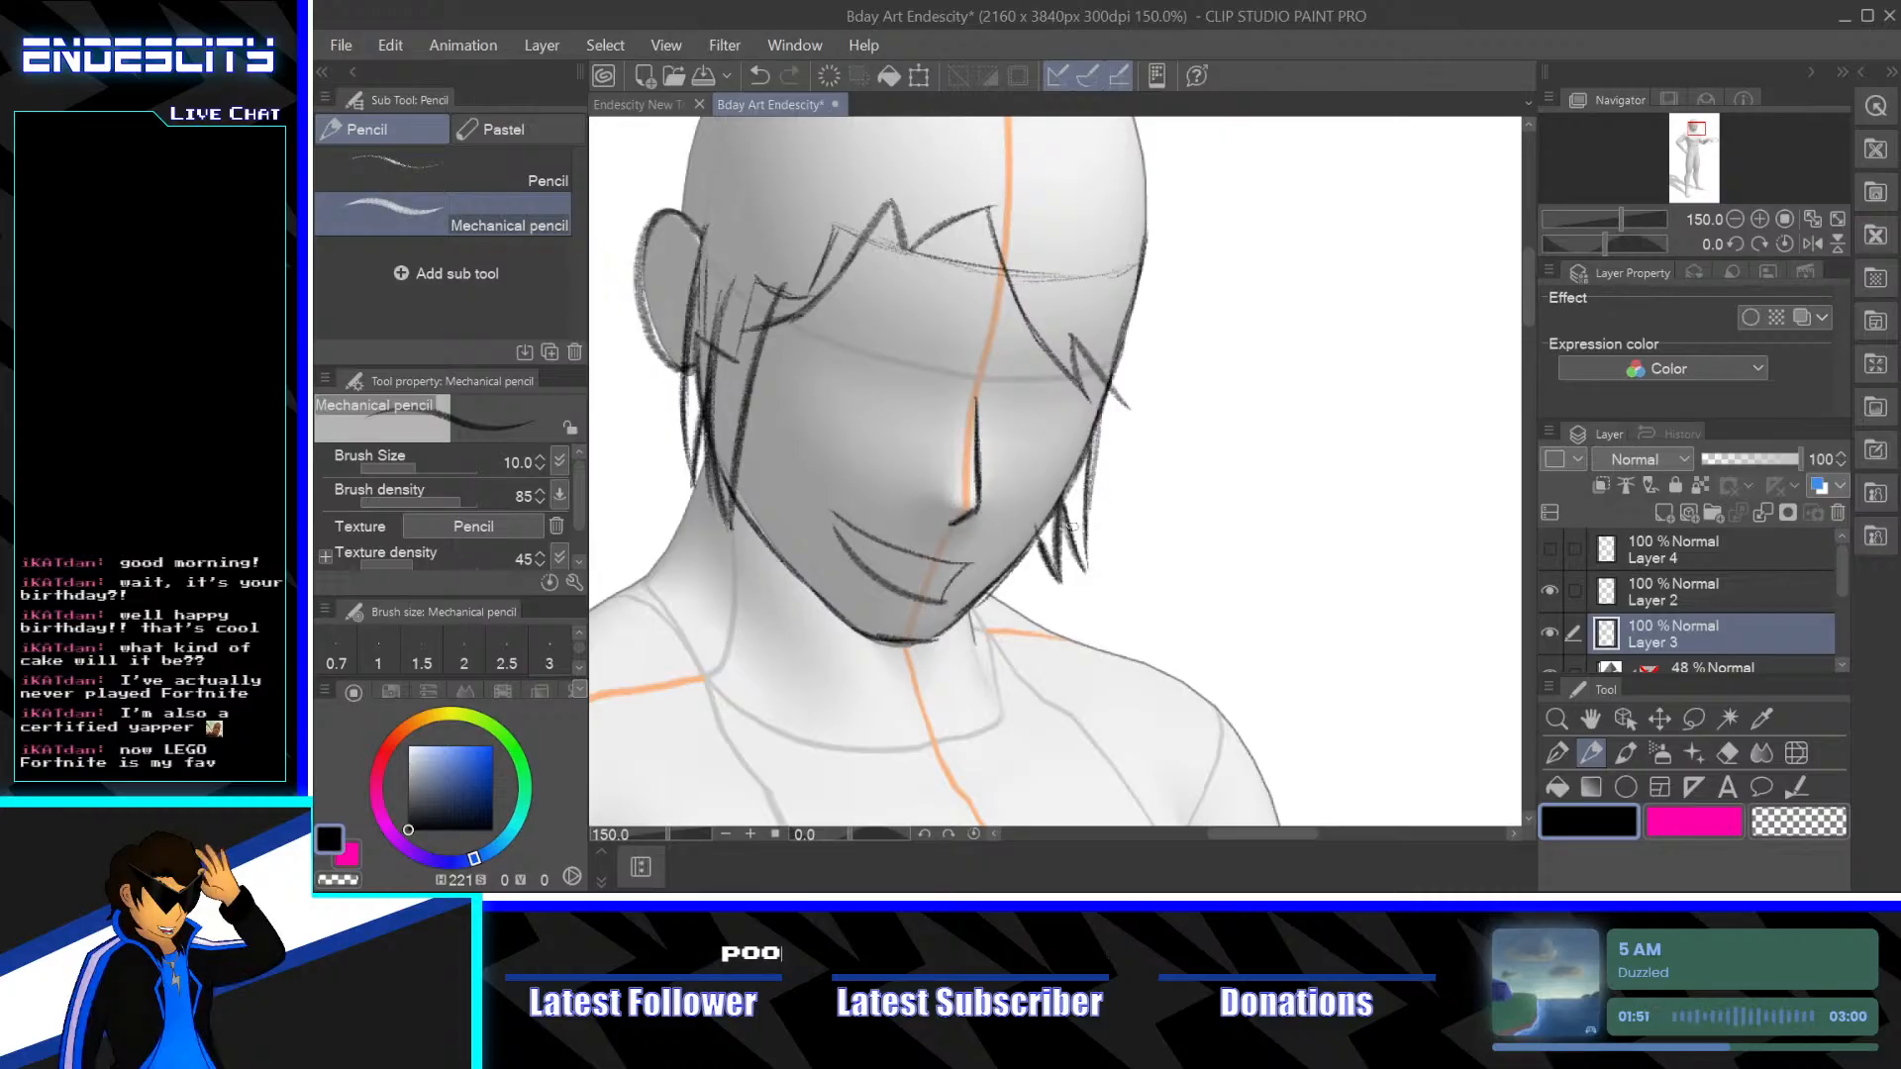
Draw a thin curved parting line on the crown, running down to the notch between the two fringe peaks
{"action": "mouse_move", "coordinate": [1089, 576]}
{"action": "left_mouse_down"}
{"action": "mouse_move", "coordinate": [1093, 493]}
{"action": "mouse_move", "coordinate": [1154, 586]}
{"action": "mouse_move", "coordinate": [1159, 649]}
{"action": "mouse_move", "coordinate": [1192, 675]}
{"action": "left_mouse_up"}
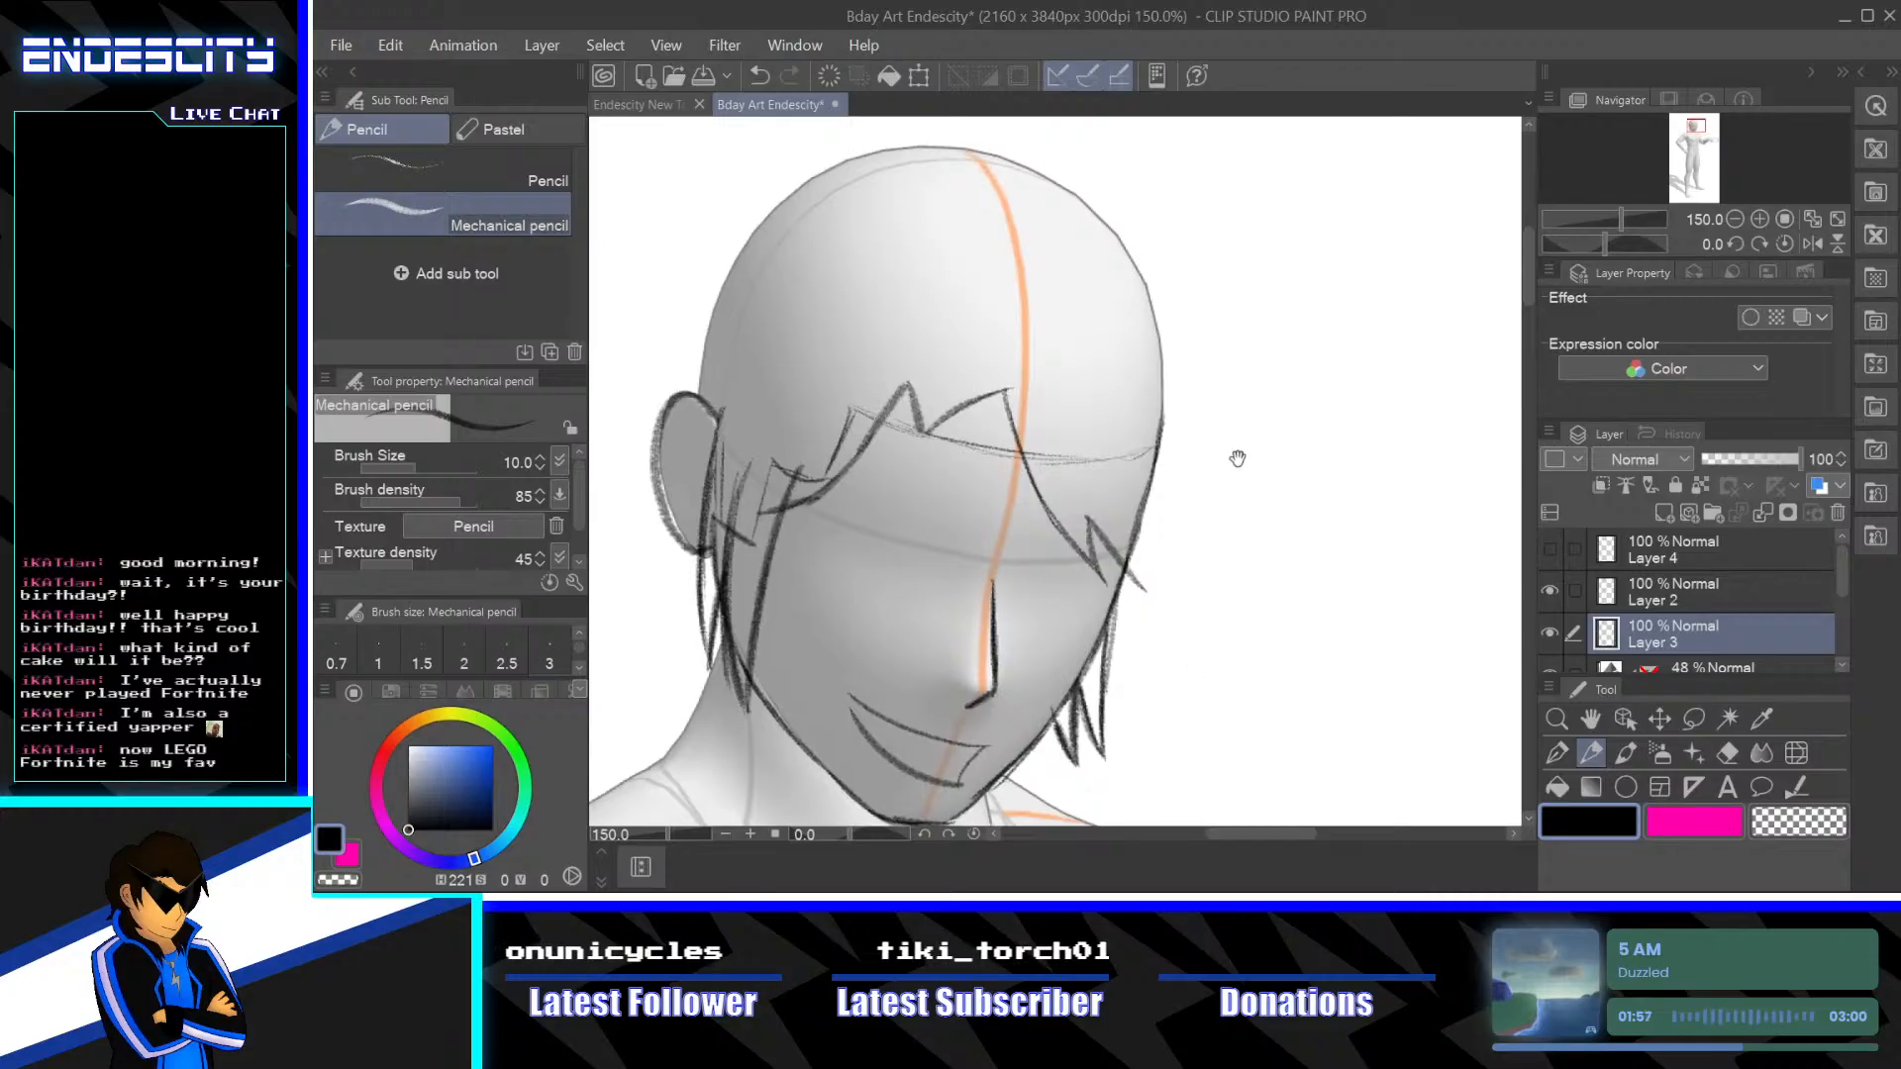
{"action": "mouse_move", "coordinate": [1234, 454]}
{"action": "left_mouse_down"}
{"action": "mouse_move", "coordinate": [1208, 488]}
{"action": "mouse_move", "coordinate": [1227, 498]}
{"action": "left_mouse_up"}
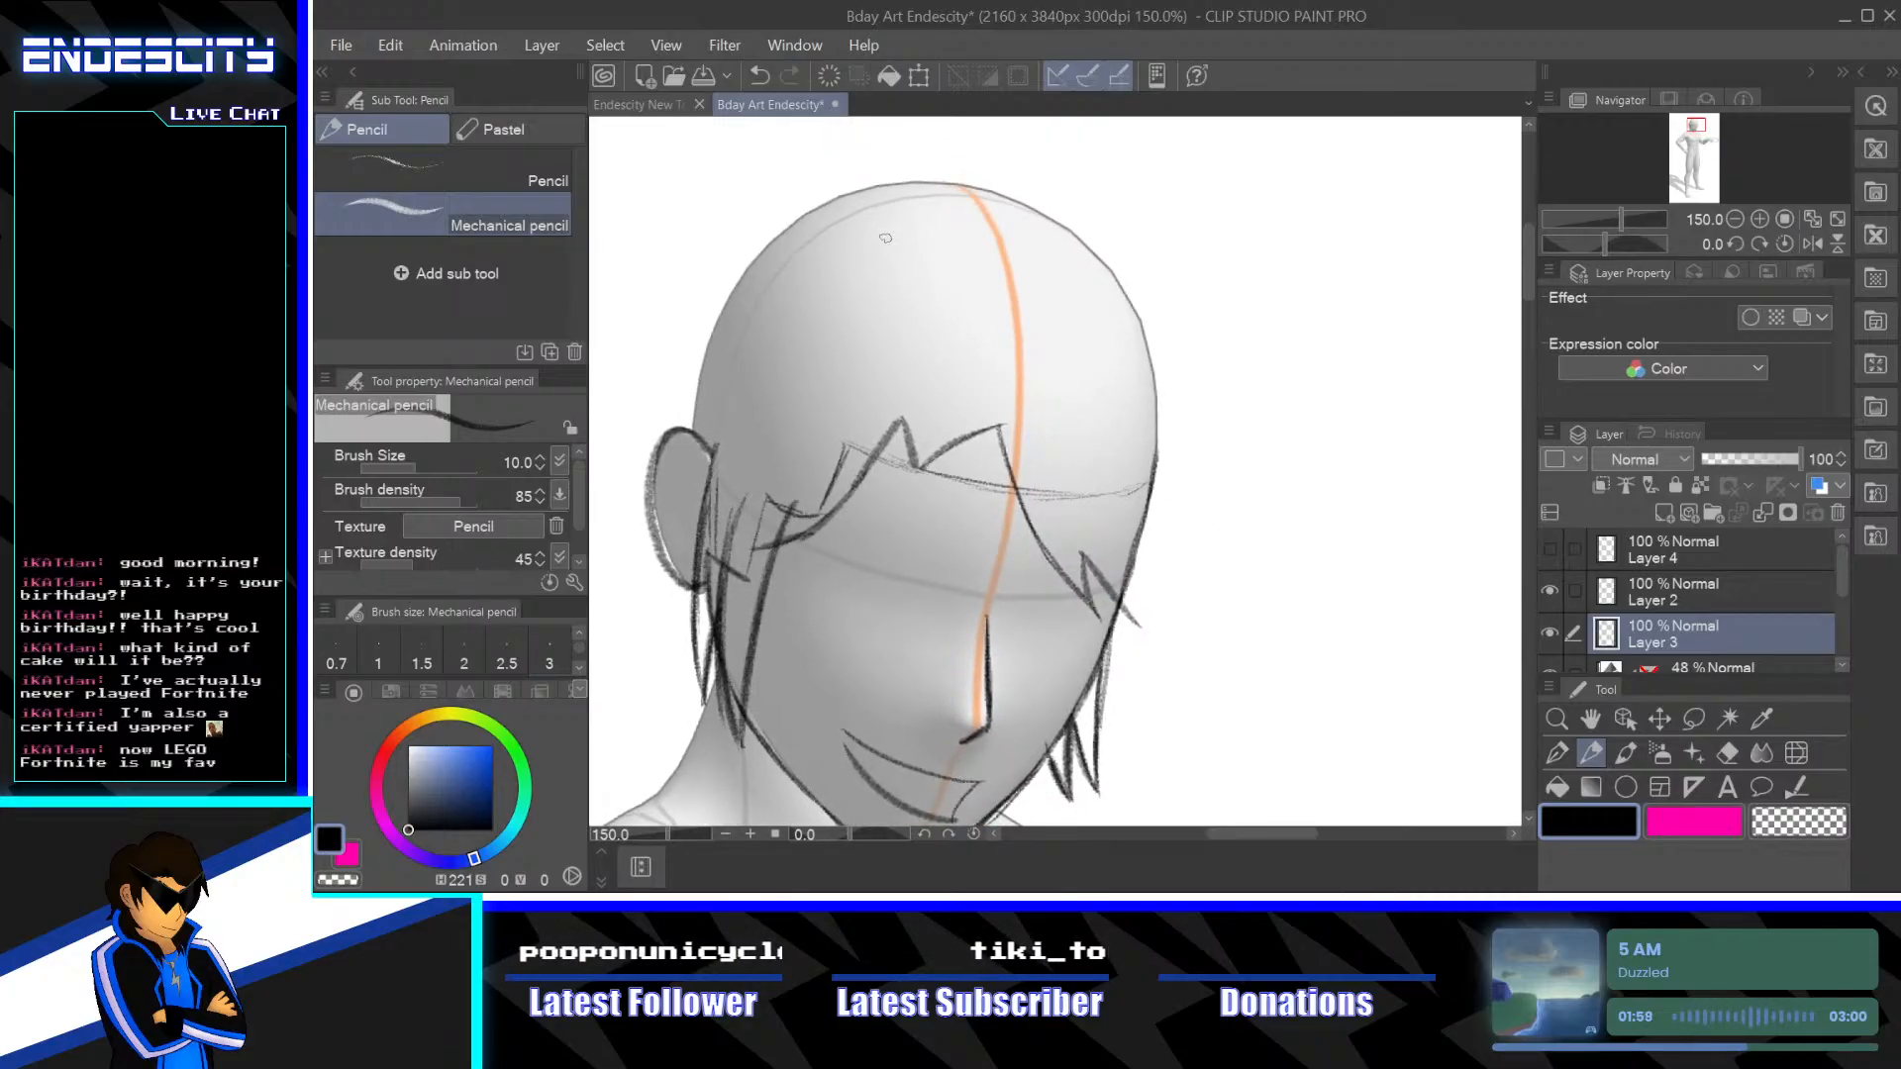
{"action": "left_click_drag", "start_coordinate": [884, 243], "coordinate": [930, 481]}
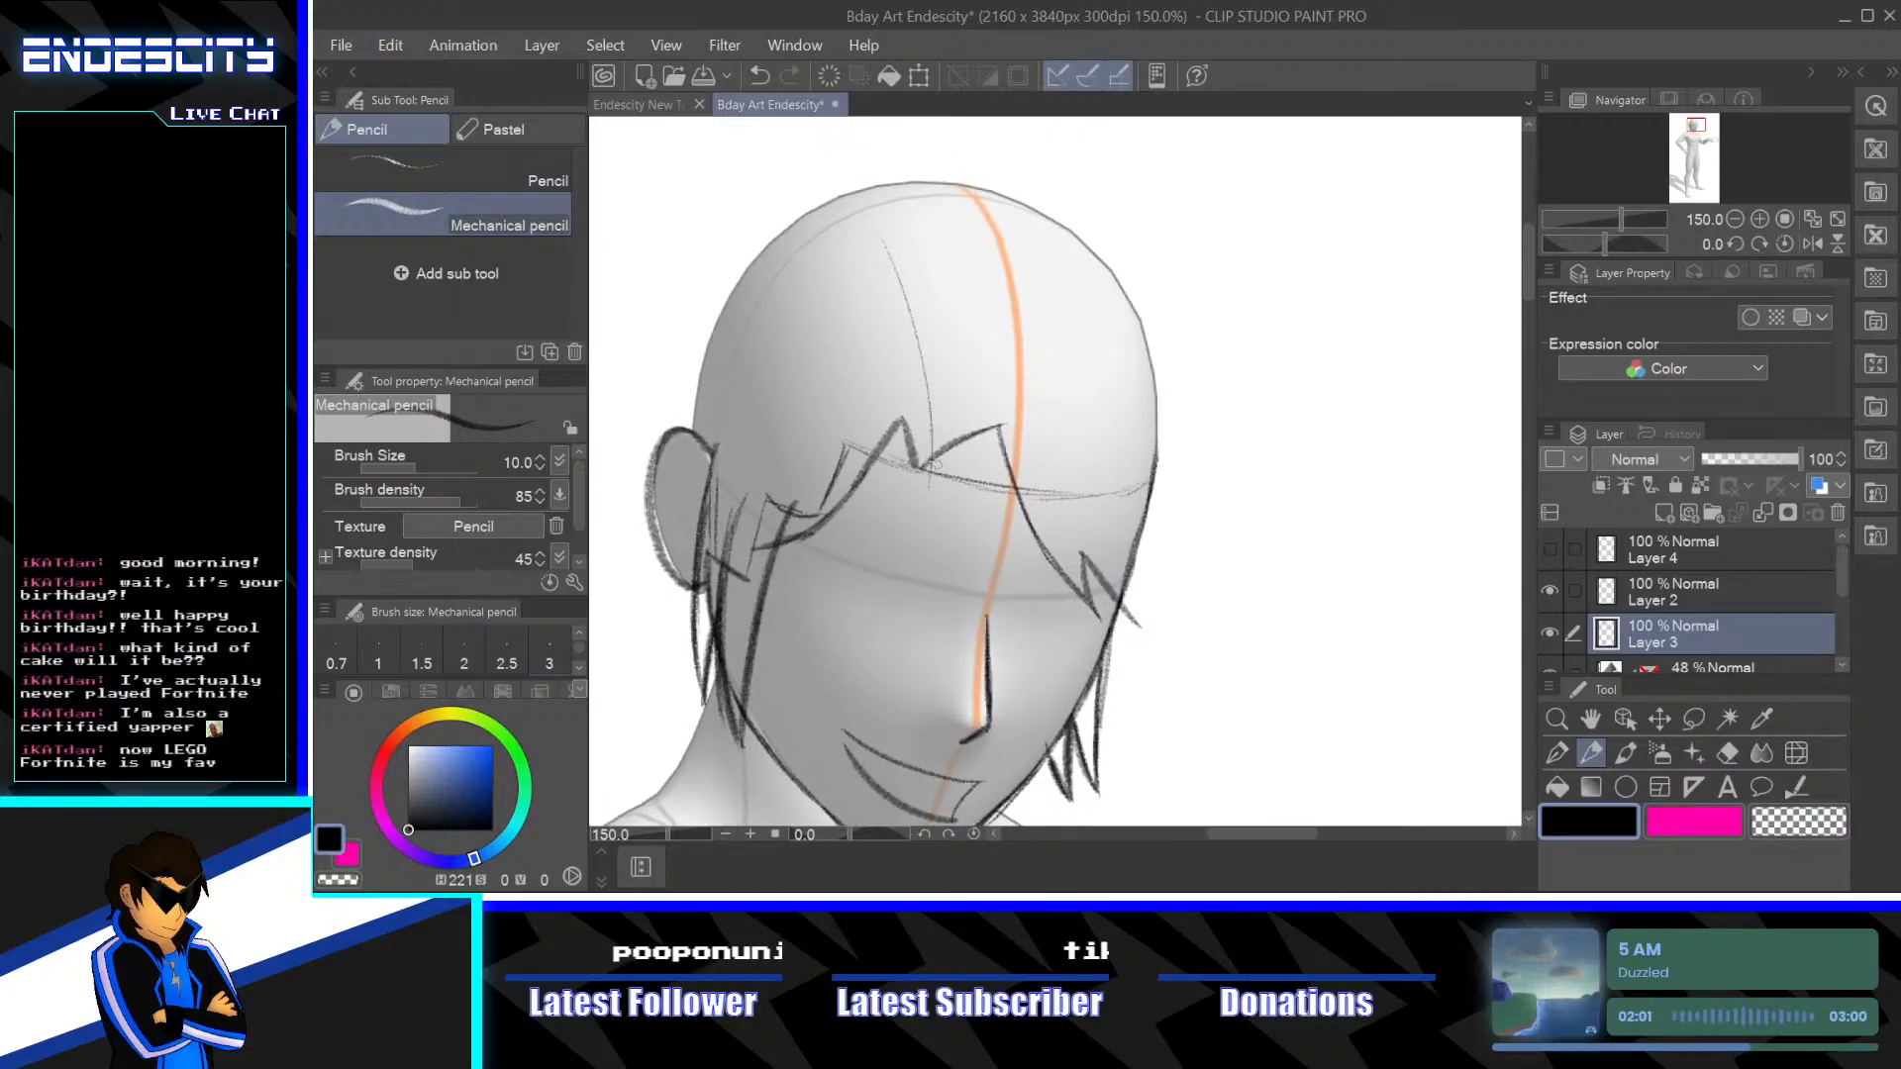
{"action": "key", "text": "ctrl+z"}
{"action": "left_click_drag", "start_coordinate": [922, 416], "coordinate": [881, 238]}
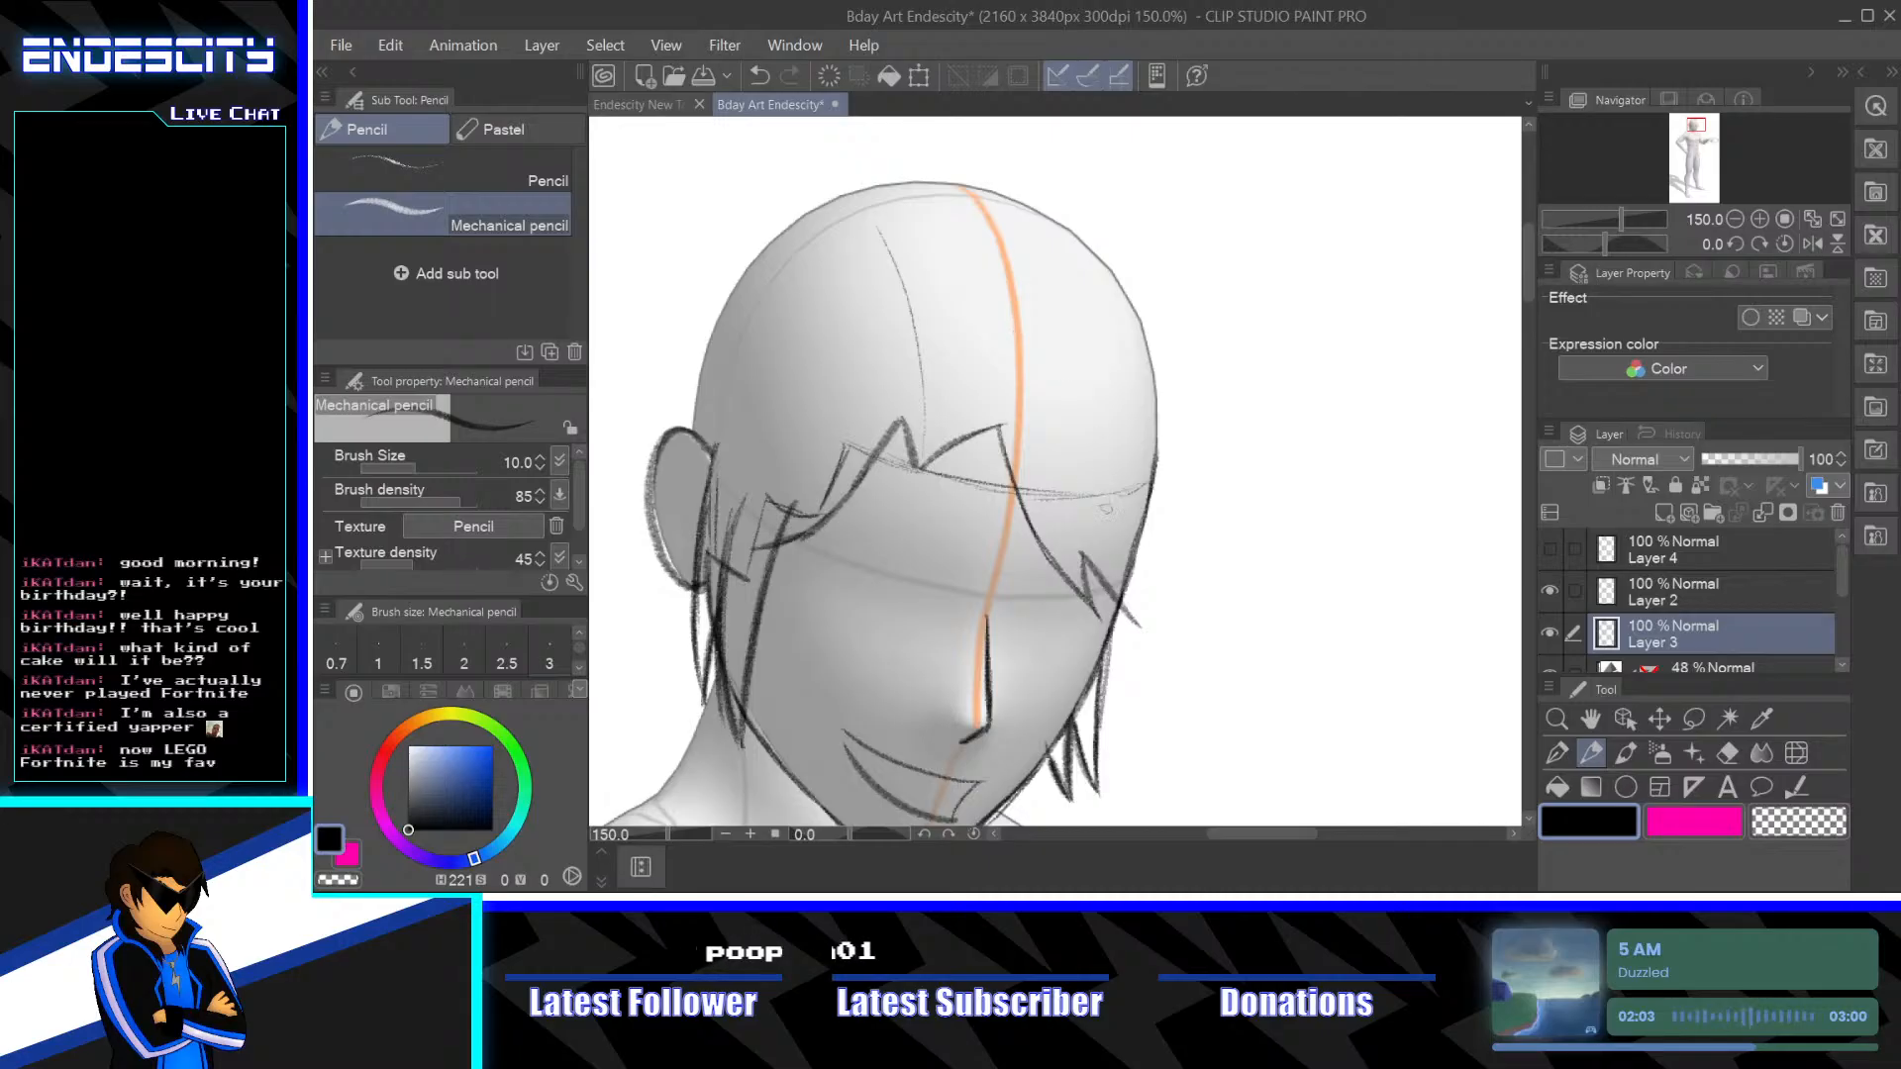
Draw the hair's outer contour as an arc above the crown, curving around the far side of the head to about eye level
{"action": "scroll", "coordinate": [1139, 518], "scroll_direction": "down", "scroll_amount": 2}
{"action": "left_click_drag", "start_coordinate": [1285, 544], "coordinate": [1181, 433]}
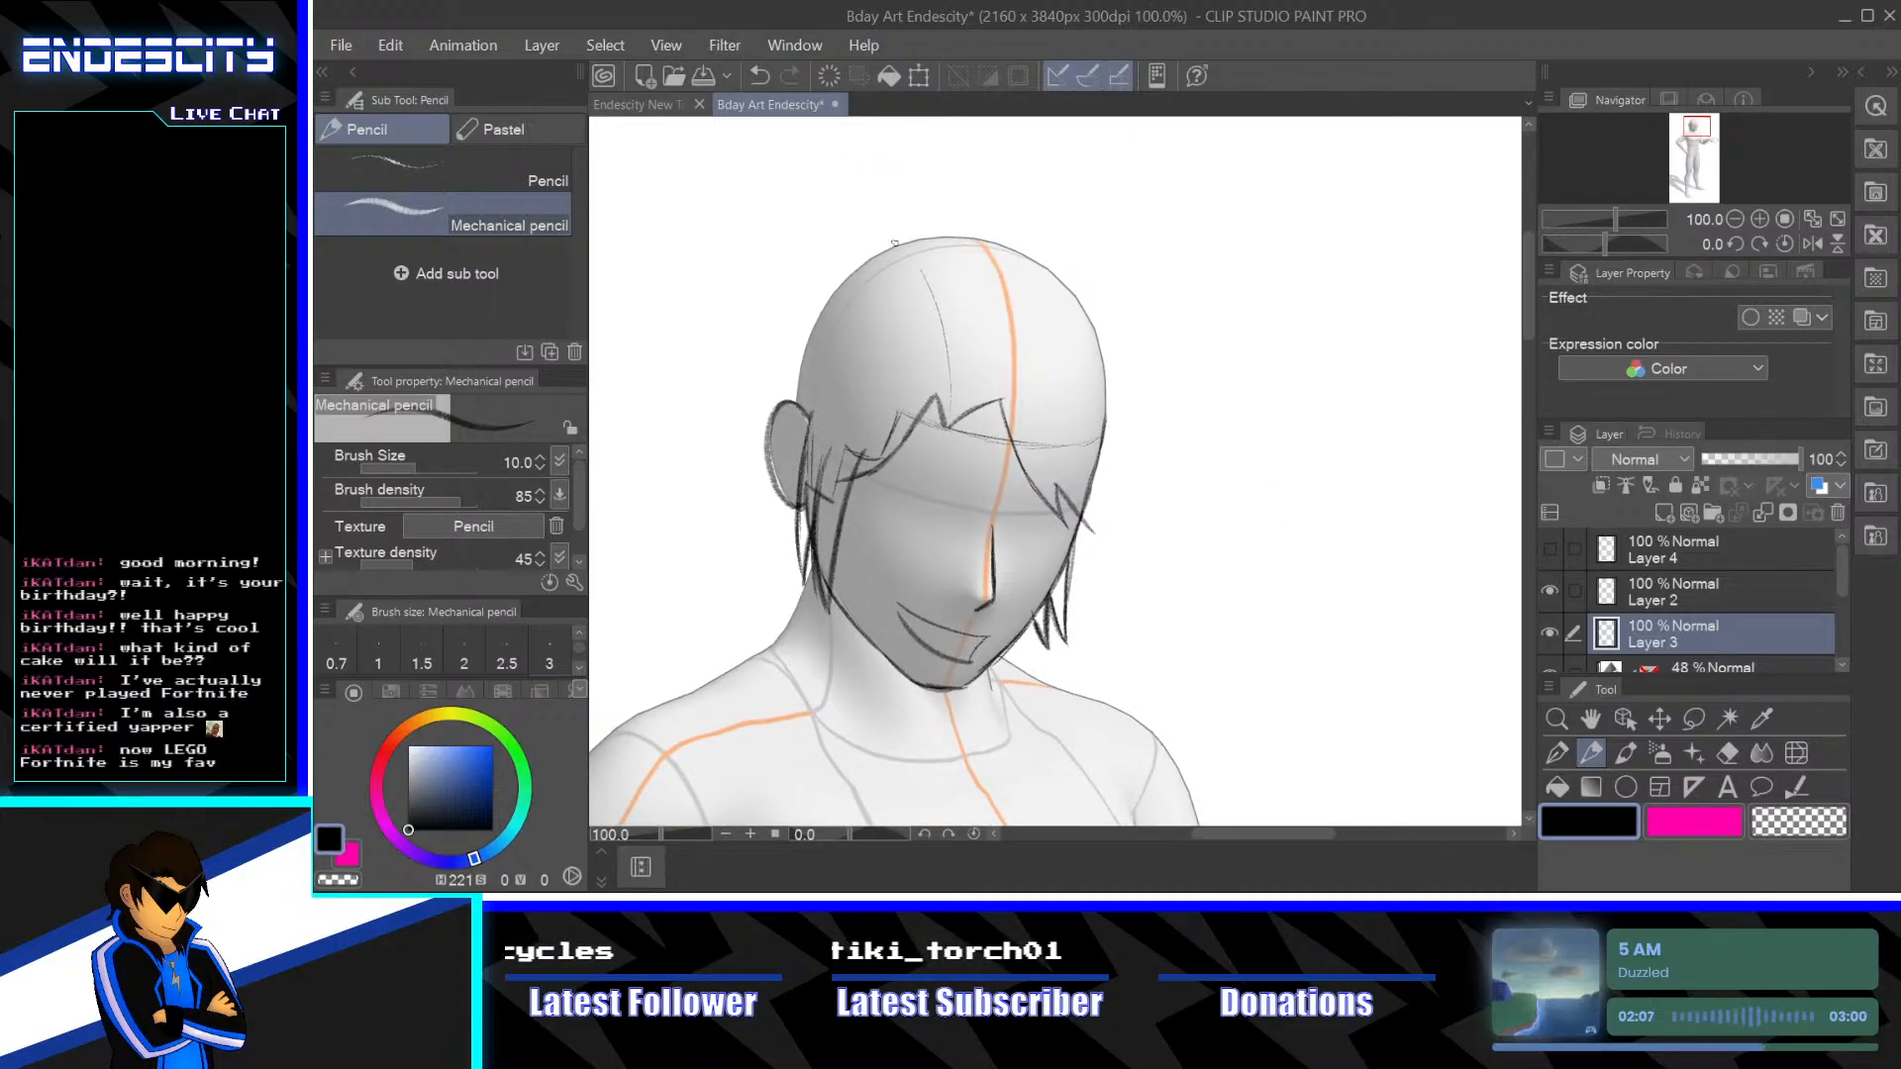
{"action": "left_click_drag", "start_coordinate": [894, 243], "coordinate": [1089, 235]}
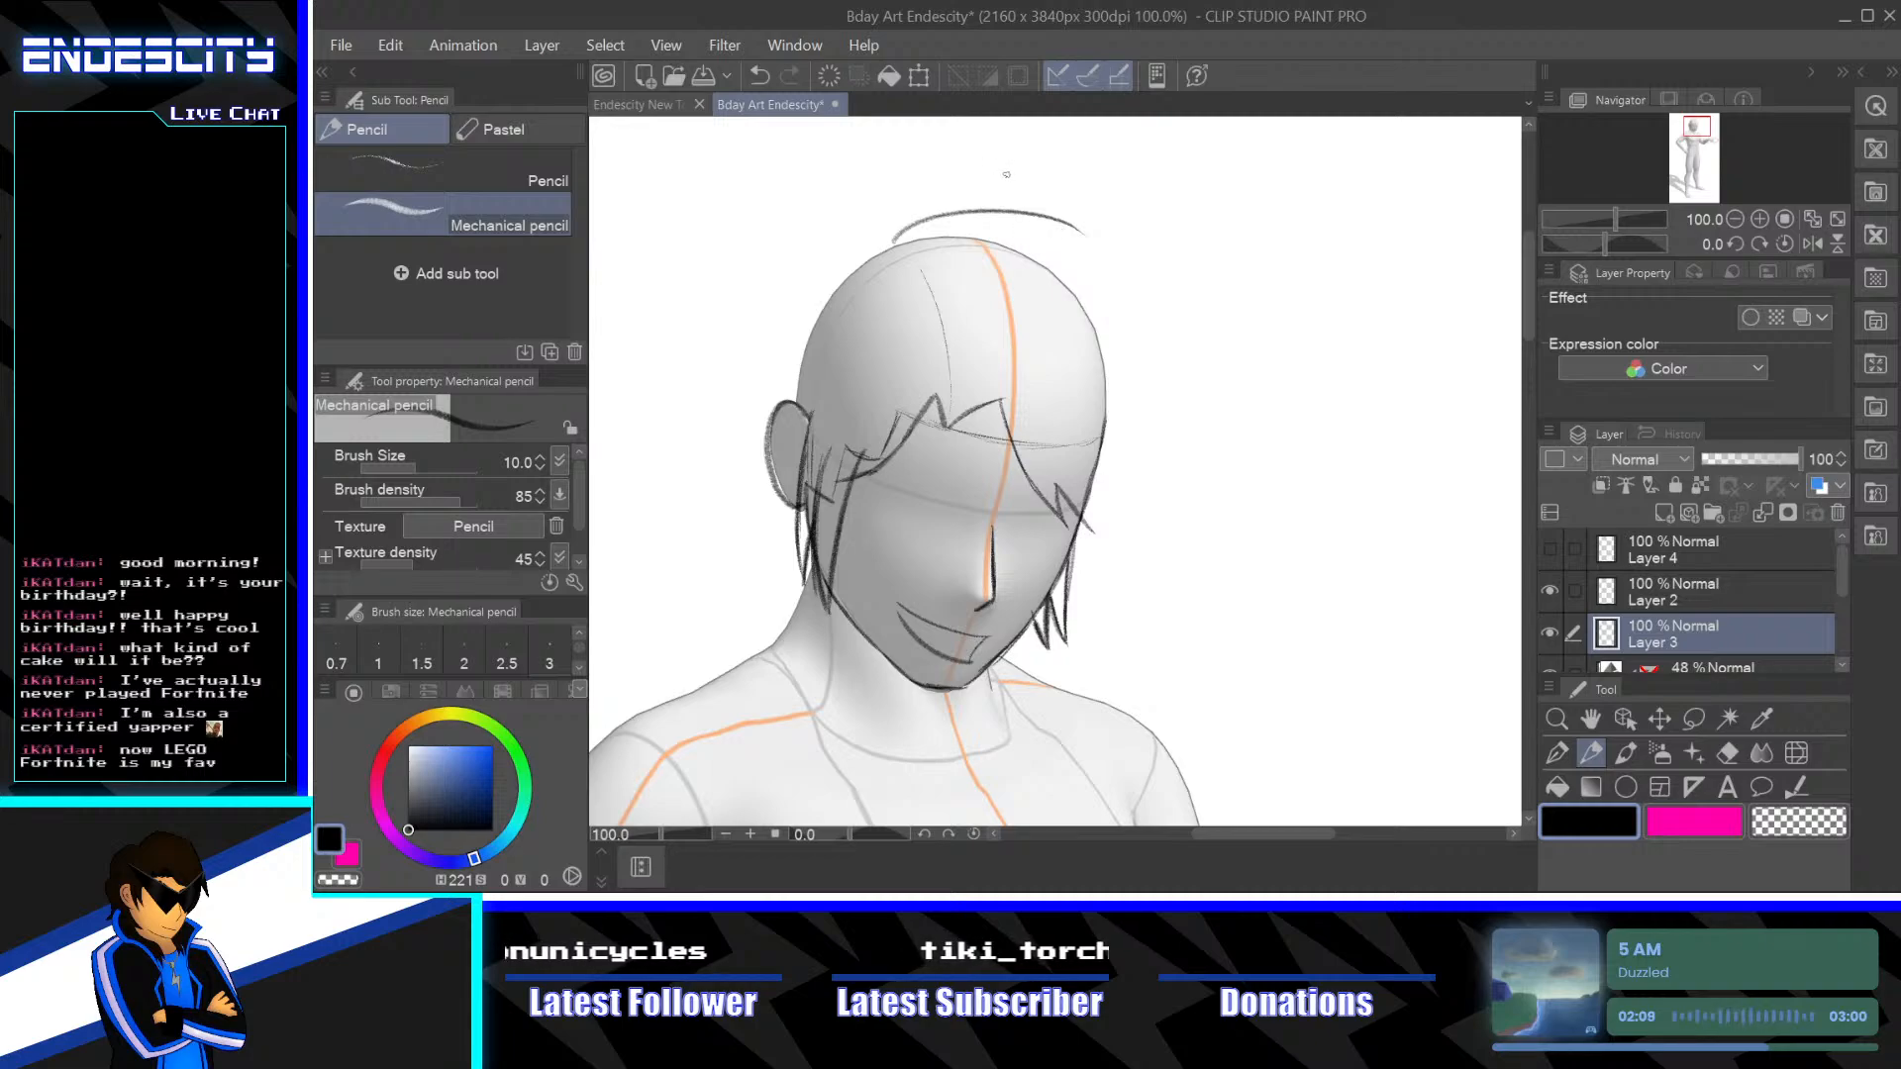
{"action": "key", "text": "ctrl+z"}
{"action": "mouse_move", "coordinate": [894, 240]}
{"action": "left_mouse_down"}
{"action": "mouse_move", "coordinate": [1129, 327]}
{"action": "mouse_move", "coordinate": [1119, 505]}
{"action": "left_mouse_up"}
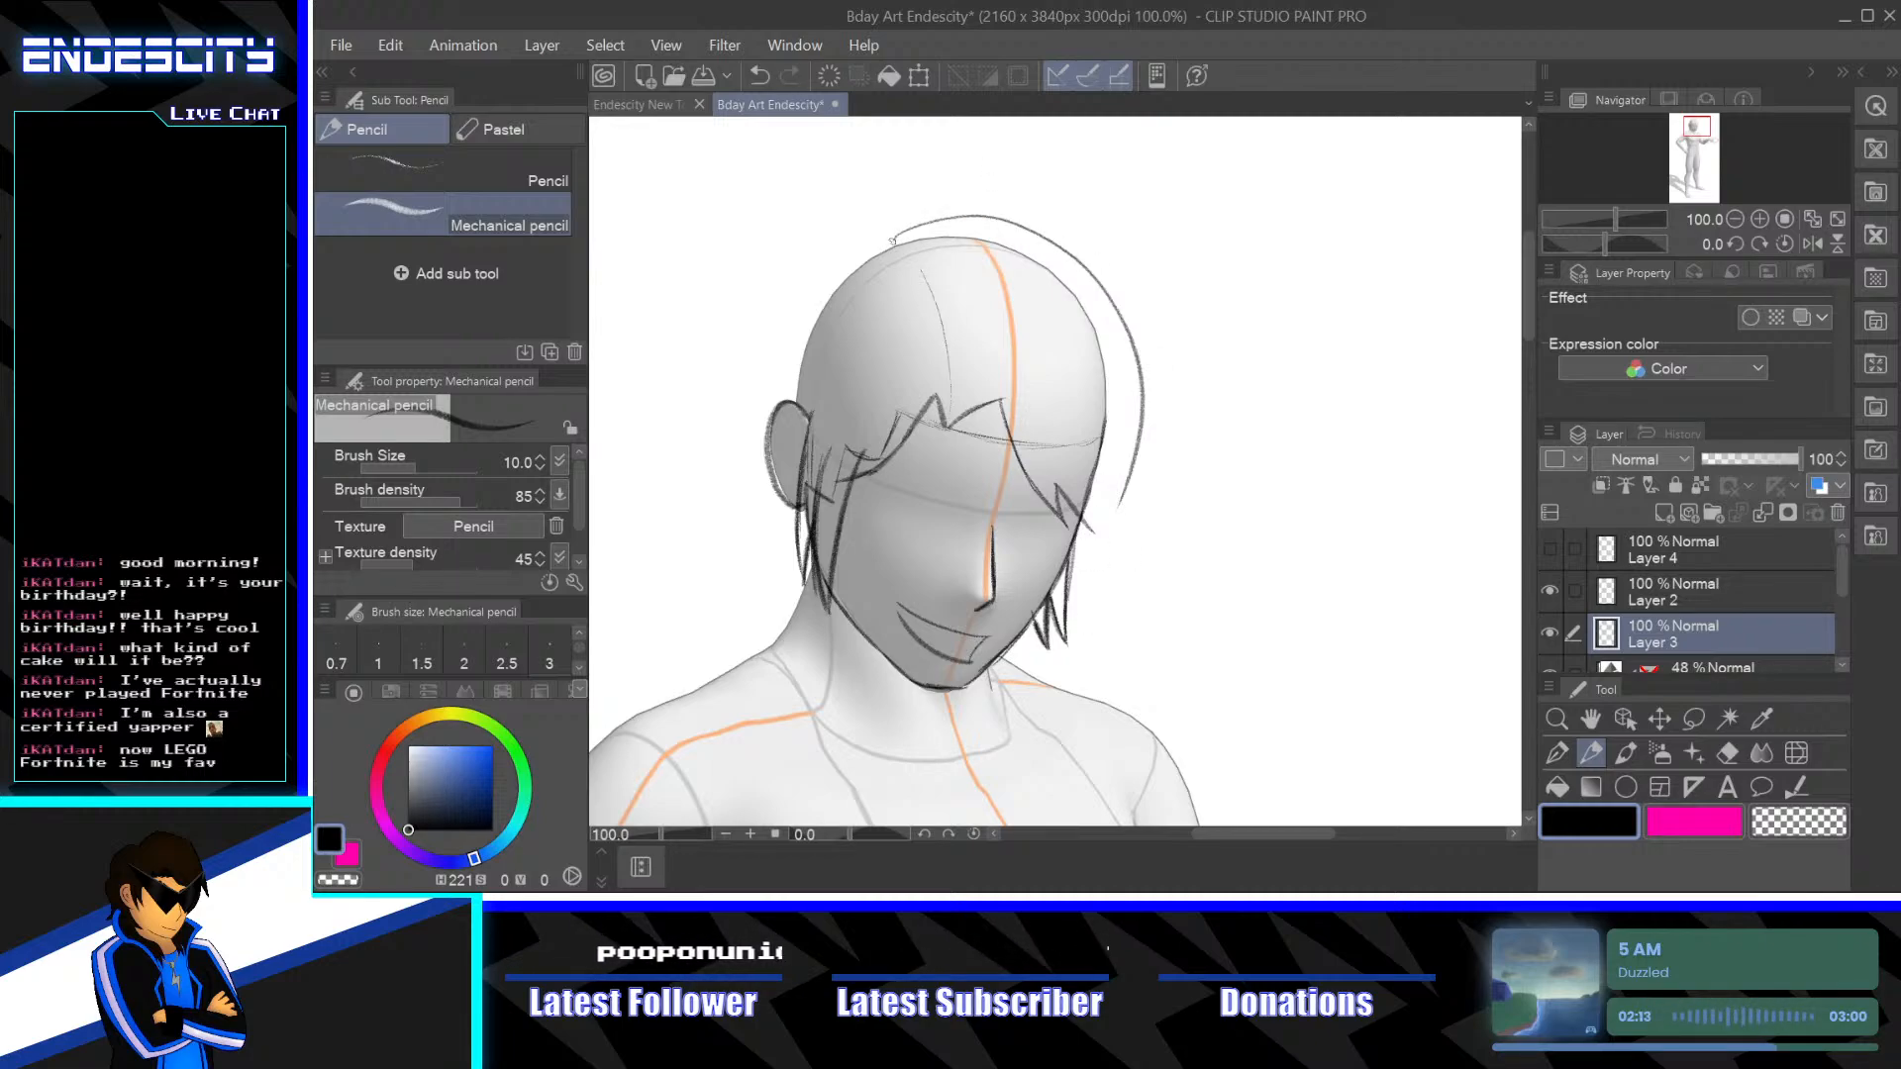
Try several outer hair contours from the crown down behind the near ear, and undo them
{"action": "left_click_drag", "start_coordinate": [878, 242], "coordinate": [756, 421]}
{"action": "key", "text": "ctrl+z"}
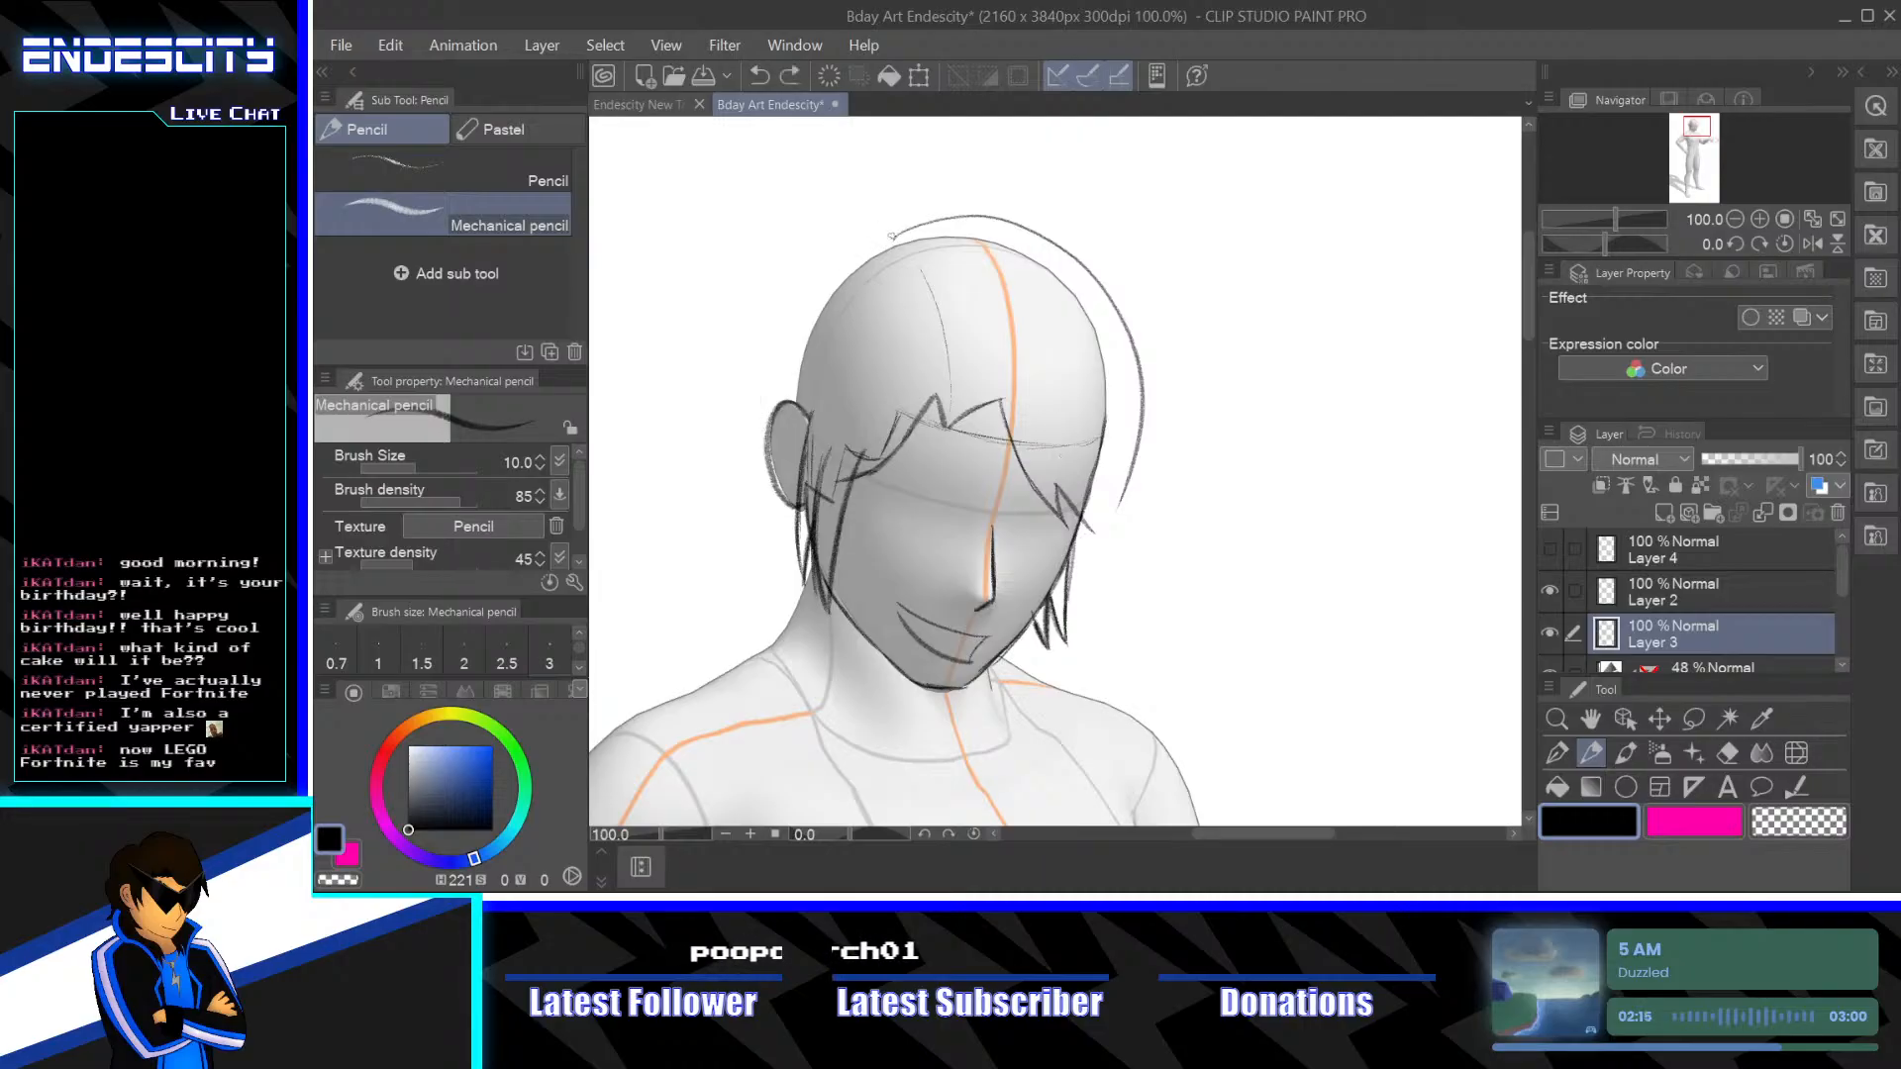
{"action": "mouse_move", "coordinate": [890, 240]}
{"action": "left_mouse_down"}
{"action": "mouse_move", "coordinate": [773, 302]}
{"action": "mouse_move", "coordinate": [696, 472]}
{"action": "left_mouse_up"}
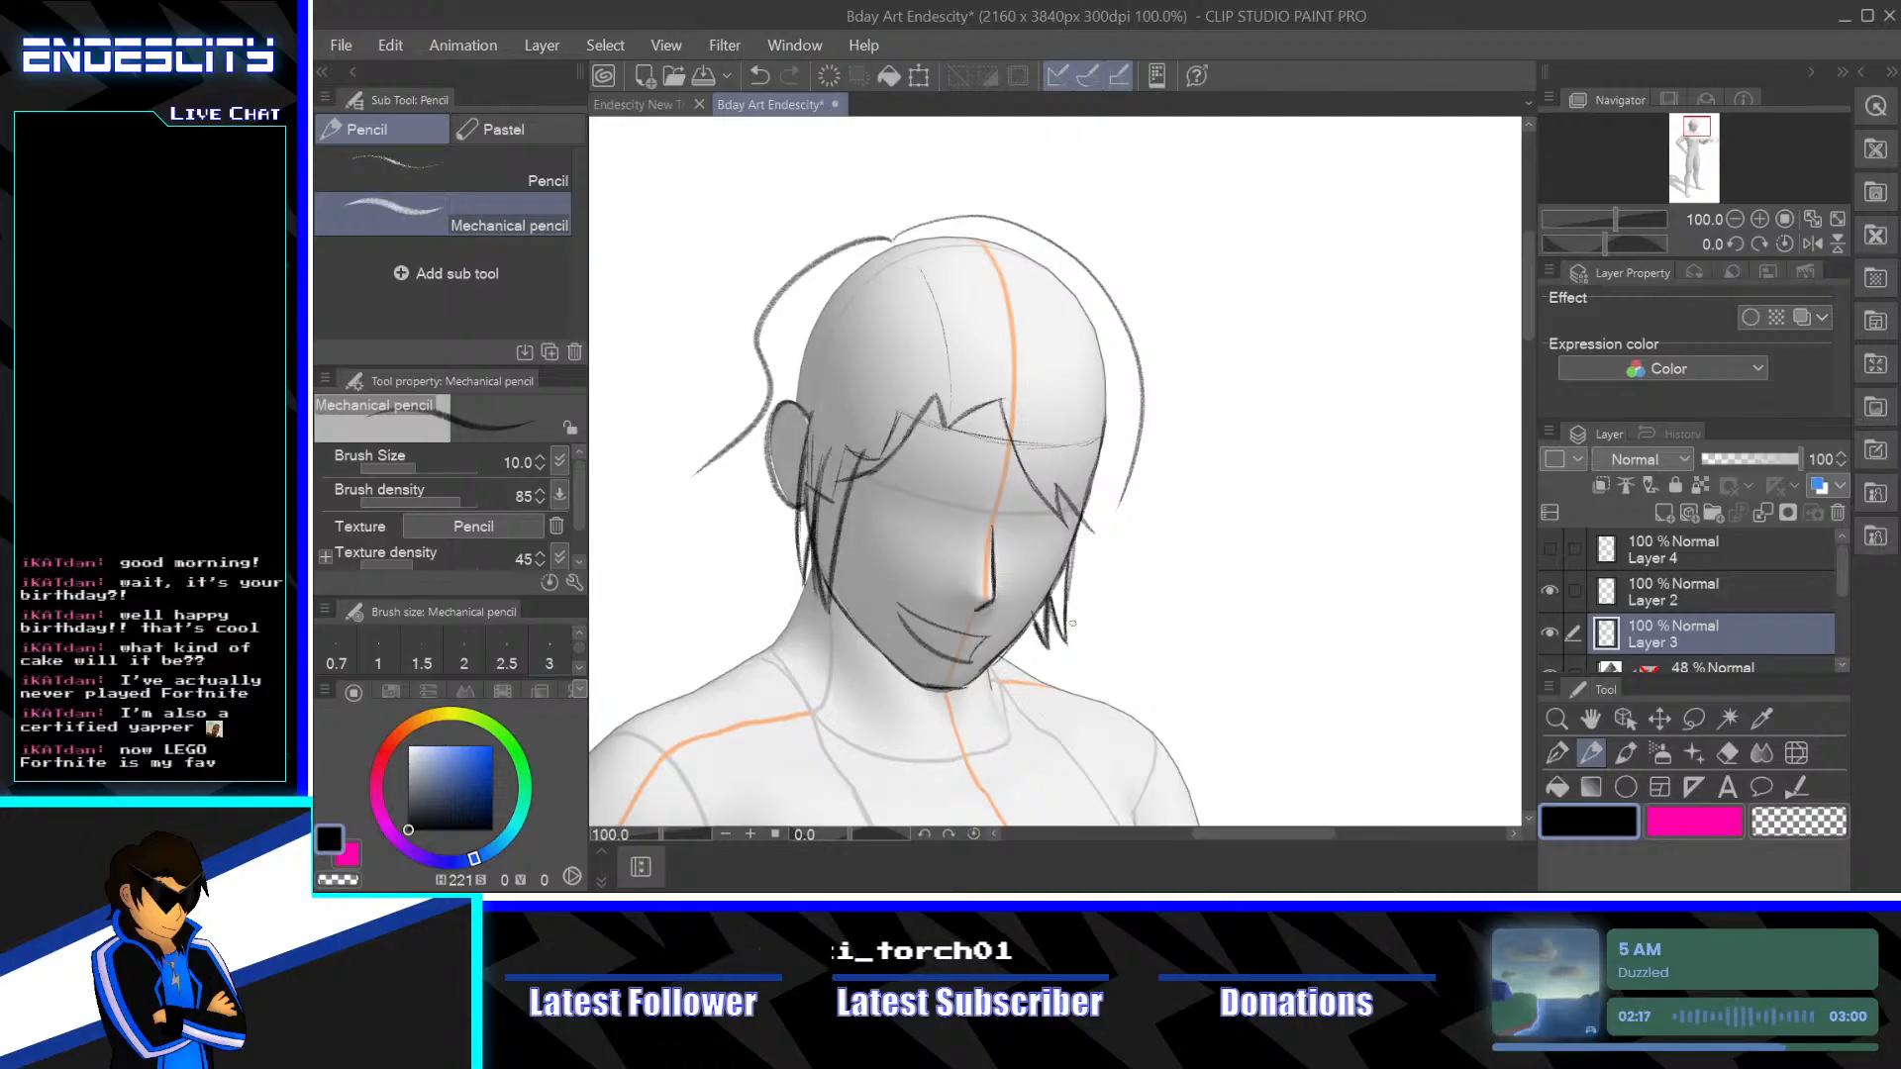
{"action": "key", "text": "ctrl+z"}
{"action": "mouse_move", "coordinate": [890, 238]}
{"action": "left_mouse_down"}
{"action": "mouse_move", "coordinate": [738, 378]}
{"action": "mouse_move", "coordinate": [696, 473]}
{"action": "left_mouse_up"}
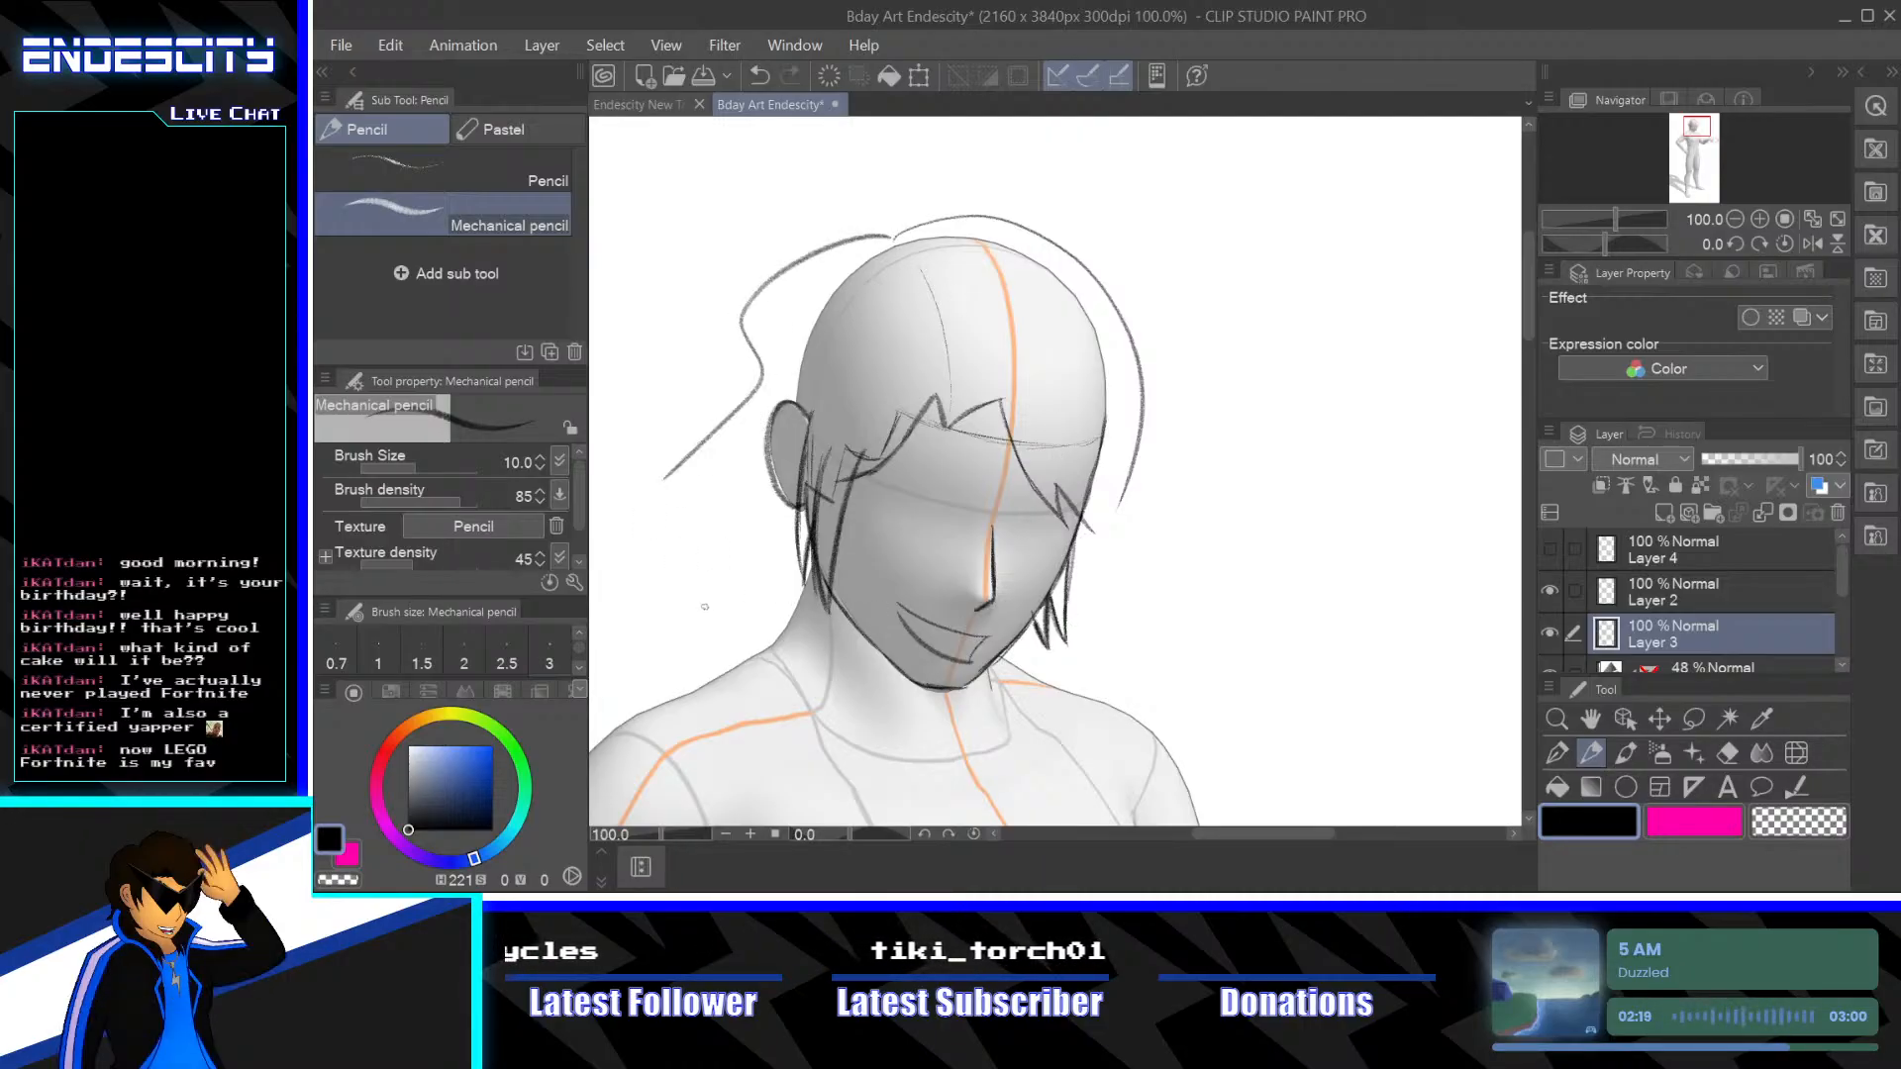
{"action": "key", "text": "ctrl+z"}
{"action": "mouse_move", "coordinate": [890, 239]}
{"action": "left_mouse_down"}
{"action": "mouse_move", "coordinate": [837, 255]}
{"action": "mouse_move", "coordinate": [705, 480]}
{"action": "mouse_move", "coordinate": [719, 569]}
{"action": "left_mouse_up"}
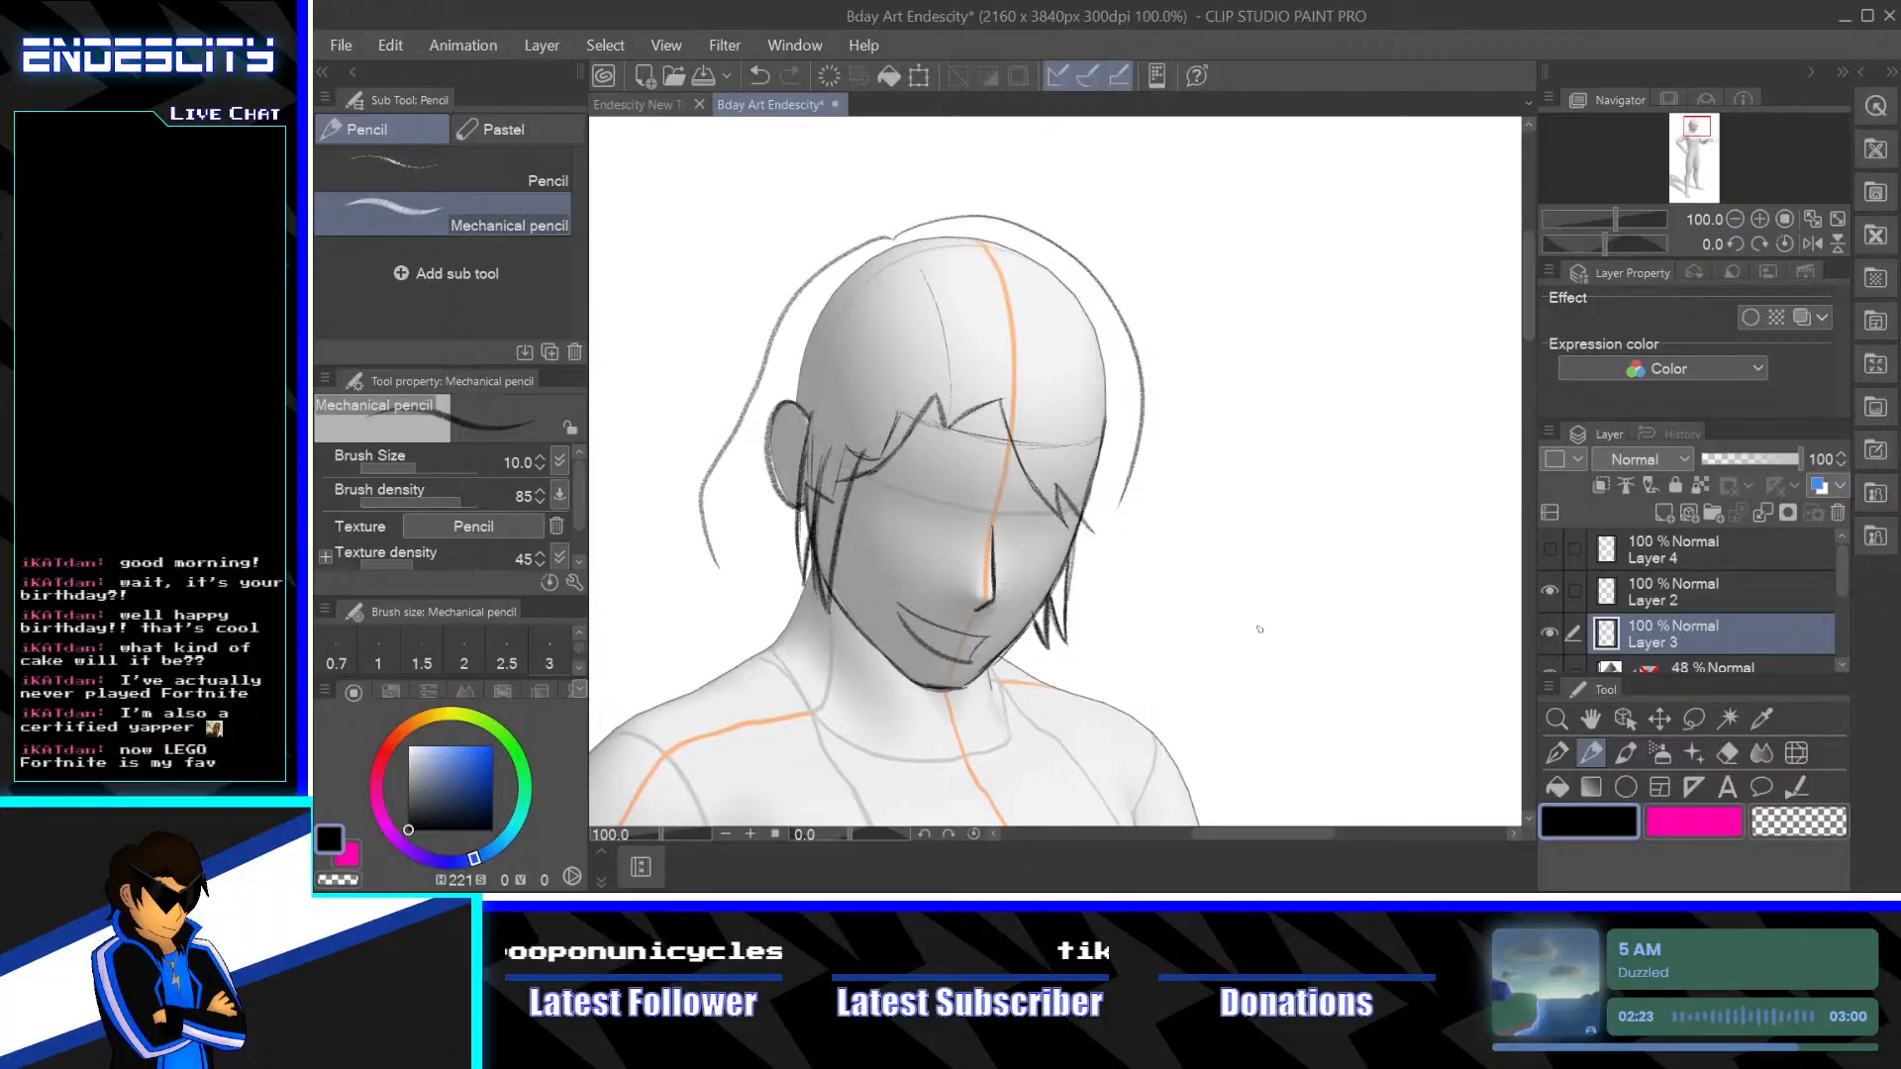
{"action": "mouse_move", "coordinate": [1260, 628]}
{"action": "left_mouse_down"}
{"action": "mouse_move", "coordinate": [1257, 438]}
{"action": "mouse_move", "coordinate": [1350, 503]}
{"action": "left_mouse_up"}
{"action": "key", "text": "ctrl+z"}
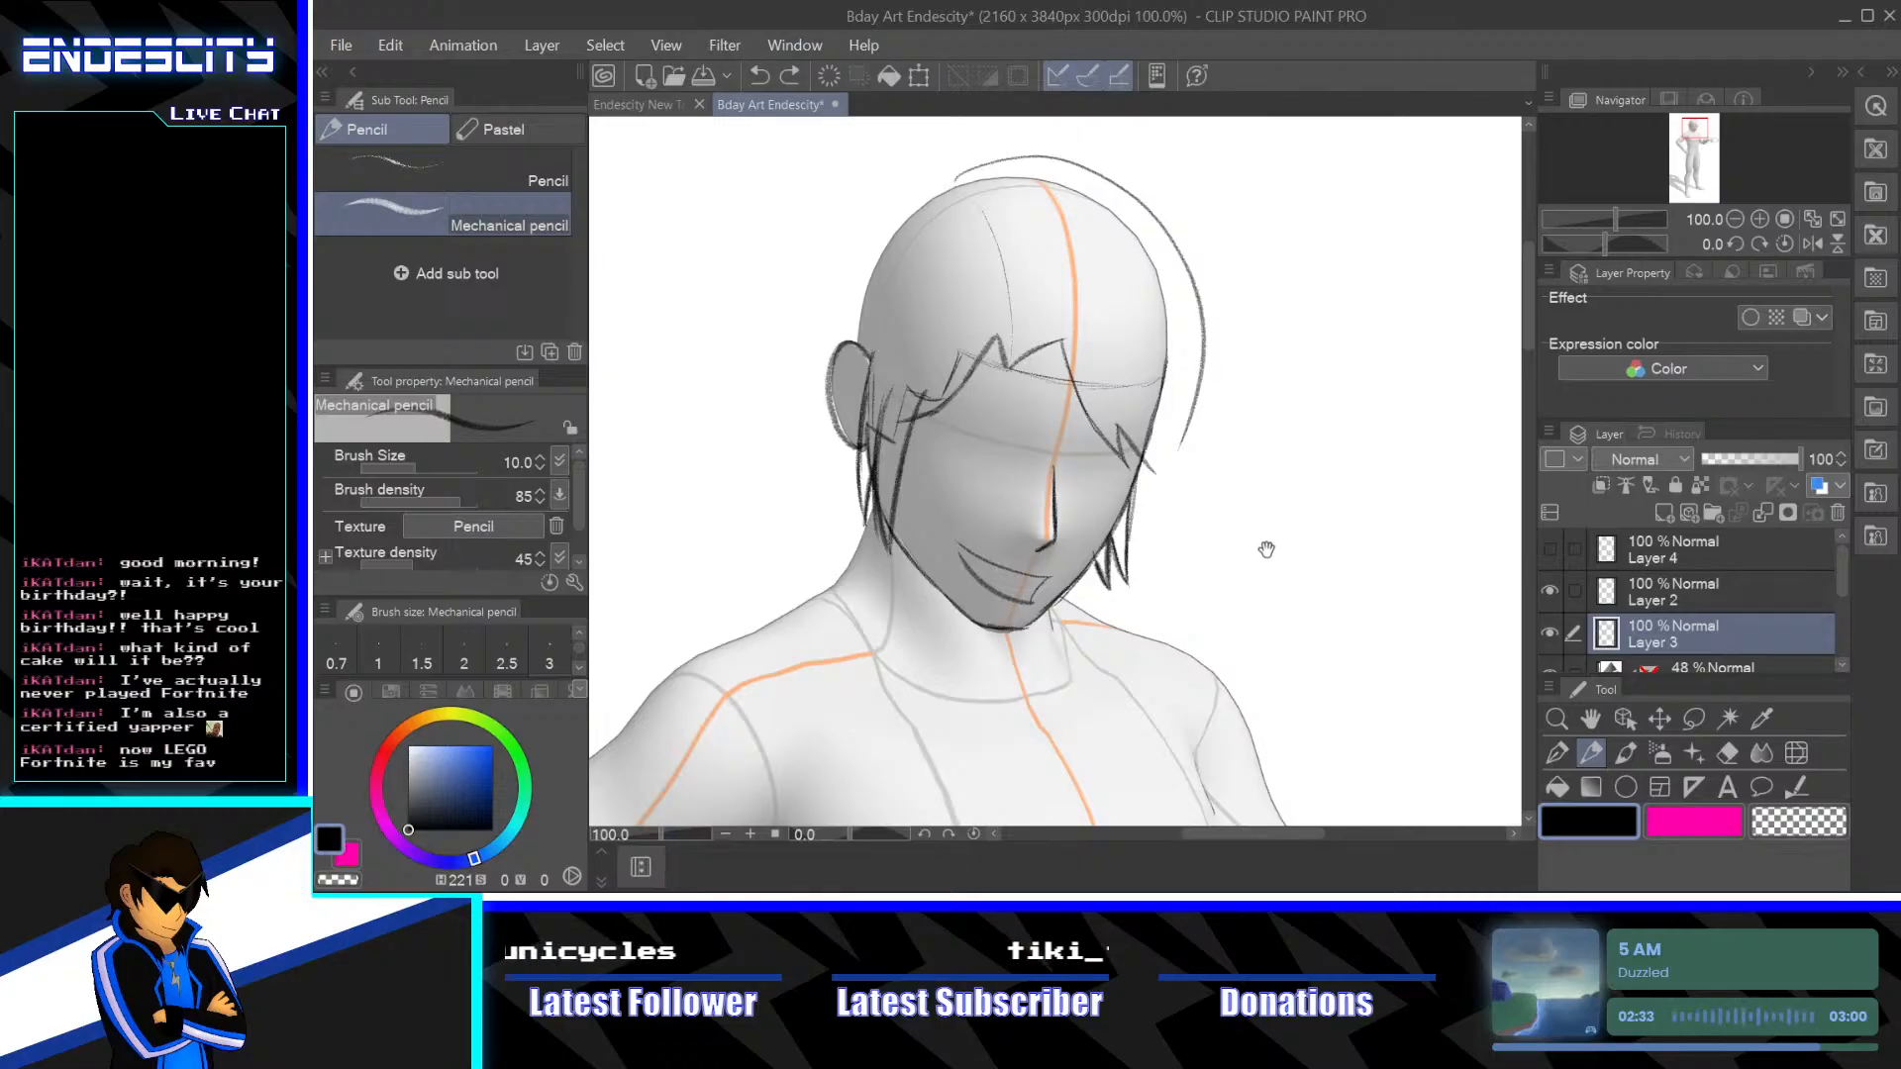
Show Layer 4 briefly to check the hair against the glasses, and hide it again
{"action": "mouse_move", "coordinate": [1264, 539]}
{"action": "left_mouse_down"}
{"action": "mouse_move", "coordinate": [1171, 534]}
{"action": "mouse_move", "coordinate": [1202, 484]}
{"action": "mouse_move", "coordinate": [1231, 509]}
{"action": "left_mouse_up"}
{"action": "left_click", "coordinate": [1550, 551]}
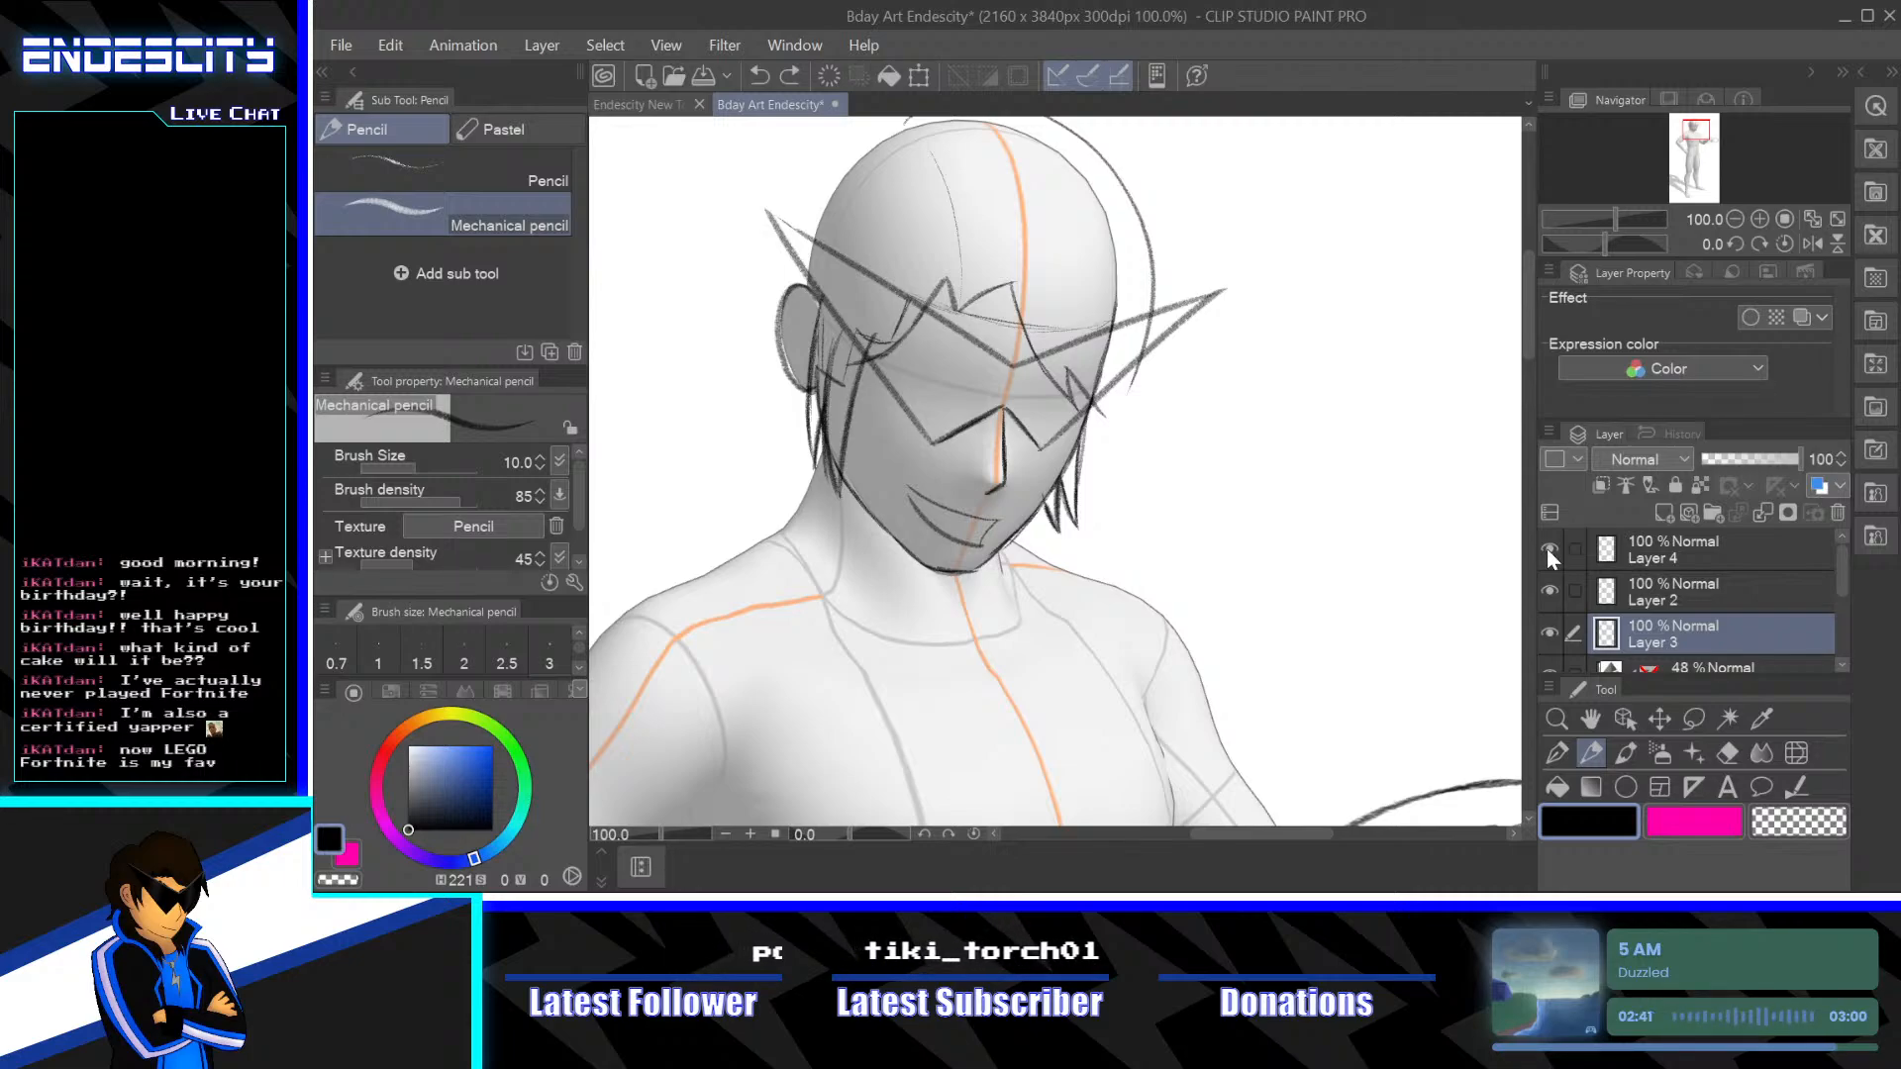
{"action": "left_click", "coordinate": [1549, 549]}
Extend the far-side fringe lock with a curved stroke running outward past the edge of the face
{"action": "key", "text": "ctrl+plus"}
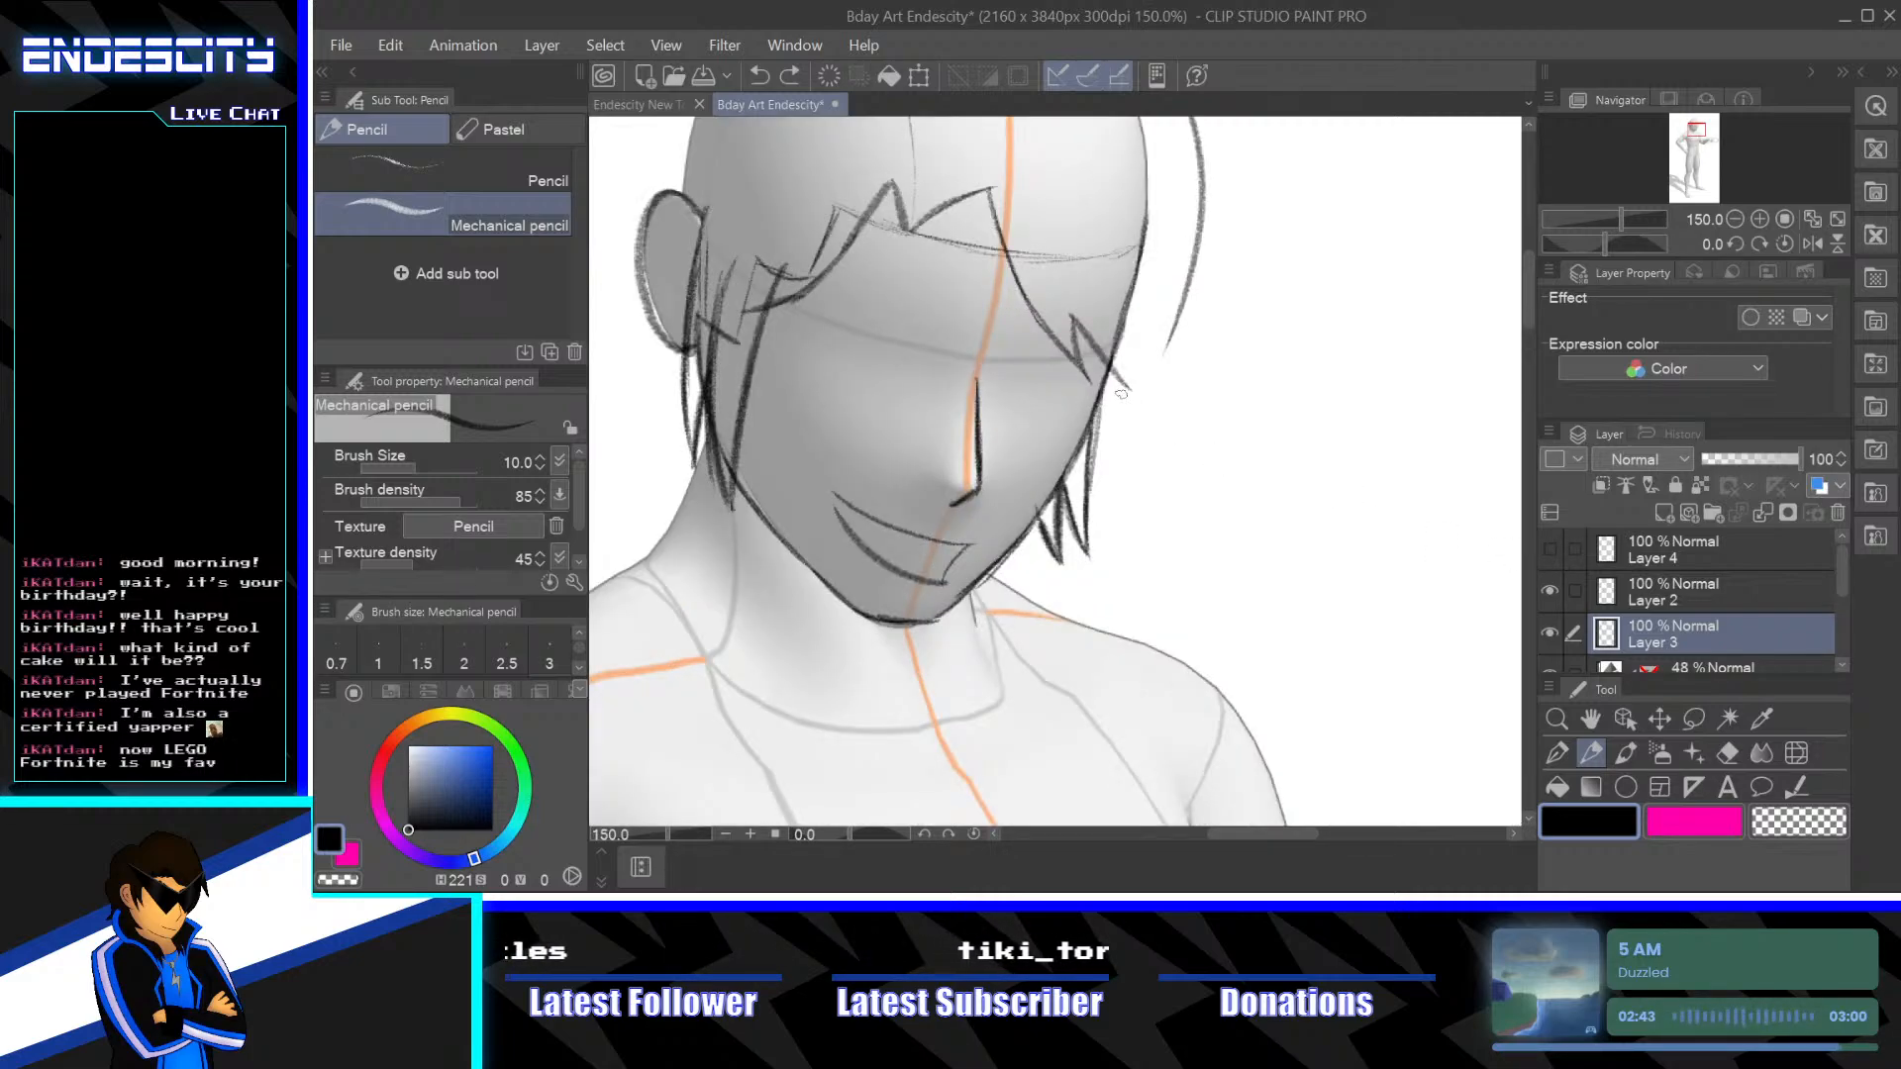
{"action": "left_click_drag", "start_coordinate": [1111, 366], "coordinate": [1185, 411]}
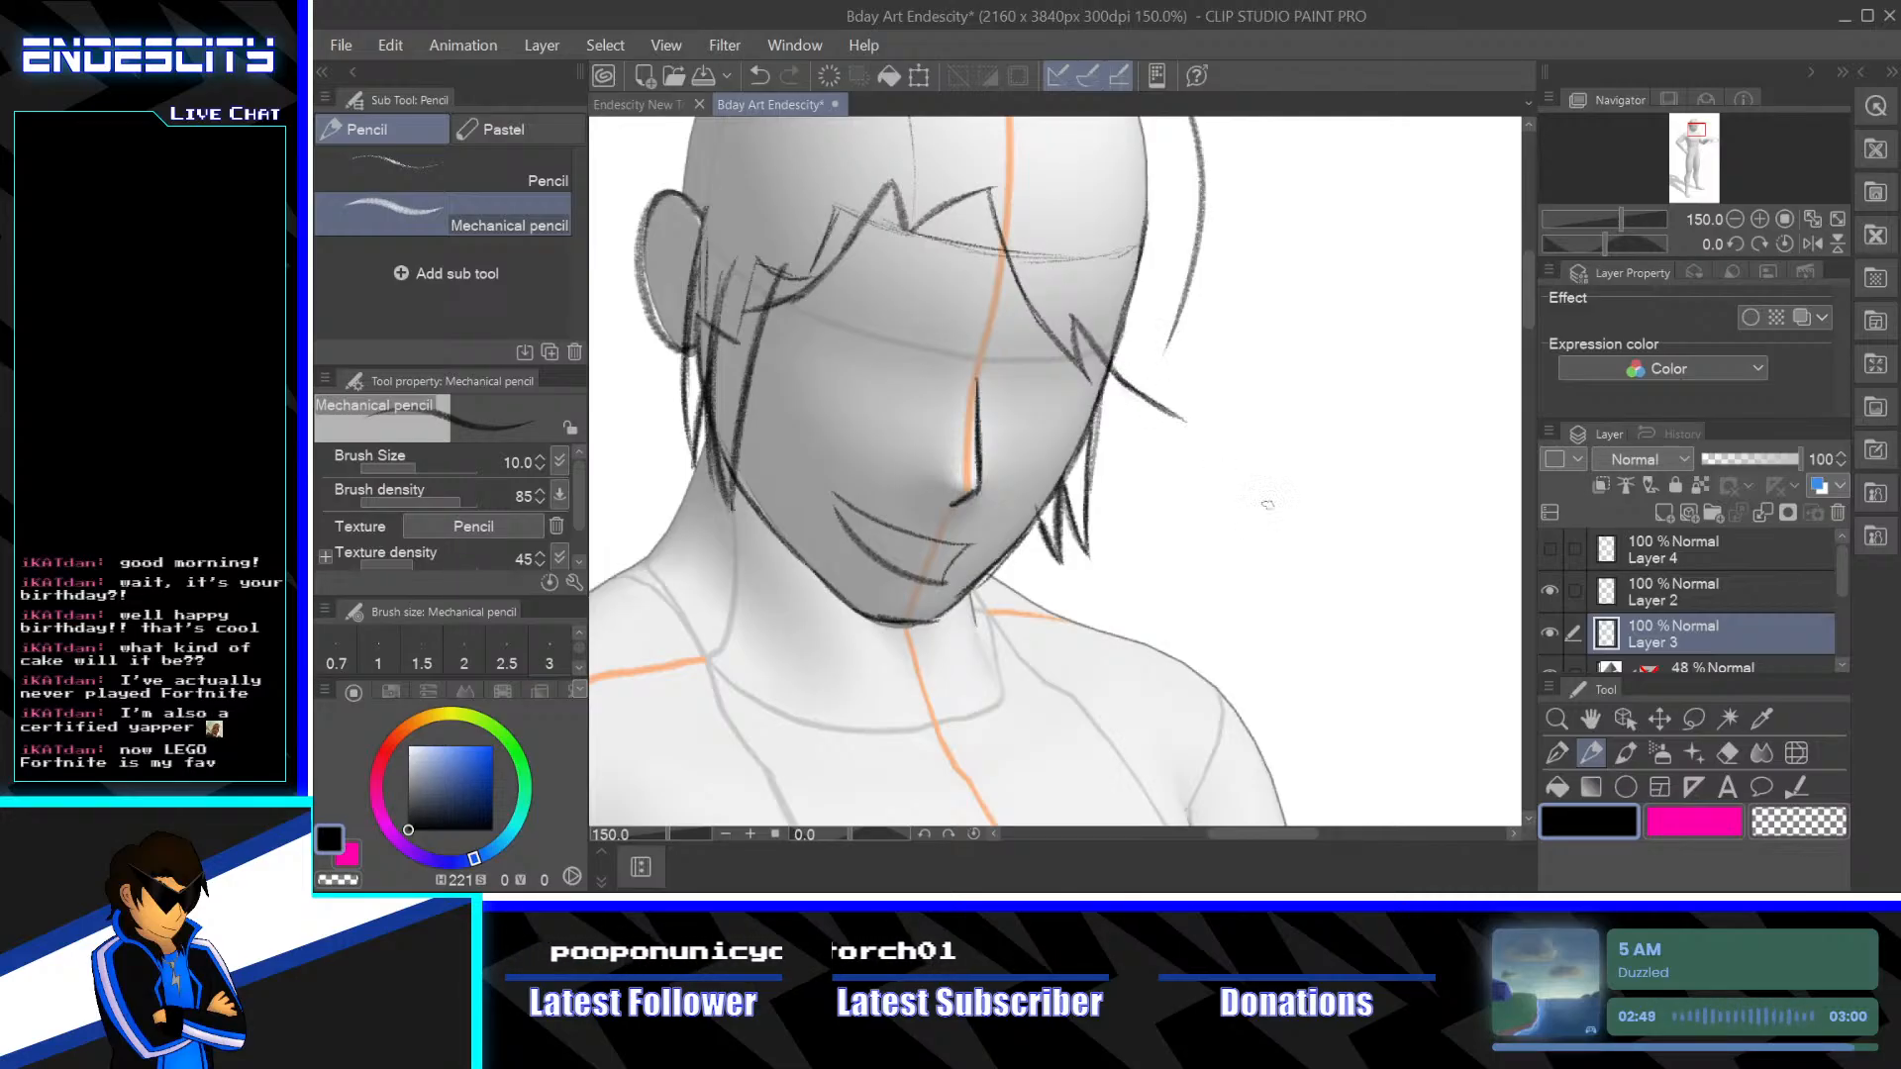
{"action": "left_click_drag", "start_coordinate": [1264, 514], "coordinate": [1146, 660]}
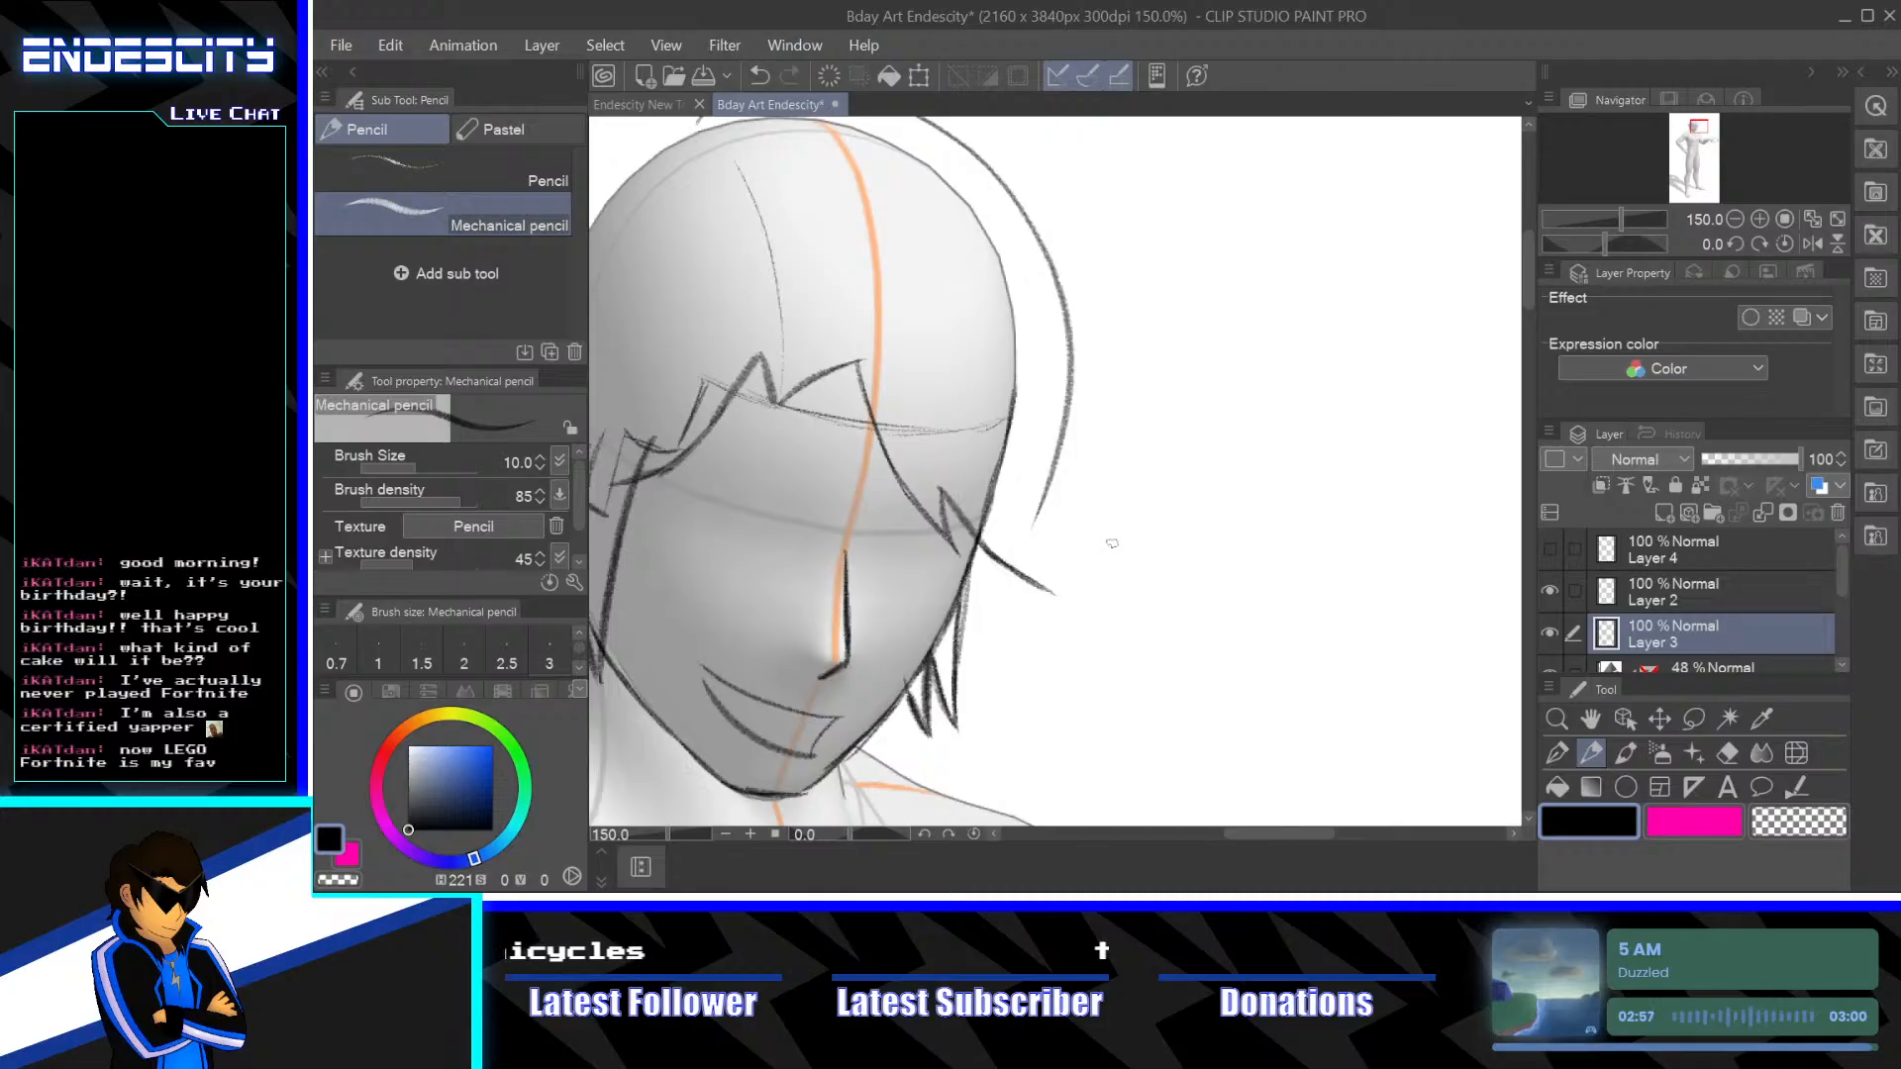
Erase the jagged far-side fringe lock and its outward extension up to the second peak with the Hard eraser
{"action": "left_click", "coordinate": [1727, 753]}
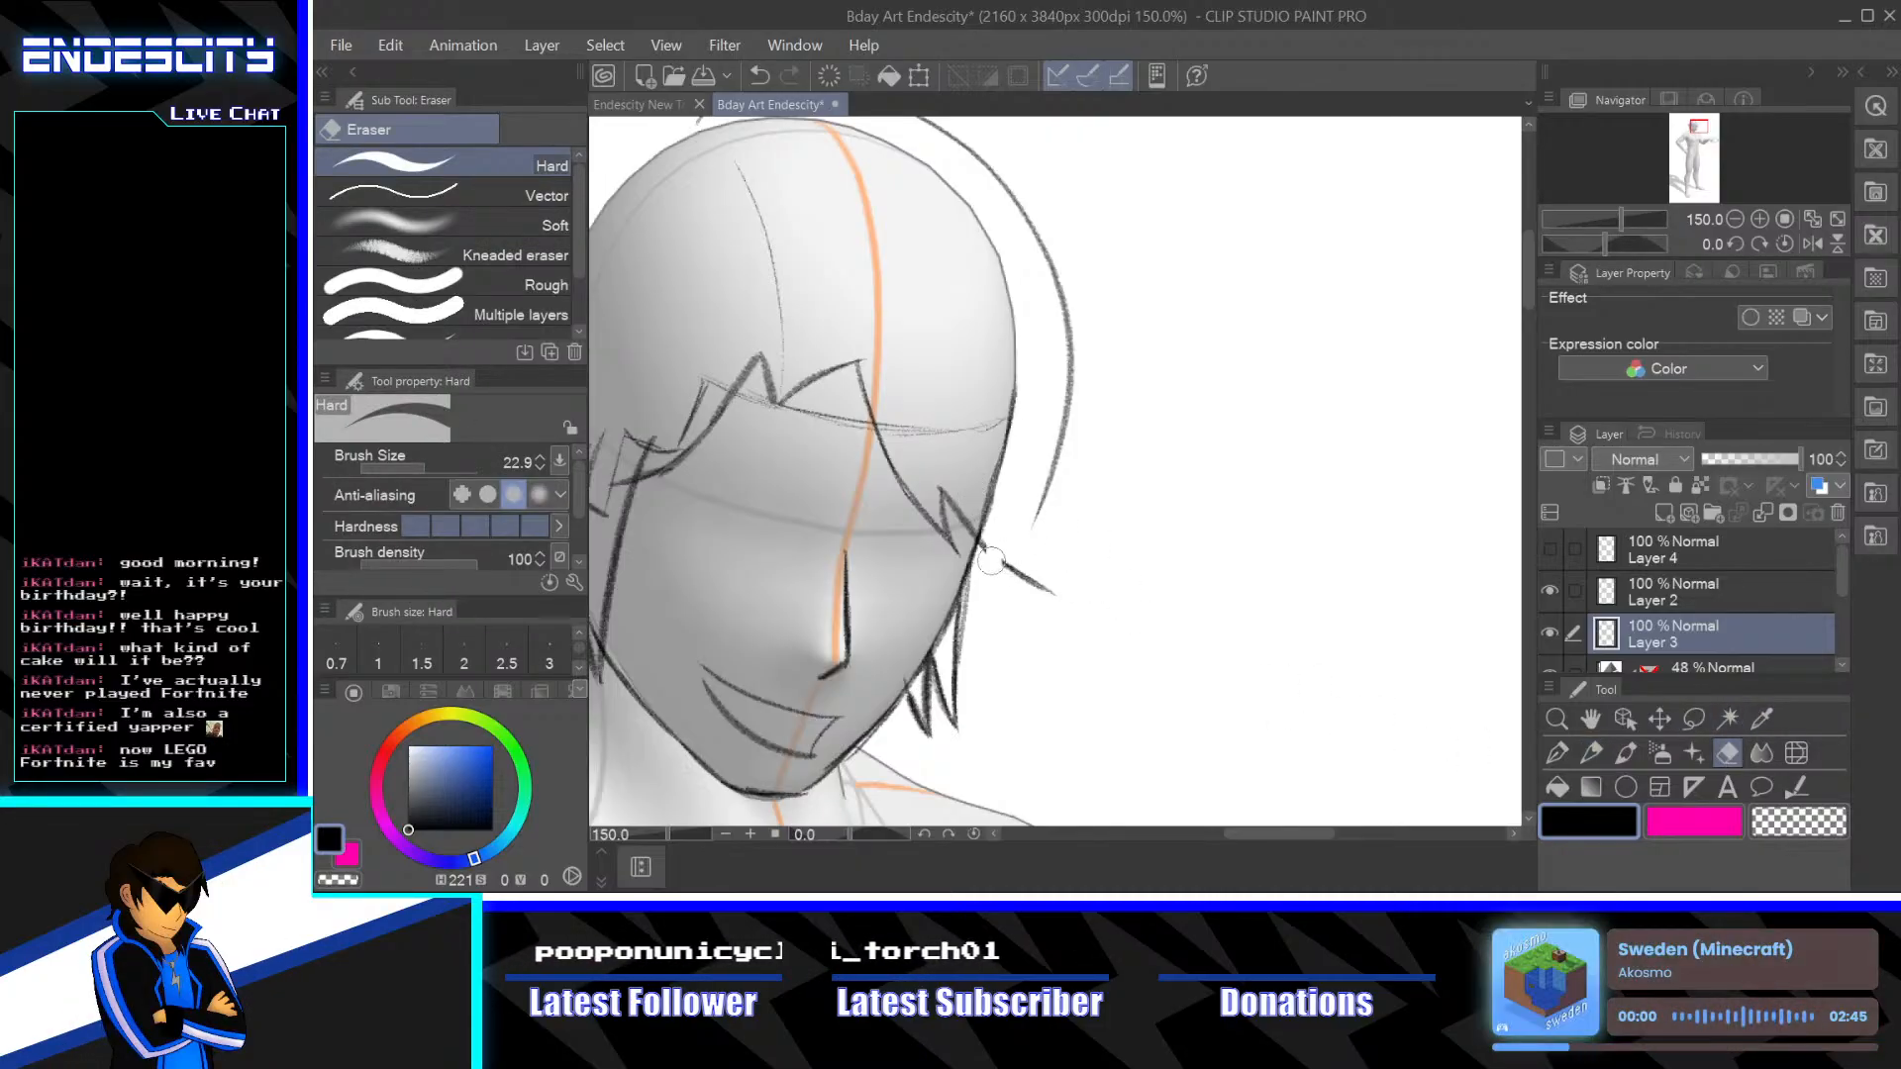
{"action": "mouse_move", "coordinate": [990, 561]}
{"action": "left_mouse_down"}
{"action": "mouse_move", "coordinate": [988, 535]}
{"action": "mouse_move", "coordinate": [1025, 577]}
{"action": "left_mouse_up"}
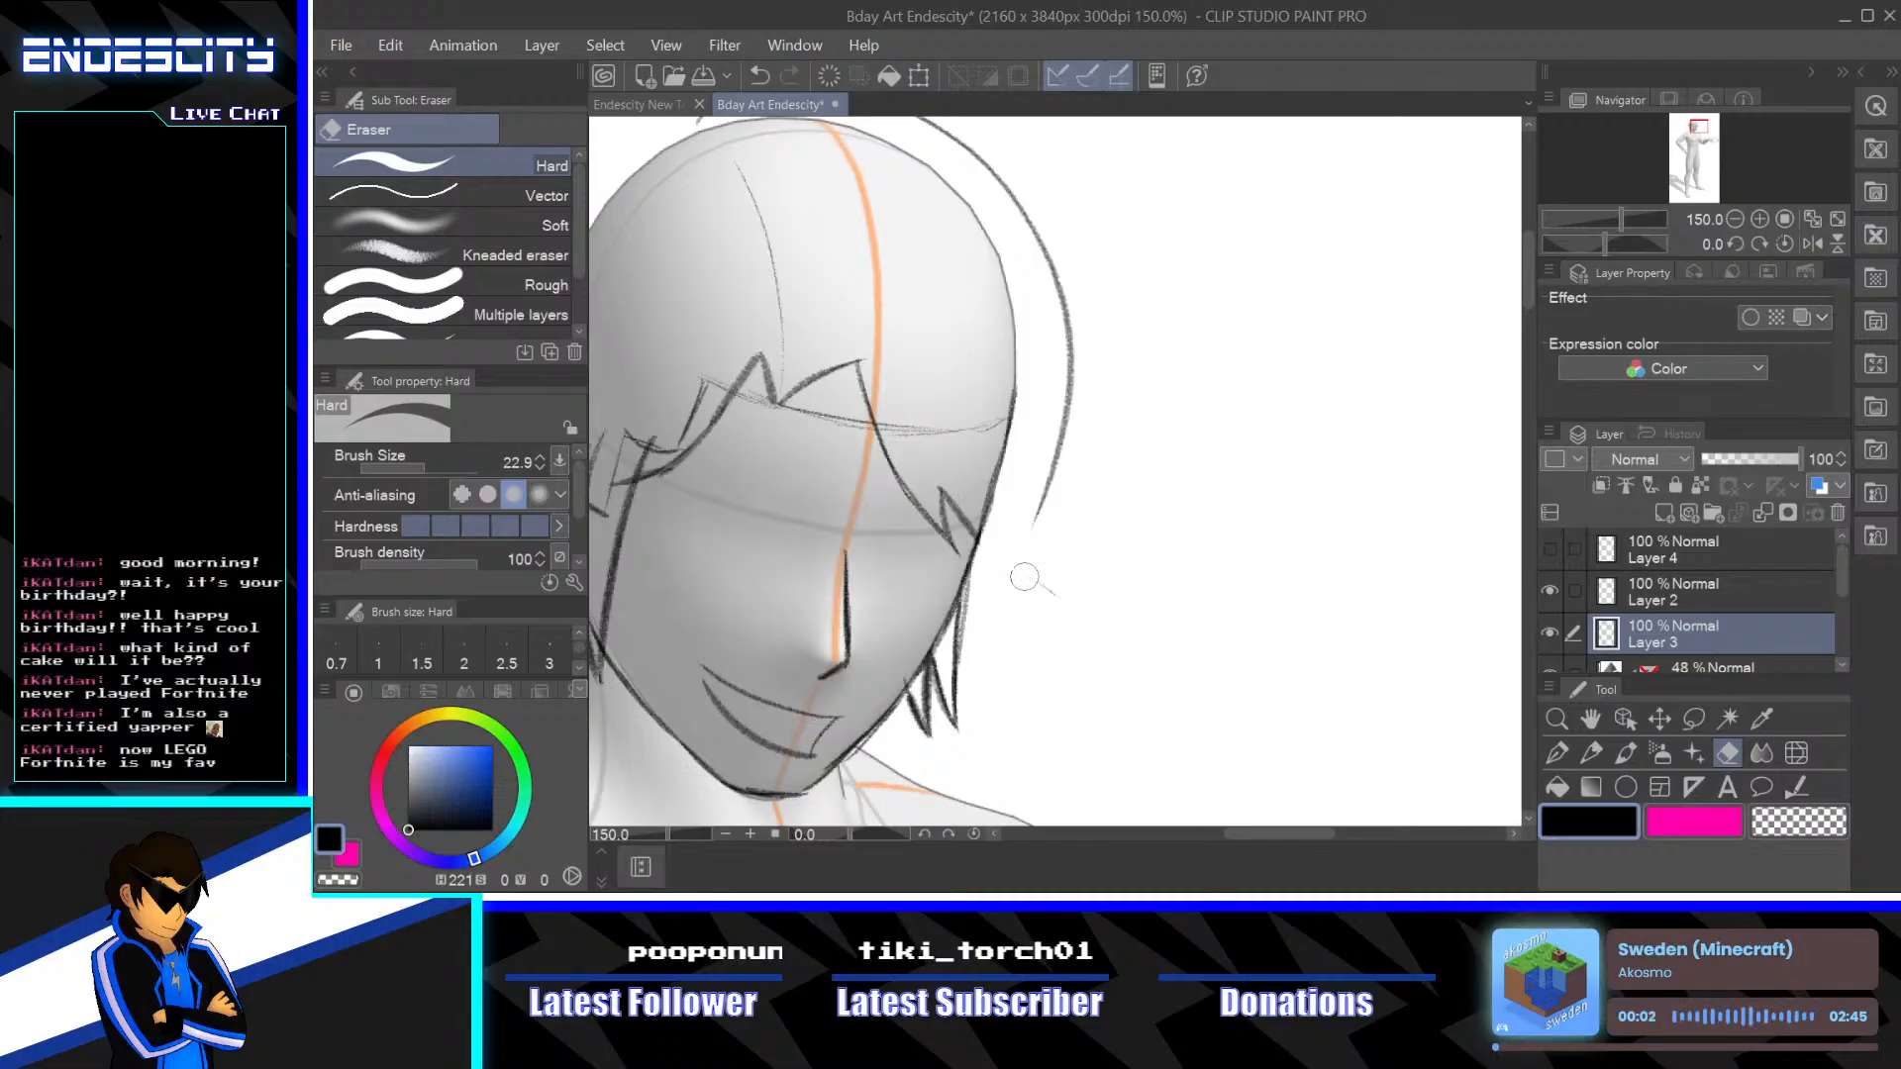
{"action": "mouse_move", "coordinate": [938, 474]}
{"action": "left_mouse_down"}
{"action": "mouse_move", "coordinate": [939, 519]}
{"action": "mouse_move", "coordinate": [961, 544]}
{"action": "mouse_move", "coordinate": [969, 528]}
{"action": "mouse_move", "coordinate": [952, 564]}
{"action": "mouse_move", "coordinate": [892, 479]}
{"action": "mouse_move", "coordinate": [938, 540]}
{"action": "mouse_move", "coordinate": [859, 372]}
{"action": "left_mouse_up"}
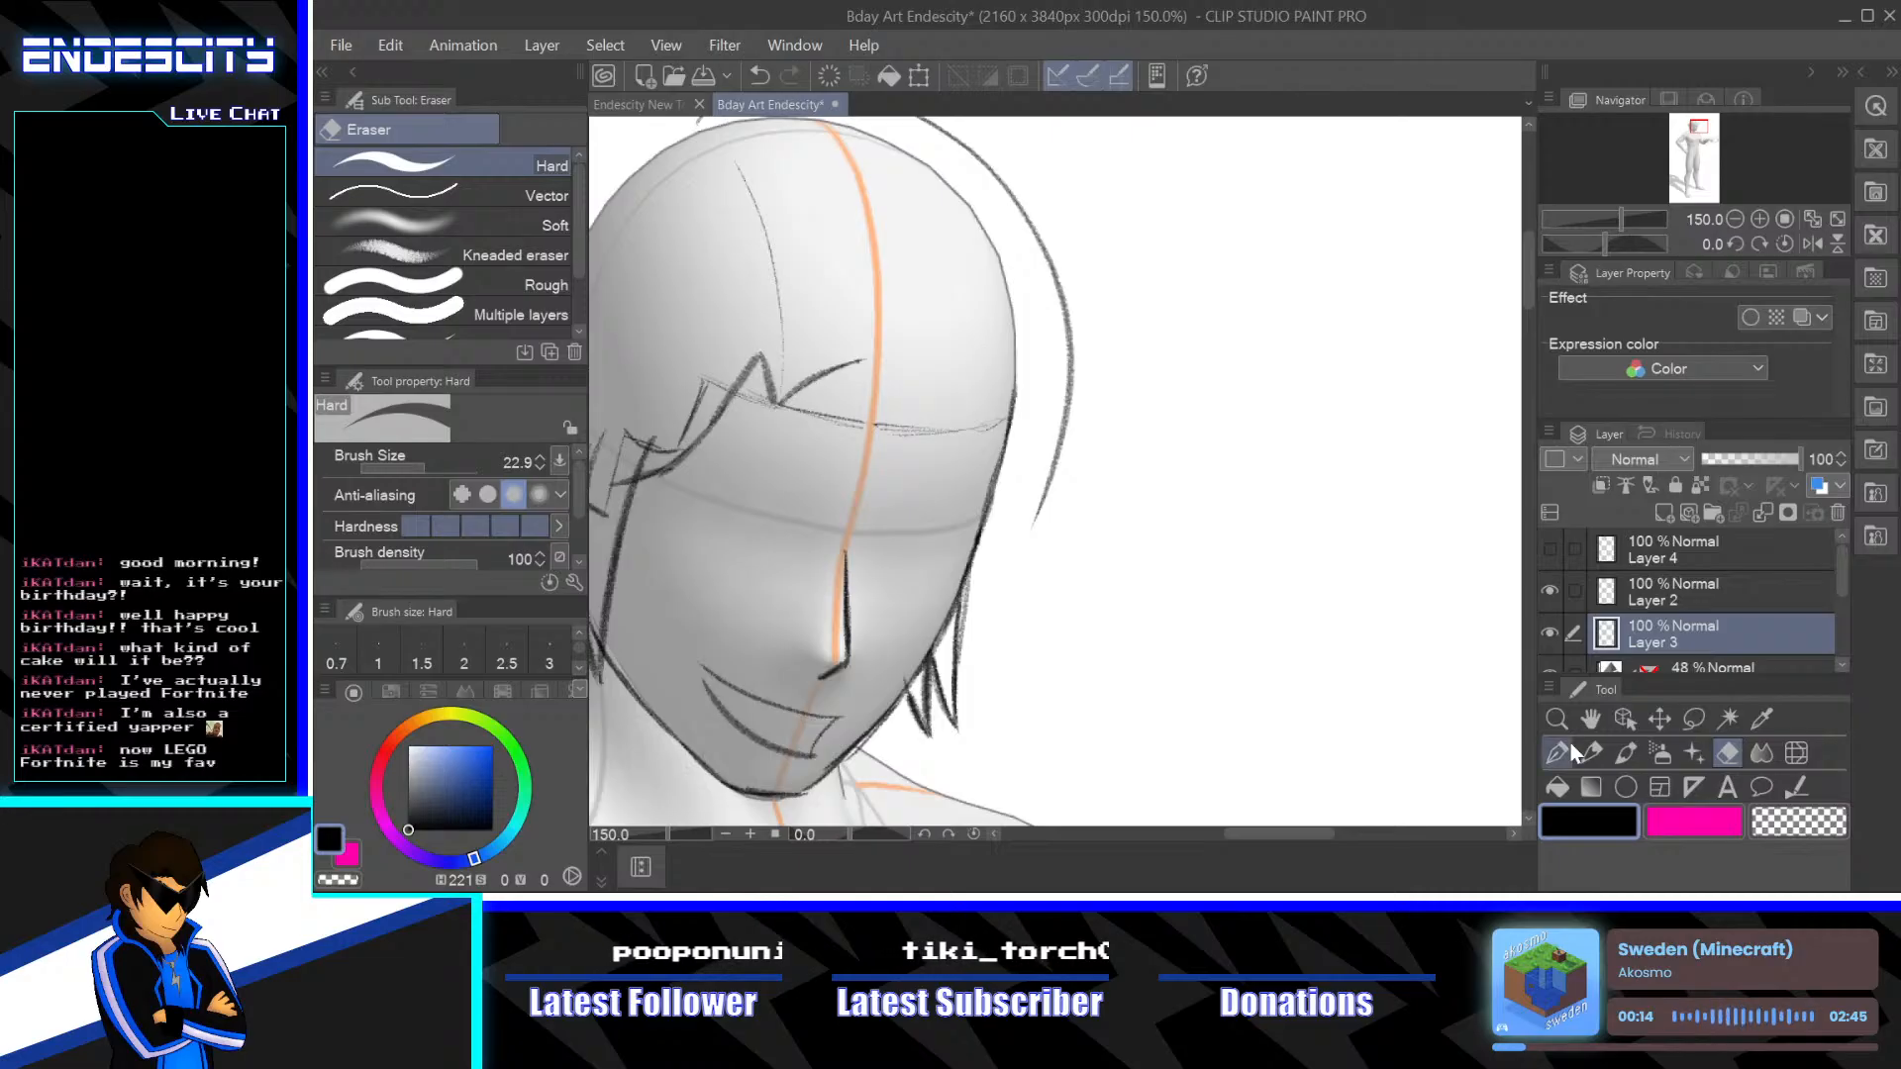
Redraw the far side of the fringe with the Mechanical pencil as a smooth curve from the second peak down to the face's far edge
{"action": "left_click", "coordinate": [1589, 752]}
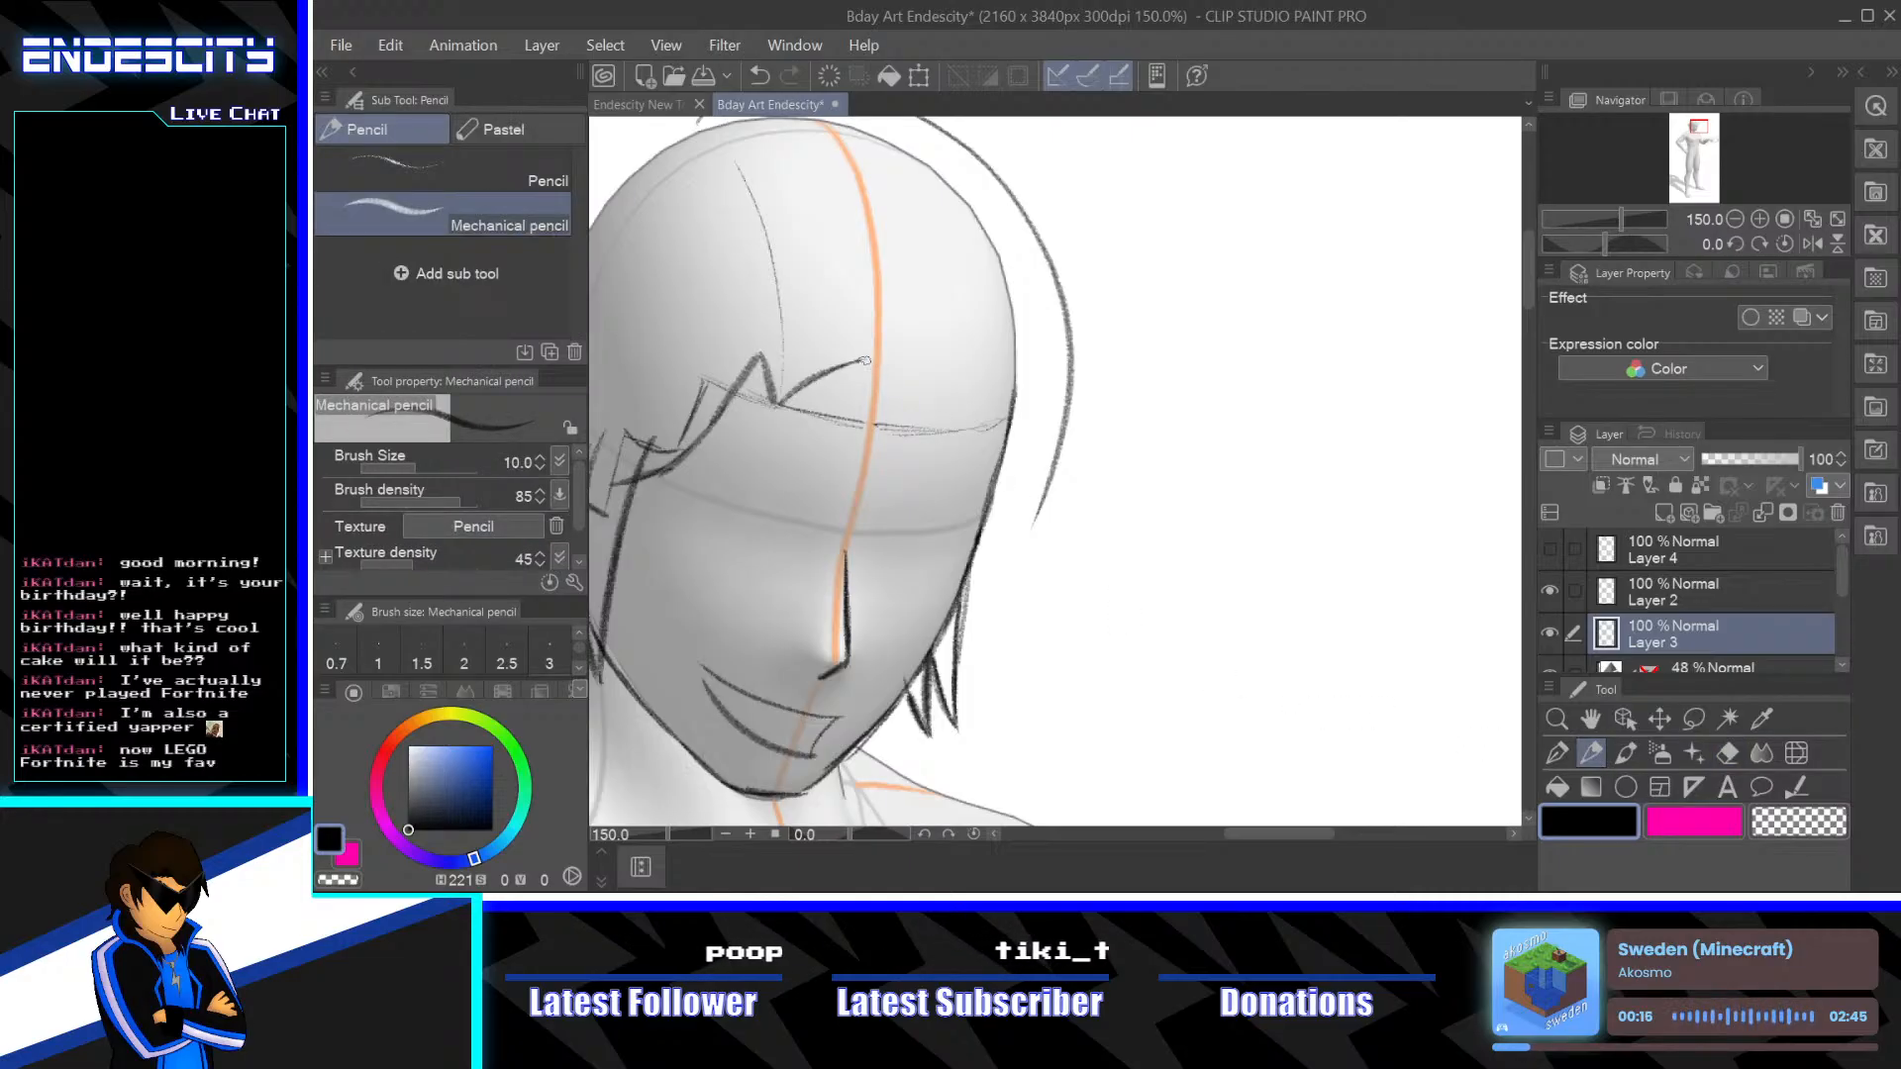
{"action": "left_click_drag", "start_coordinate": [863, 360], "coordinate": [942, 490]}
{"action": "left_click_drag", "start_coordinate": [912, 427], "coordinate": [949, 510]}
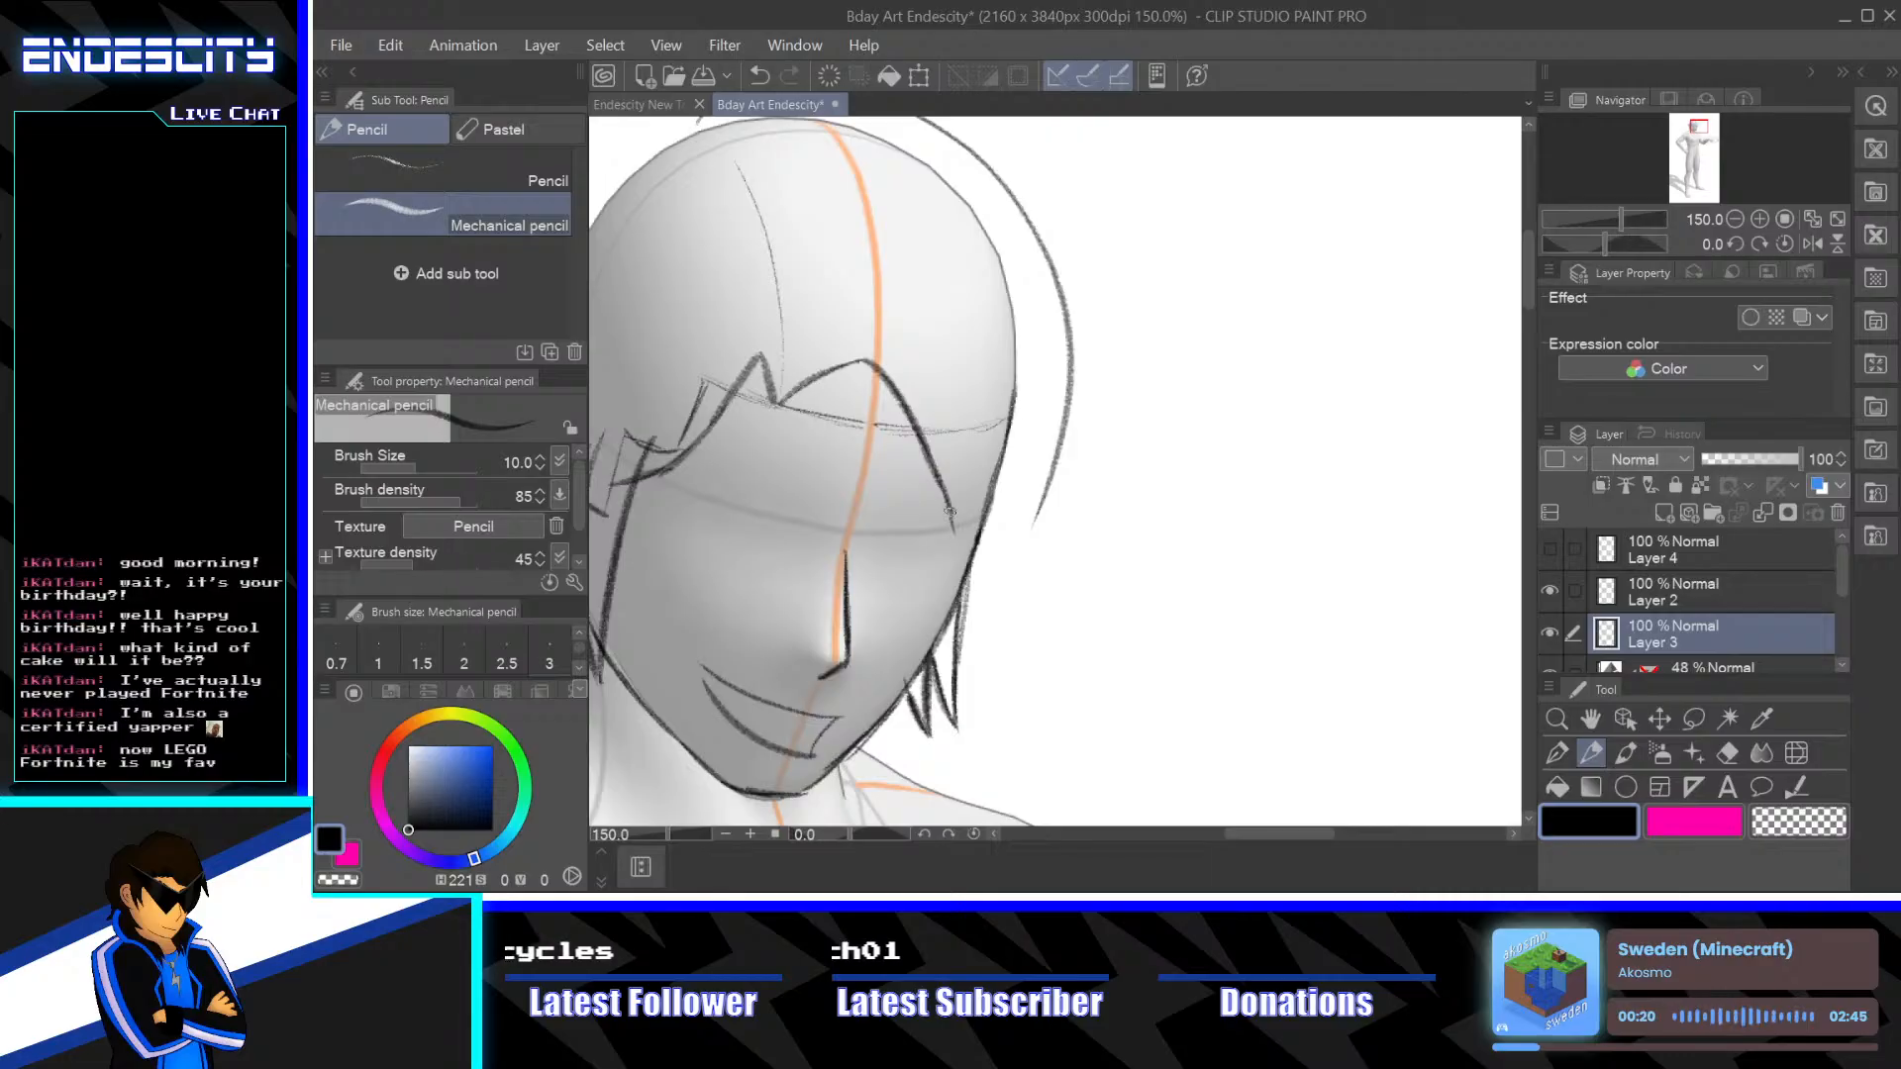
{"action": "key", "text": "ctrl+z"}
{"action": "key", "text": "ctrl+z"}
{"action": "key", "text": "ctrl+z"}
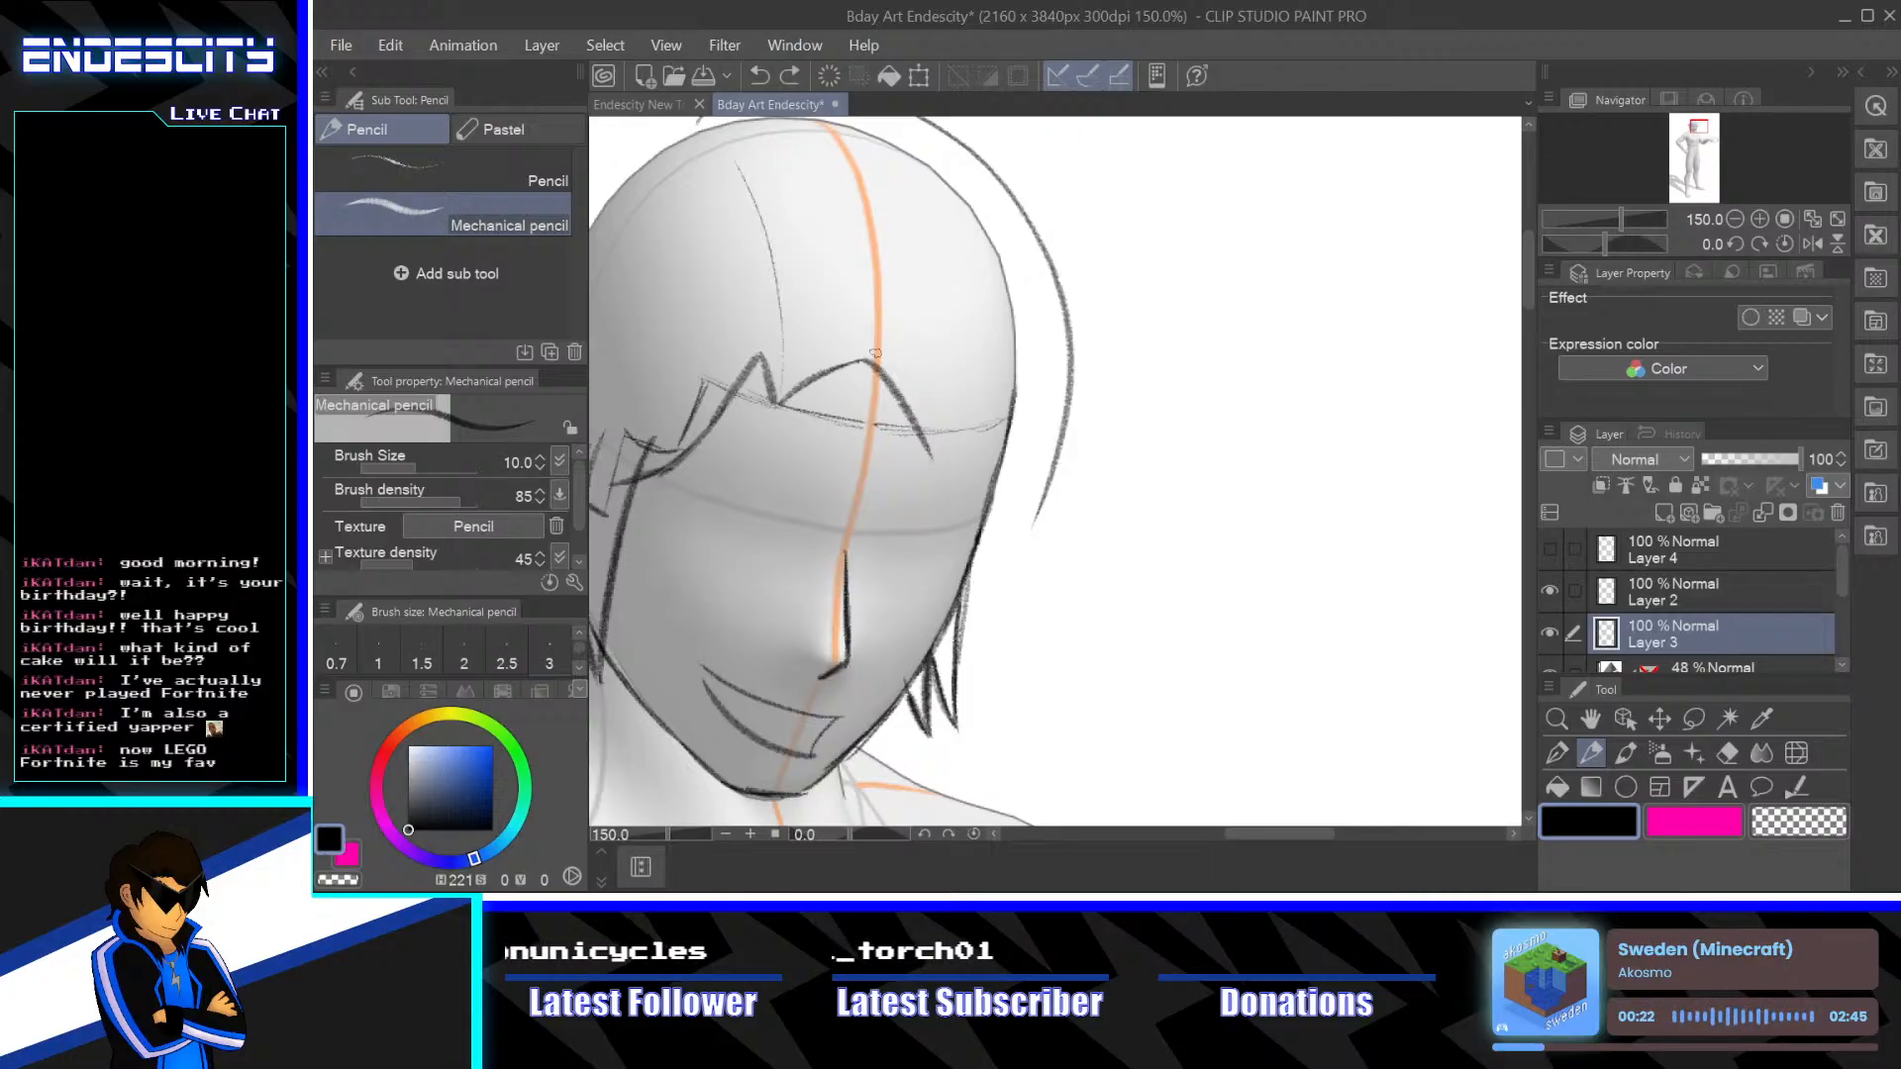
{"action": "left_click_drag", "start_coordinate": [864, 361], "coordinate": [942, 445]}
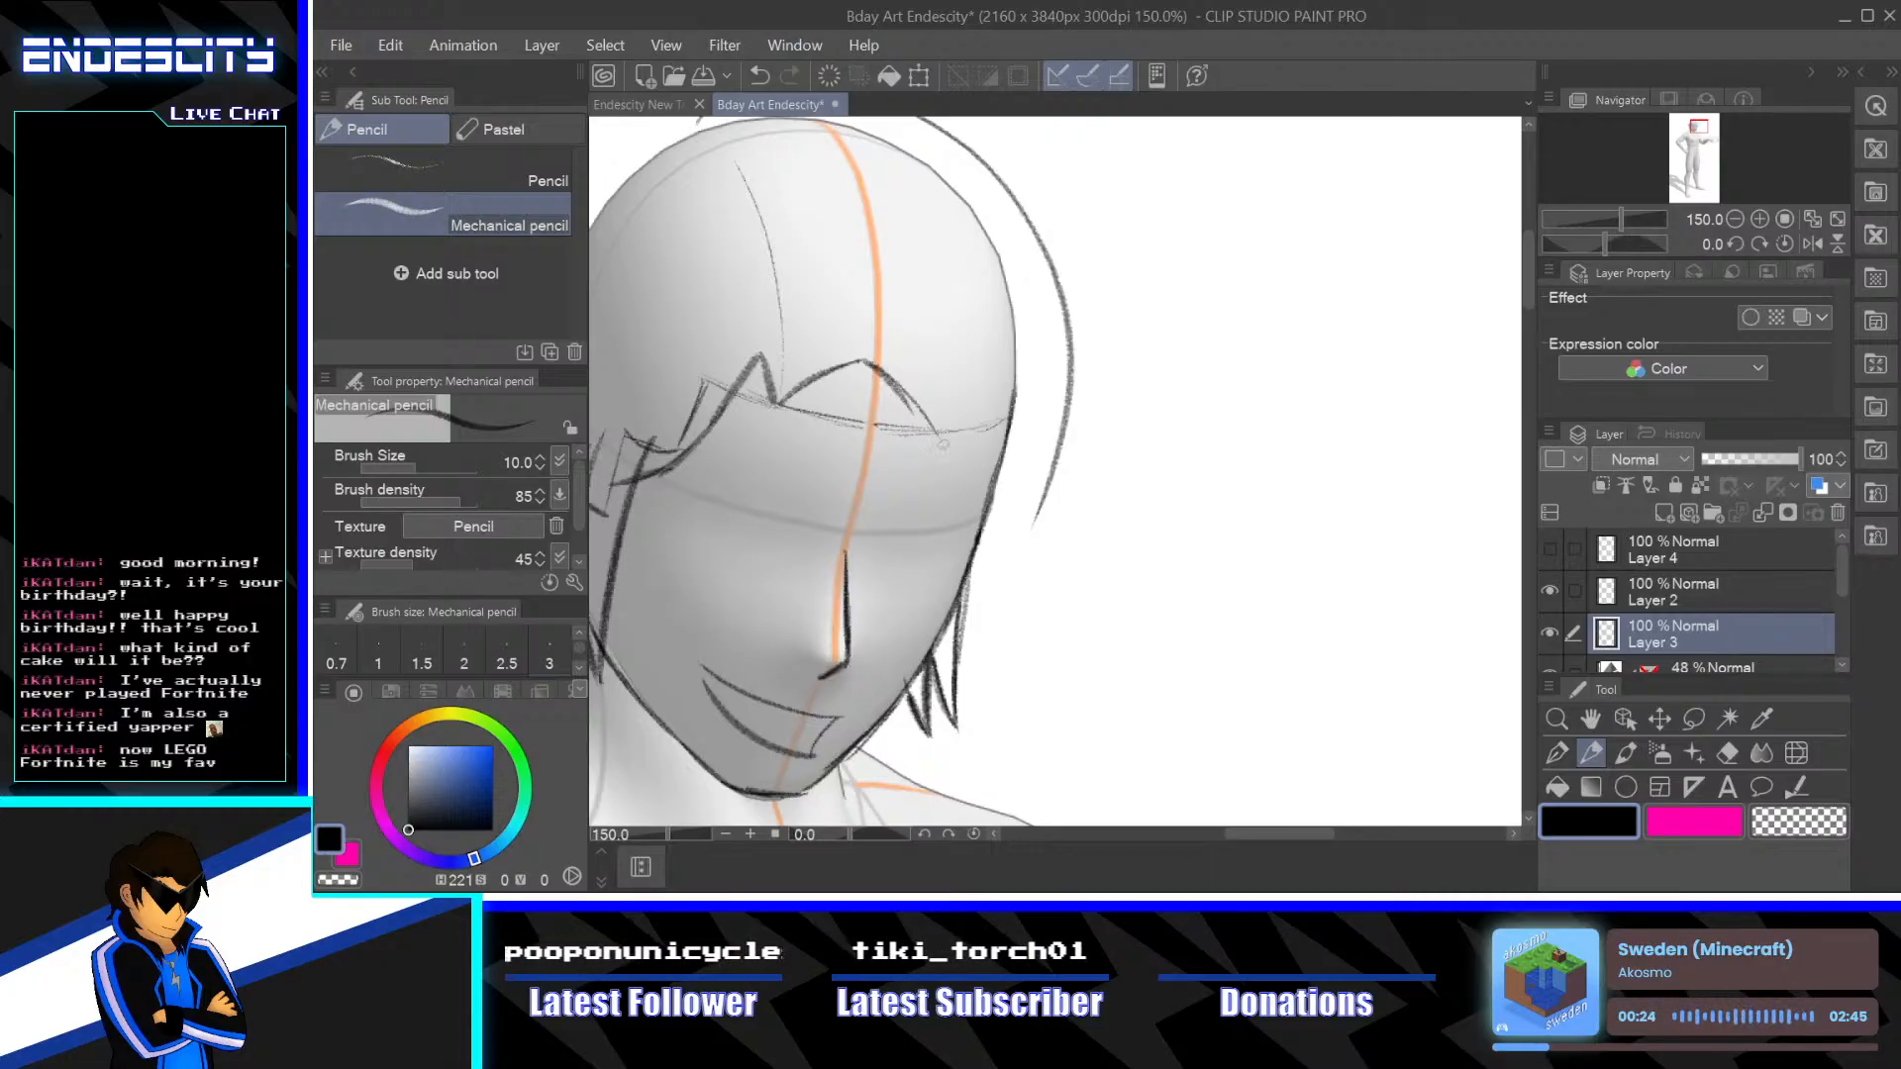
{"action": "left_click_drag", "start_coordinate": [884, 379], "coordinate": [955, 474]}
{"action": "left_click_drag", "start_coordinate": [911, 408], "coordinate": [969, 573]}
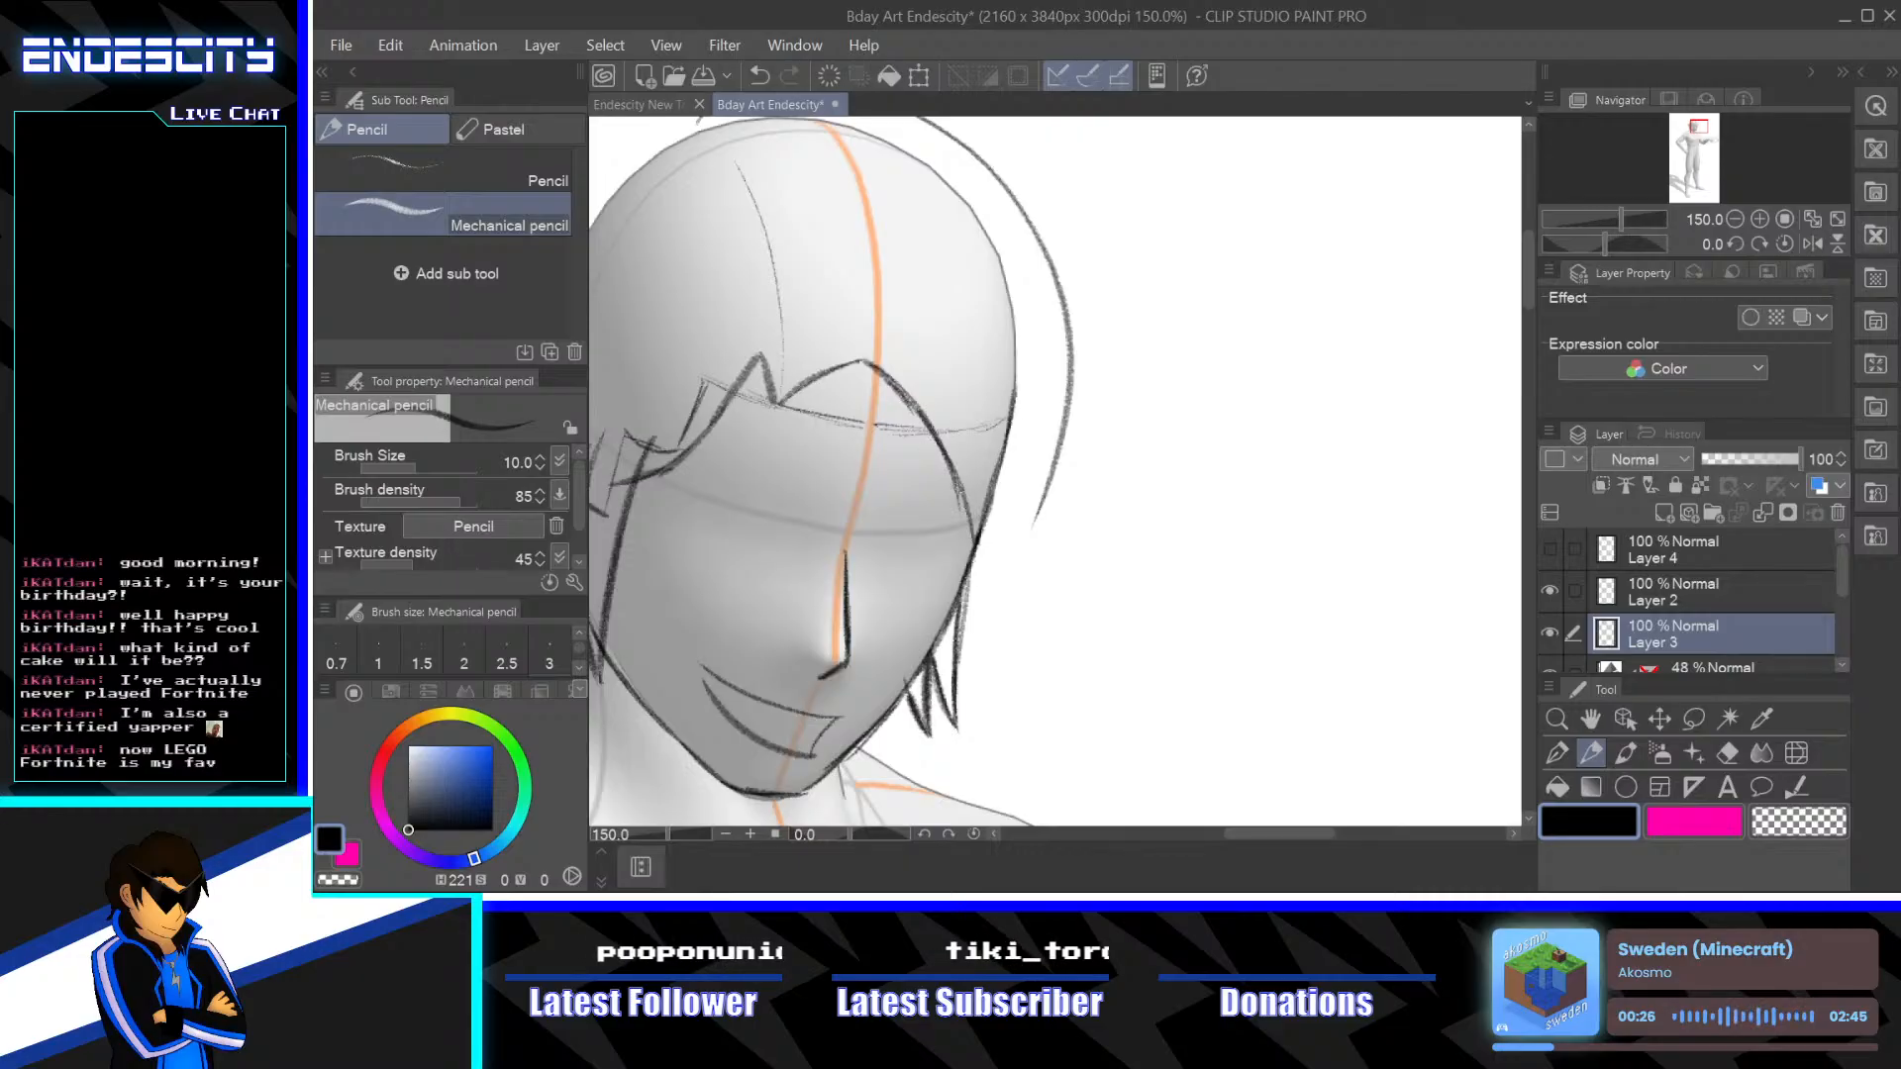
{"action": "mouse_move", "coordinate": [953, 483]}
{"action": "left_mouse_down"}
{"action": "mouse_move", "coordinate": [981, 592]}
{"action": "mouse_move", "coordinate": [1125, 598]}
{"action": "mouse_move", "coordinate": [1231, 539]}
{"action": "mouse_move", "coordinate": [1201, 512]}
{"action": "left_mouse_up"}
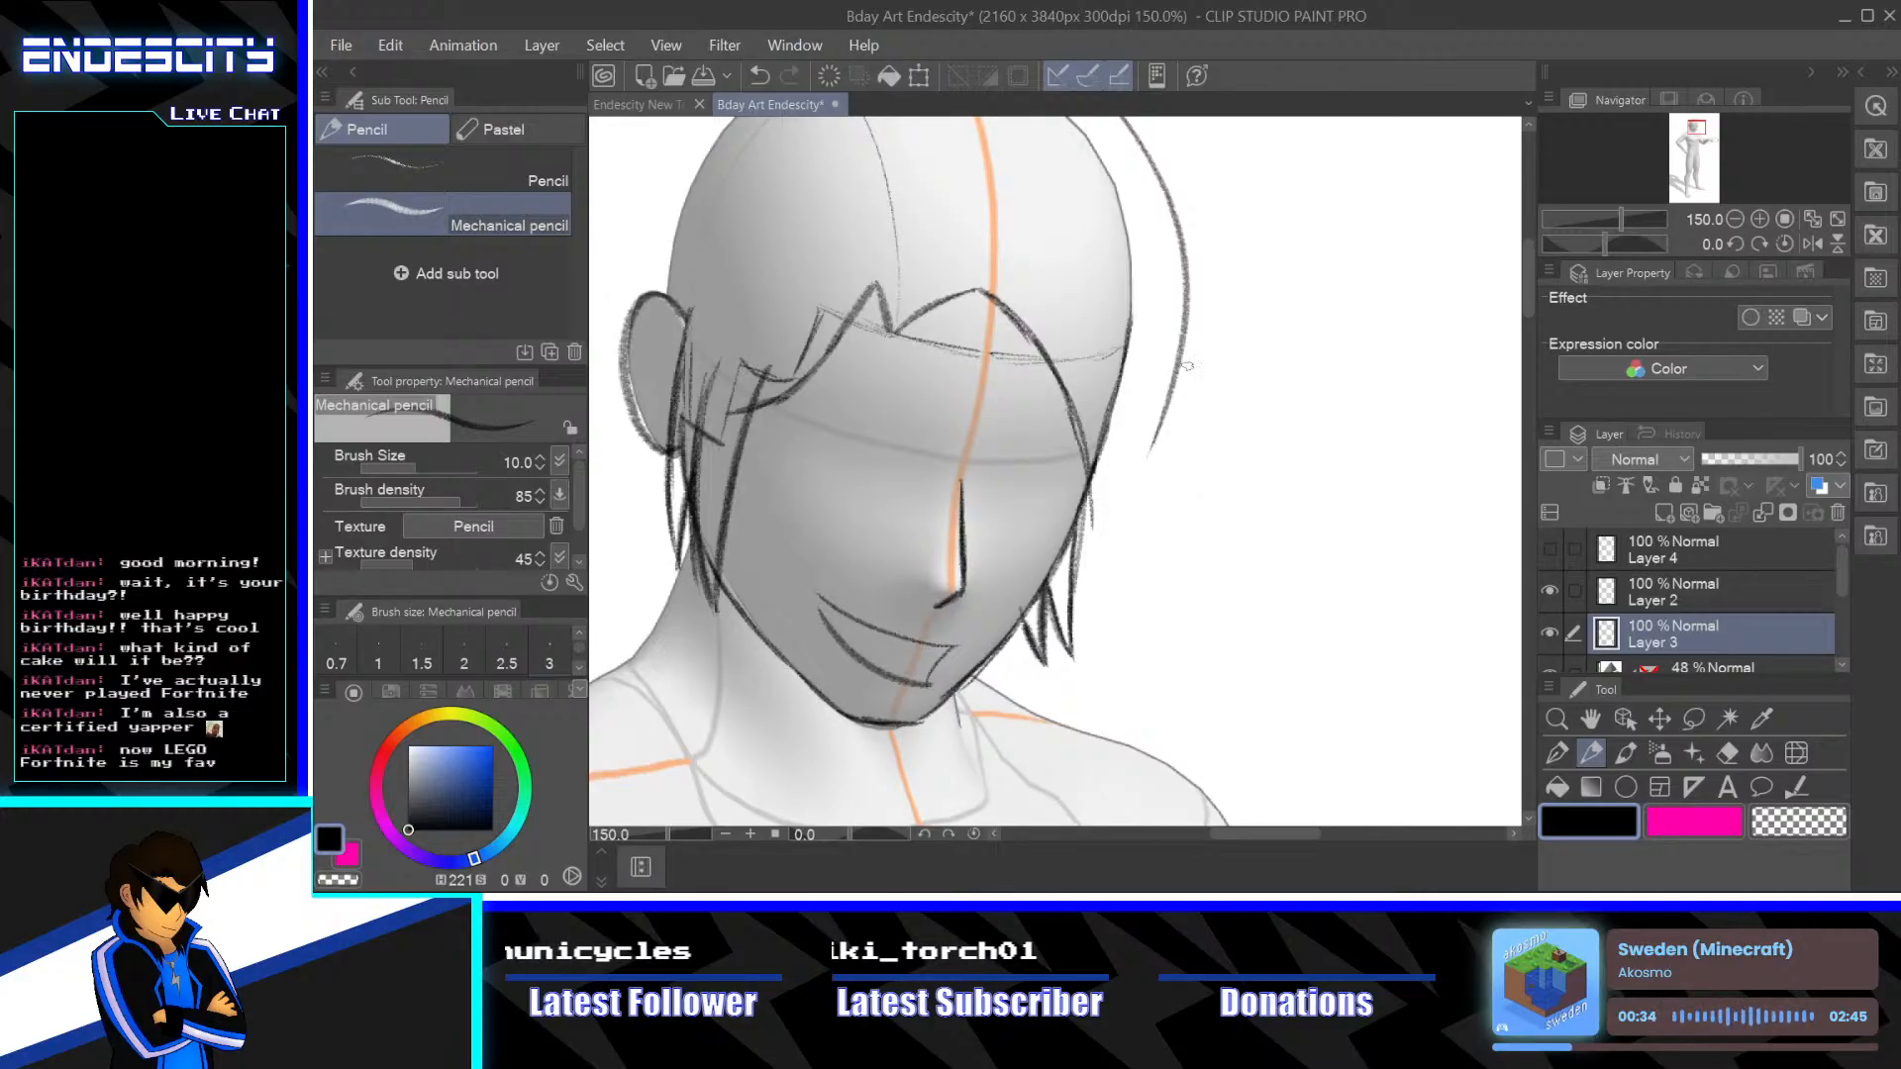
{"action": "scroll", "coordinate": [1133, 478], "scroll_direction": "down", "scroll_amount": 3}
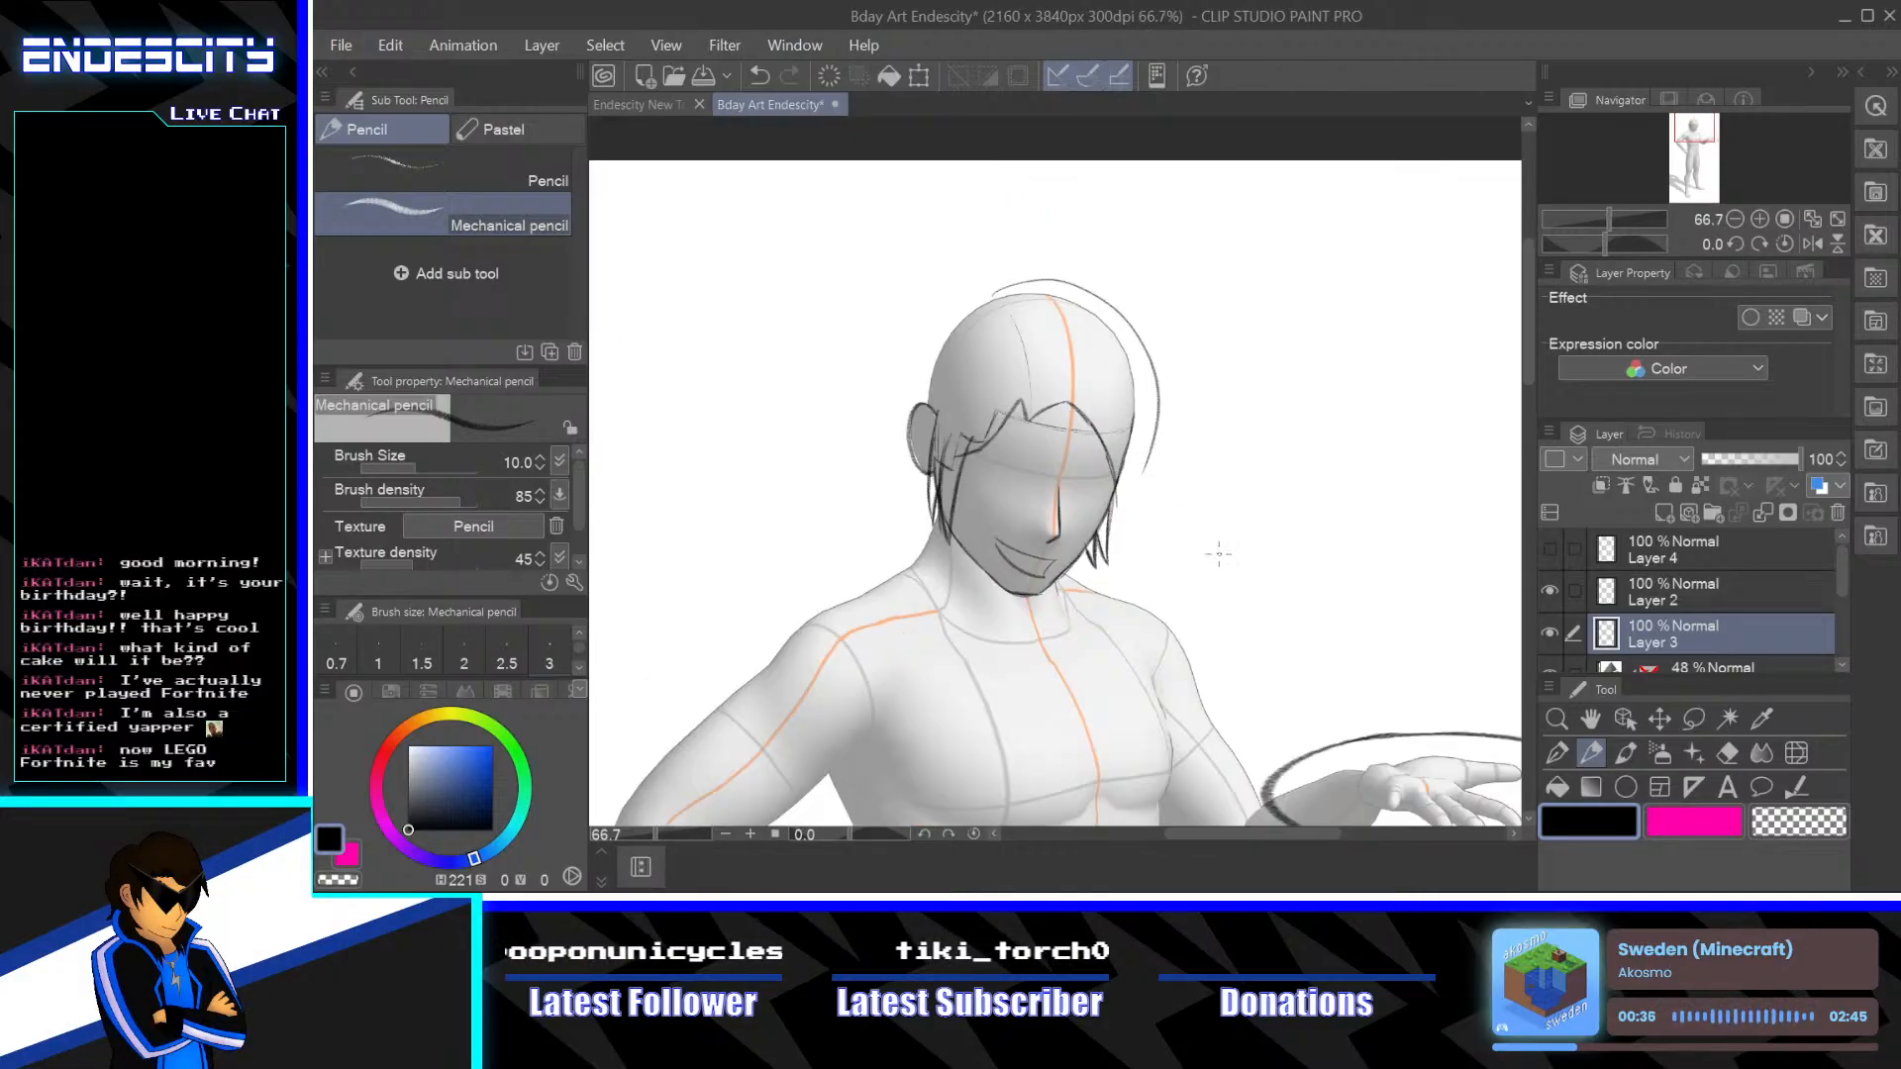
{"action": "scroll", "coordinate": [1257, 495], "scroll_direction": "up", "scroll_amount": 1}
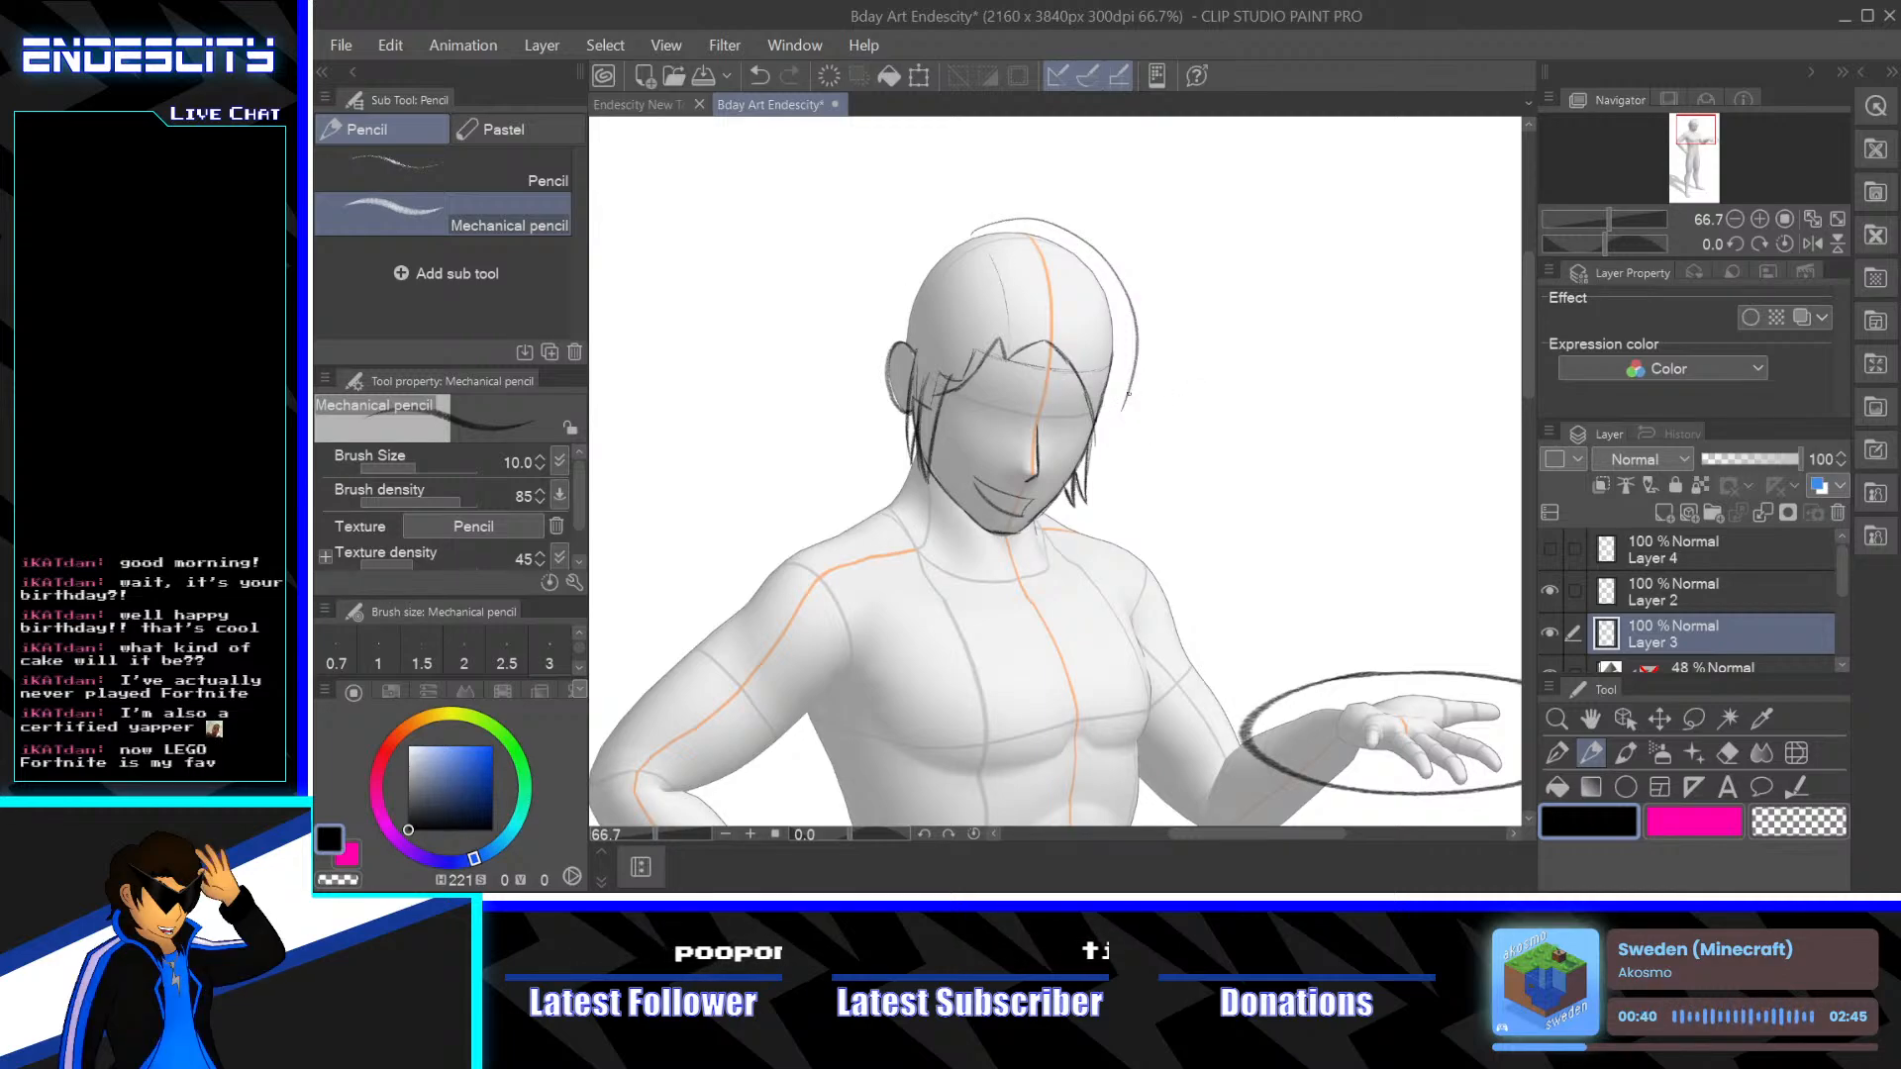
Extend the hair's outer contour with long wavy strokes down to the shoulders on both sides of the head
{"action": "mouse_move", "coordinate": [1127, 394]}
{"action": "left_mouse_down"}
{"action": "mouse_move", "coordinate": [1121, 452]}
{"action": "mouse_move", "coordinate": [1175, 595]}
{"action": "left_mouse_up"}
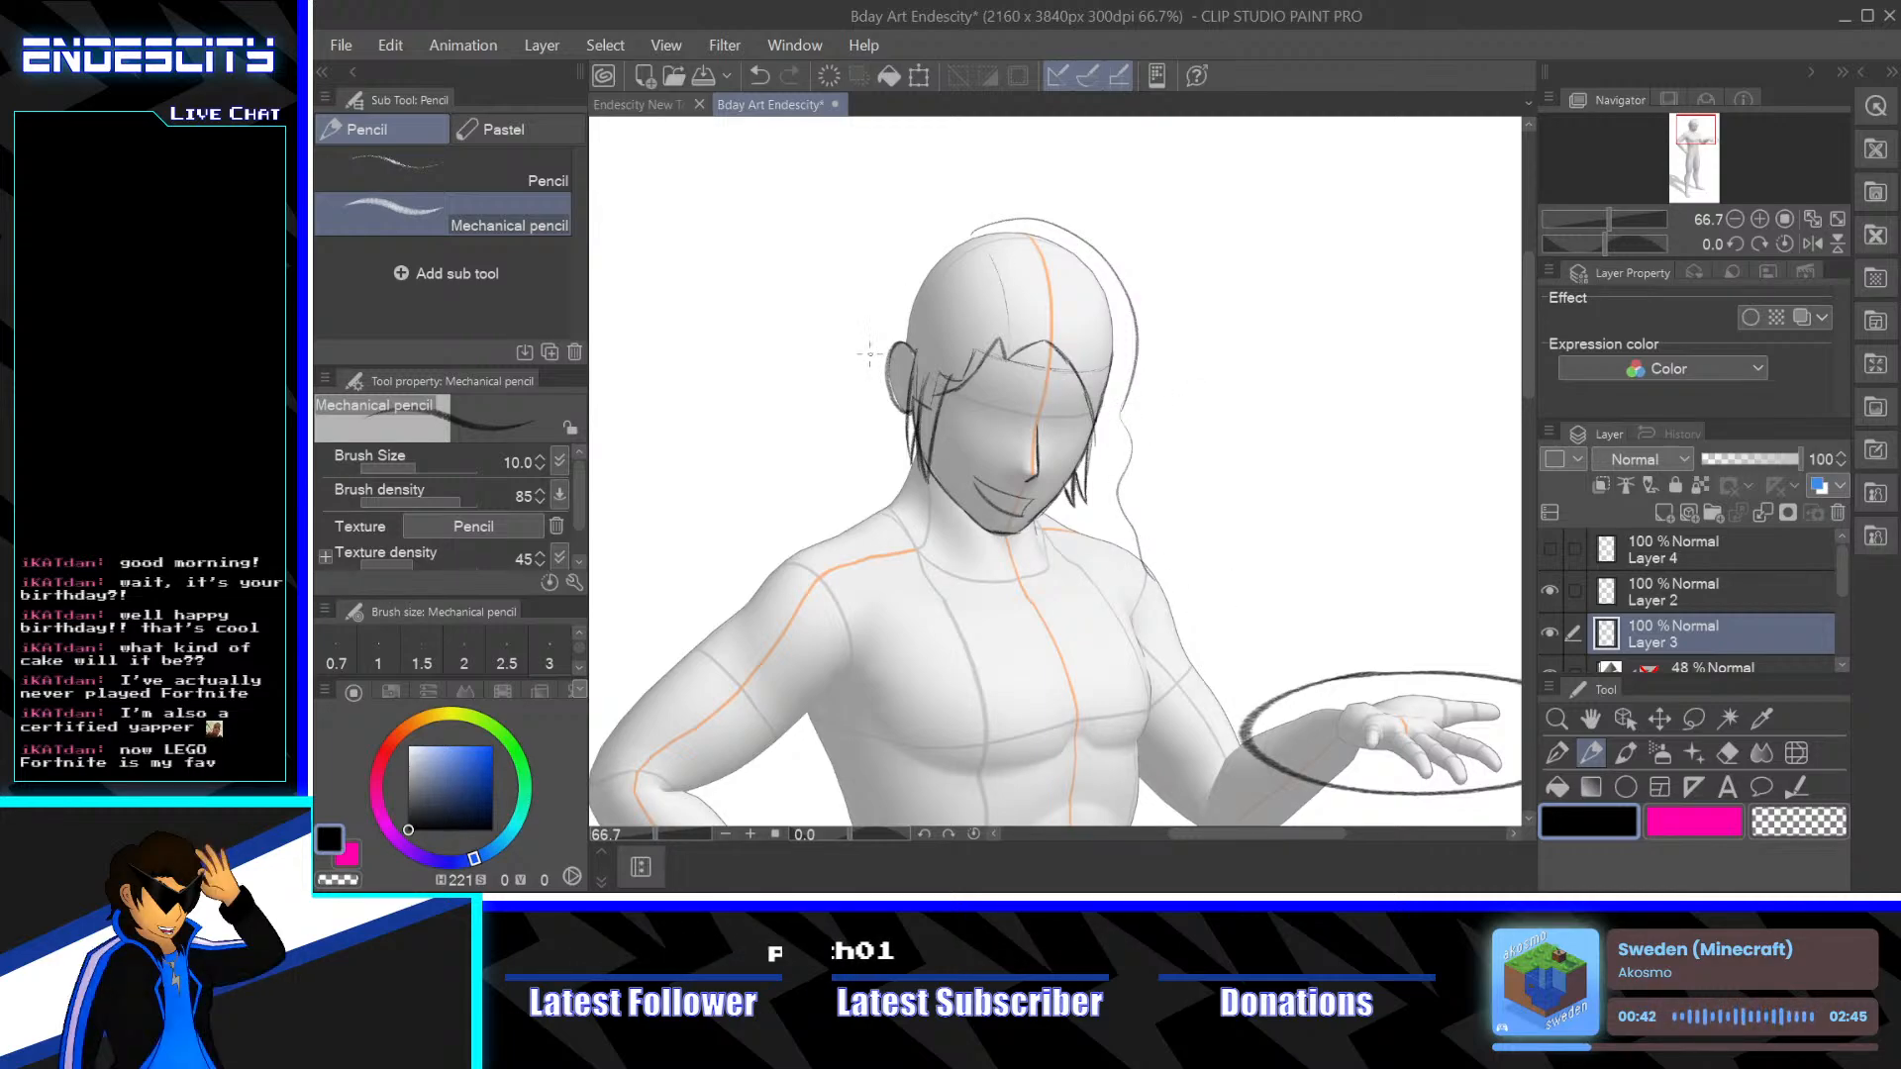
{"action": "left_click_drag", "start_coordinate": [871, 421], "coordinate": [827, 539]}
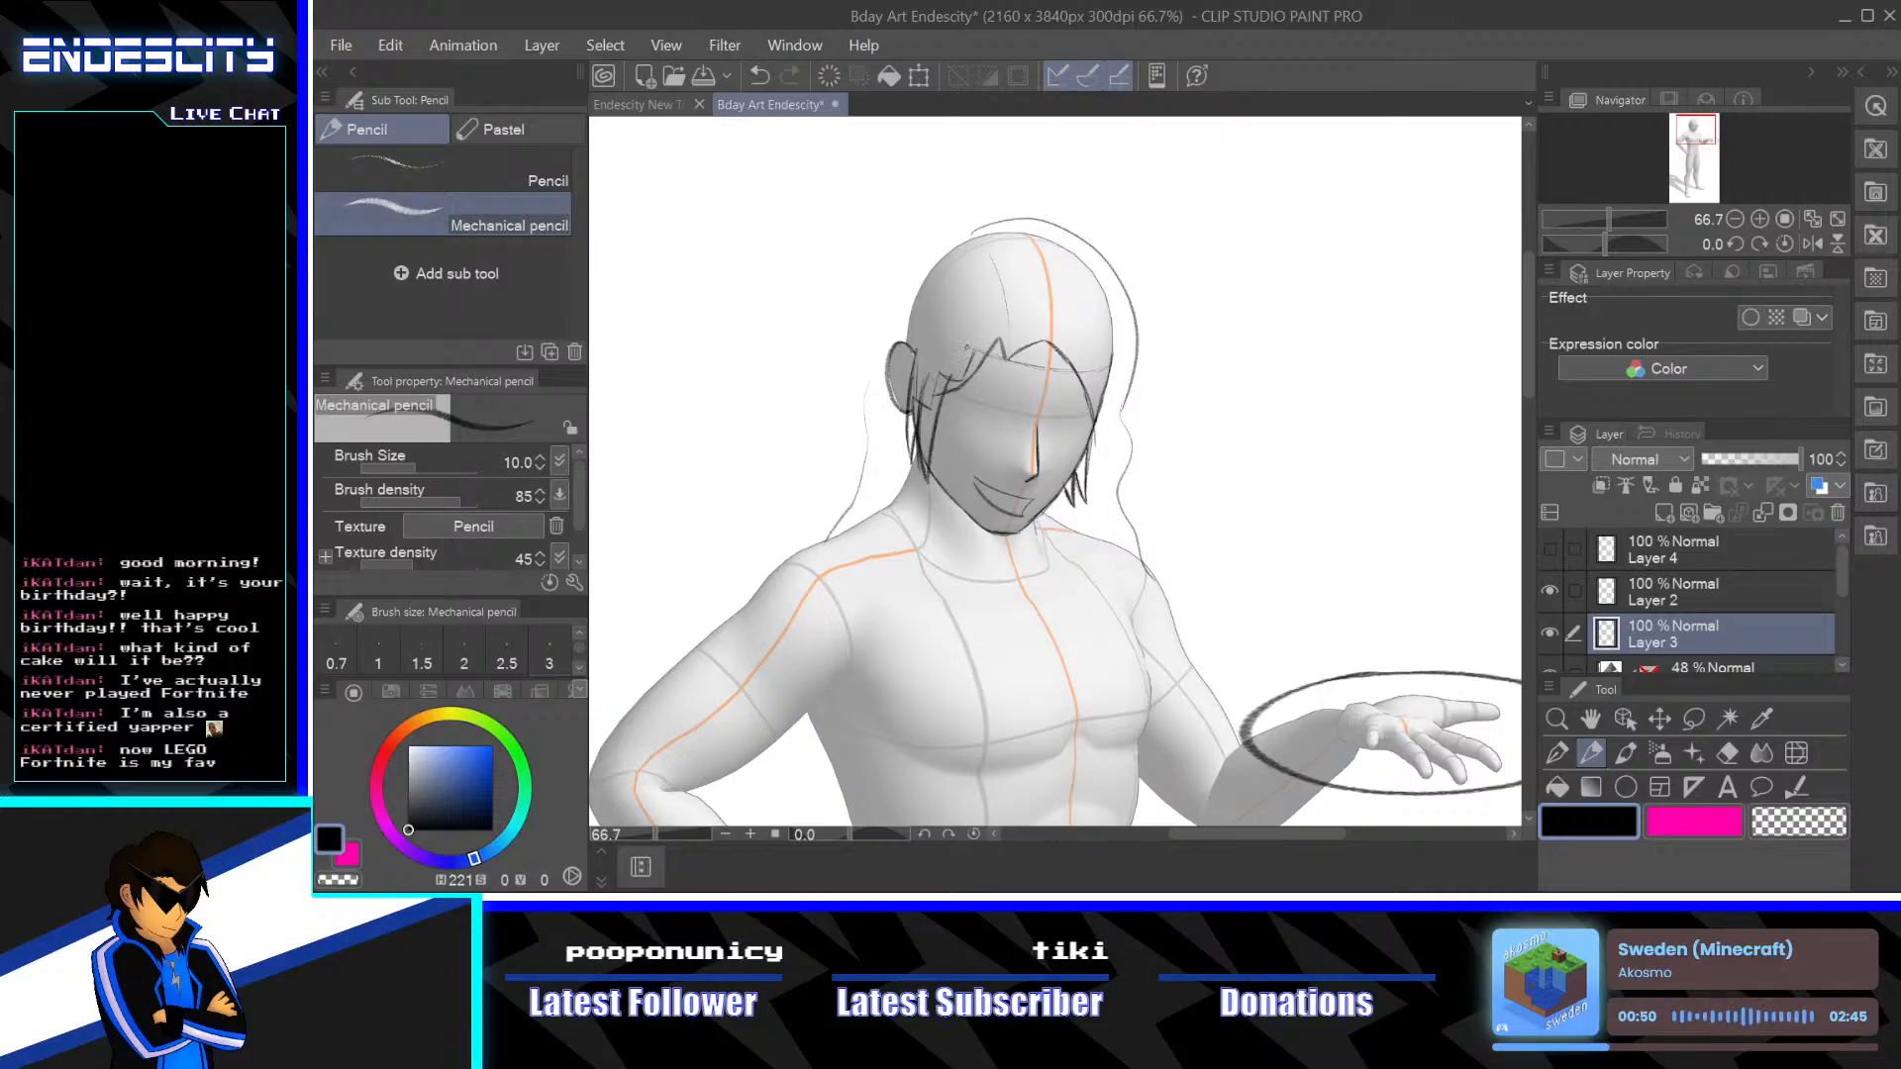
Erase the lower end of the near-side fringe lock with the Hard eraser and redraw it as a shallow curve with the Mechanical pencil
{"action": "scroll", "coordinate": [1144, 529], "scroll_direction": "up", "scroll_amount": 4}
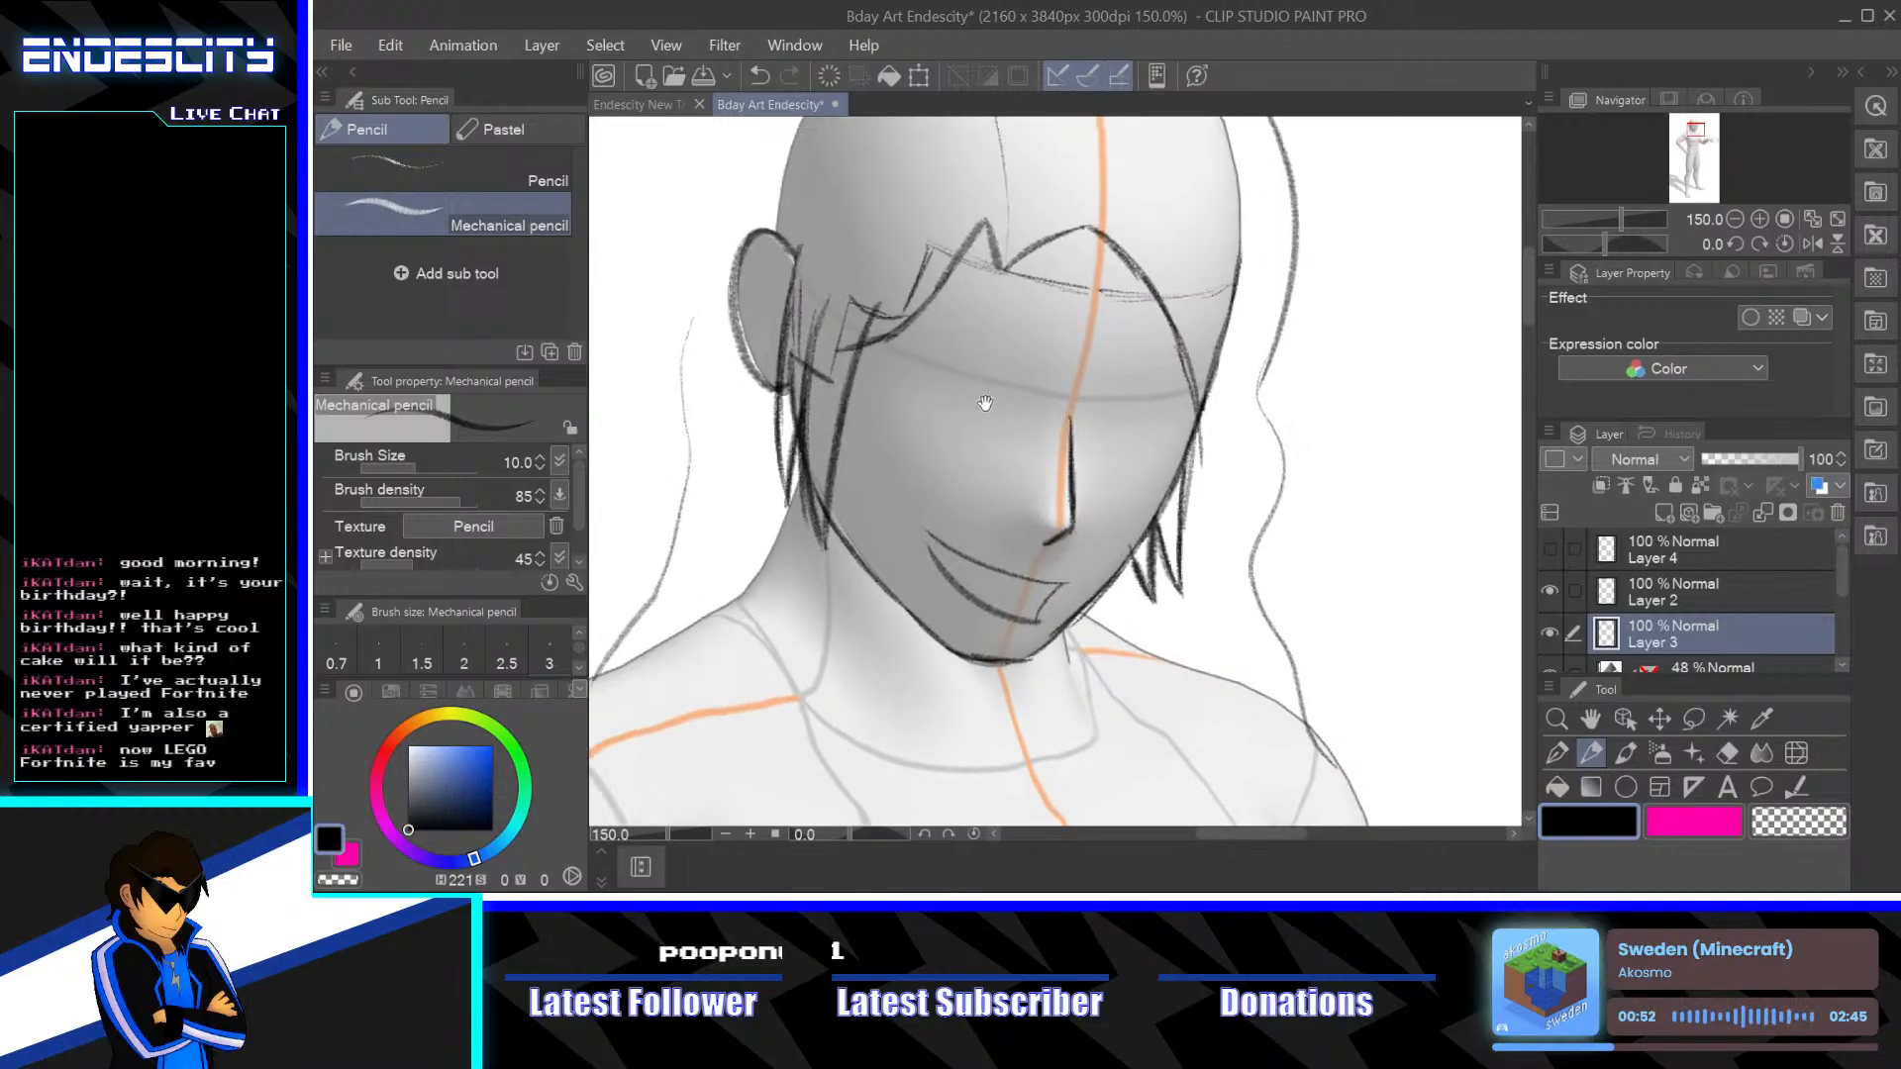
{"action": "left_click", "coordinate": [1727, 753]}
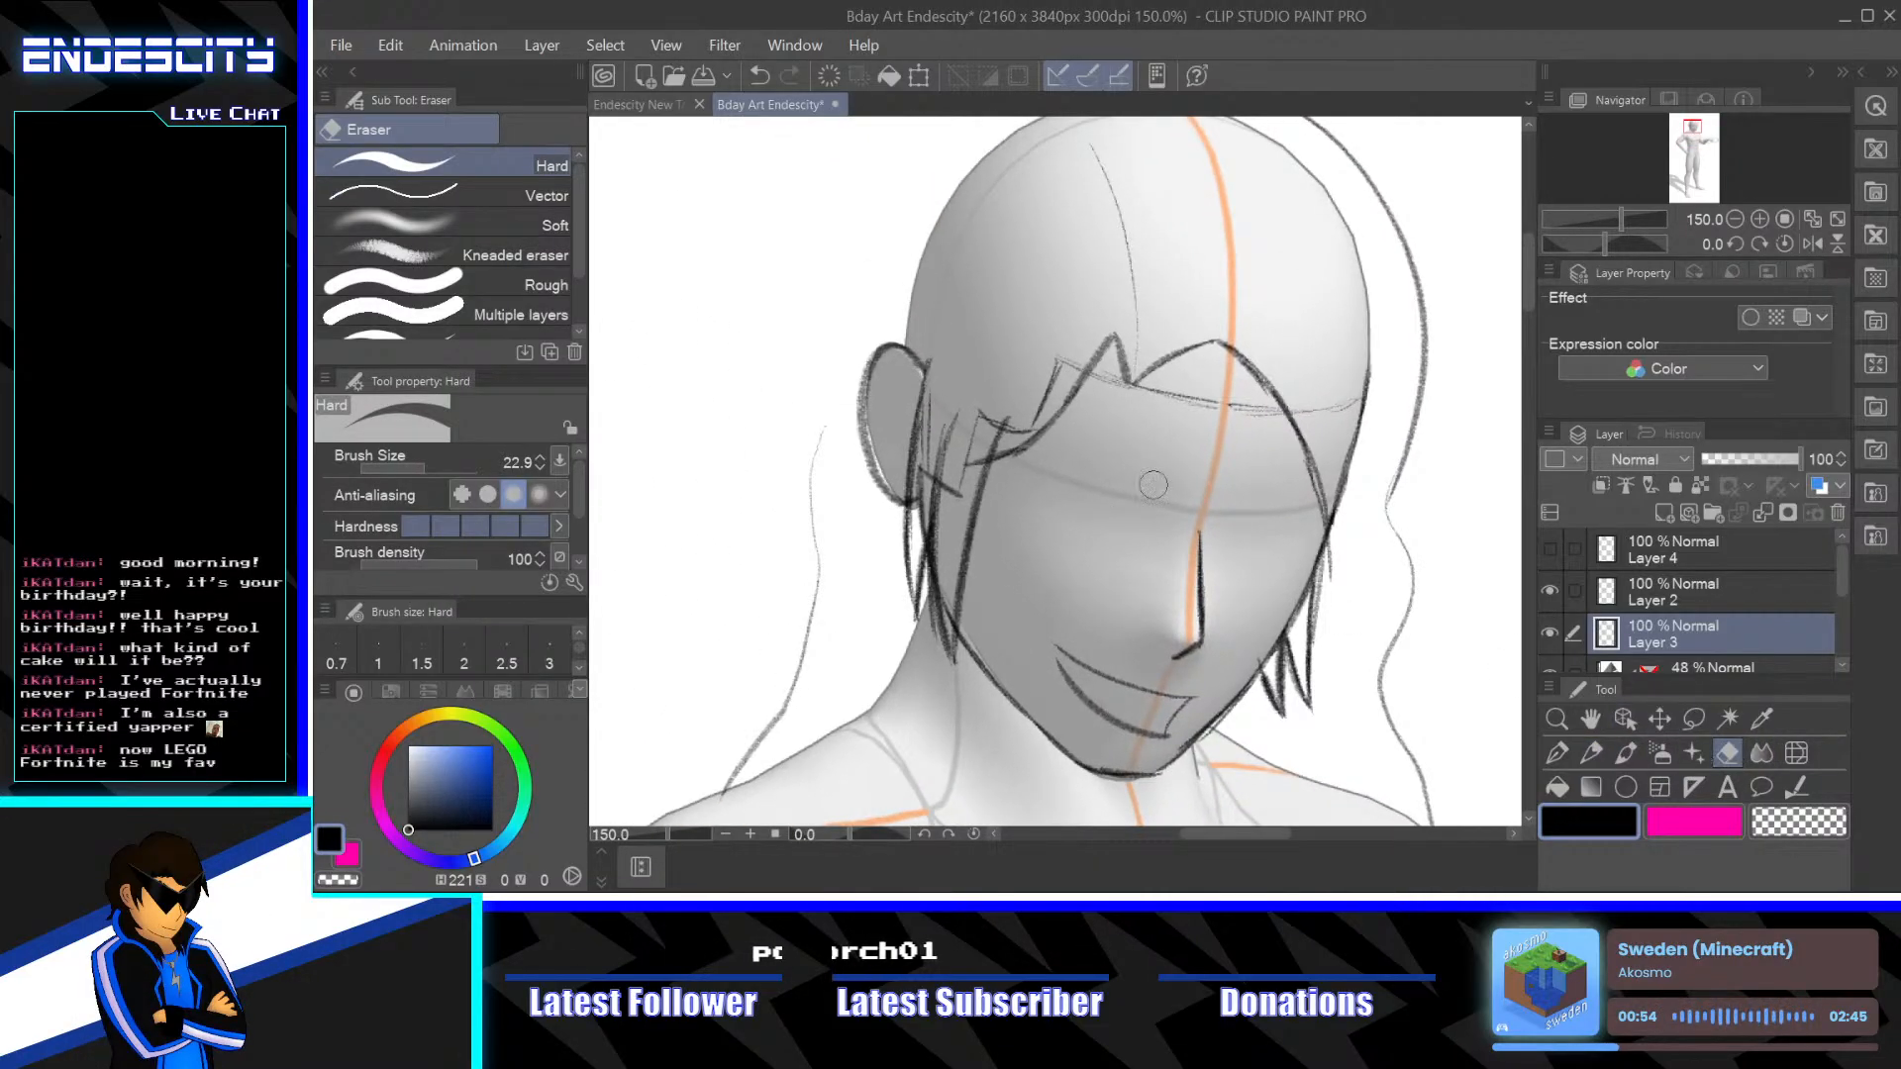
{"action": "mouse_move", "coordinate": [1060, 437]}
{"action": "left_mouse_down"}
{"action": "mouse_move", "coordinate": [981, 451]}
{"action": "mouse_move", "coordinate": [966, 474]}
{"action": "mouse_move", "coordinate": [1038, 435]}
{"action": "left_mouse_up"}
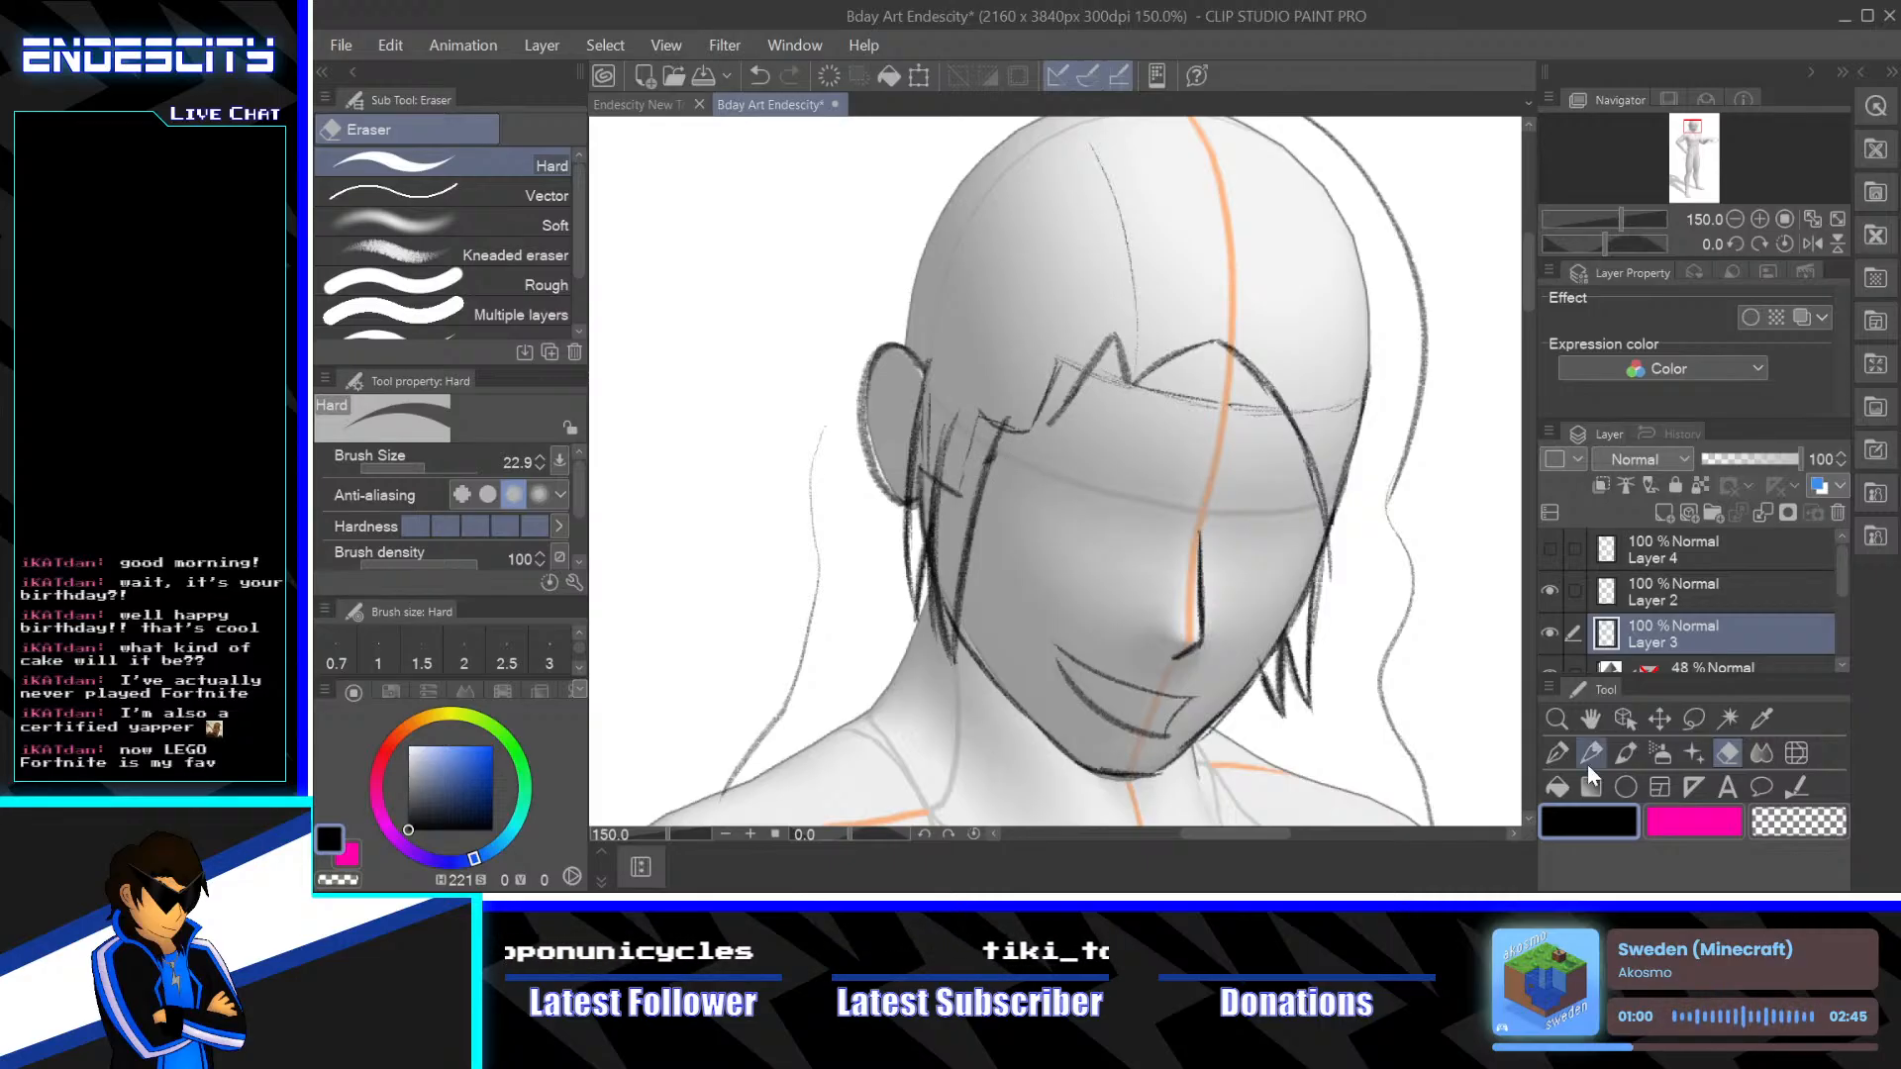
{"action": "left_click", "coordinate": [1593, 754]}
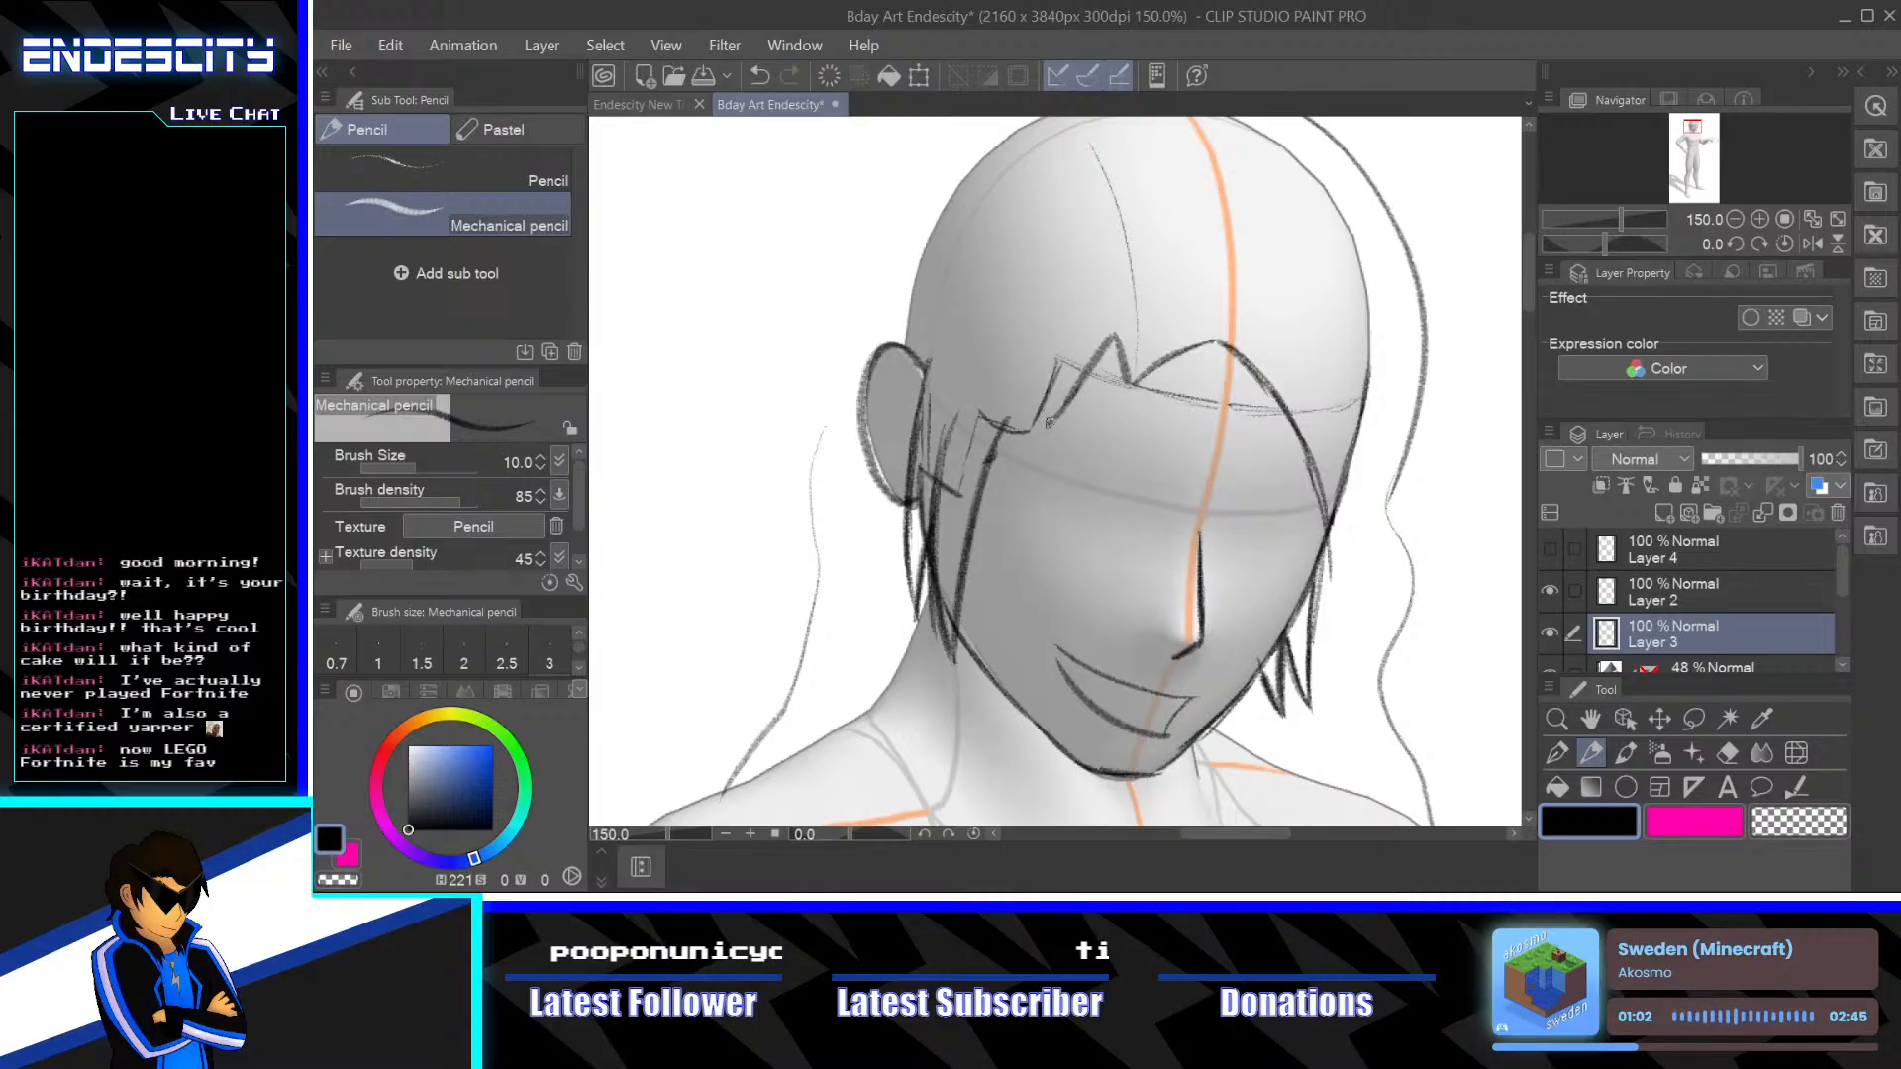
{"action": "left_click_drag", "start_coordinate": [1048, 423], "coordinate": [984, 409]}
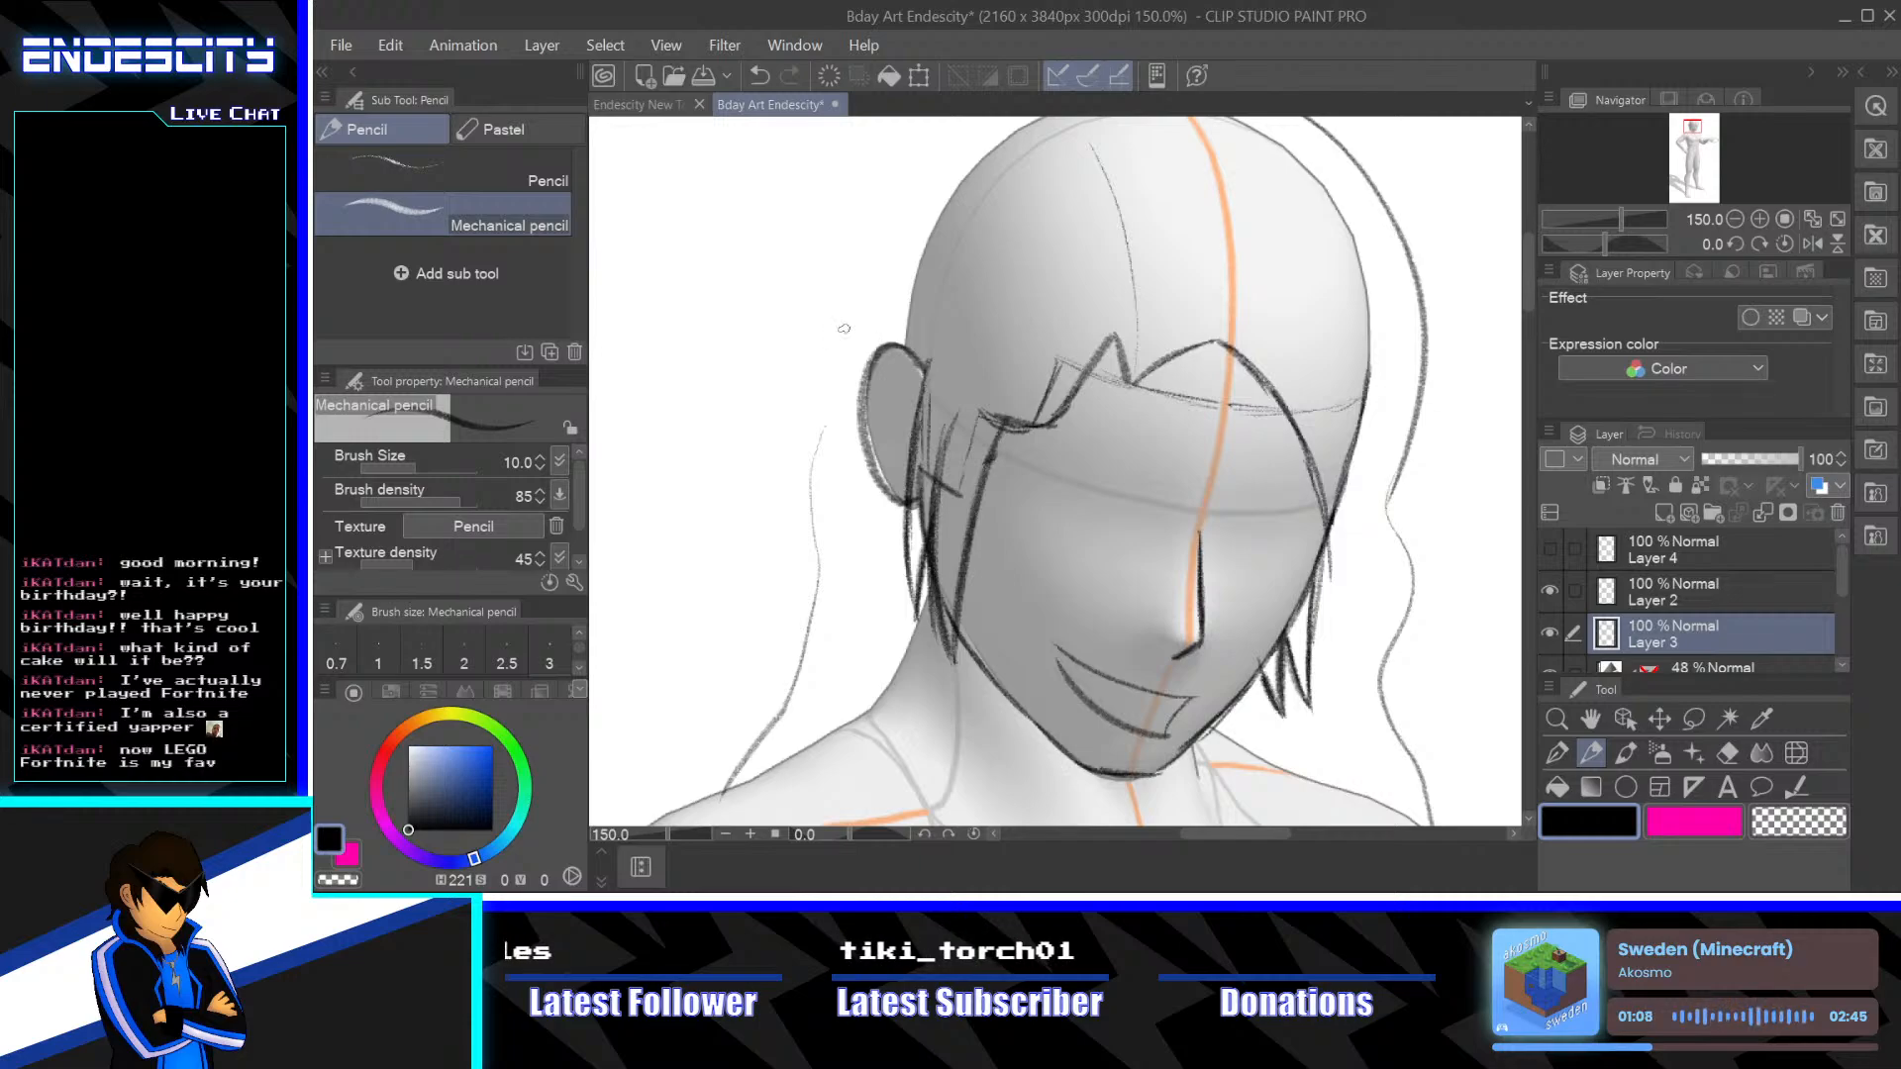
Sketch the lower edge of a hair tuft sticking outward just above the ear
{"action": "left_click_drag", "start_coordinate": [854, 338], "coordinate": [797, 251]}
{"action": "left_click_drag", "start_coordinate": [830, 322], "coordinate": [837, 330]}
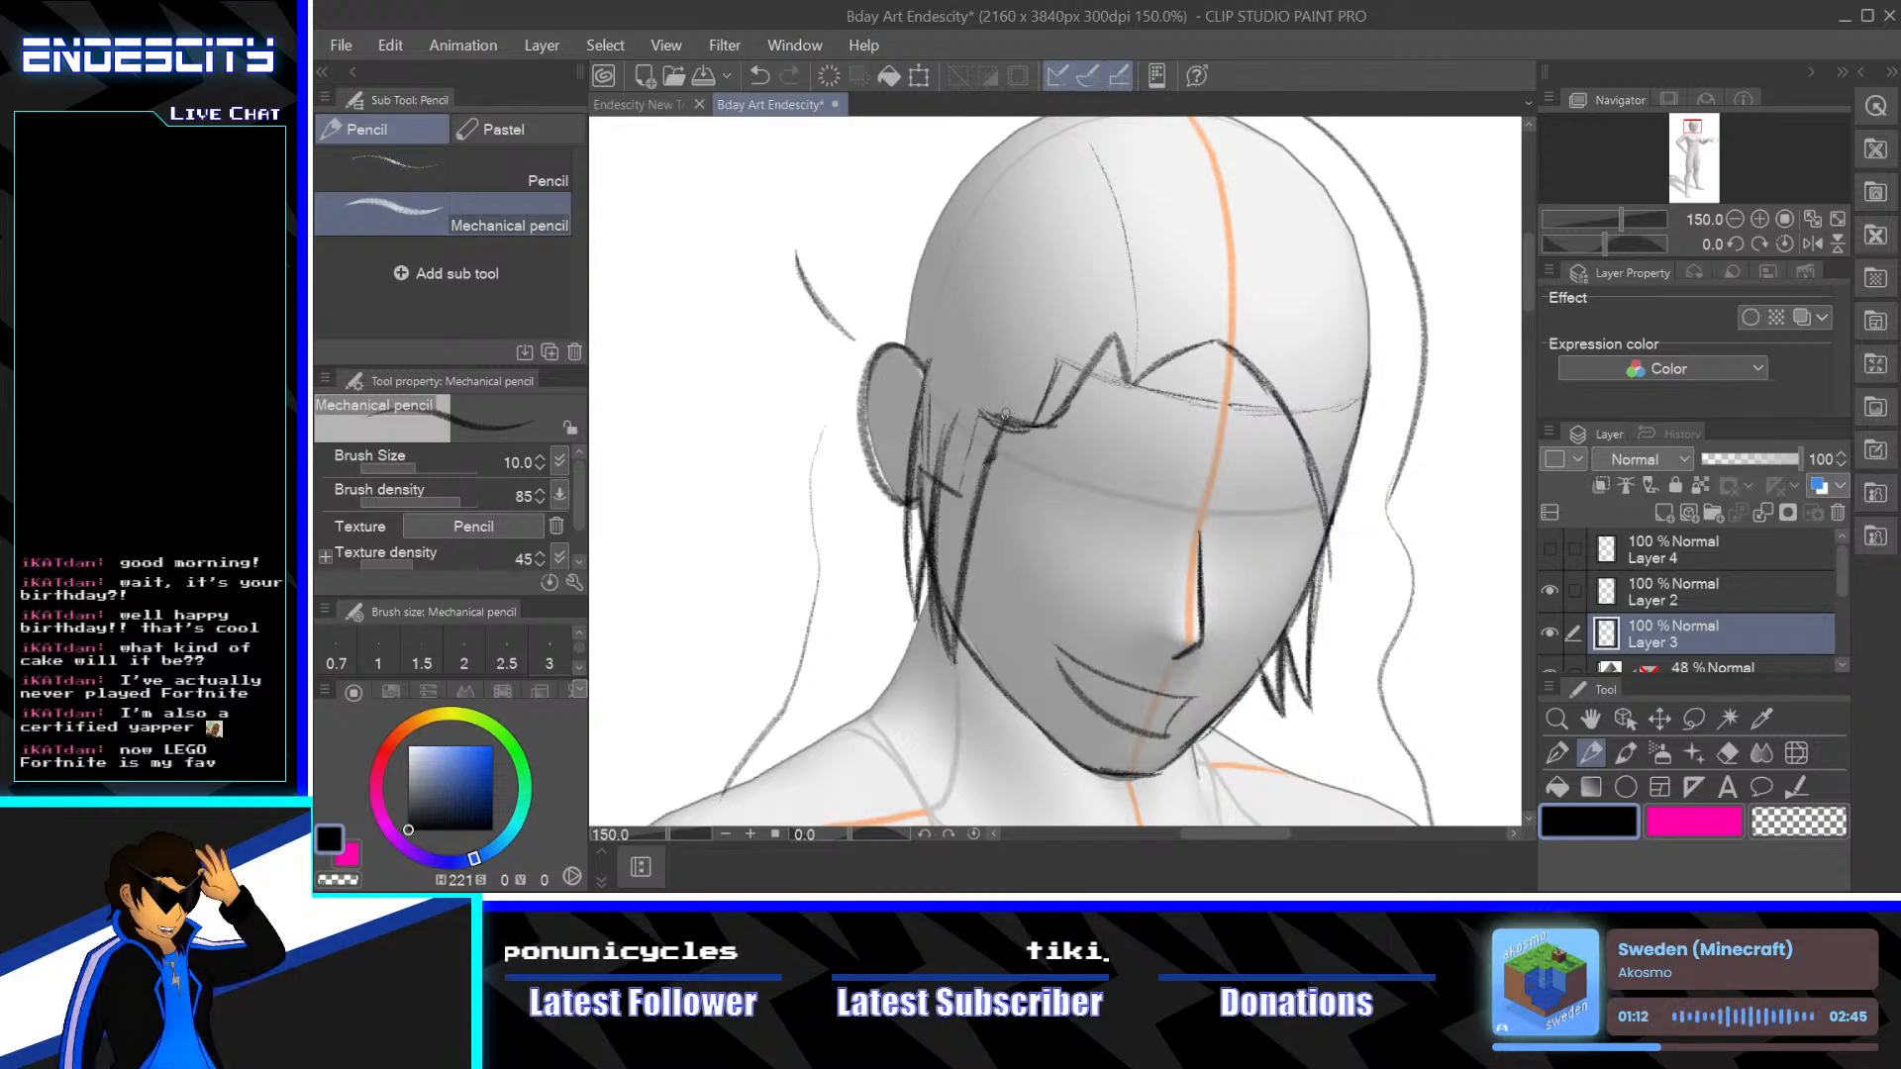
{"action": "left_click_drag", "start_coordinate": [1032, 426], "coordinate": [844, 328]}
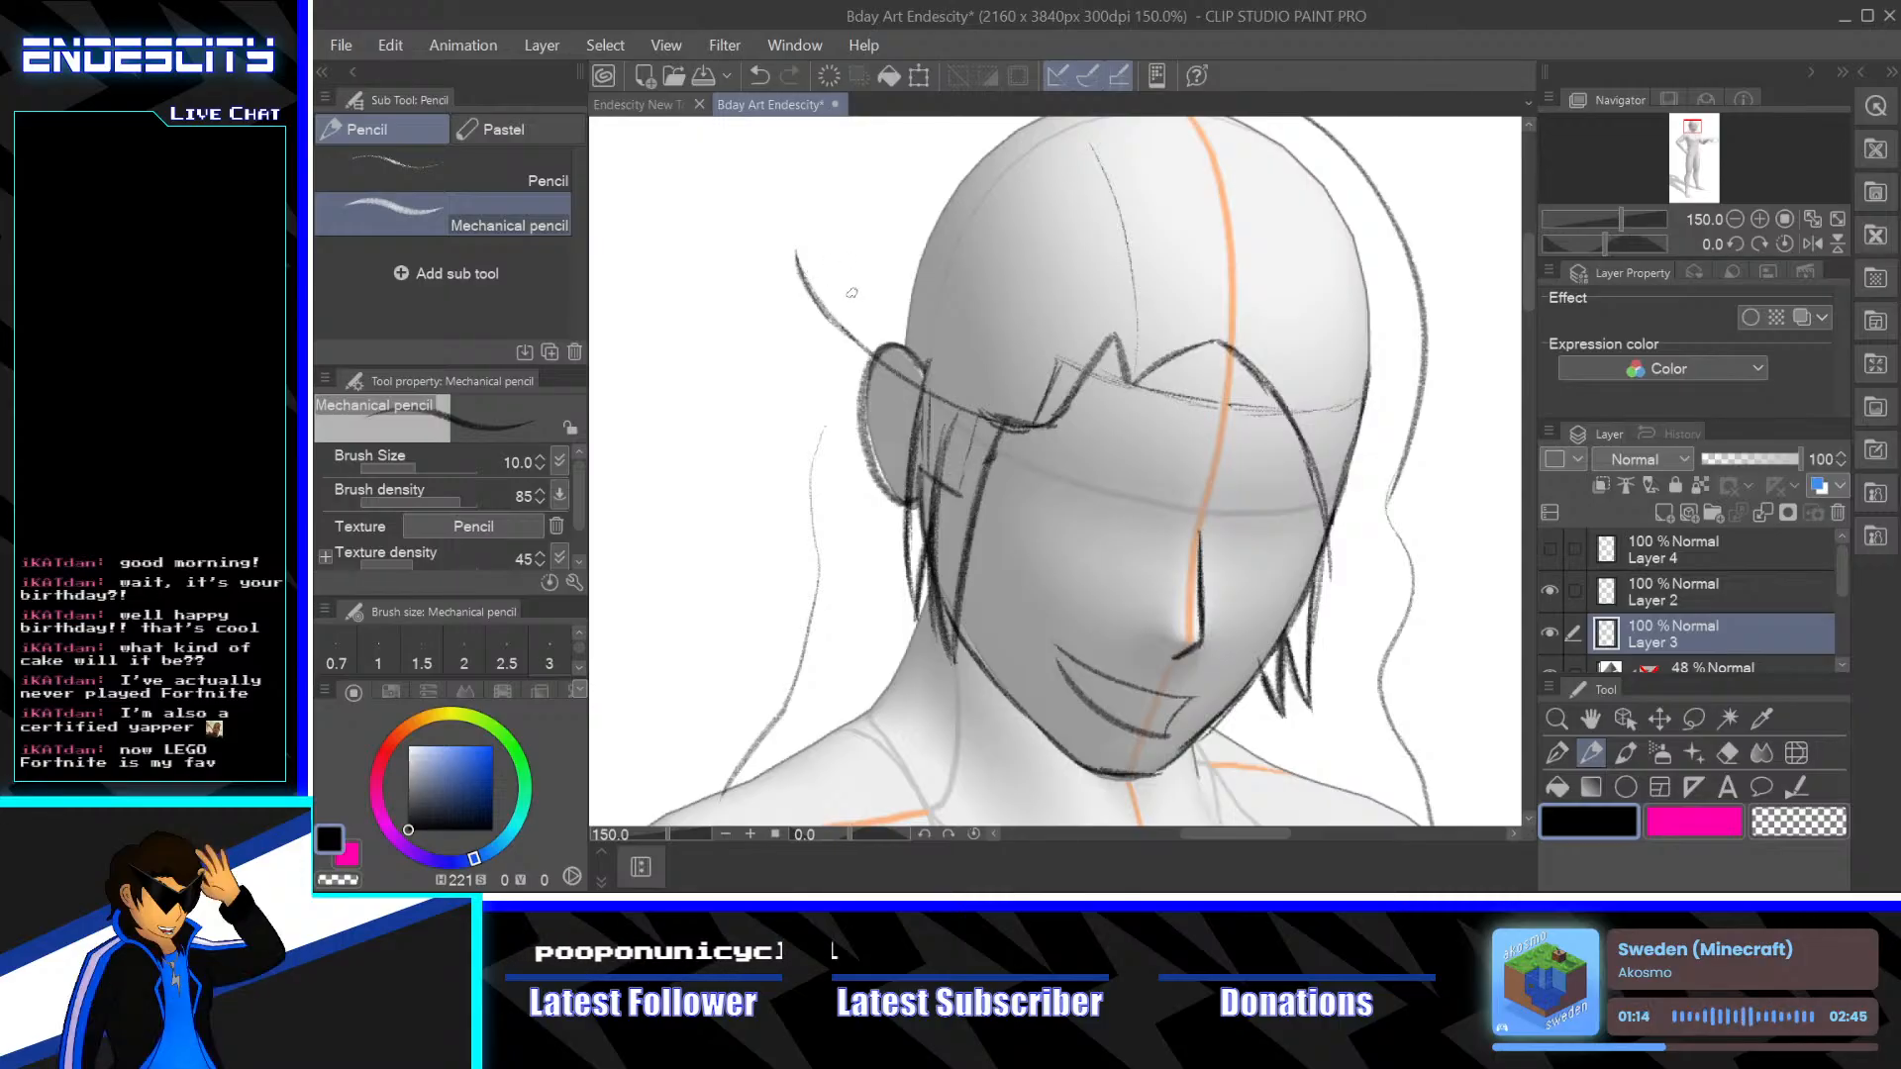
{"action": "key", "text": "ctrl+z"}
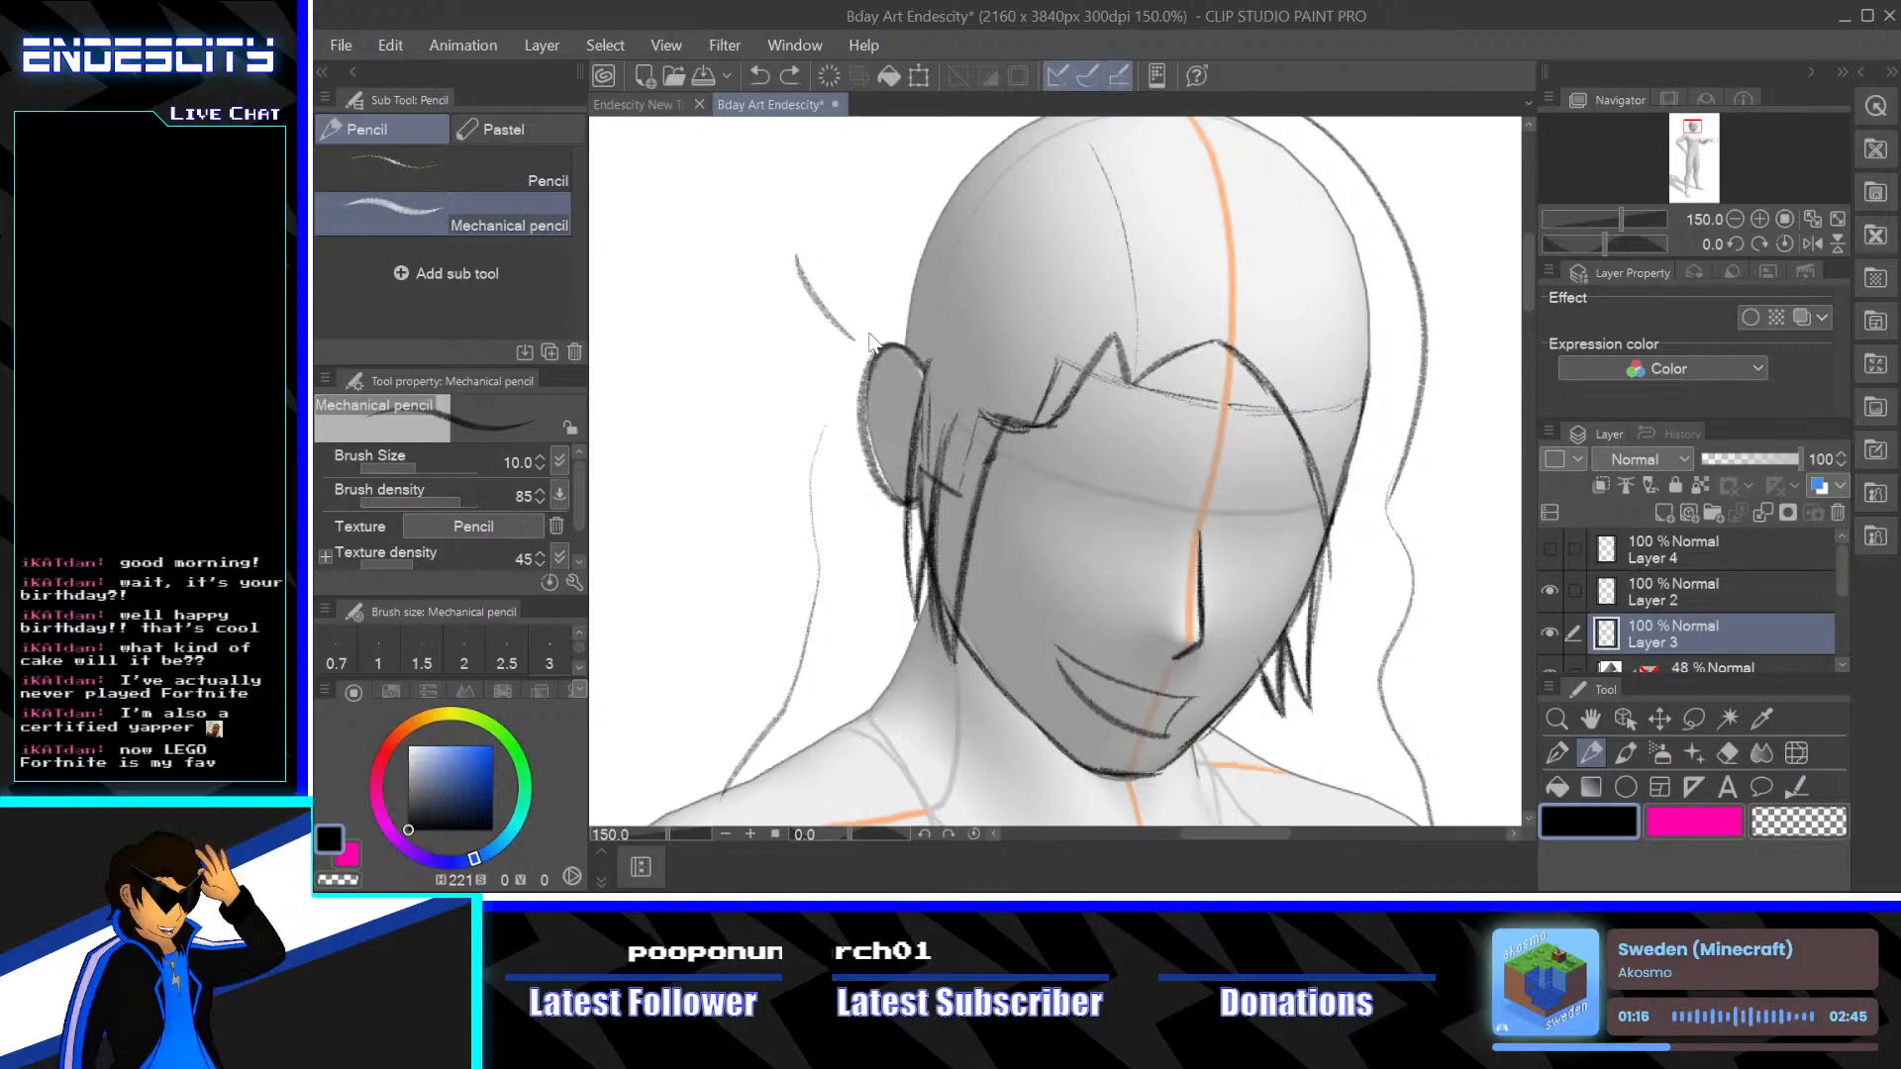
{"action": "key", "text": "ctrl+z"}
{"action": "mouse_move", "coordinate": [1030, 427]}
{"action": "left_mouse_down"}
{"action": "mouse_move", "coordinate": [840, 302]}
{"action": "mouse_move", "coordinate": [782, 204]}
{"action": "mouse_move", "coordinate": [889, 302]}
{"action": "left_mouse_up"}
{"action": "key", "text": "ctrl+z"}
{"action": "key", "text": "ctrl+z"}
Close the pointed tuft above the ear with a curved upper edge and draw the outer hair contour from the crown down to it
{"action": "mouse_move", "coordinate": [783, 207]}
{"action": "left_mouse_down"}
{"action": "mouse_move", "coordinate": [826, 244]}
{"action": "mouse_move", "coordinate": [931, 260]}
{"action": "left_mouse_up"}
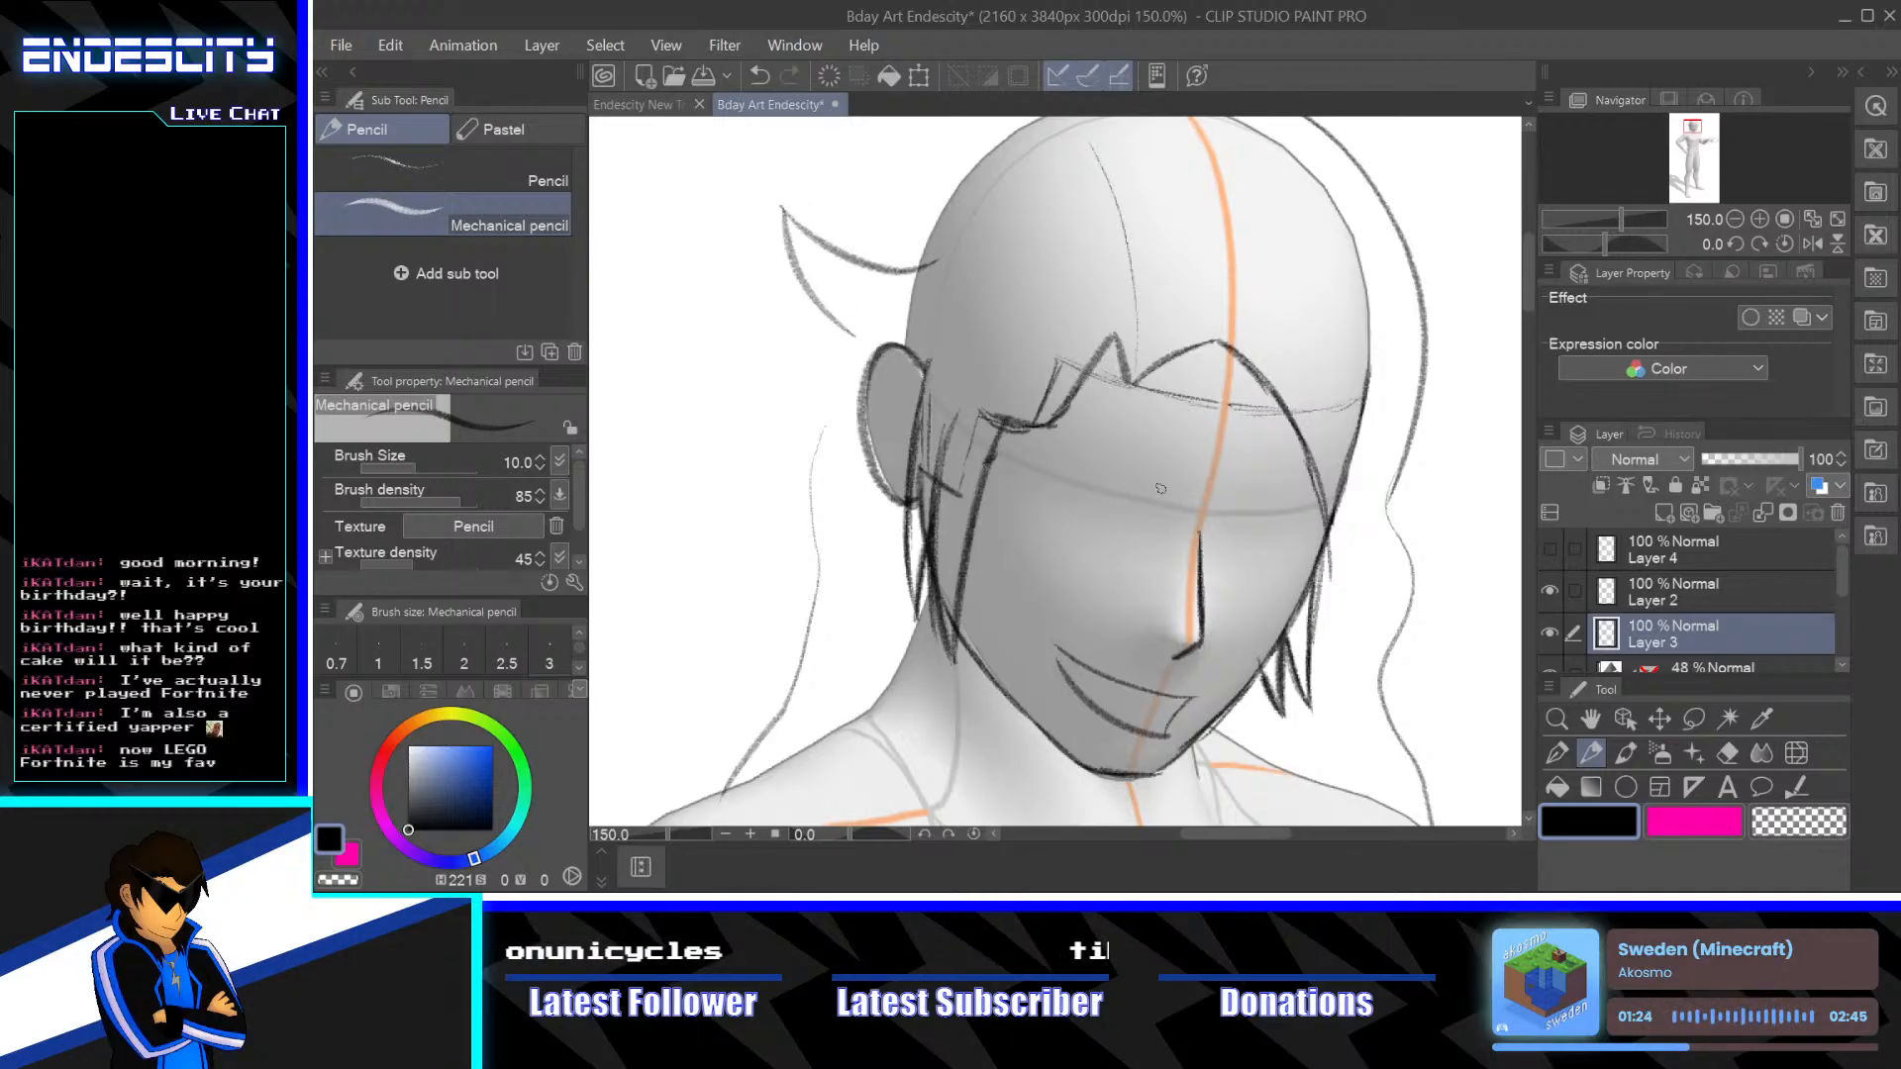
{"action": "left_click_drag", "start_coordinate": [1033, 402], "coordinate": [1063, 587]}
{"action": "mouse_move", "coordinate": [1081, 282]}
{"action": "left_mouse_down"}
{"action": "mouse_move", "coordinate": [970, 338]}
{"action": "mouse_move", "coordinate": [907, 473]}
{"action": "left_mouse_up"}
Erase the hair's entire outer contour around the head and down to both shoulders with the Hard eraser, keeping the tuft above the ear
{"action": "scroll", "coordinate": [1209, 433], "scroll_direction": "down", "scroll_amount": 1}
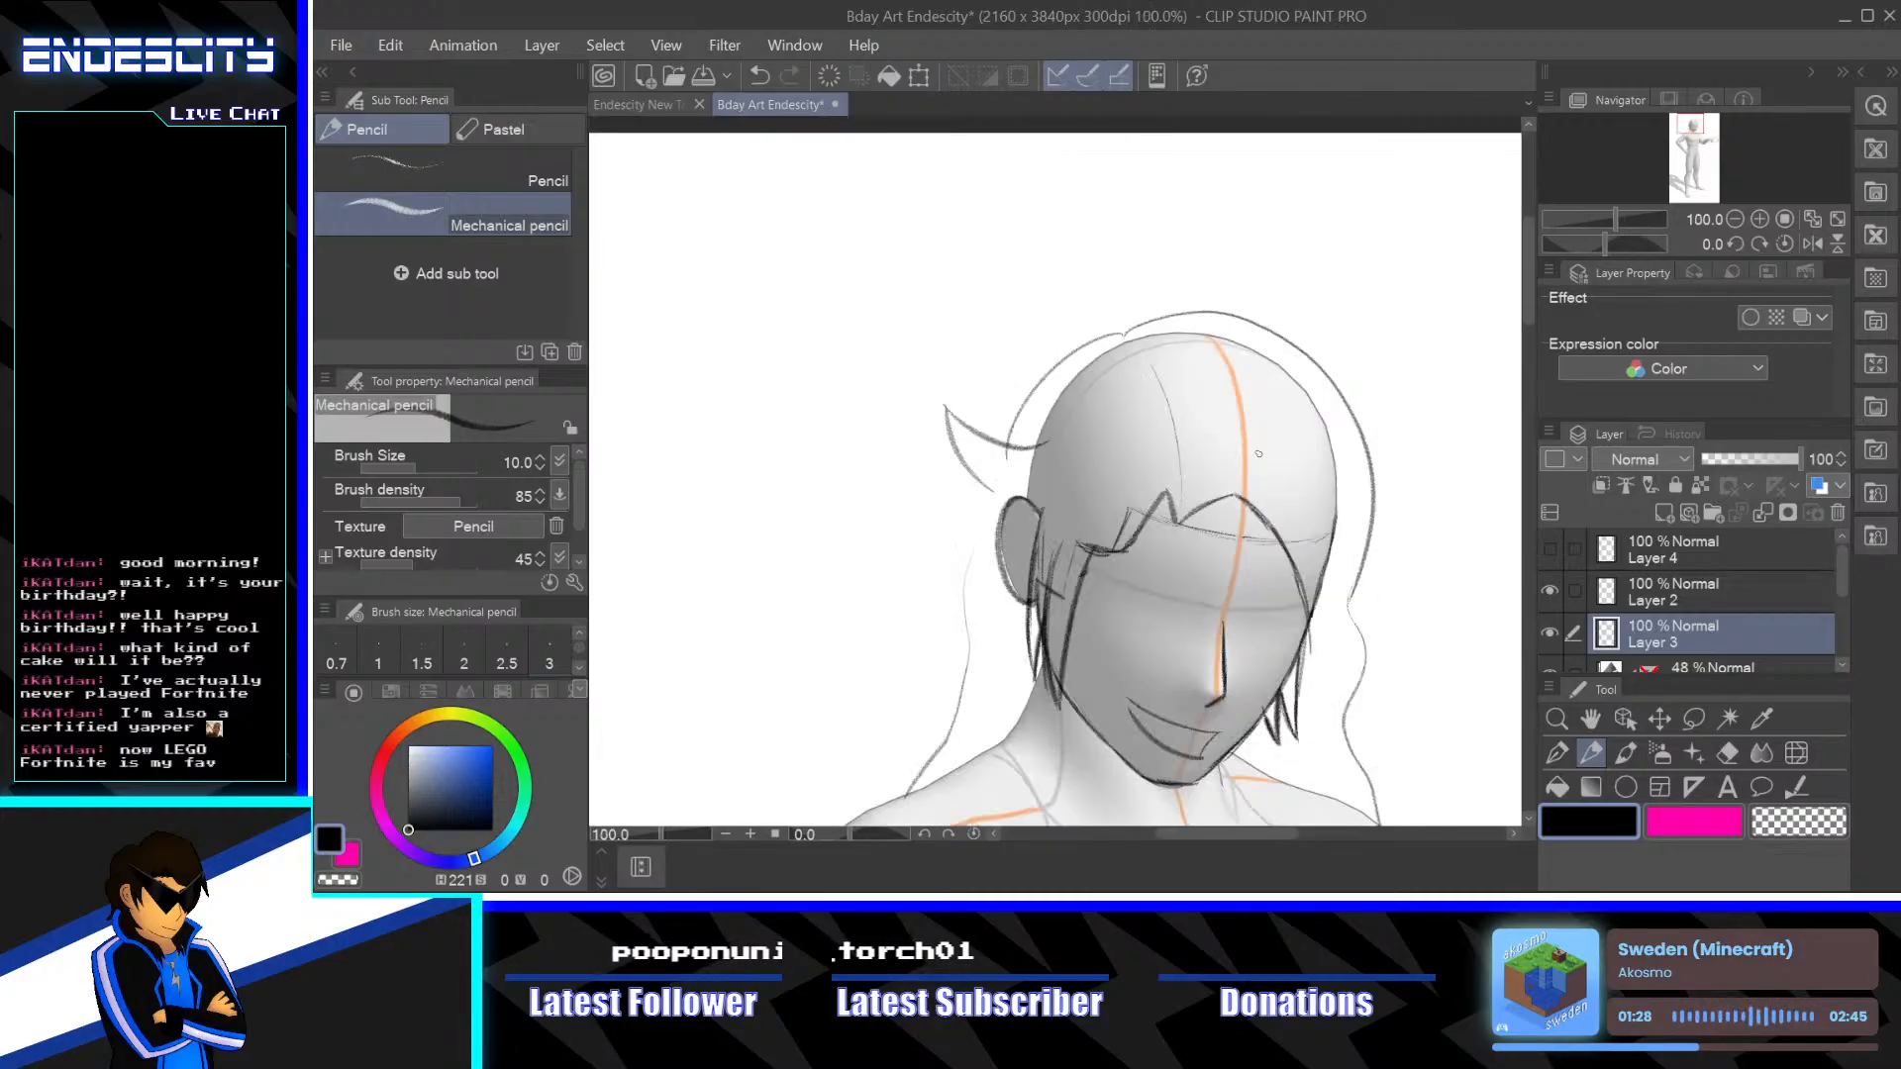
{"action": "left_click_drag", "start_coordinate": [1344, 512], "coordinate": [1208, 364]}
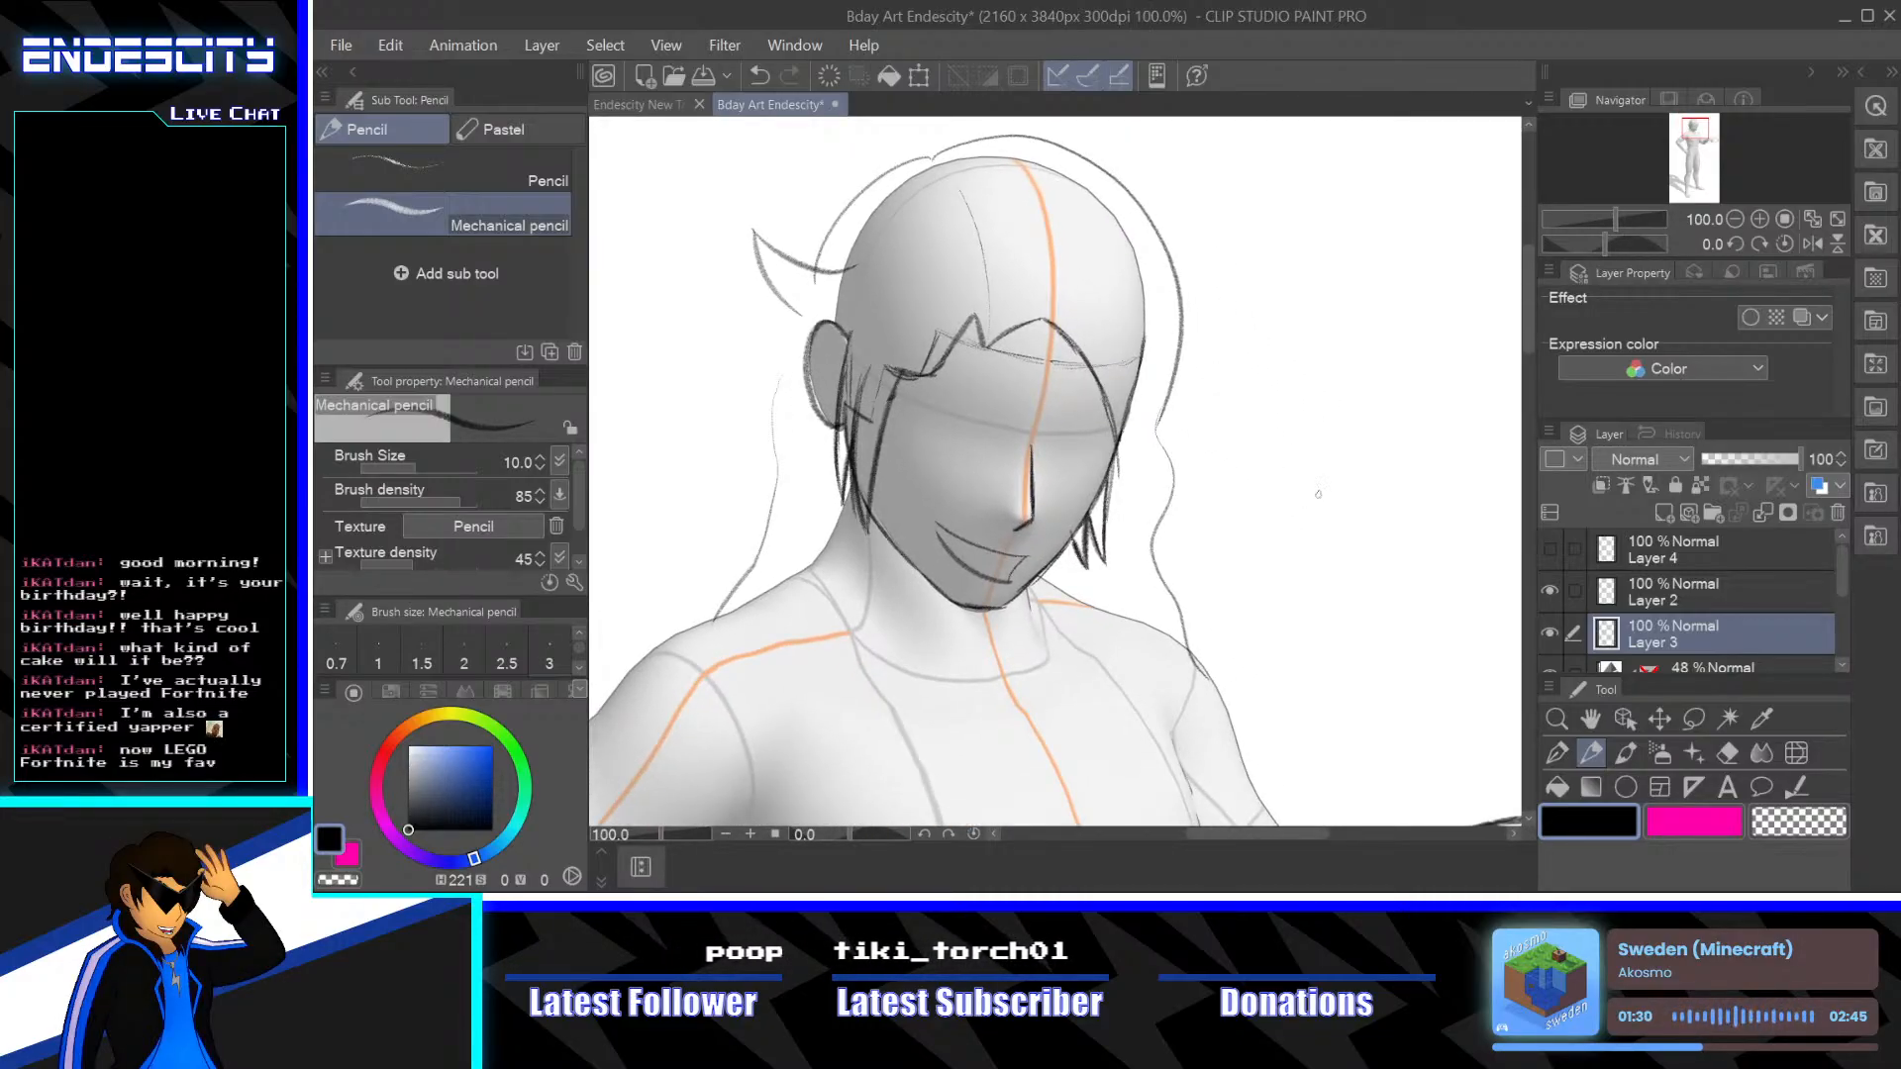
{"action": "key", "text": "e"}
{"action": "mouse_move", "coordinate": [1178, 421]}
{"action": "left_mouse_down"}
{"action": "mouse_move", "coordinate": [1157, 460]}
{"action": "mouse_move", "coordinate": [1170, 527]}
{"action": "mouse_move", "coordinate": [1172, 481]}
{"action": "mouse_move", "coordinate": [1156, 513]}
{"action": "mouse_move", "coordinate": [1198, 683]}
{"action": "left_mouse_up"}
{"action": "mouse_move", "coordinate": [1182, 411]}
{"action": "left_mouse_down"}
{"action": "mouse_move", "coordinate": [1258, 520]}
{"action": "mouse_move", "coordinate": [1236, 466]}
{"action": "mouse_move", "coordinate": [1253, 476]}
{"action": "mouse_move", "coordinate": [1254, 379]}
{"action": "mouse_move", "coordinate": [1215, 519]}
{"action": "mouse_move", "coordinate": [1223, 436]}
{"action": "mouse_move", "coordinate": [1240, 448]}
{"action": "mouse_move", "coordinate": [1198, 343]}
{"action": "mouse_move", "coordinate": [1128, 258]}
{"action": "mouse_move", "coordinate": [1040, 246]}
{"action": "mouse_move", "coordinate": [899, 314]}
{"action": "mouse_move", "coordinate": [821, 474]}
{"action": "mouse_move", "coordinate": [820, 609]}
{"action": "mouse_move", "coordinate": [763, 730]}
{"action": "left_mouse_up"}
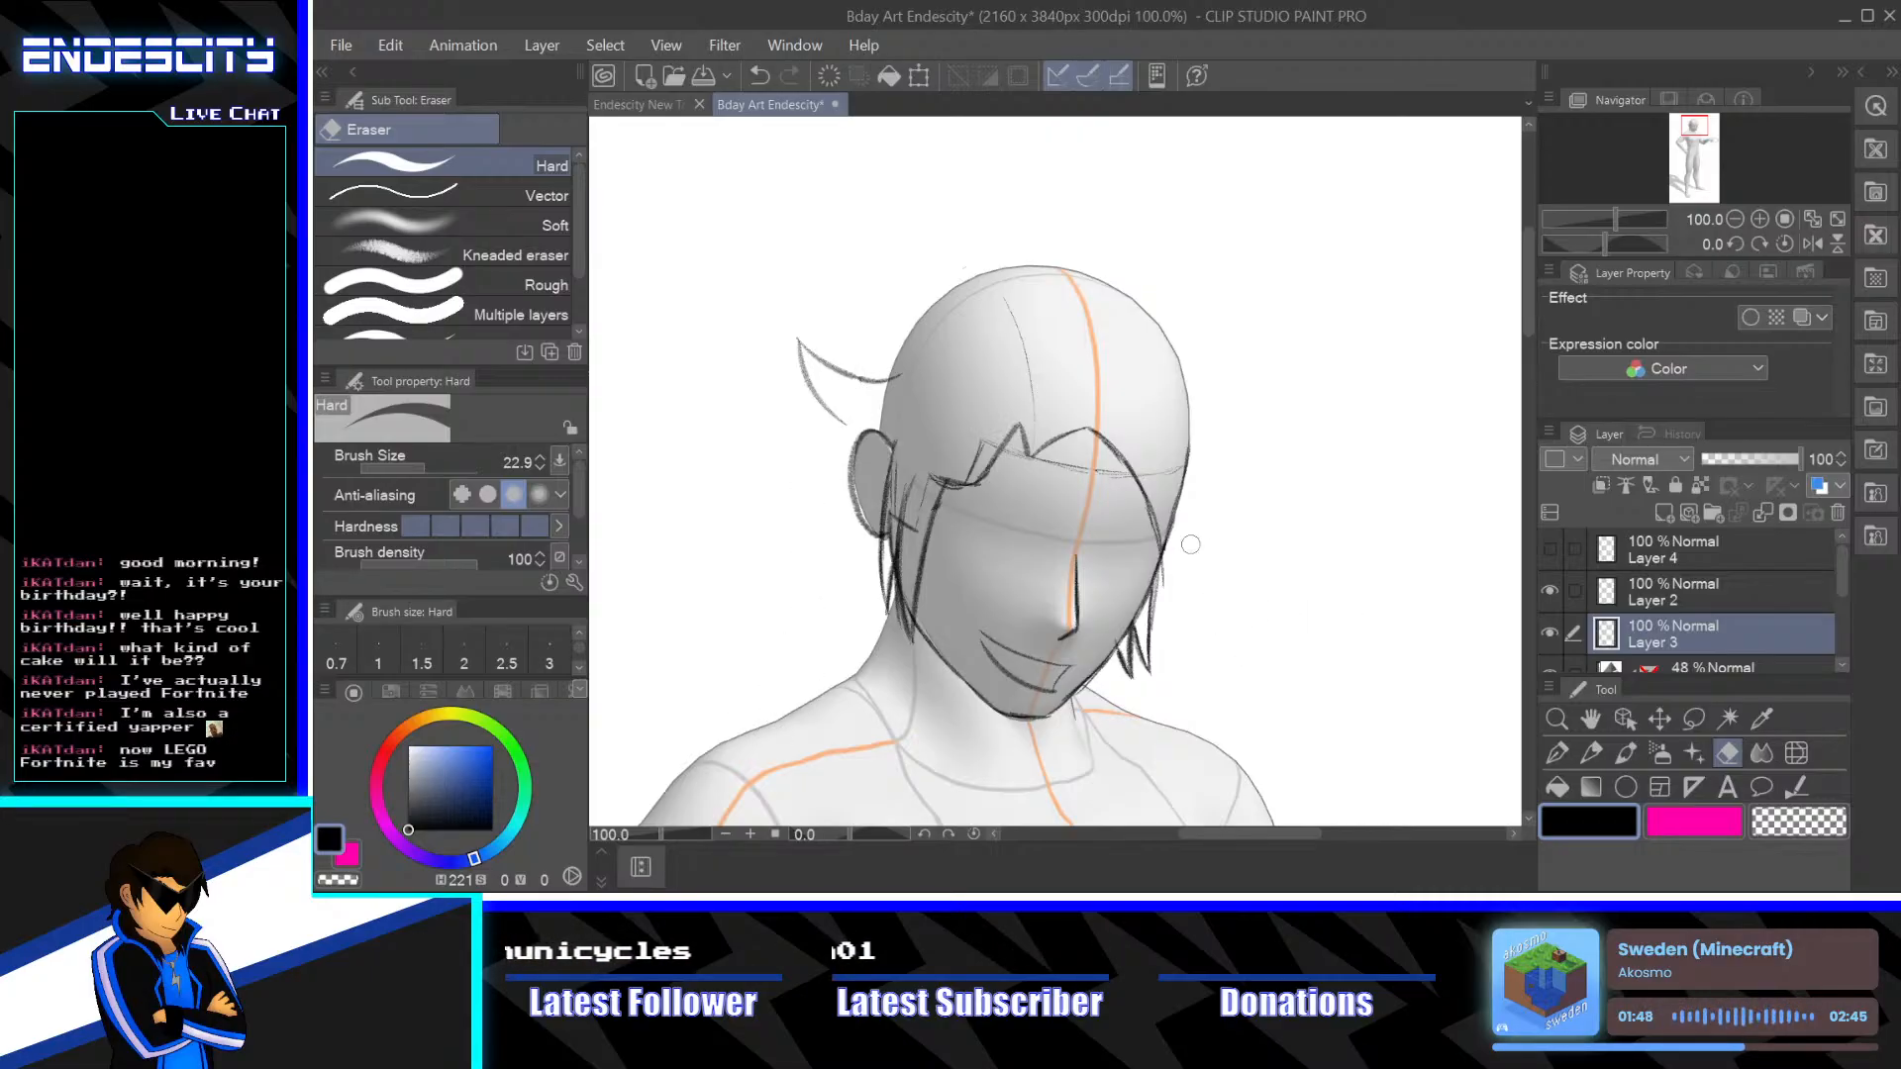
Erase the far side of the fringe from the second peak to the face's edge, and switch back to the Mechanical pencil
{"action": "mouse_move", "coordinate": [1328, 615]}
{"action": "left_mouse_down"}
{"action": "mouse_move", "coordinate": [1232, 418]}
{"action": "mouse_move", "coordinate": [1247, 477]}
{"action": "left_mouse_up"}
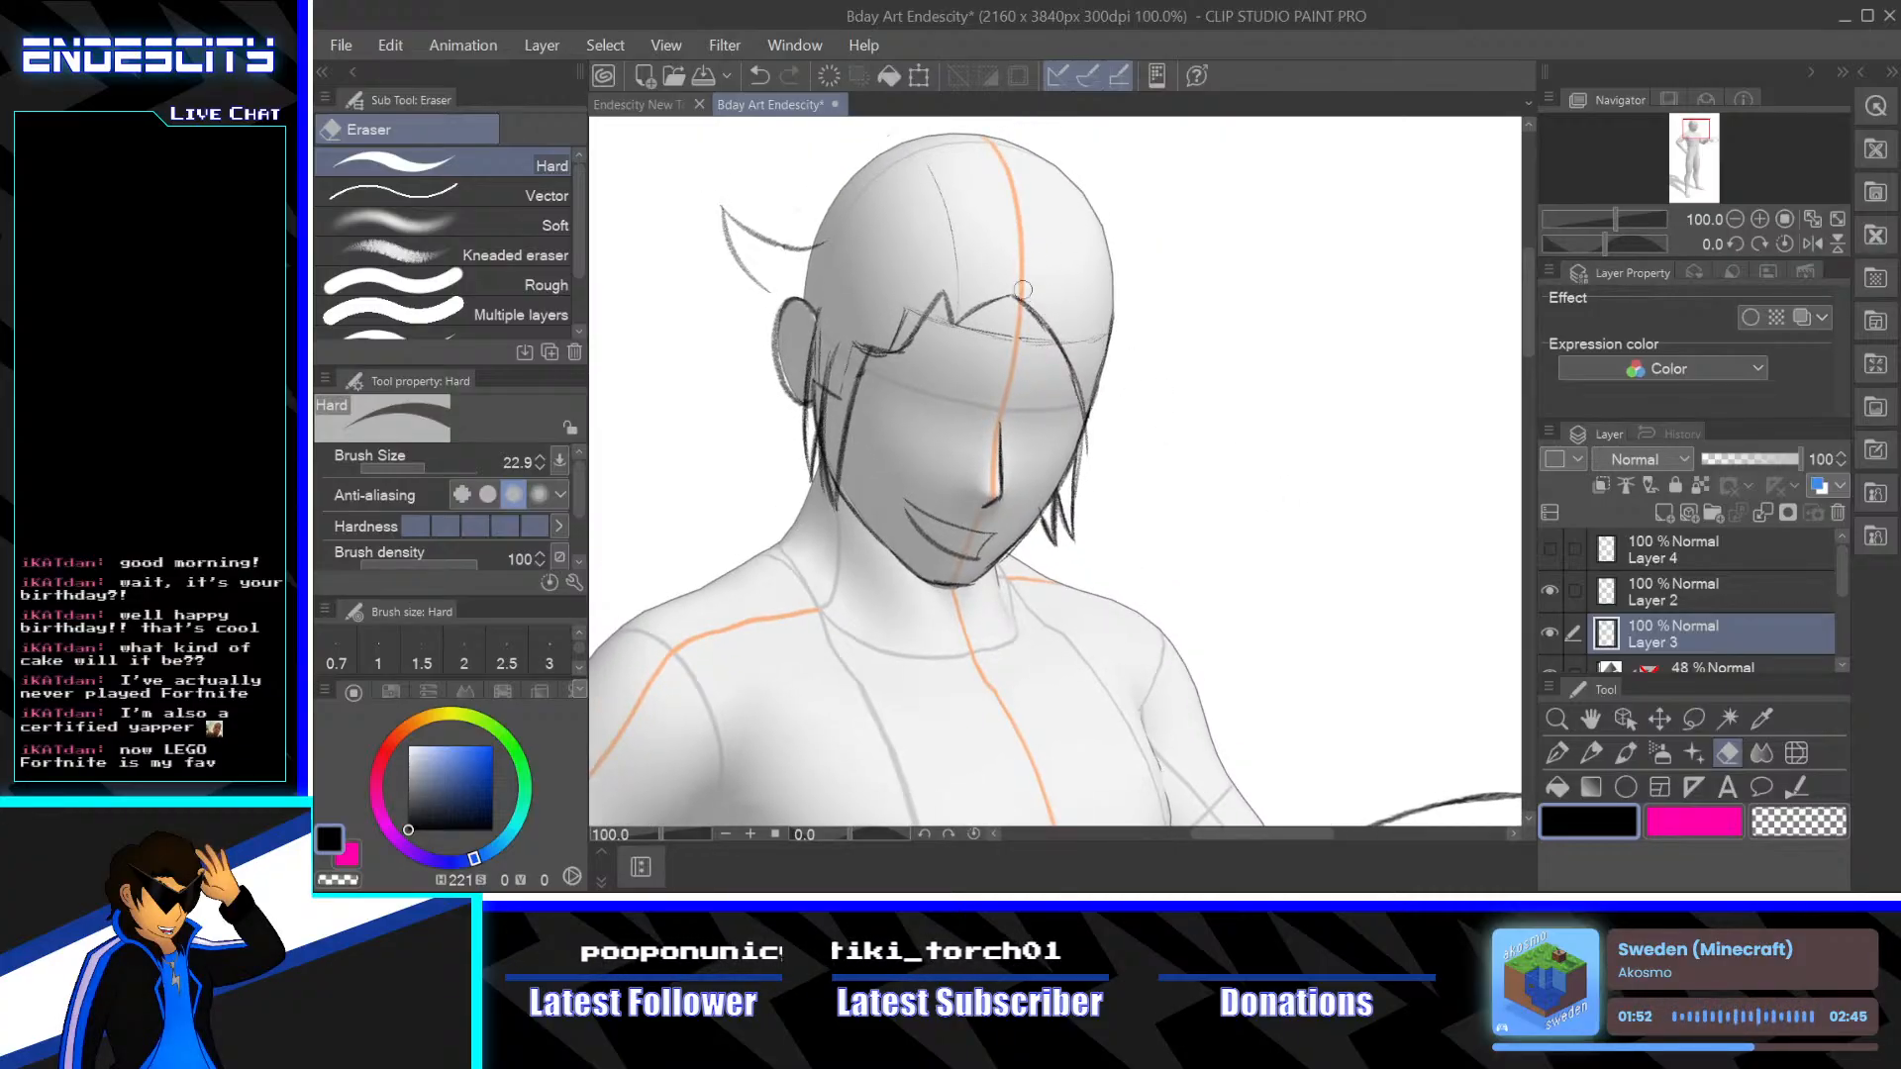
{"action": "mouse_move", "coordinate": [1023, 289]}
{"action": "left_mouse_down"}
{"action": "mouse_move", "coordinate": [1061, 329]}
{"action": "mouse_move", "coordinate": [1092, 441]}
{"action": "left_mouse_up"}
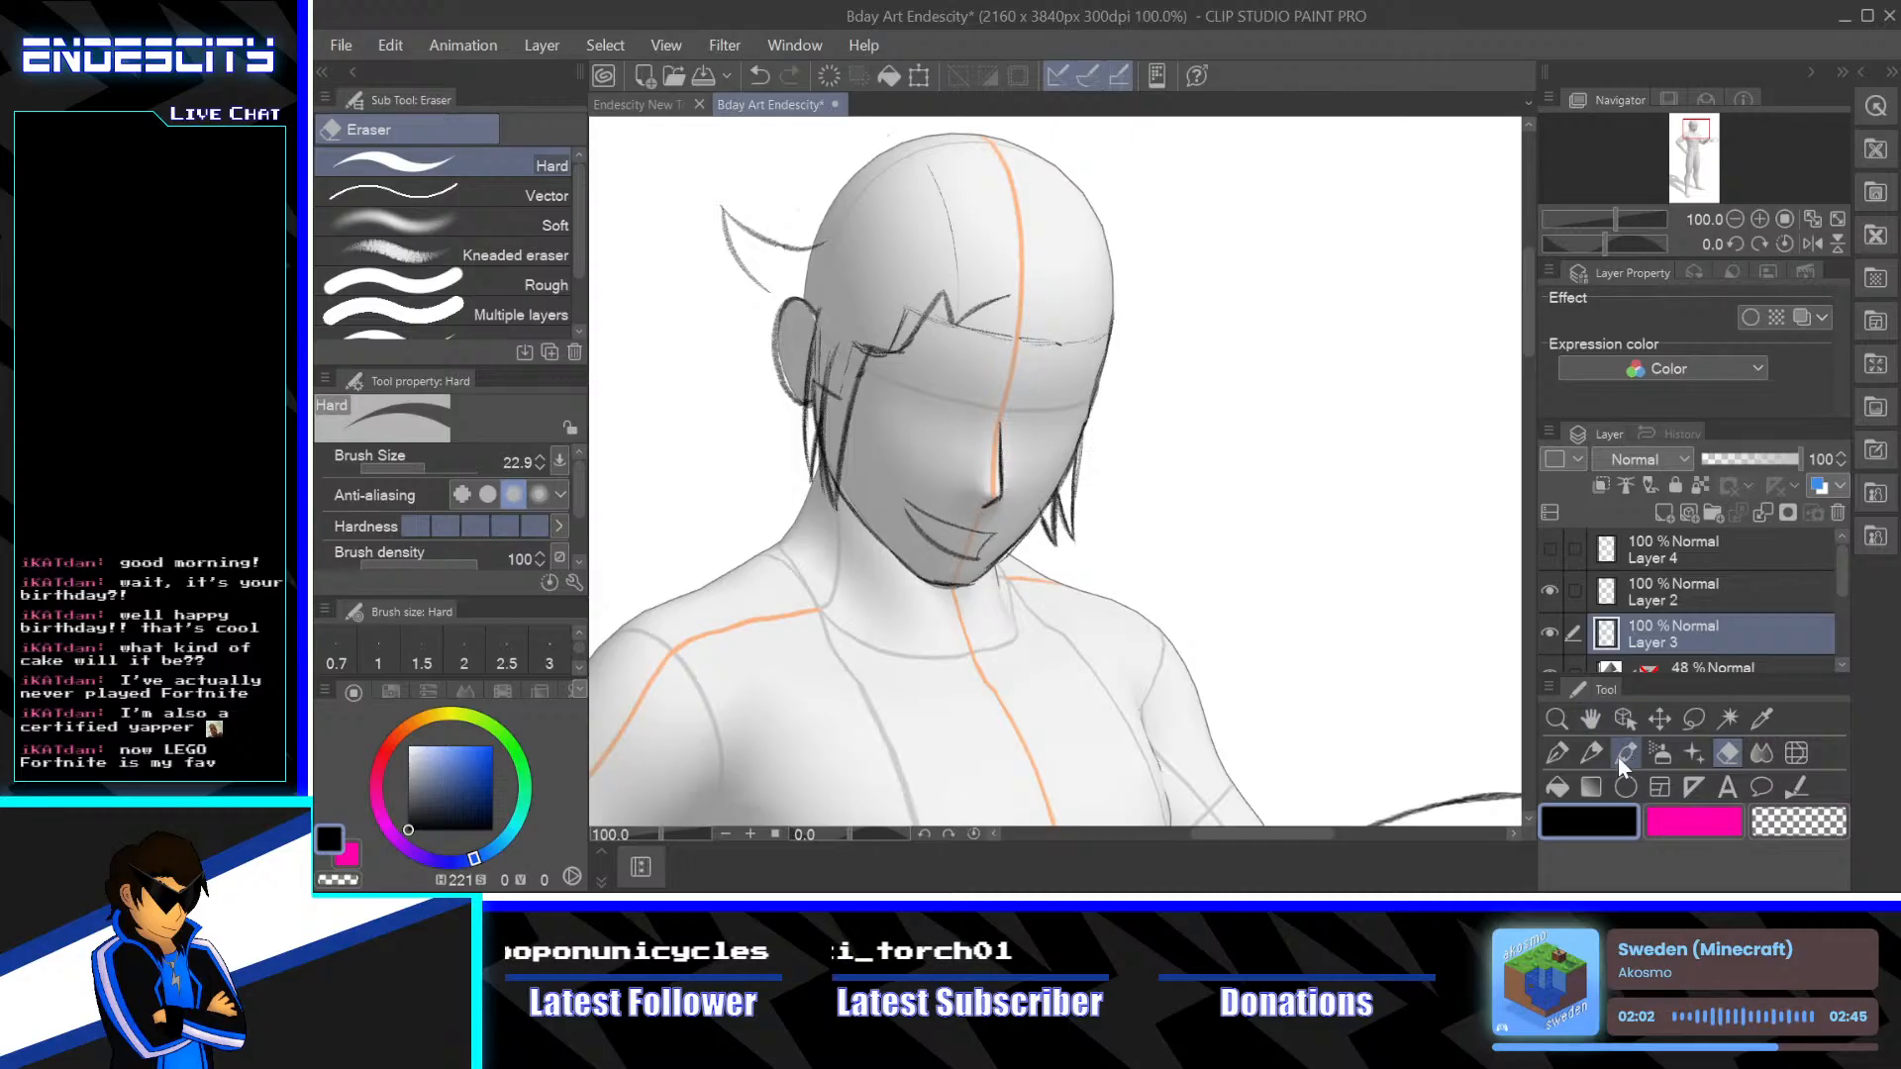
{"action": "left_click", "coordinate": [1591, 753]}
{"action": "scroll", "coordinate": [1154, 415], "scroll_direction": "up", "scroll_amount": 4}
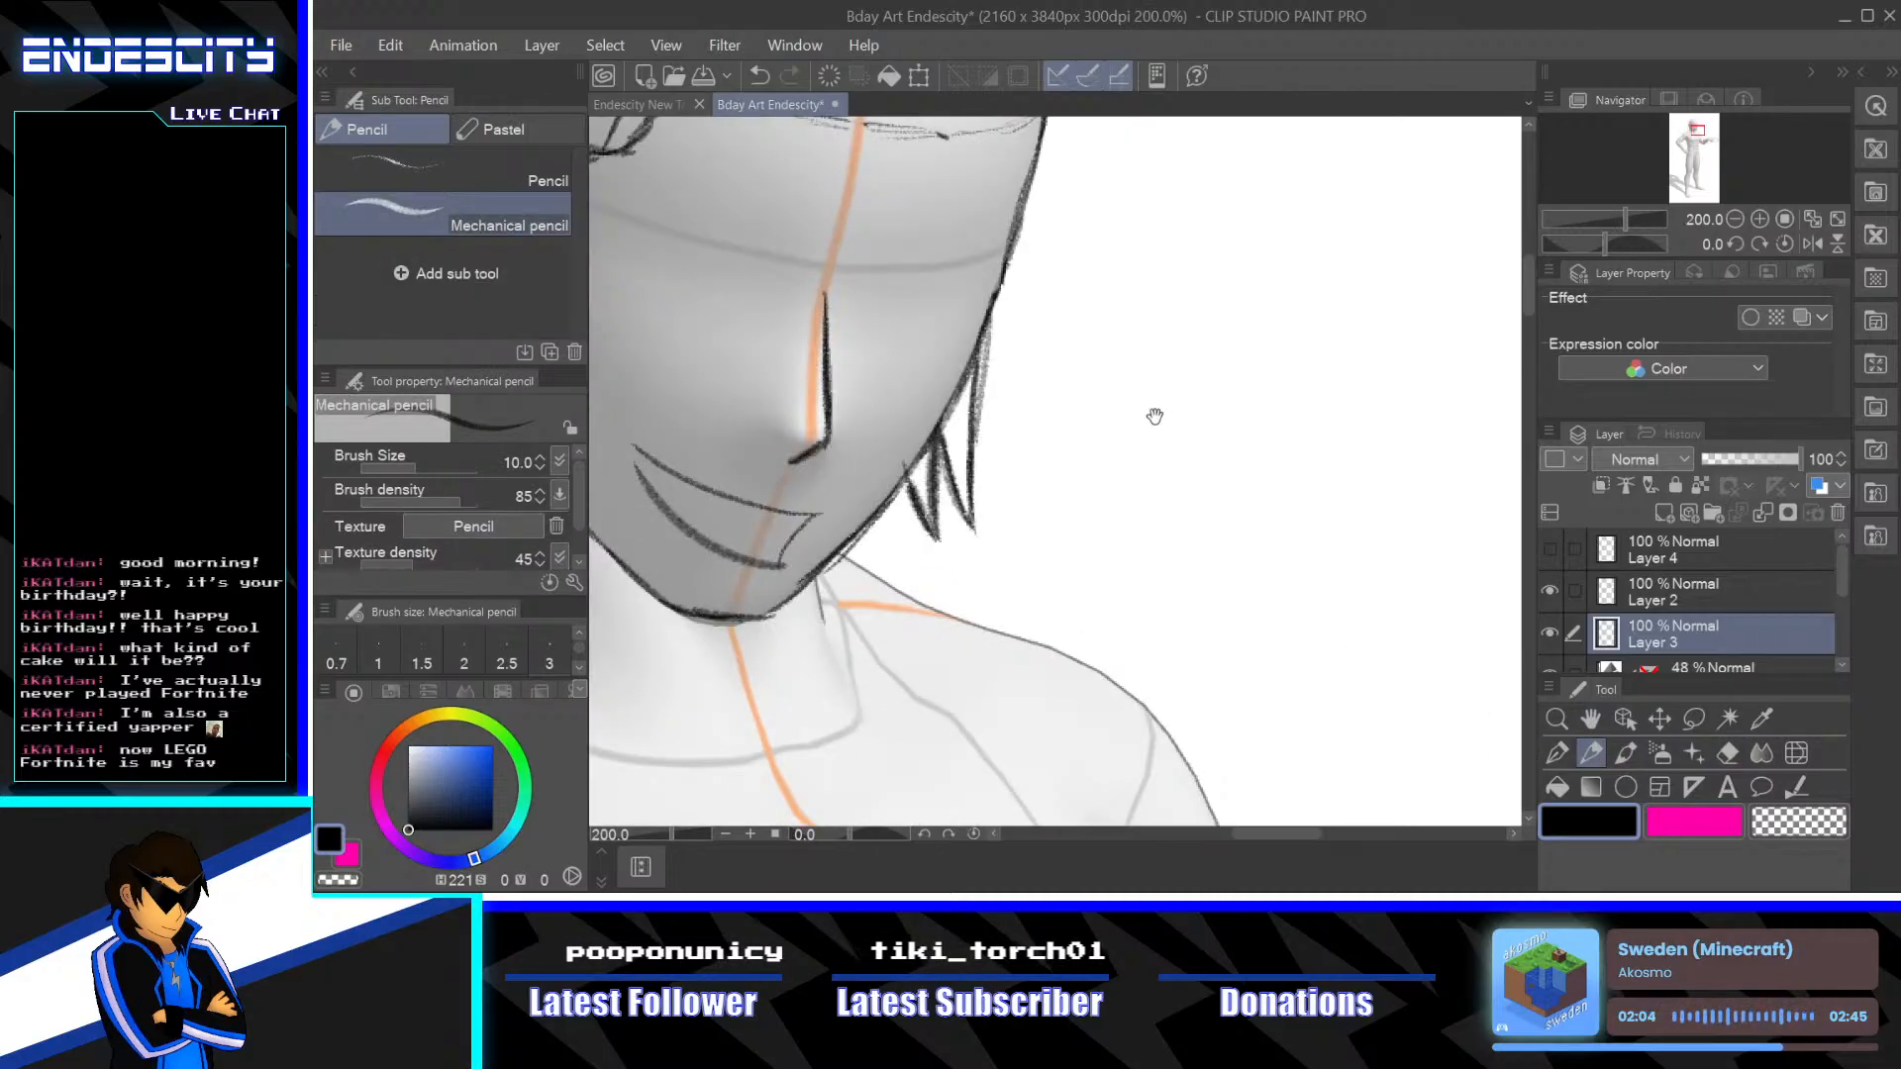
{"action": "left_click_drag", "start_coordinate": [1155, 416], "coordinate": [1213, 555]}
{"action": "scroll", "coordinate": [1235, 563], "scroll_direction": "down", "scroll_amount": 2}
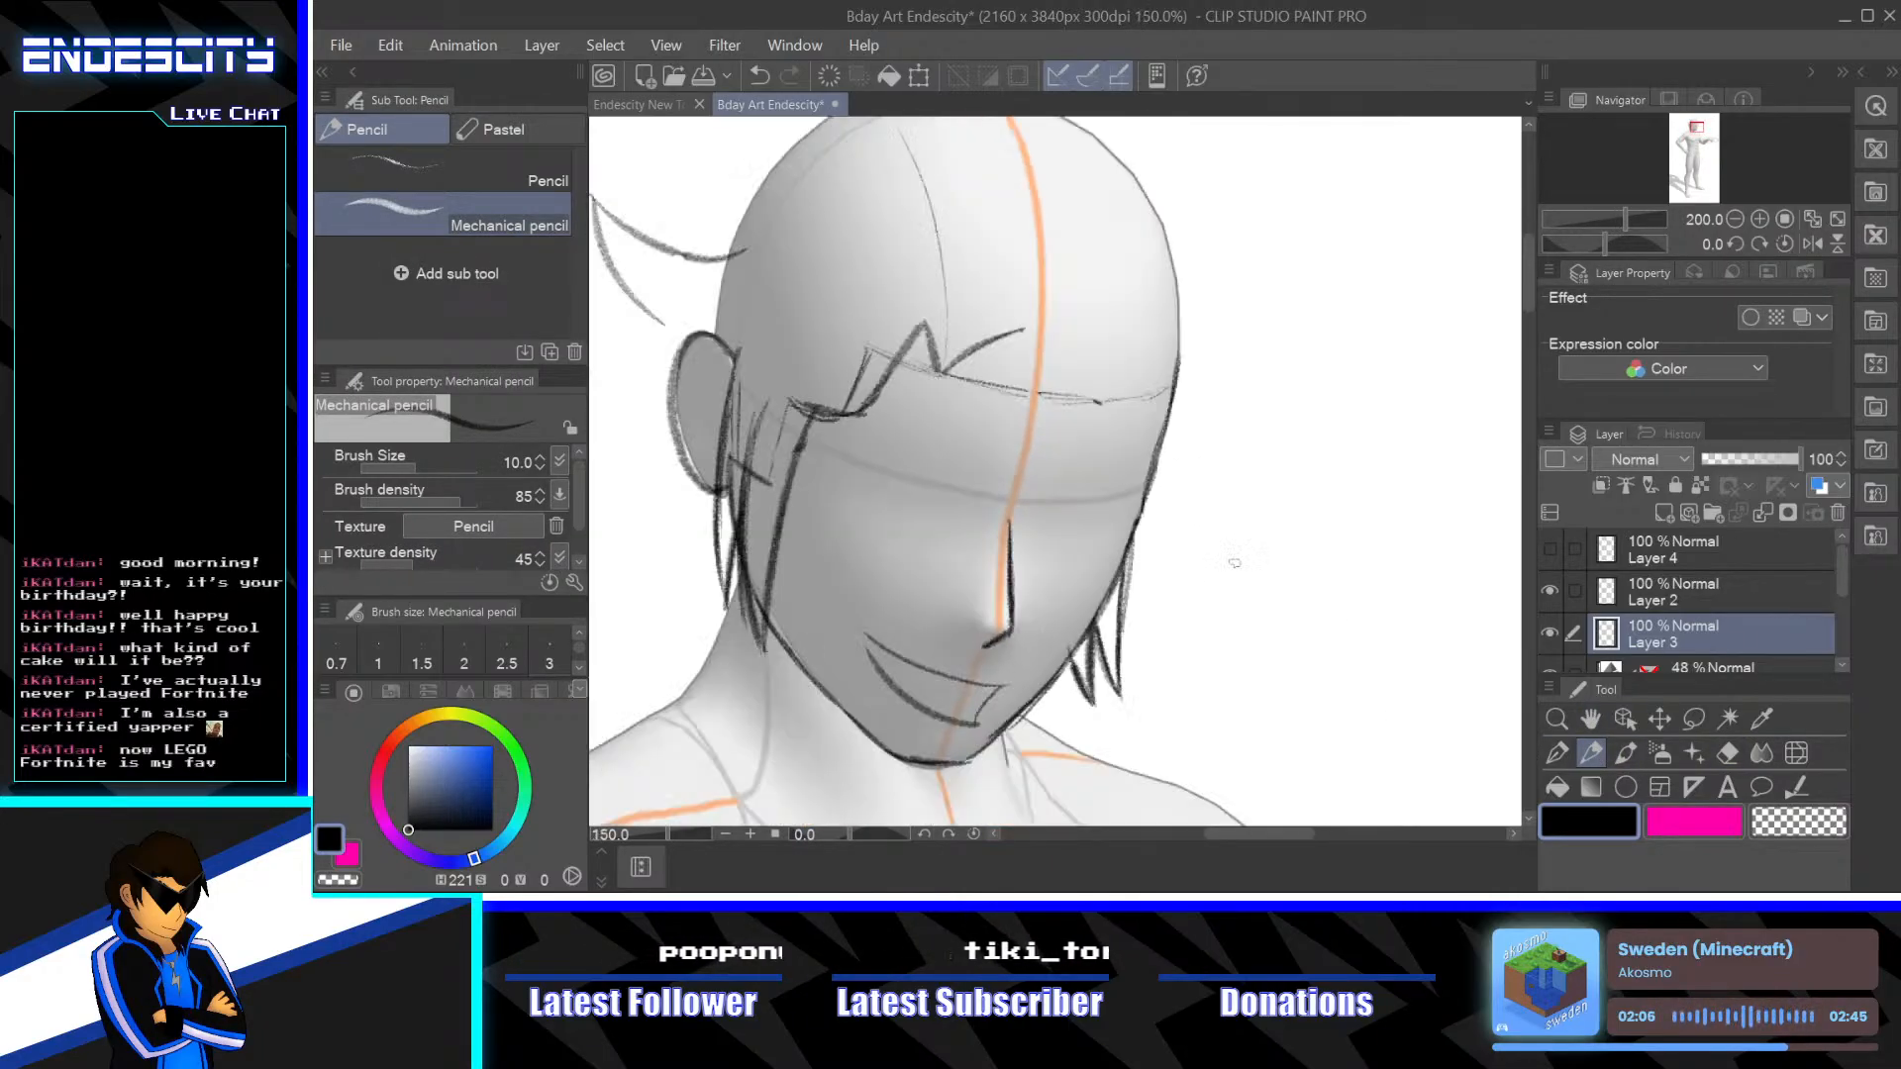
{"action": "scroll", "coordinate": [1233, 570], "scroll_direction": "down", "scroll_amount": 2}
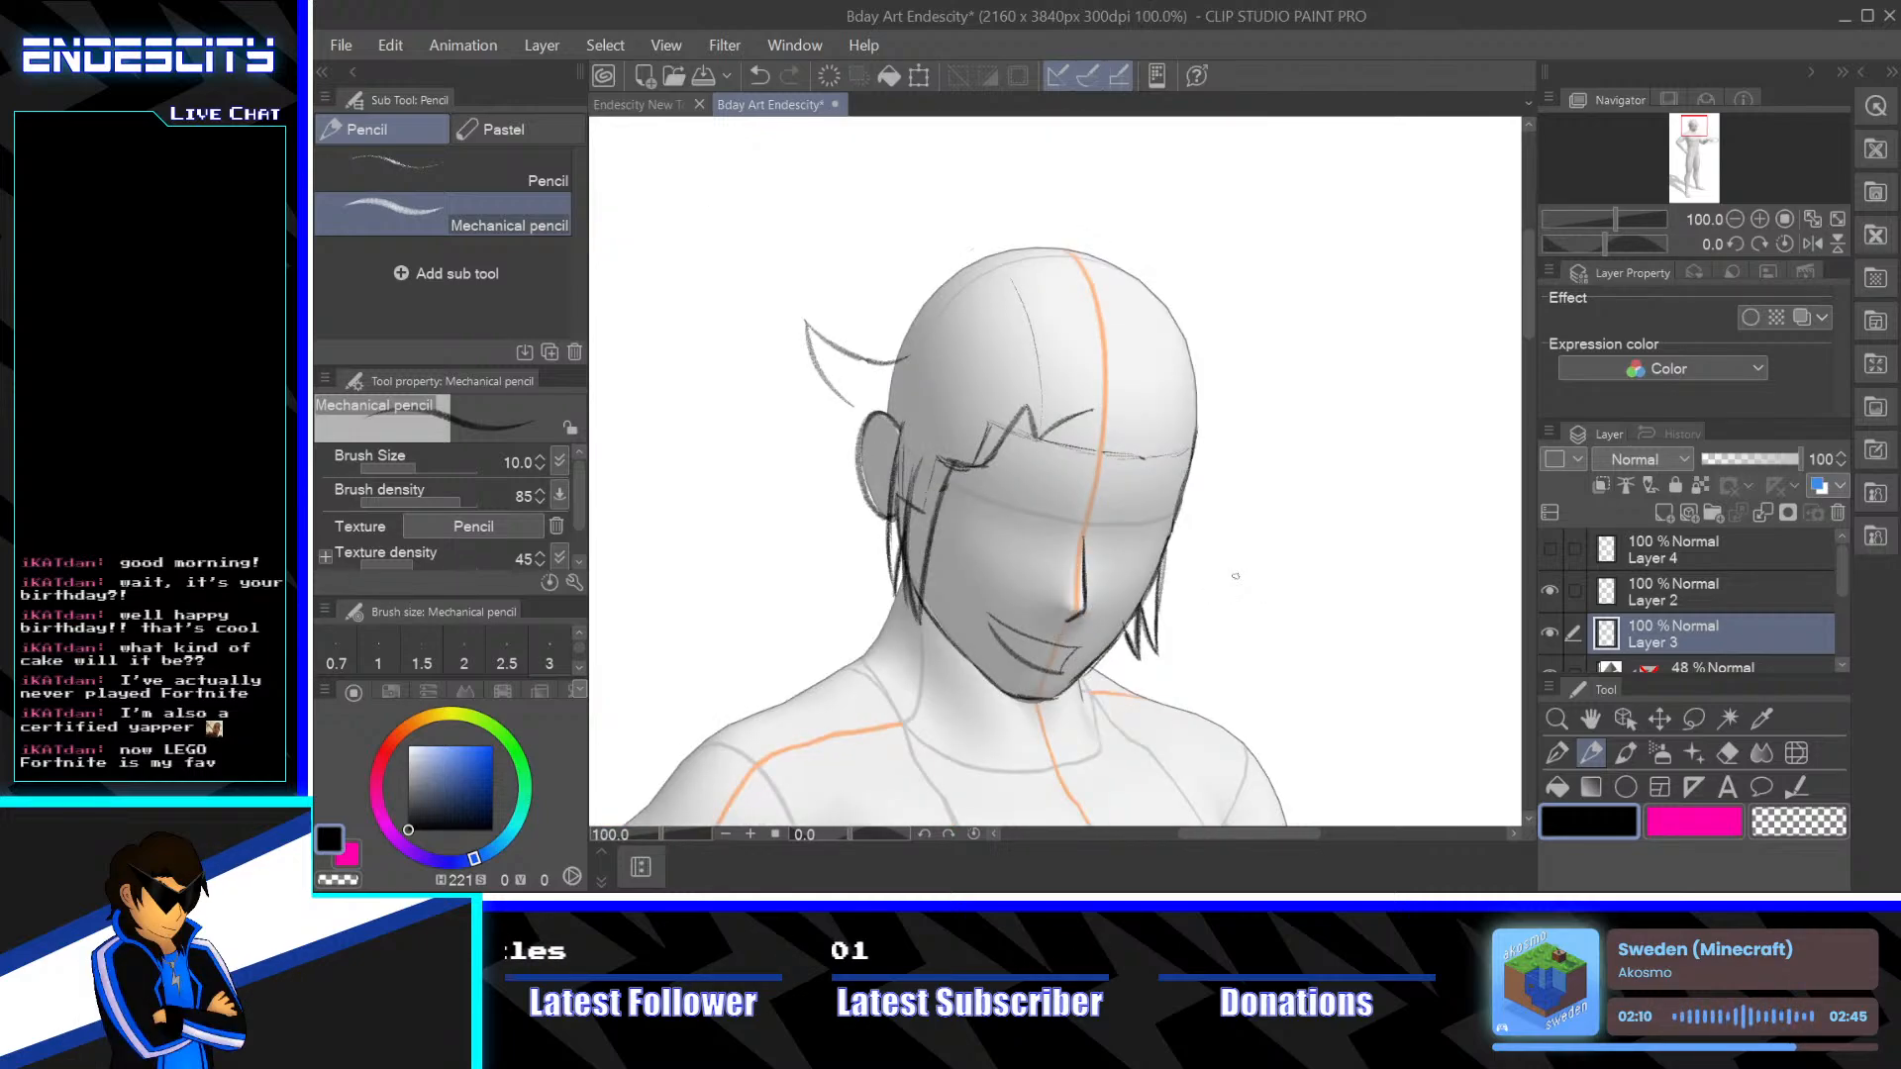
{"action": "scroll", "coordinate": [1233, 575], "scroll_direction": "up", "scroll_amount": 1}
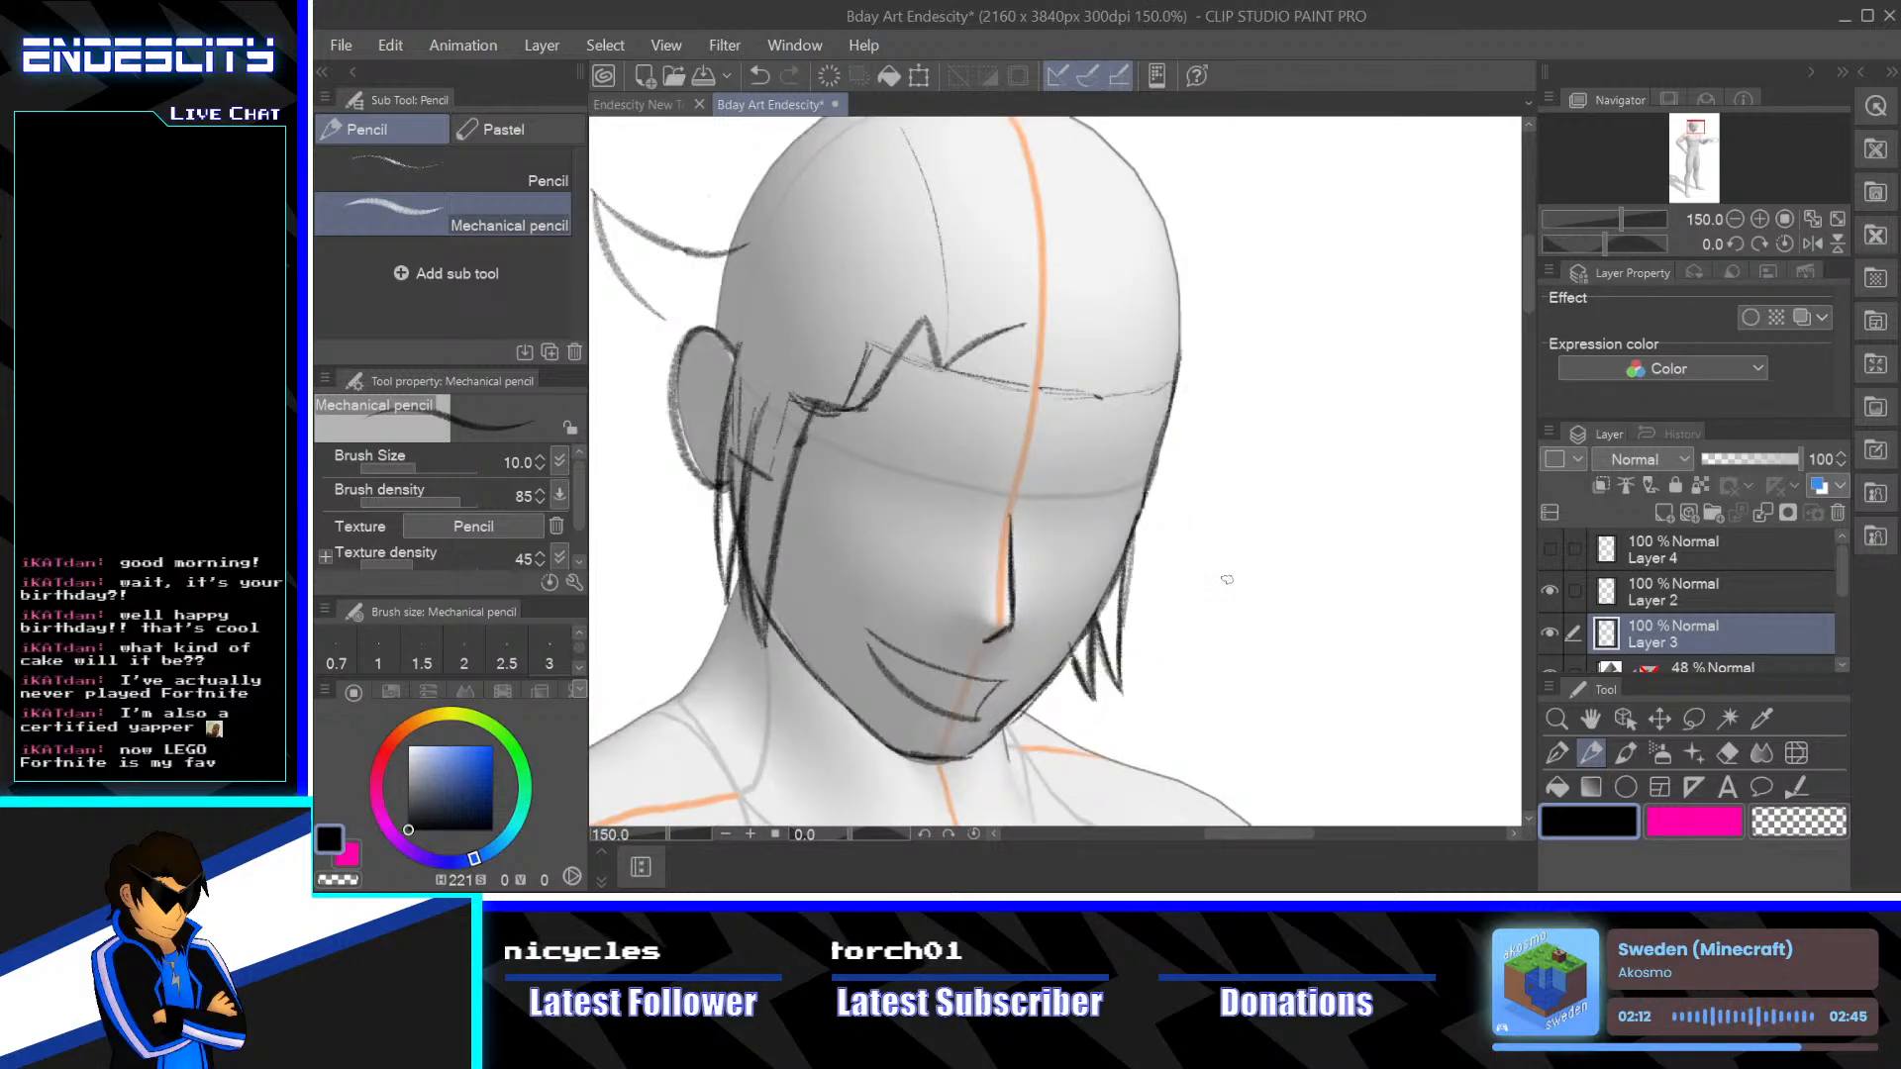
{"action": "left_click_drag", "start_coordinate": [1026, 329], "coordinate": [1109, 458]}
{"action": "mouse_move", "coordinate": [1080, 391]}
{"action": "left_mouse_down"}
{"action": "mouse_move", "coordinate": [1140, 468]}
{"action": "mouse_move", "coordinate": [1188, 480]}
{"action": "left_mouse_up"}
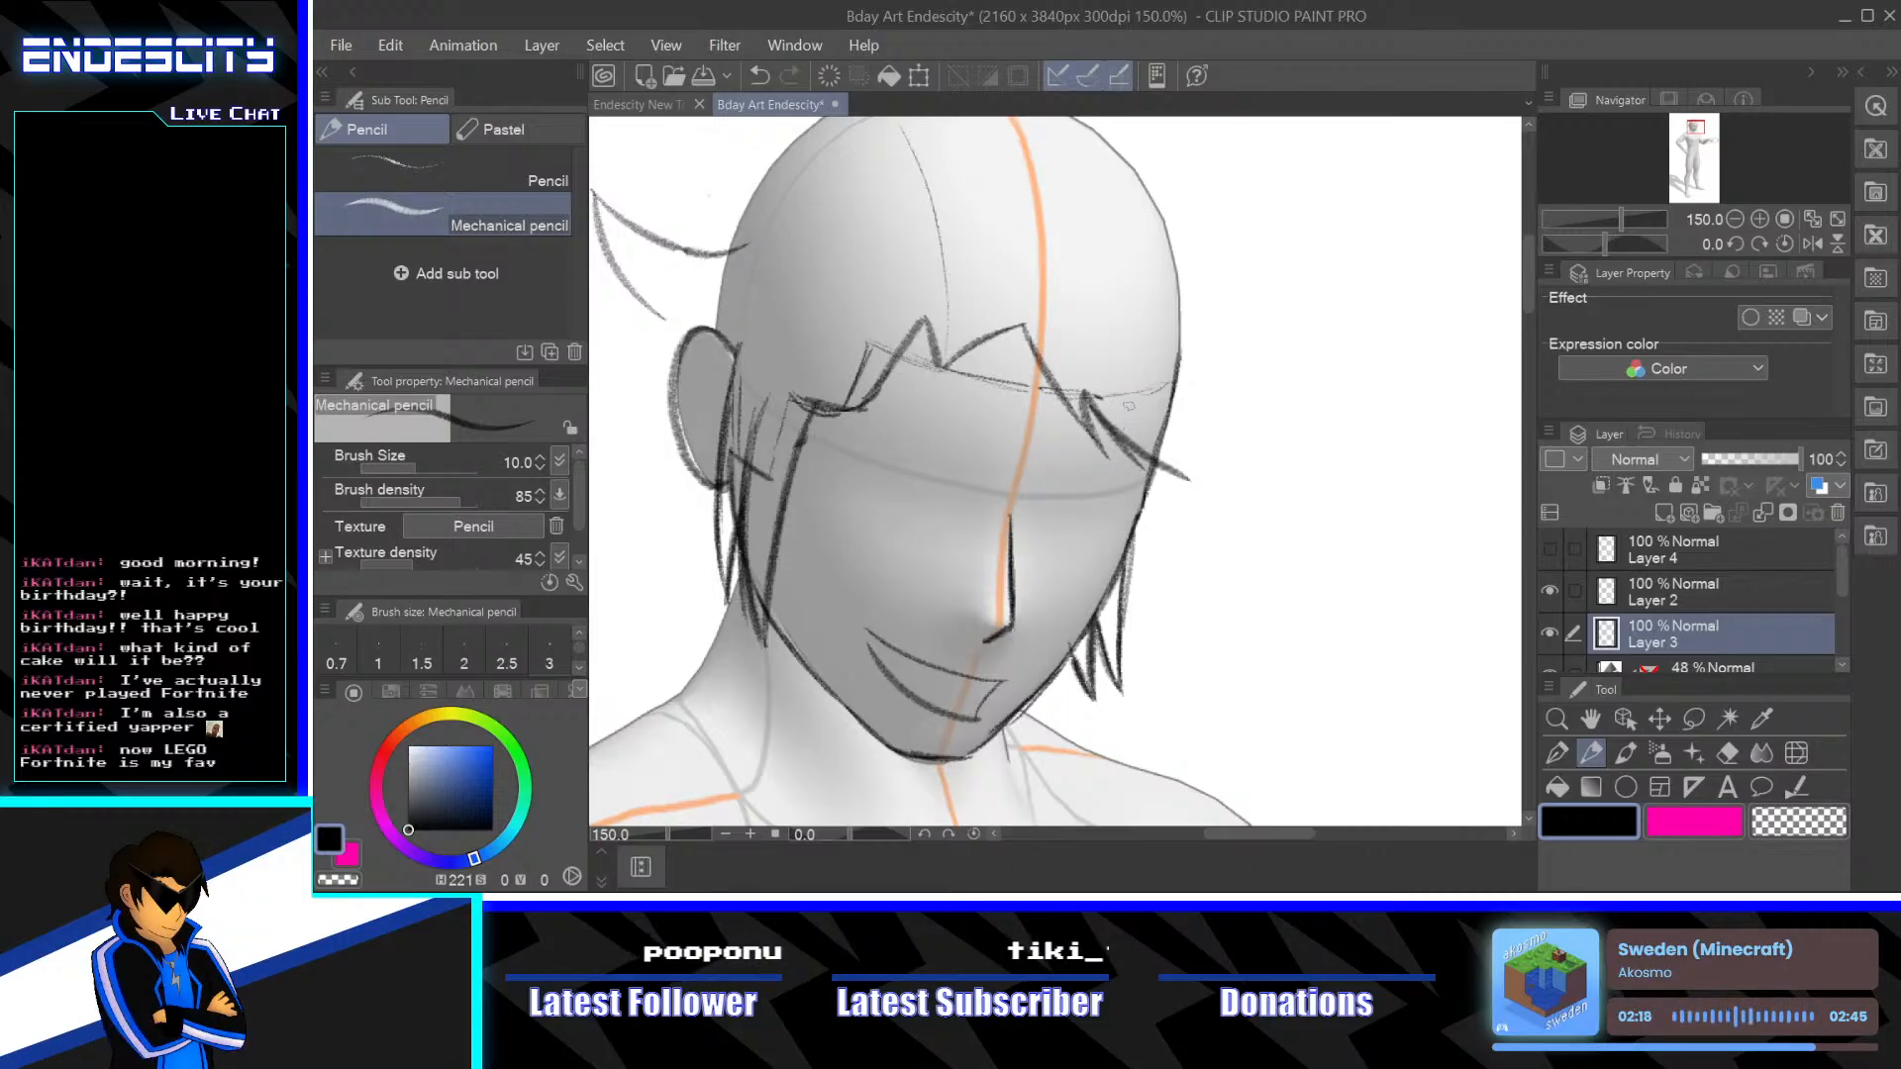
{"action": "key", "text": "ctrl+z"}
{"action": "key", "text": "ctrl+z"}
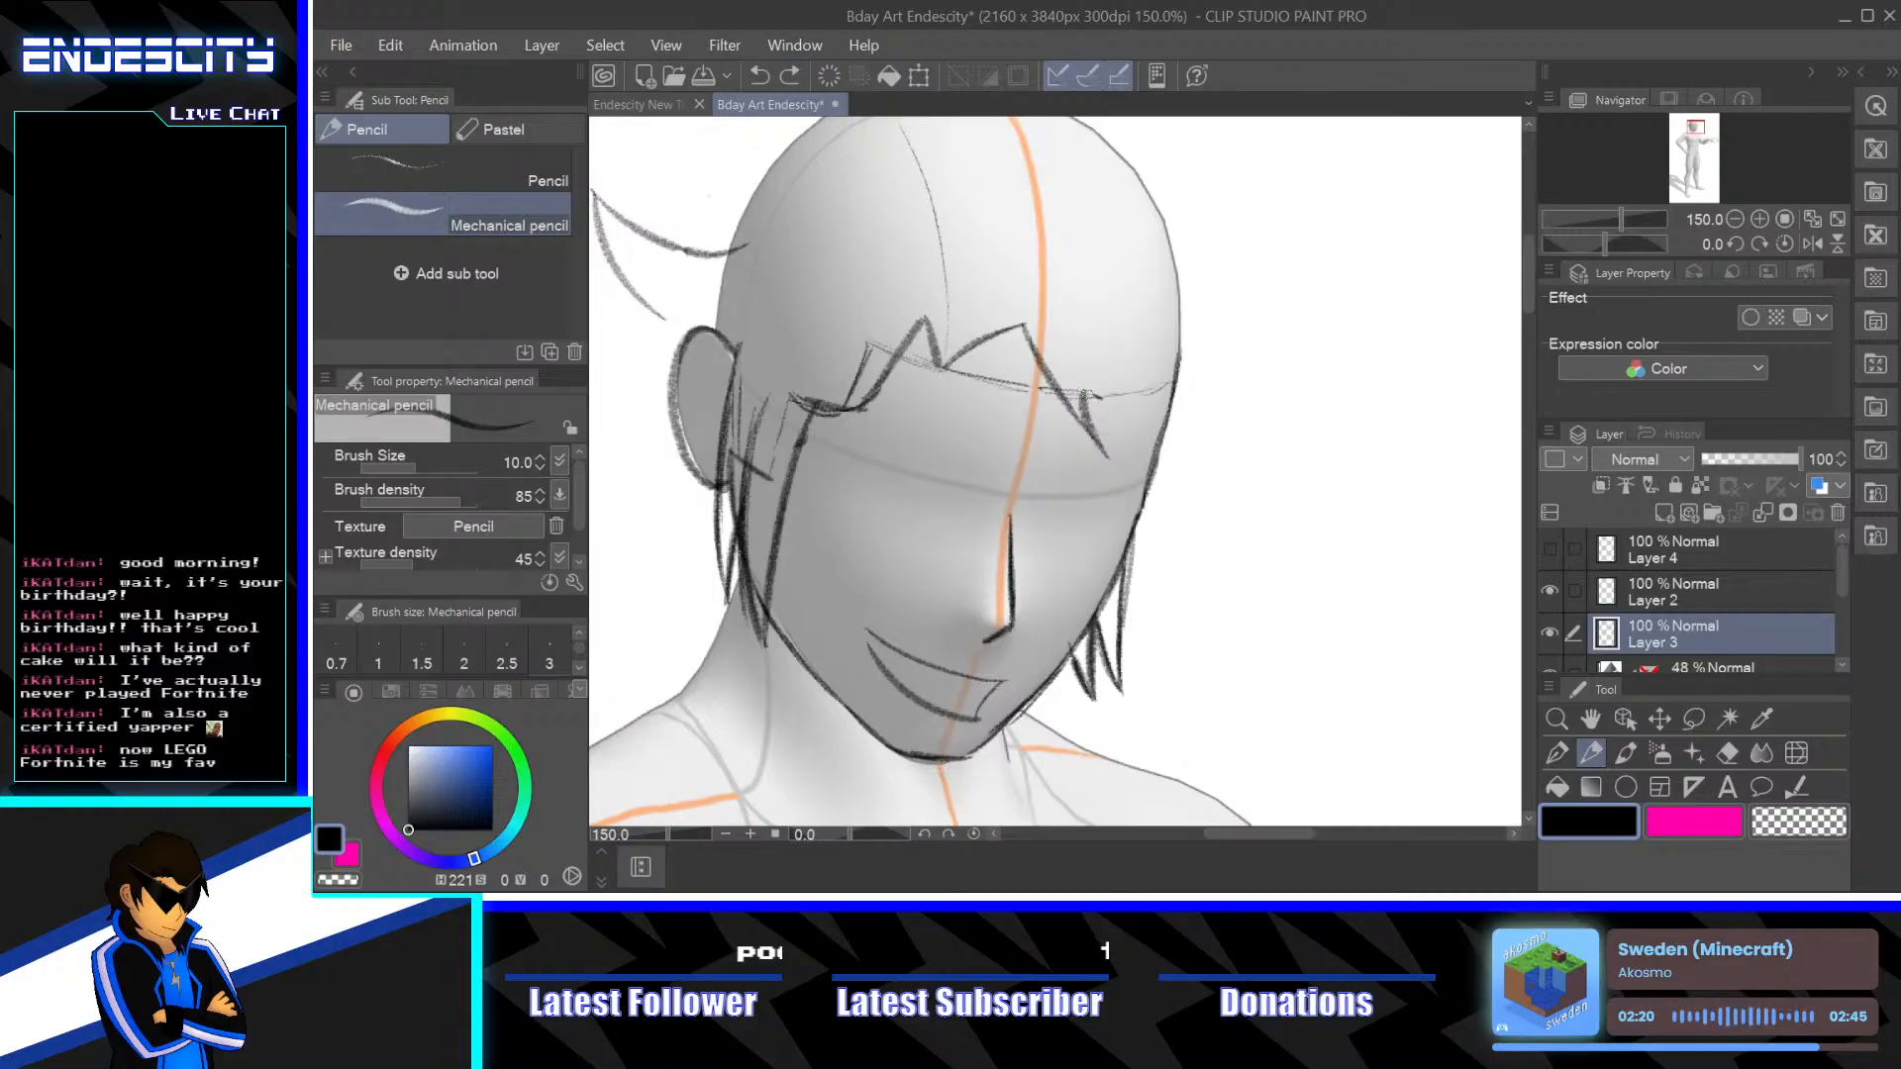
{"action": "mouse_move", "coordinate": [1080, 393]}
{"action": "left_mouse_down"}
{"action": "mouse_move", "coordinate": [1132, 447]}
{"action": "mouse_move", "coordinate": [1090, 408]}
{"action": "mouse_move", "coordinate": [1150, 521]}
{"action": "mouse_move", "coordinate": [1136, 468]}
{"action": "mouse_move", "coordinate": [1151, 557]}
{"action": "left_mouse_up"}
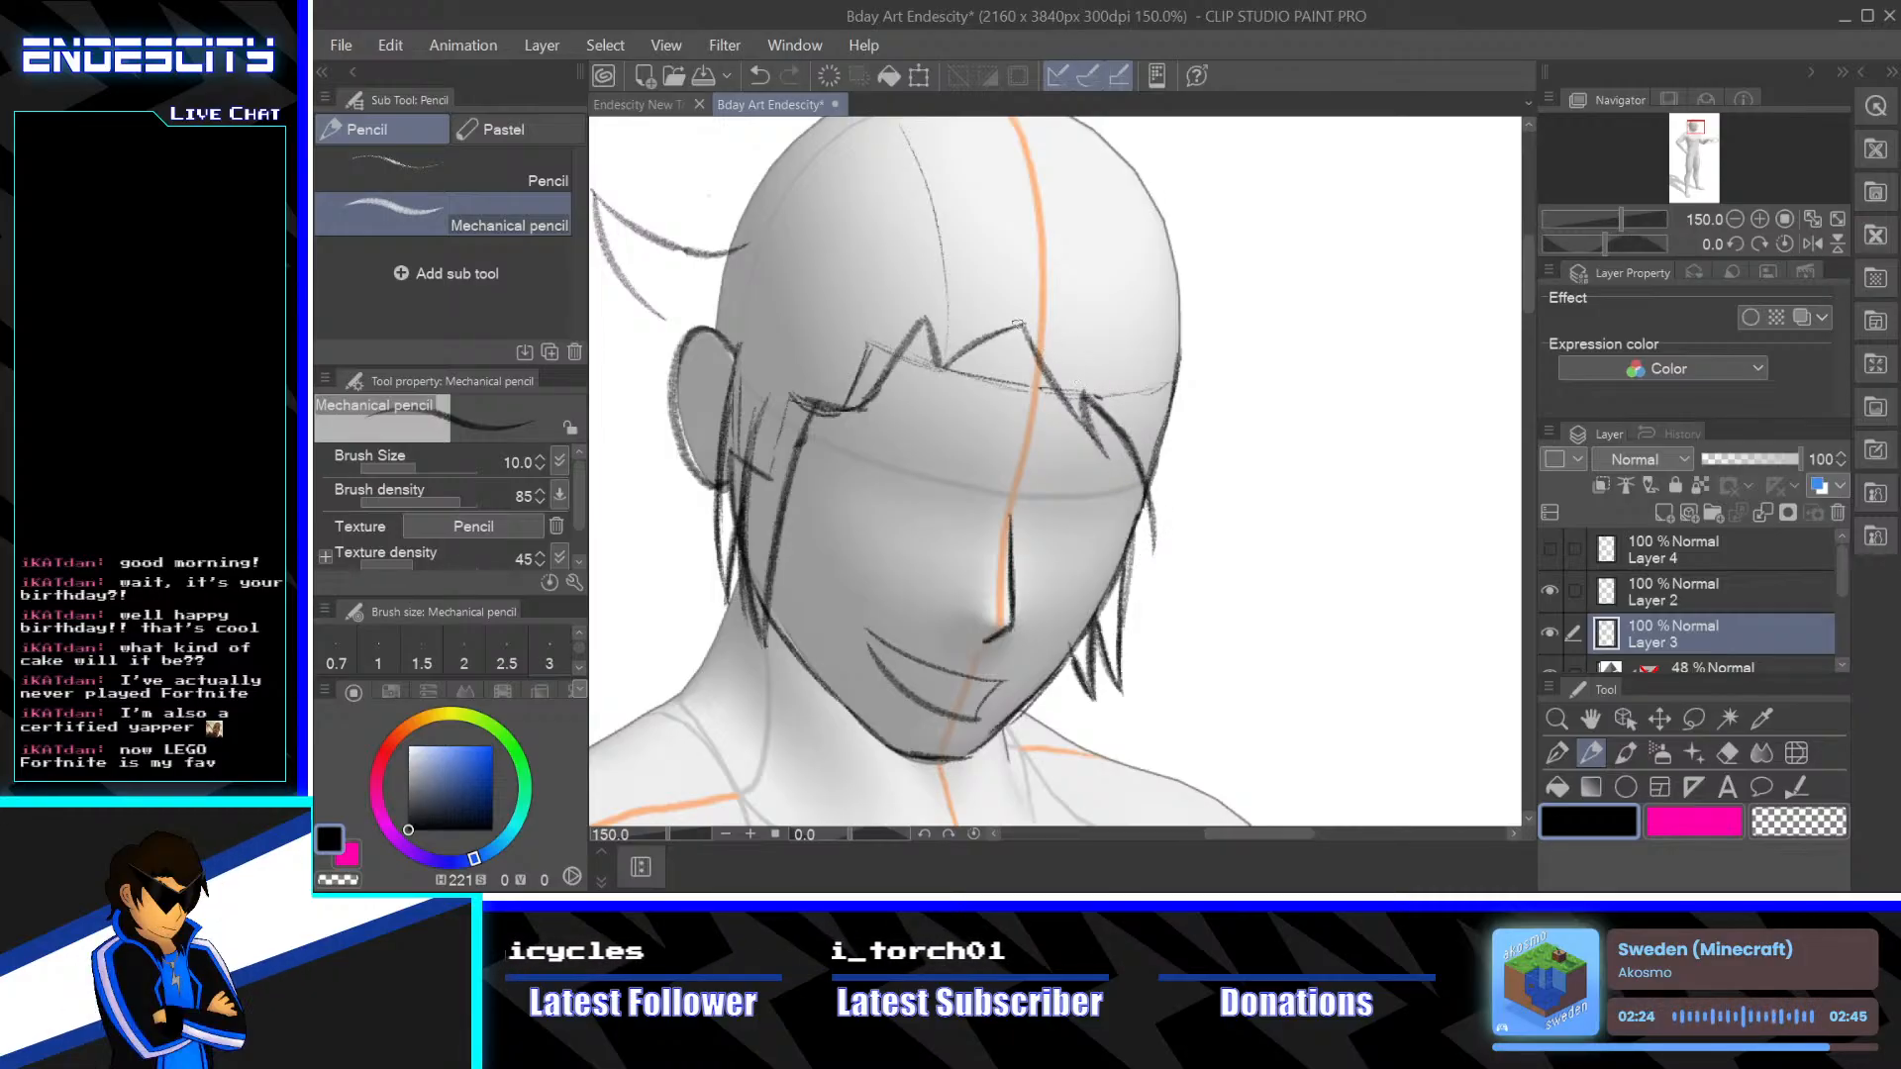
{"action": "left_click_drag", "start_coordinate": [1020, 327], "coordinate": [1113, 460]}
{"action": "mouse_move", "coordinate": [1081, 389]}
{"action": "left_mouse_down"}
{"action": "mouse_move", "coordinate": [1114, 460]}
{"action": "mouse_move", "coordinate": [1117, 428]}
{"action": "mouse_move", "coordinate": [1139, 463]}
{"action": "mouse_move", "coordinate": [1163, 548]}
{"action": "left_mouse_up"}
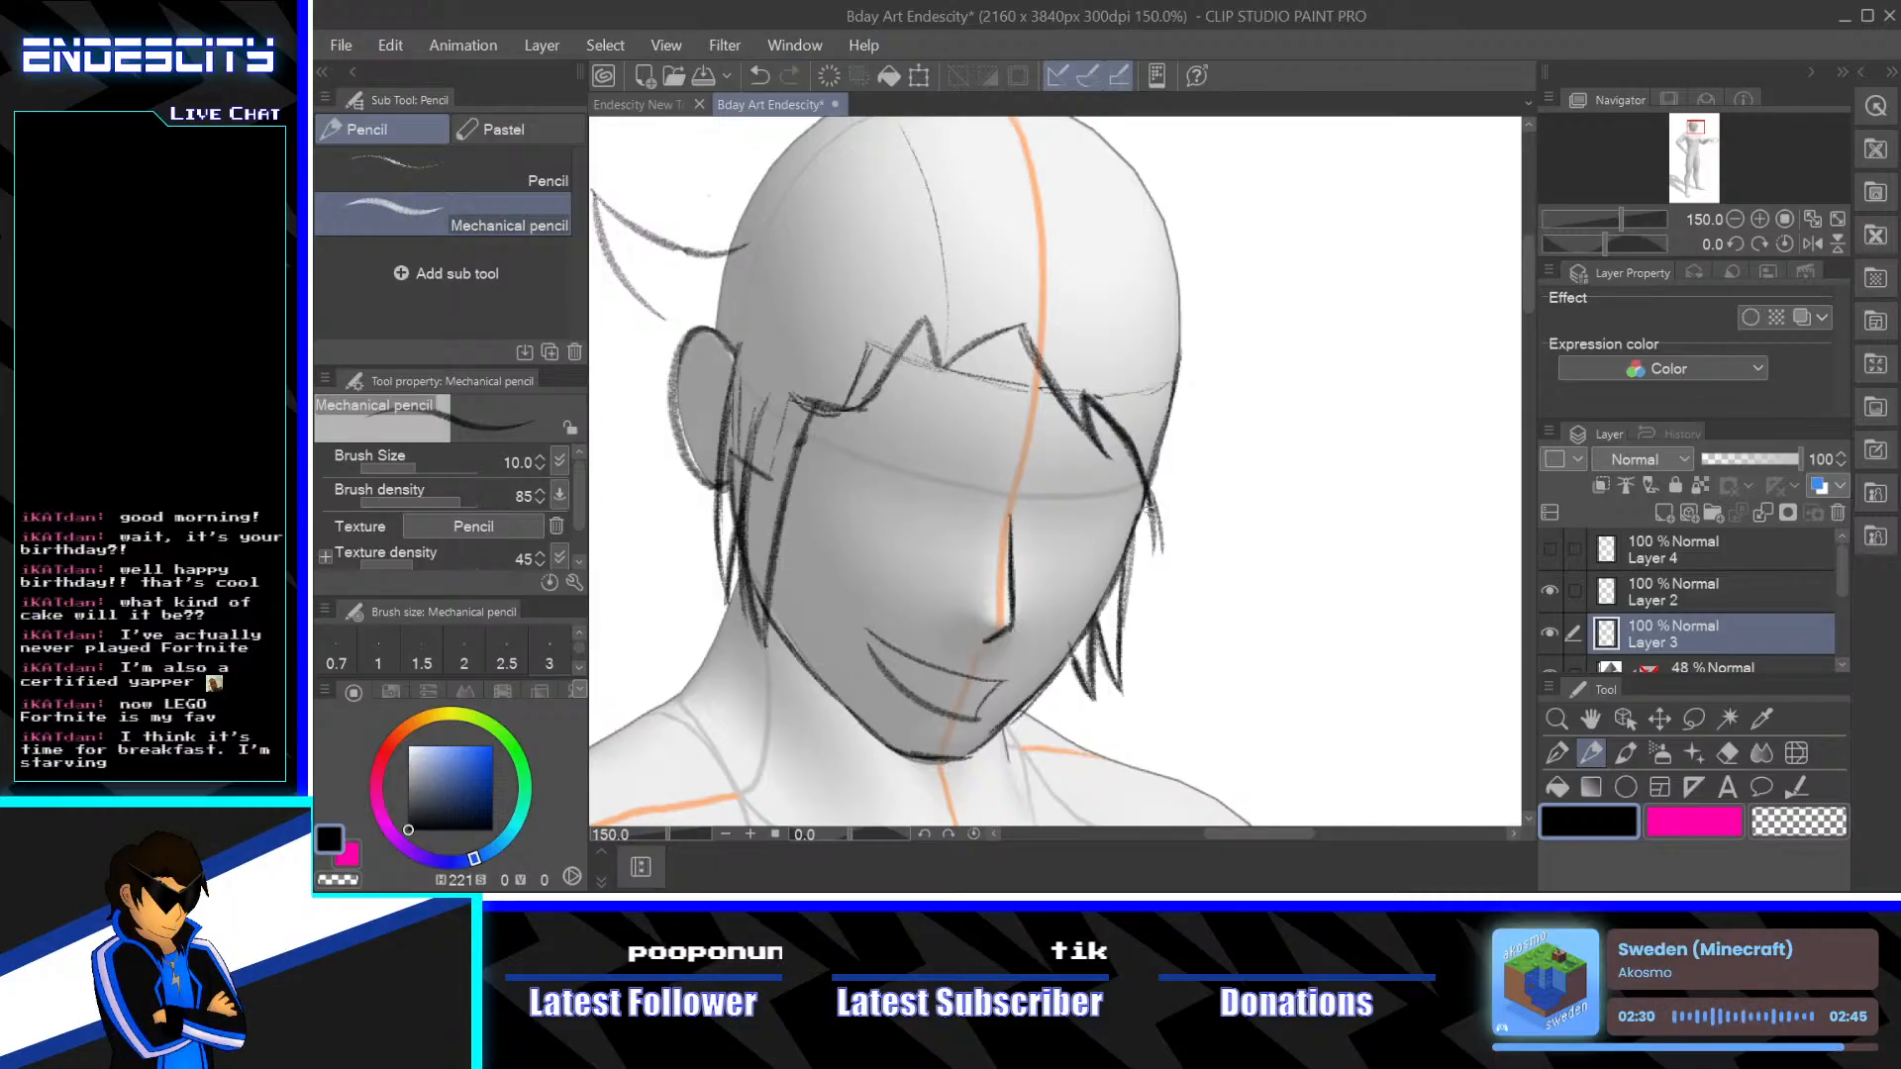
{"action": "key", "text": "ctrl+z"}
{"action": "key", "text": "ctrl+z"}
{"action": "key", "text": "ctrl+z"}
{"action": "key", "text": "ctrl+z"}
{"action": "key", "text": "ctrl+z"}
{"action": "key", "text": "ctrl+z"}
{"action": "key", "text": "ctrl+z"}
{"action": "key", "text": "ctrl+z"}
{"action": "key", "text": "ctrl+z"}
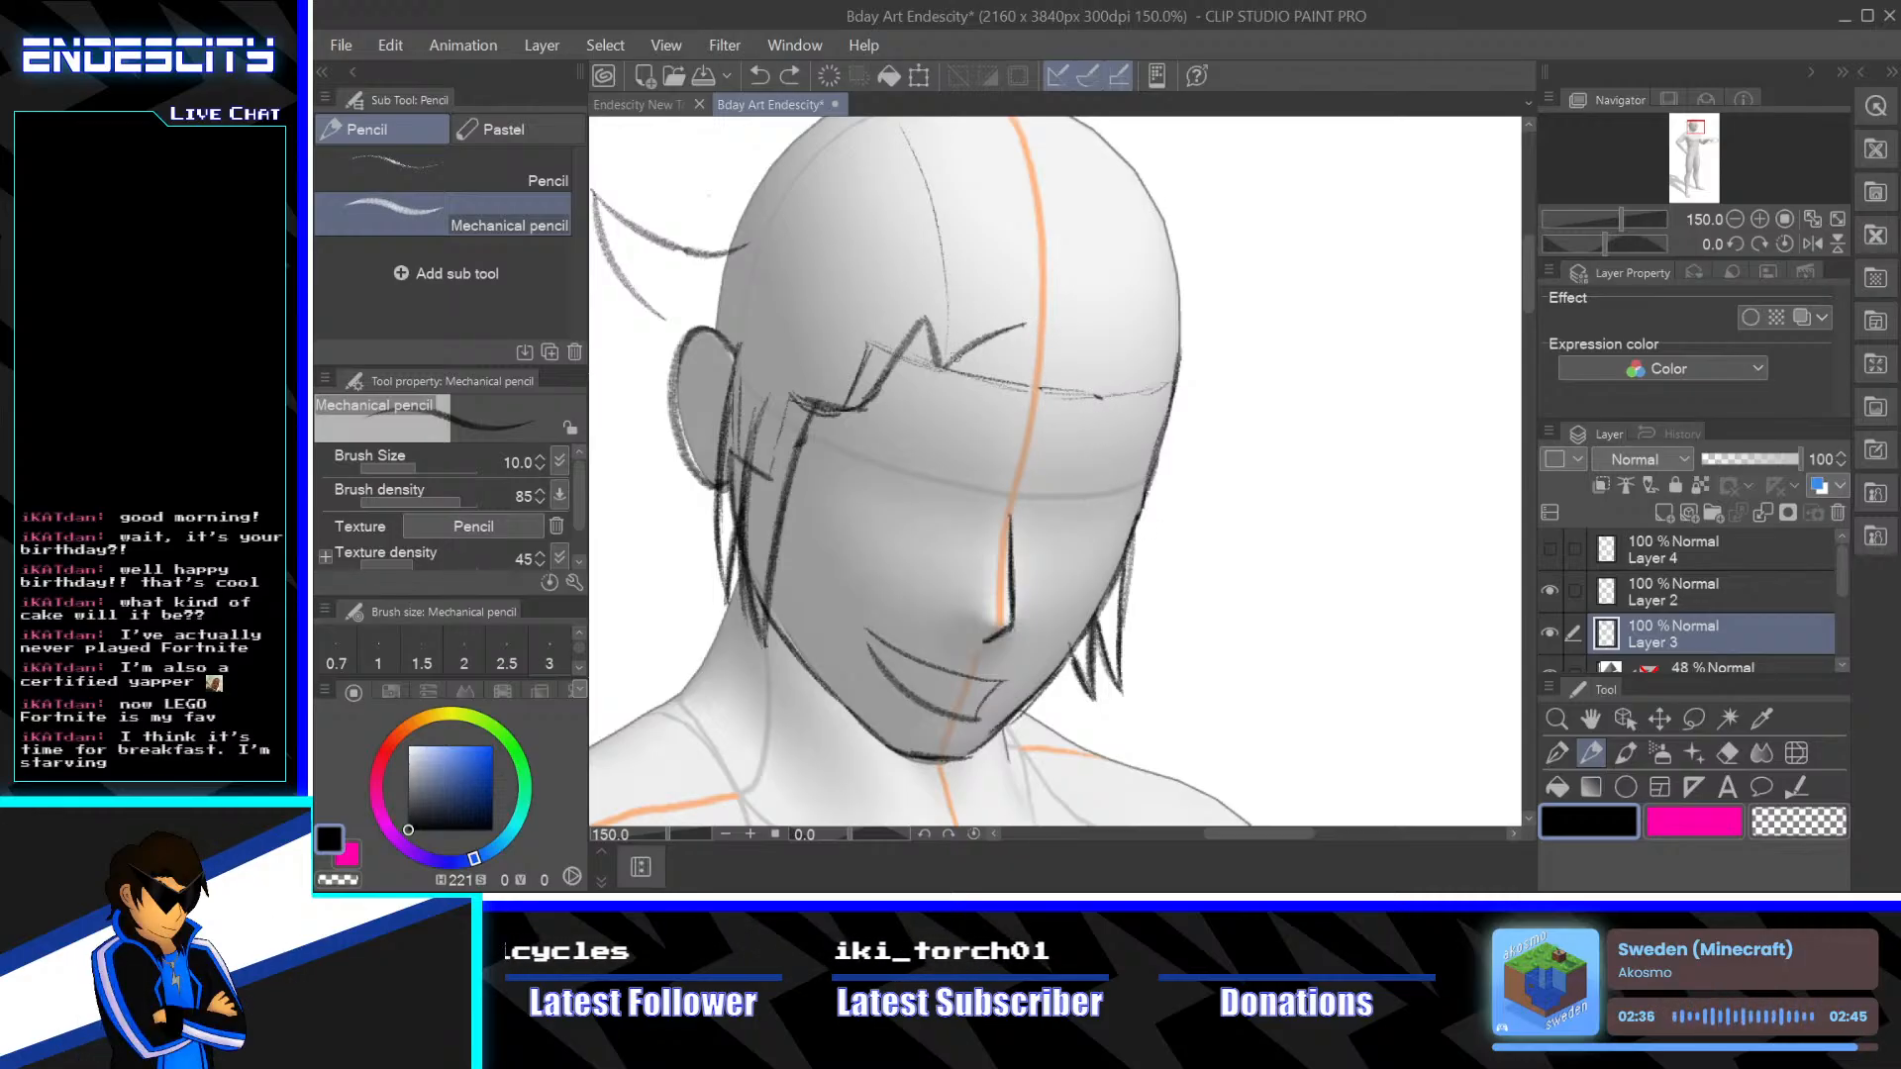
Redraw the arc of the second fringe peak and compare it with the reference image Endescity Stars Shades.png before returning to Clip Studio Paint
{"action": "mouse_move", "coordinate": [949, 360]}
{"action": "left_mouse_down"}
{"action": "mouse_move", "coordinate": [1030, 319]}
{"action": "mouse_move", "coordinate": [1080, 376]}
{"action": "left_mouse_up"}
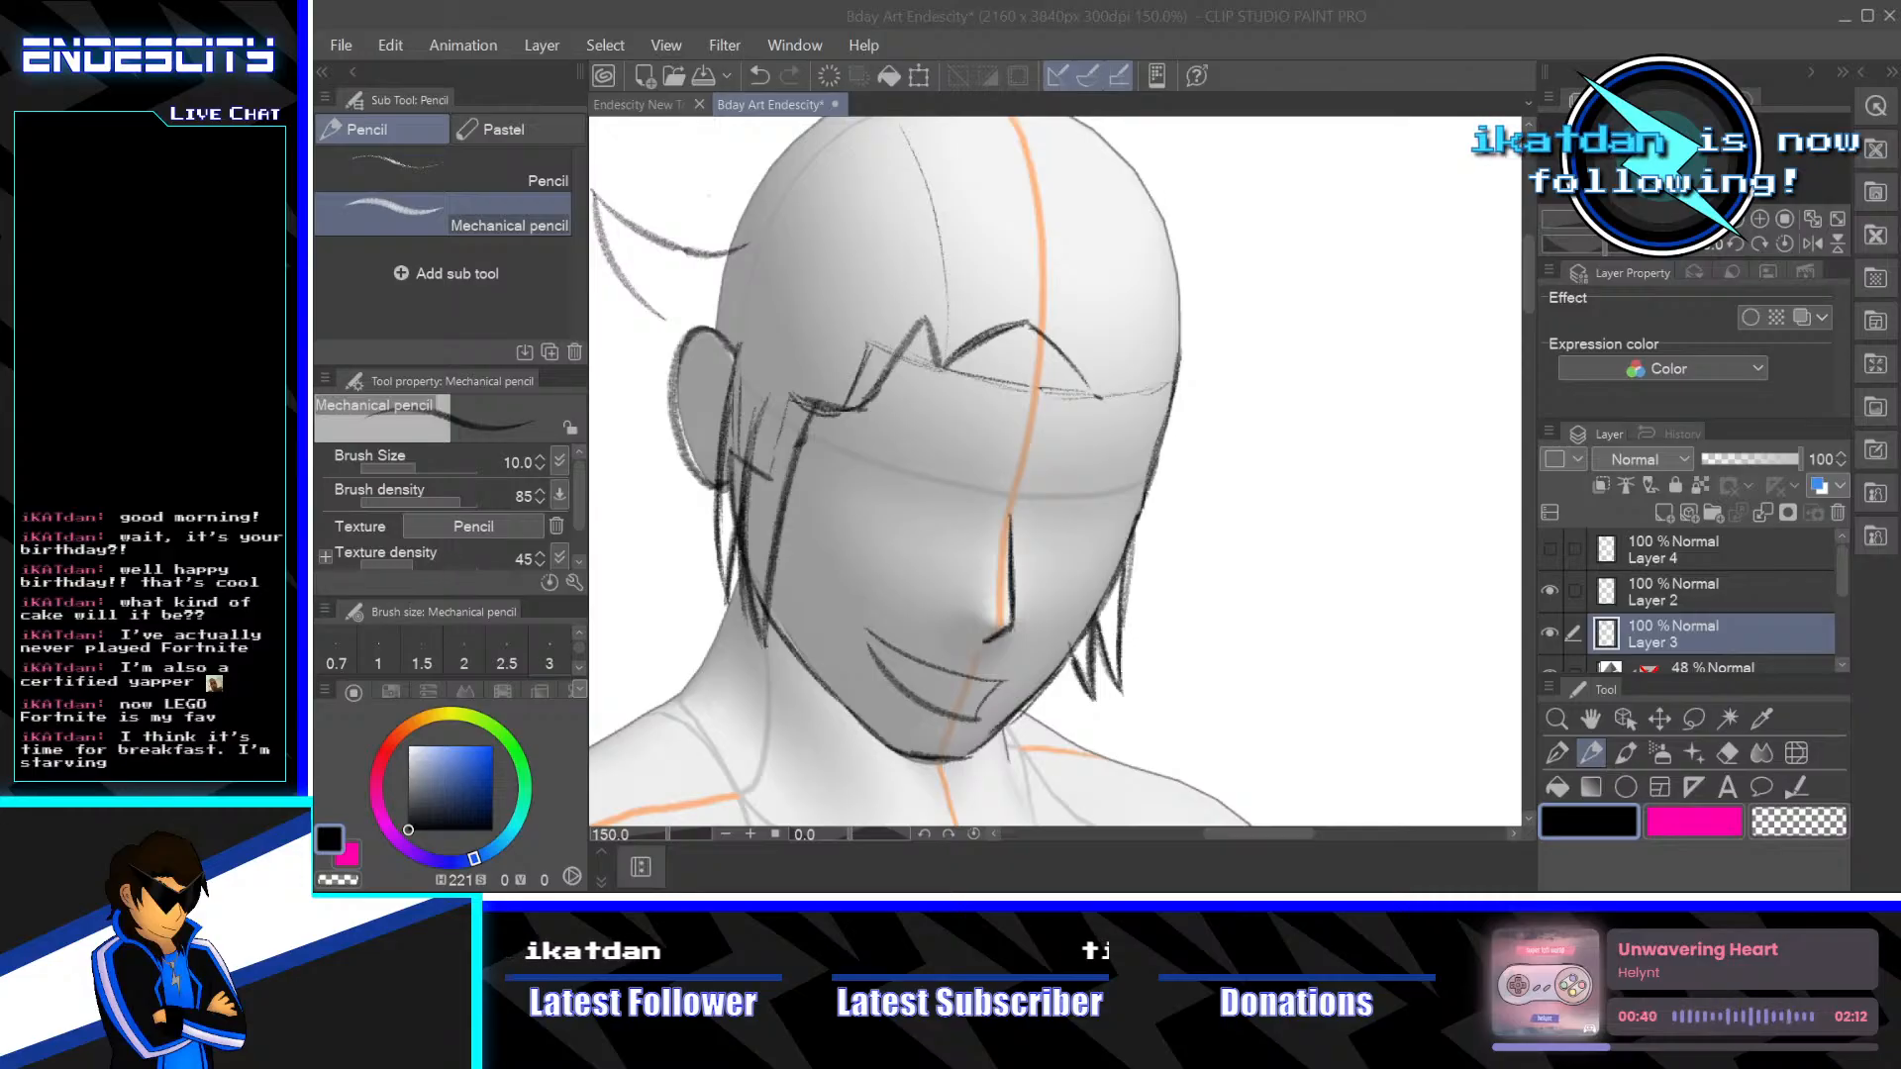
{"action": "left_click_drag", "start_coordinate": [1307, 0], "coordinate": [1299, 122]}
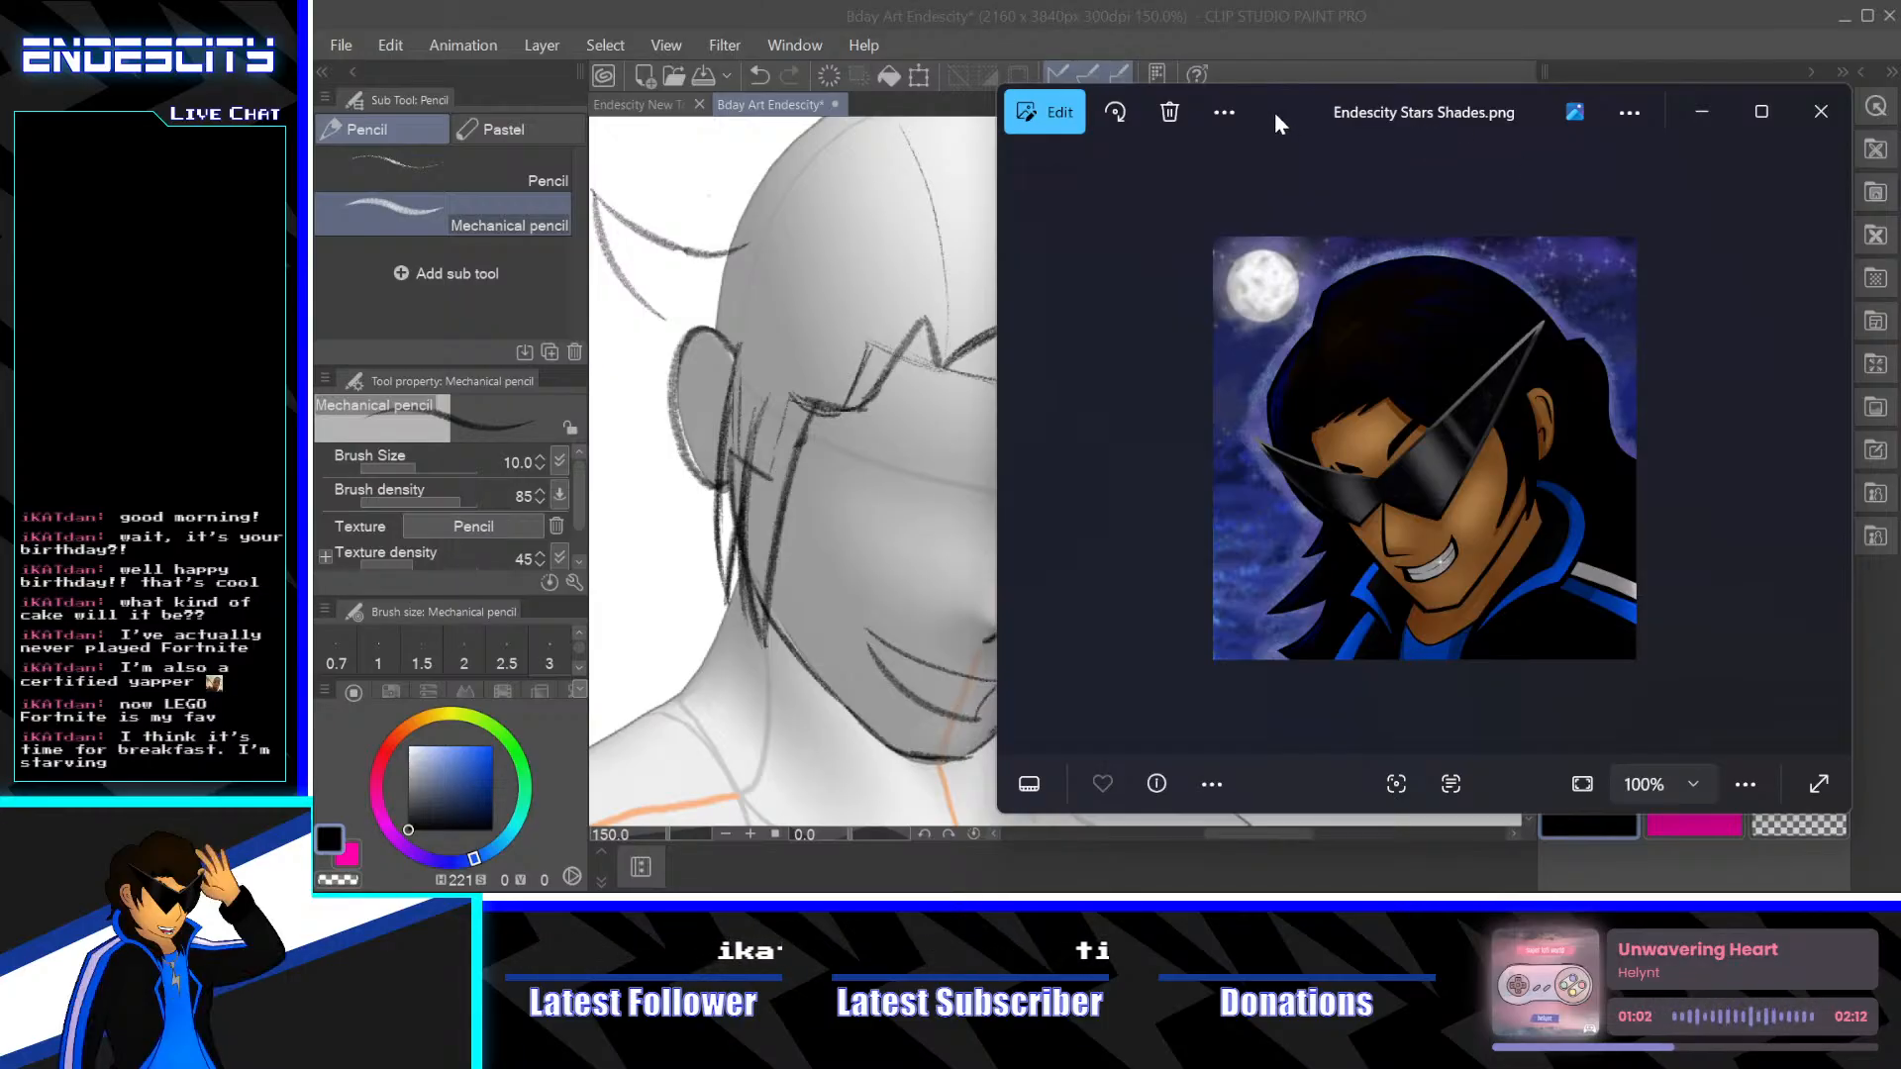
{"action": "key", "text": "alt+Tab"}
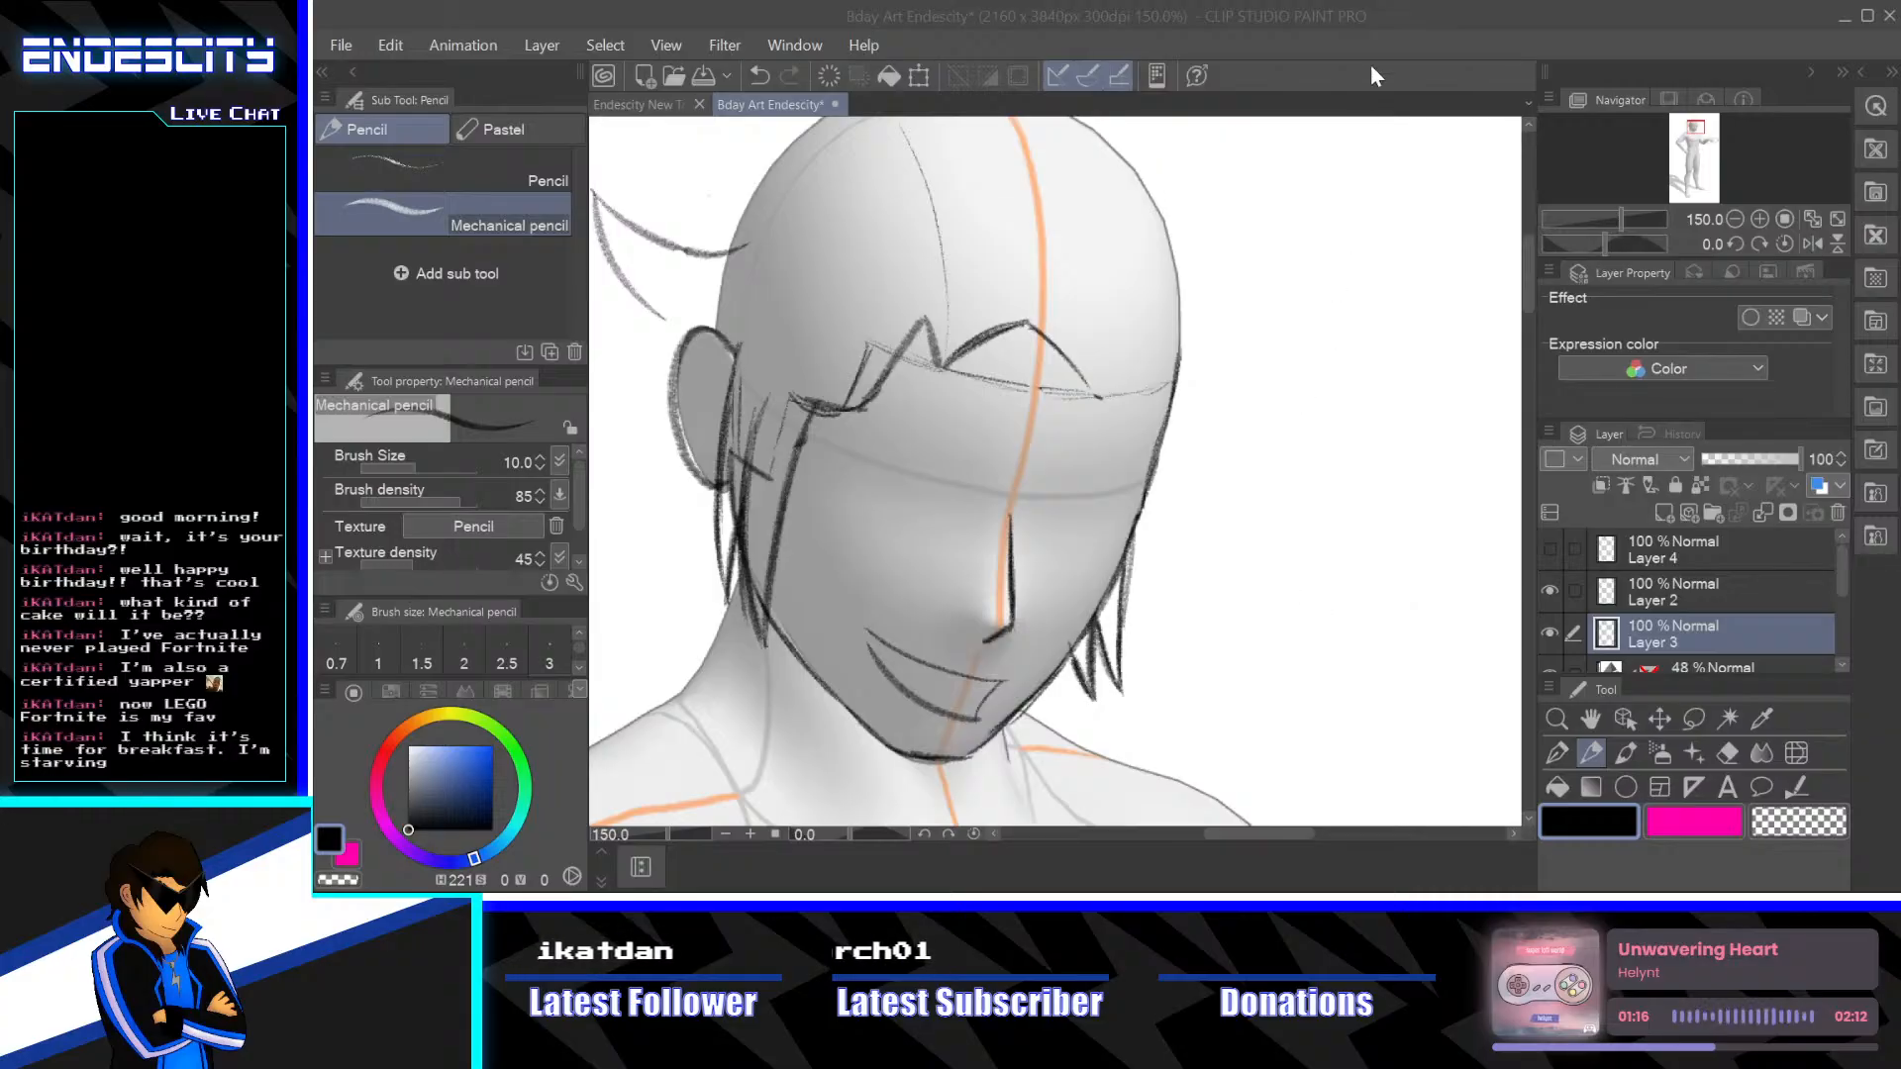
Undo the arc's falling end and redraw the far side of the fringe as a rounded curve down to the face's far edge
{"action": "left_click", "coordinate": [1318, 288]}
{"action": "key", "text": "ctrl+z"}
{"action": "key", "text": "ctrl+z"}
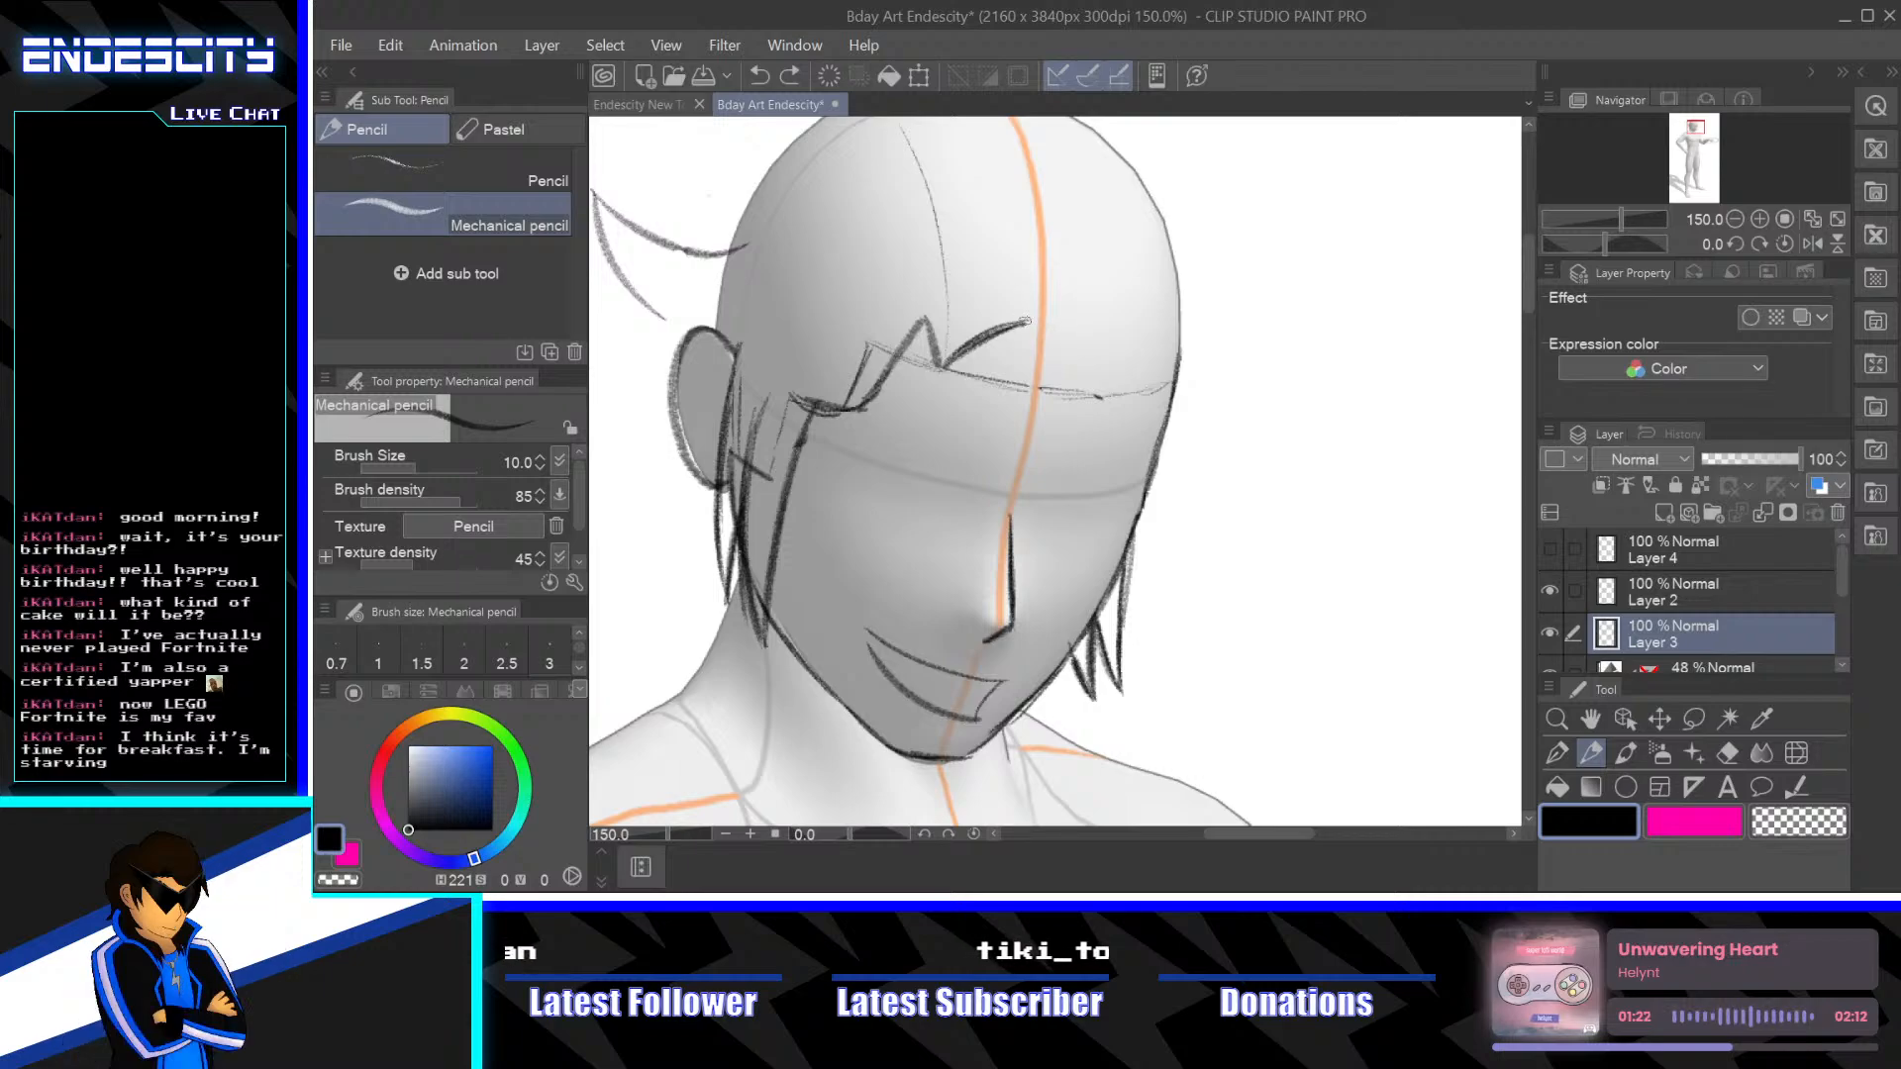
{"action": "left_click_drag", "start_coordinate": [1059, 335], "coordinate": [1122, 428]}
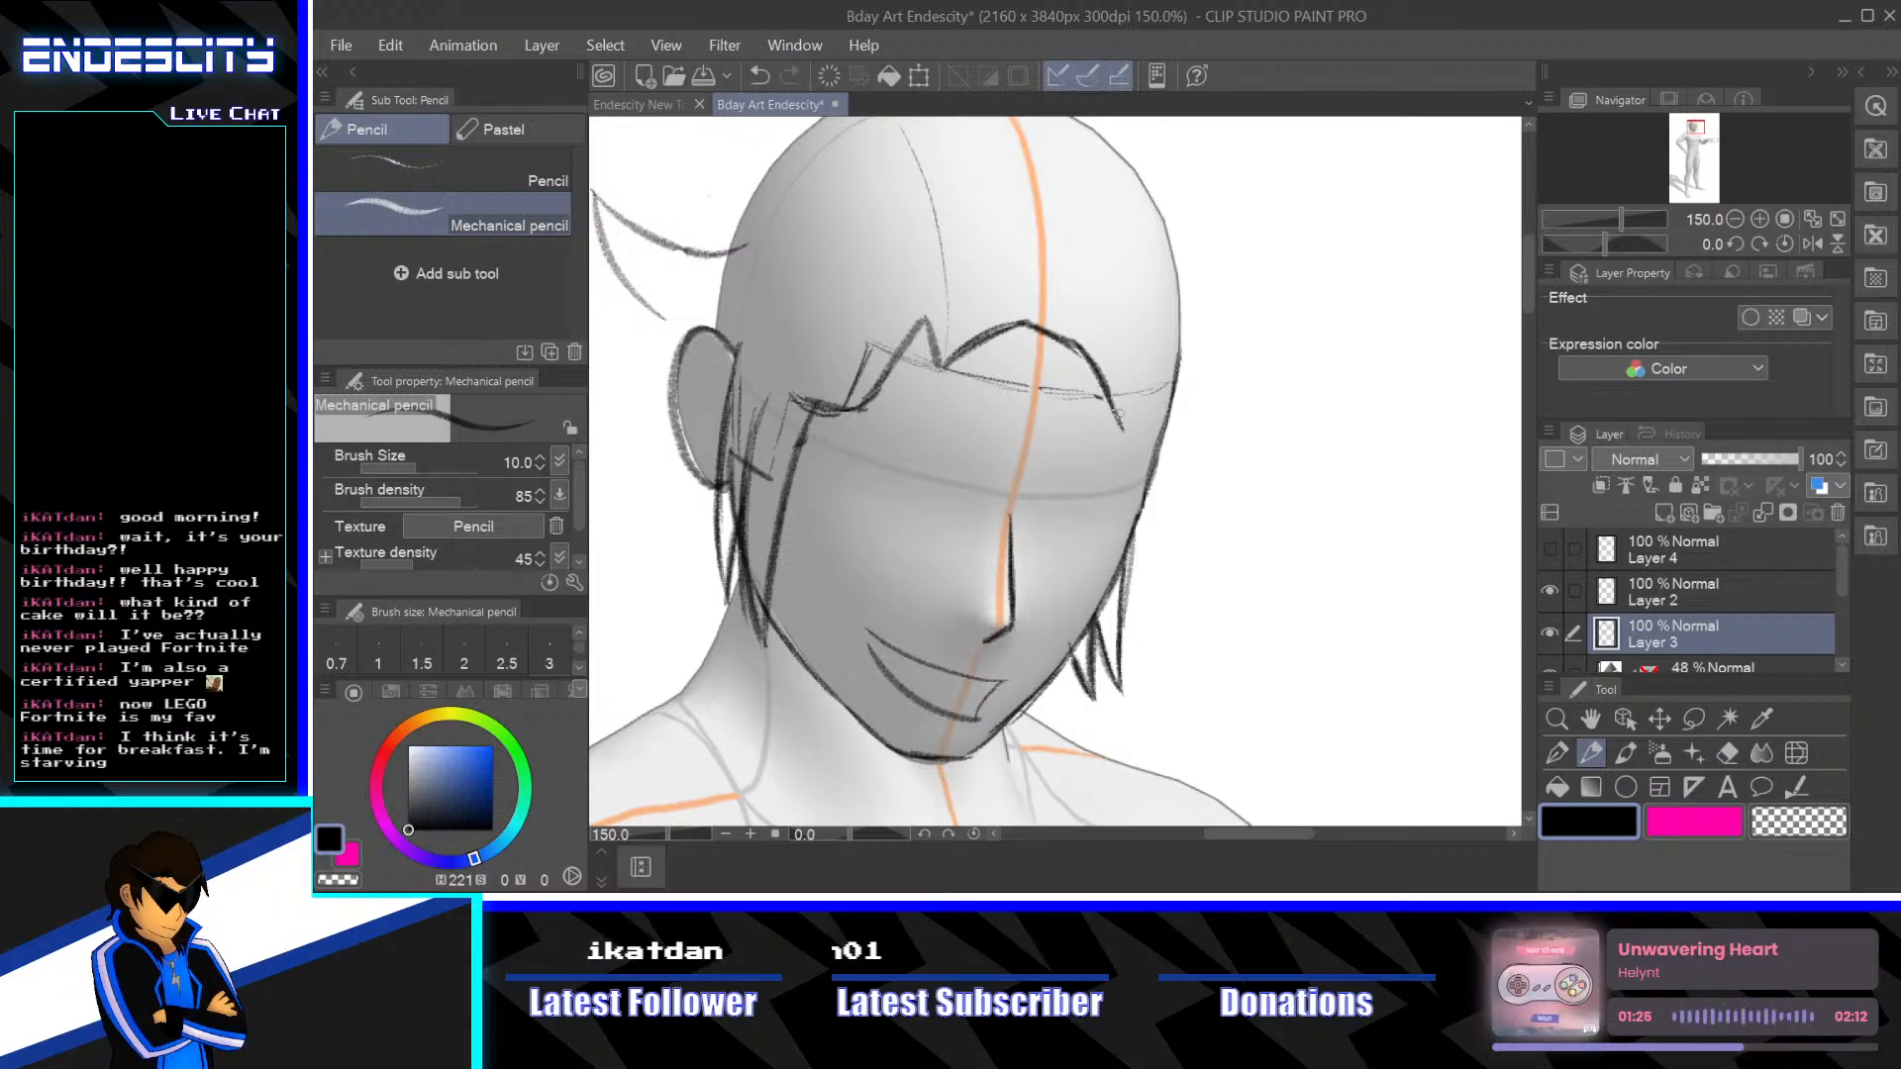
{"action": "left_click_drag", "start_coordinate": [1109, 404], "coordinate": [1160, 512]}
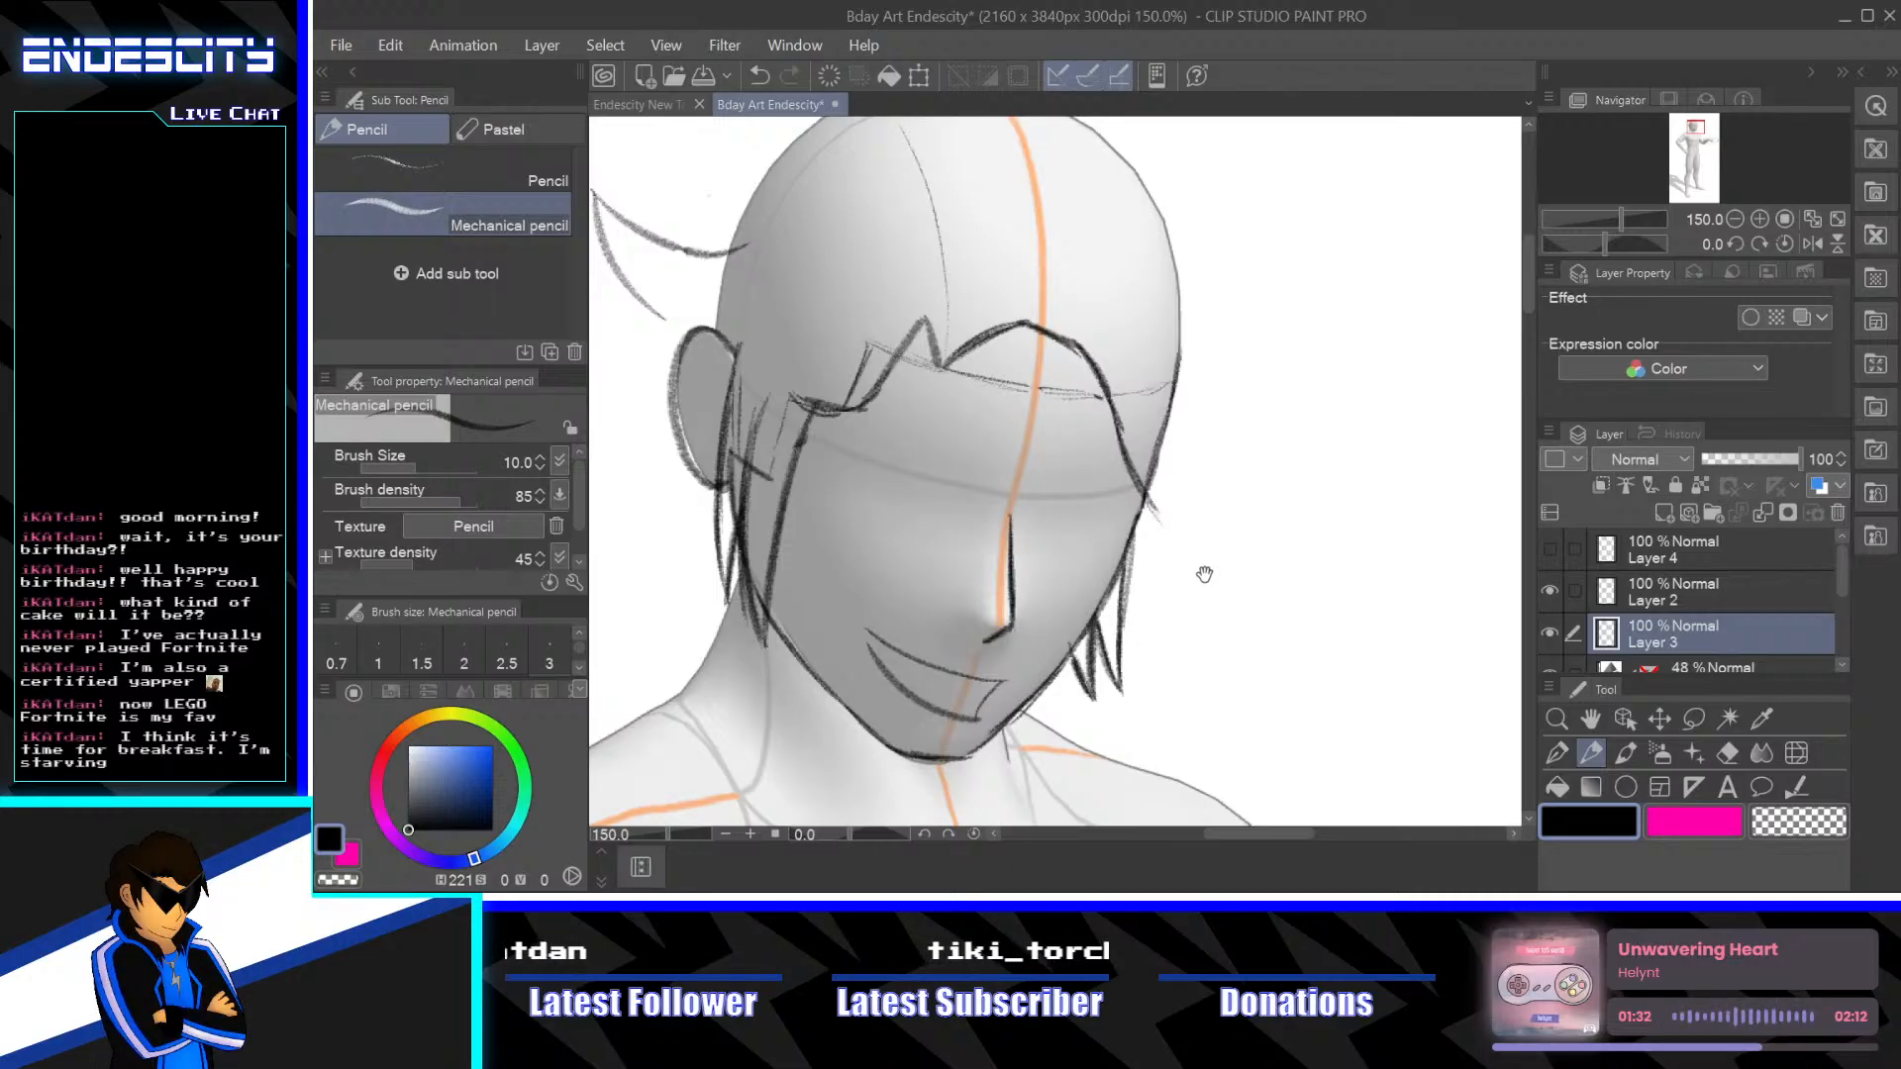
Erase the pointed hair tuft above the ear with the Hard eraser and return to the Mechanical pencil
{"action": "mouse_move", "coordinate": [1204, 574]}
{"action": "left_mouse_down"}
{"action": "mouse_move", "coordinate": [1204, 495]}
{"action": "mouse_move", "coordinate": [1233, 477]}
{"action": "mouse_move", "coordinate": [1053, 351]}
{"action": "mouse_move", "coordinate": [932, 342]}
{"action": "left_mouse_up"}
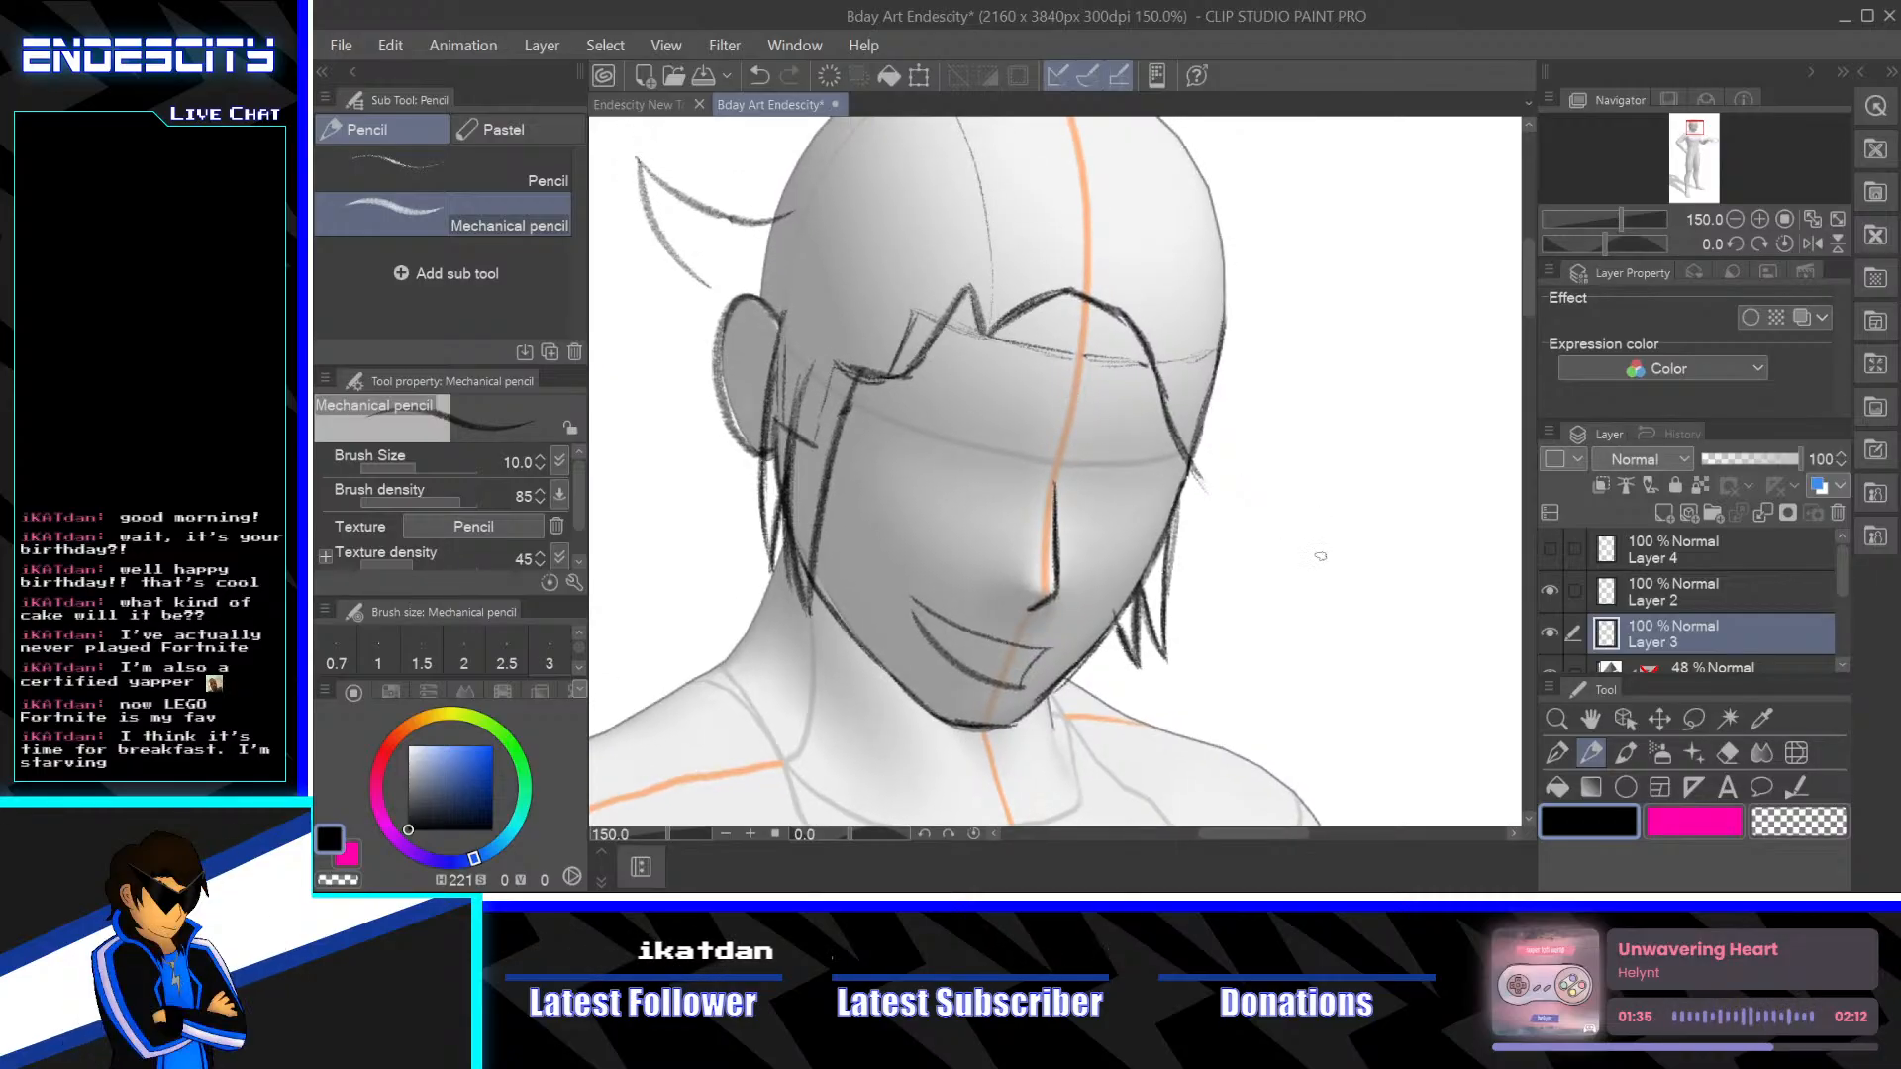
{"action": "mouse_move", "coordinate": [1320, 557]}
{"action": "left_mouse_down"}
{"action": "mouse_move", "coordinate": [1252, 518]}
{"action": "mouse_move", "coordinate": [1311, 539]}
{"action": "mouse_move", "coordinate": [1325, 600]}
{"action": "left_mouse_up"}
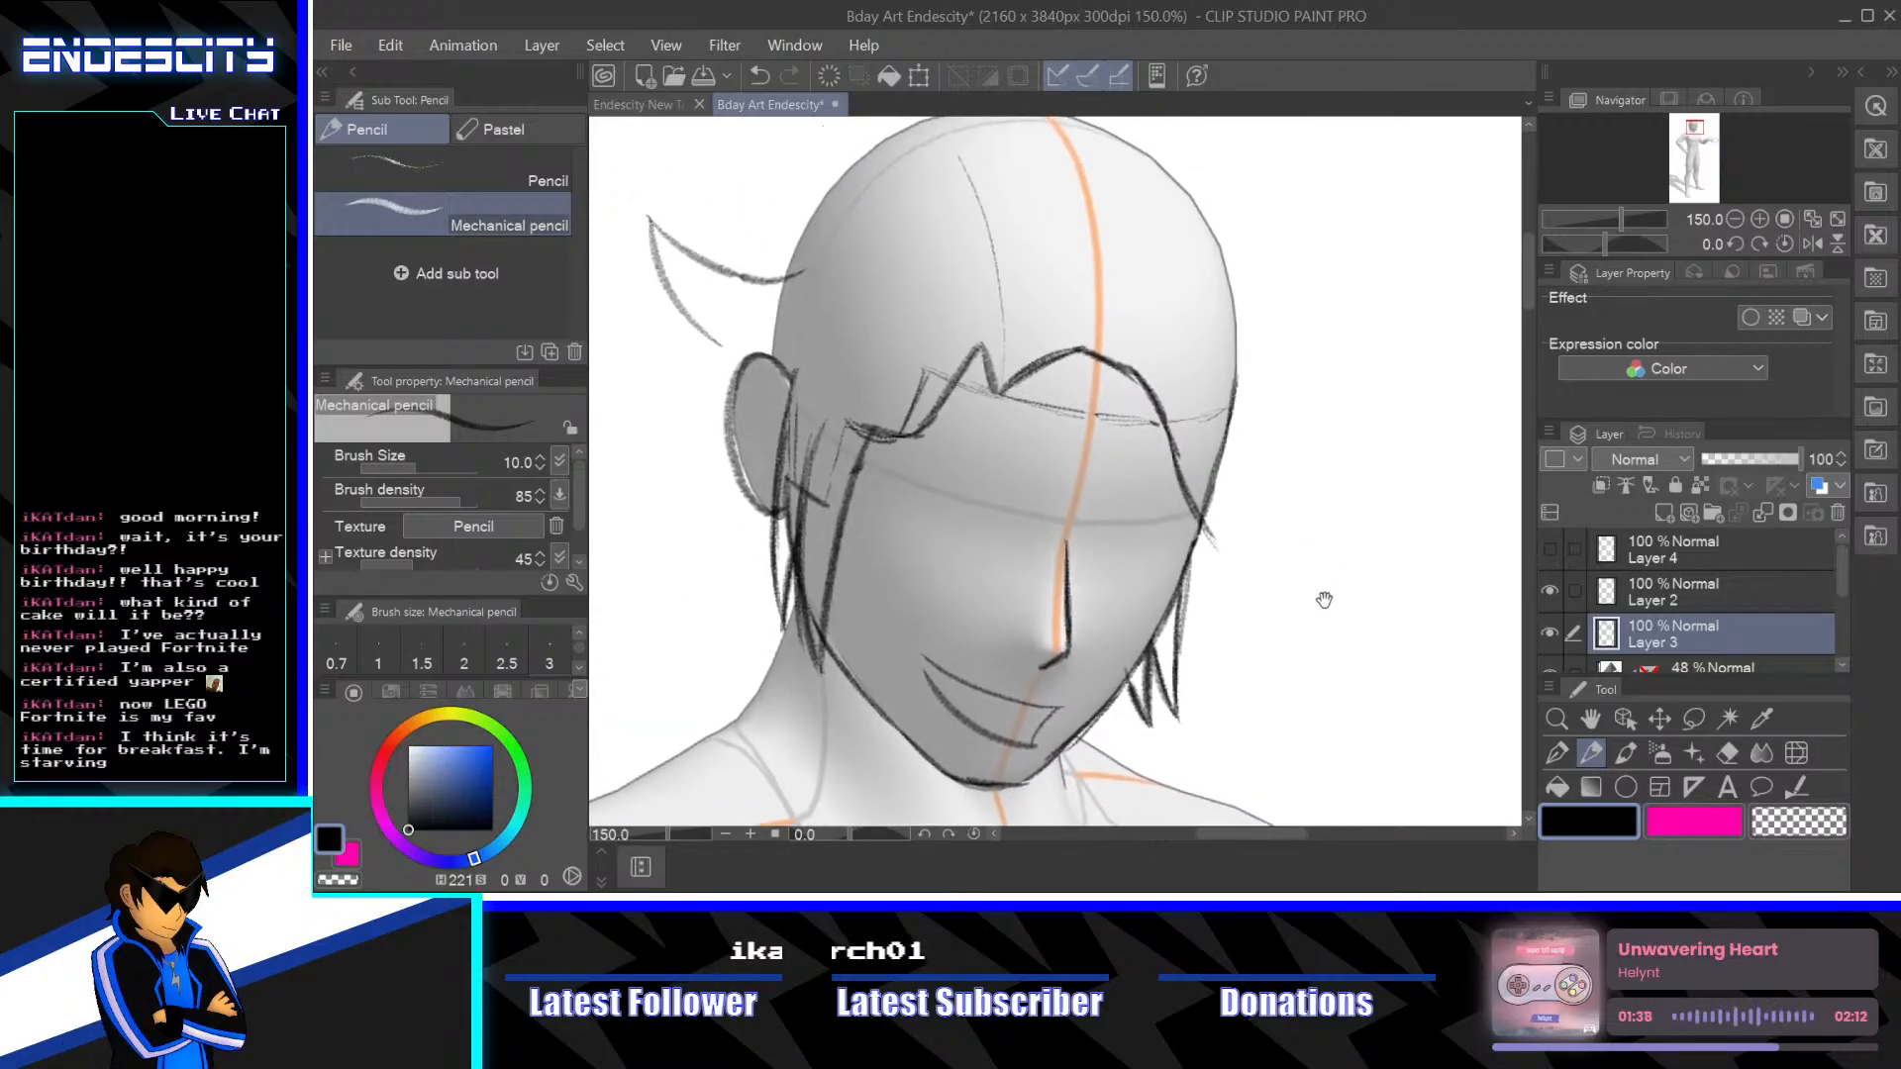
{"action": "scroll", "coordinate": [1332, 571], "scroll_direction": "down", "scroll_amount": 1}
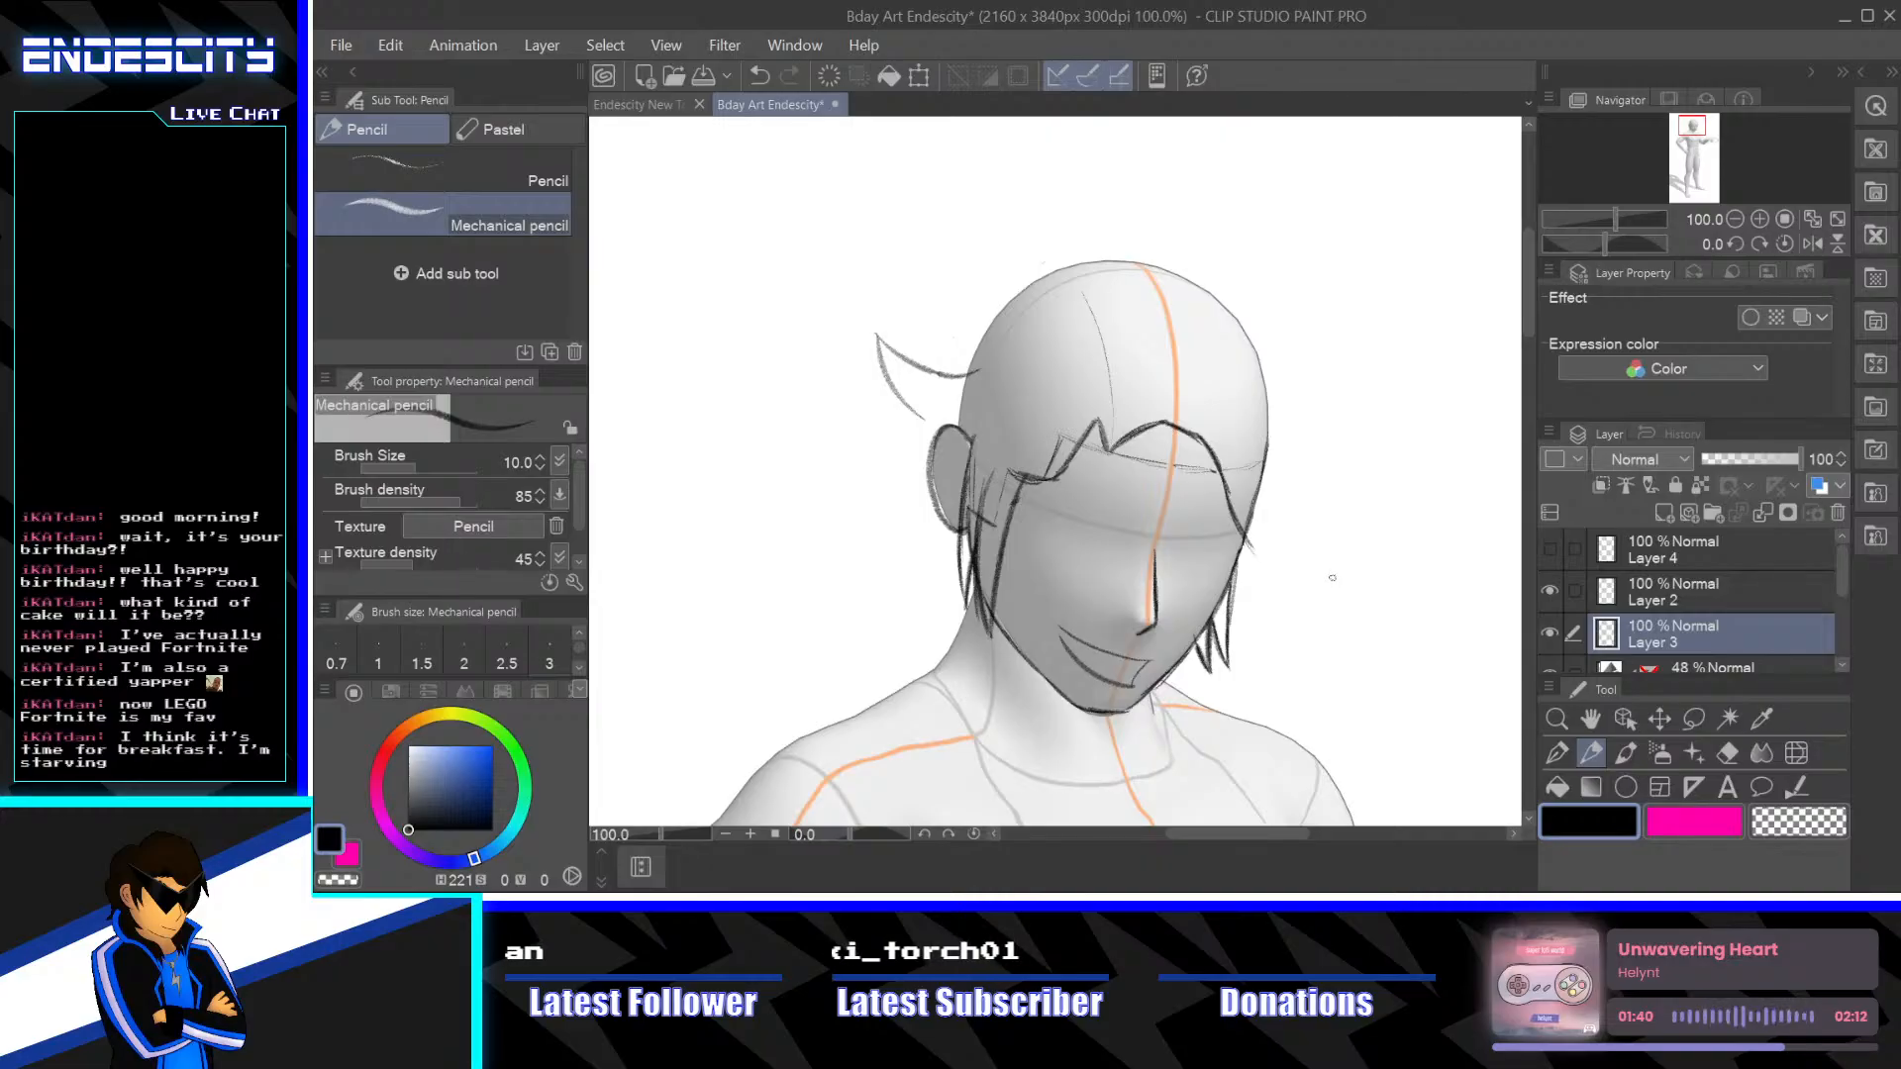
{"action": "left_click", "coordinate": [1725, 752]}
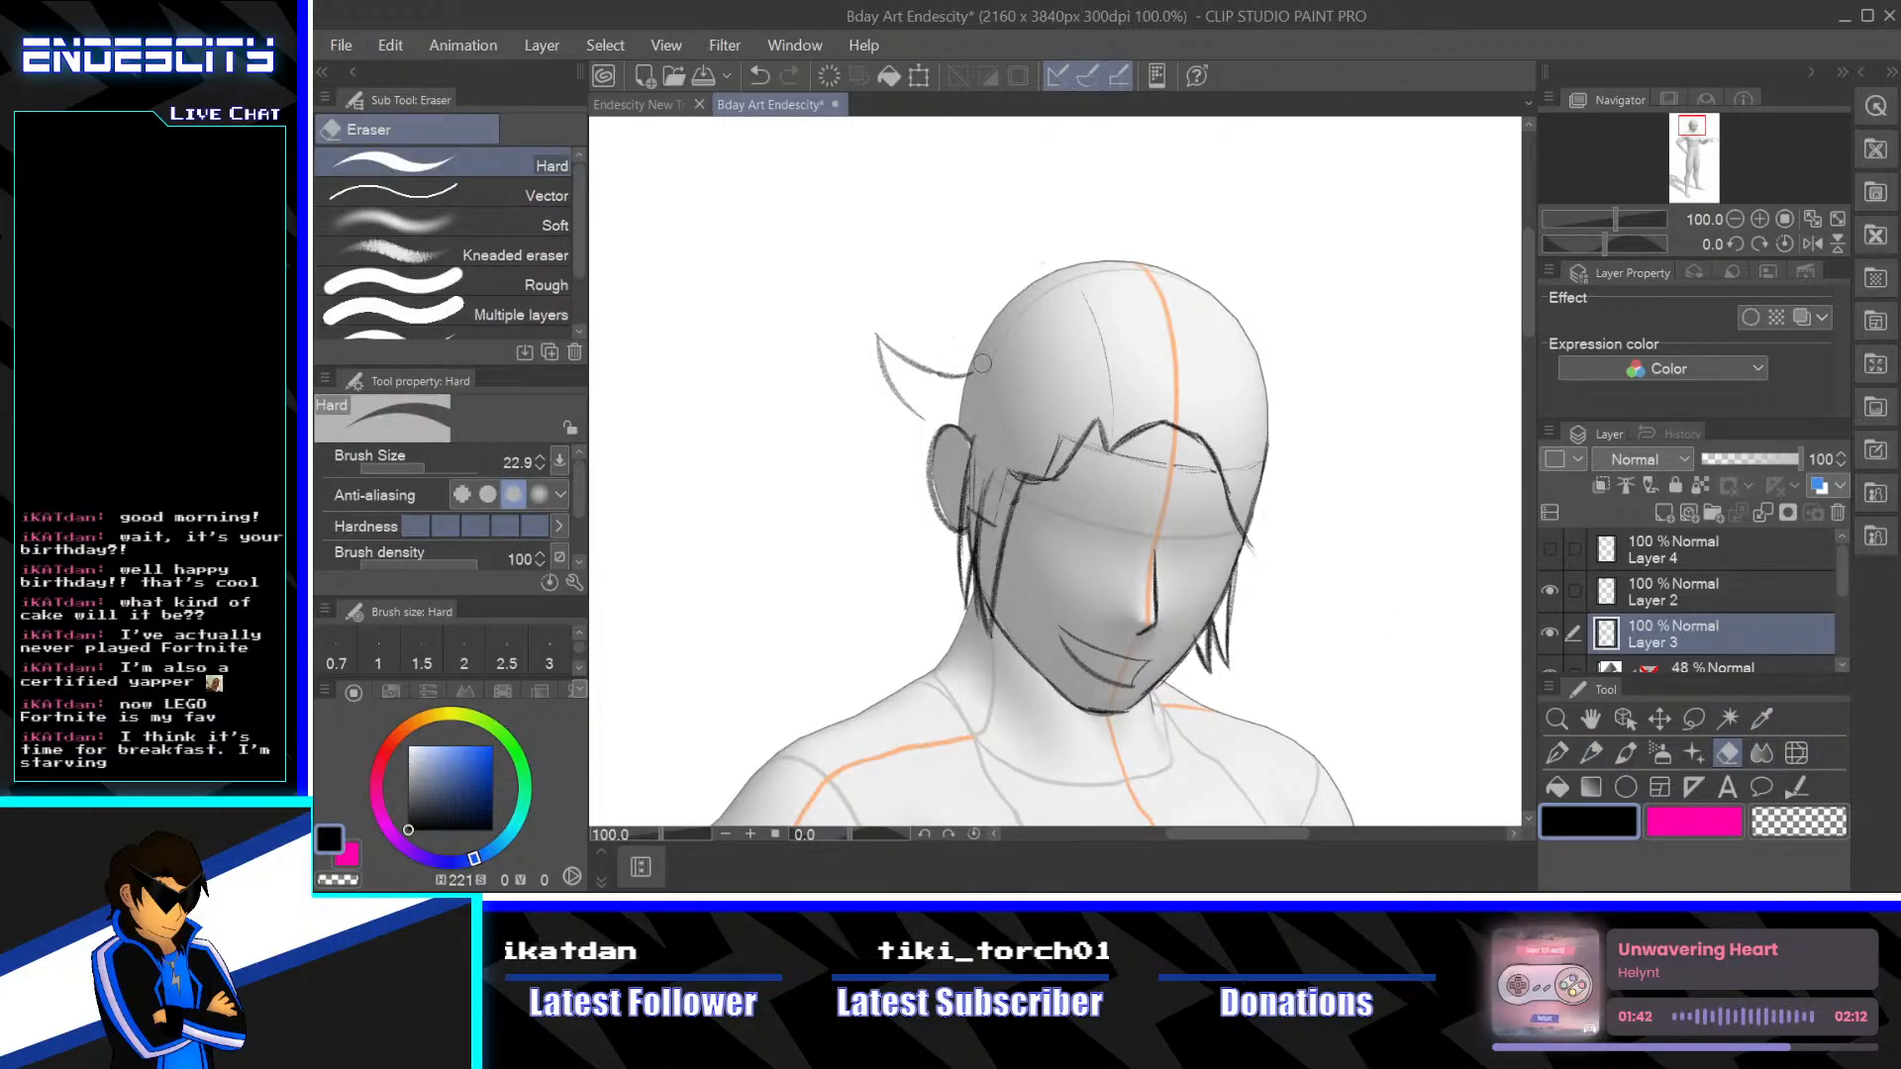
{"action": "mouse_move", "coordinate": [985, 368]}
{"action": "left_mouse_down"}
{"action": "mouse_move", "coordinate": [948, 389]}
{"action": "mouse_move", "coordinate": [940, 369]}
{"action": "mouse_move", "coordinate": [908, 399]}
{"action": "mouse_move", "coordinate": [893, 318]}
{"action": "mouse_move", "coordinate": [878, 405]}
{"action": "mouse_move", "coordinate": [907, 394]}
{"action": "mouse_move", "coordinate": [922, 349]}
{"action": "mouse_move", "coordinate": [913, 396]}
{"action": "left_mouse_up"}
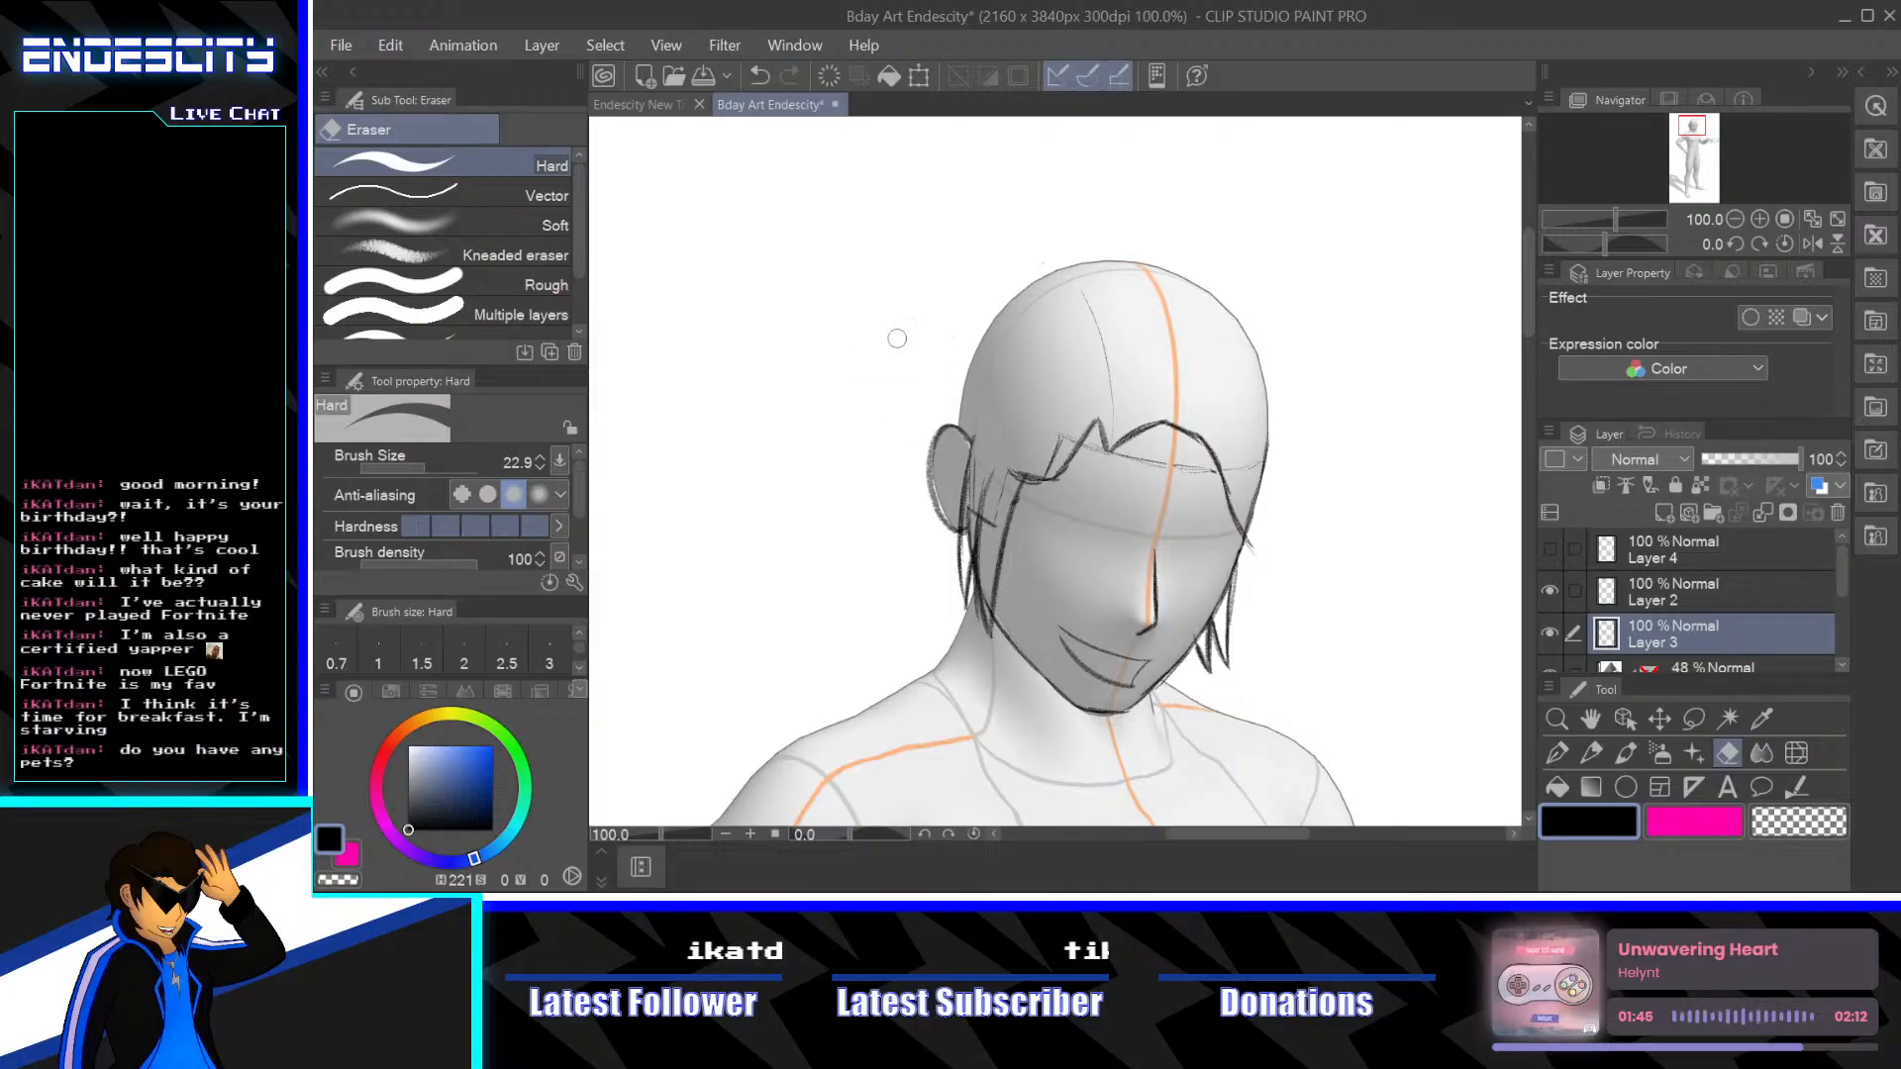
{"action": "left_click", "coordinate": [1557, 753]}
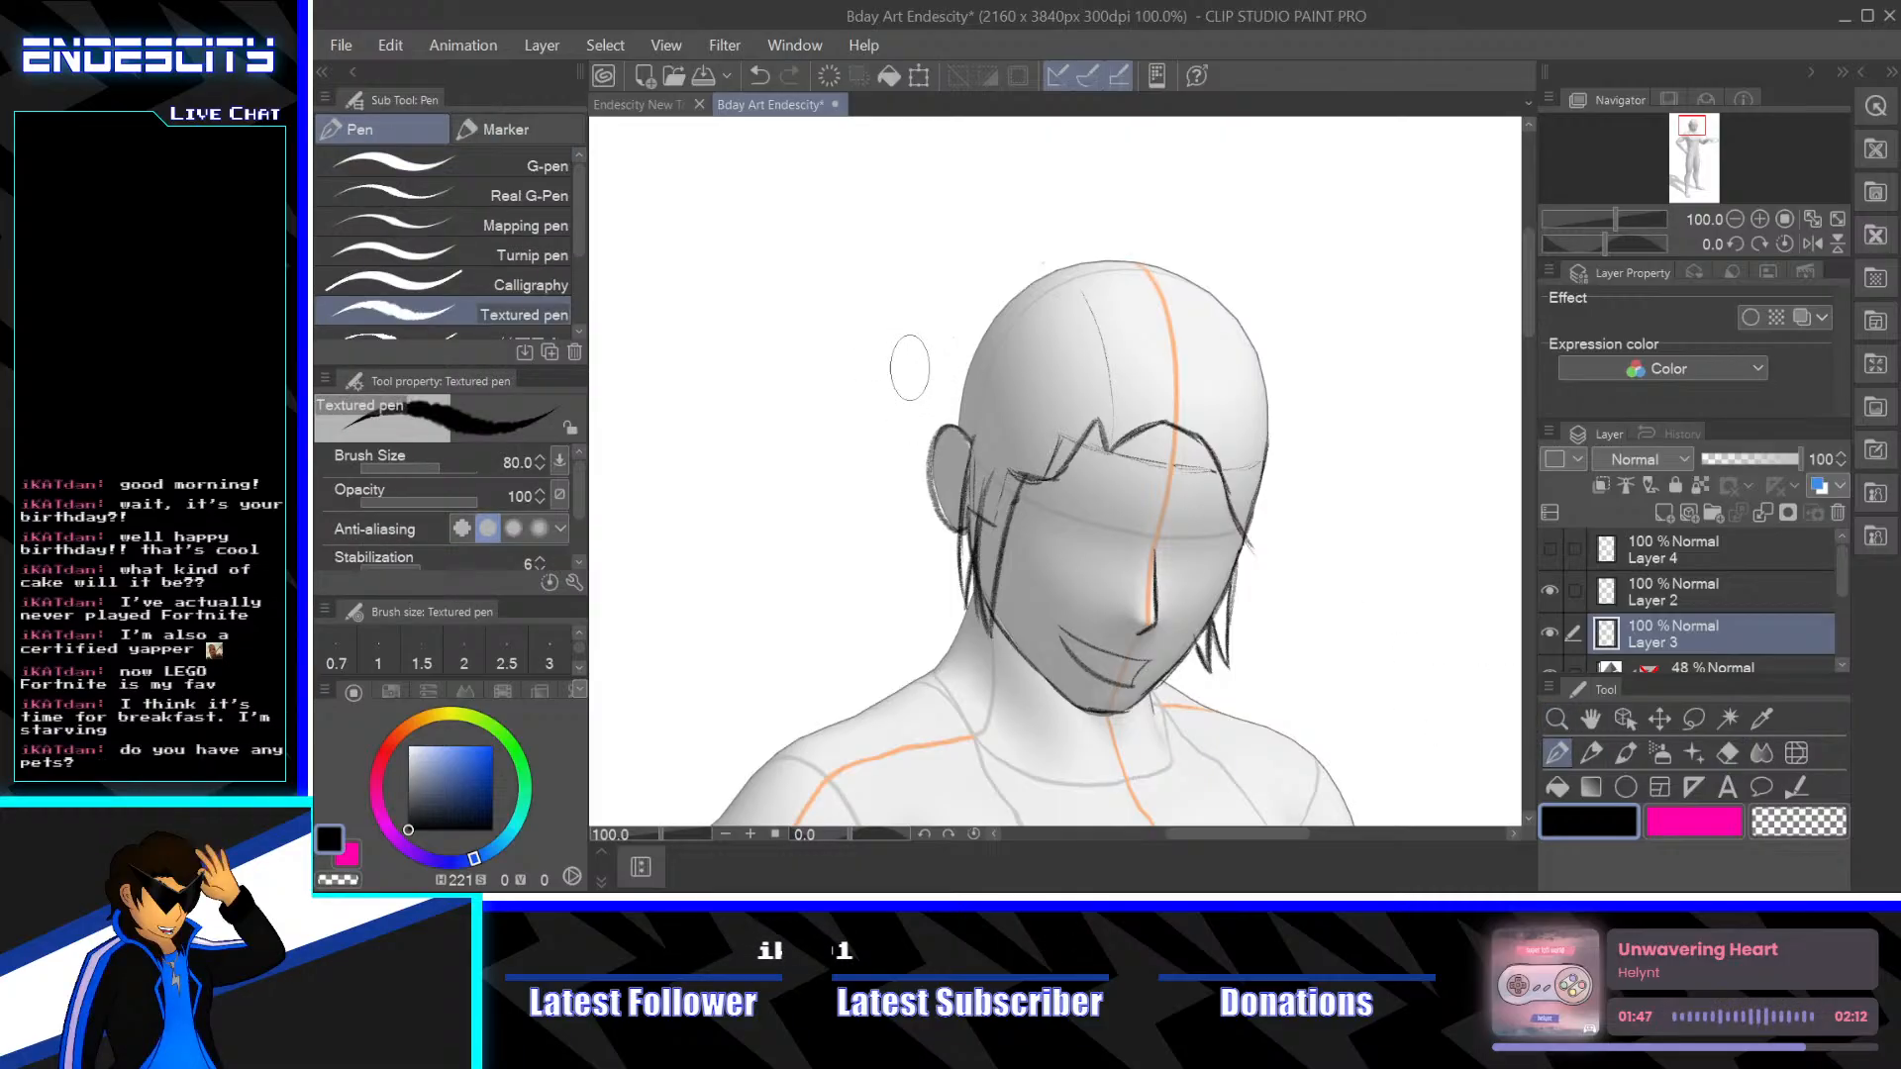
{"action": "left_click", "coordinate": [1591, 753]}
{"action": "left_click_drag", "start_coordinate": [926, 401], "coordinate": [960, 380]}
{"action": "key", "text": "ctrl+z"}
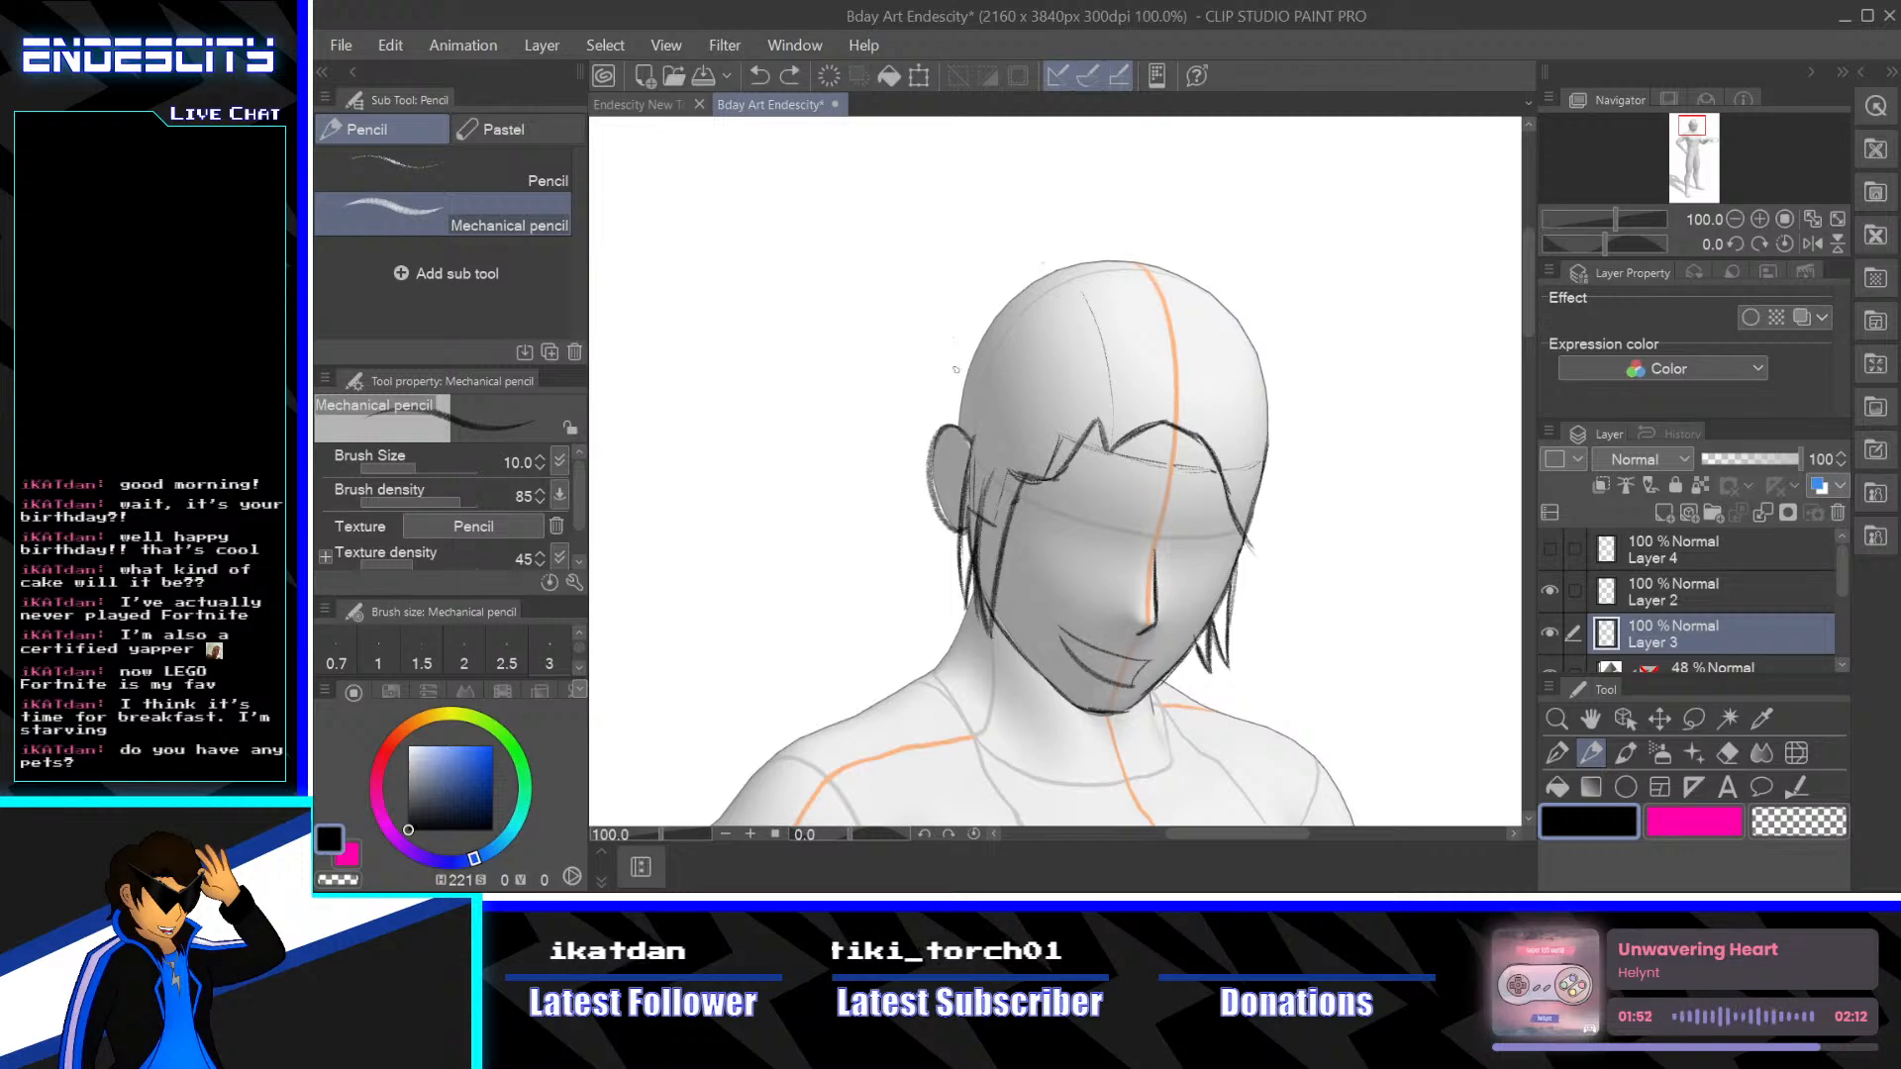
{"action": "left_click_drag", "start_coordinate": [955, 363], "coordinate": [853, 599]}
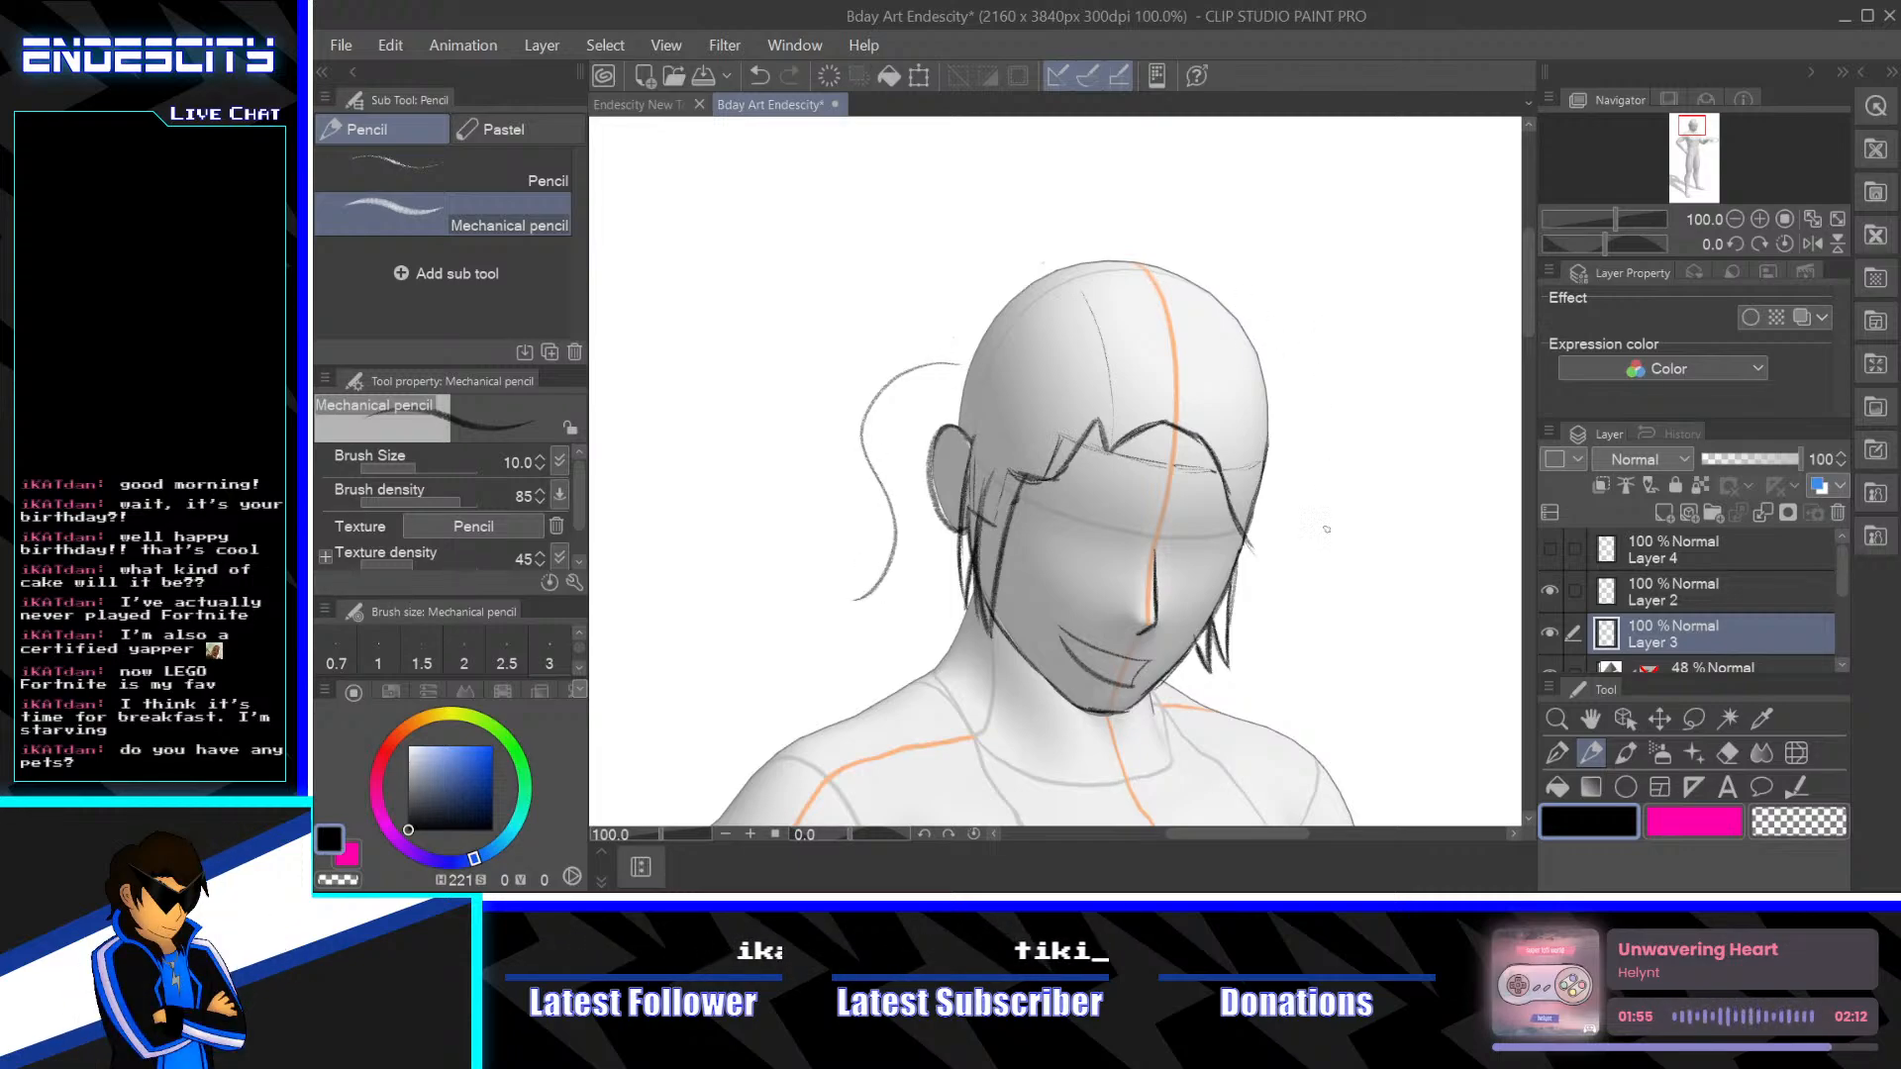
{"action": "mouse_move", "coordinate": [1327, 530]}
{"action": "left_mouse_down"}
{"action": "mouse_move", "coordinate": [1337, 548]}
{"action": "mouse_move", "coordinate": [1247, 479]}
{"action": "mouse_move", "coordinate": [1257, 496]}
{"action": "left_mouse_up"}
{"action": "key", "text": "ctrl+z"}
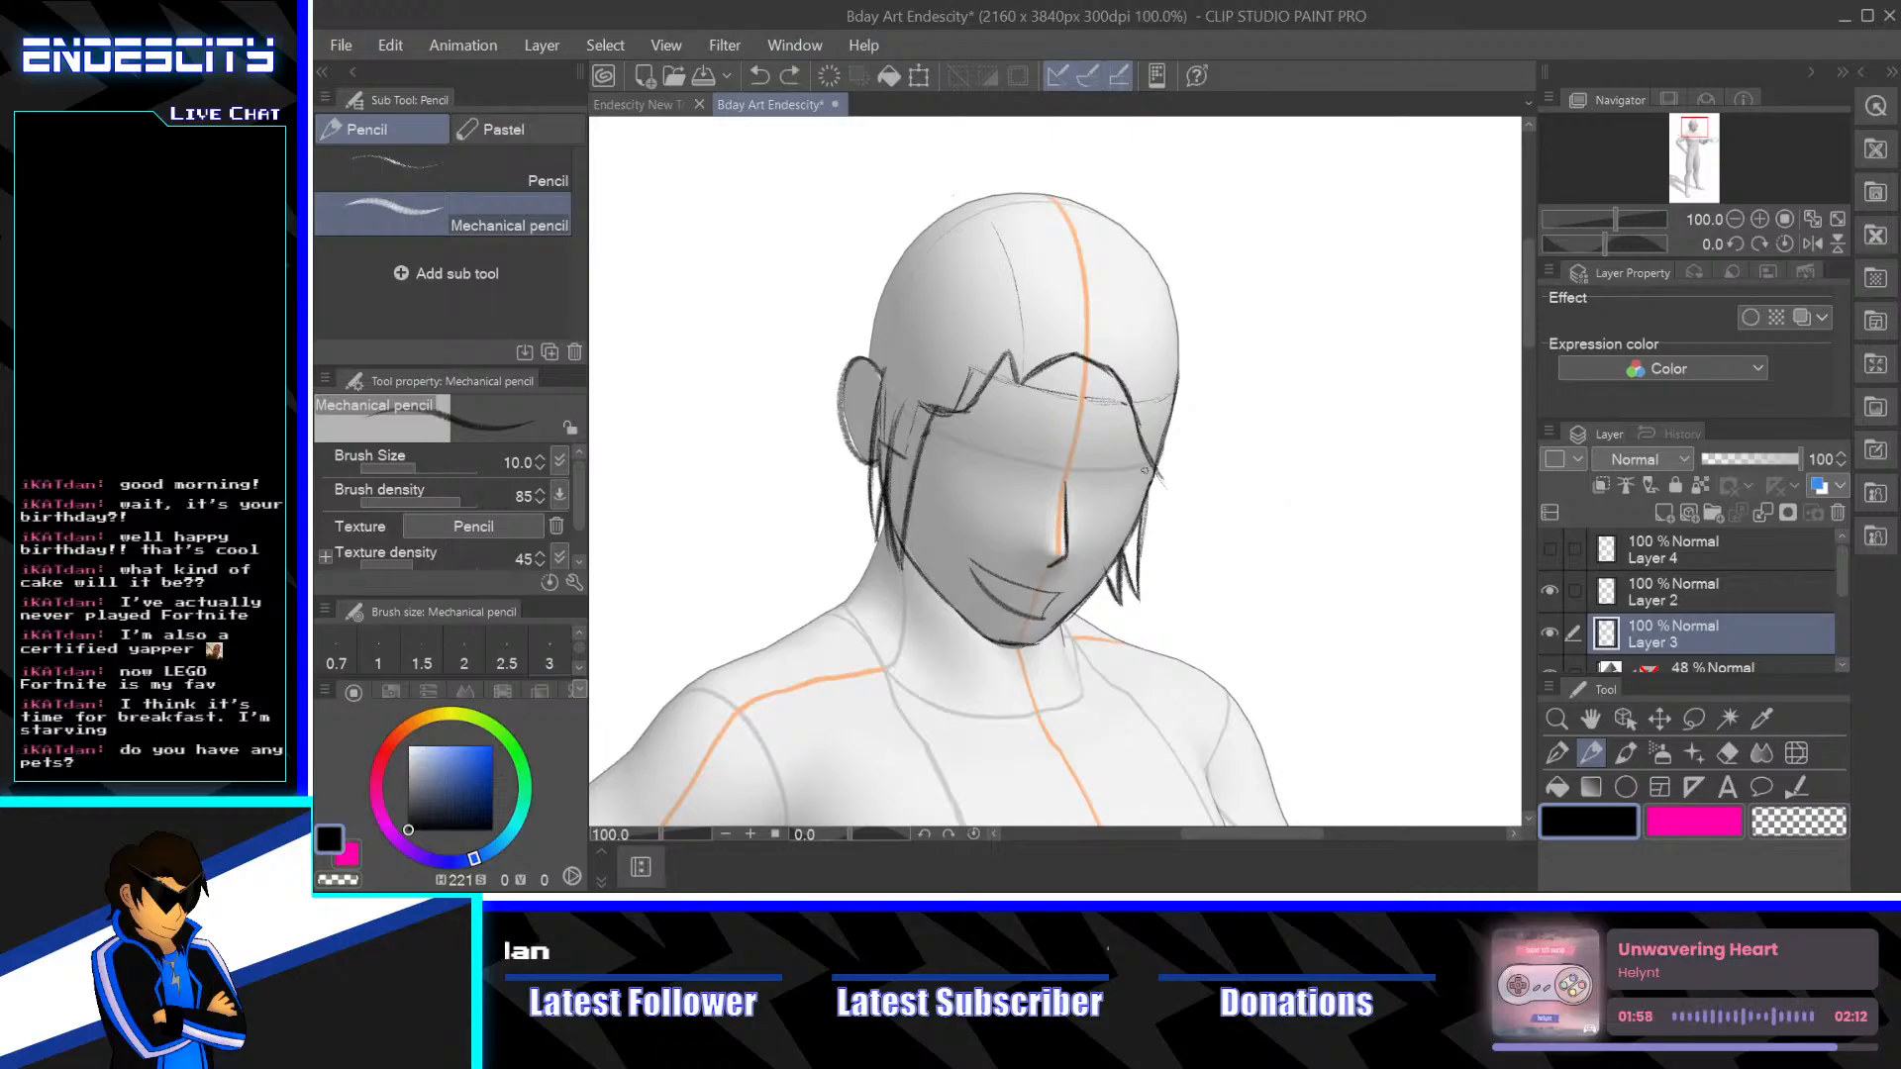
Draw the hair's outer contour from above the ear to the near shoulder and over the crown to the far shoulder, with outward flicks at jaw level
{"action": "mouse_move", "coordinate": [868, 307]}
{"action": "left_mouse_down"}
{"action": "mouse_move", "coordinate": [811, 326]}
{"action": "mouse_move", "coordinate": [818, 434]}
{"action": "mouse_move", "coordinate": [757, 544]}
{"action": "mouse_move", "coordinate": [831, 529]}
{"action": "mouse_move", "coordinate": [787, 630]}
{"action": "left_mouse_up"}
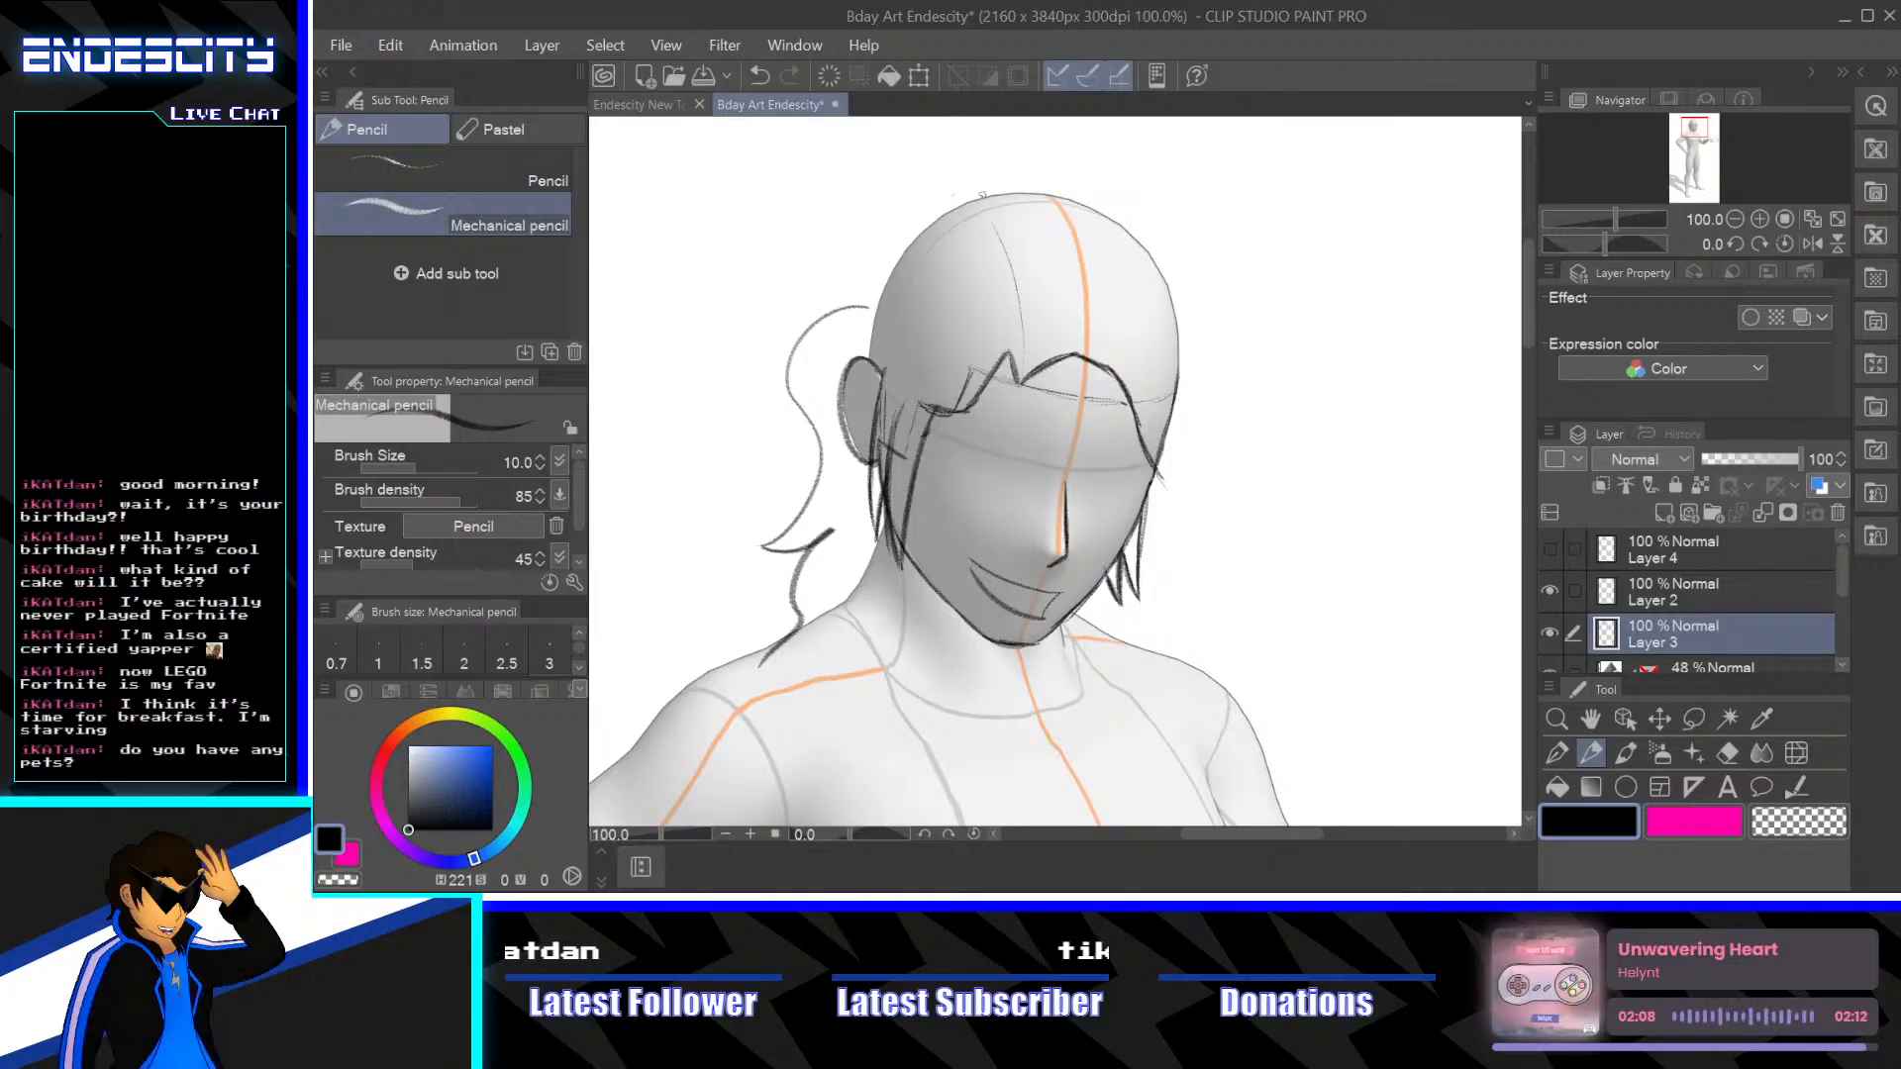
{"action": "mouse_move", "coordinate": [977, 193]}
{"action": "left_mouse_down"}
{"action": "mouse_move", "coordinate": [1223, 549]}
{"action": "mouse_move", "coordinate": [1186, 550]}
{"action": "mouse_move", "coordinate": [1178, 582]}
{"action": "mouse_move", "coordinate": [1213, 709]}
{"action": "left_mouse_up"}
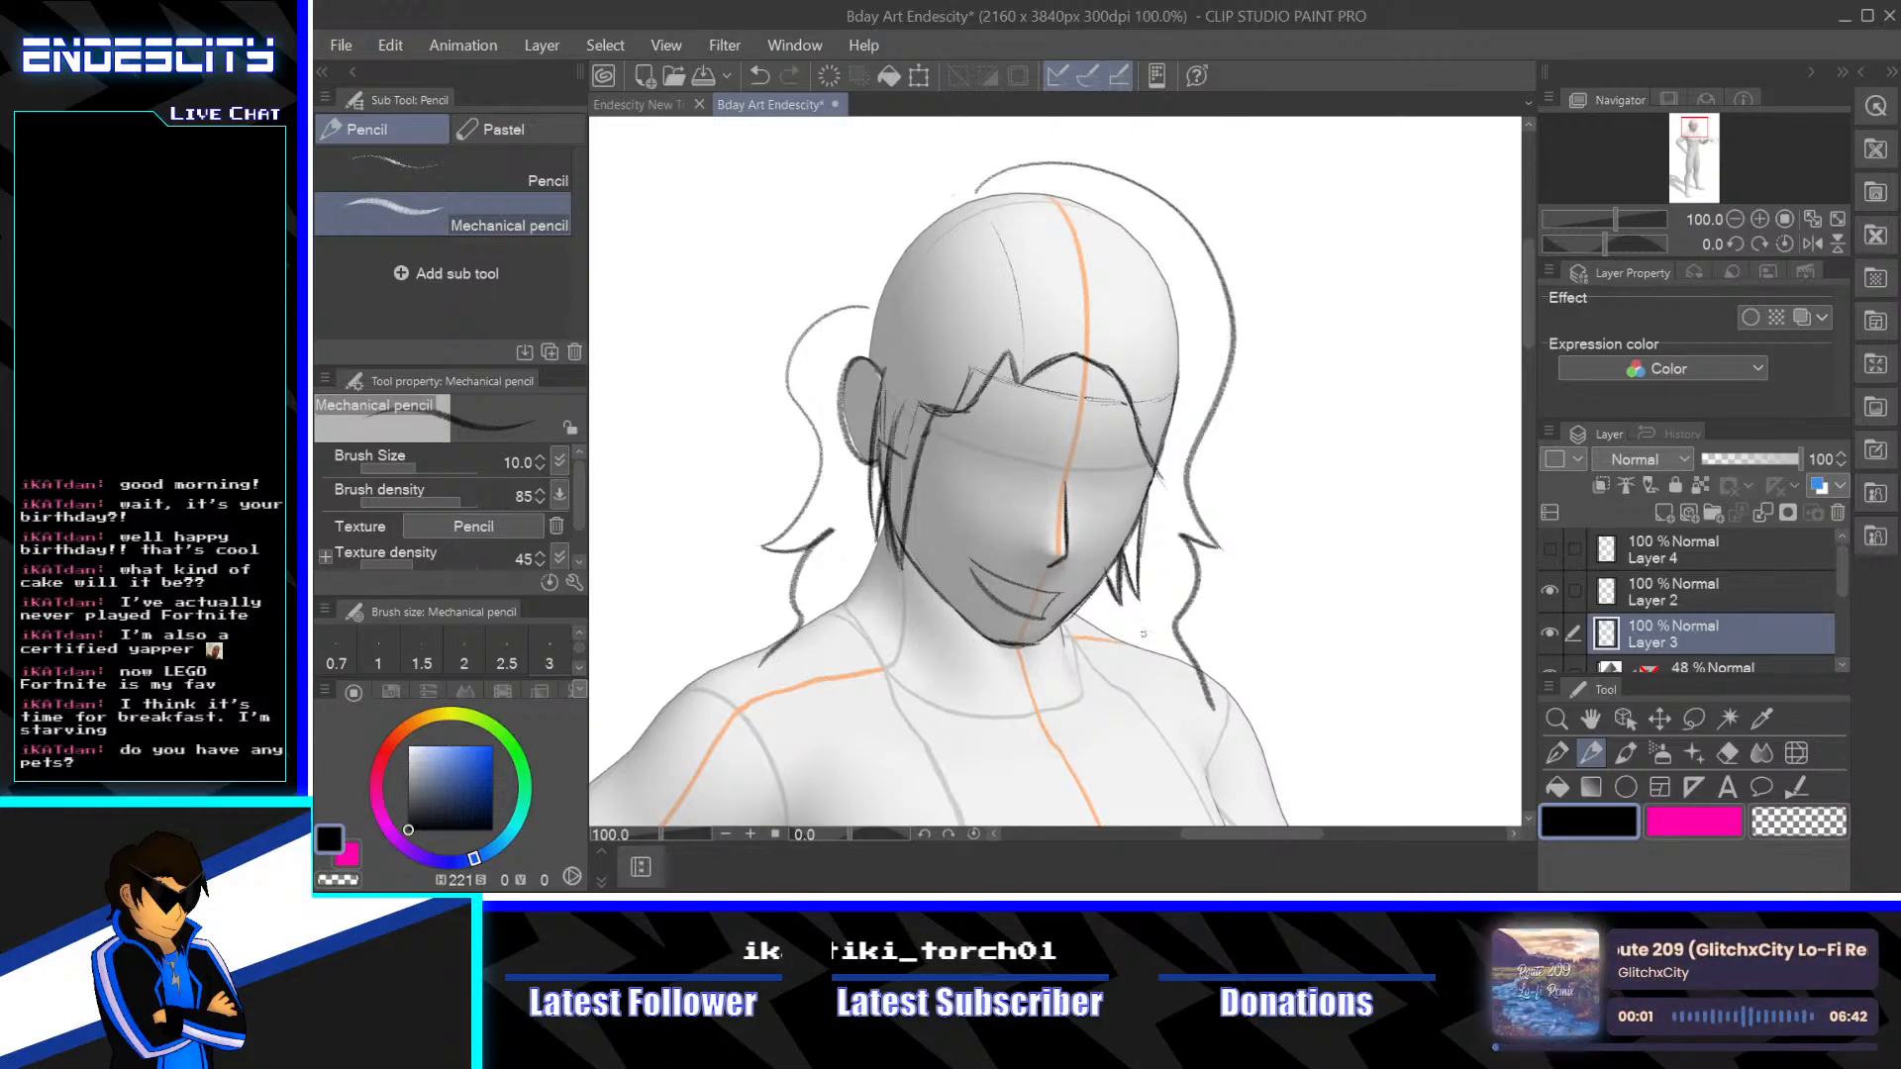
{"action": "left_click_drag", "start_coordinate": [977, 188], "coordinate": [861, 225]}
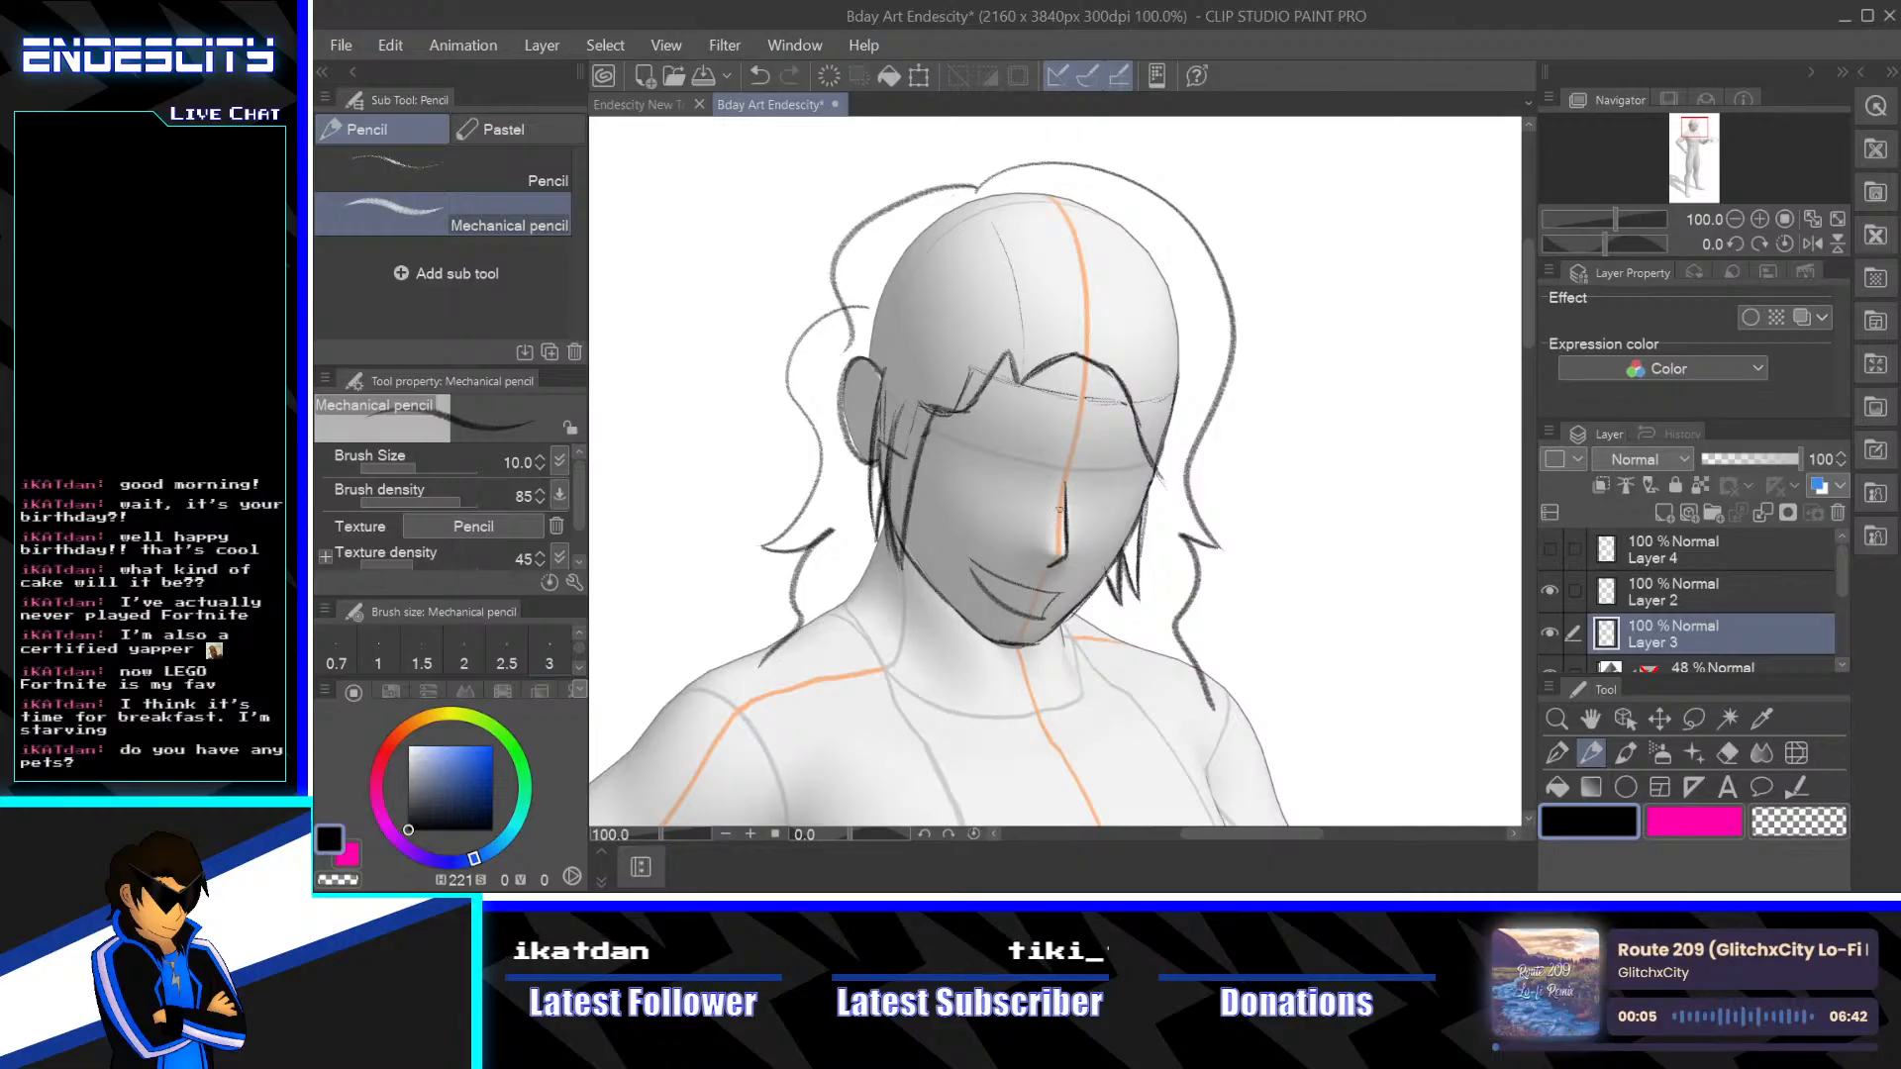
{"action": "key", "text": "ctrl+z"}
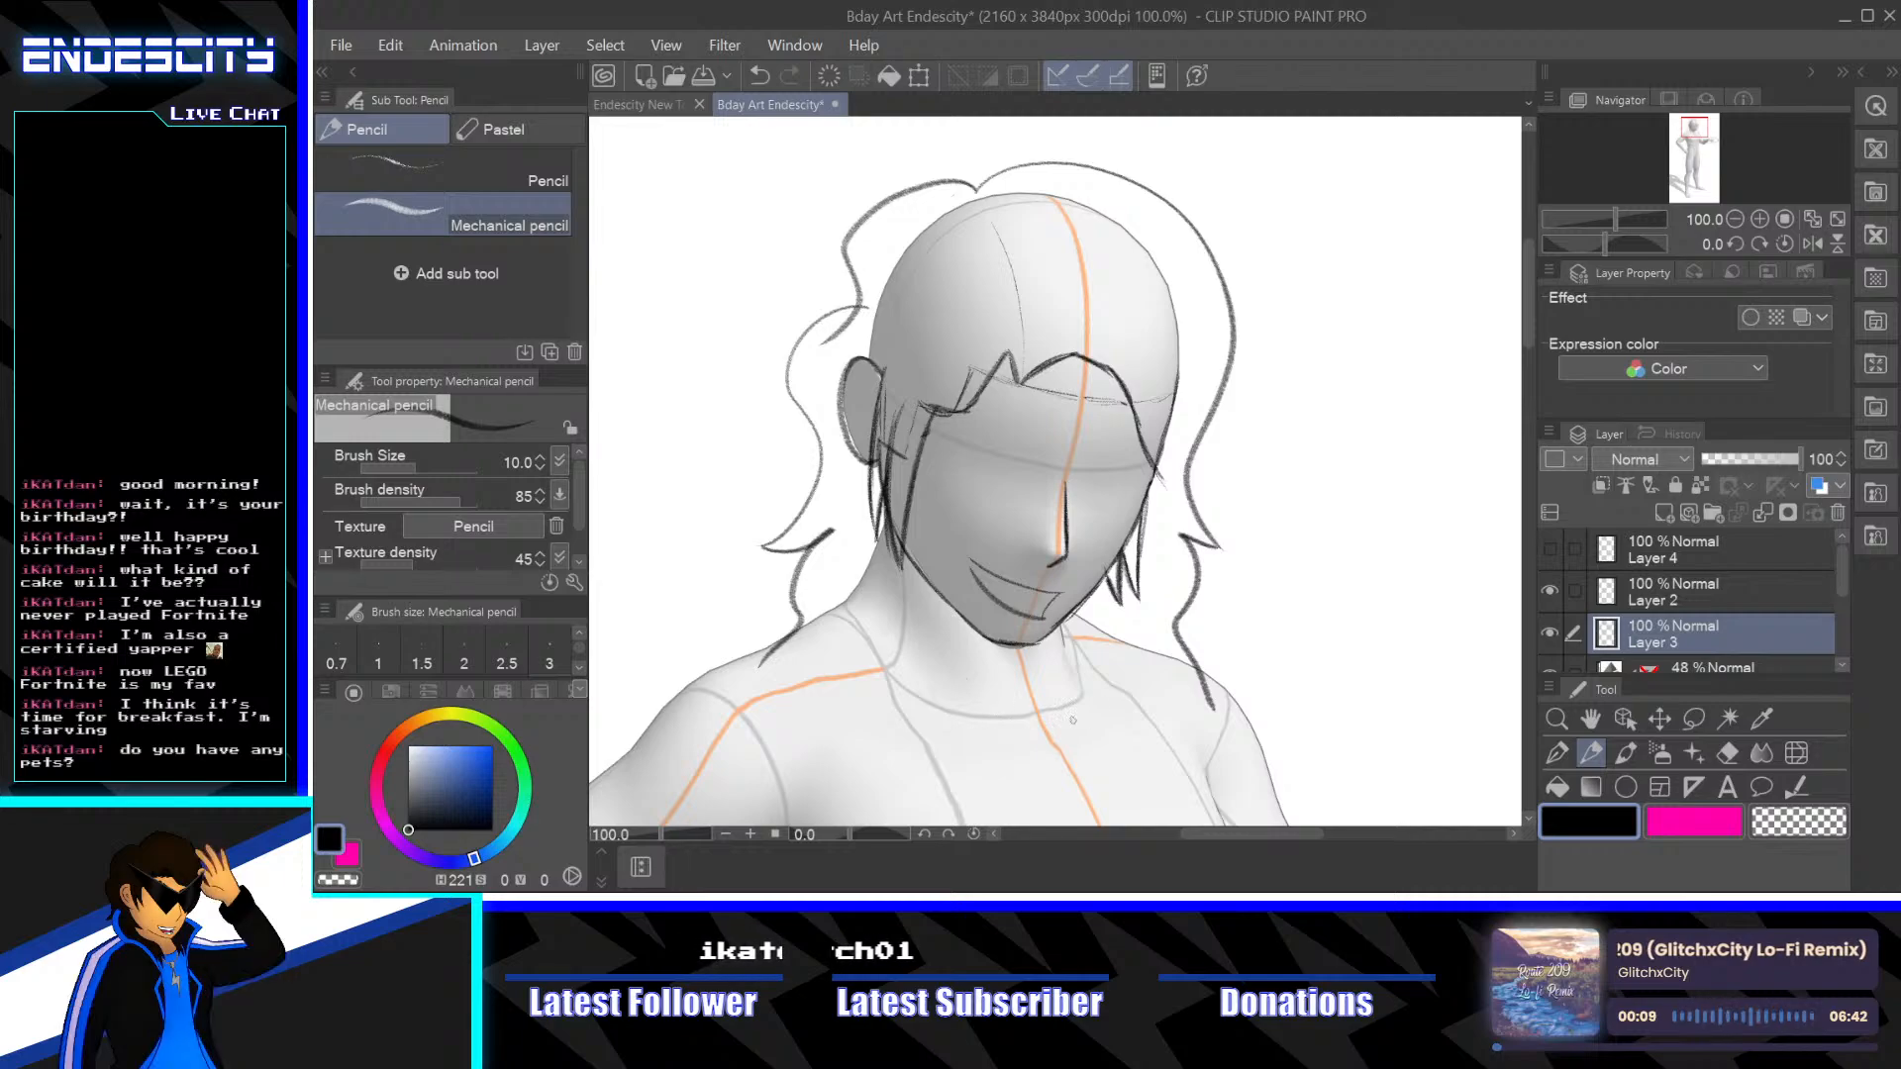
Erase the overlapping stroke end above the ear and the far side's lower strand below the flick, and switch back to the Mechanical pencil
{"action": "left_click_drag", "start_coordinate": [1333, 638], "coordinate": [1351, 597]}
{"action": "key", "text": "ctrl+s"}
{"action": "key", "text": "e"}
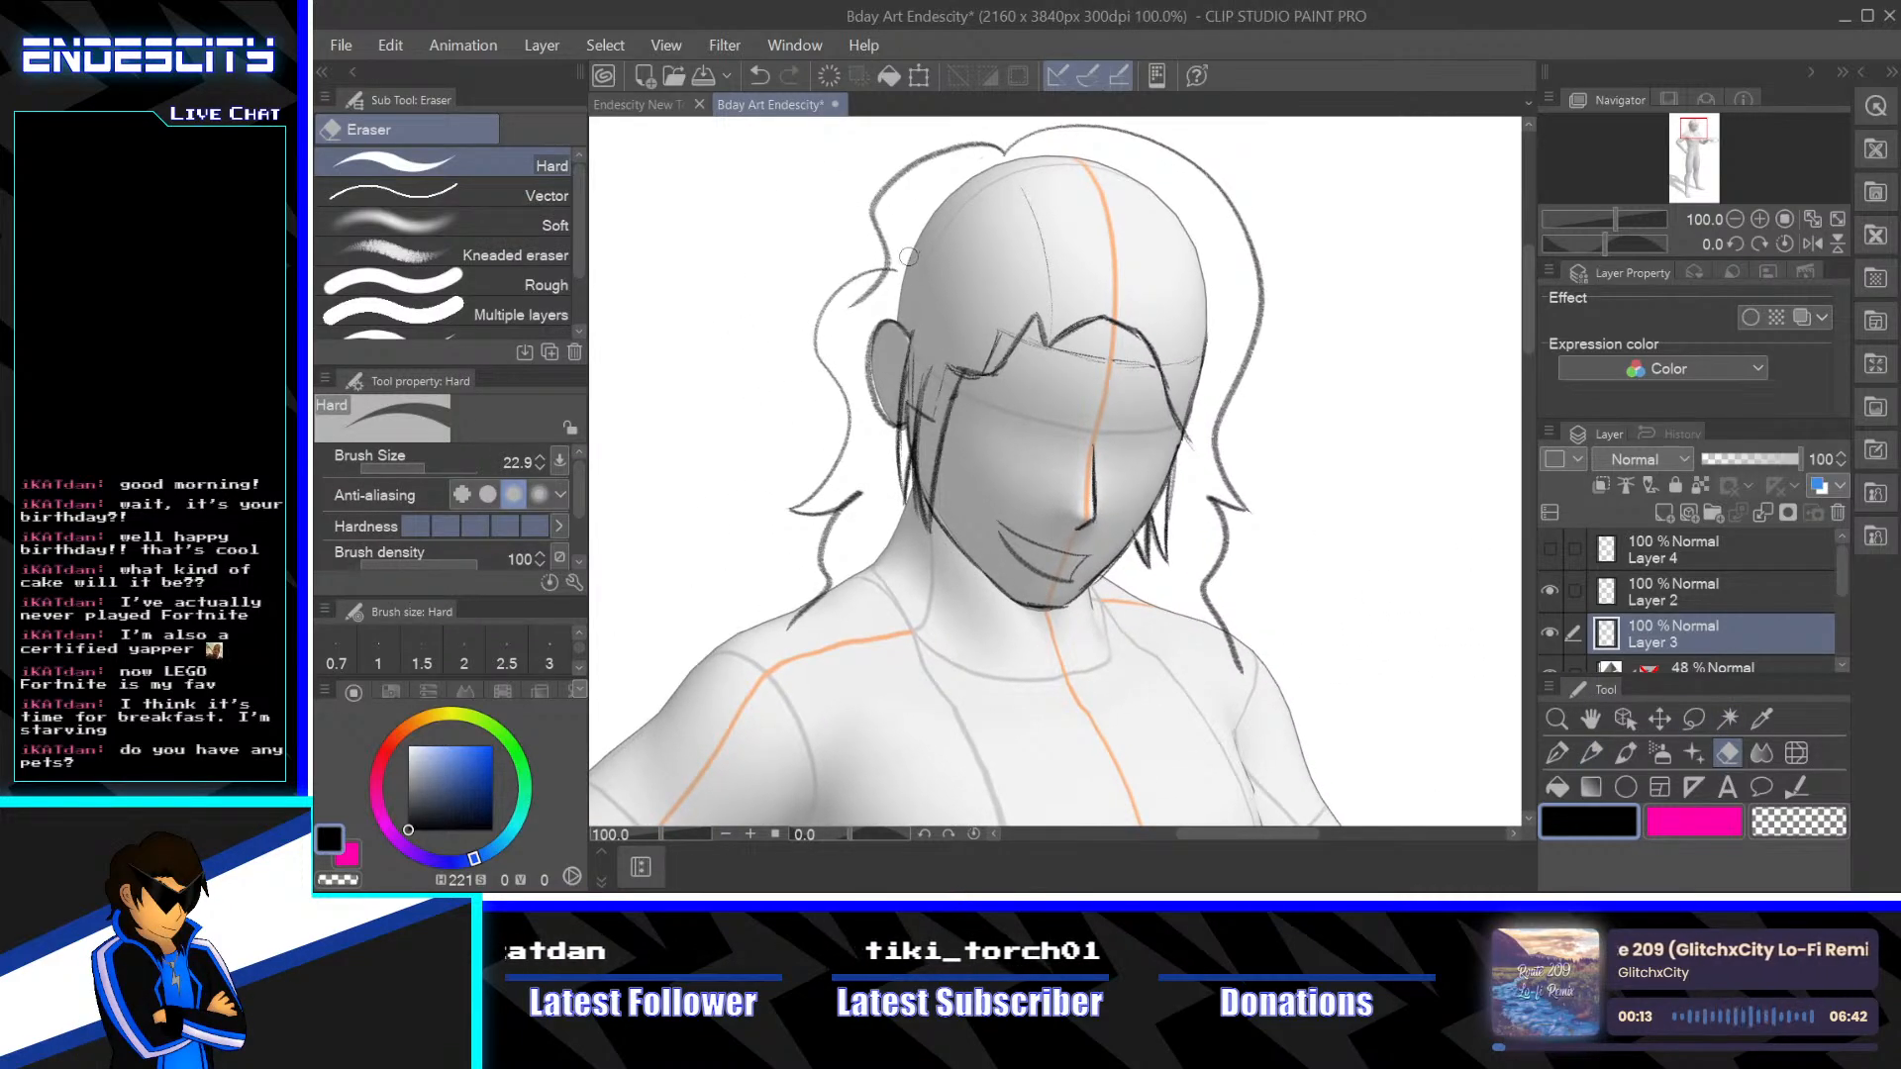
{"action": "mouse_move", "coordinate": [894, 276]}
{"action": "left_mouse_down"}
{"action": "mouse_move", "coordinate": [863, 299]}
{"action": "mouse_move", "coordinate": [883, 281]}
{"action": "left_mouse_up"}
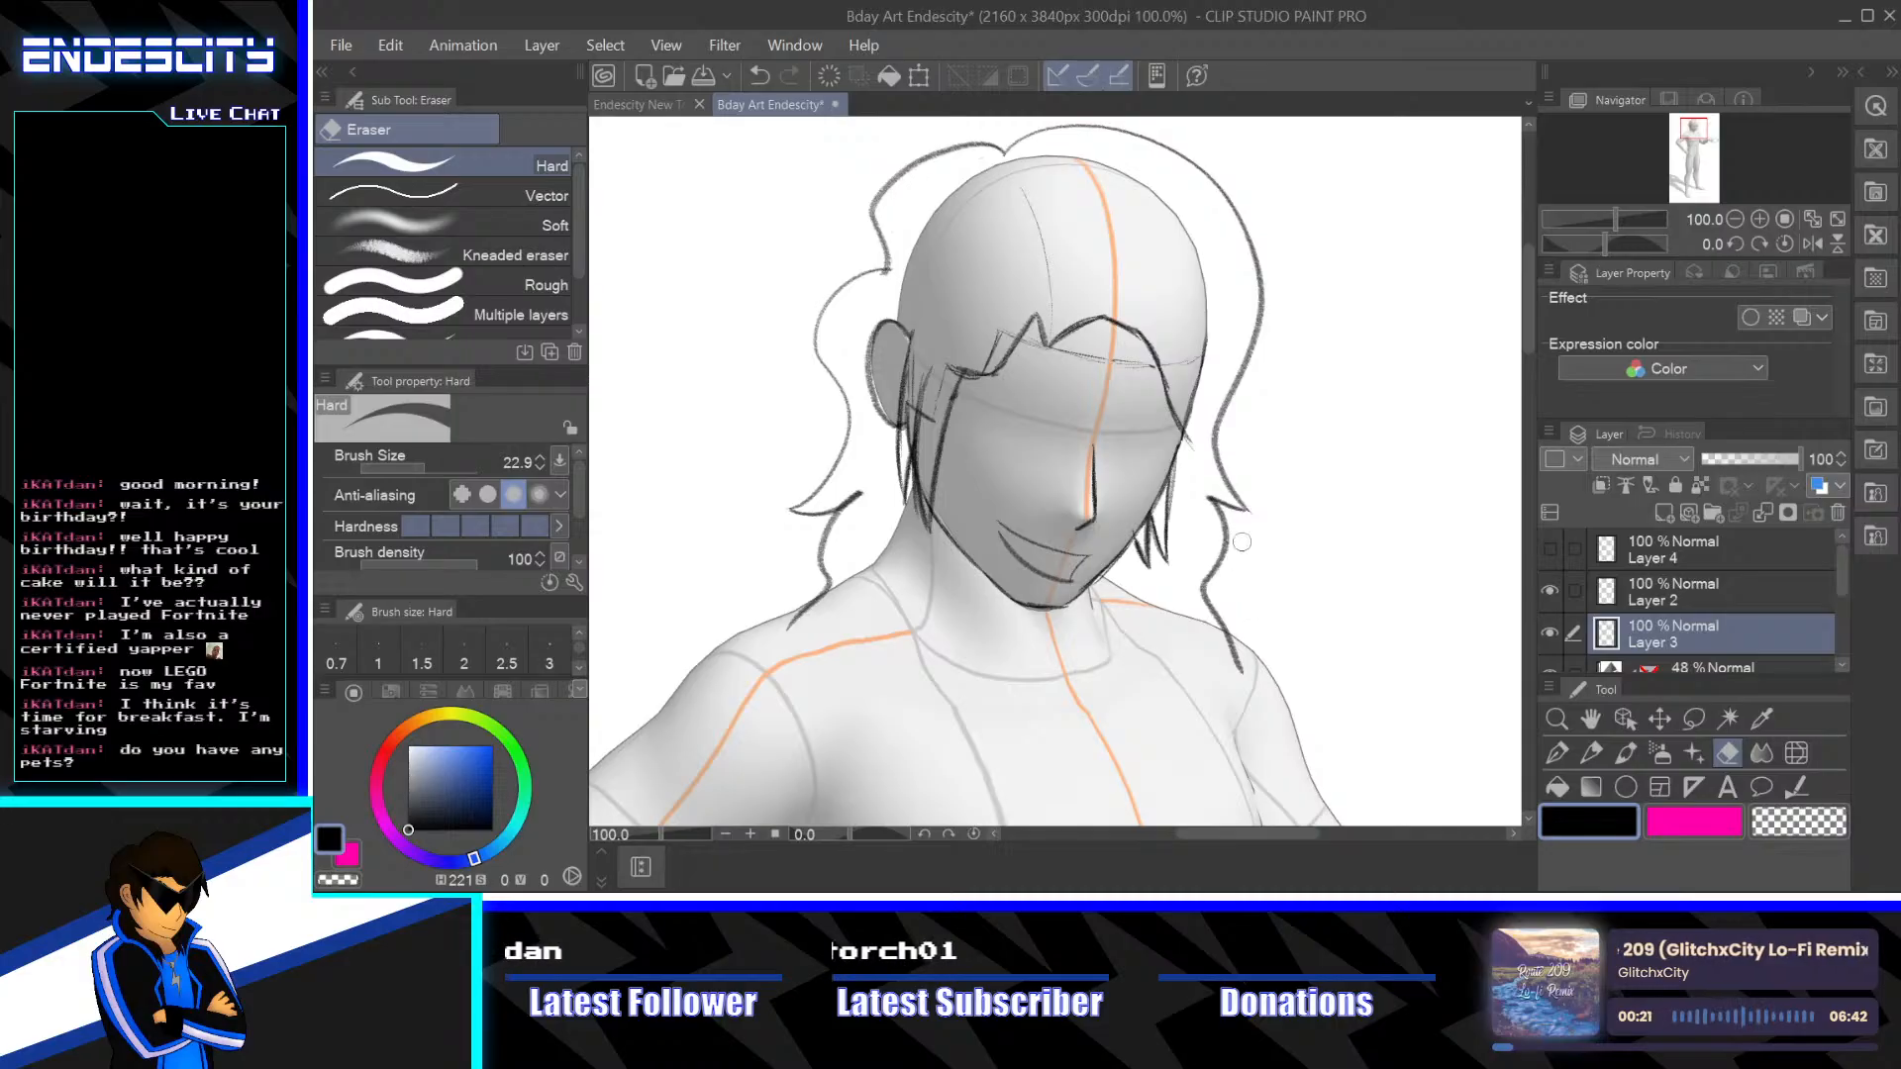
{"action": "mouse_move", "coordinate": [1207, 508]}
{"action": "left_mouse_down"}
{"action": "mouse_move", "coordinate": [1205, 583]}
{"action": "mouse_move", "coordinate": [1253, 683]}
{"action": "left_mouse_up"}
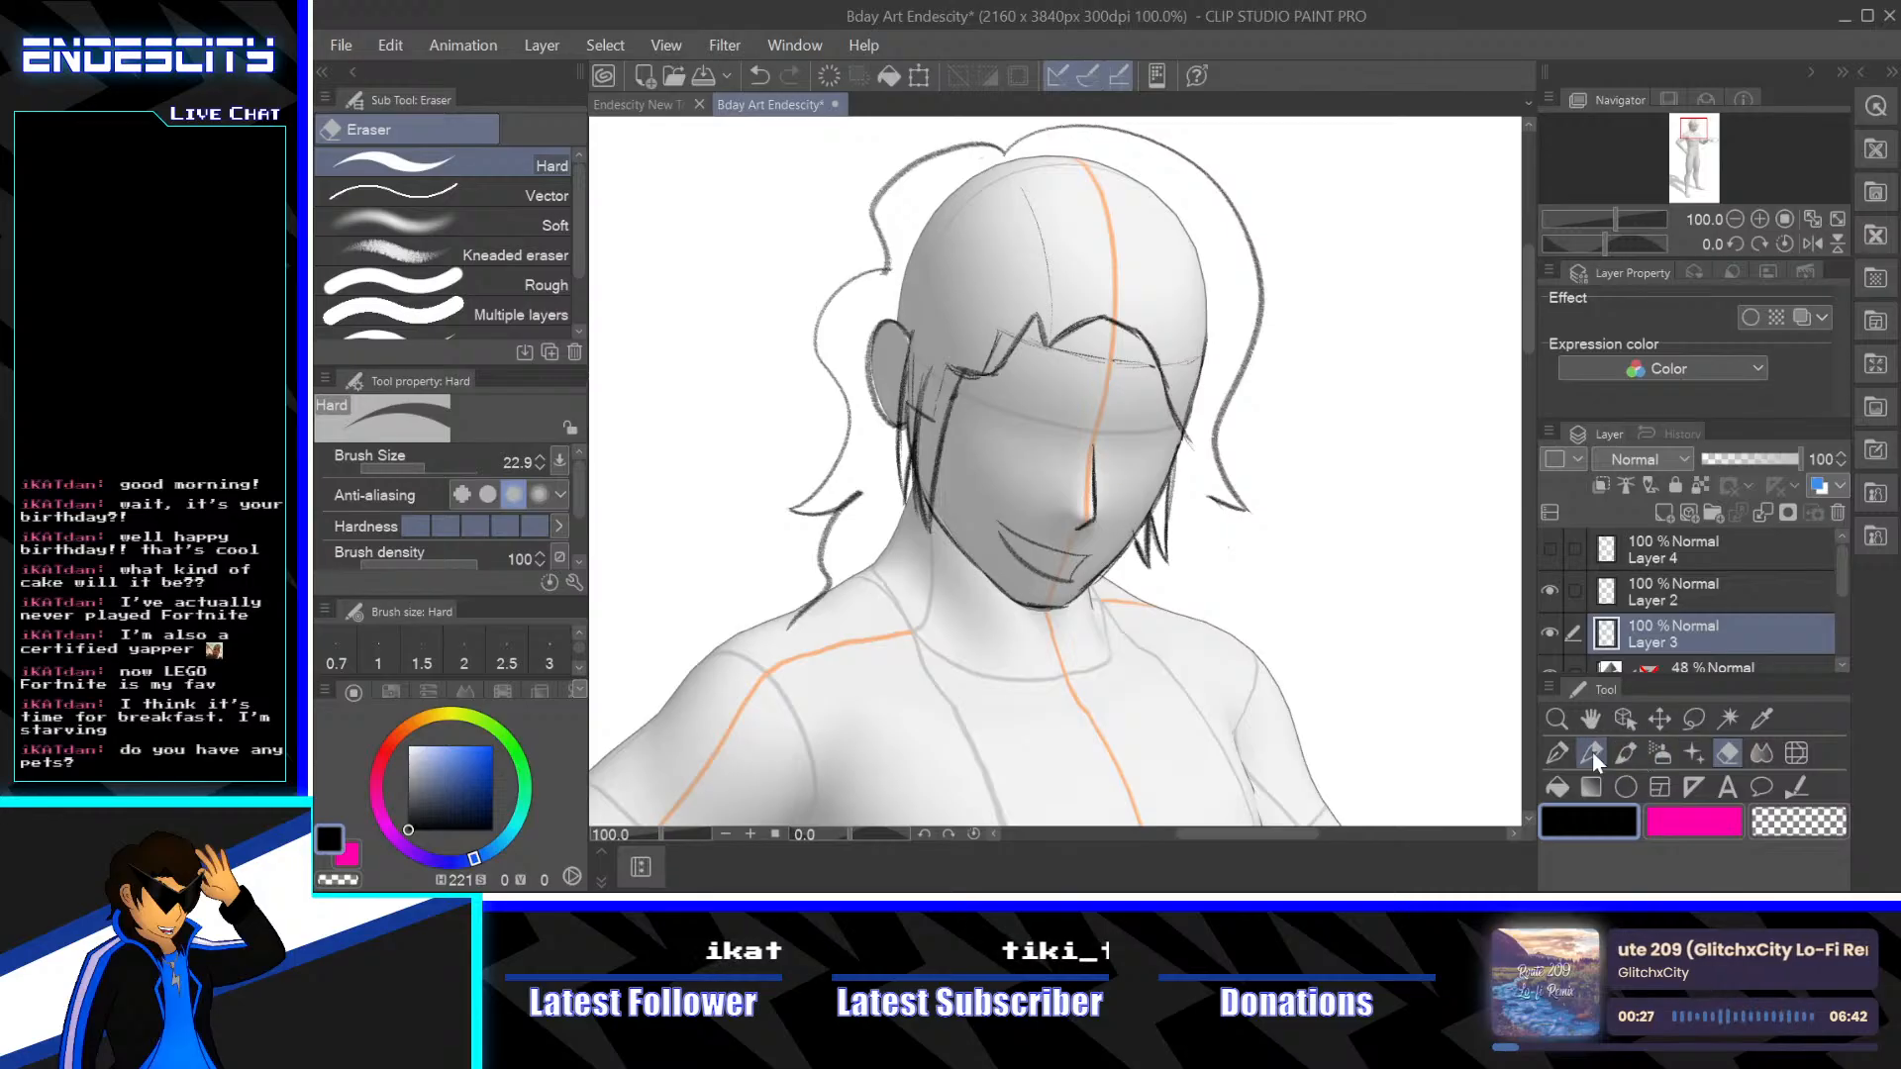
{"action": "left_click", "coordinate": [1593, 752]}
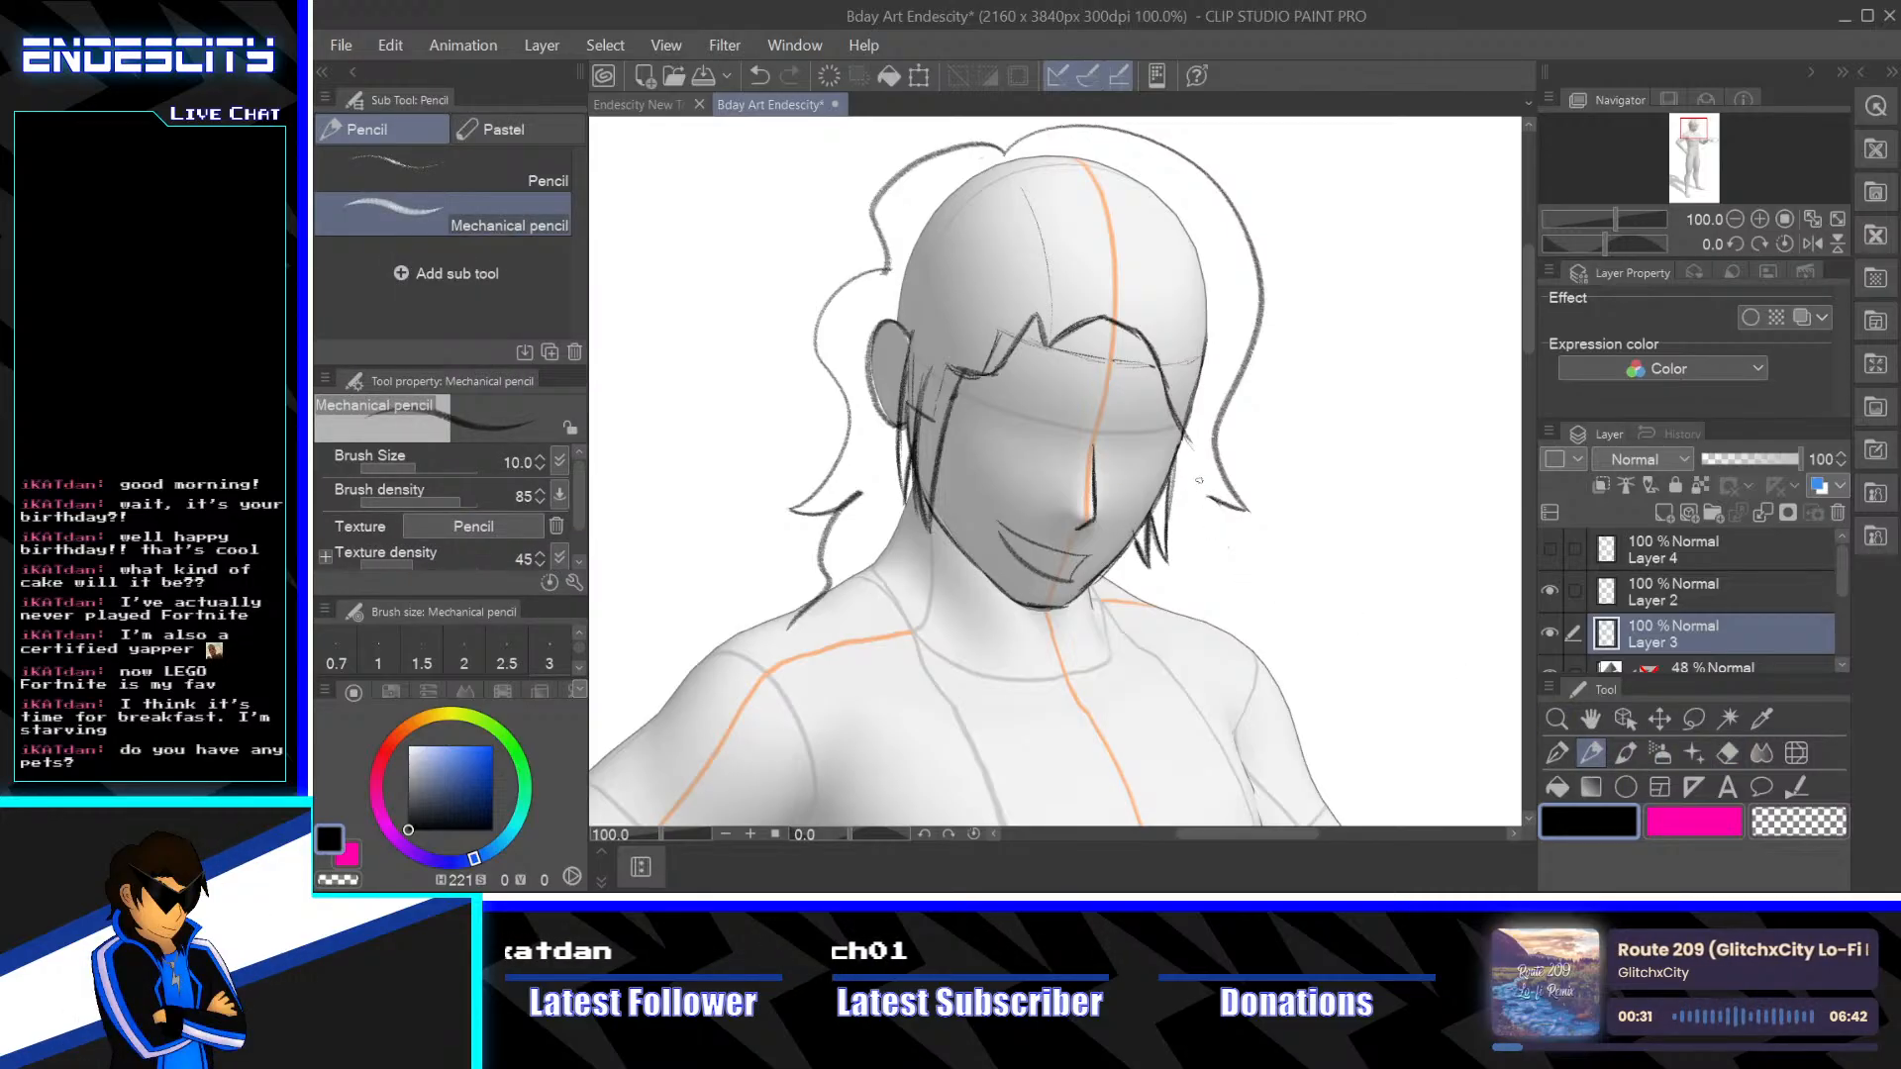
{"action": "mouse_move", "coordinate": [1208, 497]}
{"action": "left_mouse_down"}
{"action": "mouse_move", "coordinate": [1199, 595]}
{"action": "mouse_move", "coordinate": [1242, 626]}
{"action": "left_mouse_up"}
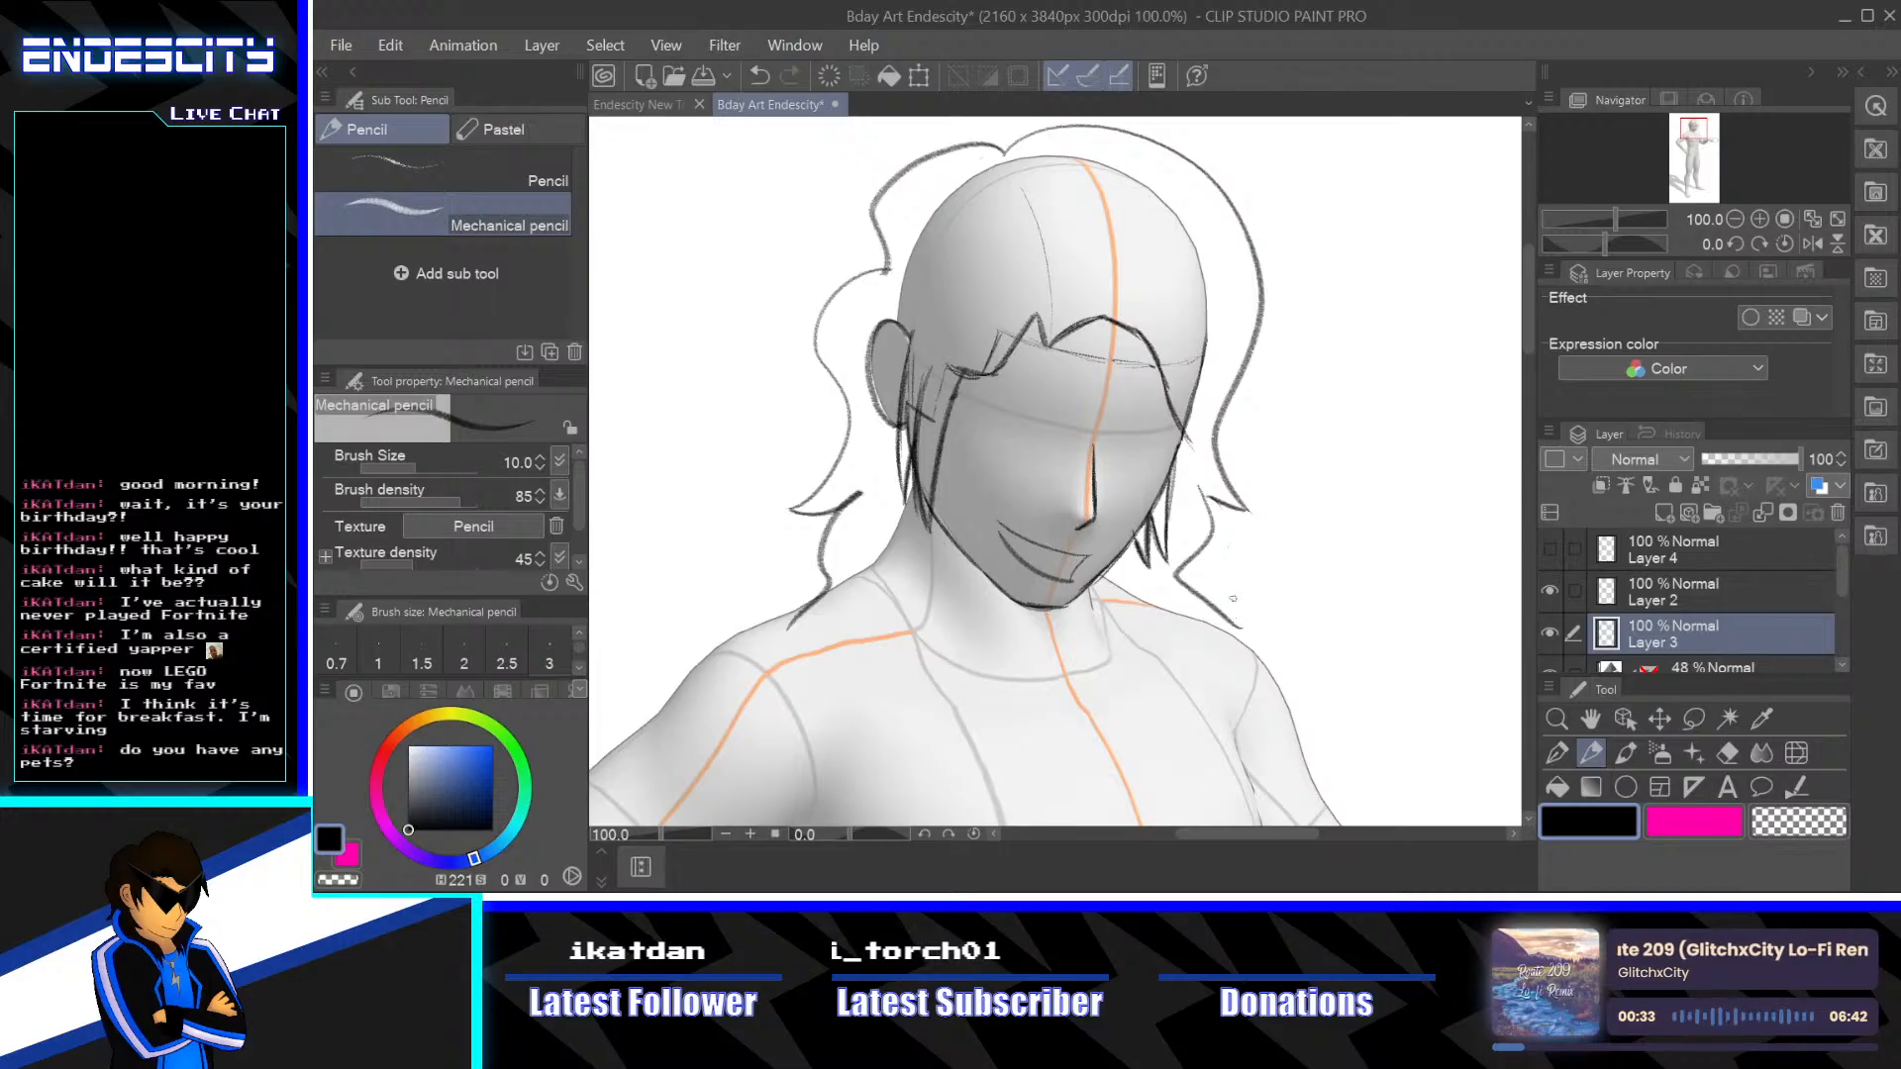
{"action": "key", "text": "ctrl+z"}
{"action": "mouse_move", "coordinate": [1184, 559]}
{"action": "left_mouse_down"}
{"action": "mouse_move", "coordinate": [1243, 601]}
{"action": "mouse_move", "coordinate": [1207, 607]}
{"action": "left_mouse_up"}
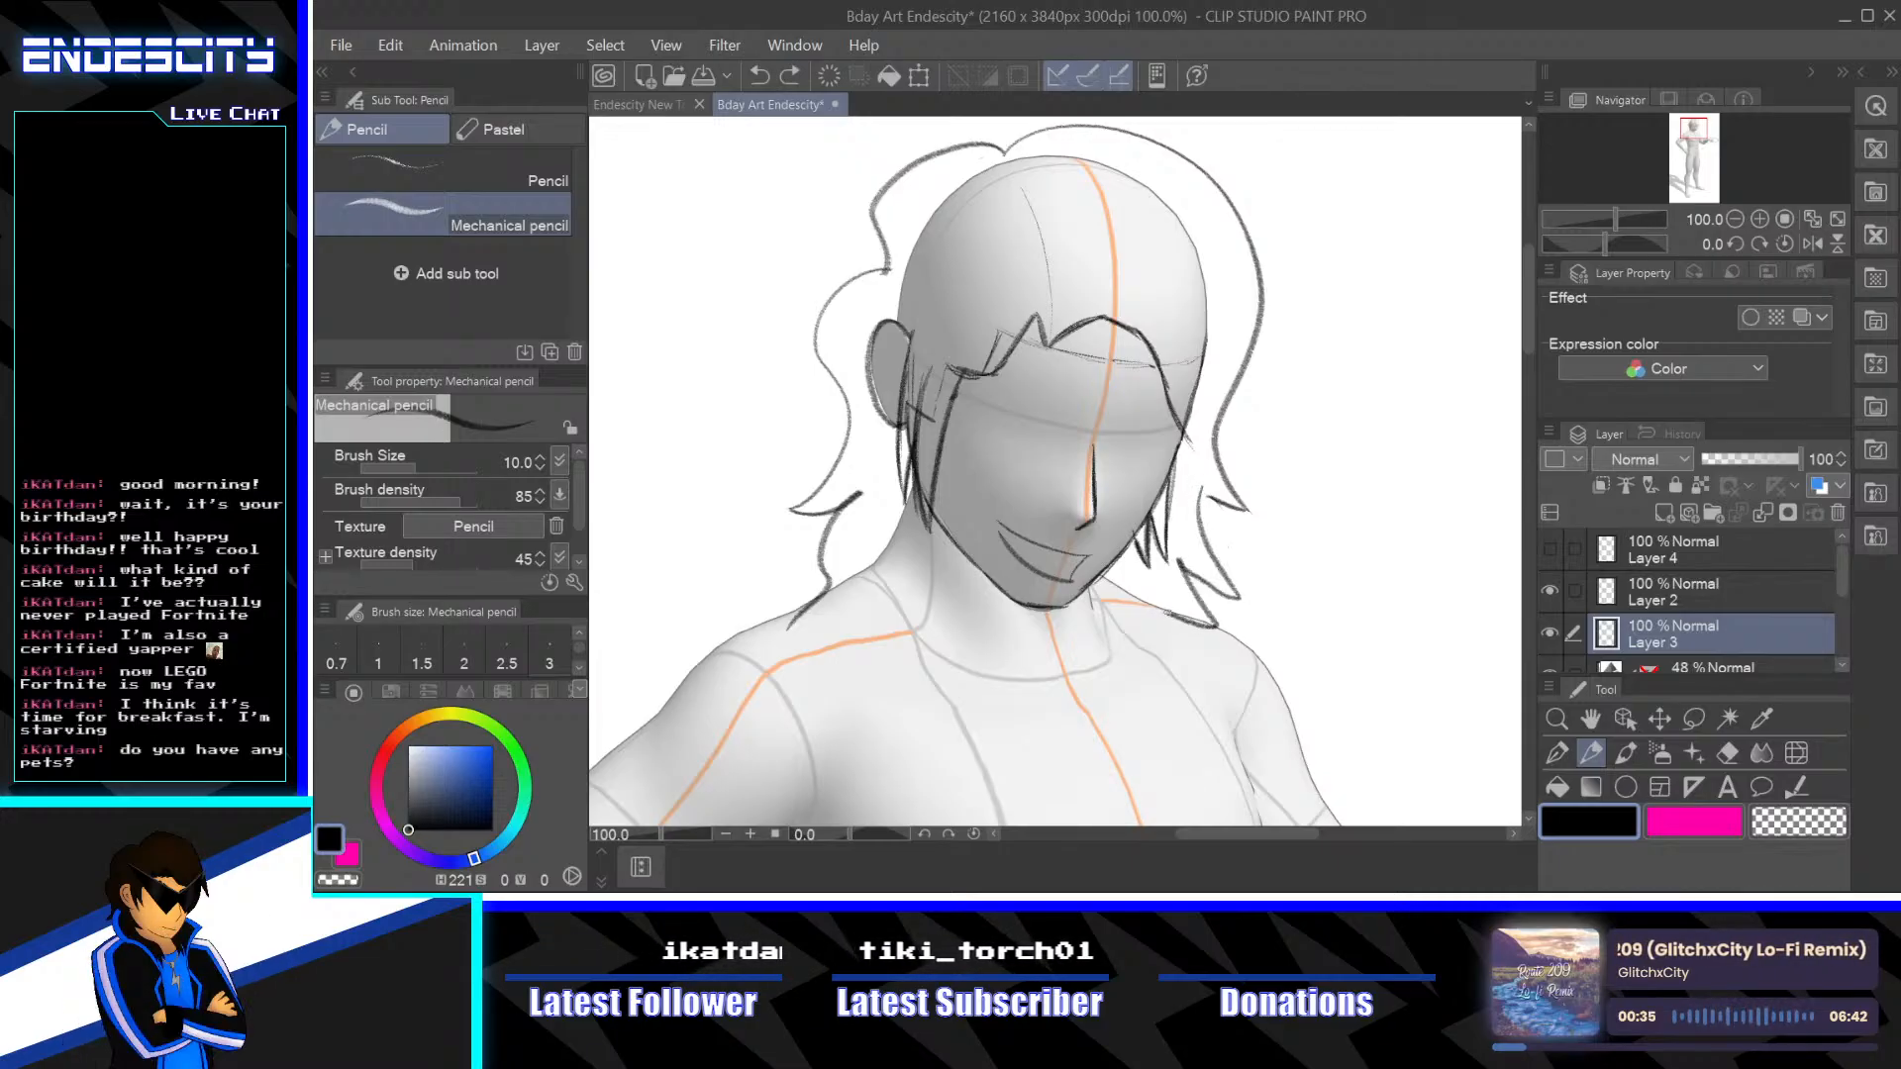
{"action": "key", "text": "ctrl+z"}
{"action": "key", "text": "ctrl+z"}
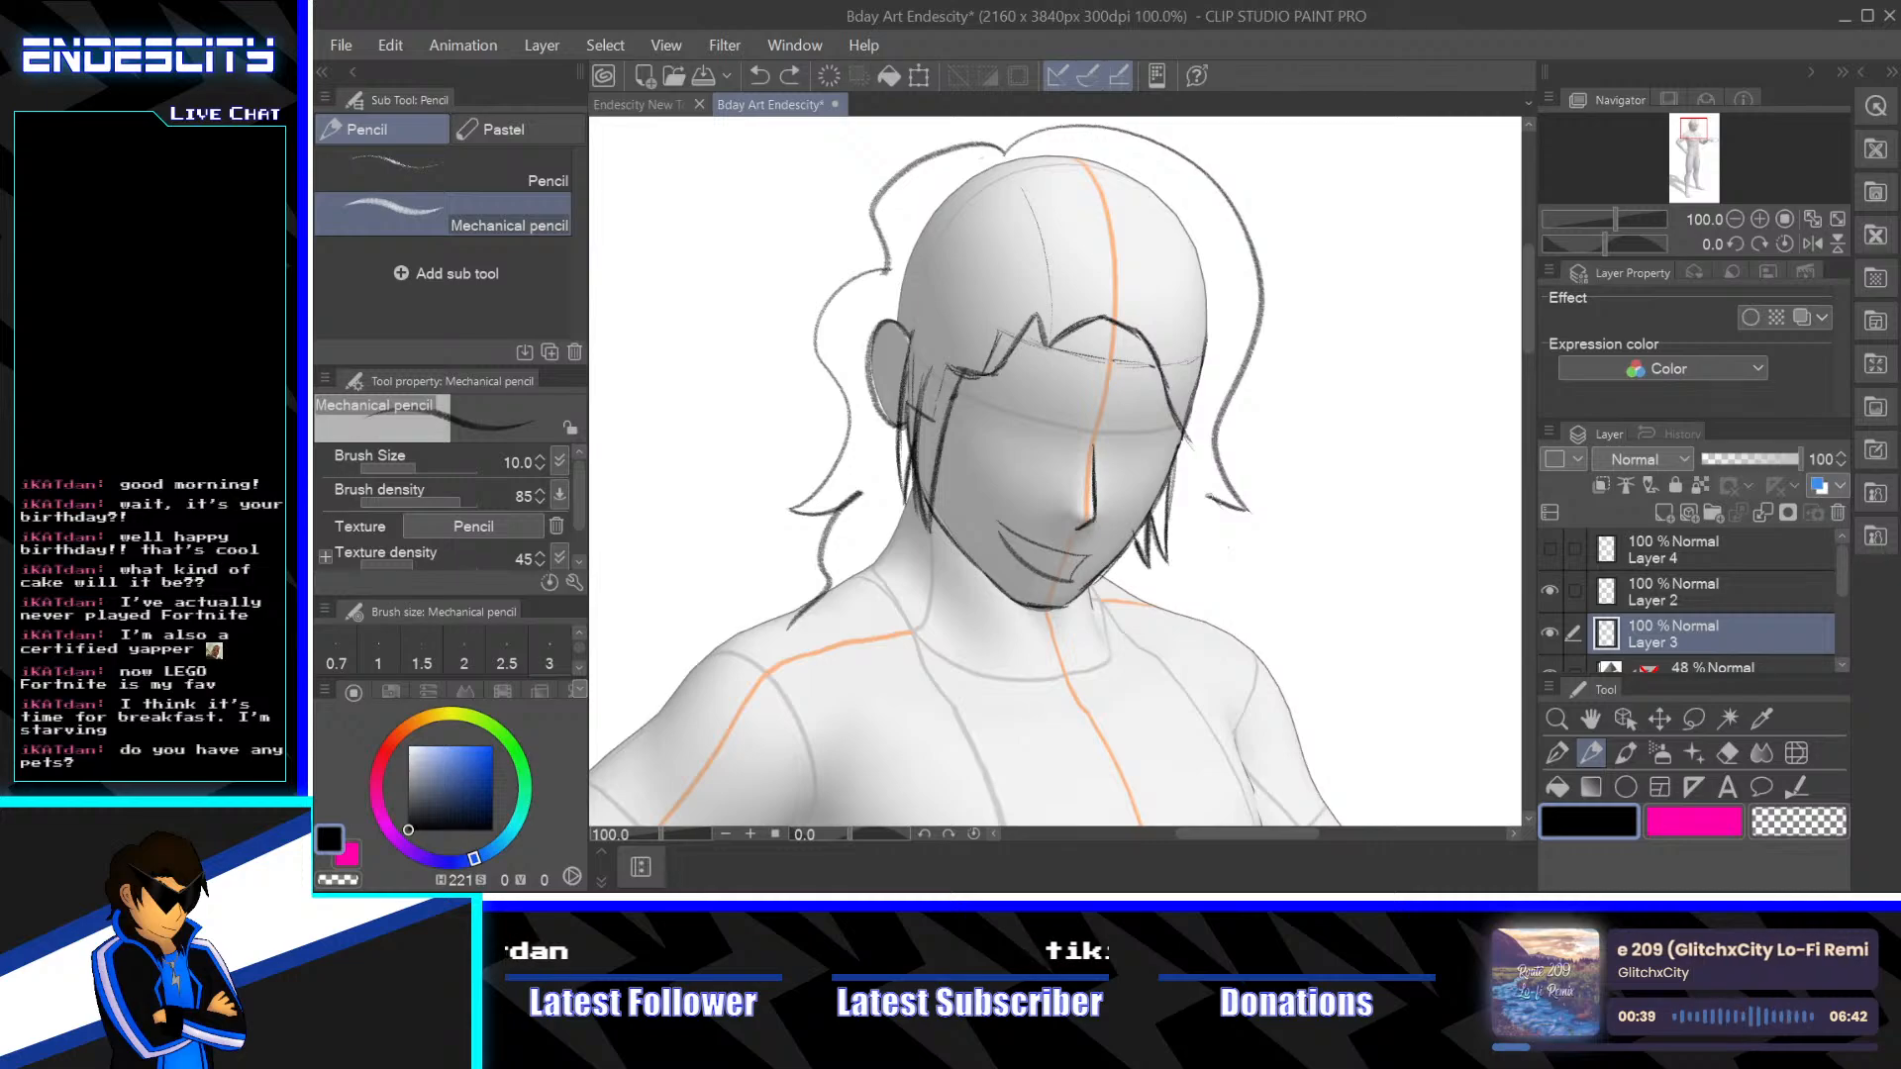
{"action": "left_click_drag", "start_coordinate": [1203, 490], "coordinate": [1230, 574]}
{"action": "mouse_move", "coordinate": [1188, 557]}
{"action": "left_mouse_down"}
{"action": "mouse_move", "coordinate": [1207, 611]}
{"action": "mouse_move", "coordinate": [1167, 592]}
{"action": "mouse_move", "coordinate": [1204, 661]}
{"action": "left_mouse_up"}
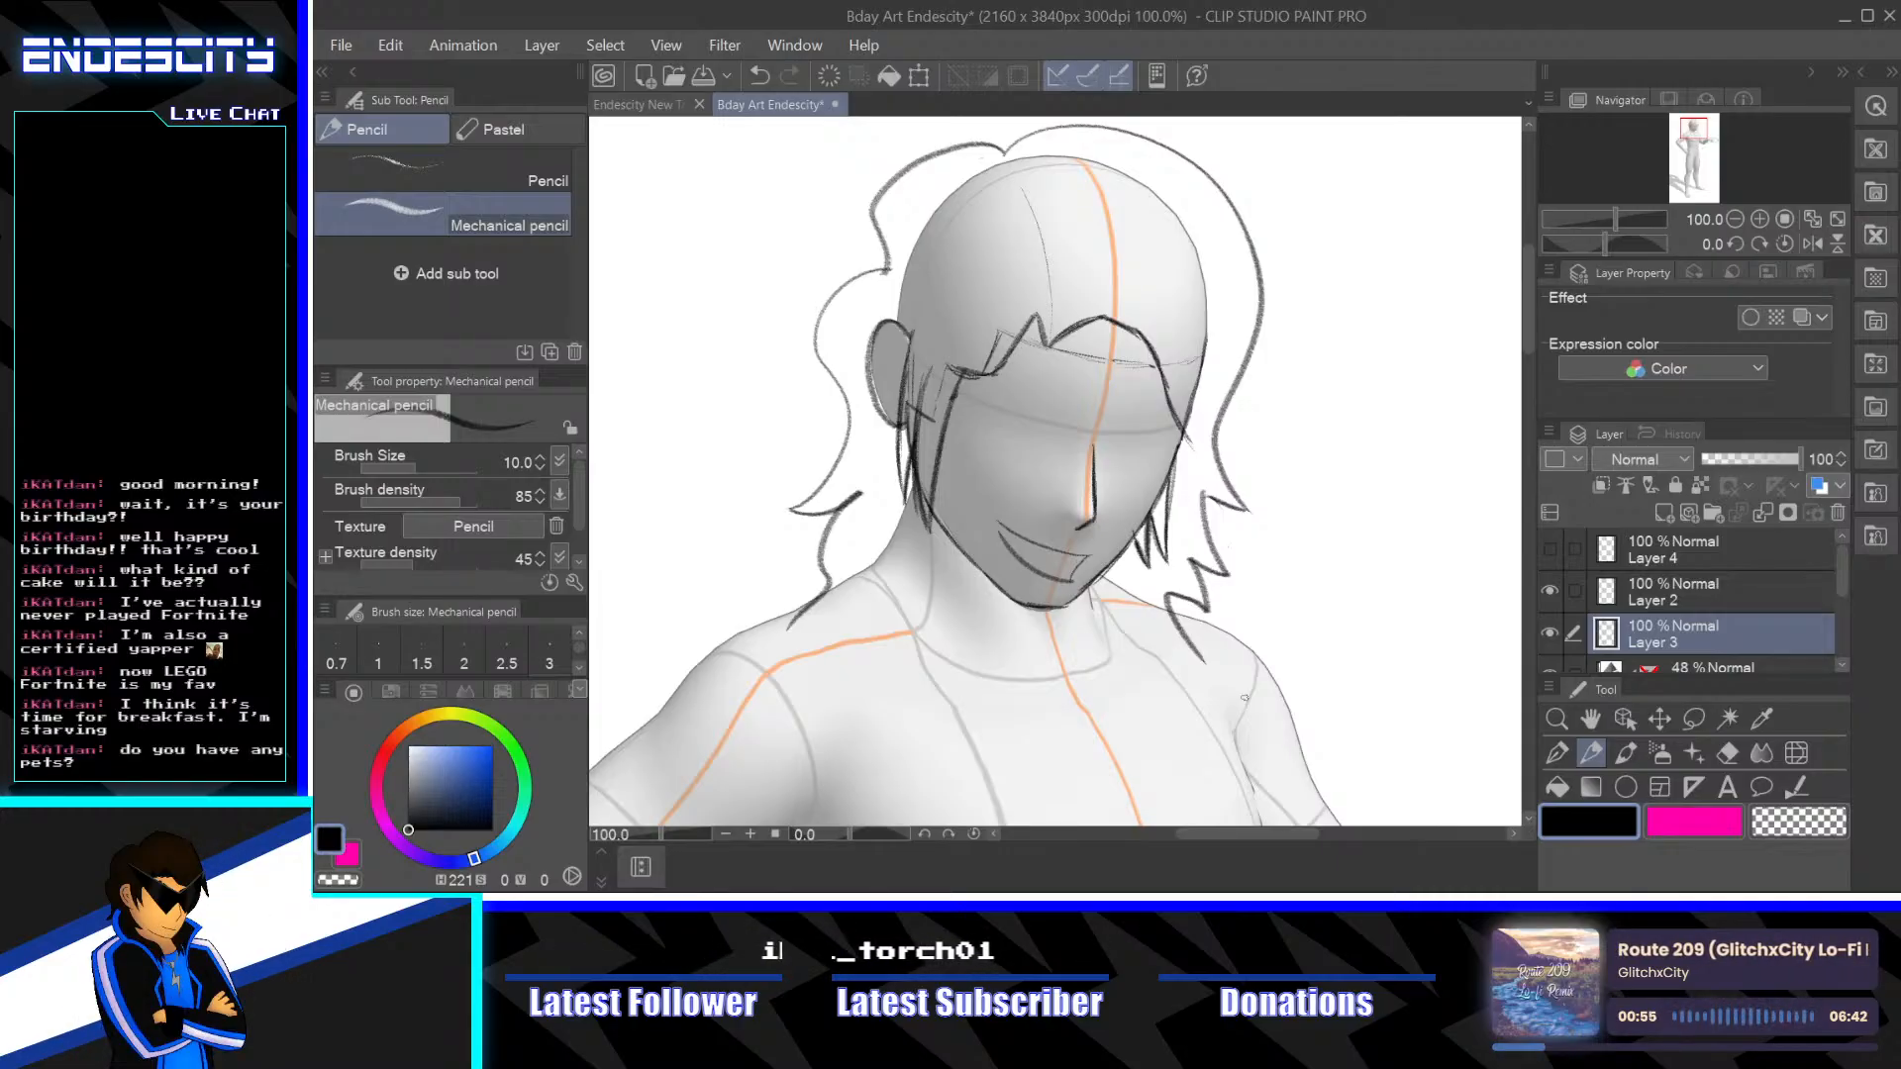
{"action": "key", "text": "ctrl+z"}
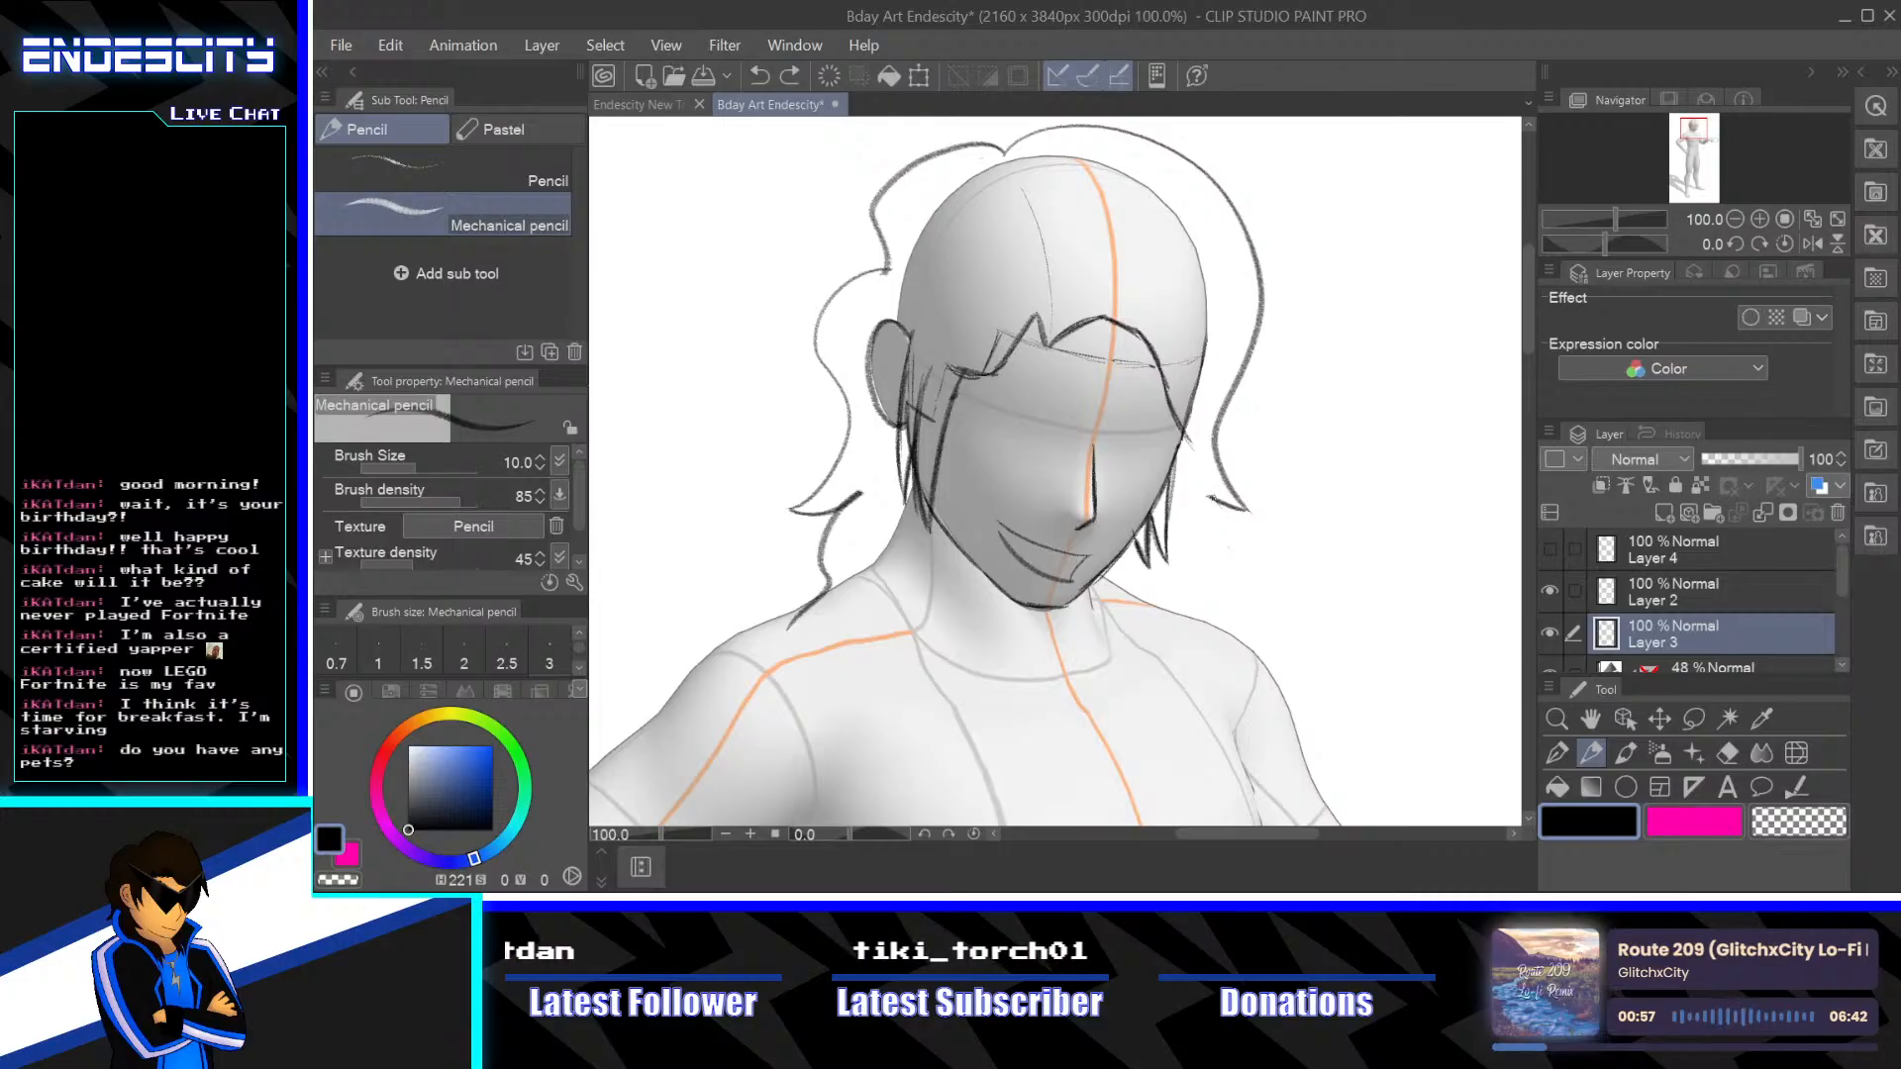
{"action": "mouse_move", "coordinate": [1229, 552]}
{"action": "left_mouse_down"}
{"action": "mouse_move", "coordinate": [1190, 520]}
{"action": "mouse_move", "coordinate": [1188, 553]}
{"action": "mouse_move", "coordinate": [1229, 586]}
{"action": "mouse_move", "coordinate": [1173, 582]}
{"action": "left_mouse_up"}
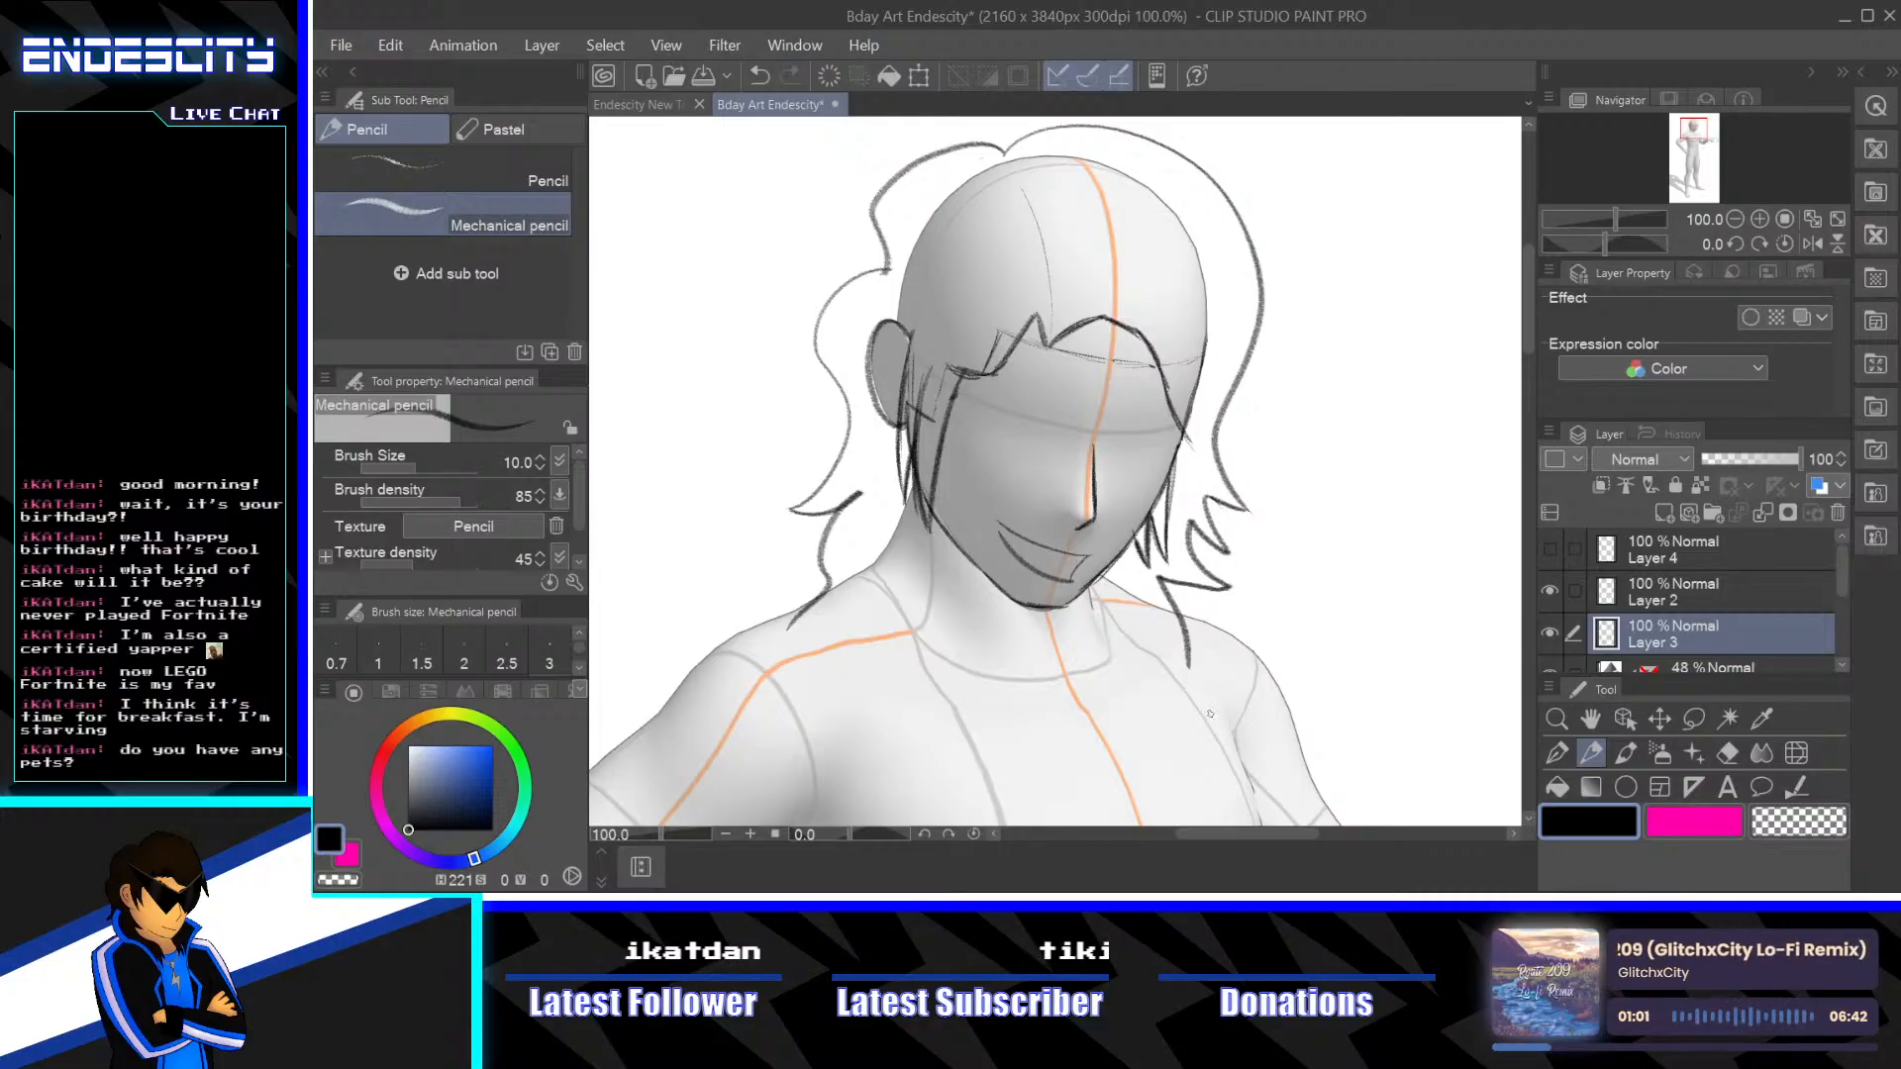
{"action": "key", "text": "ctrl+z"}
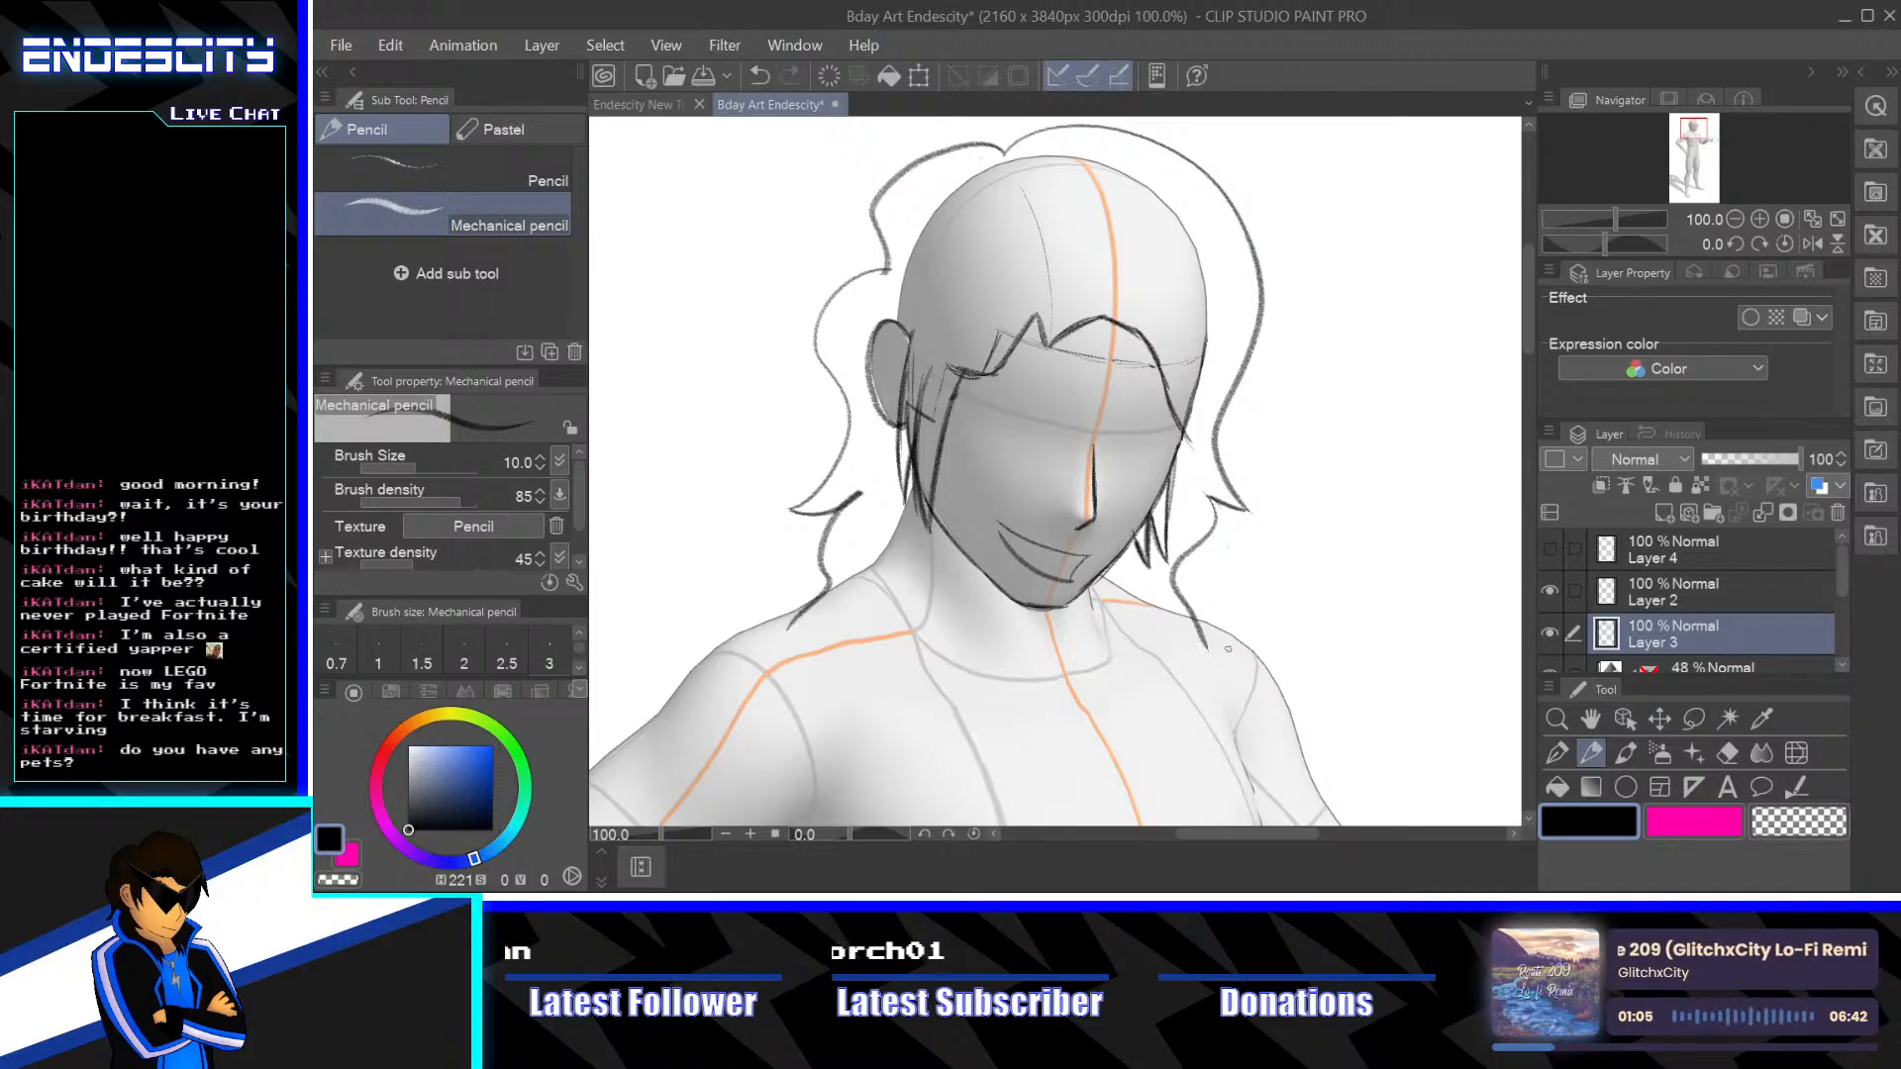
{"action": "key", "text": "ctrl+z"}
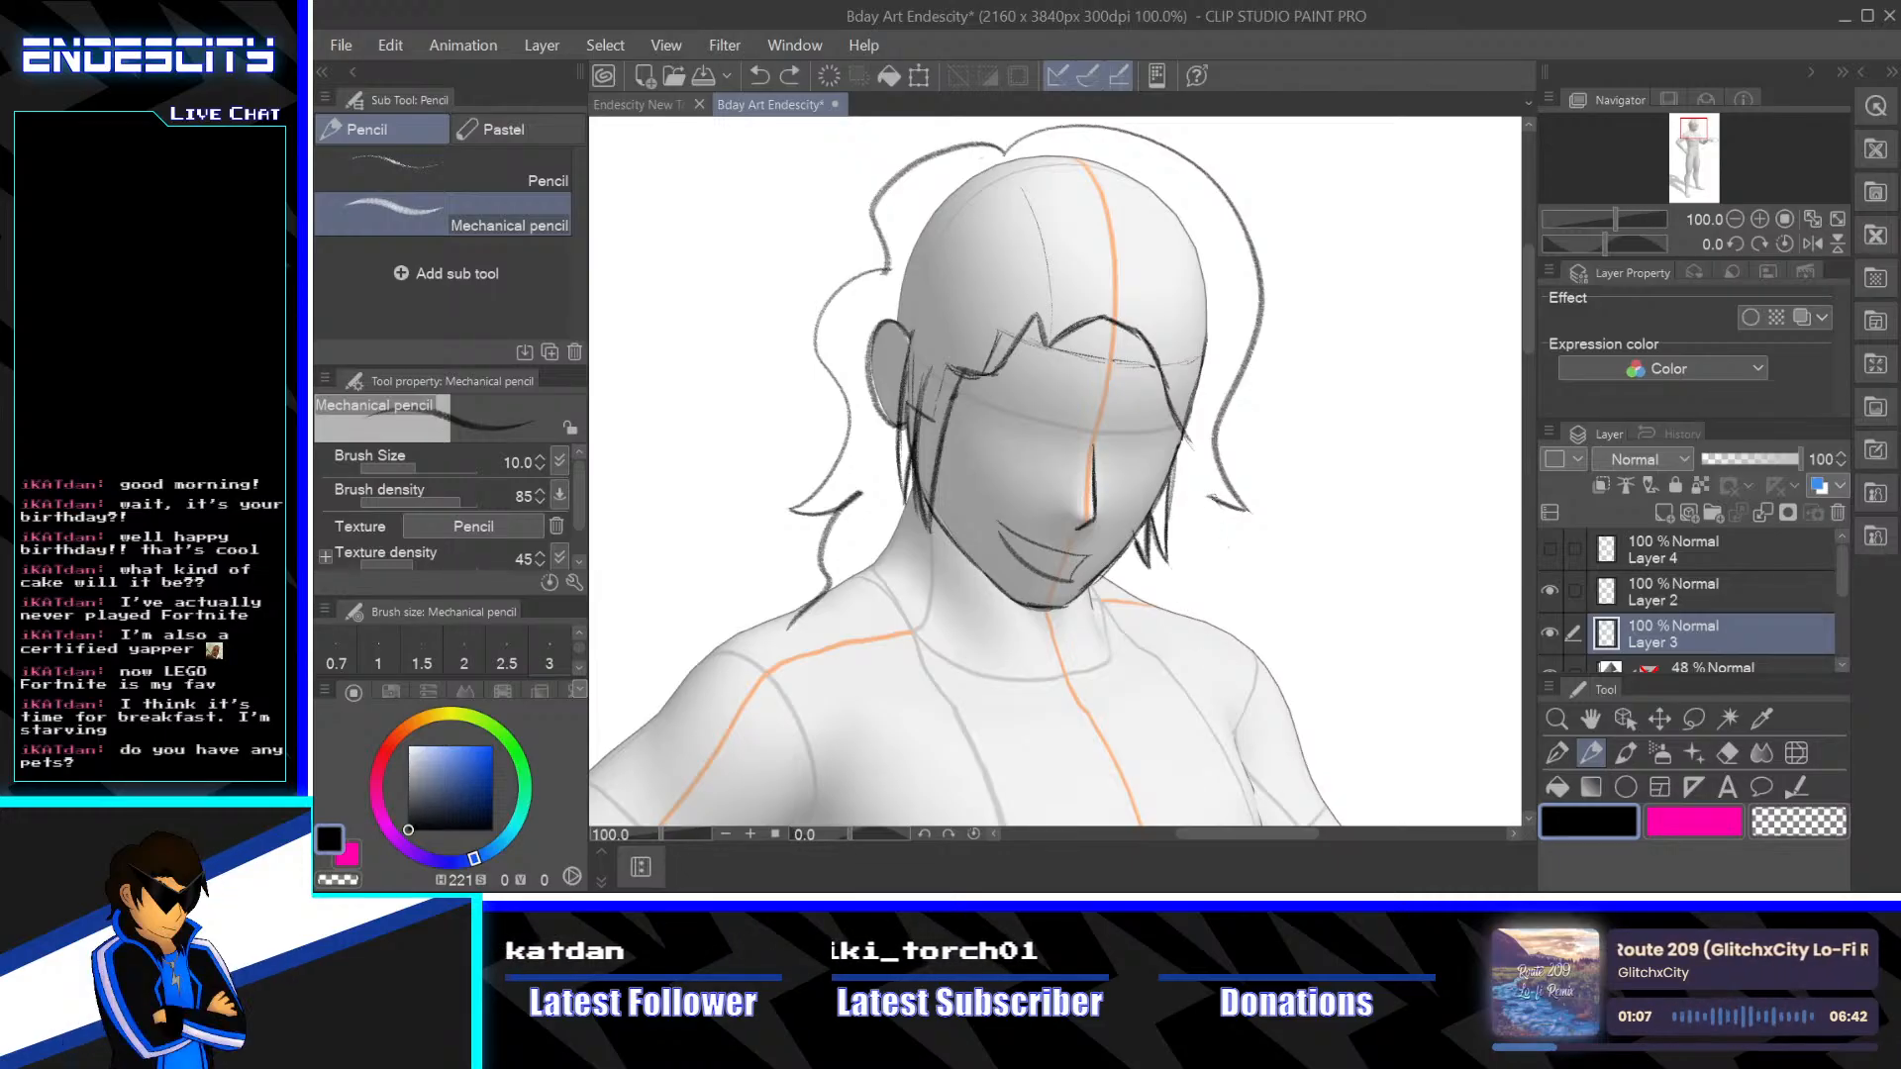
Redraw the far side's lower strand as one wavy curve down to the shoulder, and erase the near side's lower strand
{"action": "mouse_move", "coordinate": [1210, 498]}
{"action": "left_mouse_down"}
{"action": "mouse_move", "coordinate": [1201, 602]}
{"action": "mouse_move", "coordinate": [1233, 644]}
{"action": "left_mouse_up"}
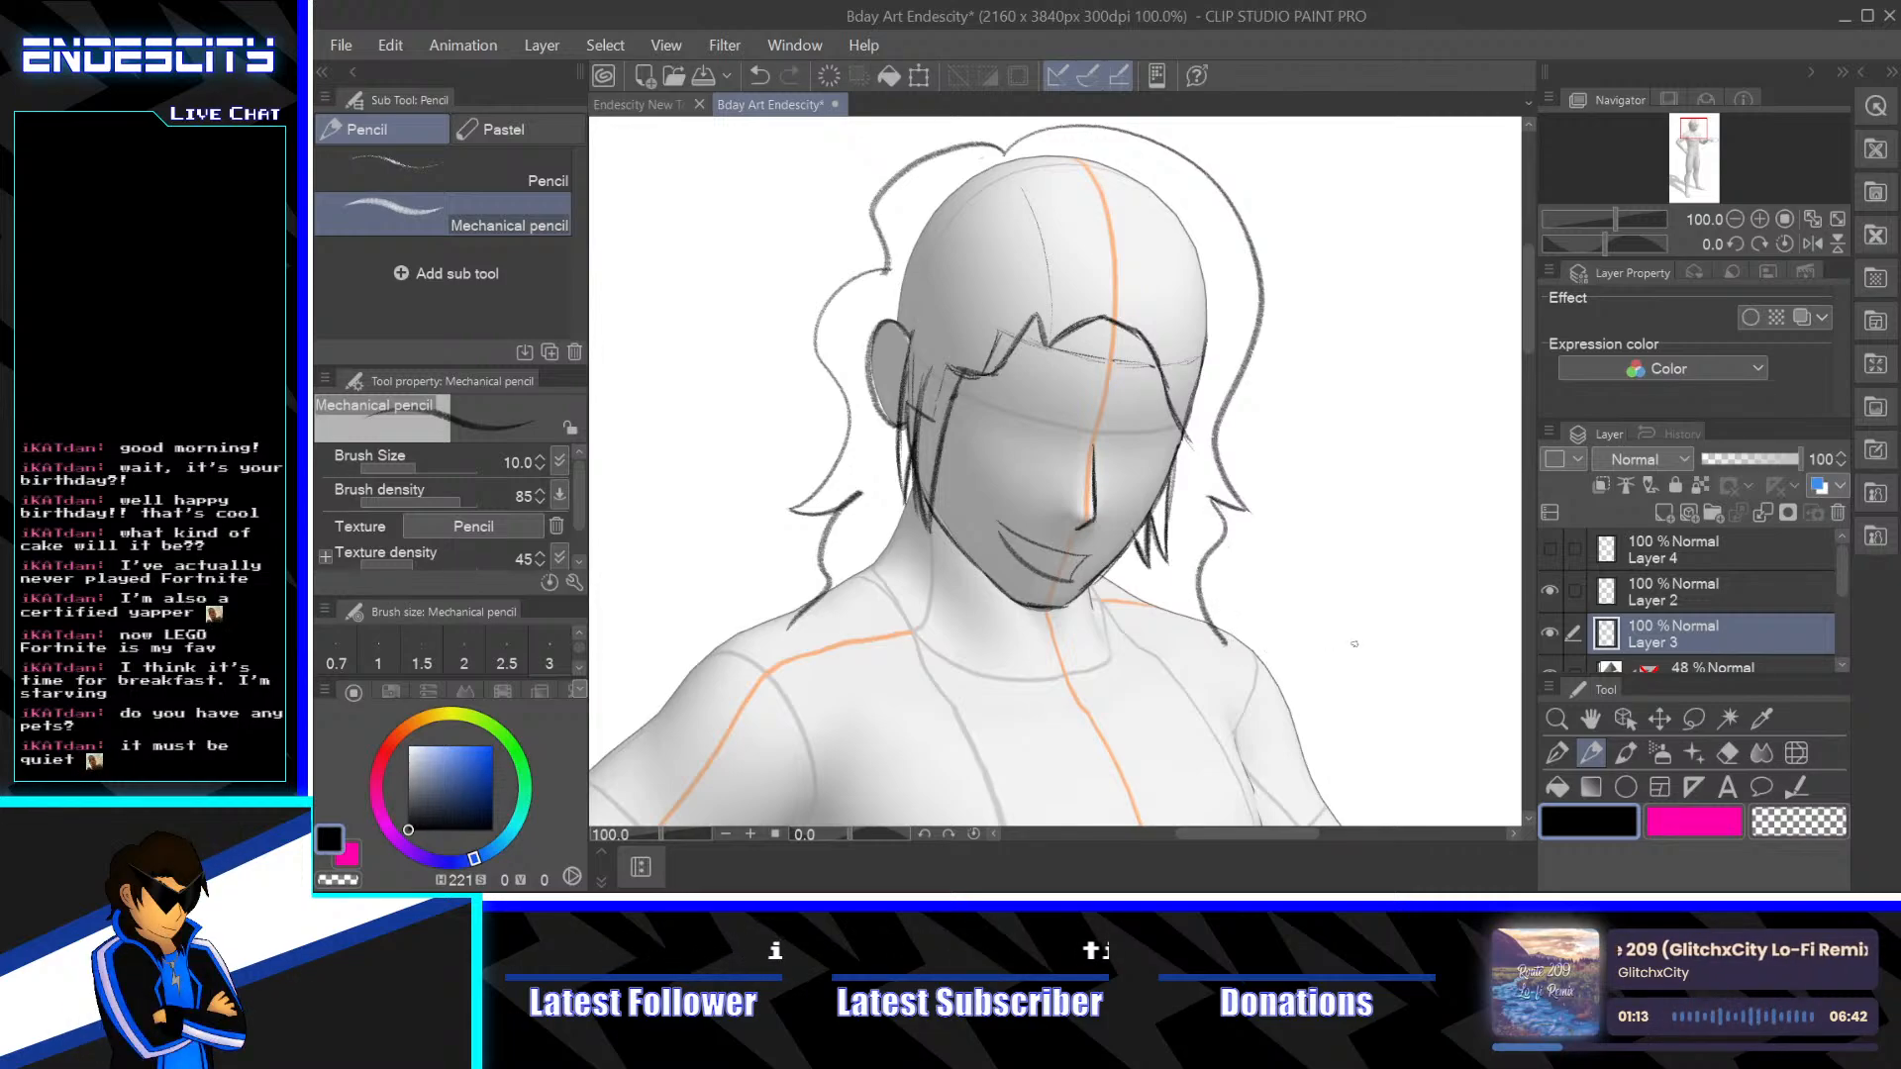
{"action": "mouse_move", "coordinate": [1354, 644]}
{"action": "left_mouse_down"}
{"action": "mouse_move", "coordinate": [1447, 559]}
{"action": "mouse_move", "coordinate": [1448, 605]}
{"action": "left_mouse_up"}
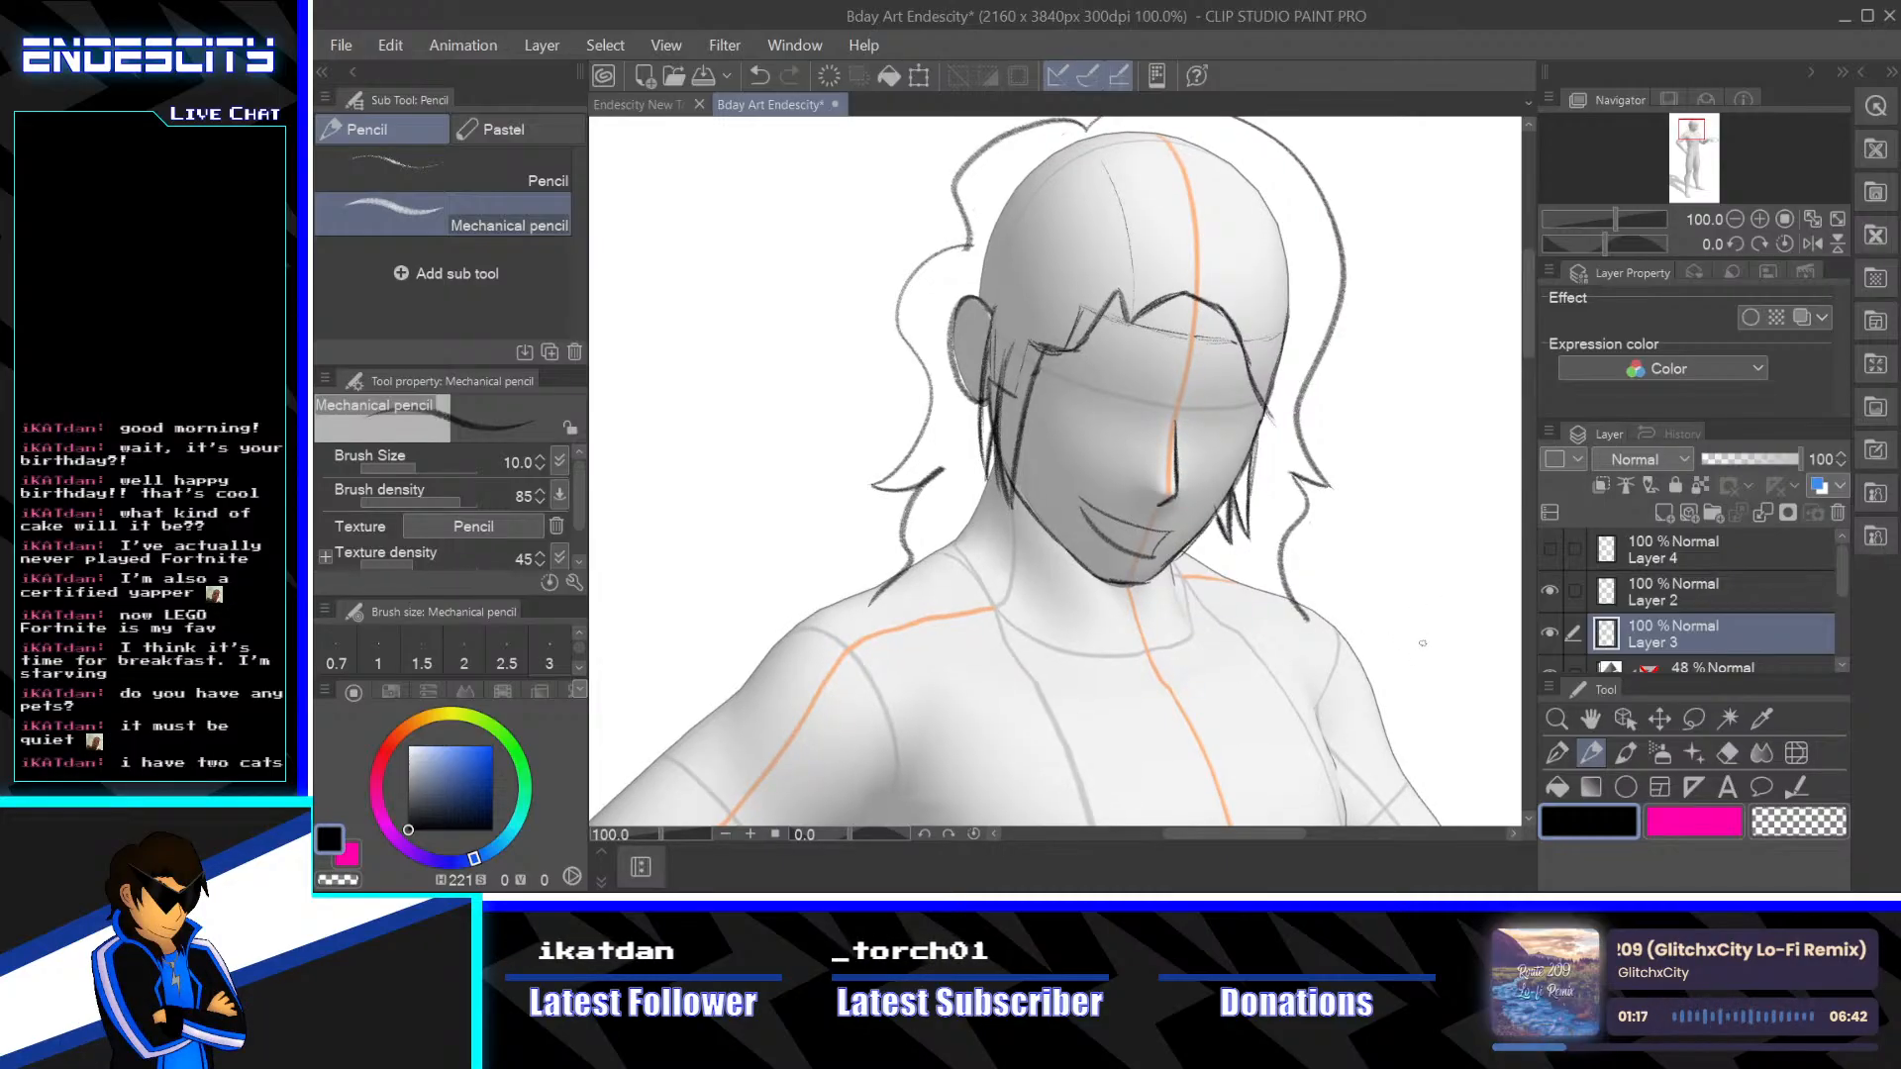
{"action": "key", "text": "e"}
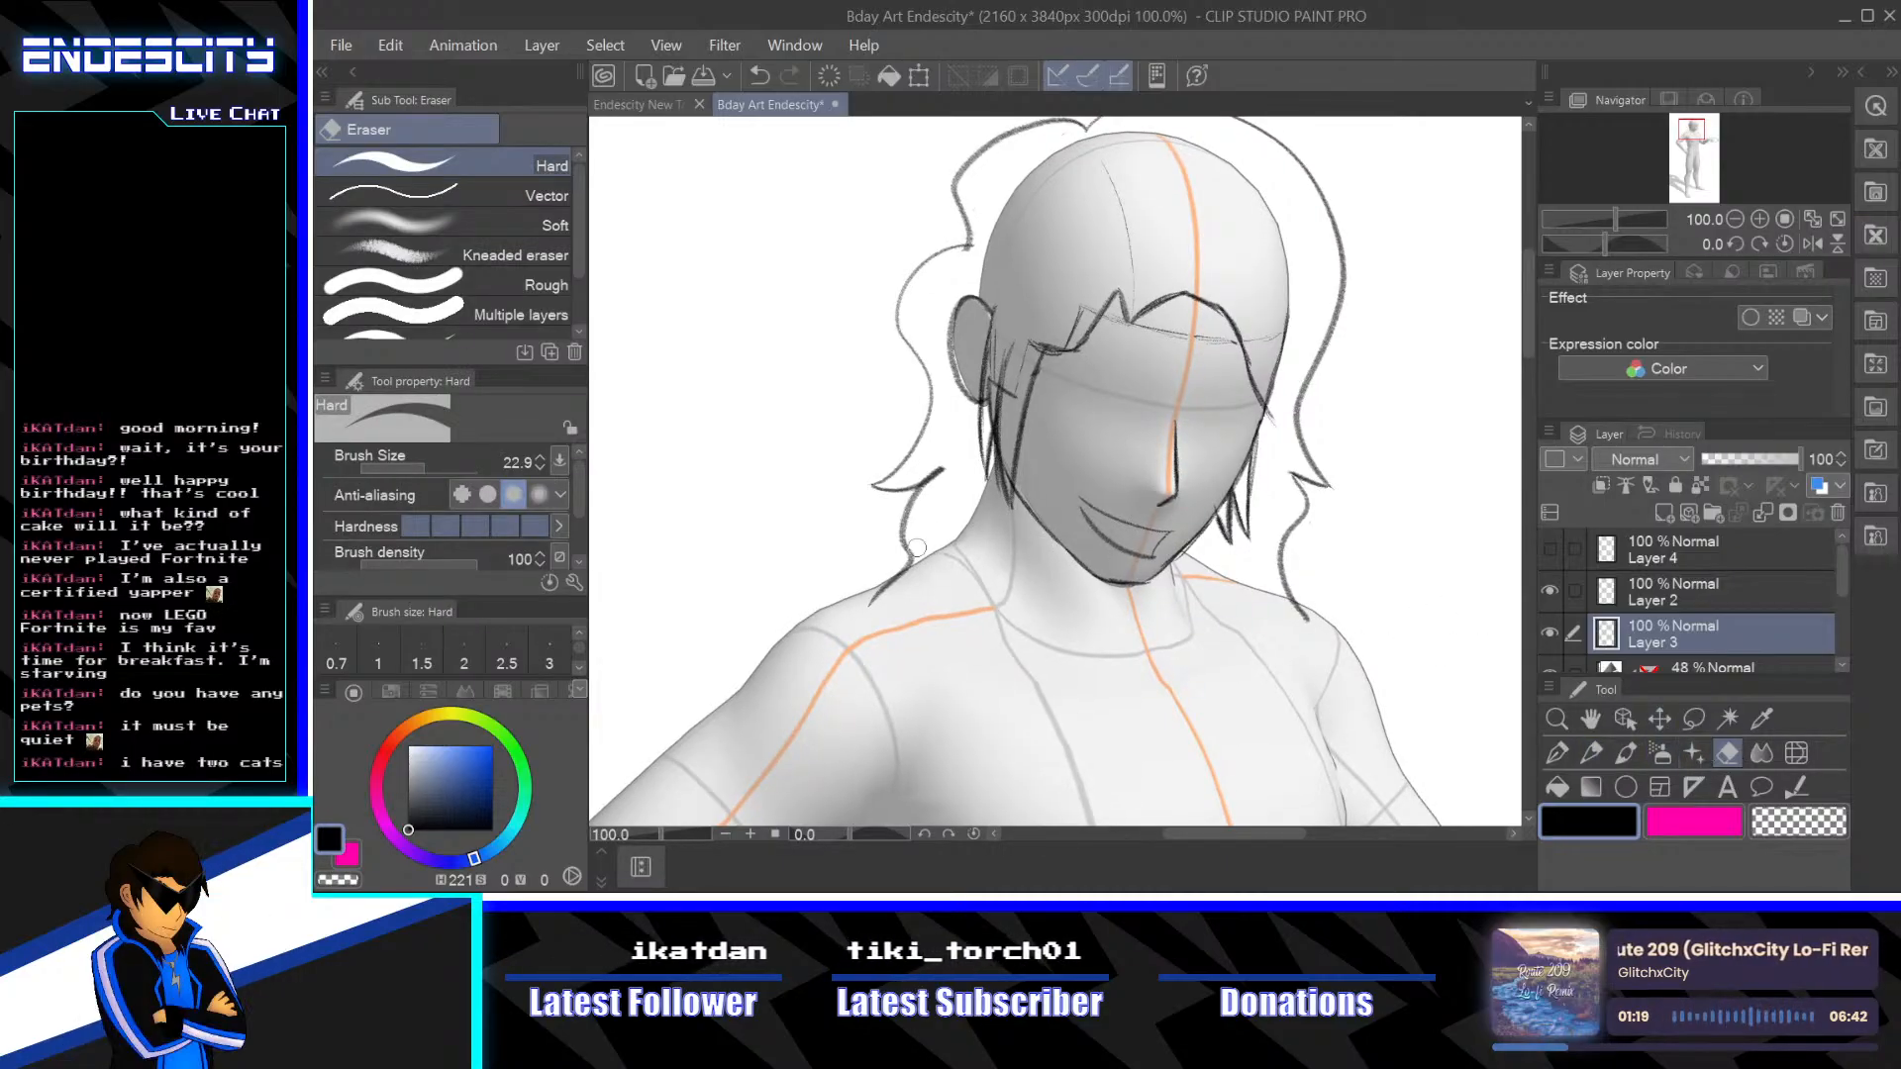
{"action": "mouse_move", "coordinate": [873, 597]}
{"action": "left_mouse_down"}
{"action": "mouse_move", "coordinate": [919, 557]}
{"action": "mouse_move", "coordinate": [899, 505]}
{"action": "mouse_move", "coordinate": [916, 498]}
{"action": "left_mouse_up"}
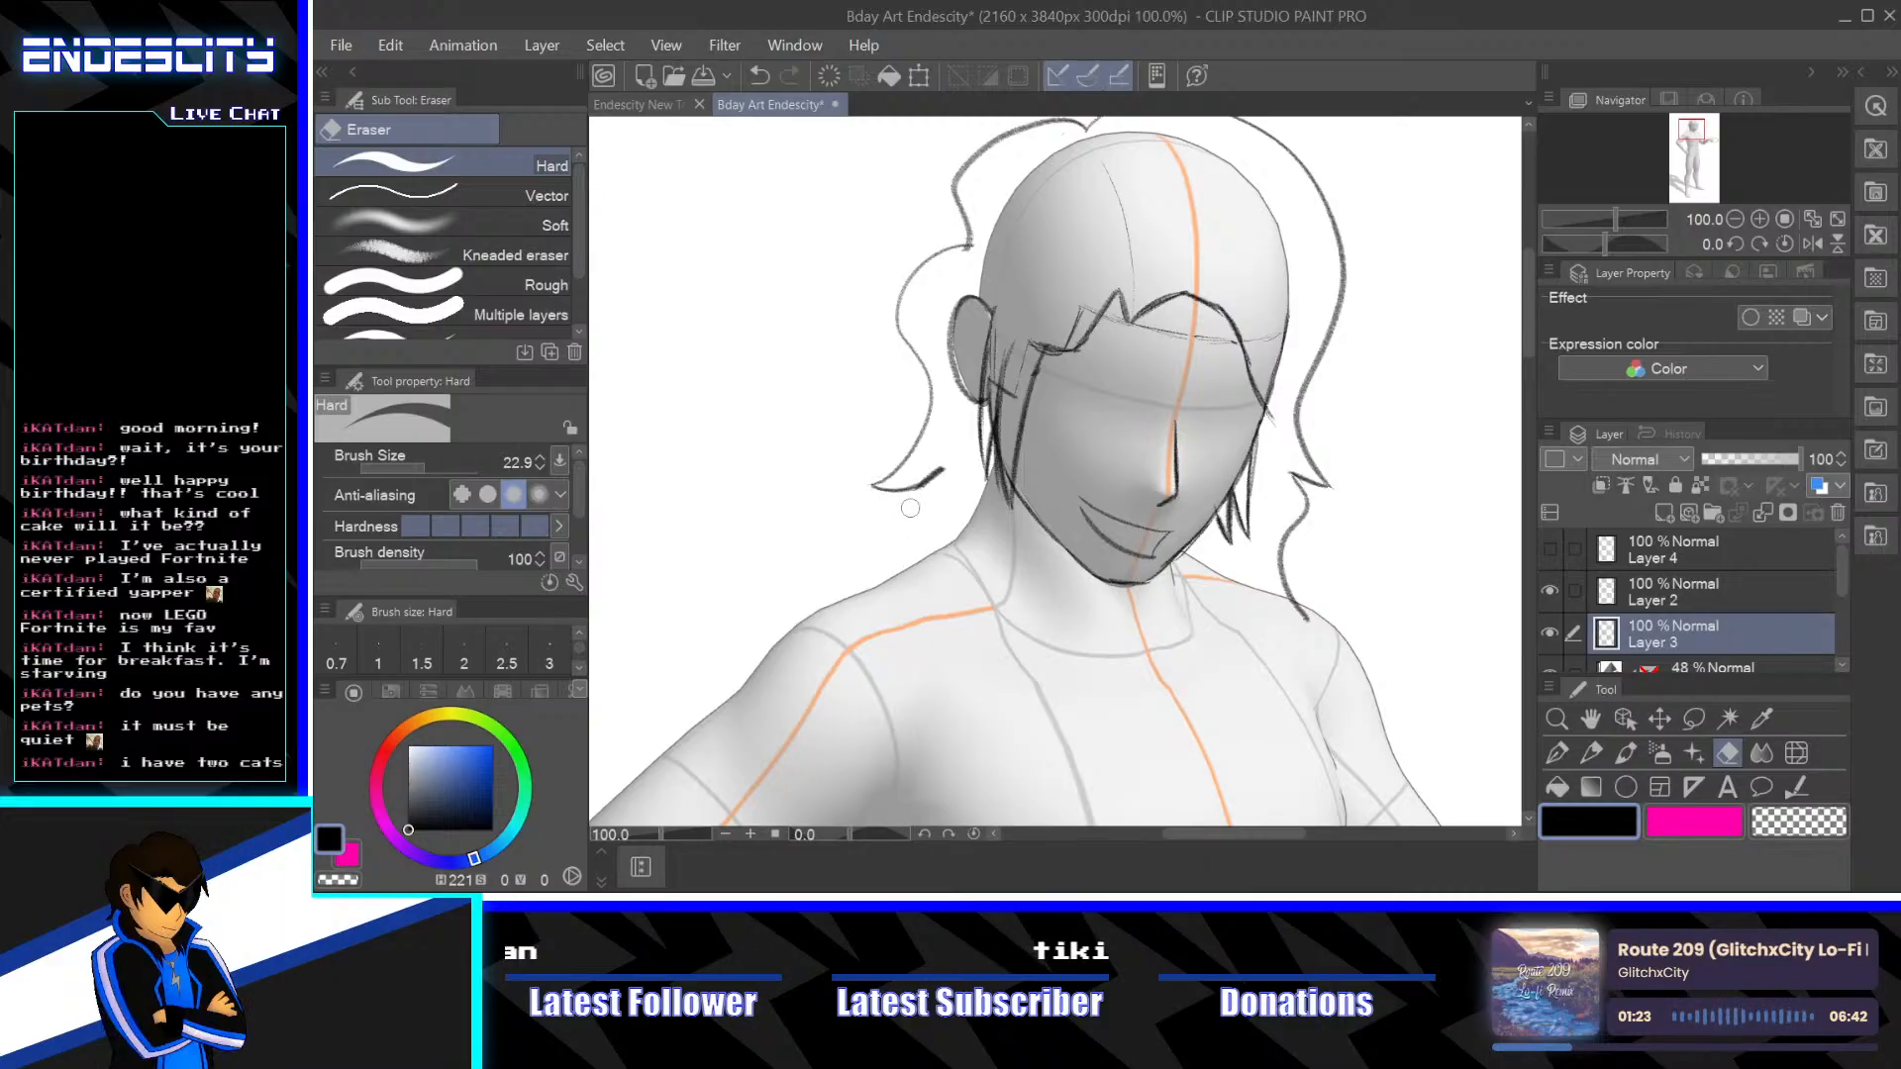
Redraw the near side's lower strand with the Mechanical pencil as a wavy curve from the flick down to the shoulder
{"action": "left_click", "coordinate": [1591, 752]}
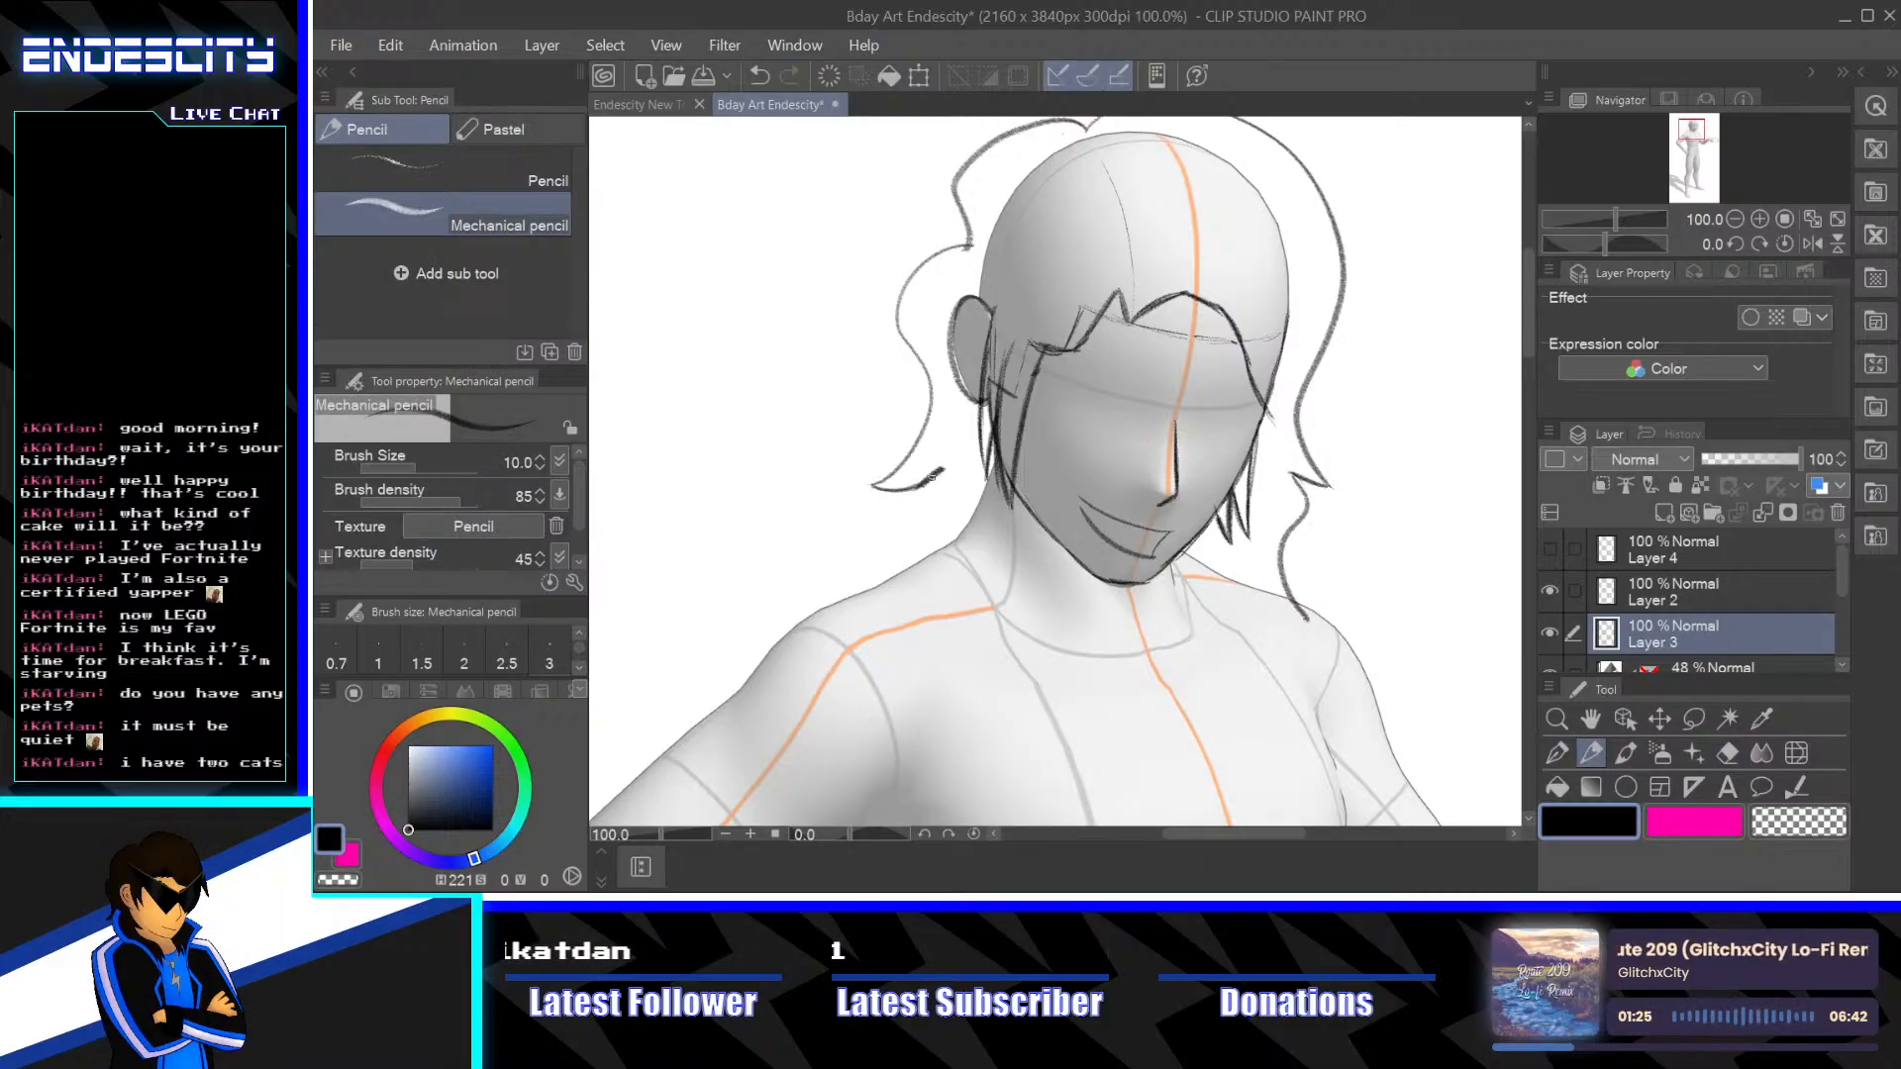
{"action": "left_click_drag", "start_coordinate": [936, 473], "coordinate": [828, 641]}
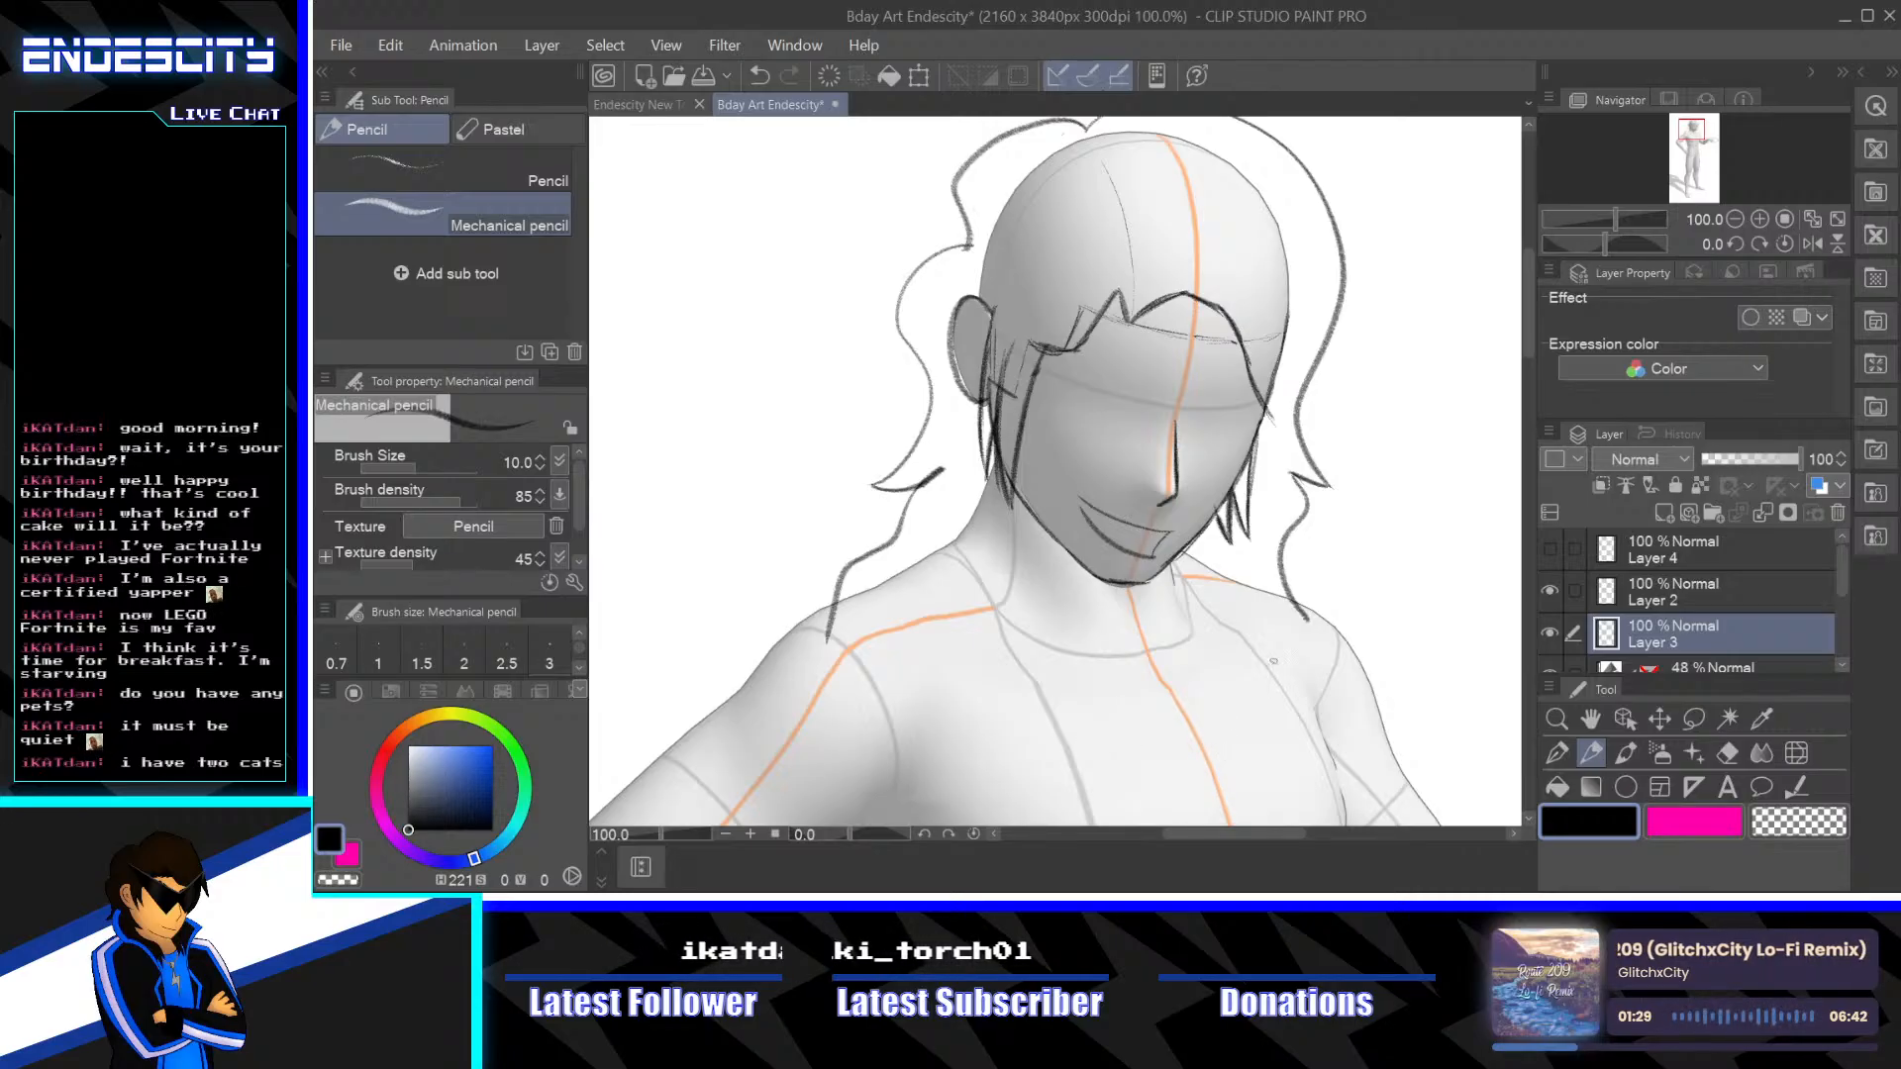
{"action": "key", "text": "ctrl+z"}
{"action": "left_click_drag", "start_coordinate": [921, 480], "coordinate": [889, 453]}
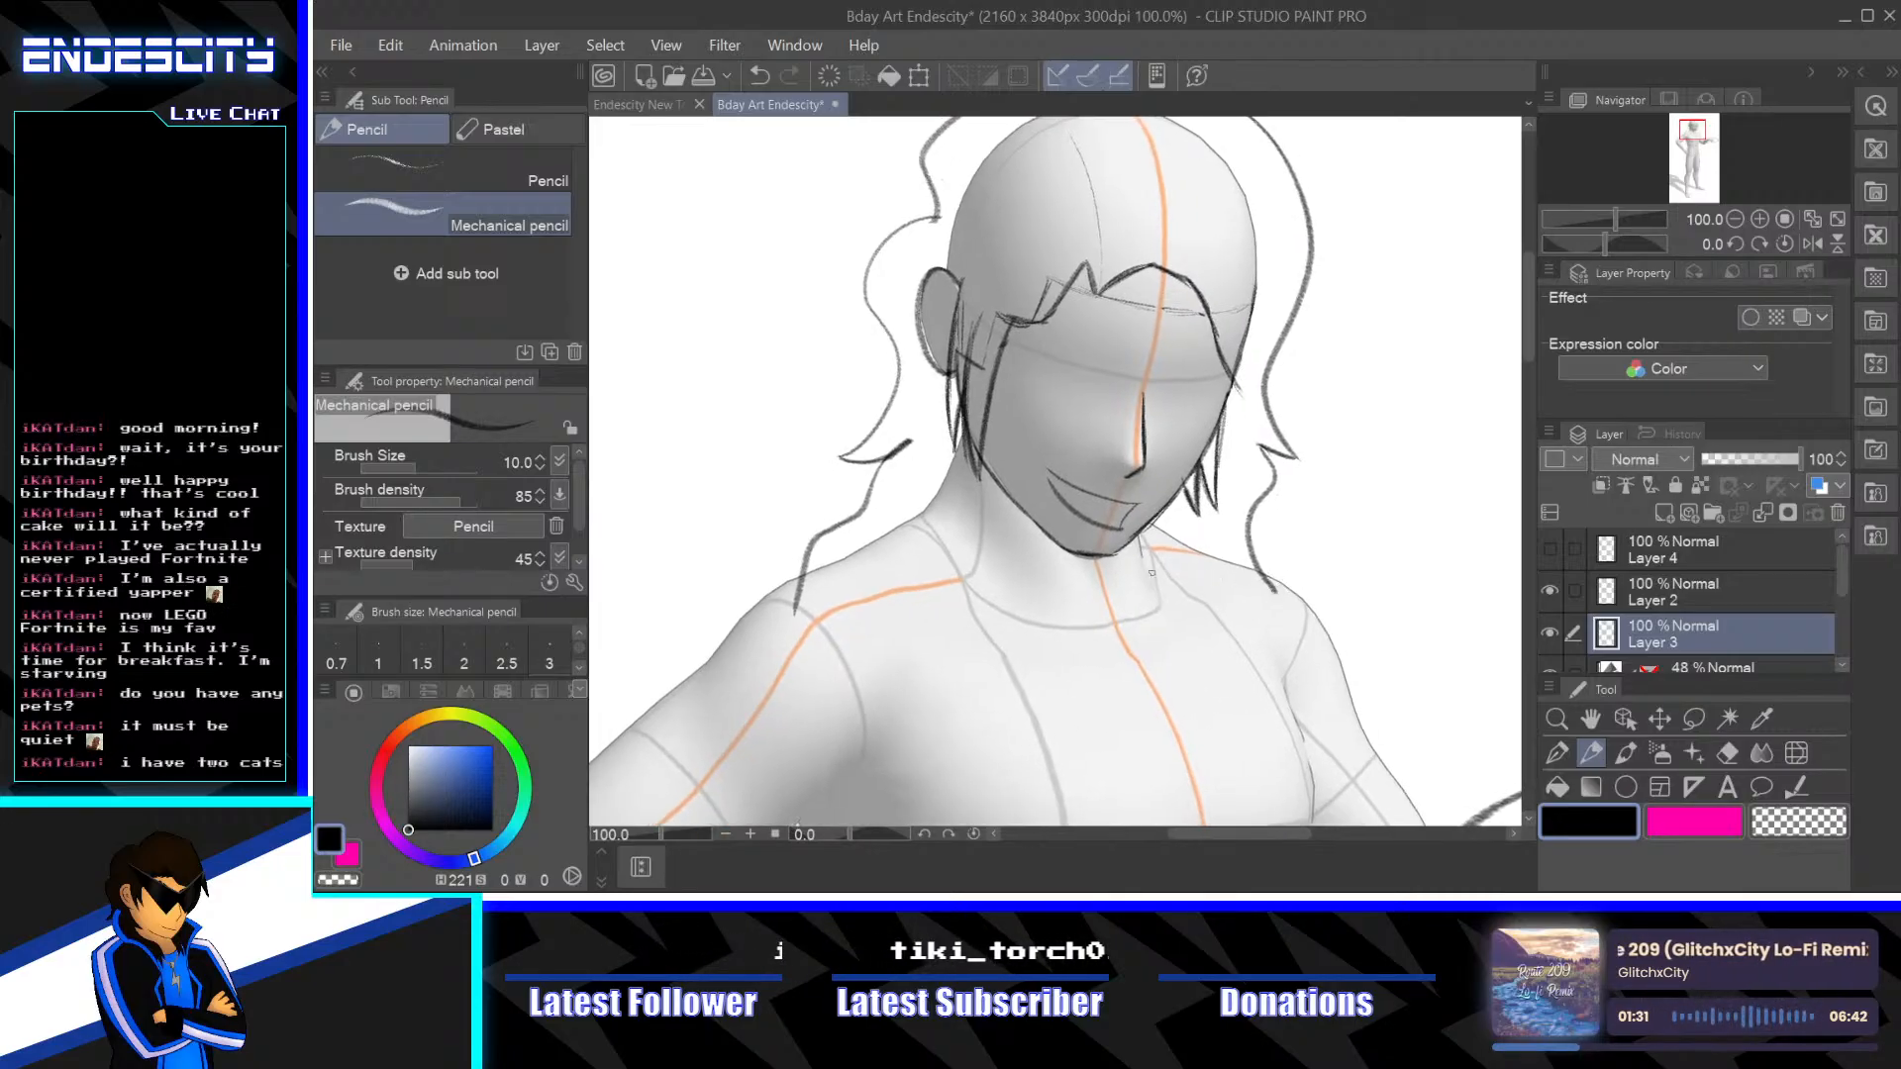
{"action": "left_click_drag", "start_coordinate": [830, 540], "coordinate": [834, 594]}
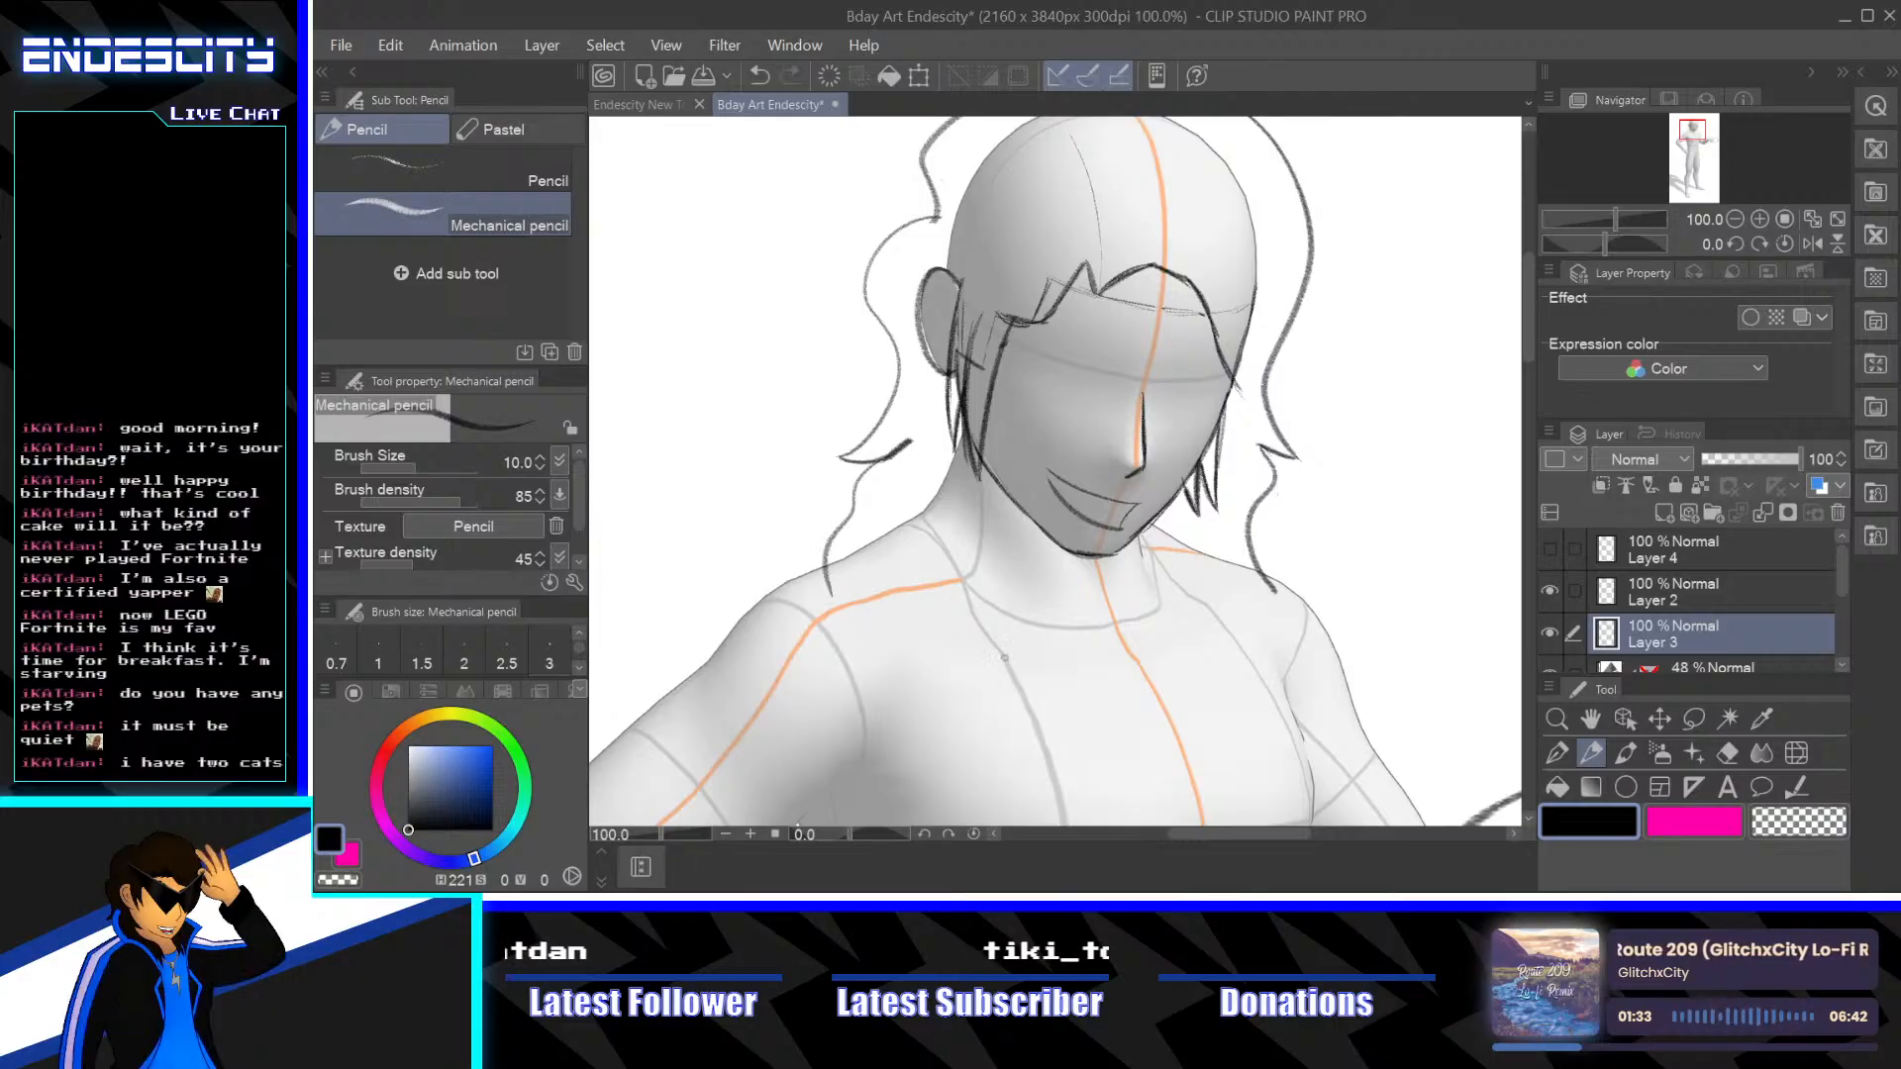
Show Layer 4 so the glasses sketch appears over the head and new hair contour
{"action": "left_click_drag", "start_coordinate": [1353, 633], "coordinate": [1317, 599]}
{"action": "scroll", "coordinate": [1343, 585], "scroll_direction": "down", "scroll_amount": 2}
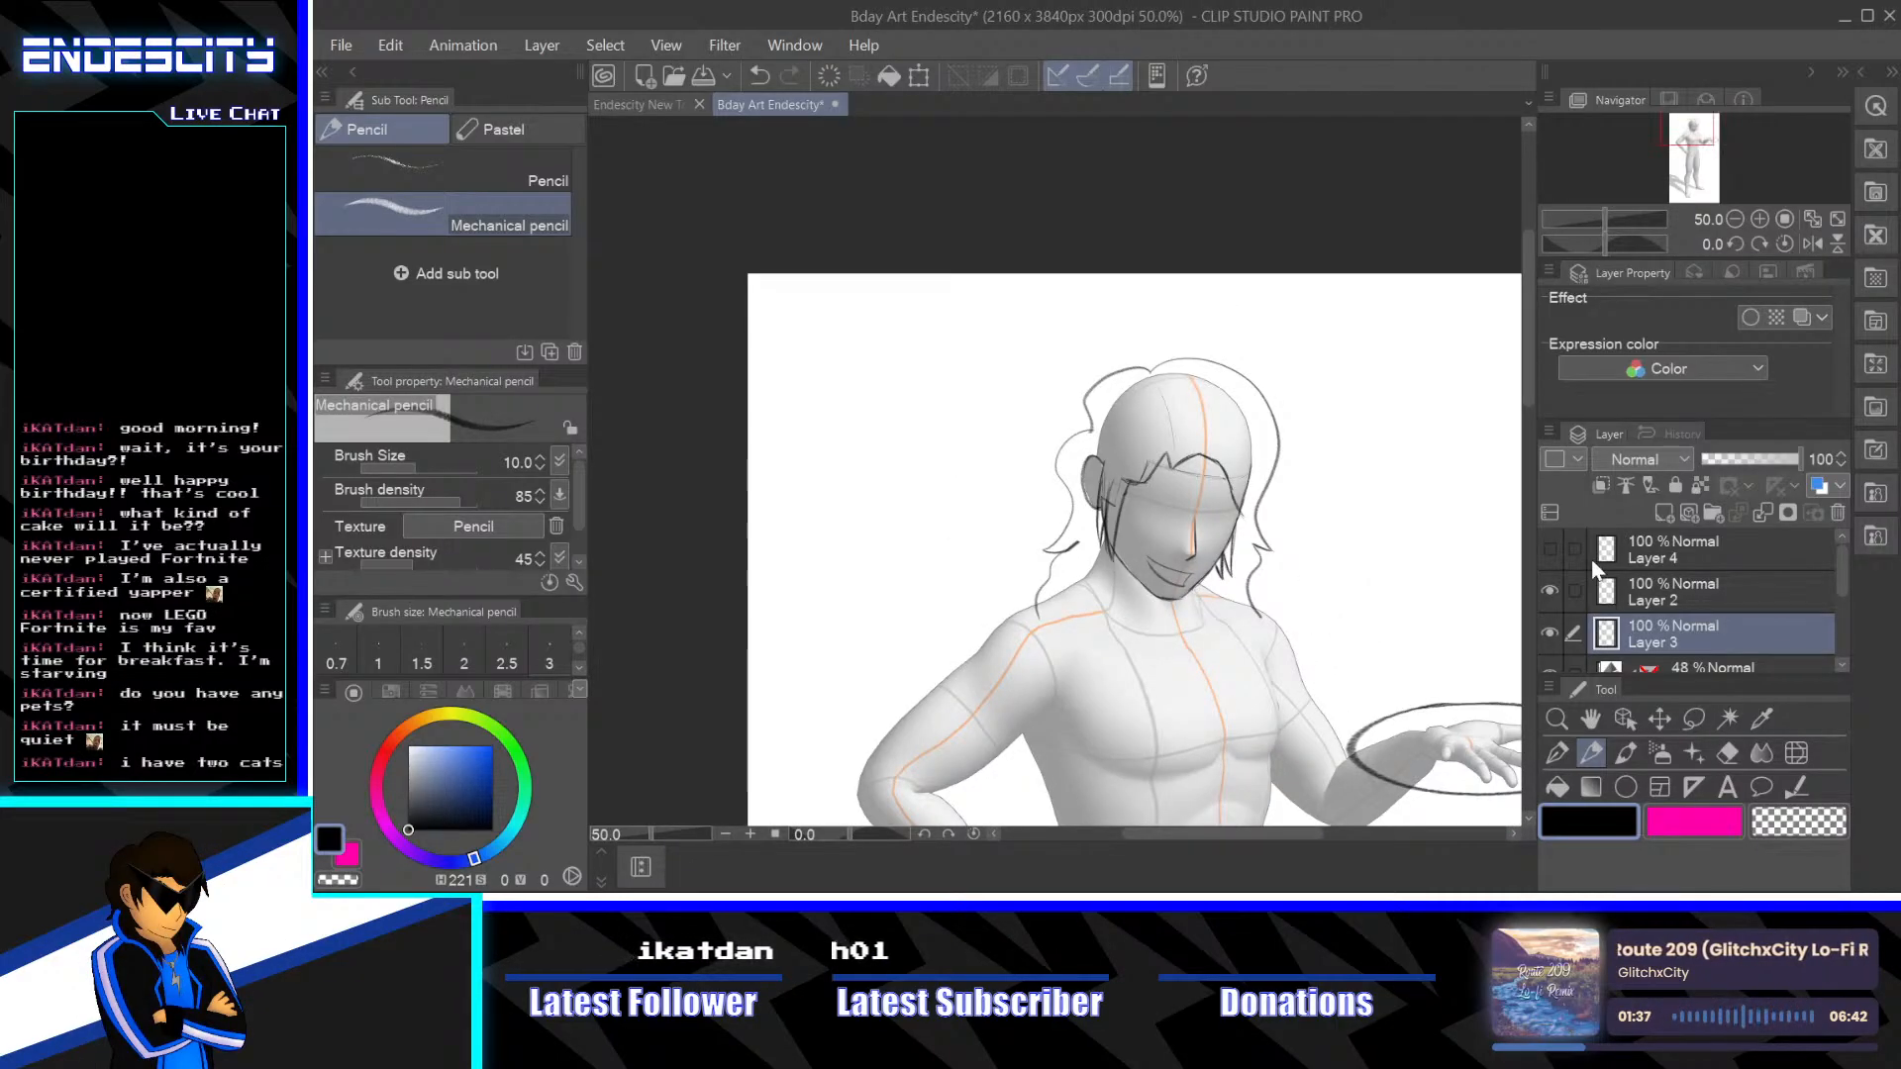
{"action": "left_click", "coordinate": [1549, 549]}
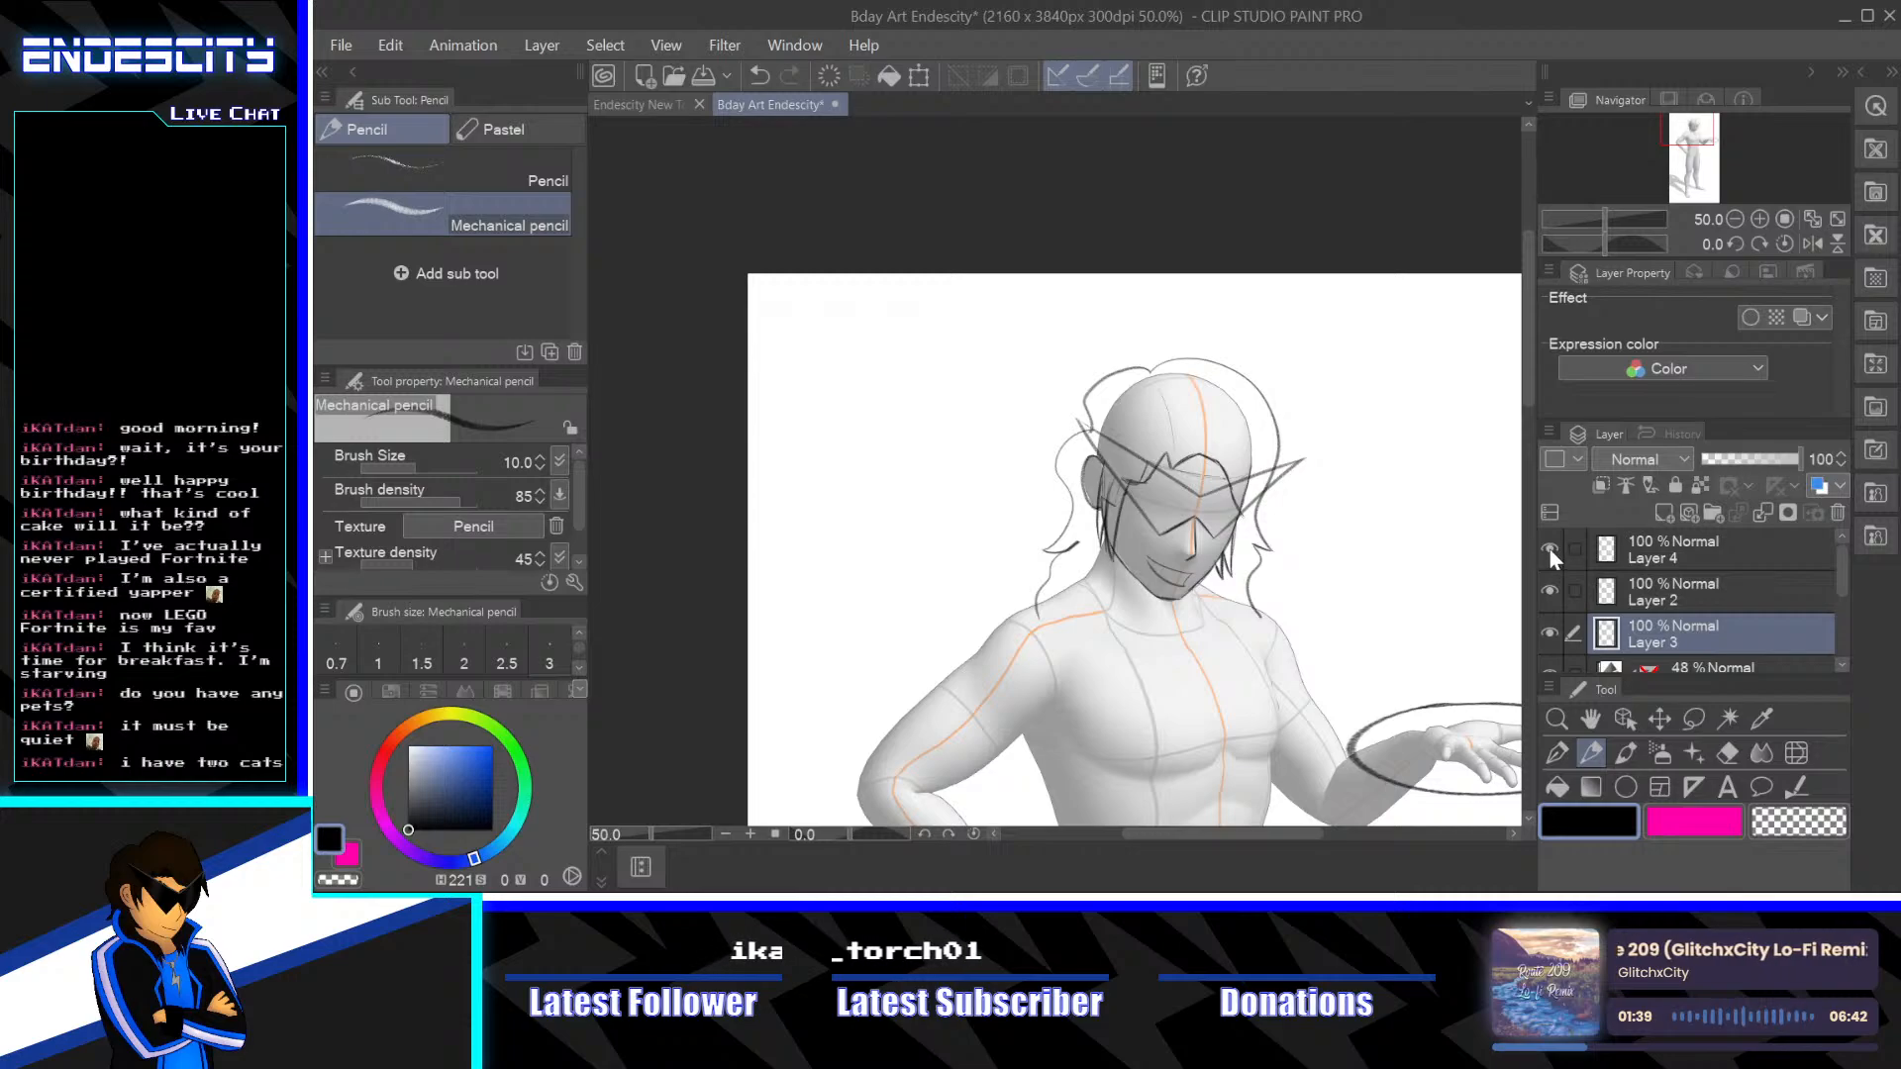
Hide Layer 4, then close the far corner of the smile and sketch a teeth line inside the mouth with the Mechanical pencil
{"action": "left_click_drag", "start_coordinate": [1381, 606], "coordinate": [1267, 475]}
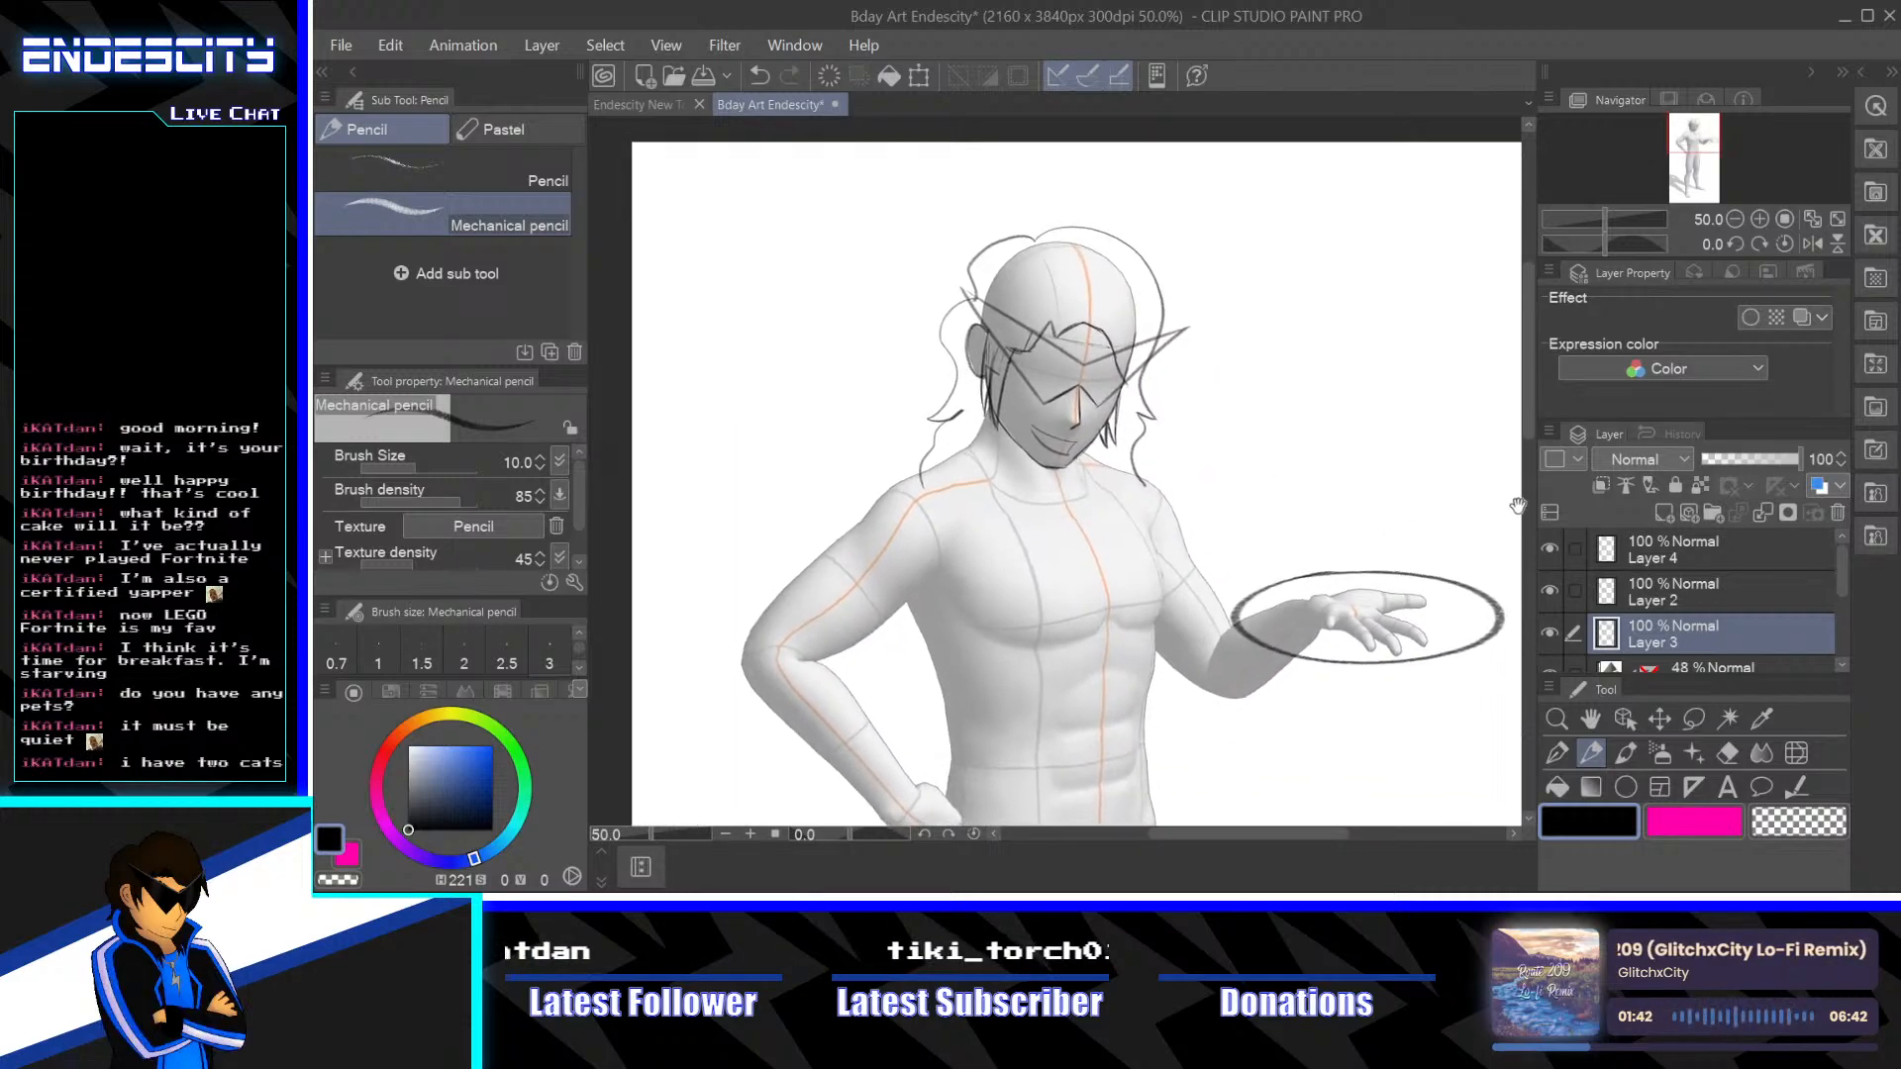
{"action": "left_click", "coordinate": [1550, 549]}
{"action": "key", "text": "ctrl+plus"}
{"action": "key", "text": "ctrl+plus"}
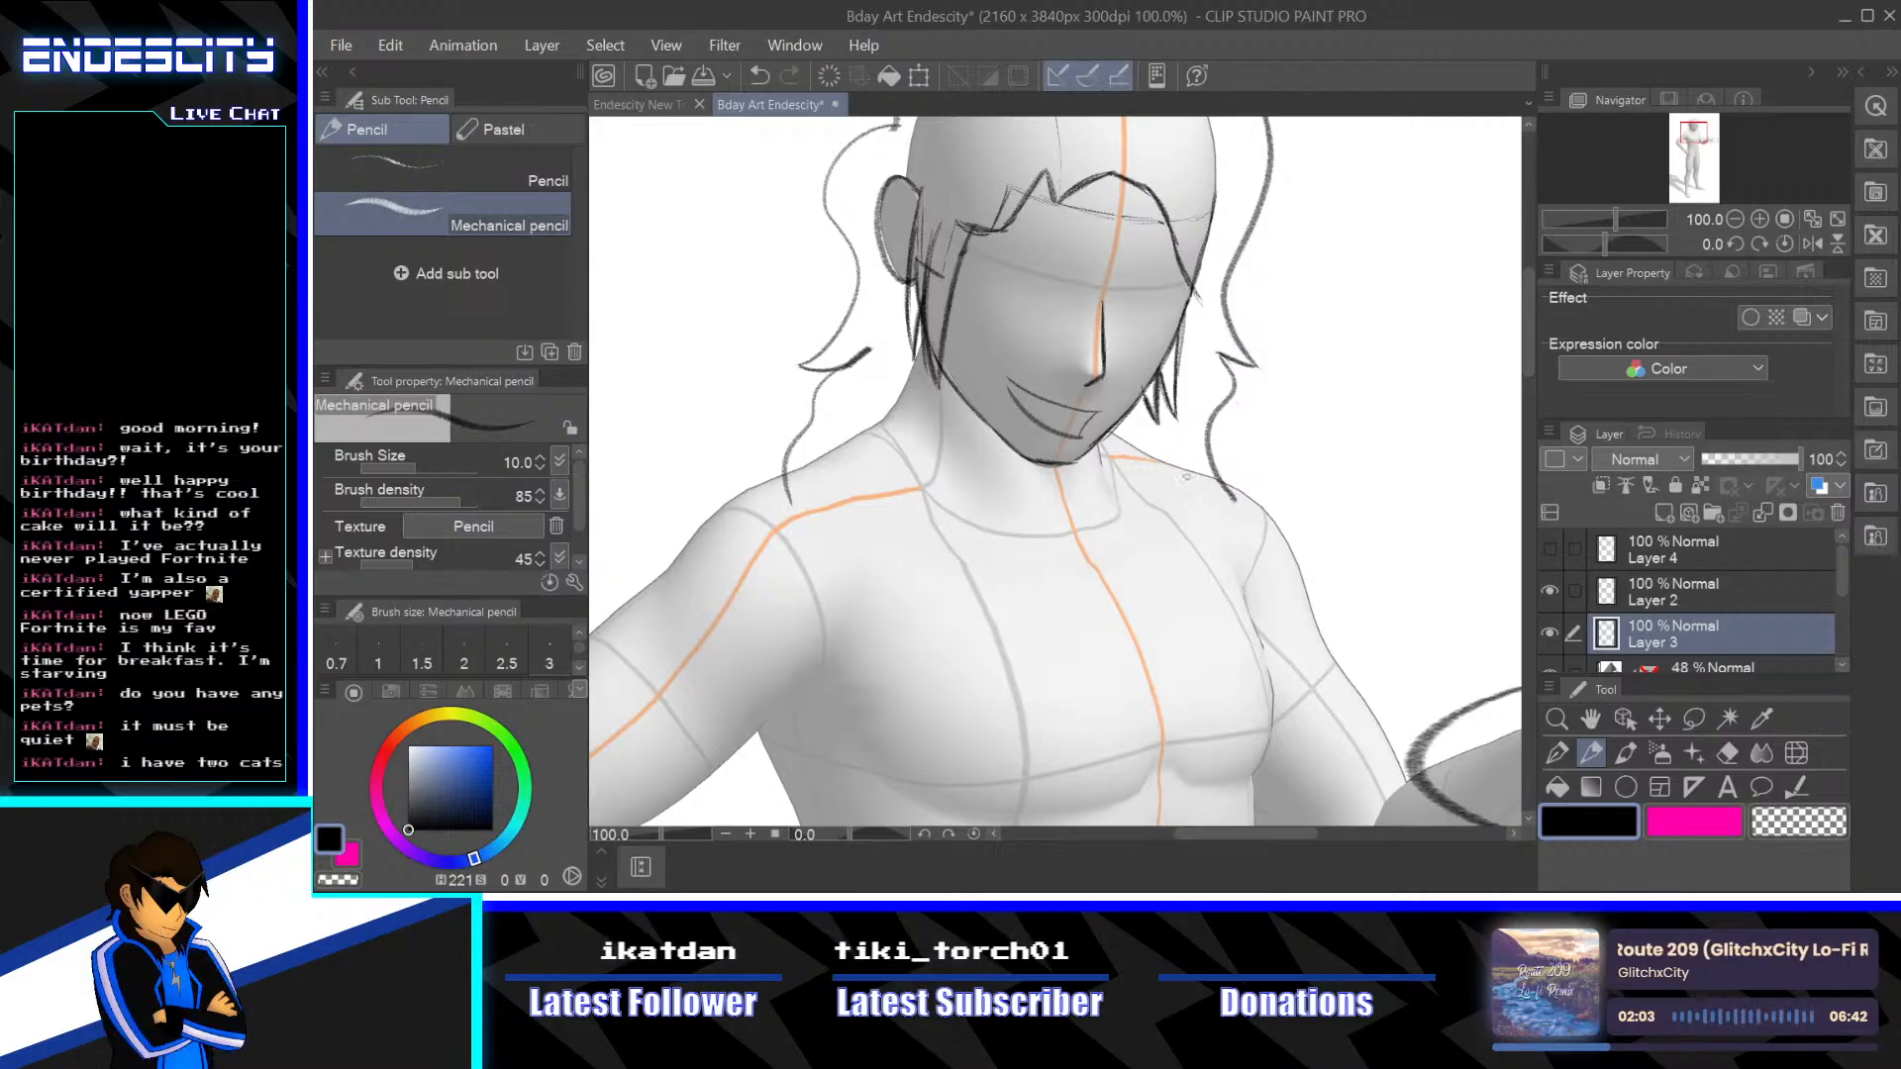
{"action": "left_click_drag", "start_coordinate": [1154, 476], "coordinate": [1272, 661]}
{"action": "scroll", "coordinate": [983, 453], "scroll_direction": "up", "scroll_amount": 2}
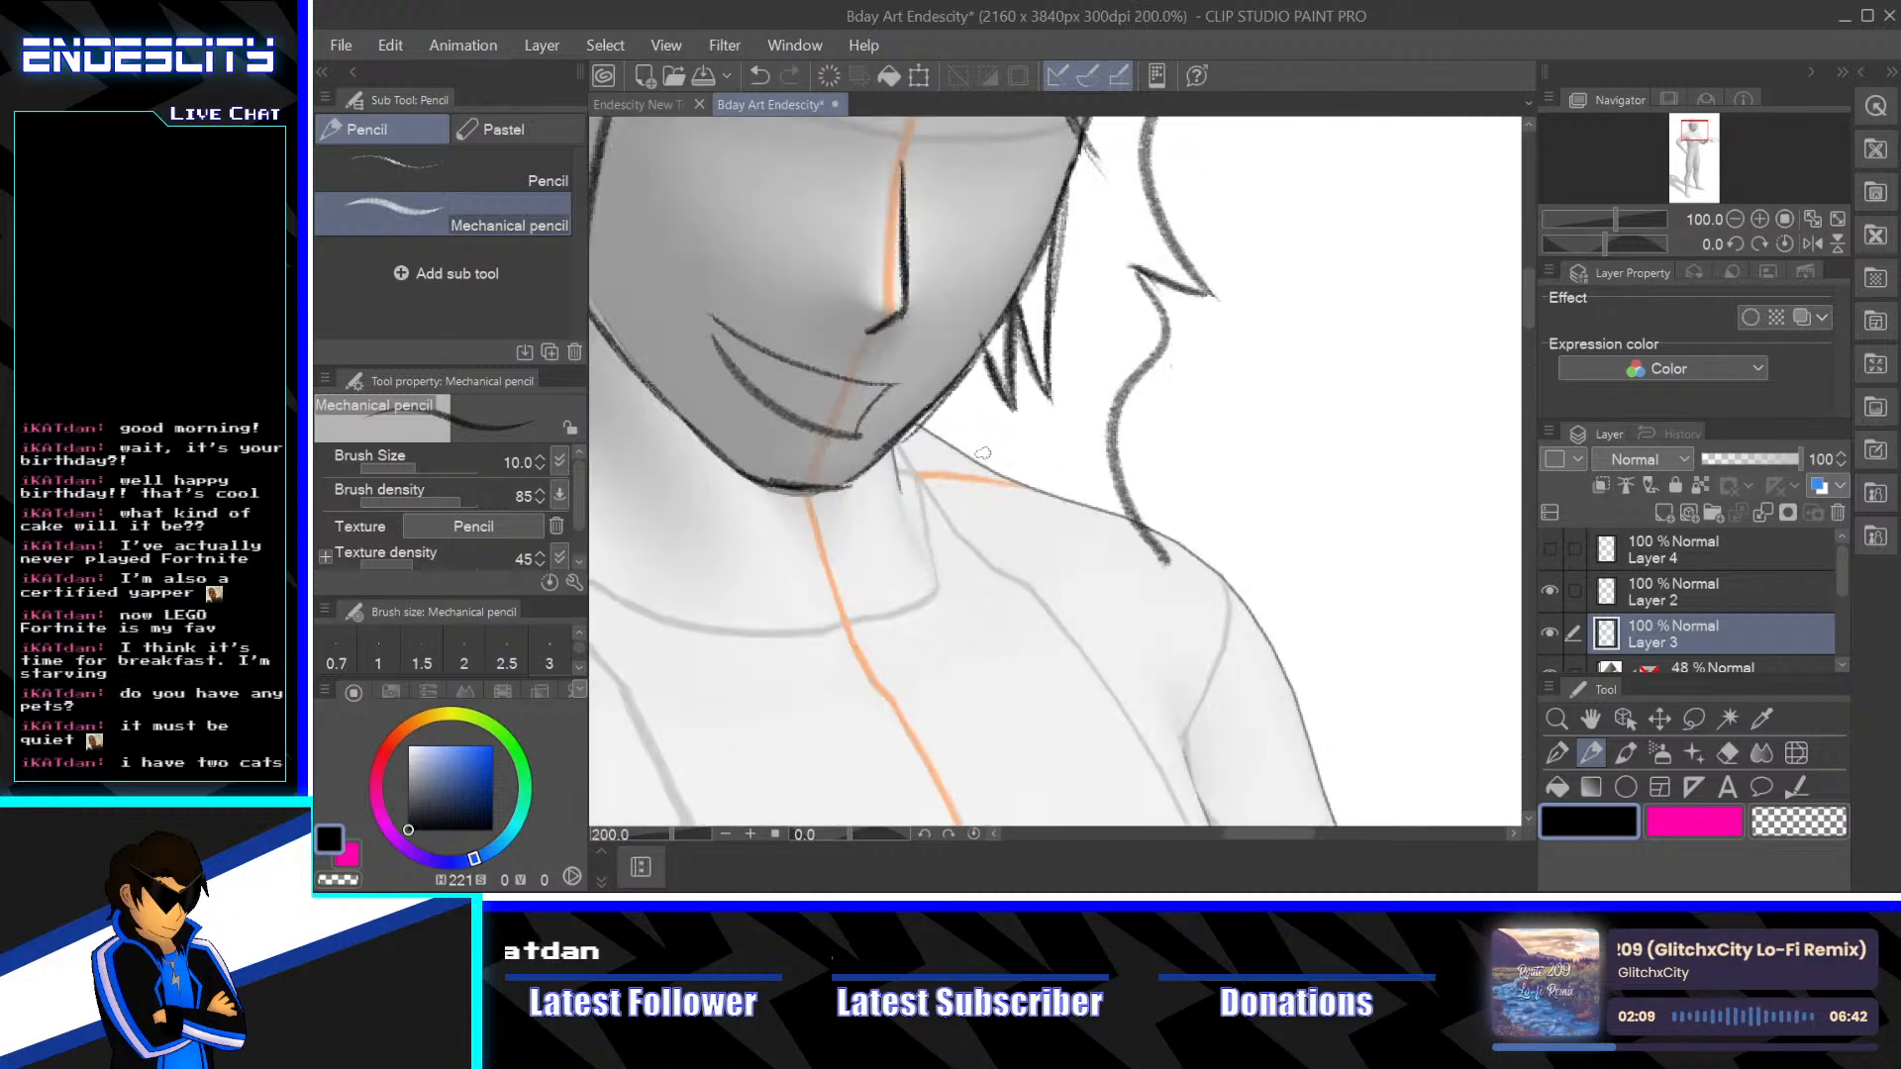
{"action": "left_click_drag", "start_coordinate": [876, 399], "coordinate": [944, 433]}
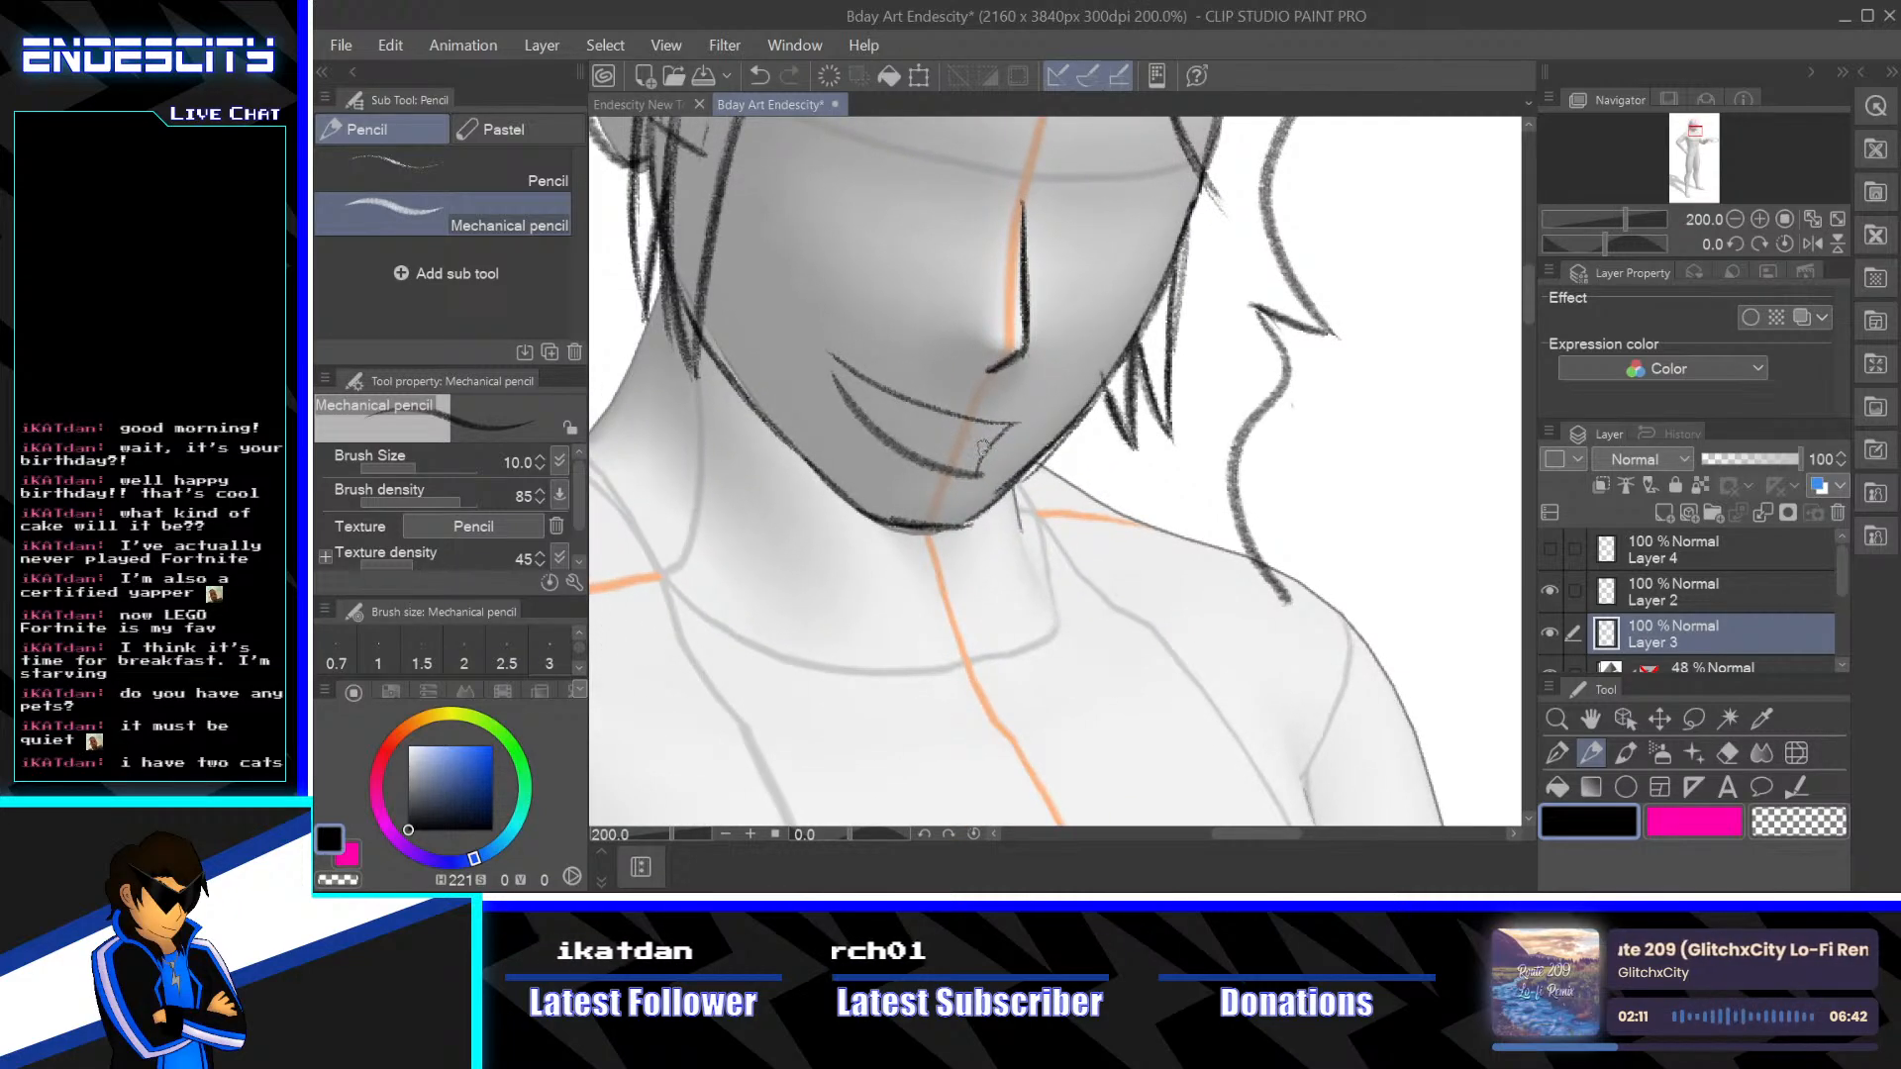
{"action": "left_click_drag", "start_coordinate": [833, 359], "coordinate": [928, 434]}
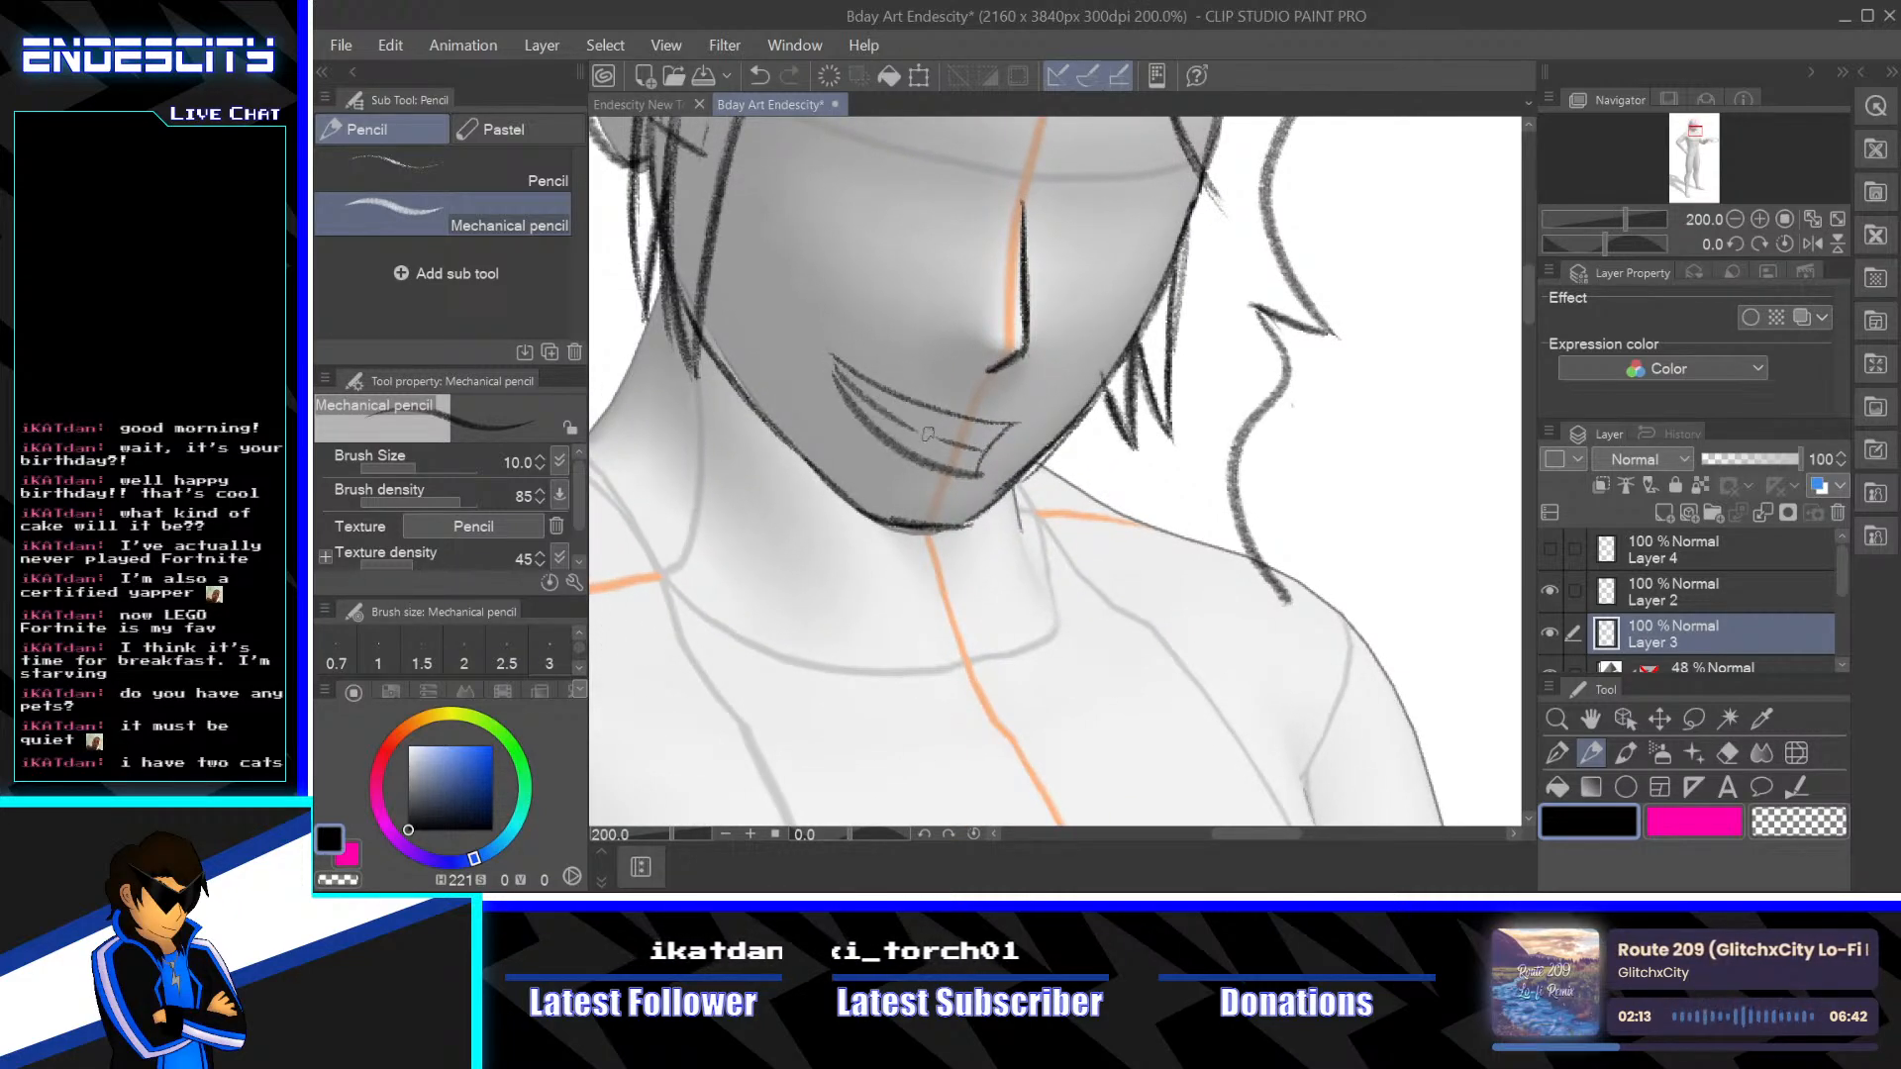
{"action": "scroll", "coordinate": [1073, 576], "scroll_direction": "down", "scroll_amount": 2}
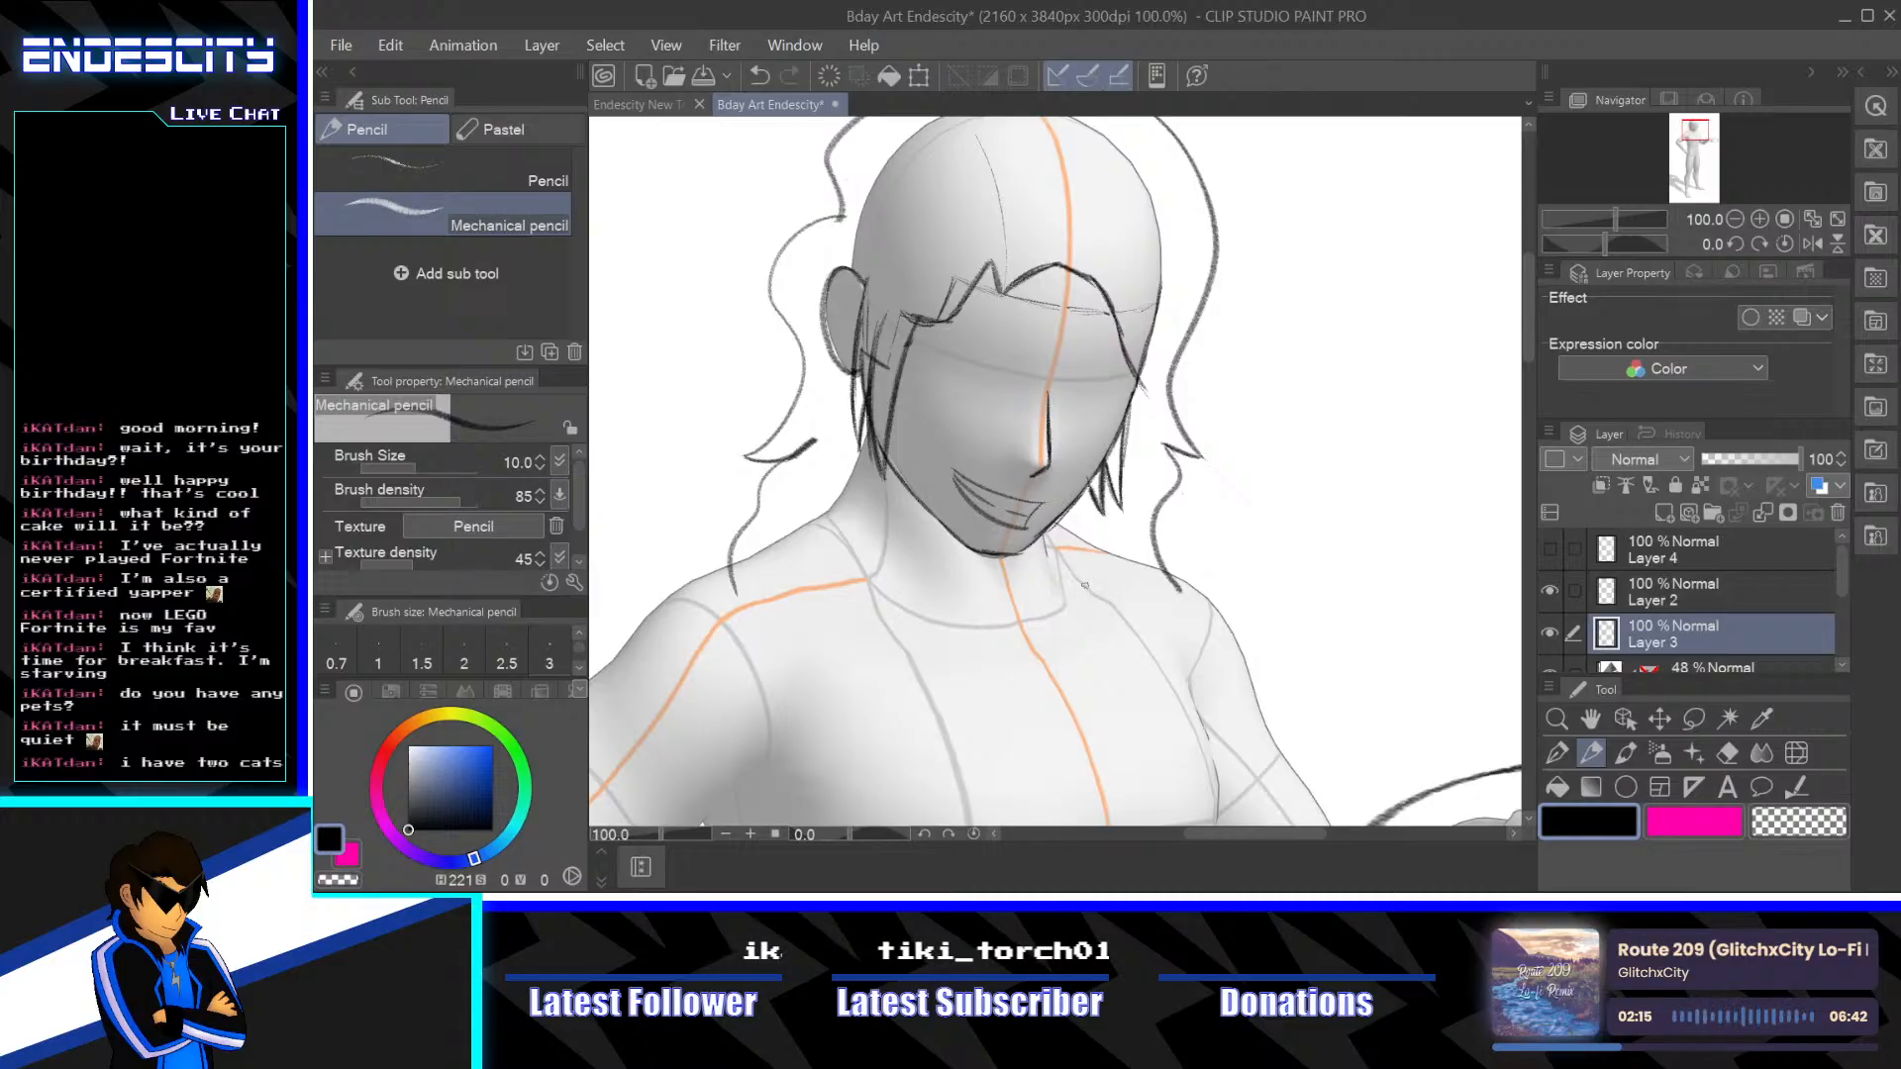
Sketch two short dark eyebrow strokes along the forehead line beneath the fringe, undoing the first pair and redrawing them
{"action": "left_click_drag", "start_coordinate": [1171, 655], "coordinate": [1183, 695]}
{"action": "scroll", "coordinate": [1183, 696], "scroll_direction": "up", "scroll_amount": 4}
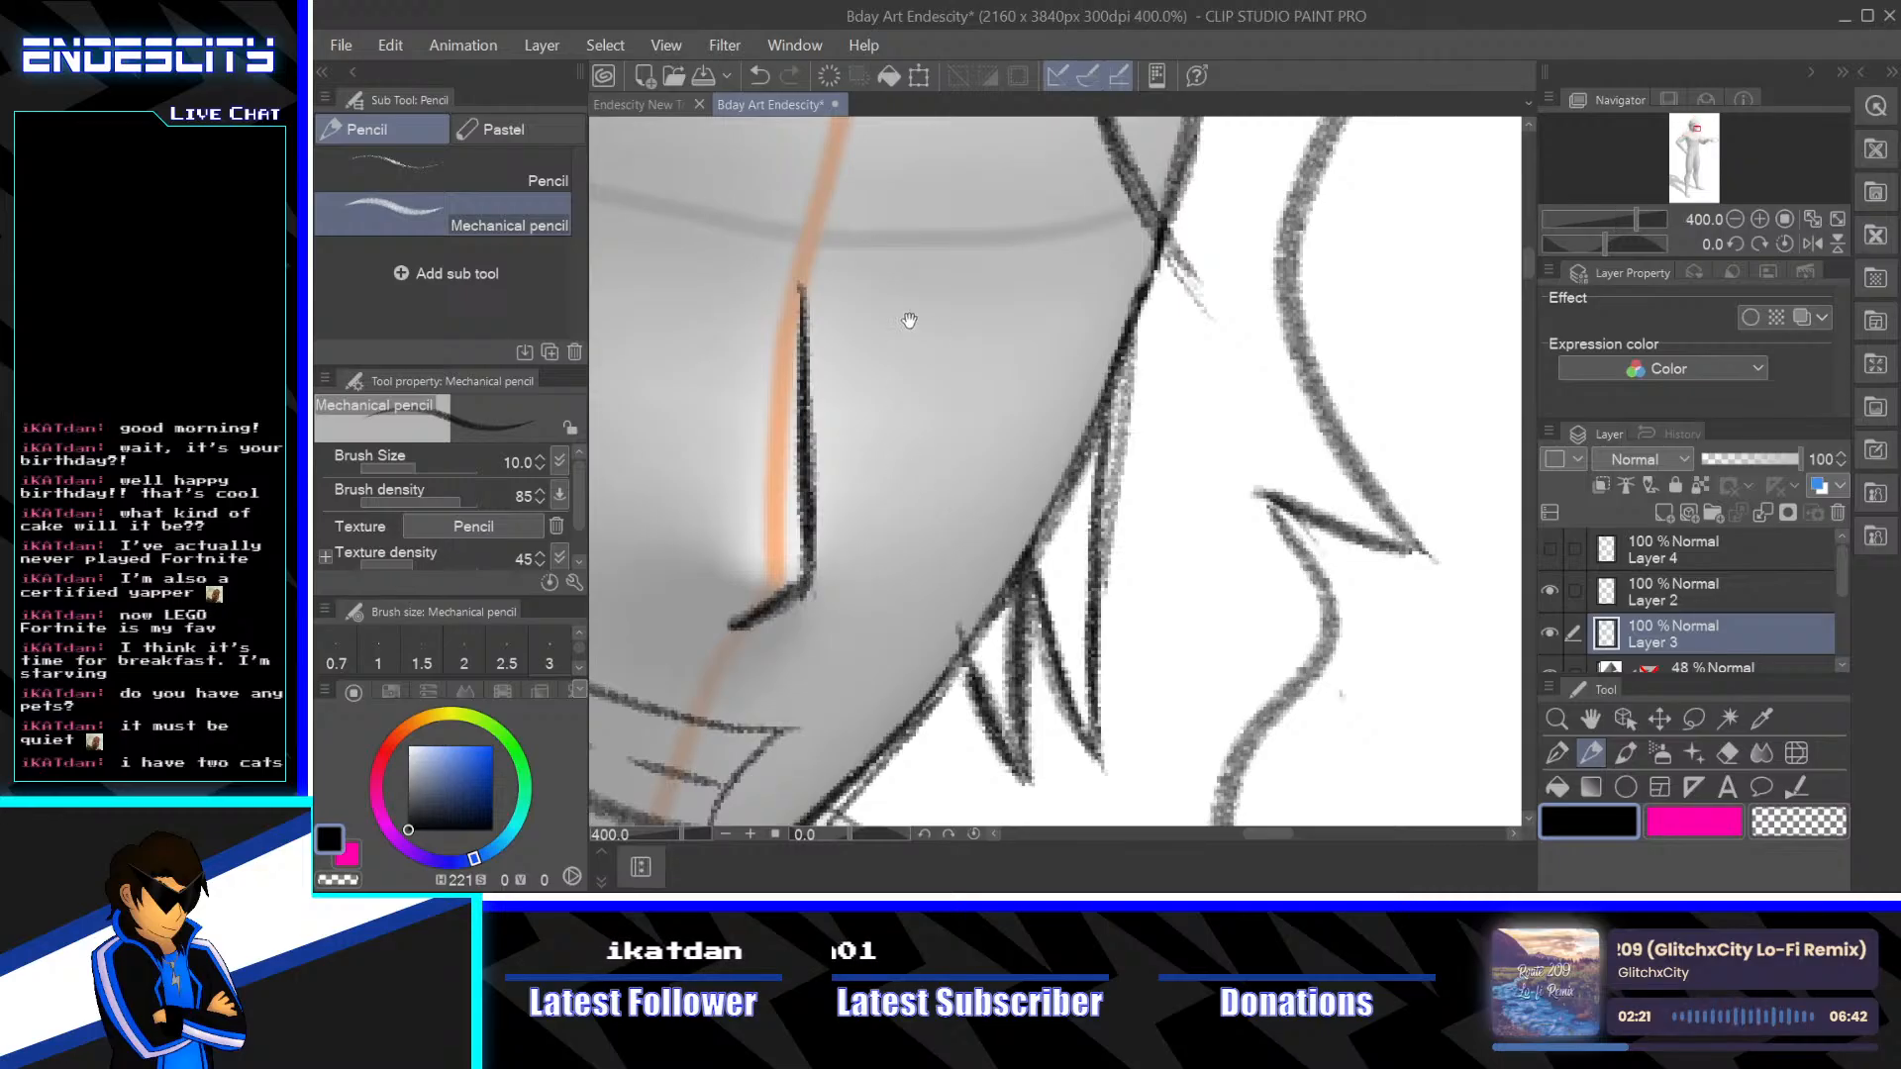
{"action": "left_click_drag", "start_coordinate": [1118, 604], "coordinate": [1169, 693]}
{"action": "scroll", "coordinate": [859, 827], "scroll_direction": "down", "scroll_amount": 2}
{"action": "mouse_move", "coordinate": [858, 828]}
{"action": "left_mouse_down"}
{"action": "mouse_move", "coordinate": [840, 834]}
{"action": "mouse_move", "coordinate": [836, 807]}
{"action": "left_mouse_up"}
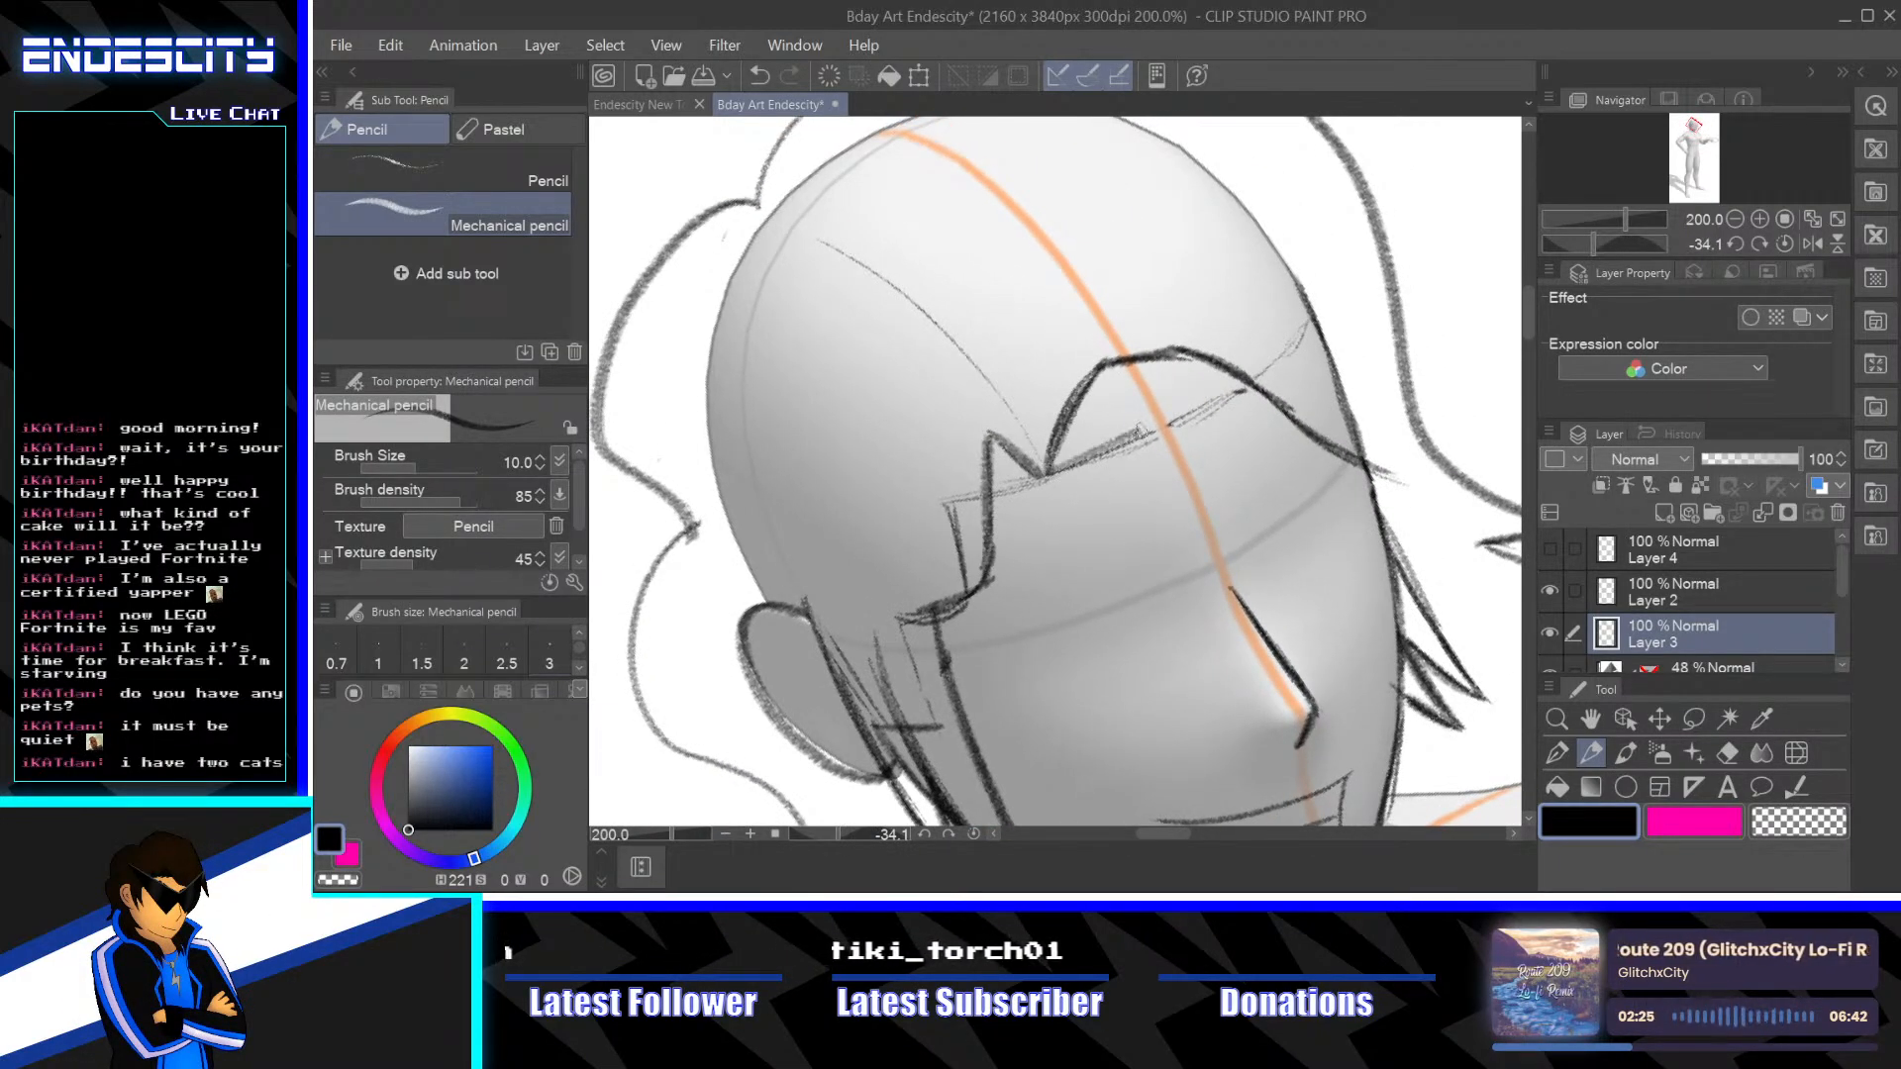
{"action": "left_click_drag", "start_coordinate": [1166, 438], "coordinate": [1257, 387]}
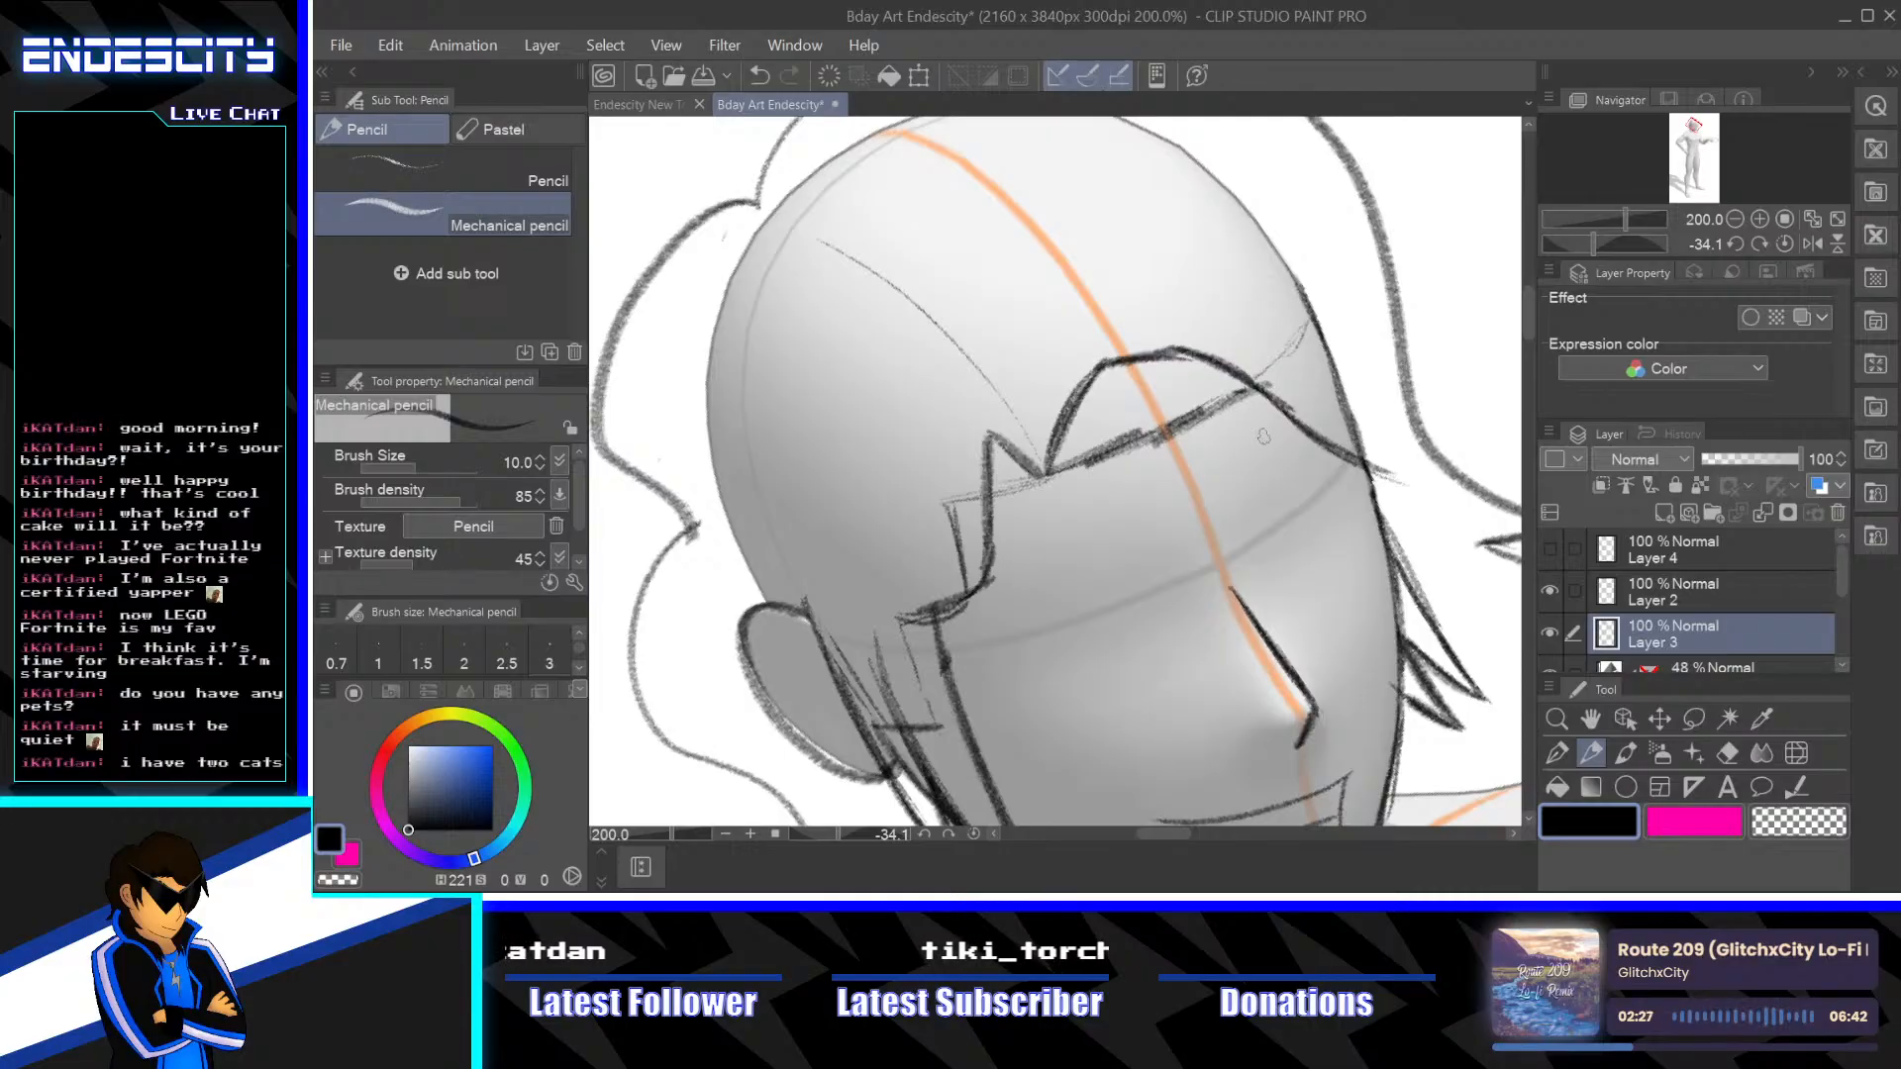
{"action": "key", "text": "ctrl+z"}
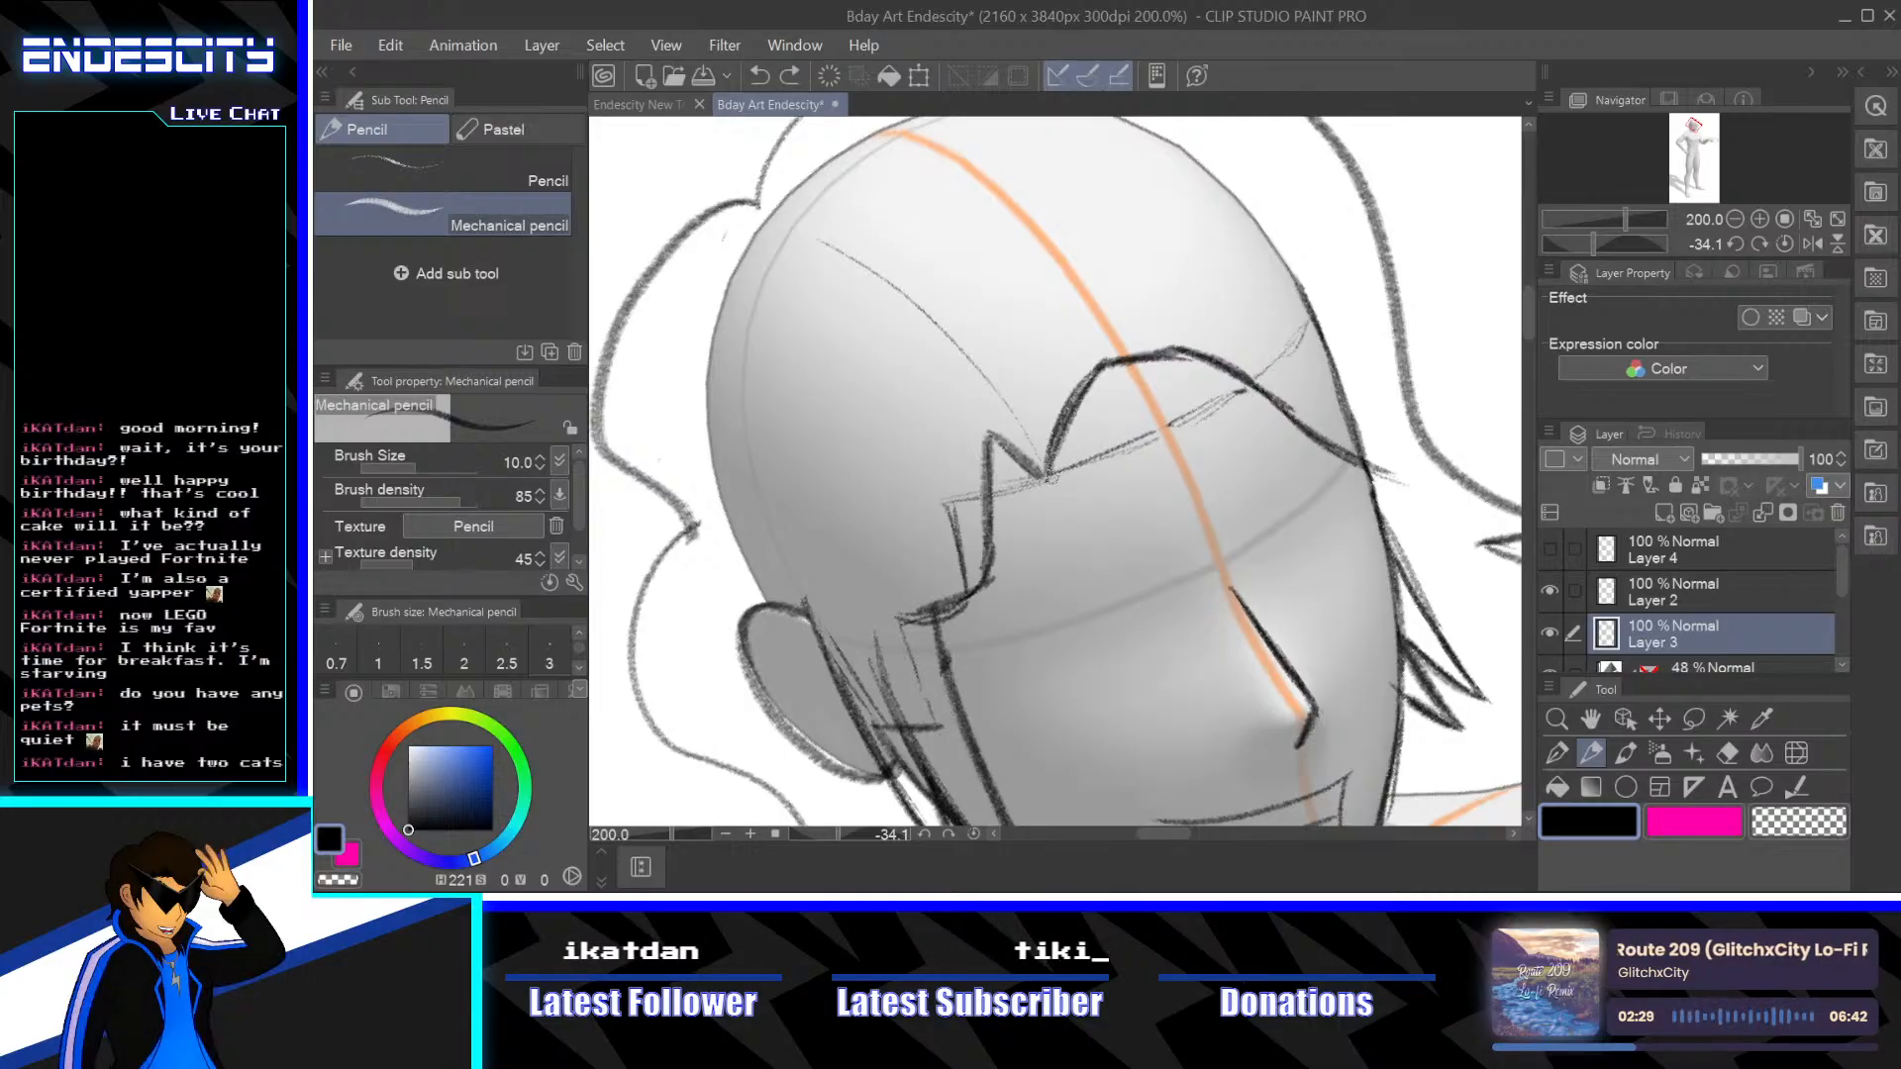
{"action": "left_click_drag", "start_coordinate": [1093, 462], "coordinate": [1188, 398]}
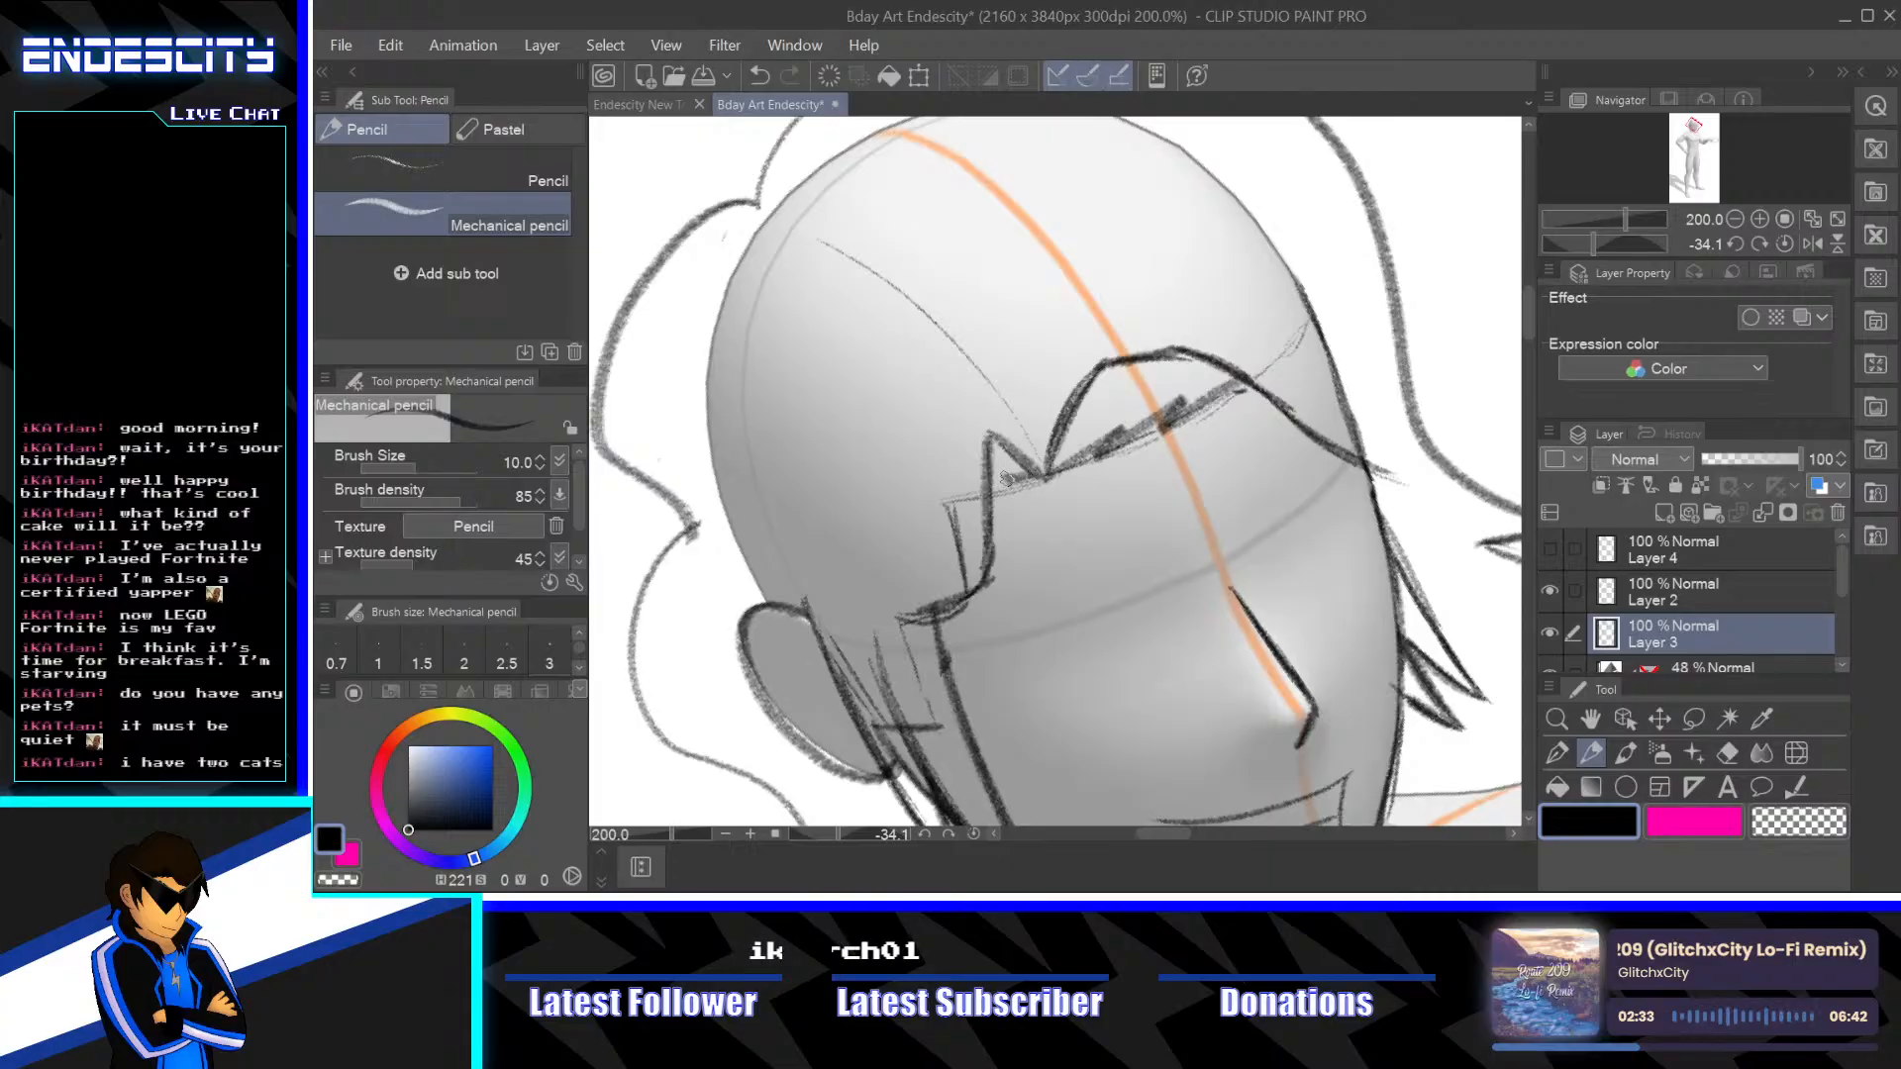
{"action": "scroll", "coordinate": [966, 566], "scroll_direction": "down", "scroll_amount": 2}
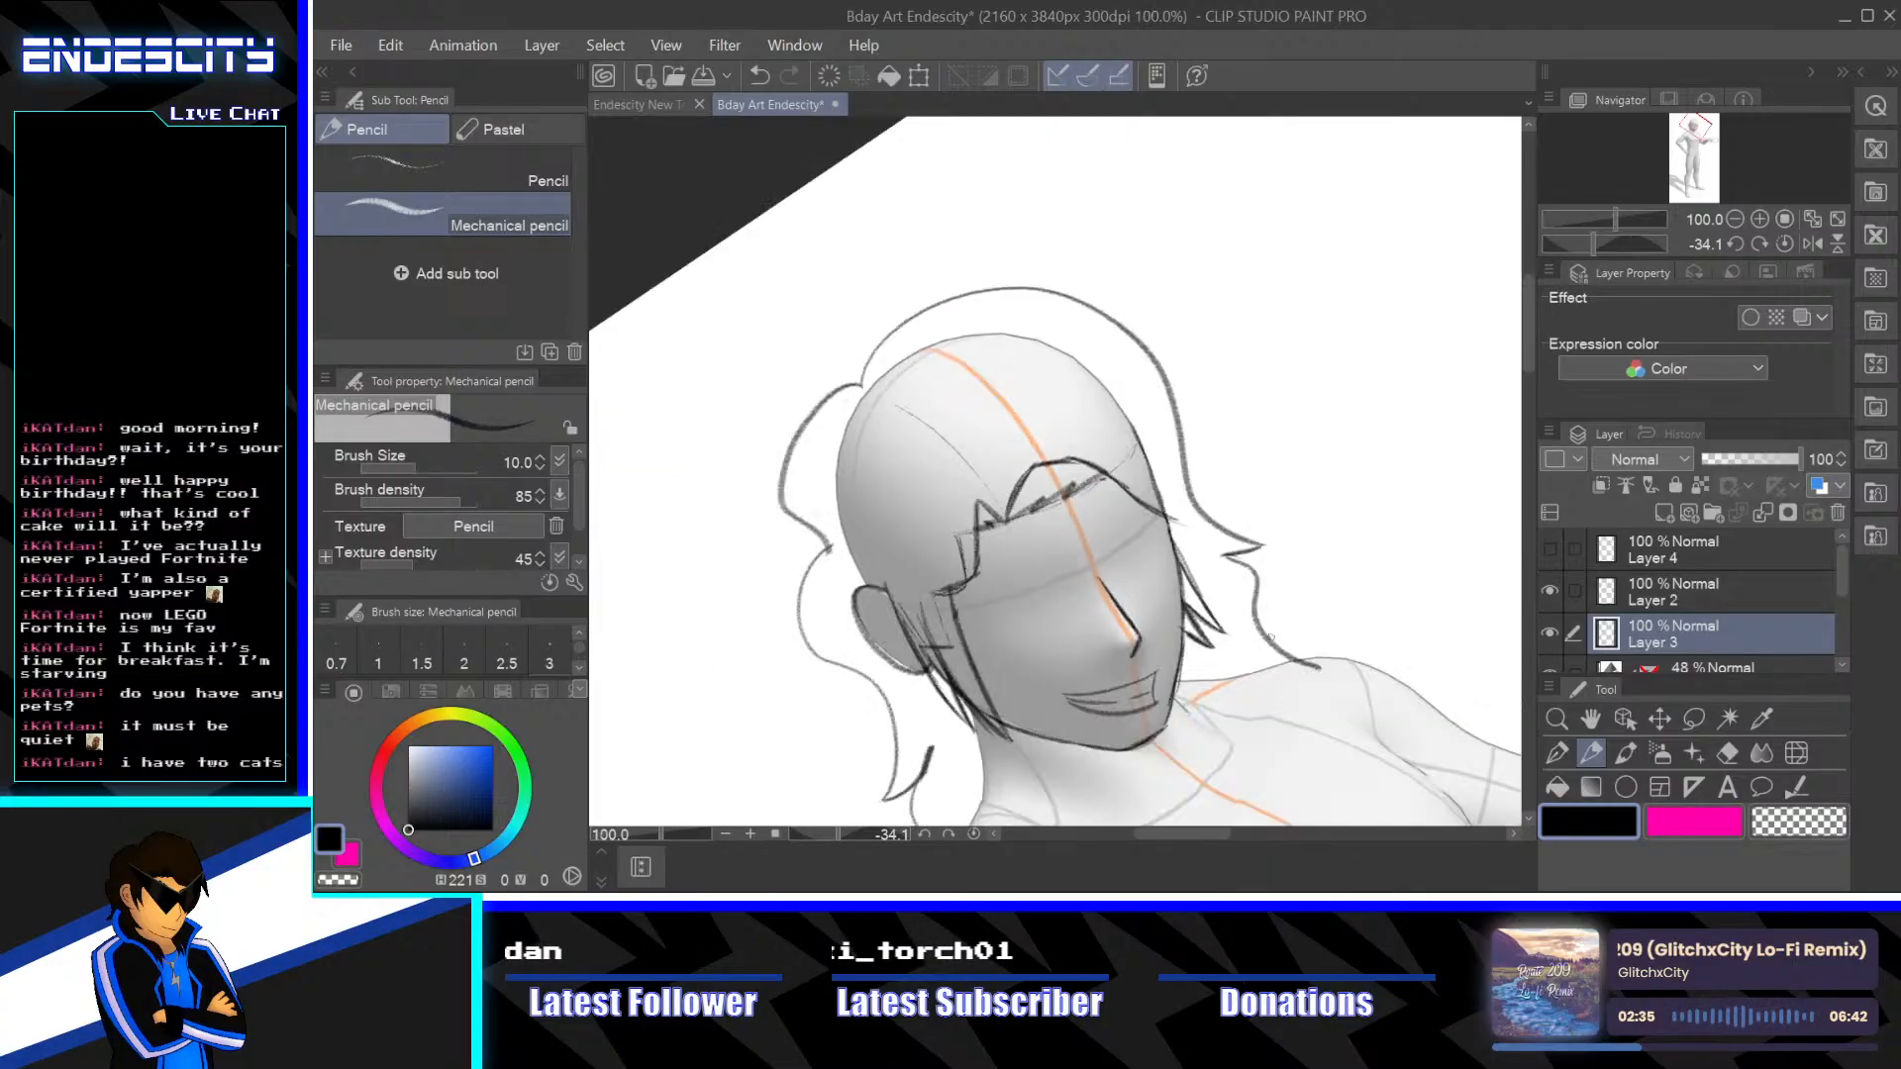
{"action": "left_click_drag", "start_coordinate": [1259, 642], "coordinate": [1127, 466]}
{"action": "left_click_drag", "start_coordinate": [837, 829], "coordinate": [850, 836]}
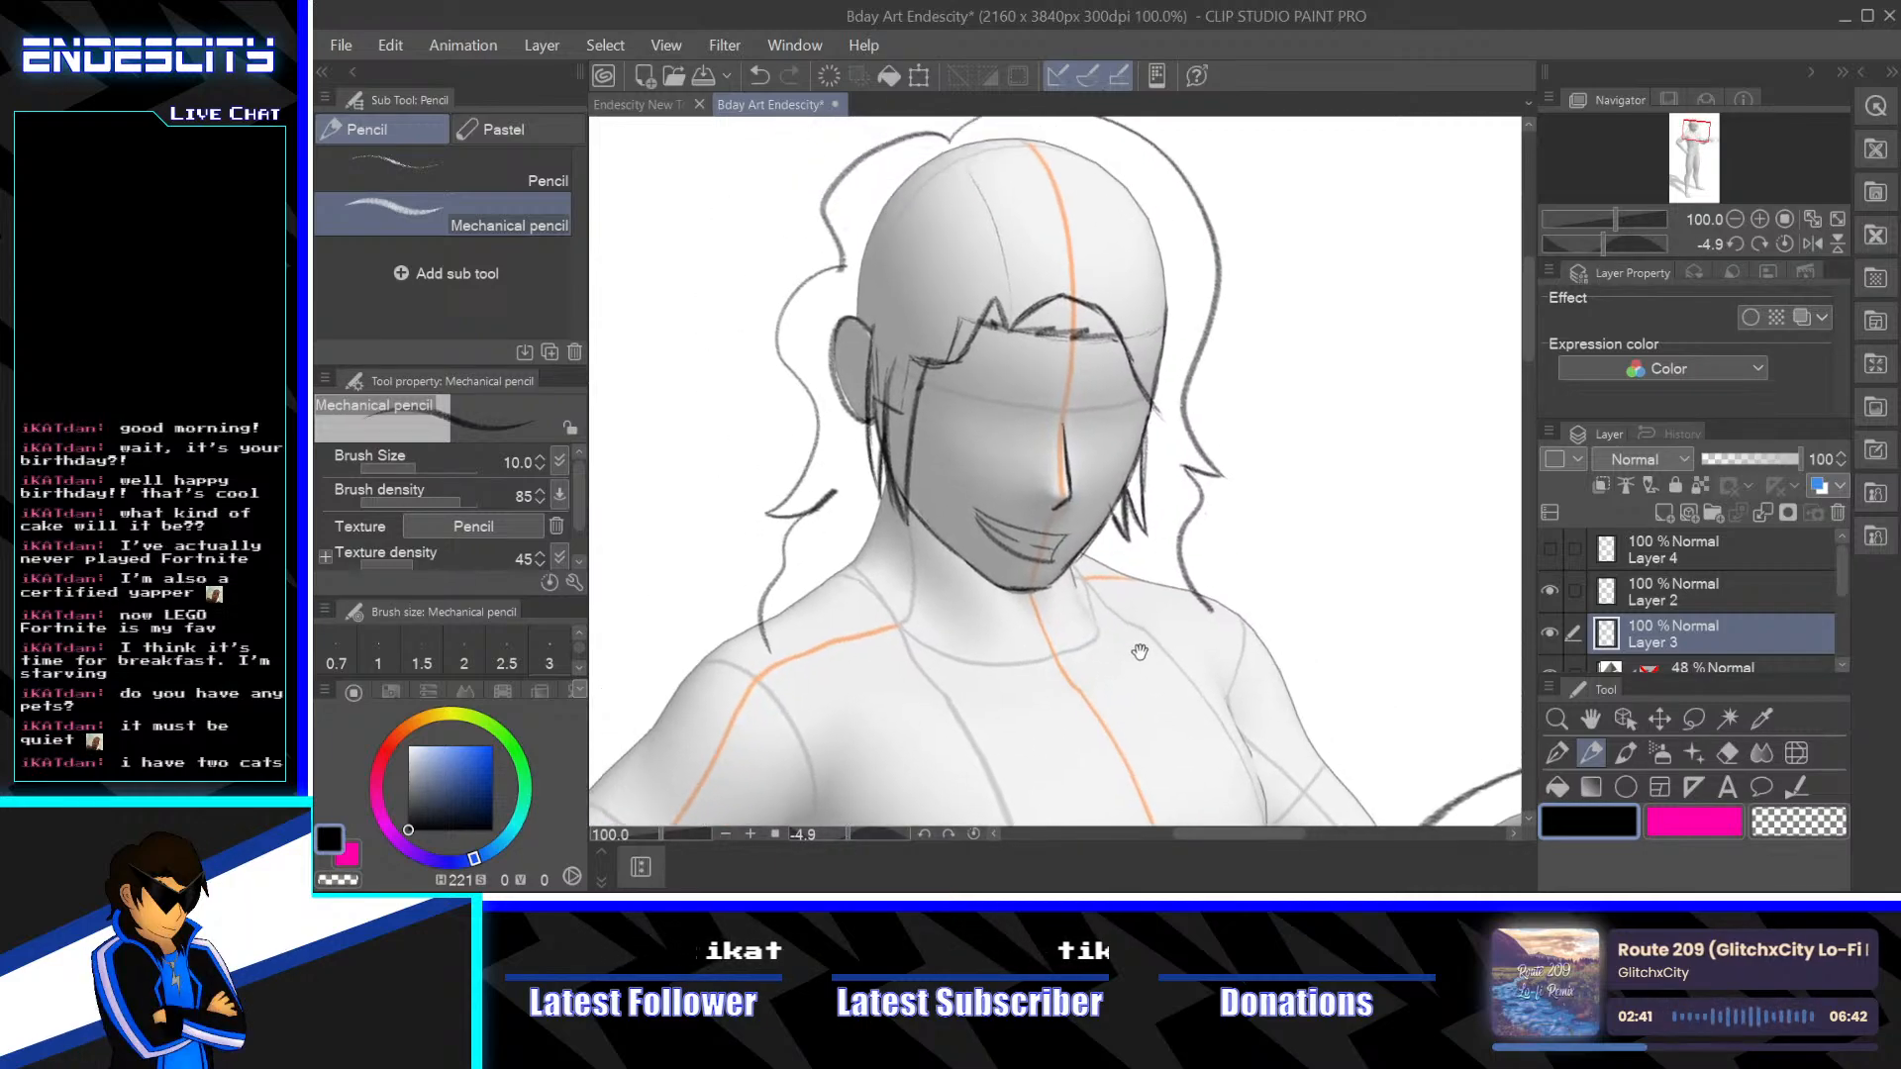
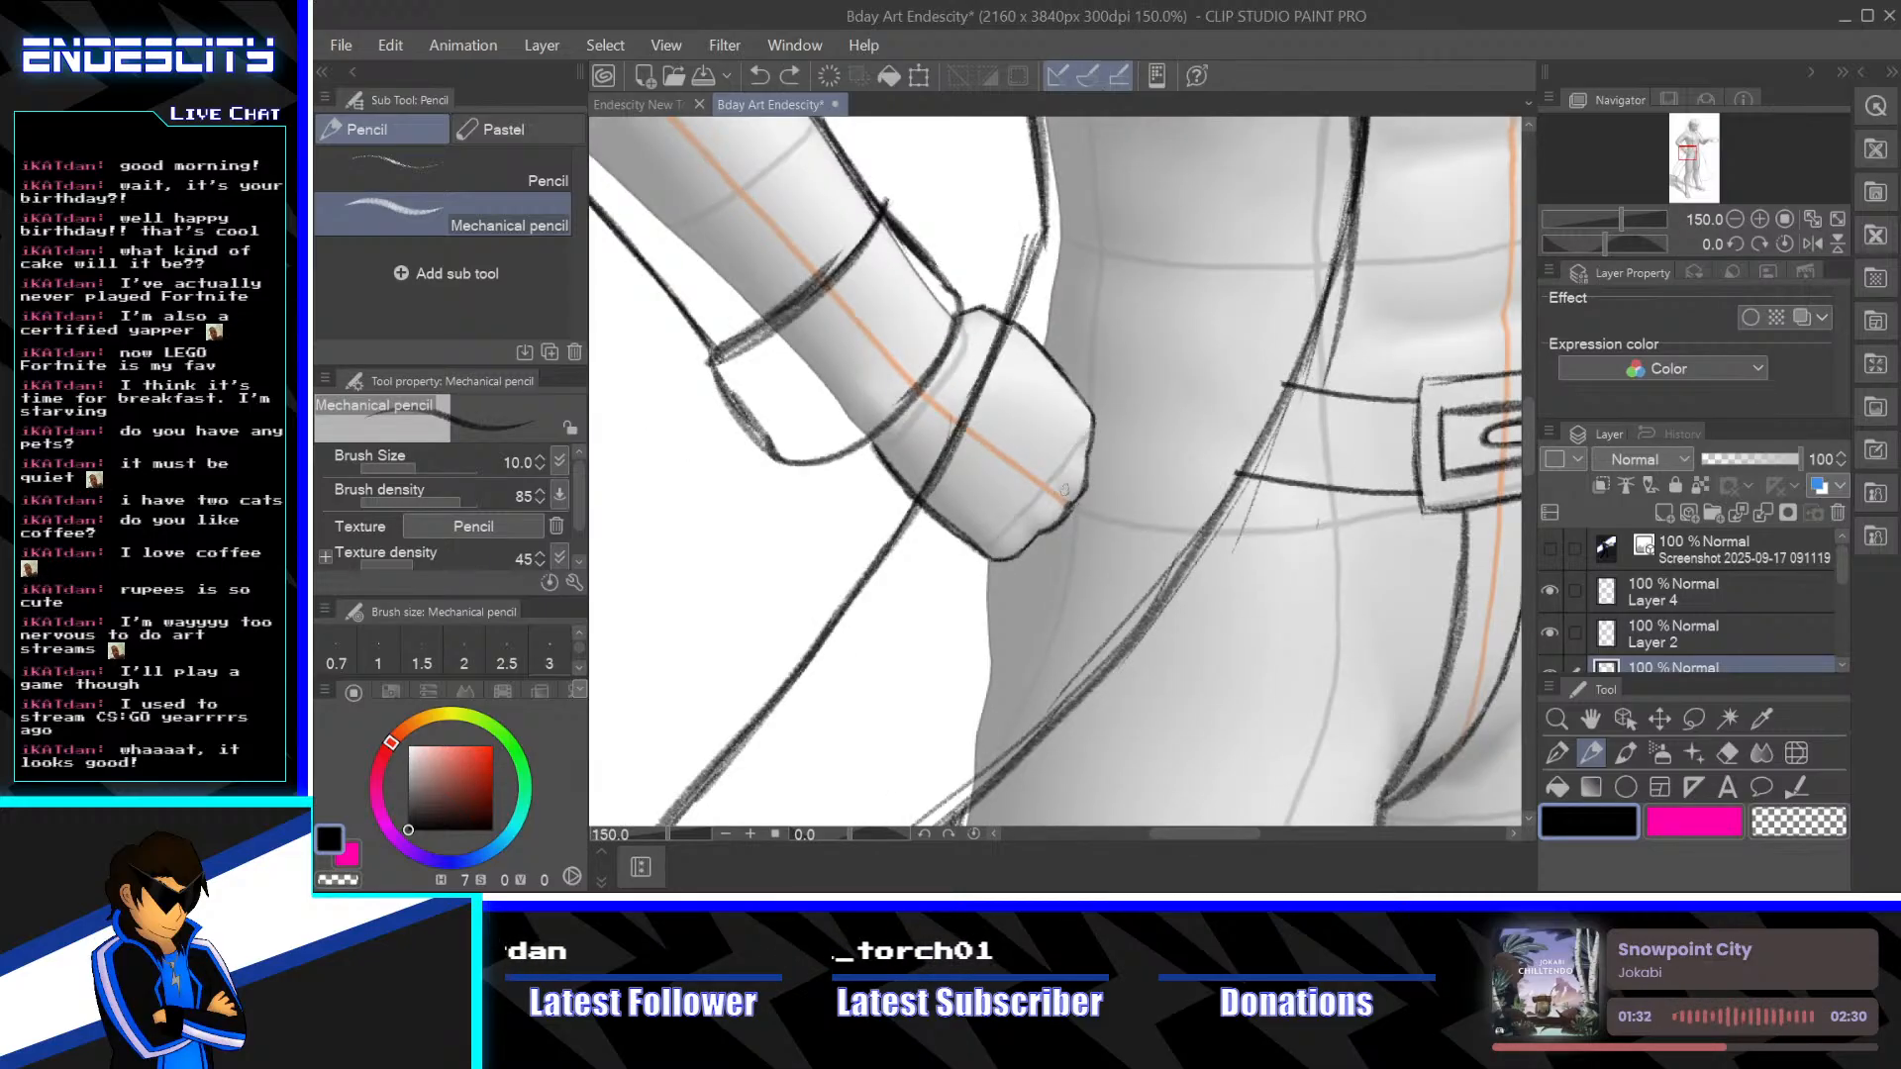
Try four small knuckle ovals across the end of the fist resting at the hip
{"action": "scroll", "coordinate": [1055, 366], "scroll_direction": "up", "scroll_amount": 2}
{"action": "scroll", "coordinate": [1055, 414], "scroll_direction": "down", "scroll_amount": 1}
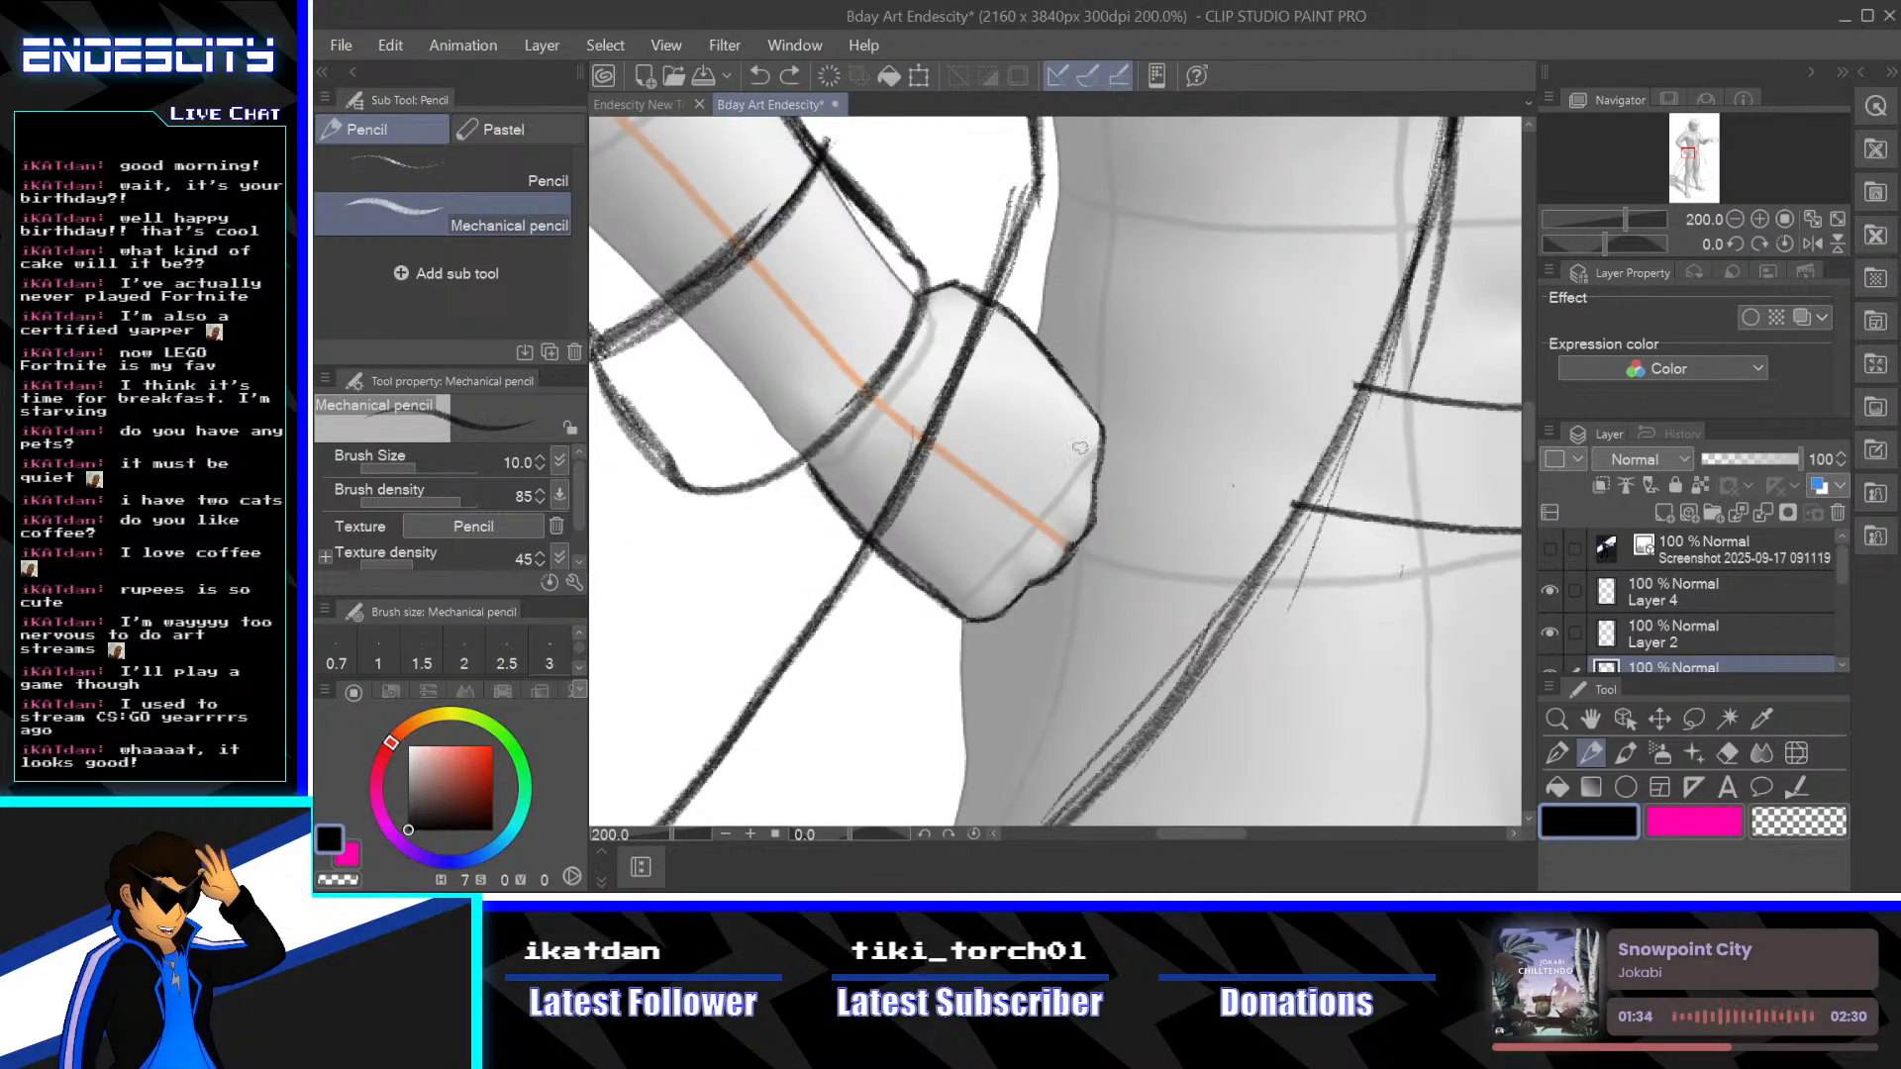
{"action": "mouse_move", "coordinate": [1079, 432]}
{"action": "left_mouse_down"}
{"action": "mouse_move", "coordinate": [1089, 453]}
{"action": "mouse_move", "coordinate": [1075, 432]}
{"action": "left_mouse_up"}
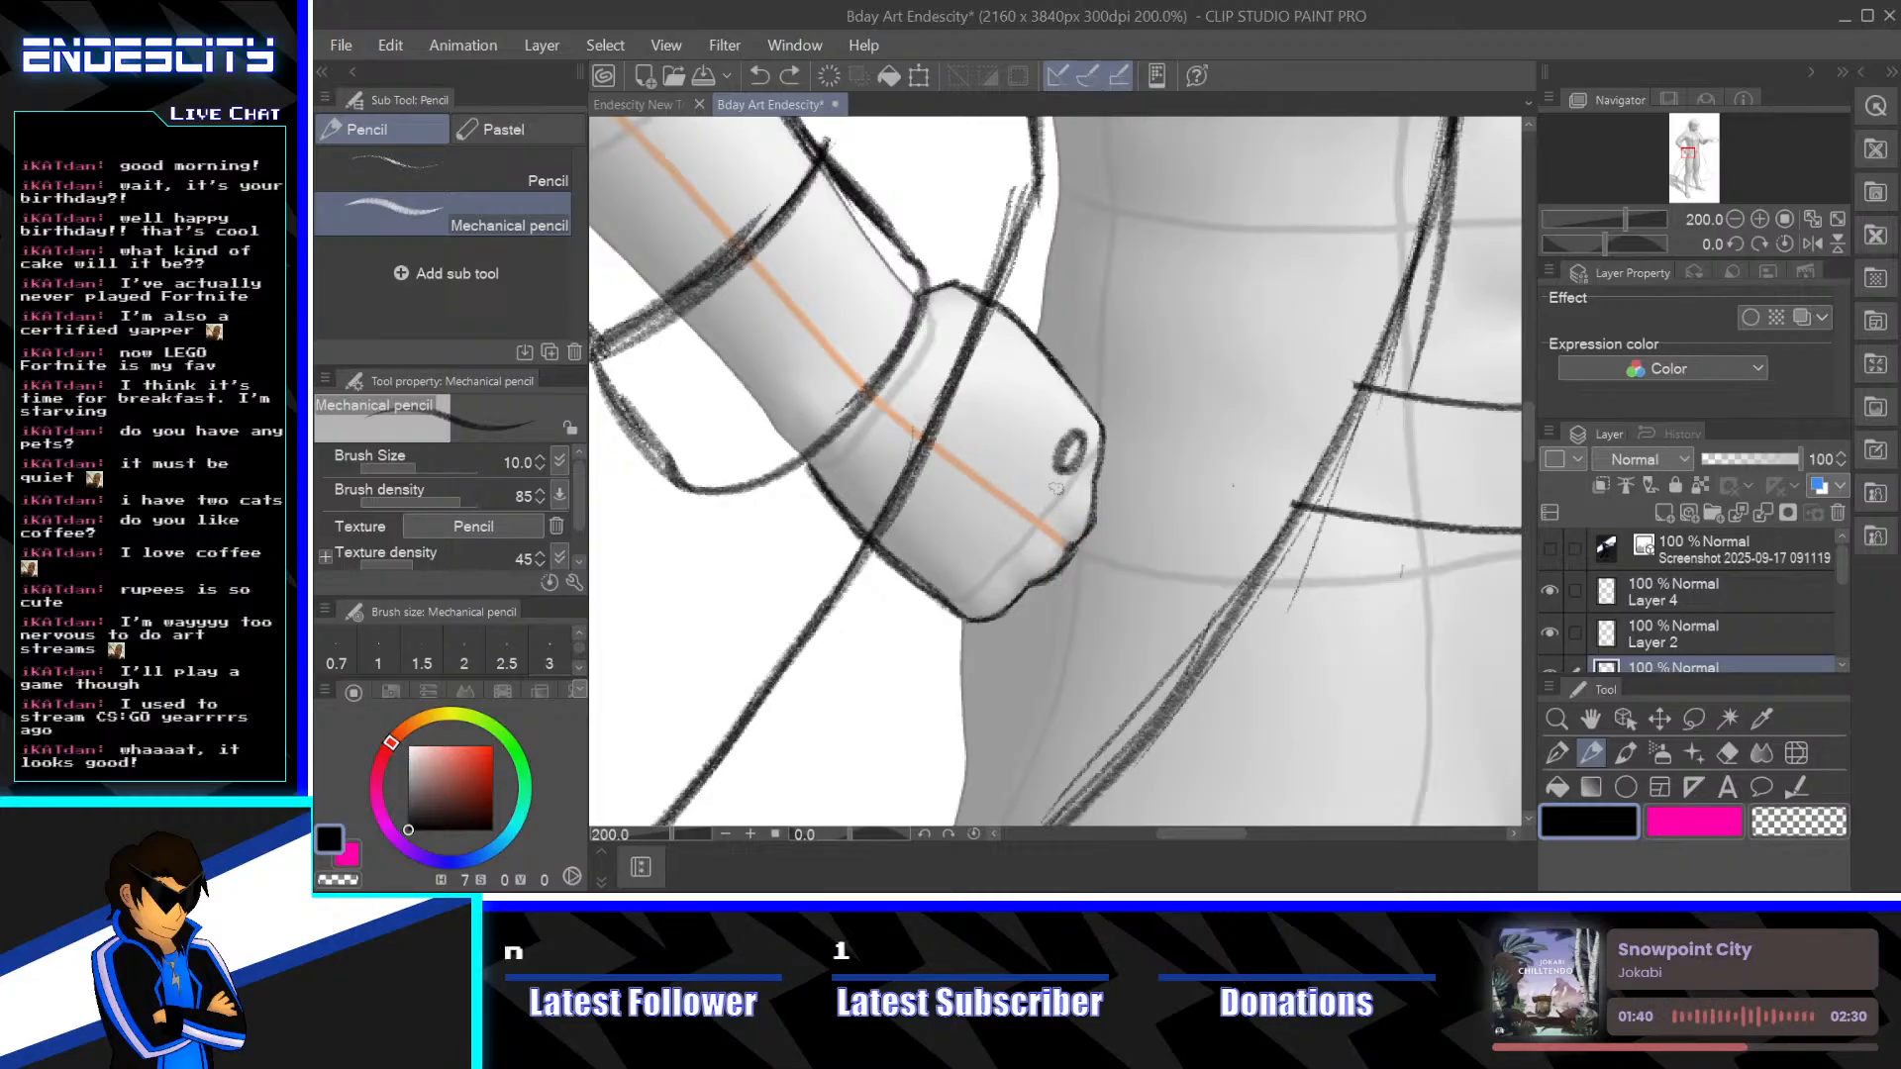
{"action": "mouse_move", "coordinate": [1020, 528]}
{"action": "left_mouse_down"}
{"action": "mouse_move", "coordinate": [956, 566]}
{"action": "mouse_move", "coordinate": [978, 582]}
{"action": "left_mouse_up"}
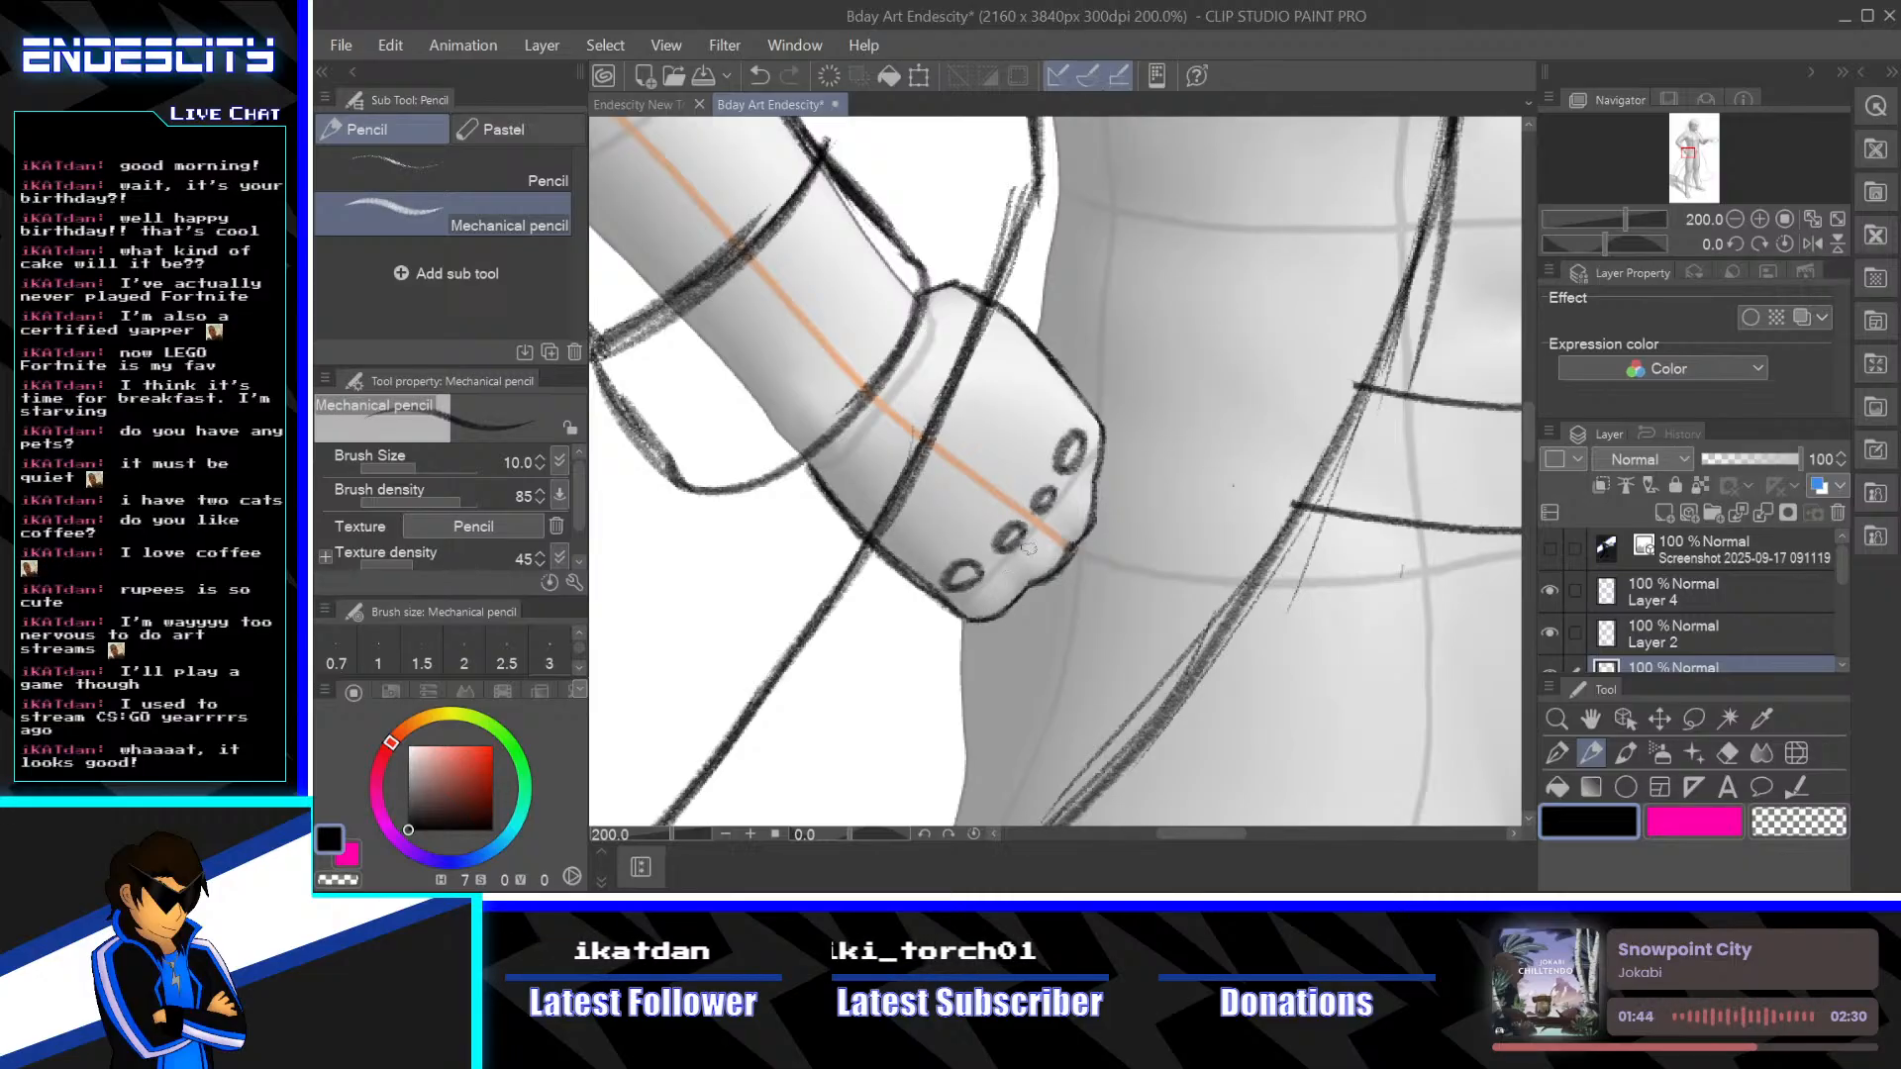
{"action": "scroll", "coordinate": [1067, 514], "scroll_direction": "down", "scroll_amount": 2}
{"action": "scroll", "coordinate": [1068, 513], "scroll_direction": "down", "scroll_amount": 1}
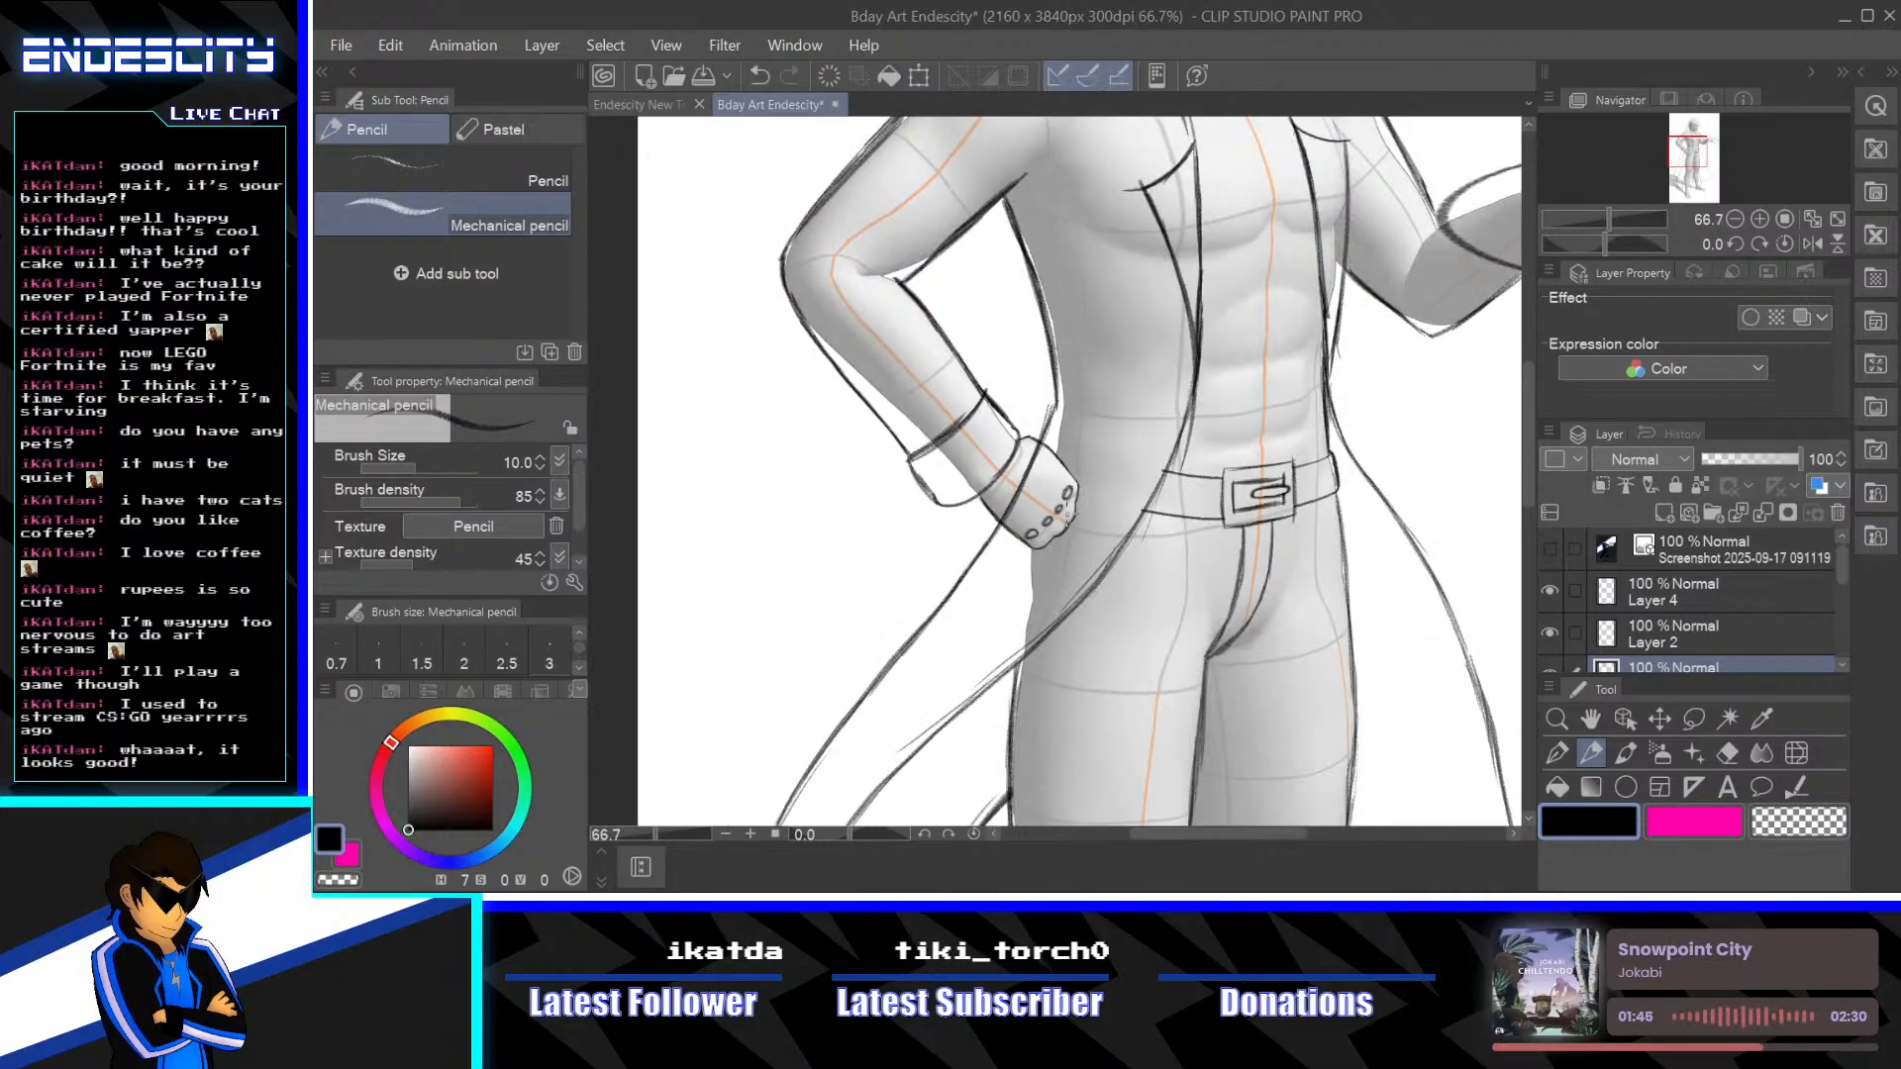
{"action": "left_click_drag", "start_coordinate": [1289, 508], "coordinate": [1167, 482]}
{"action": "scroll", "coordinate": [1166, 482], "scroll_direction": "down", "scroll_amount": 1}
{"action": "scroll", "coordinate": [1167, 487], "scroll_direction": "down", "scroll_amount": 1}
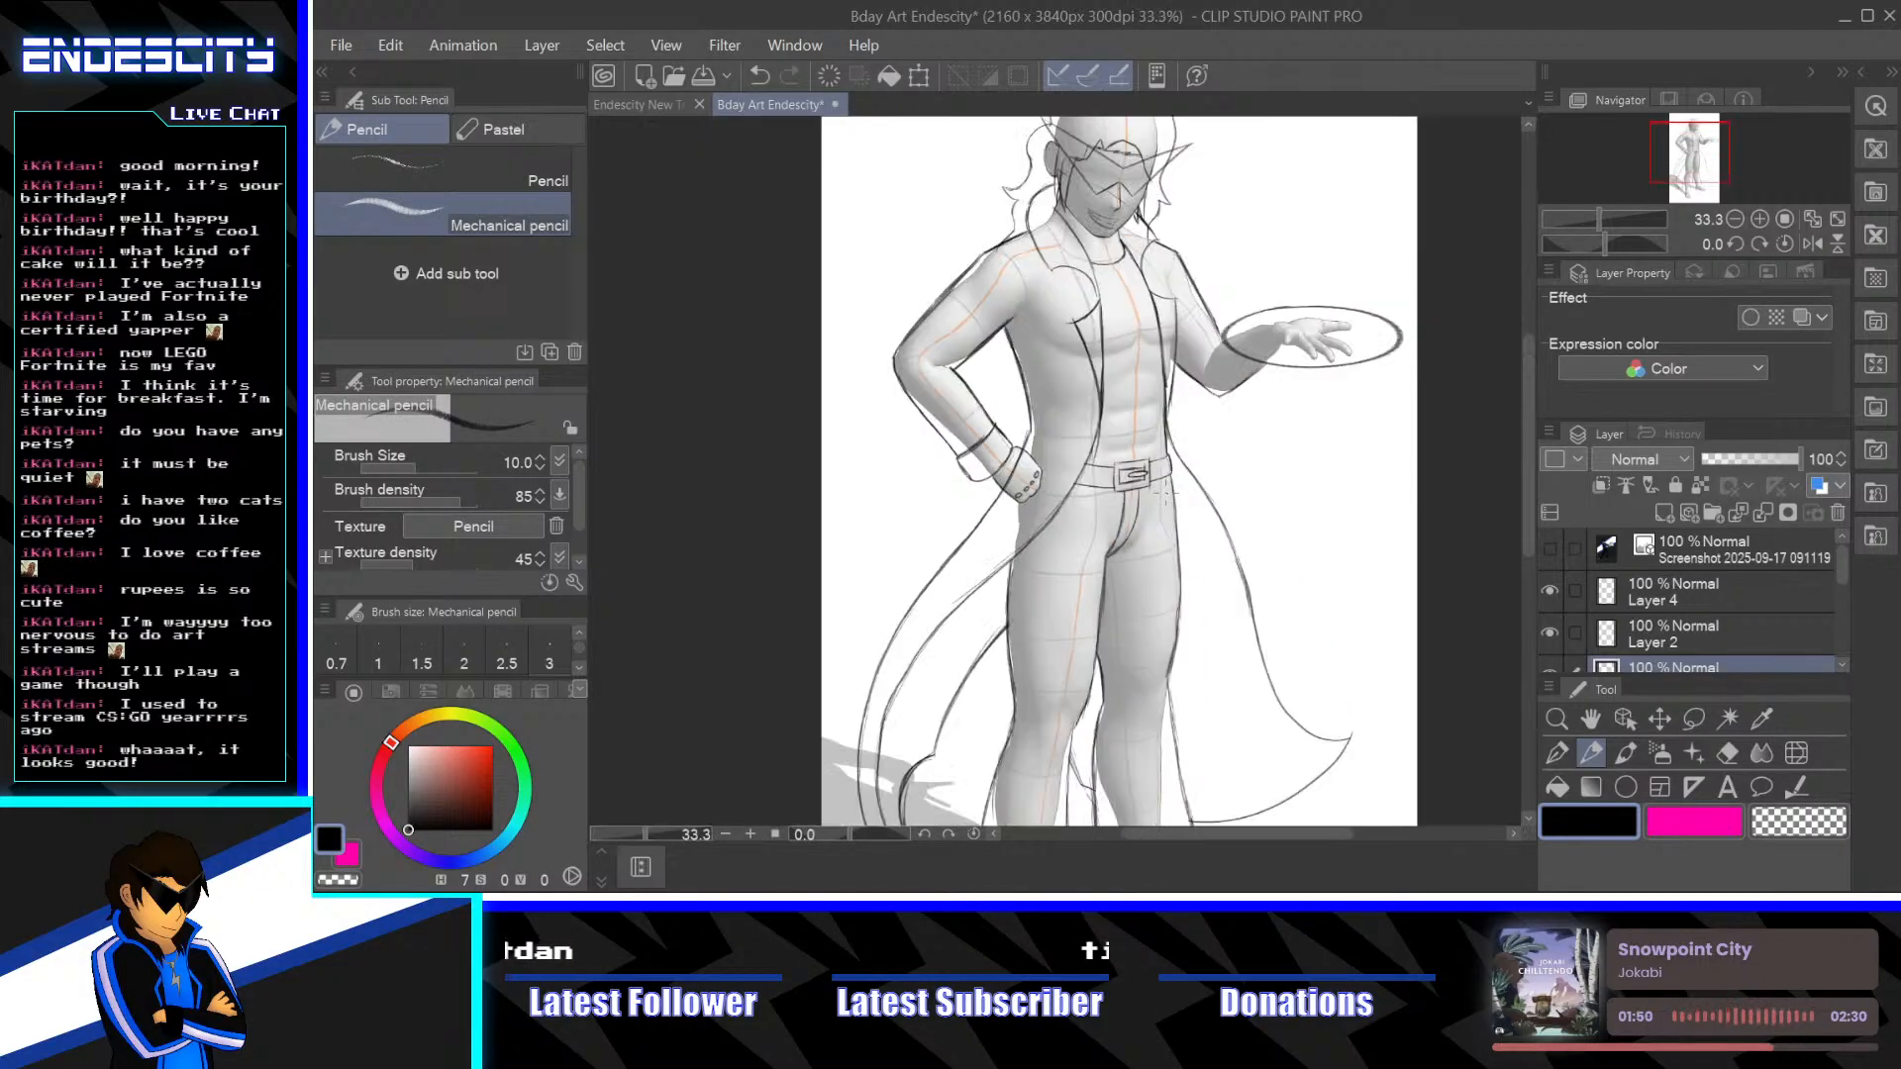
Undo the knuckle ovals on the fist
{"action": "scroll", "coordinate": [1163, 492], "scroll_direction": "up", "scroll_amount": 2}
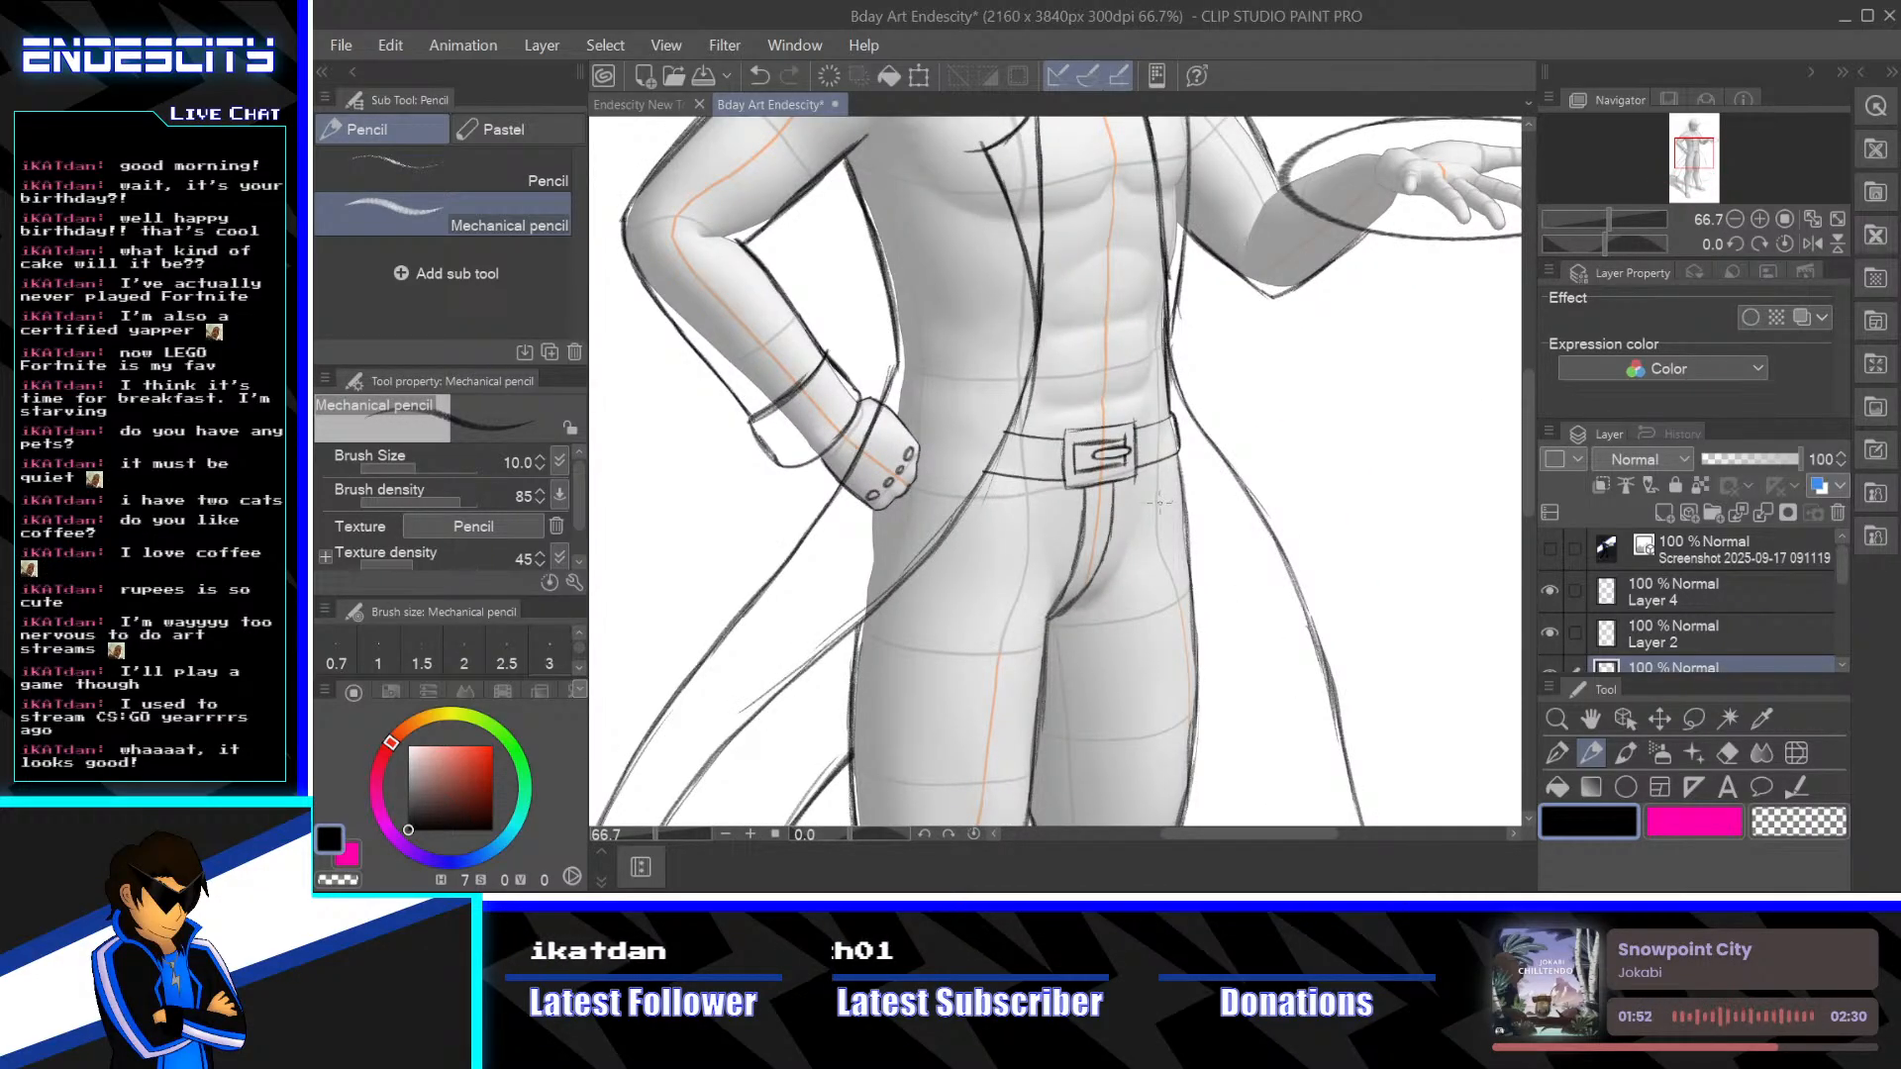
{"action": "key", "text": "ctrl+z"}
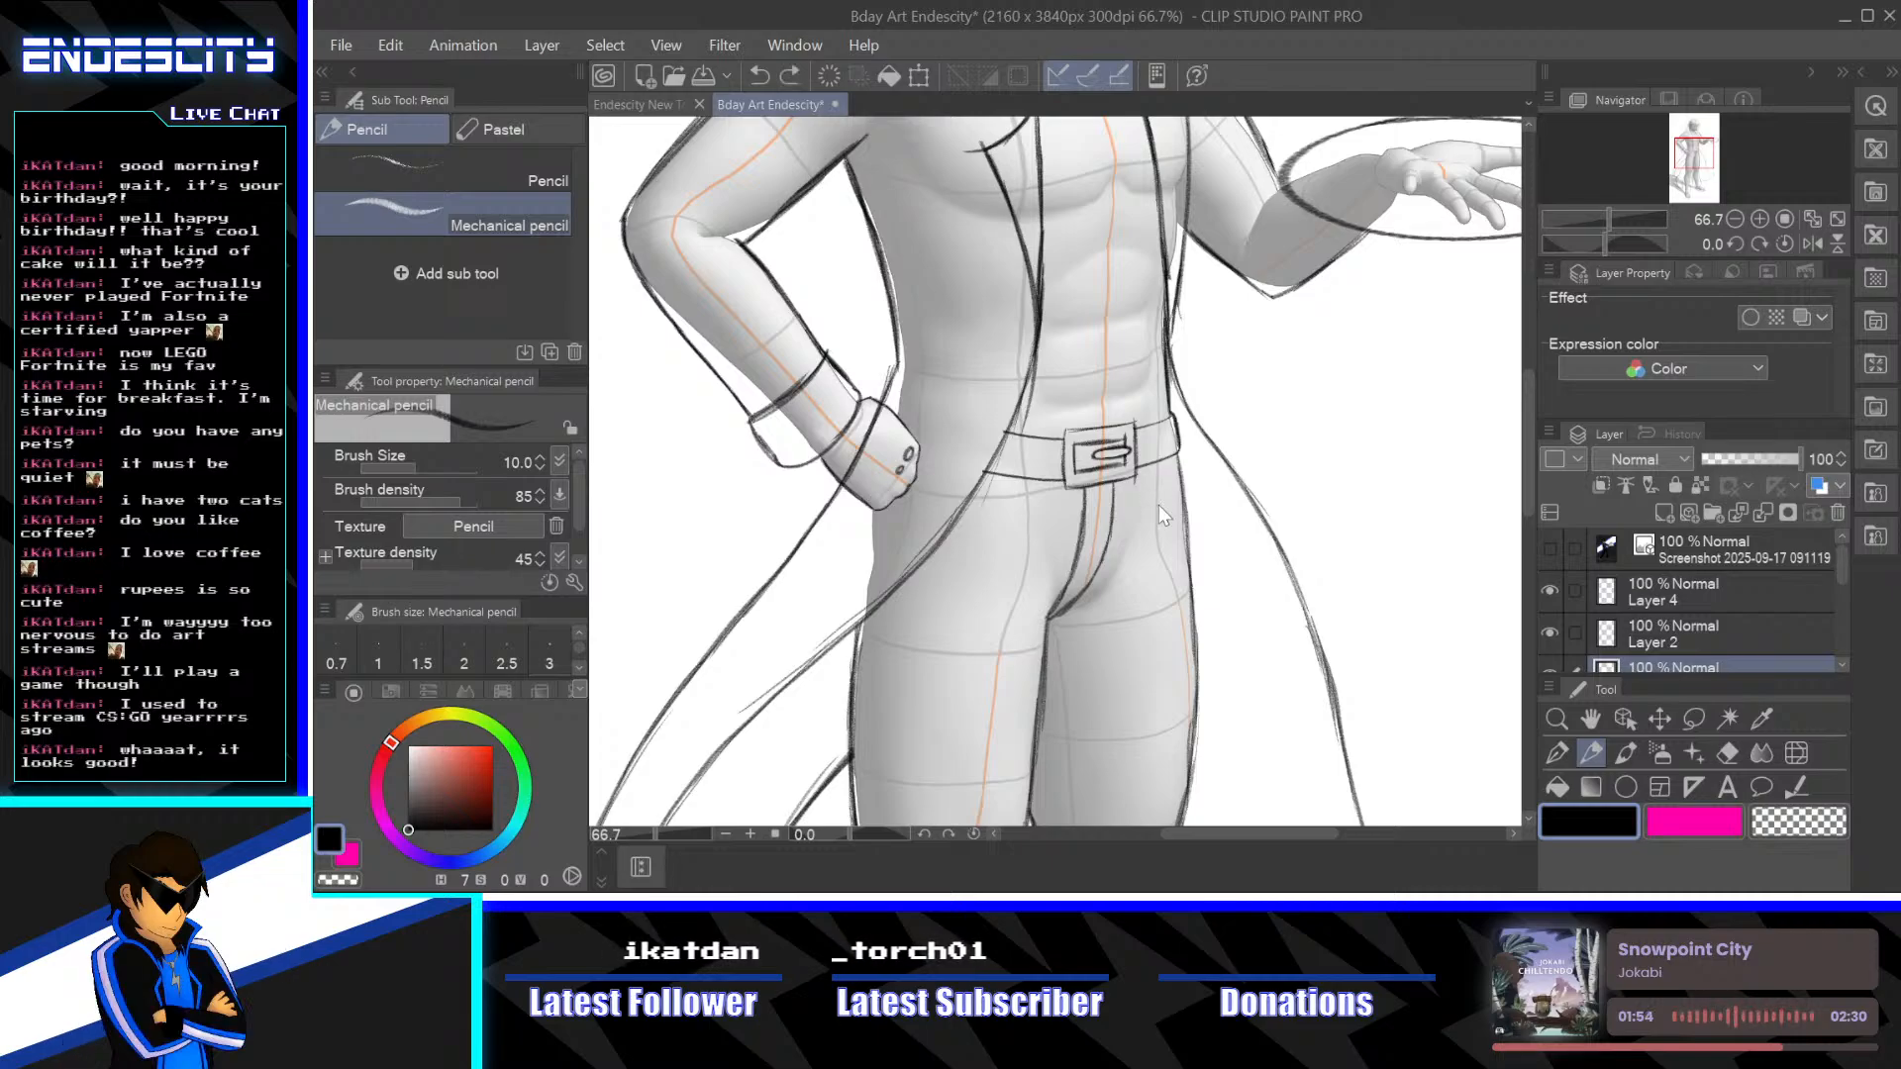
{"action": "key", "text": "ctrl+z"}
{"action": "scroll", "coordinate": [1158, 505], "scroll_direction": "down", "scroll_amount": 1}
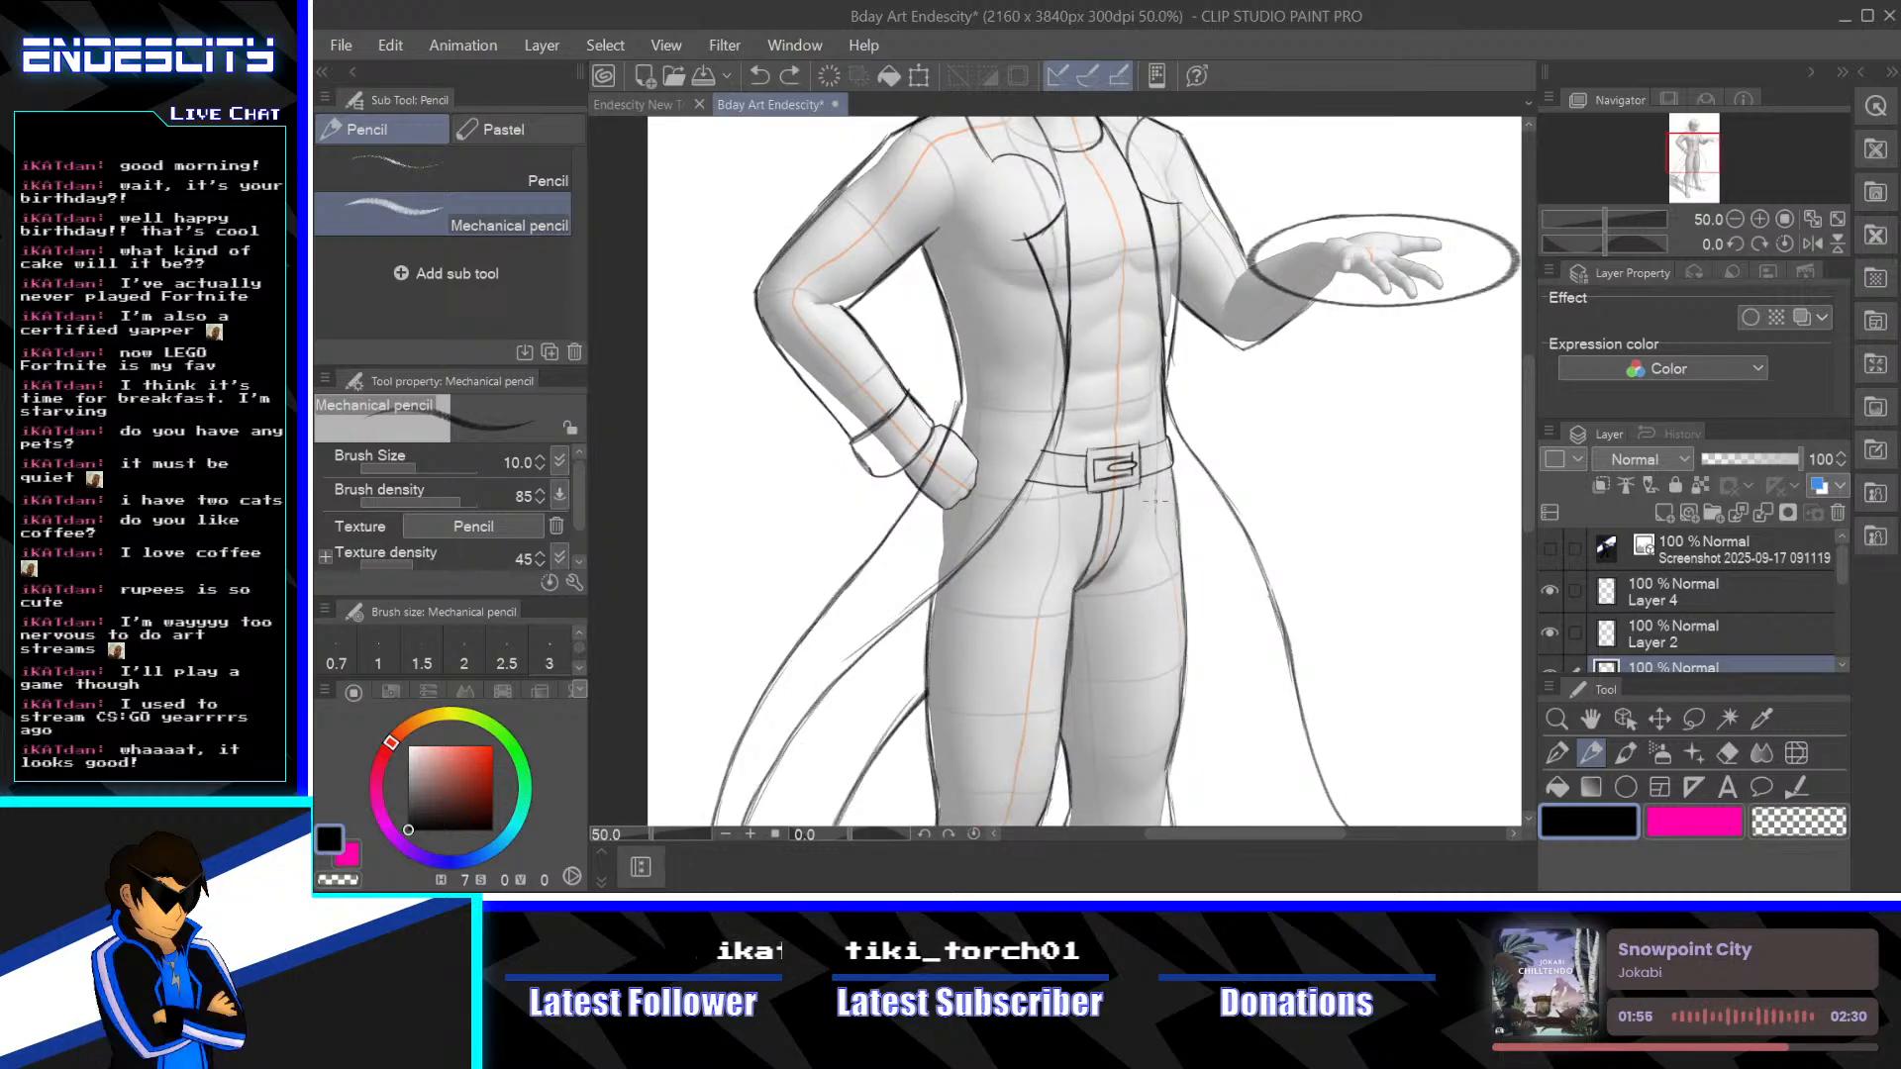
Toggle the visibility of Layer 3, Layer 2 and Layer 4 to check which part of the sketch each one holds
{"action": "mouse_move", "coordinate": [1277, 444]}
{"action": "left_mouse_down"}
{"action": "mouse_move", "coordinate": [979, 570]}
{"action": "mouse_move", "coordinate": [1138, 623]}
{"action": "left_mouse_up"}
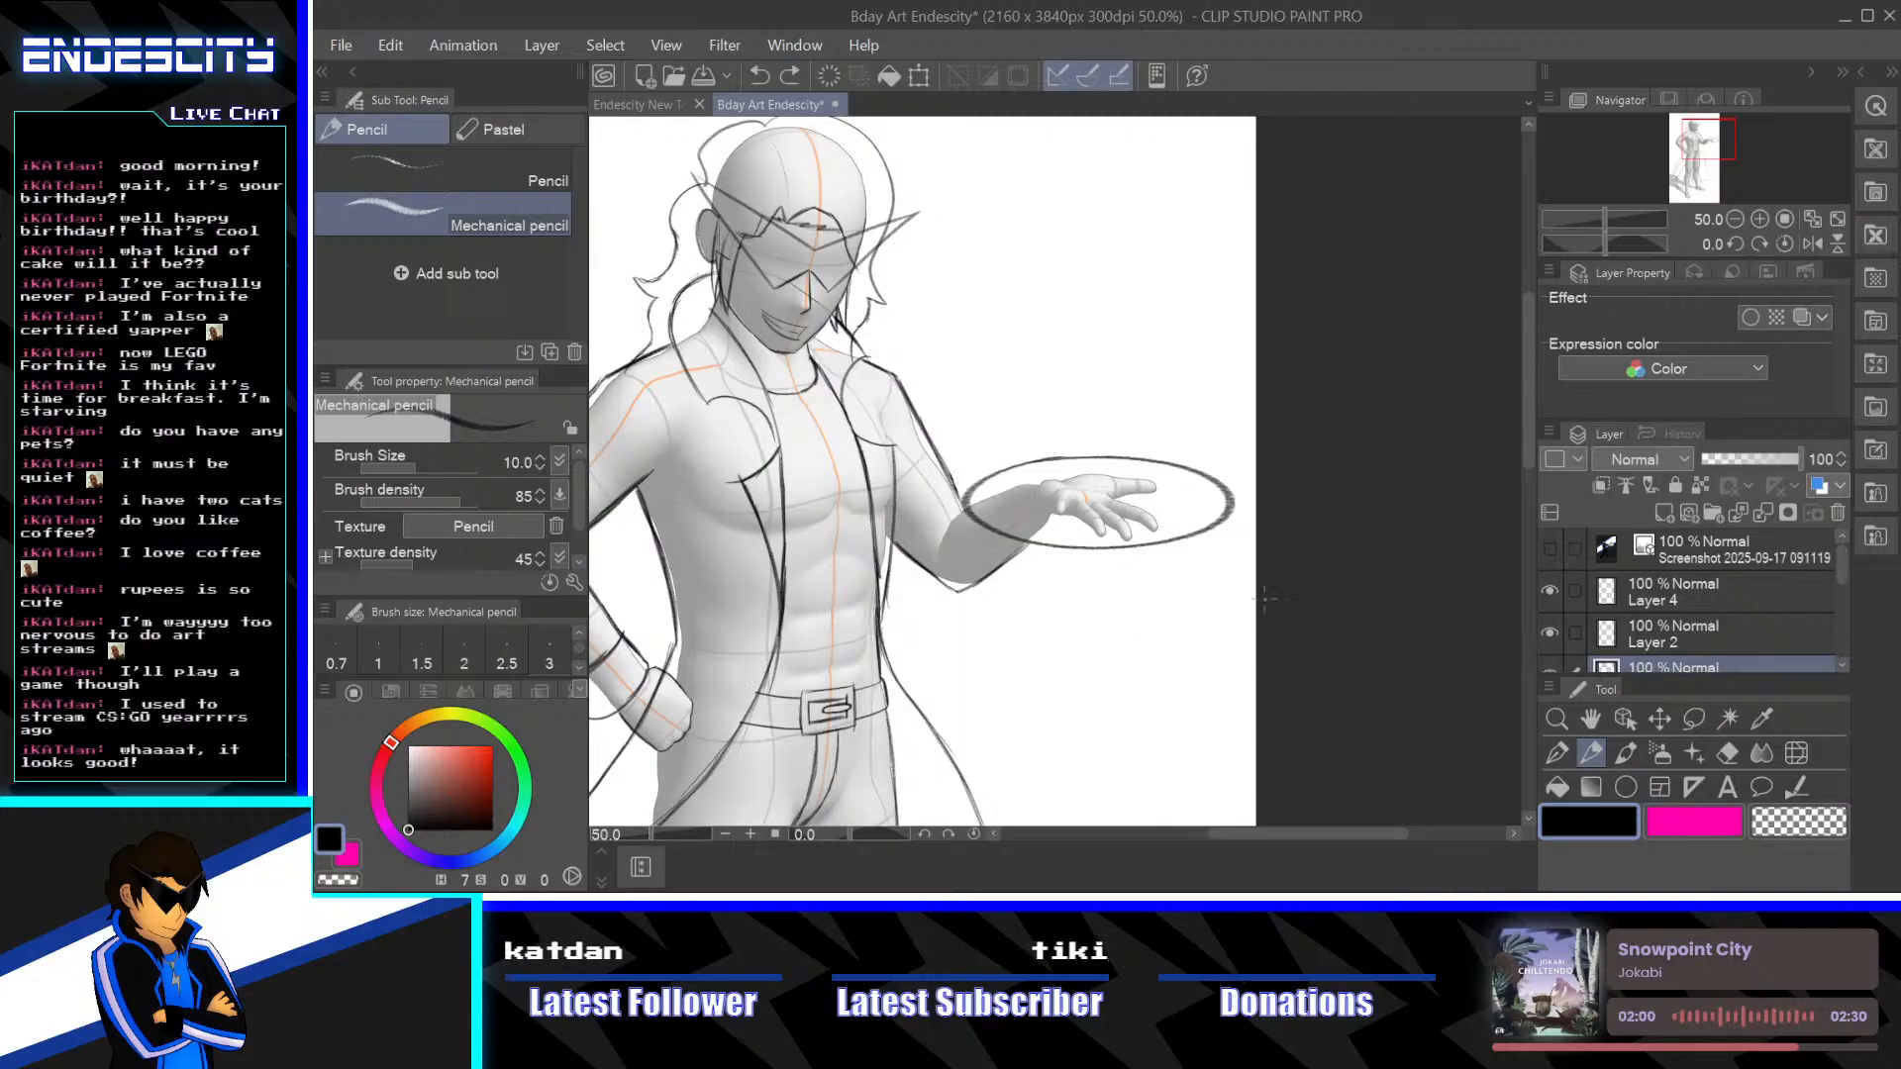
{"action": "left_click_drag", "start_coordinate": [1843, 567], "coordinate": [1839, 576]}
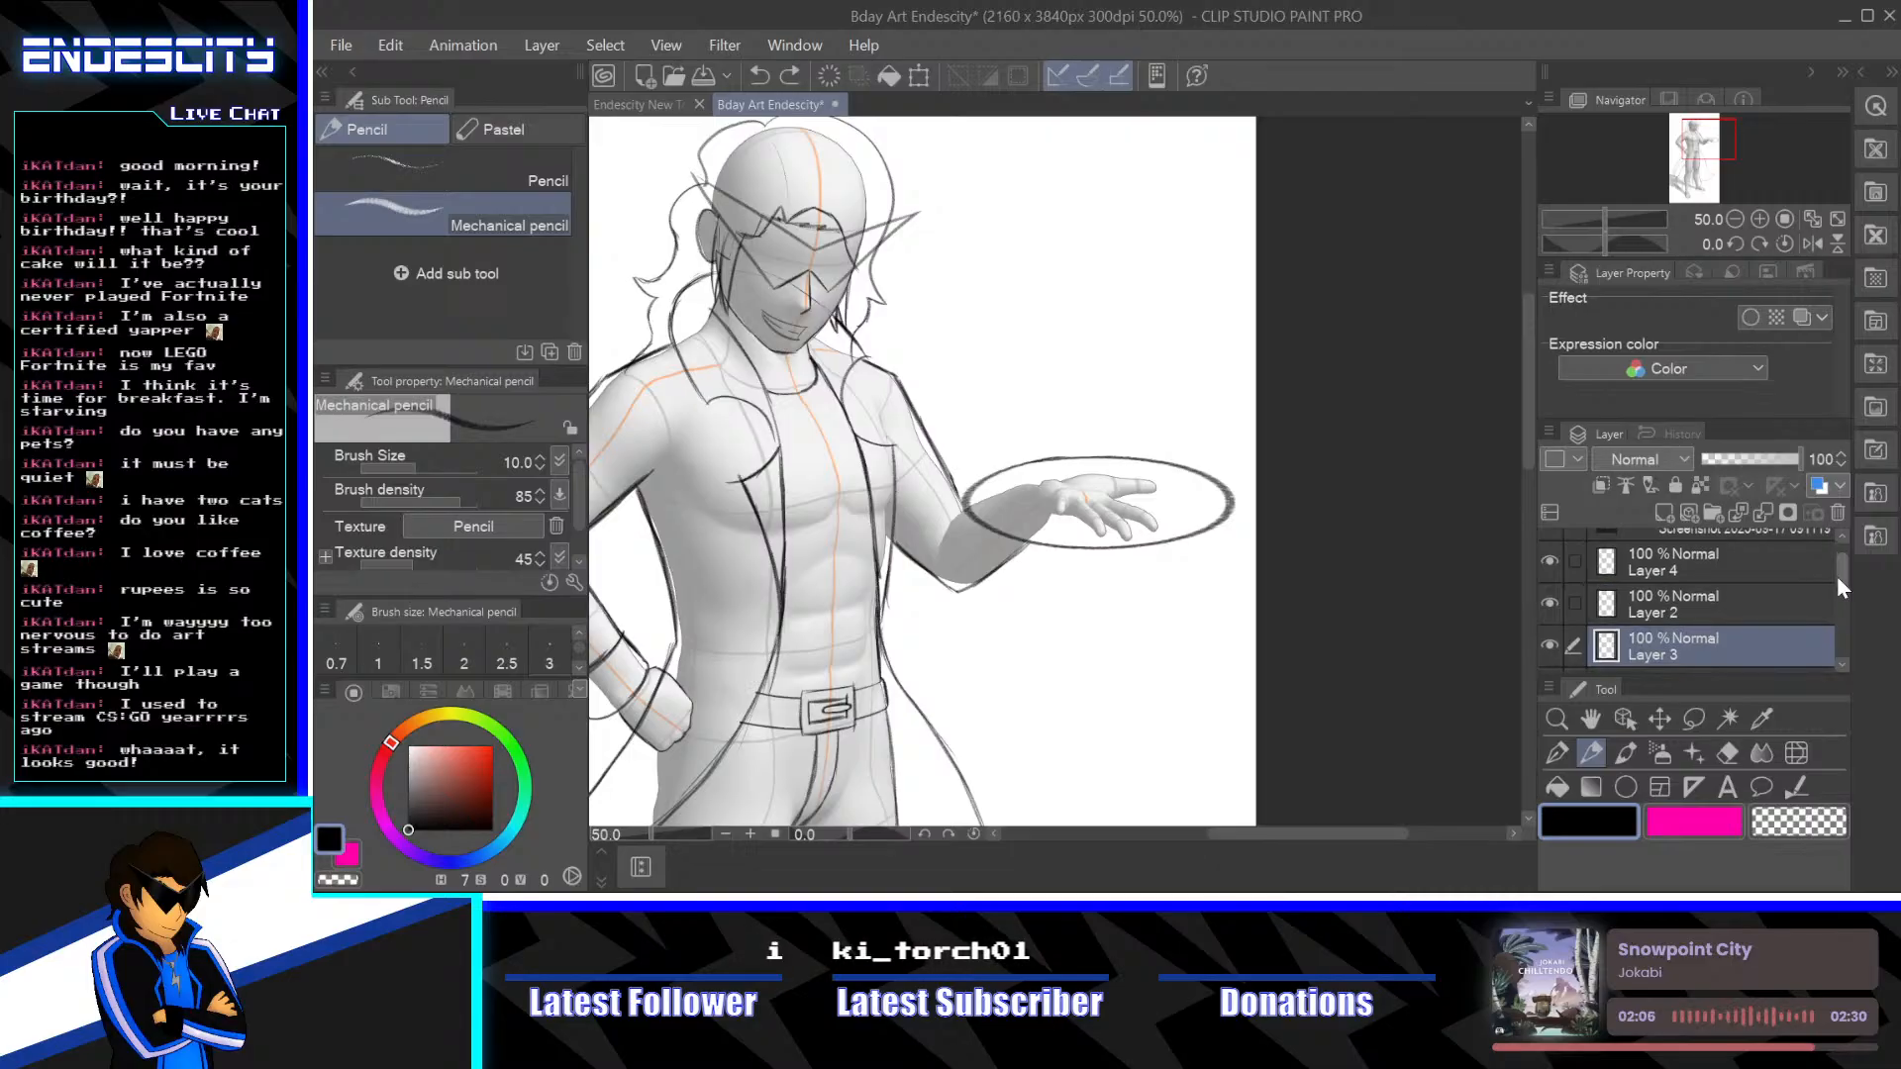
{"action": "left_click_drag", "start_coordinate": [1836, 576], "coordinate": [1836, 578]}
{"action": "left_click", "coordinate": [1552, 642]}
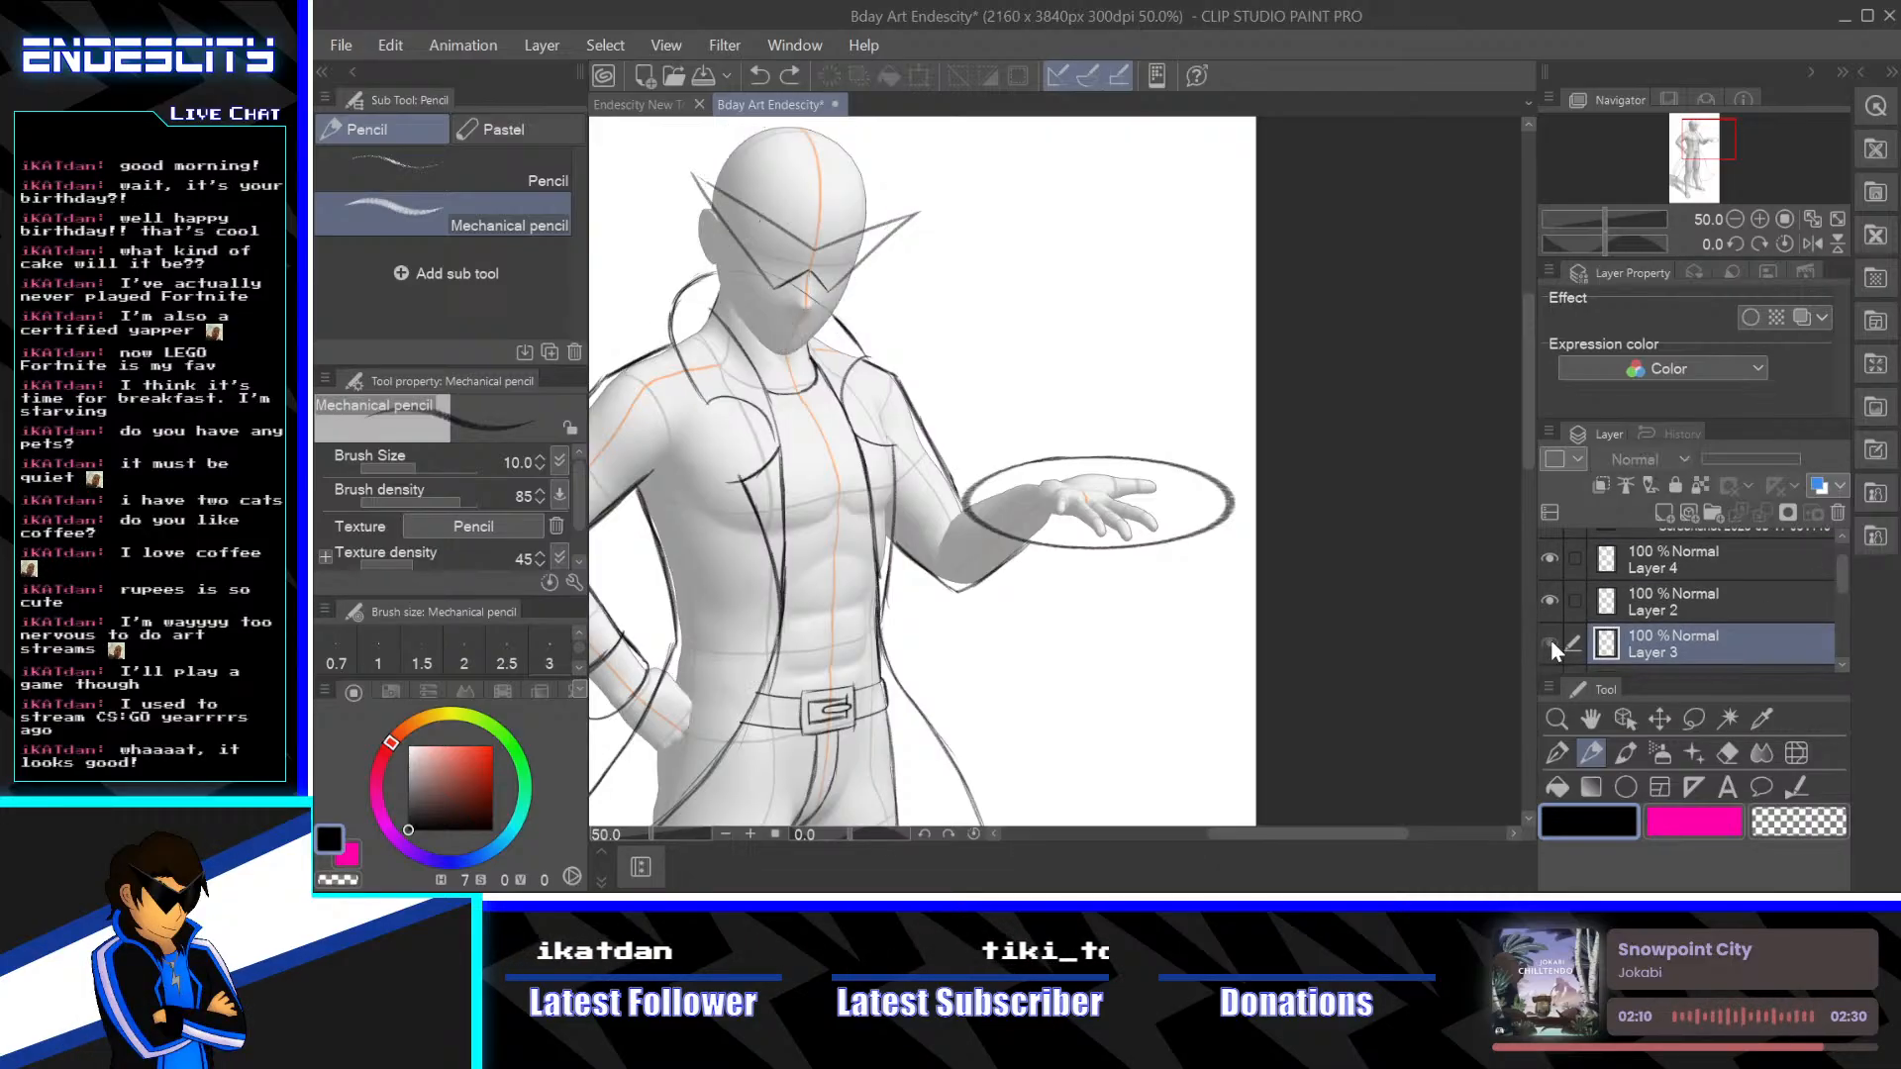
{"action": "left_click", "coordinate": [1551, 640]}
{"action": "left_click", "coordinate": [1551, 639]}
{"action": "left_click", "coordinate": [1549, 640]}
{"action": "left_click", "coordinate": [1549, 599]}
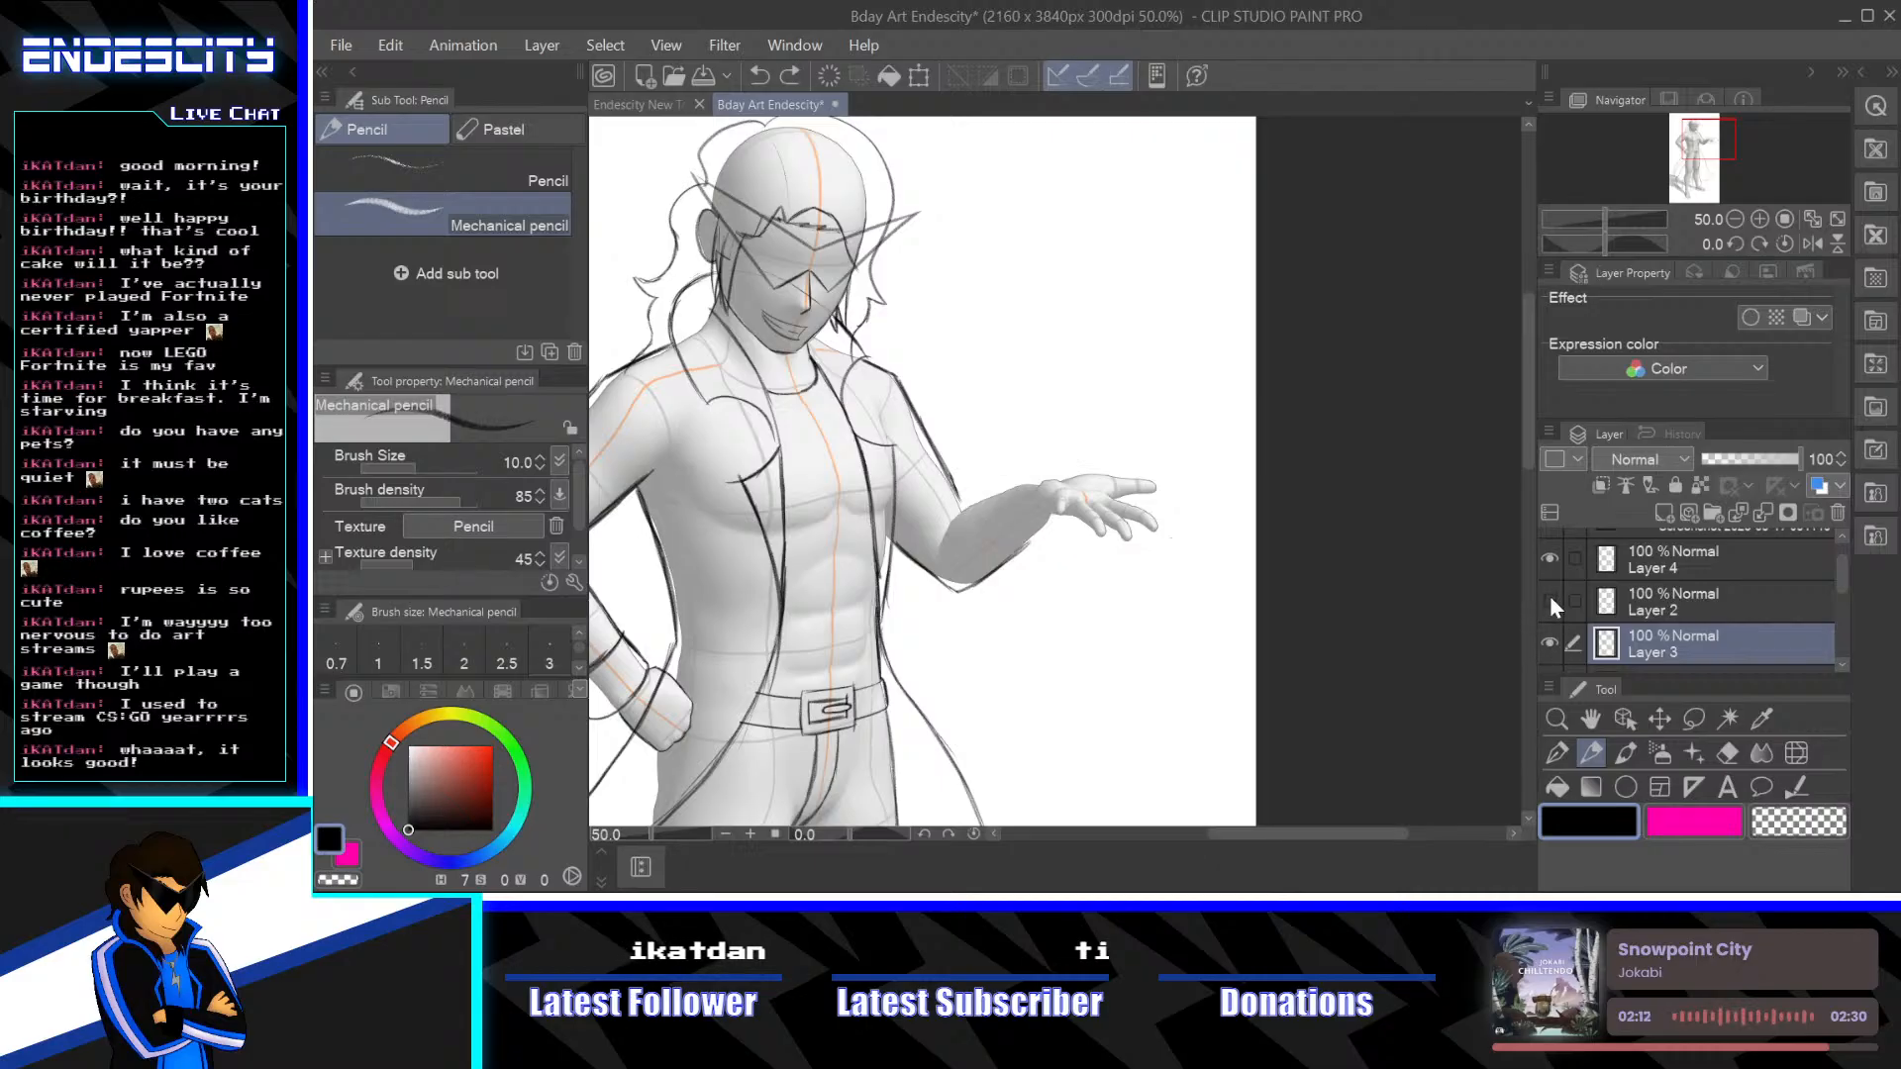
{"action": "left_click", "coordinate": [1549, 600]}
{"action": "left_click", "coordinate": [1551, 600]}
{"action": "left_click", "coordinate": [1549, 559]}
{"action": "left_click", "coordinate": [1550, 560]}
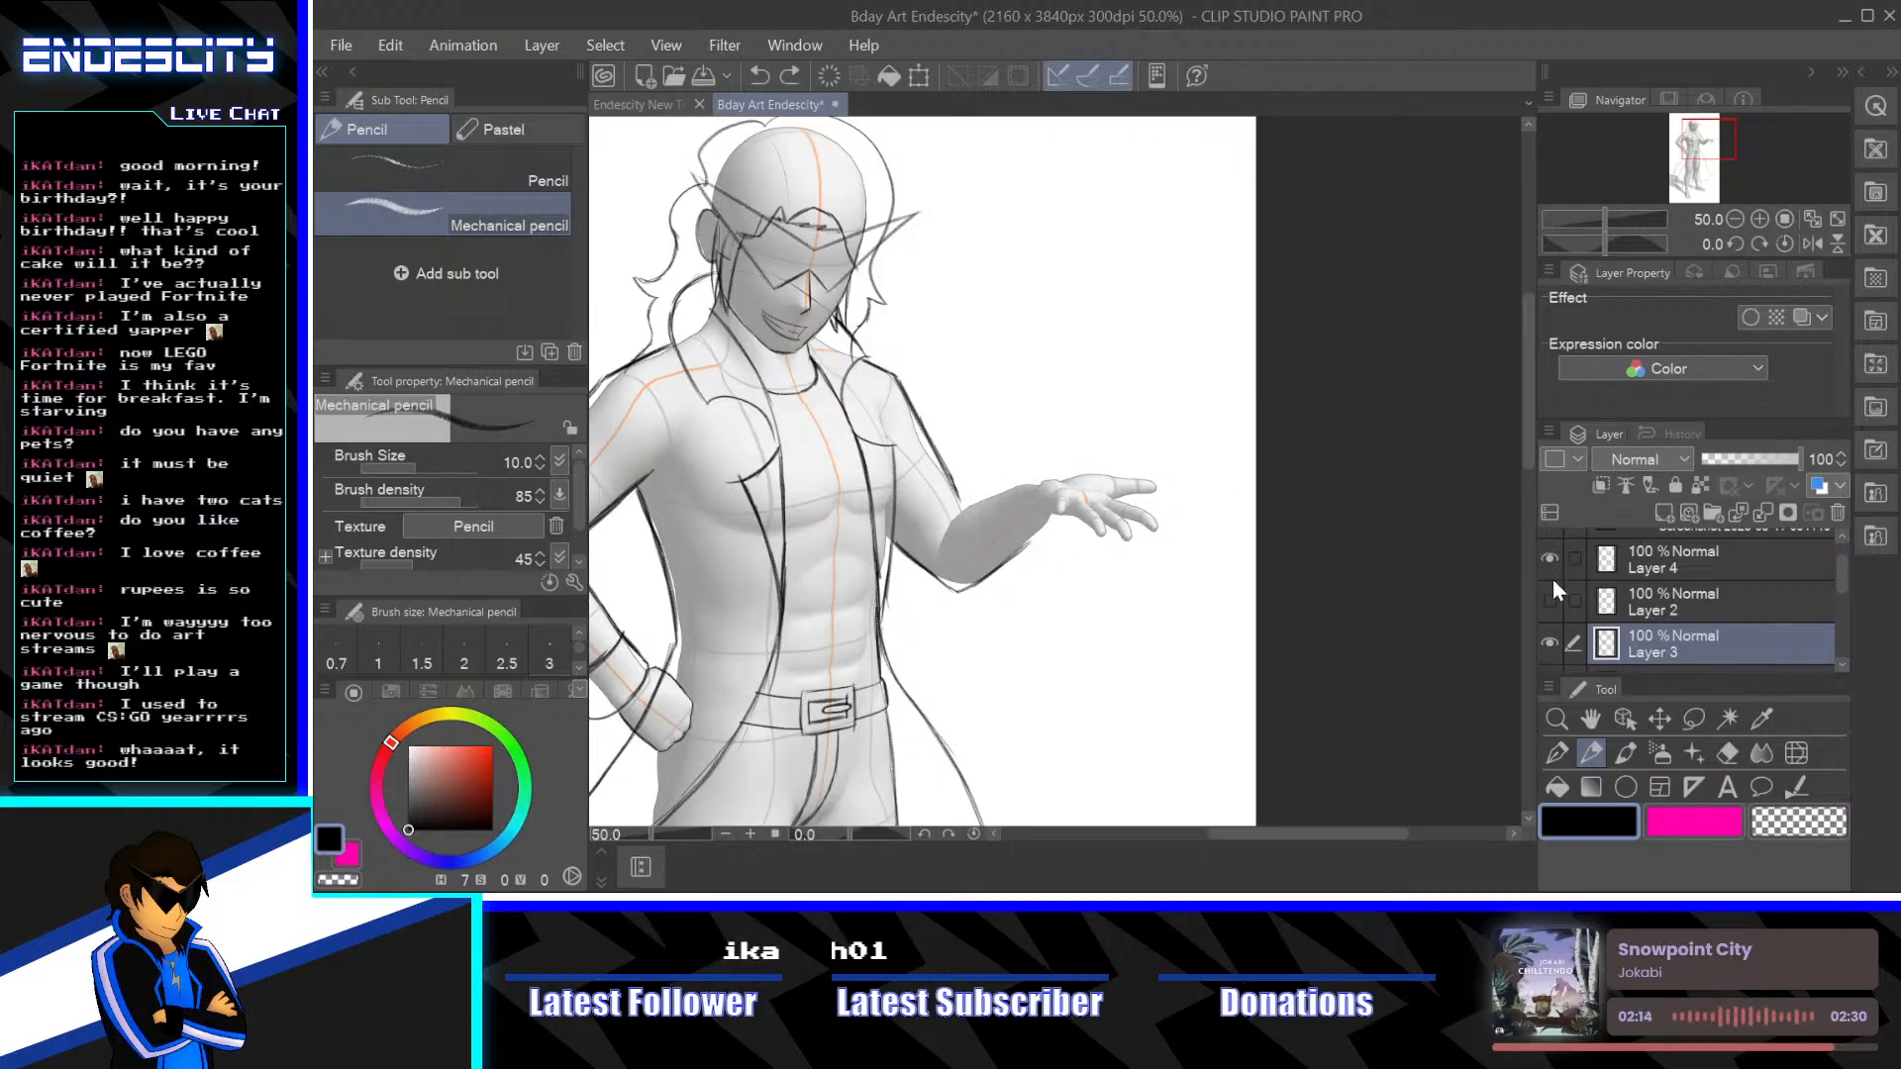
{"action": "left_click", "coordinate": [1552, 594]}
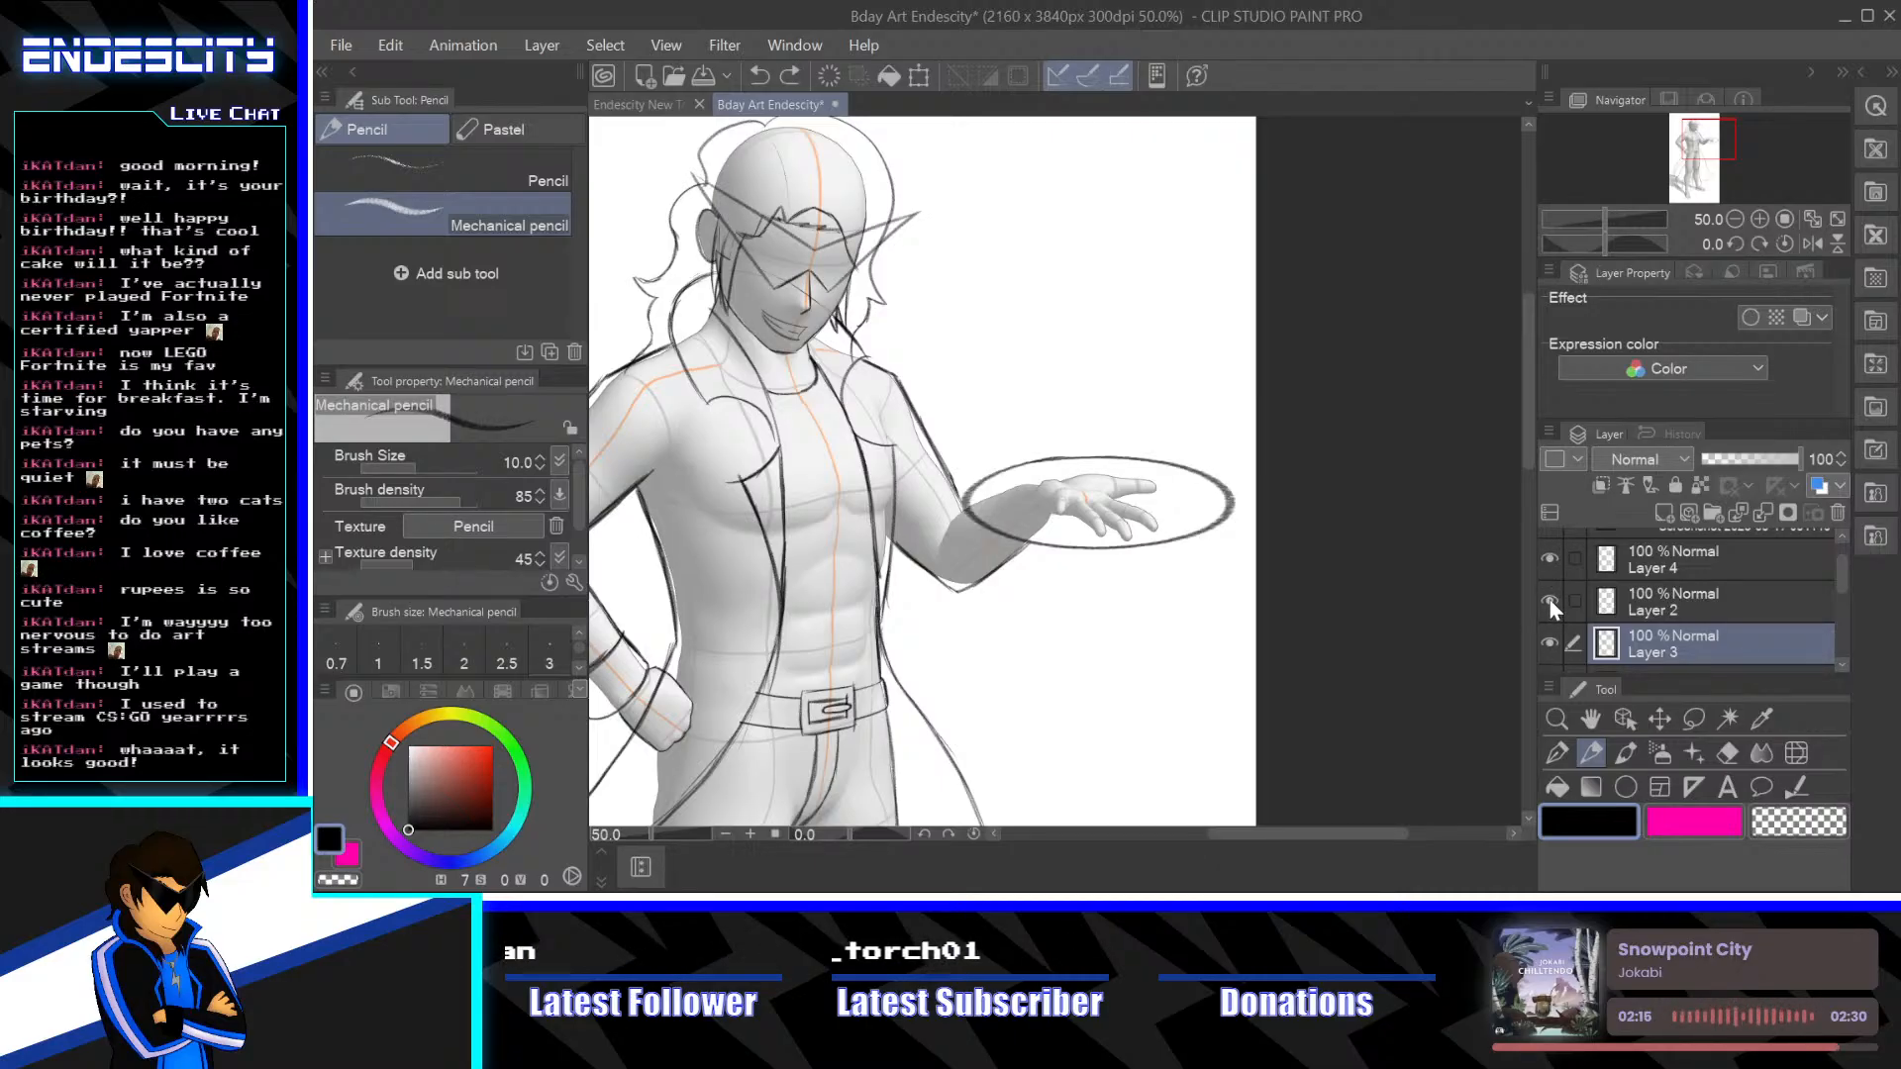
Check the contents of Layer 5 Copy and hide it so the coat and belt sketch is out of view
{"action": "left_click_drag", "start_coordinate": [1025, 545], "coordinate": [1197, 633]}
{"action": "scroll", "coordinate": [1839, 579], "scroll_direction": "down", "scroll_amount": 2}
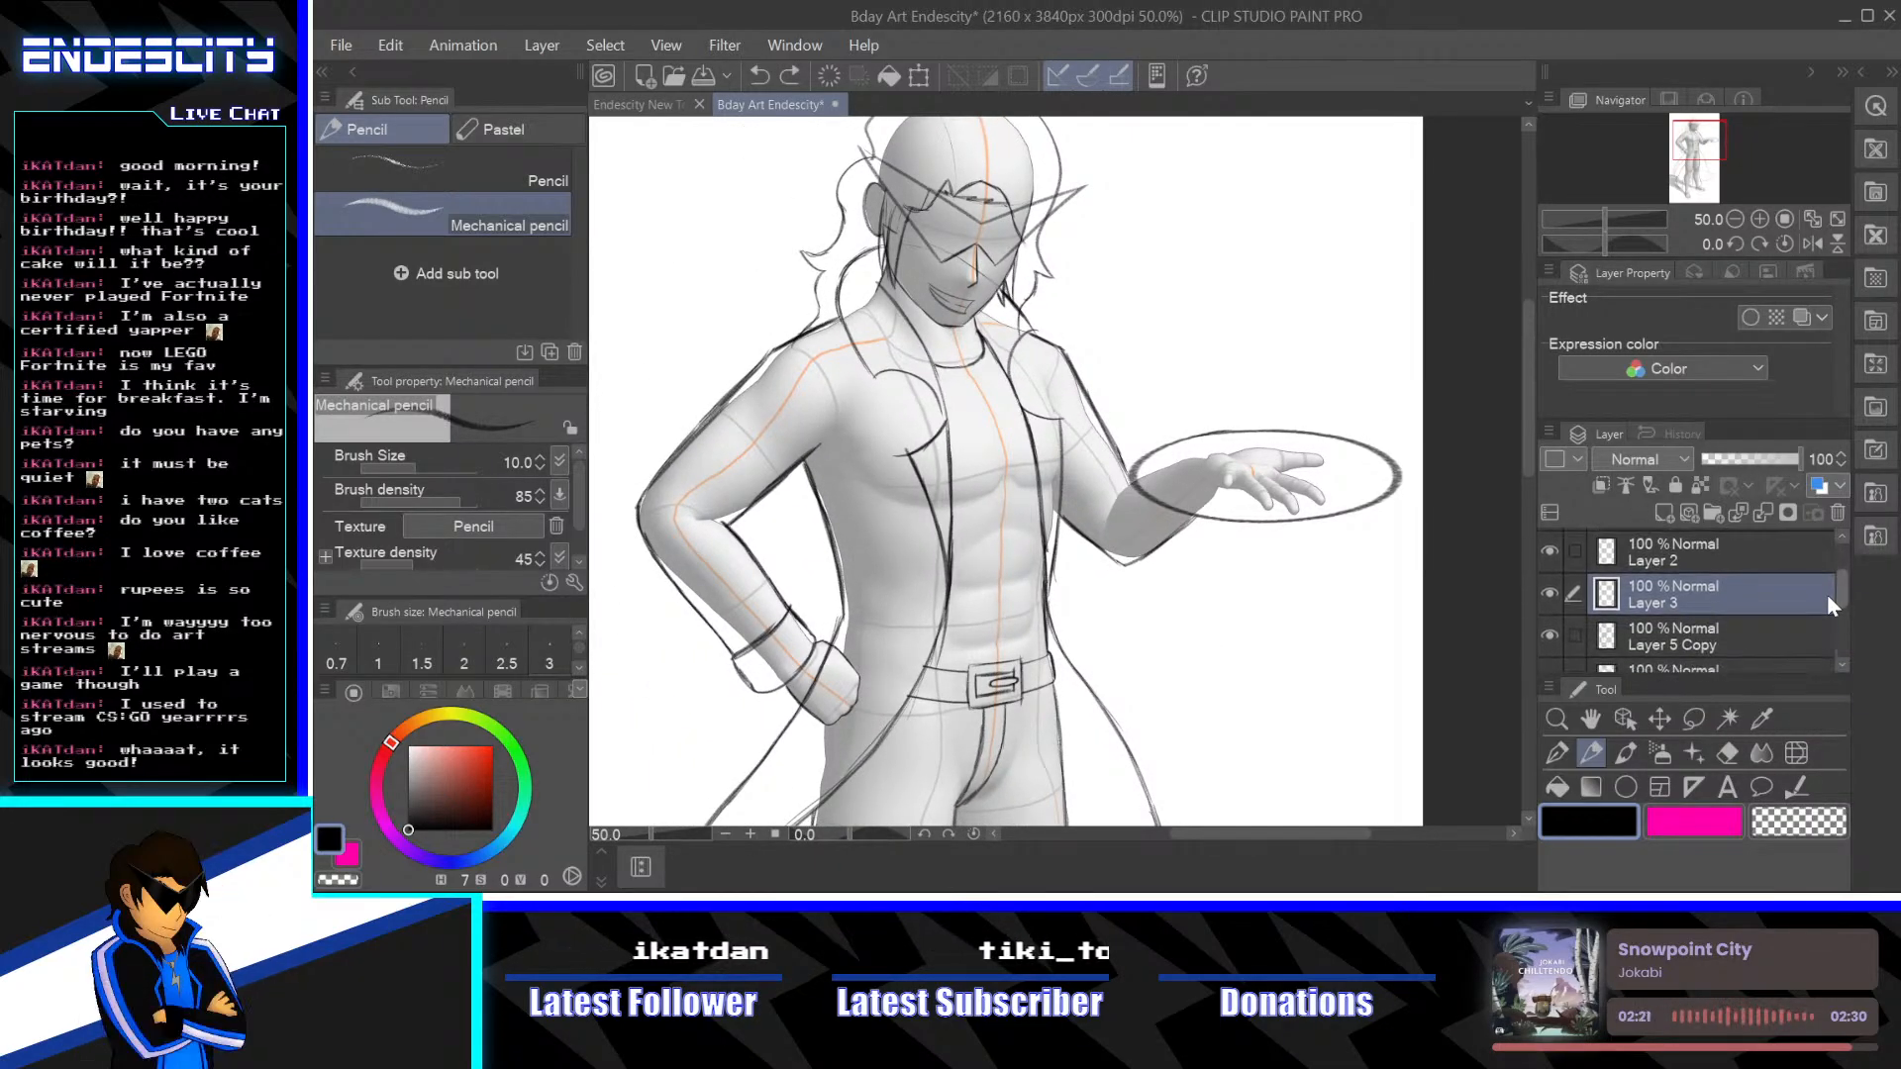
{"action": "left_click", "coordinate": [1550, 635]}
{"action": "left_click", "coordinate": [1551, 634]}
{"action": "left_click", "coordinate": [1551, 635]}
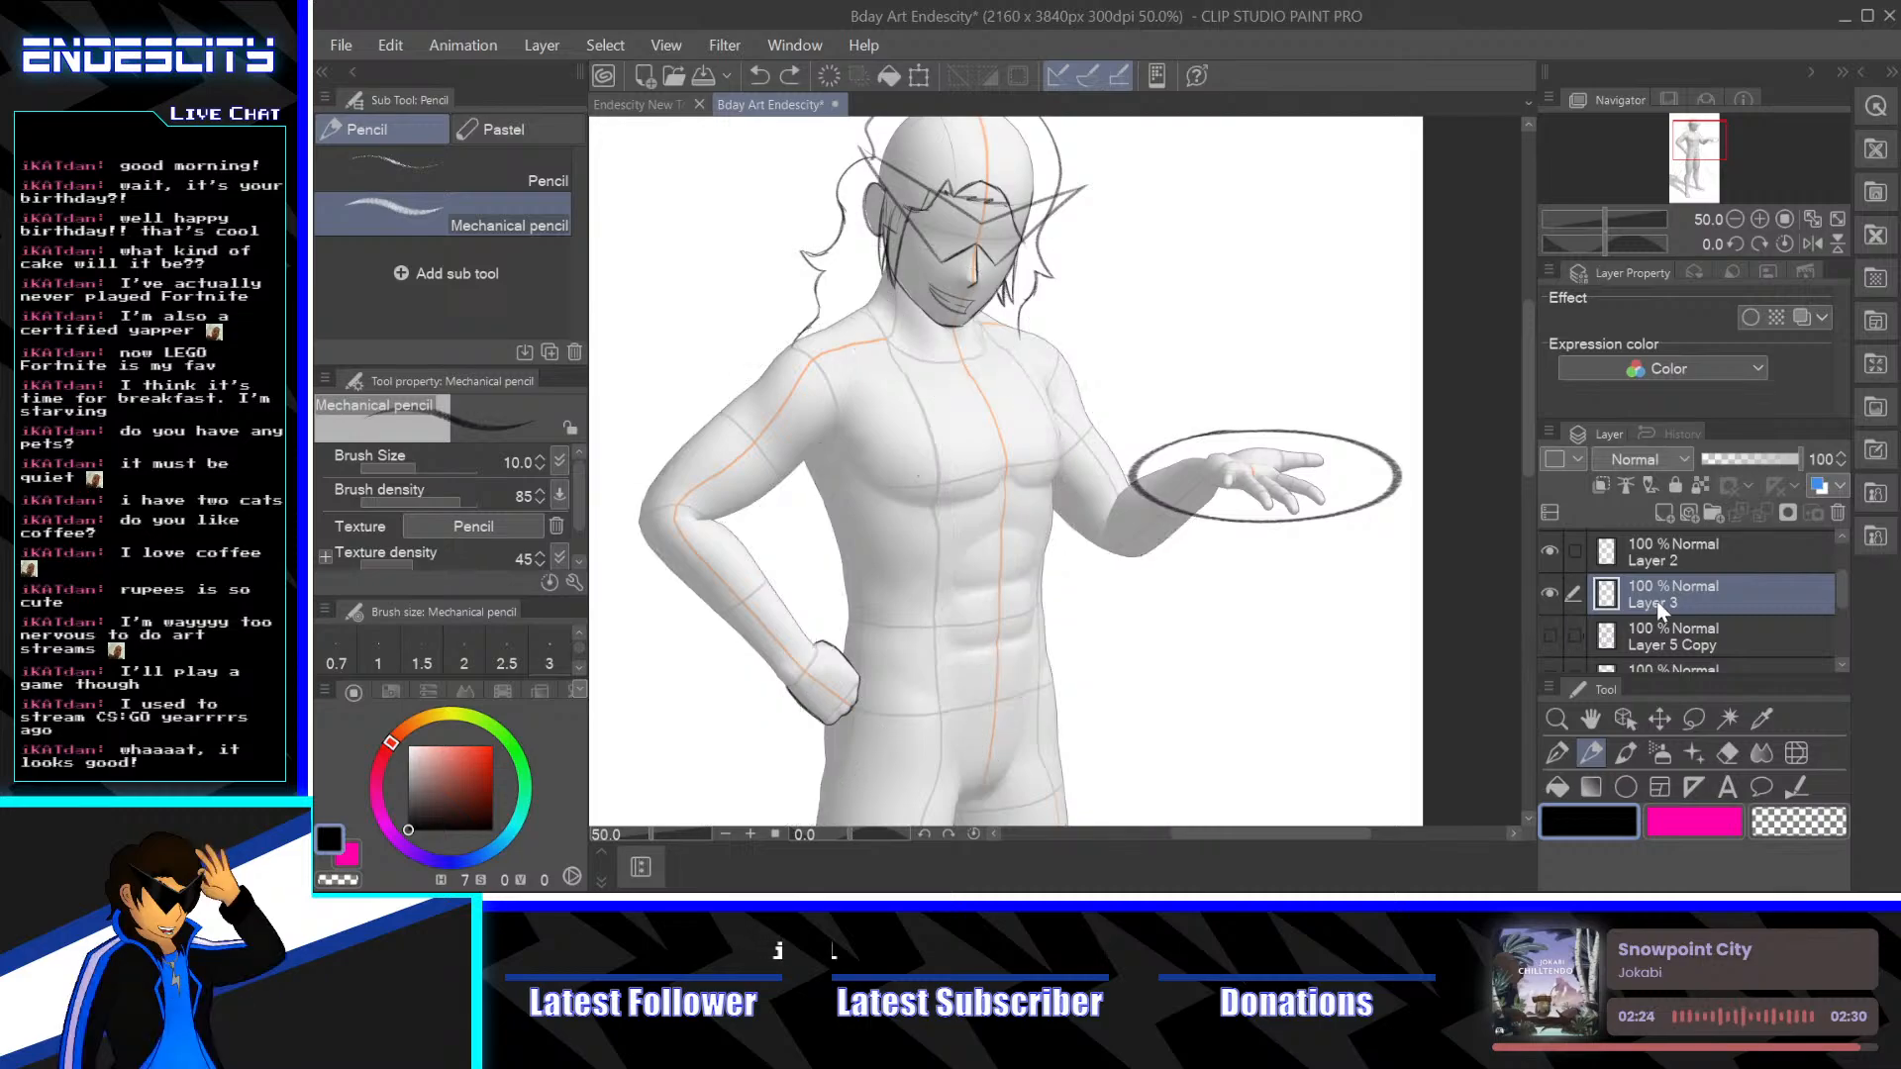
Make Layer 5 Copy with the coat and belt sketch visible and set it as the active layer
{"action": "left_click", "coordinate": [1550, 637]}
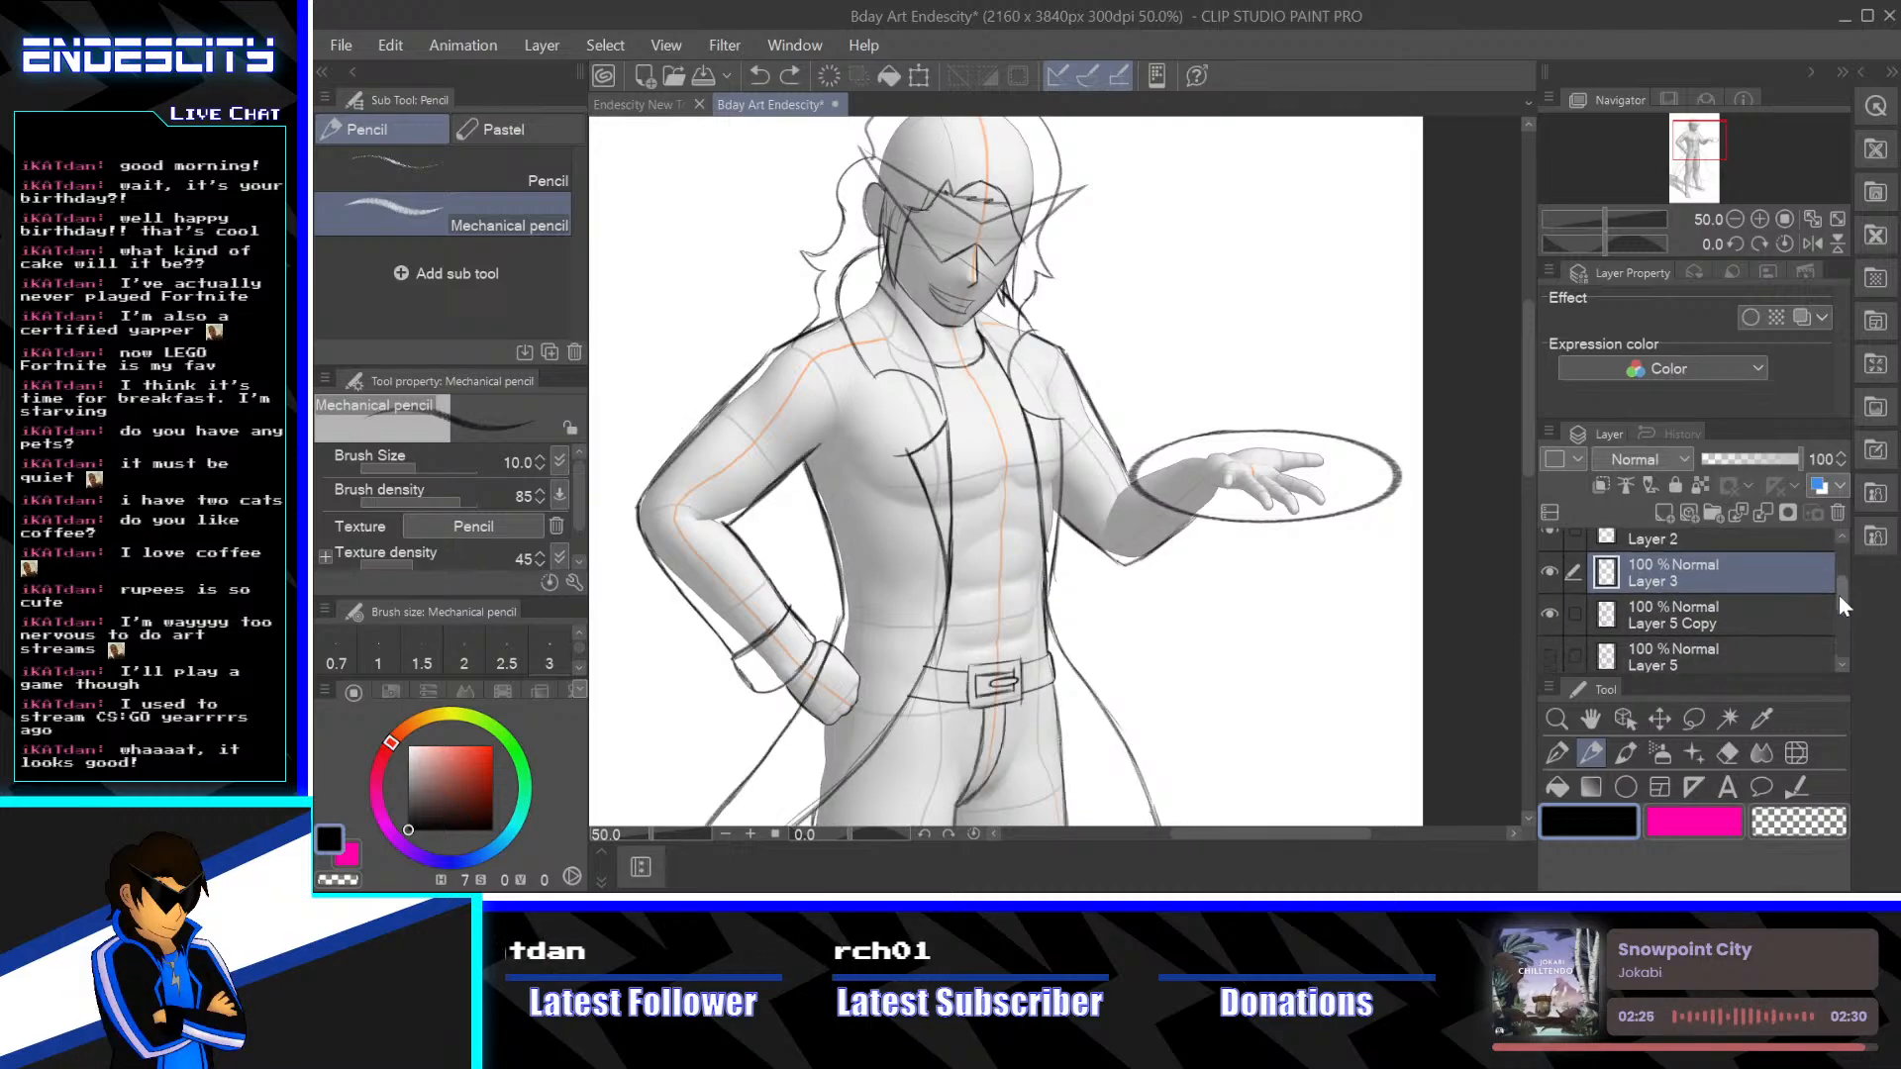
{"action": "scroll", "coordinate": [1839, 594], "scroll_direction": "down", "scroll_amount": 1}
{"action": "left_click", "coordinate": [1690, 590]}
{"action": "left_click", "coordinate": [1550, 585]}
{"action": "left_click", "coordinate": [1551, 580]}
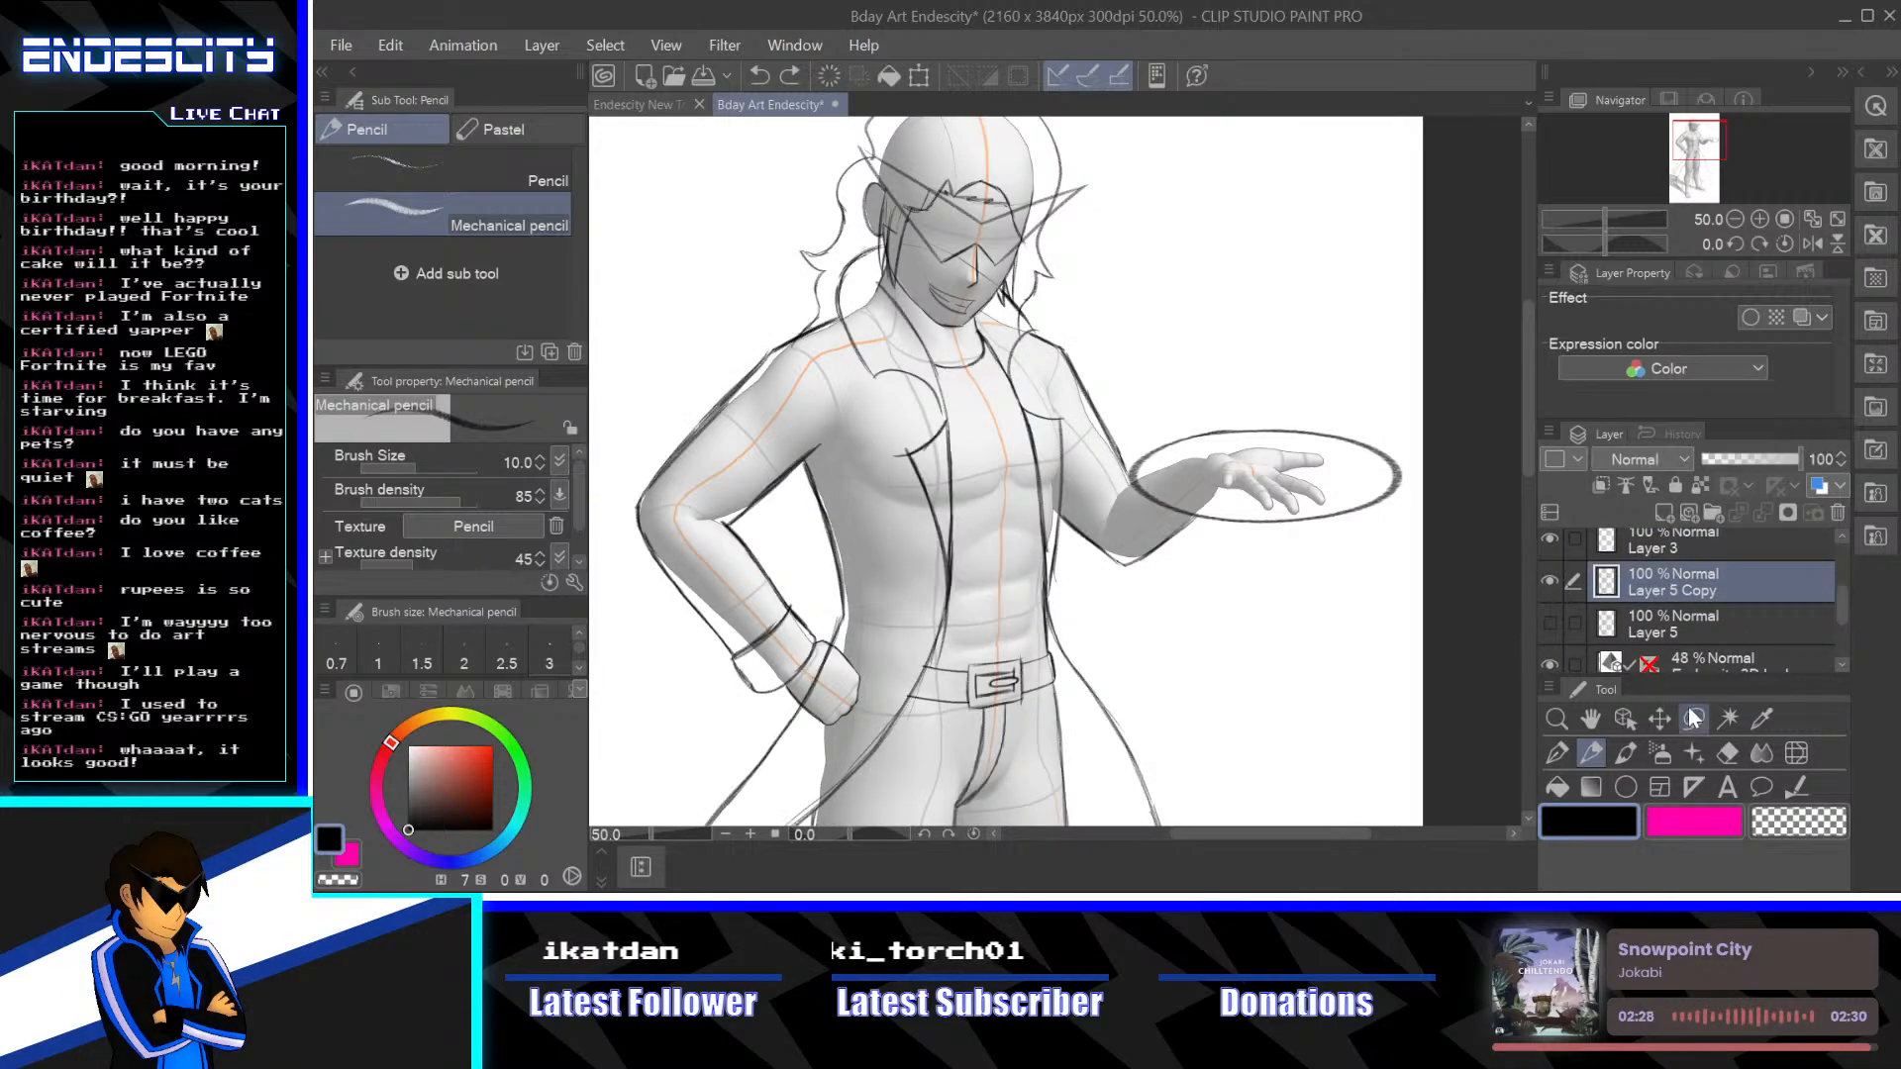
Sketch a V-shaped necklace cord from the neckline down to the chest, ending in a small oval loop
{"action": "scroll", "coordinate": [1458, 701], "scroll_direction": "up", "scroll_amount": 4}
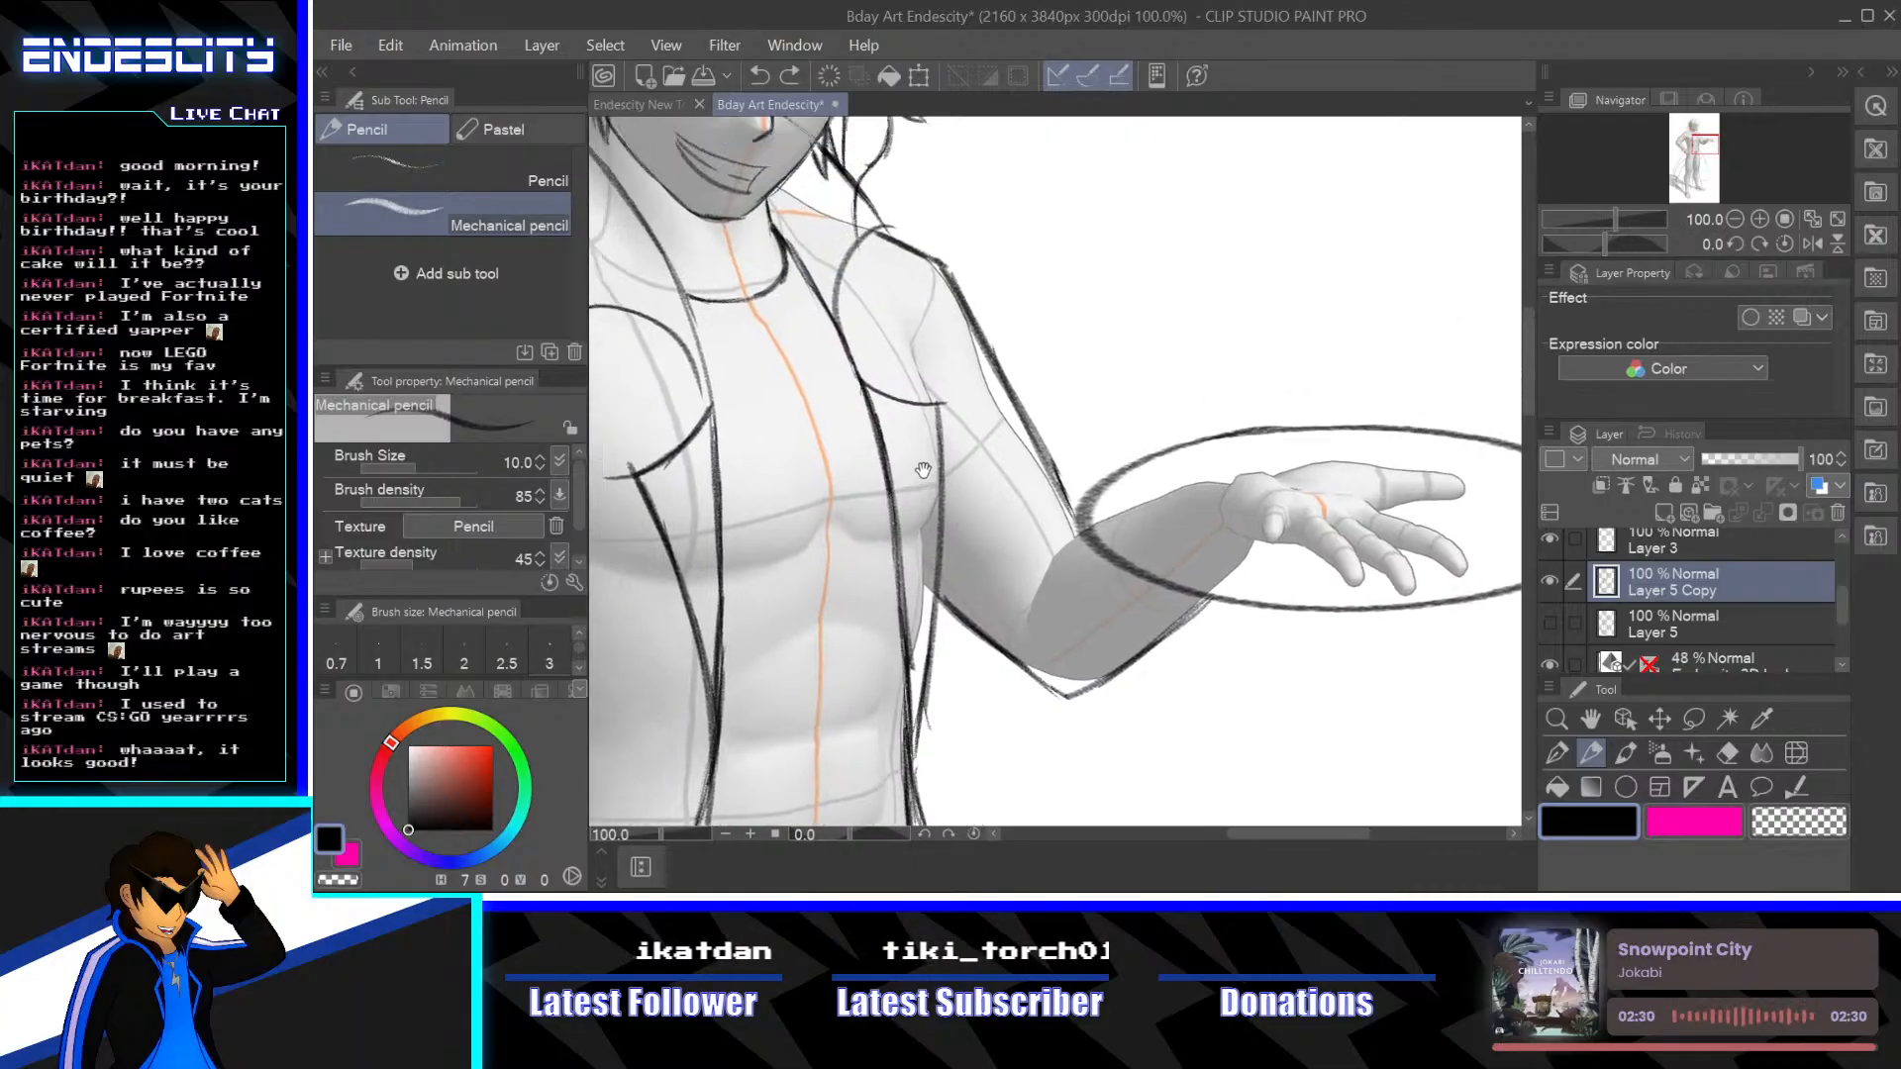
{"action": "scroll", "coordinate": [1071, 604], "scroll_direction": "up", "scroll_amount": 1}
{"action": "left_click_drag", "start_coordinate": [1101, 611], "coordinate": [1244, 386]}
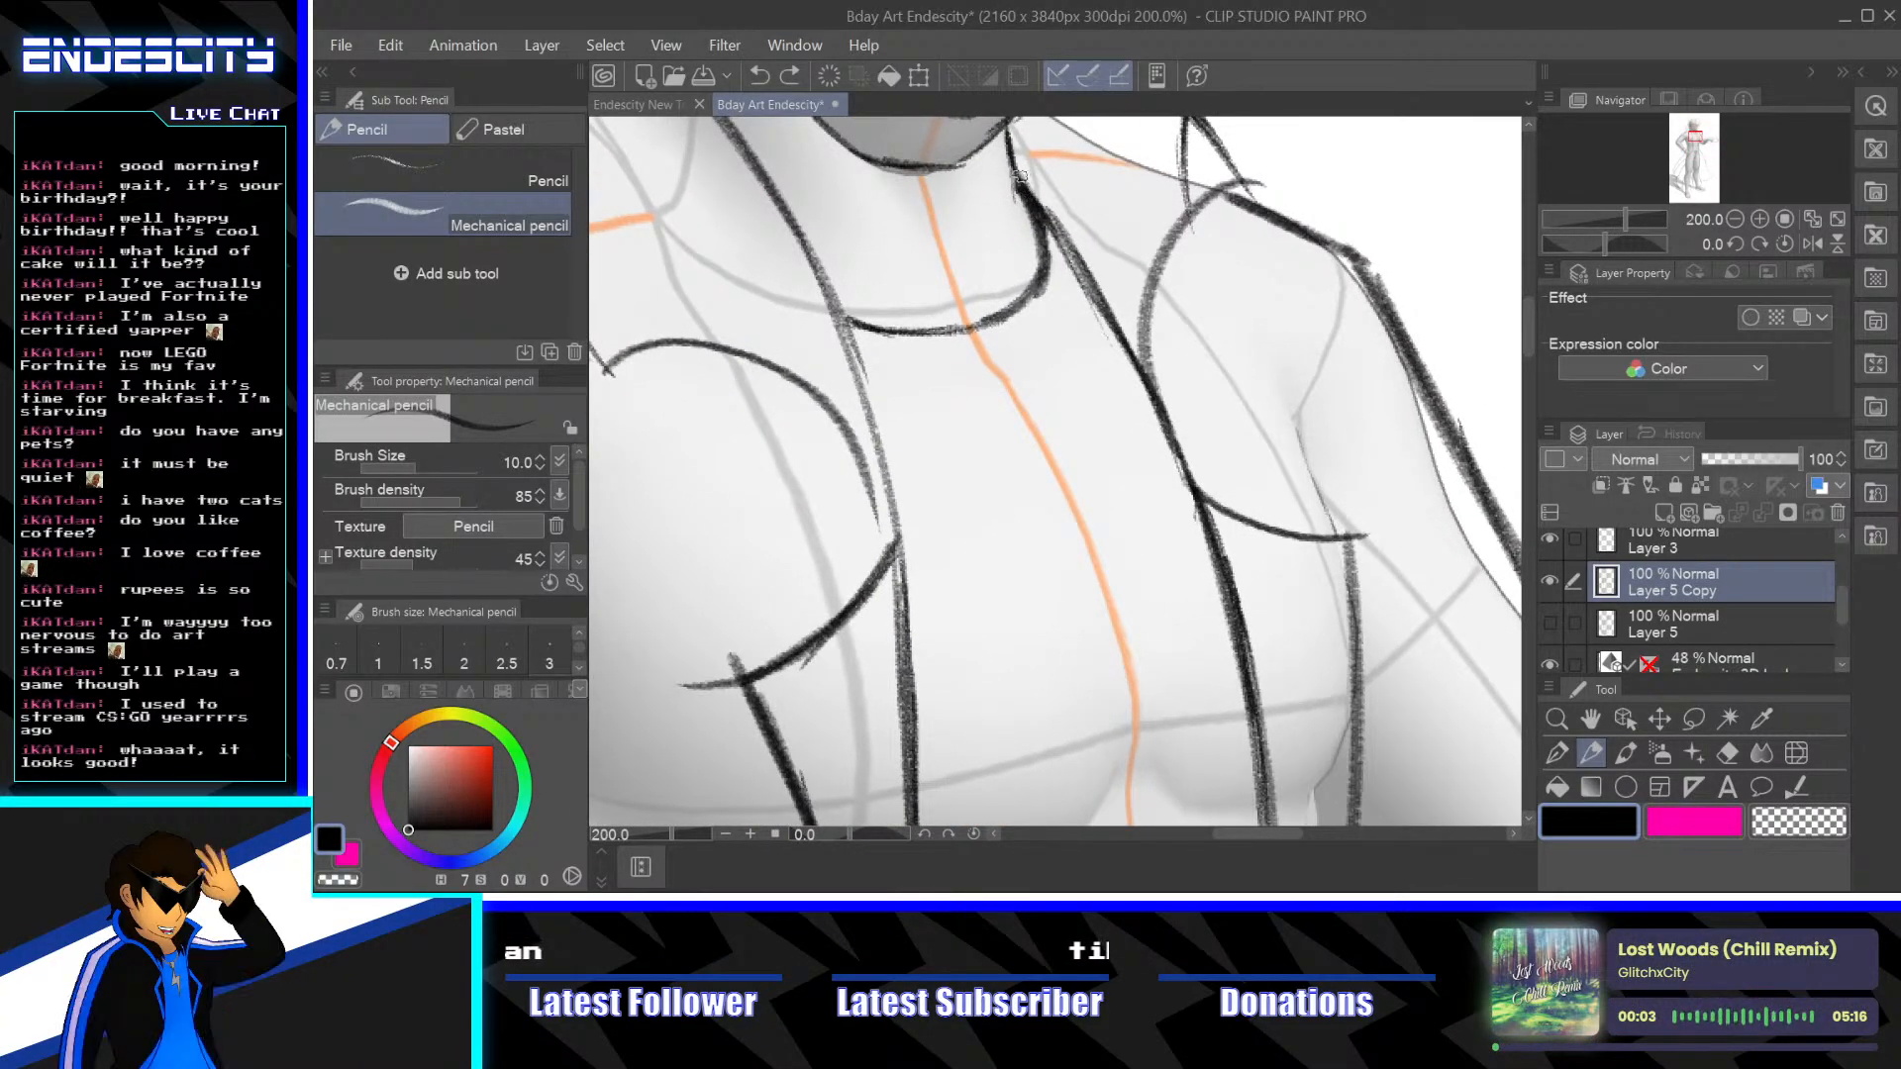
{"action": "left_click_drag", "start_coordinate": [1065, 247], "coordinate": [1048, 483]}
{"action": "mouse_move", "coordinate": [847, 337]}
{"action": "left_mouse_down"}
{"action": "mouse_move", "coordinate": [1040, 497]}
{"action": "mouse_move", "coordinate": [1022, 492]}
{"action": "mouse_move", "coordinate": [1036, 524]}
{"action": "left_mouse_up"}
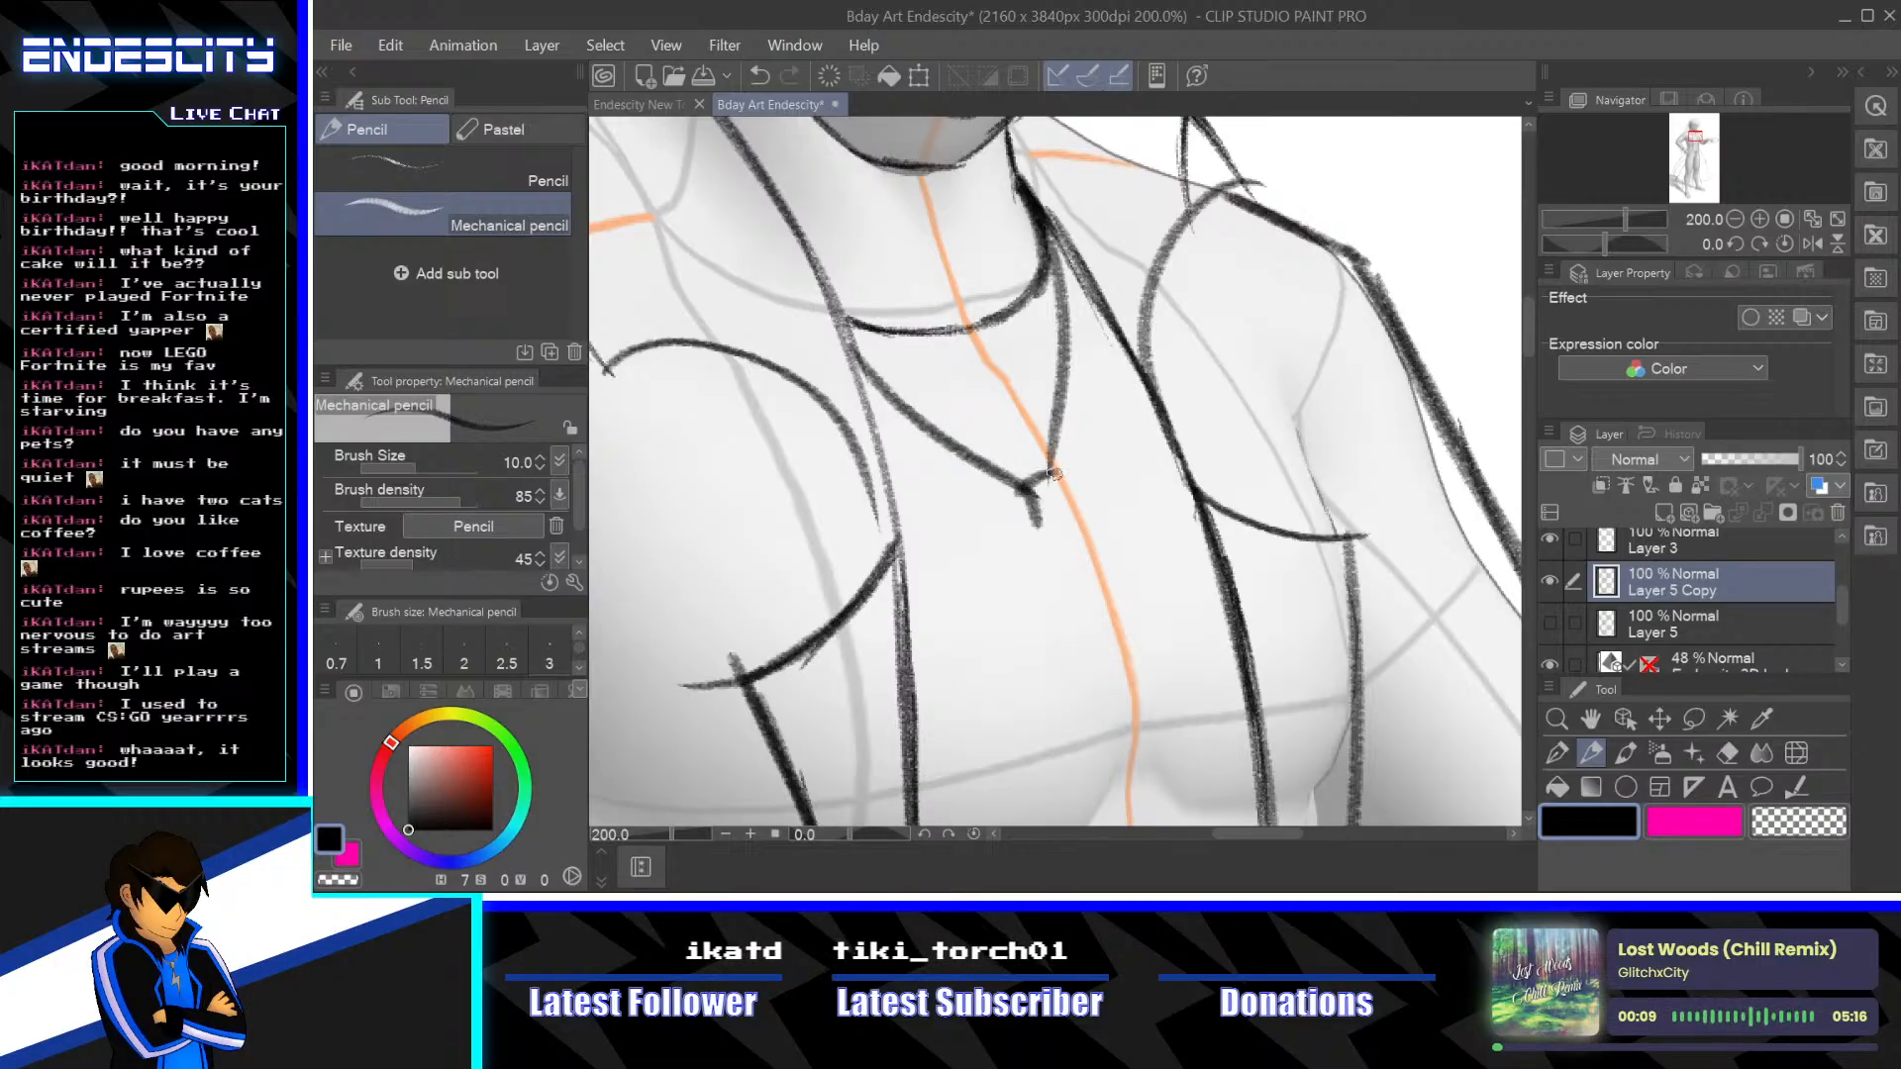
{"action": "key", "text": "ctrl+z"}
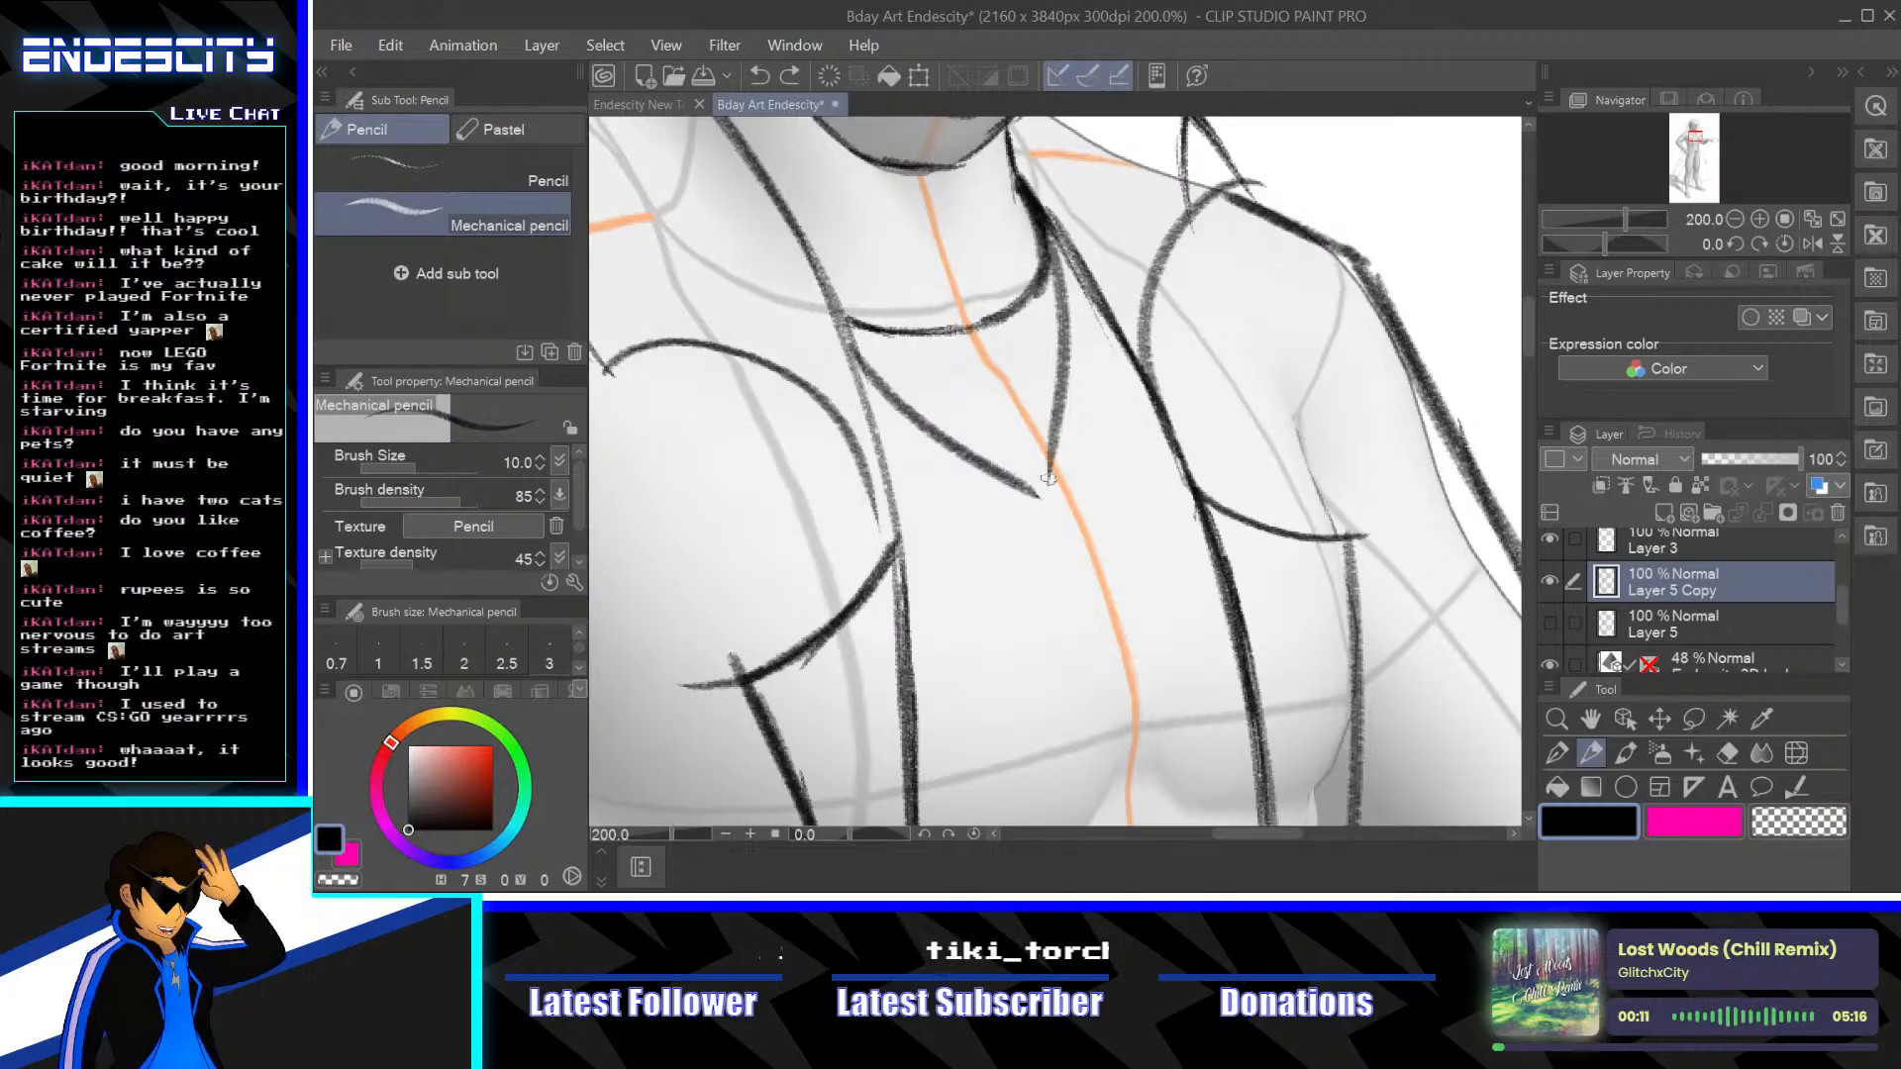
{"action": "mouse_move", "coordinate": [1052, 472]}
{"action": "left_mouse_down"}
{"action": "mouse_move", "coordinate": [1028, 500]}
{"action": "mouse_move", "coordinate": [1061, 517]}
{"action": "left_mouse_up"}
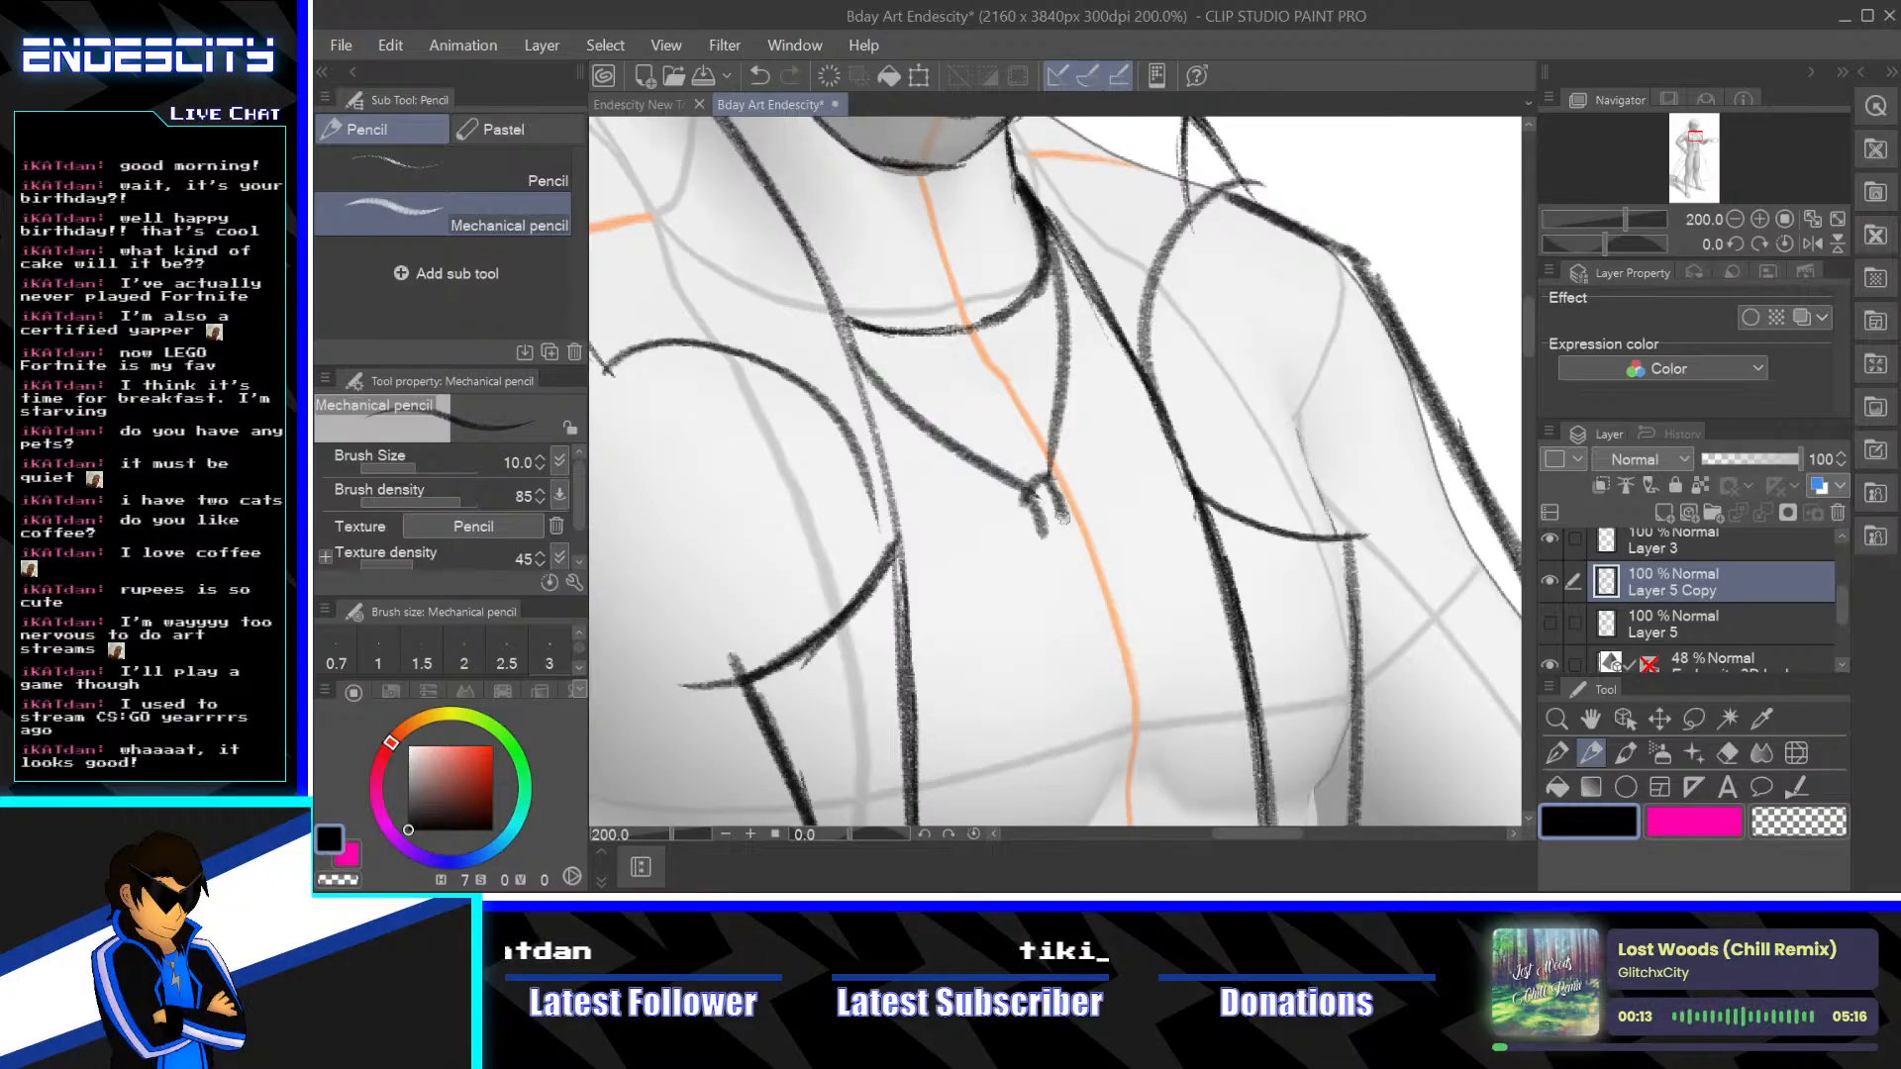
{"action": "key", "text": "ctrl+z"}
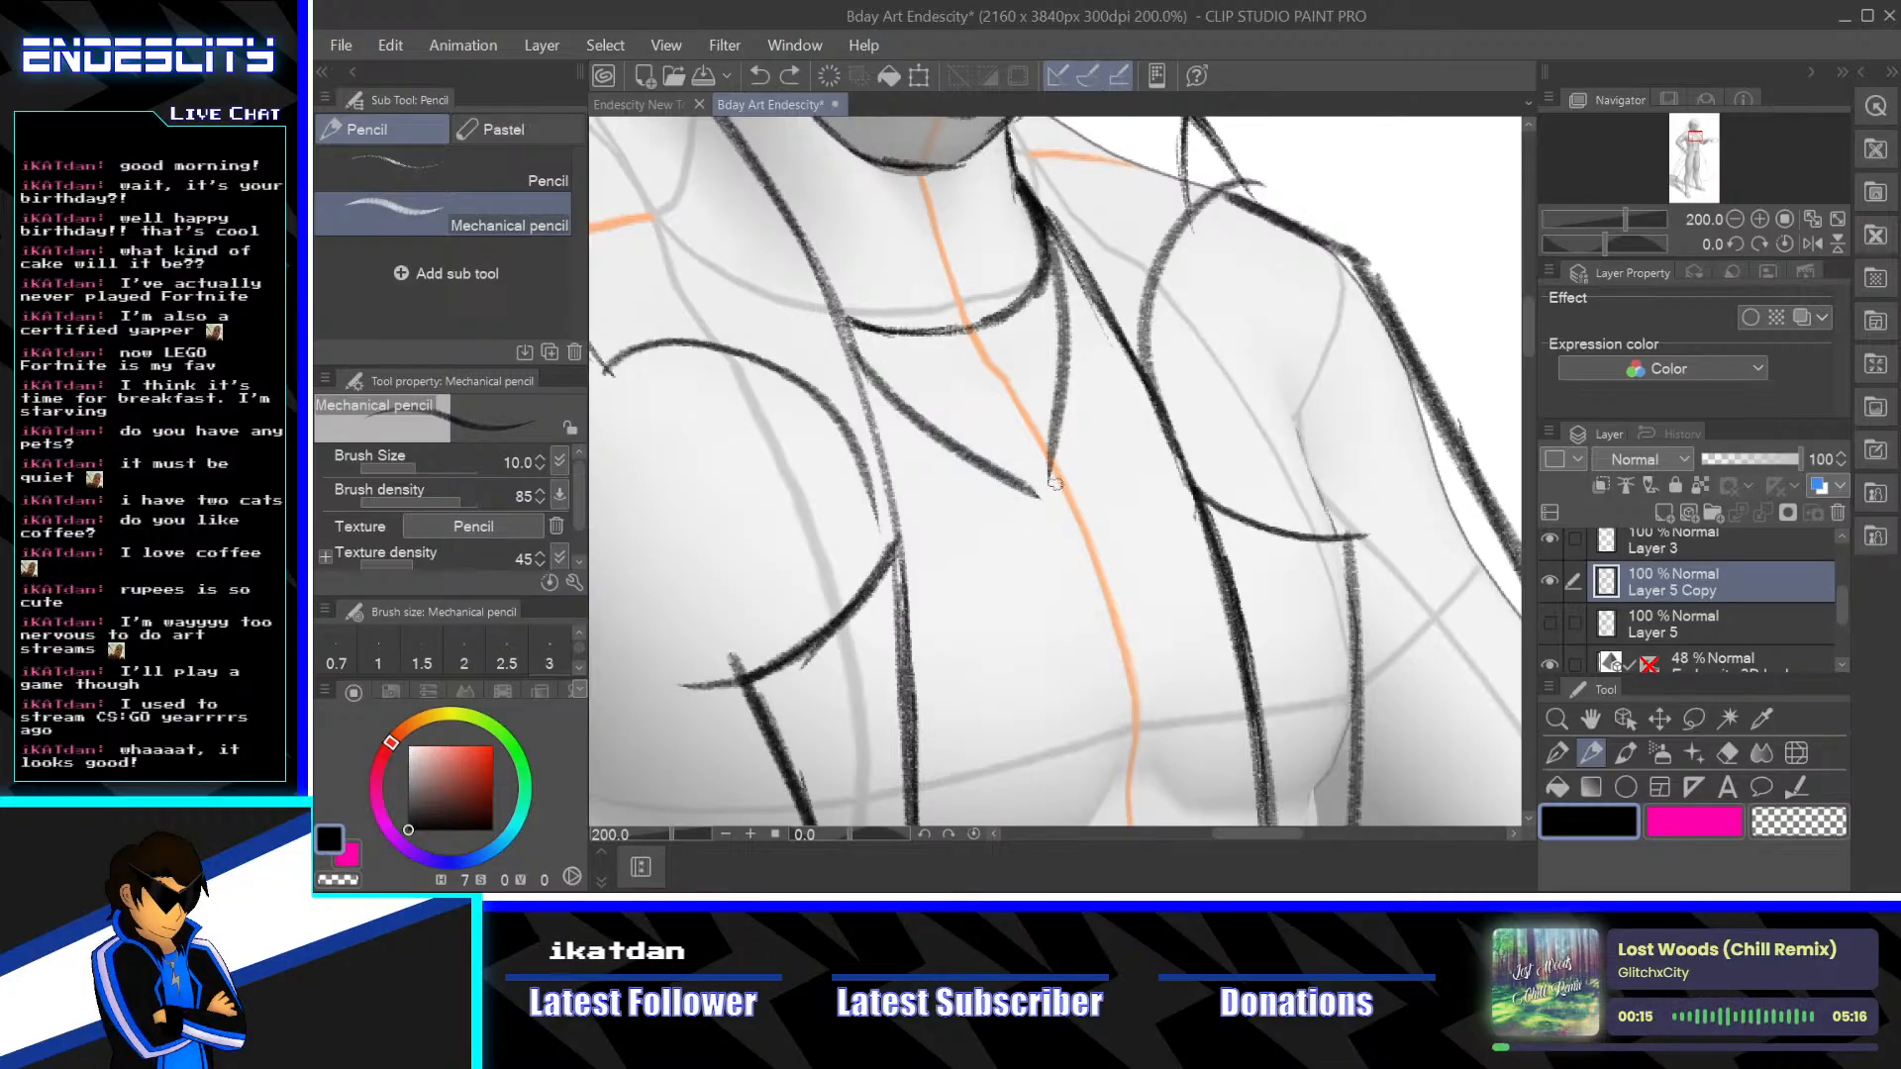
{"action": "mouse_move", "coordinate": [1051, 478]}
{"action": "left_mouse_down"}
{"action": "mouse_move", "coordinate": [1026, 500]}
{"action": "mouse_move", "coordinate": [1068, 527]}
{"action": "left_mouse_up"}
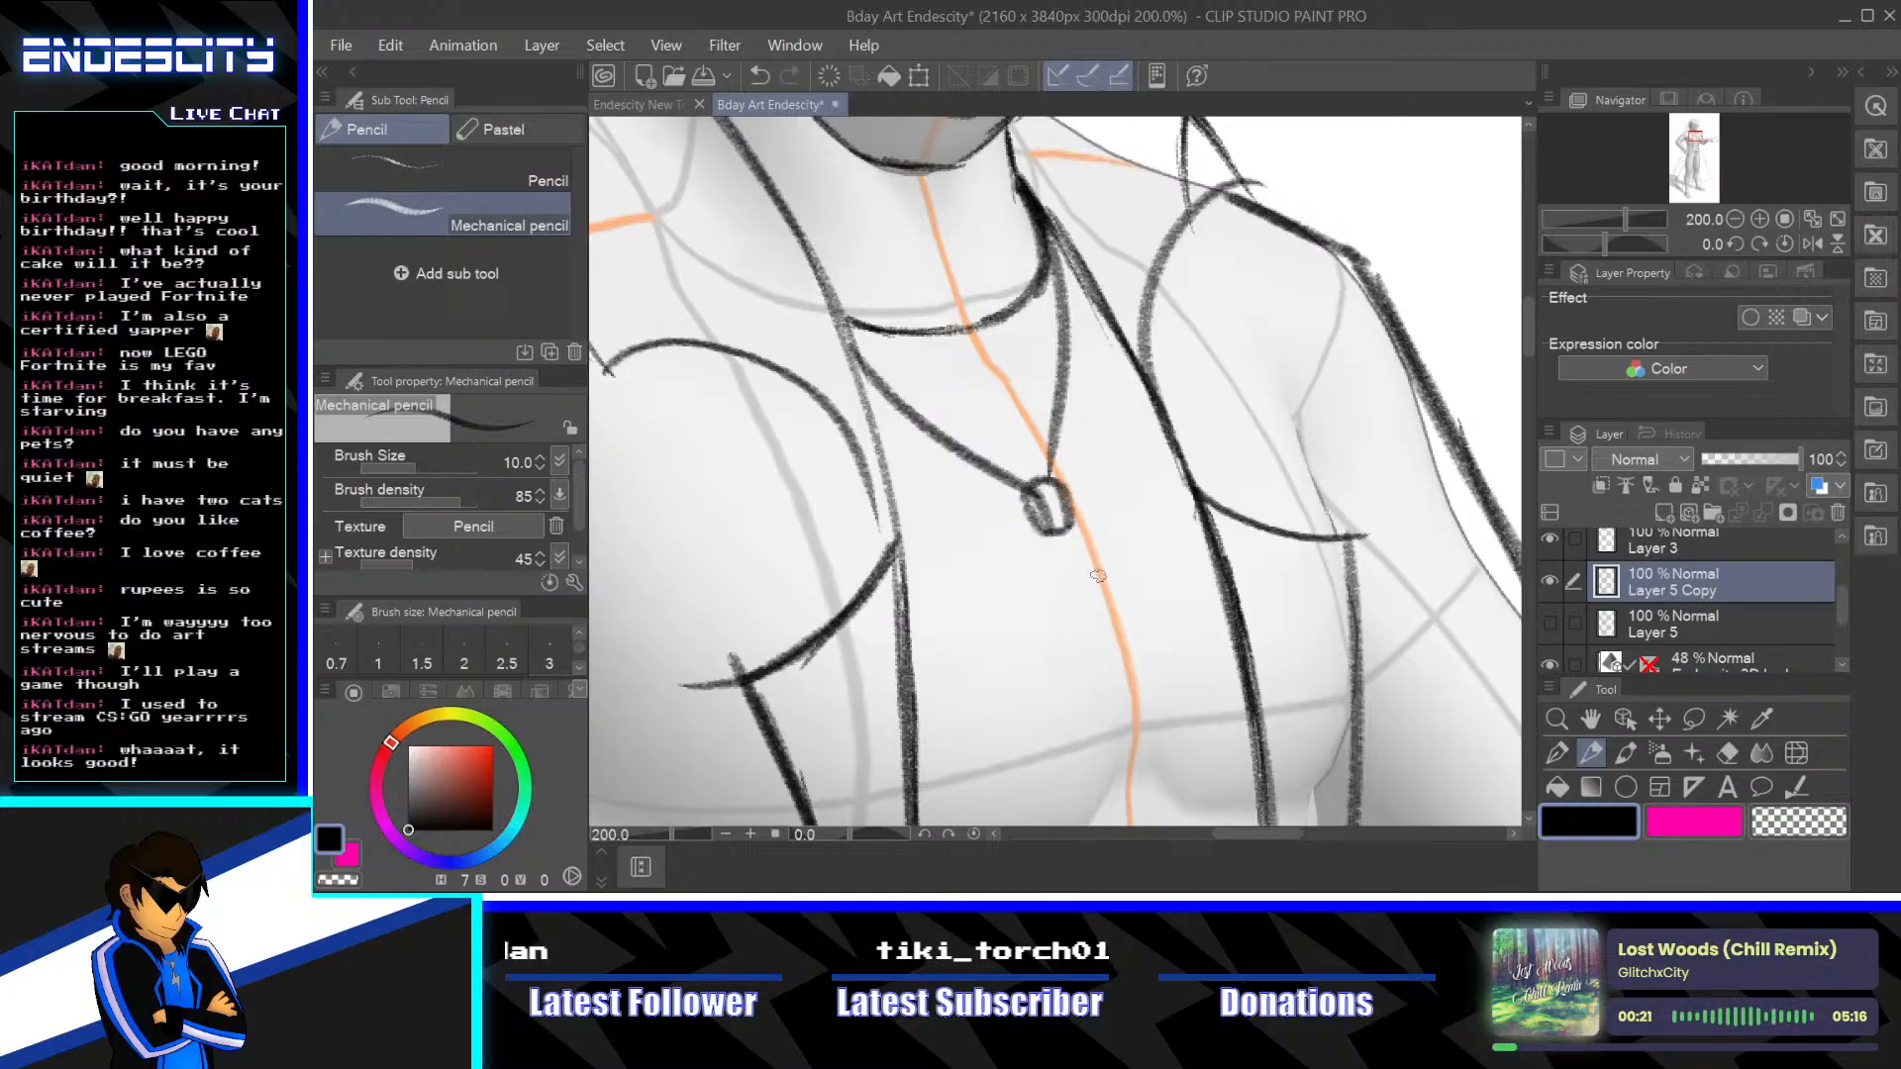
Sketch a lightning-bolt pendant hanging from the necklace's oval loop
{"action": "mouse_move", "coordinate": [1122, 588]}
{"action": "left_mouse_down"}
{"action": "mouse_move", "coordinate": [1069, 390]}
{"action": "mouse_move", "coordinate": [1095, 373]}
{"action": "left_mouse_up"}
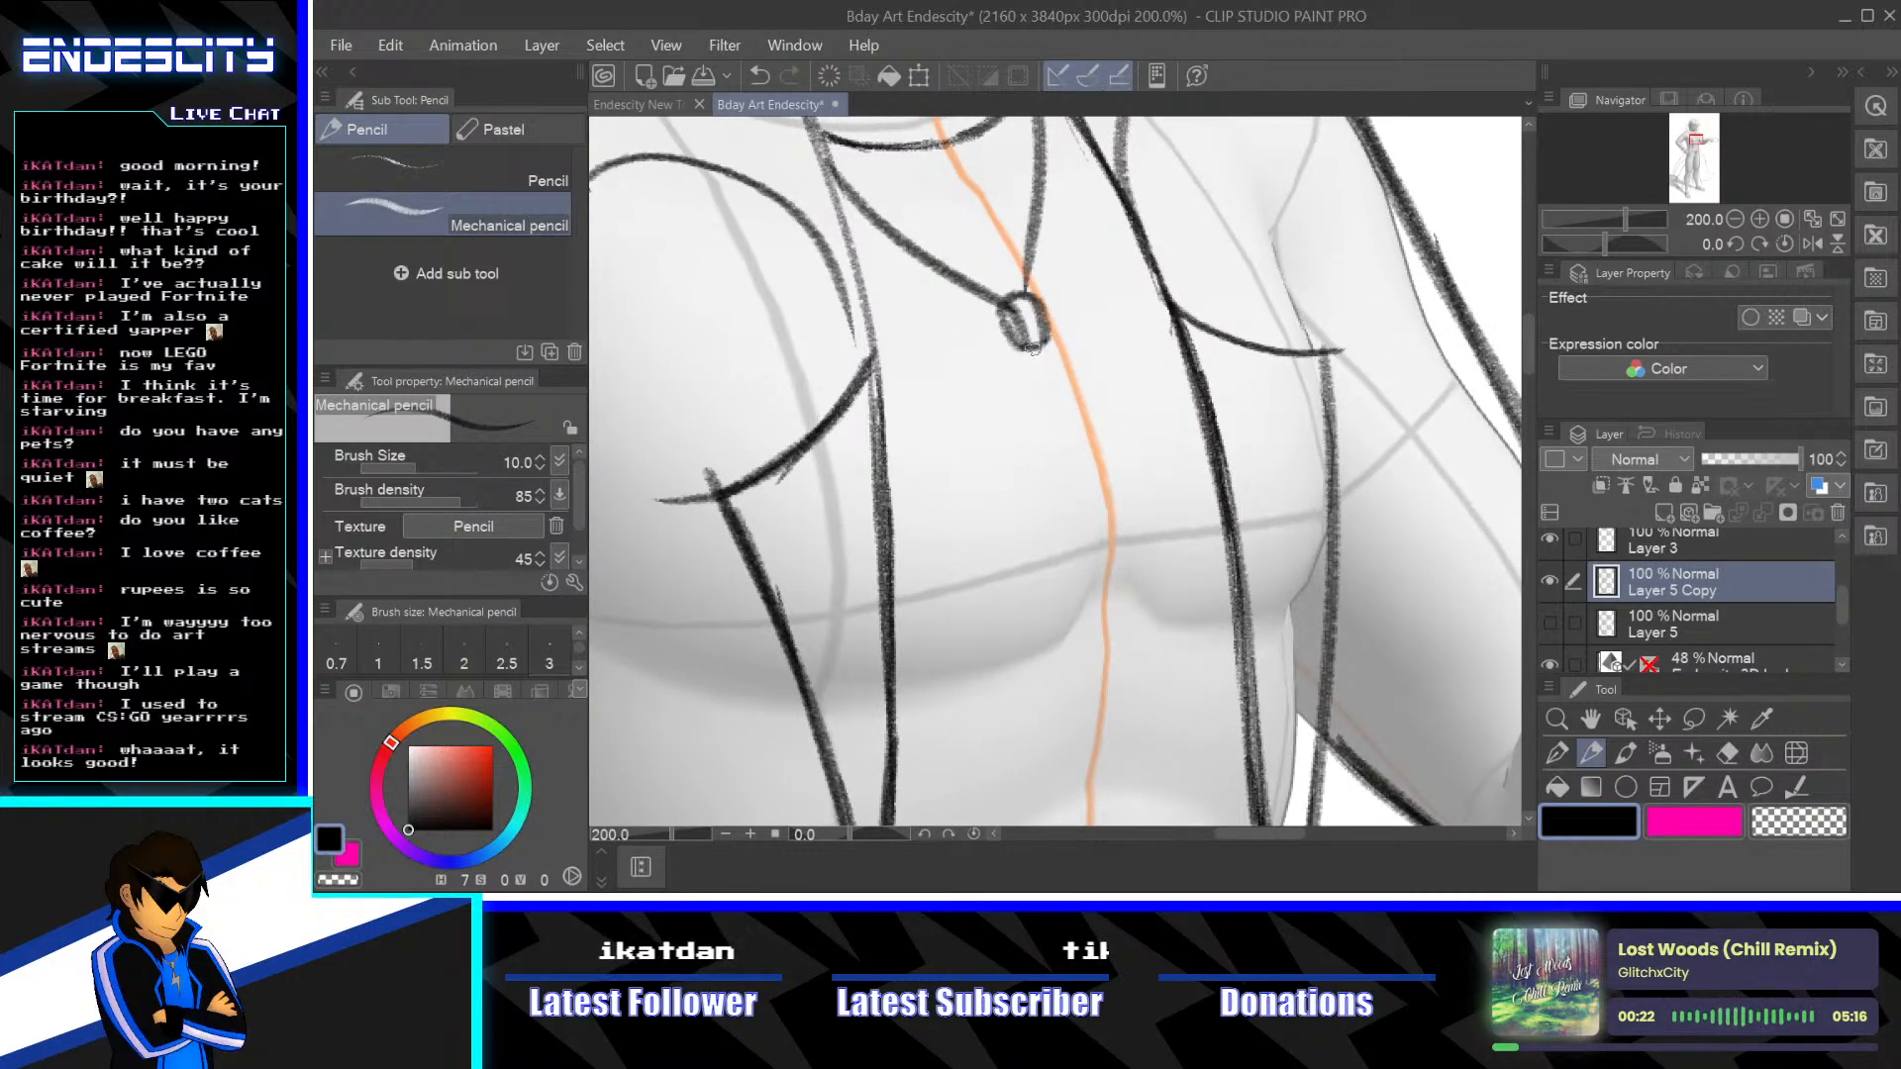
{"action": "left_click_drag", "start_coordinate": [1030, 343], "coordinate": [1047, 470]}
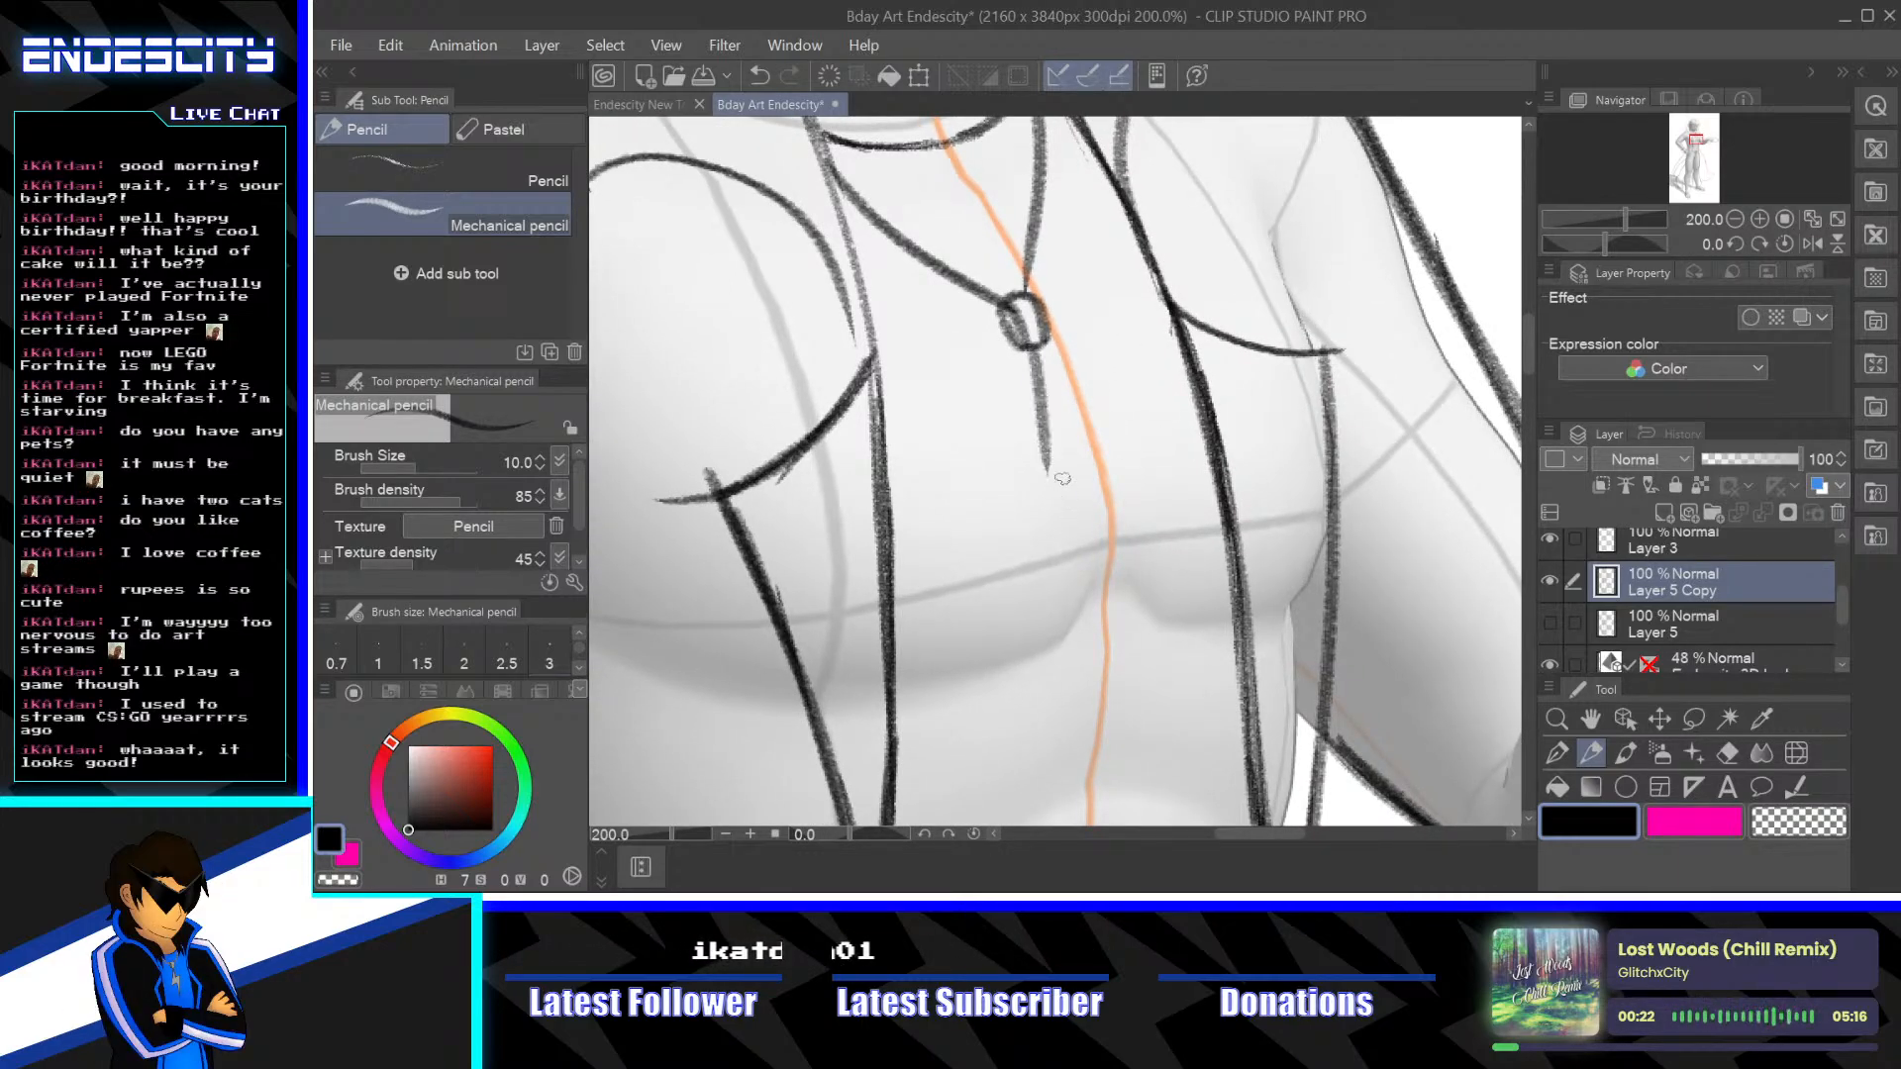
{"action": "key", "text": "ctrl+z"}
{"action": "left_click_drag", "start_coordinate": [1032, 347], "coordinate": [1014, 474]}
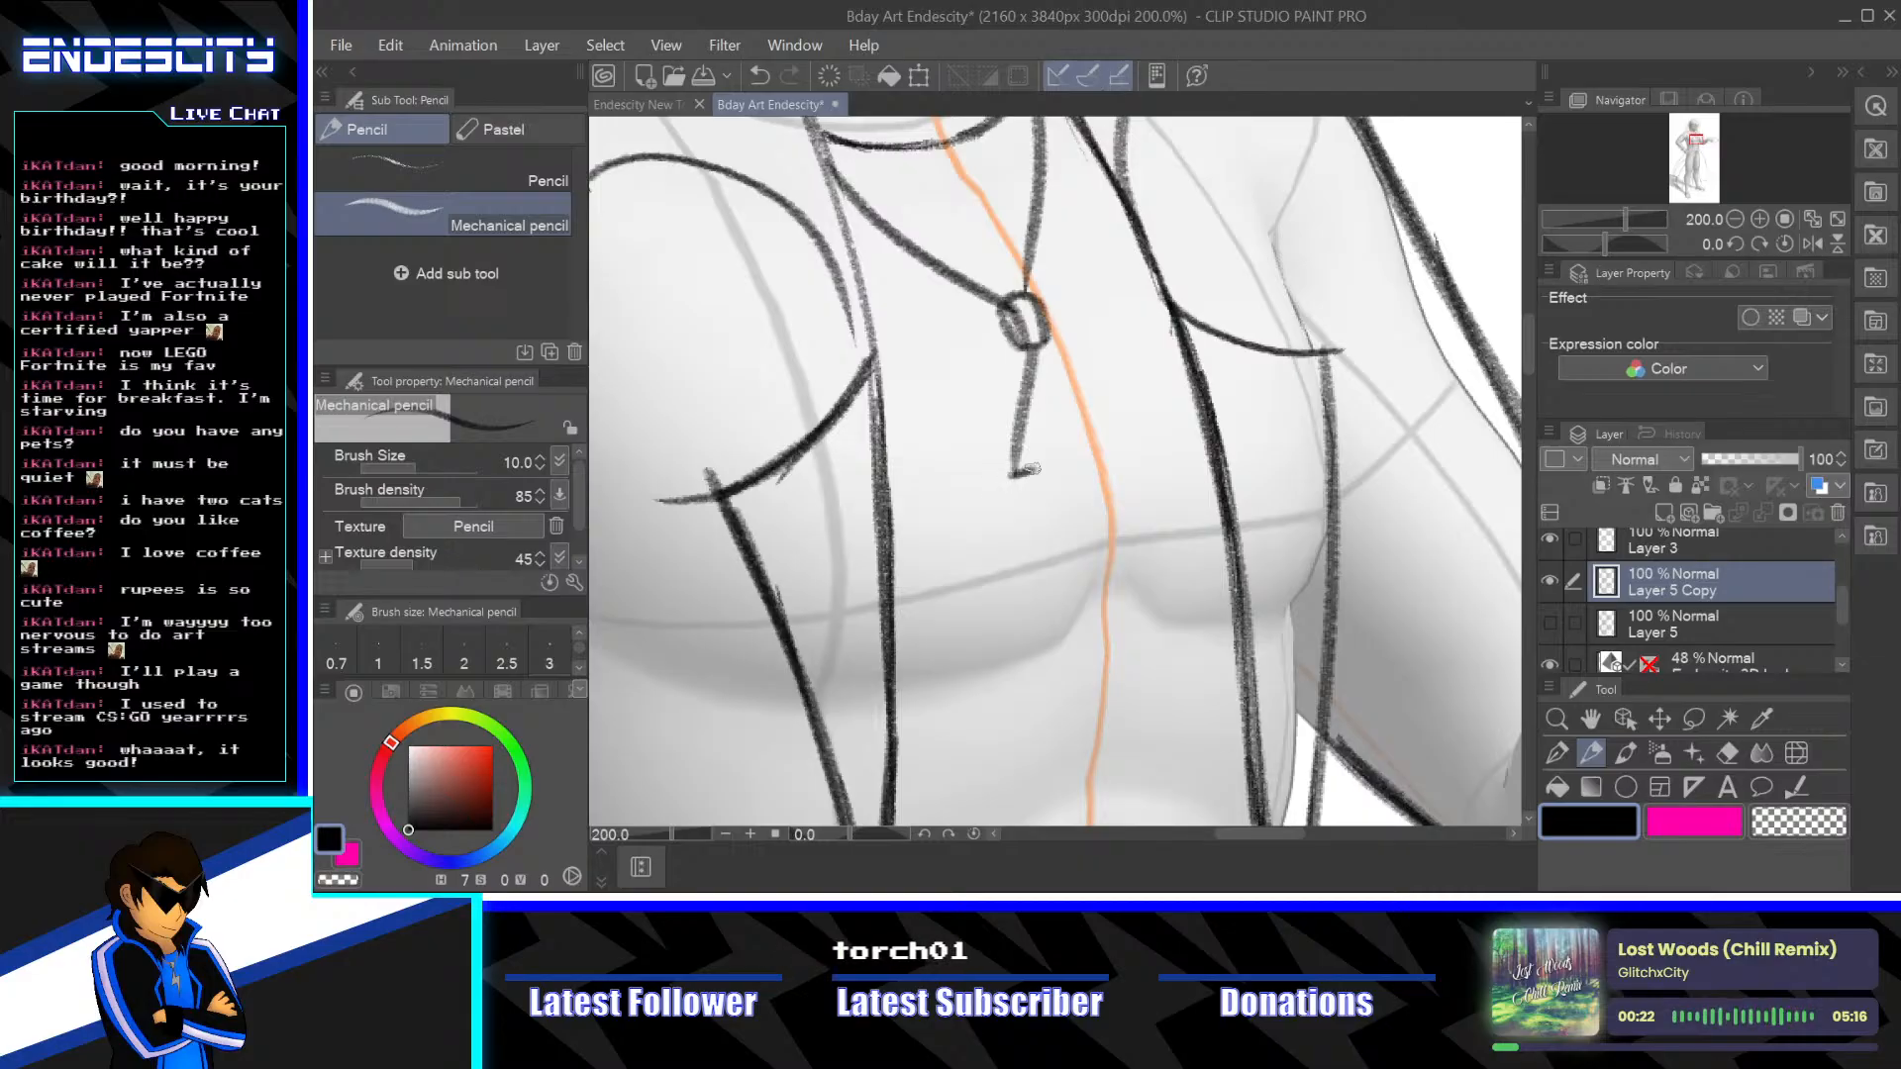
{"action": "mouse_move", "coordinate": [1036, 347]}
{"action": "left_mouse_down"}
{"action": "mouse_move", "coordinate": [1065, 421]}
{"action": "mouse_move", "coordinate": [1094, 399]}
{"action": "mouse_move", "coordinate": [1107, 558]}
{"action": "left_mouse_up"}
{"action": "left_click_drag", "start_coordinate": [1057, 456], "coordinate": [1105, 558]}
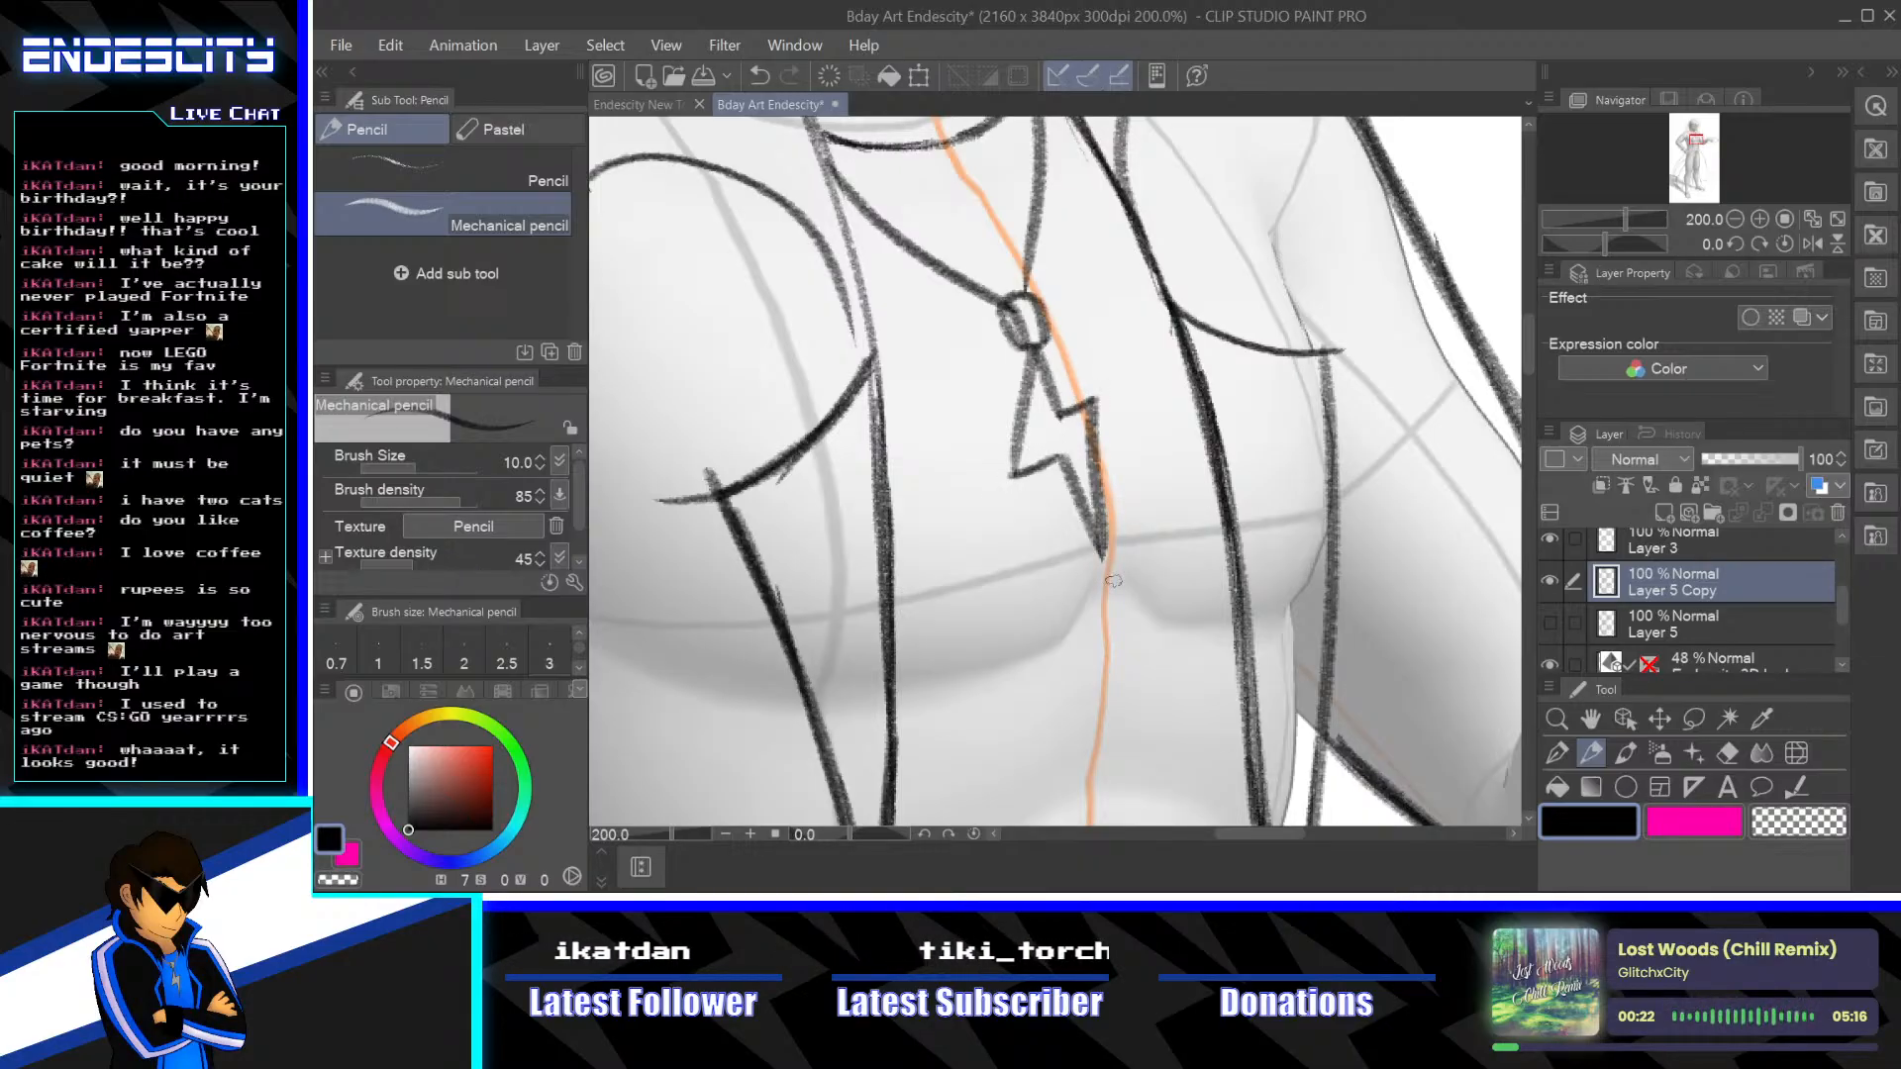
{"action": "scroll", "coordinate": [1114, 583], "scroll_direction": "down", "scroll_amount": 2}
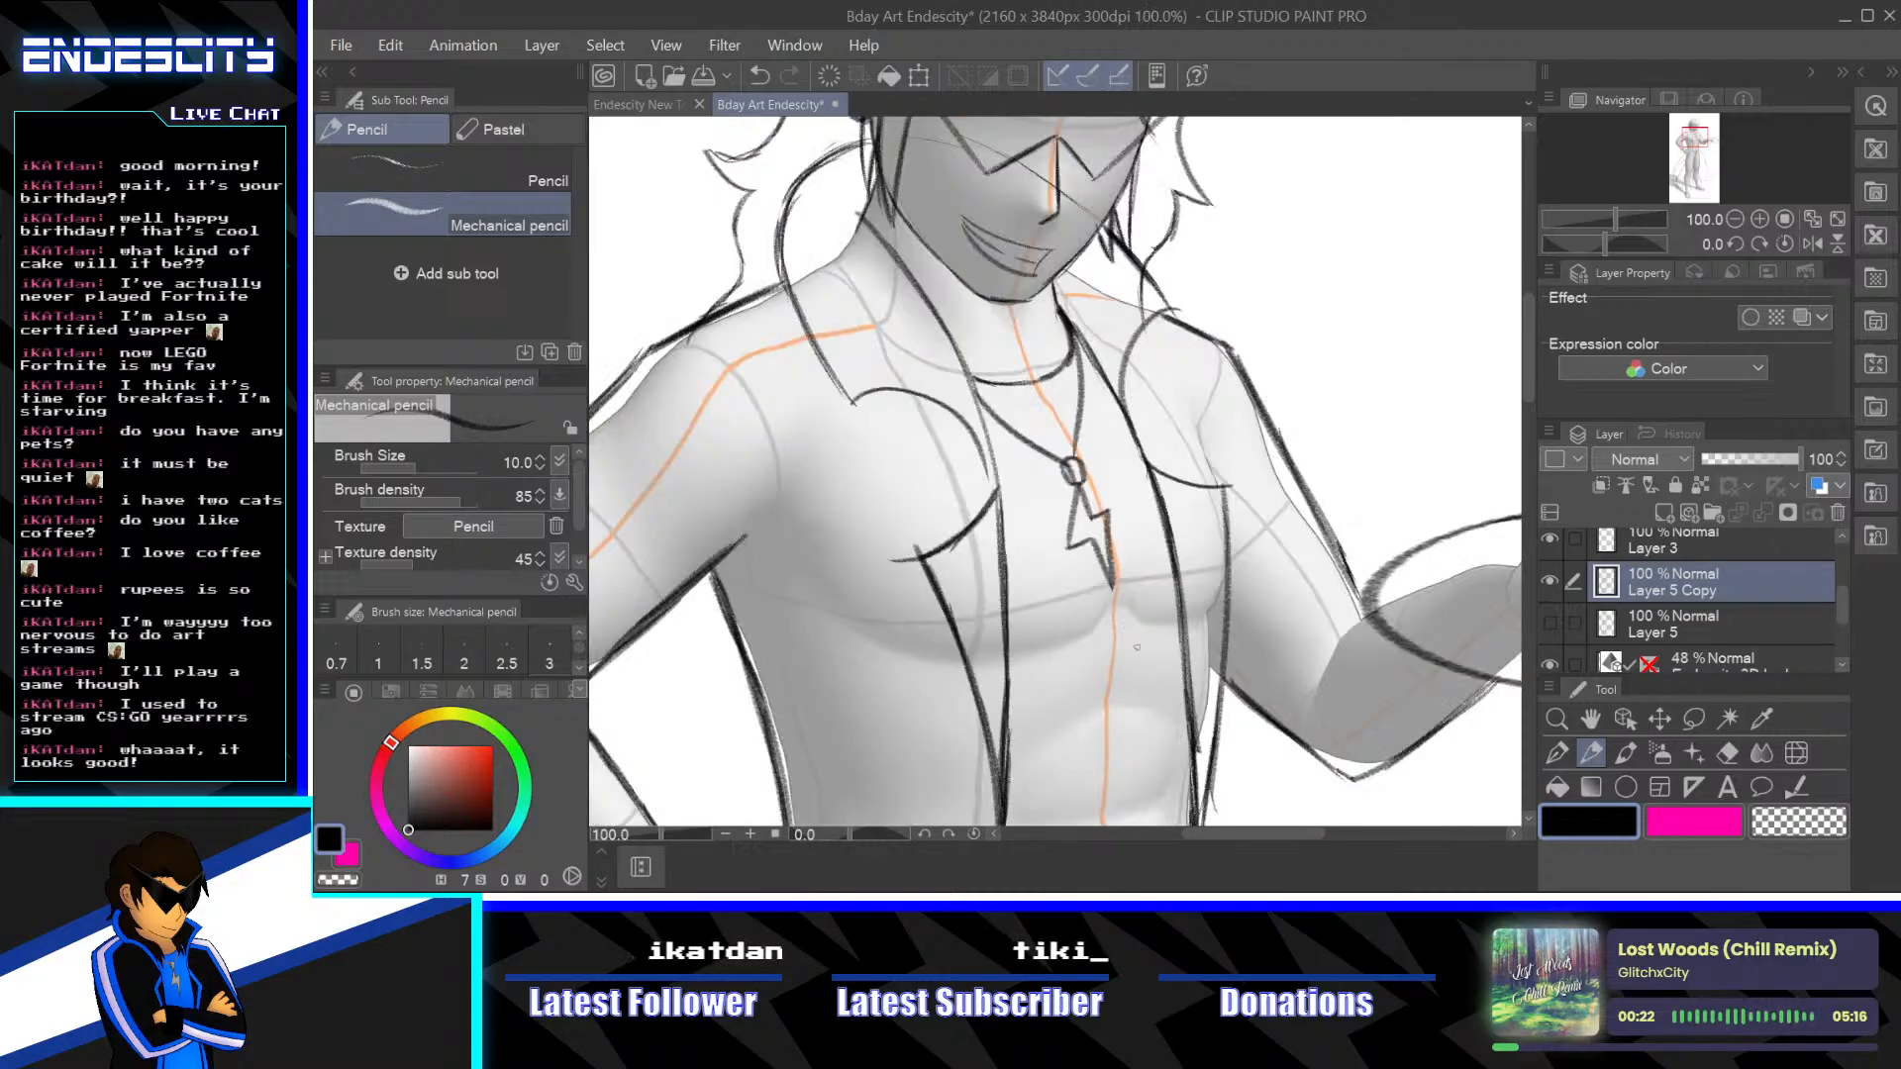
{"action": "left_click_drag", "start_coordinate": [1151, 654], "coordinate": [1107, 447]}
{"action": "scroll", "coordinate": [1143, 480], "scroll_direction": "down", "scroll_amount": 1}
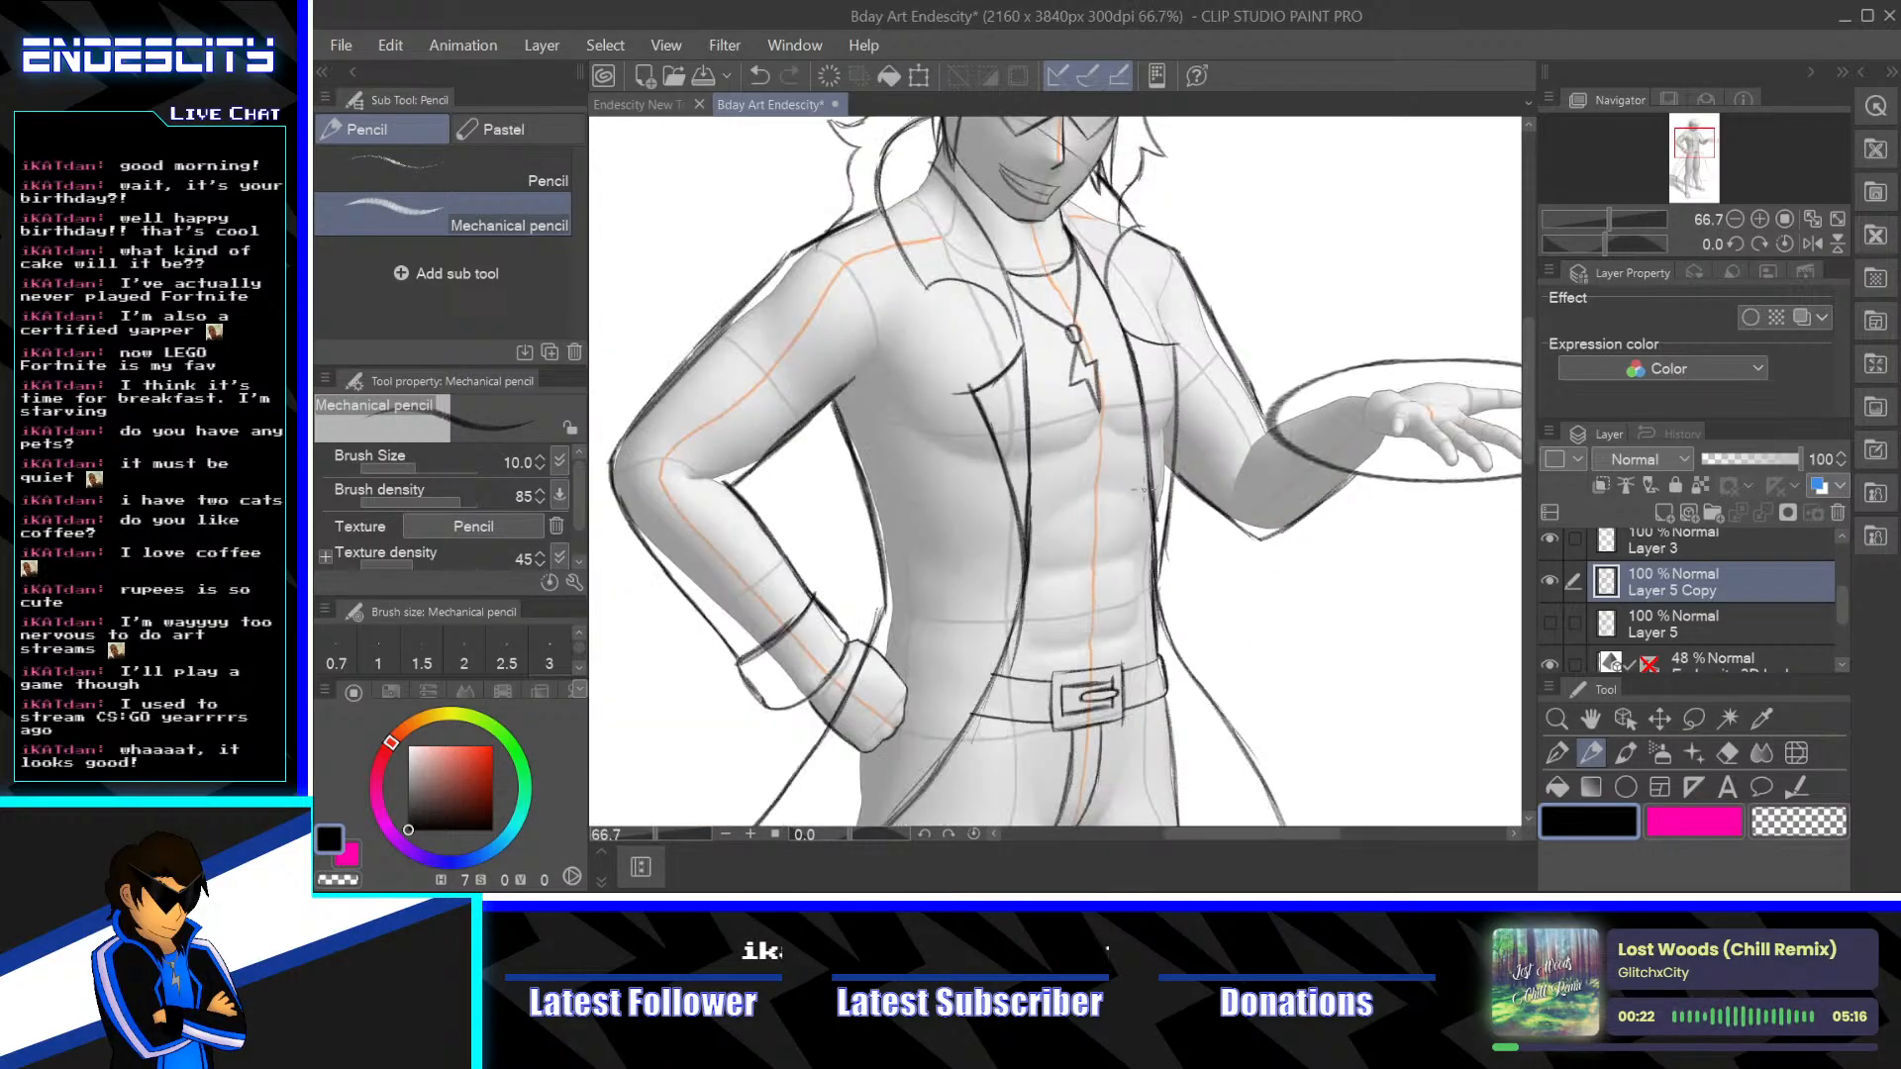
Redraw the lower half of the lightning bolt with its tip pointing more steeply downward
{"action": "scroll", "coordinate": [1141, 492], "scroll_direction": "up", "scroll_amount": 3}
{"action": "scroll", "coordinate": [1128, 505], "scroll_direction": "up", "scroll_amount": 1}
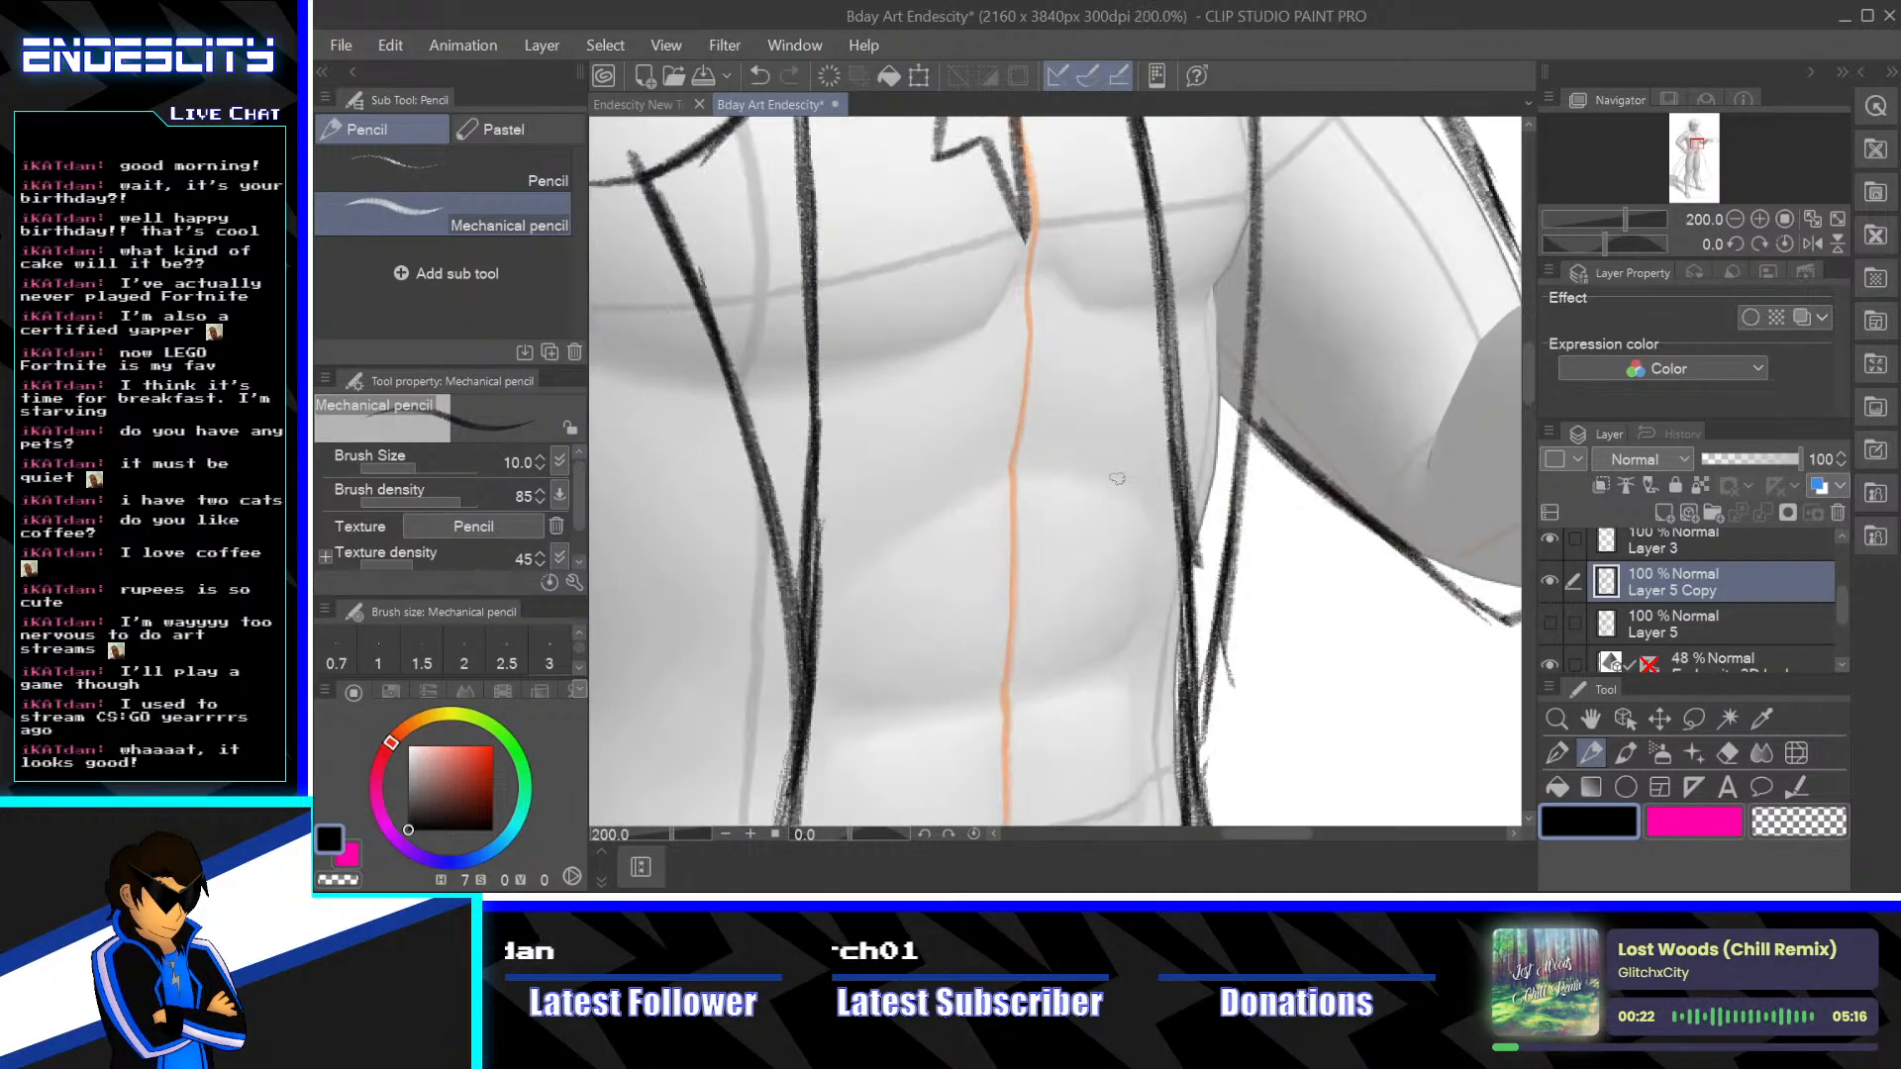
{"action": "left_click_drag", "start_coordinate": [1128, 505], "coordinate": [1048, 604]}
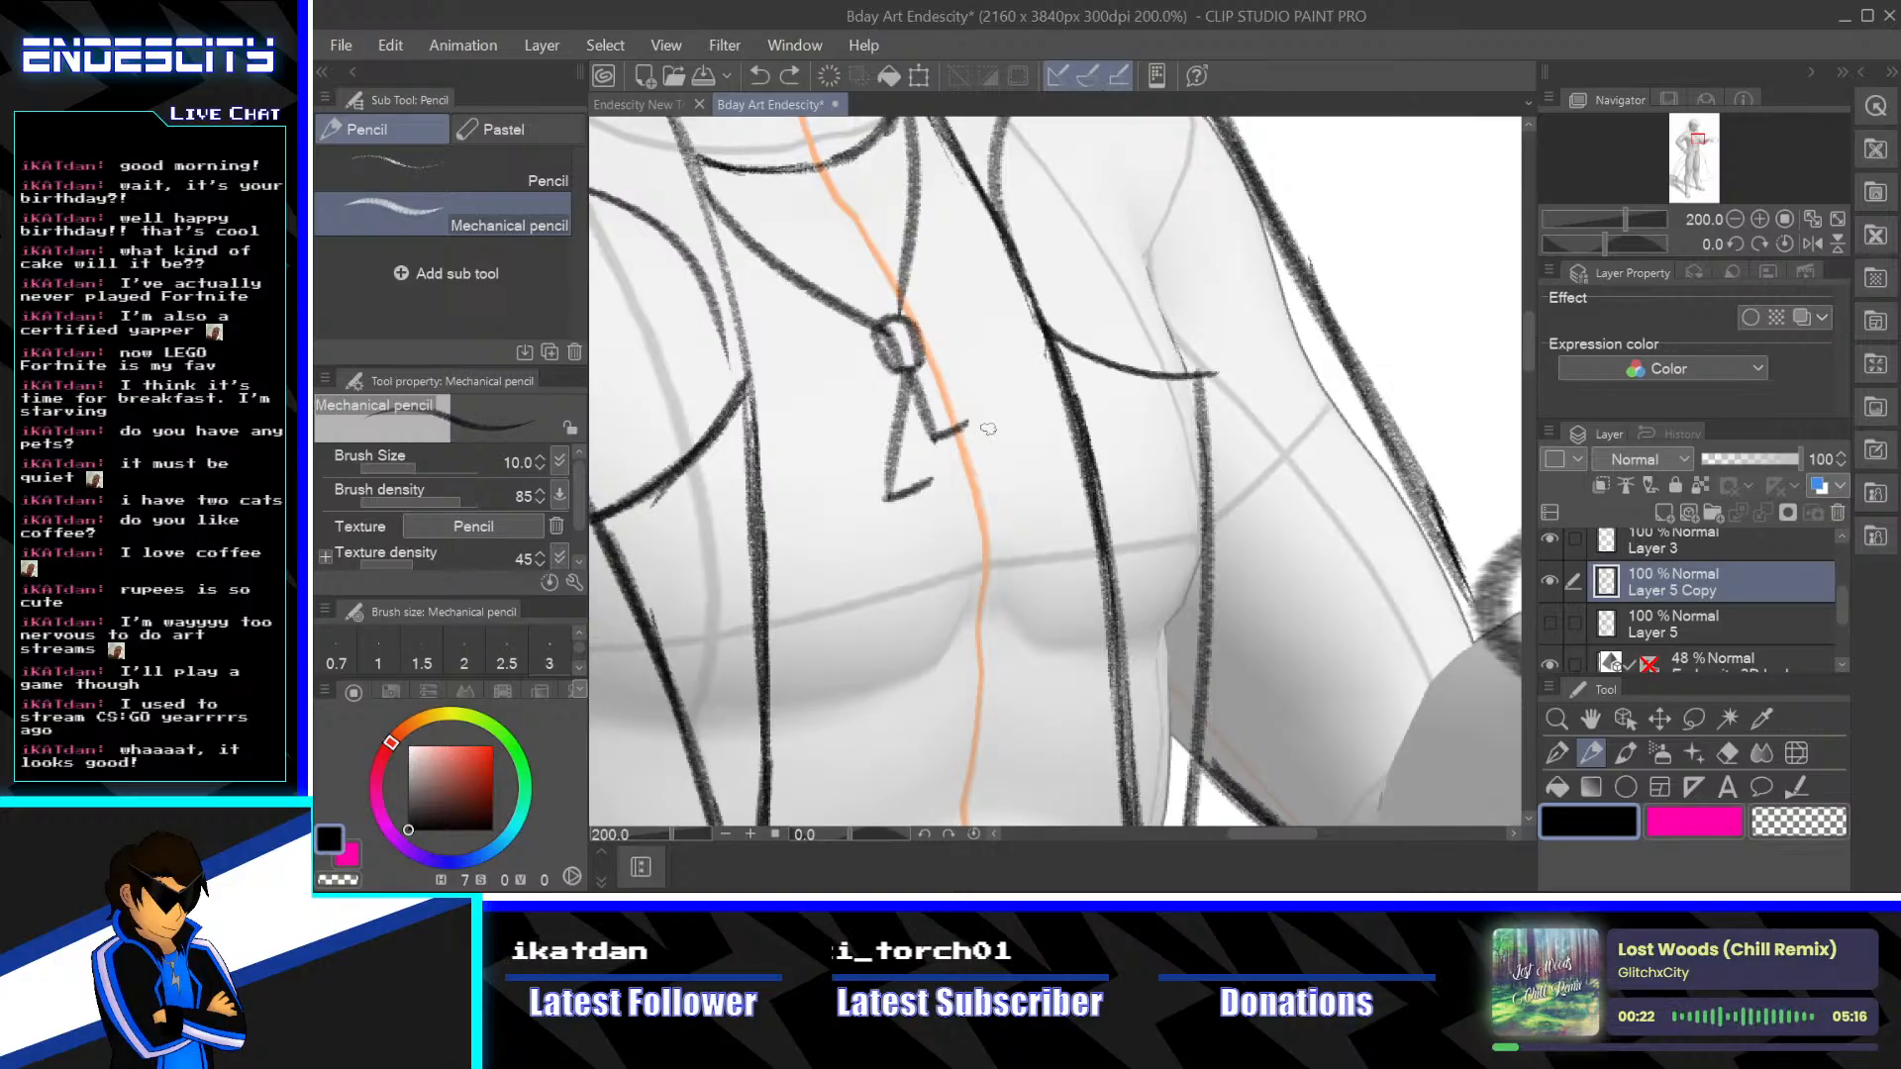
{"action": "left_click_drag", "start_coordinate": [982, 421], "coordinate": [966, 564]}
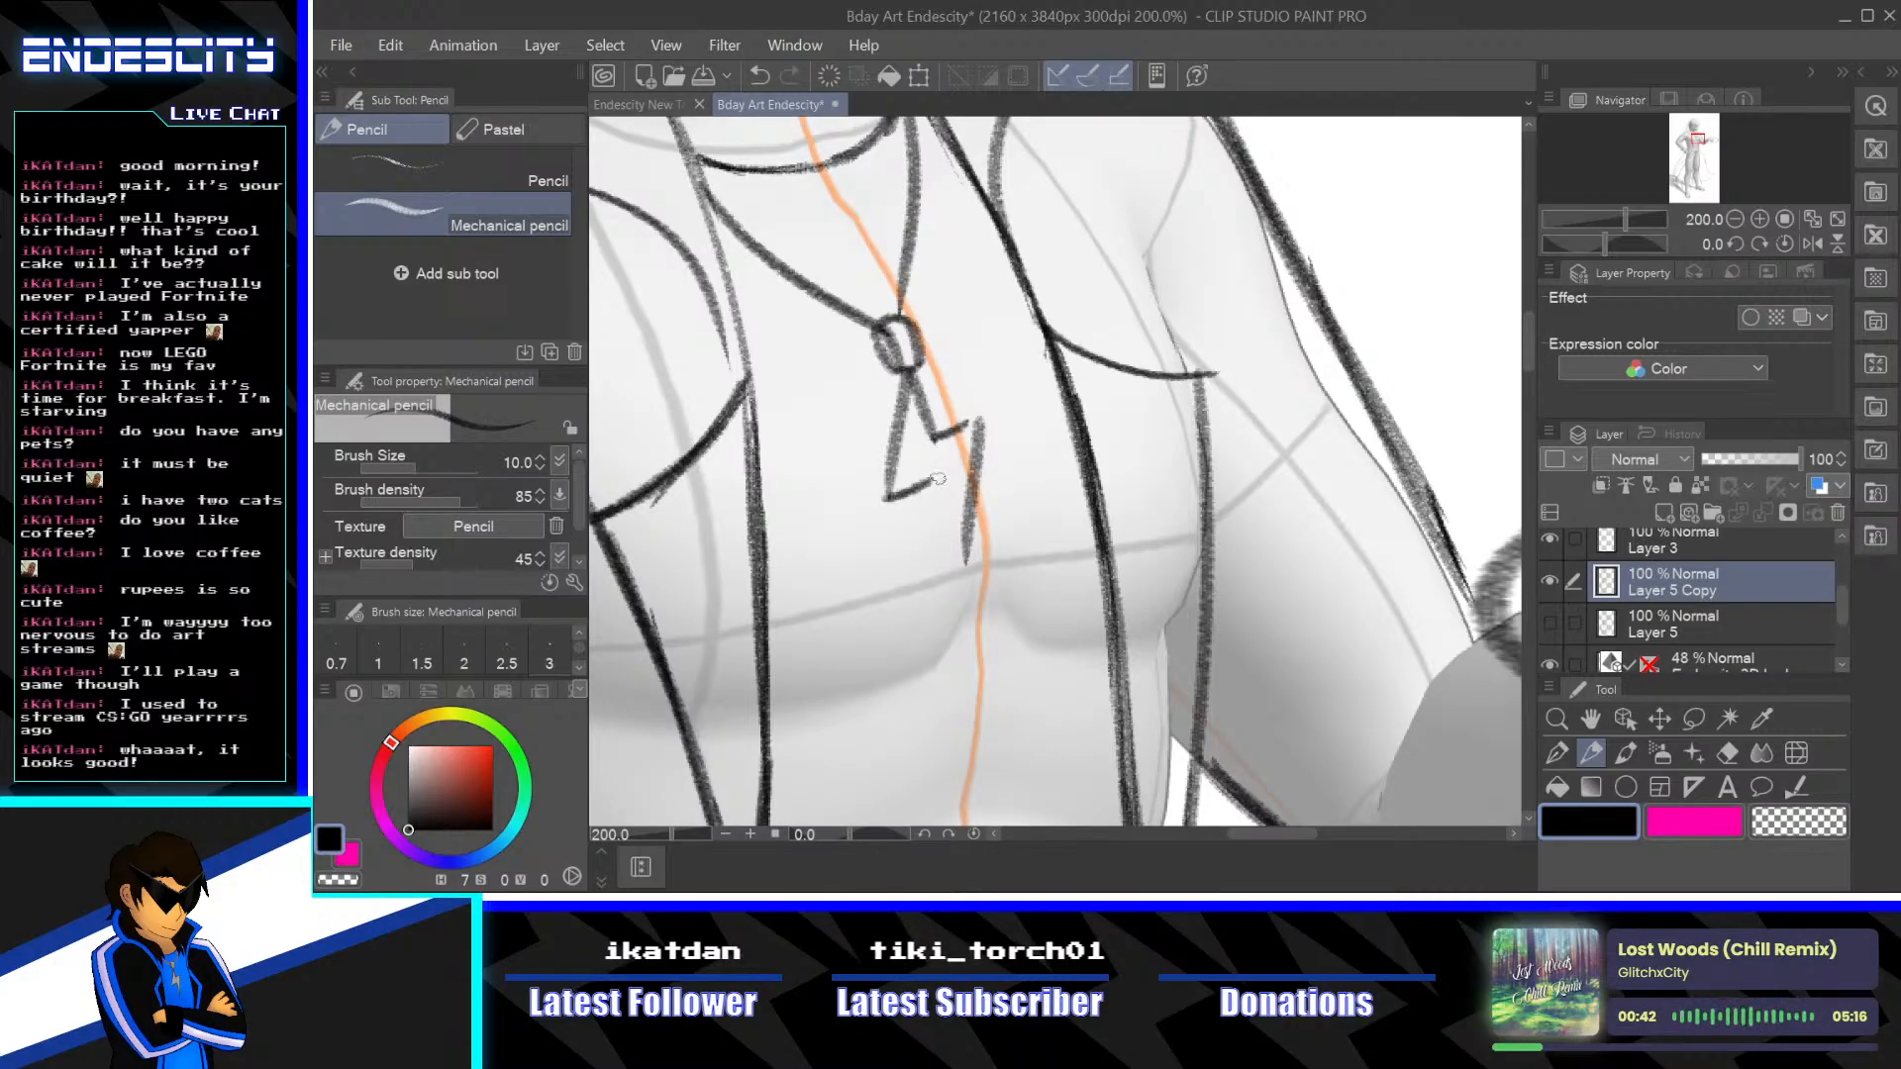
{"action": "left_click_drag", "start_coordinate": [933, 485], "coordinate": [965, 559]}
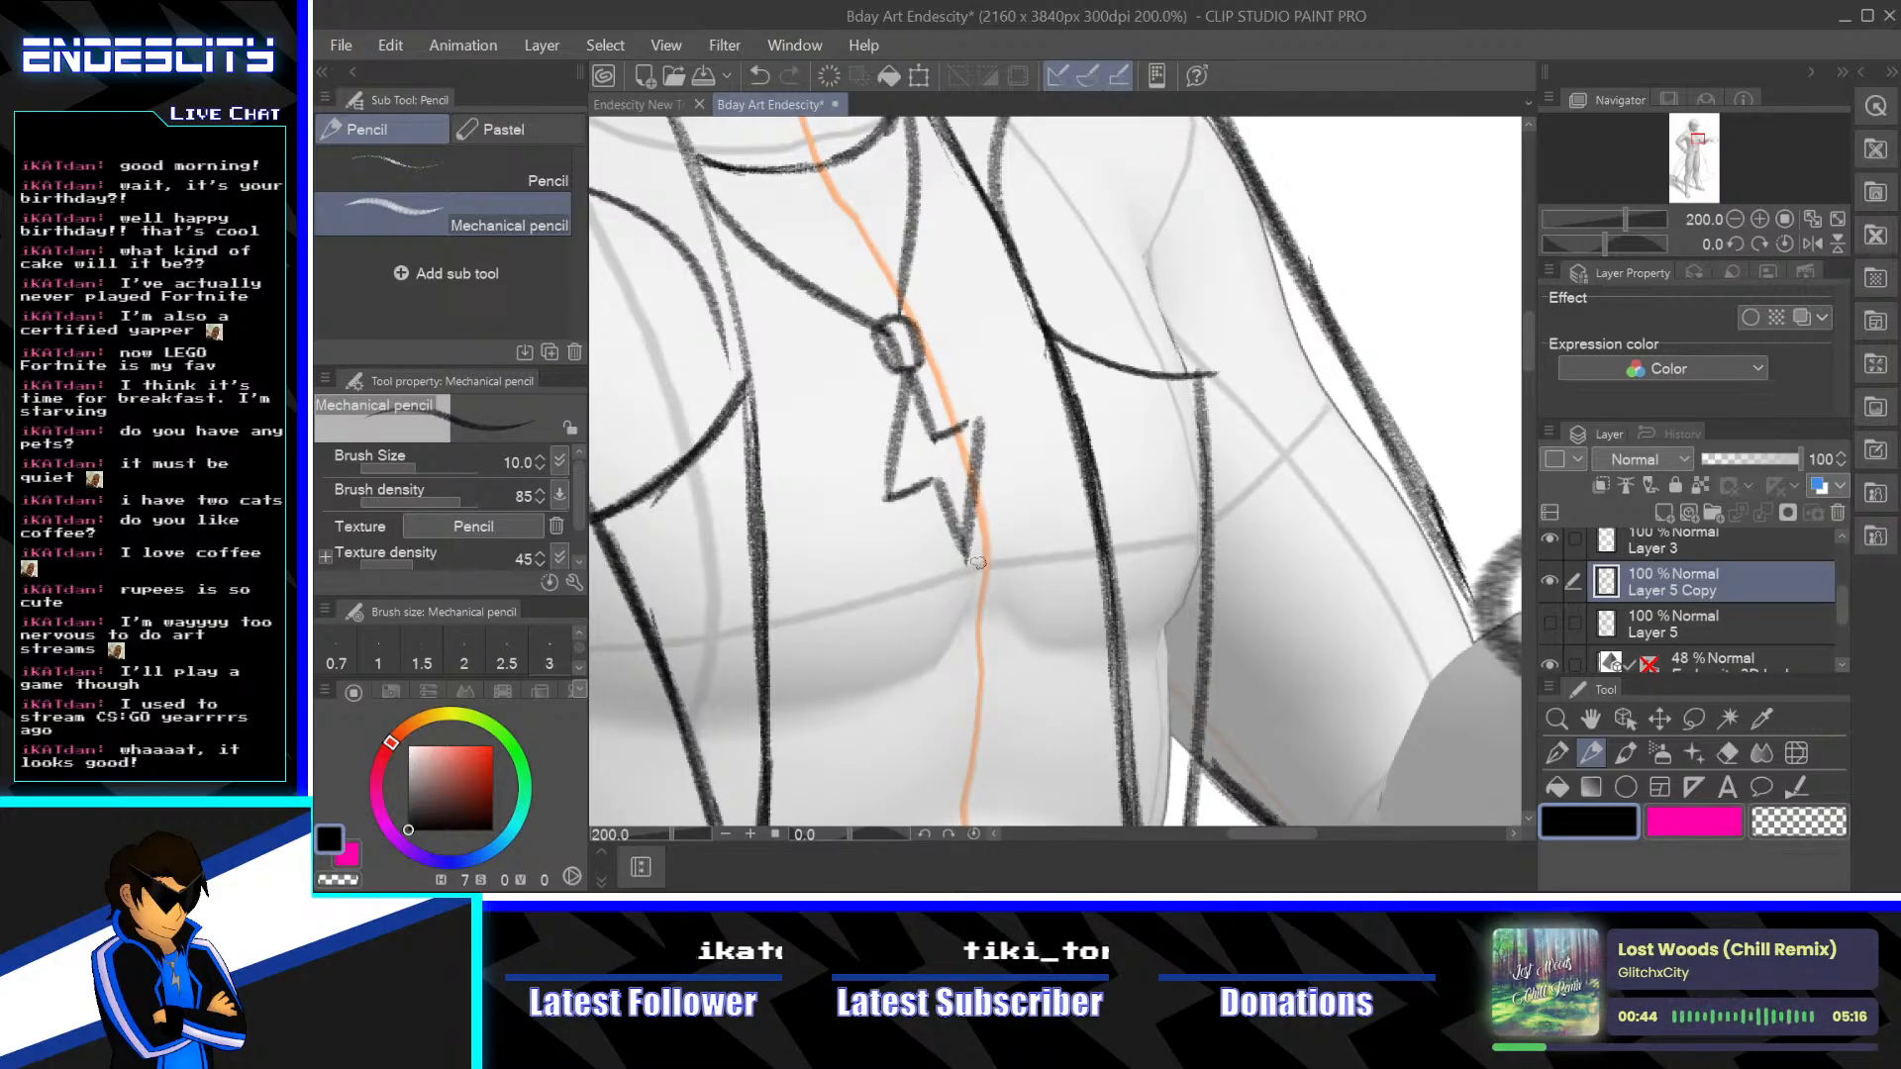
Undo the lightning-bolt strokes below the necklace's loop
{"action": "key", "text": "ctrl+z"}
{"action": "key", "text": "ctrl+z"}
{"action": "key", "text": "ctrl+z"}
{"action": "key", "text": "ctrl+z"}
{"action": "key", "text": "ctrl+z"}
{"action": "key", "text": "ctrl+z"}
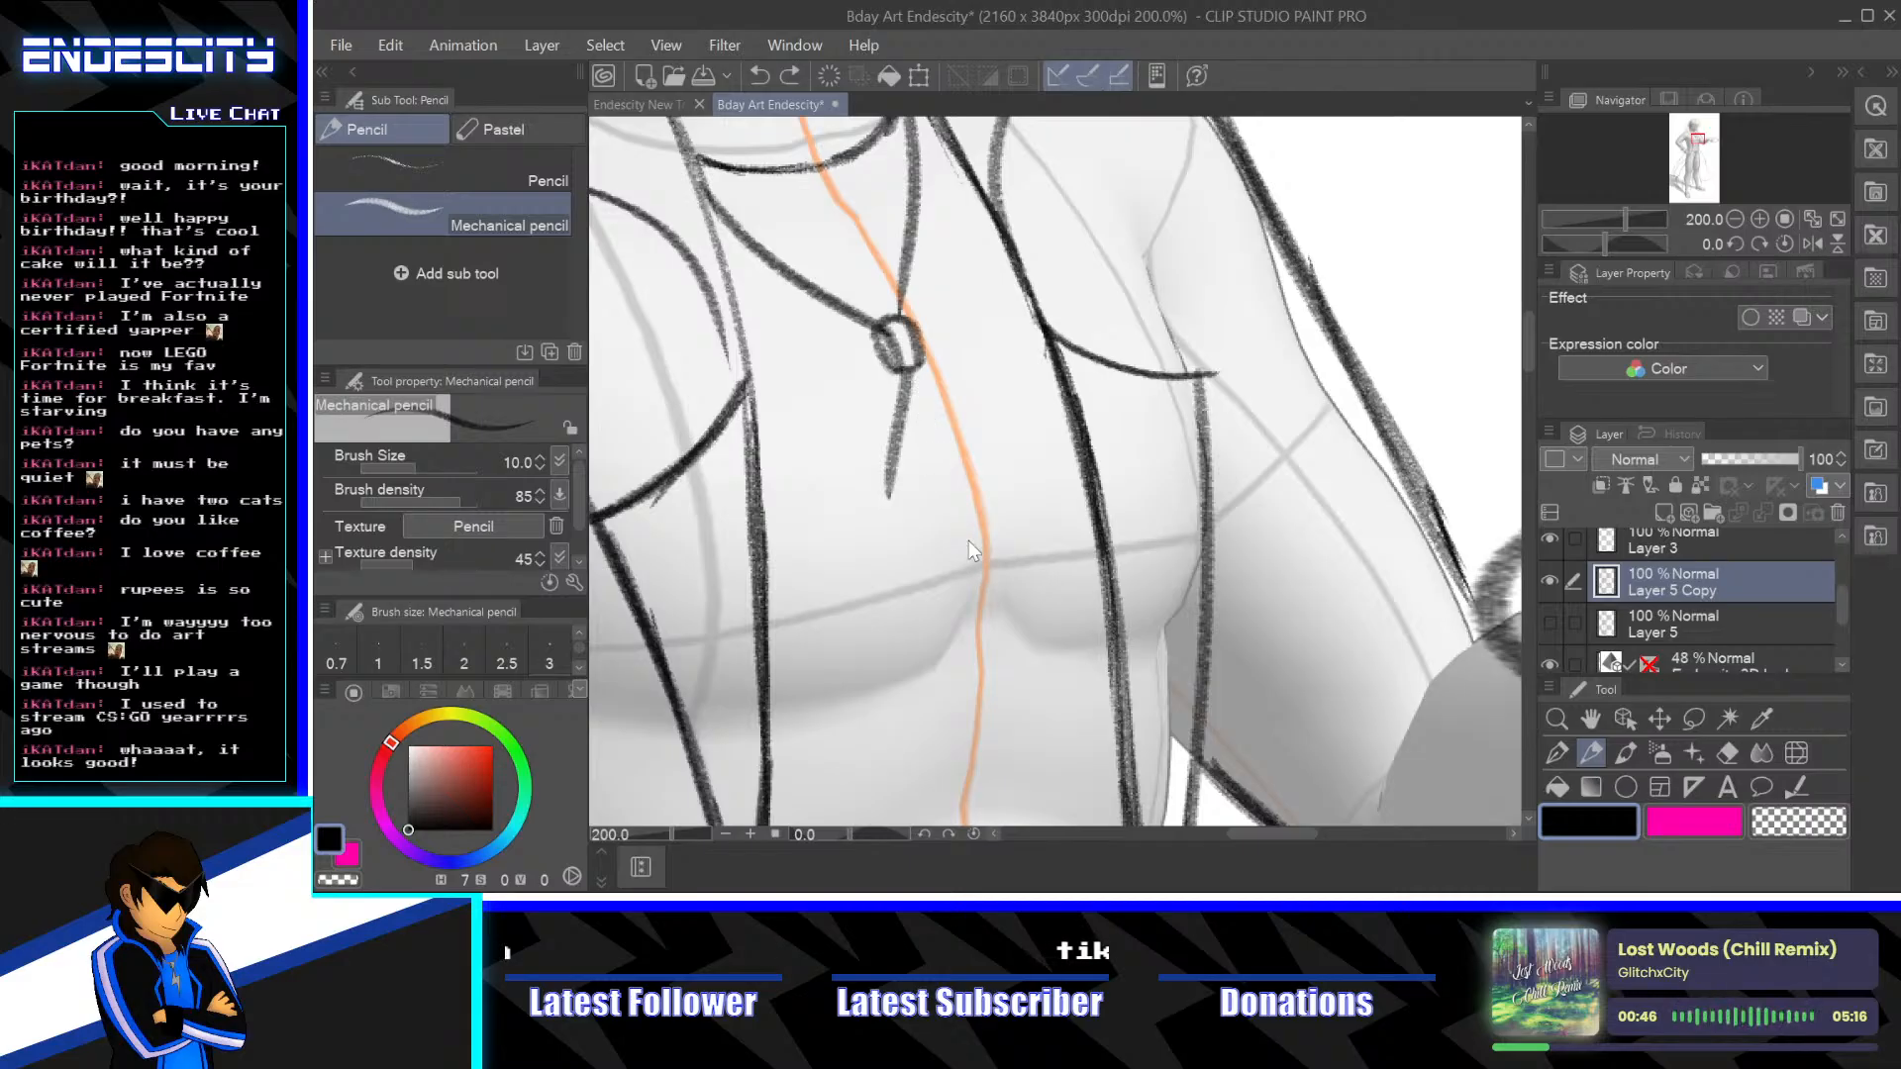
{"action": "left_click_drag", "start_coordinate": [905, 371], "coordinate": [902, 521]}
{"action": "key", "text": "ctrl+z"}
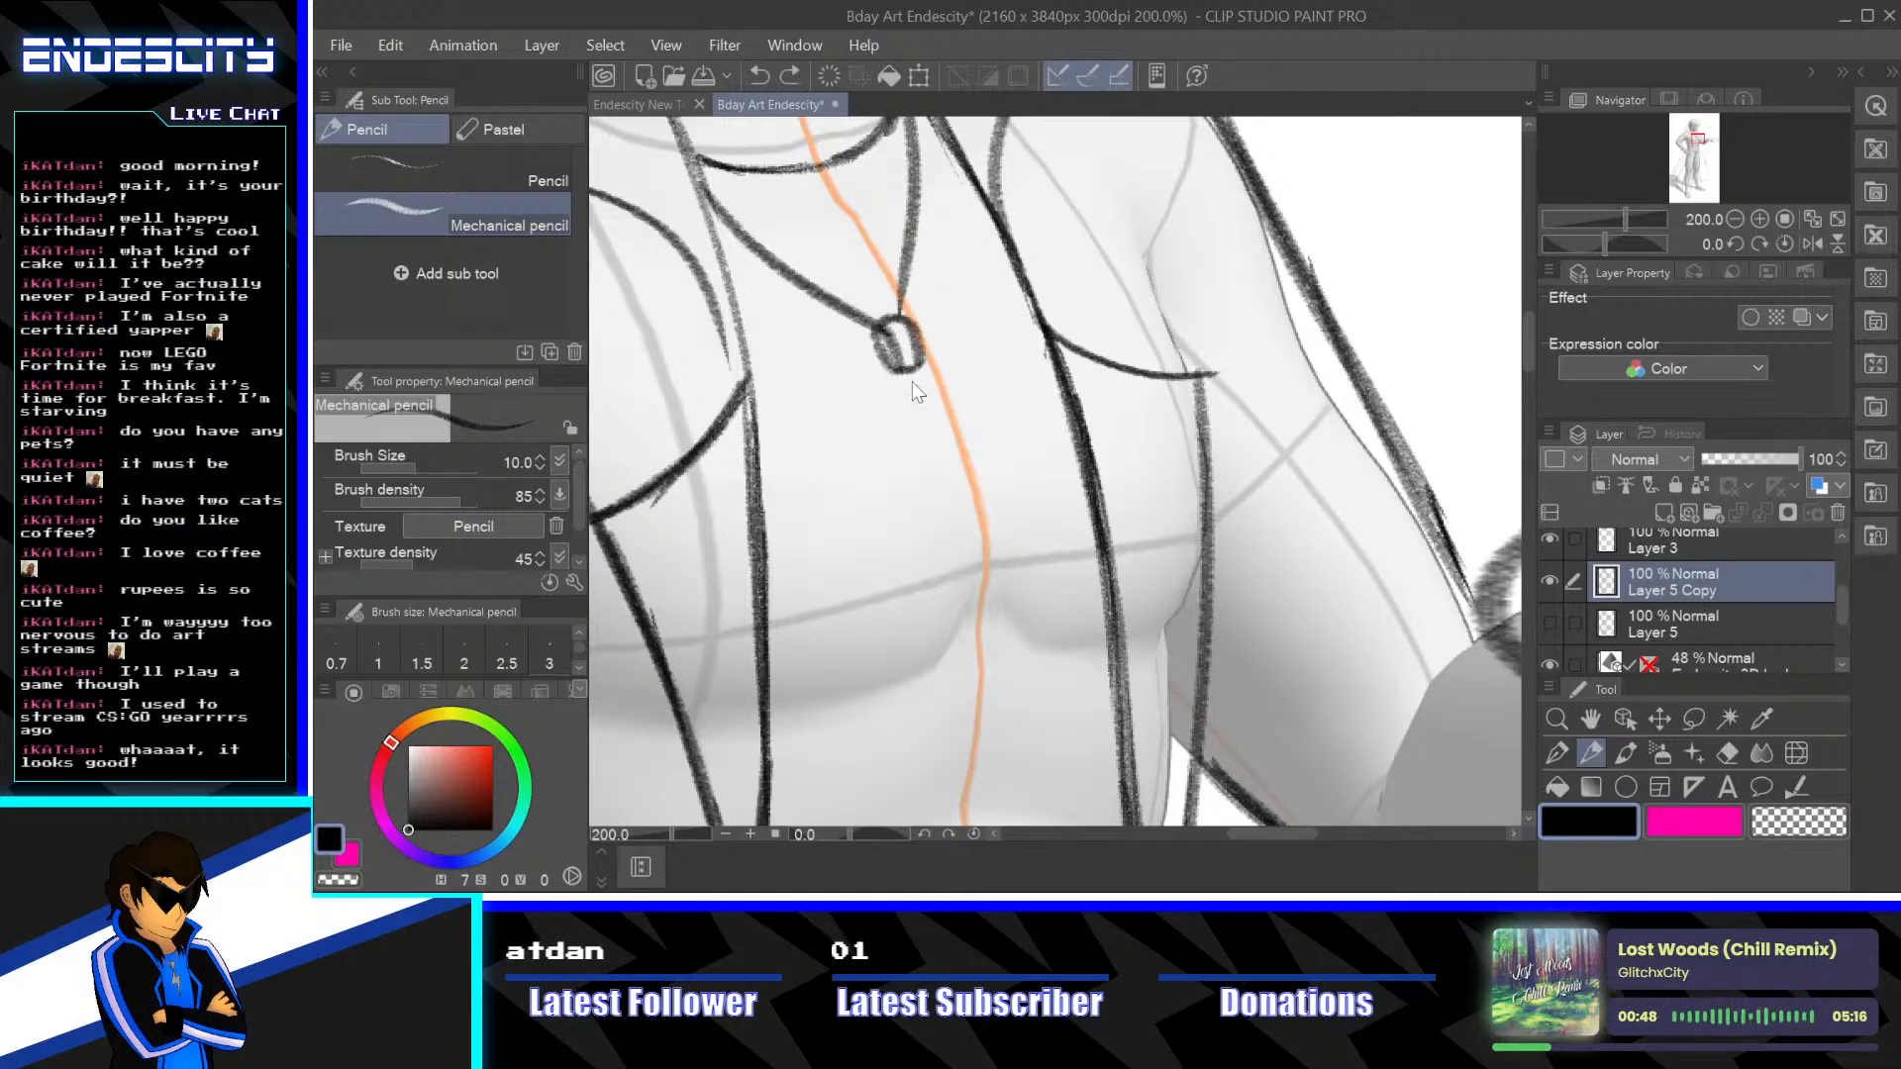
{"action": "left_click_drag", "start_coordinate": [908, 372], "coordinate": [919, 503]}
{"action": "key", "text": "ctrl+z"}
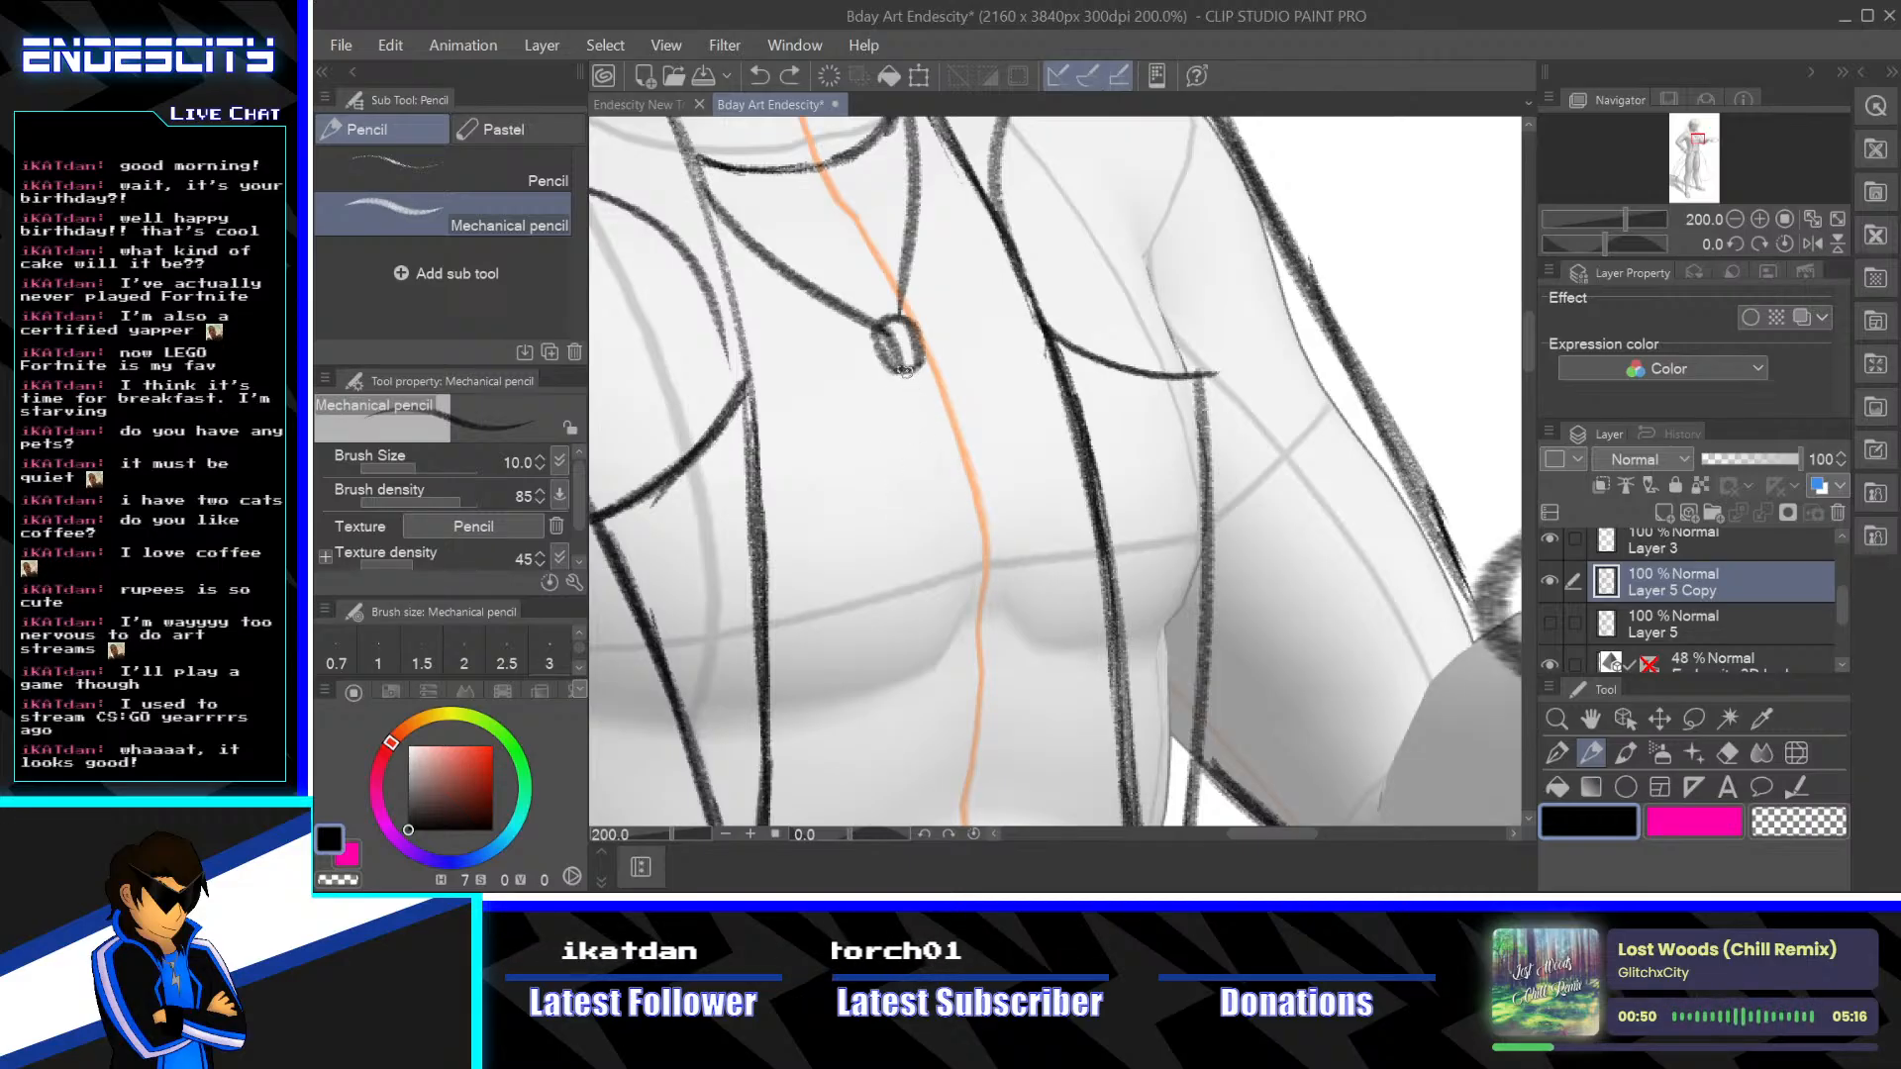
{"action": "mouse_move", "coordinate": [904, 374]}
{"action": "left_mouse_down"}
{"action": "mouse_move", "coordinate": [909, 486]}
{"action": "mouse_move", "coordinate": [926, 480]}
{"action": "left_mouse_up"}
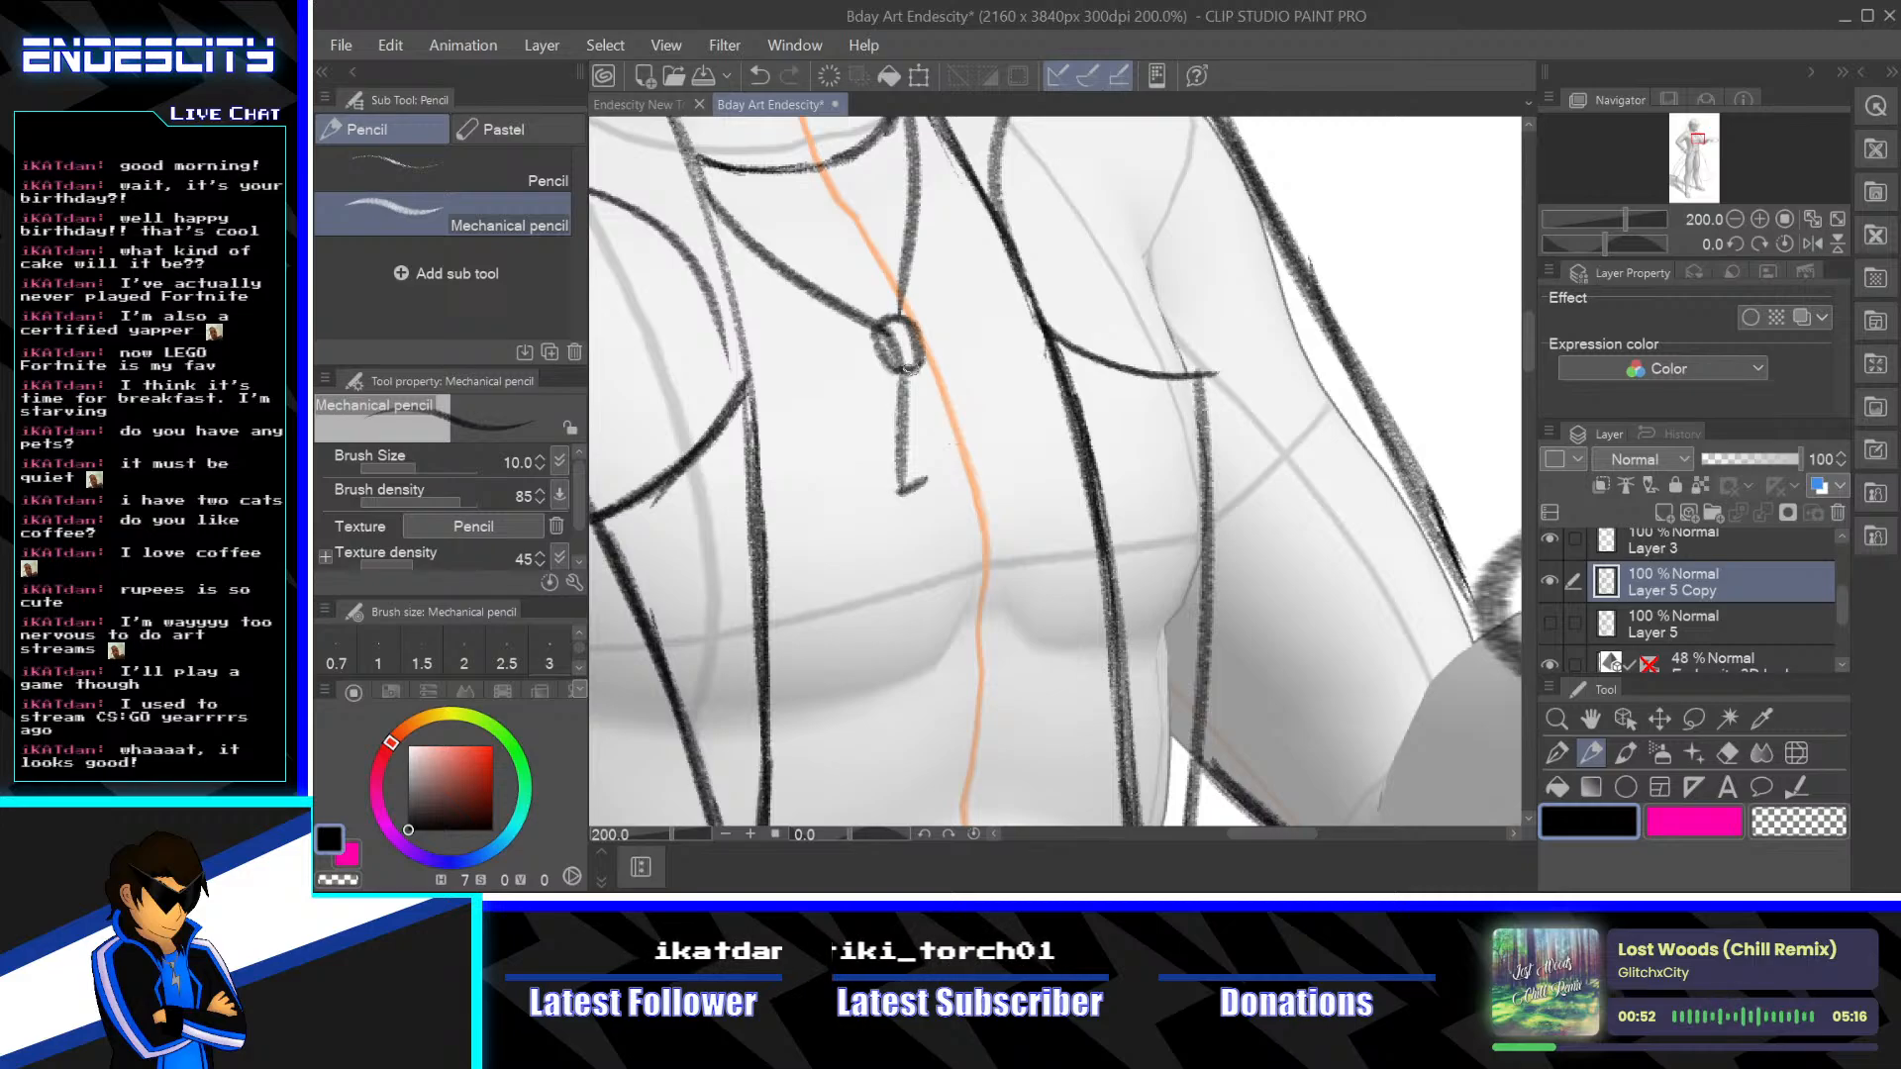
{"action": "key", "text": "ctrl+z"}
{"action": "left_click_drag", "start_coordinate": [903, 368], "coordinate": [966, 553]}
{"action": "key", "text": "ctrl+z"}
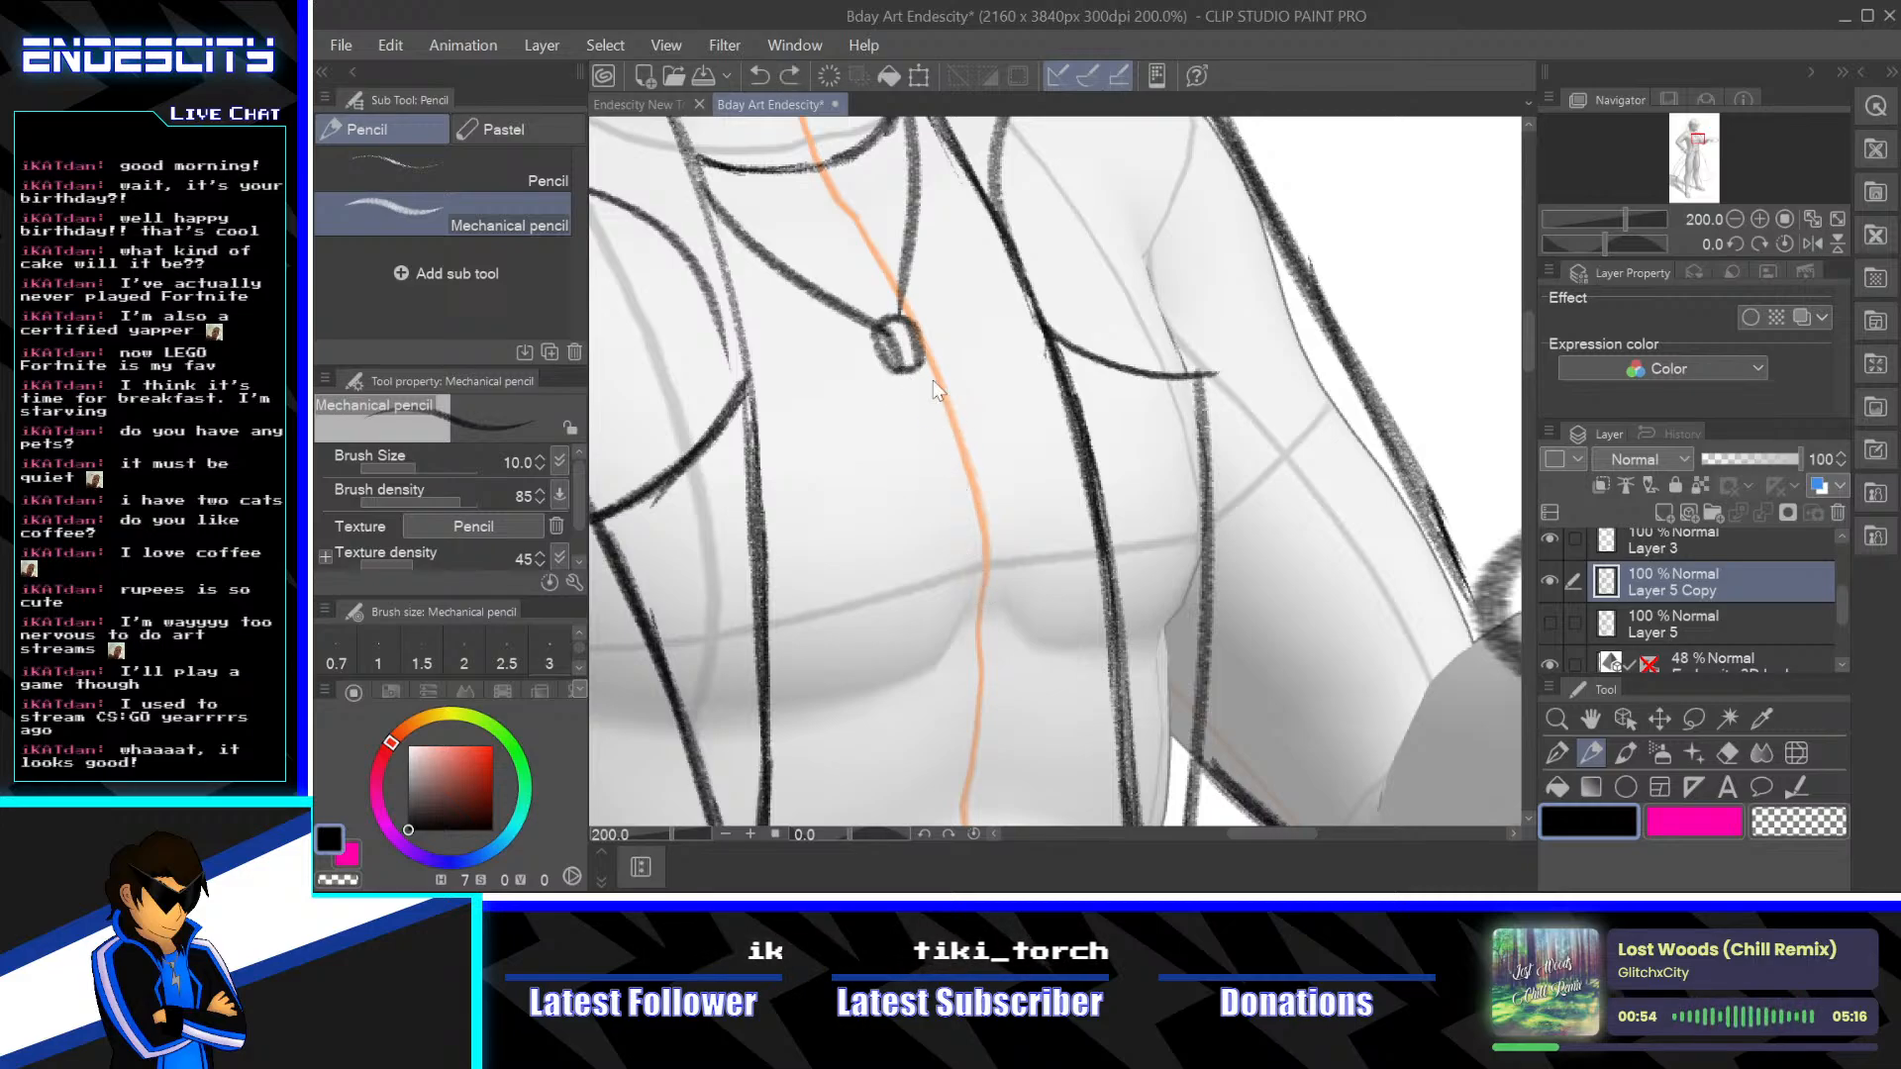
{"action": "key", "text": "ctrl+z"}
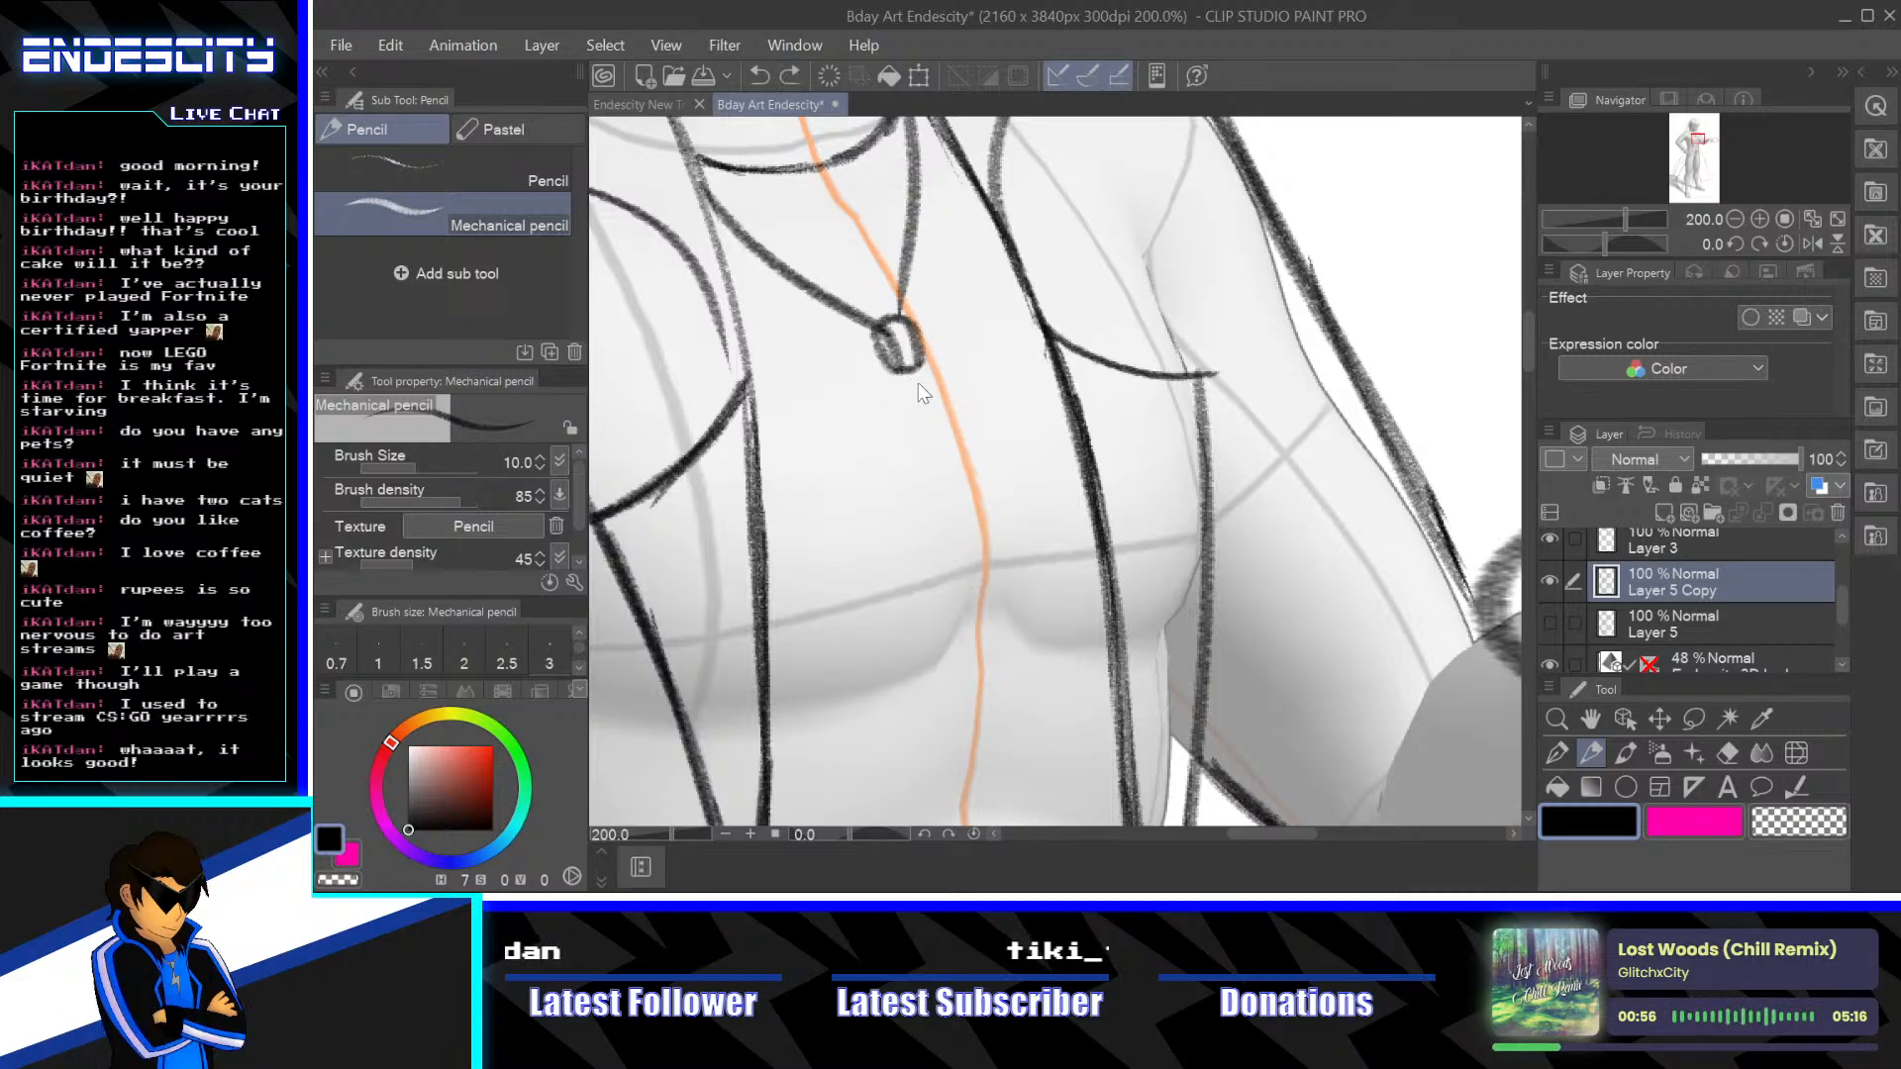
Sketch a slimmer lightning-bolt pendant below the loop around a thin slanted guideline, and erase the guideline's leftover parts
{"action": "left_click_drag", "start_coordinate": [913, 382], "coordinate": [957, 511]}
{"action": "left_click_drag", "start_coordinate": [911, 373], "coordinate": [885, 483]}
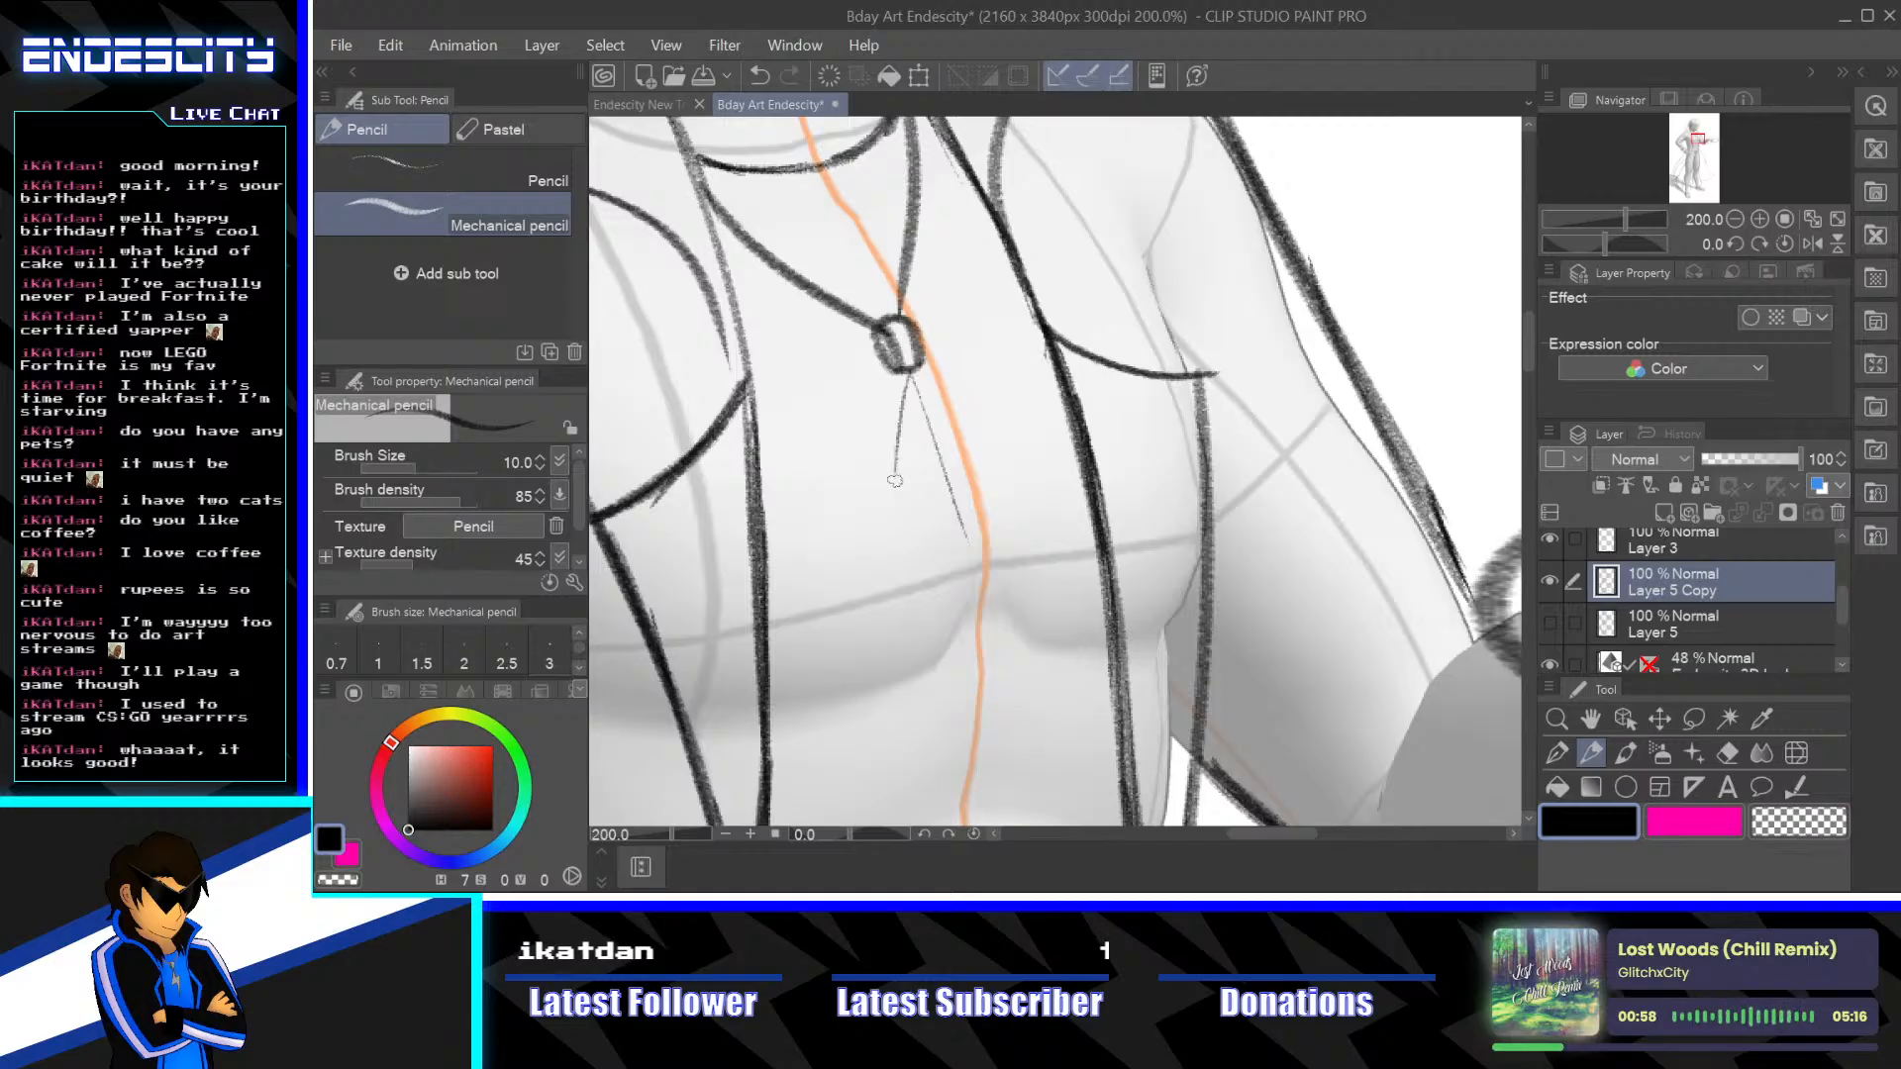
{"action": "key", "text": "ctrl+z"}
{"action": "mouse_move", "coordinate": [908, 371]}
{"action": "left_mouse_down"}
{"action": "mouse_move", "coordinate": [886, 484]}
{"action": "mouse_move", "coordinate": [966, 452]}
{"action": "left_mouse_up"}
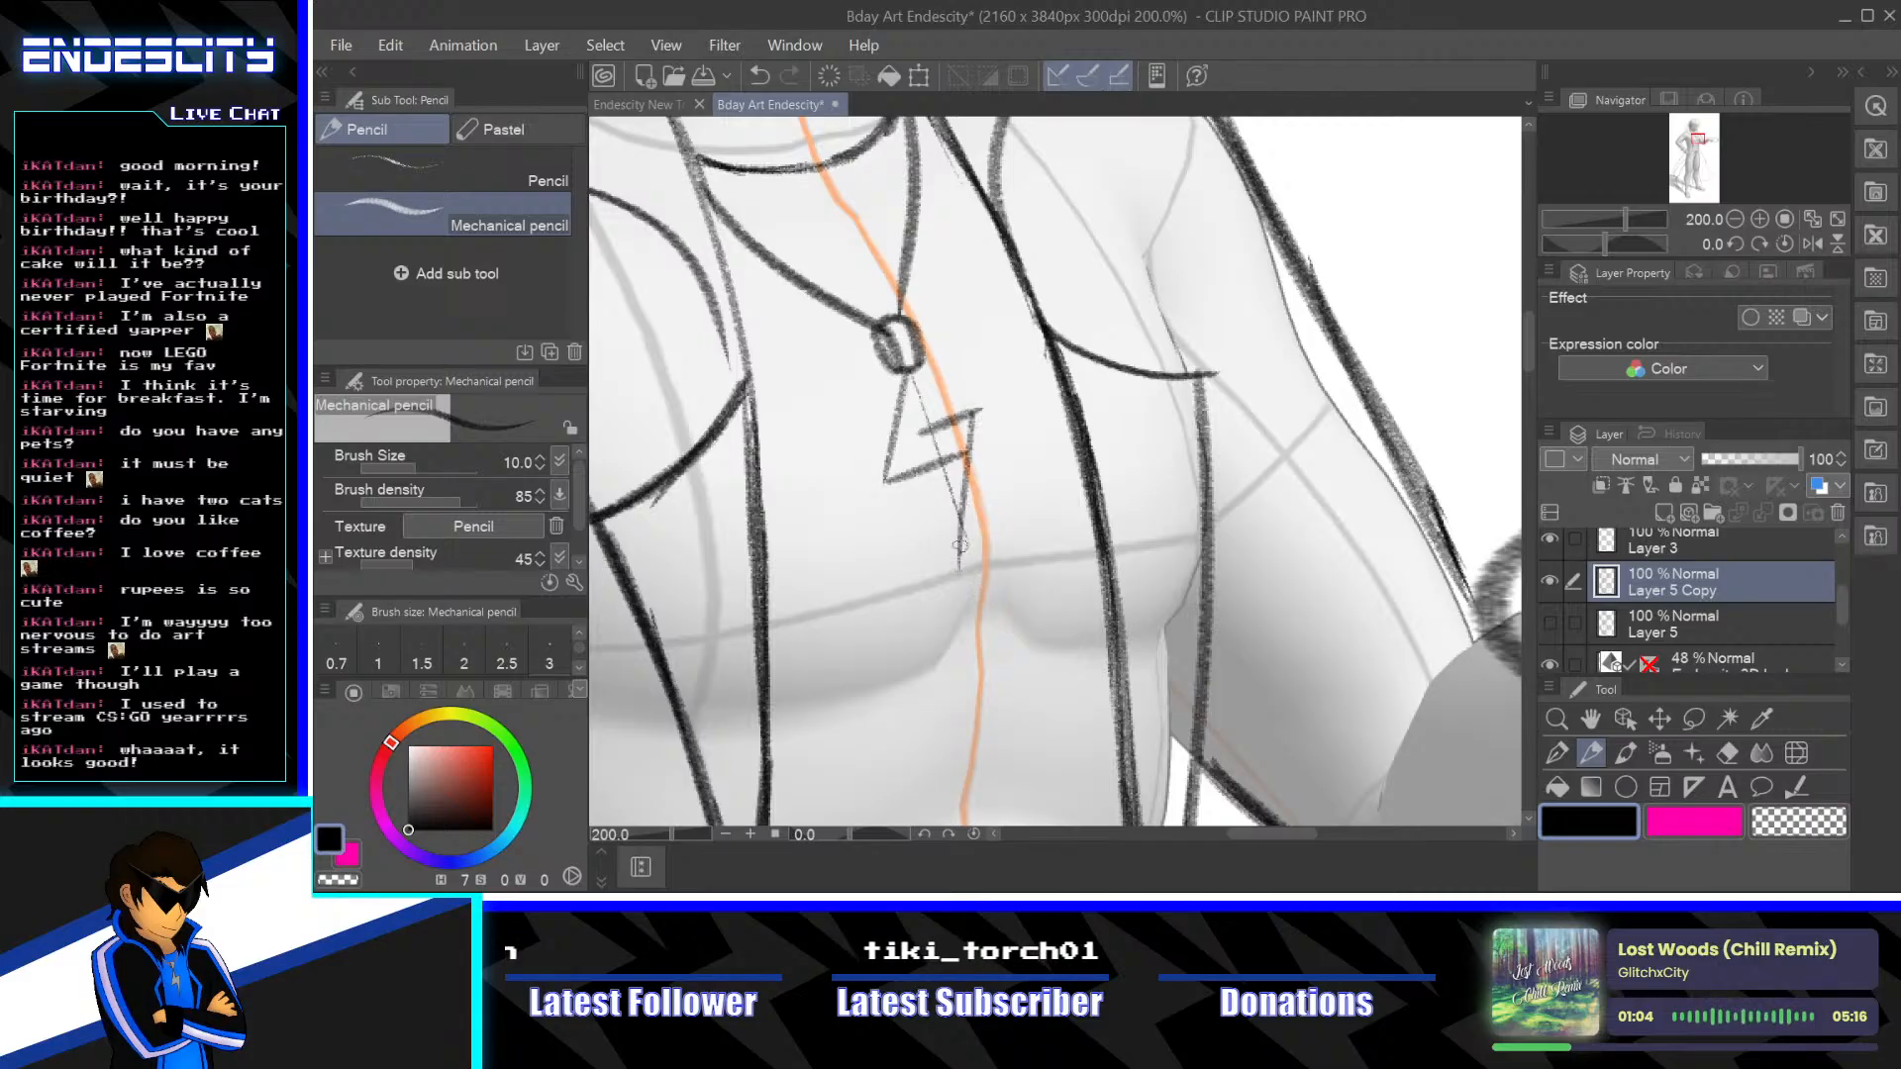
{"action": "left_click_drag", "start_coordinate": [979, 414], "coordinate": [972, 531]}
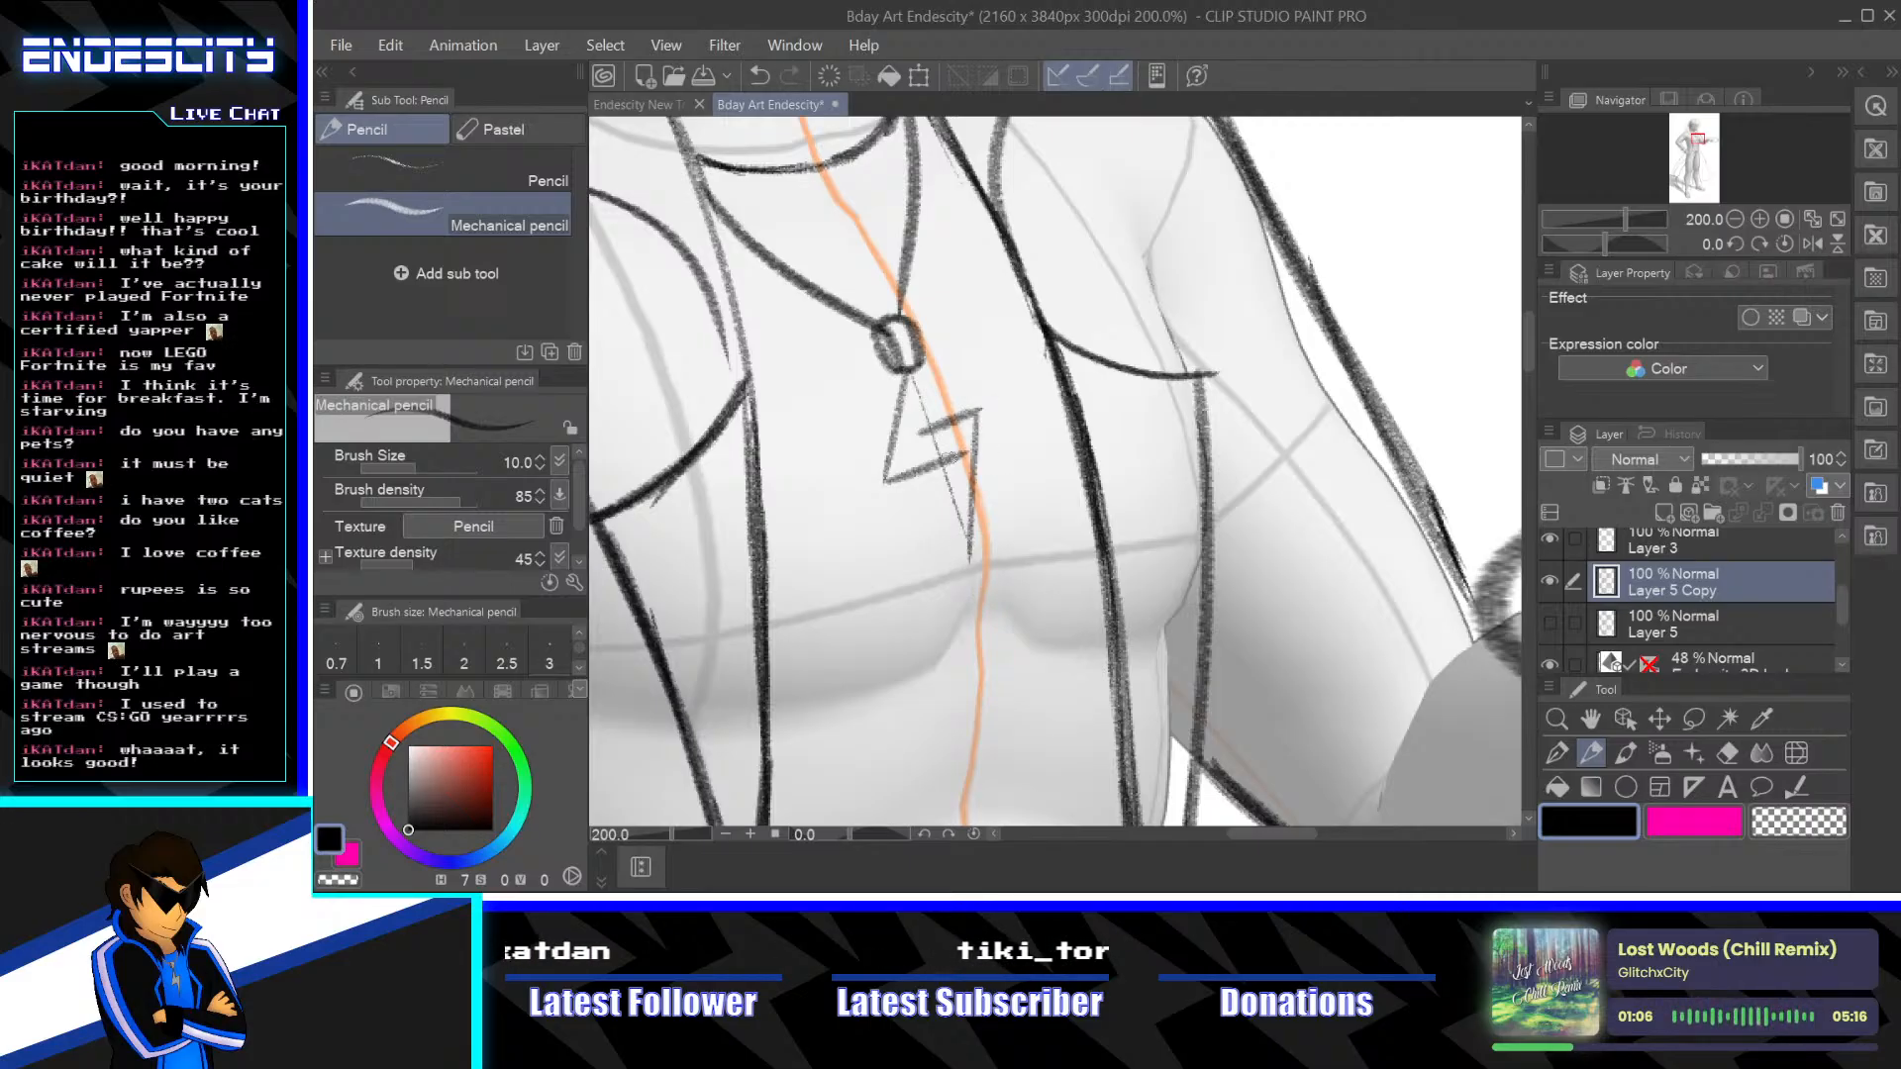
{"action": "mouse_move", "coordinate": [905, 368]}
{"action": "left_mouse_down"}
{"action": "mouse_move", "coordinate": [977, 552]}
{"action": "mouse_move", "coordinate": [985, 520]}
{"action": "left_mouse_up"}
{"action": "key", "text": "e"}
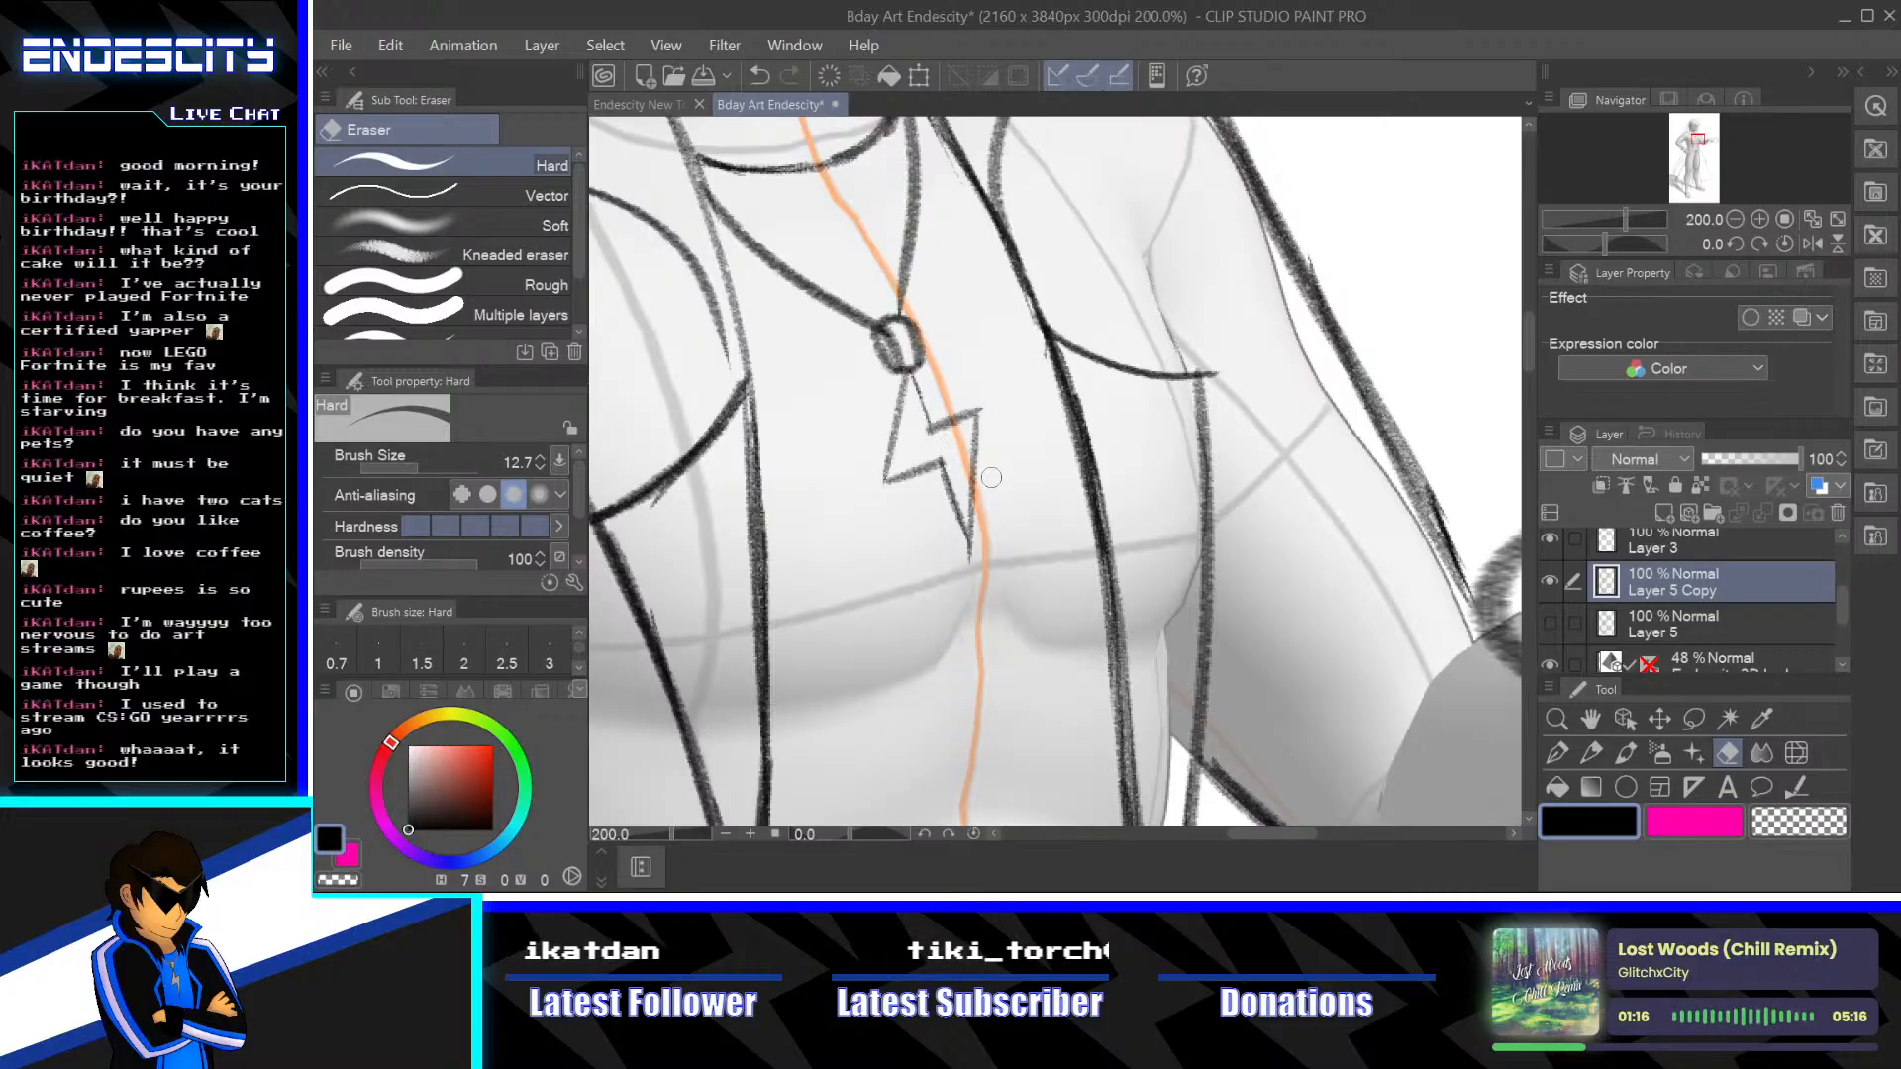
Select the lightning-bolt pendant below the loop with a freehand Lasso outline
{"action": "scroll", "coordinate": [991, 490], "scroll_direction": "down", "scroll_amount": 5}
{"action": "mouse_move", "coordinate": [1112, 646]}
{"action": "left_mouse_down"}
{"action": "mouse_move", "coordinate": [1112, 531]}
{"action": "mouse_move", "coordinate": [1222, 437]}
{"action": "mouse_move", "coordinate": [1267, 440]}
{"action": "mouse_move", "coordinate": [1228, 659]}
{"action": "left_mouse_up"}
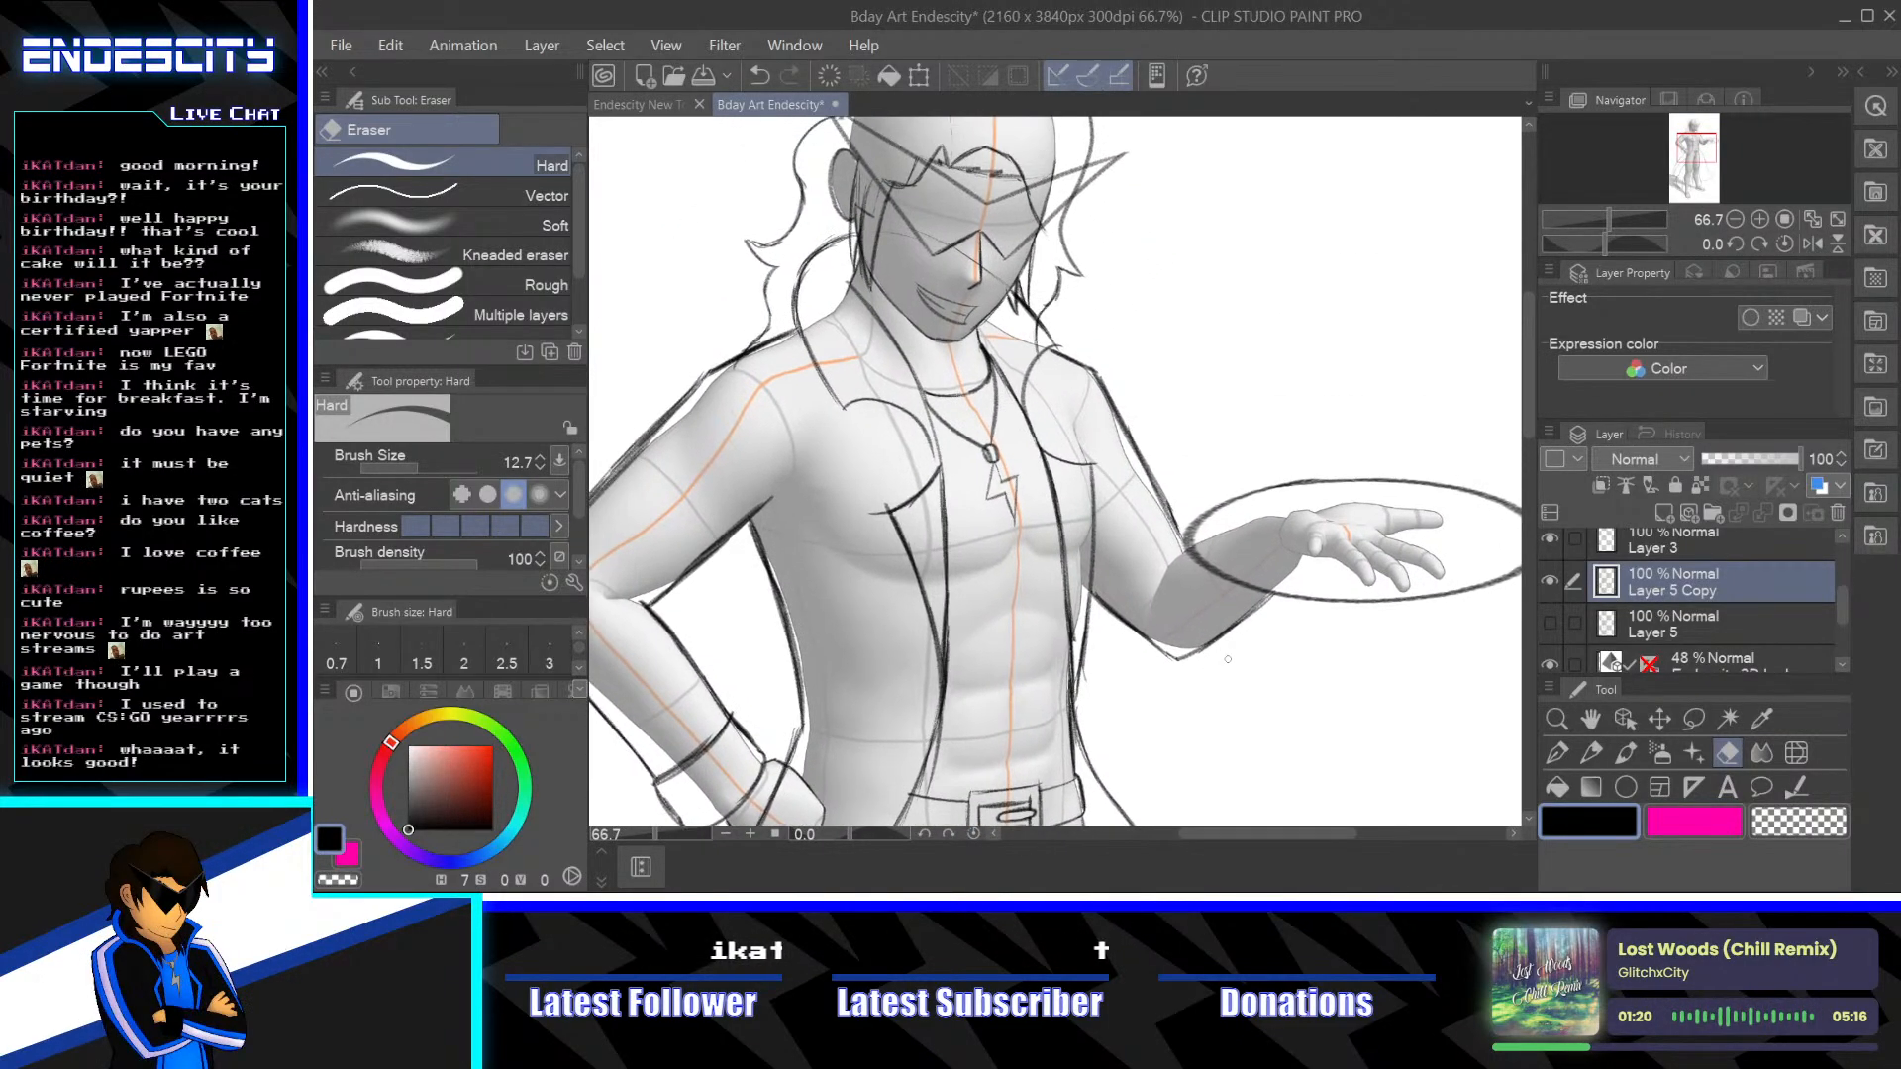
{"action": "left_click", "coordinate": [1694, 717]}
{"action": "scroll", "coordinate": [1254, 635], "scroll_direction": "up", "scroll_amount": 3}
{"action": "left_click_drag", "start_coordinate": [830, 363], "coordinate": [1139, 525]}
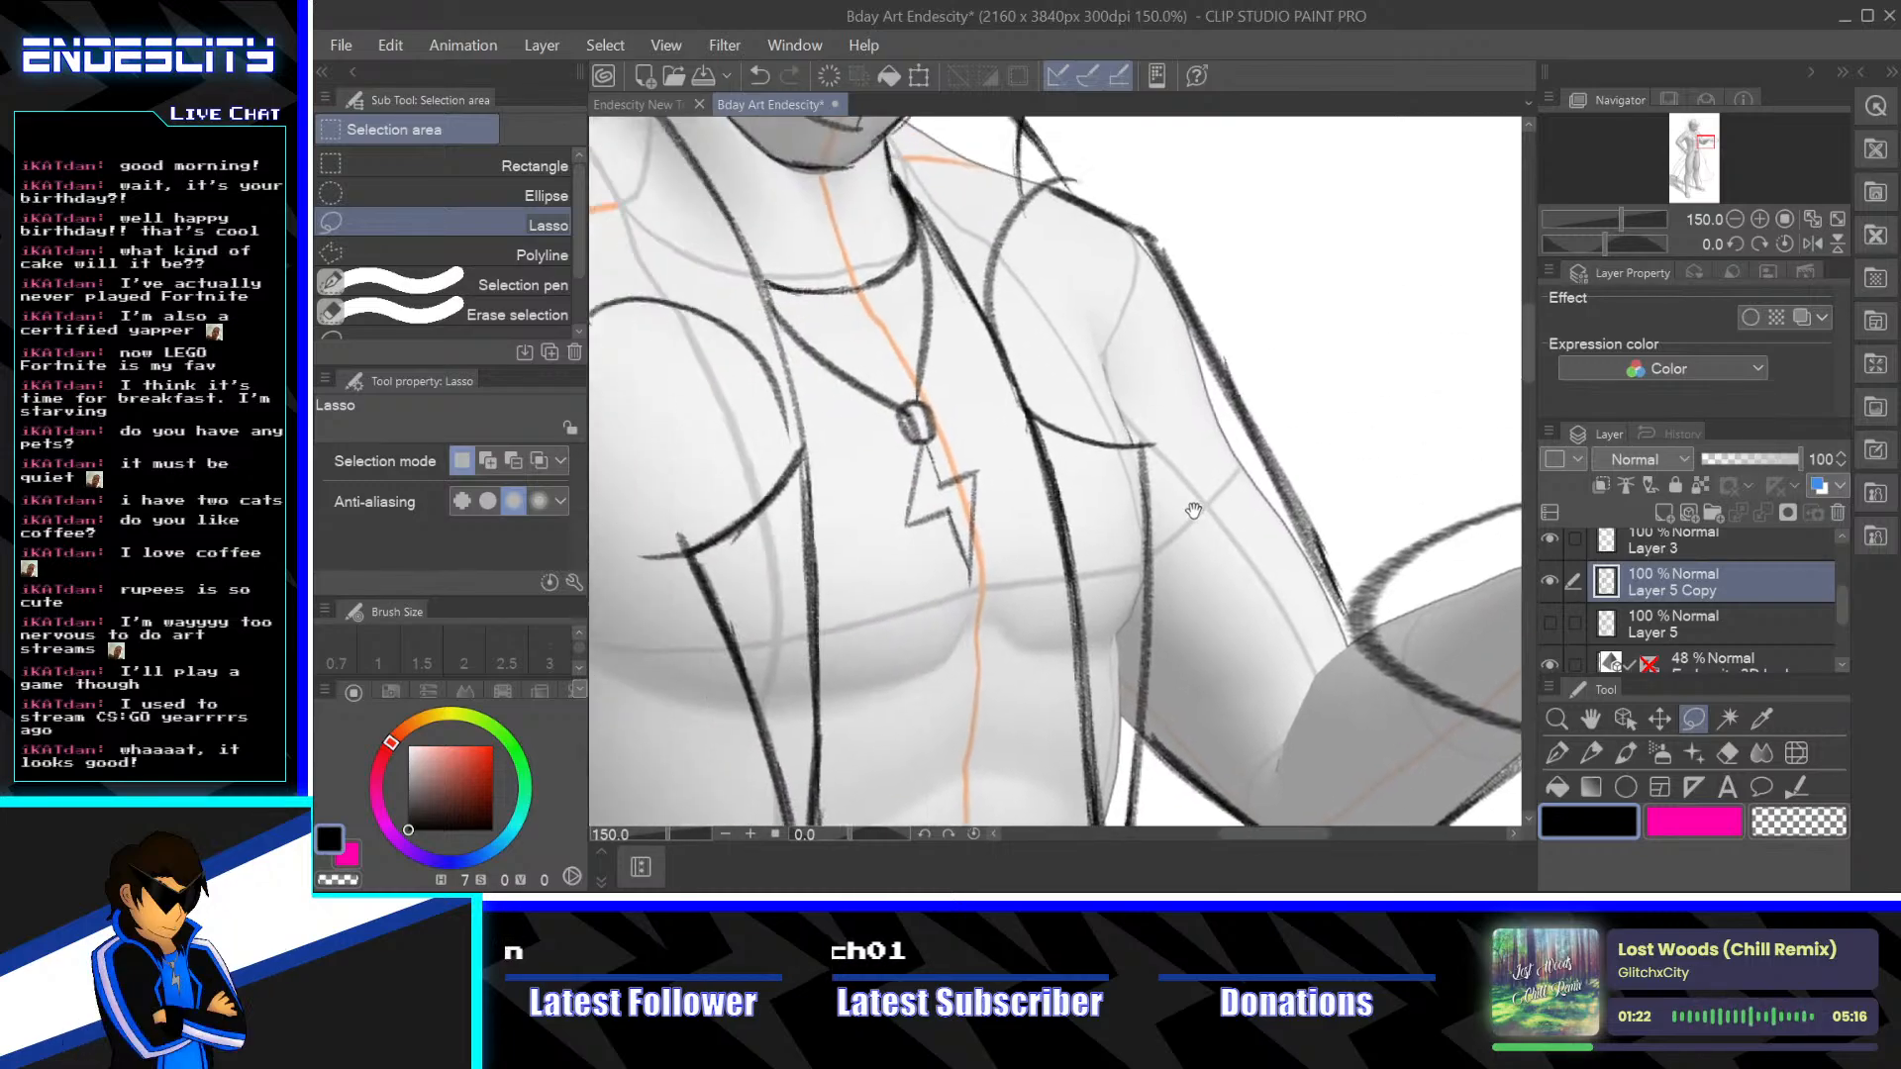
{"action": "scroll", "coordinate": [1141, 527], "scroll_direction": "up", "scroll_amount": 5}
{"action": "scroll", "coordinate": [1141, 527], "scroll_direction": "down", "scroll_amount": 2}
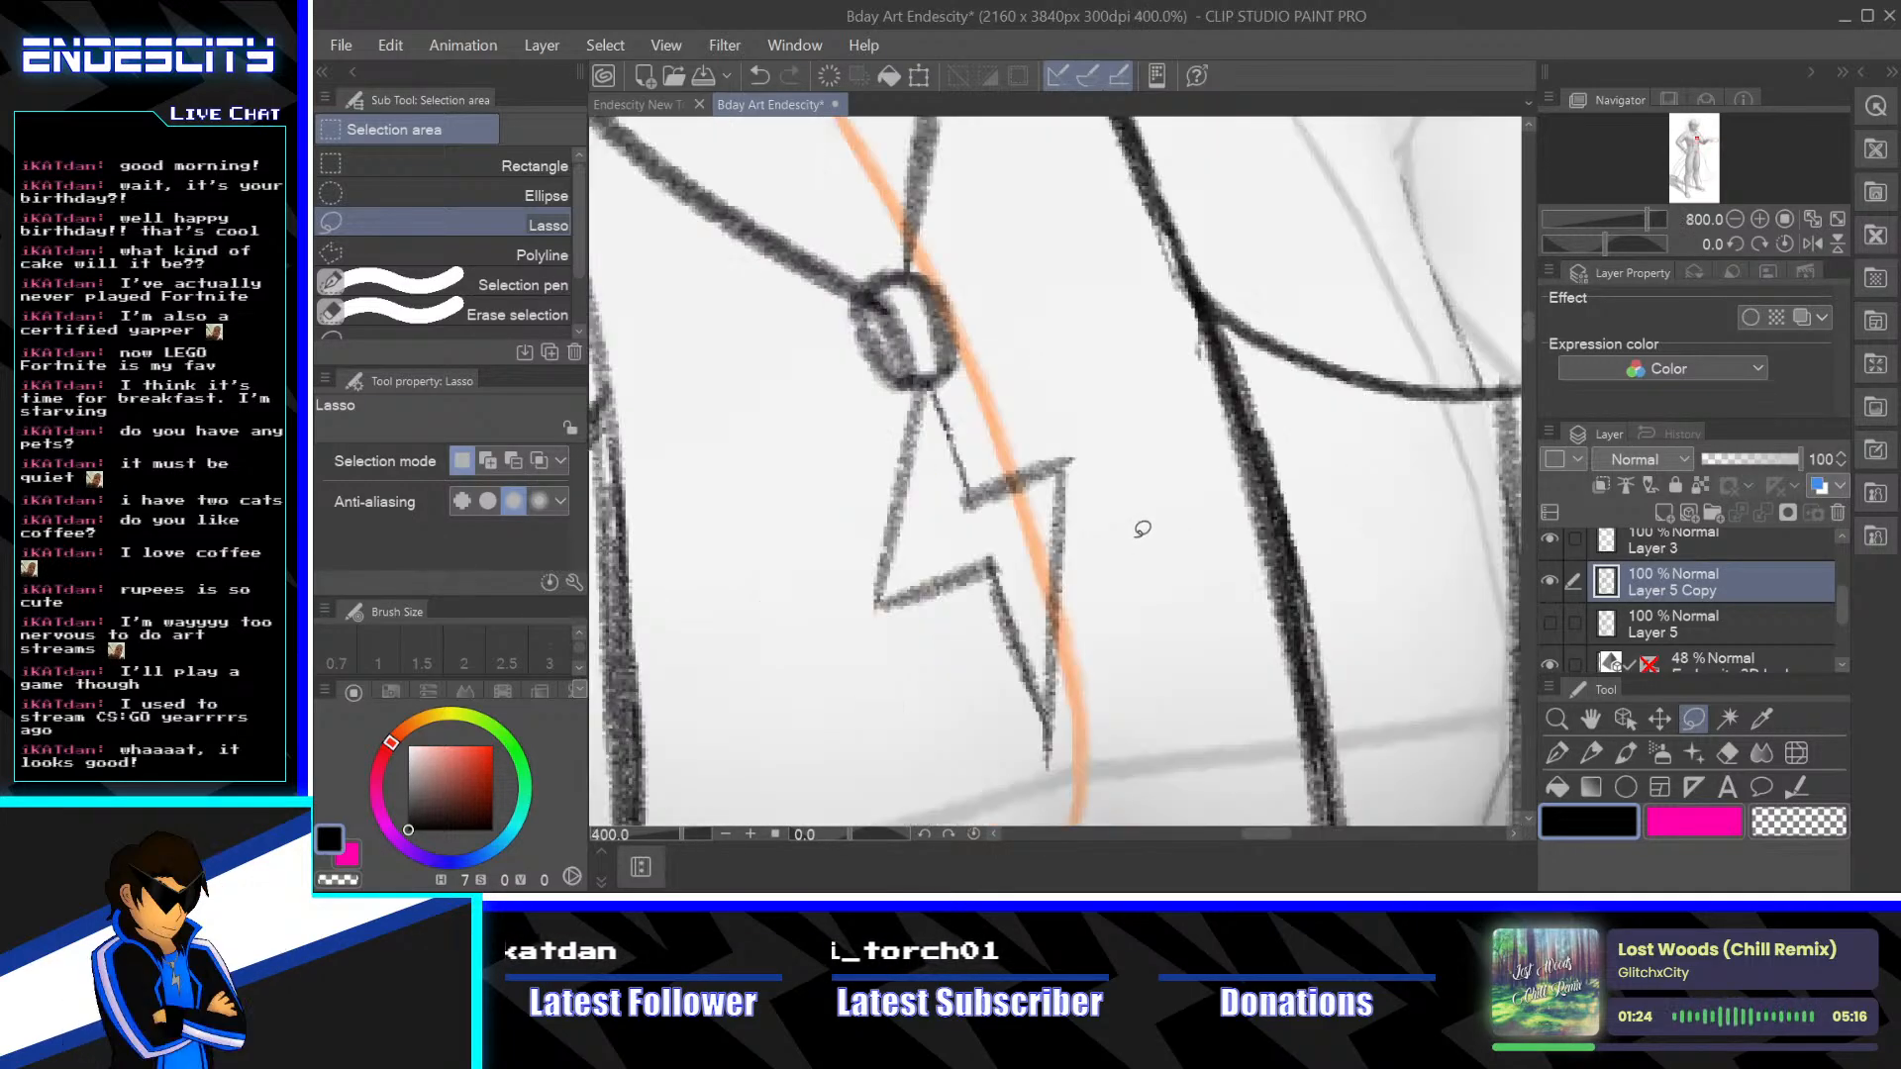
{"action": "scroll", "coordinate": [1135, 519], "scroll_direction": "down", "scroll_amount": 2}
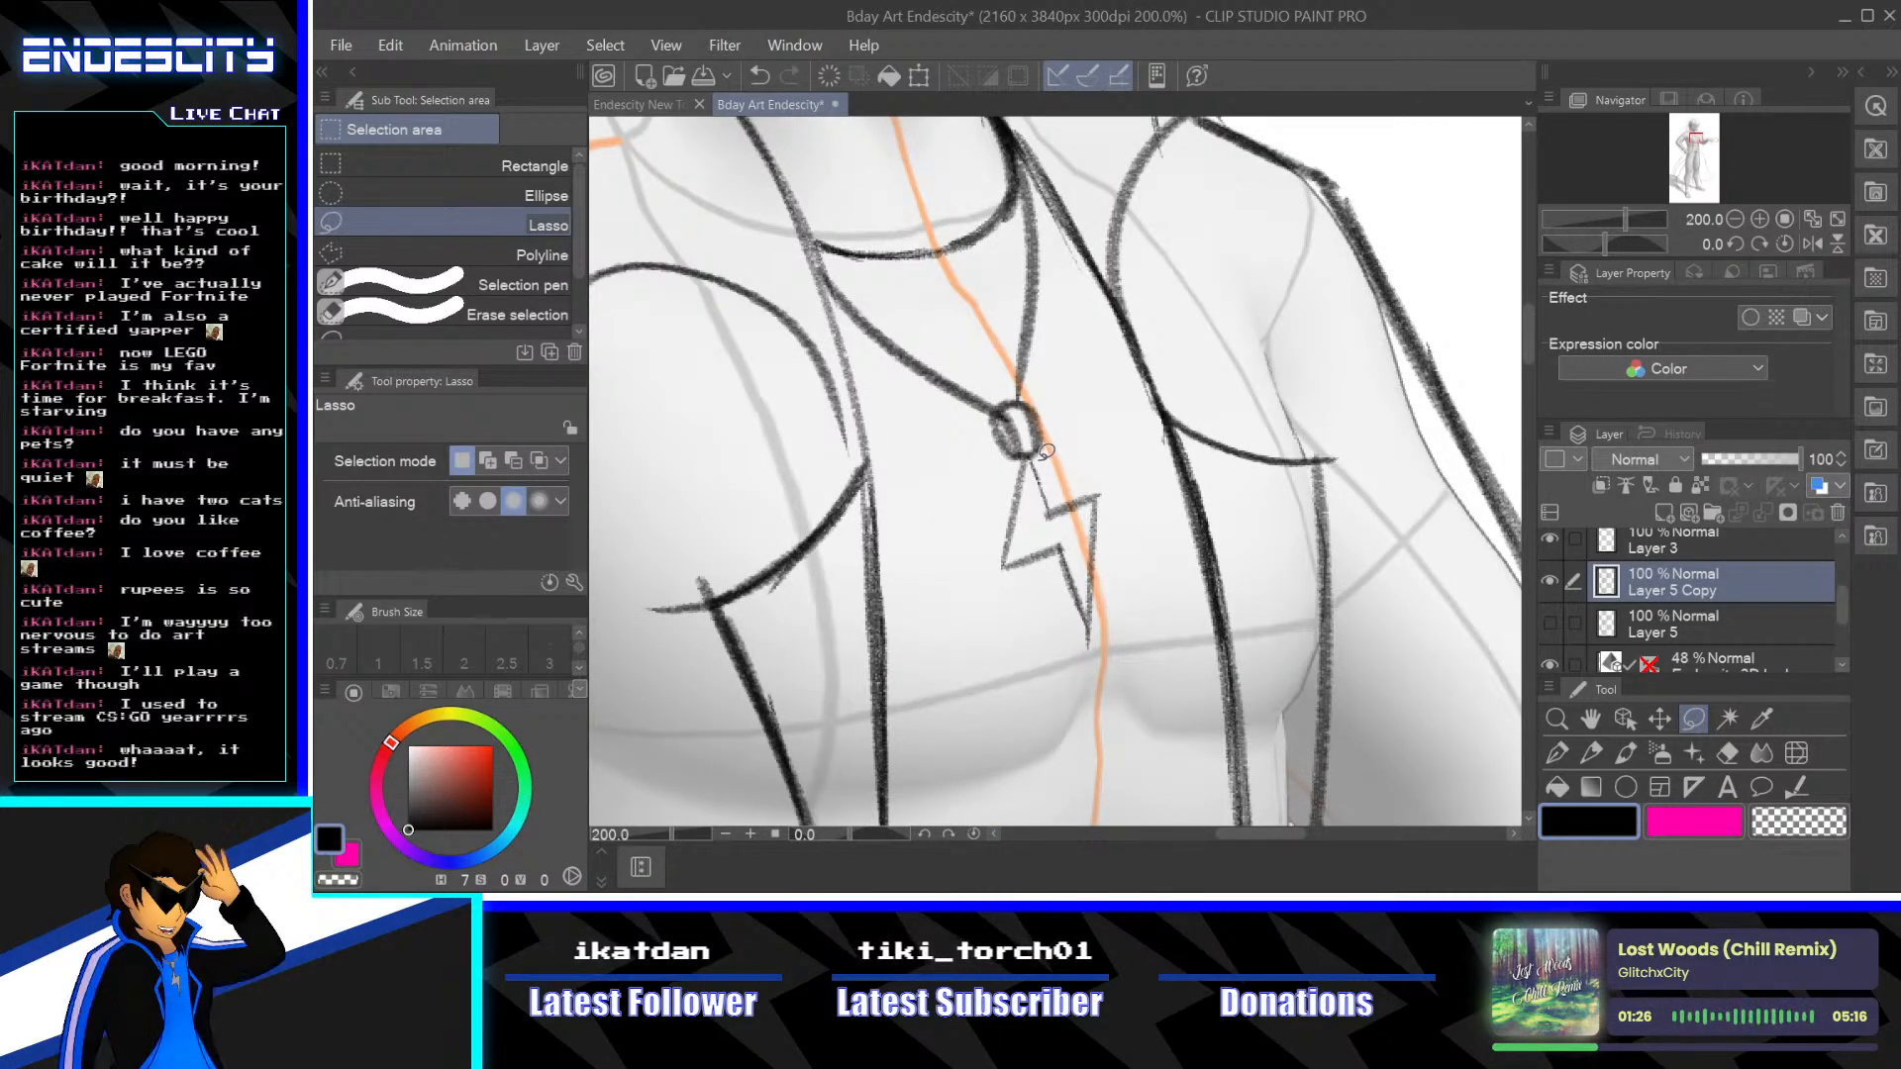
{"action": "mouse_move", "coordinate": [995, 569]}
{"action": "left_mouse_down"}
{"action": "mouse_move", "coordinate": [1045, 623]}
{"action": "mouse_move", "coordinate": [1109, 641]}
{"action": "mouse_move", "coordinate": [1139, 520]}
{"action": "left_mouse_up"}
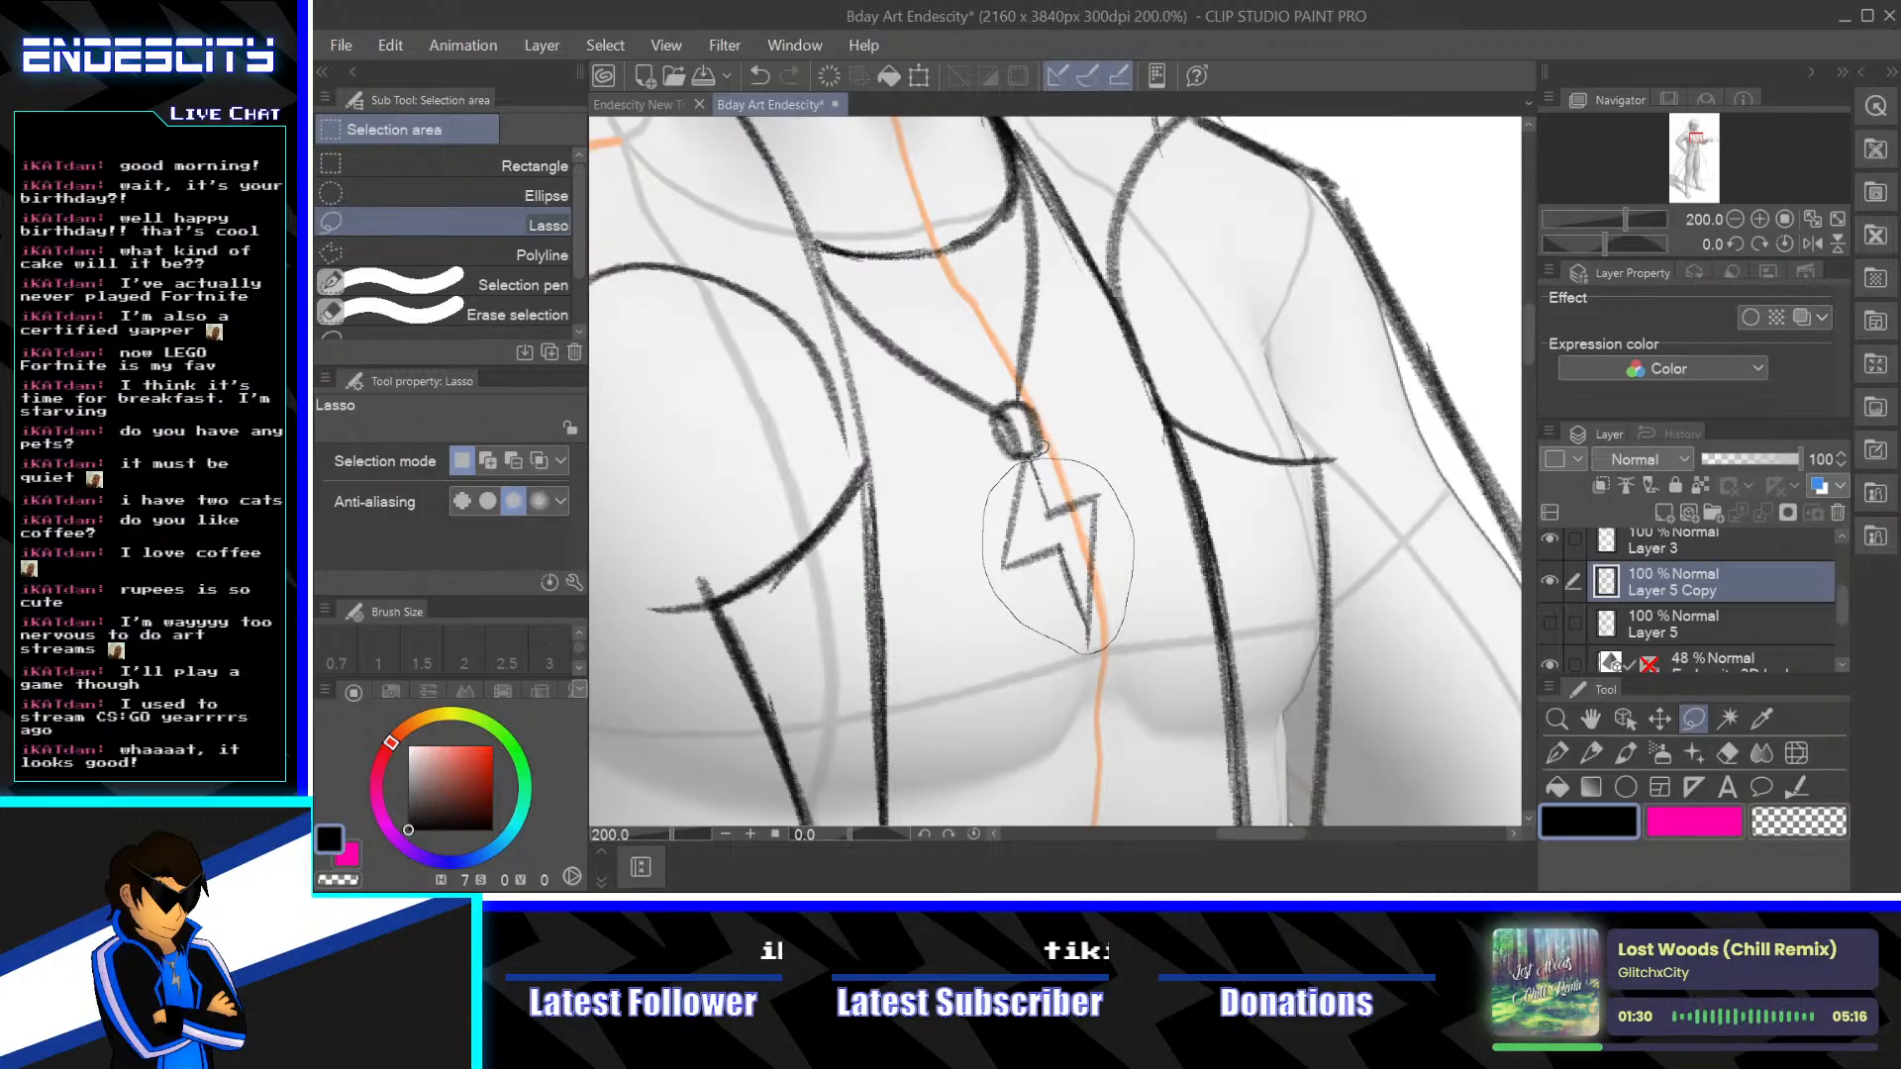
{"action": "left_click_drag", "start_coordinate": [1042, 448], "coordinate": [1041, 448]}
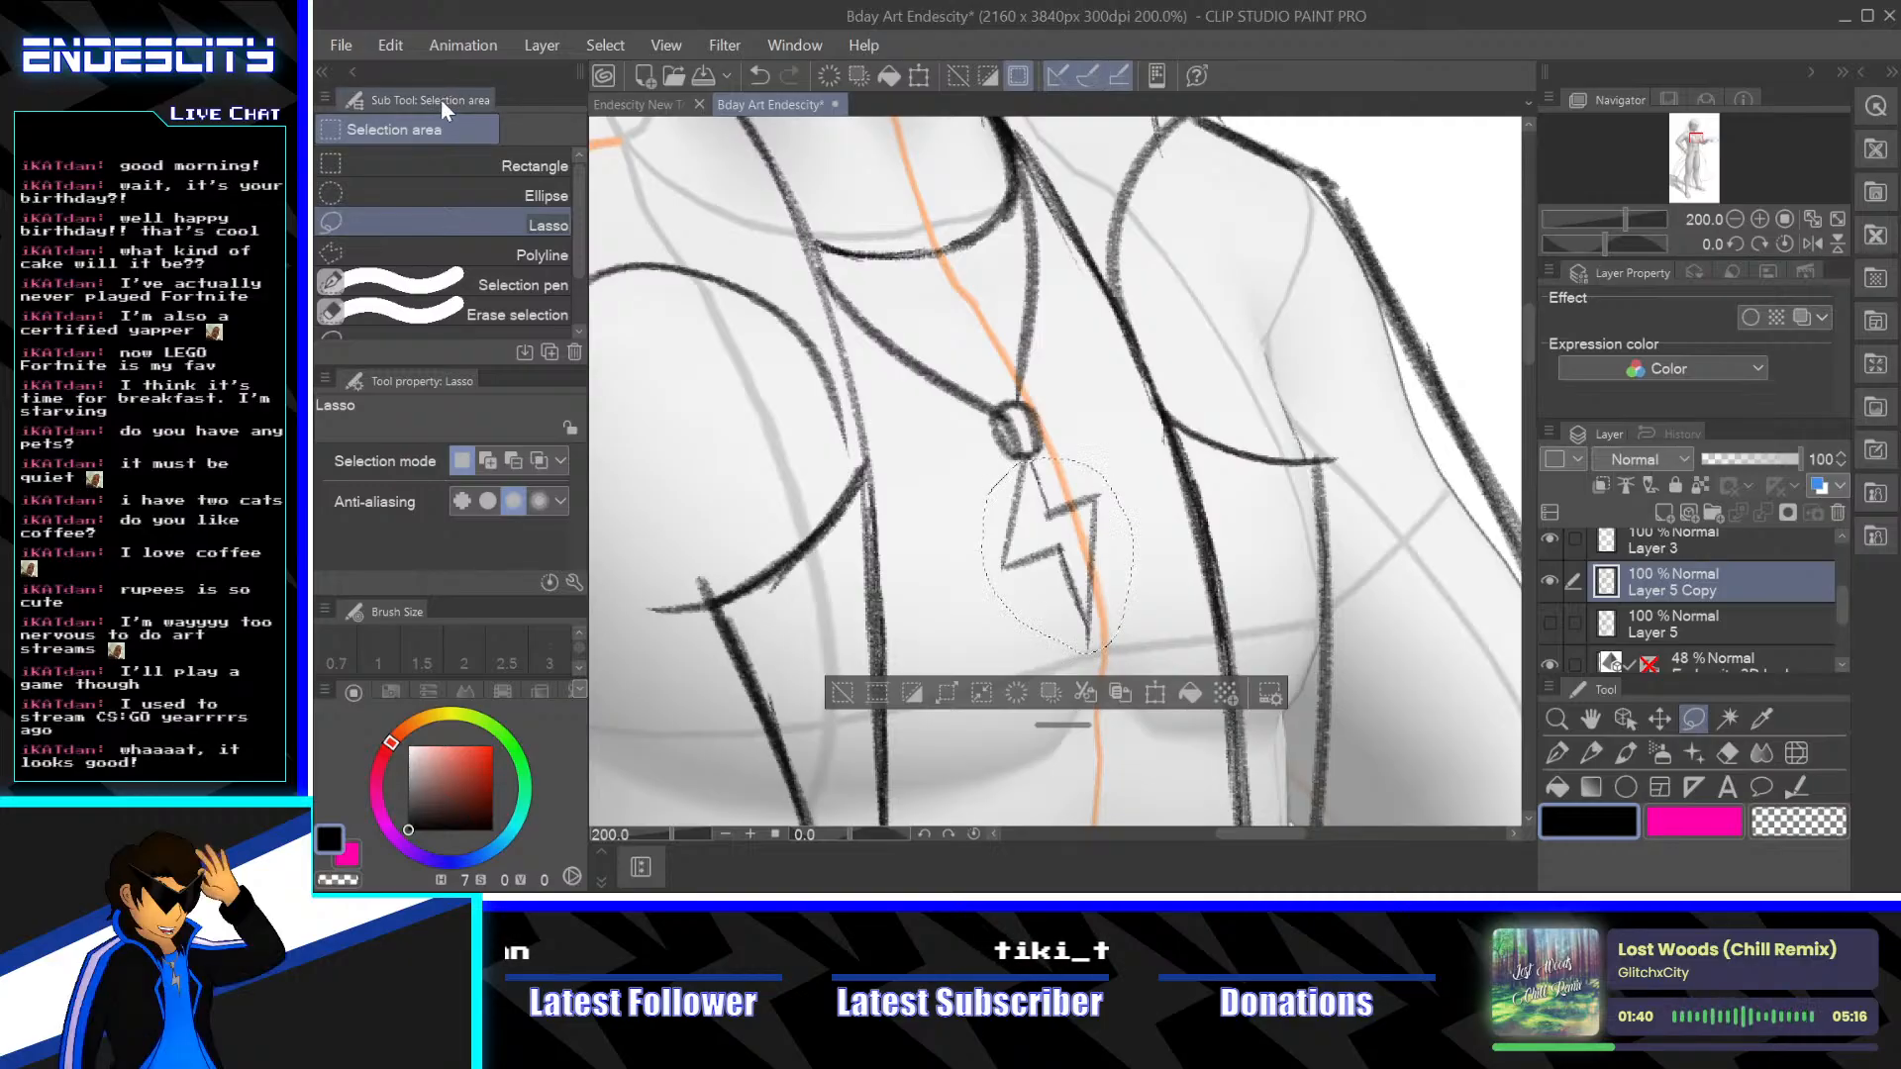
Free Transform the selected lightning-bolt pendant, rotating it slightly clockwise and making it narrower below the necklace's loop
{"action": "left_click", "coordinate": [402, 39]}
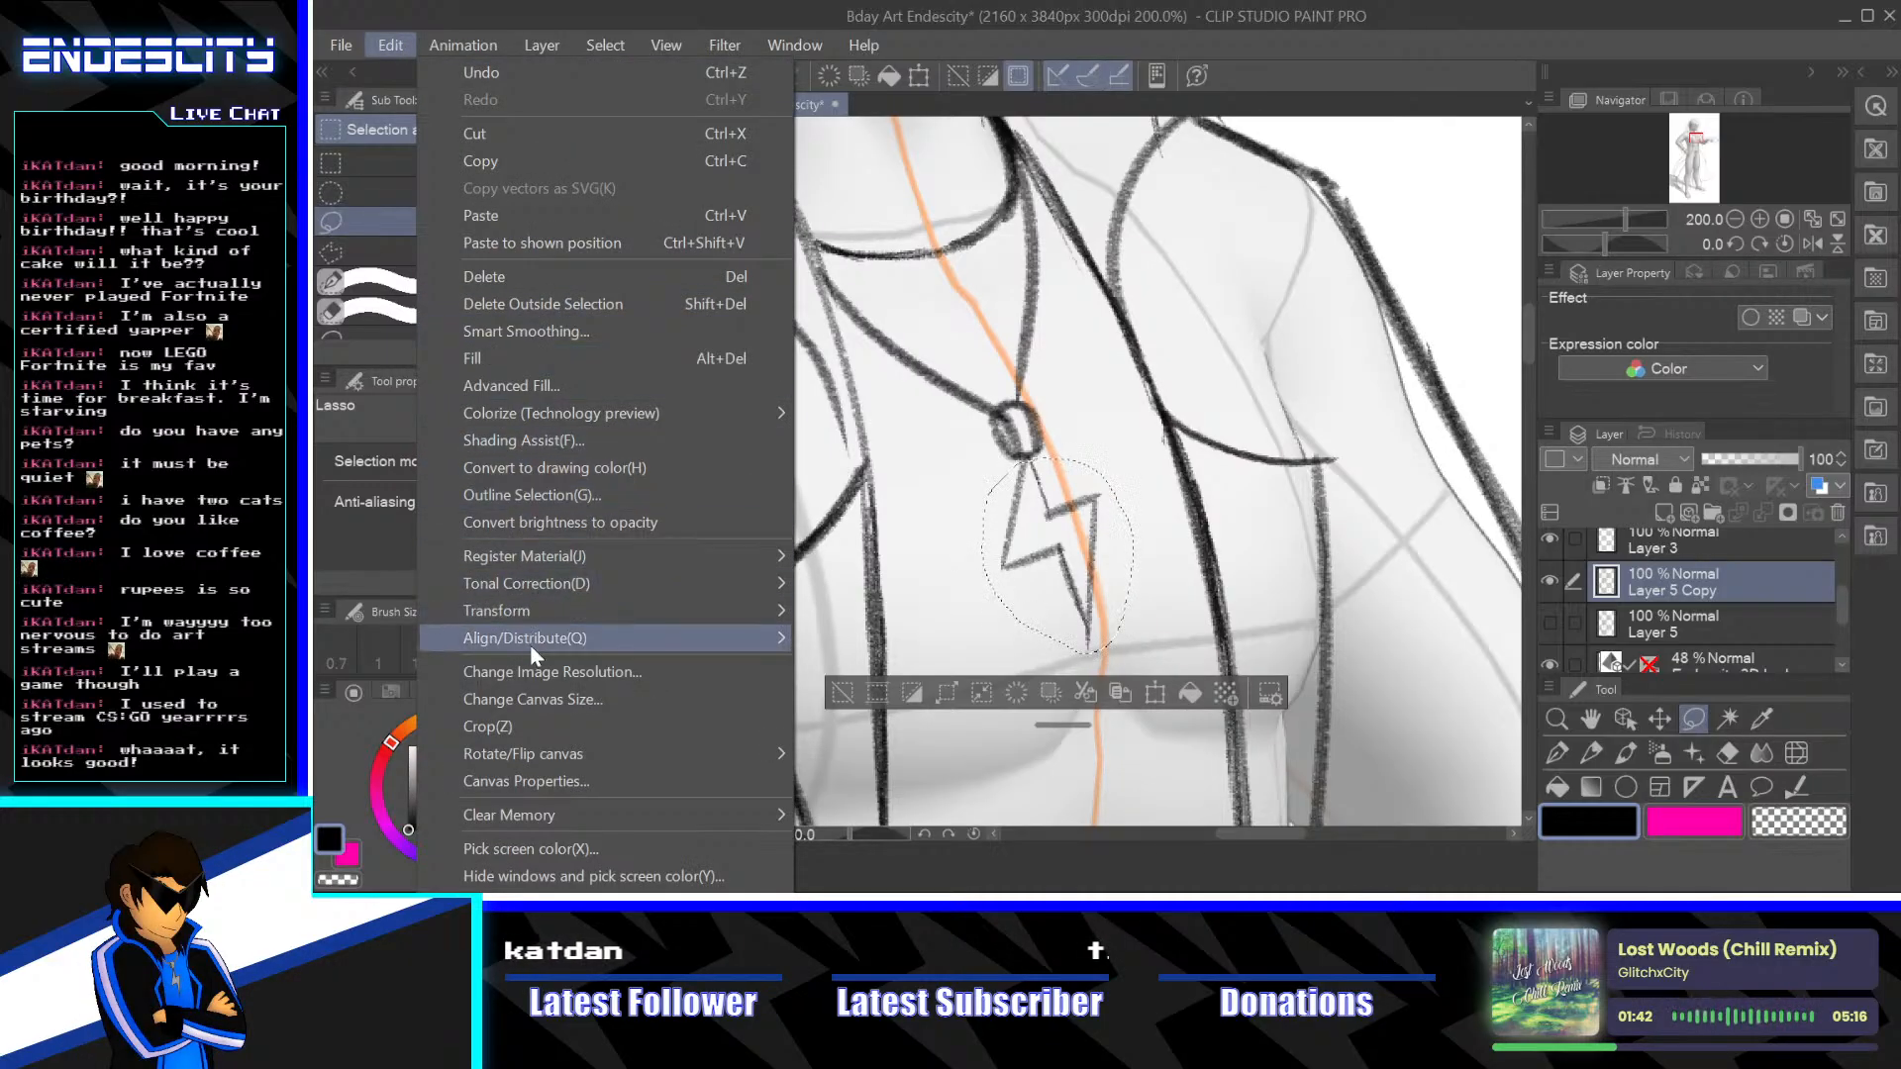
{"action": "mouse_move", "coordinate": [552, 614]}
{"action": "left_click", "coordinate": [1014, 362]}
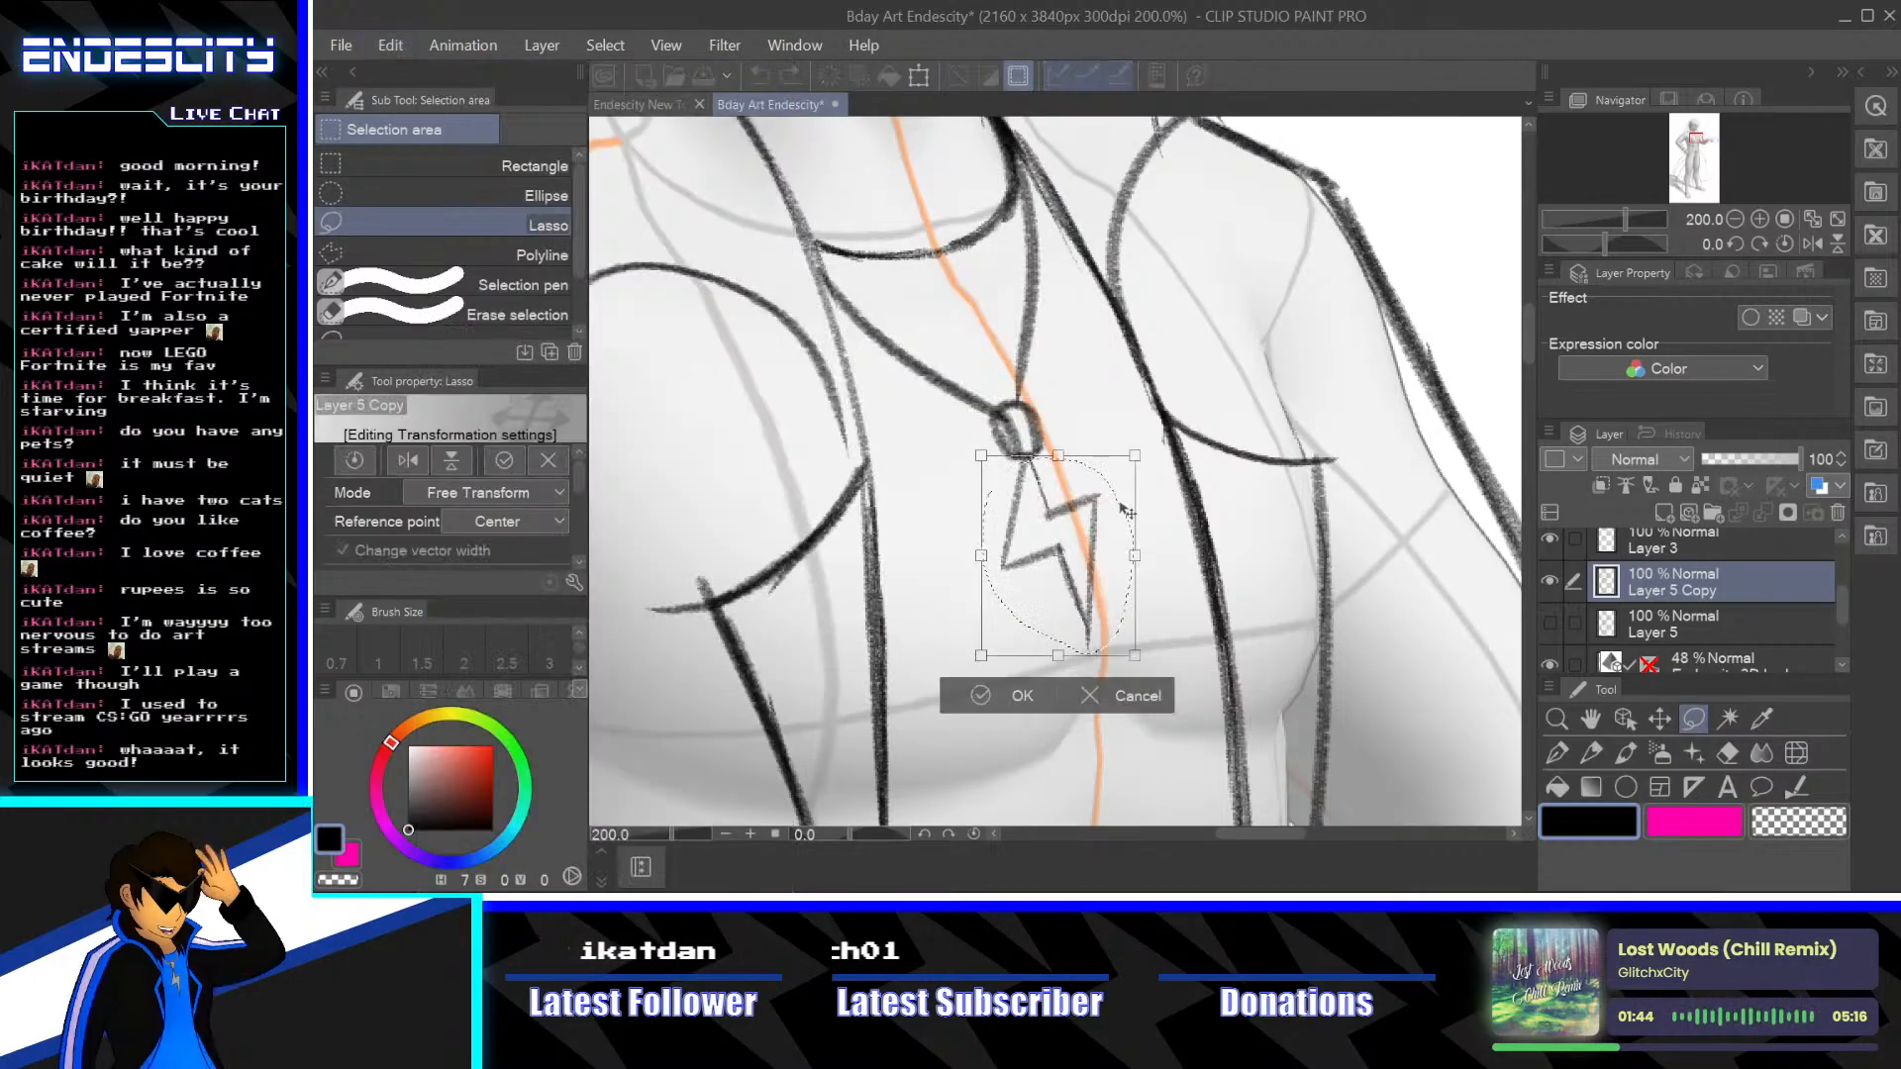
{"action": "scroll", "coordinate": [1153, 458], "scroll_direction": "down", "scroll_amount": 2}
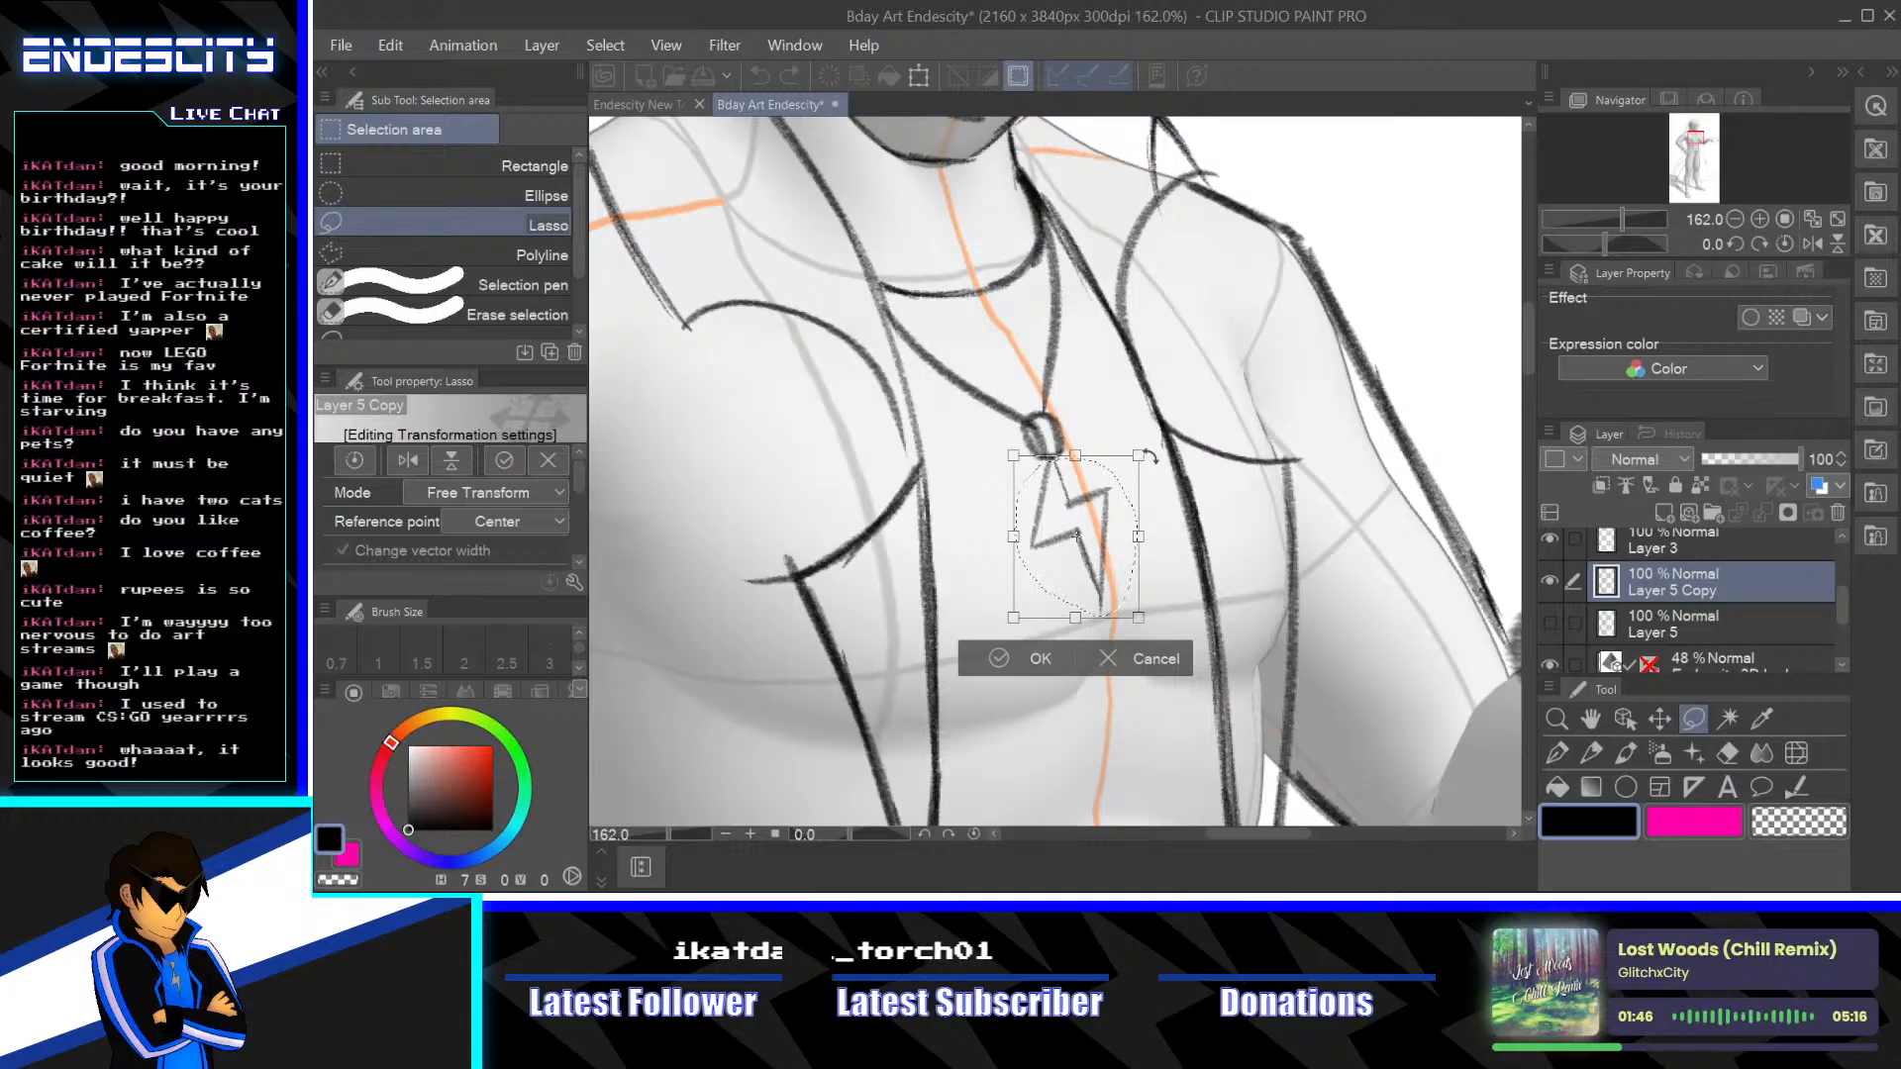
{"action": "left_click_drag", "start_coordinate": [1155, 450], "coordinate": [1160, 462]}
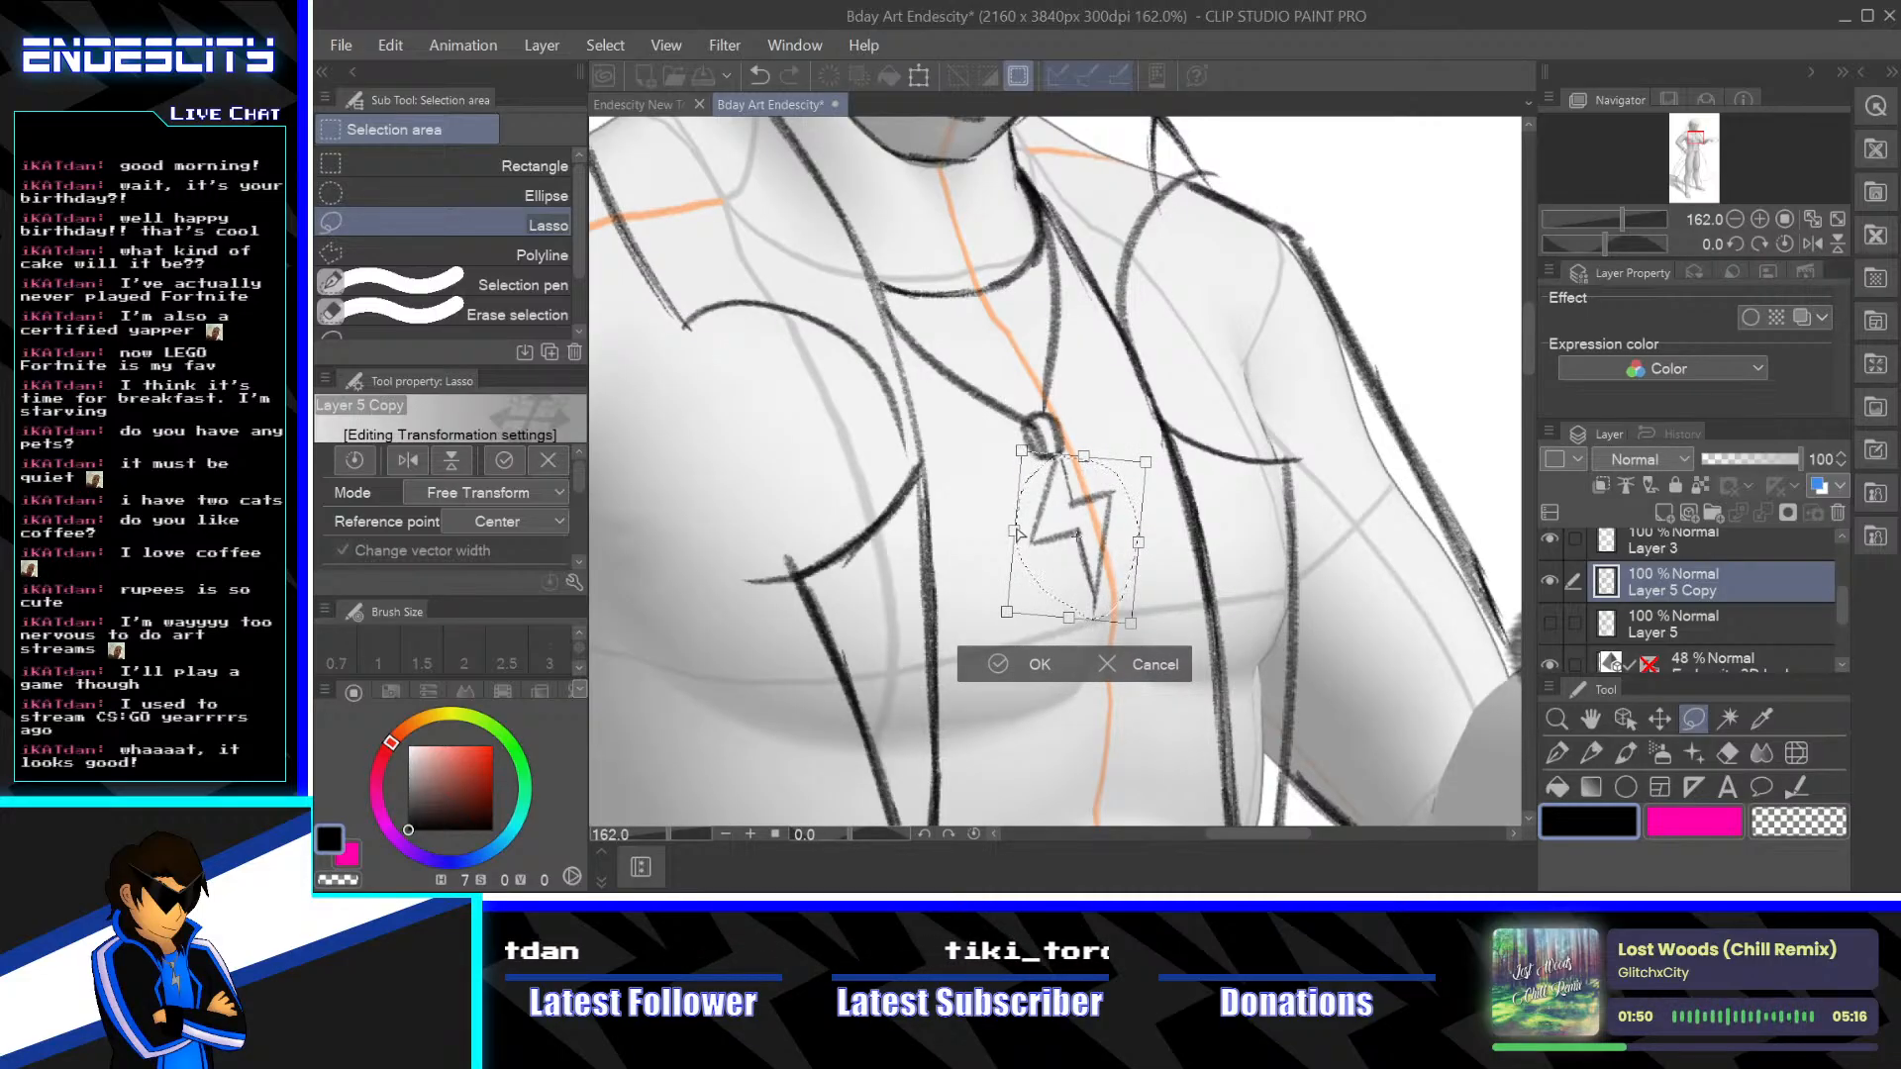
{"action": "left_click_drag", "start_coordinate": [1019, 535], "coordinate": [1061, 533]}
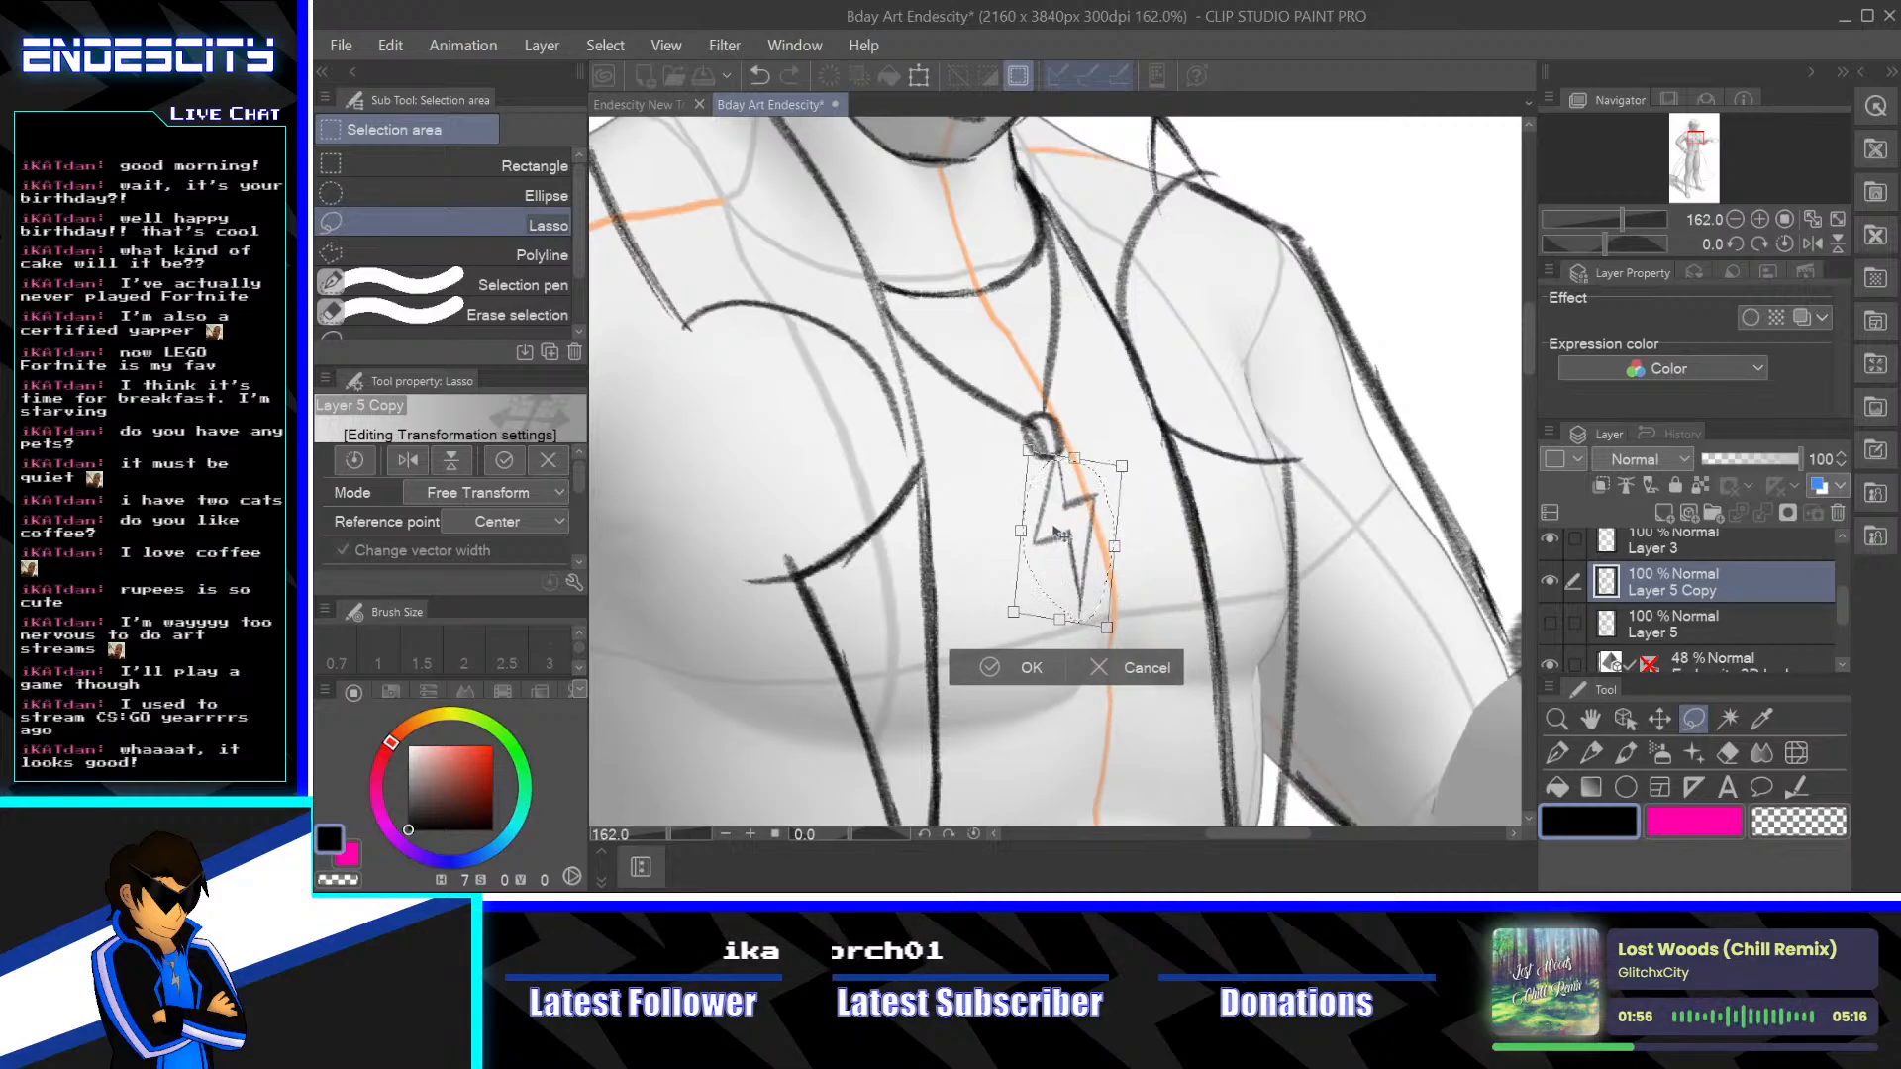
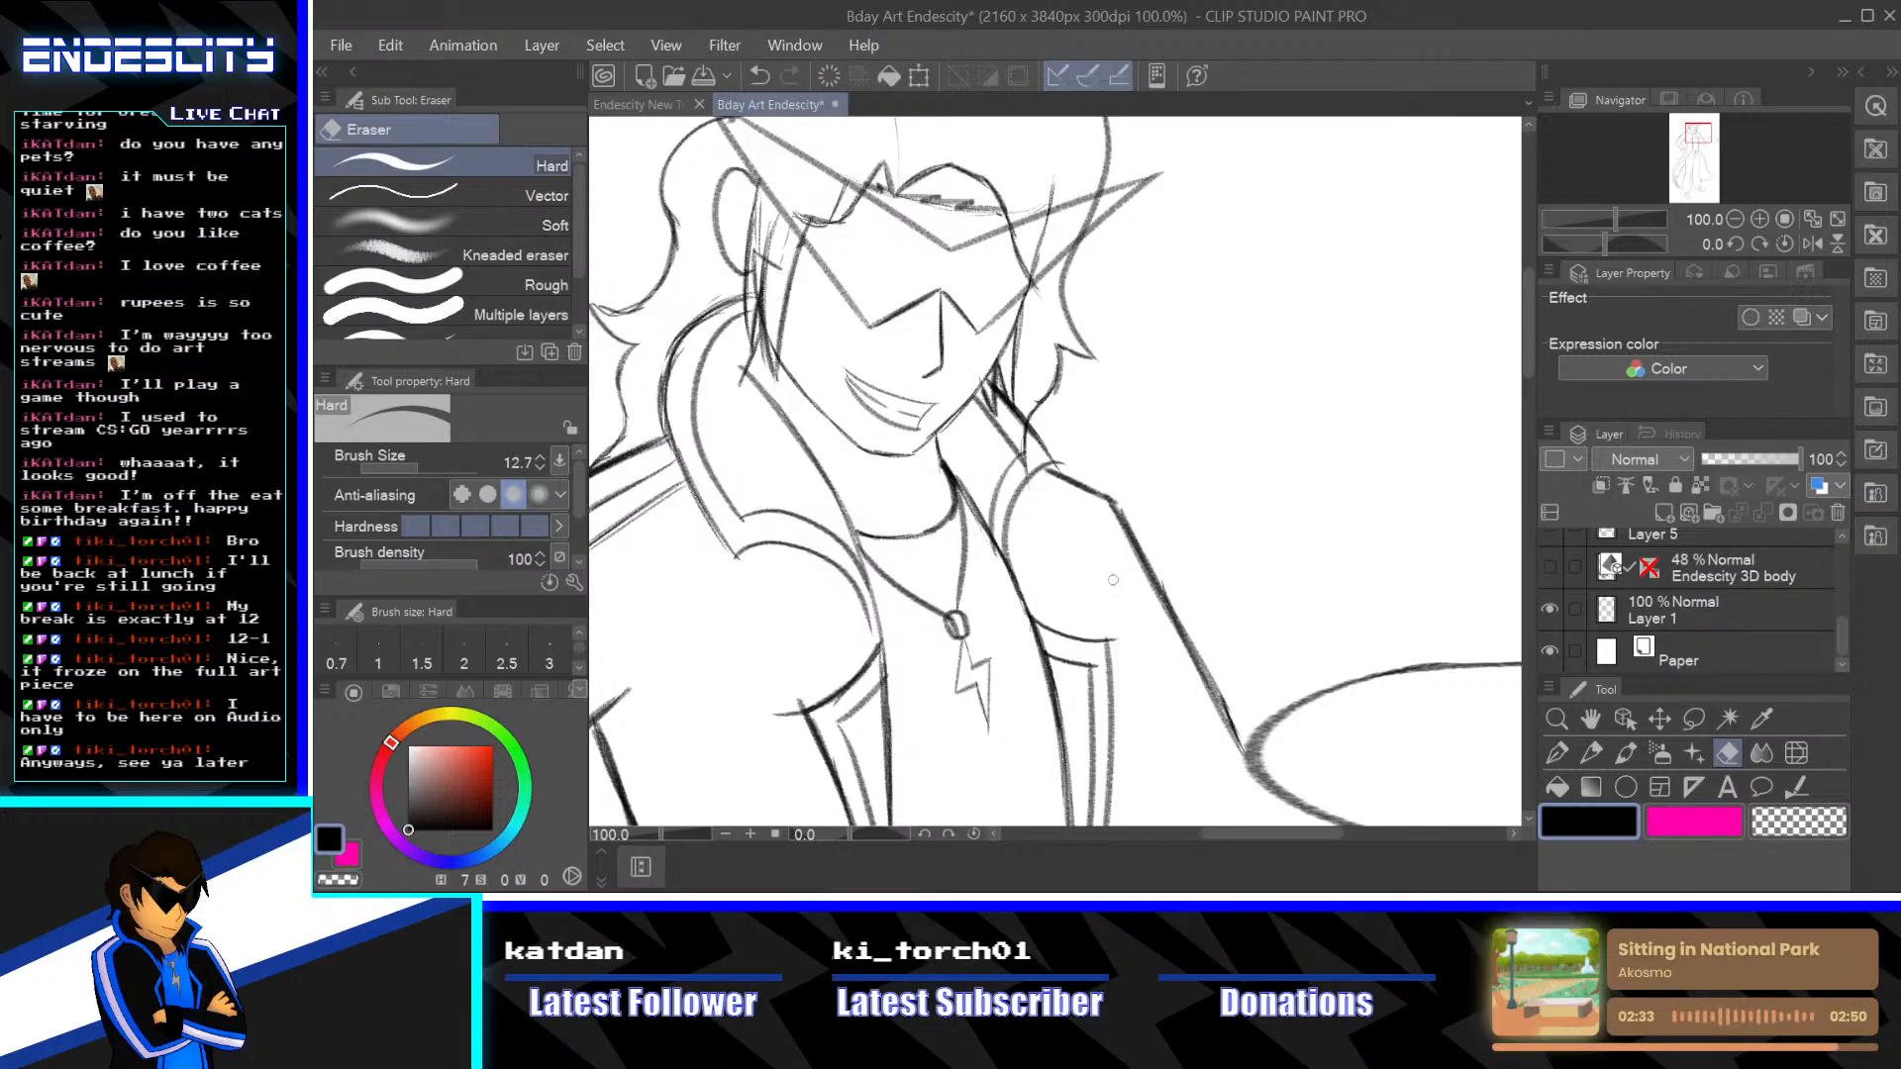
Sketch a short inner line along the shoulder of the sleeve nearest the large oval with the Mechanical pencil
{"action": "left_click", "coordinate": [1590, 751]}
{"action": "left_click_drag", "start_coordinate": [1338, 677], "coordinate": [1317, 480]}
{"action": "left_click", "coordinate": [857, 833]}
{"action": "left_click_drag", "start_coordinate": [855, 830], "coordinate": [876, 831]}
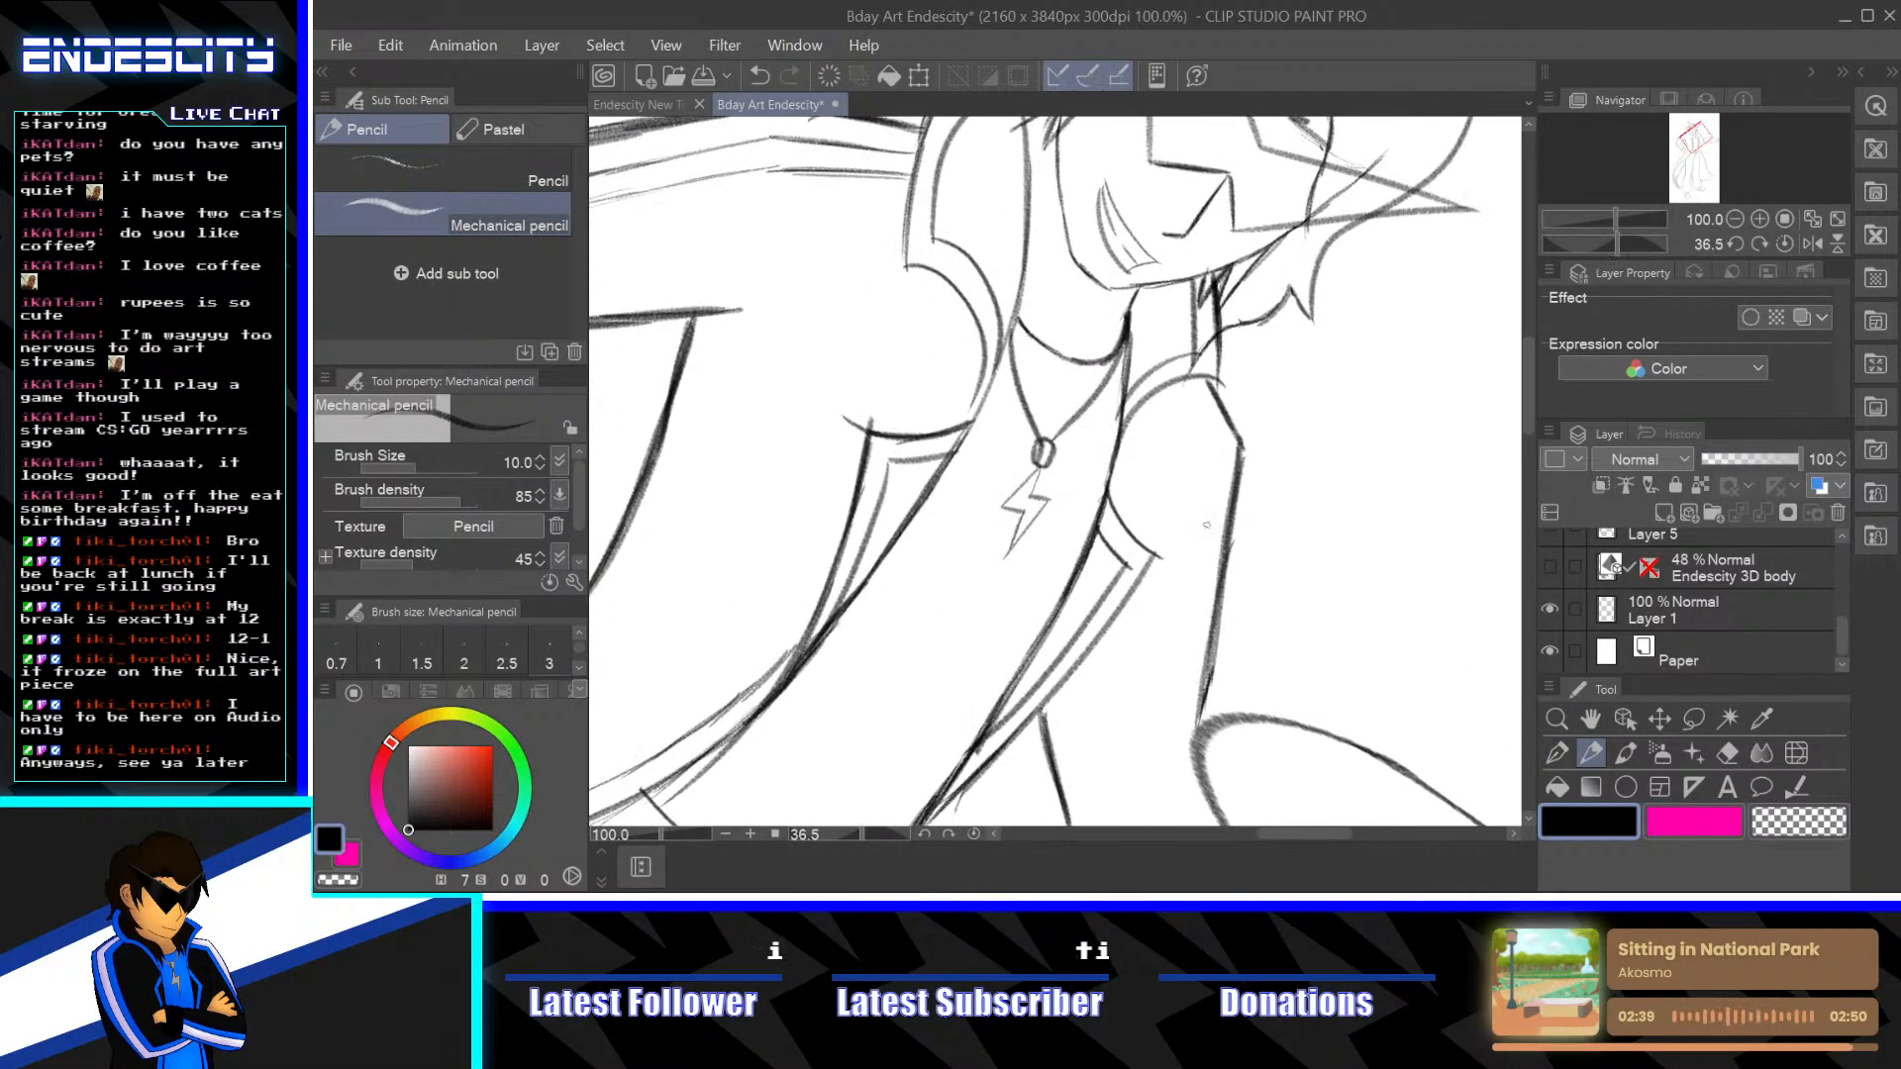
{"action": "left_click_drag", "start_coordinate": [1309, 505], "coordinate": [1238, 459]}
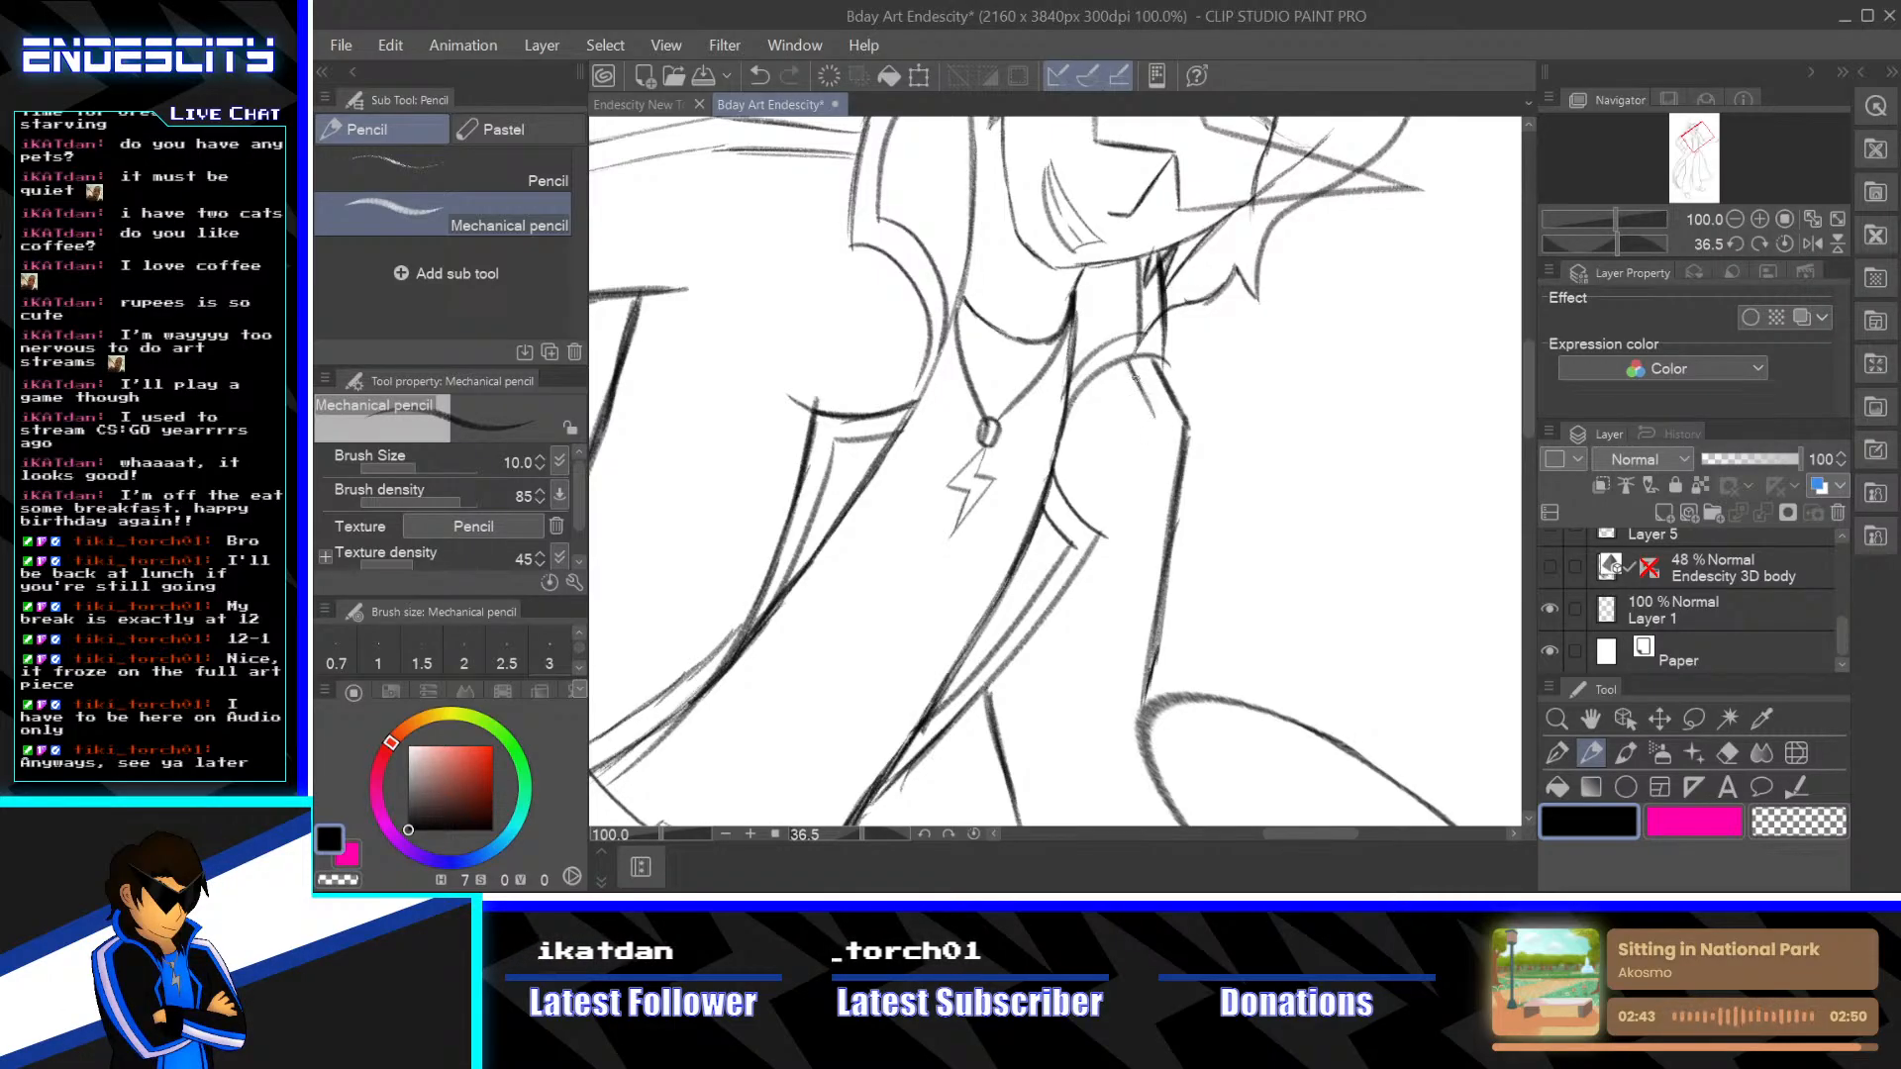
{"action": "scroll", "coordinate": [1260, 484], "scroll_direction": "down", "scroll_amount": 3}
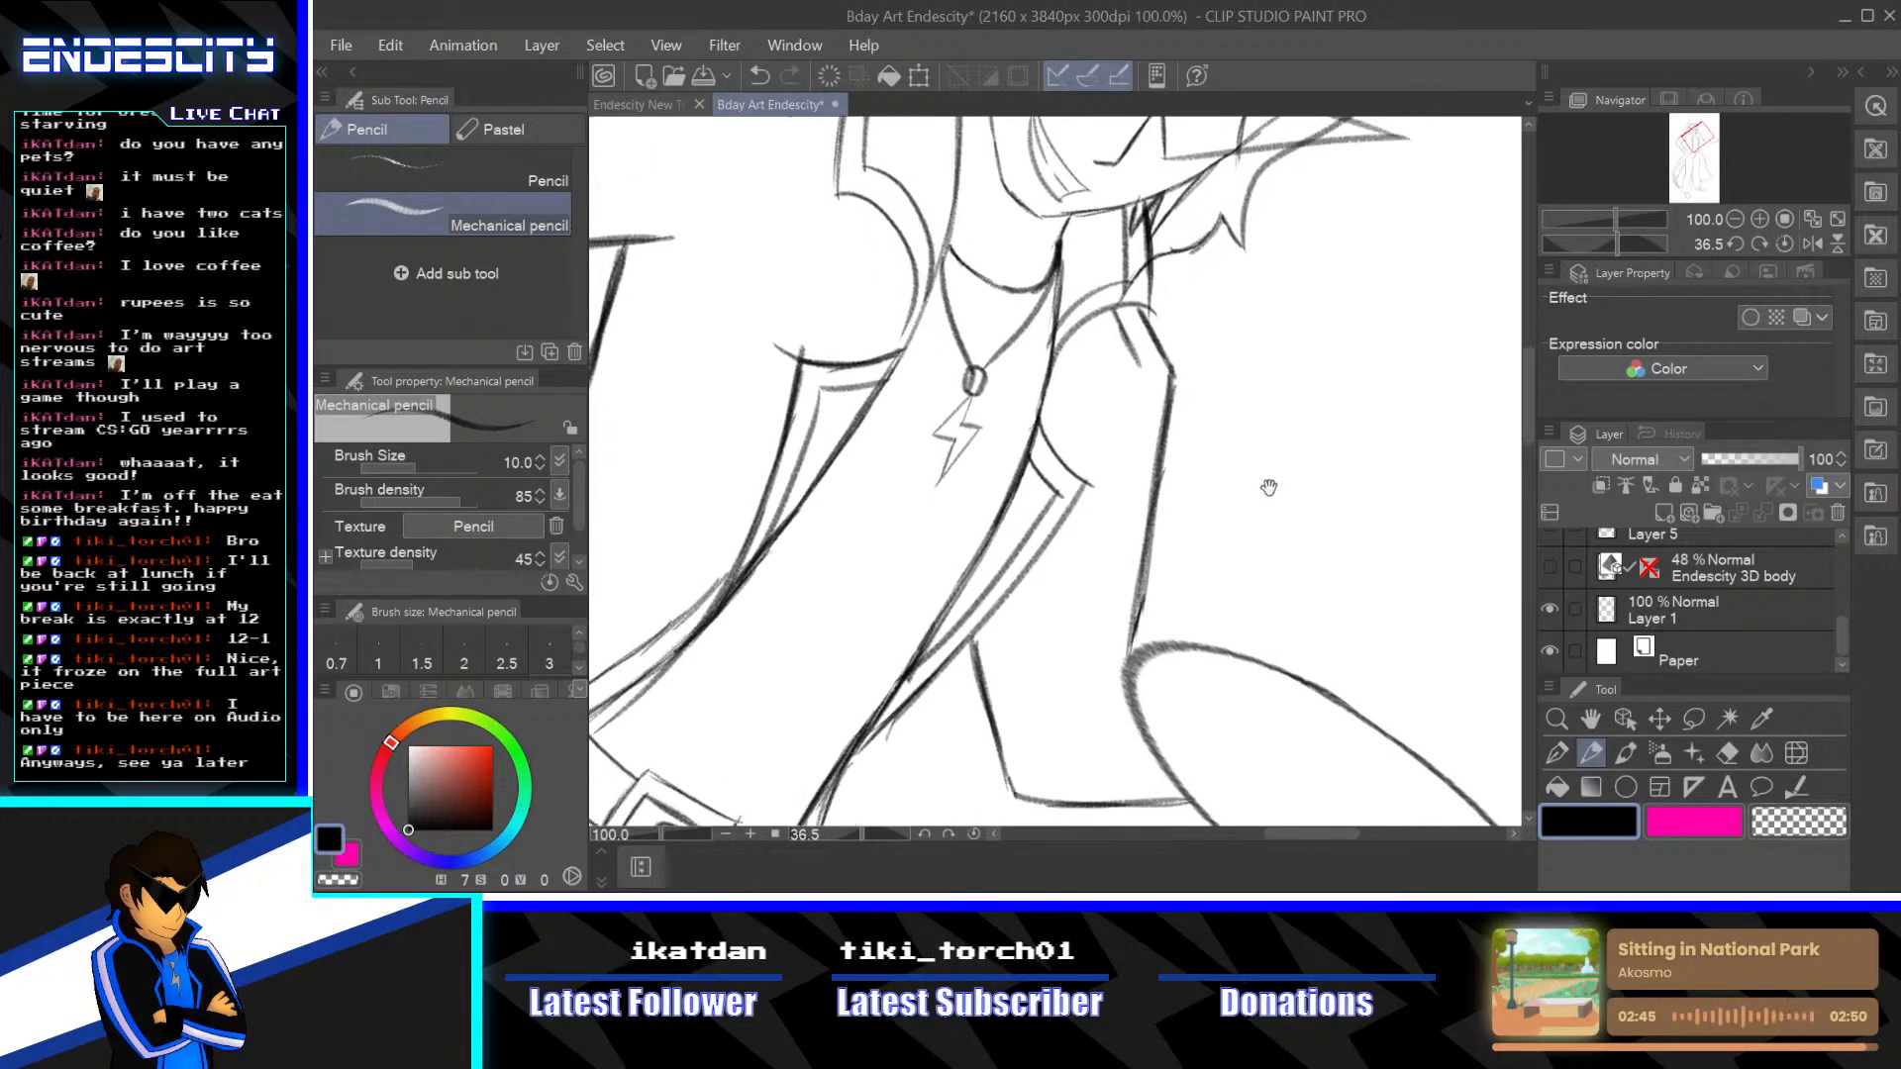
{"action": "left_click_drag", "start_coordinate": [891, 834], "coordinate": [848, 835]}
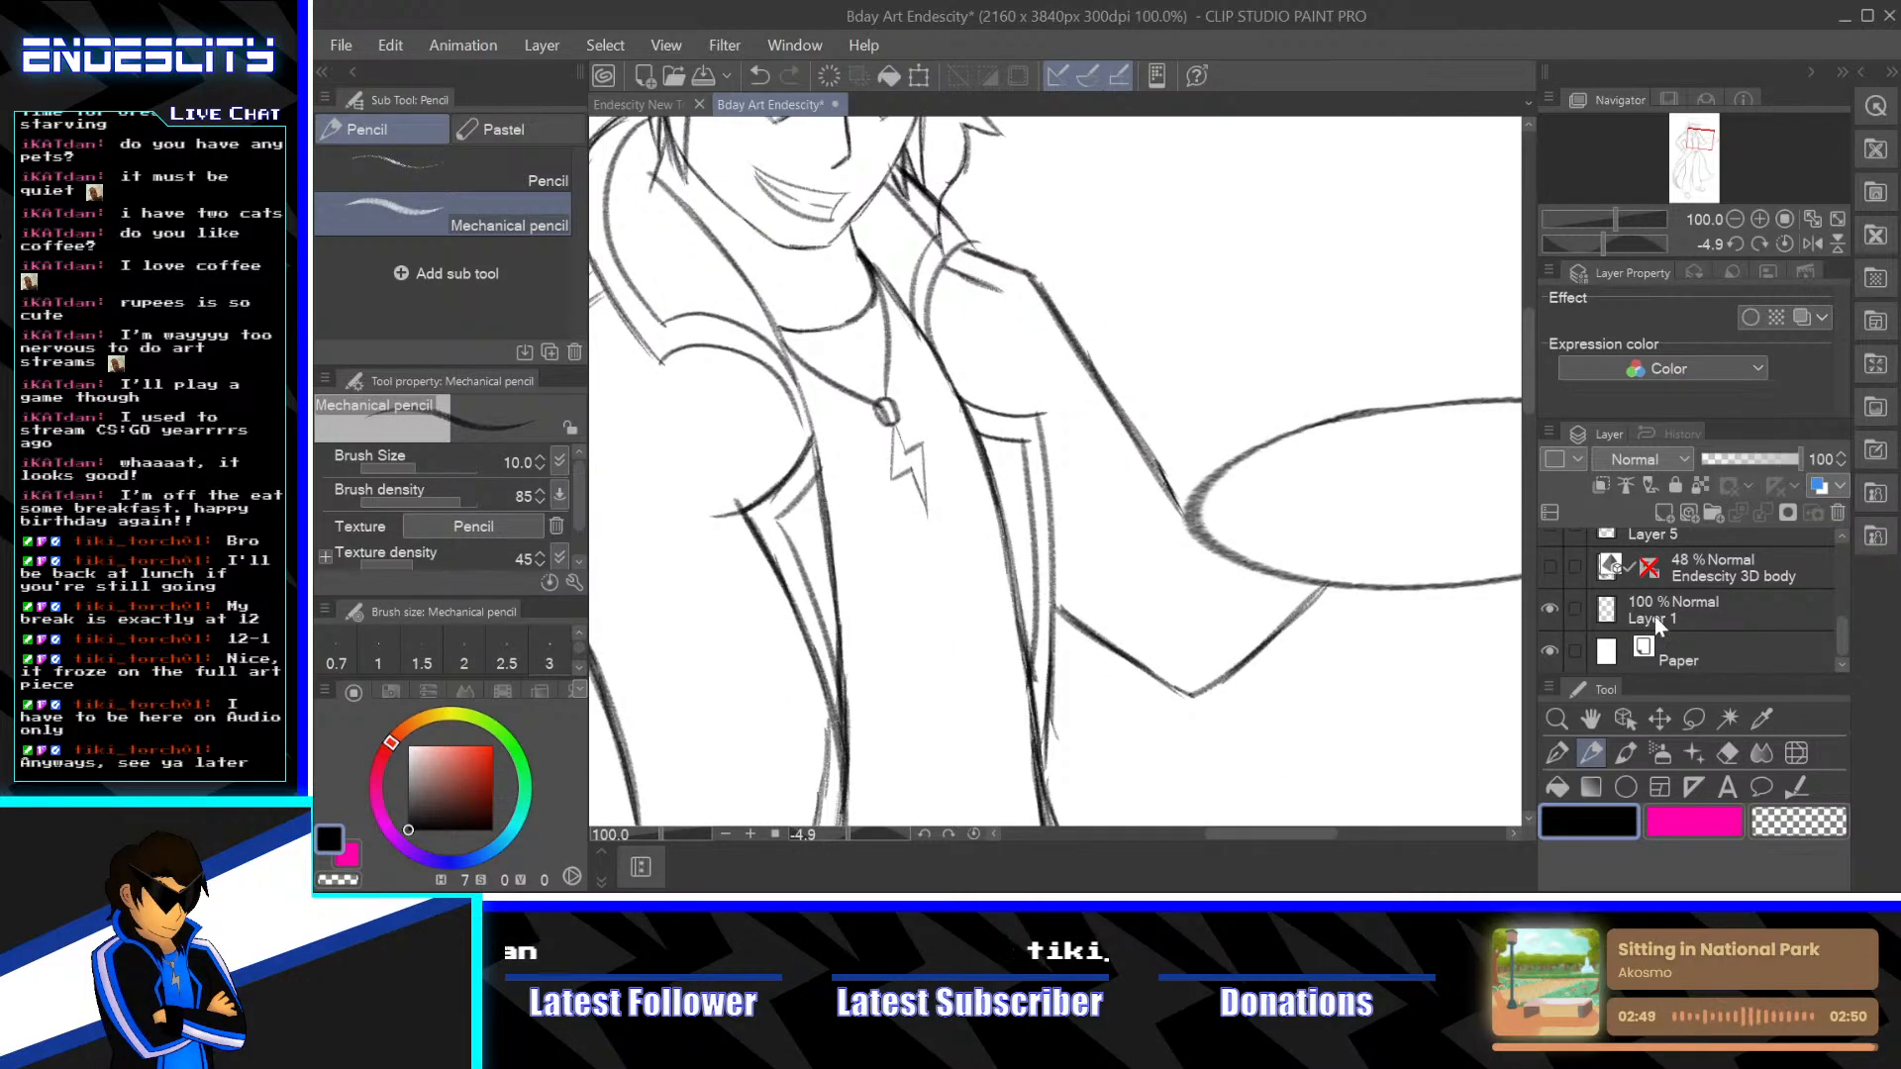
Mark the sleeve's elbow crease over the temporarily shown 3D body, and extend the inner sleeve line down to that crease
{"action": "left_click", "coordinate": [1551, 568]}
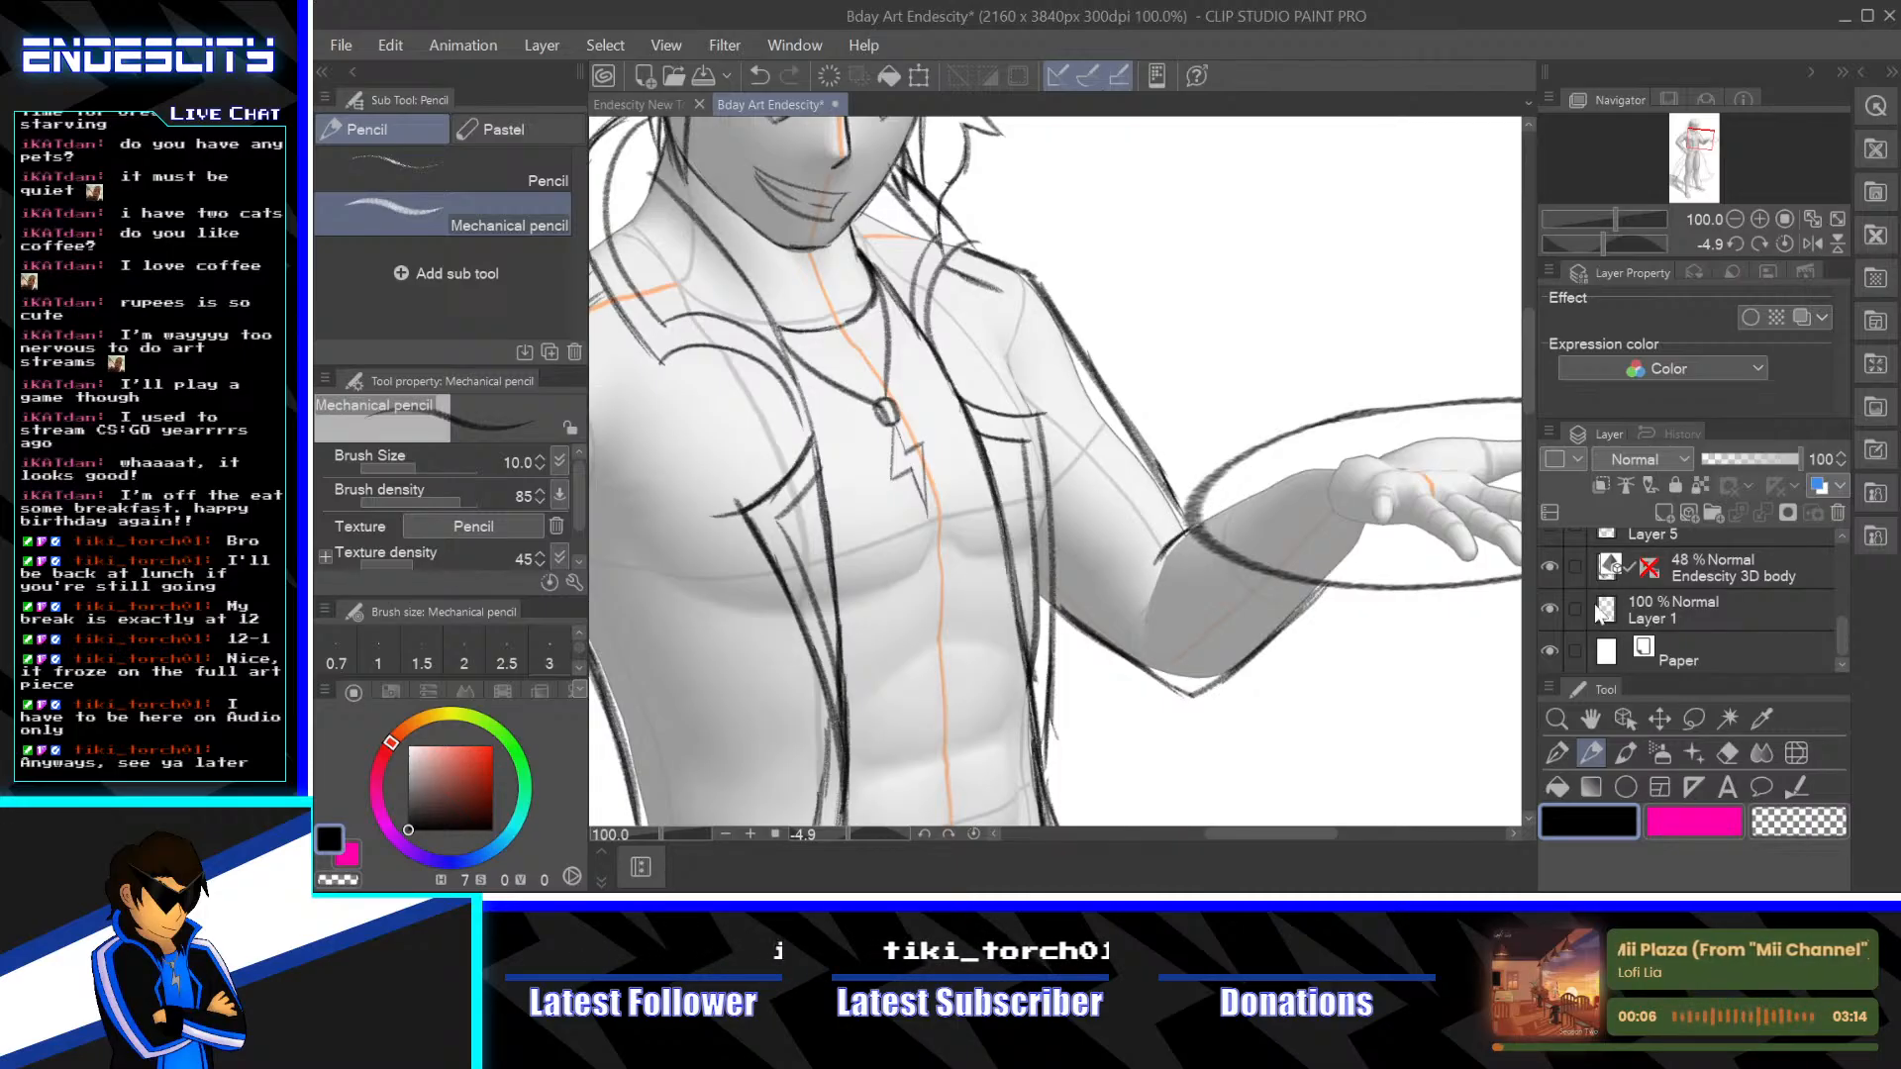
{"action": "left_click", "coordinate": [1551, 568]}
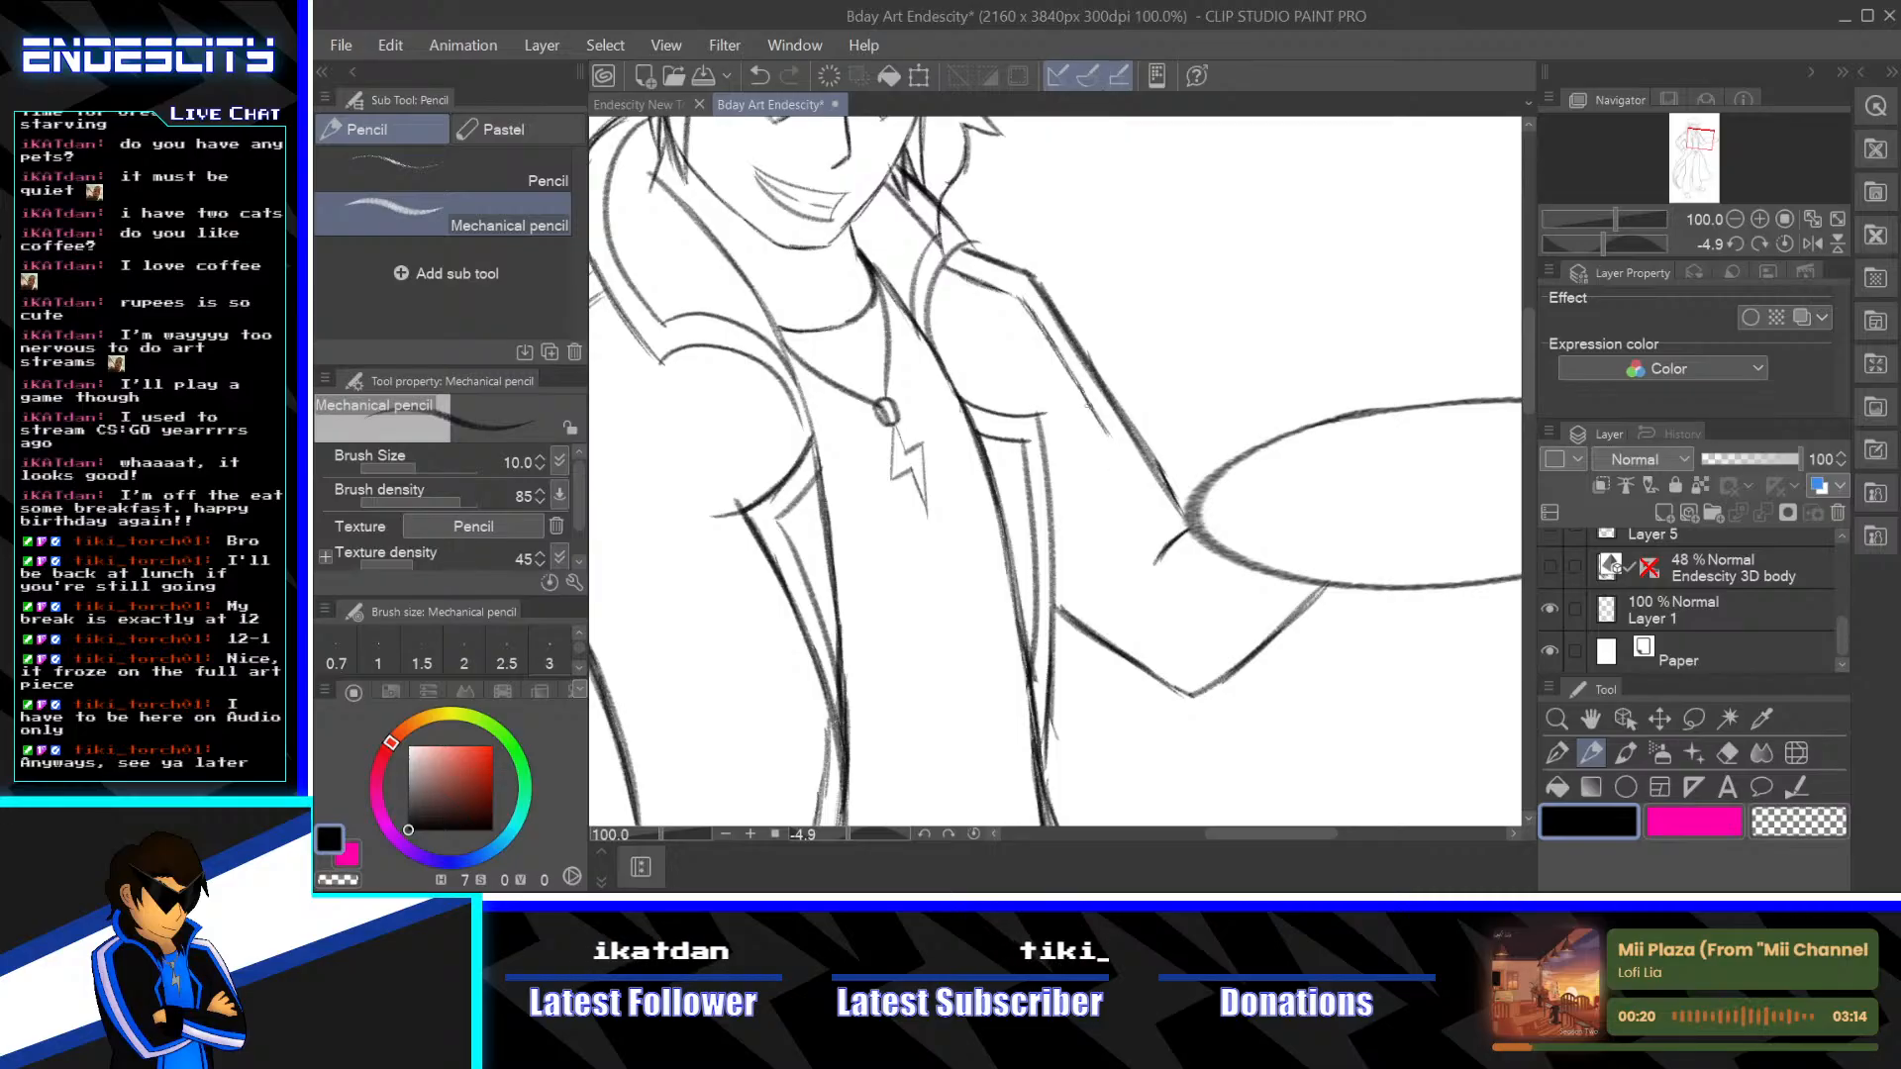
{"action": "mouse_move", "coordinate": [1096, 420]}
{"action": "left_mouse_down"}
{"action": "mouse_move", "coordinate": [1137, 481]}
{"action": "mouse_move", "coordinate": [1107, 432]}
{"action": "mouse_move", "coordinate": [1168, 535]}
{"action": "left_mouse_up"}
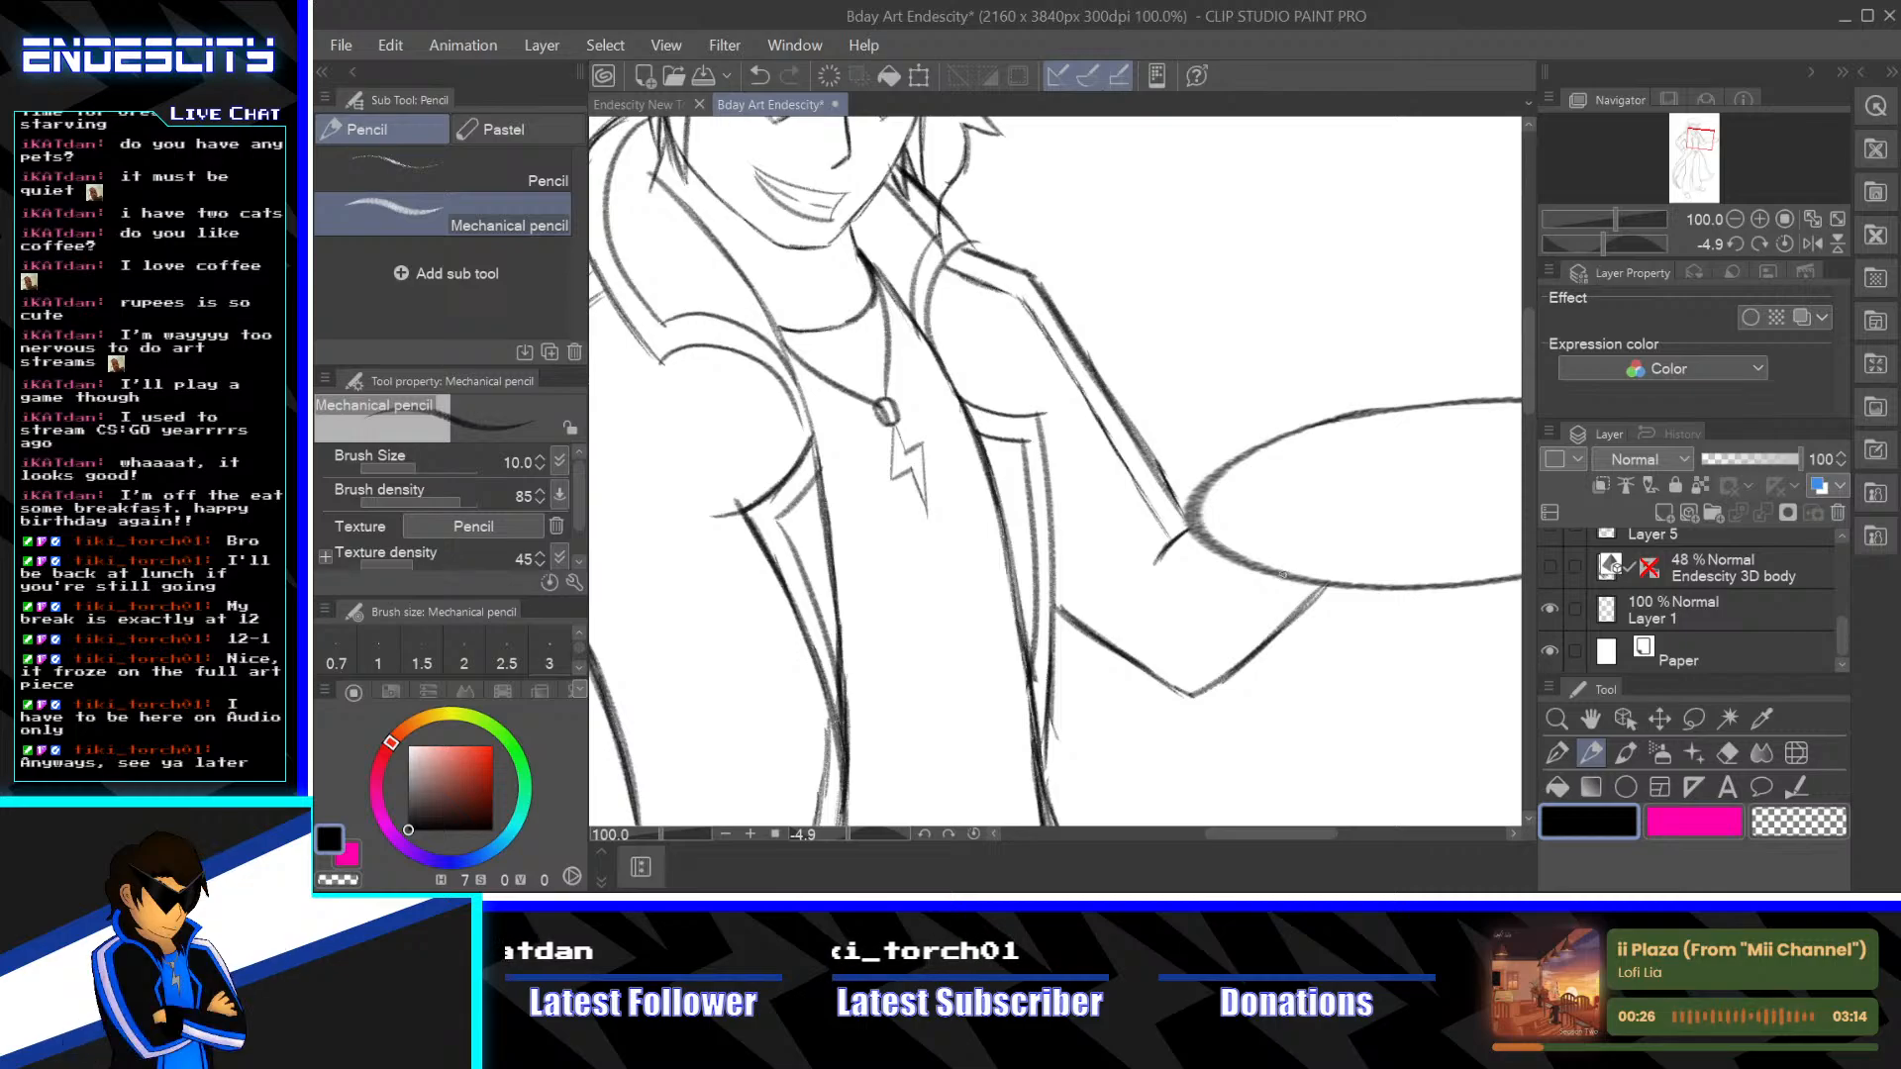
Try a thin S-shaped guideline in the empty area above the oval, with a first zigzag bolt line across it
{"action": "scroll", "coordinate": [1276, 592], "scroll_direction": "down", "scroll_amount": 2}
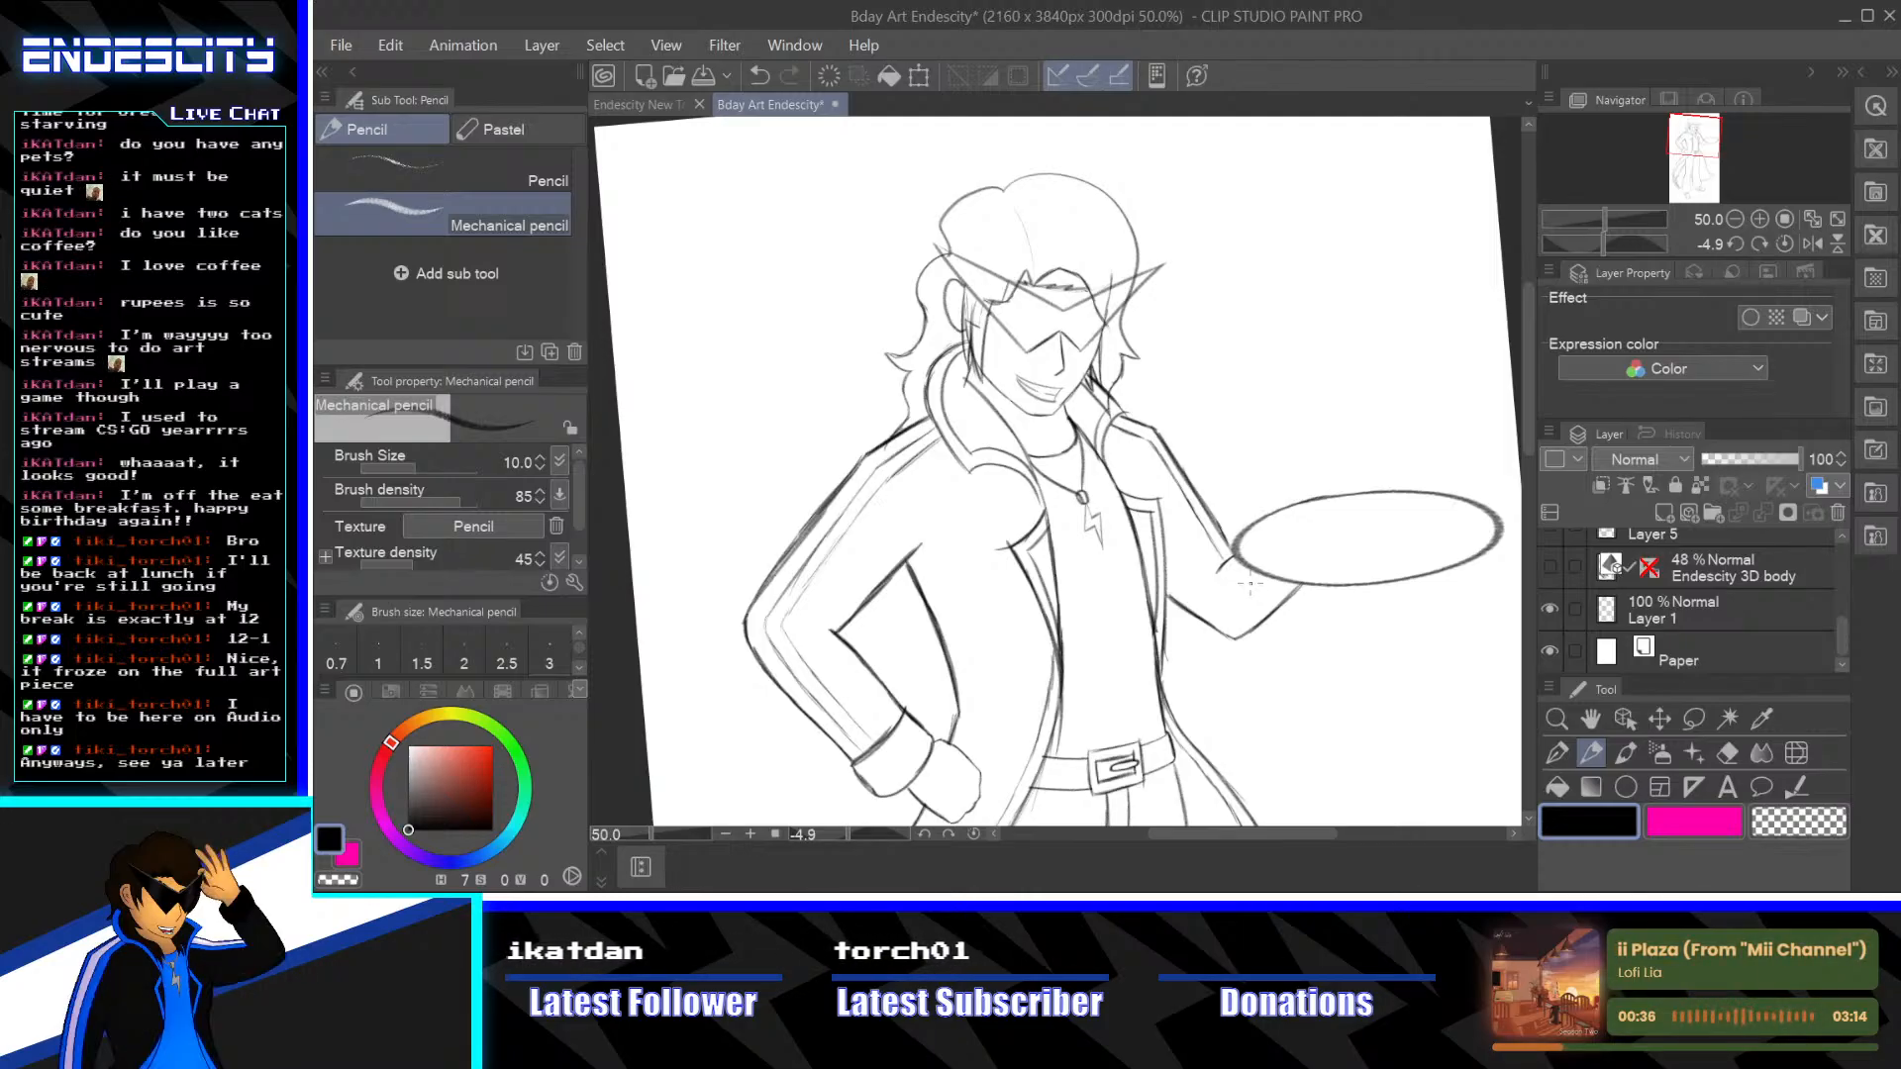
{"action": "scroll", "coordinate": [1250, 584], "scroll_direction": "up", "scroll_amount": 2}
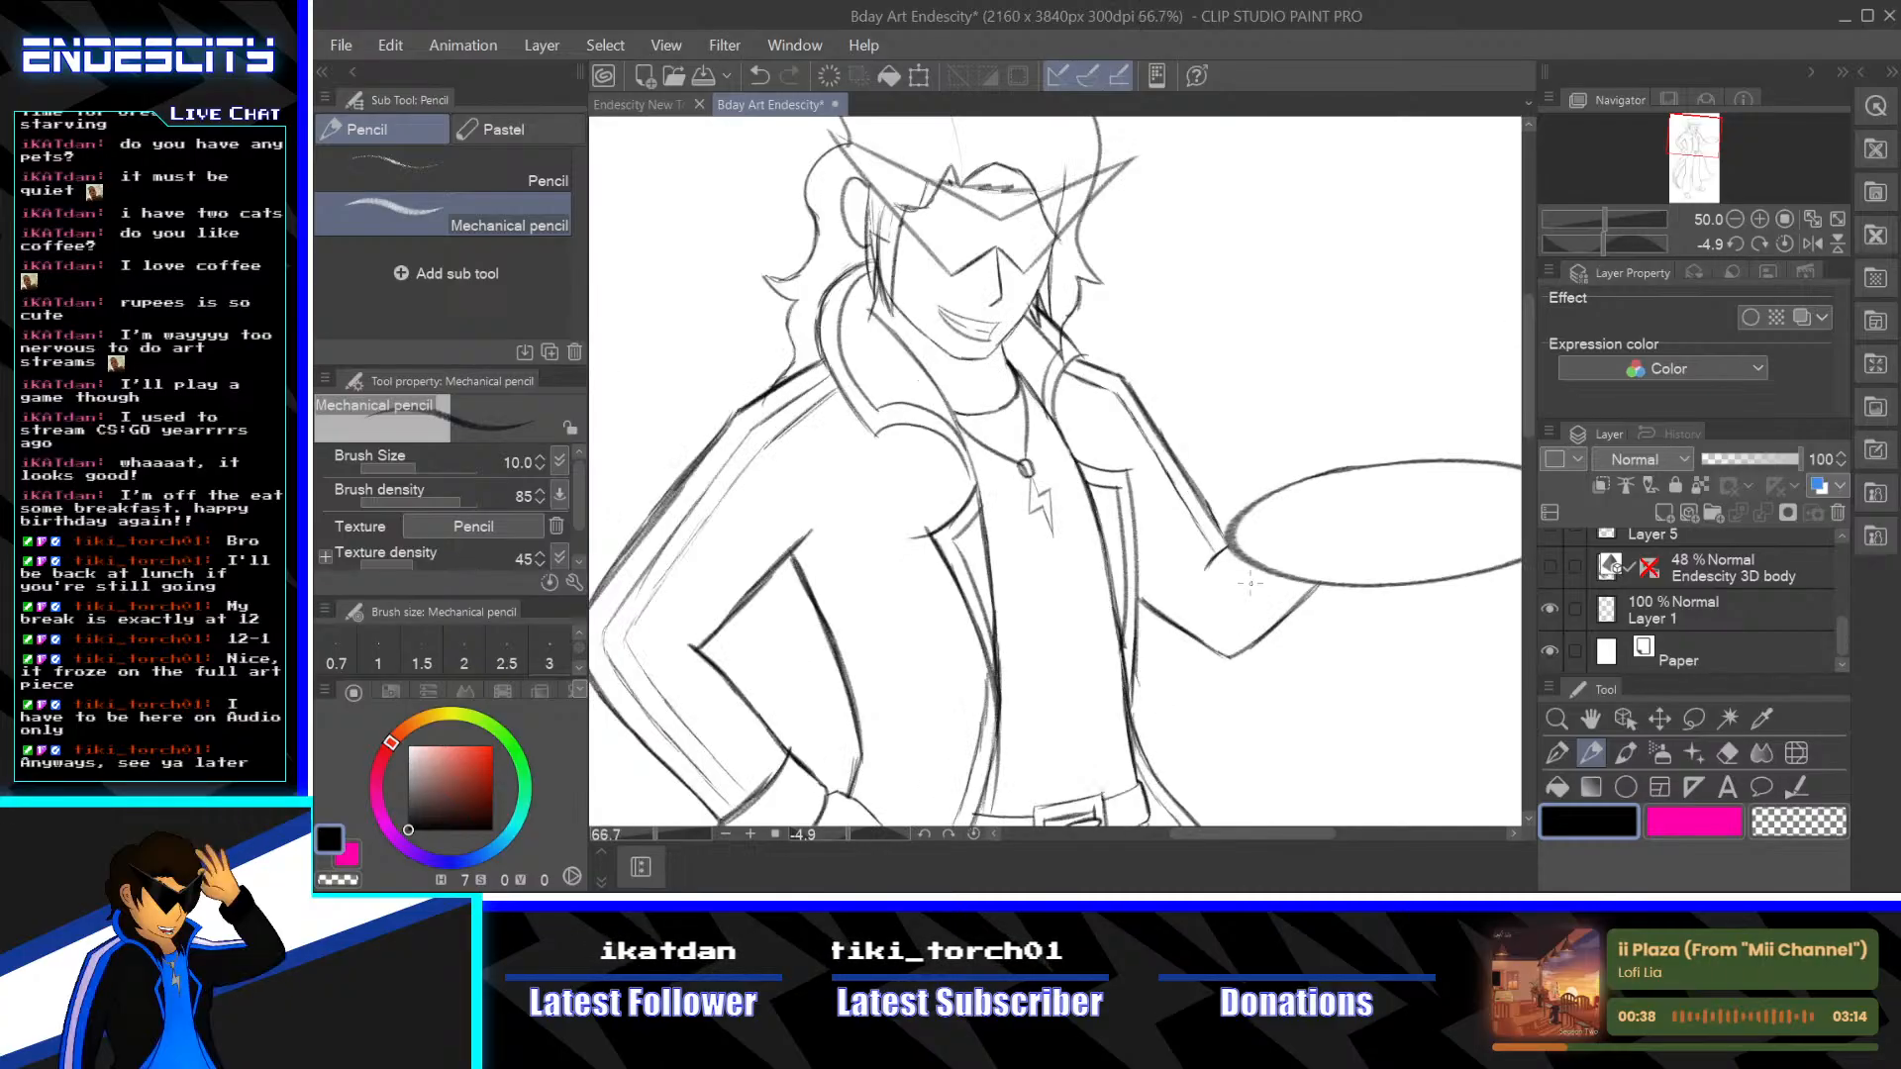
{"action": "scroll", "coordinate": [1037, 295], "scroll_direction": "up", "scroll_amount": 1}
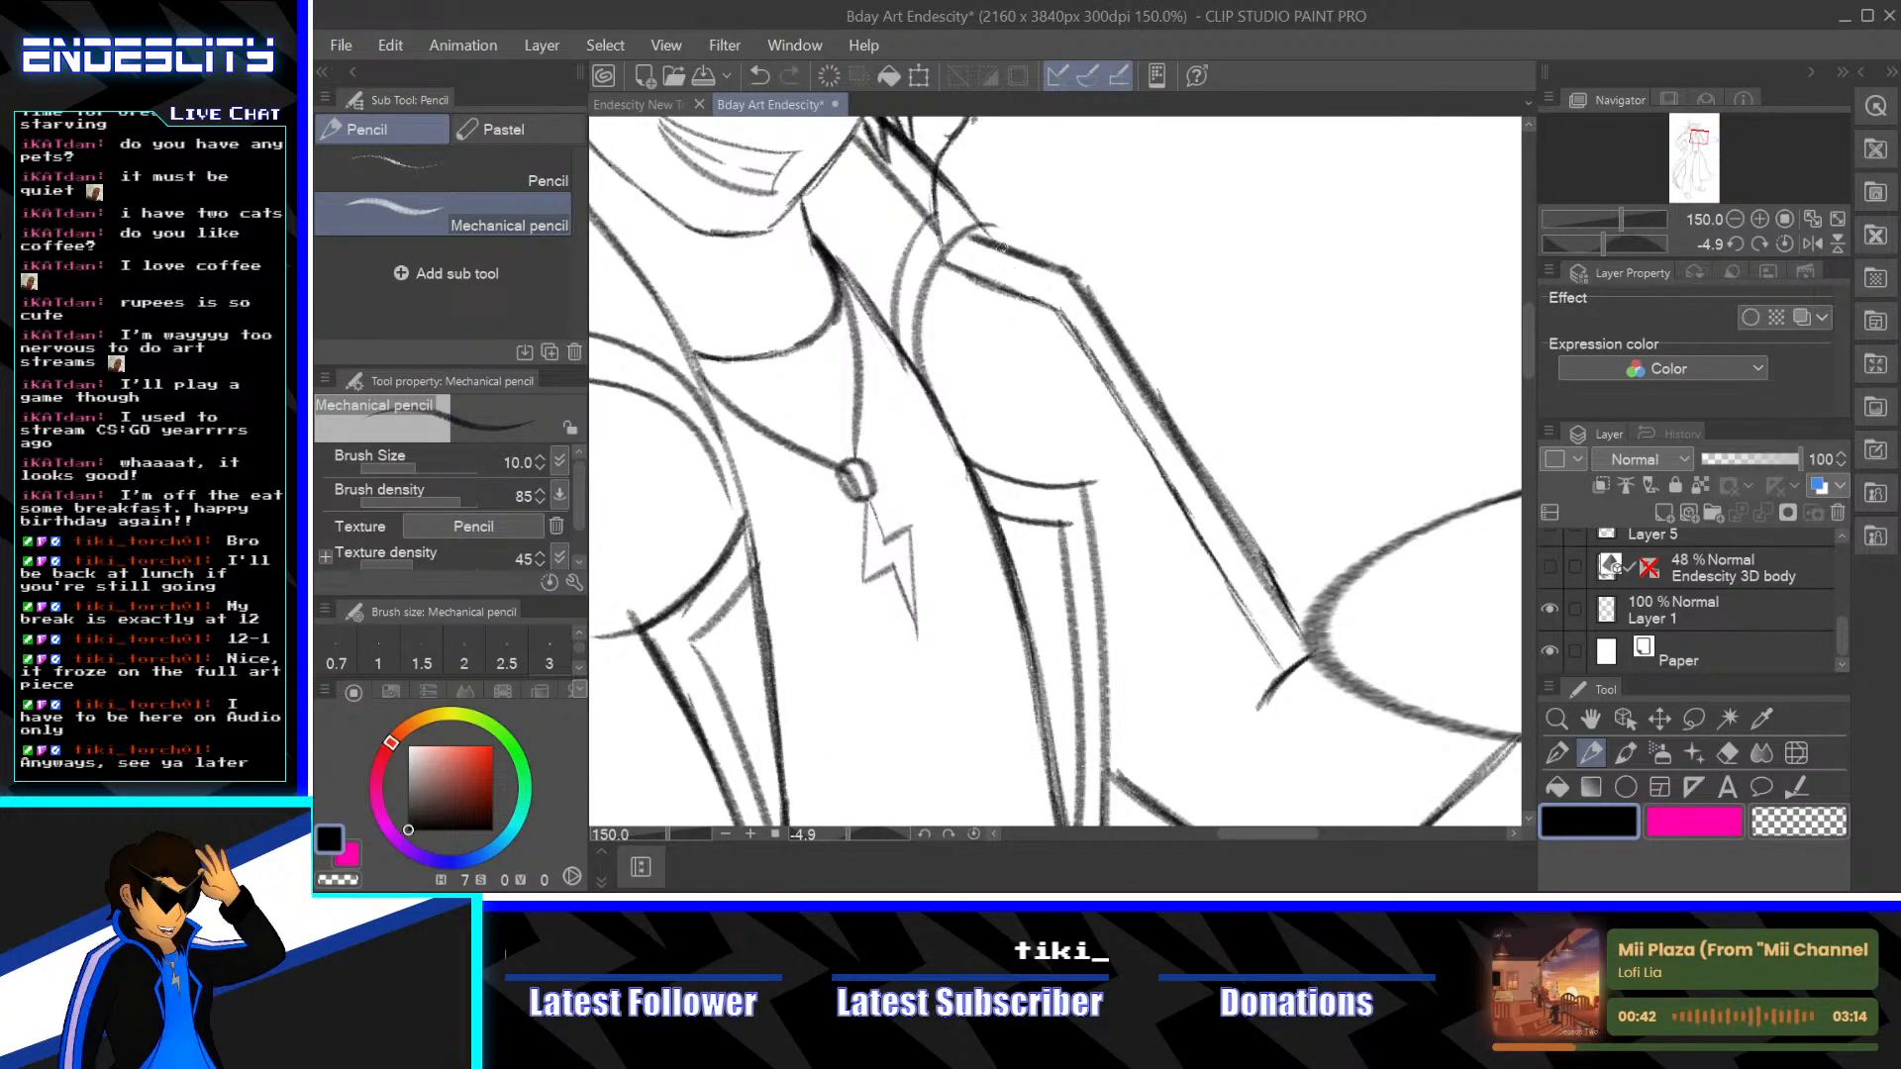
{"action": "scroll", "coordinate": [1247, 601], "scroll_direction": "down", "scroll_amount": 2}
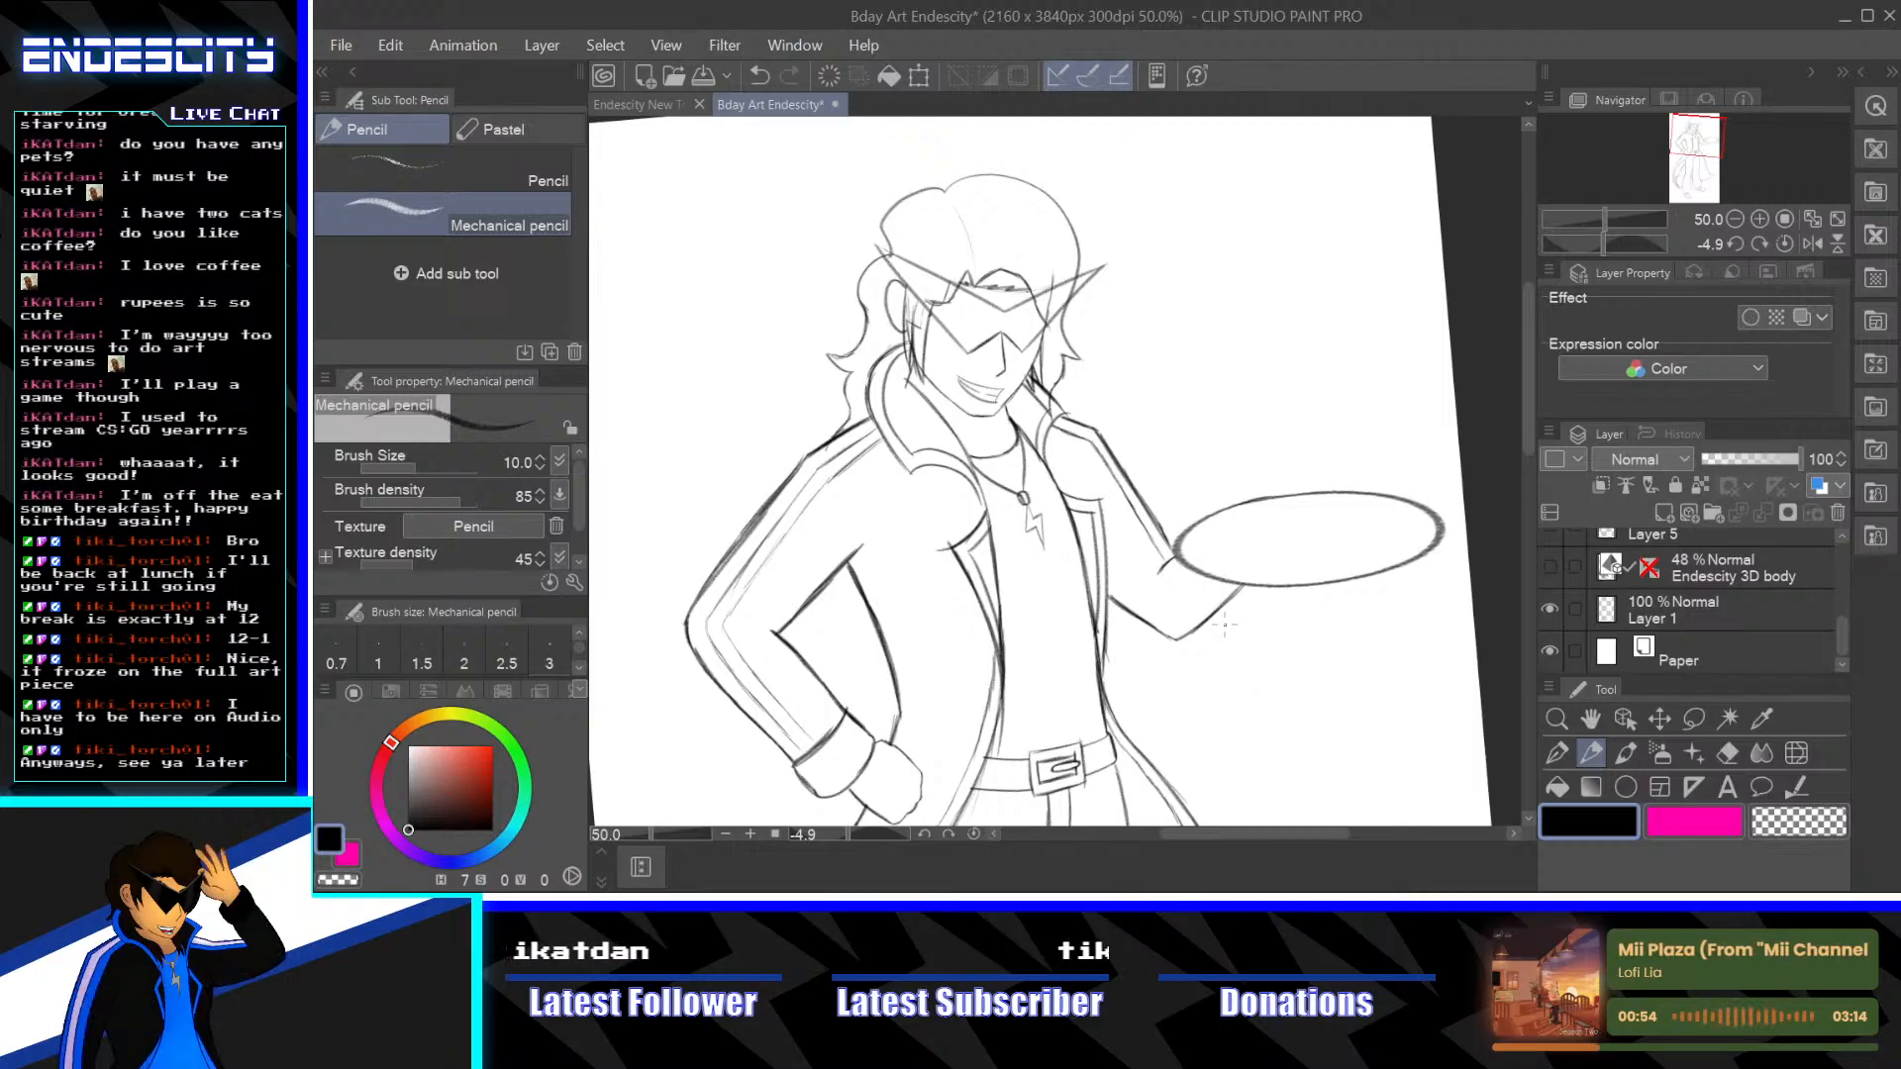
{"action": "scroll", "coordinate": [1225, 623], "scroll_direction": "up", "scroll_amount": 1}
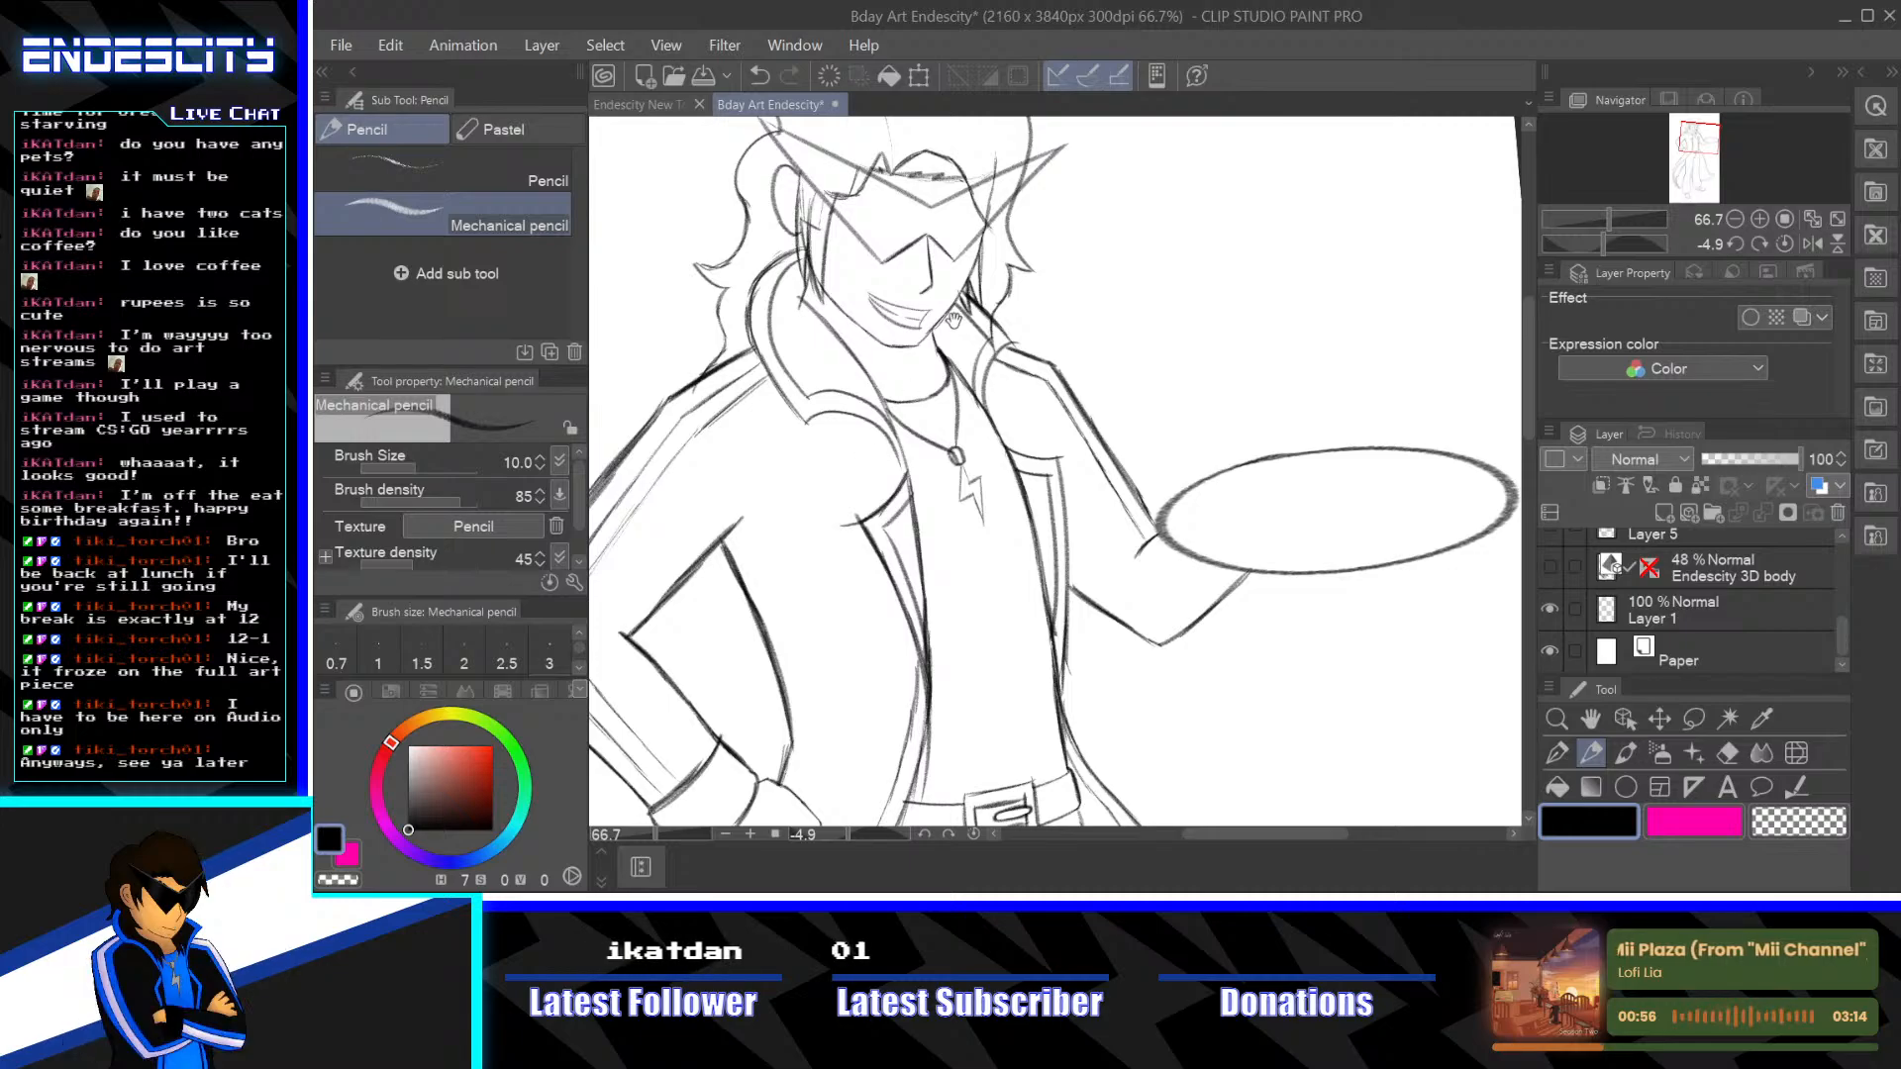
{"action": "mouse_move", "coordinate": [1322, 153]}
{"action": "left_mouse_down"}
{"action": "mouse_move", "coordinate": [1305, 290]}
{"action": "mouse_move", "coordinate": [1181, 403]}
{"action": "mouse_move", "coordinate": [1109, 570]}
{"action": "left_mouse_up"}
{"action": "key", "text": "ctrl+z"}
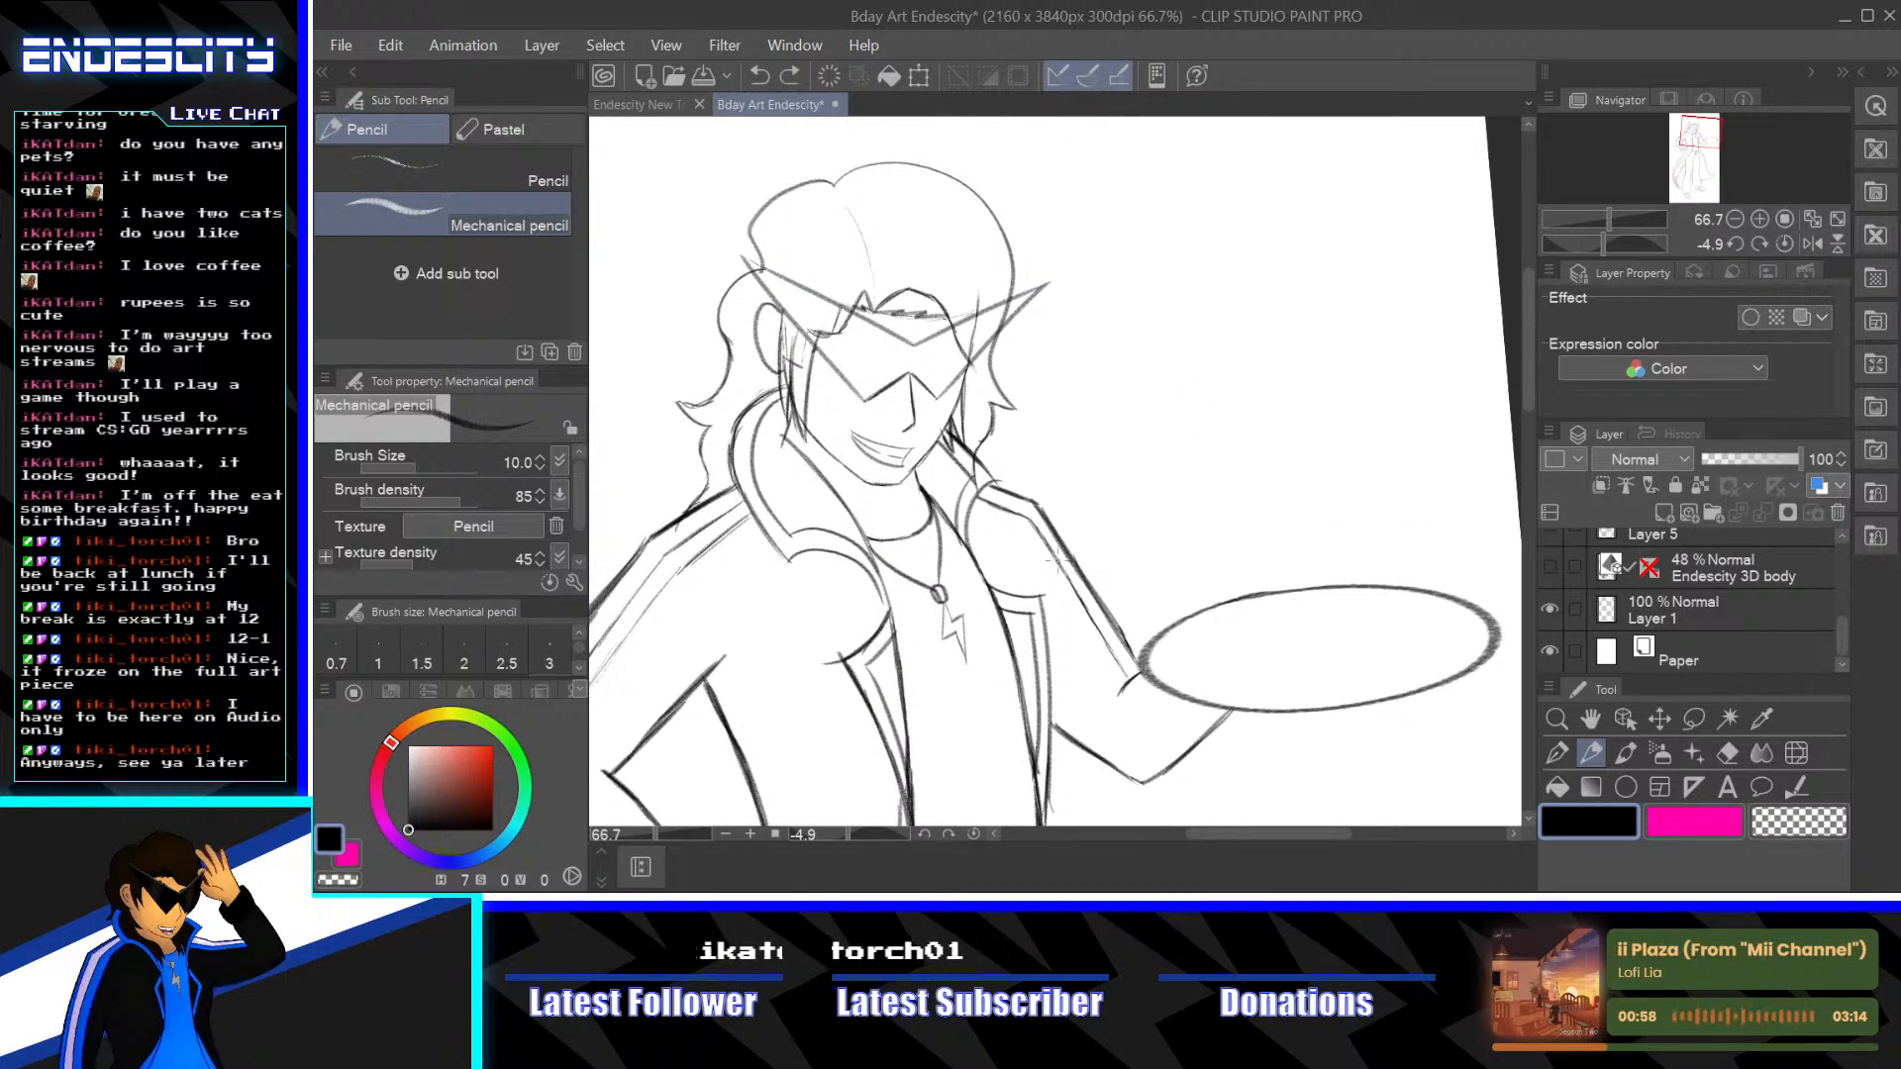
{"action": "left_click_drag", "start_coordinate": [1194, 223], "coordinate": [1129, 543]}
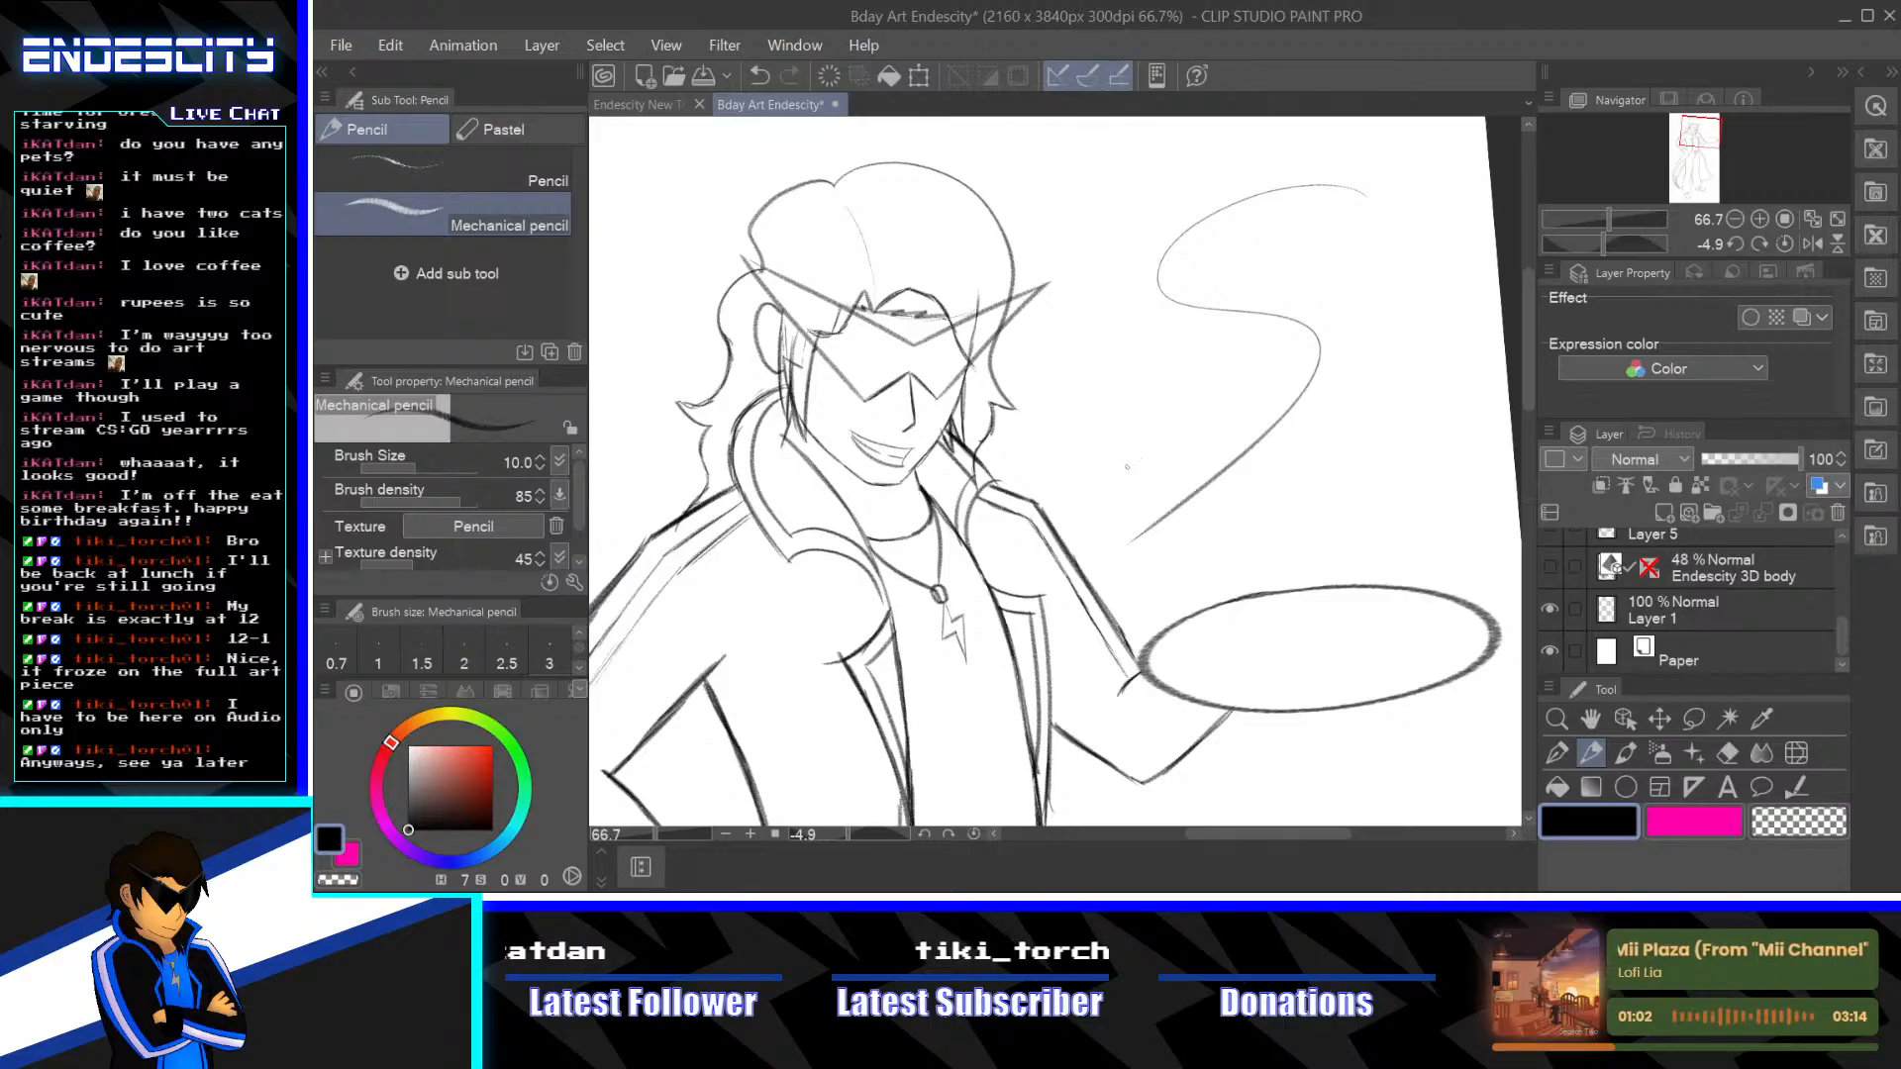
{"action": "mouse_move", "coordinate": [1228, 416]}
{"action": "left_mouse_down"}
{"action": "mouse_move", "coordinate": [1167, 341]}
{"action": "mouse_move", "coordinate": [1367, 274]}
{"action": "left_mouse_up"}
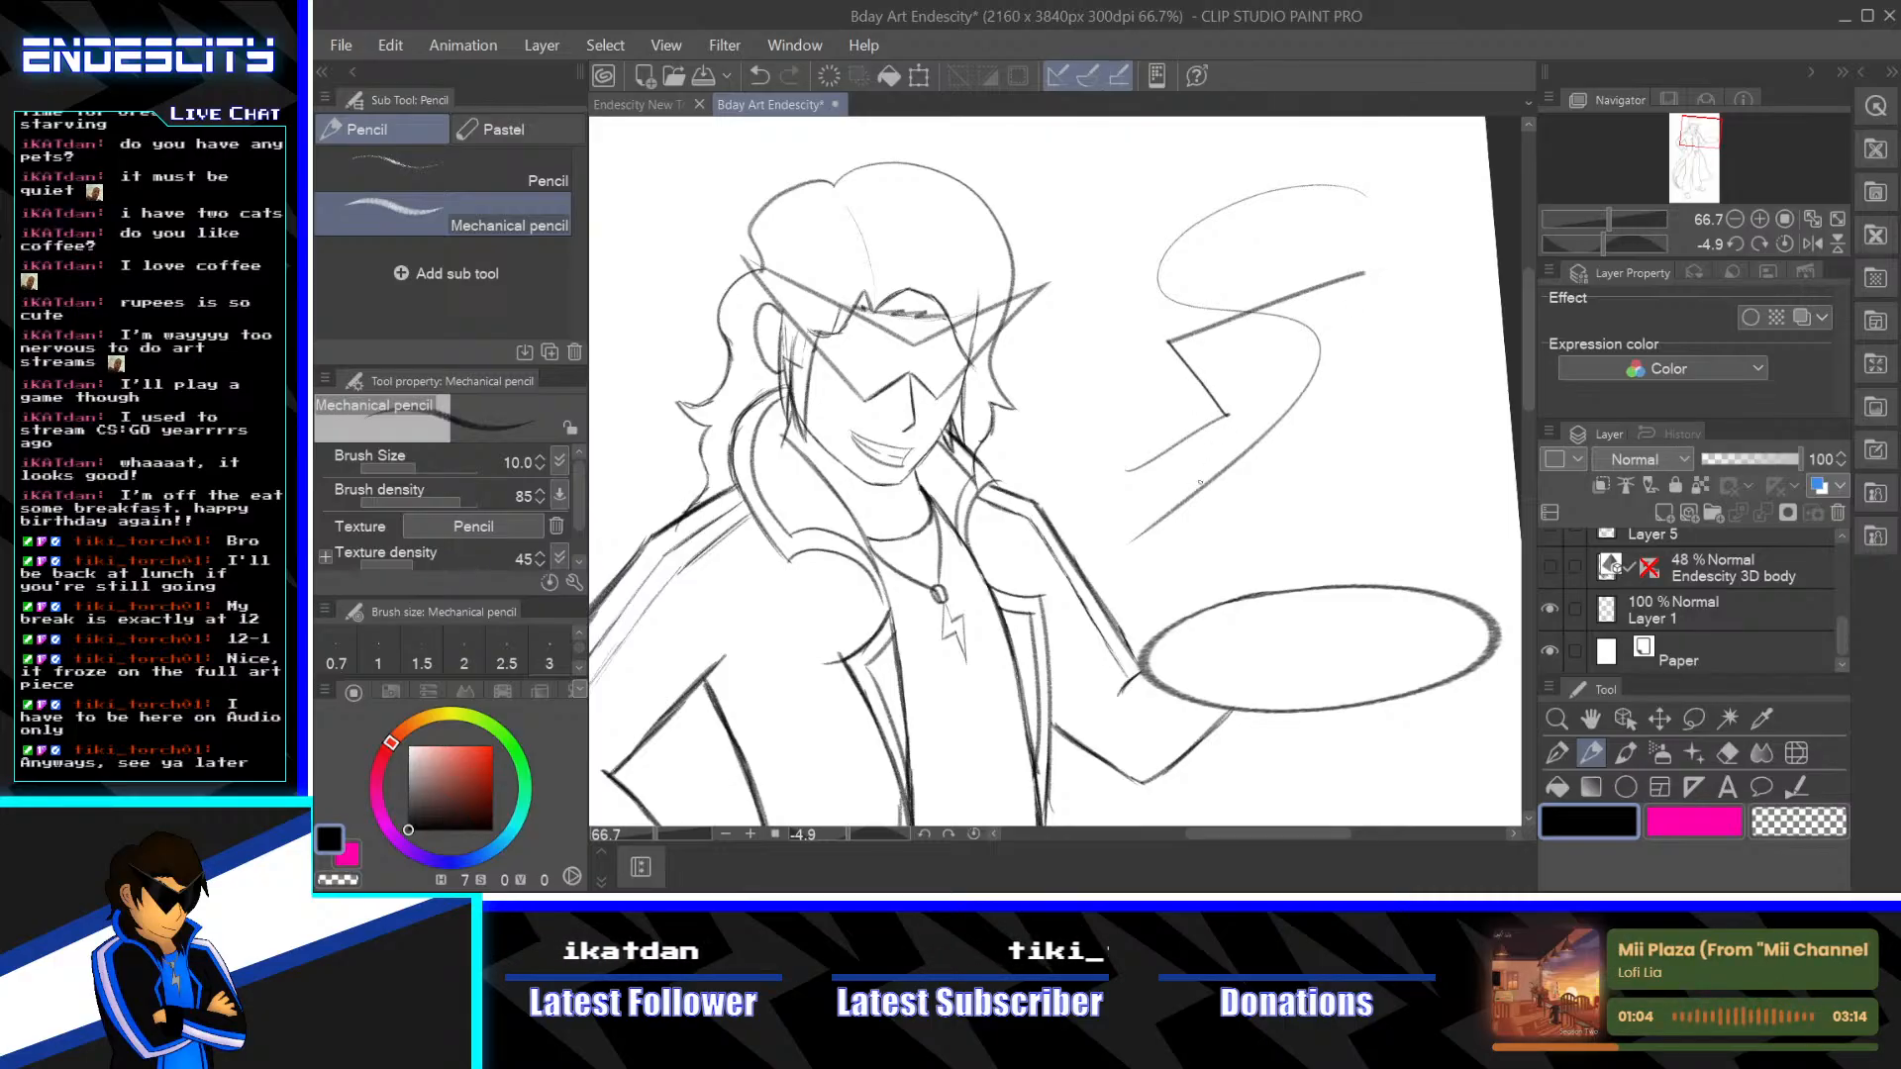
{"action": "key", "text": "ctrl+z"}
Try a larger zigzag bolt over the S-shaped guideline, adding a curved line above its upper segment
{"action": "left_click_drag", "start_coordinate": [1250, 399], "coordinate": [1114, 479]}
{"action": "left_click_drag", "start_coordinate": [1185, 334], "coordinate": [1250, 399]}
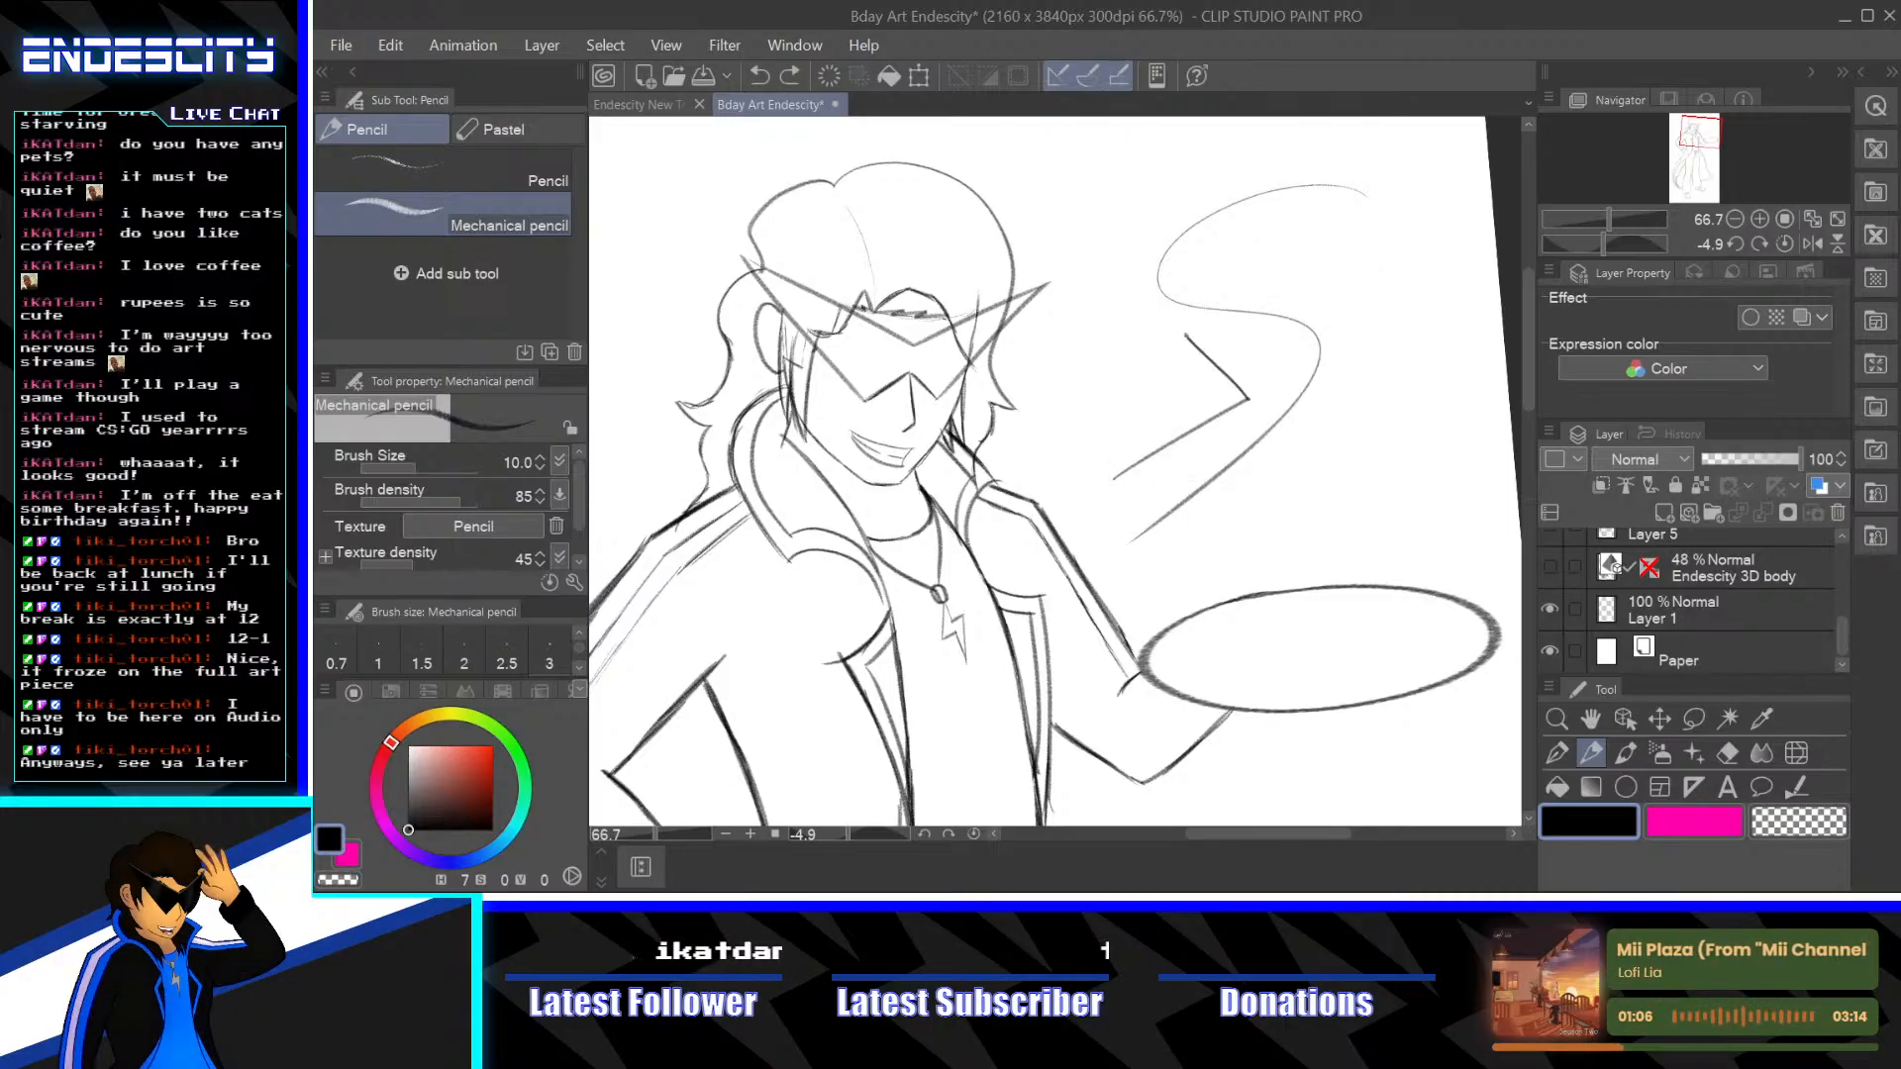
{"action": "left_click_drag", "start_coordinate": [1255, 299], "coordinate": [1421, 235]}
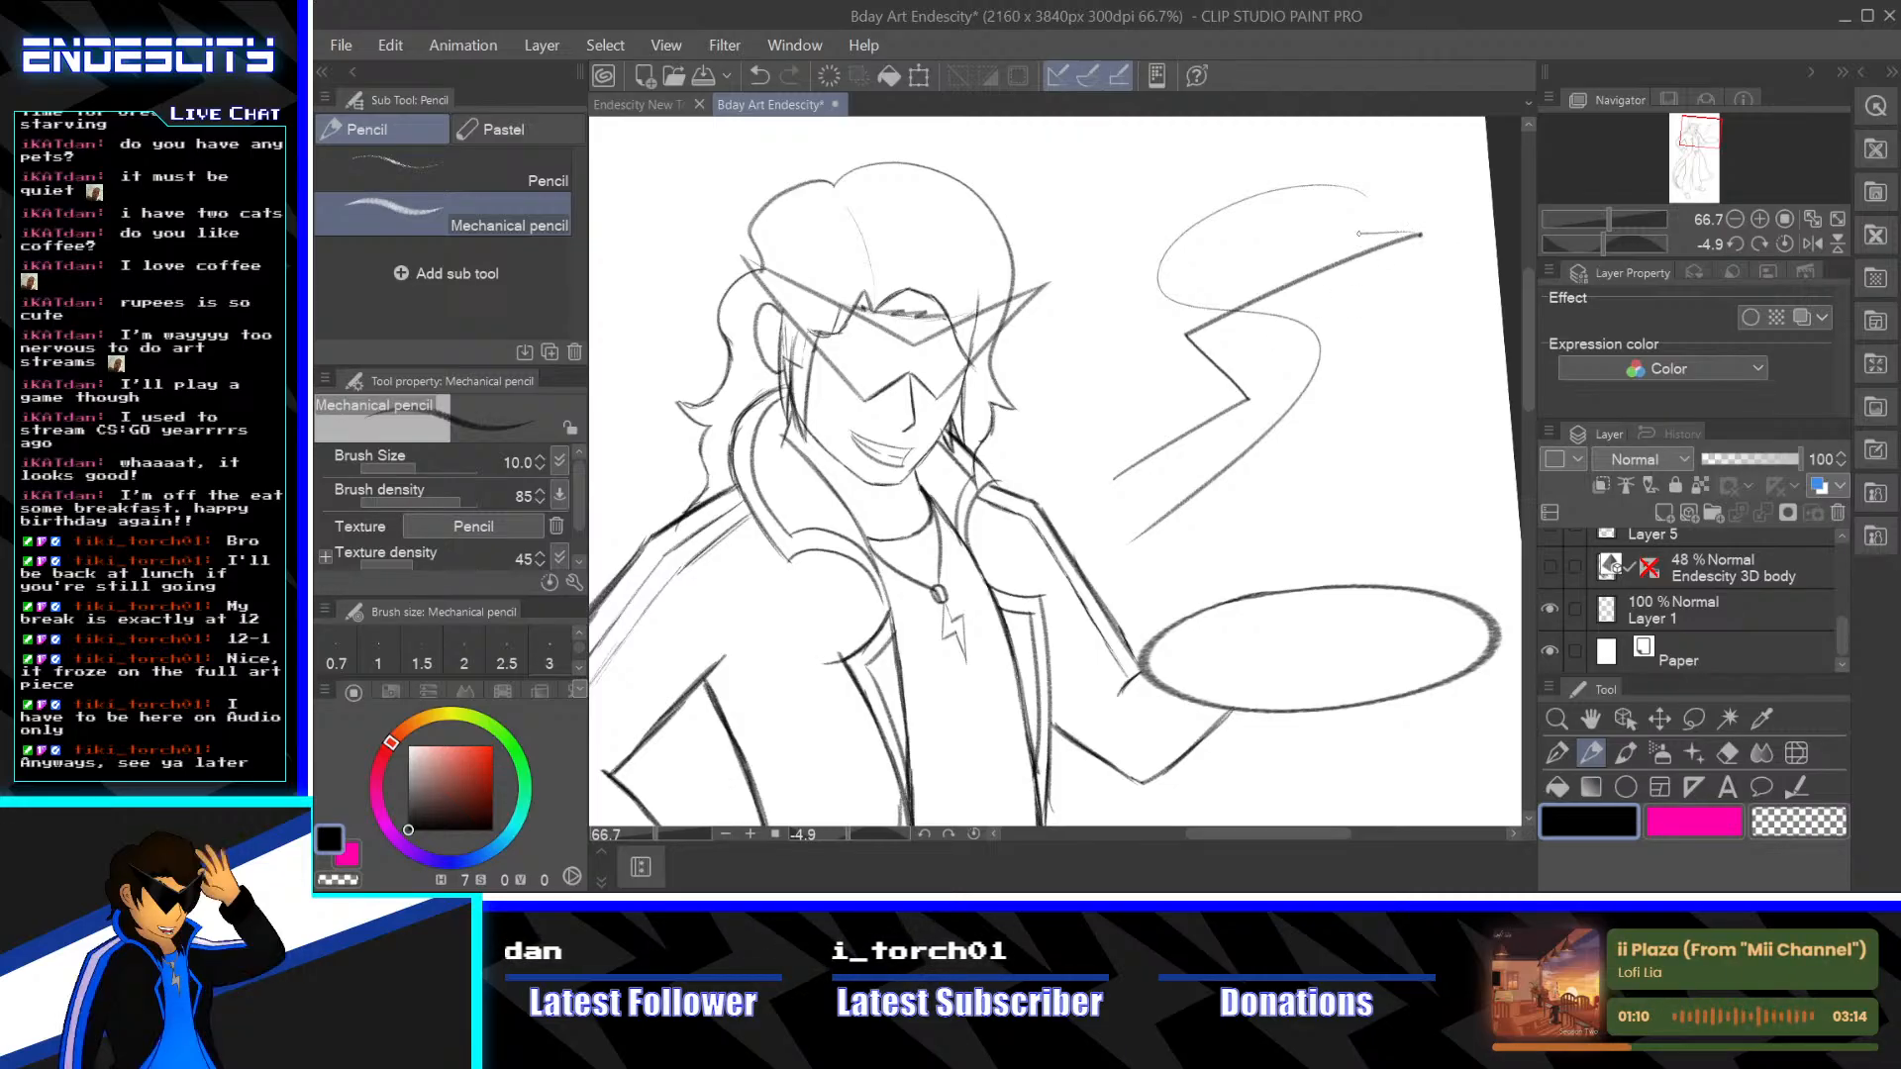
{"action": "left_click_drag", "start_coordinate": [1191, 324], "coordinate": [1360, 229]}
{"action": "left_click_drag", "start_coordinate": [1185, 342], "coordinate": [1235, 386]}
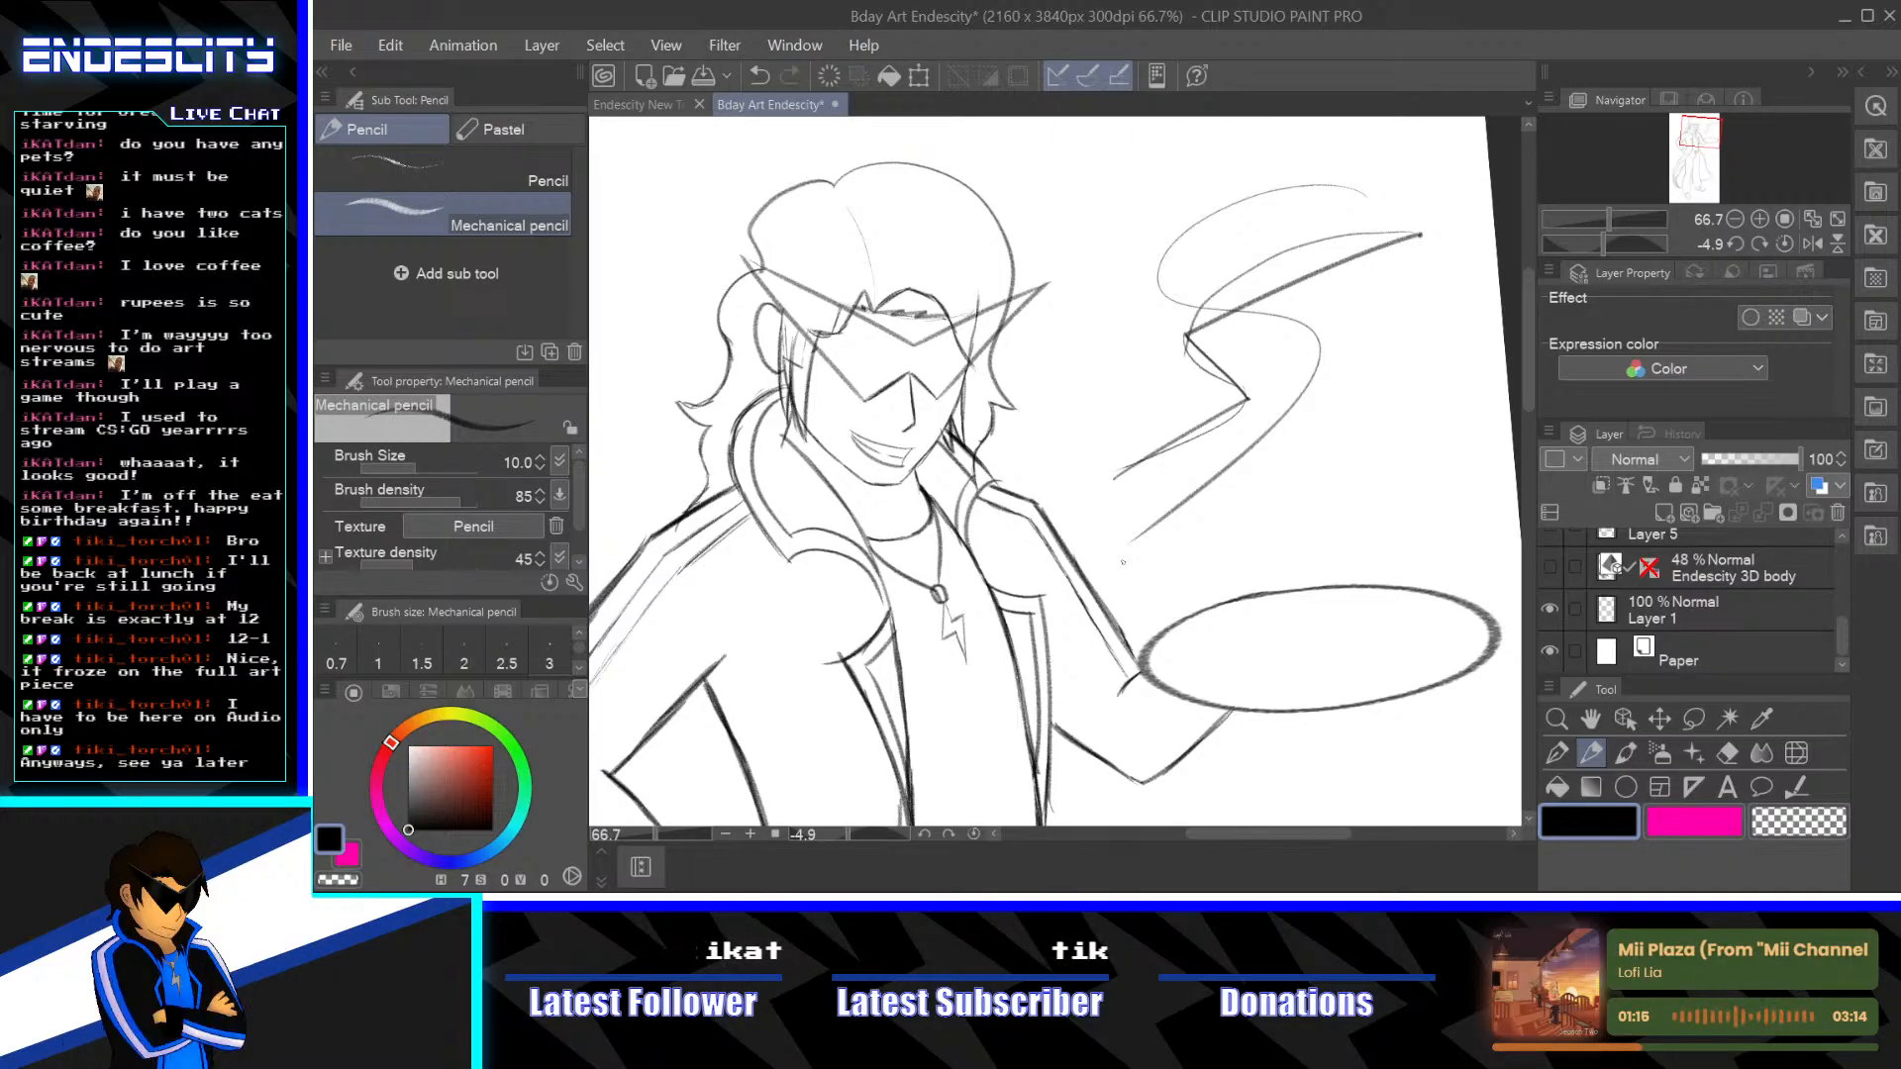
Undo the zigzag and guideline strokes above the oval, and try a longer S-shaped guideline in their place
{"action": "key", "text": "ctrl+z"}
{"action": "key", "text": "ctrl+z"}
{"action": "key", "text": "ctrl+z"}
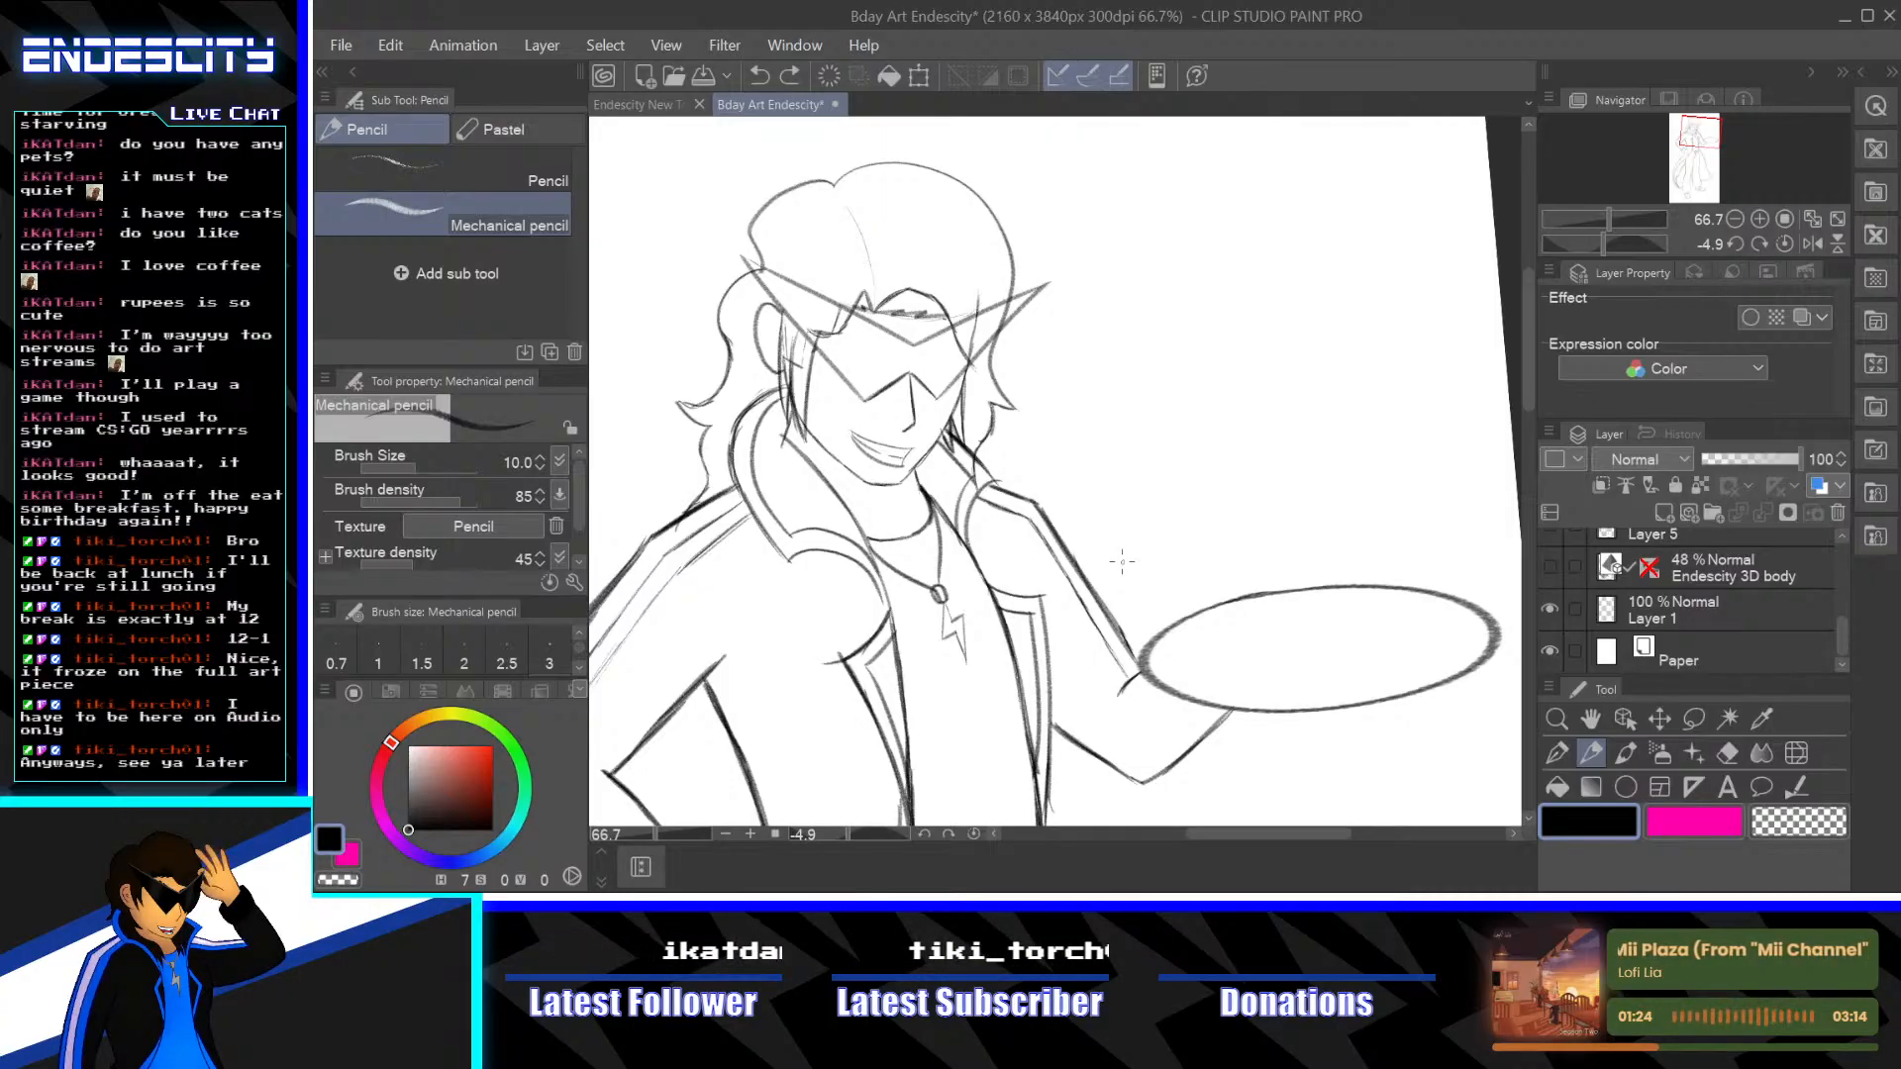
{"action": "left_click_drag", "start_coordinate": [1198, 295], "coordinate": [1167, 583]}
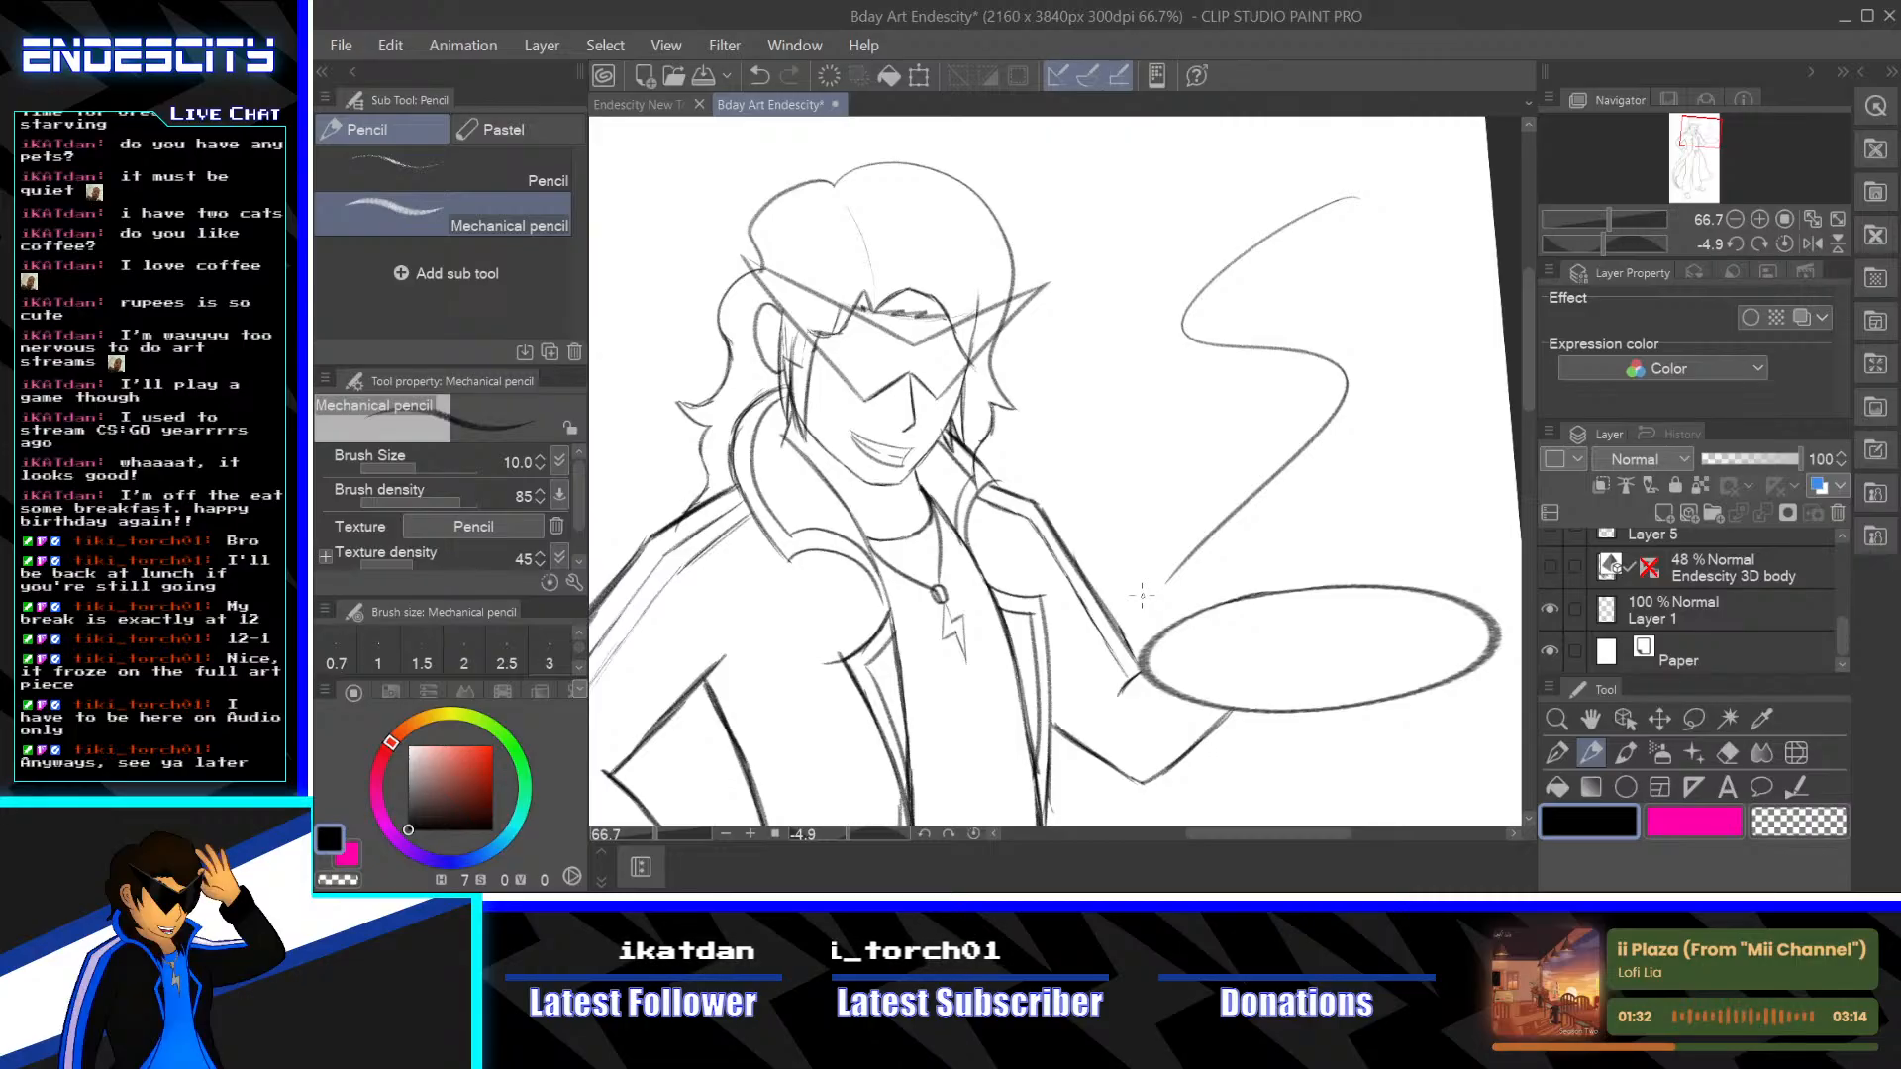
{"action": "key", "text": "ctrl+z"}
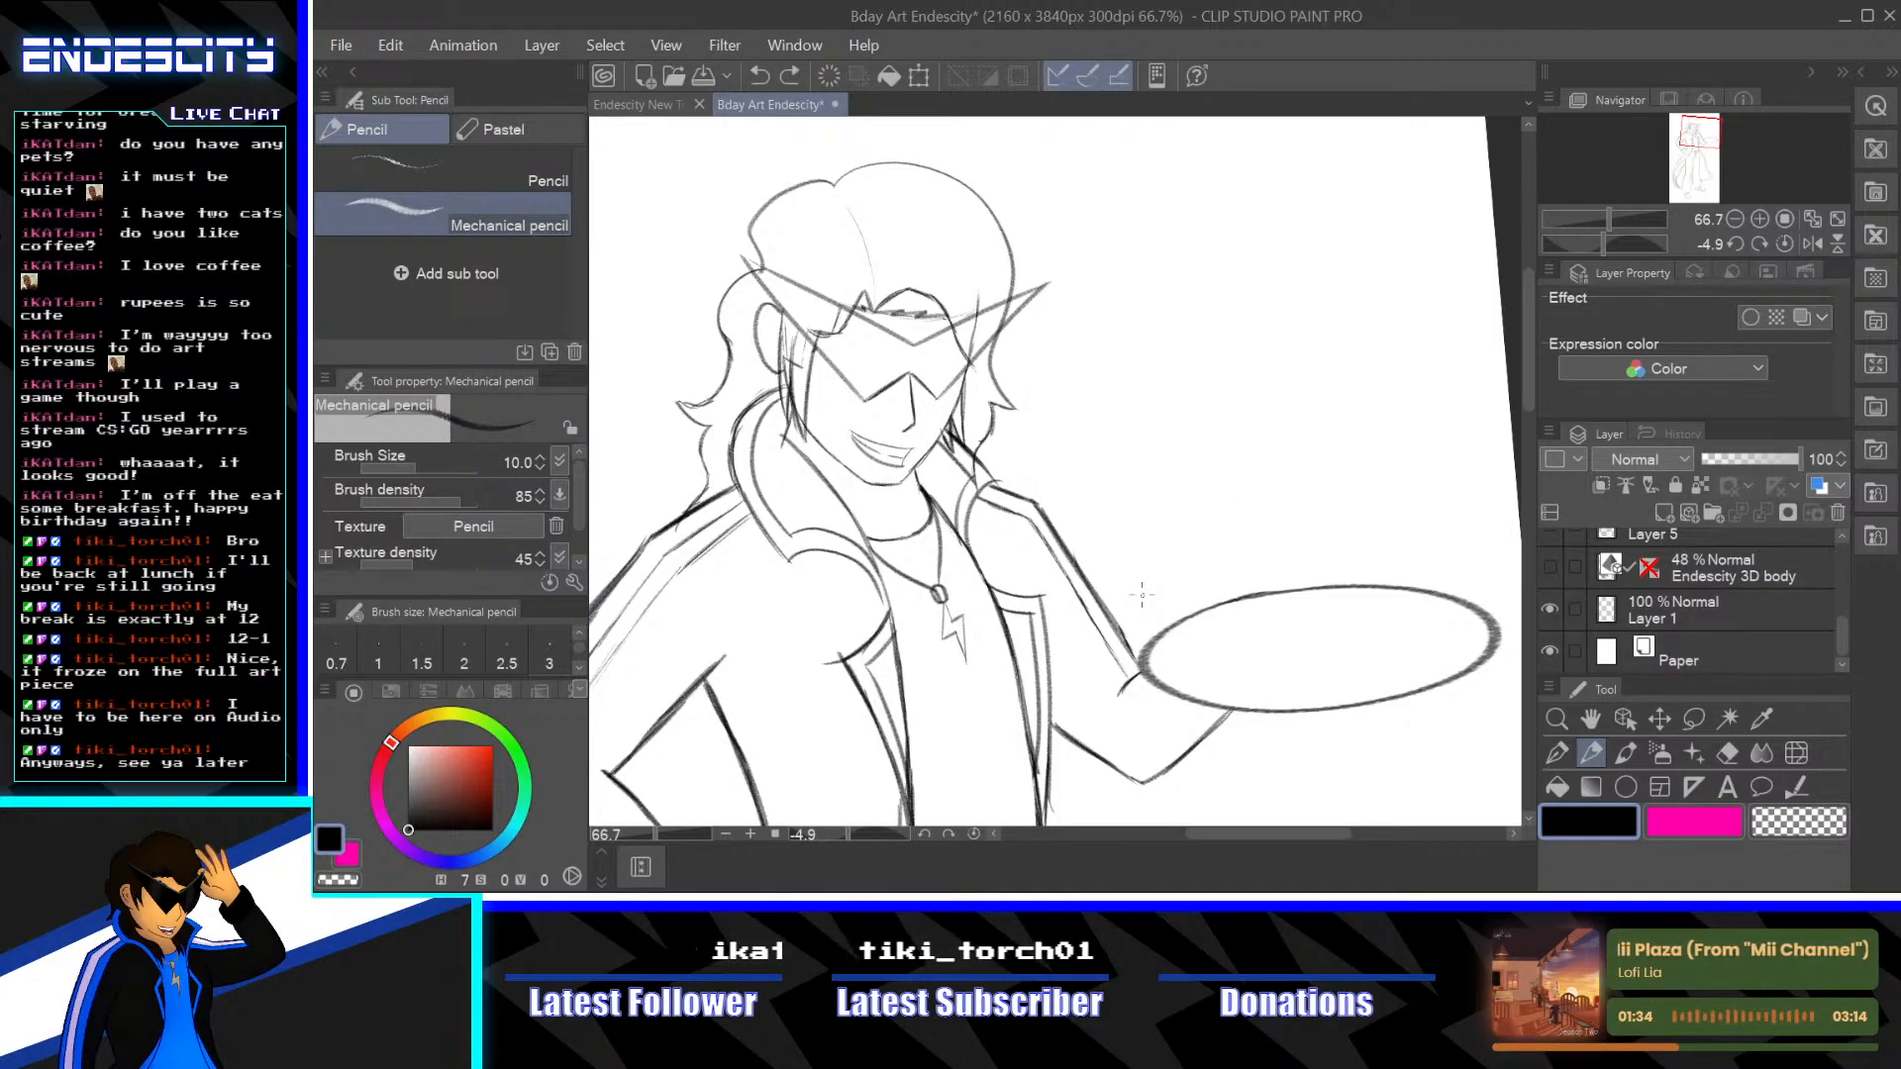
Draw a three-segment zigzag lightning-bolt line above the oval and mark its corners and ends with small dots
{"action": "left_click_drag", "start_coordinate": [1359, 238], "coordinate": [1169, 316]}
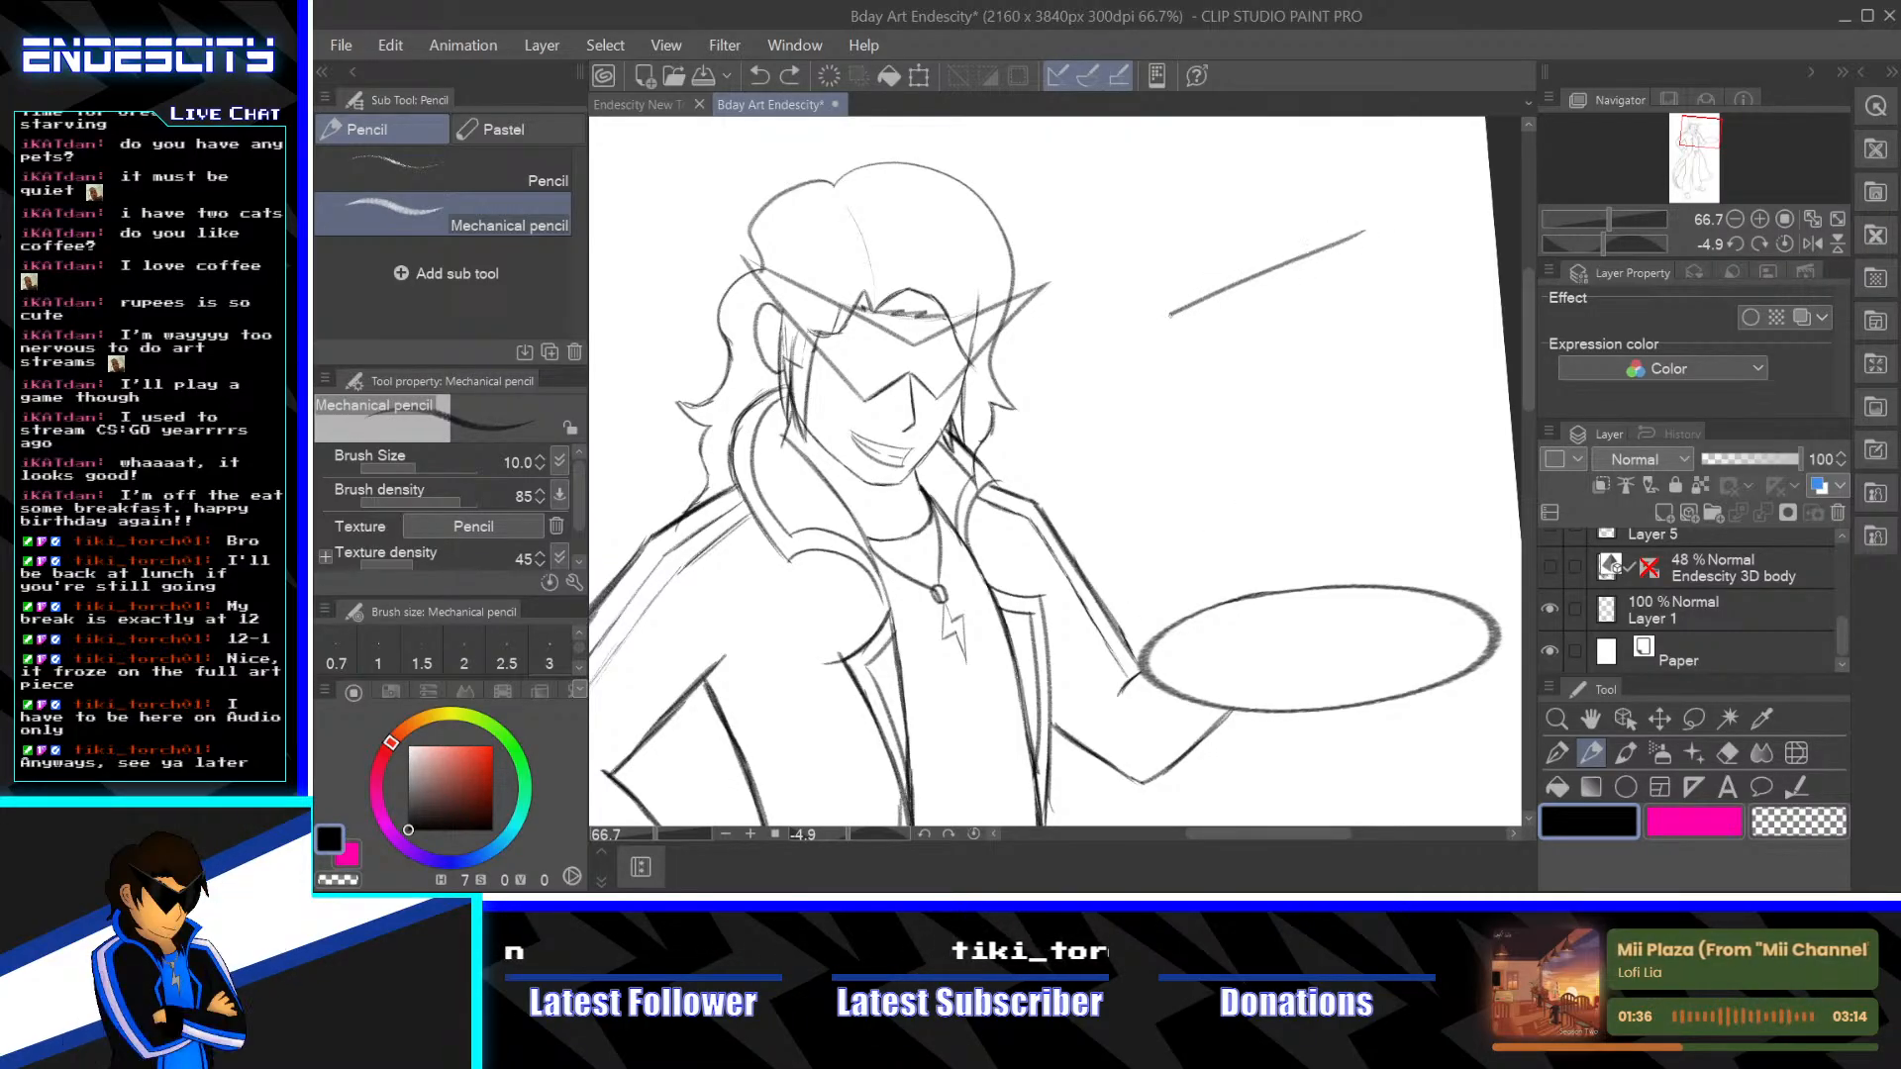
{"action": "left_click_drag", "start_coordinate": [1337, 327], "coordinate": [1110, 460]}
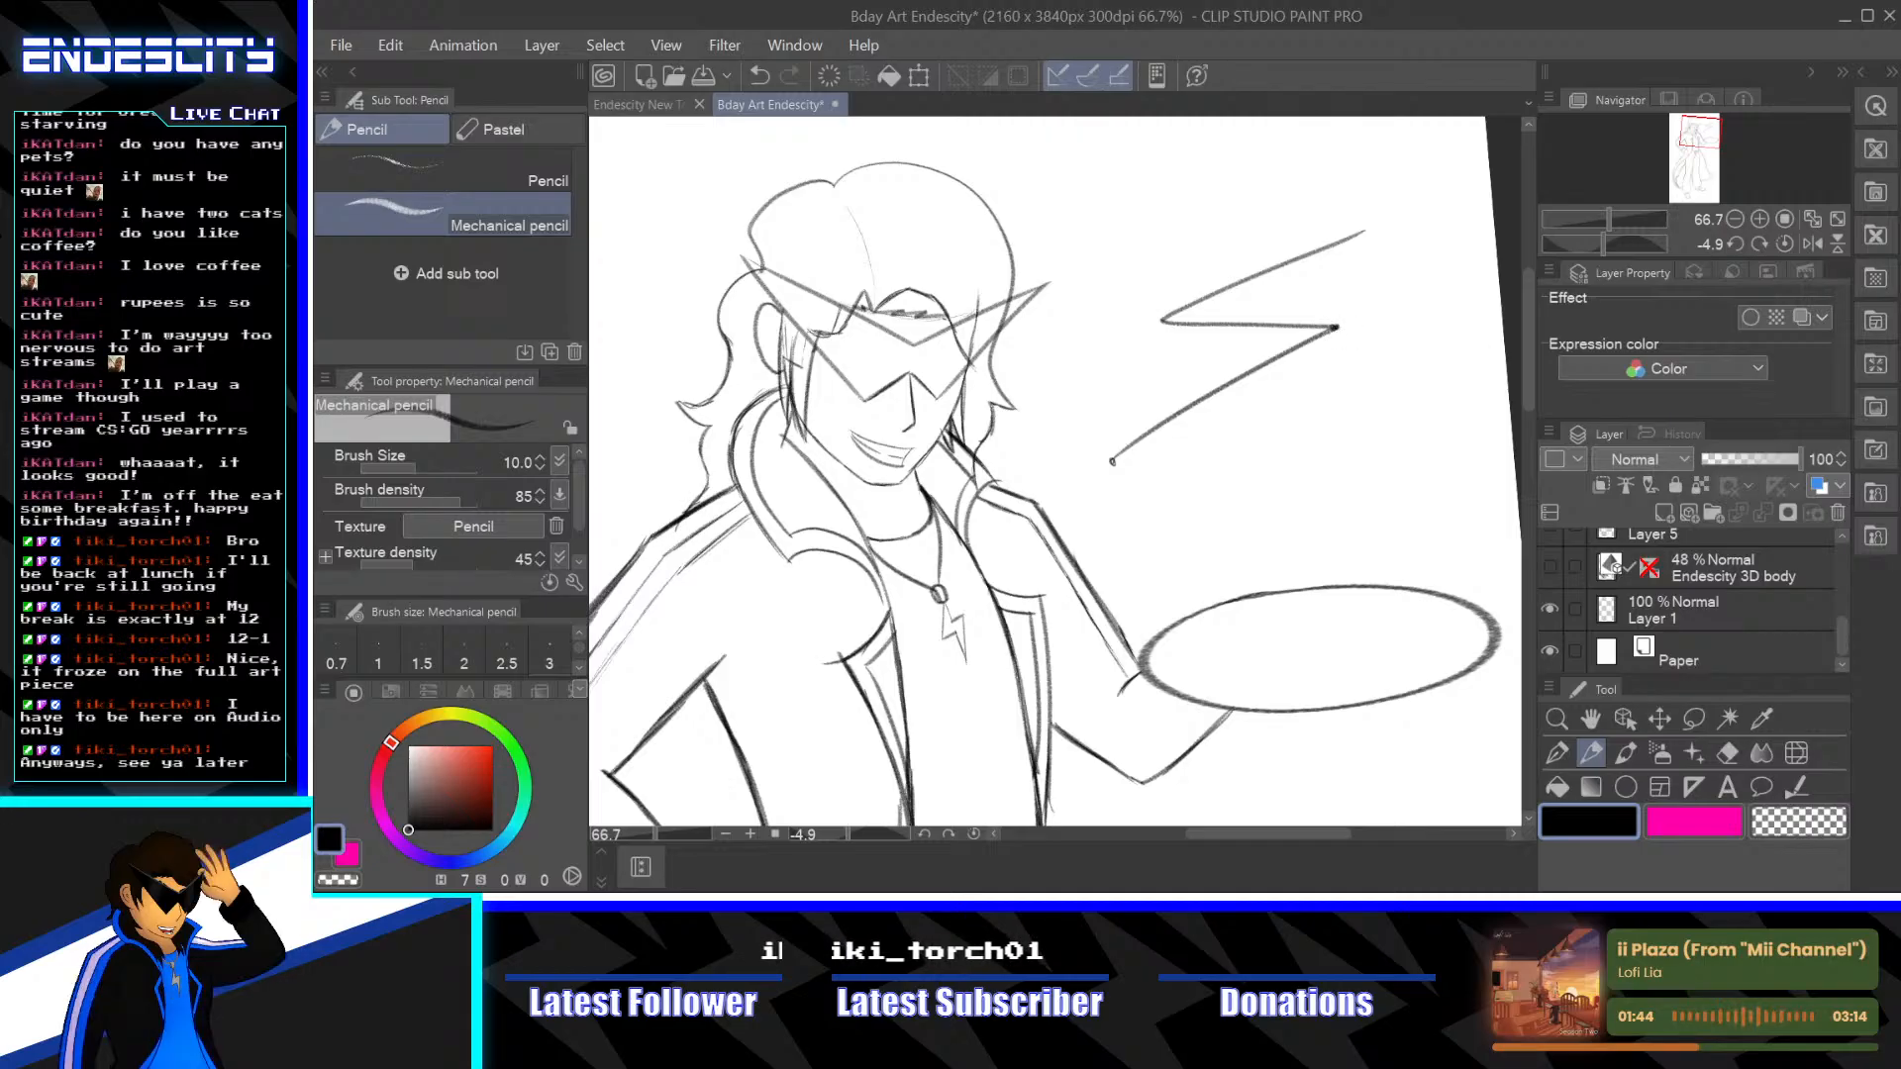
{"action": "left_click", "coordinate": [1160, 319]}
{"action": "left_click", "coordinate": [1364, 229]}
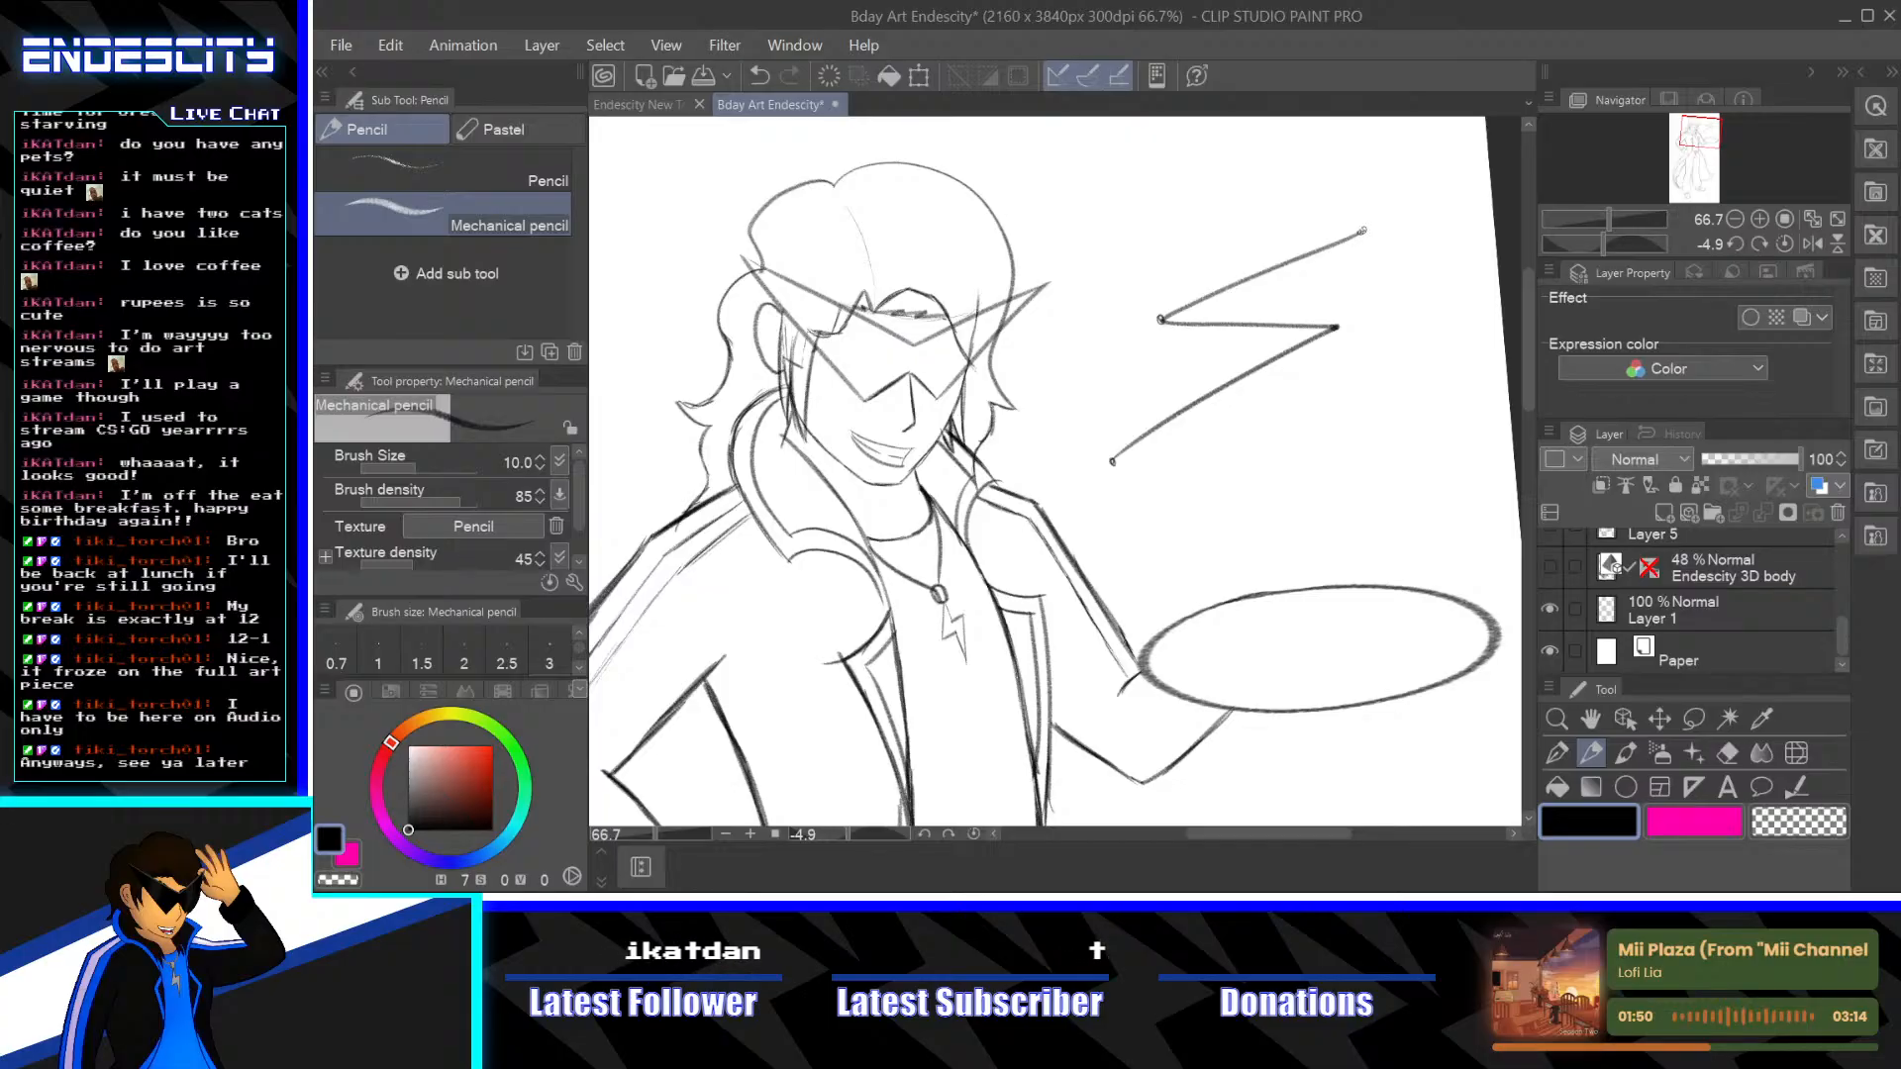
Try short strokes at the ends of the zigzag's upper segment, joined by an arc above it
{"action": "left_click_drag", "start_coordinate": [1364, 230], "coordinate": [1322, 215]}
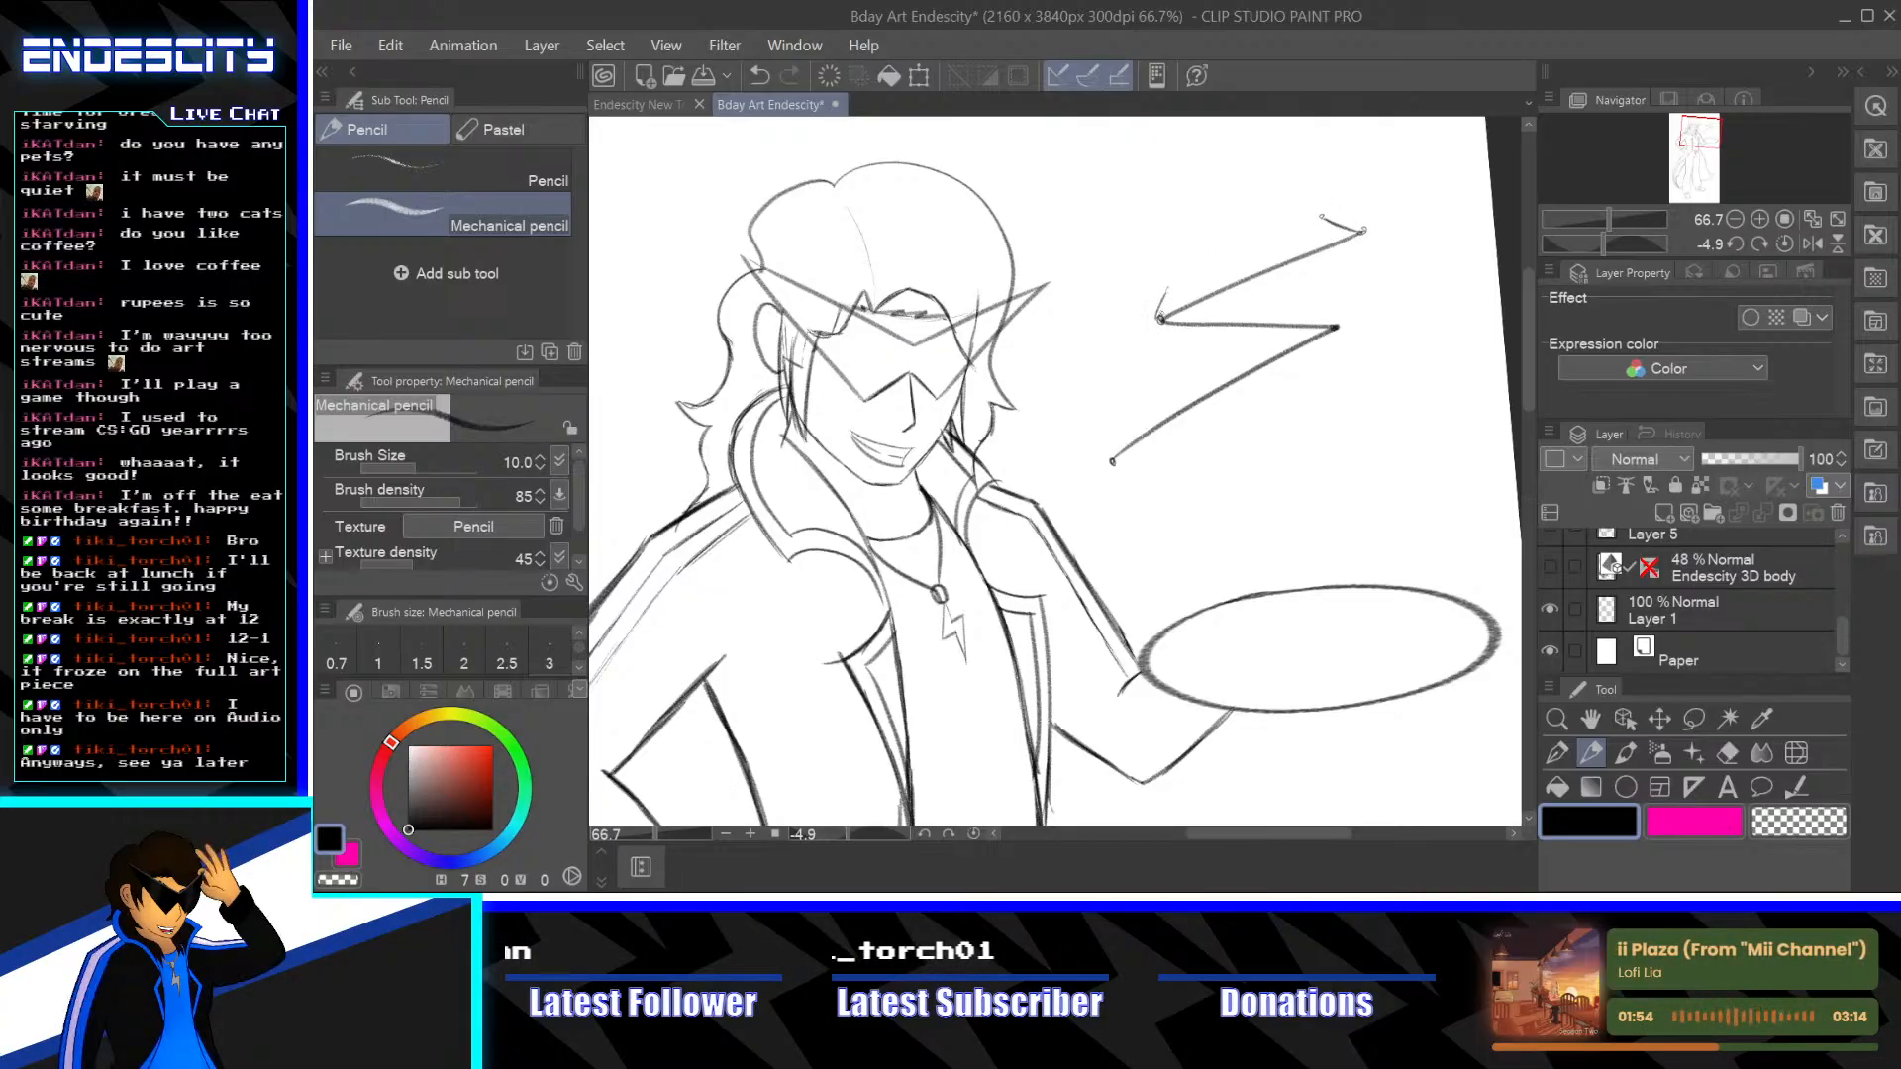
{"action": "left_click_drag", "start_coordinate": [1162, 315], "coordinate": [1364, 230]}
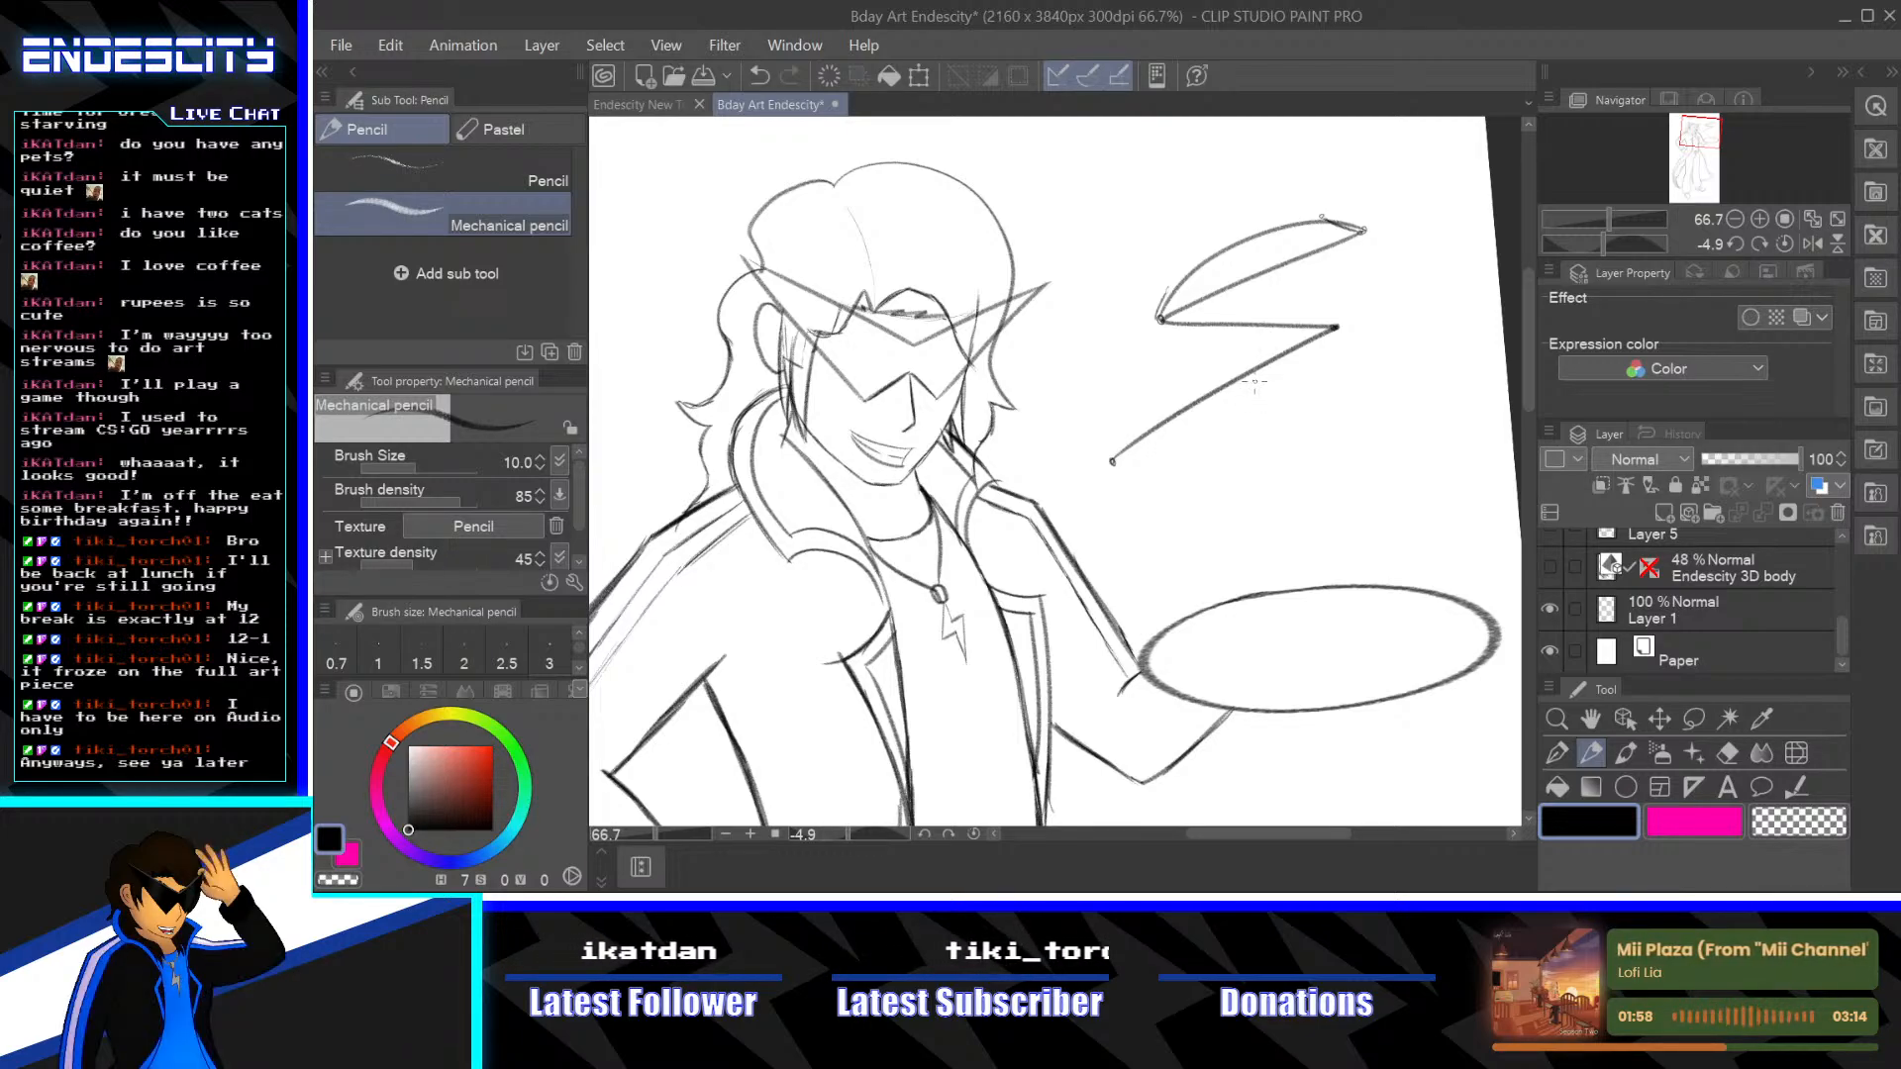
{"action": "key", "text": "ctrl+z"}
{"action": "key", "text": "ctrl+y"}
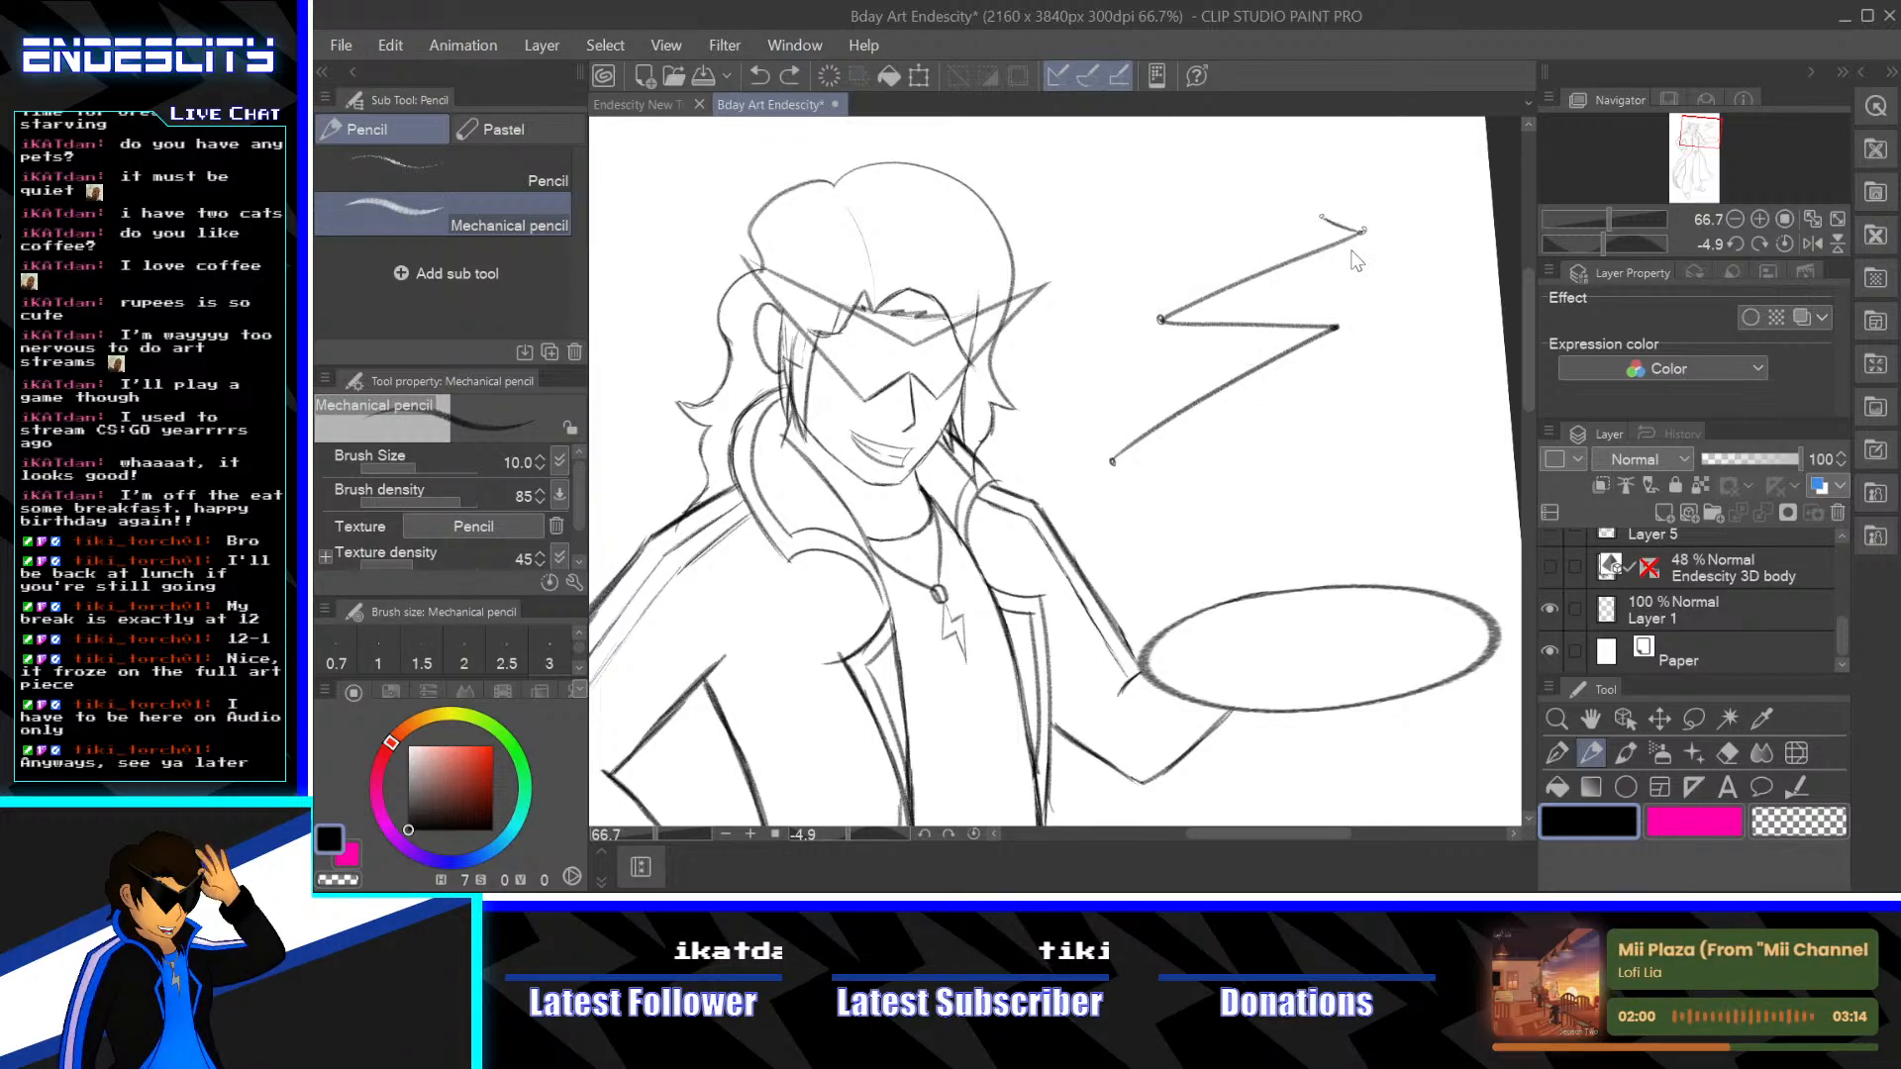
{"action": "key", "text": "ctrl+z"}
Try a wider curved edge from the zigzag's upper tip, sweeping around past its first inner corner
{"action": "mouse_move", "coordinate": [1361, 230]}
{"action": "left_mouse_down"}
{"action": "mouse_move", "coordinate": [1216, 208]}
{"action": "mouse_move", "coordinate": [1376, 229]}
{"action": "mouse_move", "coordinate": [1292, 219]}
{"action": "mouse_move", "coordinate": [1139, 347]}
{"action": "left_mouse_up"}
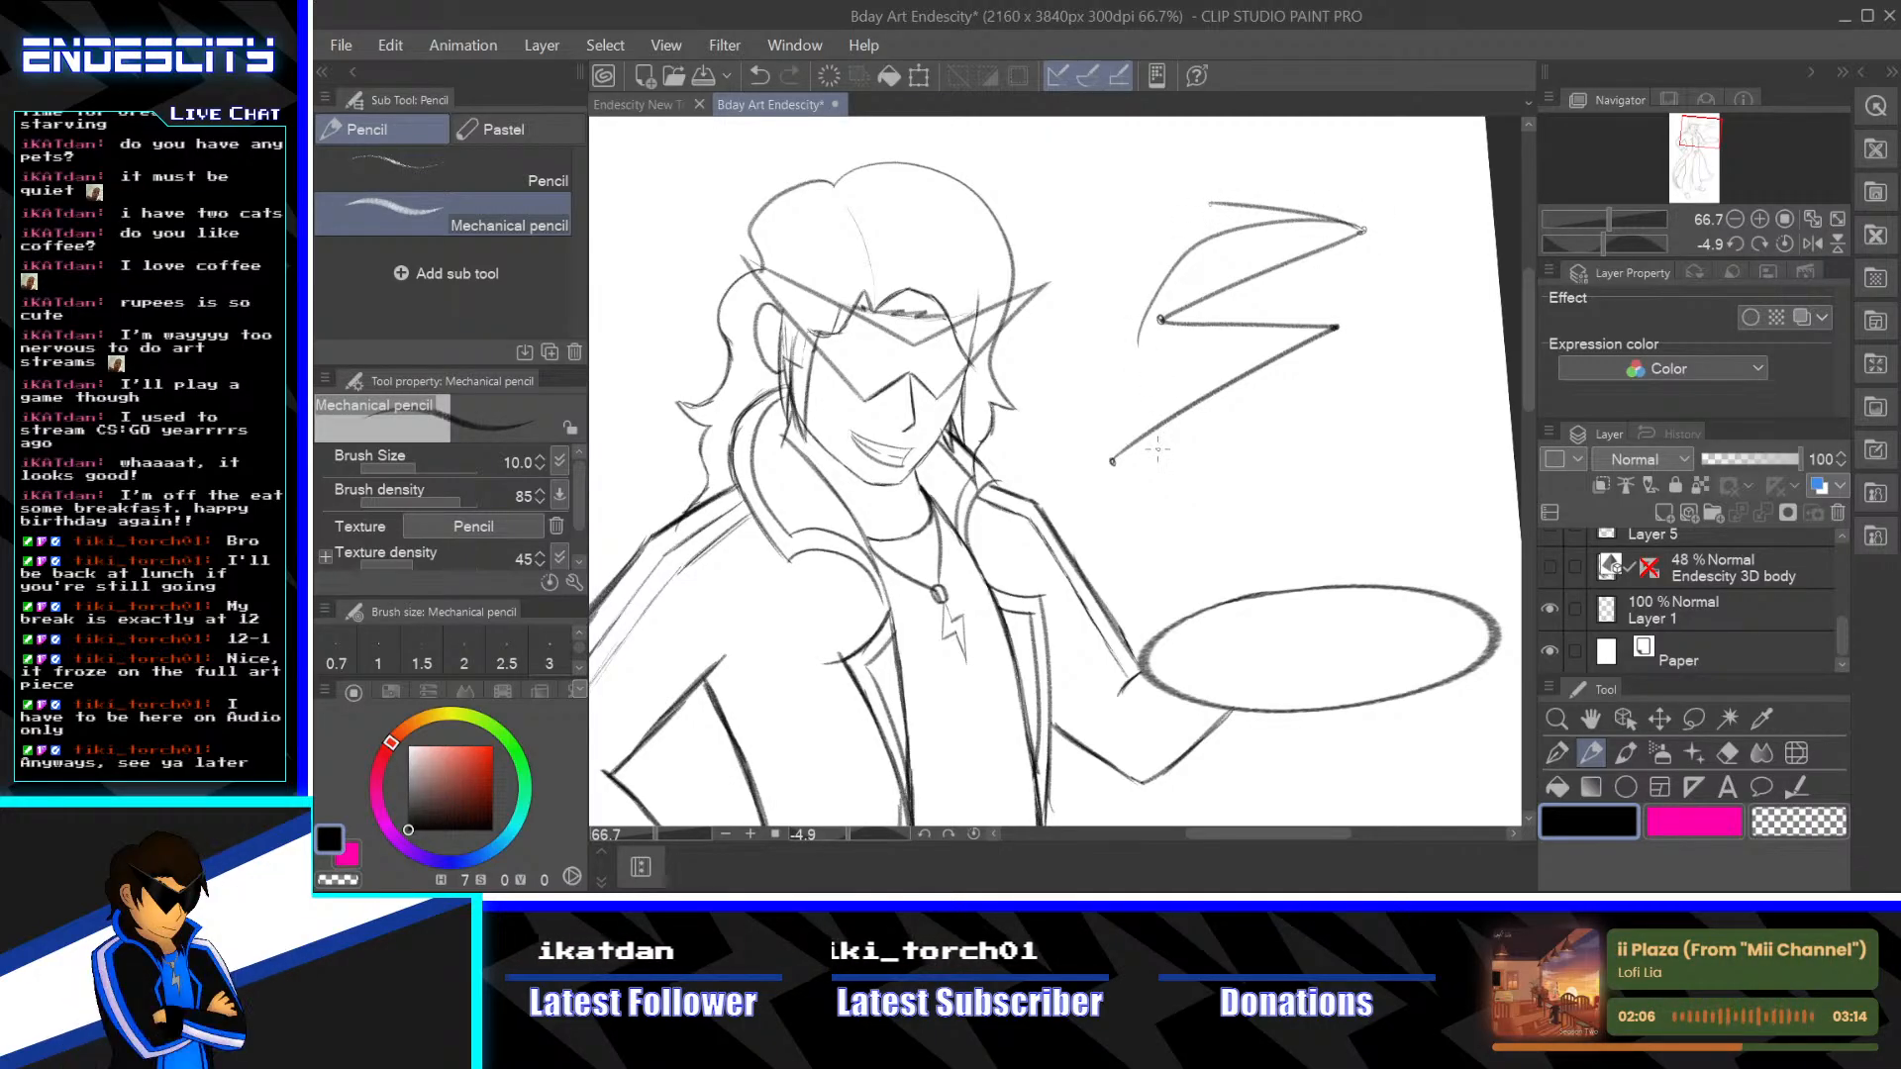
{"action": "key", "text": "ctrl+z"}
{"action": "key", "text": "ctrl+z"}
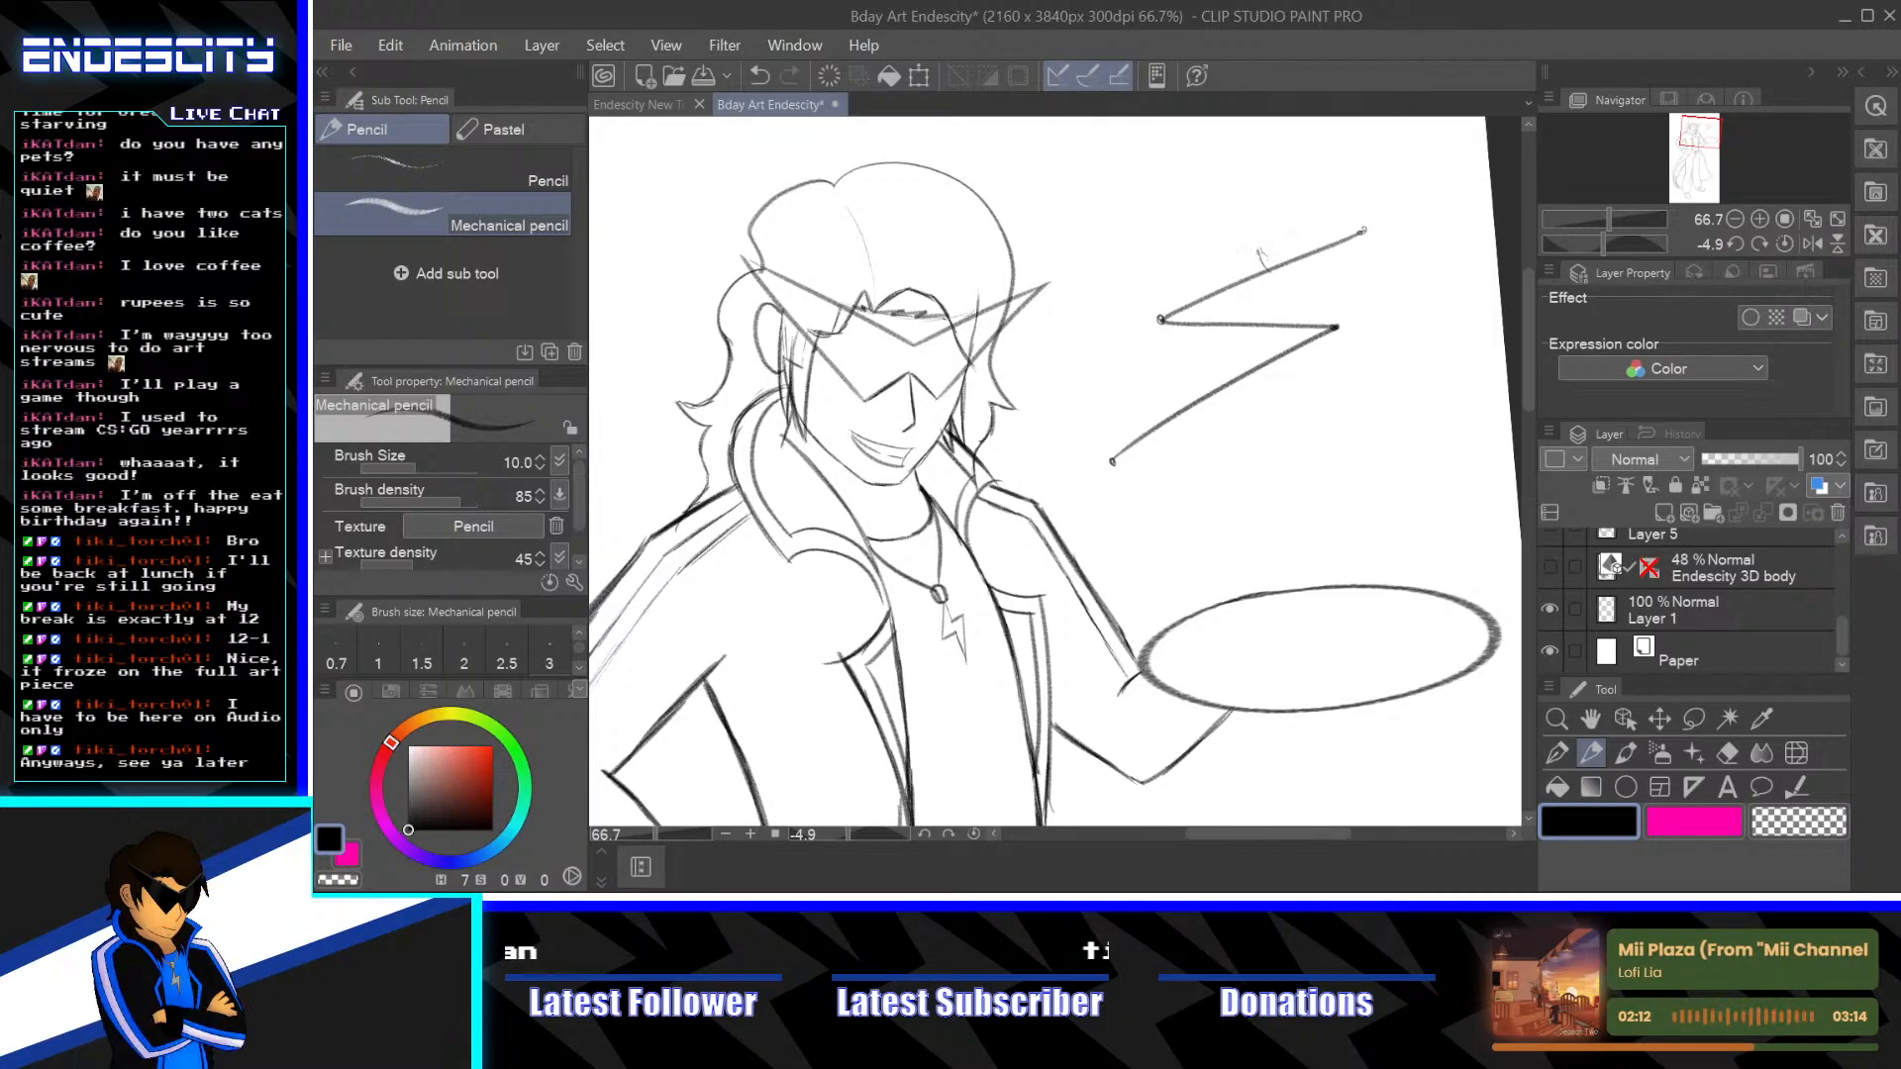
Try a shallow arc above the zigzag's upper segment, running from its upper tip to the first inner corner
{"action": "key", "text": "ctrl+z"}
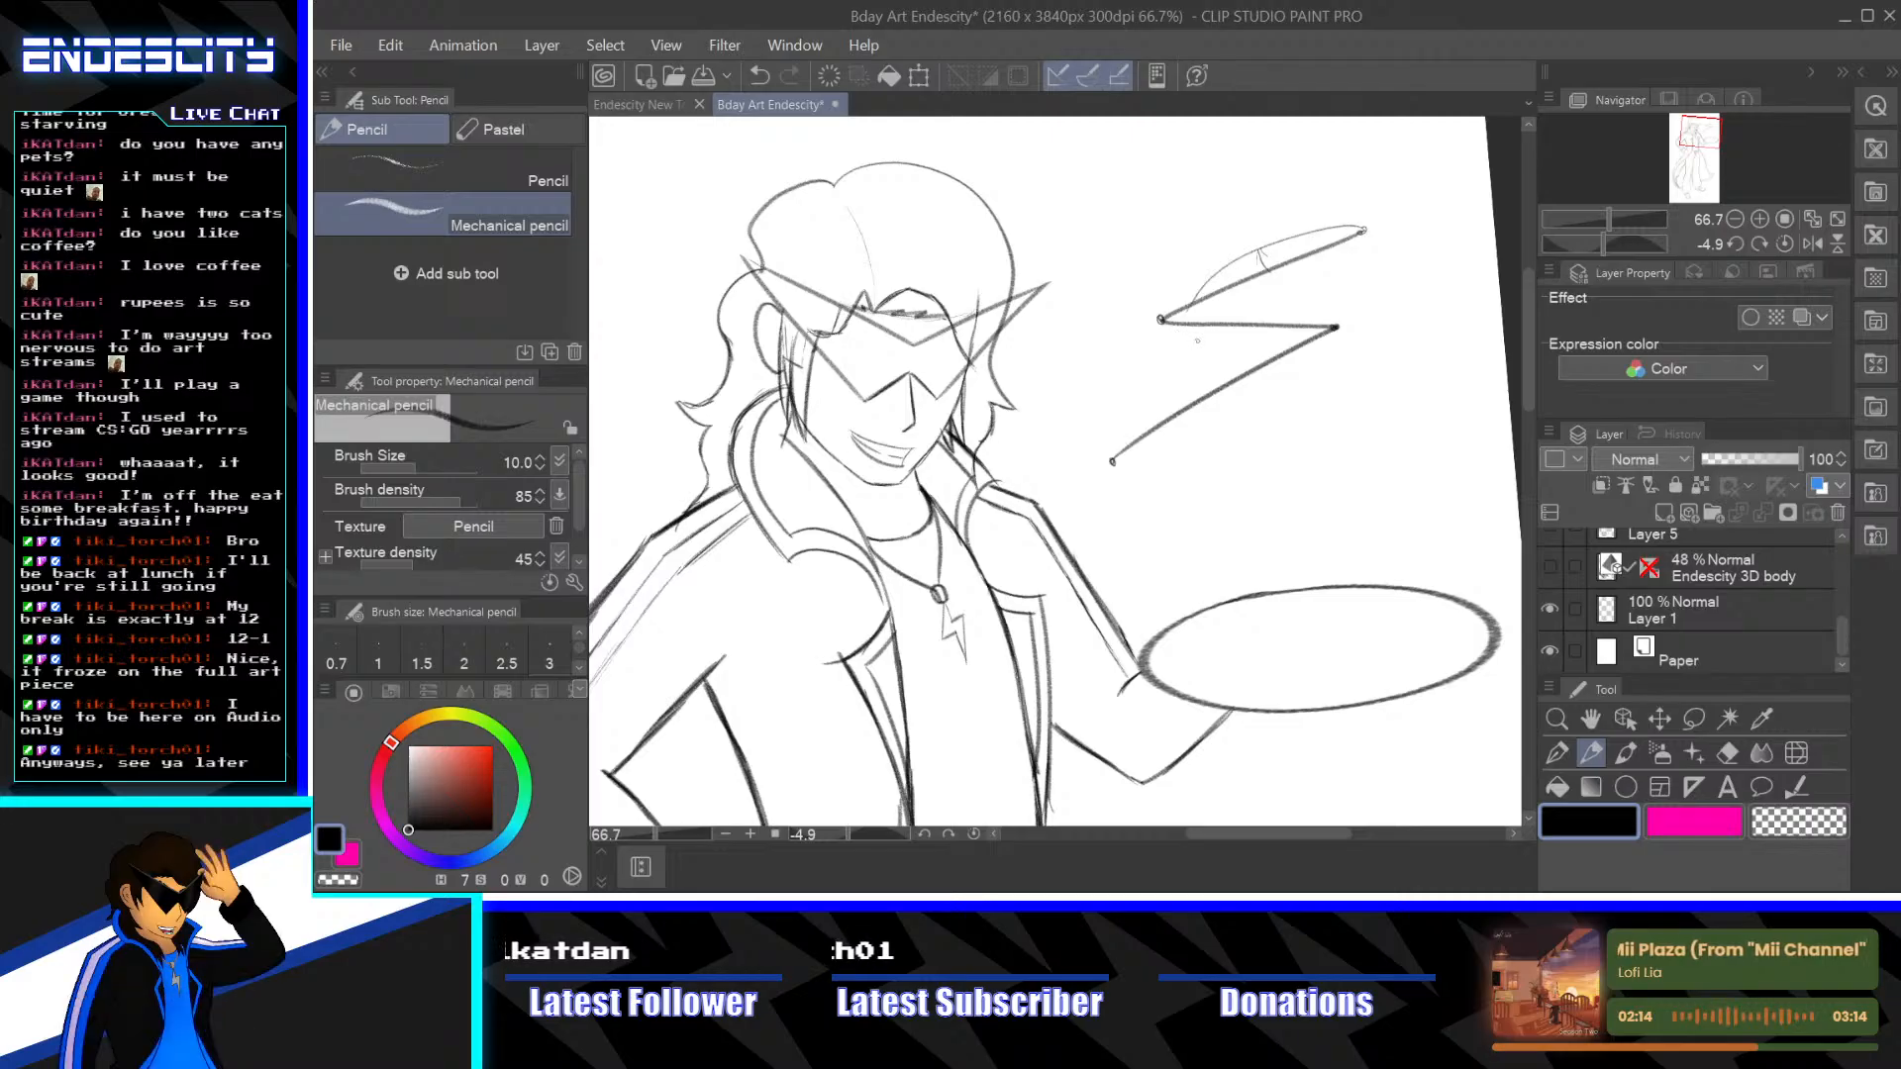
{"action": "mouse_move", "coordinate": [1362, 232]}
{"action": "left_mouse_down"}
{"action": "mouse_move", "coordinate": [1294, 234]}
{"action": "mouse_move", "coordinate": [1161, 319]}
{"action": "mouse_move", "coordinate": [1212, 264]}
{"action": "mouse_move", "coordinate": [1378, 230]}
{"action": "left_mouse_up"}
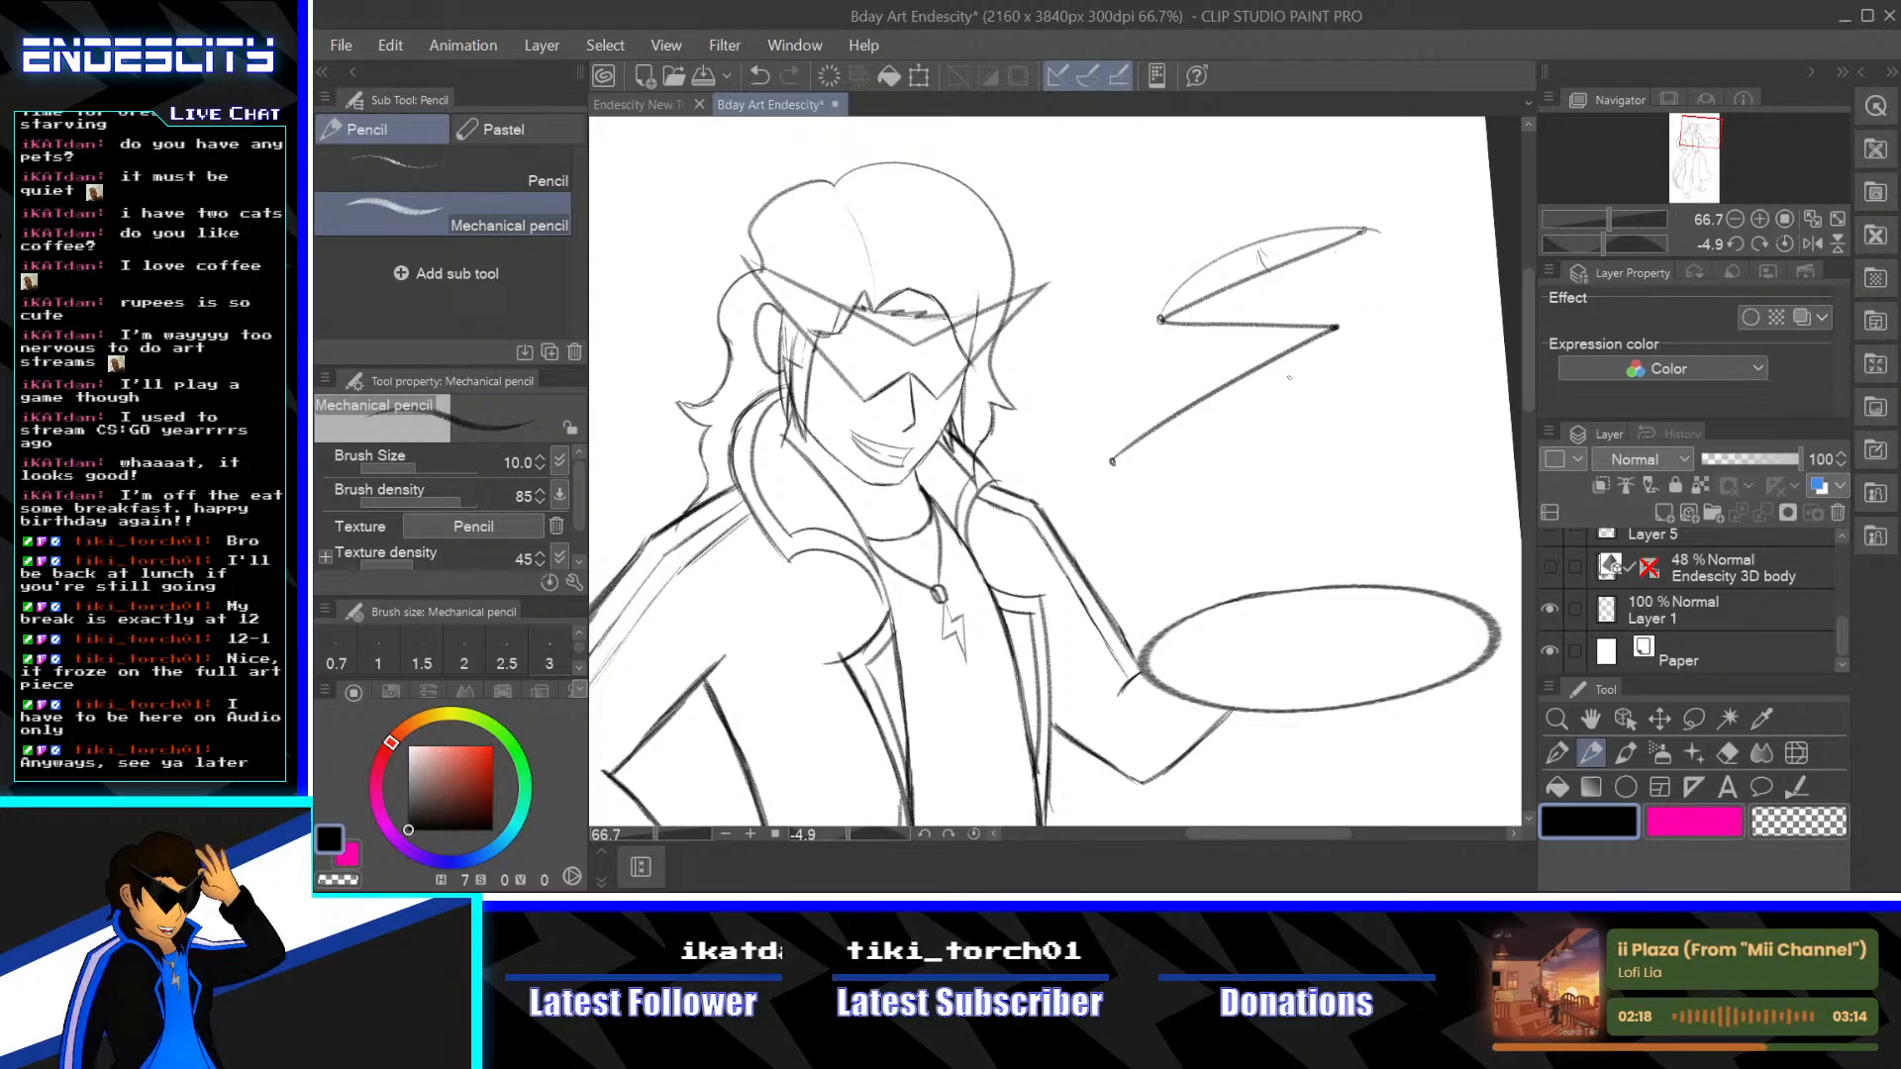
{"action": "key", "text": "ctrl+z"}
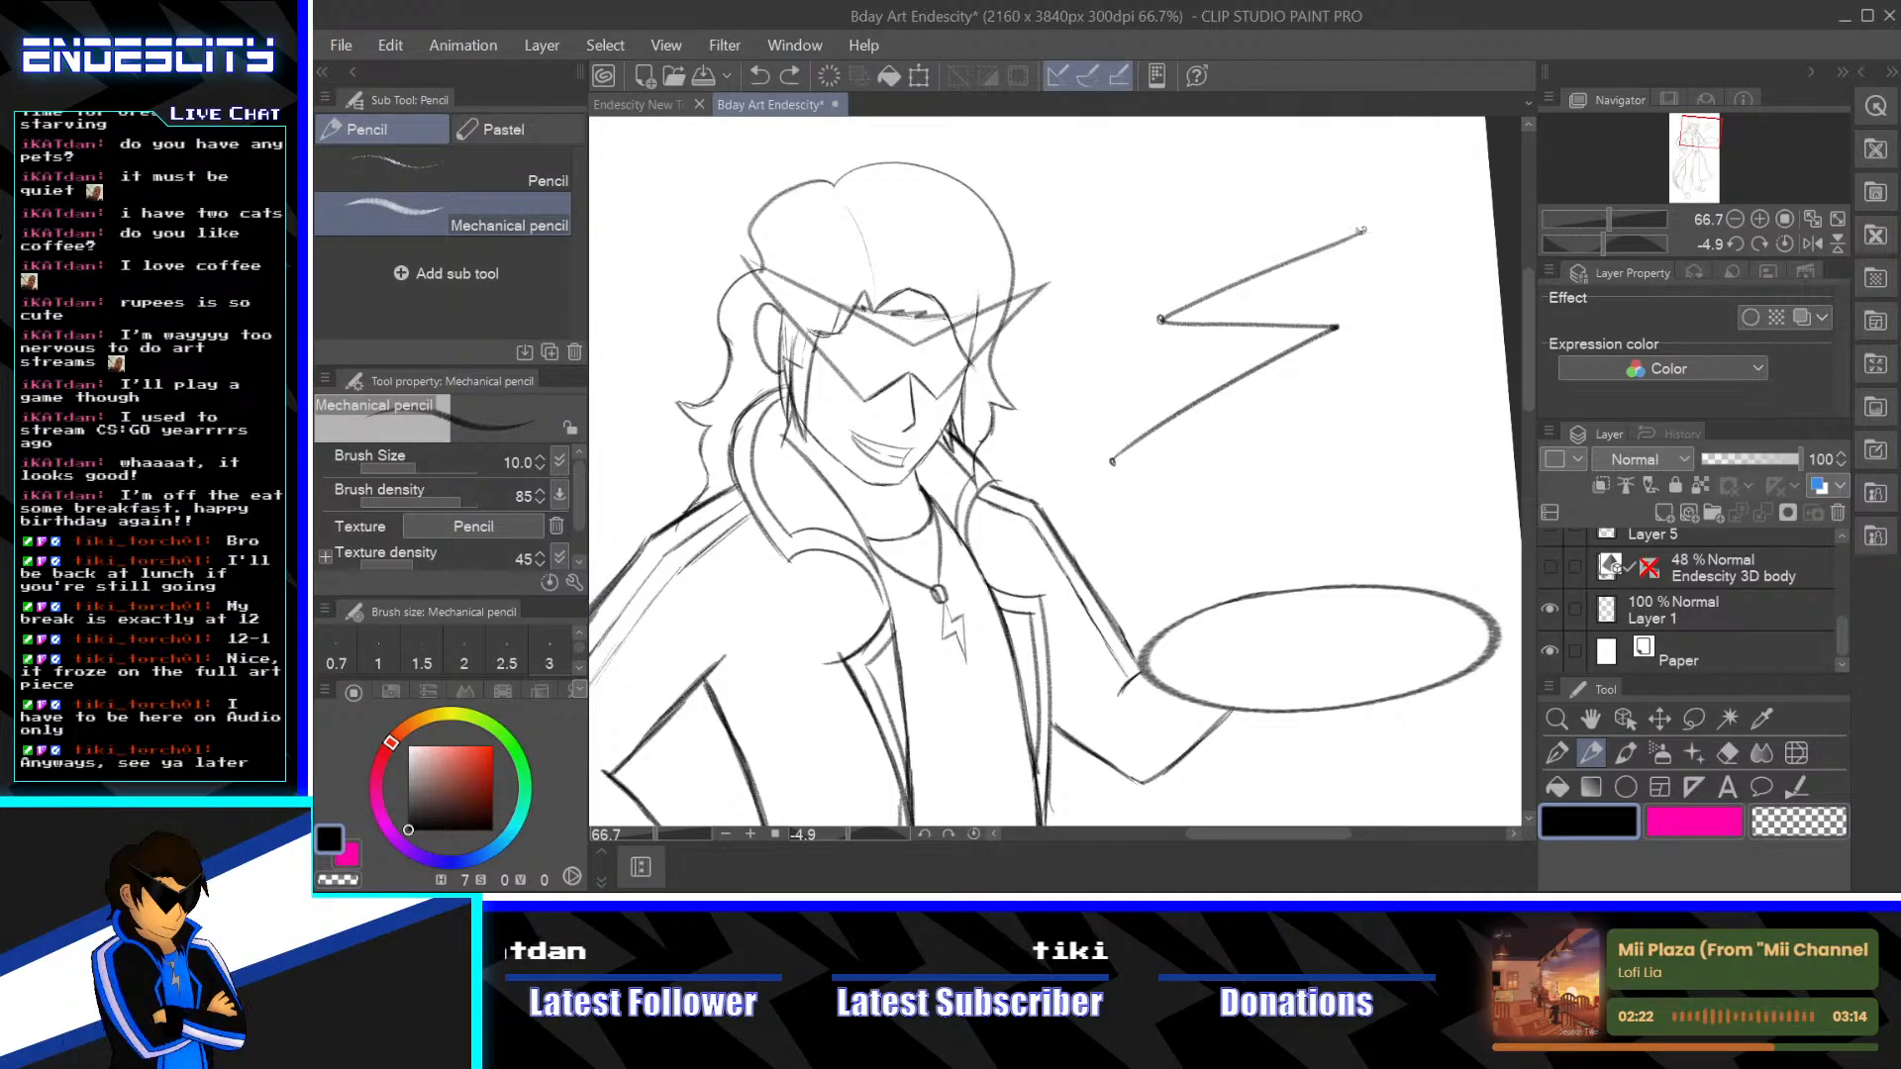
Try a continuous S-shaped curved edge along the zigzag, bulging around both corners down to its lower end
{"action": "left_click_drag", "start_coordinate": [1363, 232], "coordinate": [1163, 342]}
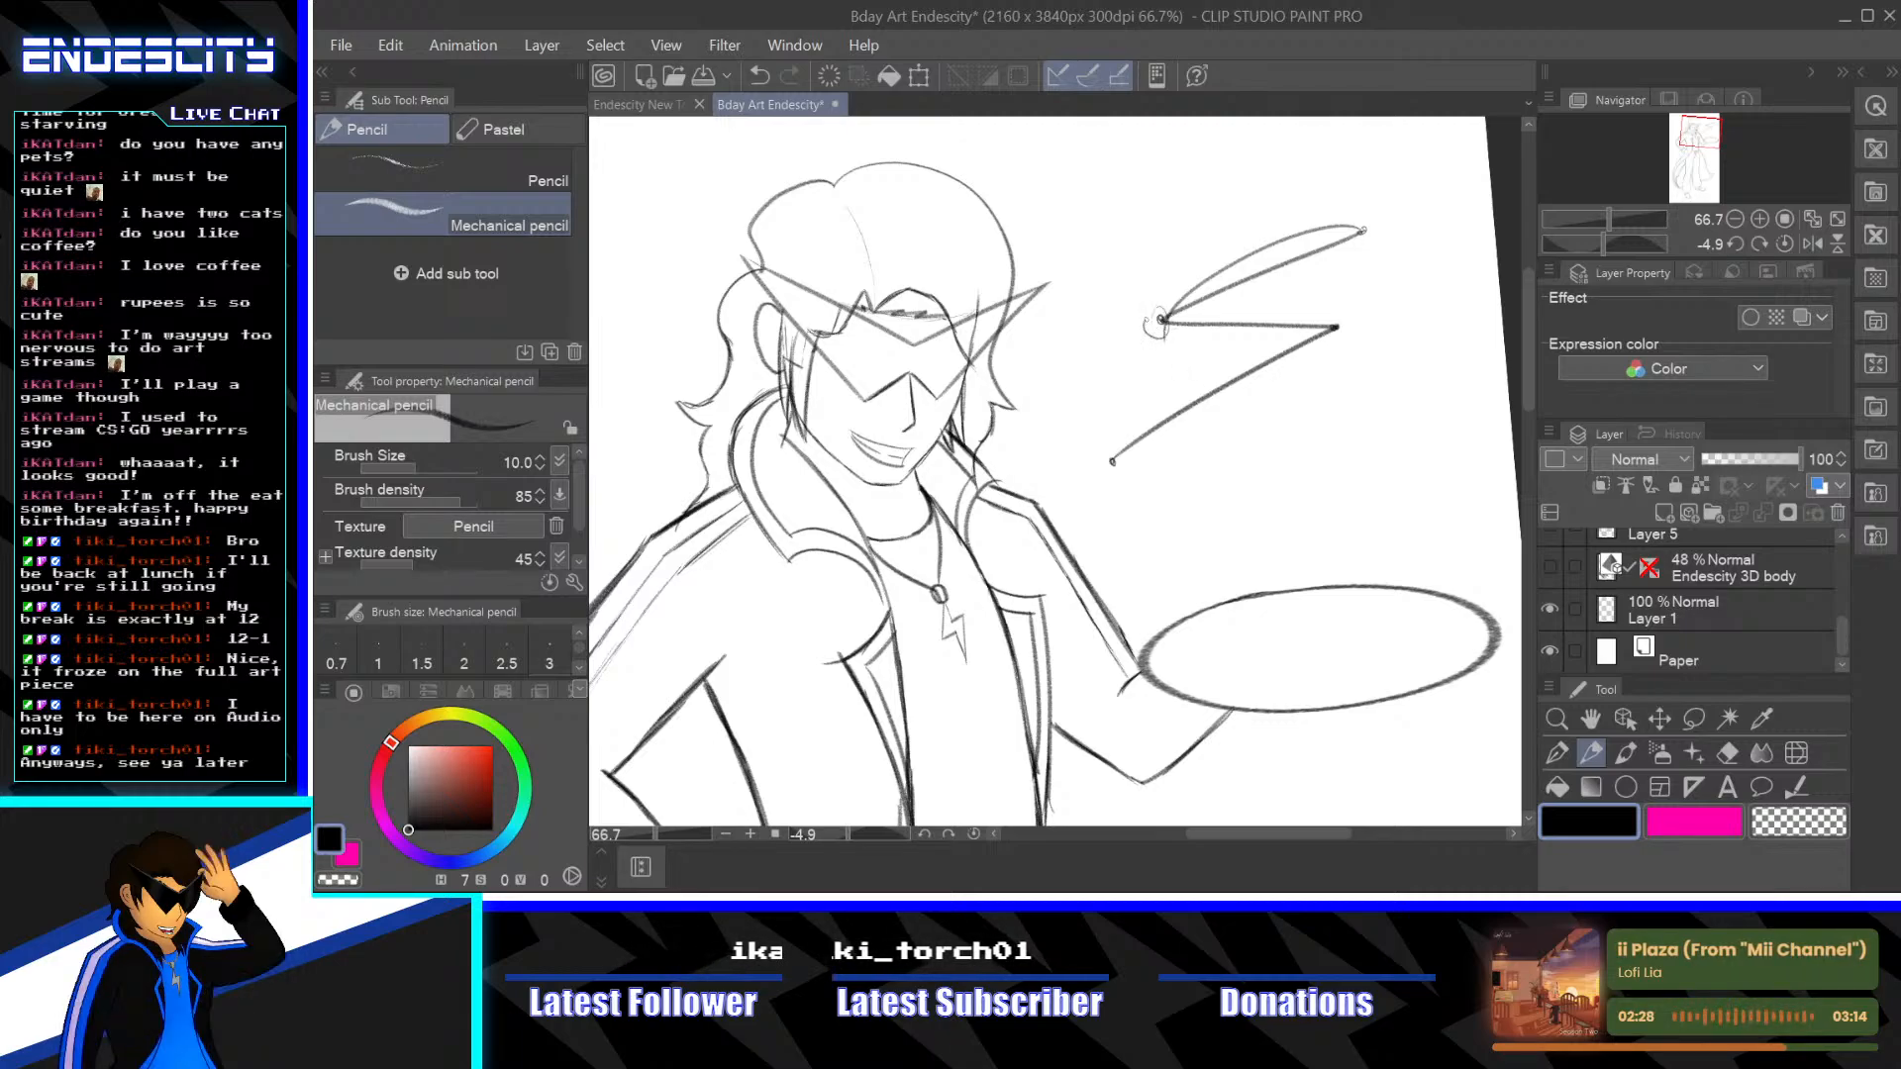
{"action": "left_click_drag", "start_coordinate": [1161, 319], "coordinate": [1196, 350]}
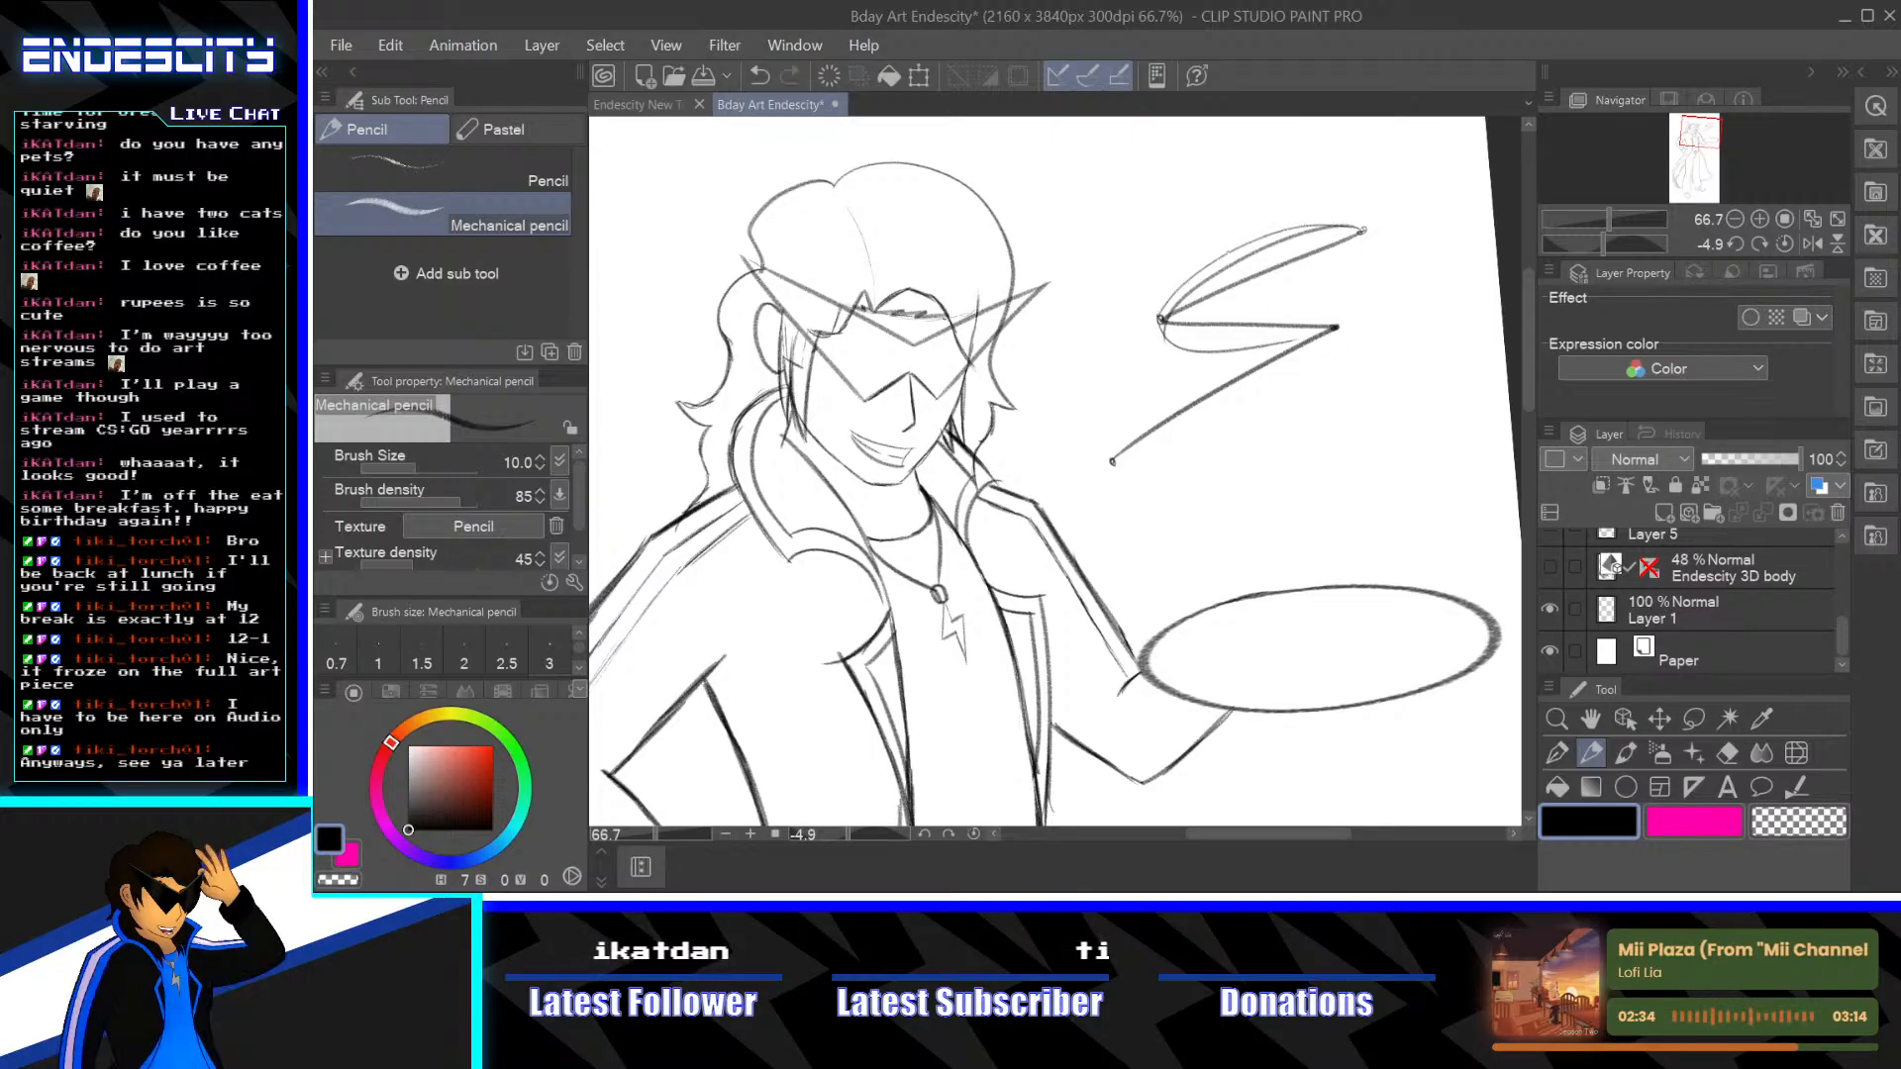
{"action": "mouse_move", "coordinate": [1160, 319]}
{"action": "left_mouse_down"}
{"action": "mouse_move", "coordinate": [1361, 332]}
{"action": "mouse_move", "coordinate": [1104, 471]}
{"action": "left_mouse_up"}
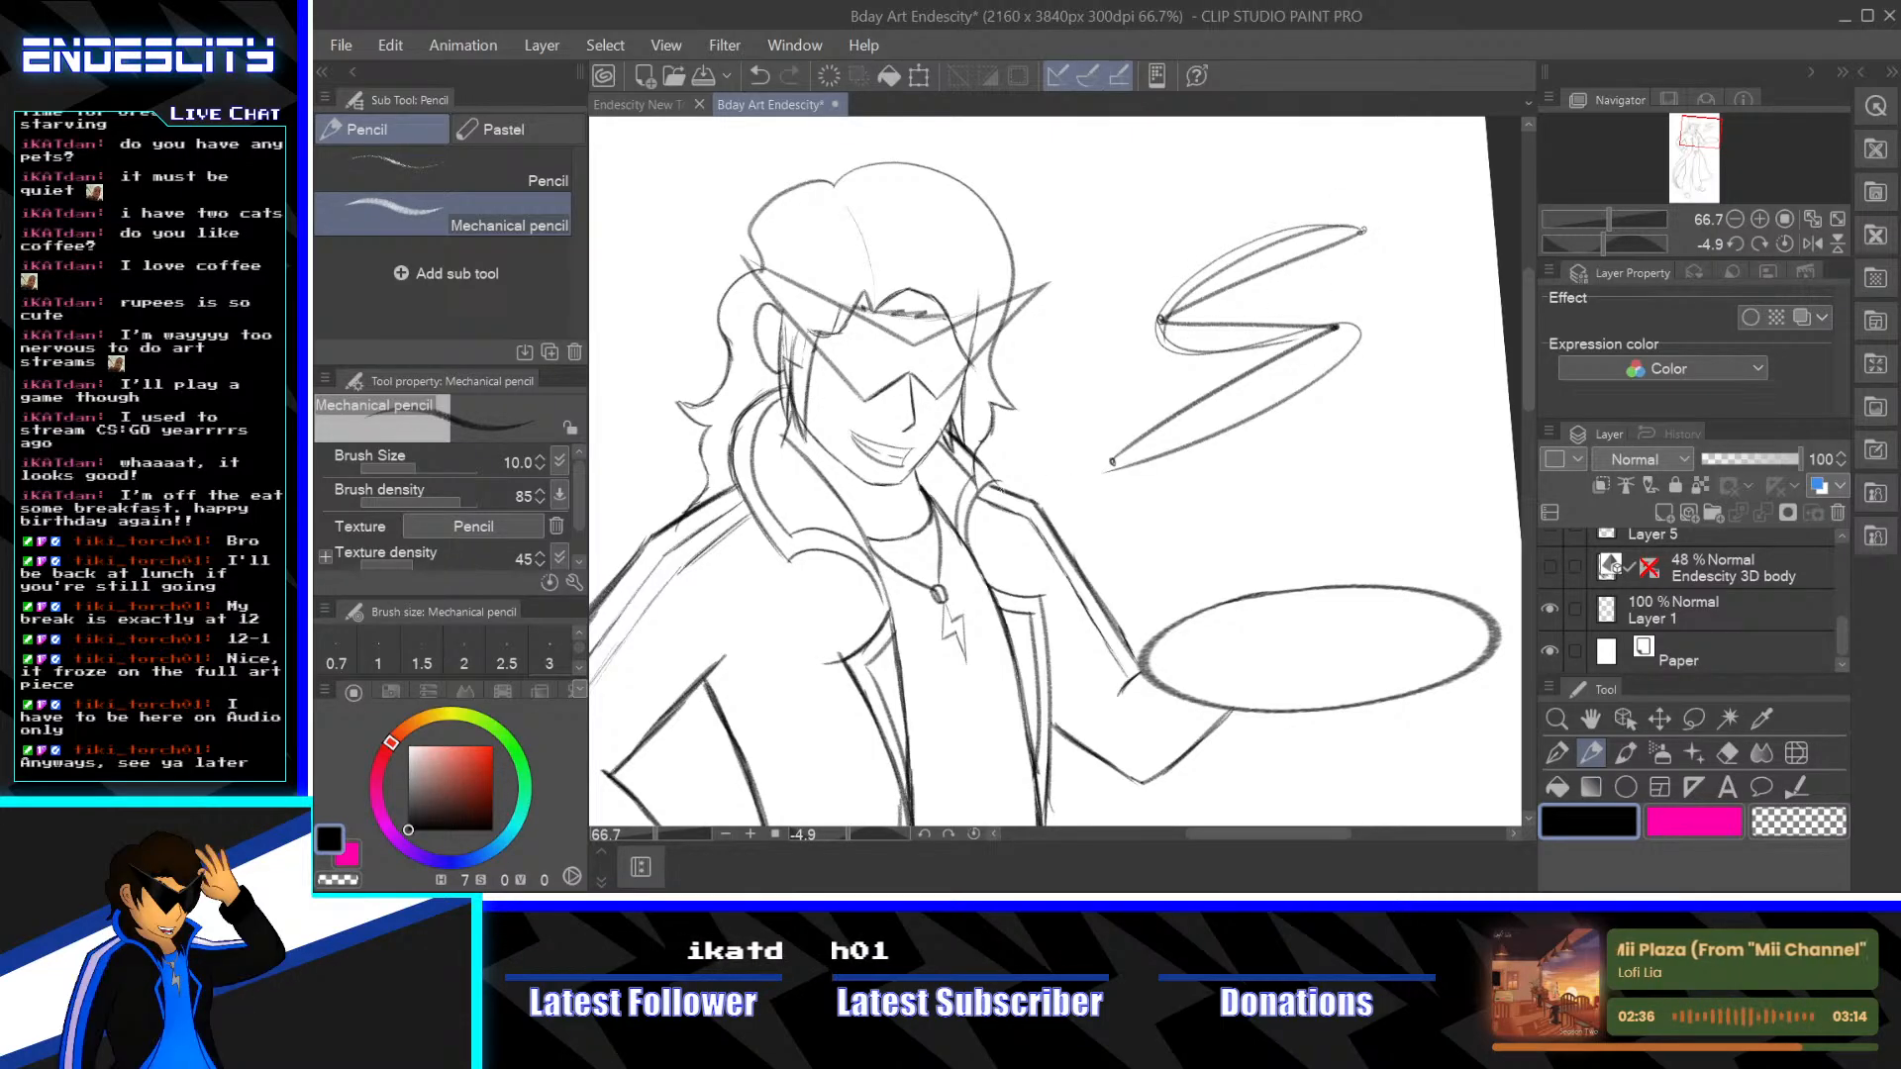
{"action": "key", "text": "ctrl+z"}
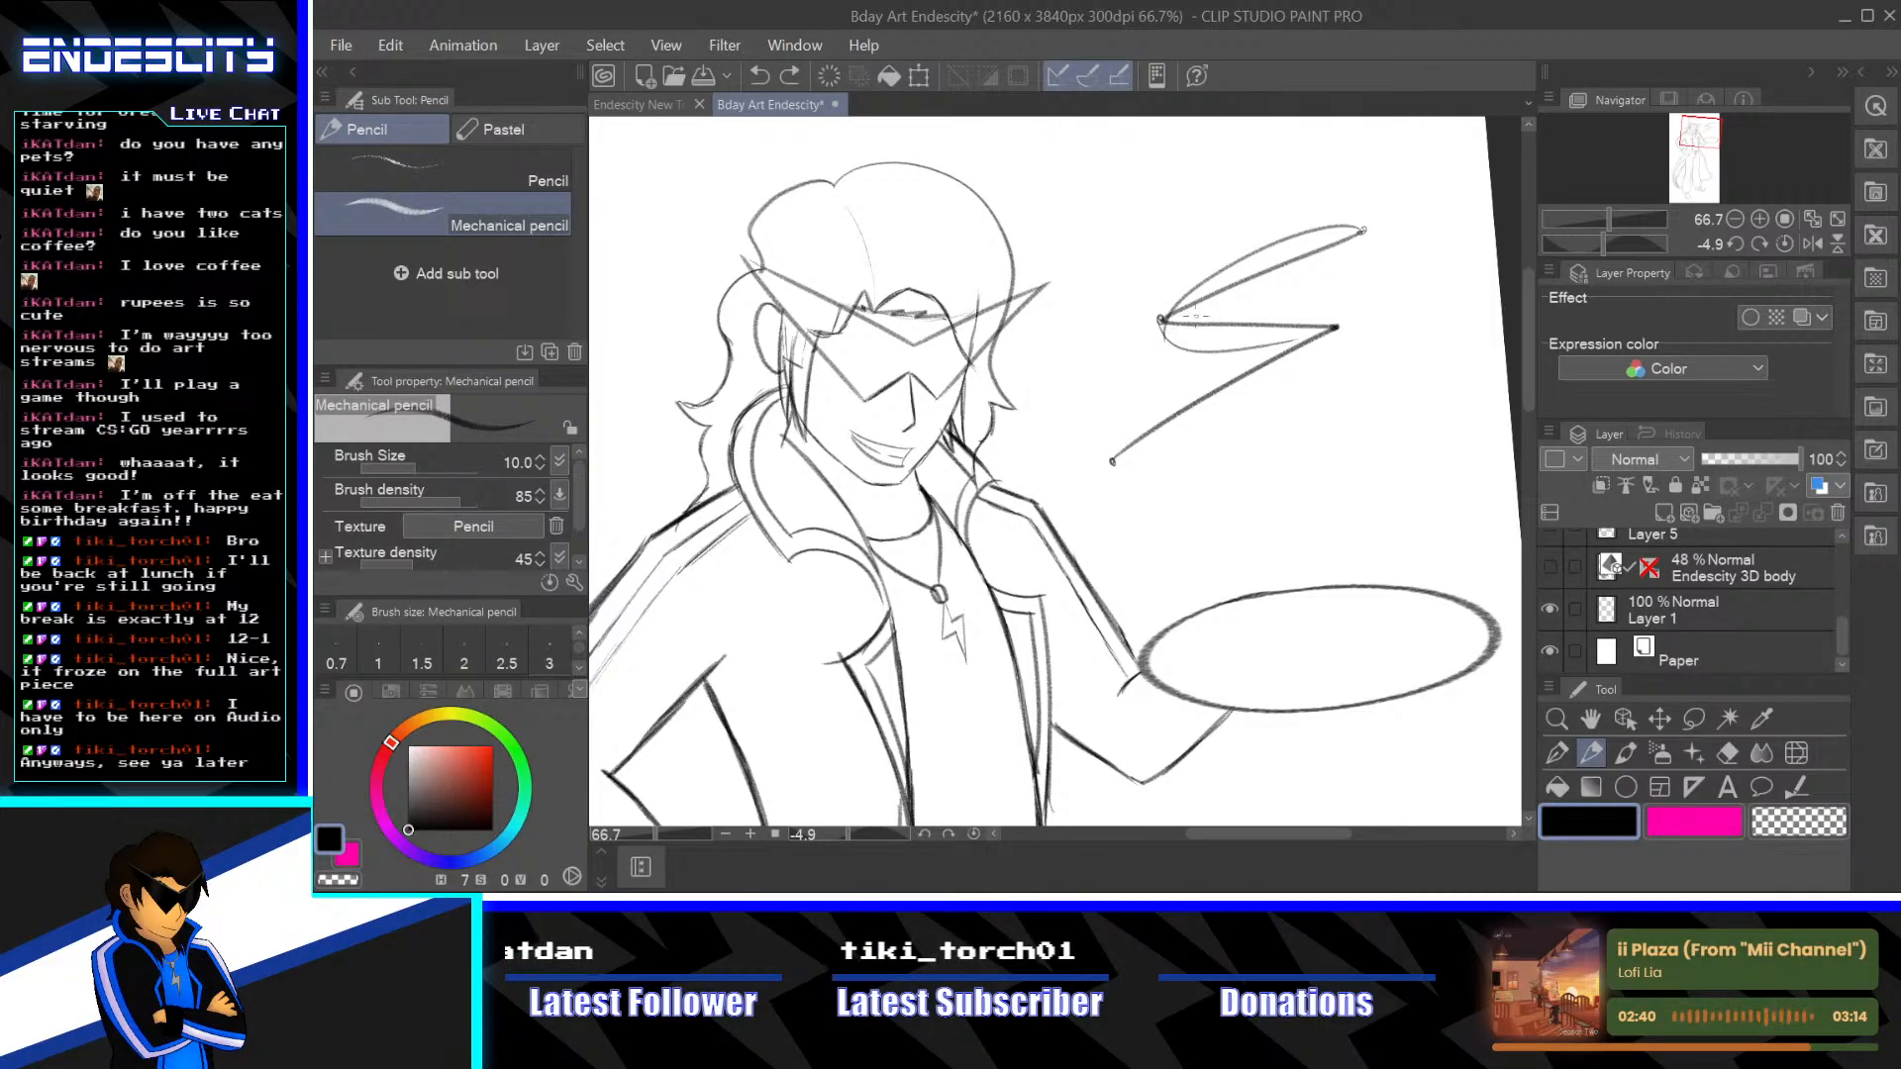
{"action": "key", "text": "ctrl+z"}
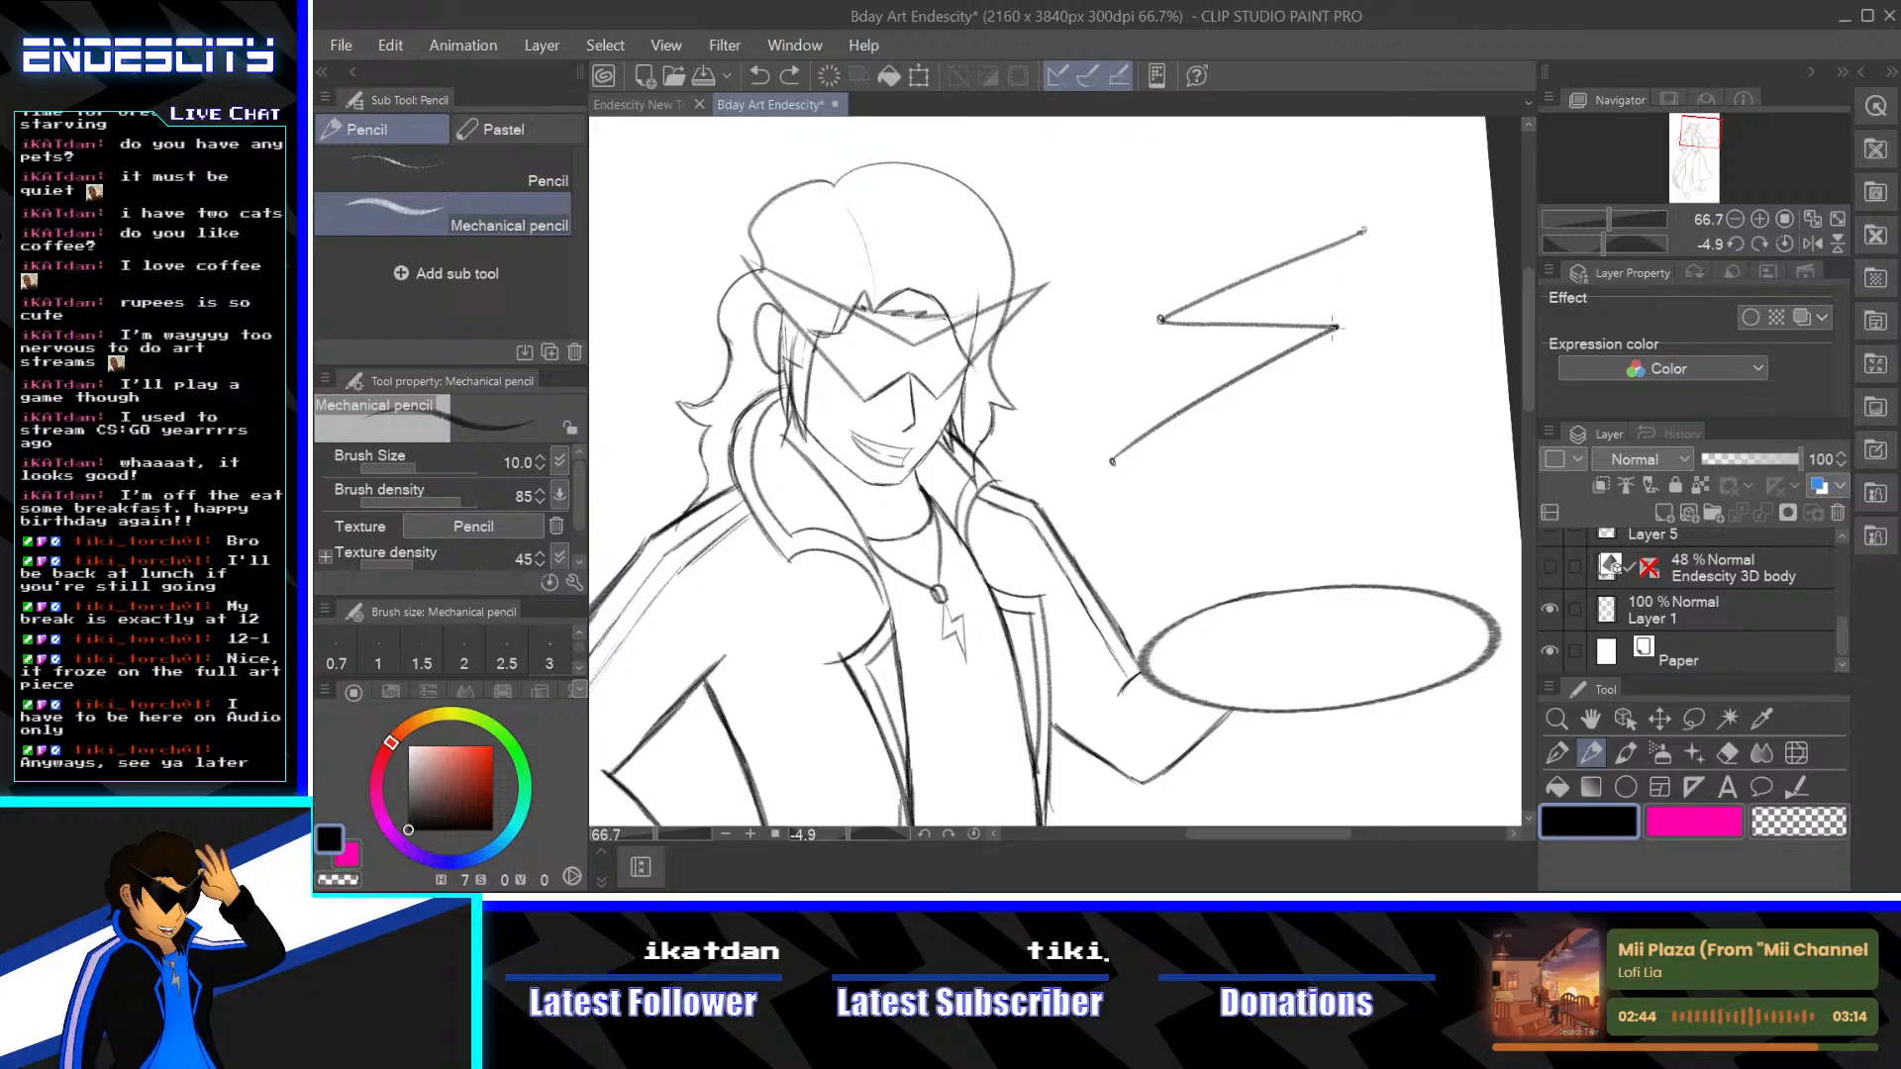
Try a wider rounded edge around the zigzag's first corner, with short curved strokes just outside it
{"action": "left_click_drag", "start_coordinate": [1337, 325], "coordinate": [1373, 249]}
{"action": "key", "text": "ctrl+z"}
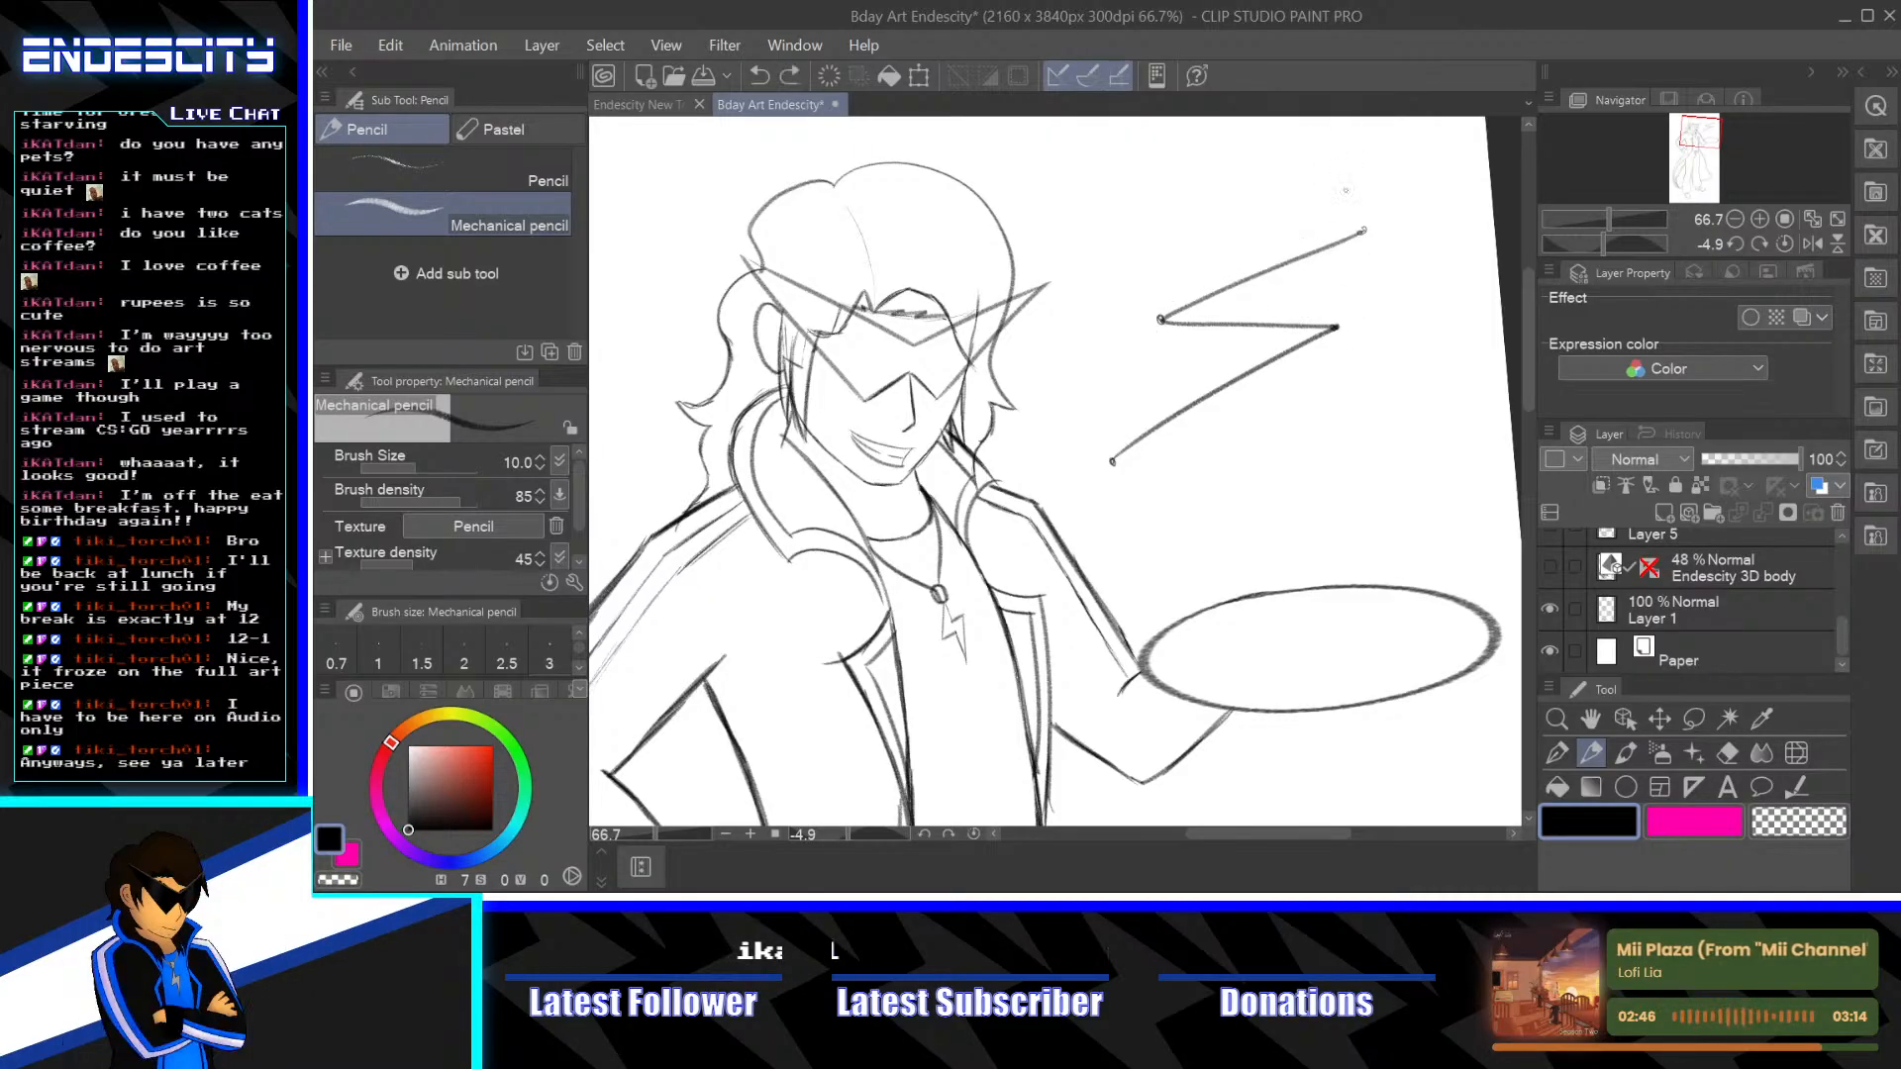
{"action": "left_click_drag", "start_coordinate": [1160, 320], "coordinate": [1218, 265]}
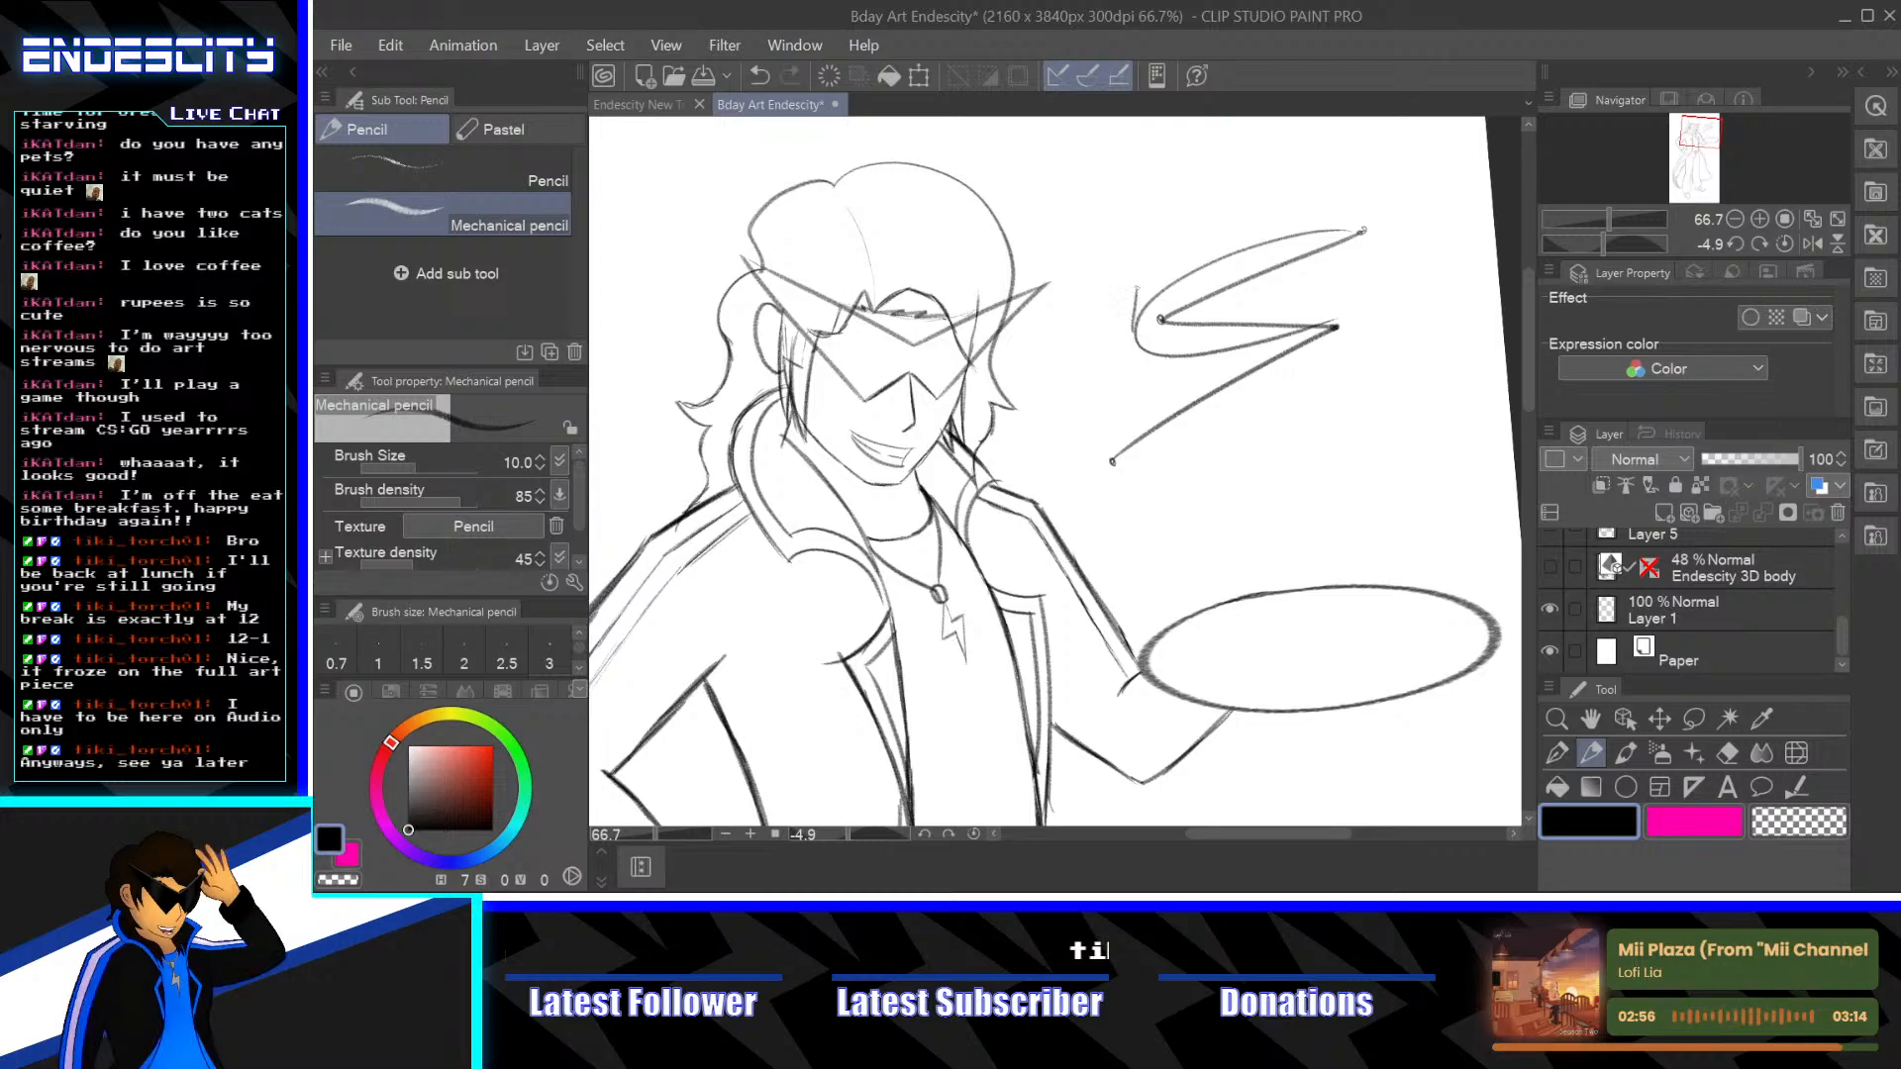
{"action": "left_click_drag", "start_coordinate": [1132, 330], "coordinate": [1137, 286]}
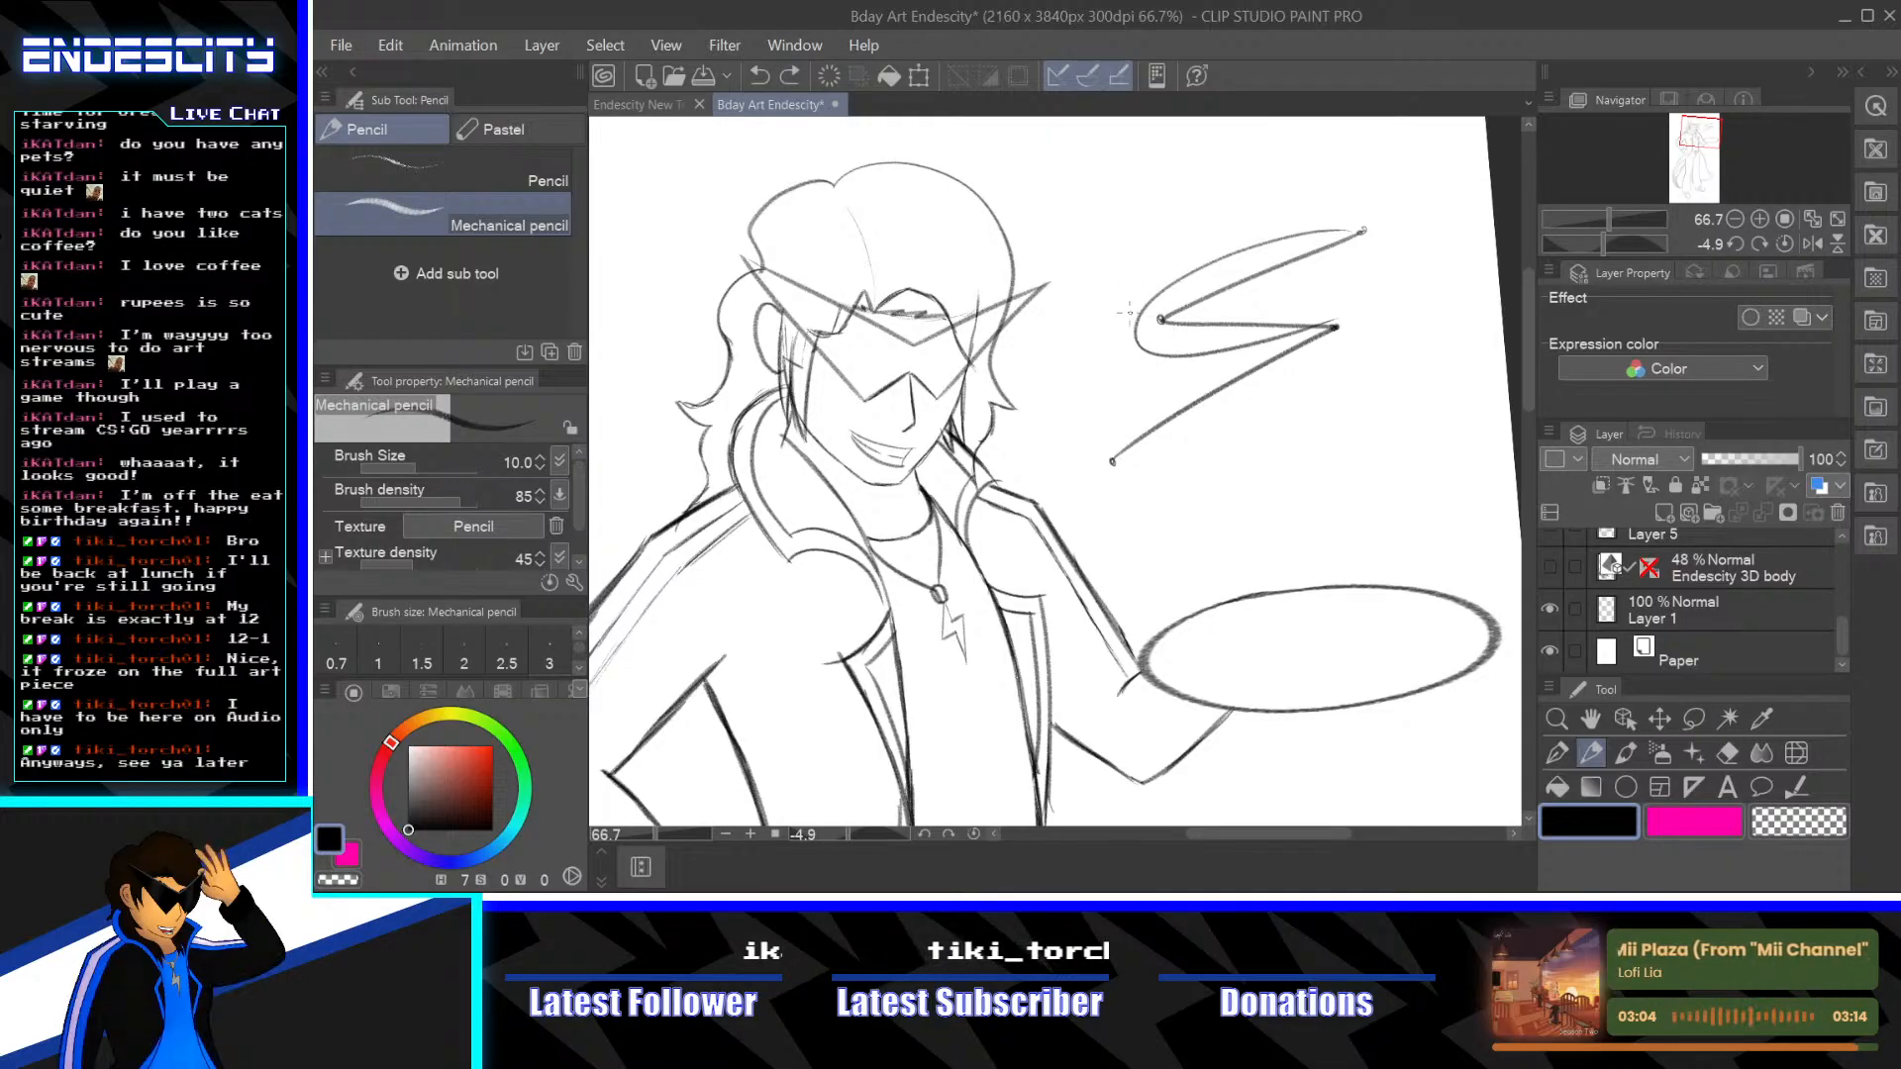
{"action": "left_click_drag", "start_coordinate": [1119, 291], "coordinate": [1130, 330]}
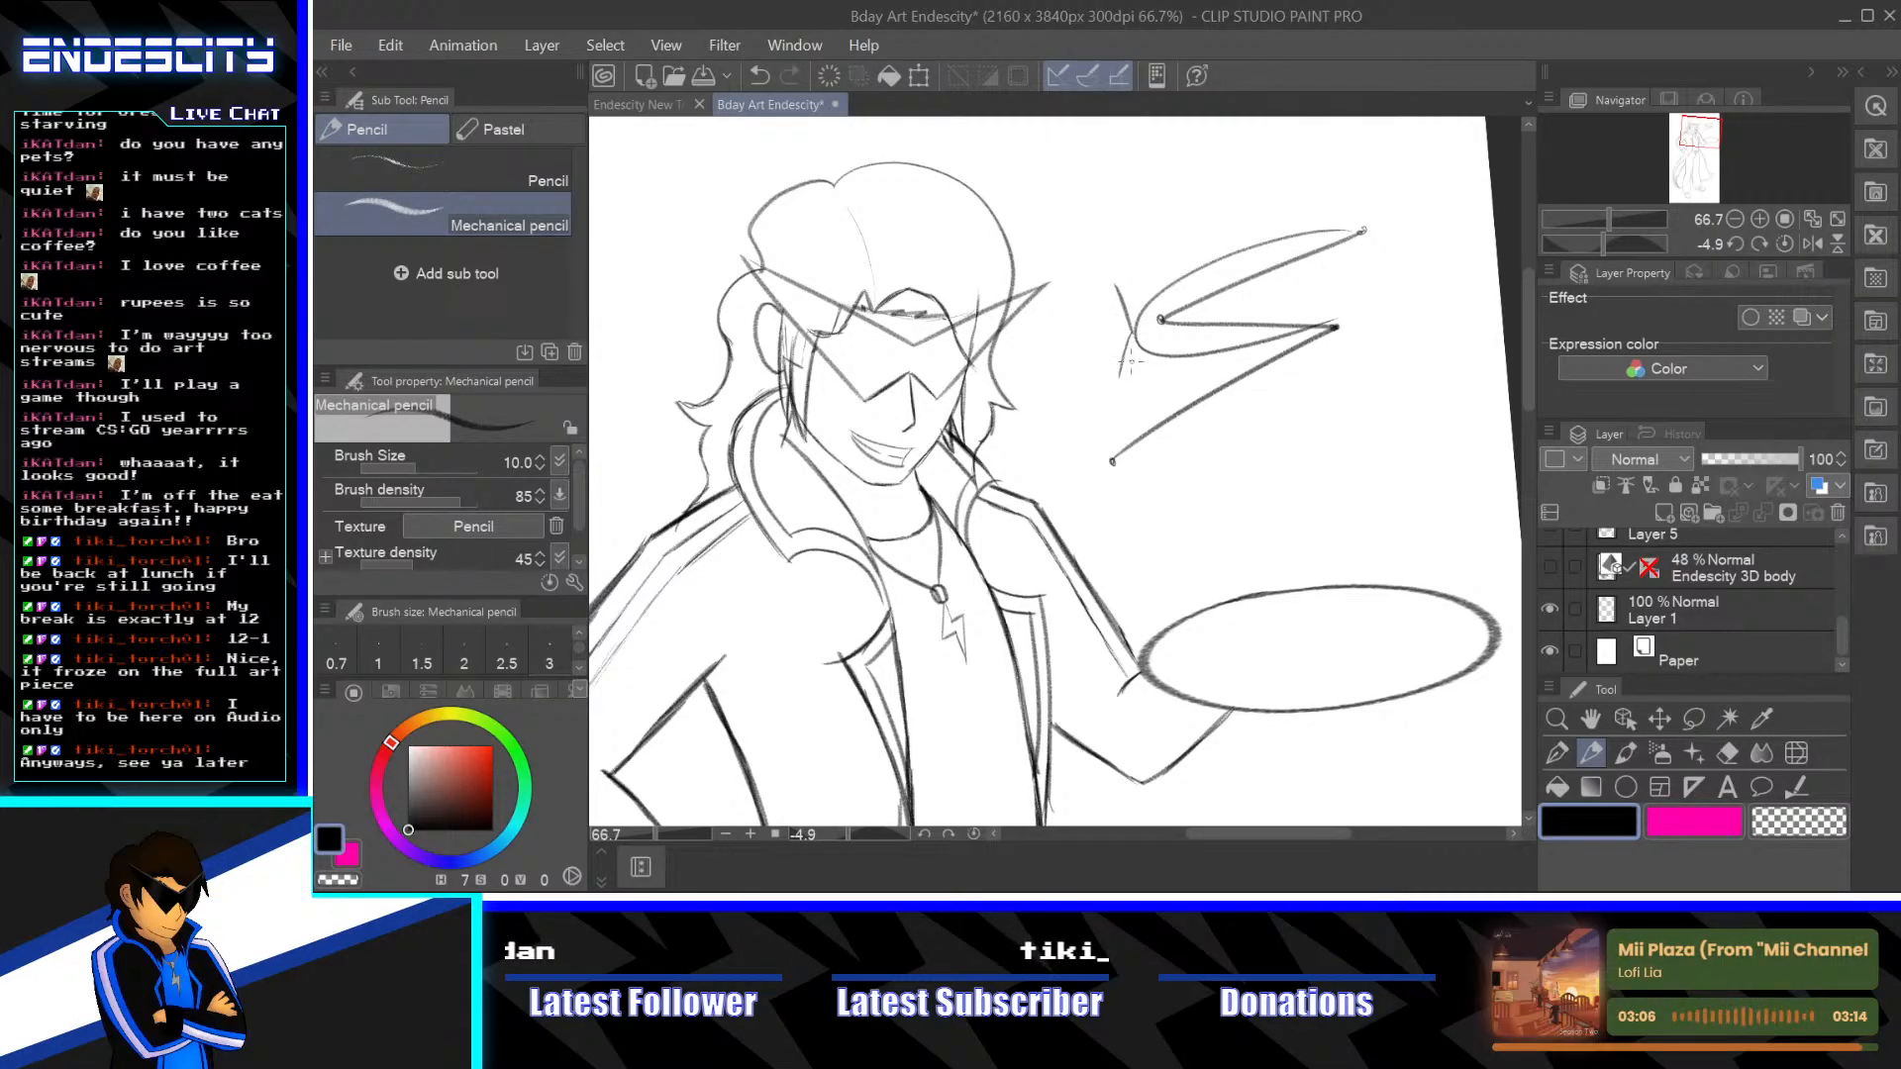
{"action": "left_click_drag", "start_coordinate": [1173, 269], "coordinate": [1137, 353]}
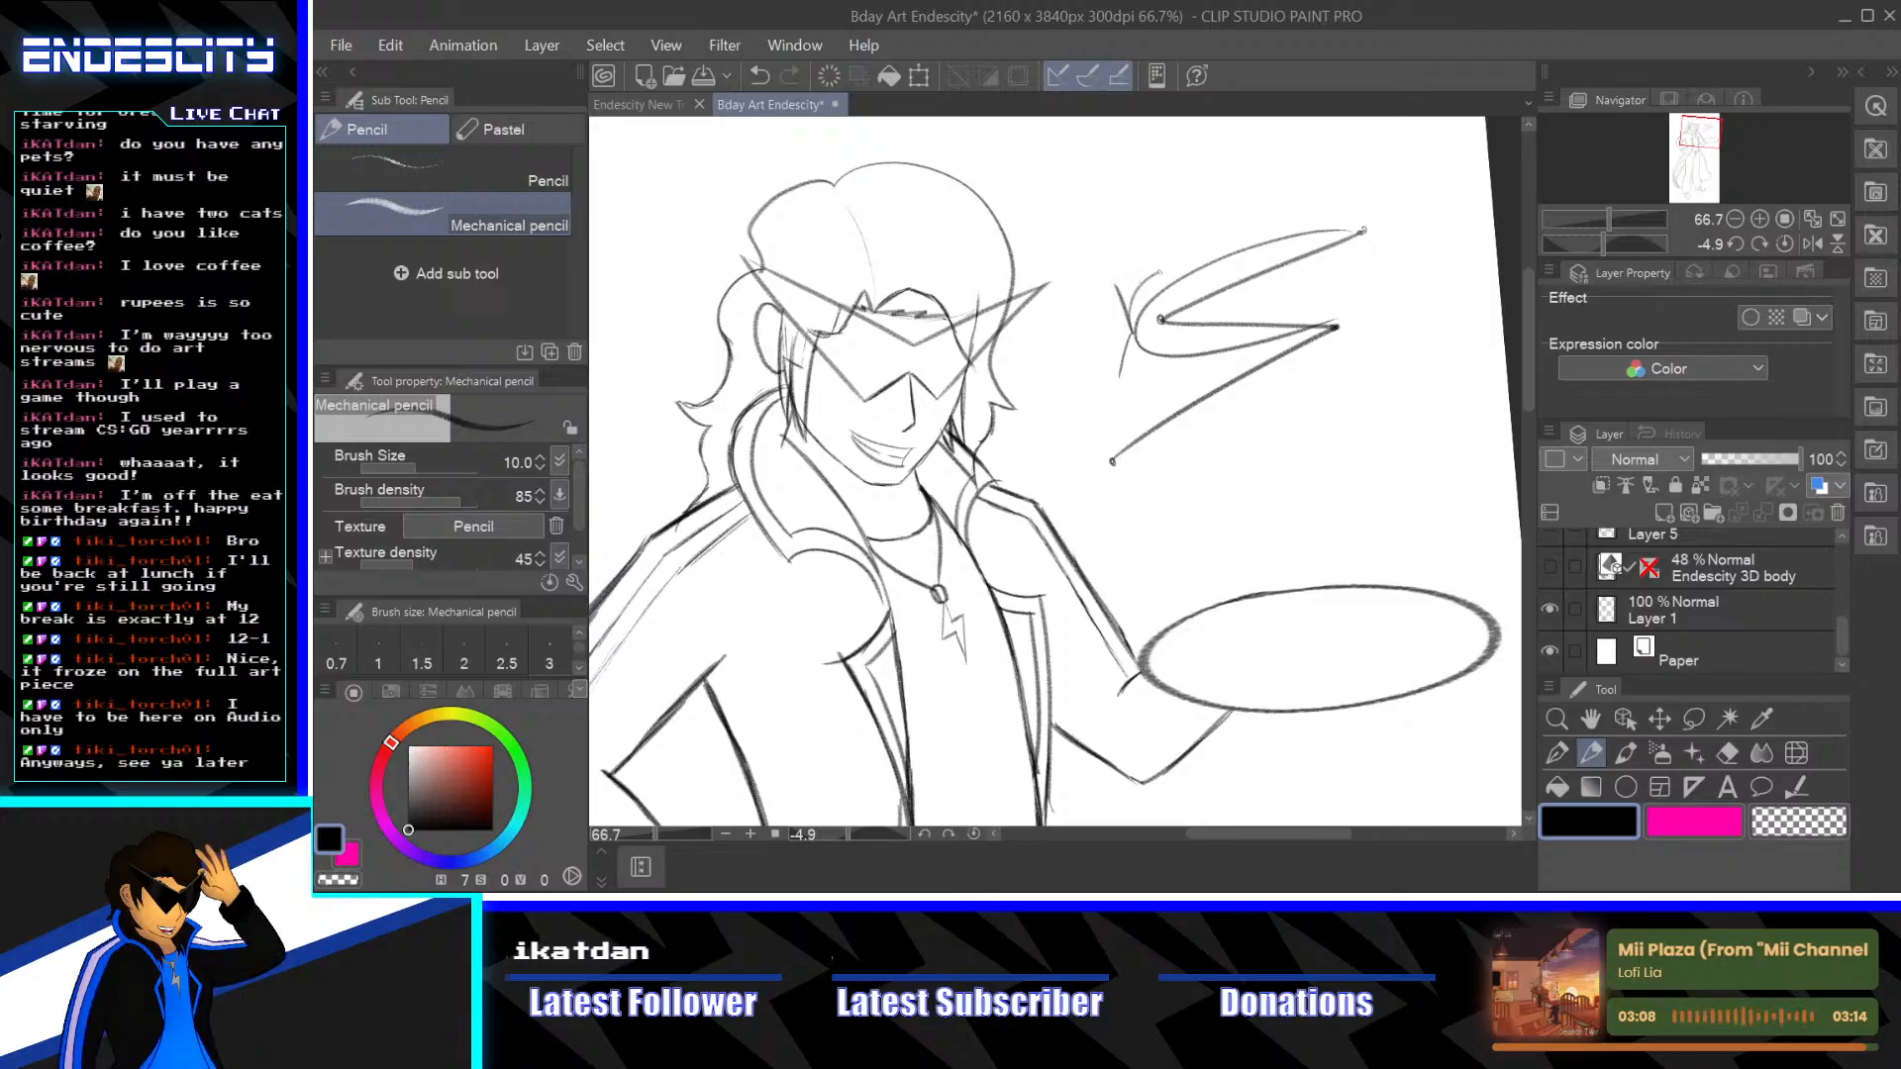
Undo the latest curved strokes and clear the lightning-bolt zigzag sketch above the oval
{"action": "key", "text": "ctrl+z"}
{"action": "key", "text": "ctrl+z"}
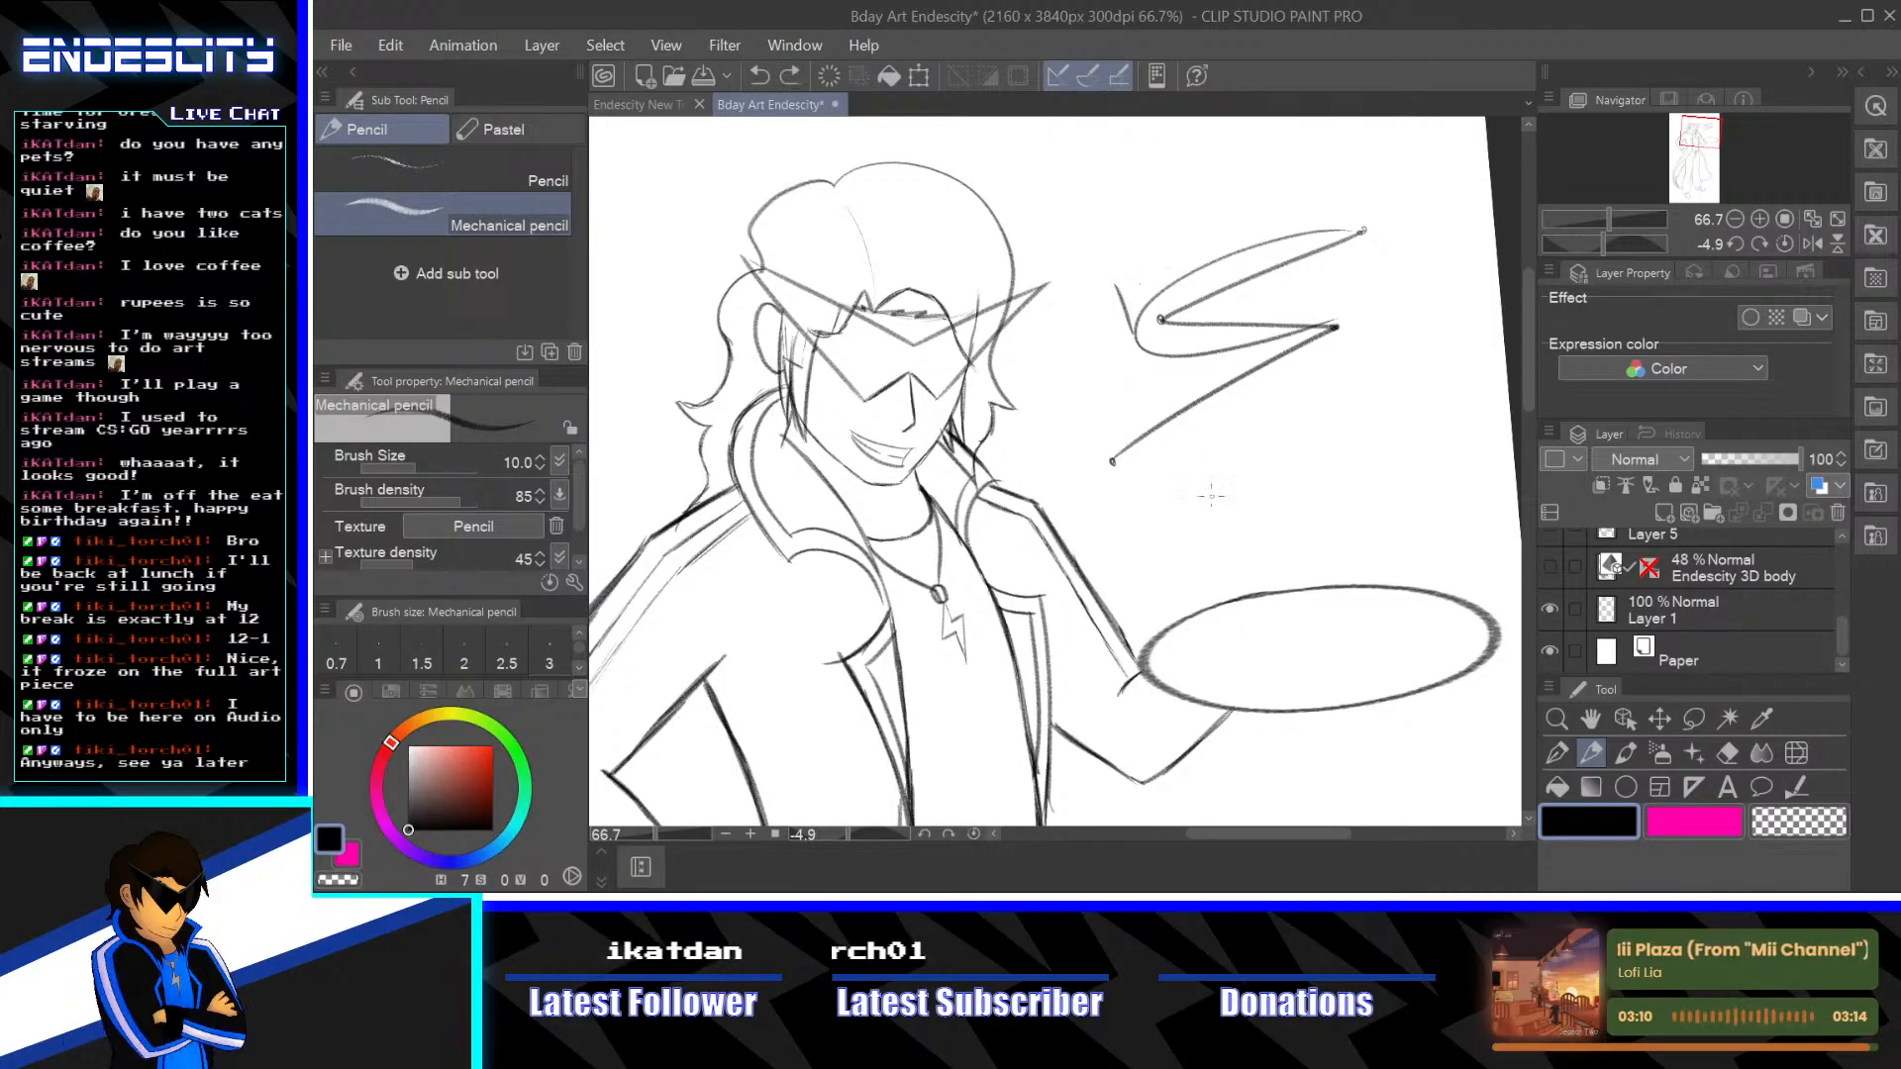
{"action": "key", "text": "ctrl+z"}
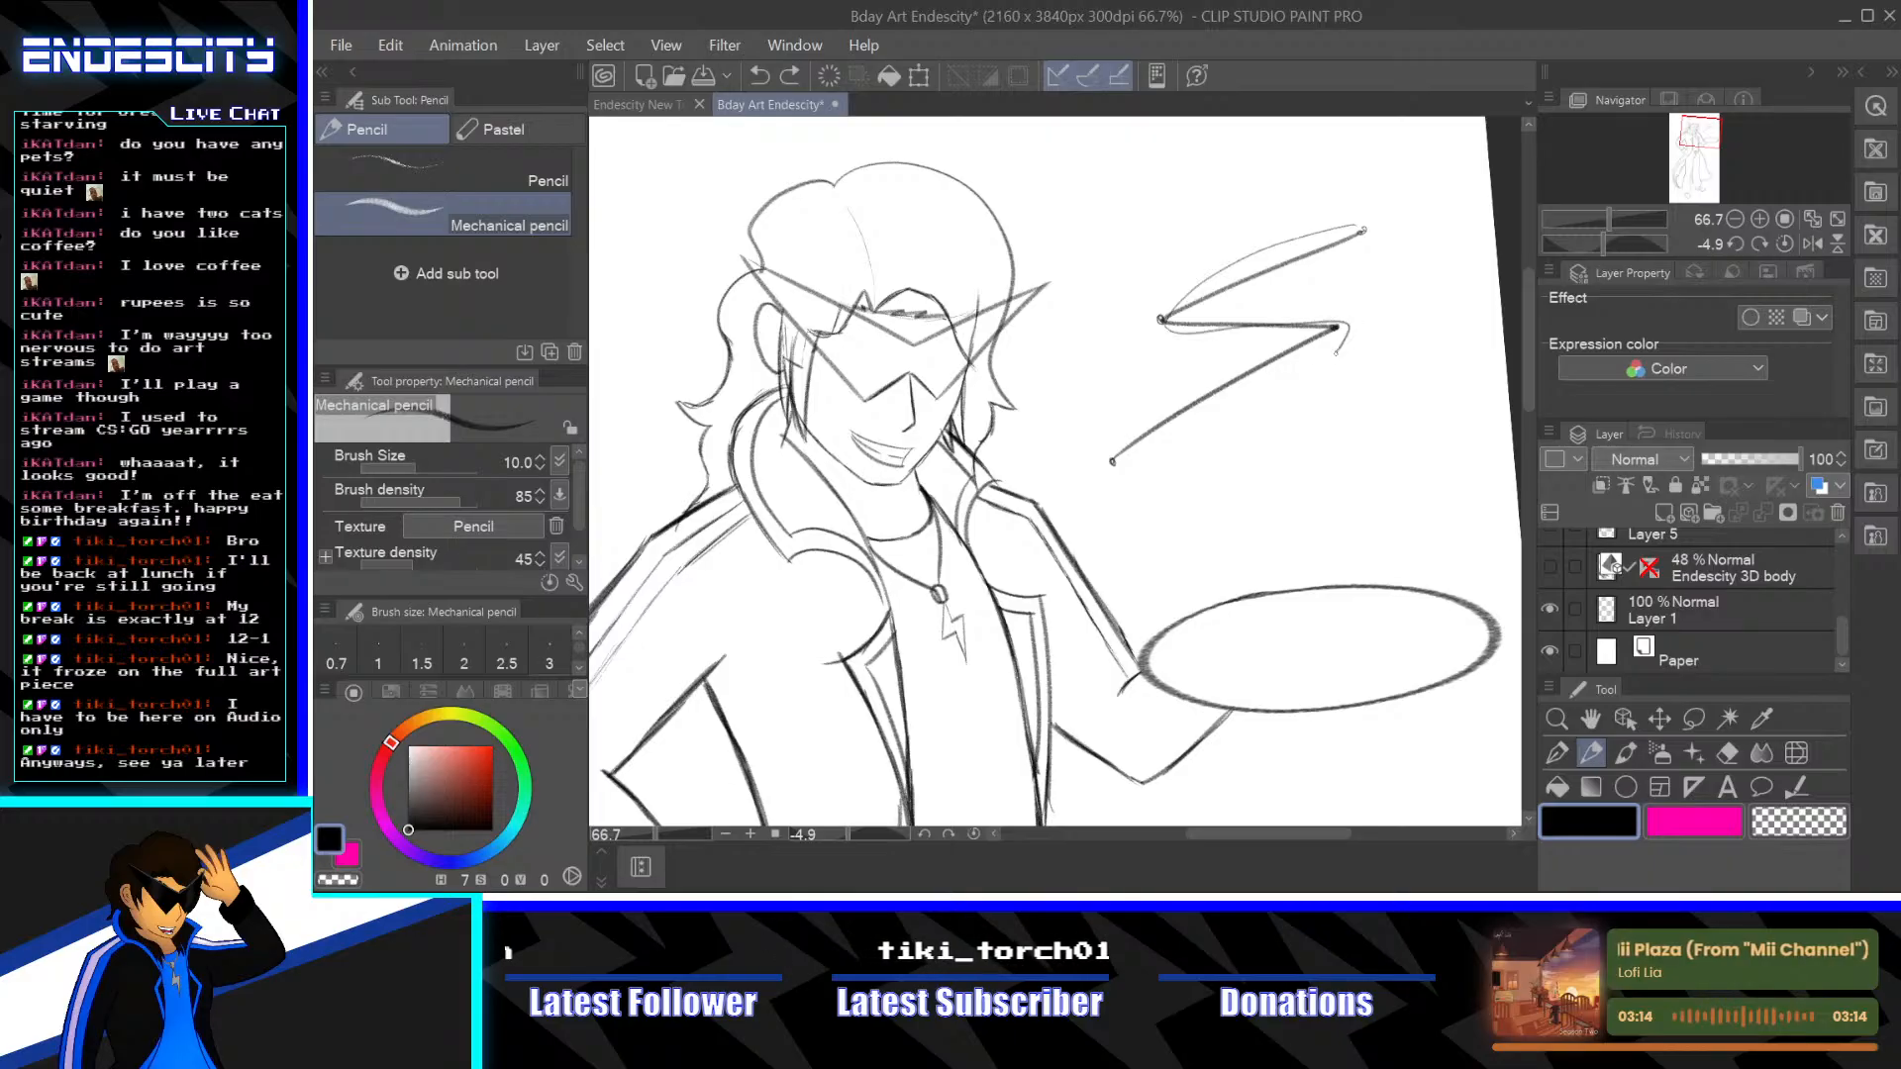
{"action": "key", "text": "Delete"}
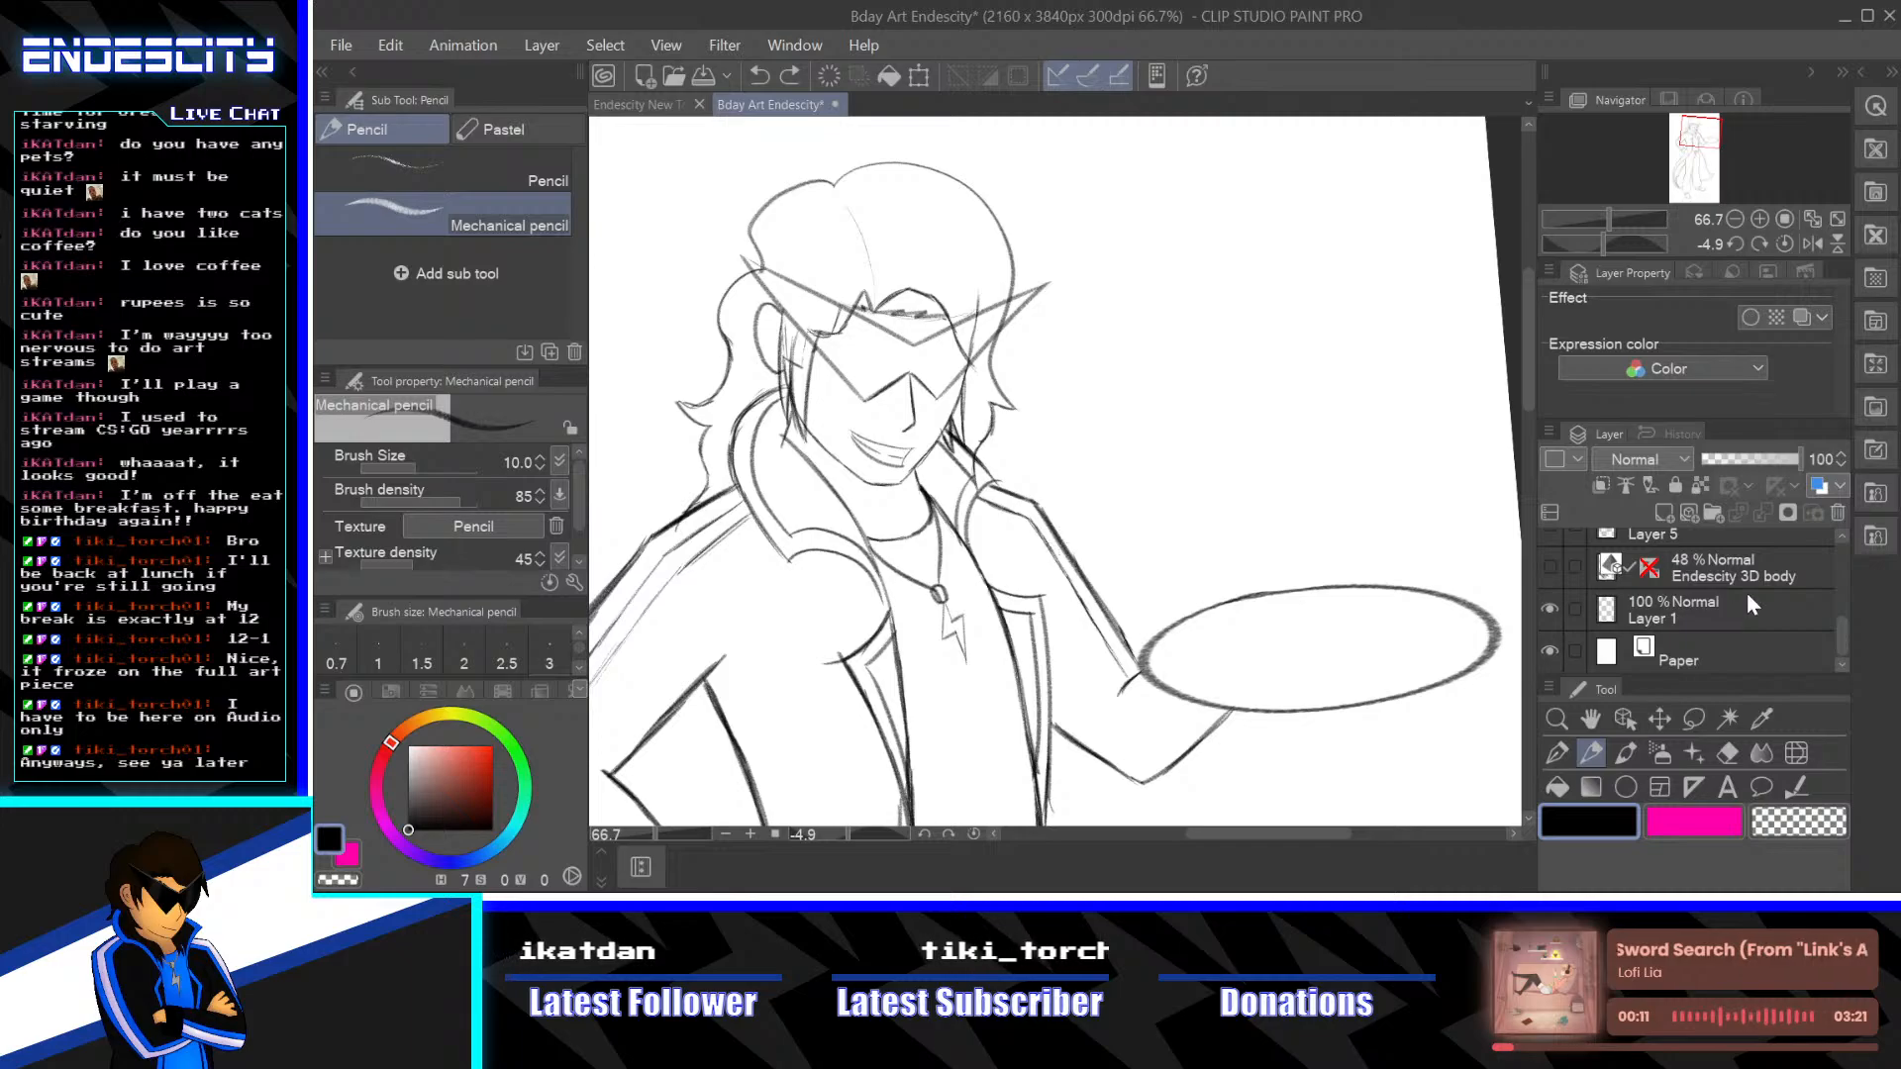
Toggle the visibility of Layer 4, Layer 2 and Layer 3 to check which parts of the sketch each one holds
{"action": "left_click_drag", "start_coordinate": [1836, 622], "coordinate": [1838, 567]}
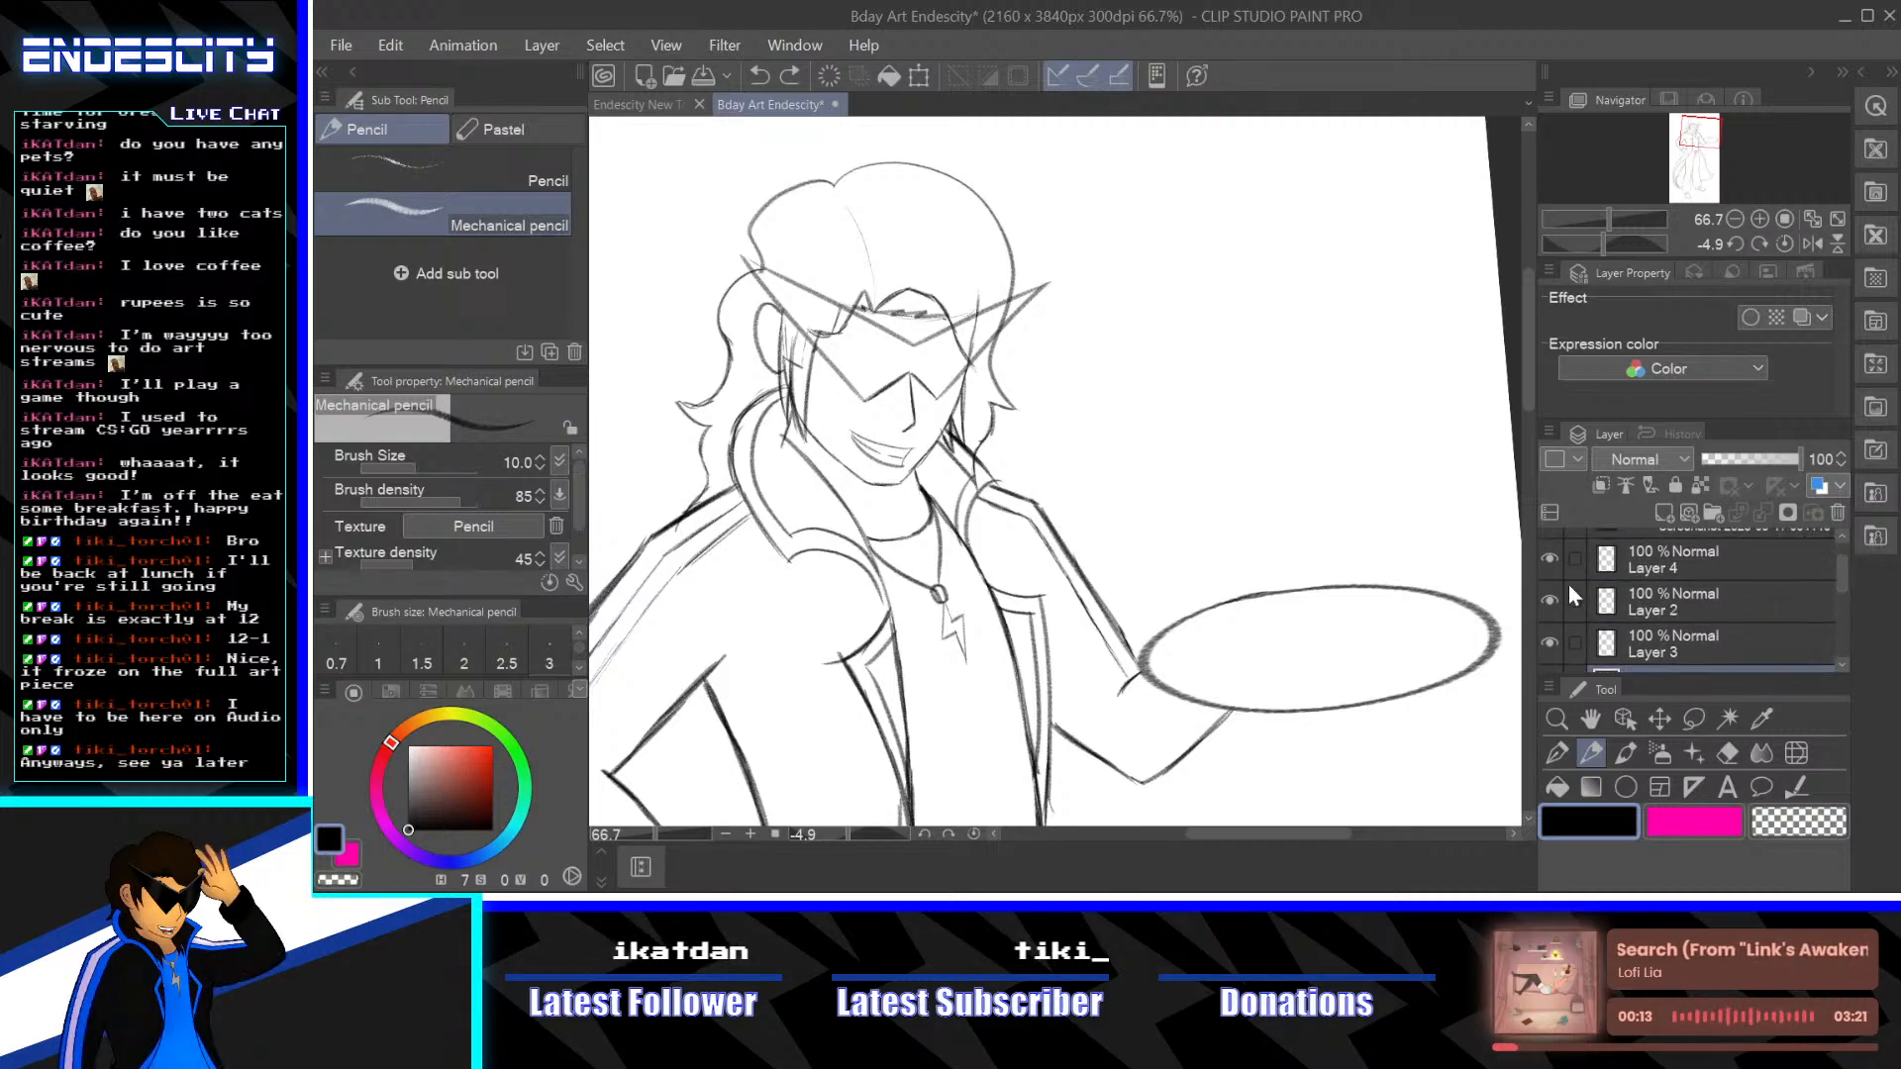
{"action": "left_click", "coordinate": [1551, 599]}
{"action": "left_click", "coordinate": [1551, 599]}
{"action": "left_click", "coordinate": [1551, 559]}
{"action": "left_click", "coordinate": [1550, 558]}
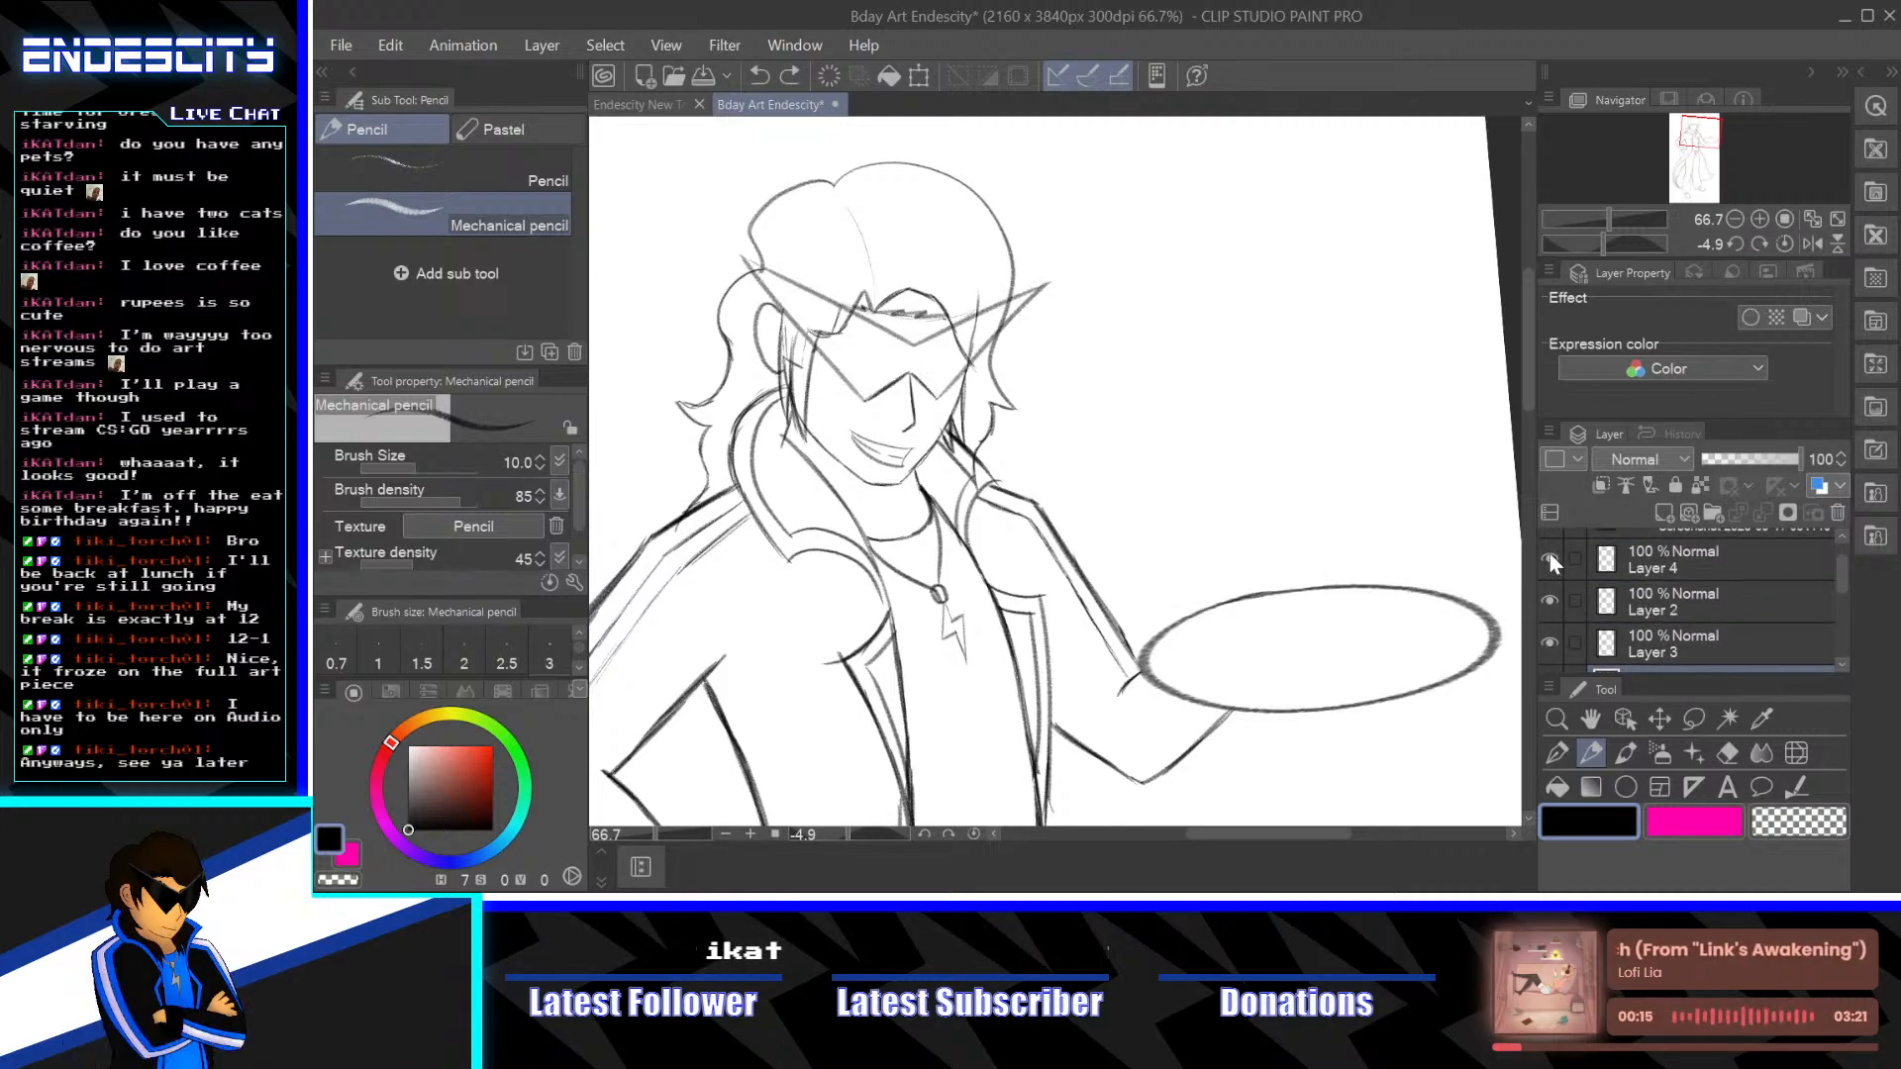
{"action": "left_click", "coordinate": [1550, 556]}
{"action": "left_click", "coordinate": [1550, 559]}
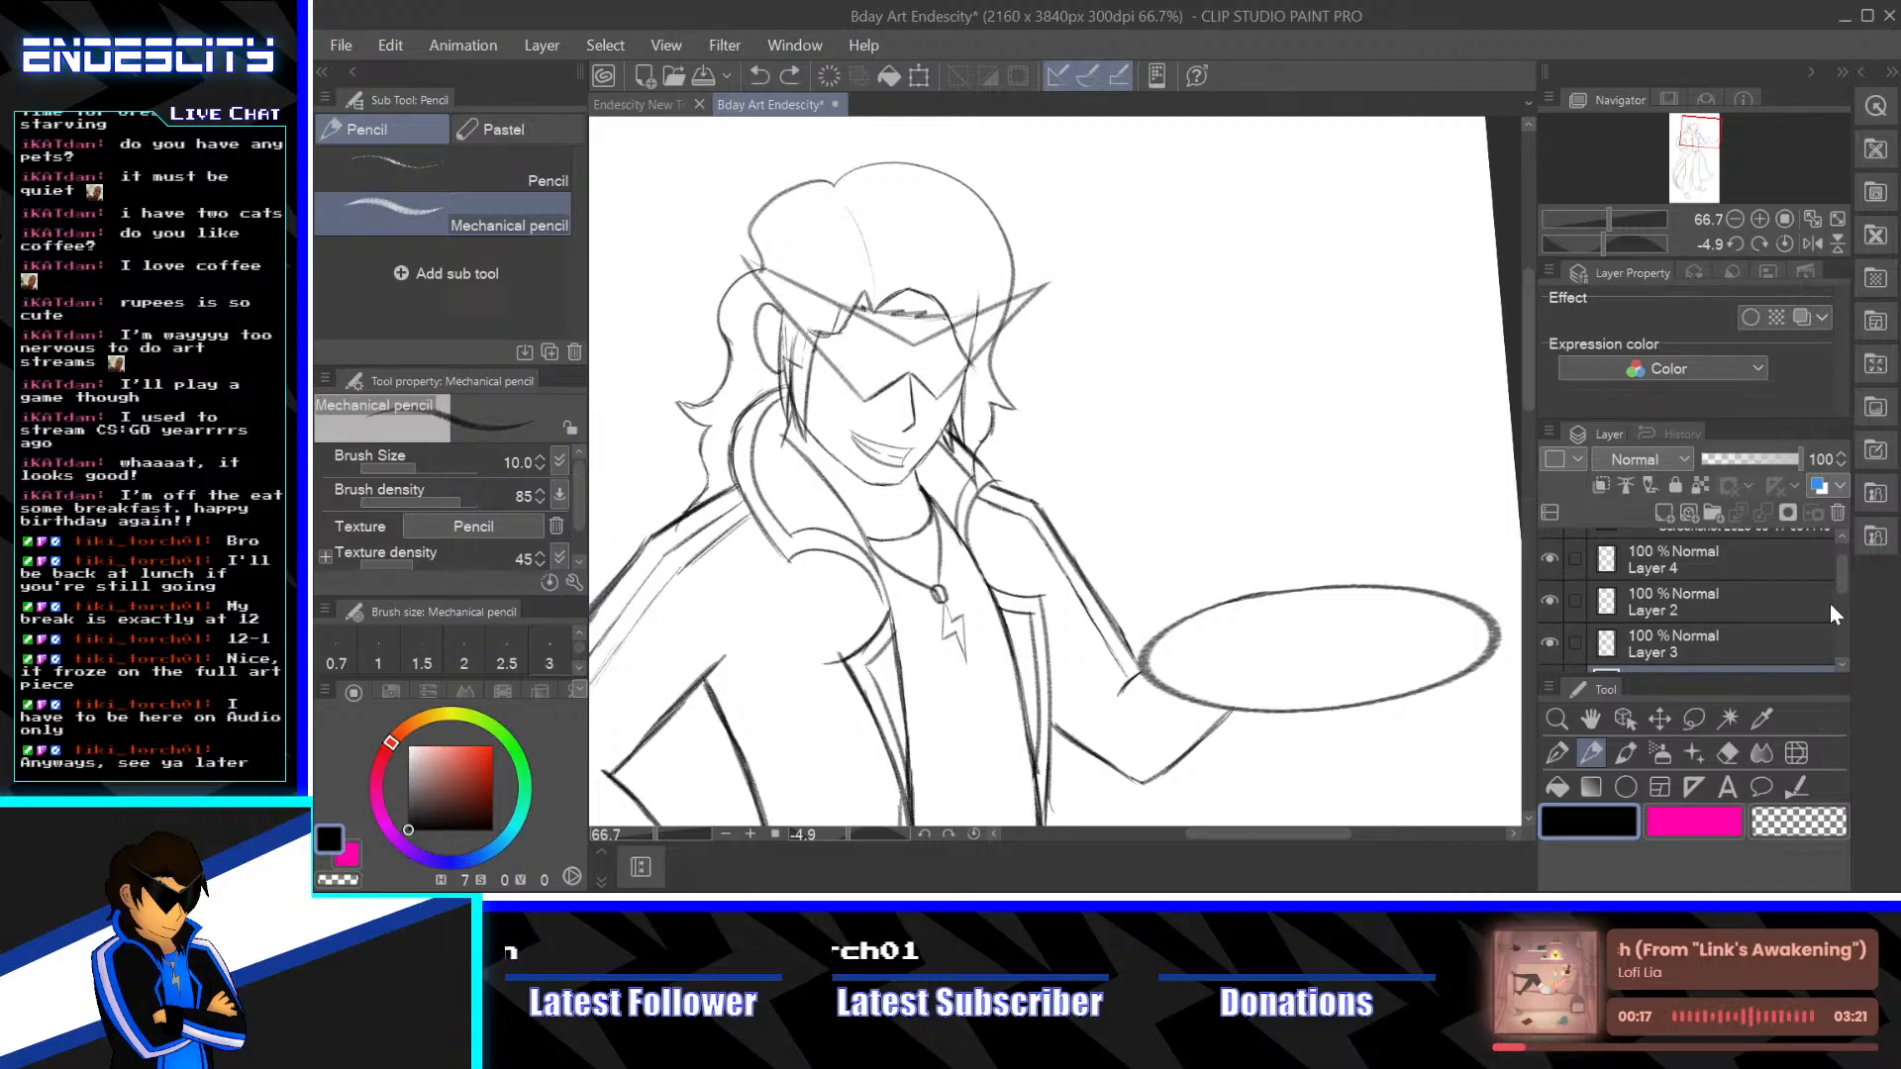
{"action": "scroll", "coordinate": [1820, 569], "scroll_direction": "up", "scroll_amount": 1}
{"action": "left_click", "coordinate": [1550, 631]}
{"action": "left_click", "coordinate": [1551, 633]}
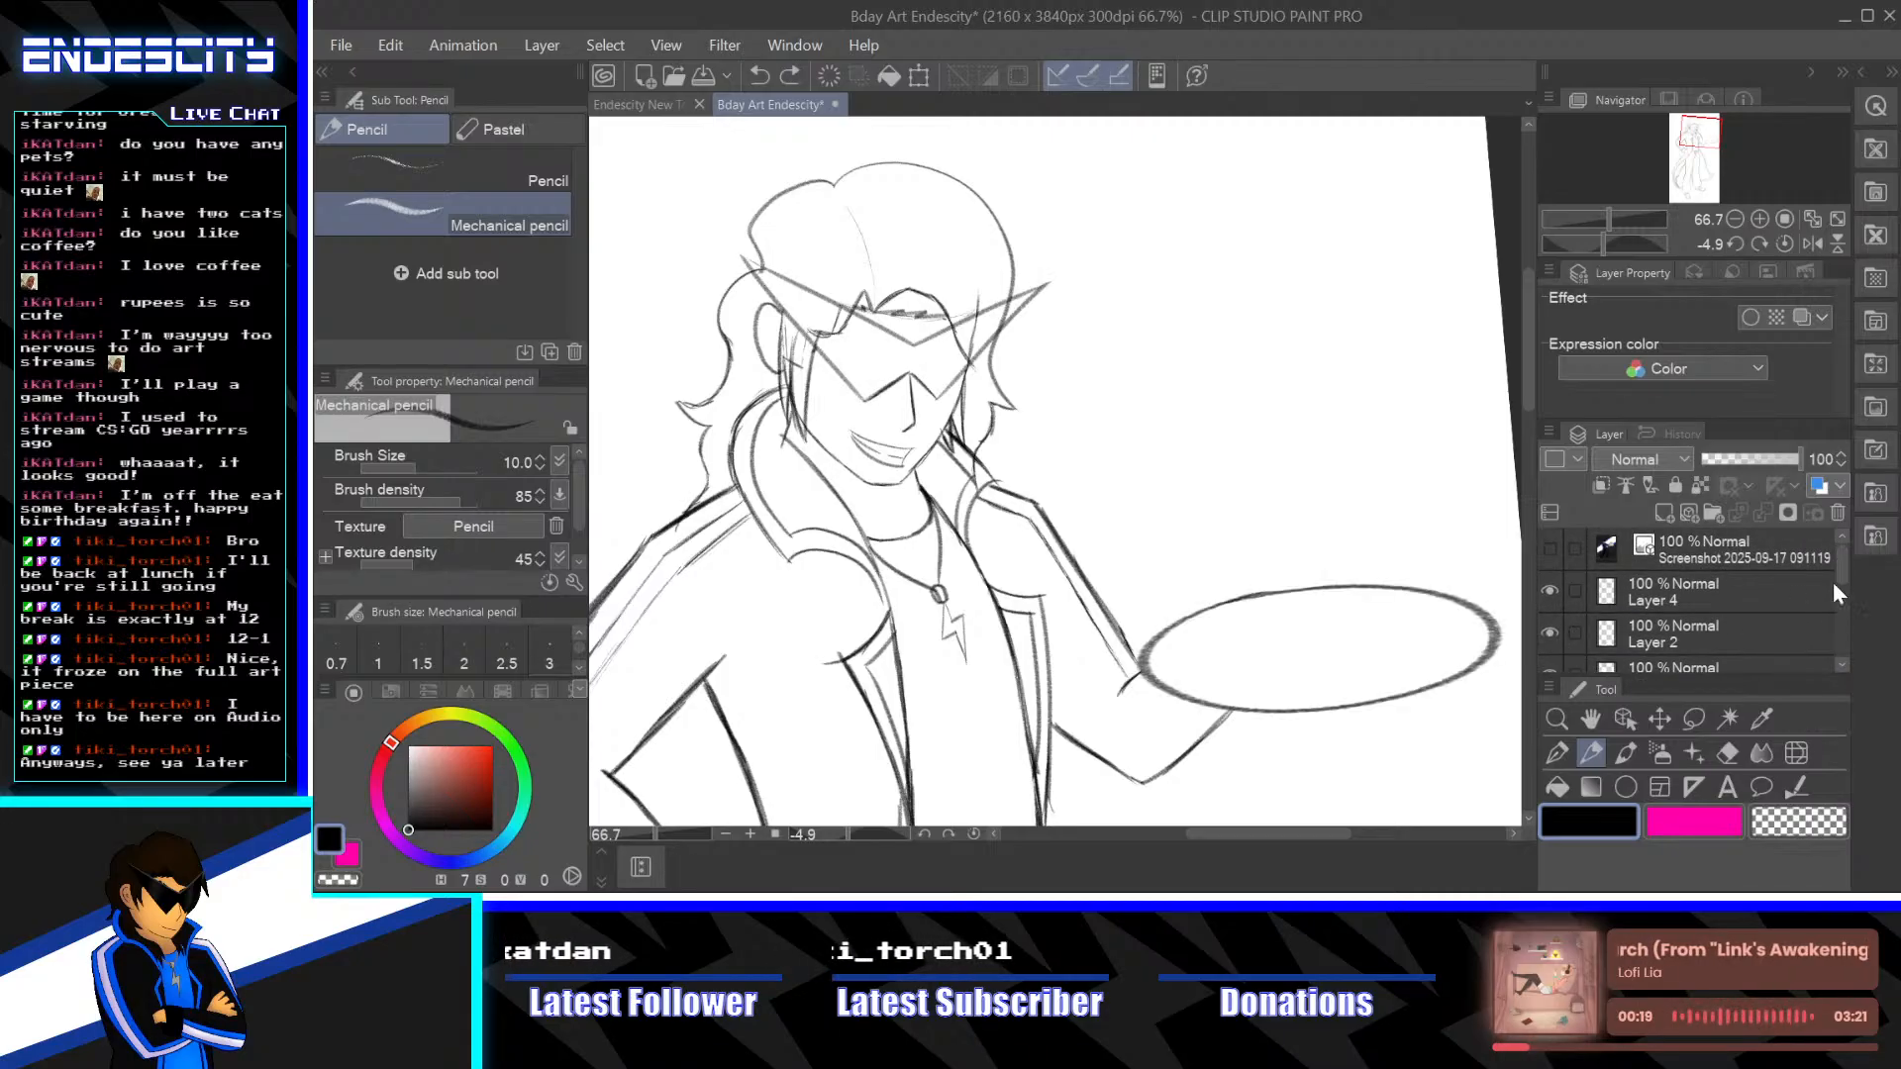
{"action": "left_click_drag", "start_coordinate": [1837, 569], "coordinate": [1816, 585]}
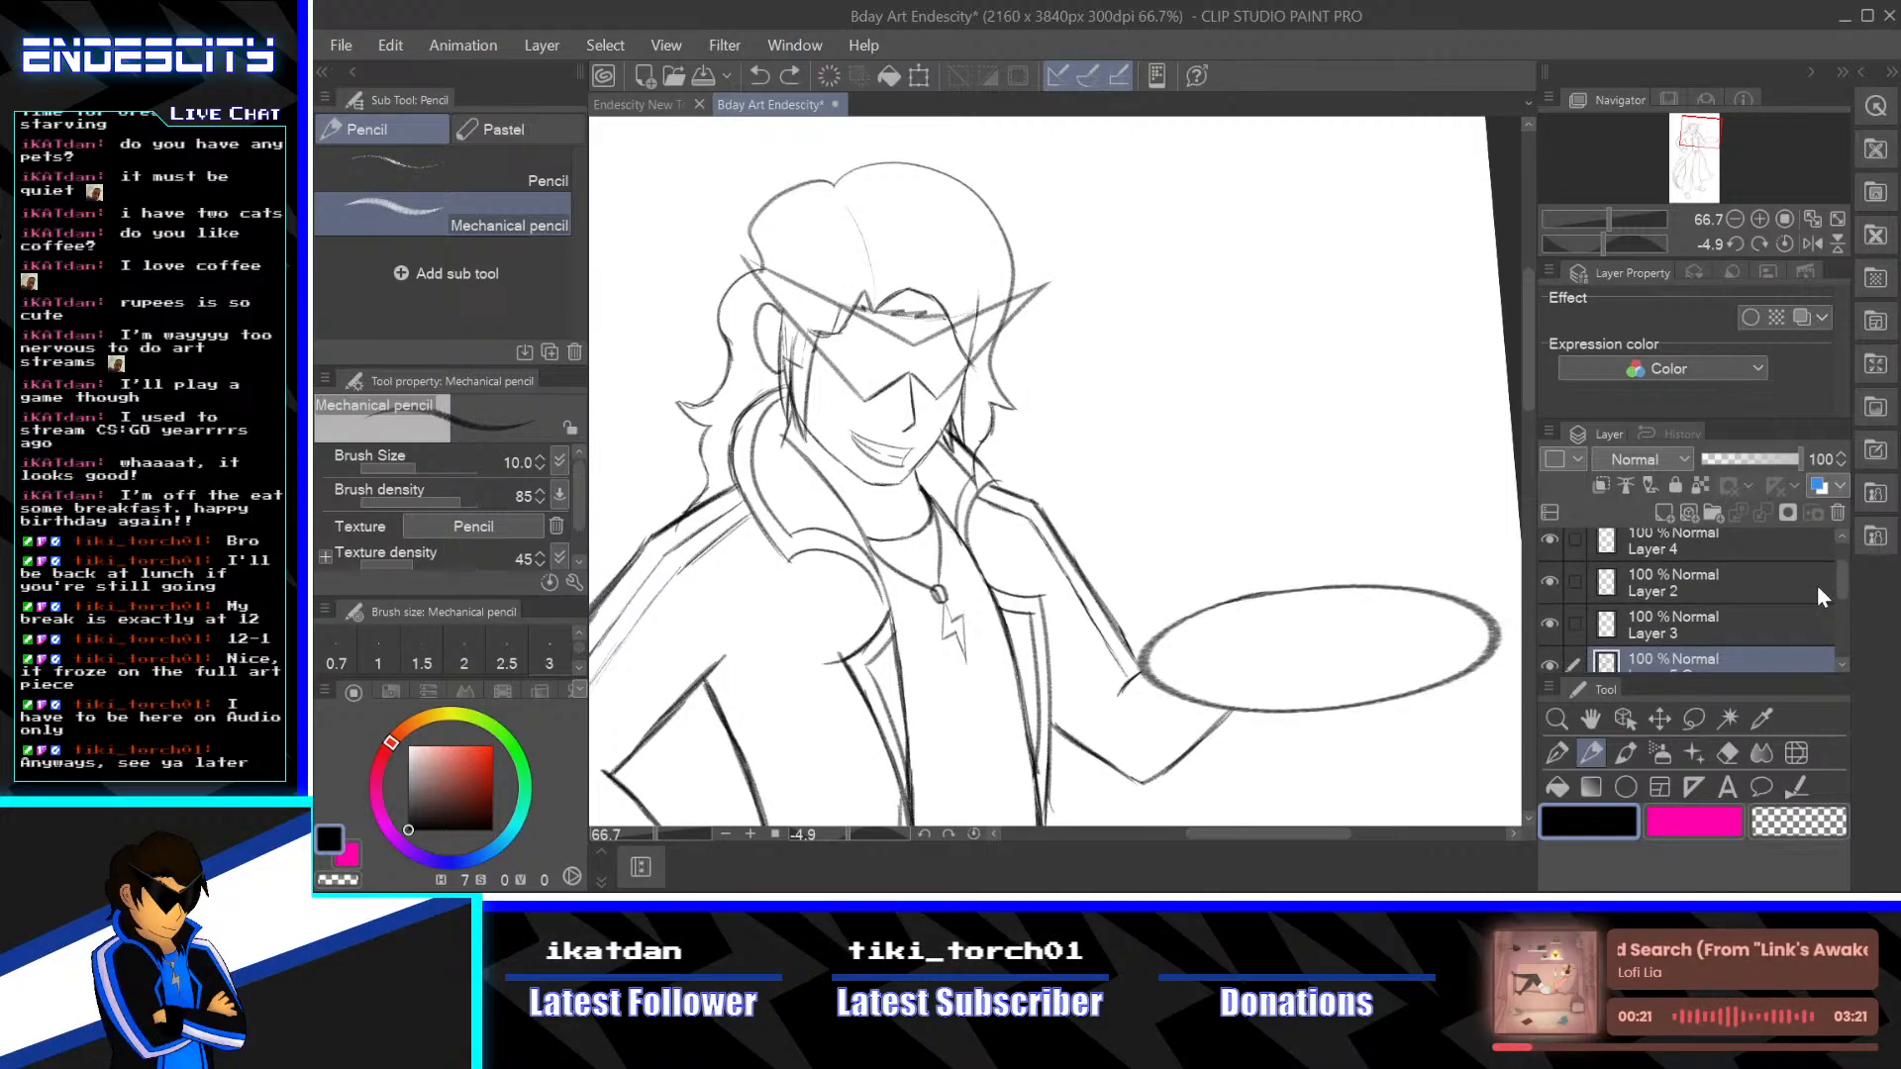
{"action": "left_click", "coordinate": [1550, 582]}
{"action": "left_click", "coordinate": [1549, 581]}
{"action": "left_click", "coordinate": [1549, 623]}
{"action": "left_click", "coordinate": [1550, 623]}
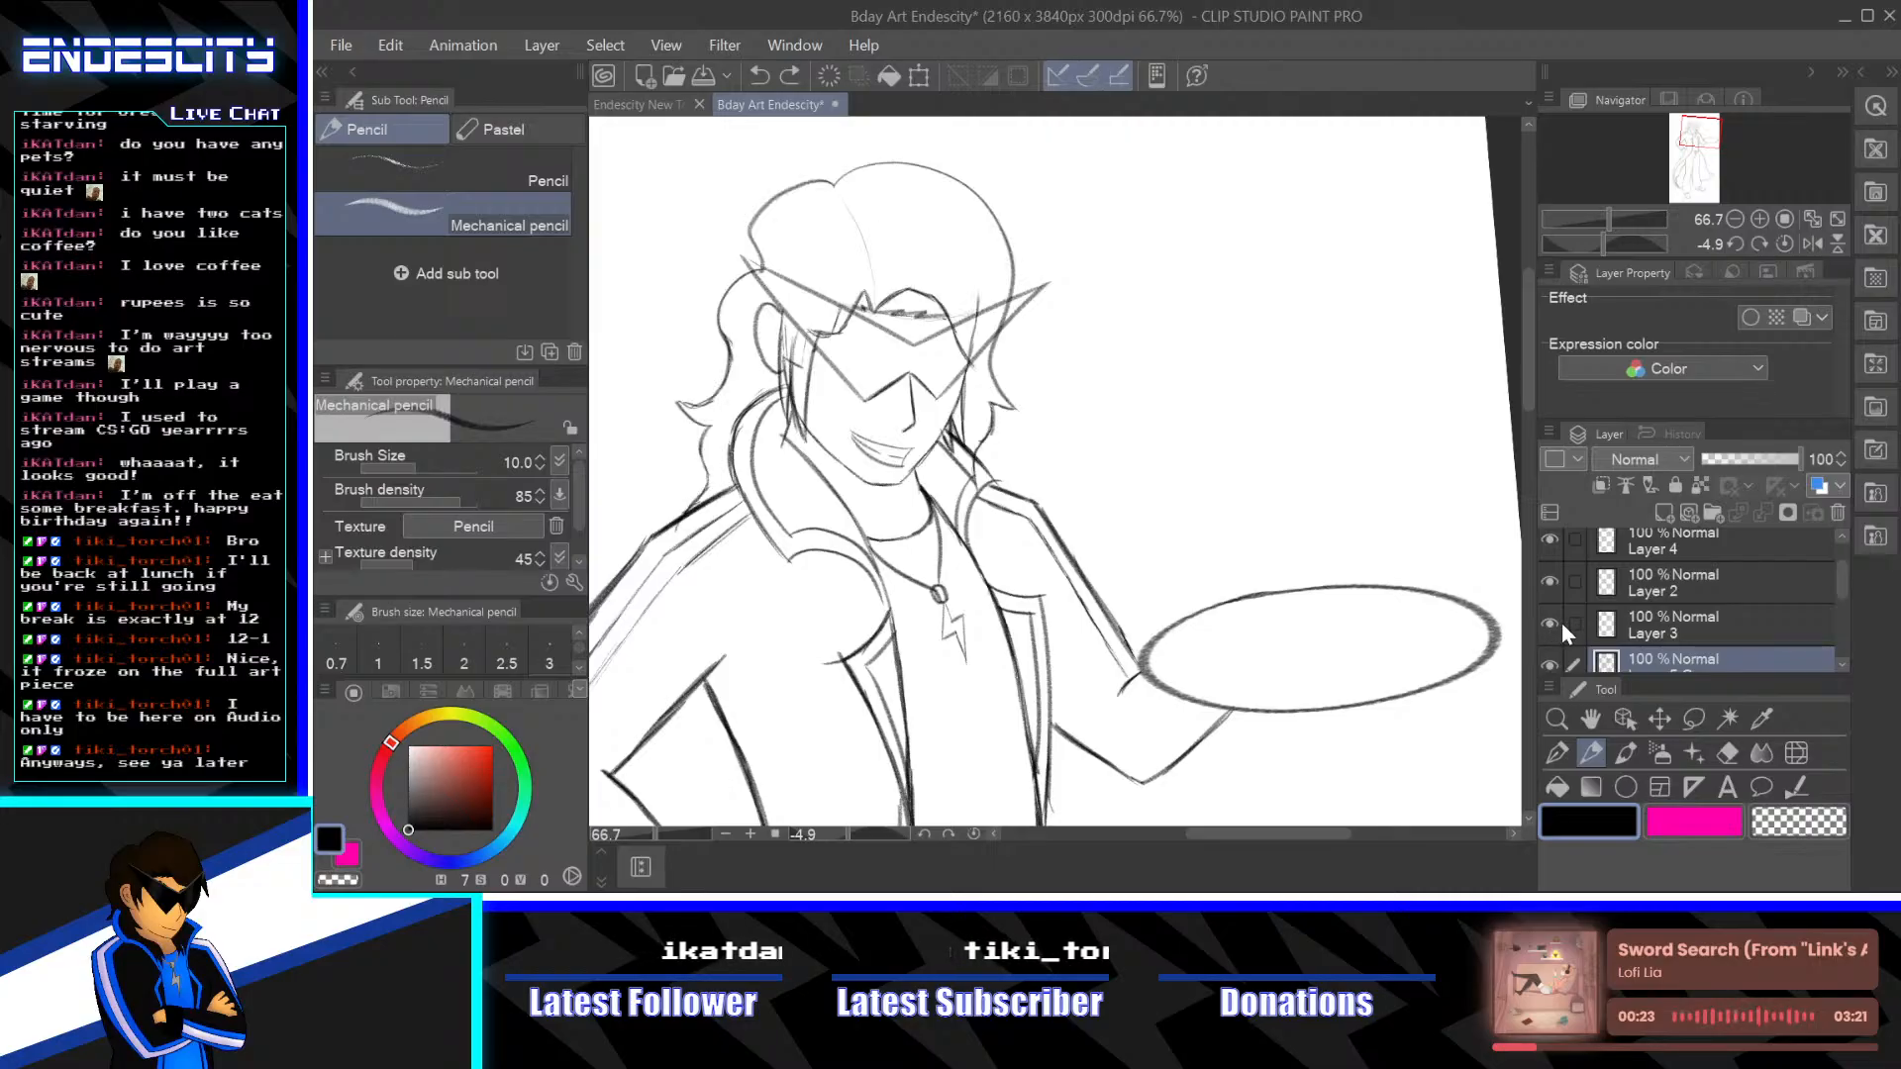
On Layer 3, erase the side of the hair outline above the left point of the sunglasses with the Hard eraser
{"action": "left_click", "coordinate": [1655, 624]}
{"action": "left_click", "coordinate": [1727, 753]}
{"action": "scroll", "coordinate": [1328, 671], "scroll_direction": "up", "scroll_amount": 2}
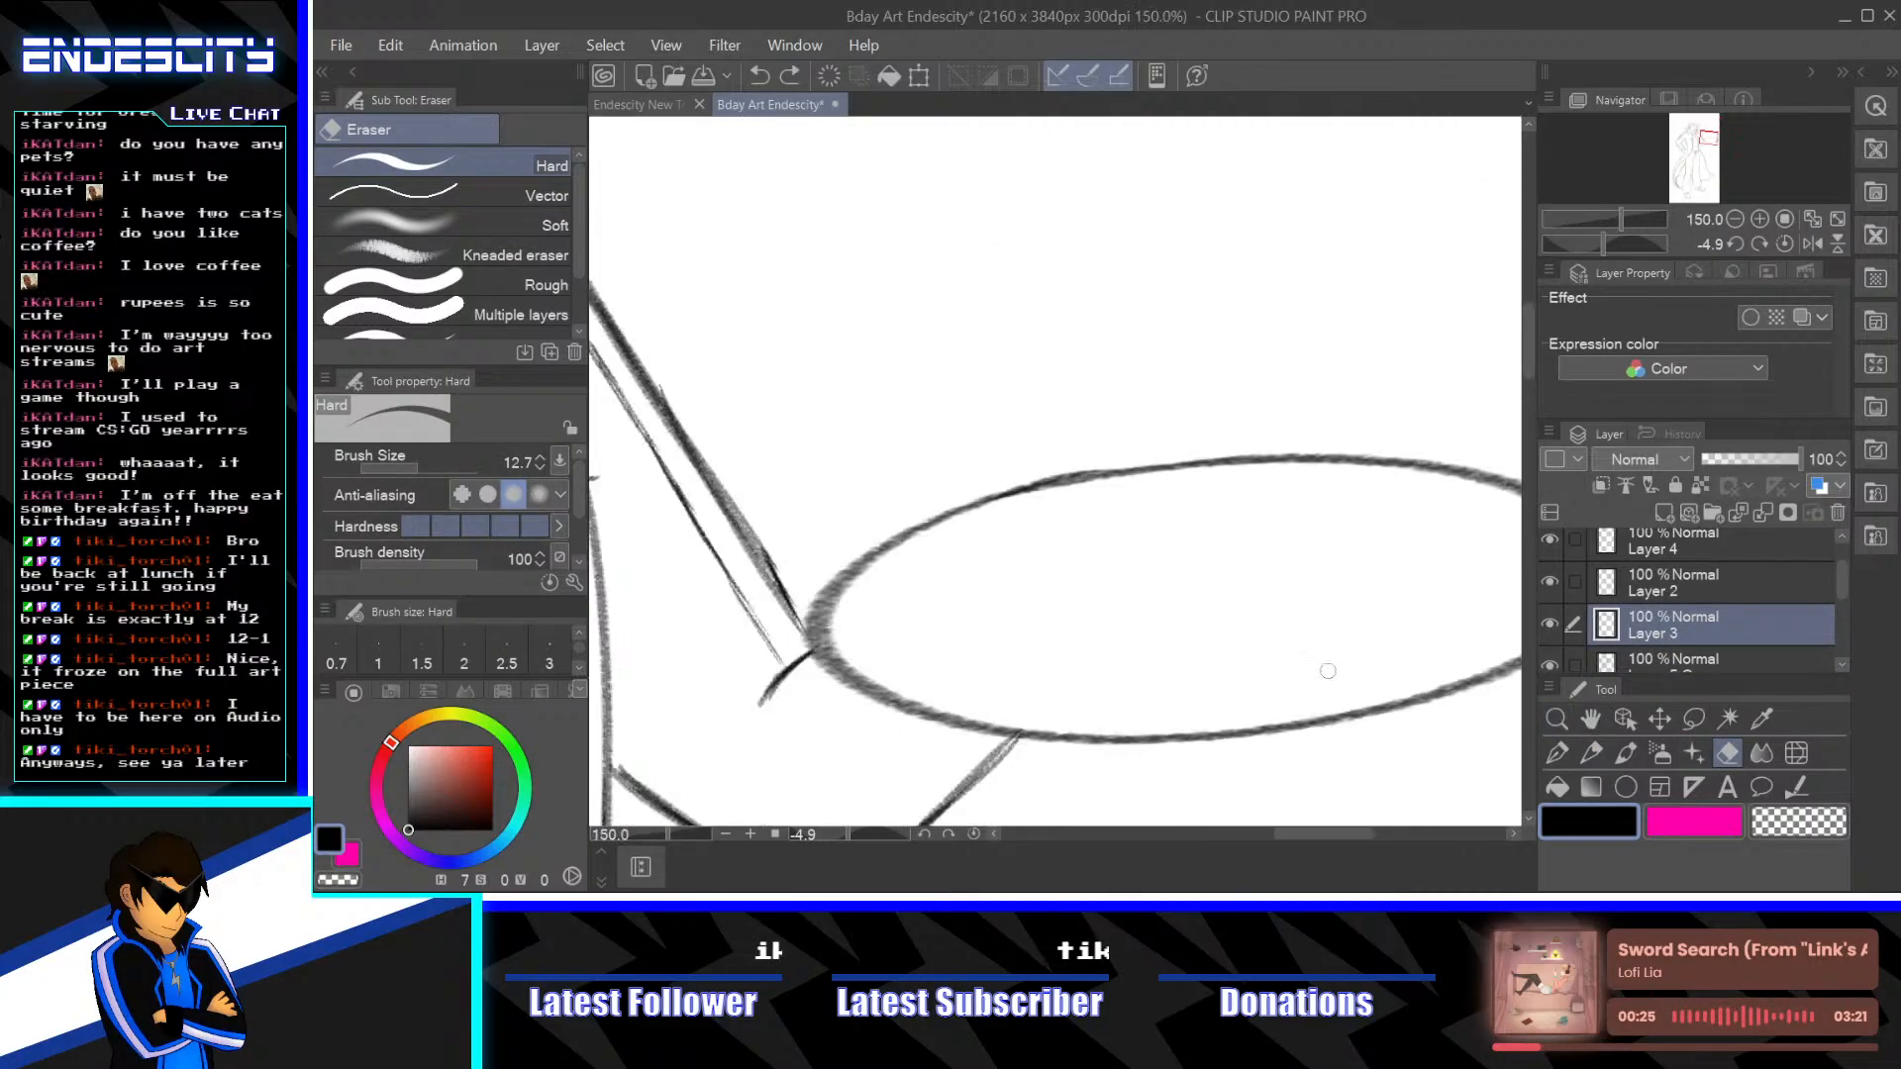
{"action": "left_click_drag", "start_coordinate": [785, 297], "coordinate": [1341, 632]}
{"action": "left_click_drag", "start_coordinate": [1150, 377], "coordinate": [1436, 673]}
{"action": "left_click_drag", "start_coordinate": [1086, 482], "coordinate": [1208, 506]}
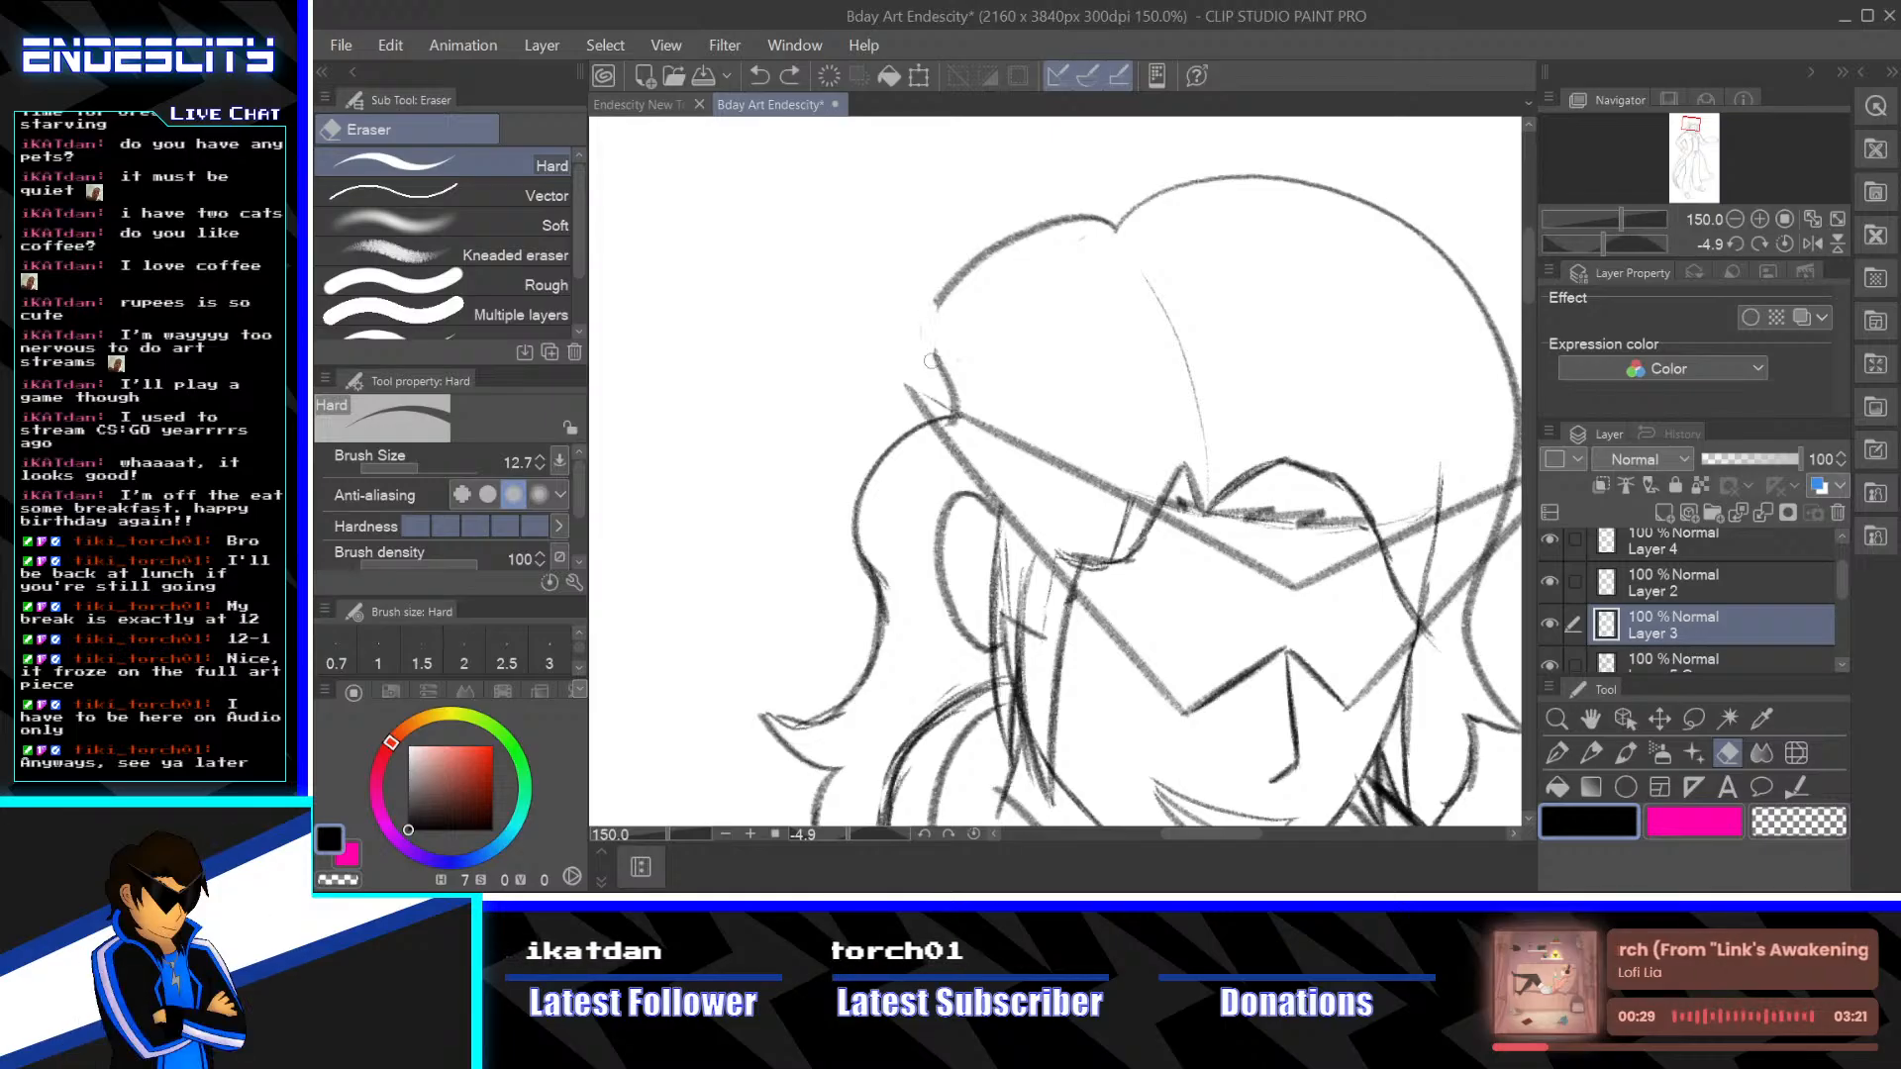
{"action": "left_click_drag", "start_coordinate": [941, 315], "coordinate": [975, 254]}
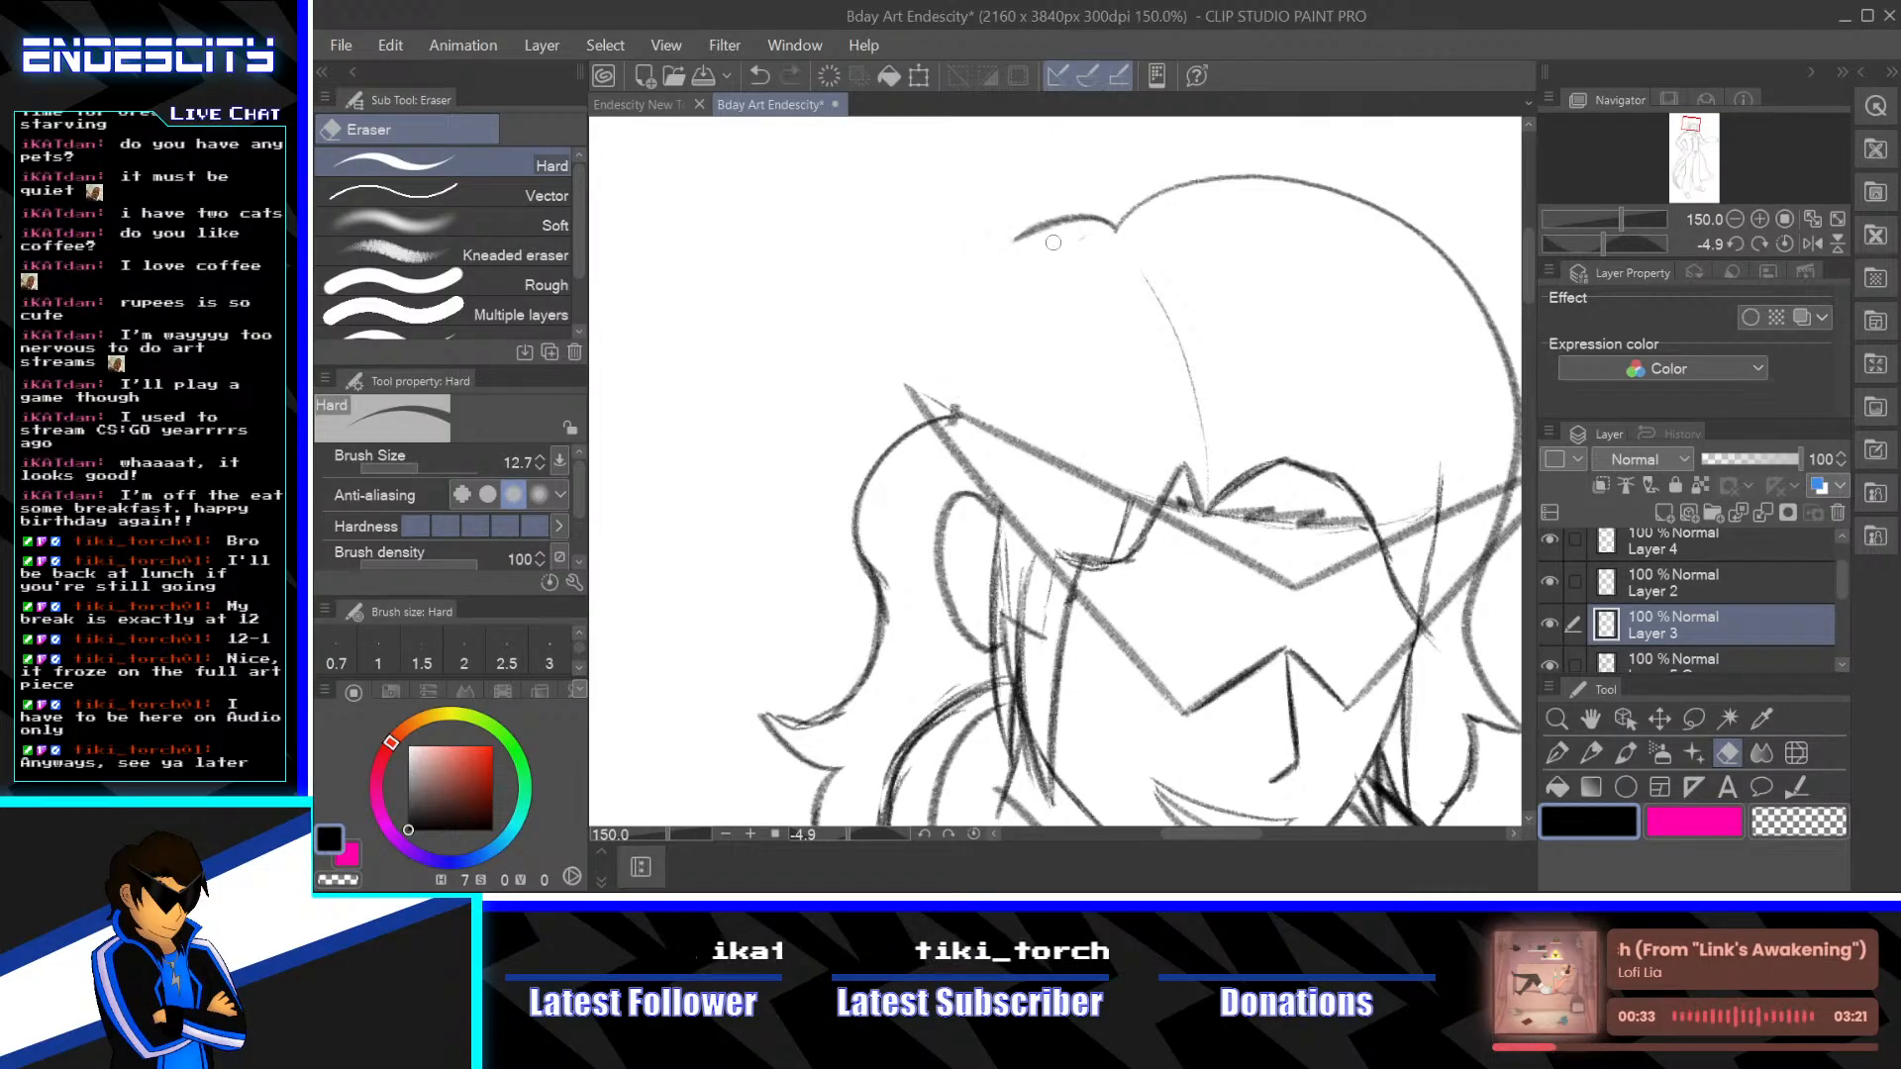
Redraw the erased hair outline as a rounder curve with the Mechanical pencil, showing the Endescity 3D body layer only as a reference while drawing
{"action": "left_click", "coordinate": [1589, 752]}
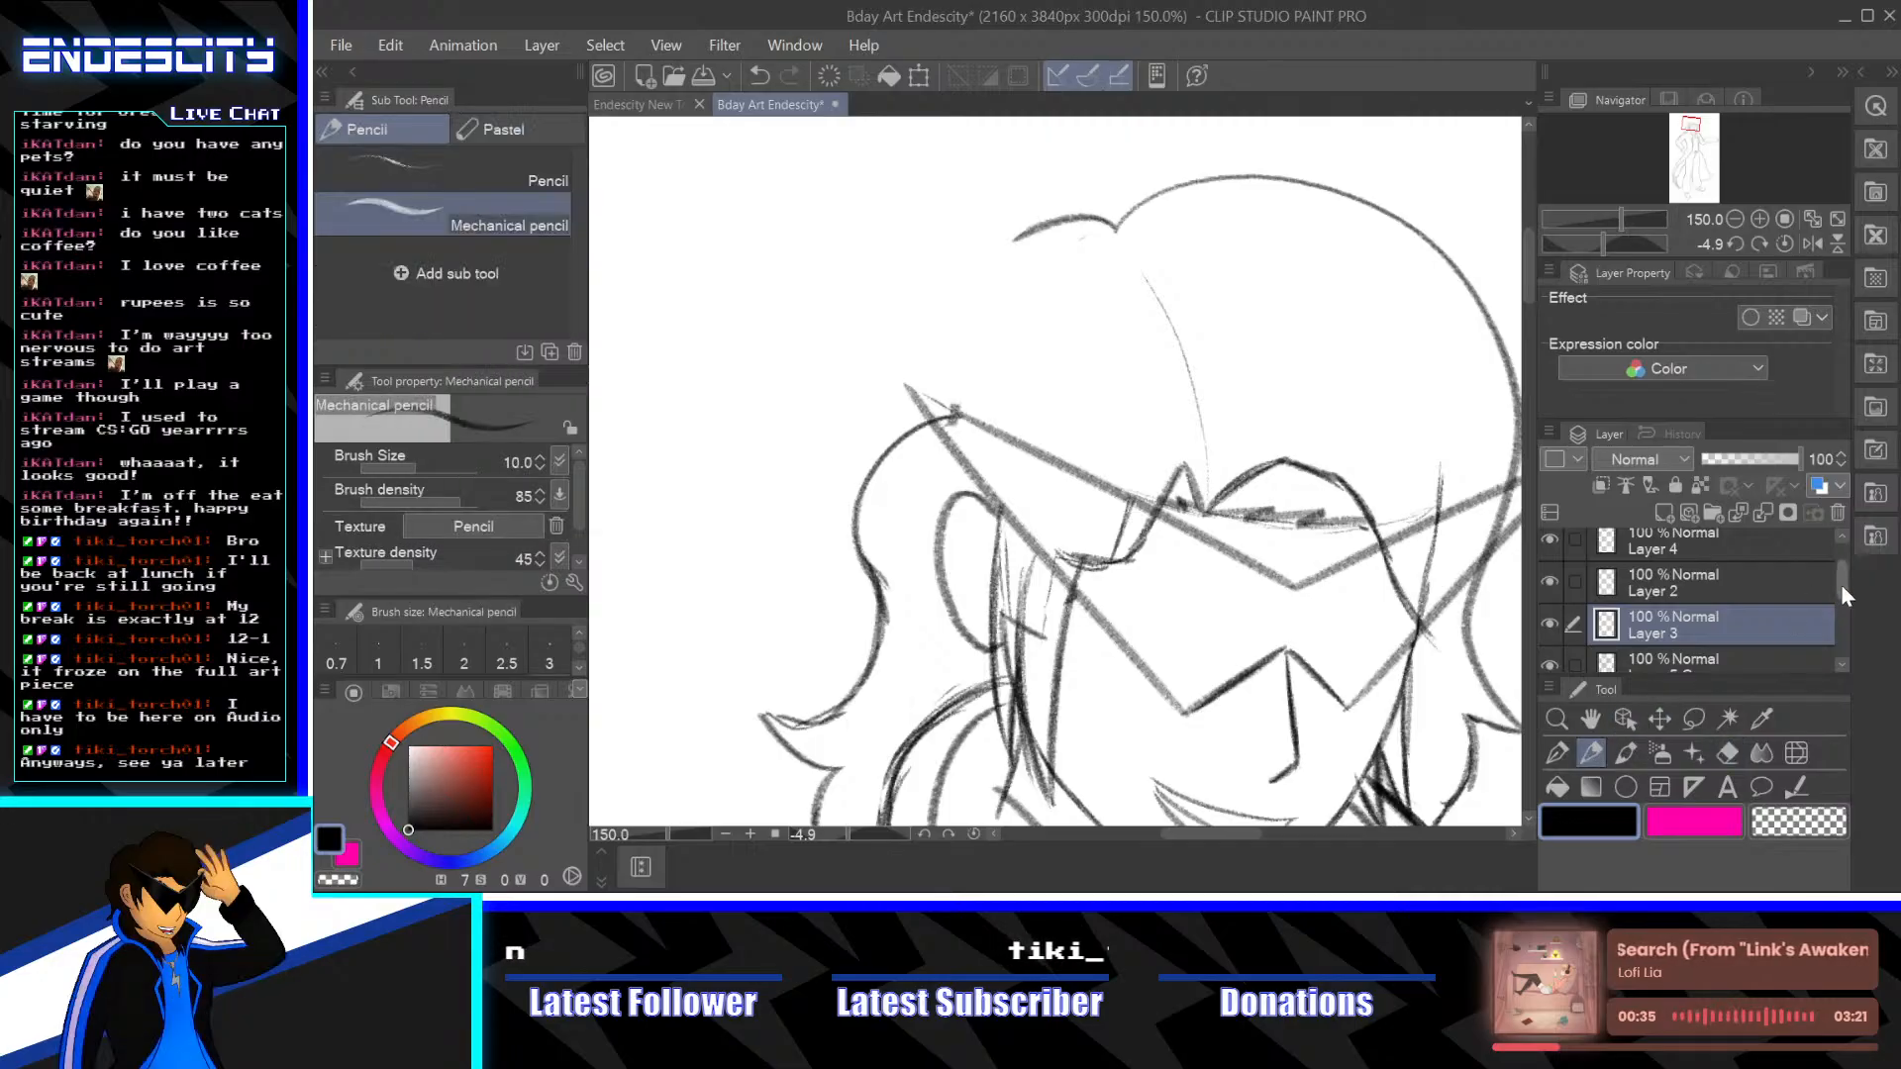
{"action": "left_click_drag", "start_coordinate": [1839, 584], "coordinate": [1832, 628]}
{"action": "left_click", "coordinate": [1551, 606]}
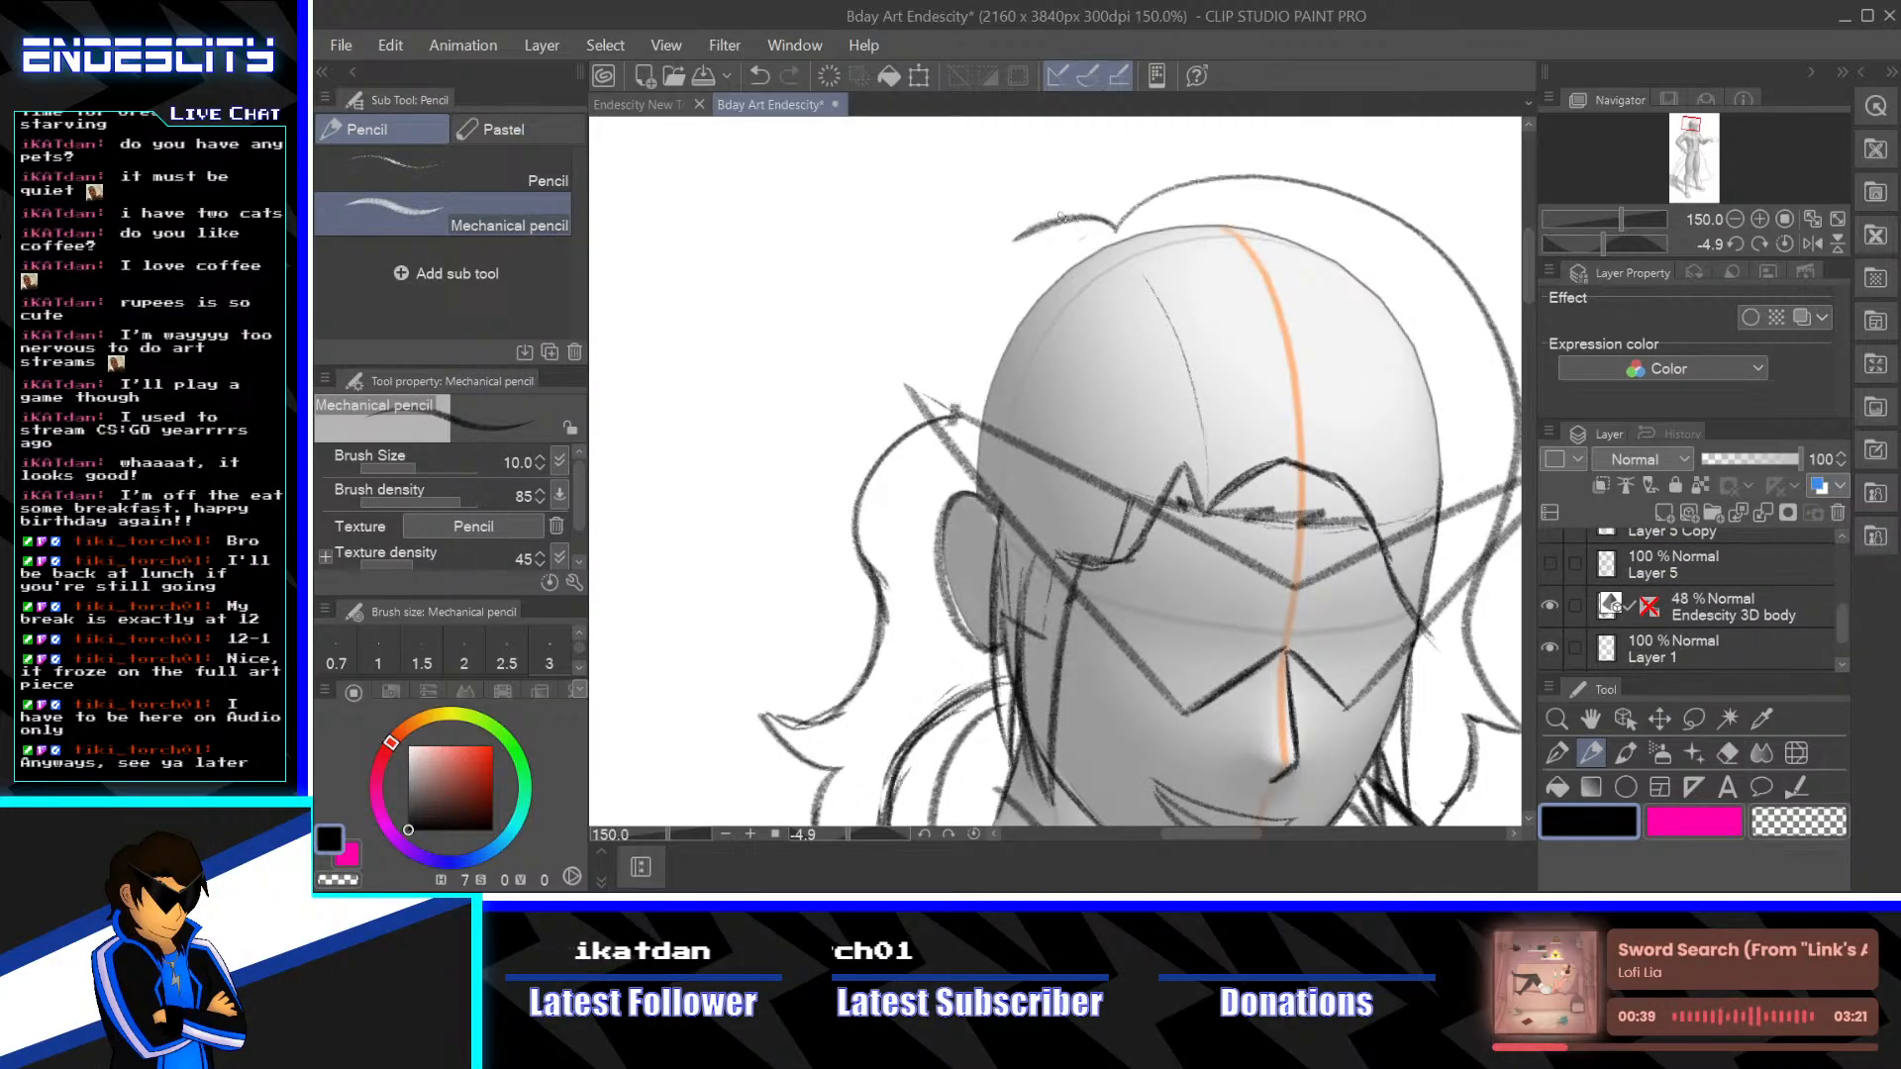
{"action": "mouse_move", "coordinate": [1061, 217]}
{"action": "left_mouse_down"}
{"action": "mouse_move", "coordinate": [1007, 242]}
{"action": "mouse_move", "coordinate": [951, 388]}
{"action": "left_mouse_up"}
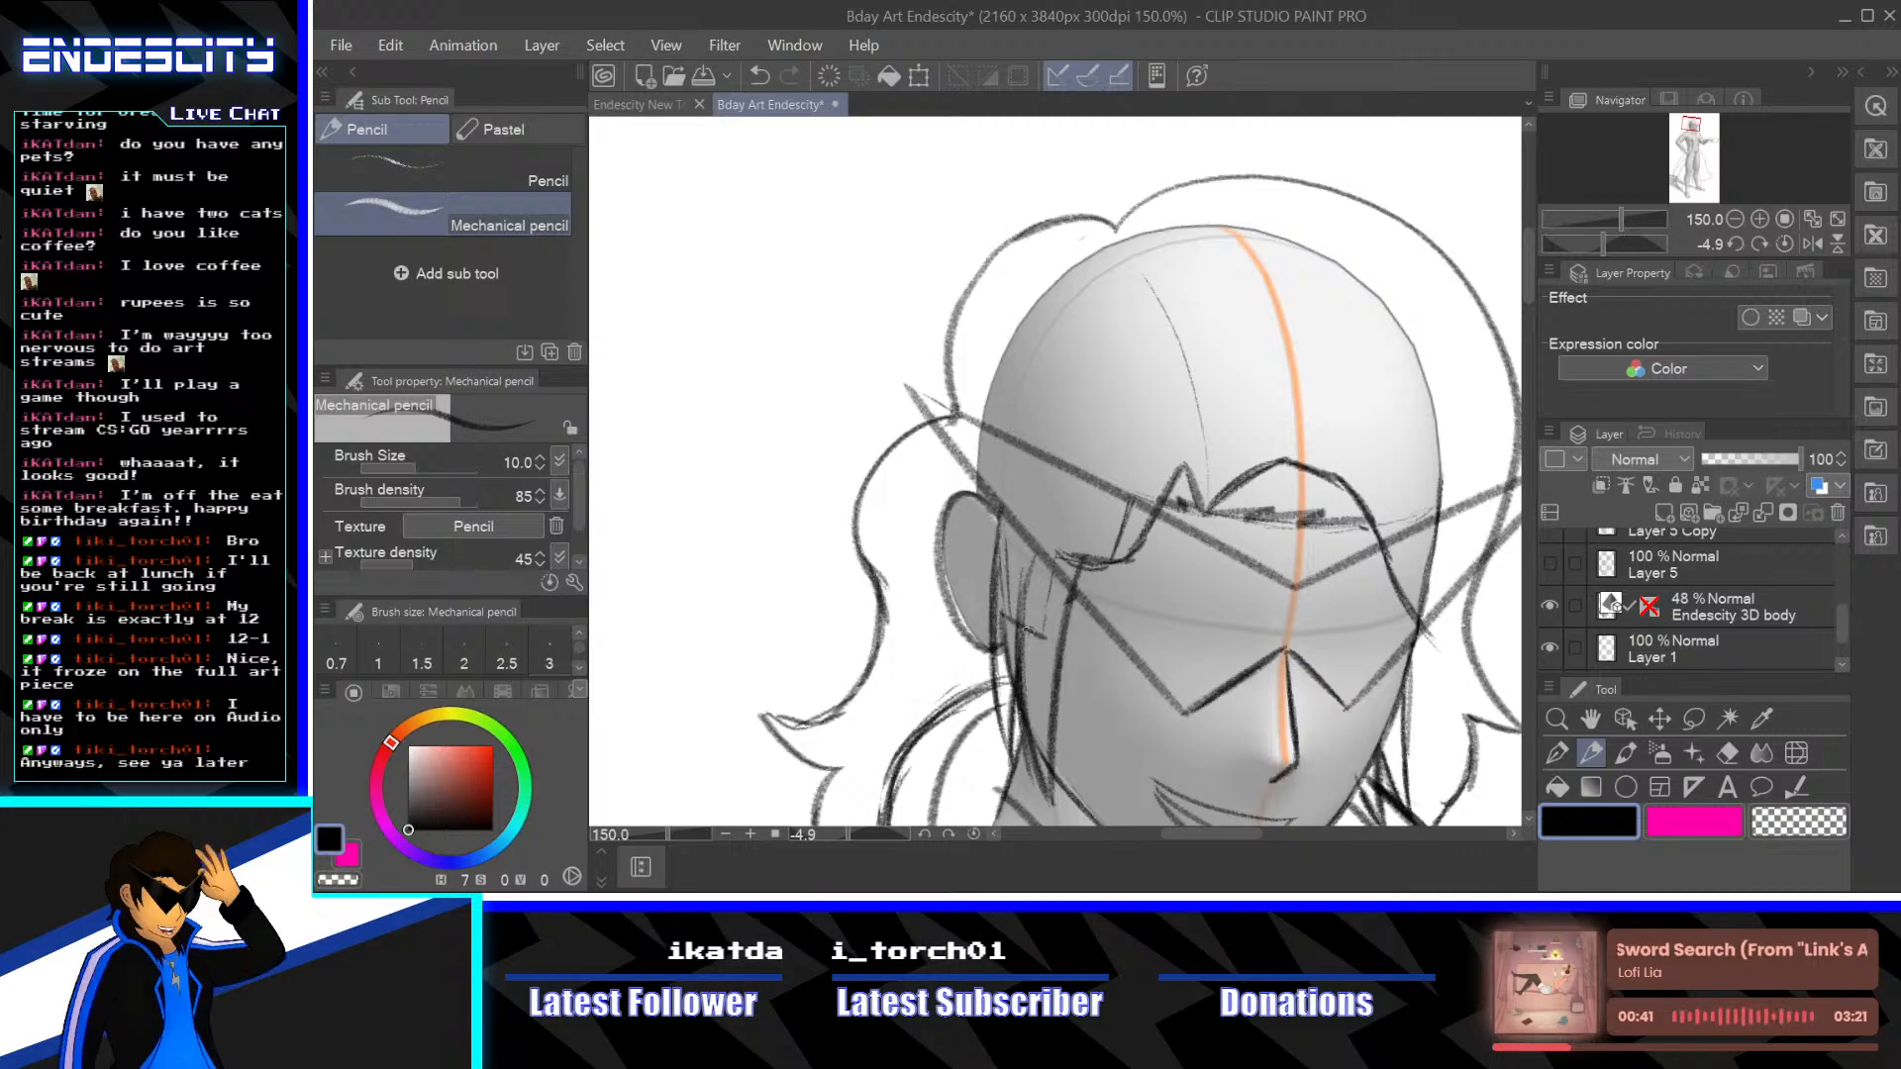
{"action": "scroll", "coordinate": [906, 733], "scroll_direction": "down", "scroll_amount": 2}
{"action": "mouse_move", "coordinate": [1236, 632]}
{"action": "left_mouse_down"}
{"action": "mouse_move", "coordinate": [1320, 624]}
{"action": "mouse_move", "coordinate": [1144, 341]}
{"action": "left_mouse_up"}
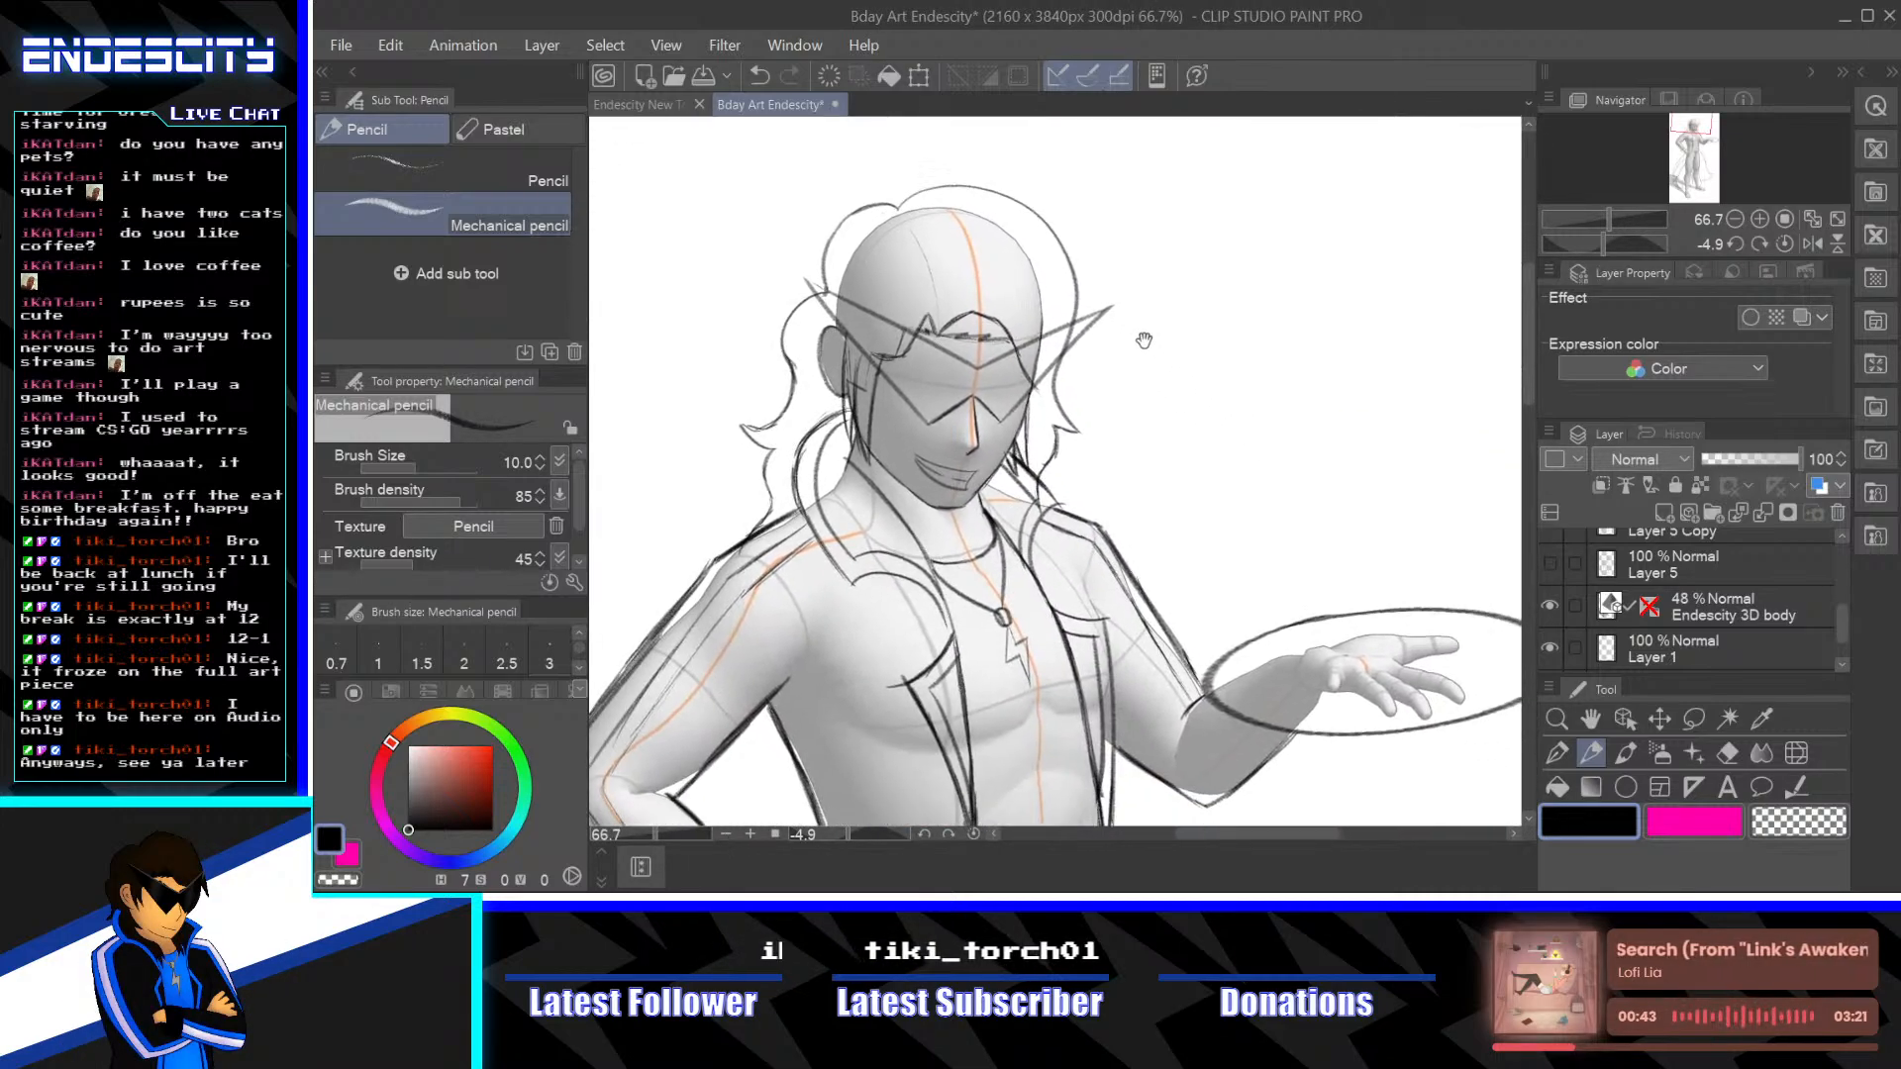
{"action": "left_click", "coordinate": [1551, 605]}
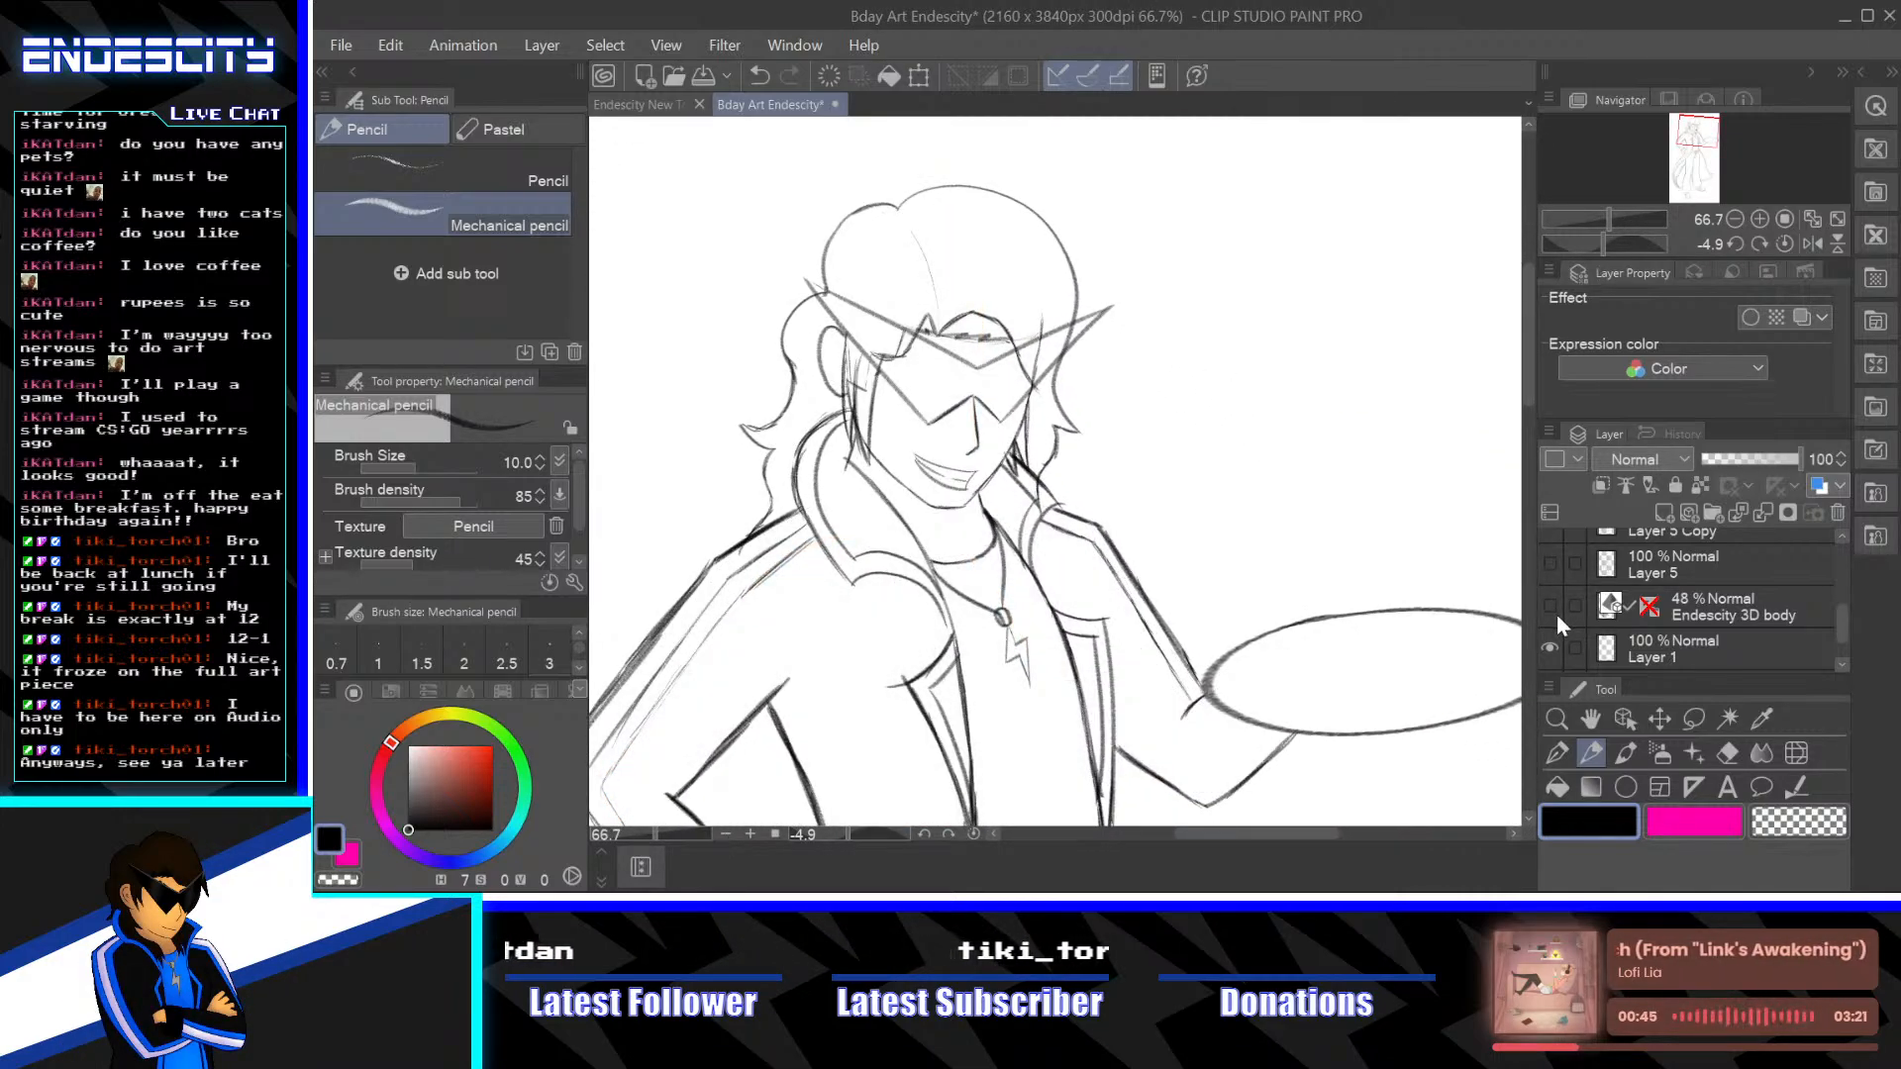
Make Layer 5 Copy the active layer and toggle its visibility to check which strokes it holds
{"action": "left_click_drag", "start_coordinate": [1282, 604], "coordinate": [1246, 552]}
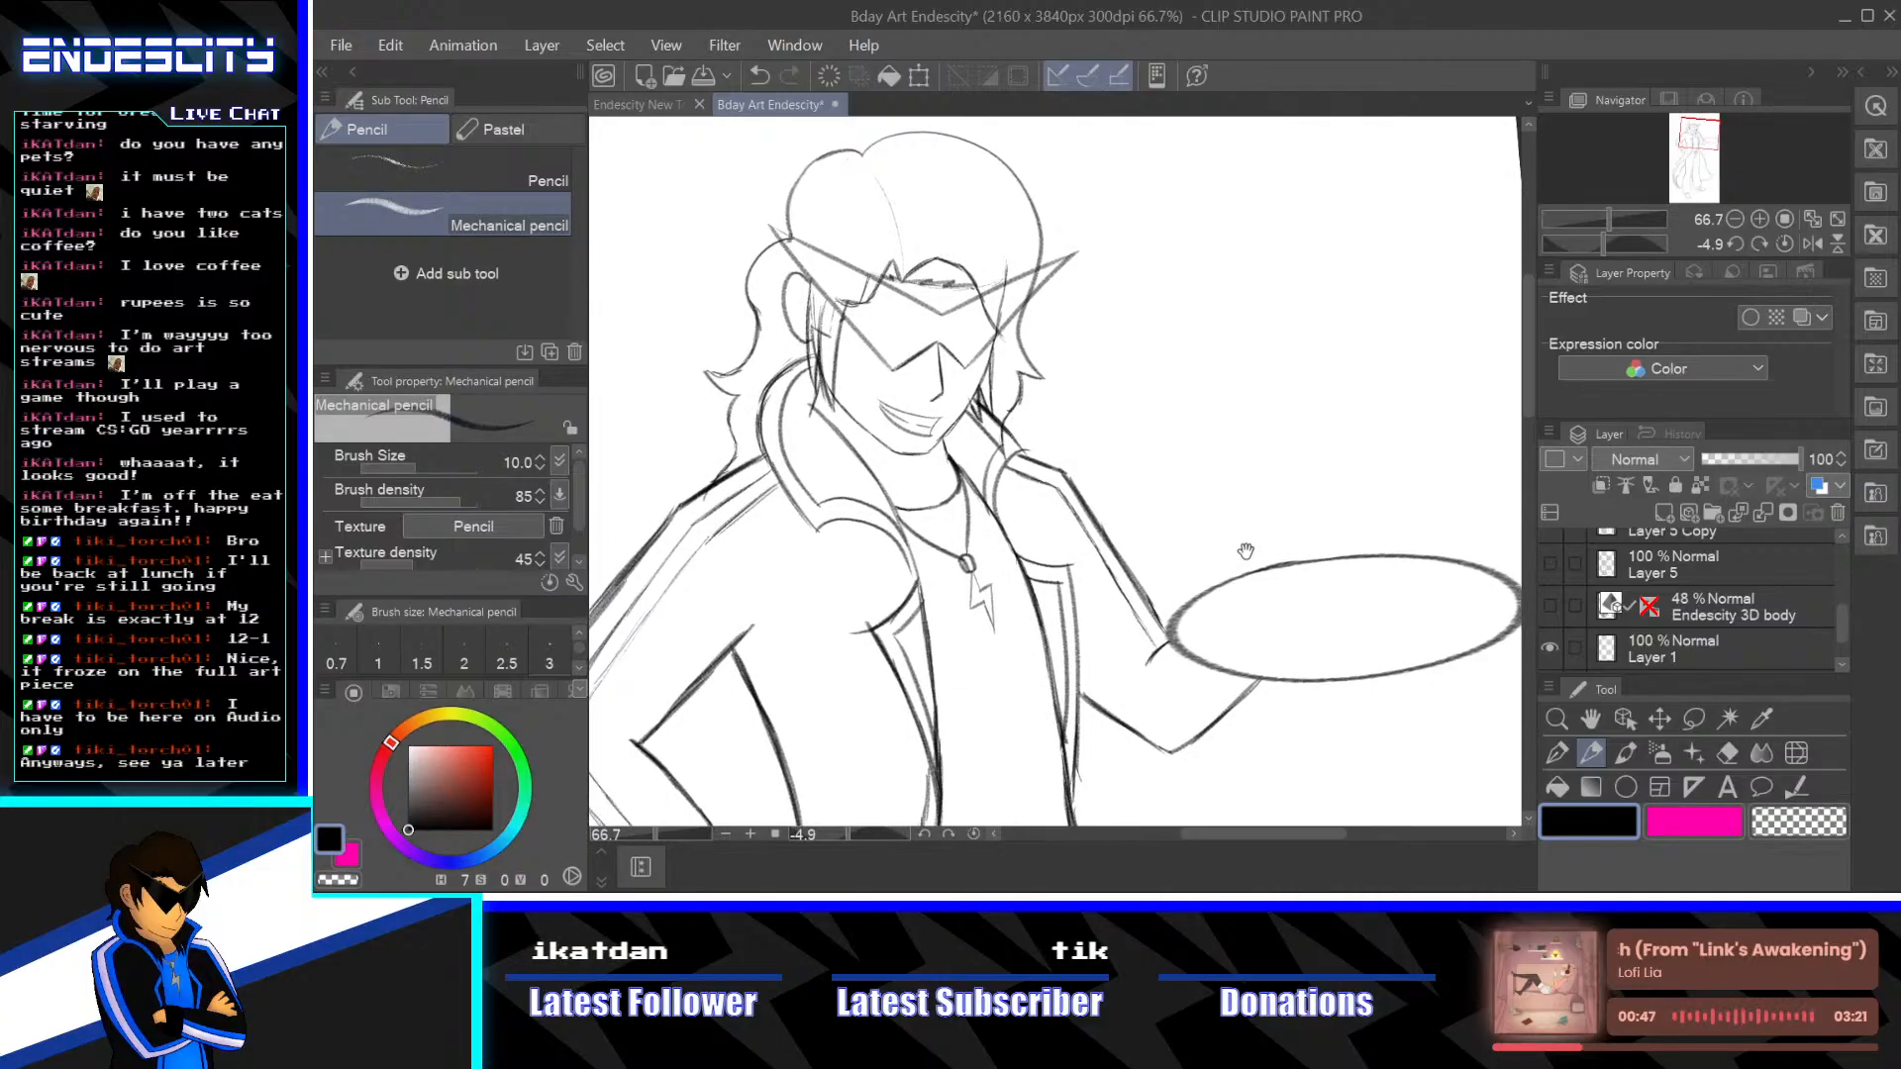
{"action": "scroll", "coordinate": [1257, 534], "scroll_direction": "down", "scroll_amount": 2}
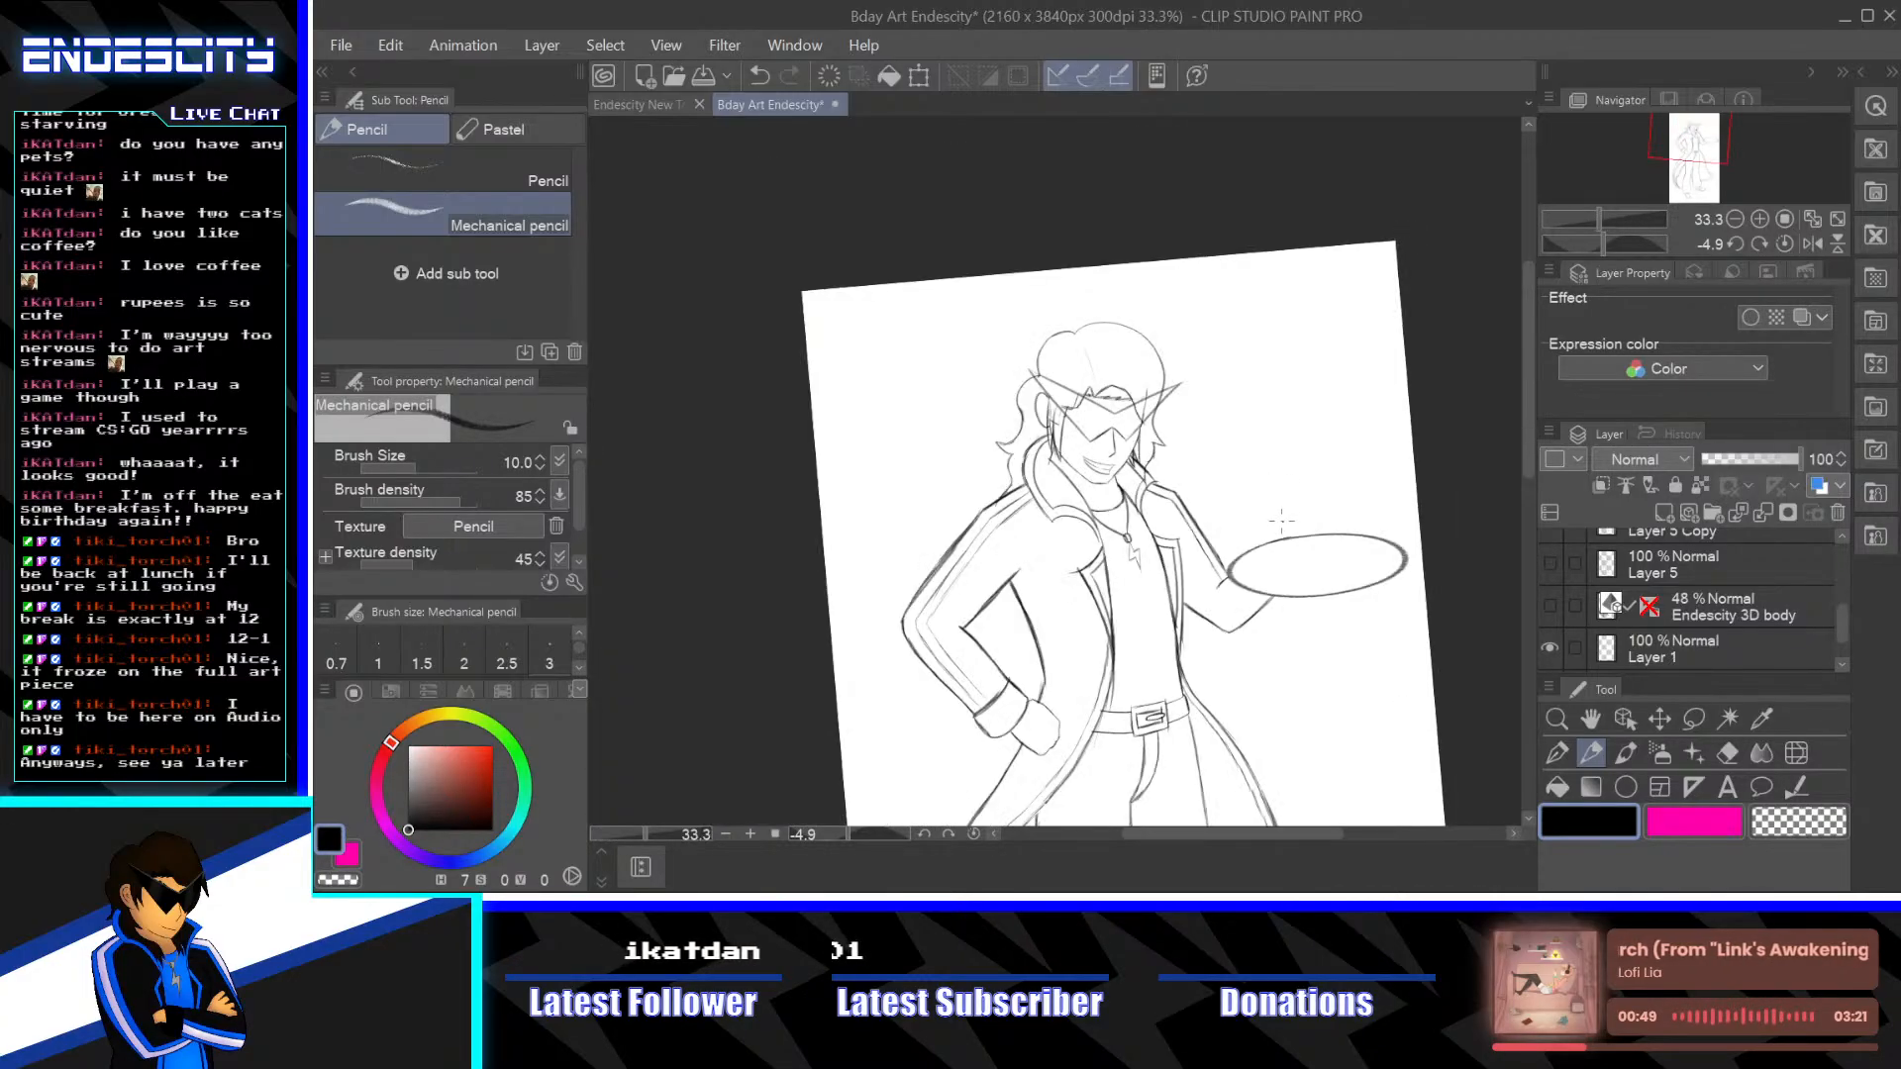
{"action": "left_click_drag", "start_coordinate": [1336, 622], "coordinate": [1201, 390]}
{"action": "left_click_drag", "start_coordinate": [1201, 501], "coordinate": [1197, 462]}
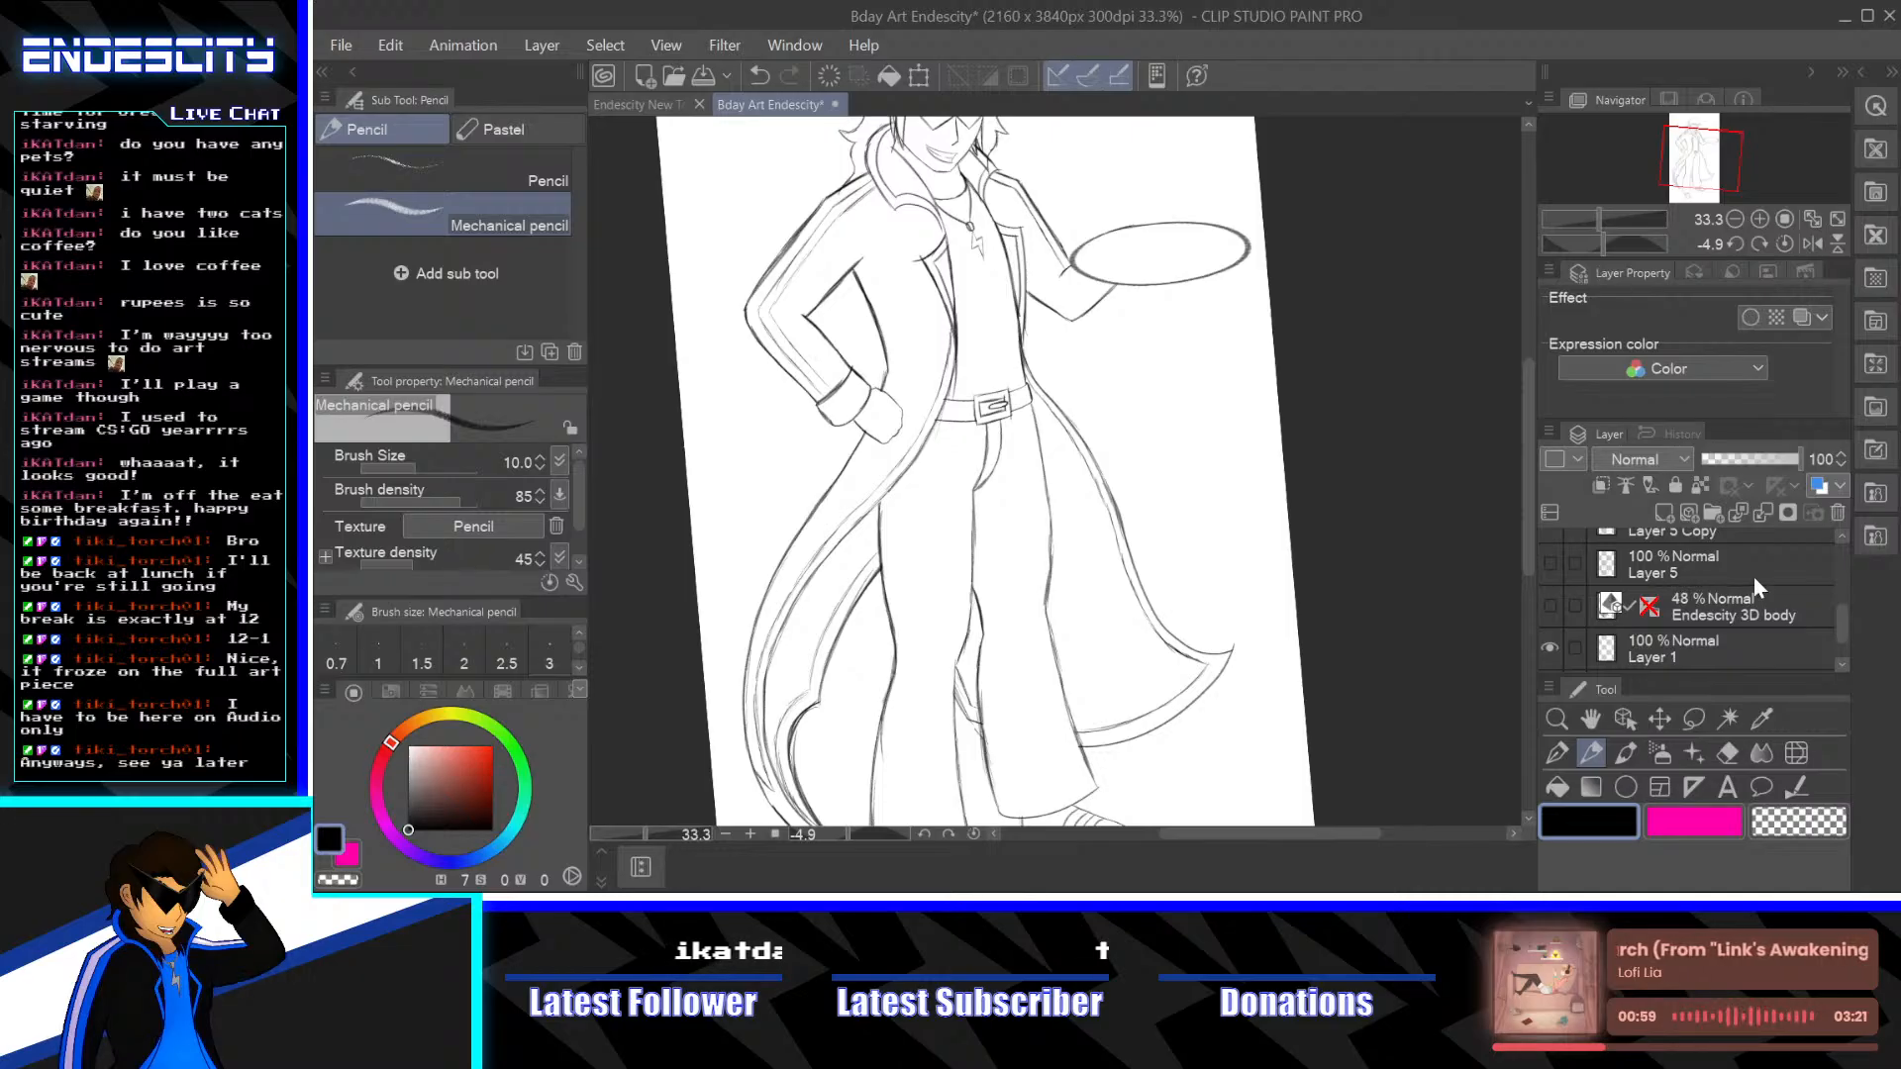
{"action": "scroll", "coordinate": [1841, 616], "scroll_direction": "up", "scroll_amount": 1}
{"action": "left_click", "coordinate": [1689, 563]}
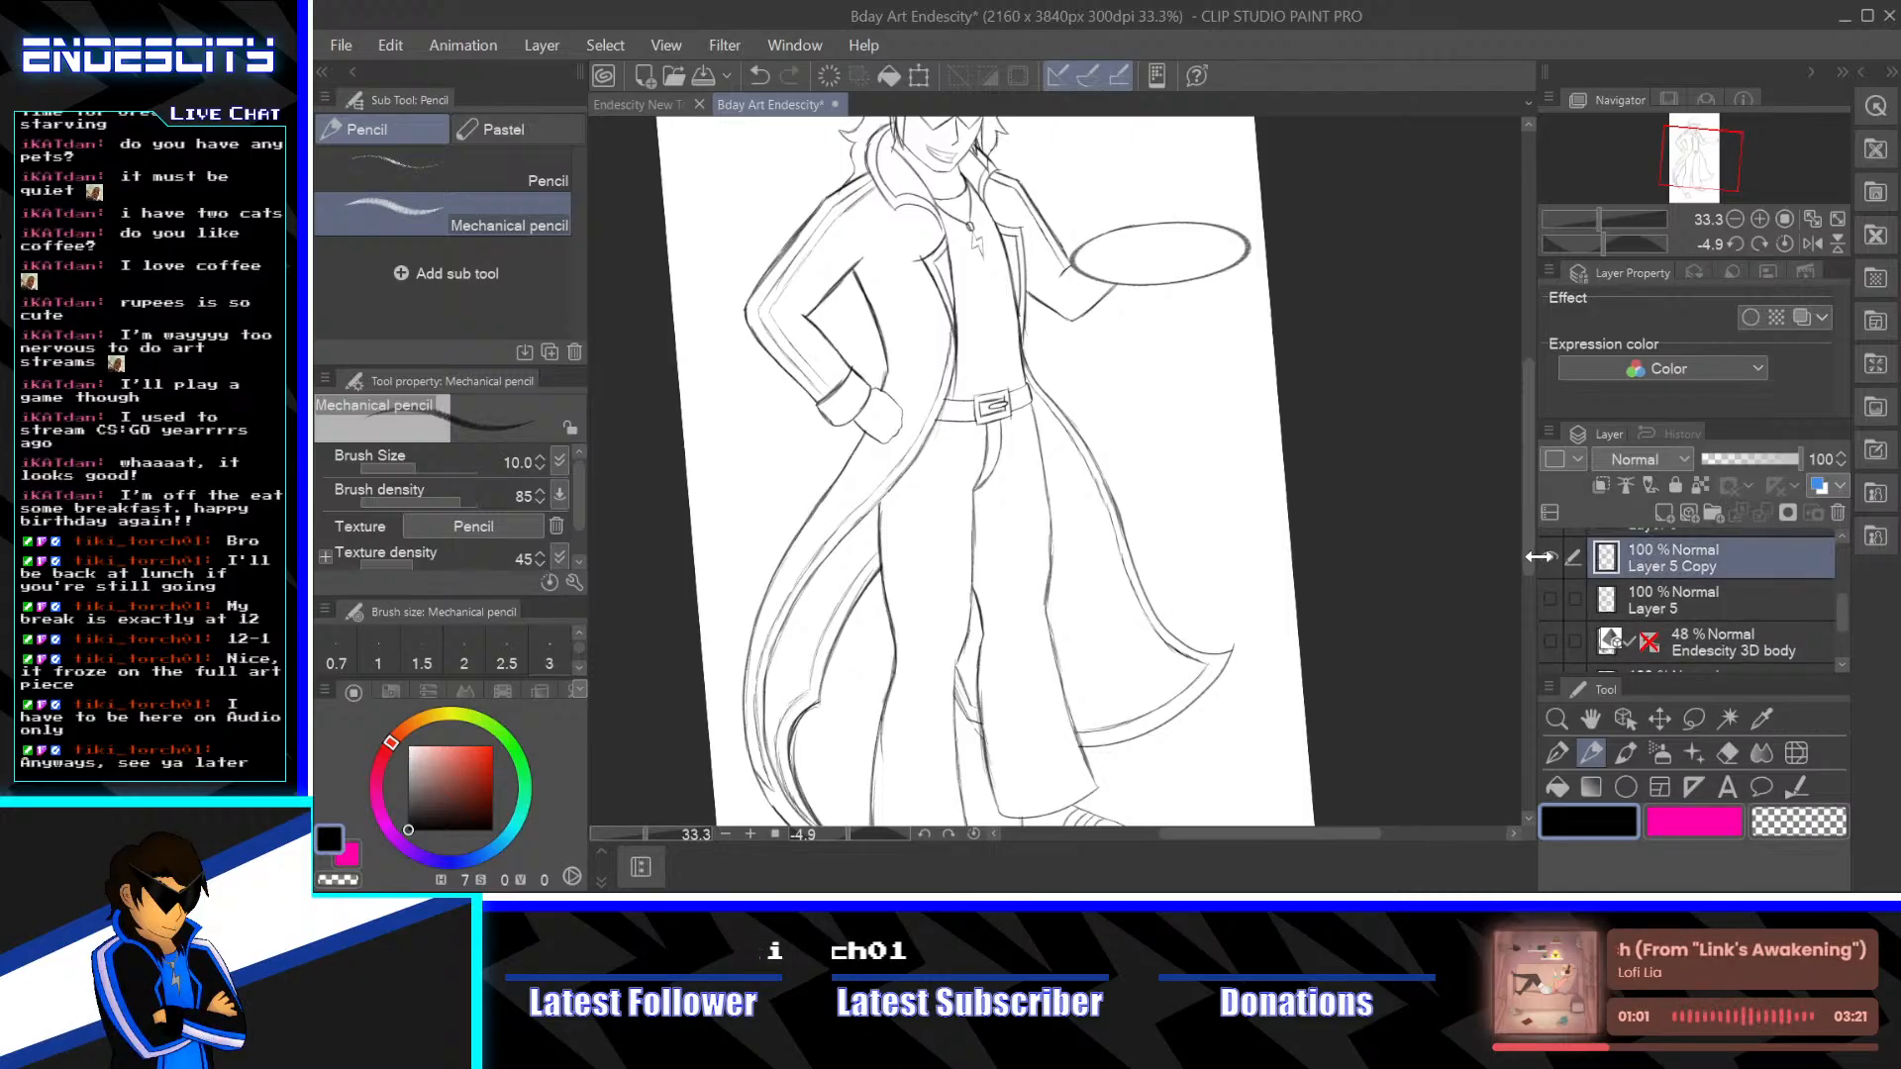
{"action": "left_click", "coordinate": [1548, 556]}
{"action": "left_click", "coordinate": [1547, 559]}
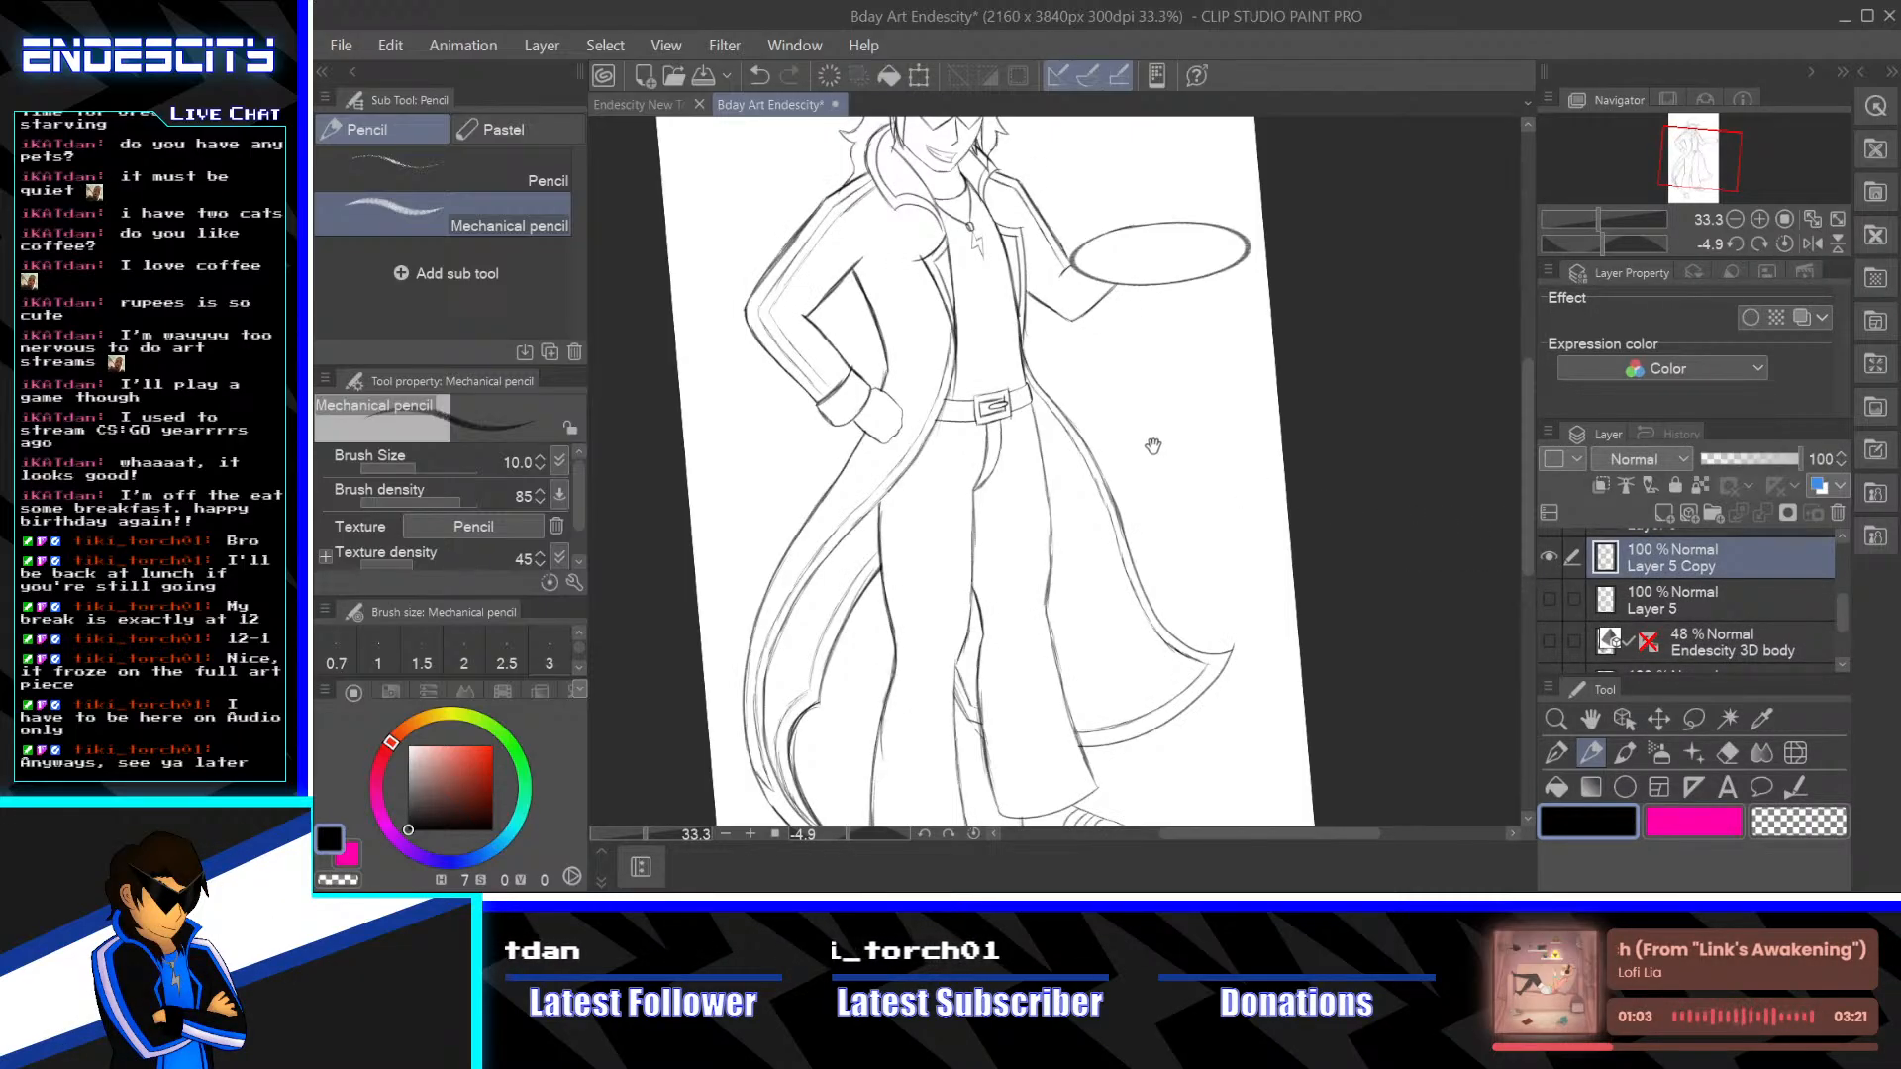
{"action": "left_click_drag", "start_coordinate": [1153, 447], "coordinate": [1277, 570]}
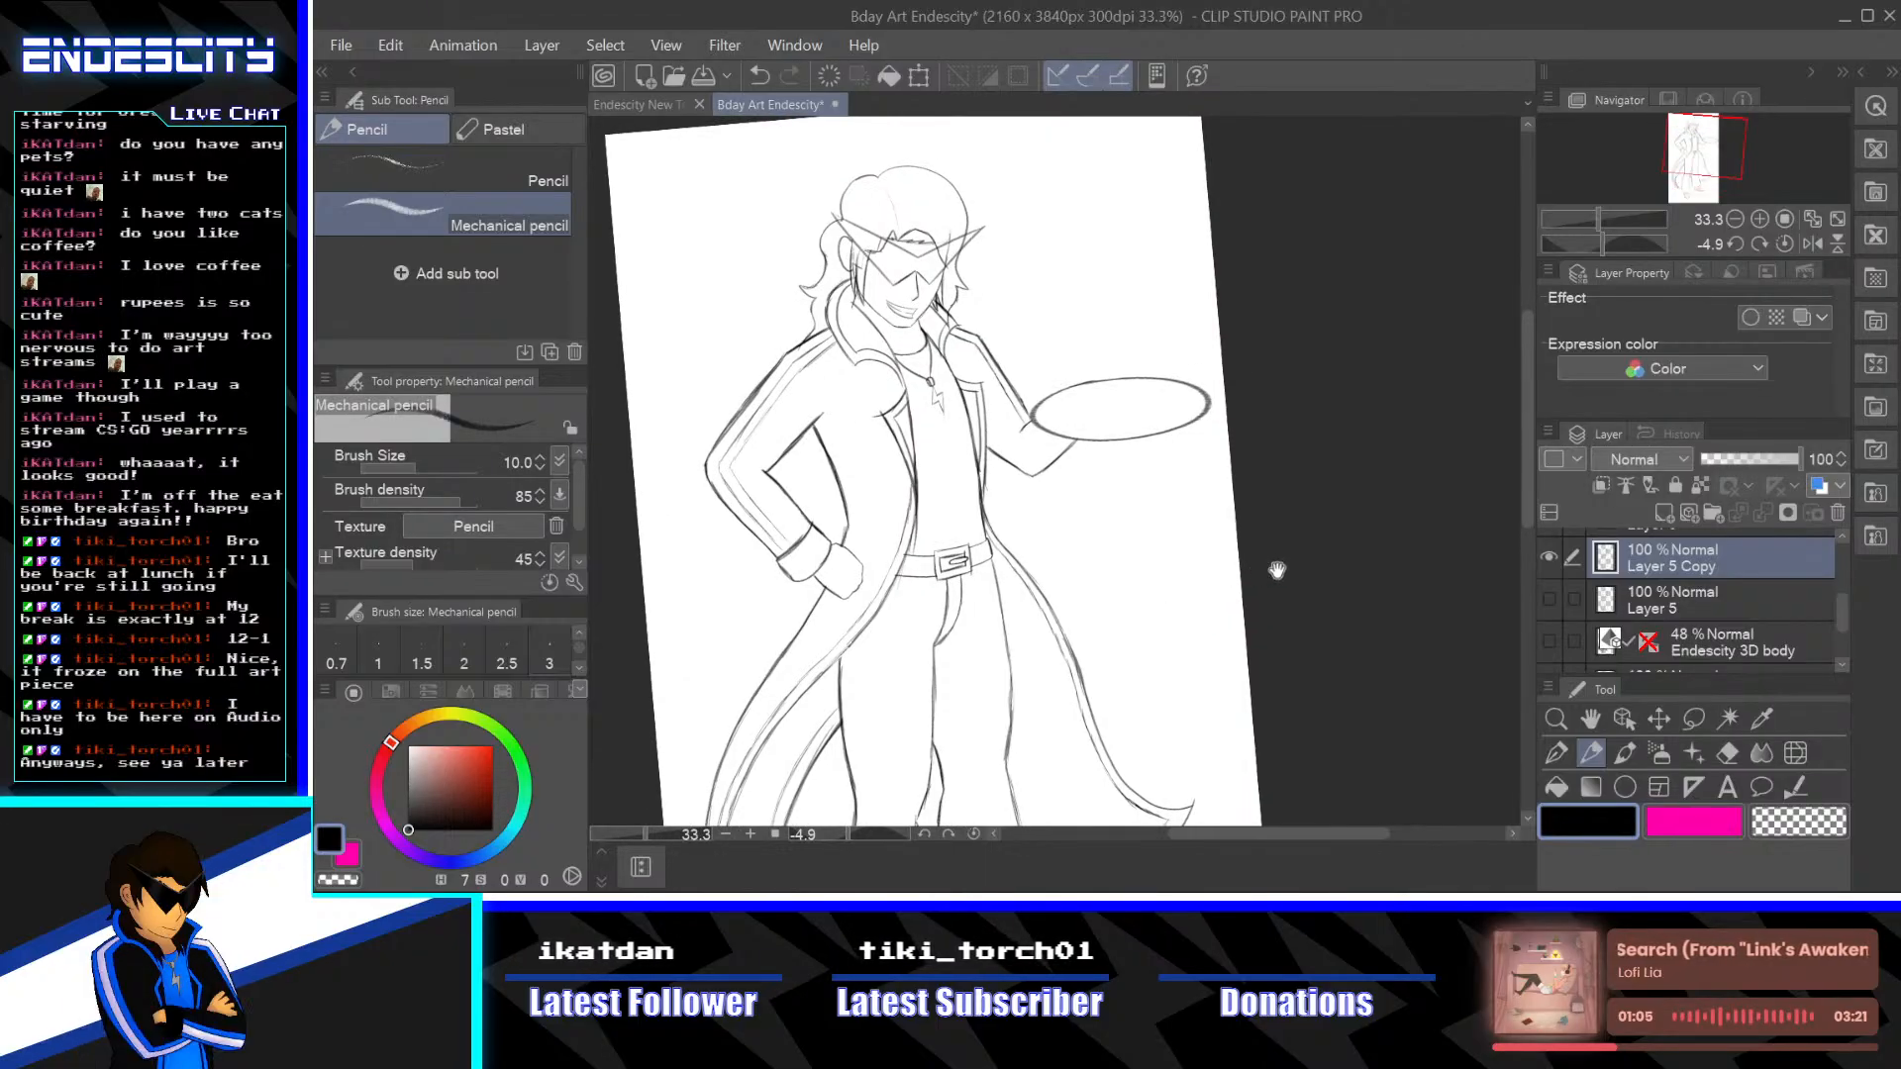
{"action": "left_click", "coordinate": [974, 835]}
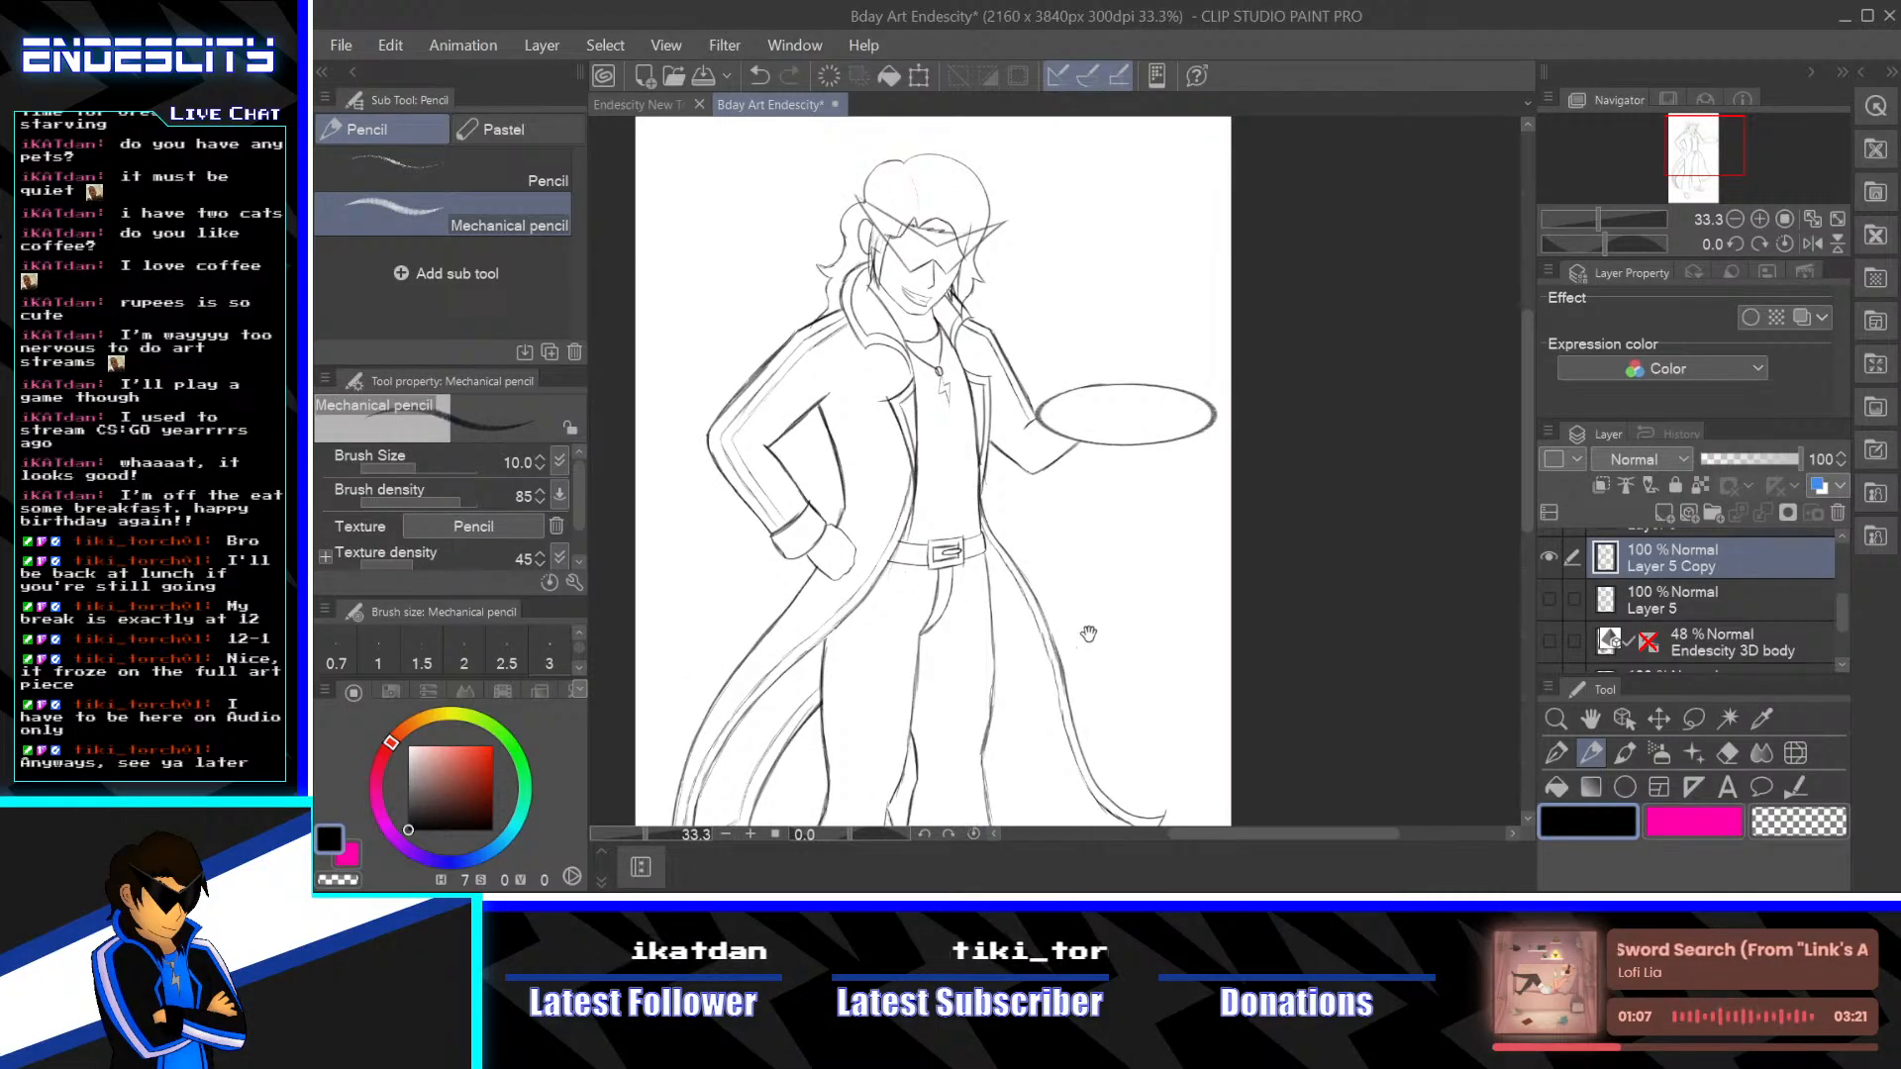
{"action": "left_click_drag", "start_coordinate": [1097, 593], "coordinate": [1132, 600]}
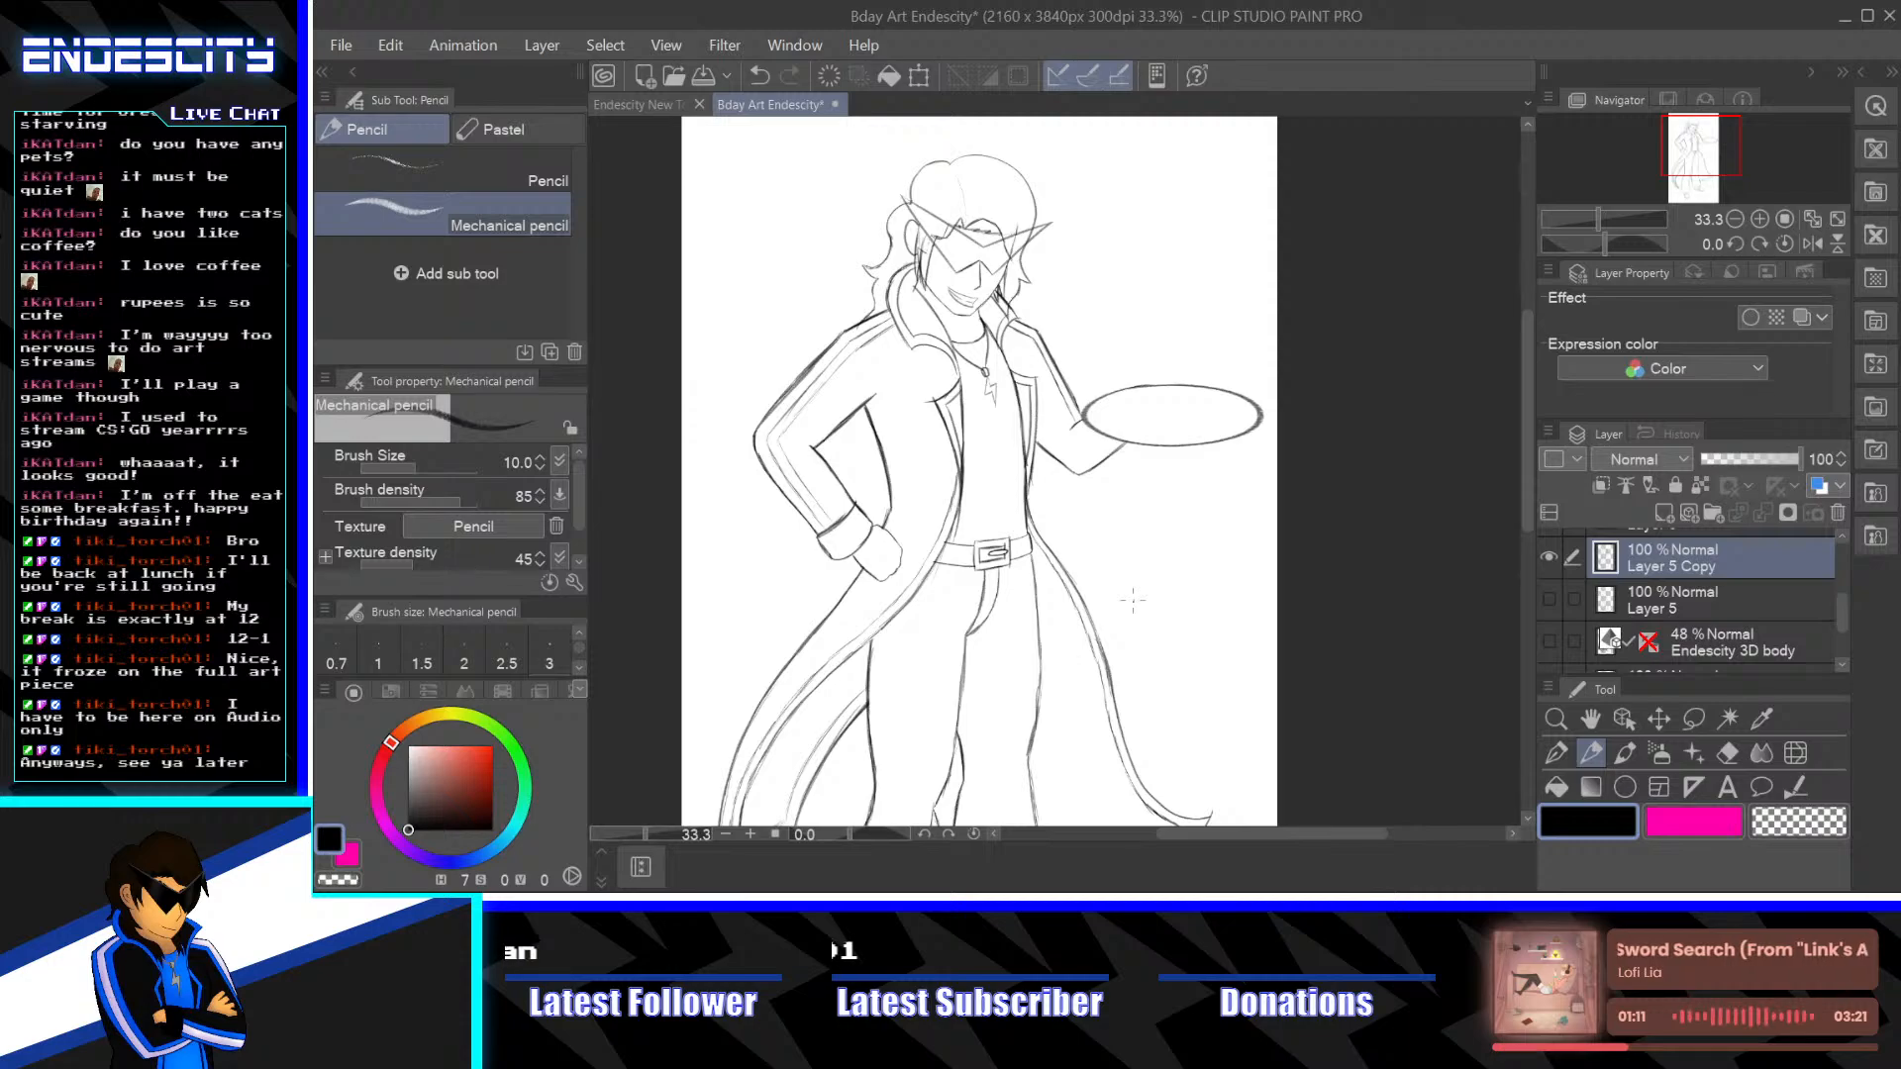
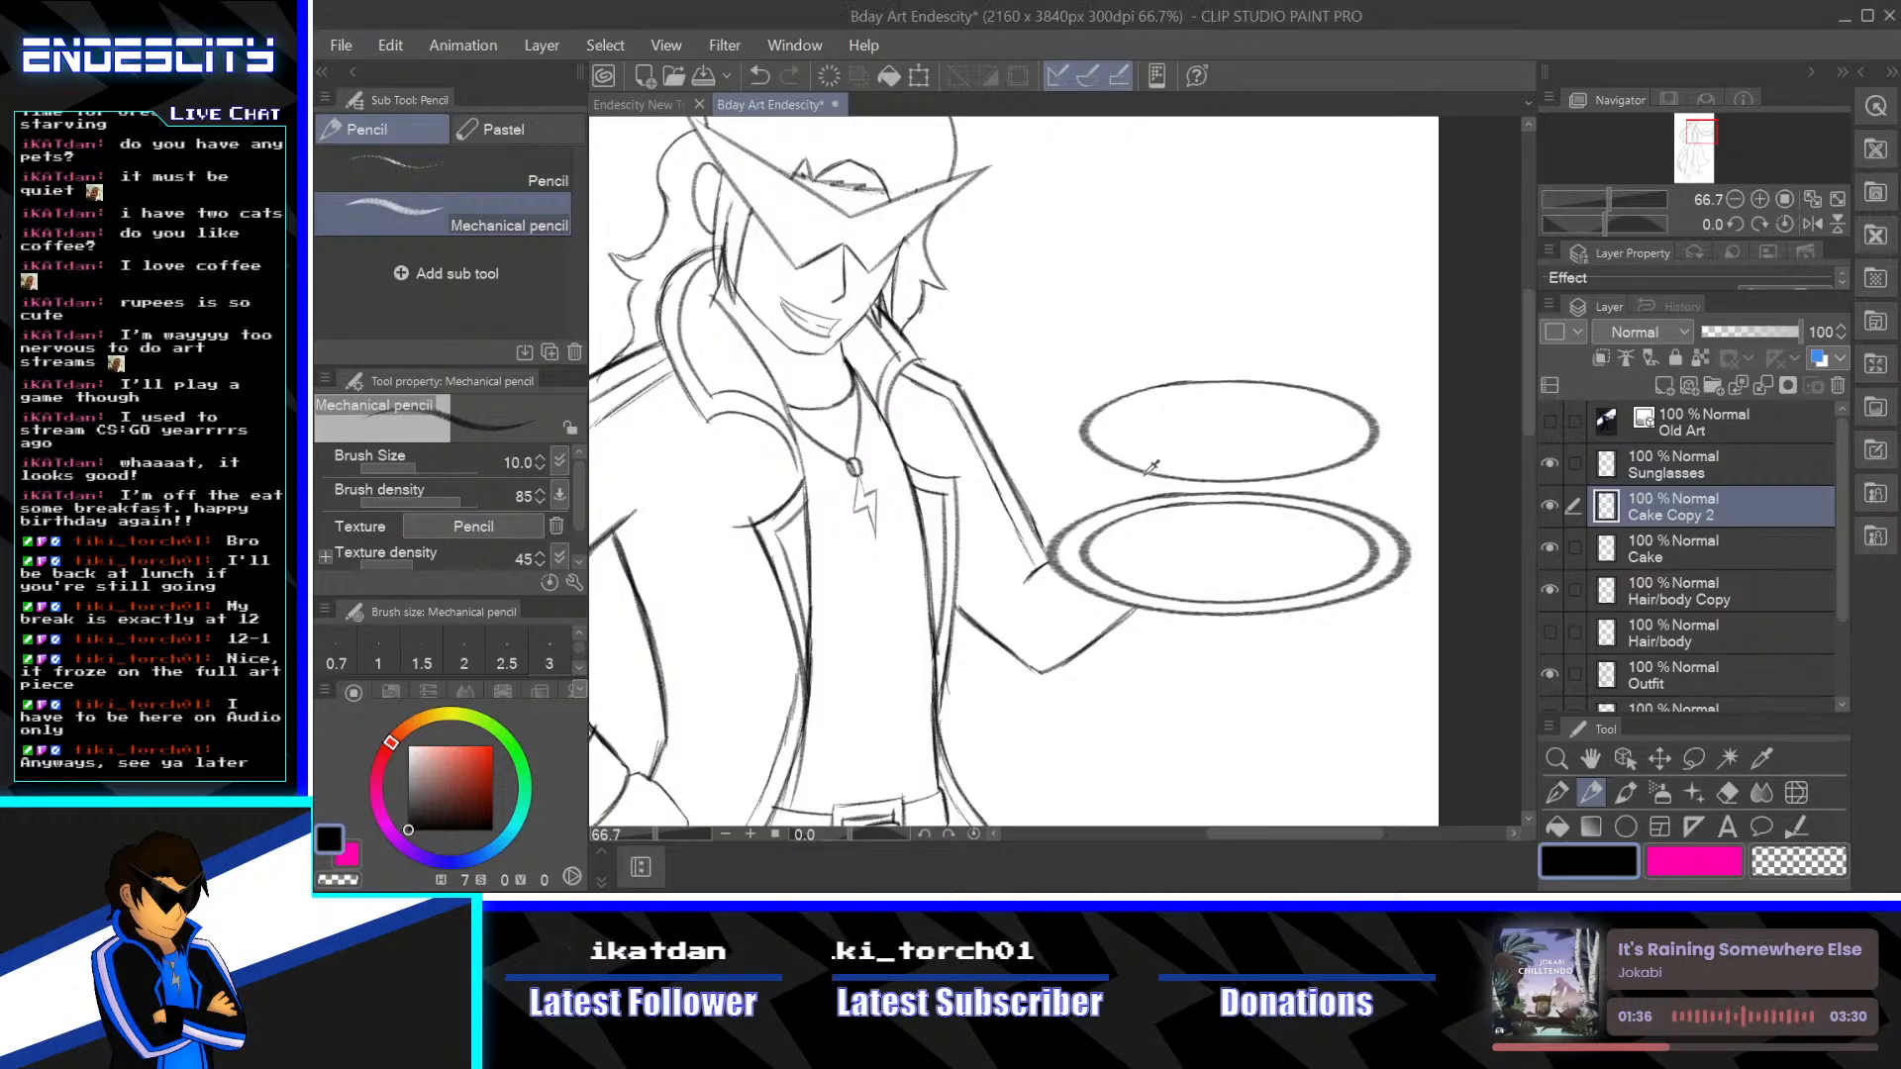
On Cake Copy 2, draw the cake's left side with the Mechanical pencil, joining the upper oval to the inner lower oval
{"action": "scroll", "coordinate": [1149, 471], "scroll_direction": "up", "scroll_amount": 1}
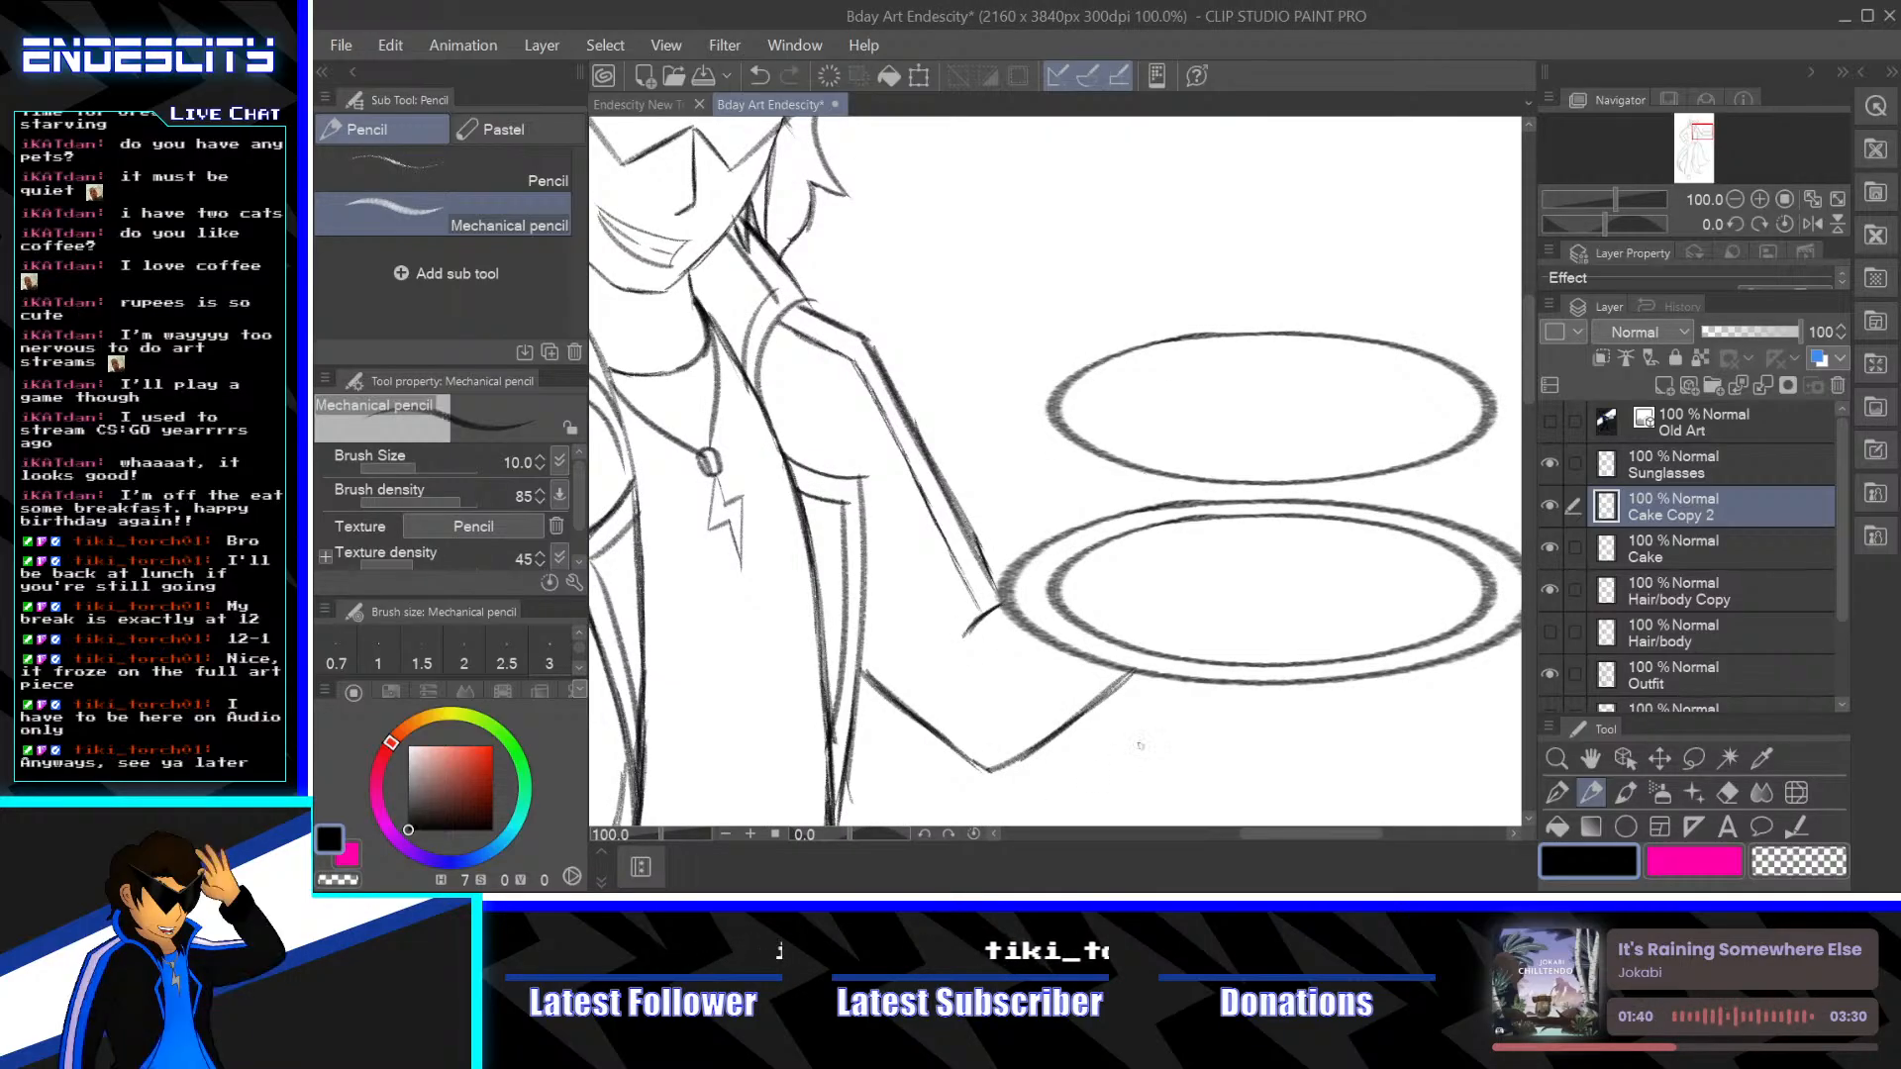
{"action": "mouse_move", "coordinate": [1291, 700]}
{"action": "left_mouse_down"}
{"action": "mouse_move", "coordinate": [1122, 667]}
{"action": "mouse_move", "coordinate": [1083, 629]}
{"action": "left_mouse_up"}
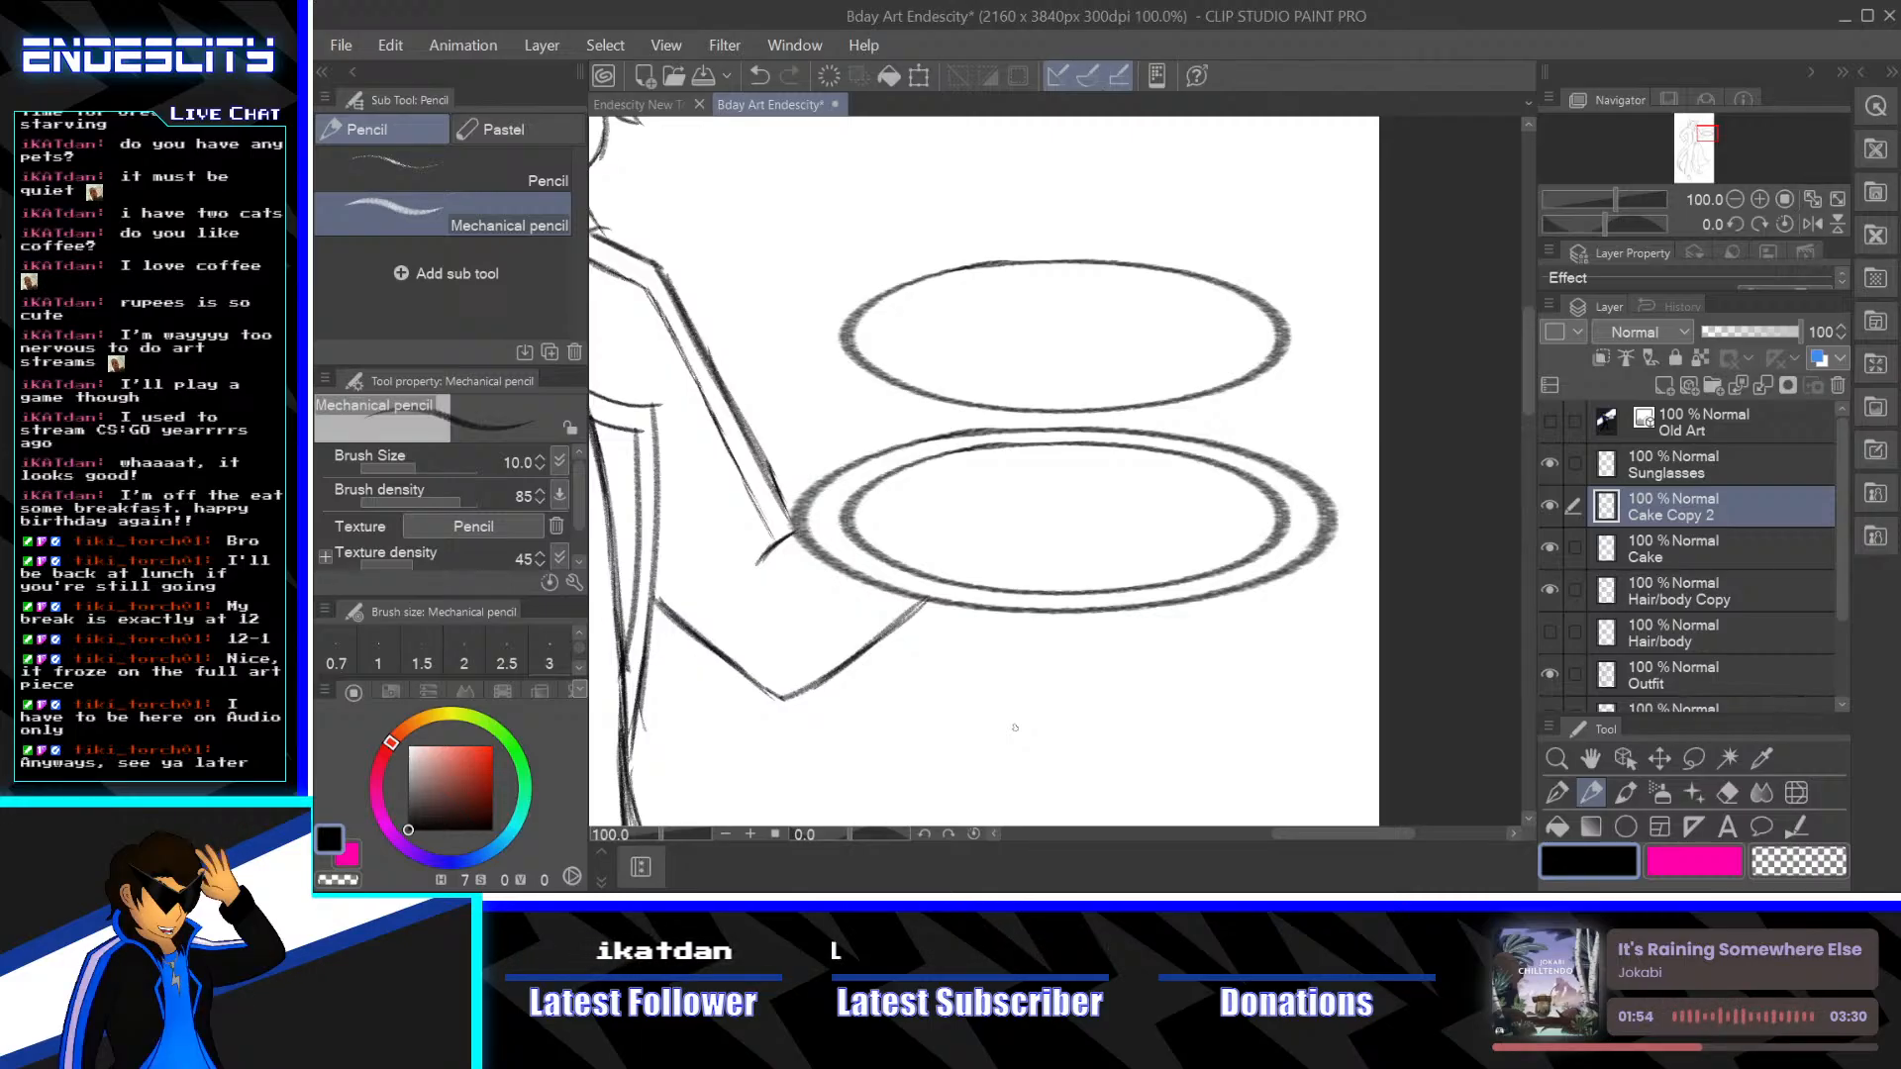
{"action": "mouse_move", "coordinate": [847, 825]}
{"action": "left_mouse_down"}
{"action": "mouse_move", "coordinate": [858, 768]}
{"action": "mouse_move", "coordinate": [861, 834]}
{"action": "left_mouse_up"}
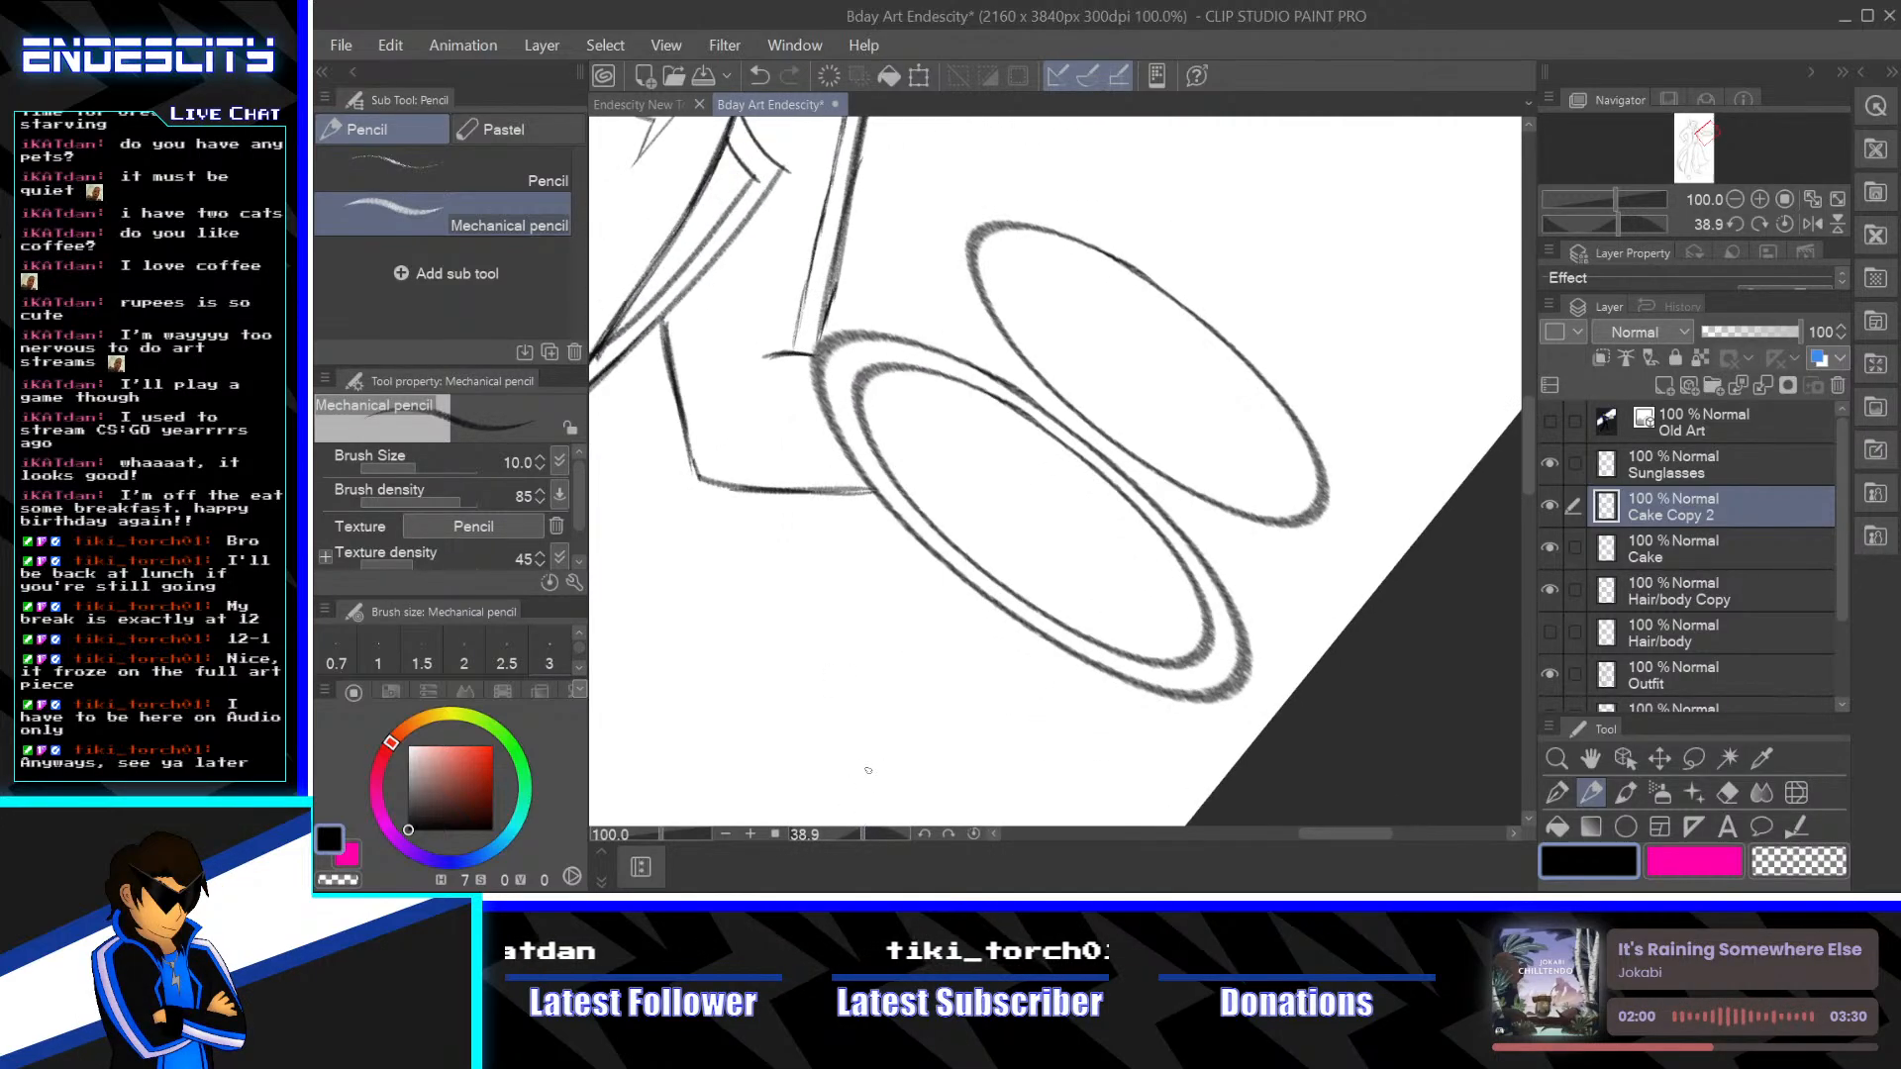
{"action": "left_click_drag", "start_coordinate": [973, 231], "coordinate": [853, 388]}
{"action": "key", "text": "ctrl+z"}
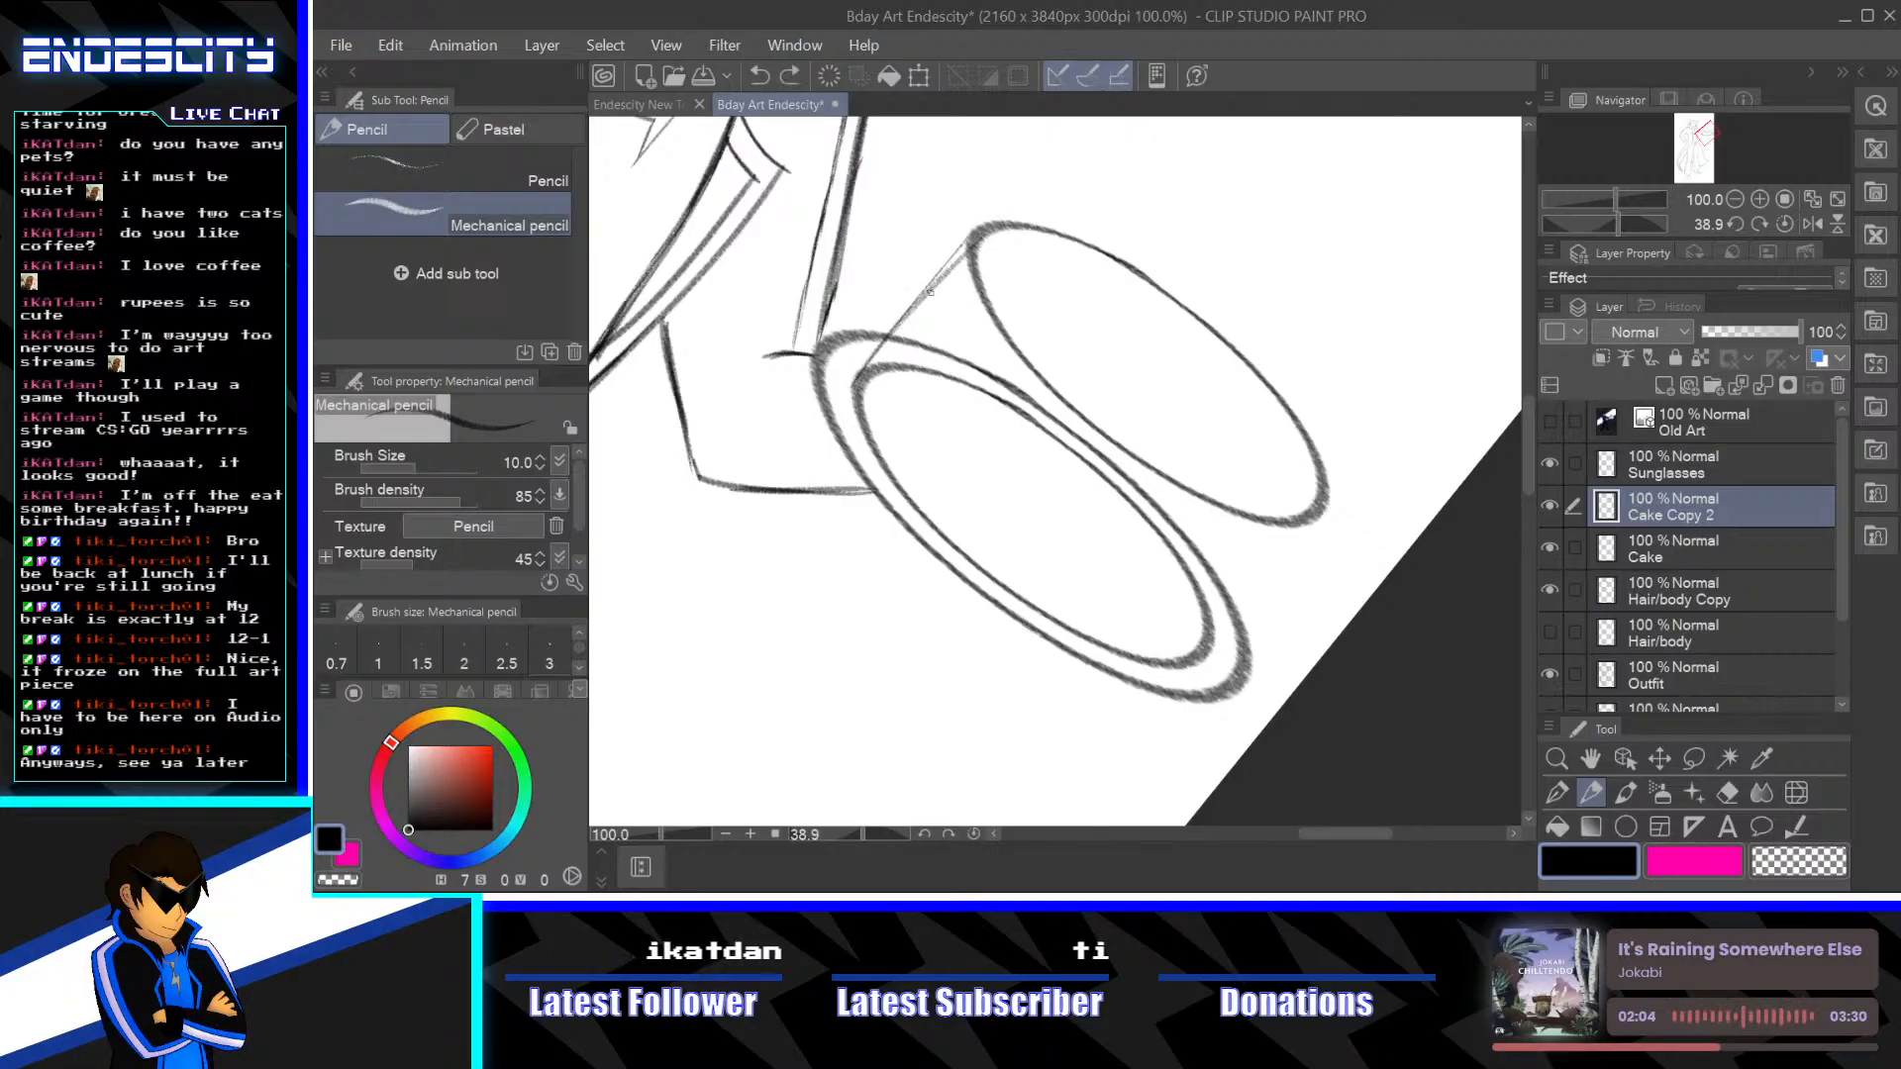
{"action": "key", "text": "ctrl+z"}
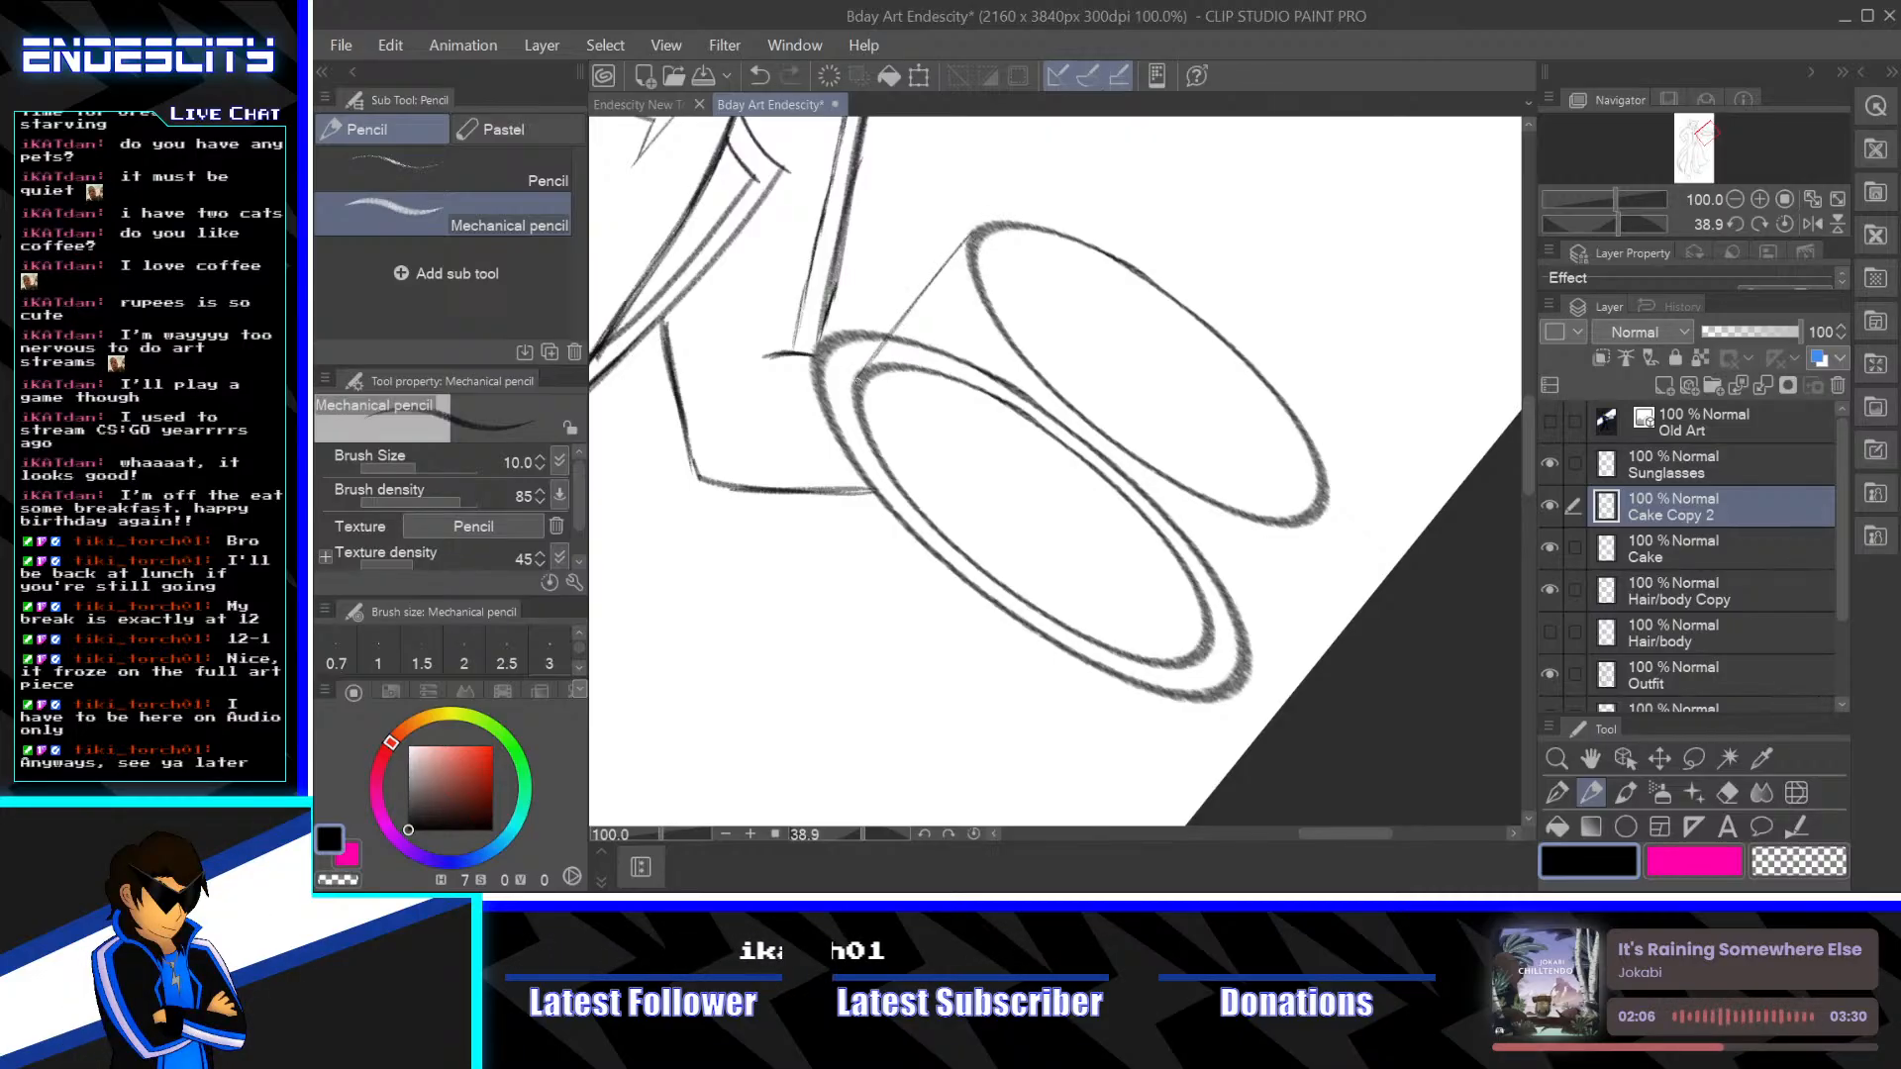
{"action": "left_click_drag", "start_coordinate": [857, 380], "coordinate": [974, 227]}
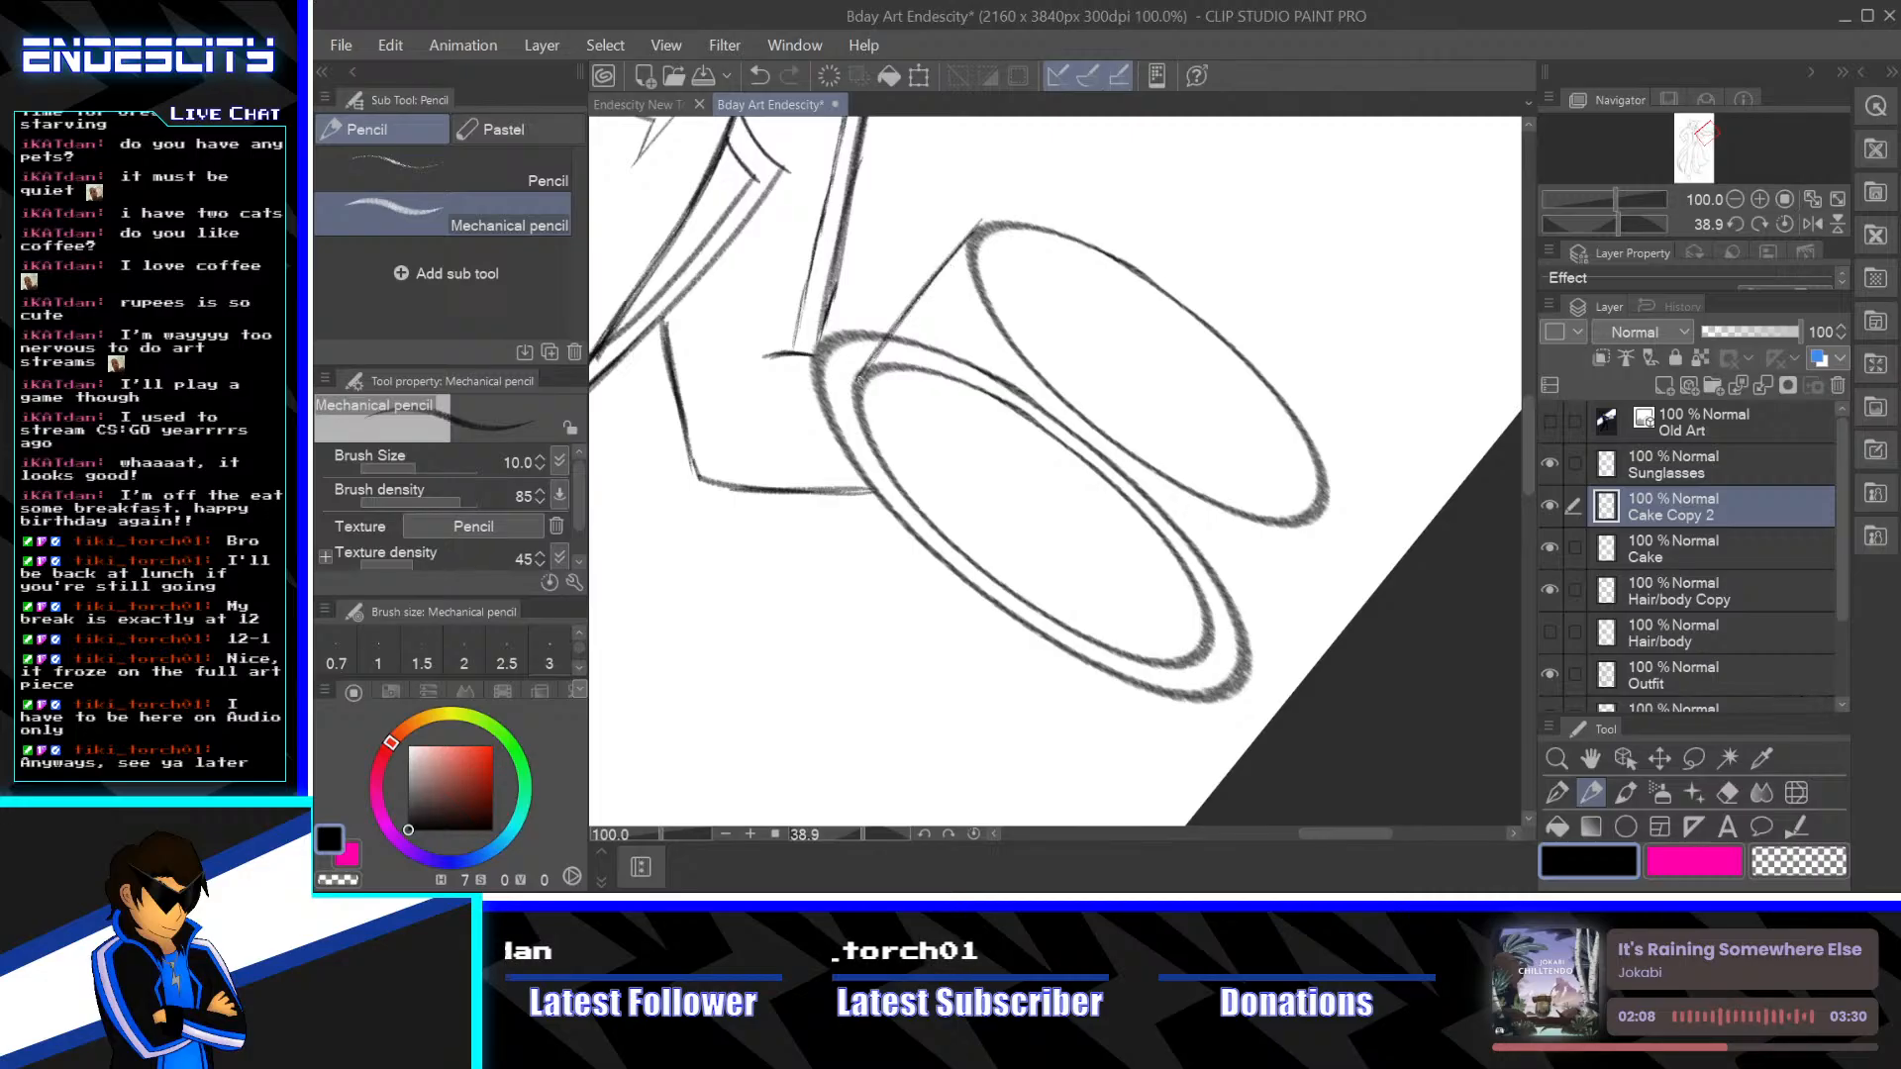
{"action": "left_click_drag", "start_coordinate": [858, 381], "coordinate": [950, 262]}
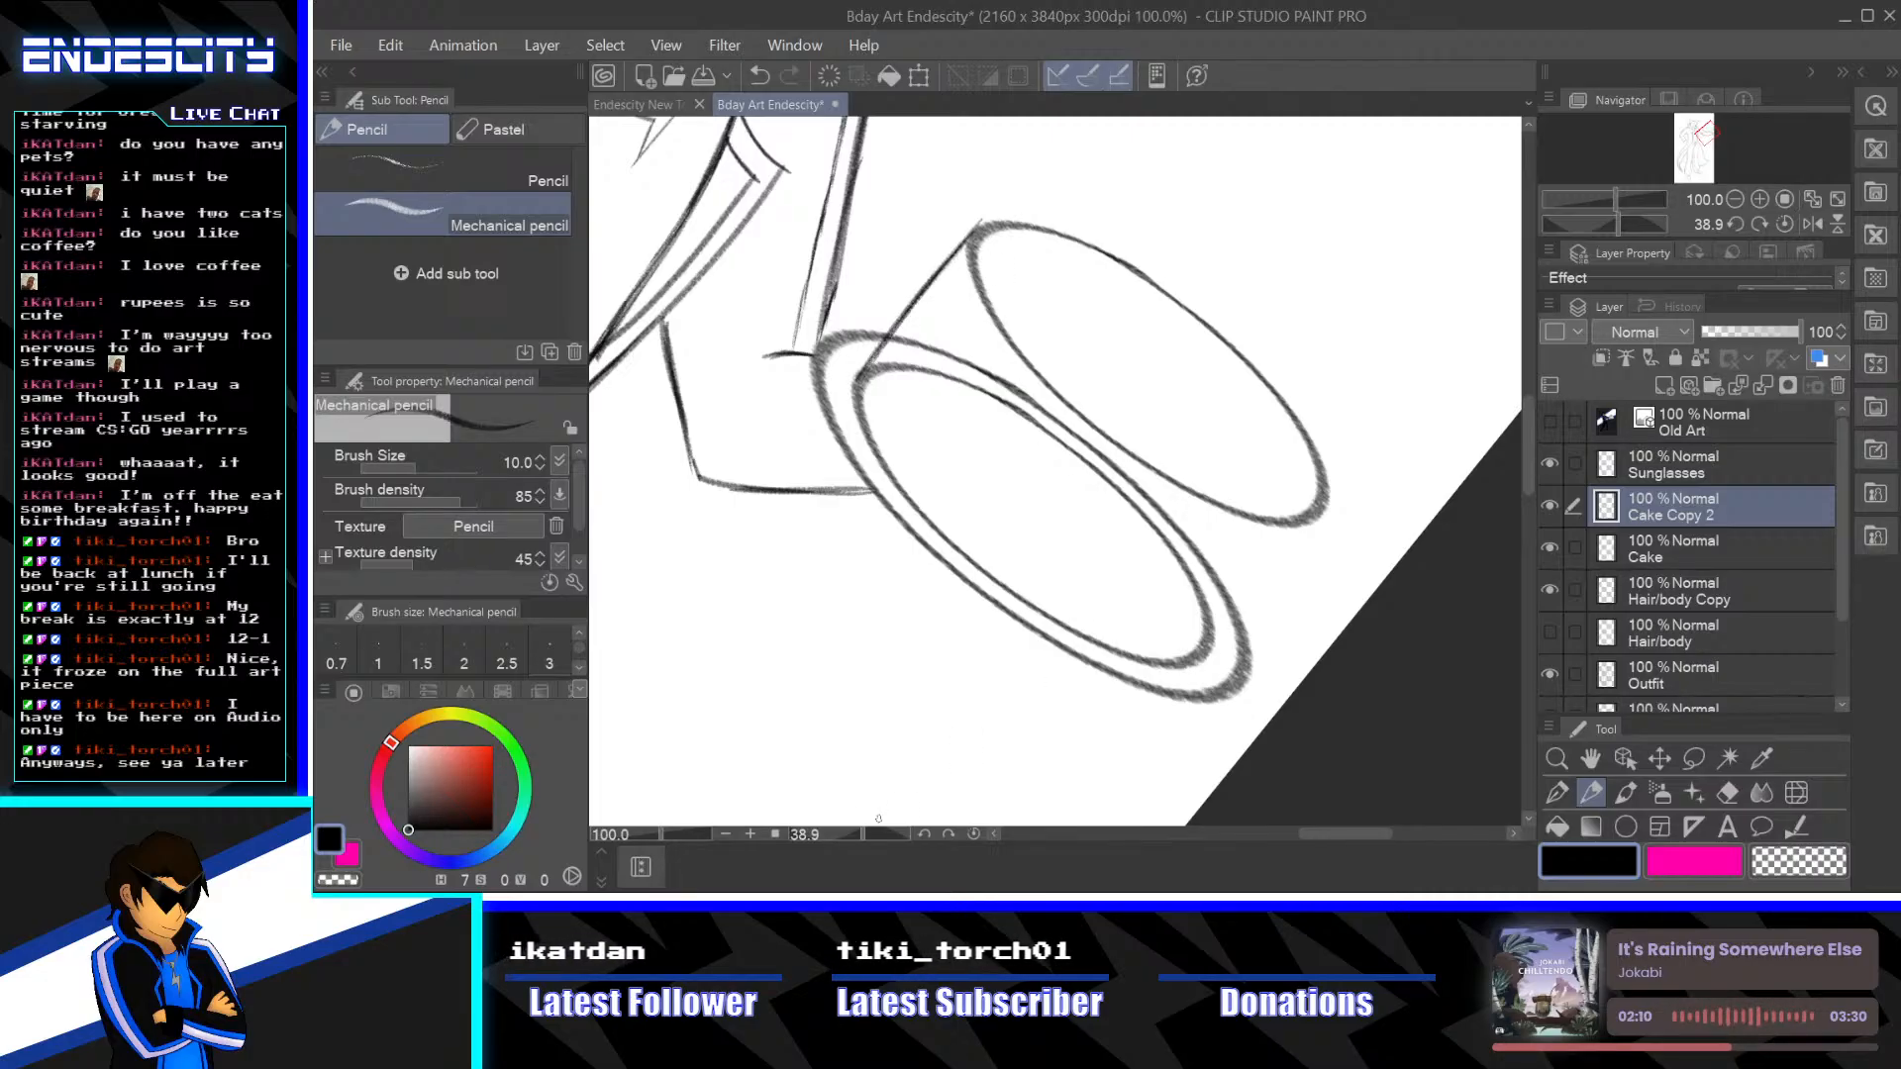
Draw the cake's right side with the Mechanical pencil, connecting the two matching ovals, and return the canvas to upright
{"action": "left_click_drag", "start_coordinate": [887, 827], "coordinate": [798, 849]}
{"action": "scroll", "coordinate": [976, 490], "scroll_direction": "up", "scroll_amount": 3}
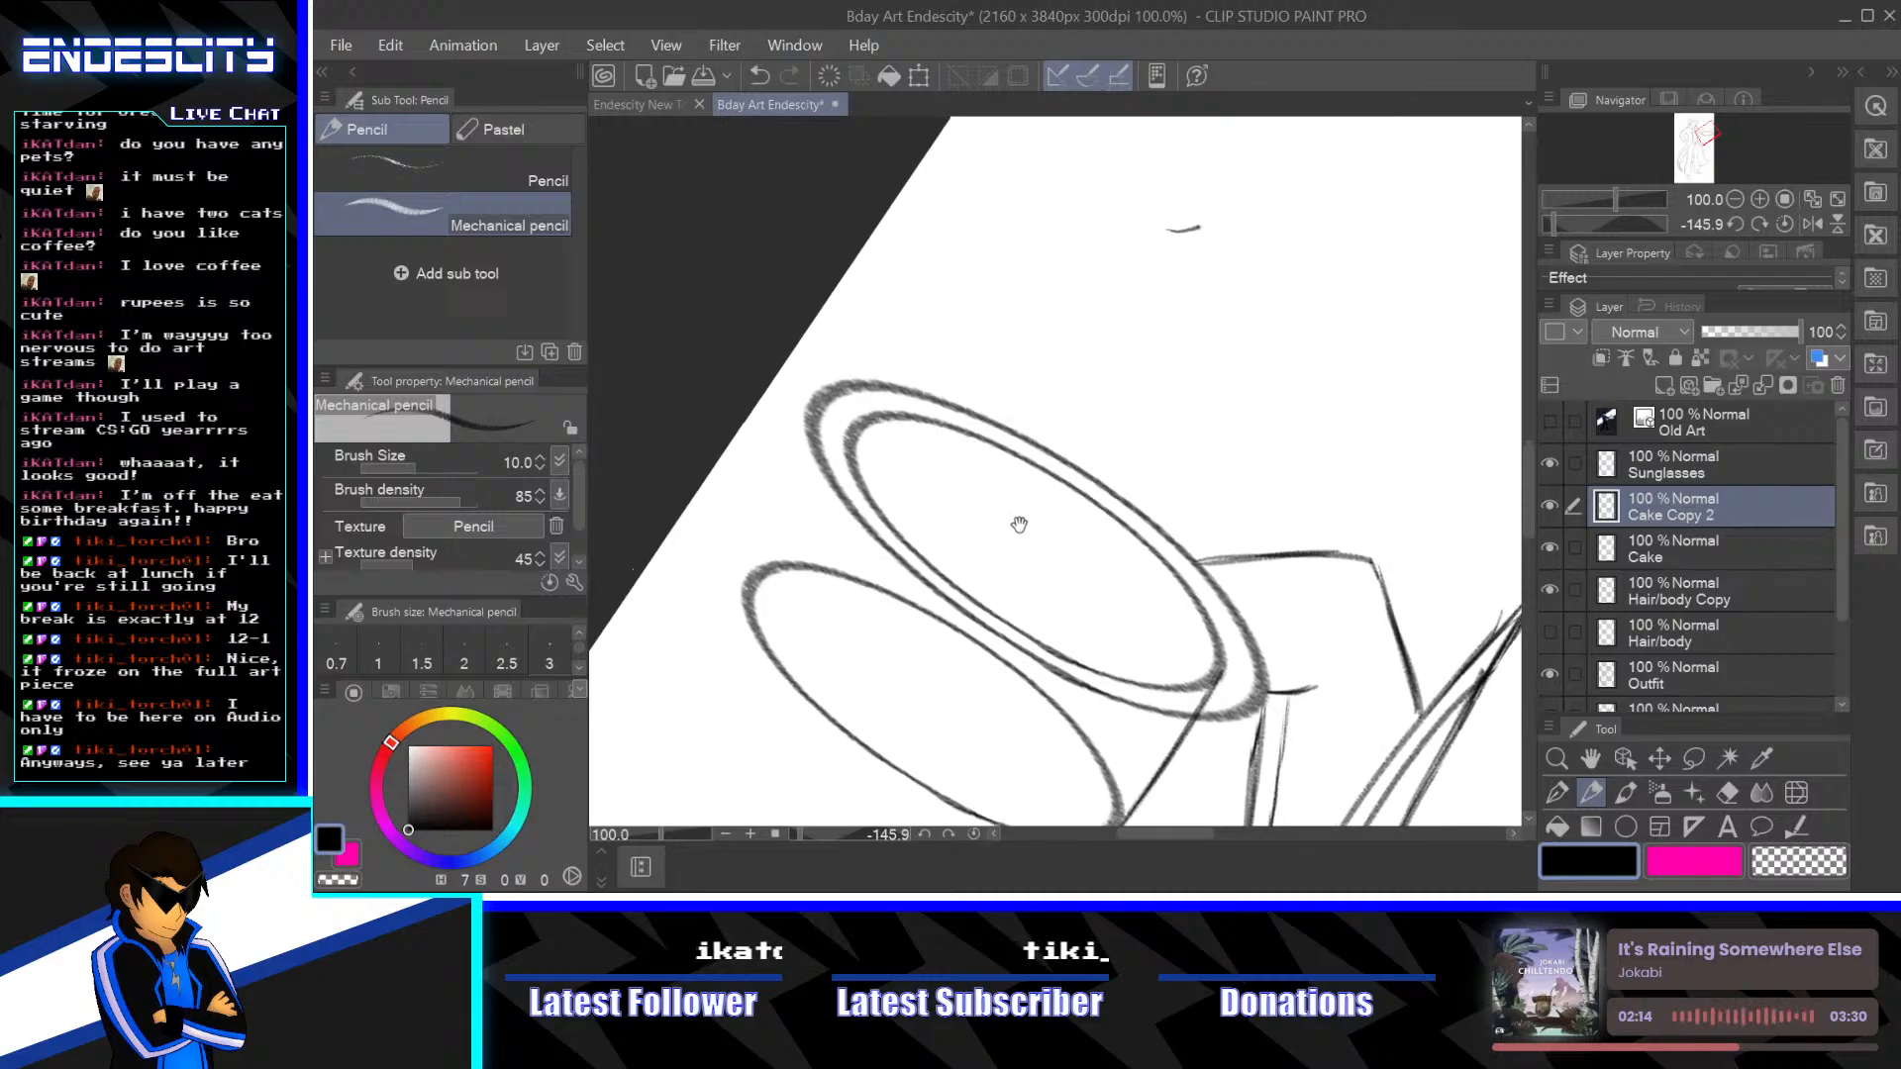
{"action": "key", "text": "e"}
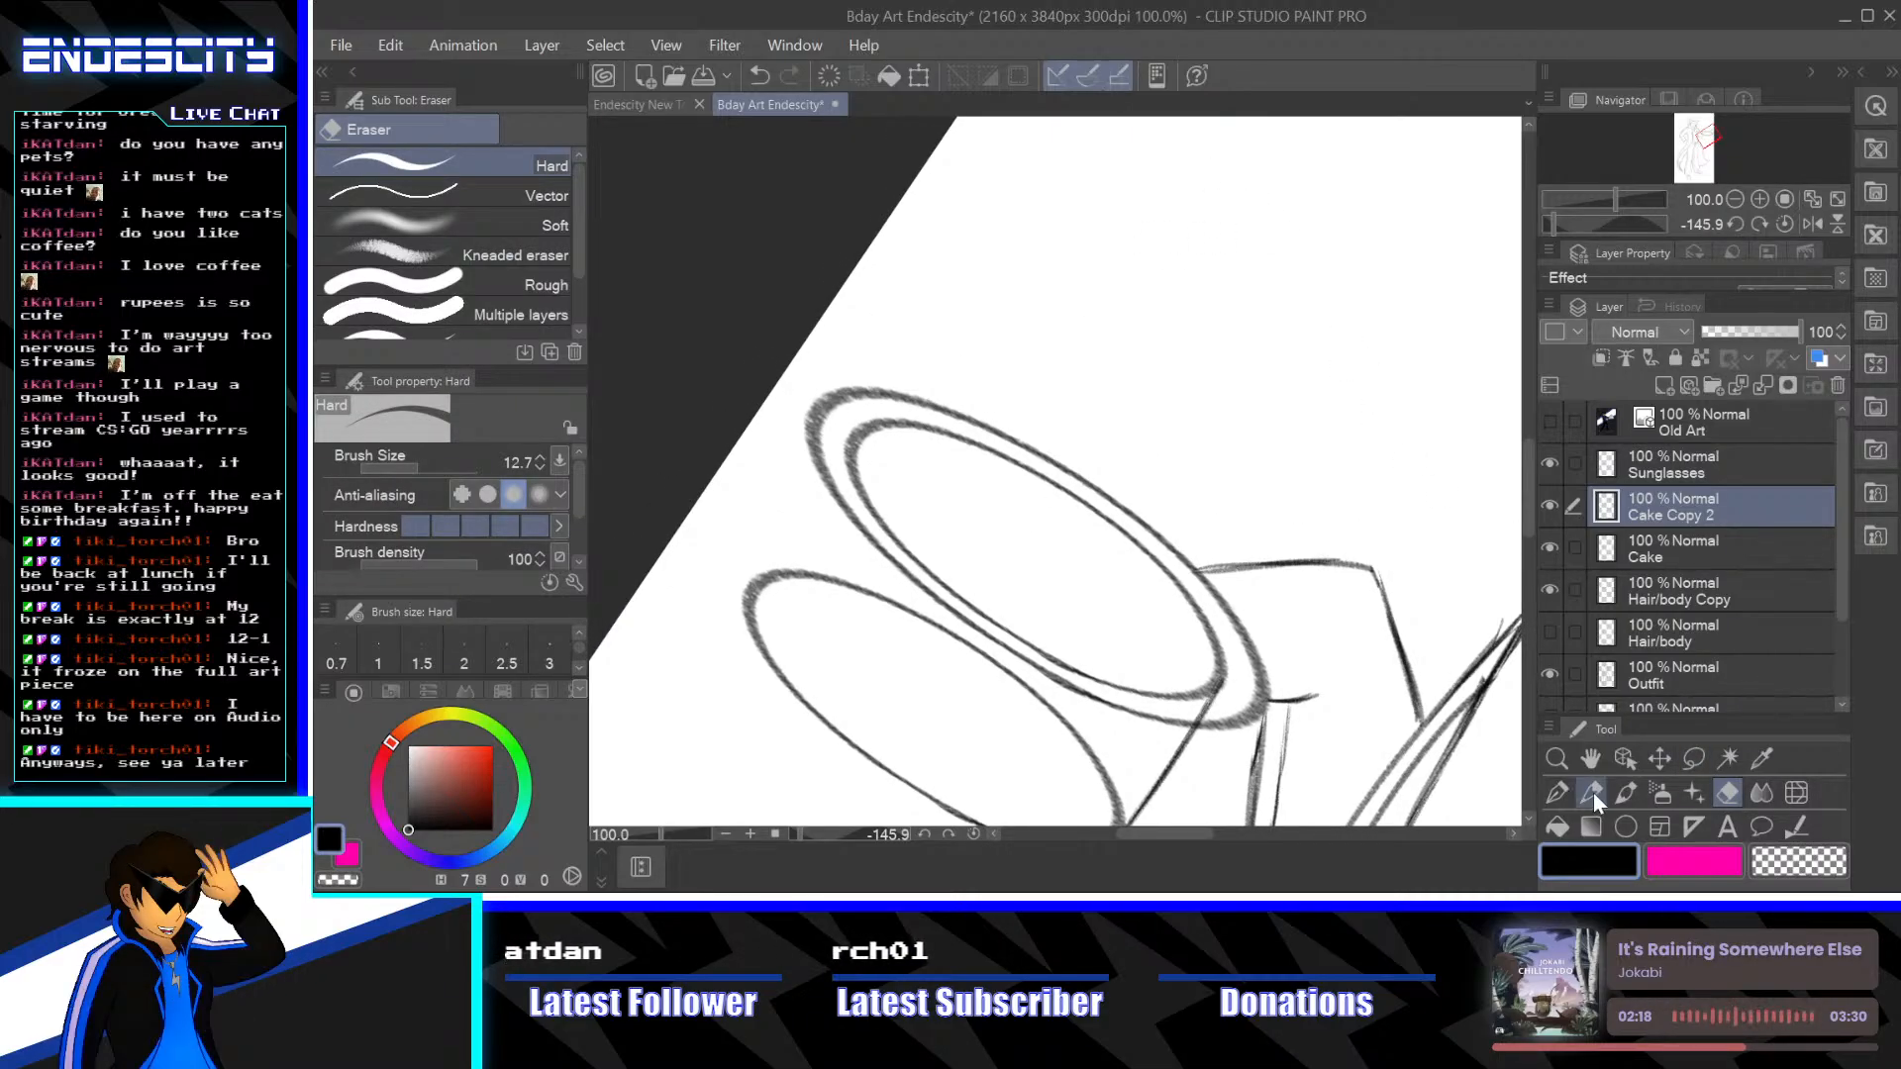
{"action": "key", "text": "p"}
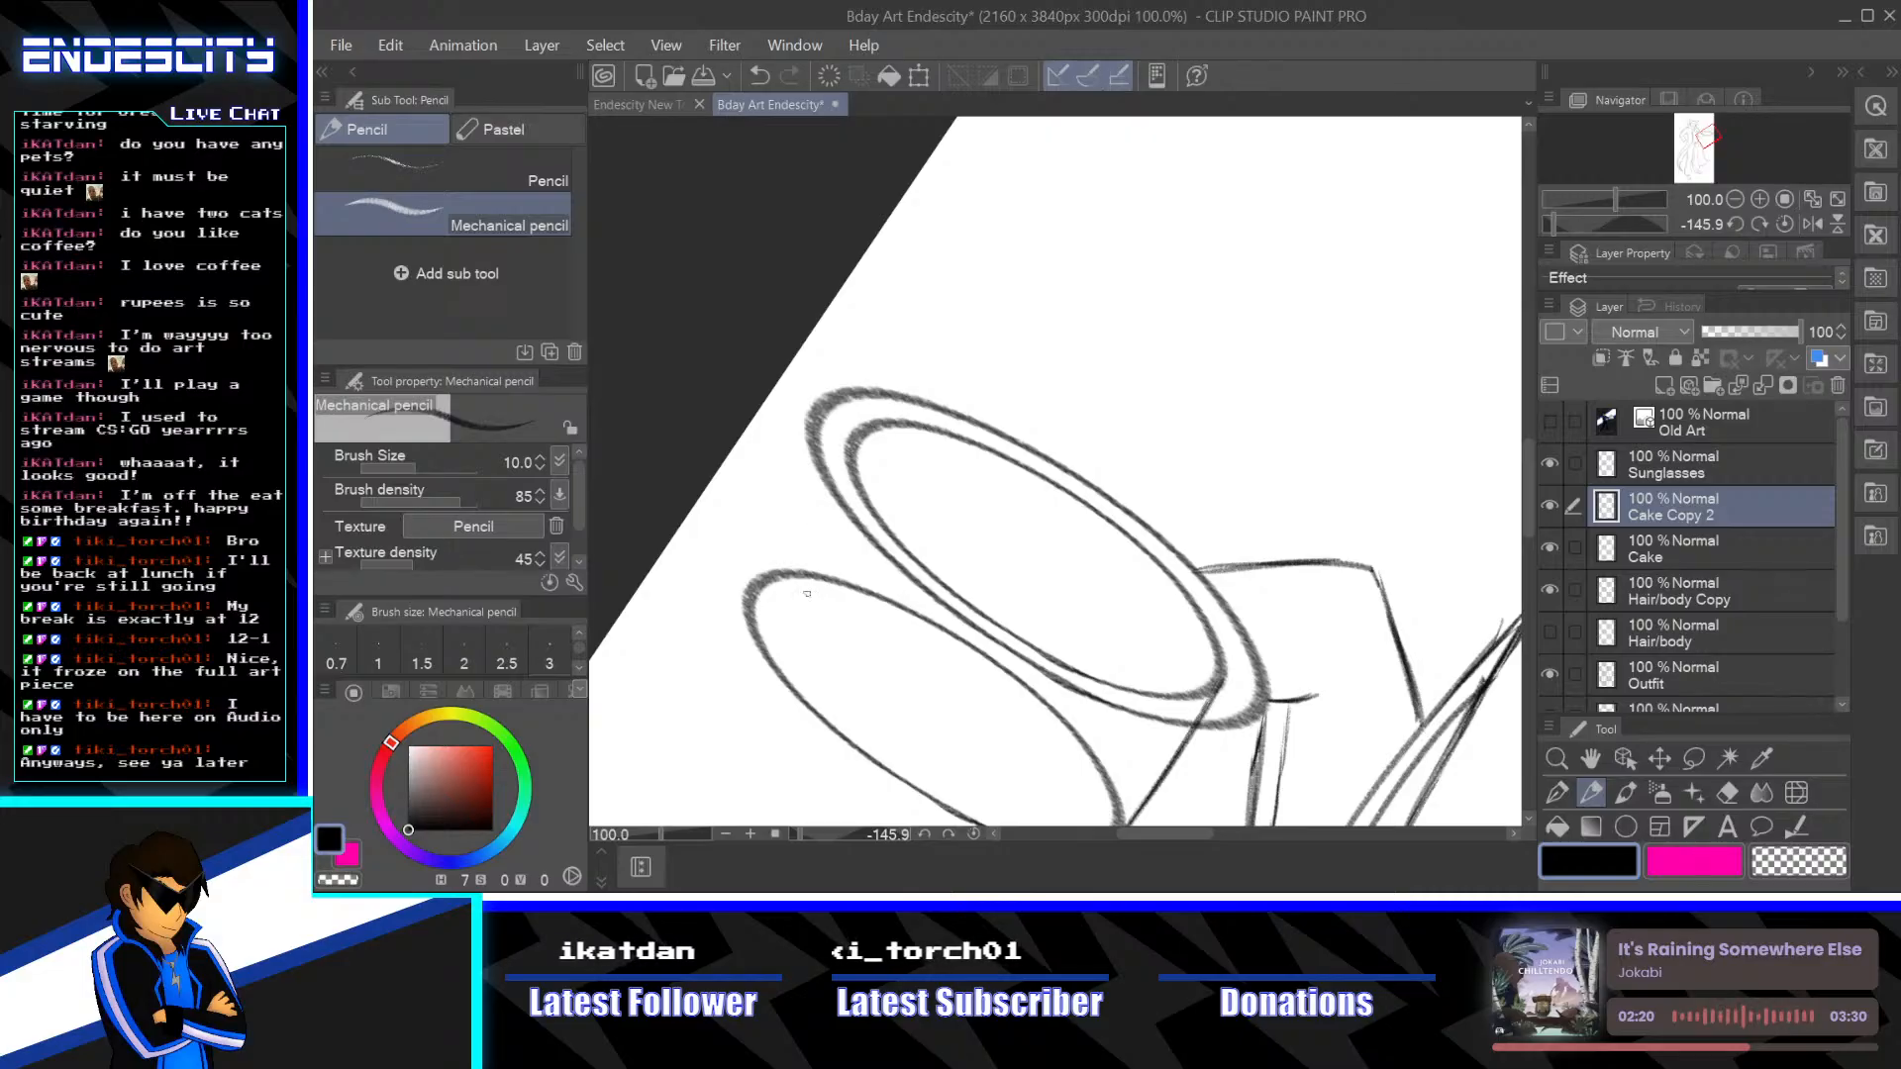
{"action": "left_click_drag", "start_coordinate": [802, 830], "coordinate": [800, 848]}
{"action": "scroll", "coordinate": [832, 615], "scroll_direction": "down", "scroll_amount": 3}
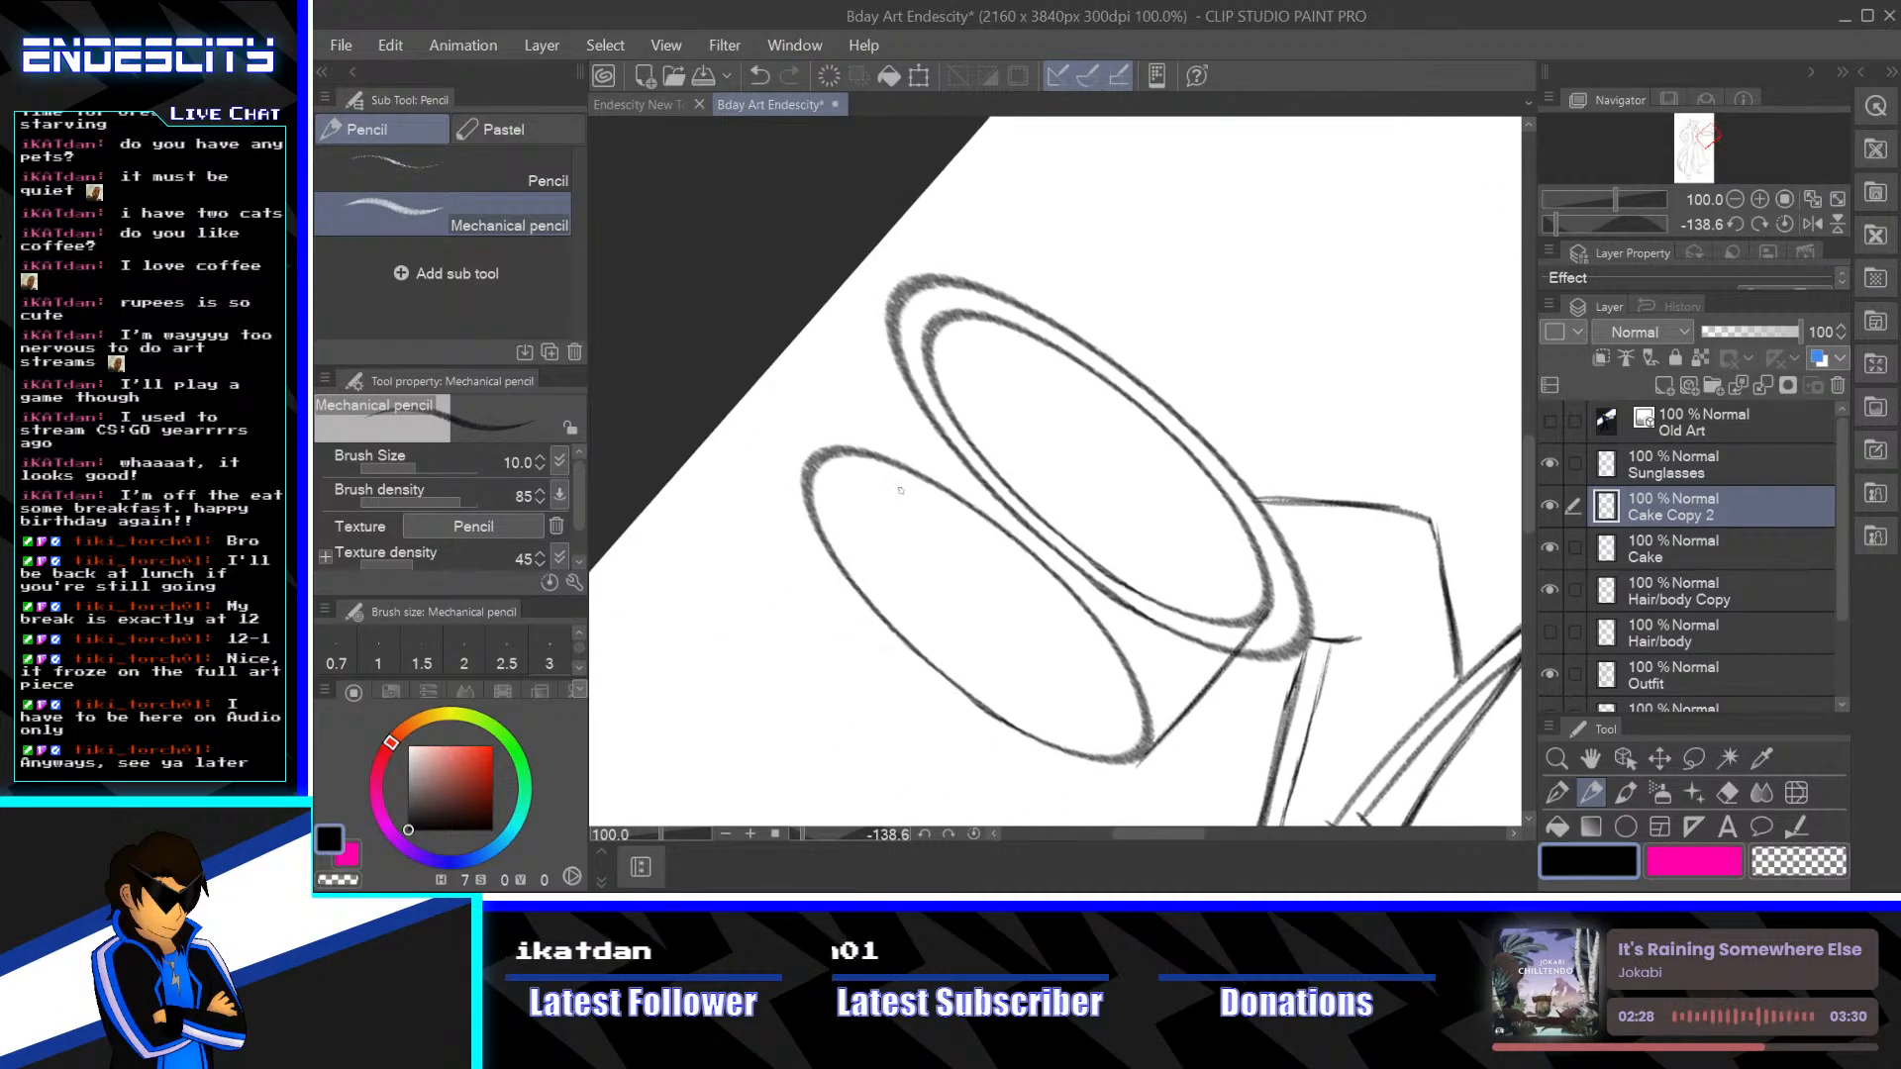
{"action": "mouse_move", "coordinate": [931, 338]}
{"action": "left_mouse_down"}
{"action": "mouse_move", "coordinate": [807, 464]}
{"action": "mouse_move", "coordinate": [923, 335]}
{"action": "mouse_move", "coordinate": [816, 445]}
{"action": "left_mouse_up"}
{"action": "key", "text": "ctrl+z"}
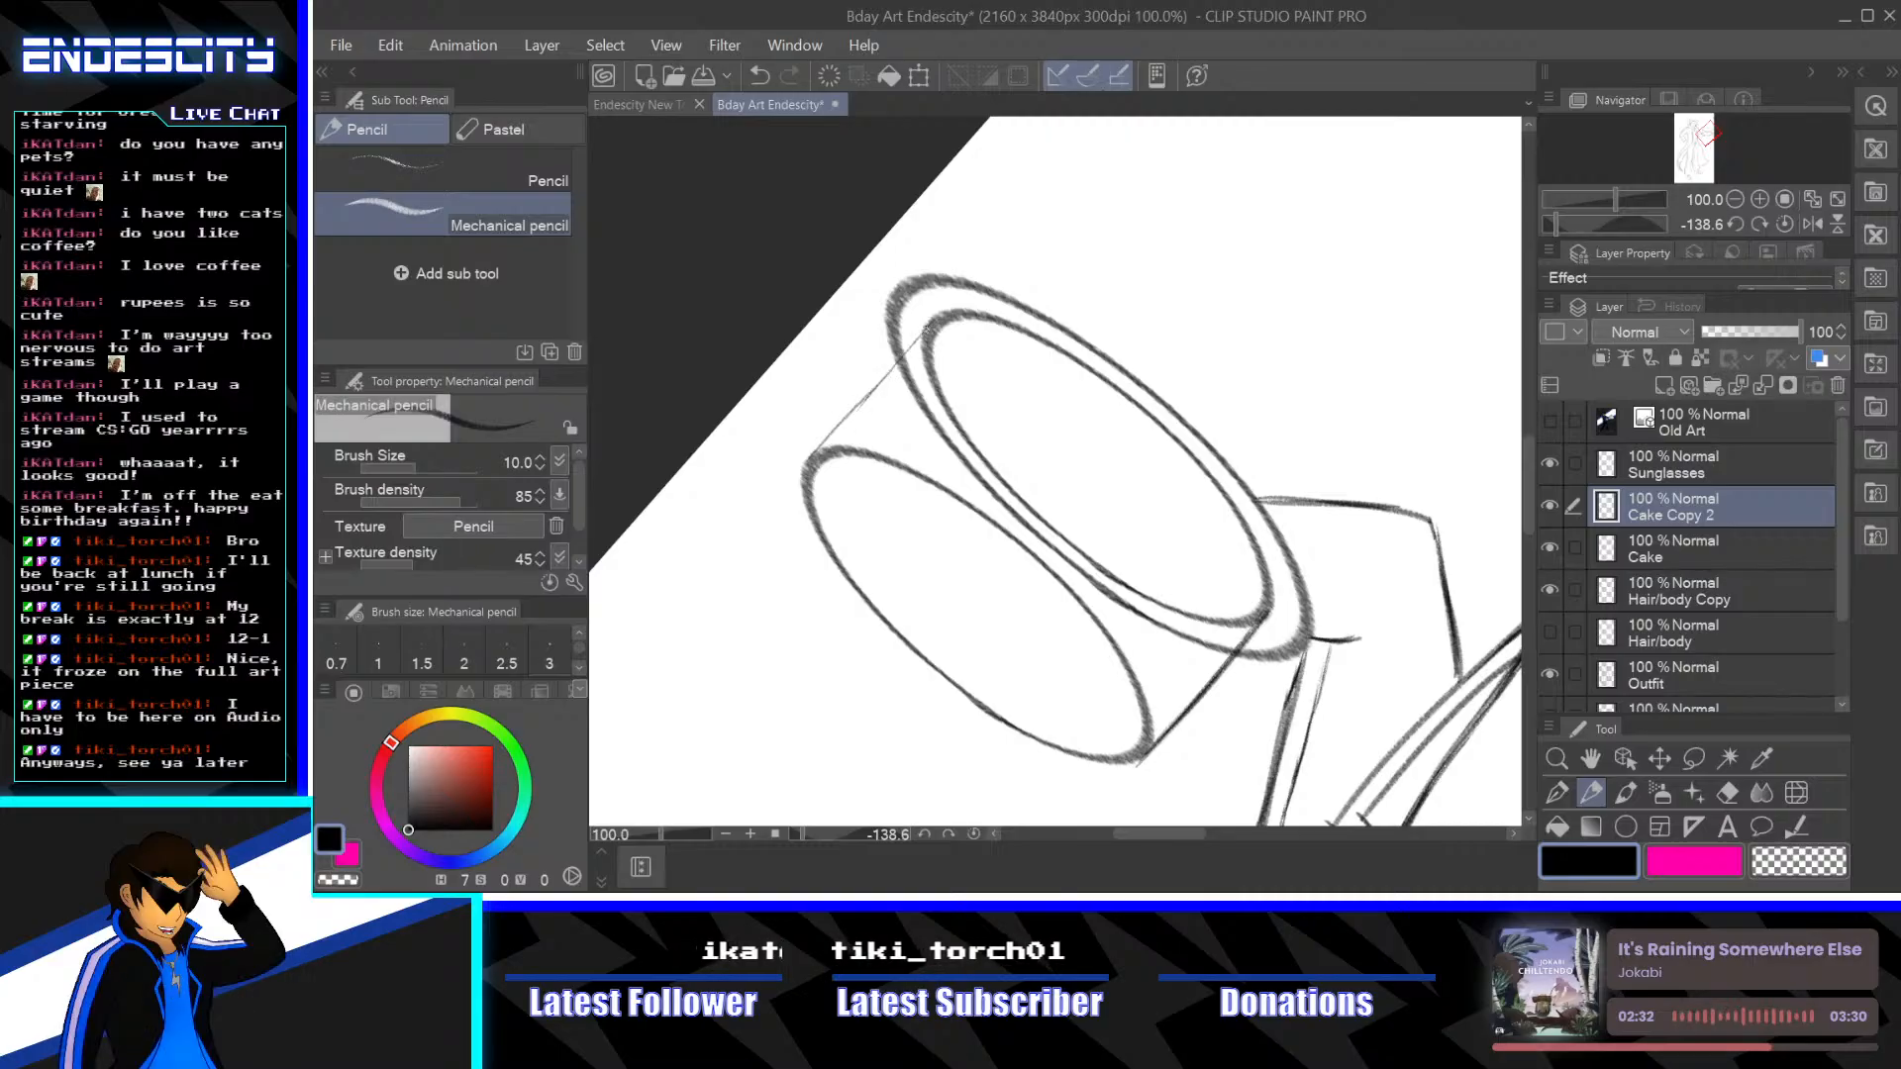
{"action": "left_click_drag", "start_coordinate": [931, 322], "coordinate": [828, 435]}
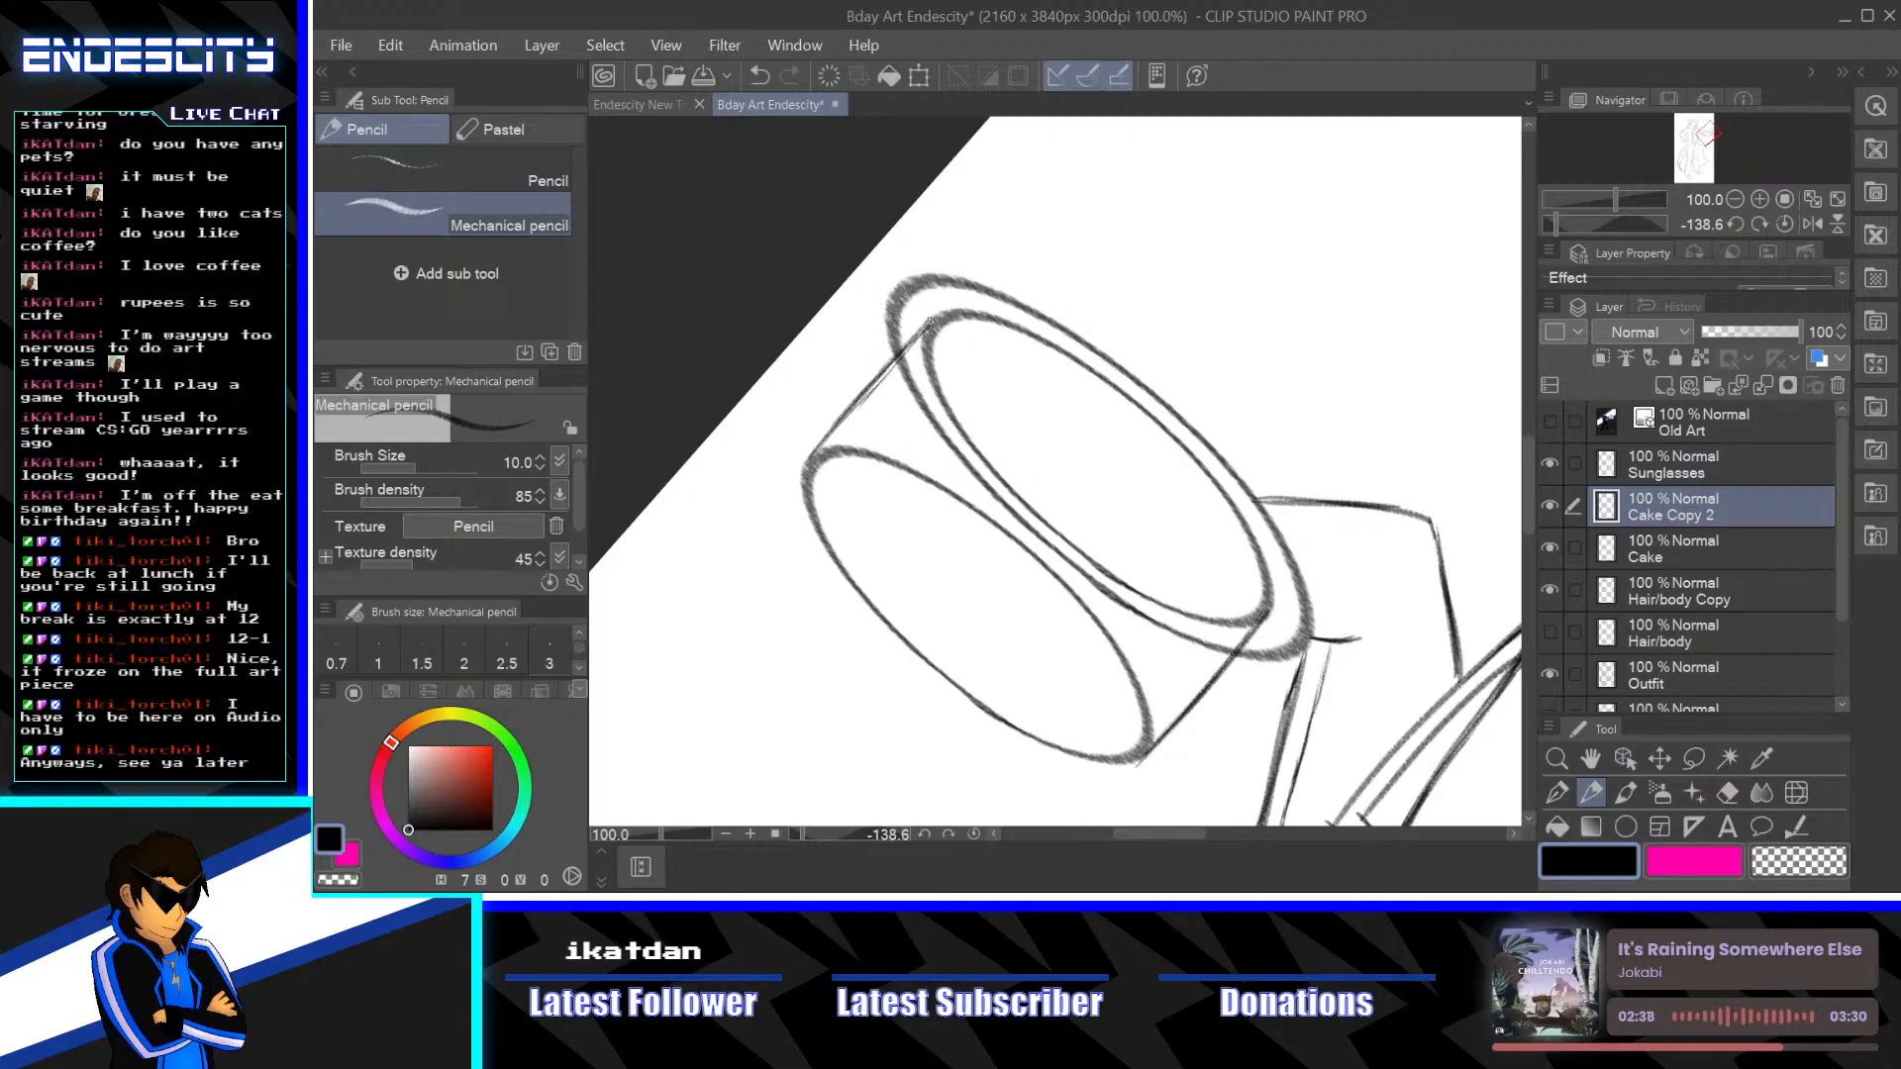
{"action": "left_click_drag", "start_coordinate": [933, 317], "coordinate": [887, 364]}
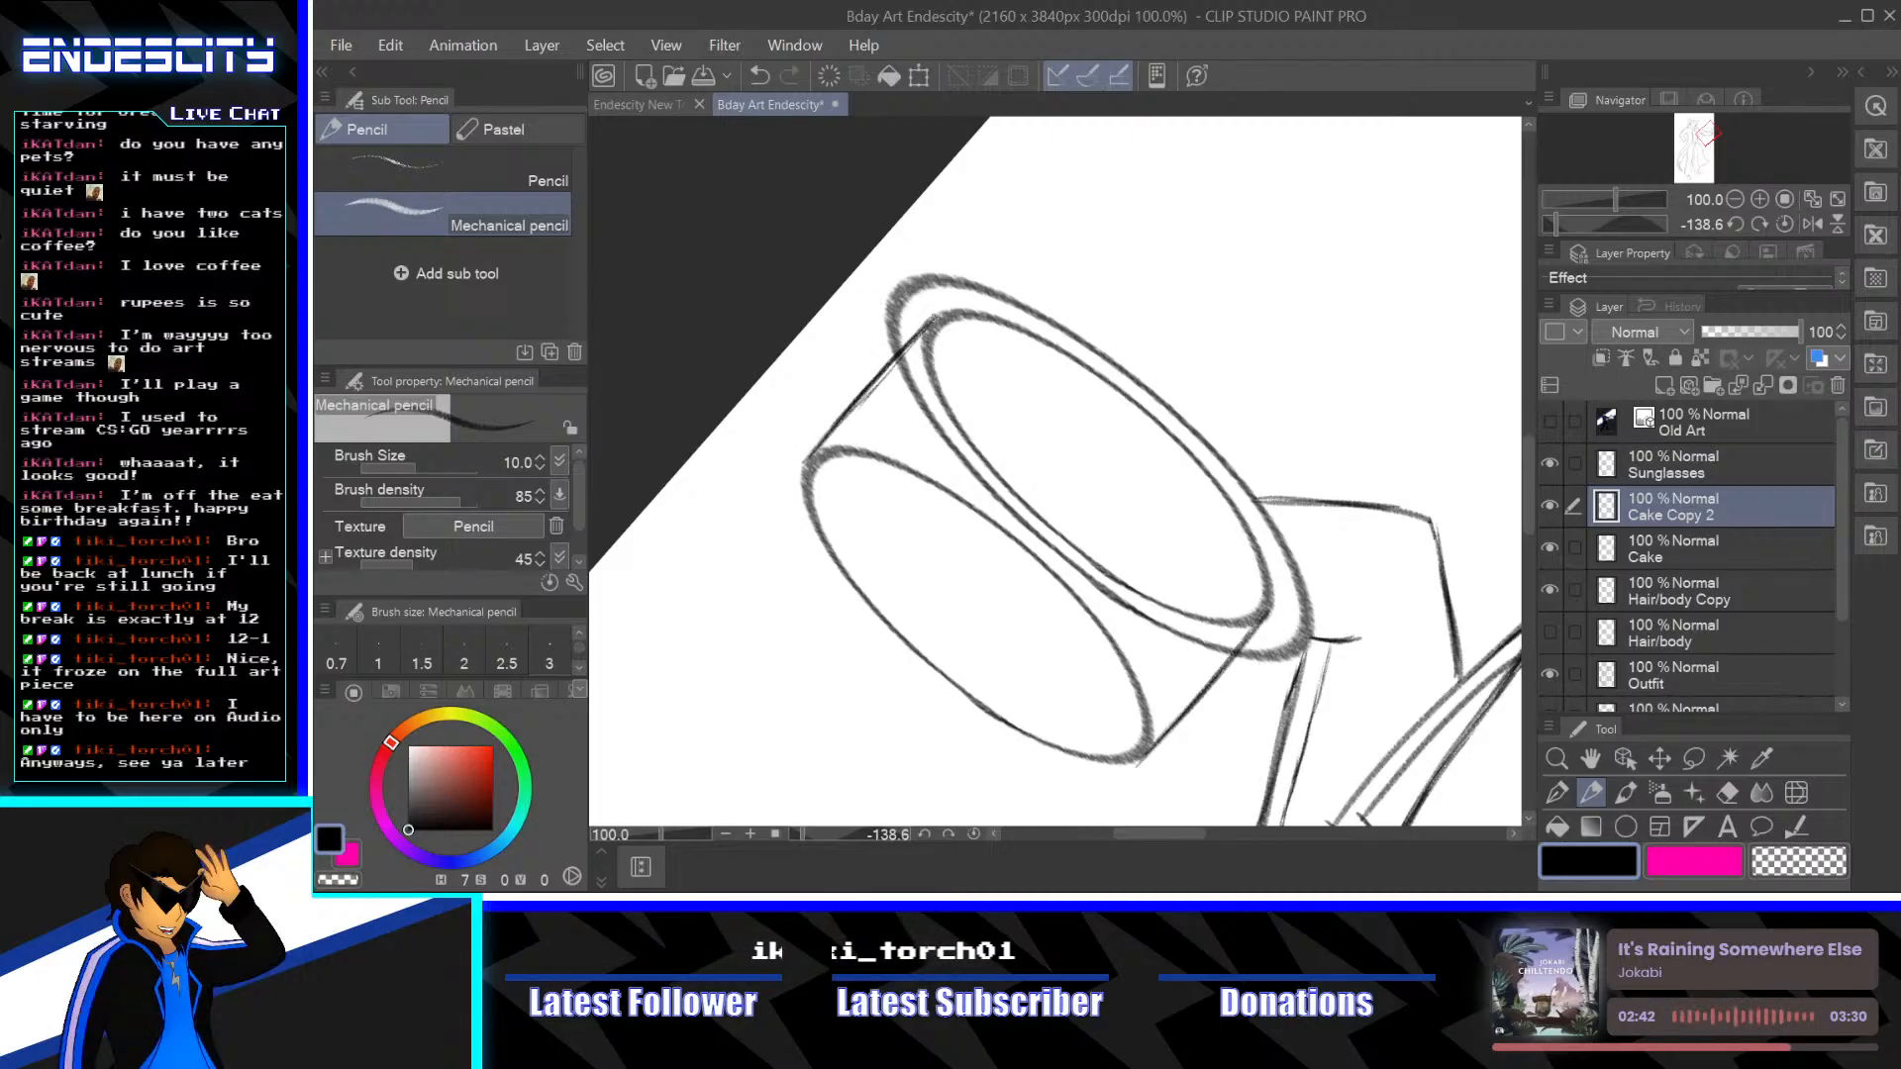
{"action": "left_click", "coordinate": [974, 835]}
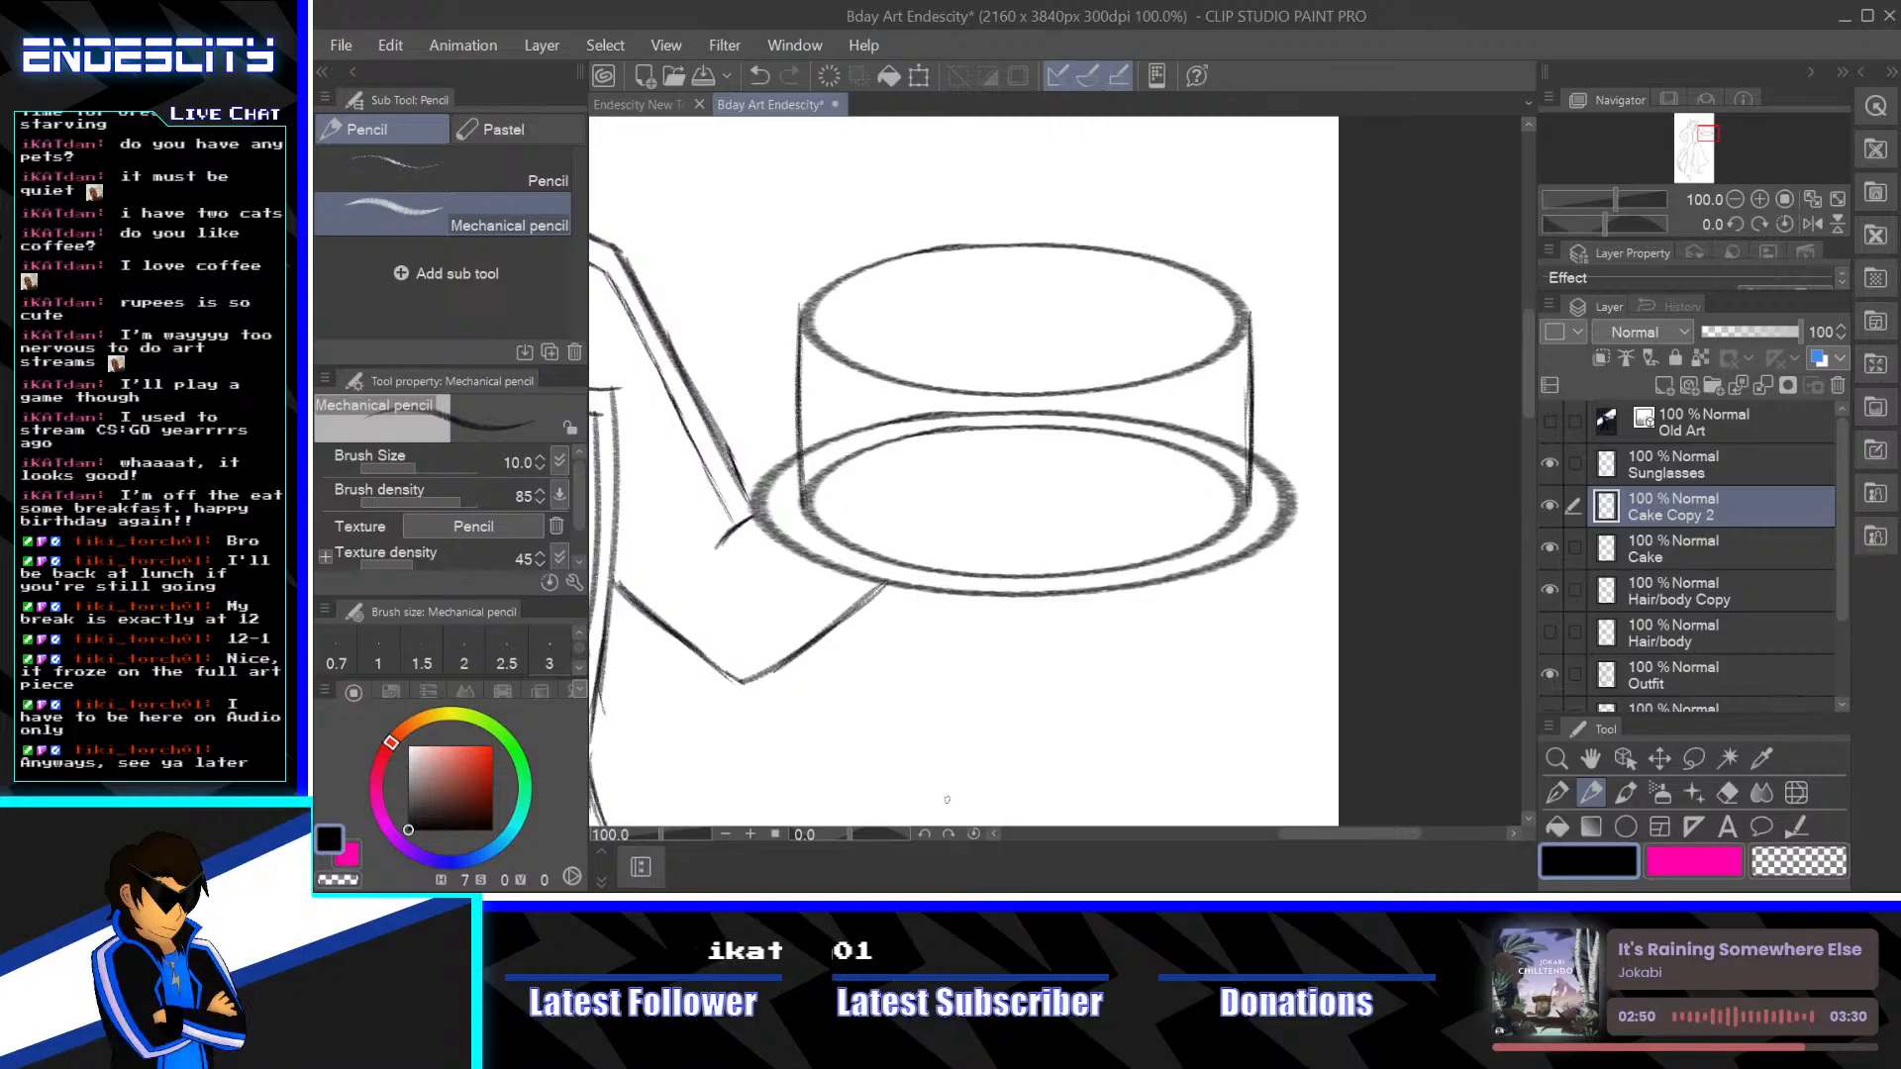
On the Cake layer, erase the plate rim's back arc where it crosses the cake, using the Hard eraser enlarged to 97.6
{"action": "left_click", "coordinate": [1729, 796]}
{"action": "left_click", "coordinate": [1671, 561]}
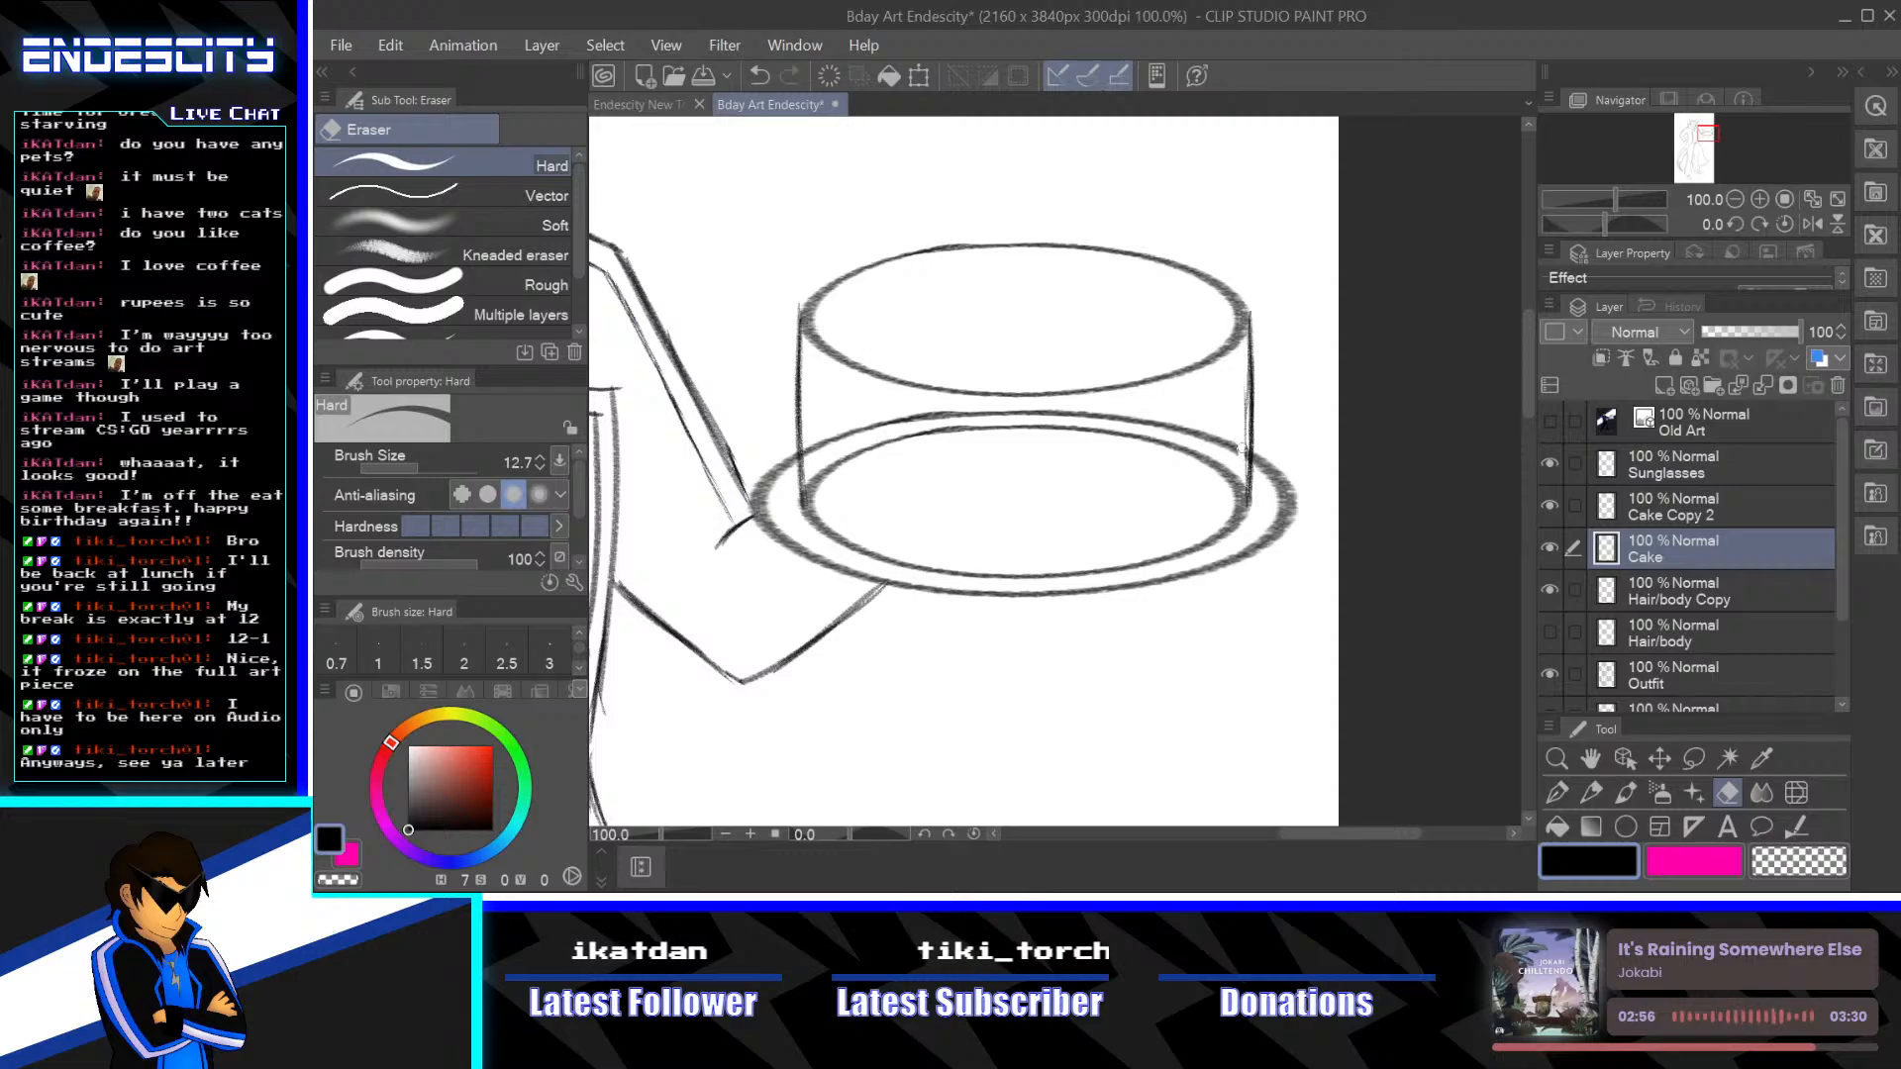
{"action": "left_click_drag", "start_coordinate": [1238, 446], "coordinate": [1214, 454]}
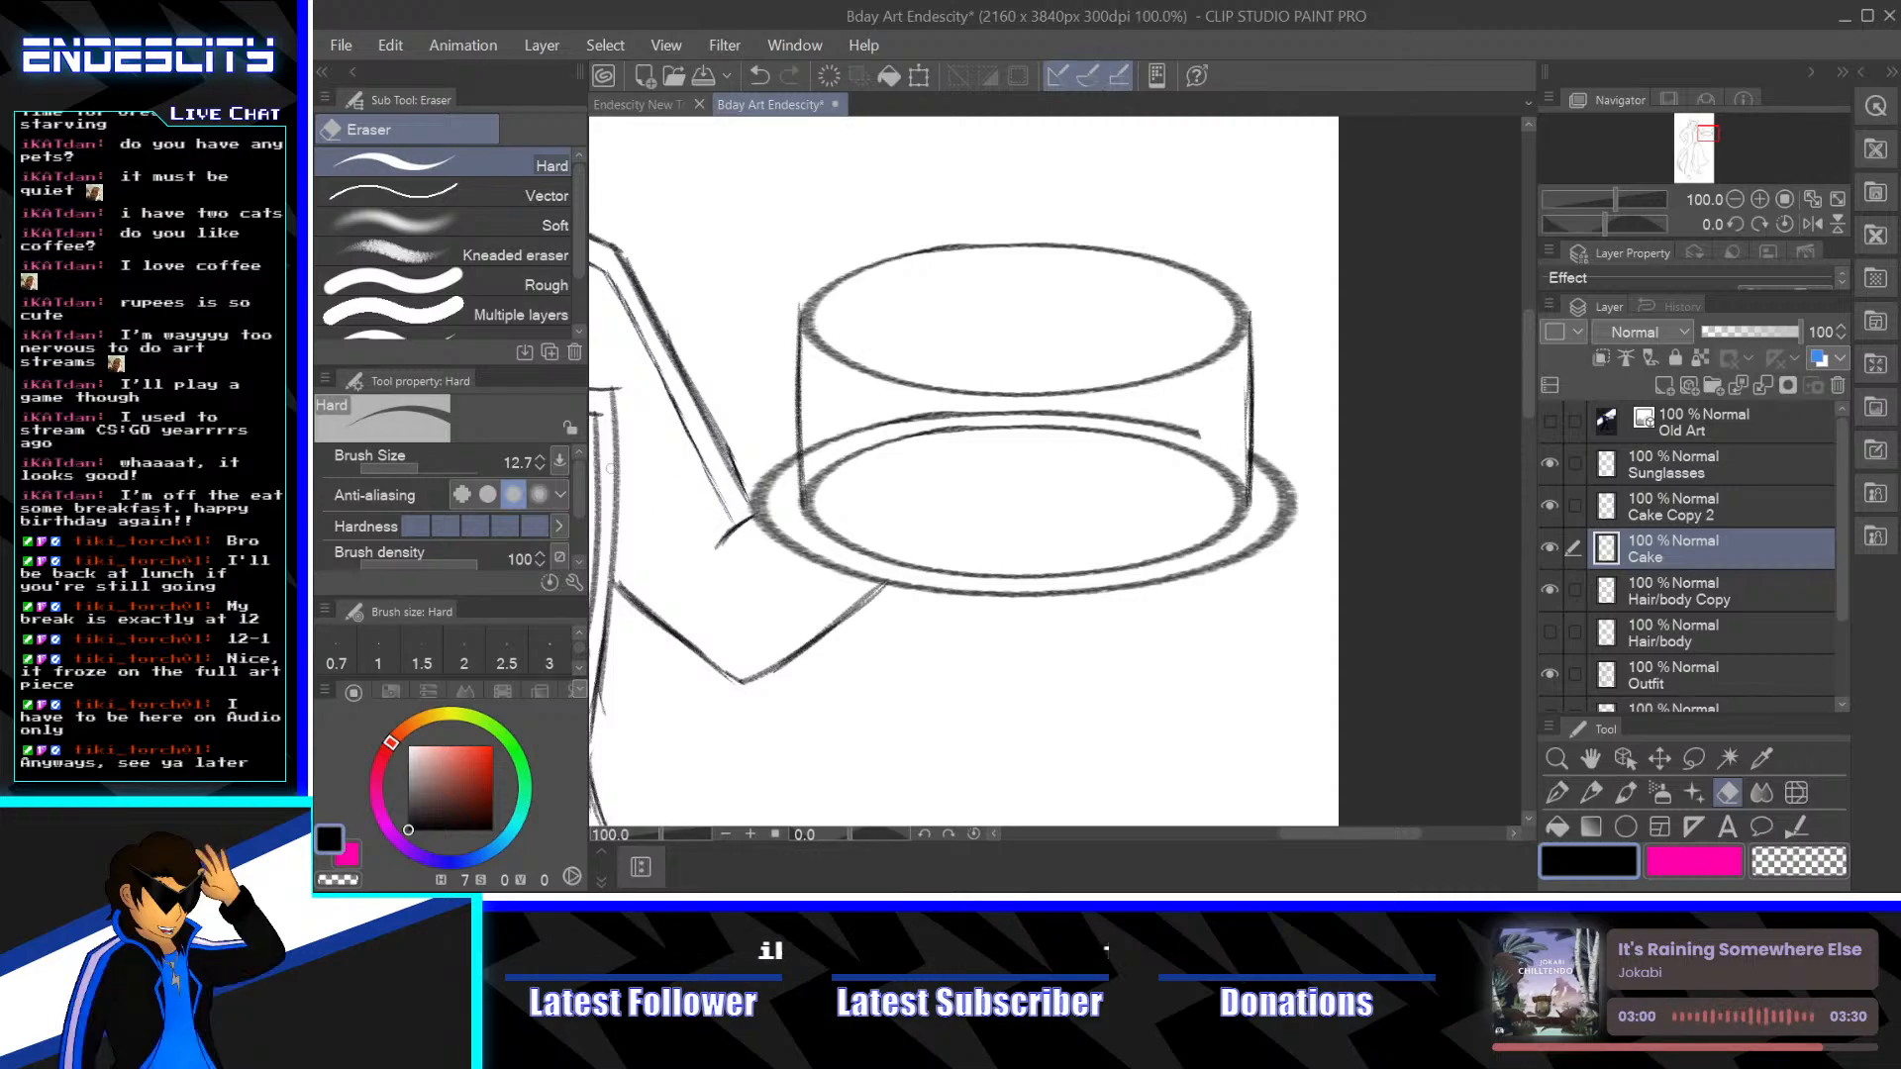
{"action": "left_click_drag", "start_coordinate": [434, 454], "coordinate": [448, 456]}
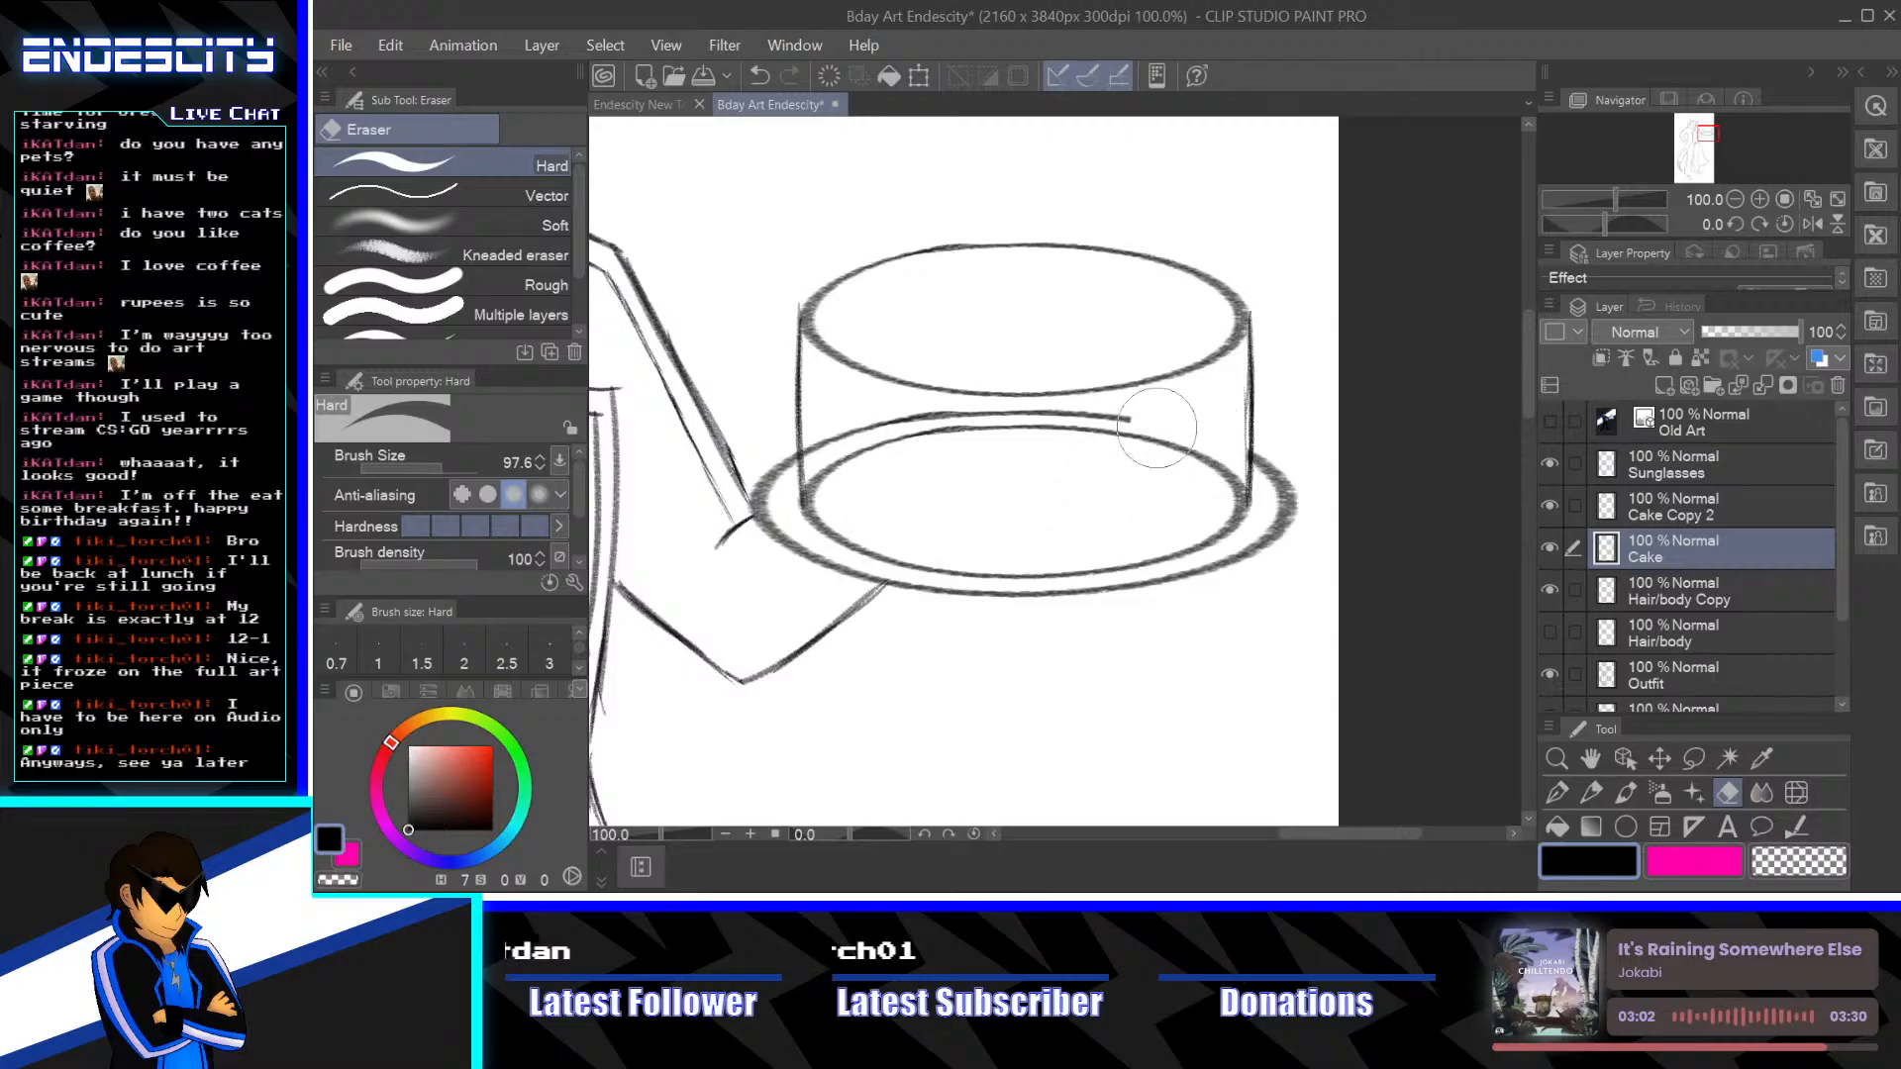
{"action": "left_click_drag", "start_coordinate": [850, 423], "coordinate": [823, 442]}
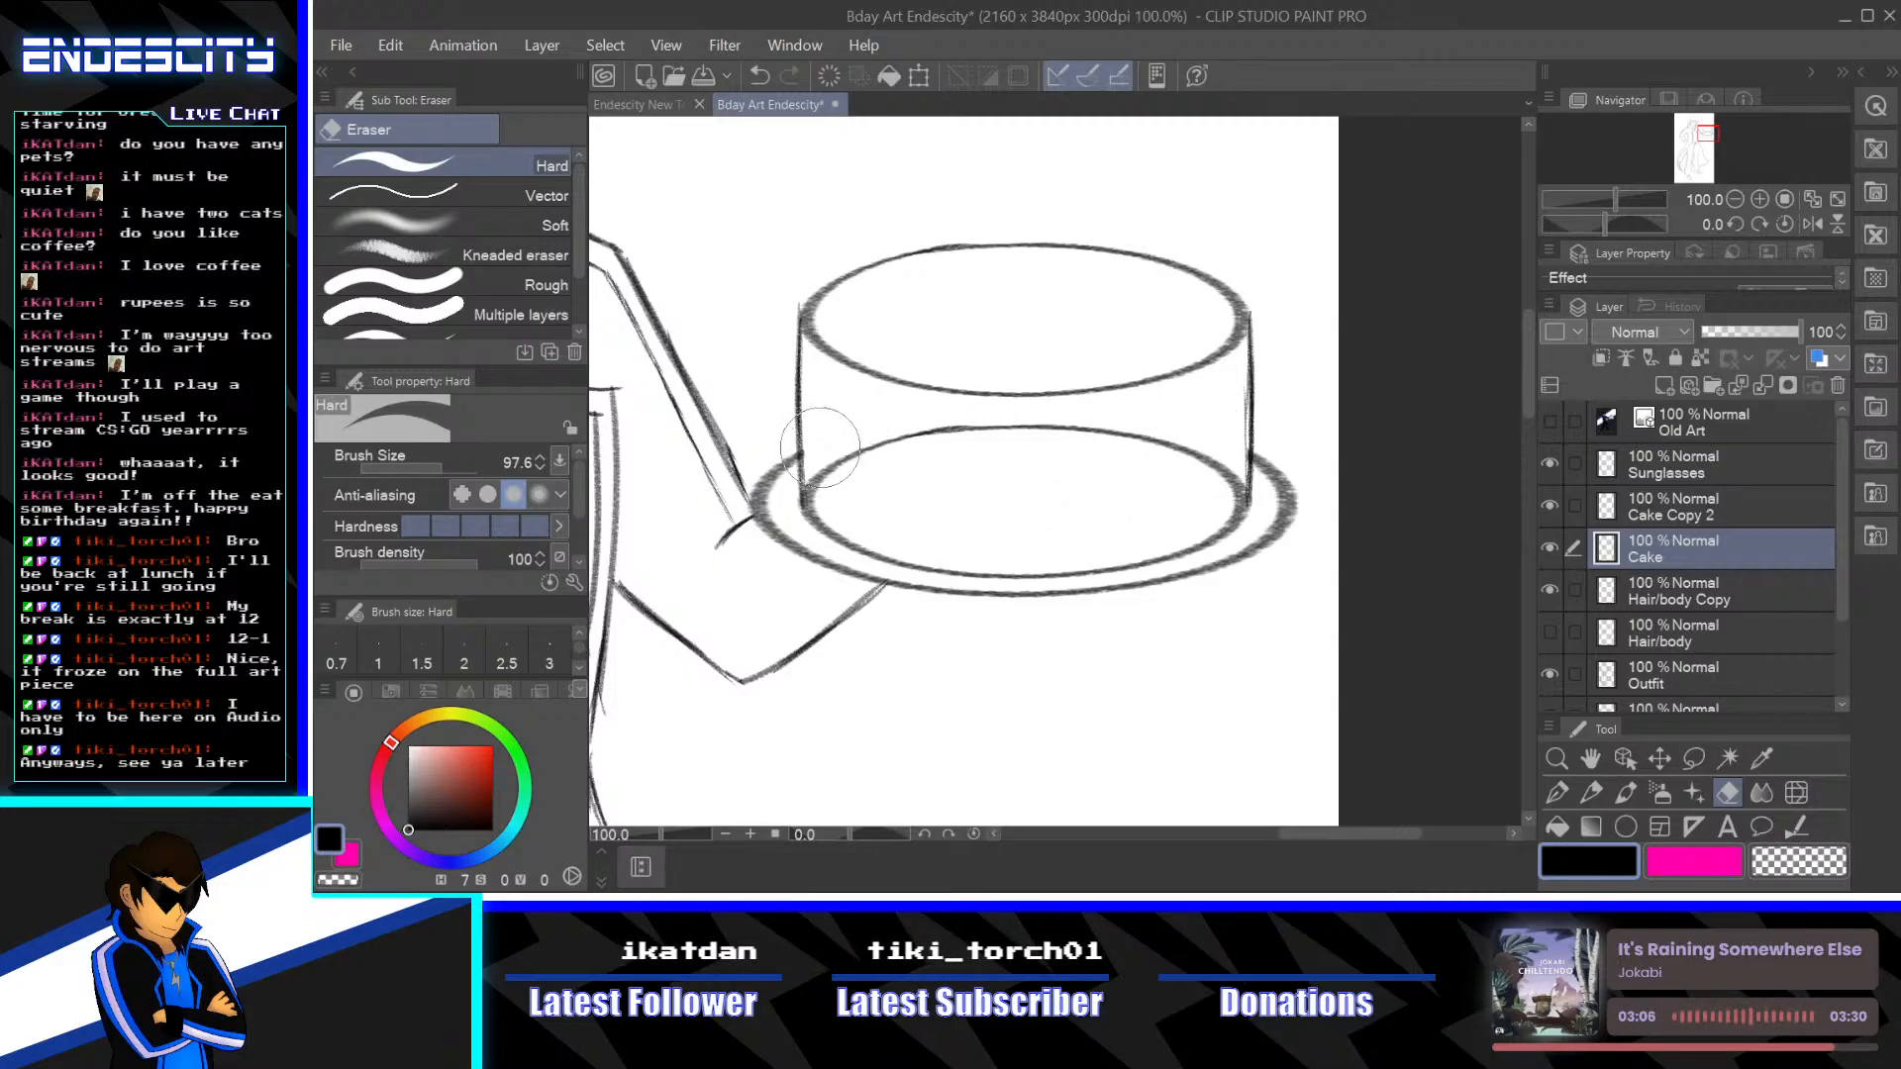
Make Cake Copy 2 active and erase the back arc of the cake's lower oval between its two sides
{"action": "left_click", "coordinate": [1606, 525]}
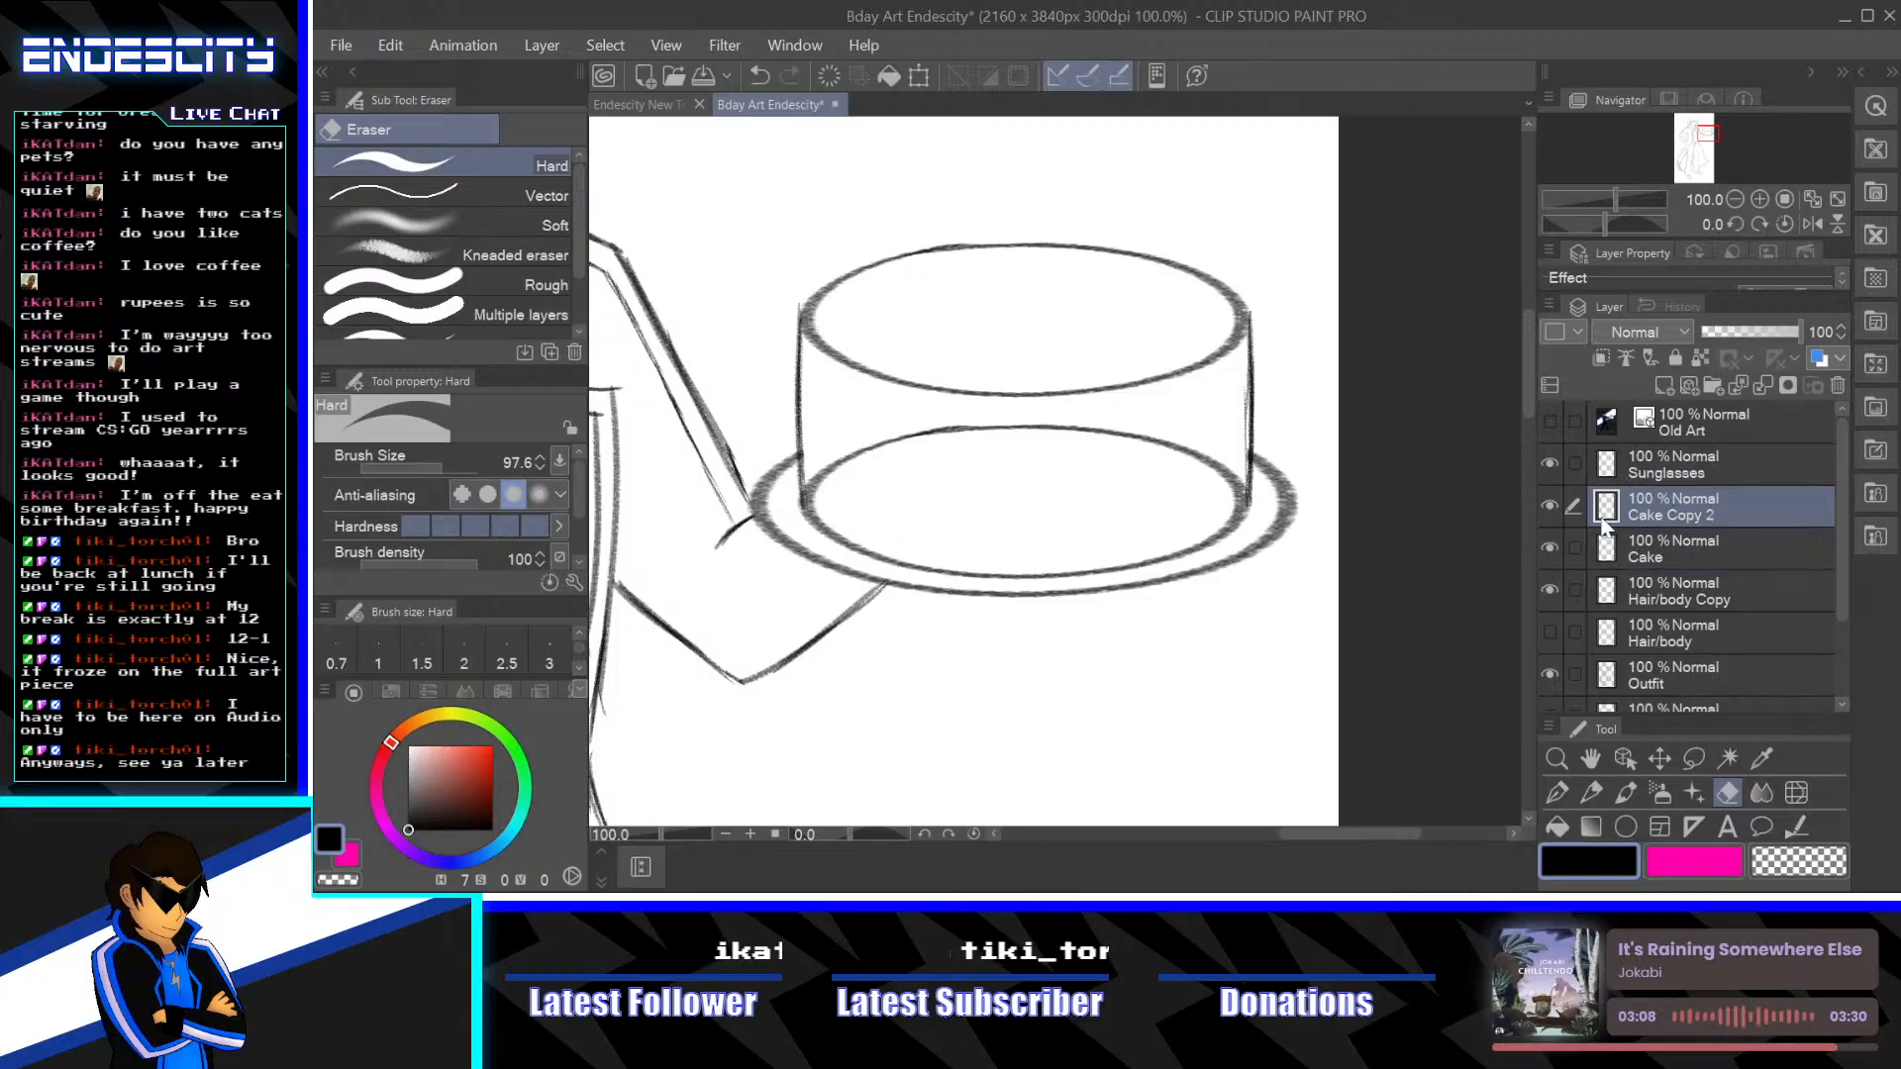
{"action": "left_click_drag", "start_coordinate": [1213, 452], "coordinate": [1218, 495]}
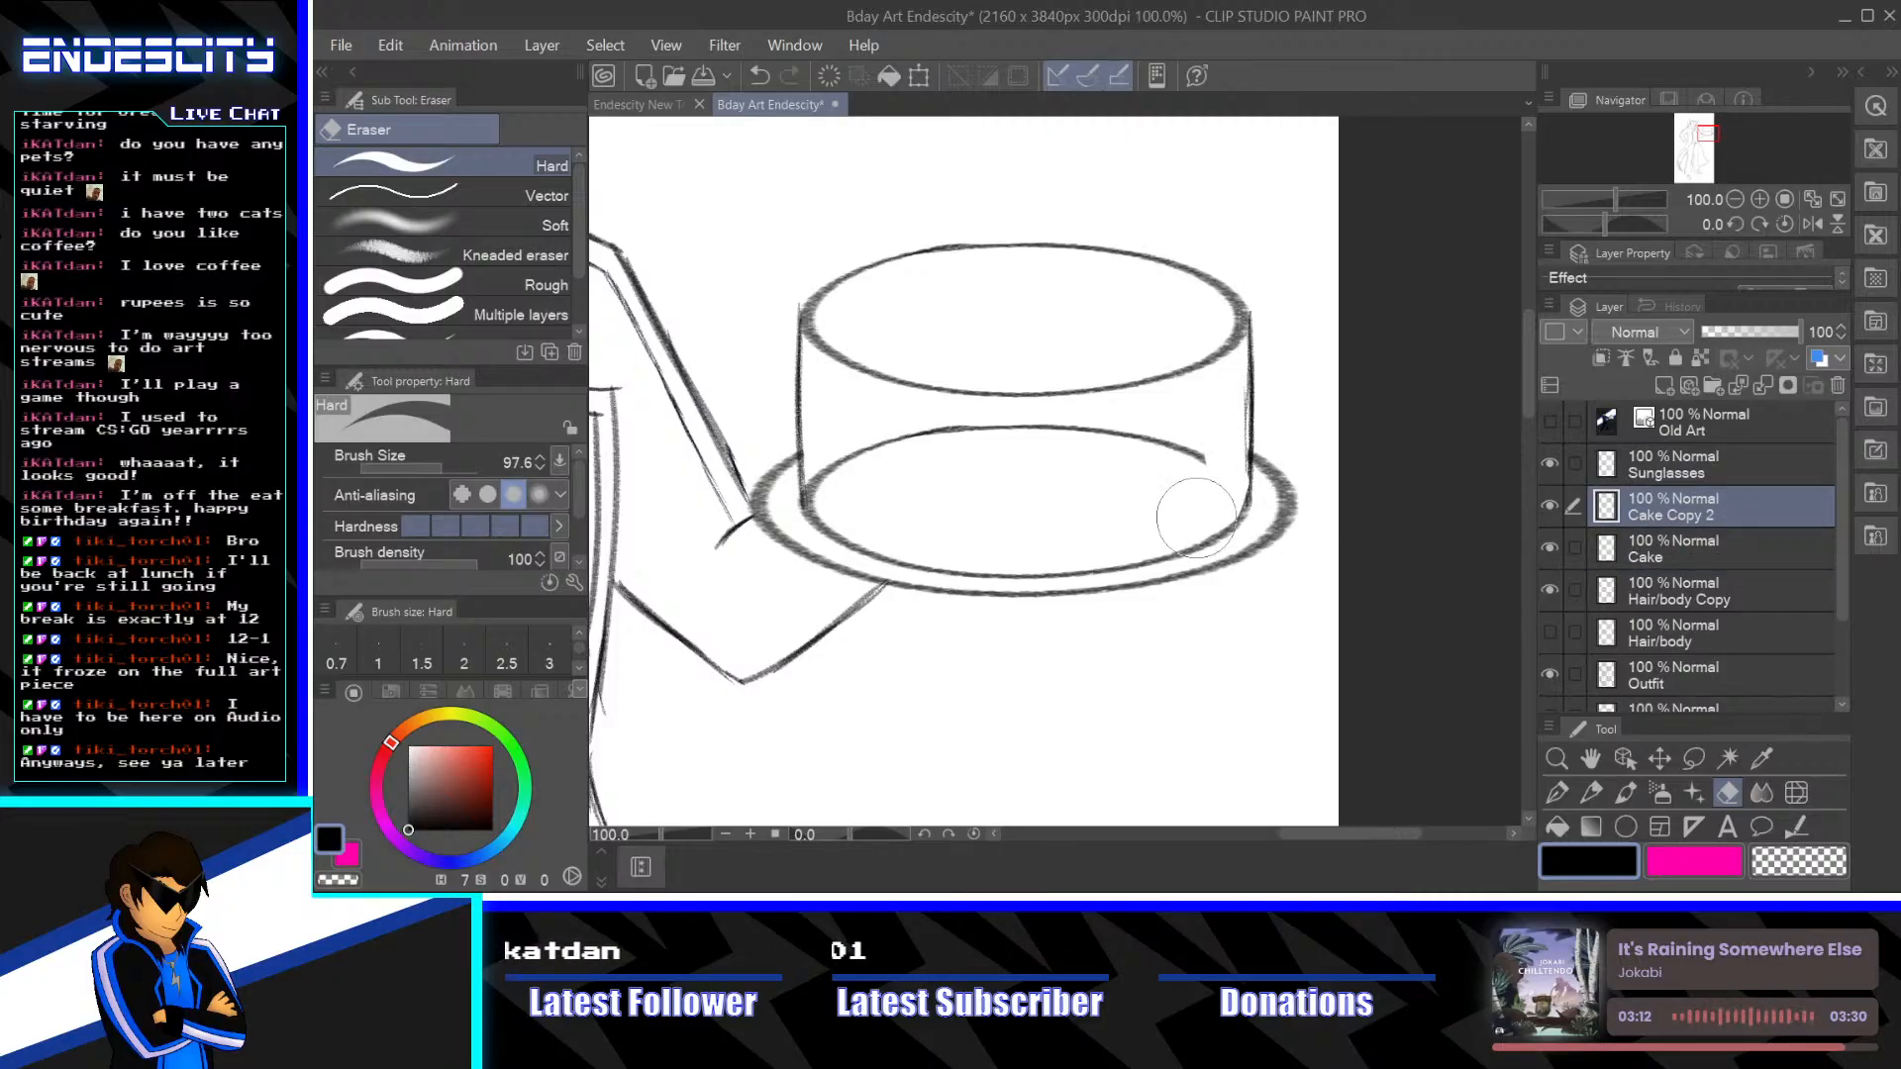
{"action": "mouse_move", "coordinate": [1207, 457]}
{"action": "left_mouse_down"}
{"action": "mouse_move", "coordinate": [1145, 437]}
{"action": "mouse_move", "coordinate": [923, 436]}
{"action": "mouse_move", "coordinate": [856, 457]}
{"action": "mouse_move", "coordinate": [832, 506]}
{"action": "mouse_move", "coordinate": [826, 473]}
{"action": "left_mouse_up"}
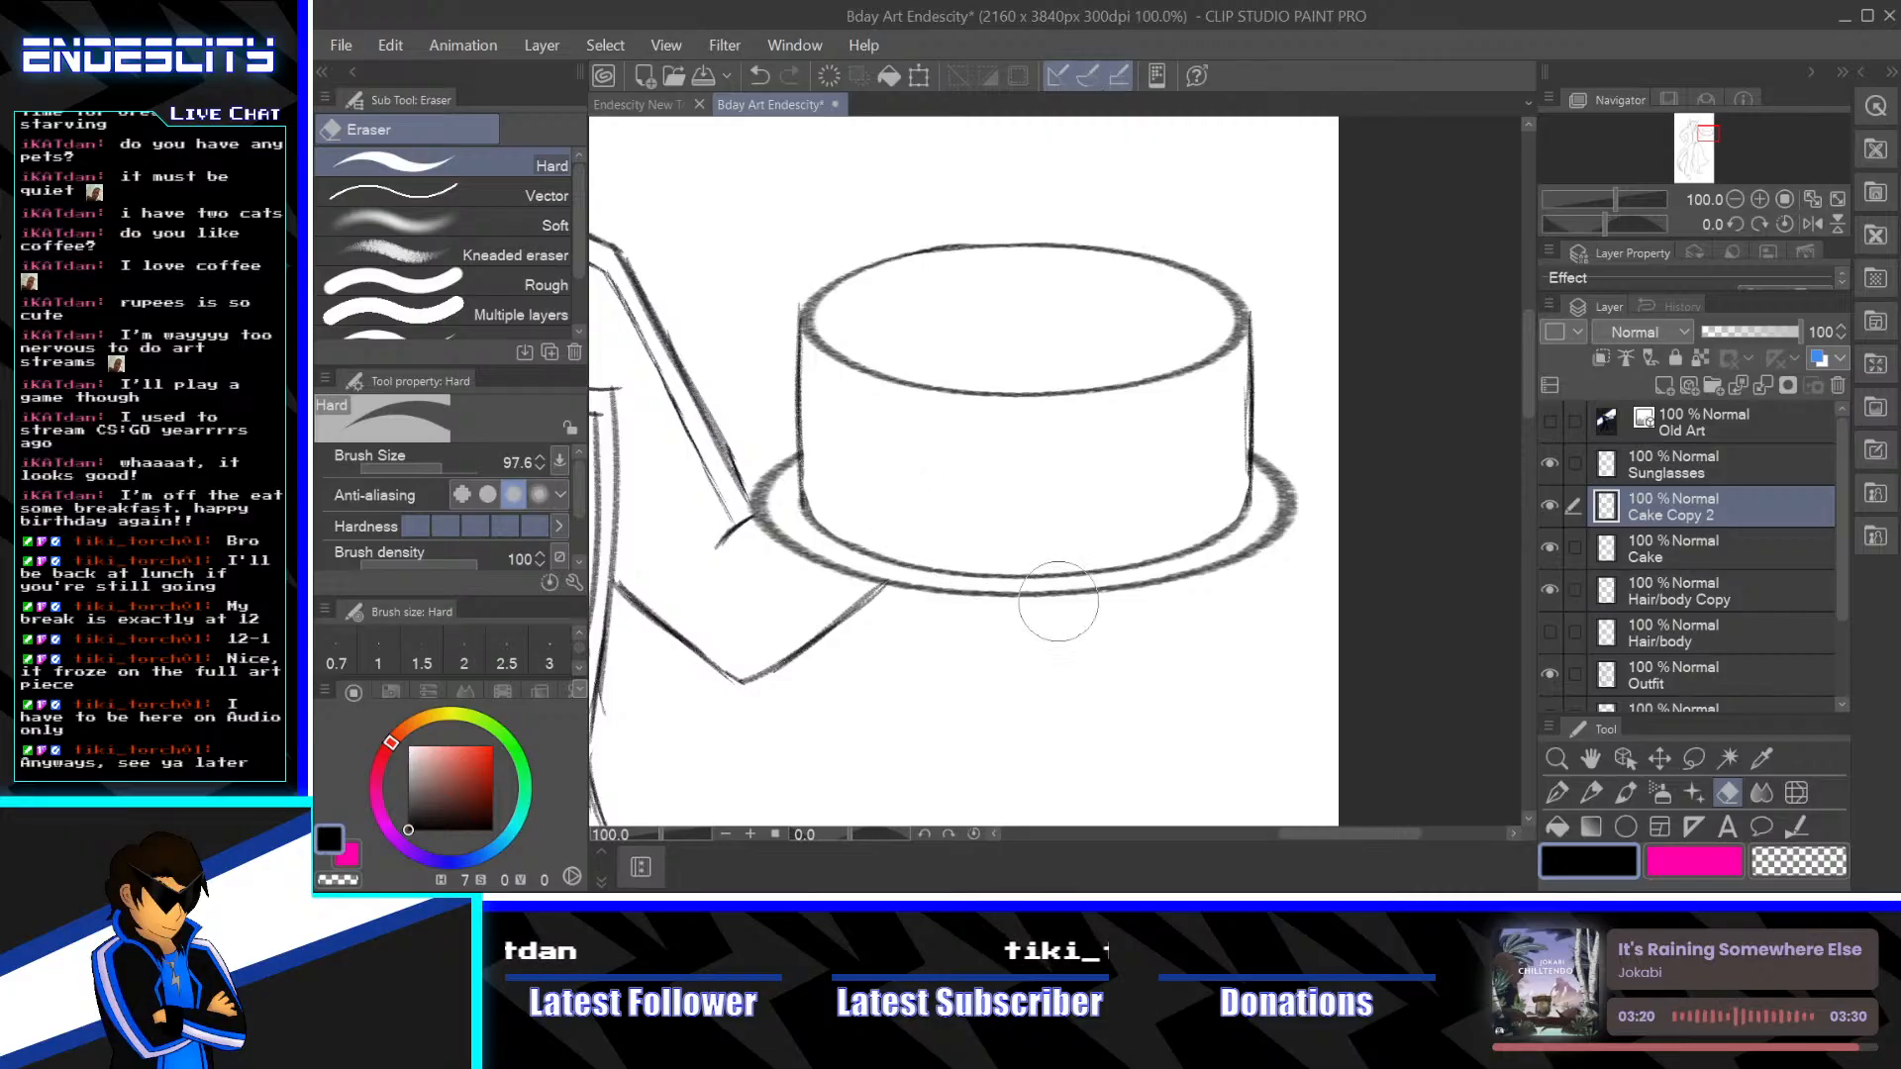
Check the cake decoration on the Old Art layer, hide it again and pencil small scallops along the cake's lower right edge
{"action": "left_click", "coordinate": [1556, 792]}
{"action": "left_click", "coordinate": [1591, 793]}
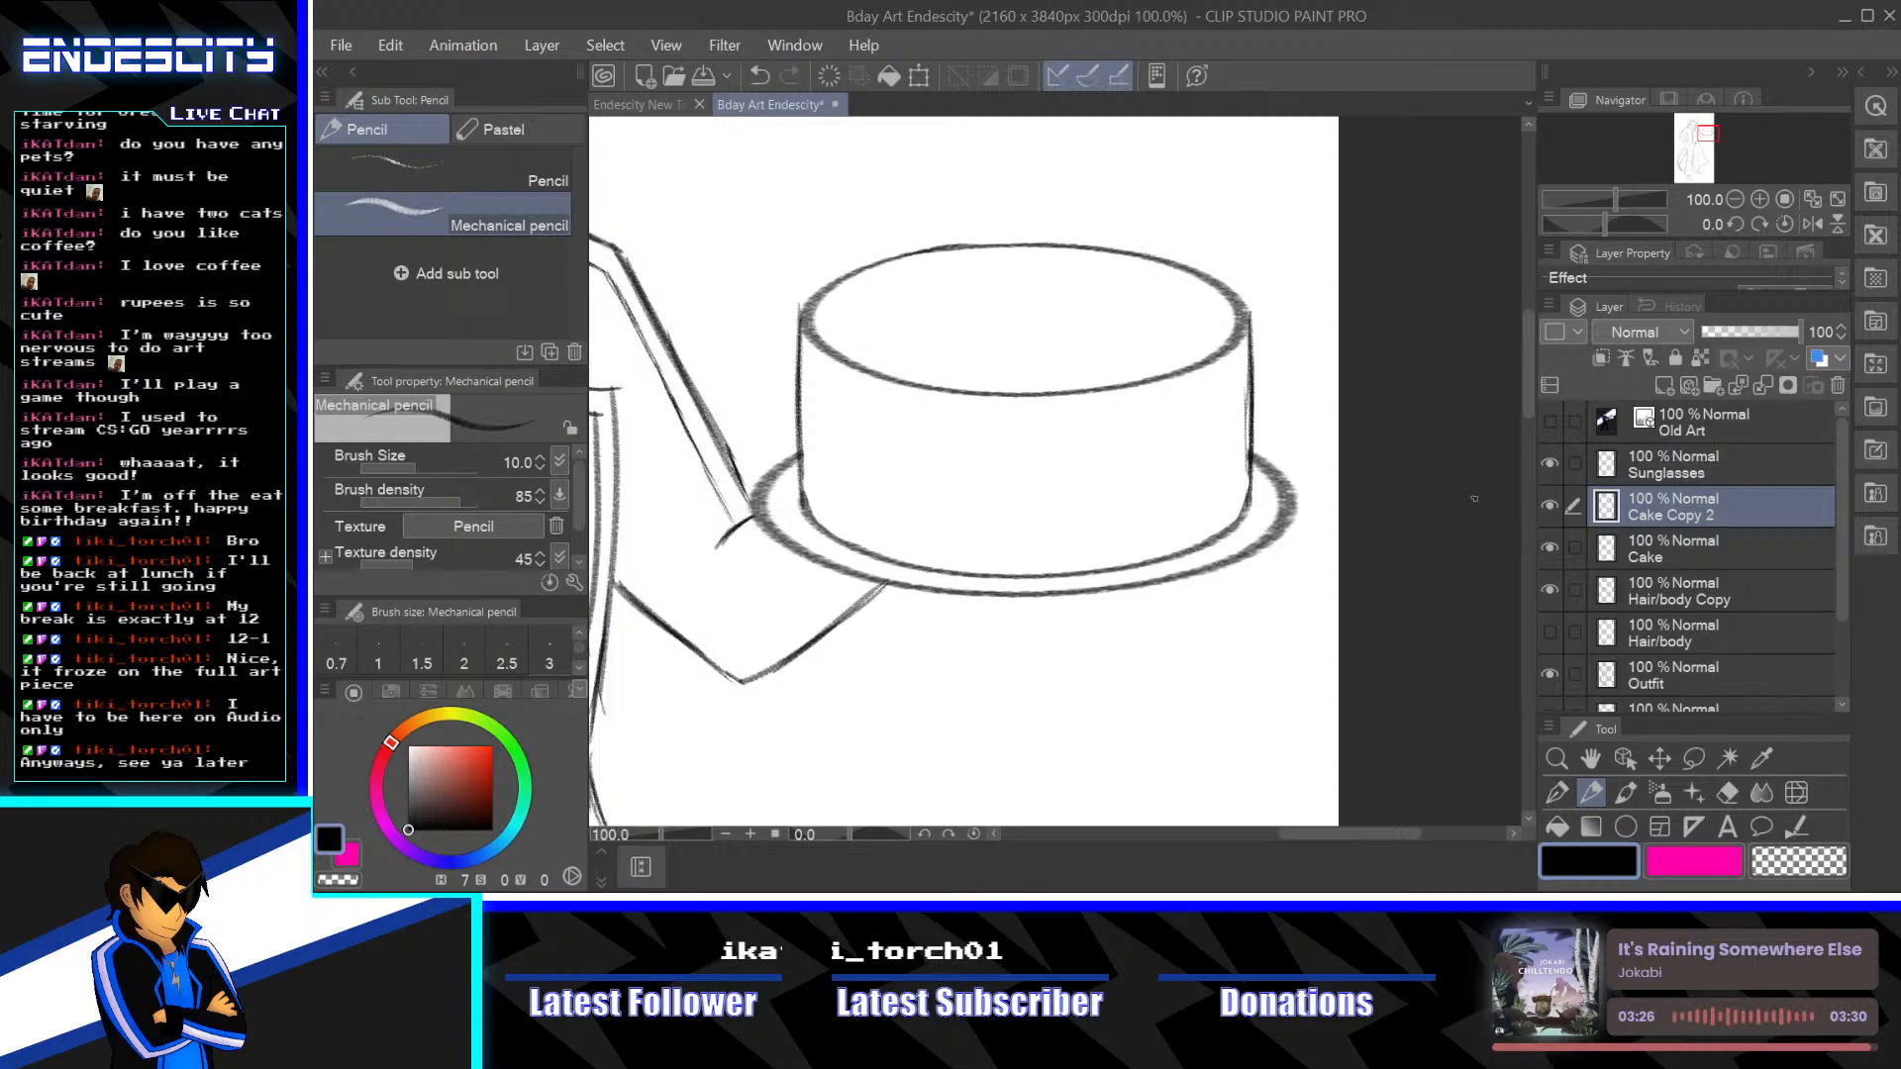
{"action": "left_click", "coordinate": [1550, 423]}
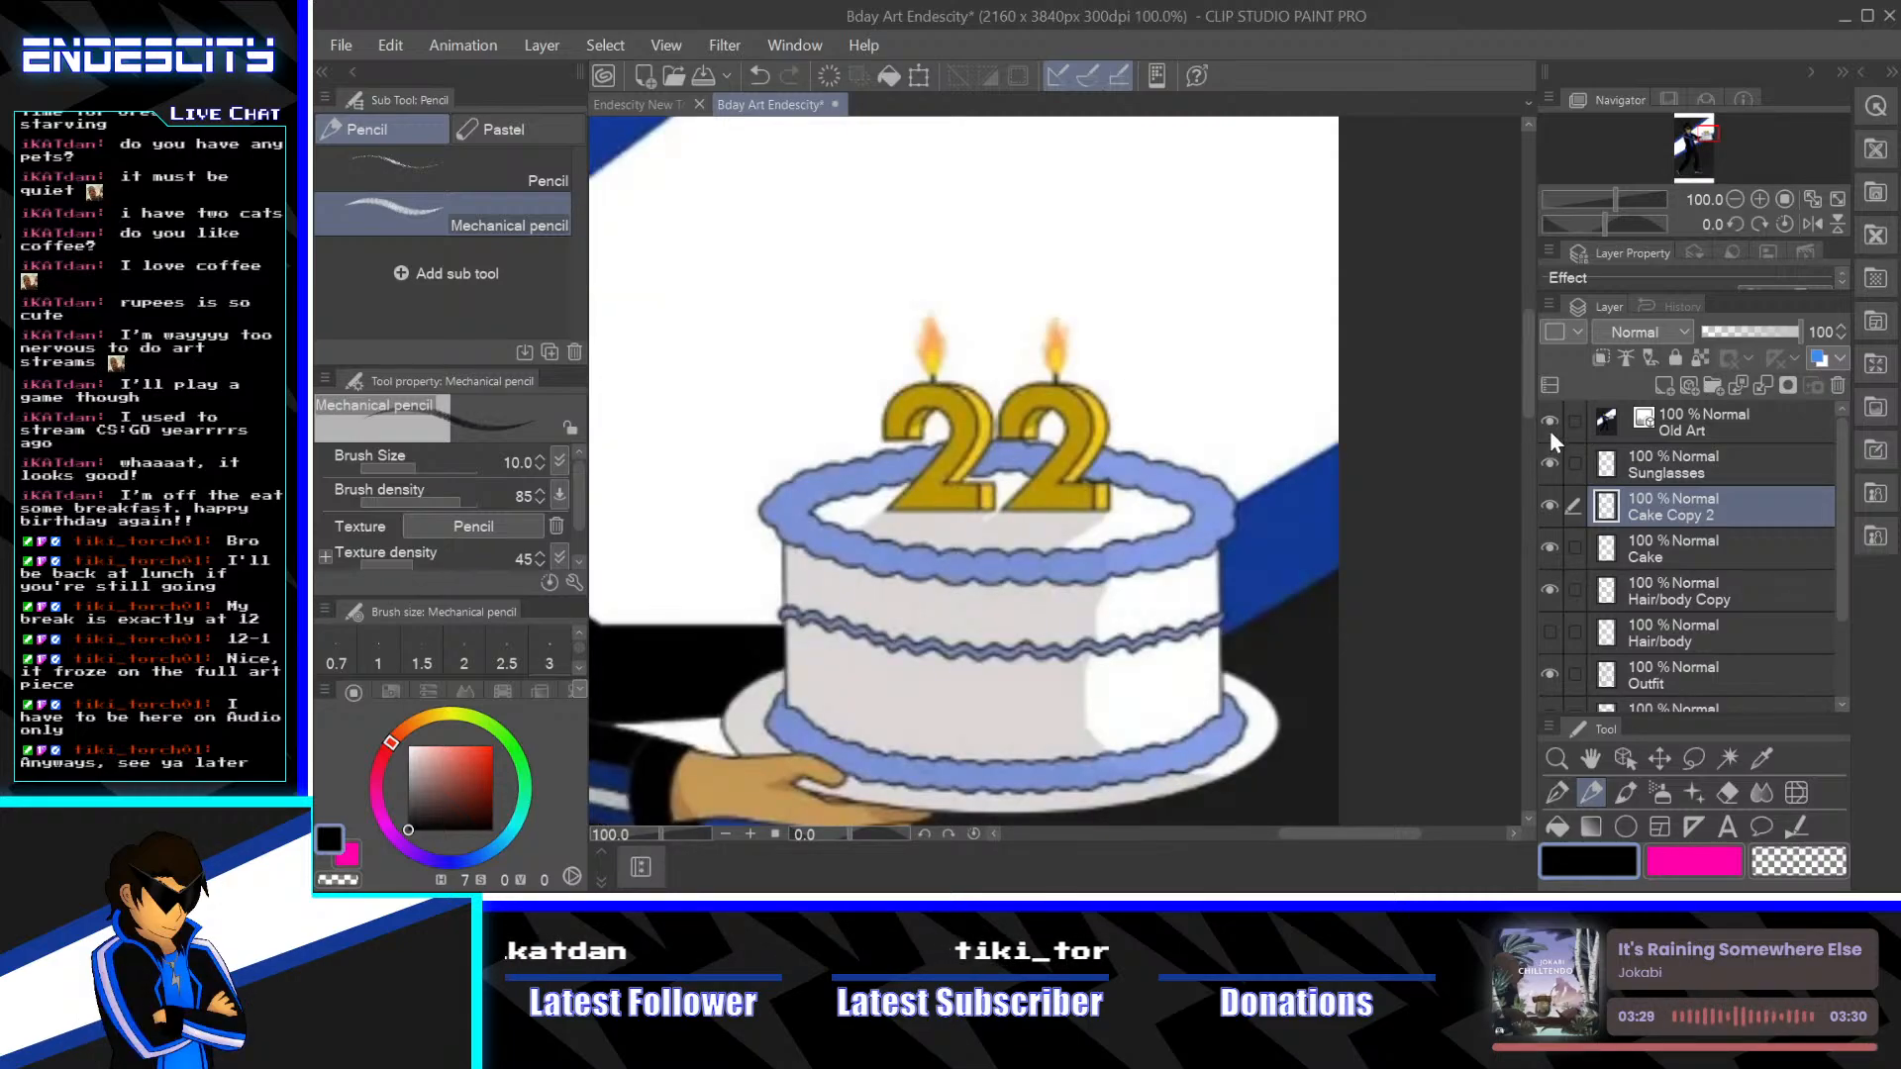
{"action": "left_click", "coordinate": [1551, 426]}
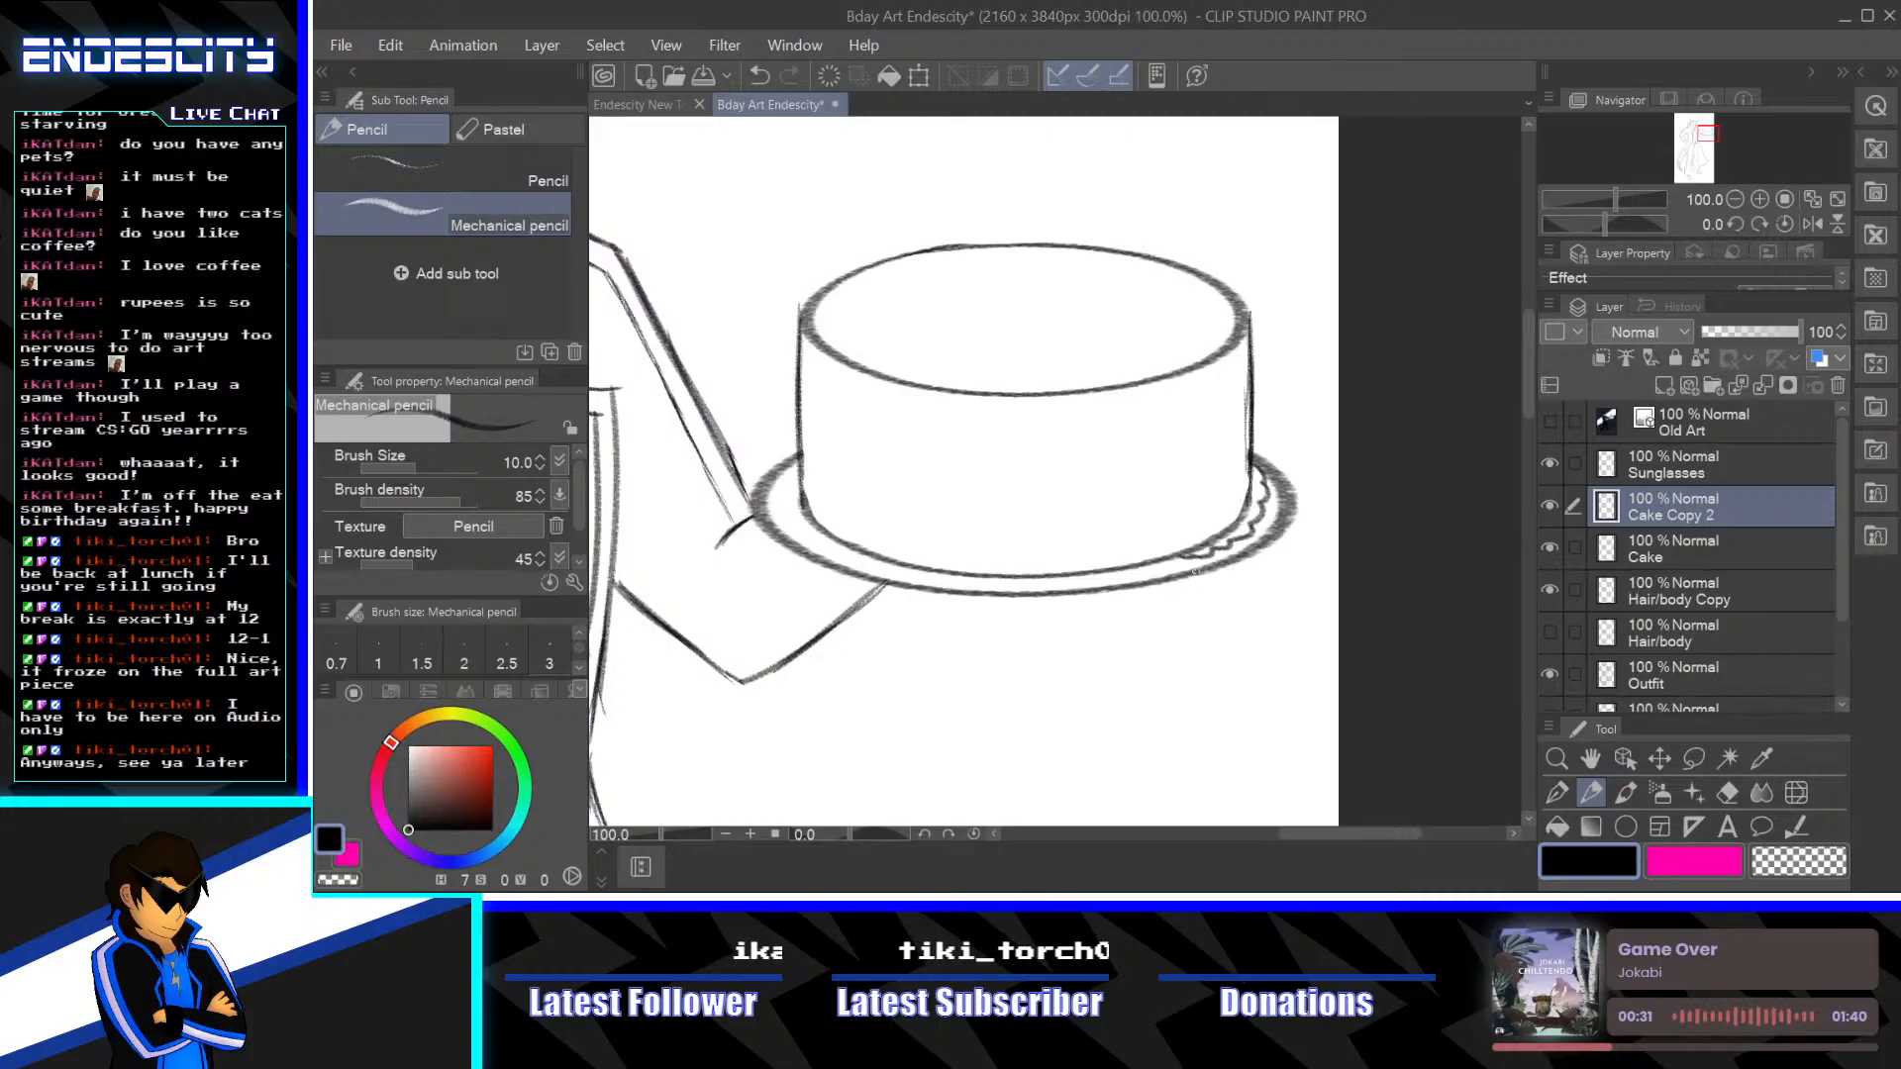
Review the cake against the whole figure, and undo the scalloped trim and the erasing of both back arcs
{"action": "key", "text": "ctrl+minus"}
{"action": "key", "text": "ctrl+minus"}
{"action": "key", "text": "ctrl+minus"}
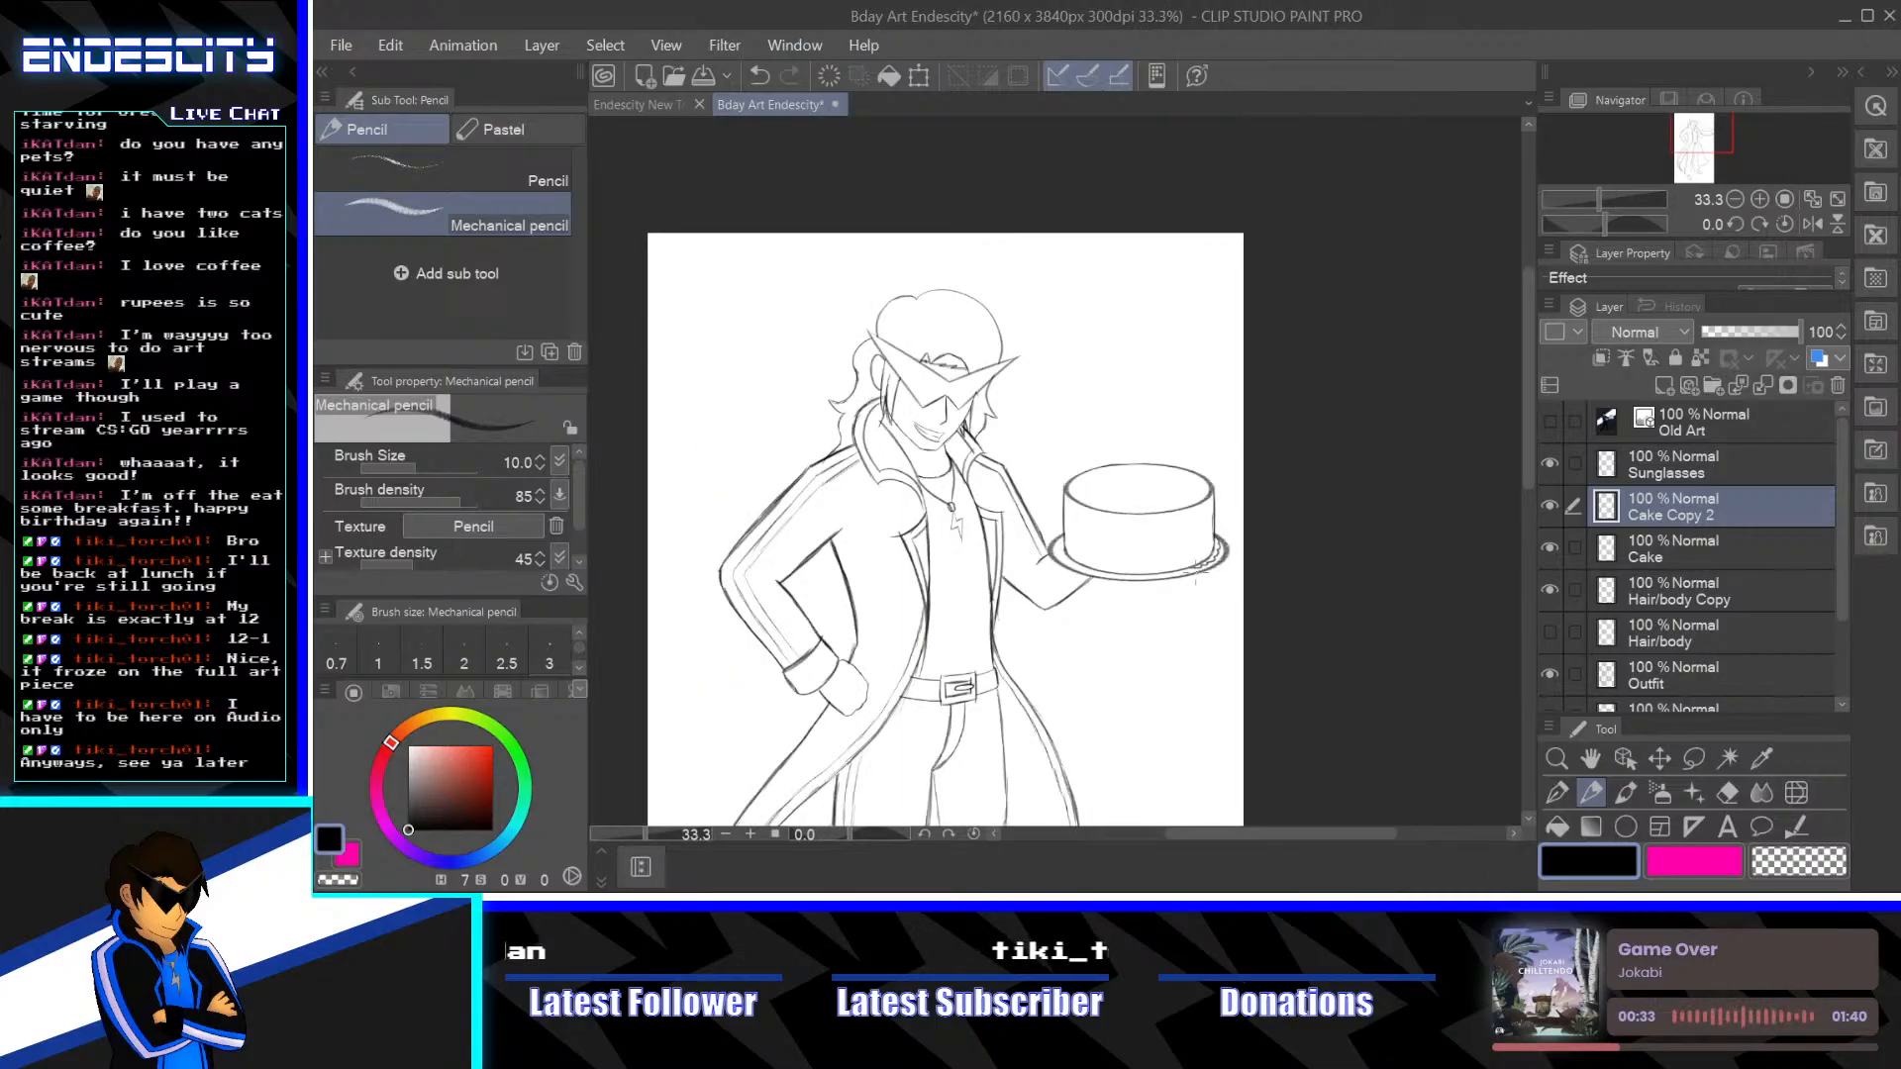
{"action": "scroll", "coordinate": [1196, 570], "scroll_direction": "up", "scroll_amount": 4}
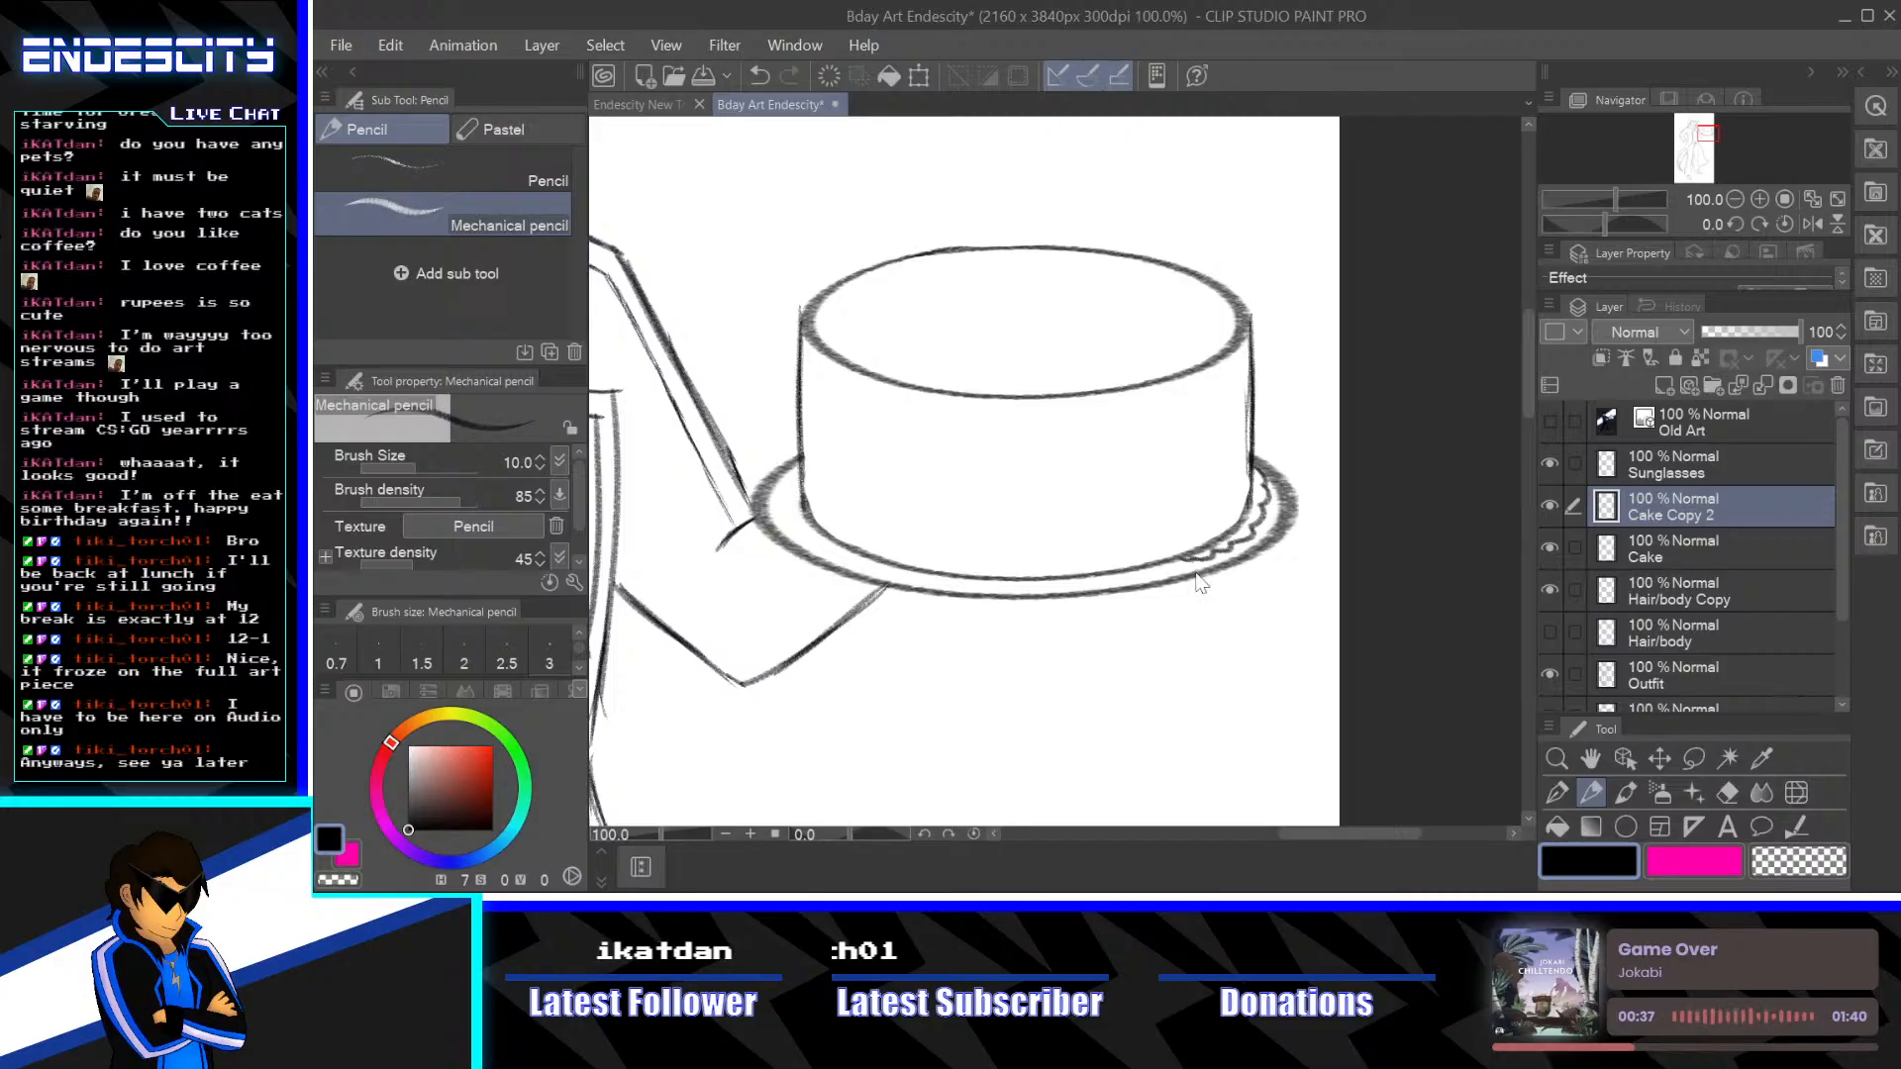
{"action": "key", "text": "ctrl+z"}
{"action": "key", "text": "ctrl+z"}
{"action": "key", "text": "ctrl+z"}
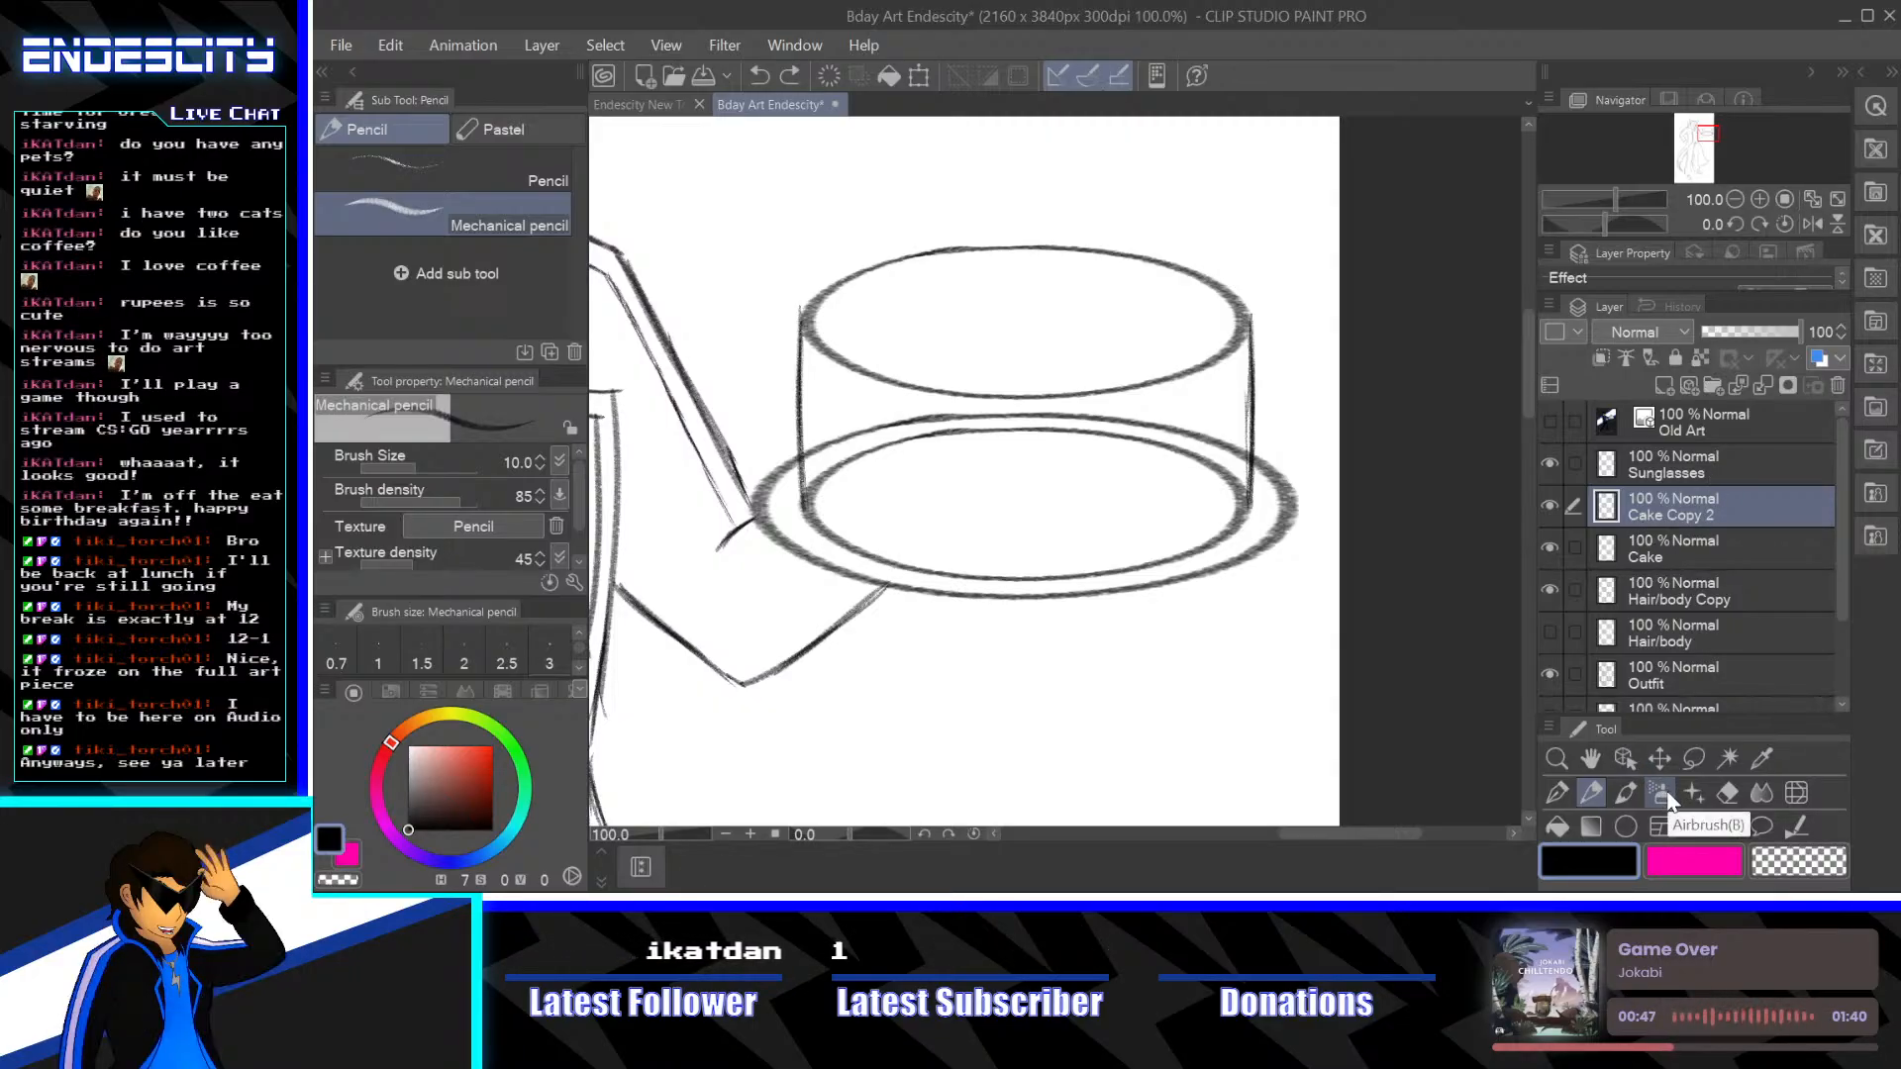
On Cake Copy 2, erase the hidden back arc of the cake's lower oval with the Hard eraser at size 97.6
{"action": "left_click", "coordinate": [1731, 793]}
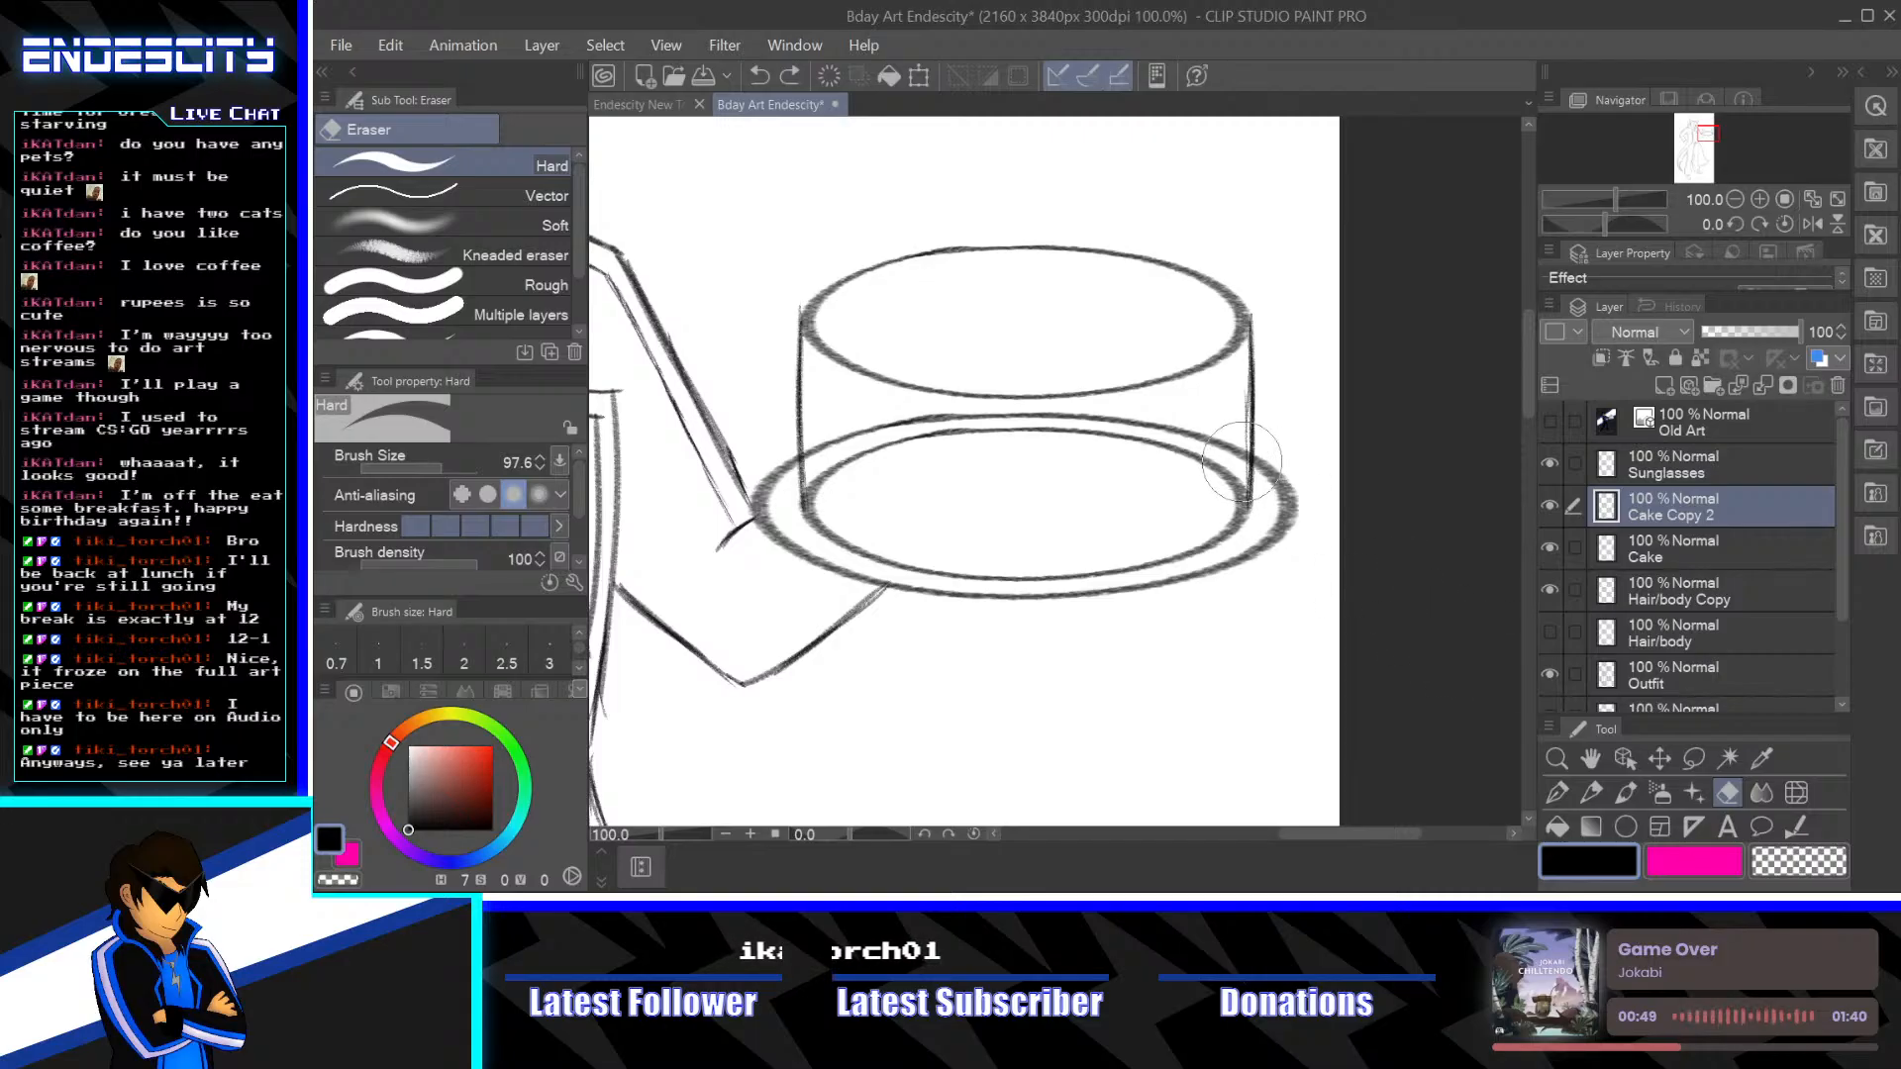
{"action": "left_click_drag", "start_coordinate": [1221, 488], "coordinate": [1223, 495]}
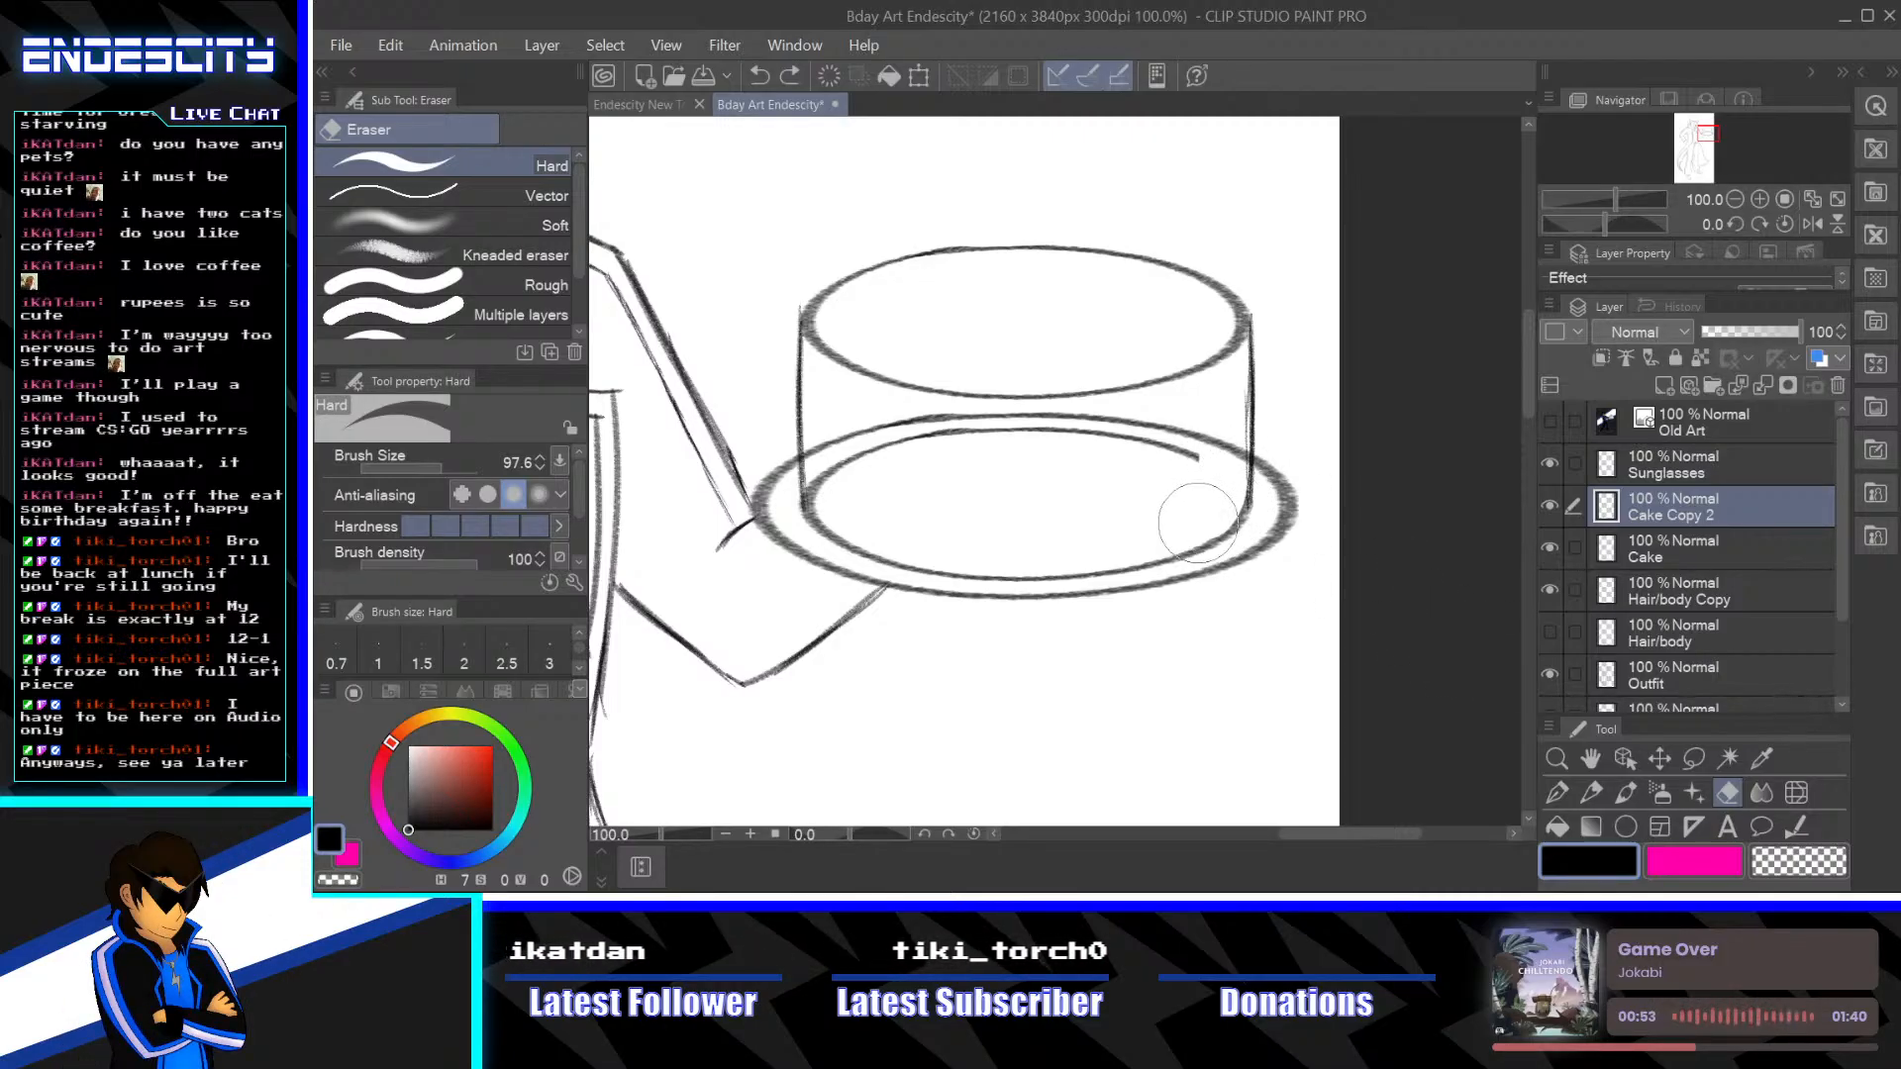
{"action": "mouse_move", "coordinate": [1209, 466]}
{"action": "left_mouse_down"}
{"action": "mouse_move", "coordinate": [1075, 436]}
{"action": "mouse_move", "coordinate": [892, 449]}
{"action": "mouse_move", "coordinate": [827, 479]}
{"action": "left_mouse_up"}
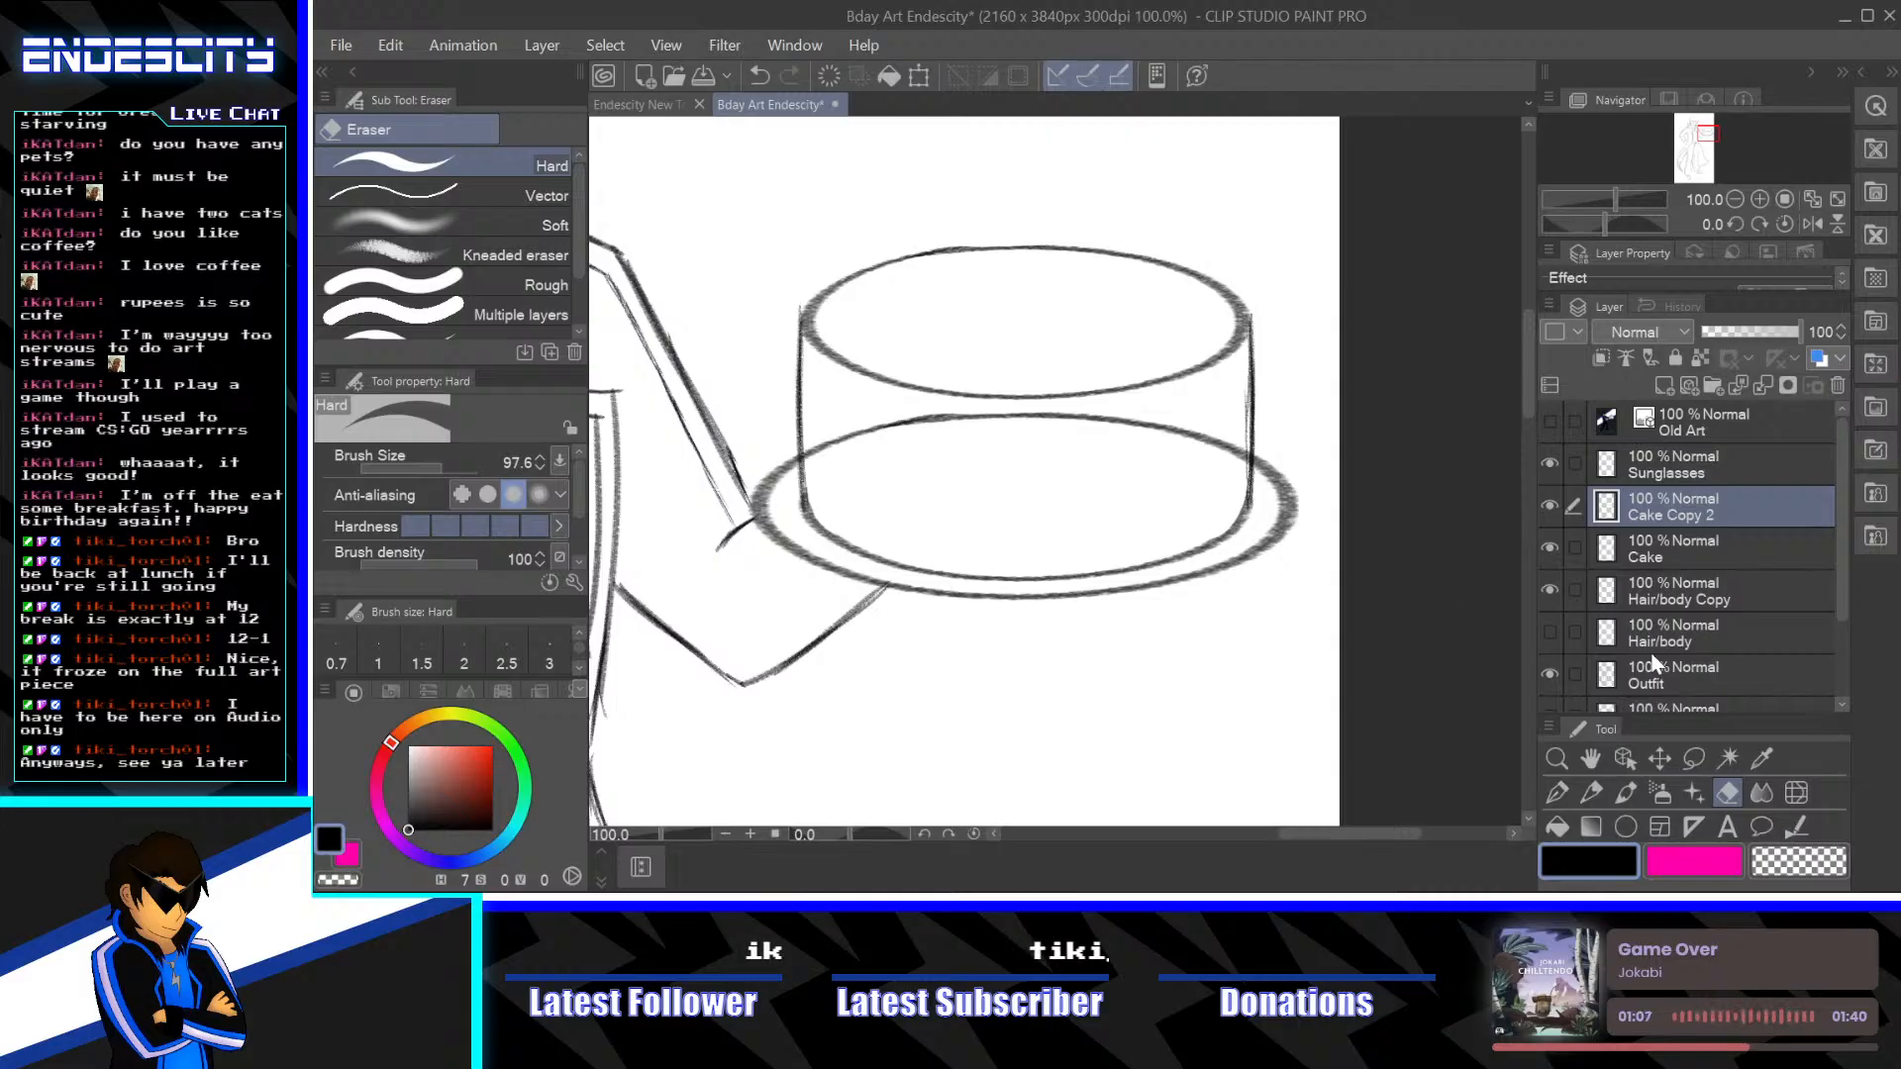
Scale the cake on Cake Copy 2 down proportionally in two passes and nudge it up to sit inside the plate's rim
{"action": "left_click", "coordinate": [921, 76]}
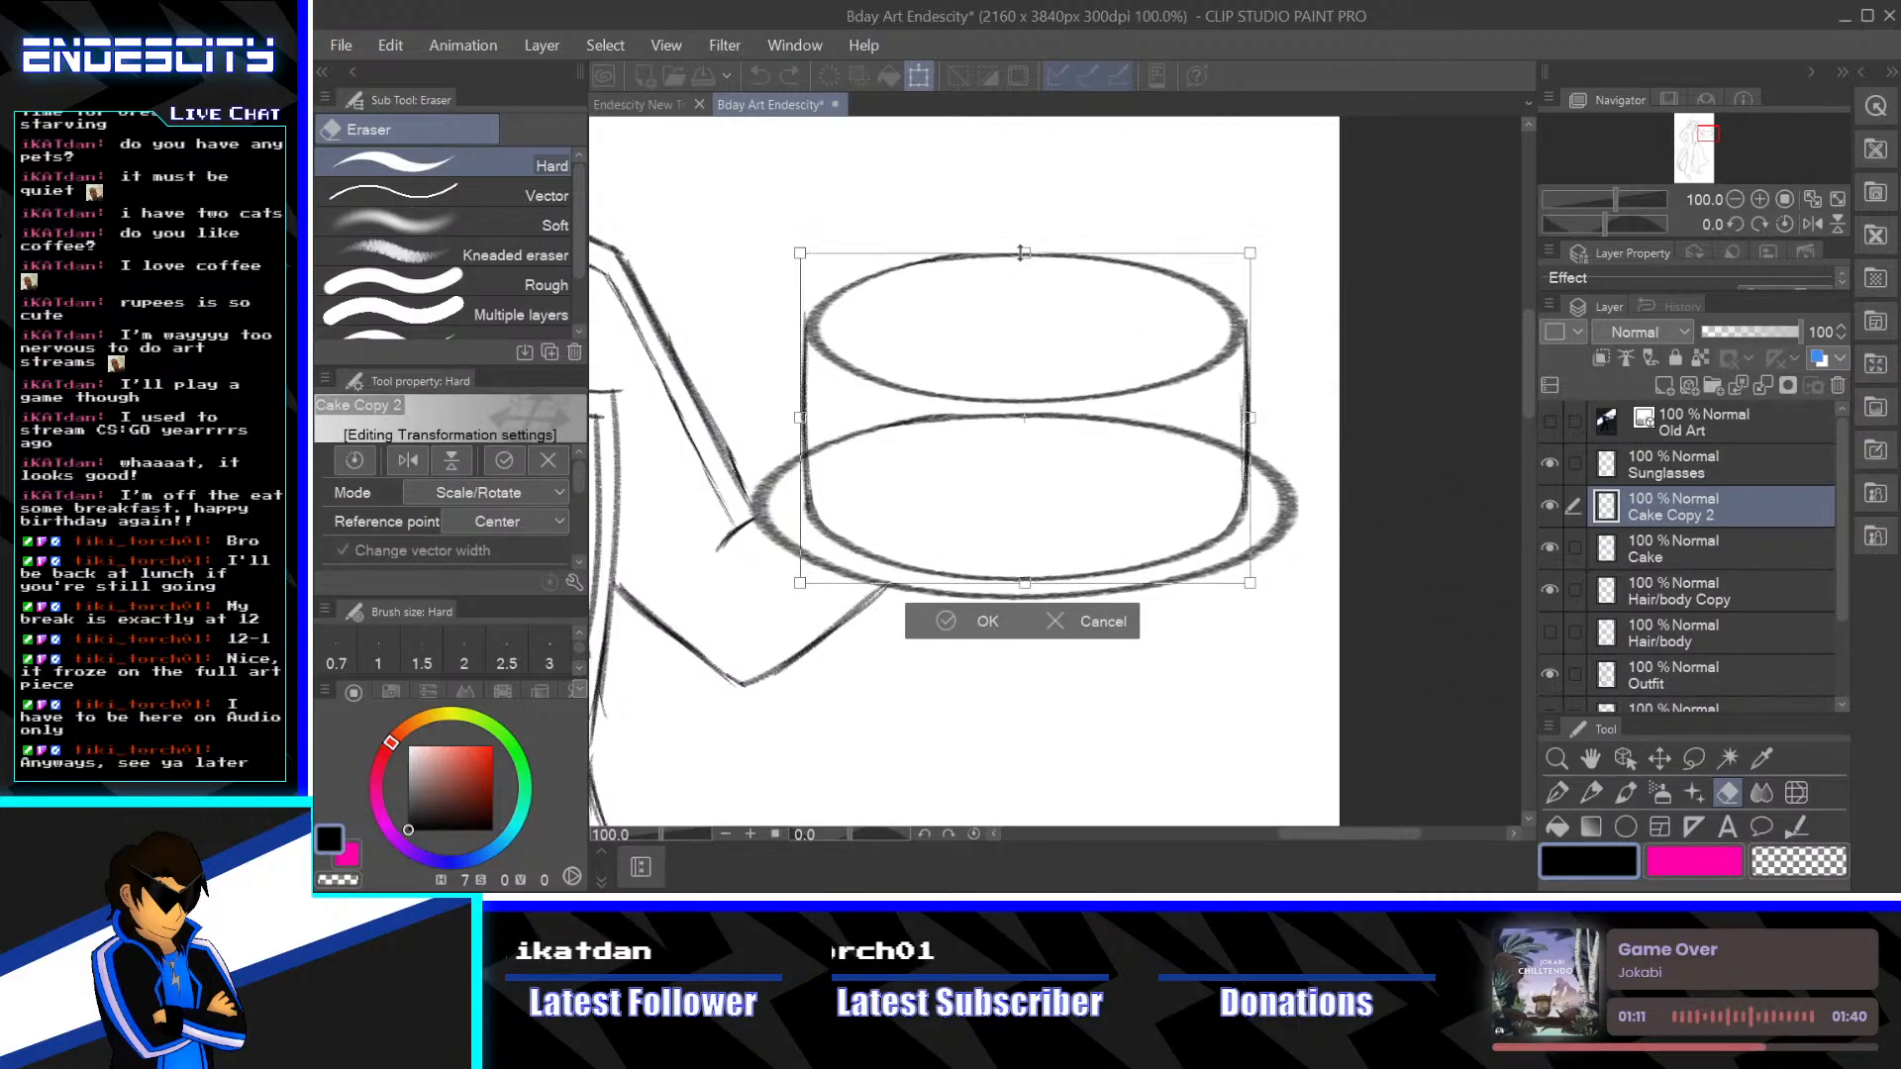
{"action": "left_click_drag", "start_coordinate": [1023, 254], "coordinate": [1025, 280]}
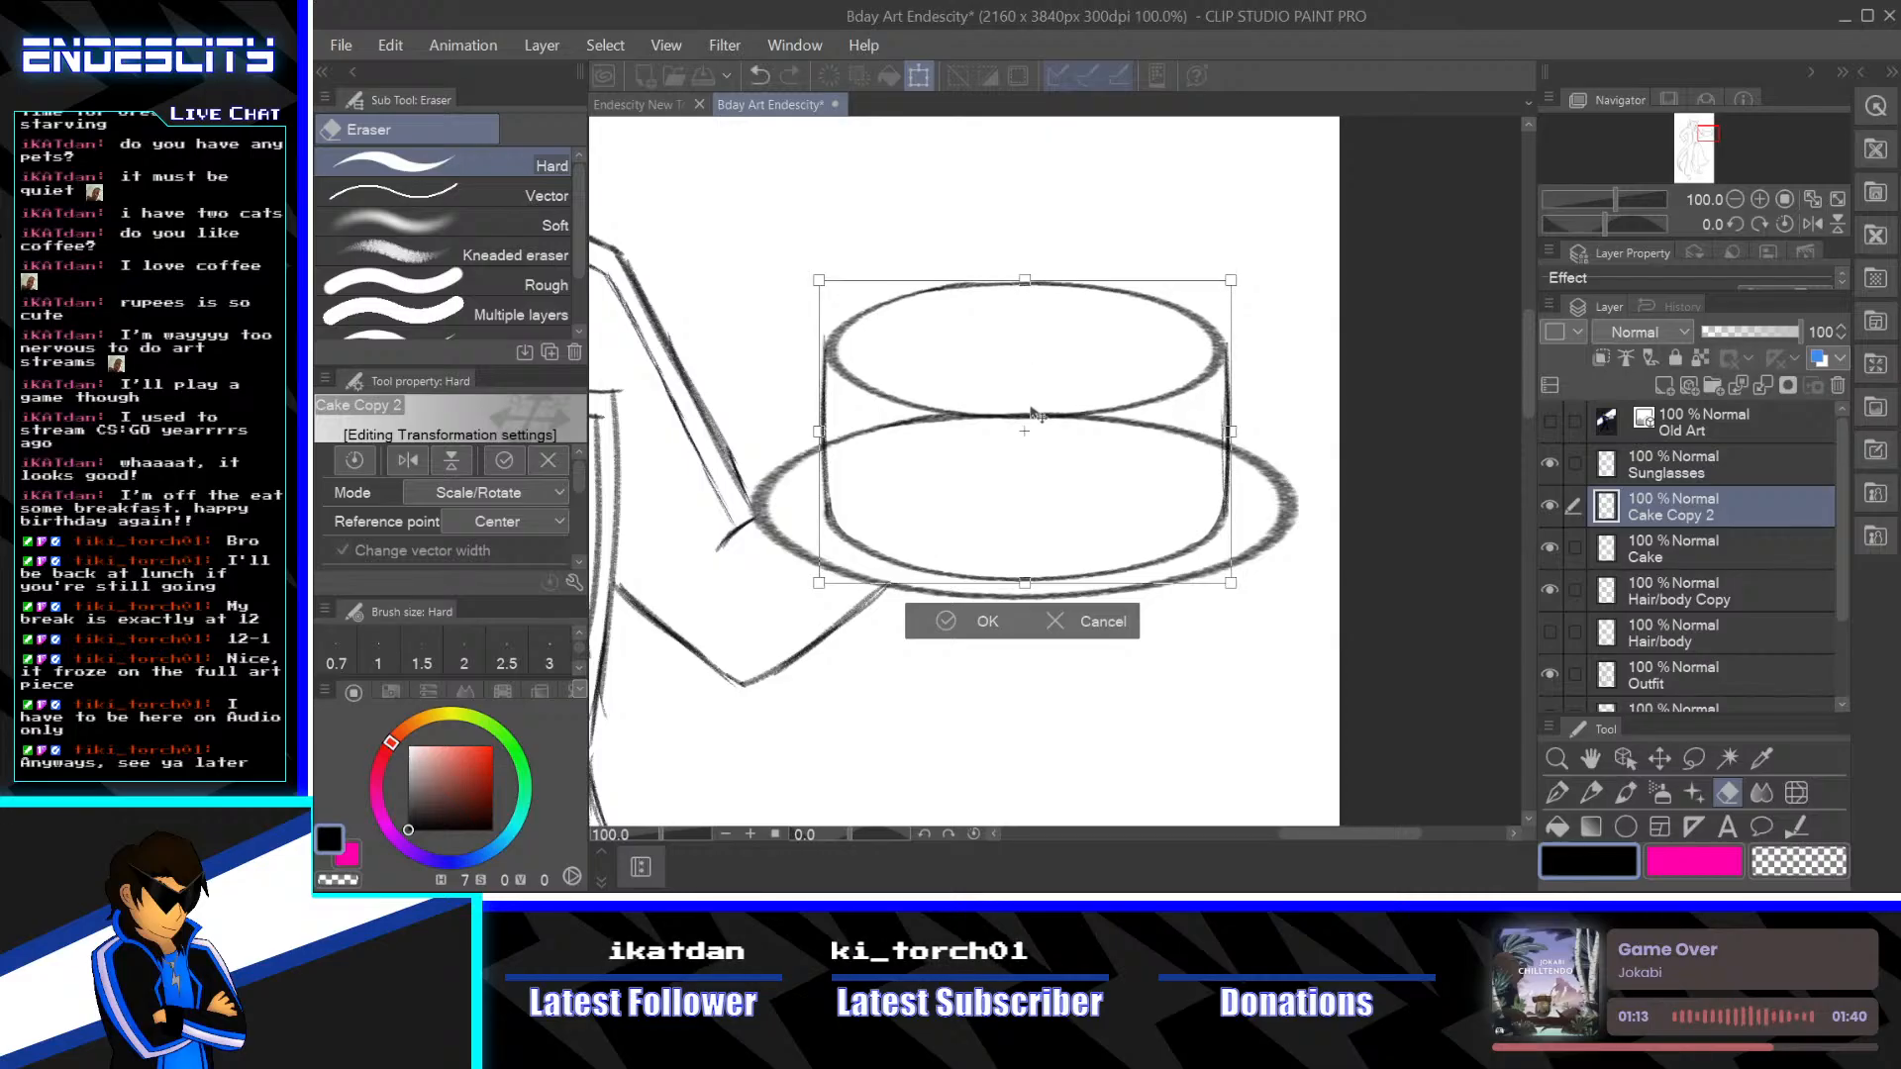
{"action": "key", "text": "Up"}
{"action": "key", "text": "Up"}
{"action": "key", "text": "Up"}
{"action": "key", "text": "Up"}
{"action": "key", "text": "Up"}
{"action": "key", "text": "Up"}
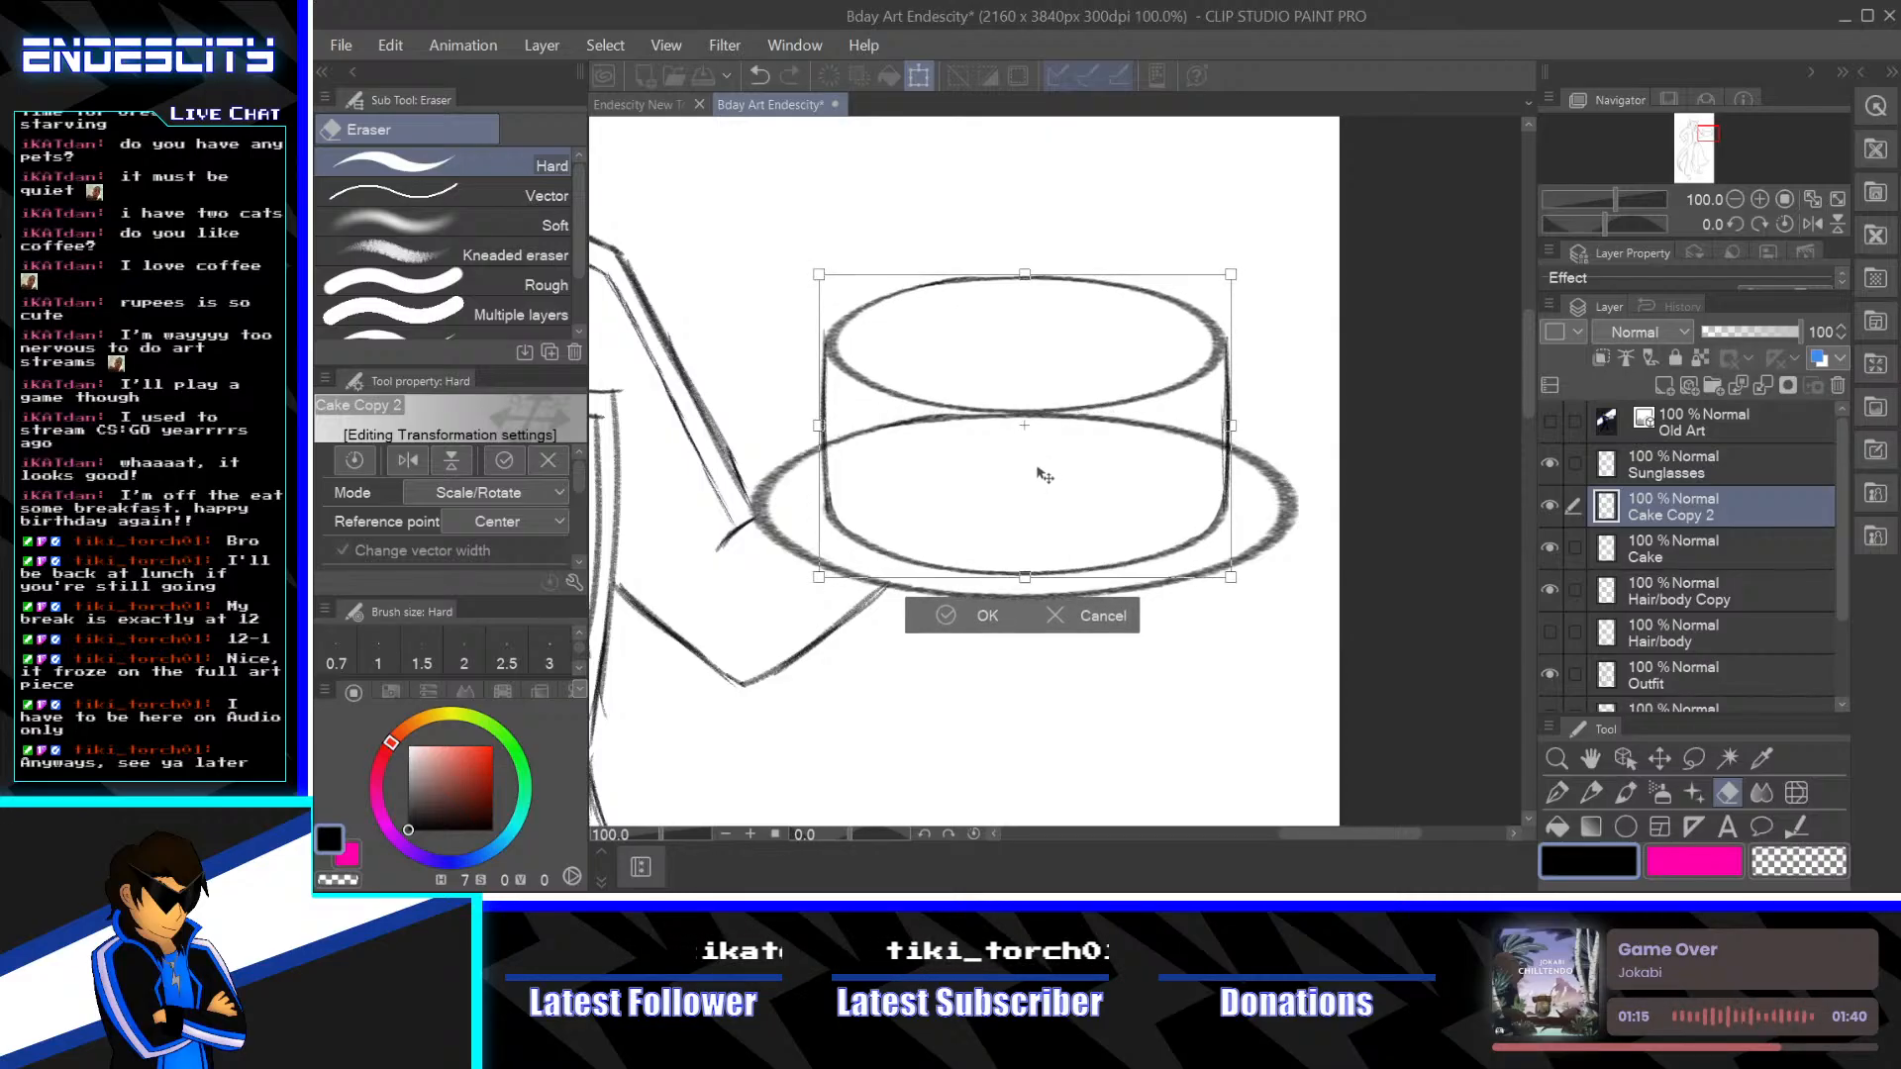
{"action": "left_click_drag", "start_coordinate": [1040, 475], "coordinate": [1041, 468]}
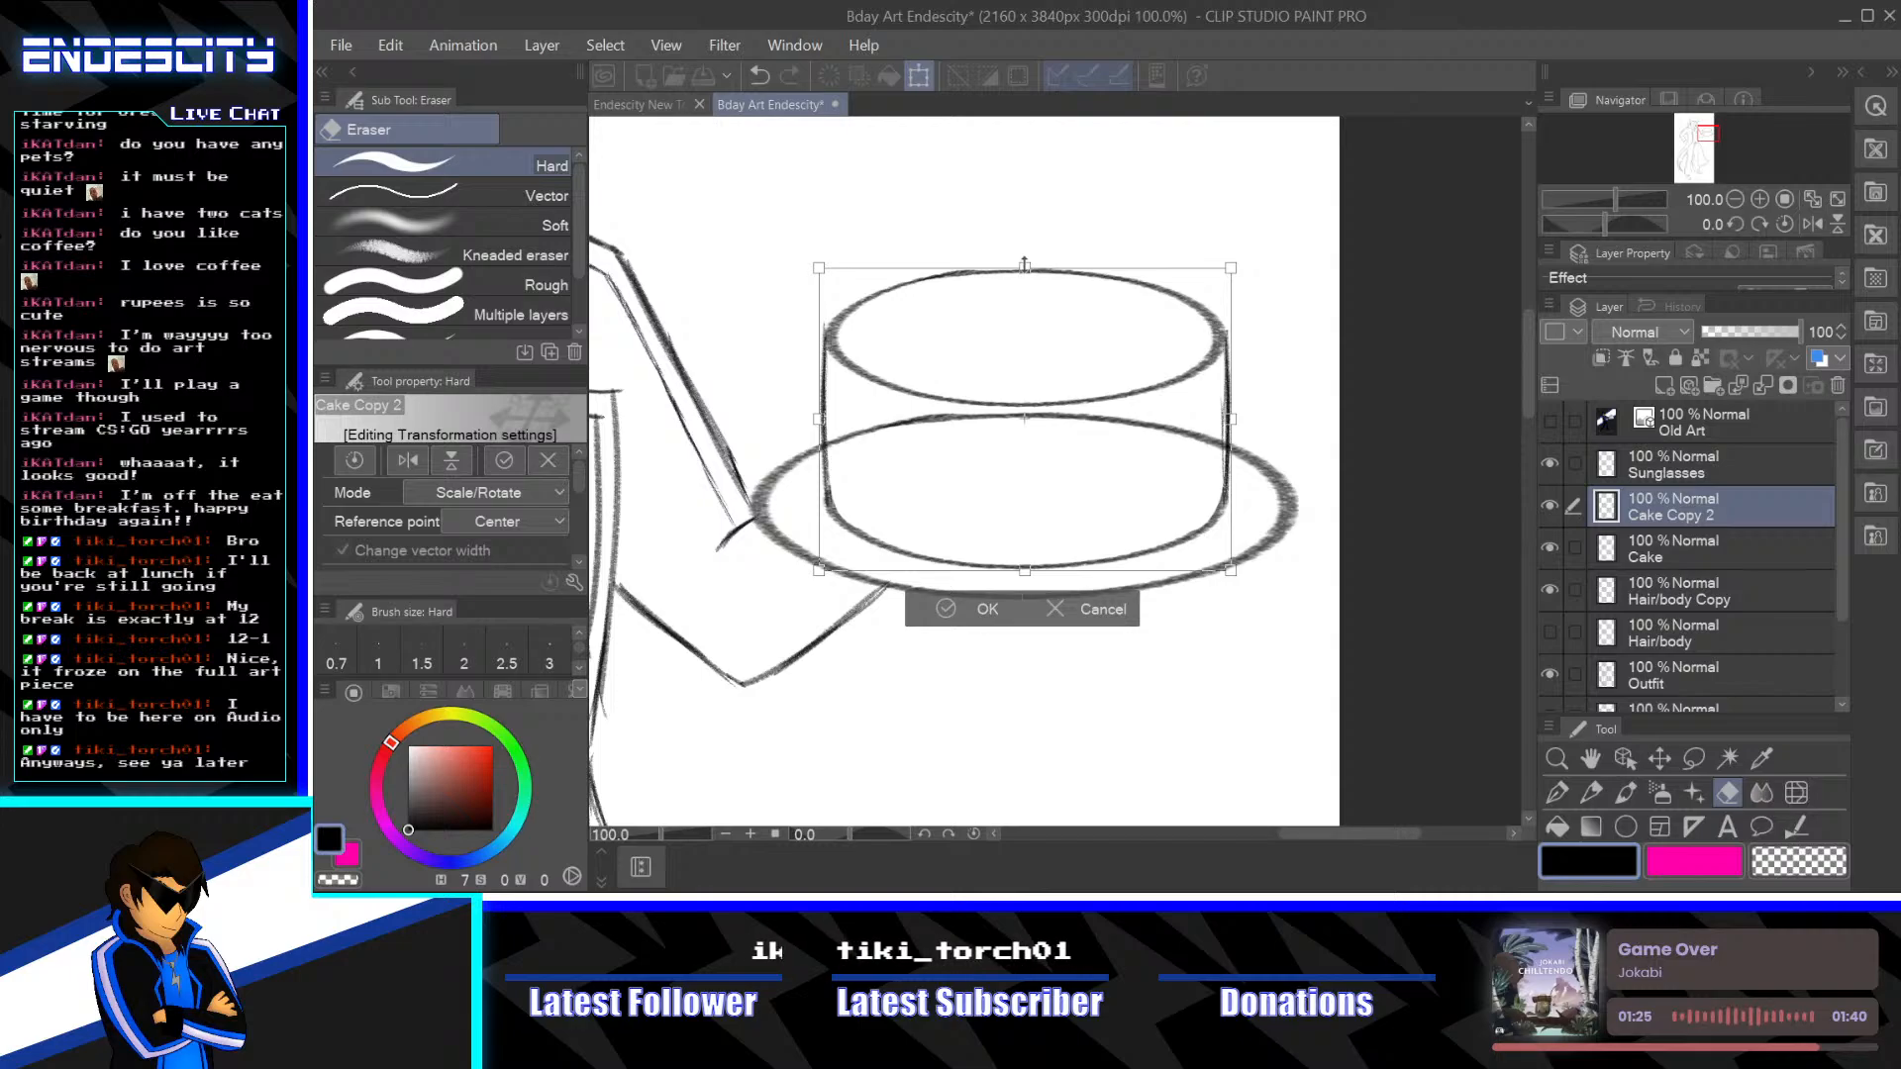
{"action": "left_click_drag", "start_coordinate": [1025, 264], "coordinate": [1026, 281]}
{"action": "left_click_drag", "start_coordinate": [1052, 462], "coordinate": [1044, 452]}
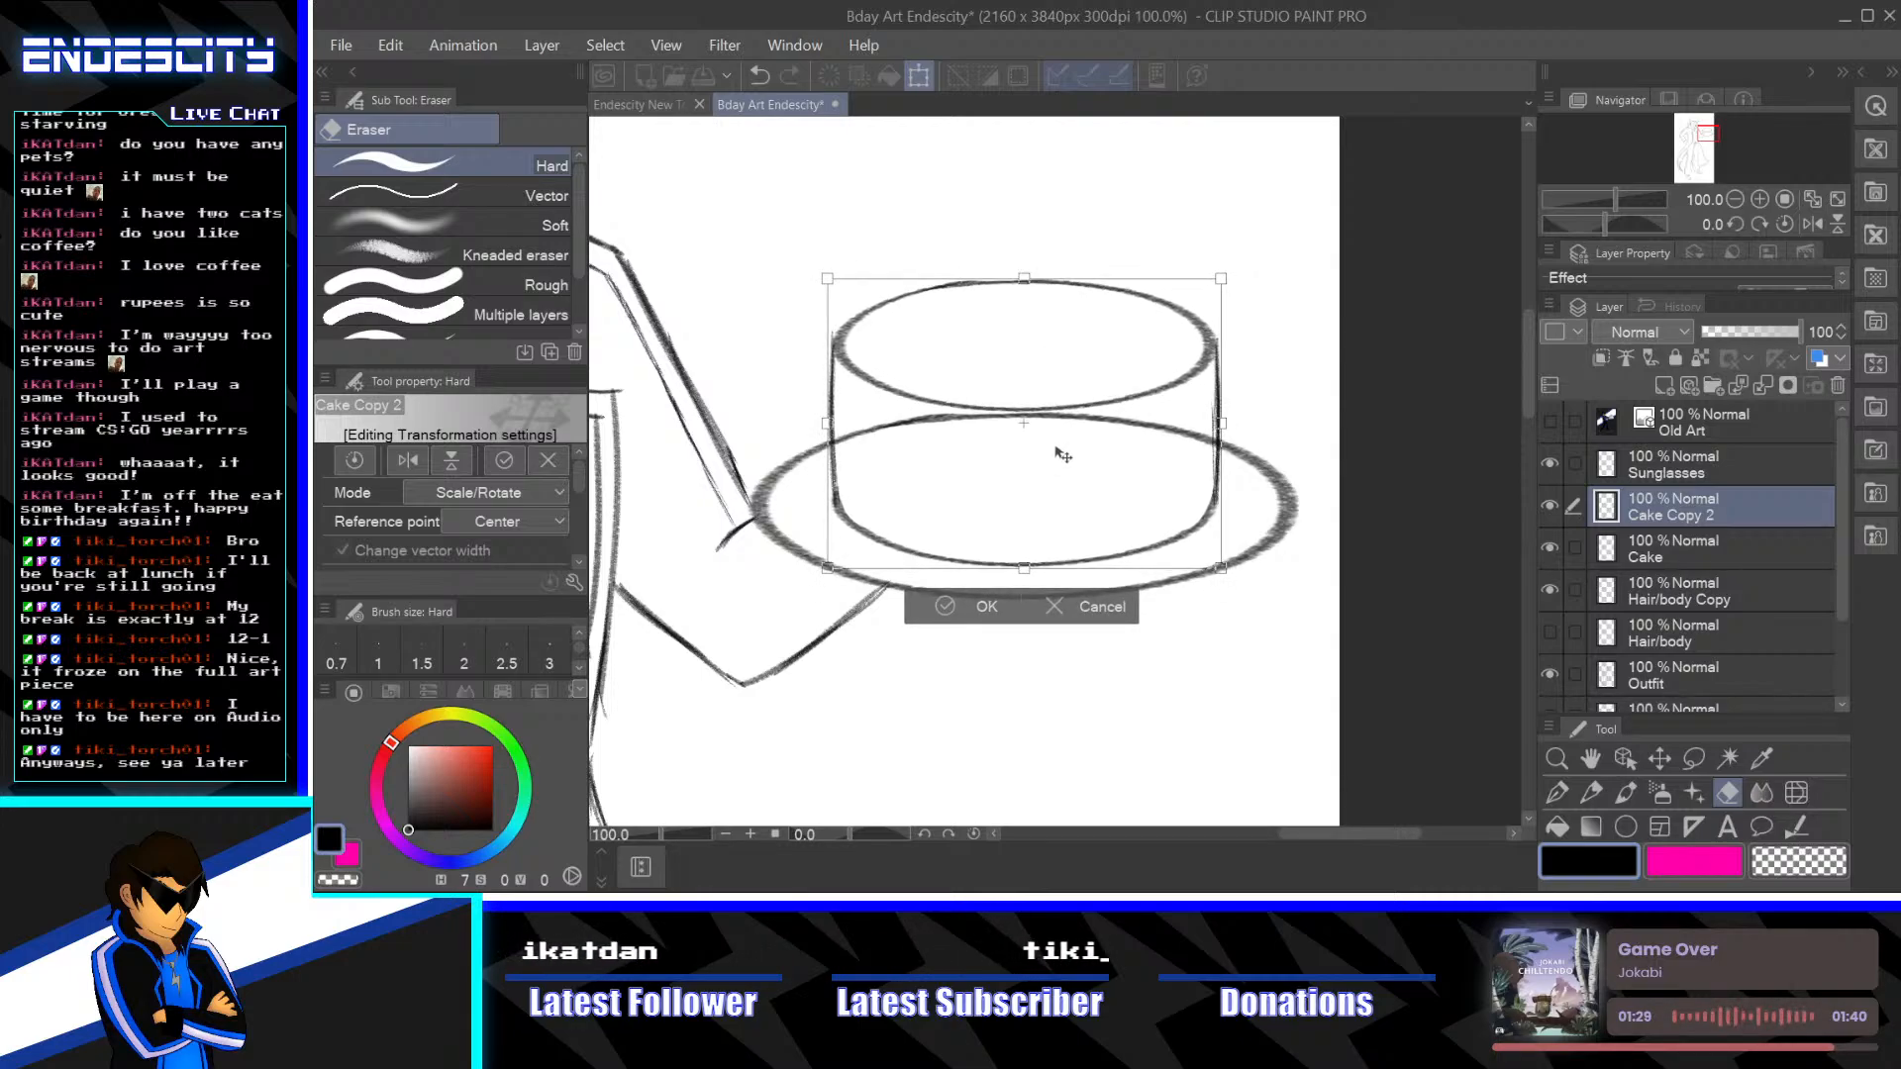
{"action": "left_click", "coordinate": [986, 608]}
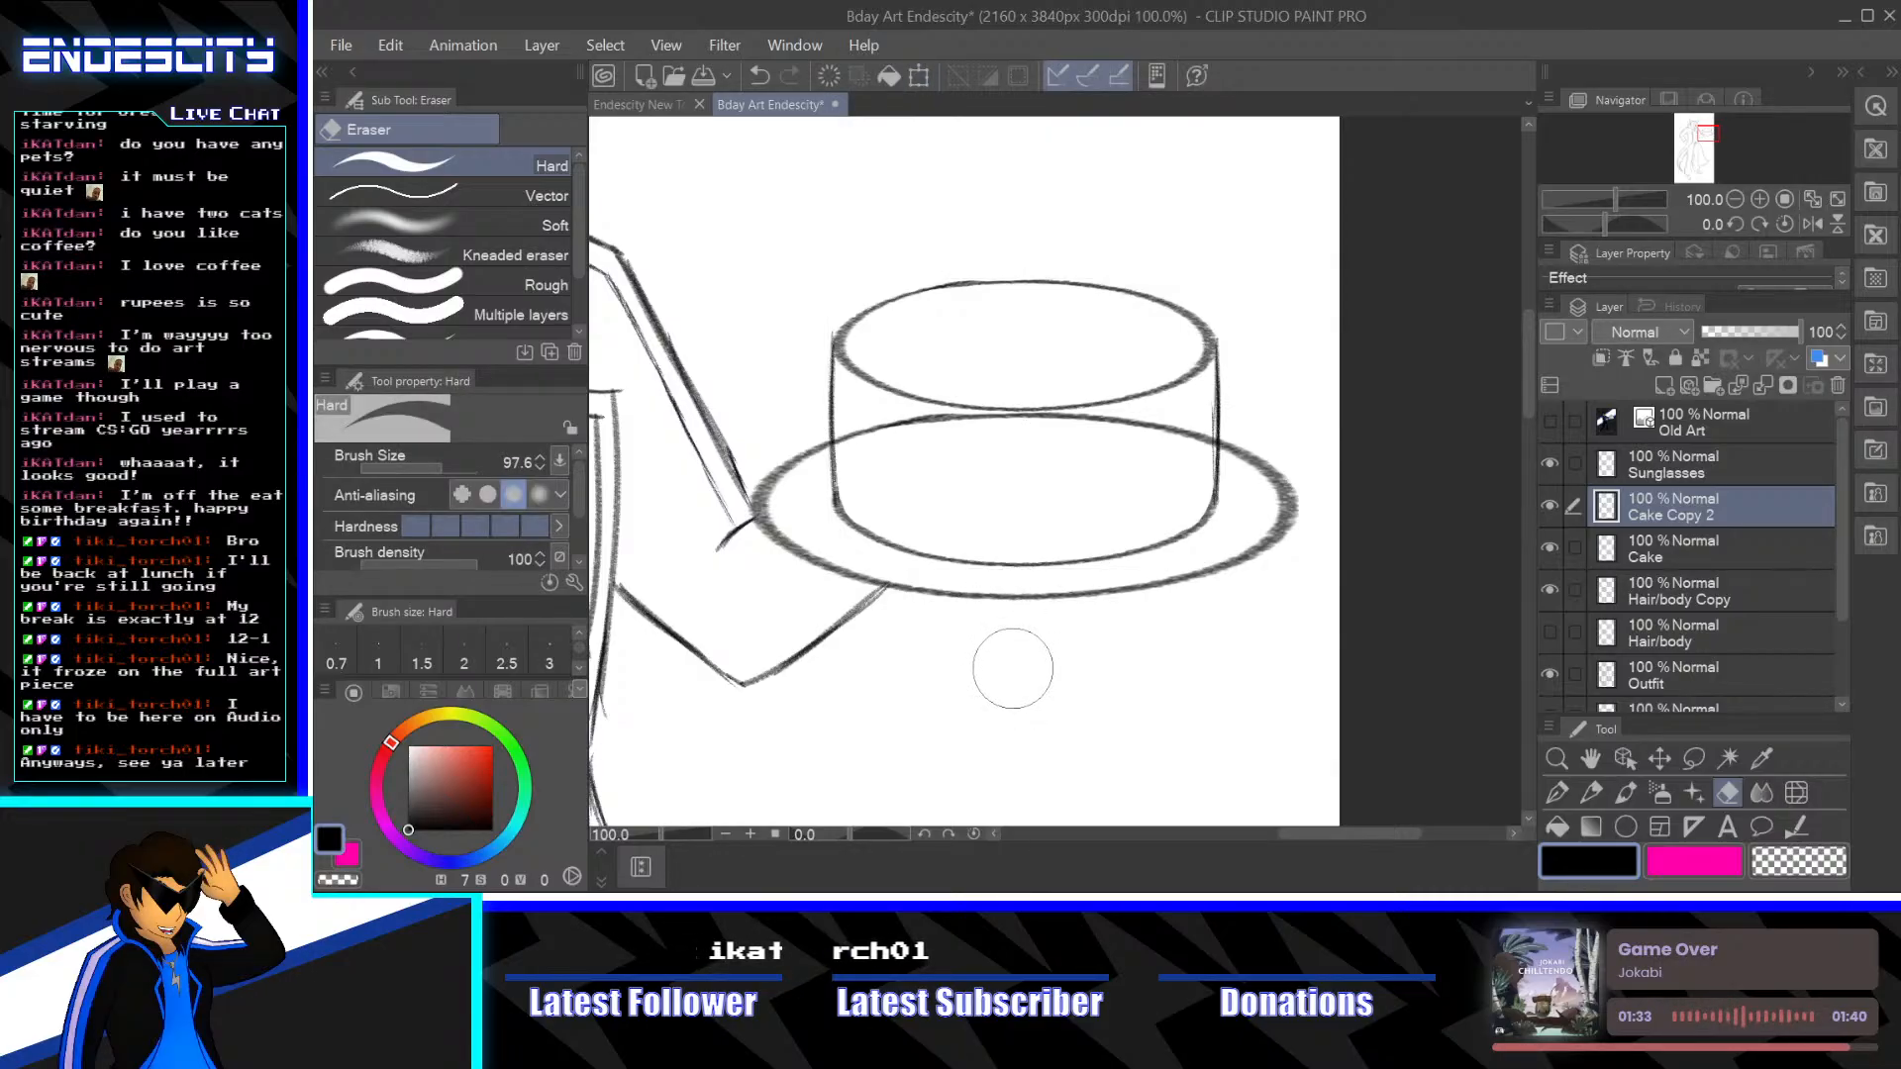
Lower the opacity of Cake Copy 2 to 42% and Cake to 8%, and add a new raster layer above Cake Copy 2
{"action": "scroll", "coordinate": [1010, 658], "scroll_direction": "down", "scroll_amount": 4}
{"action": "left_click_drag", "start_coordinate": [1035, 671], "coordinate": [1169, 526]}
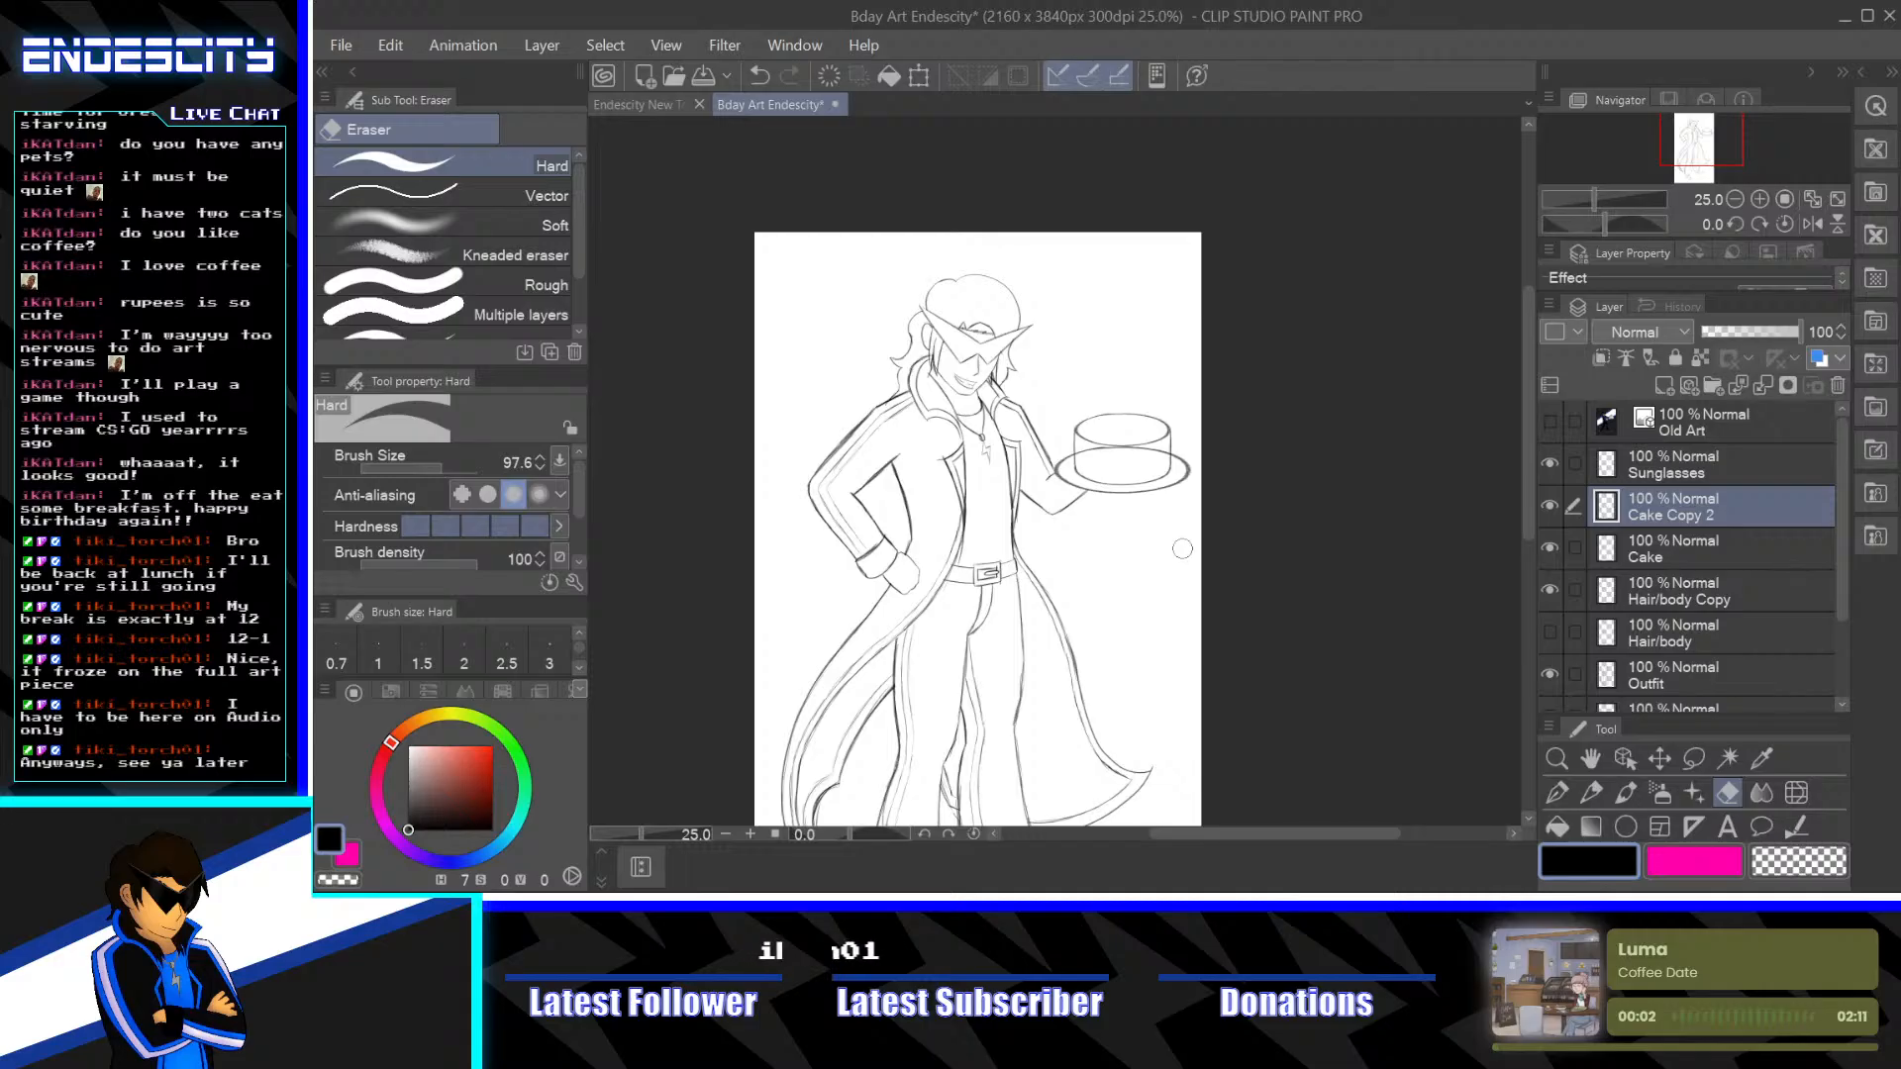
{"action": "scroll", "coordinate": [1182, 549], "scroll_direction": "up", "scroll_amount": 4}
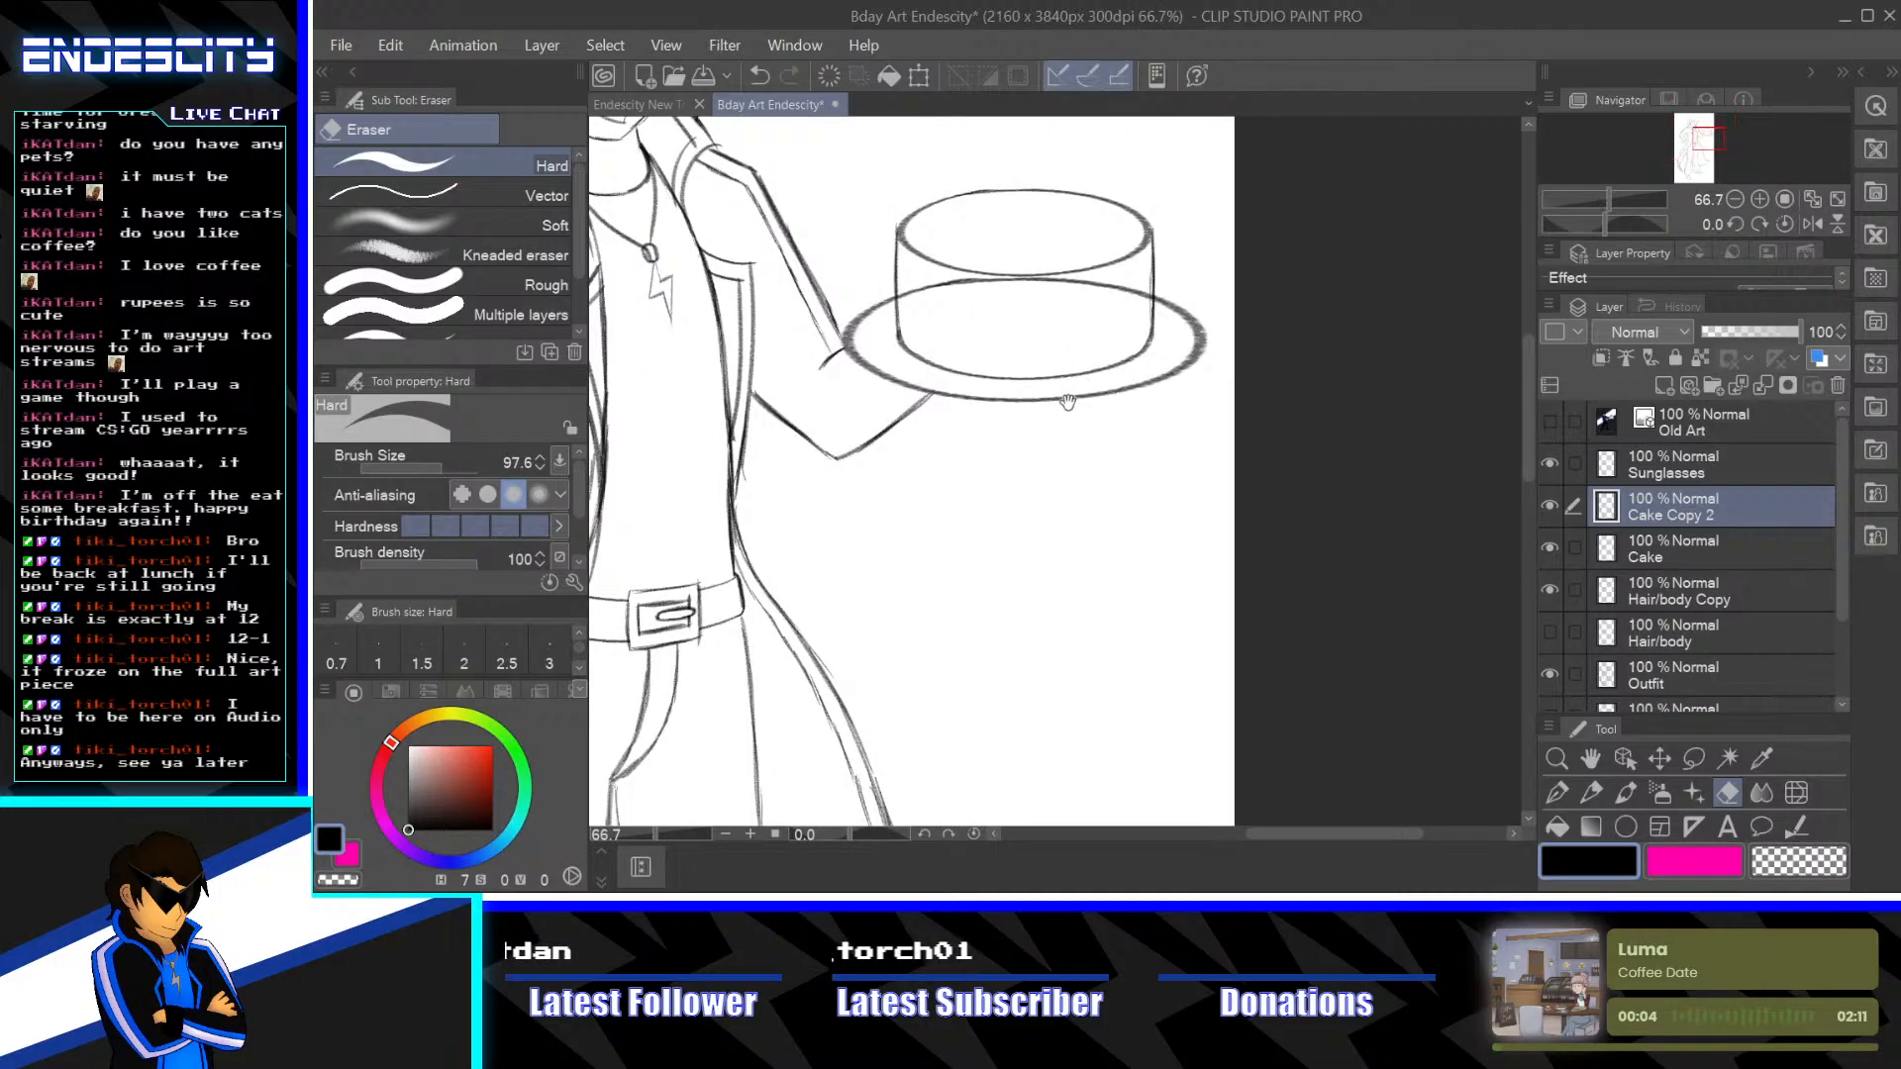
{"action": "left_click_drag", "start_coordinate": [1111, 586], "coordinate": [1126, 613]}
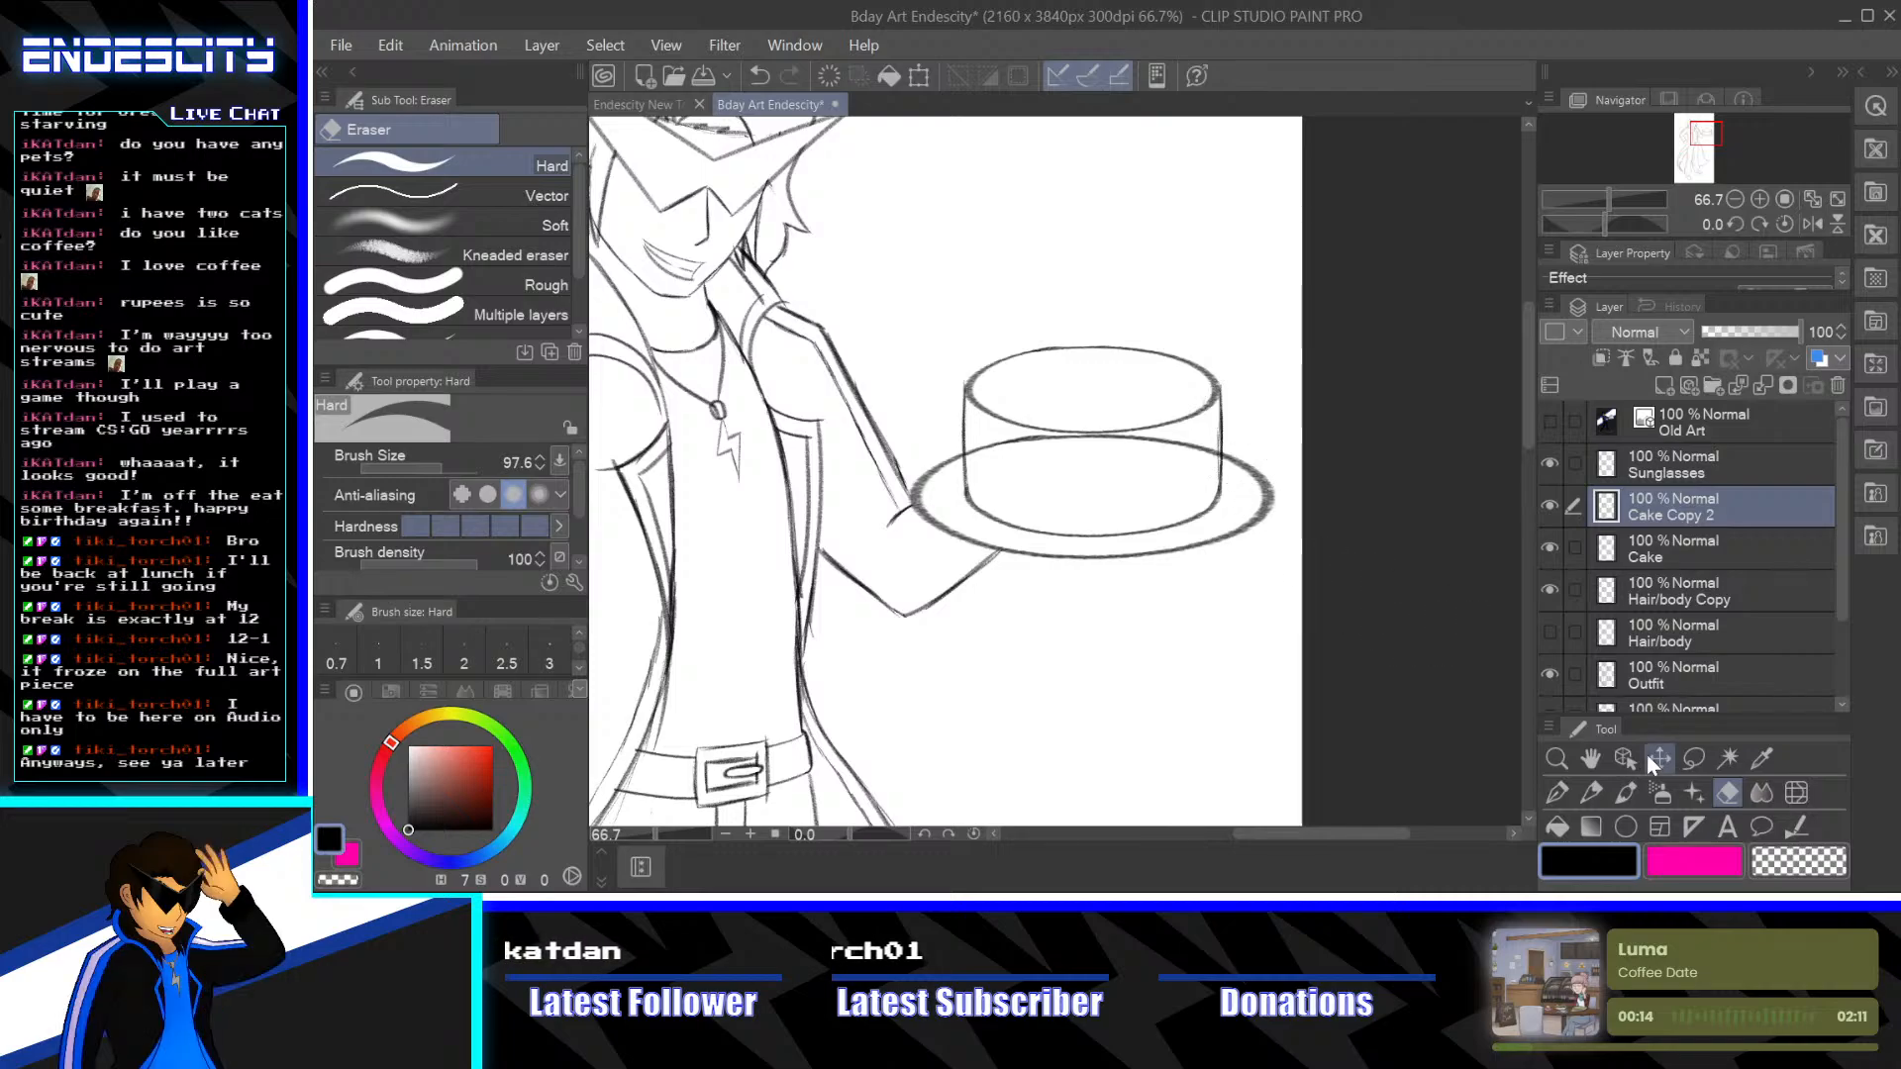
{"action": "left_click", "coordinate": [1591, 793]}
{"action": "scroll", "coordinate": [1302, 565], "scroll_direction": "up", "scroll_amount": 2}
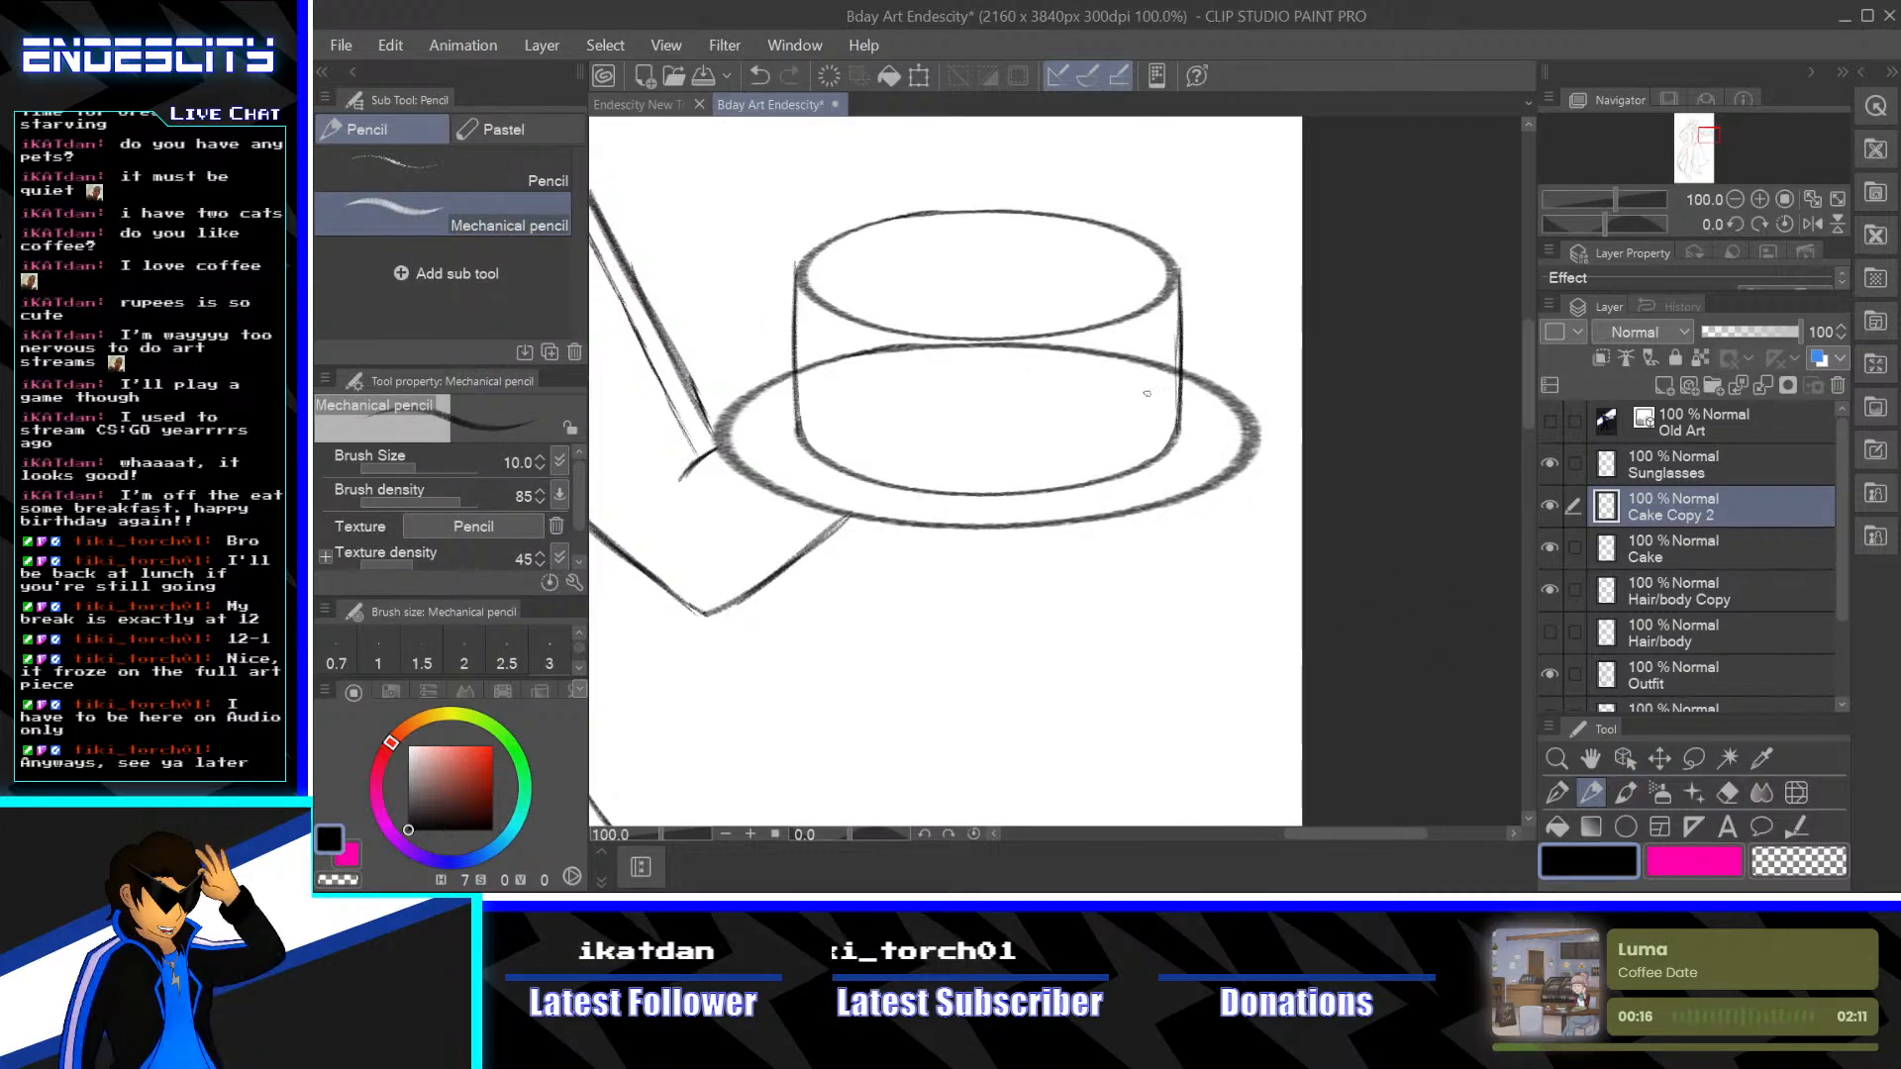
{"action": "left_click_drag", "start_coordinate": [1130, 432], "coordinate": [1181, 548]}
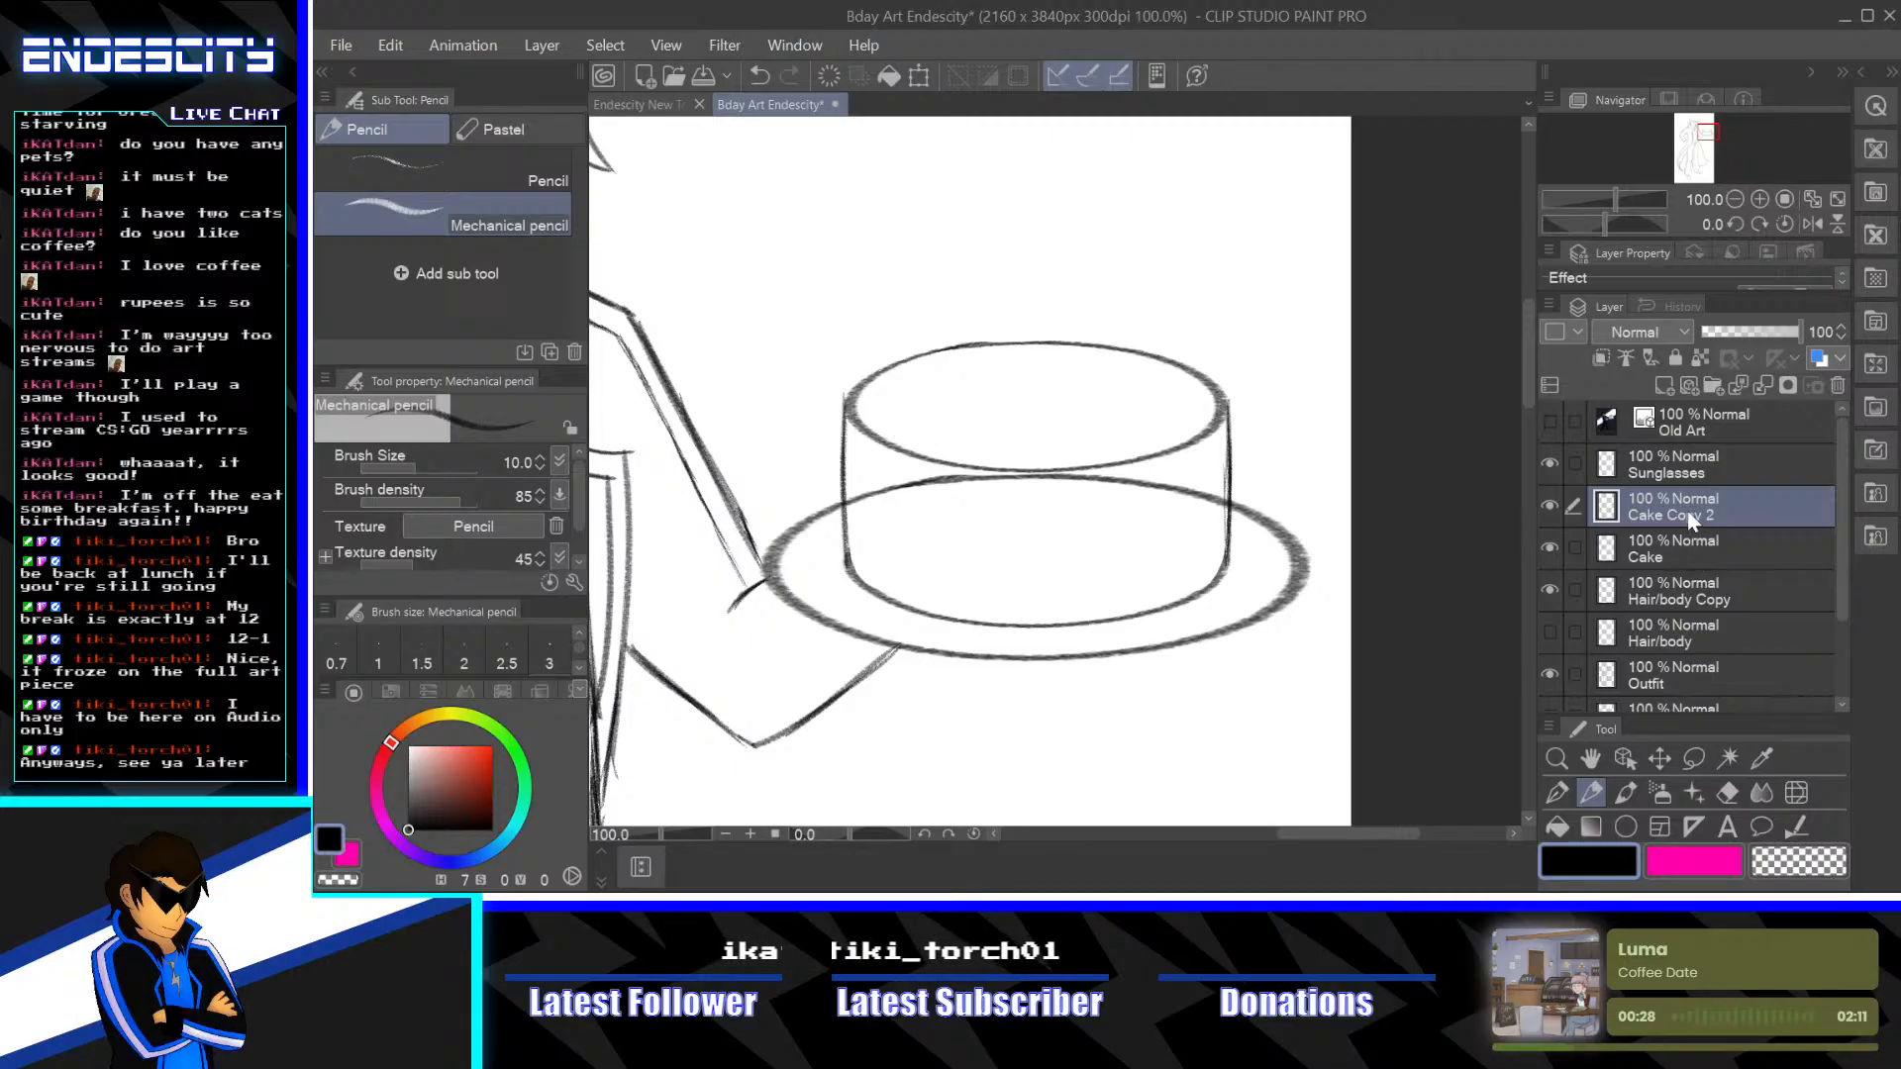
{"action": "left_click_drag", "start_coordinate": [1754, 336], "coordinate": [1713, 342]}
{"action": "left_click", "coordinate": [1699, 548]}
{"action": "left_click", "coordinate": [1715, 501]}
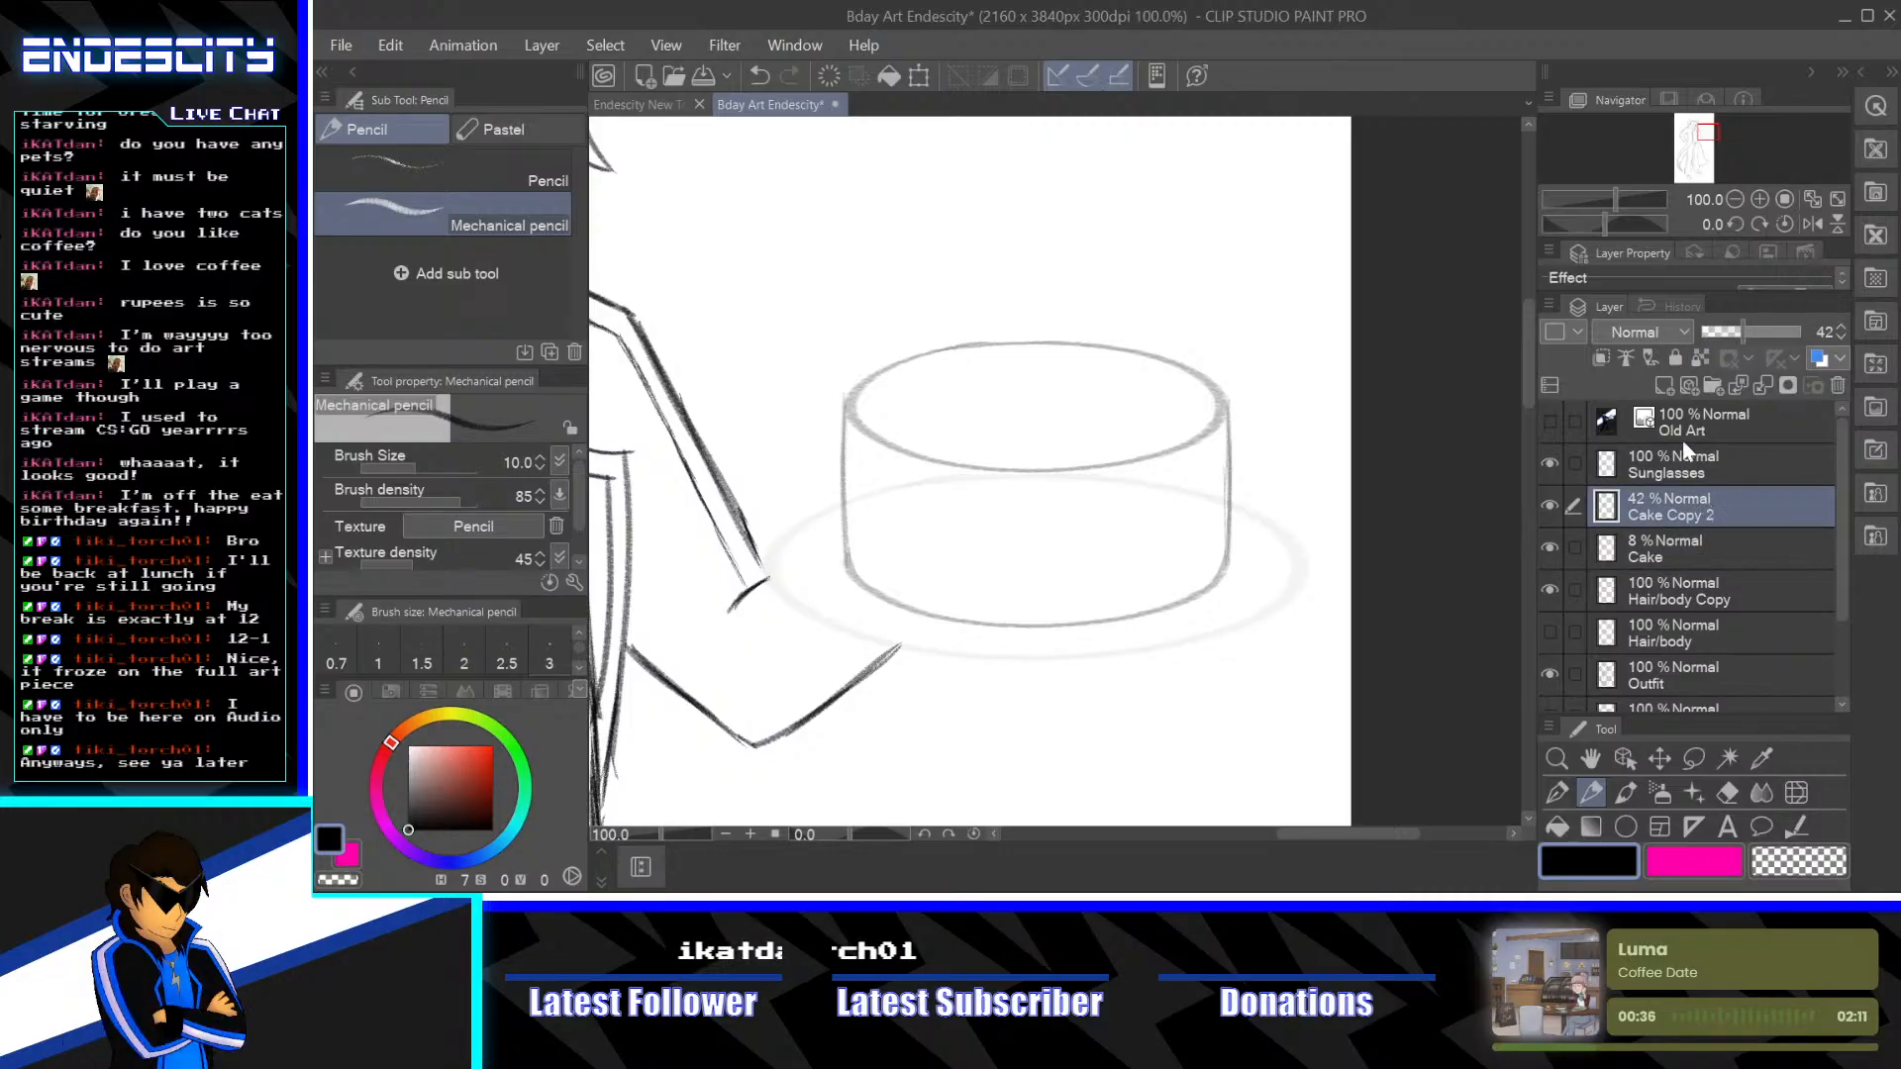
{"action": "left_click", "coordinate": [1667, 385]}
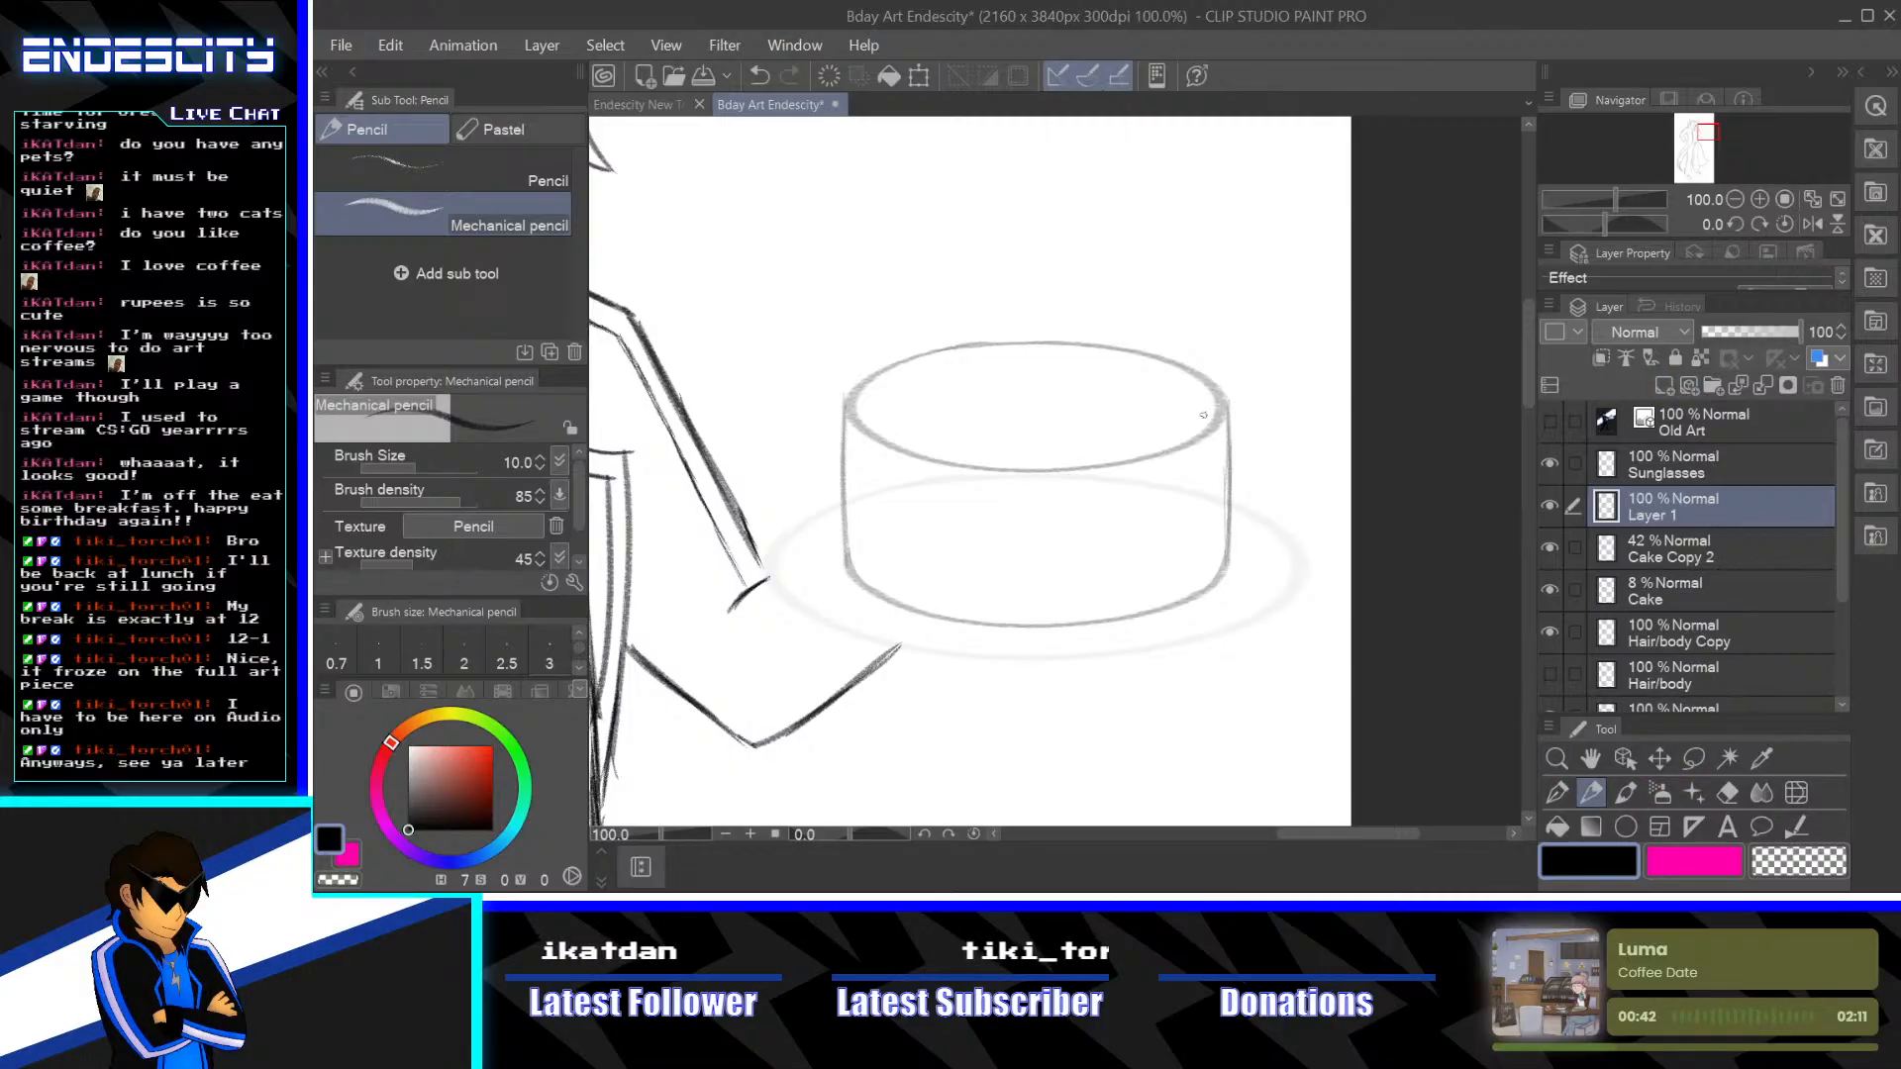
On the new layer, draw a scalloped ring inside the cake's top with the size 10 Mechanical pencil and start scallops around its outer left rim
{"action": "left_click_drag", "start_coordinate": [1202, 409], "coordinate": [1093, 448]}
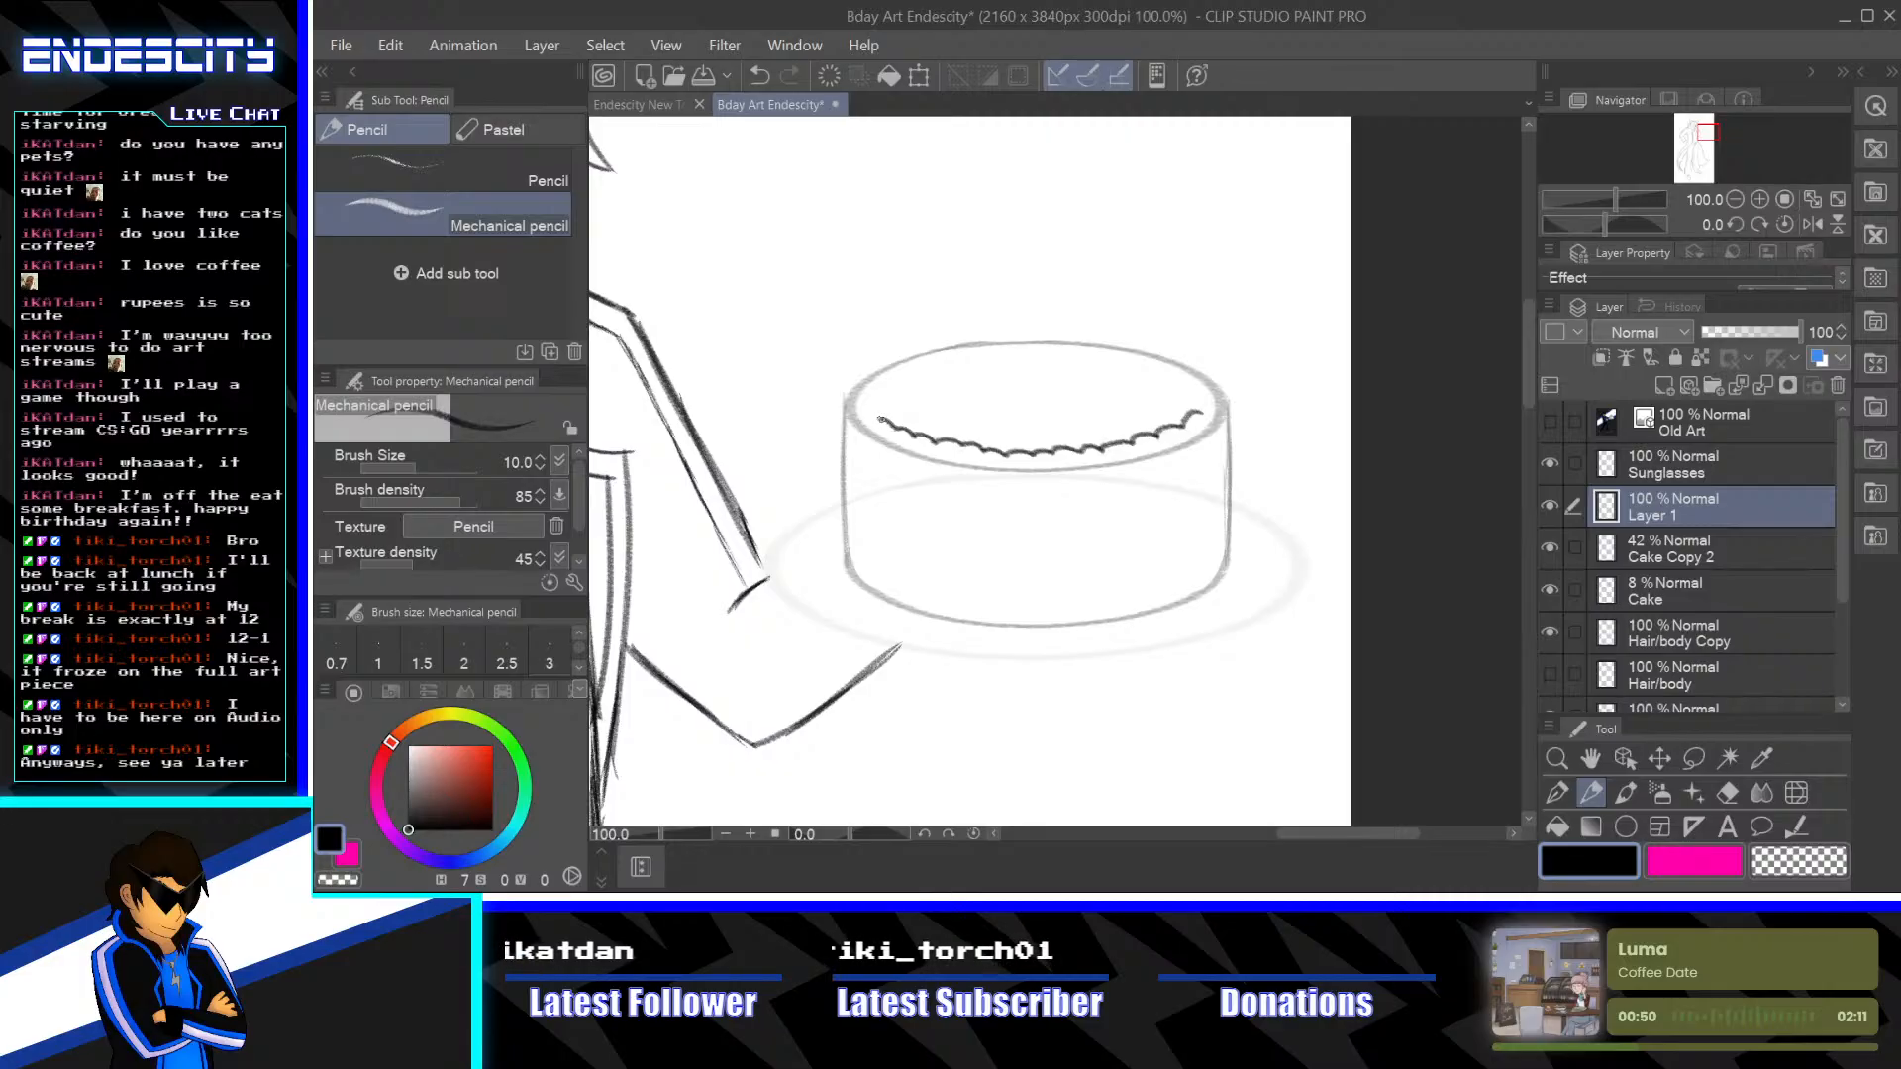
{"action": "mouse_move", "coordinate": [881, 421]}
{"action": "left_mouse_down"}
{"action": "mouse_move", "coordinate": [880, 386]}
{"action": "mouse_move", "coordinate": [922, 370]}
{"action": "left_mouse_up"}
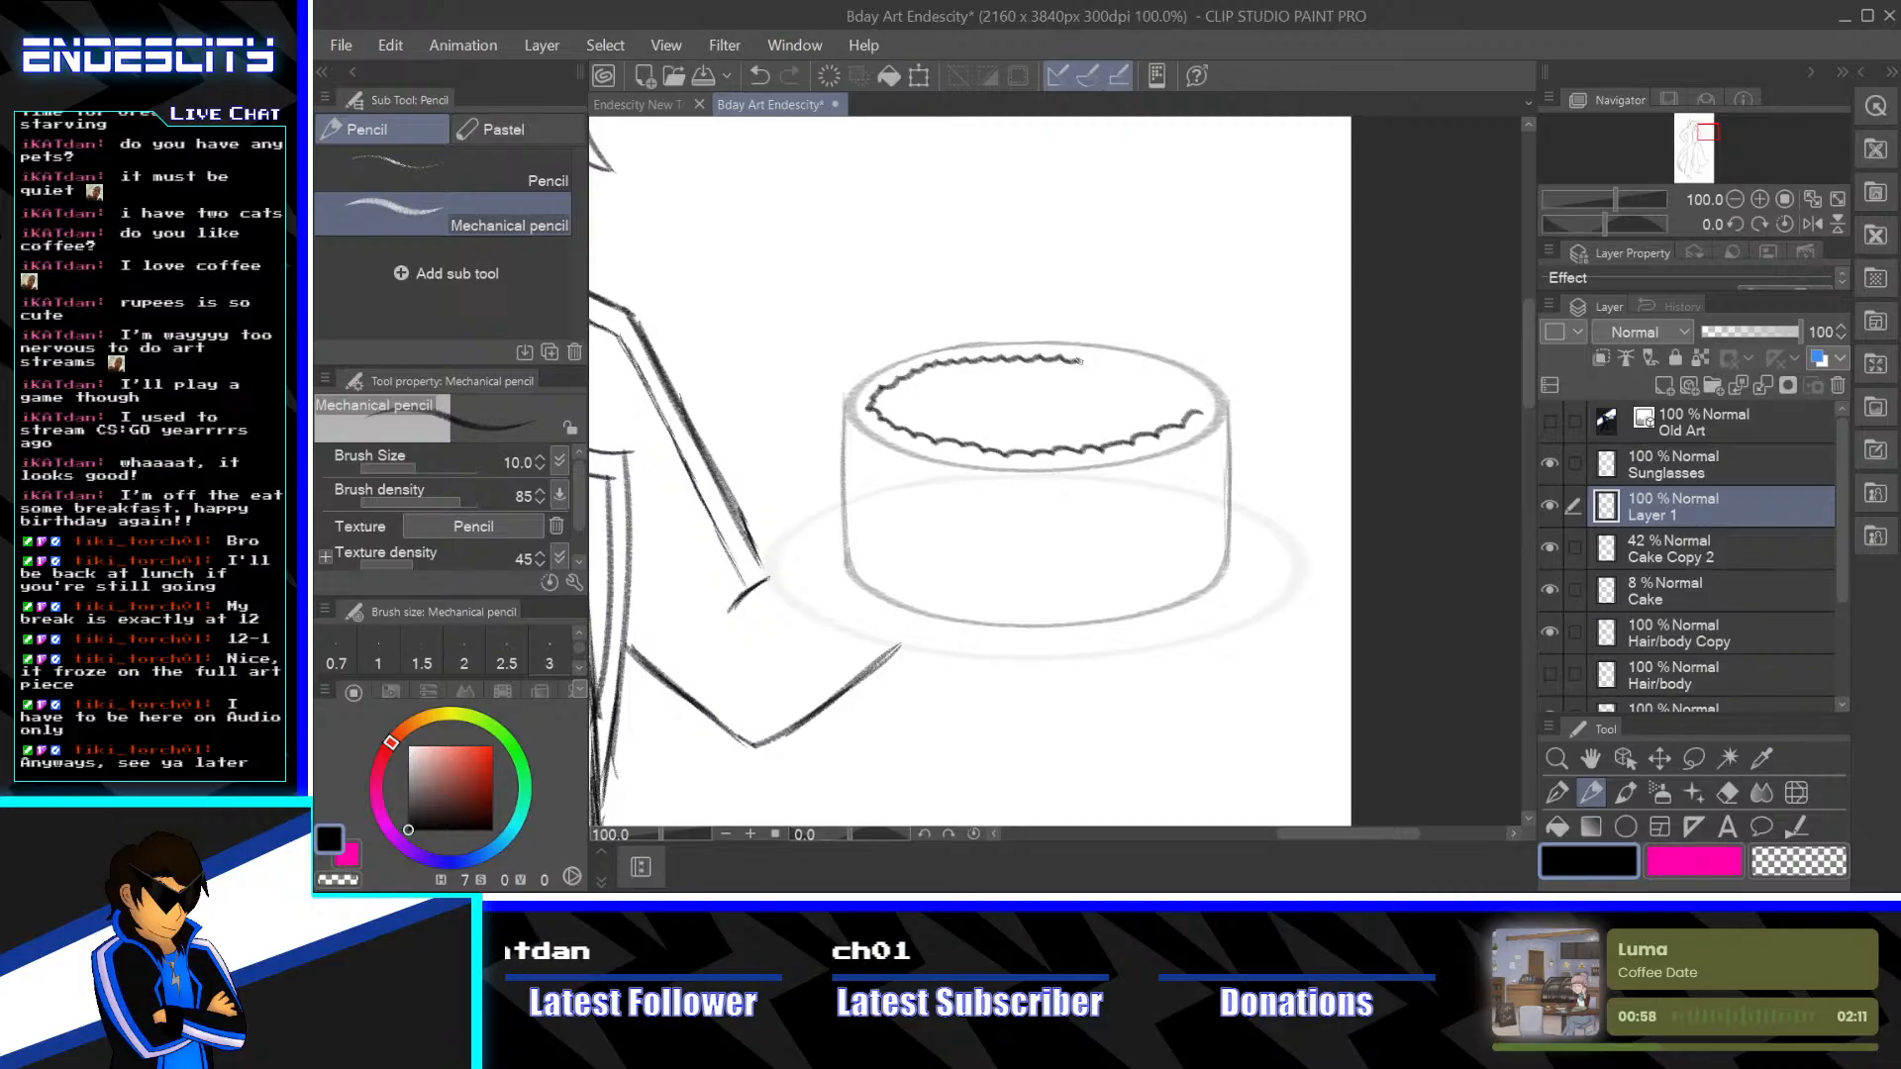
{"action": "left_click_drag", "start_coordinate": [1117, 369], "coordinate": [1203, 415]}
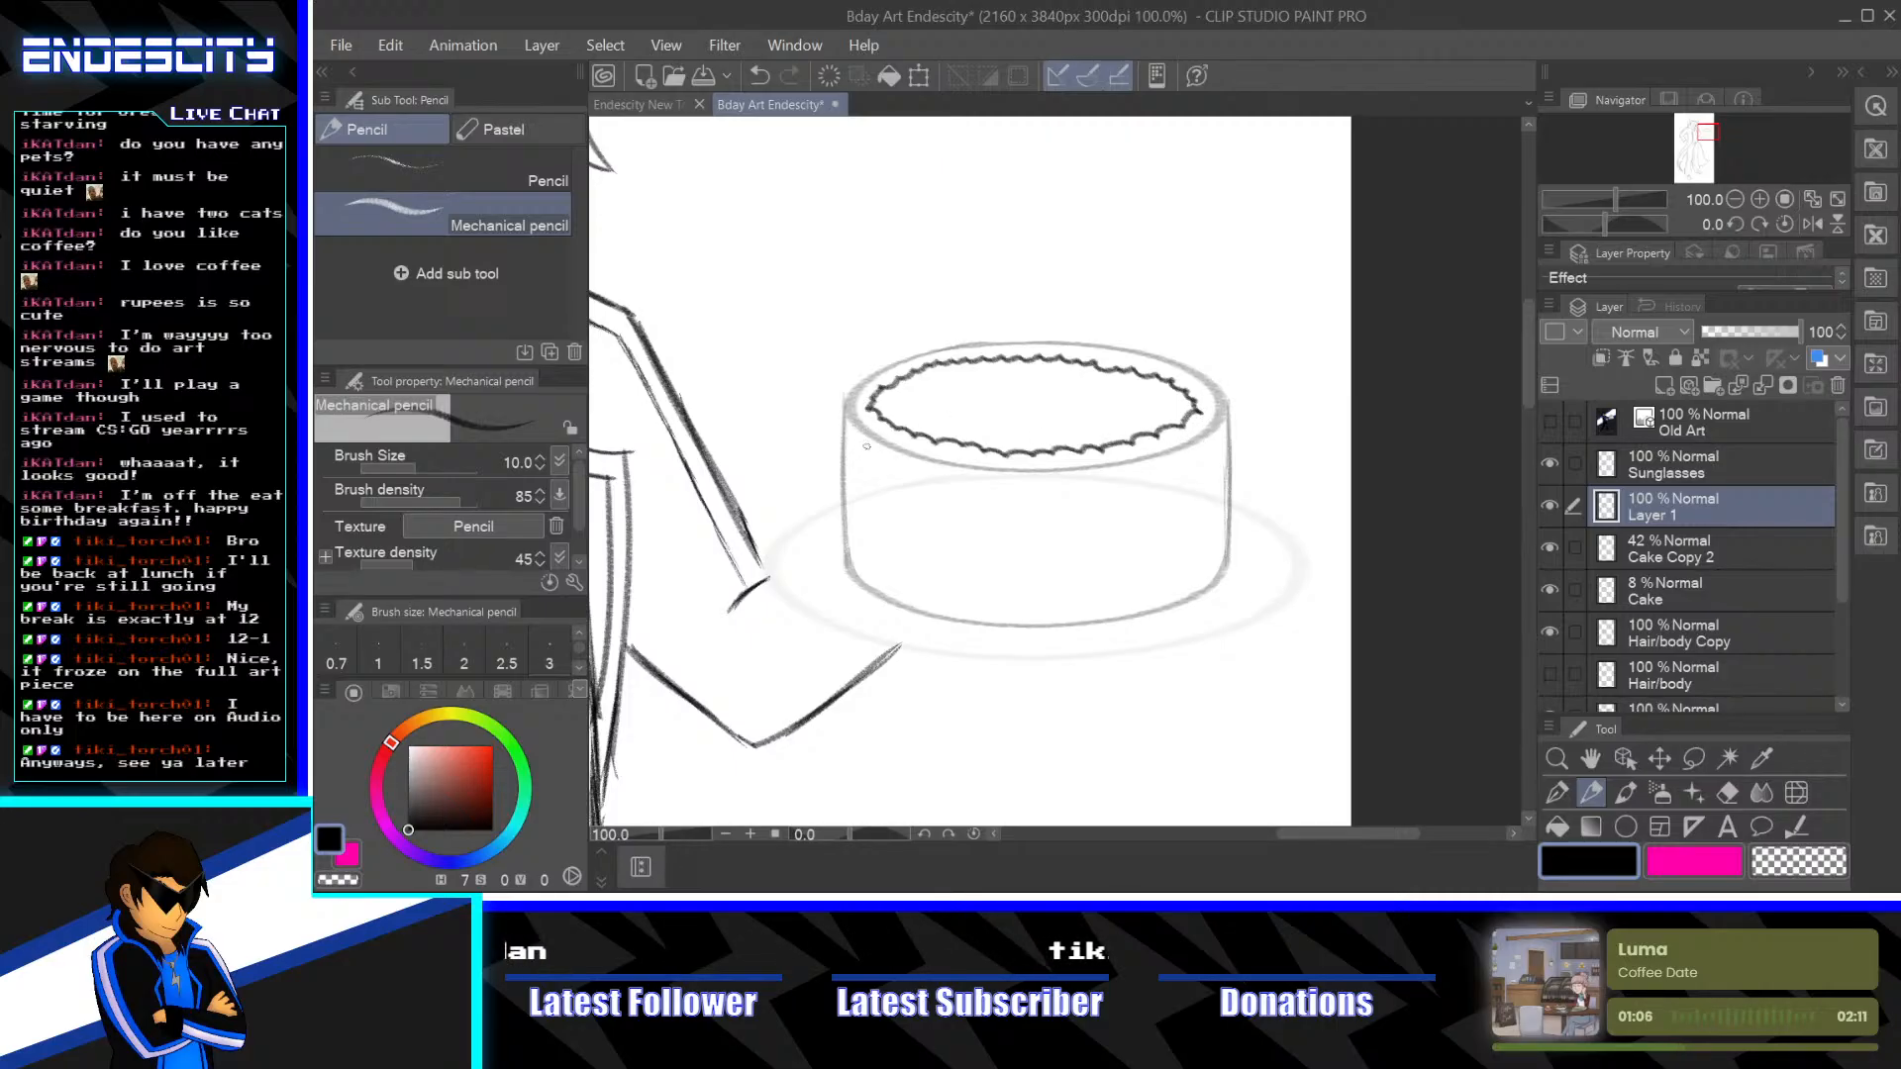
{"action": "left_click_drag", "start_coordinate": [859, 451], "coordinate": [838, 408]}
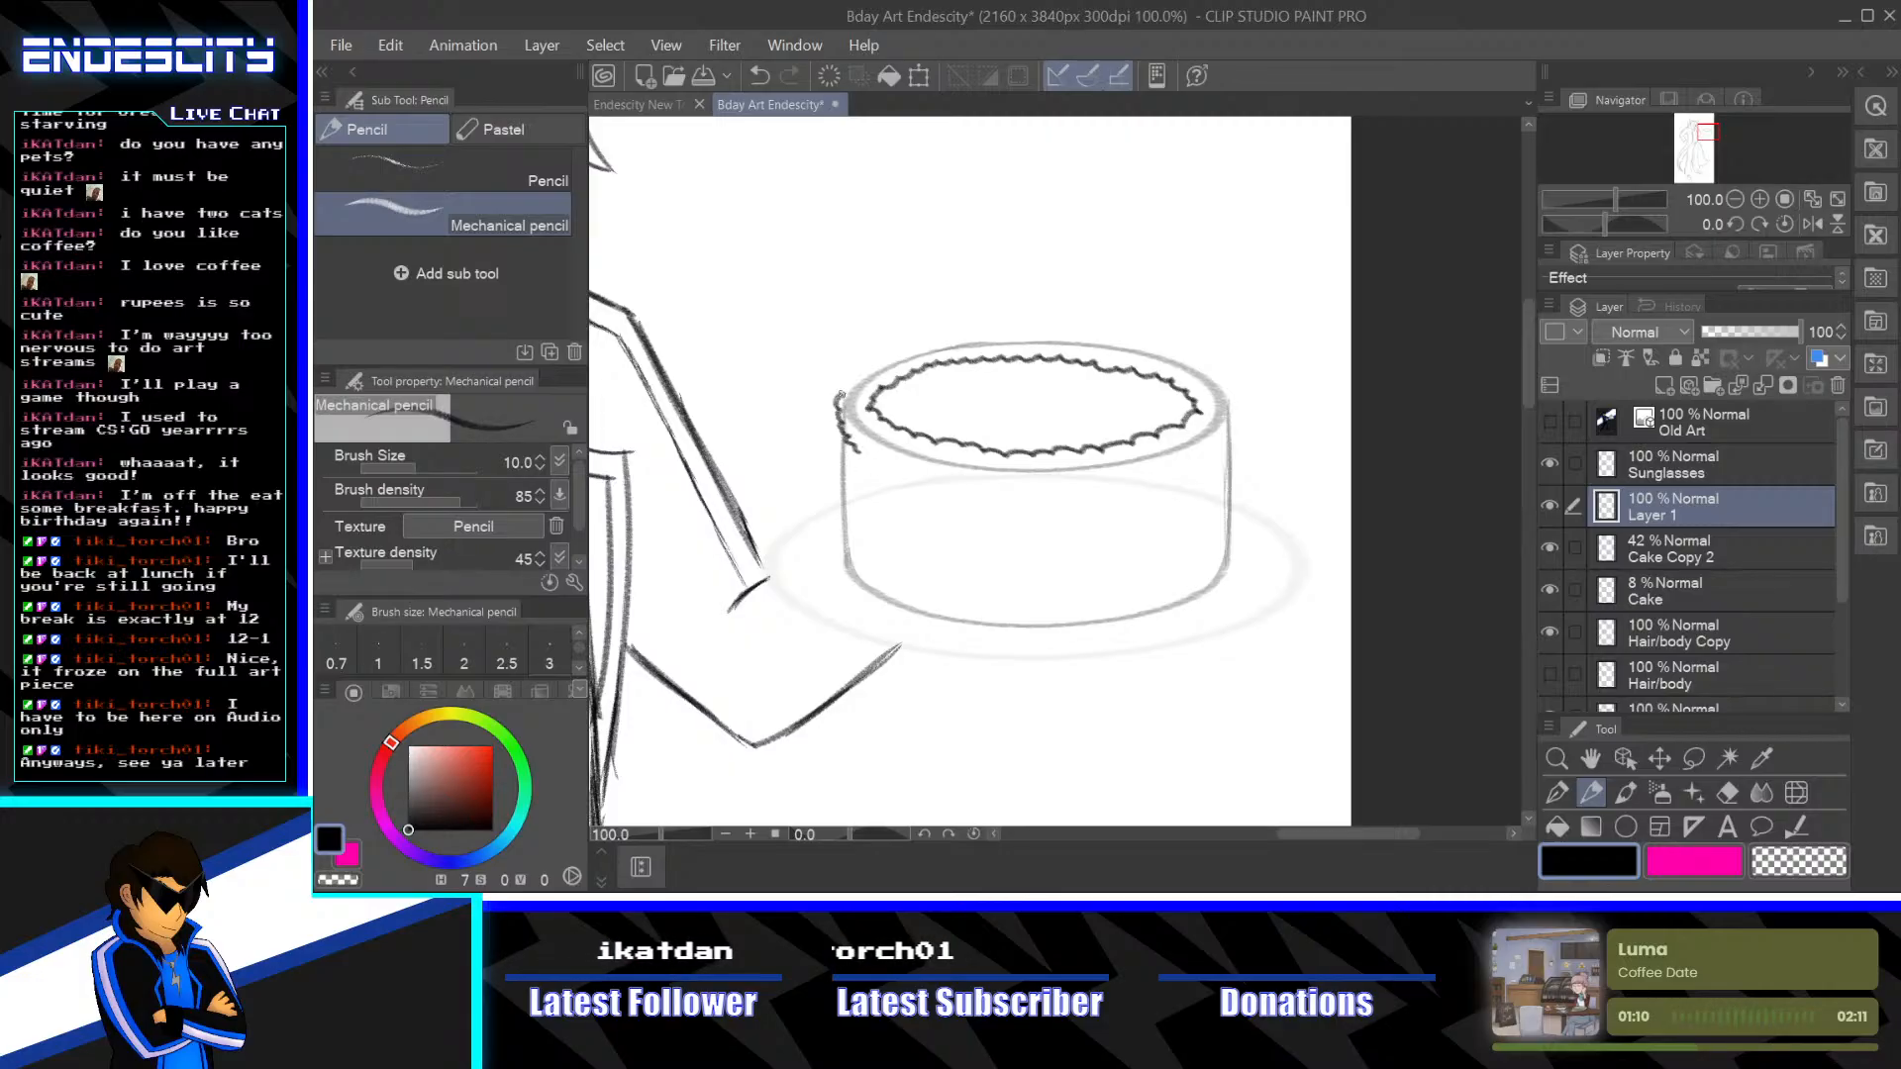
{"action": "left_click_drag", "start_coordinate": [844, 391], "coordinate": [866, 368]}
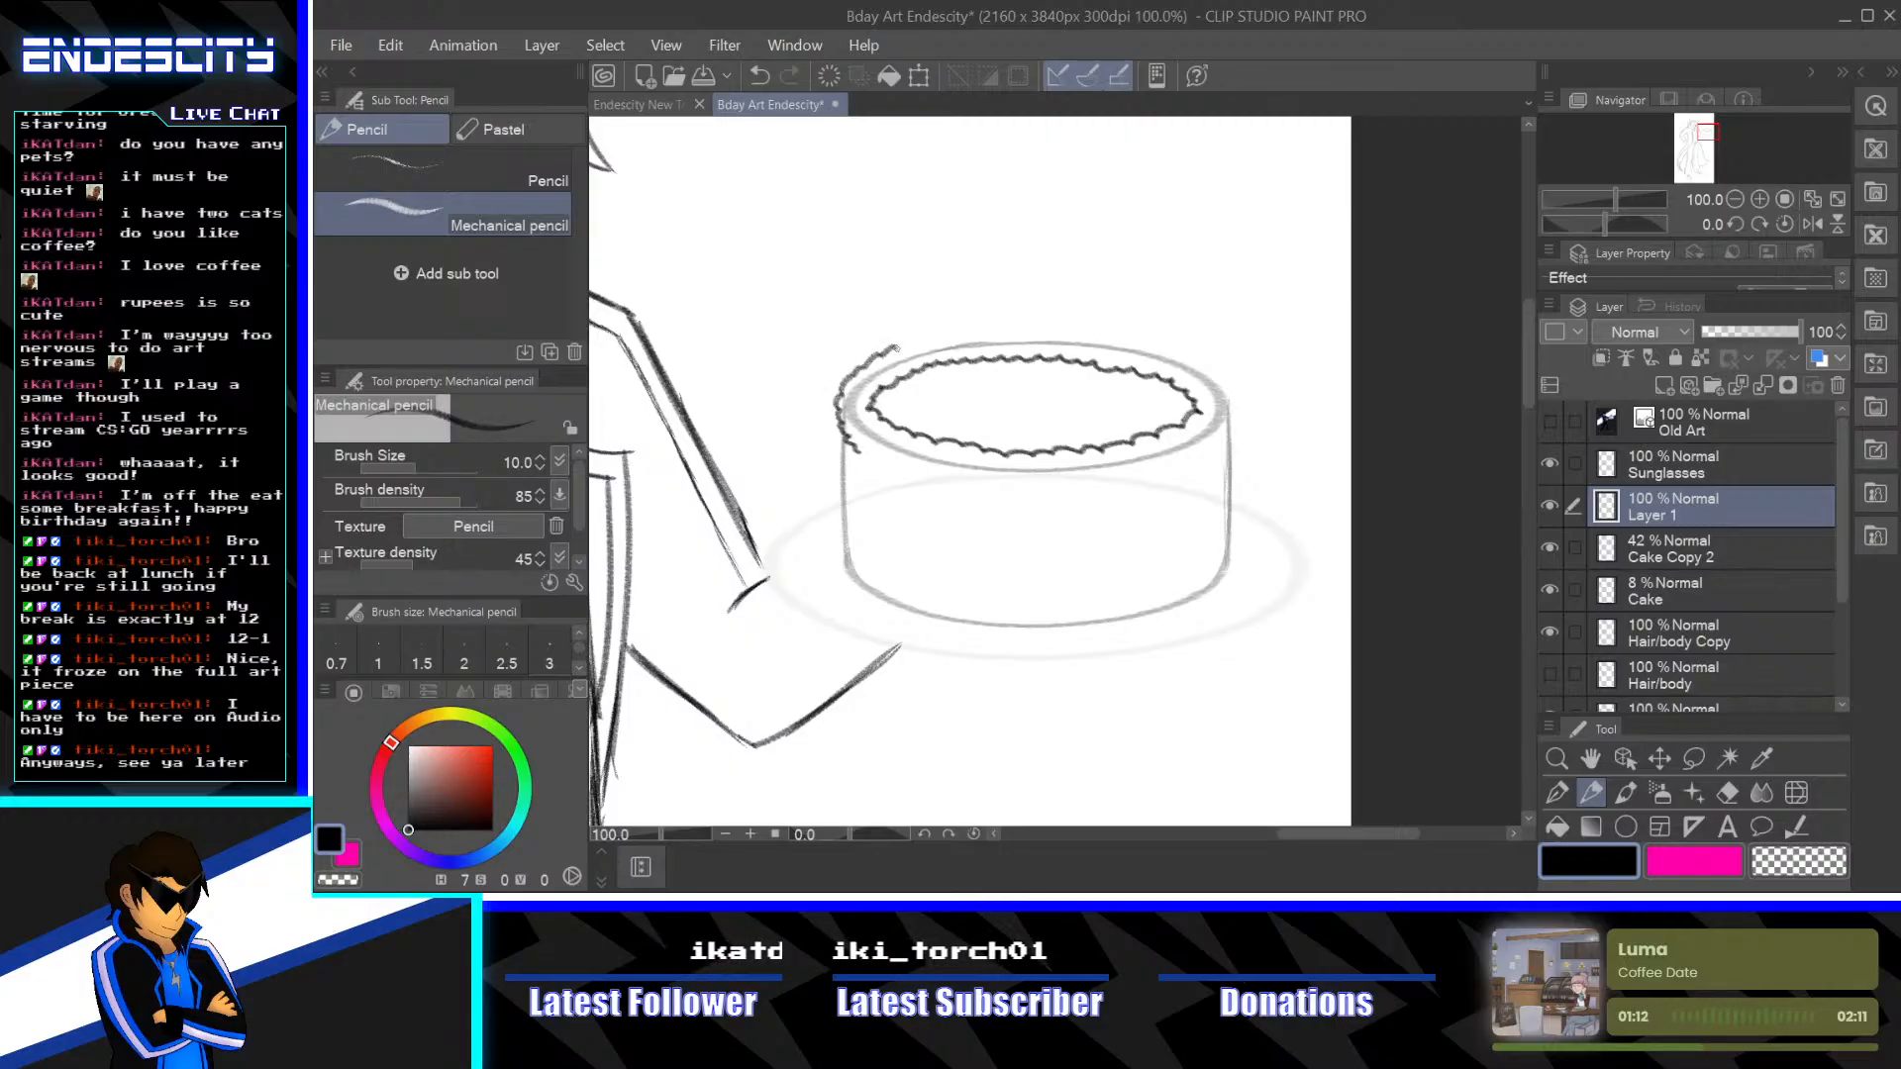
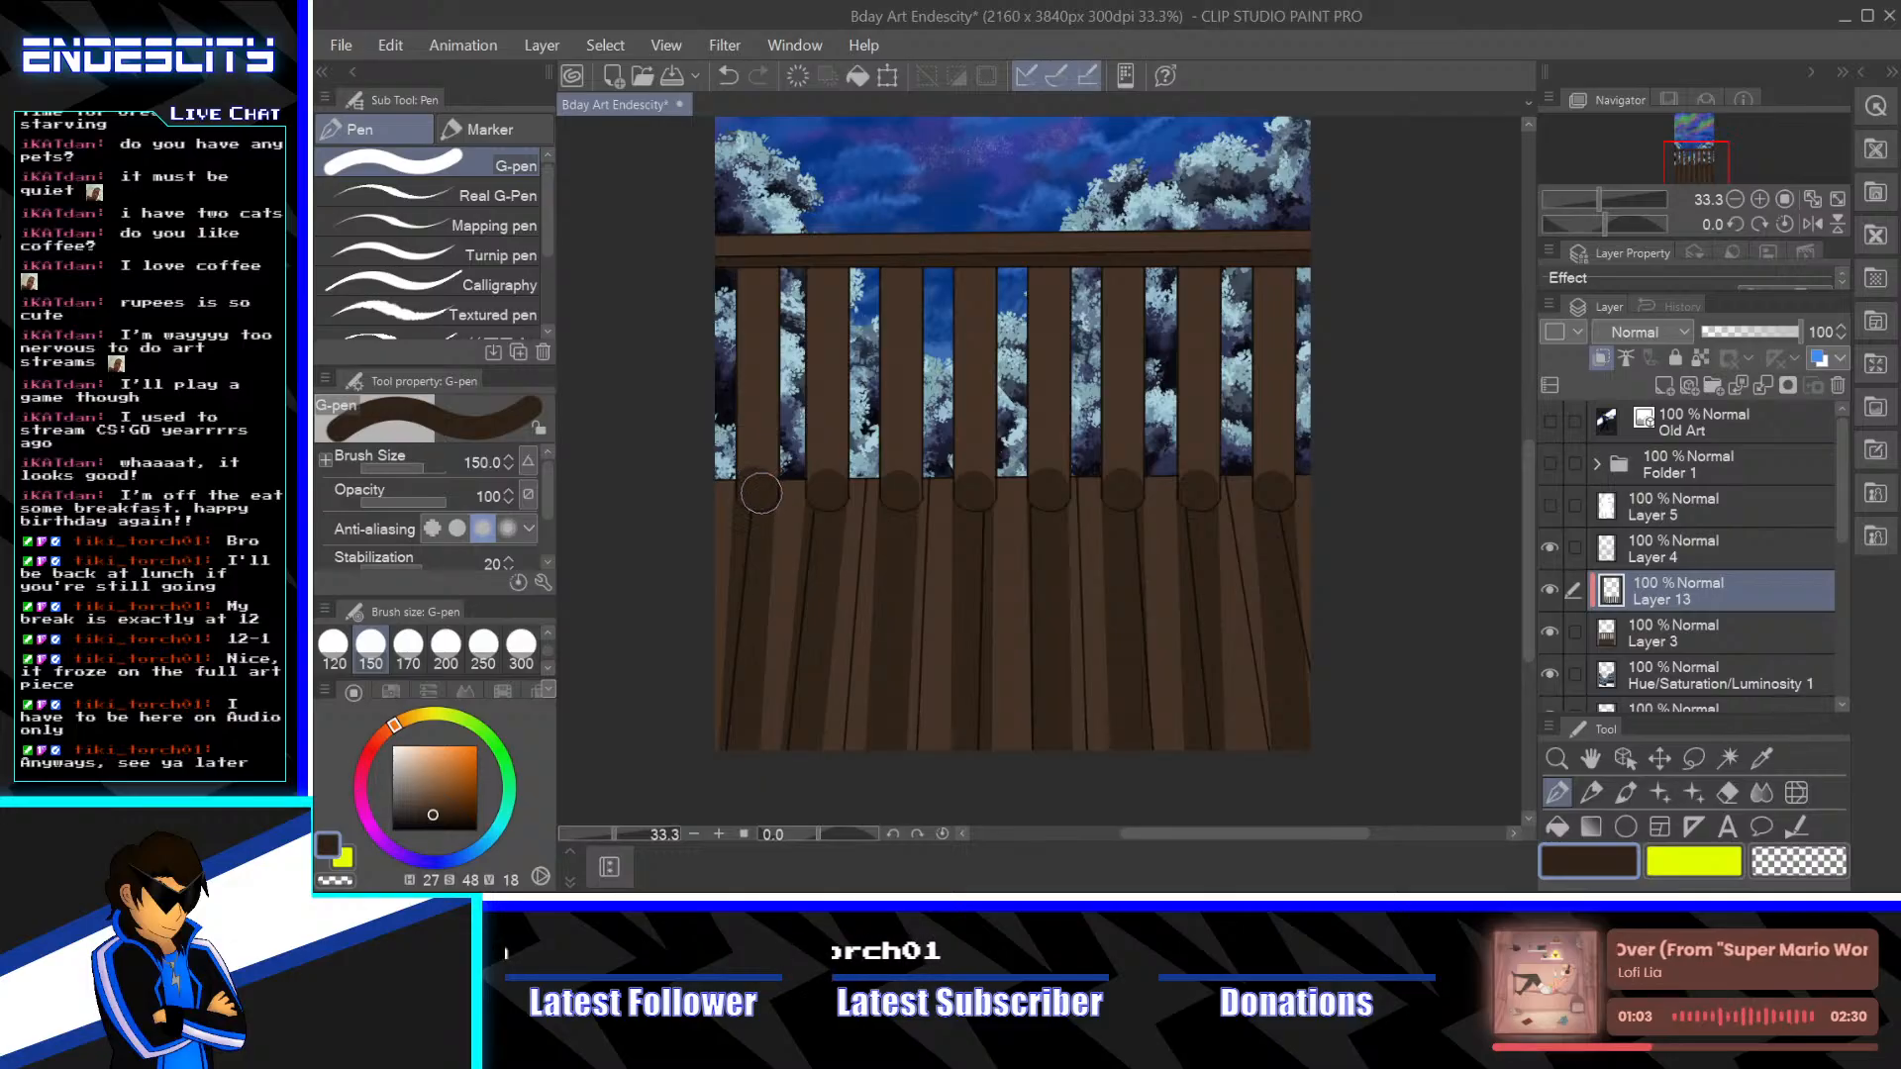
Paint dark brown shading down the fence posts on Layer 13 with the G-pen at size 150
{"action": "left_click_drag", "start_coordinate": [768, 394], "coordinate": [767, 290]}
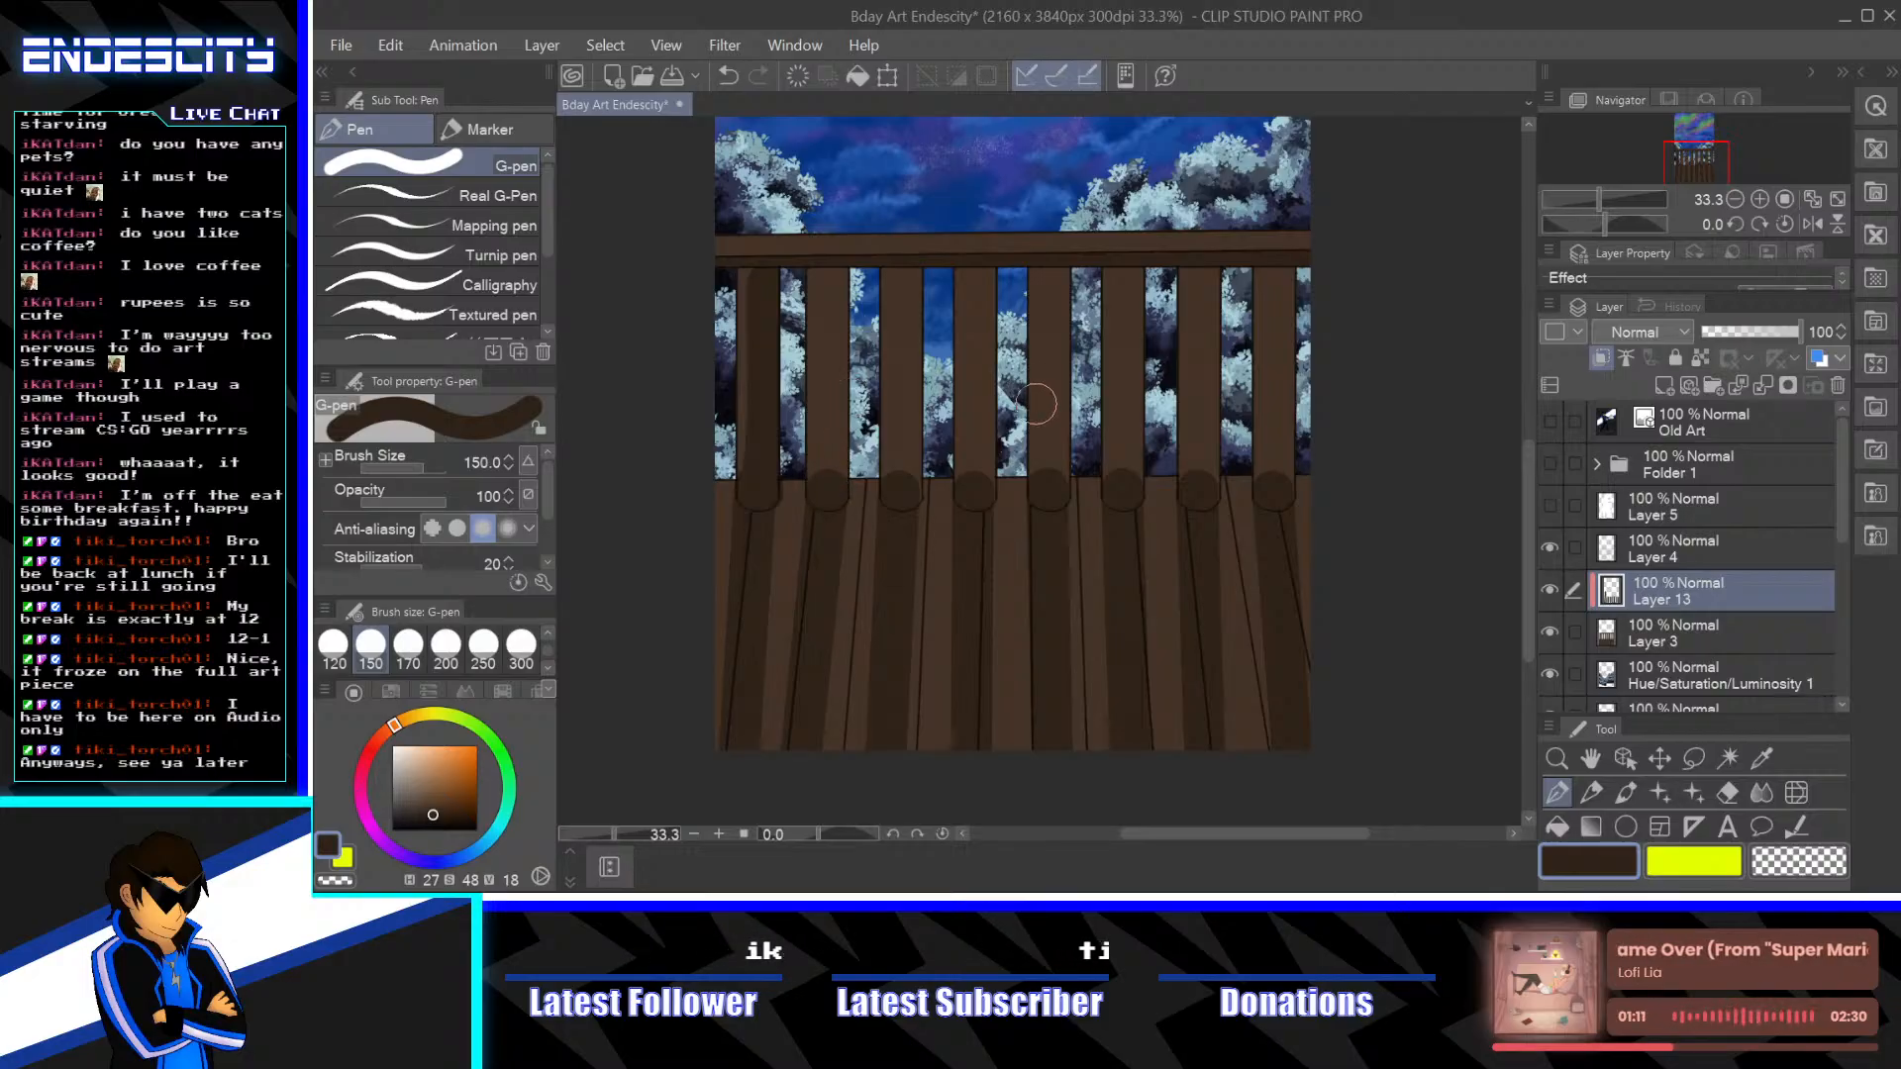
{"action": "left_click_drag", "start_coordinate": [1046, 453], "coordinate": [1046, 263]}
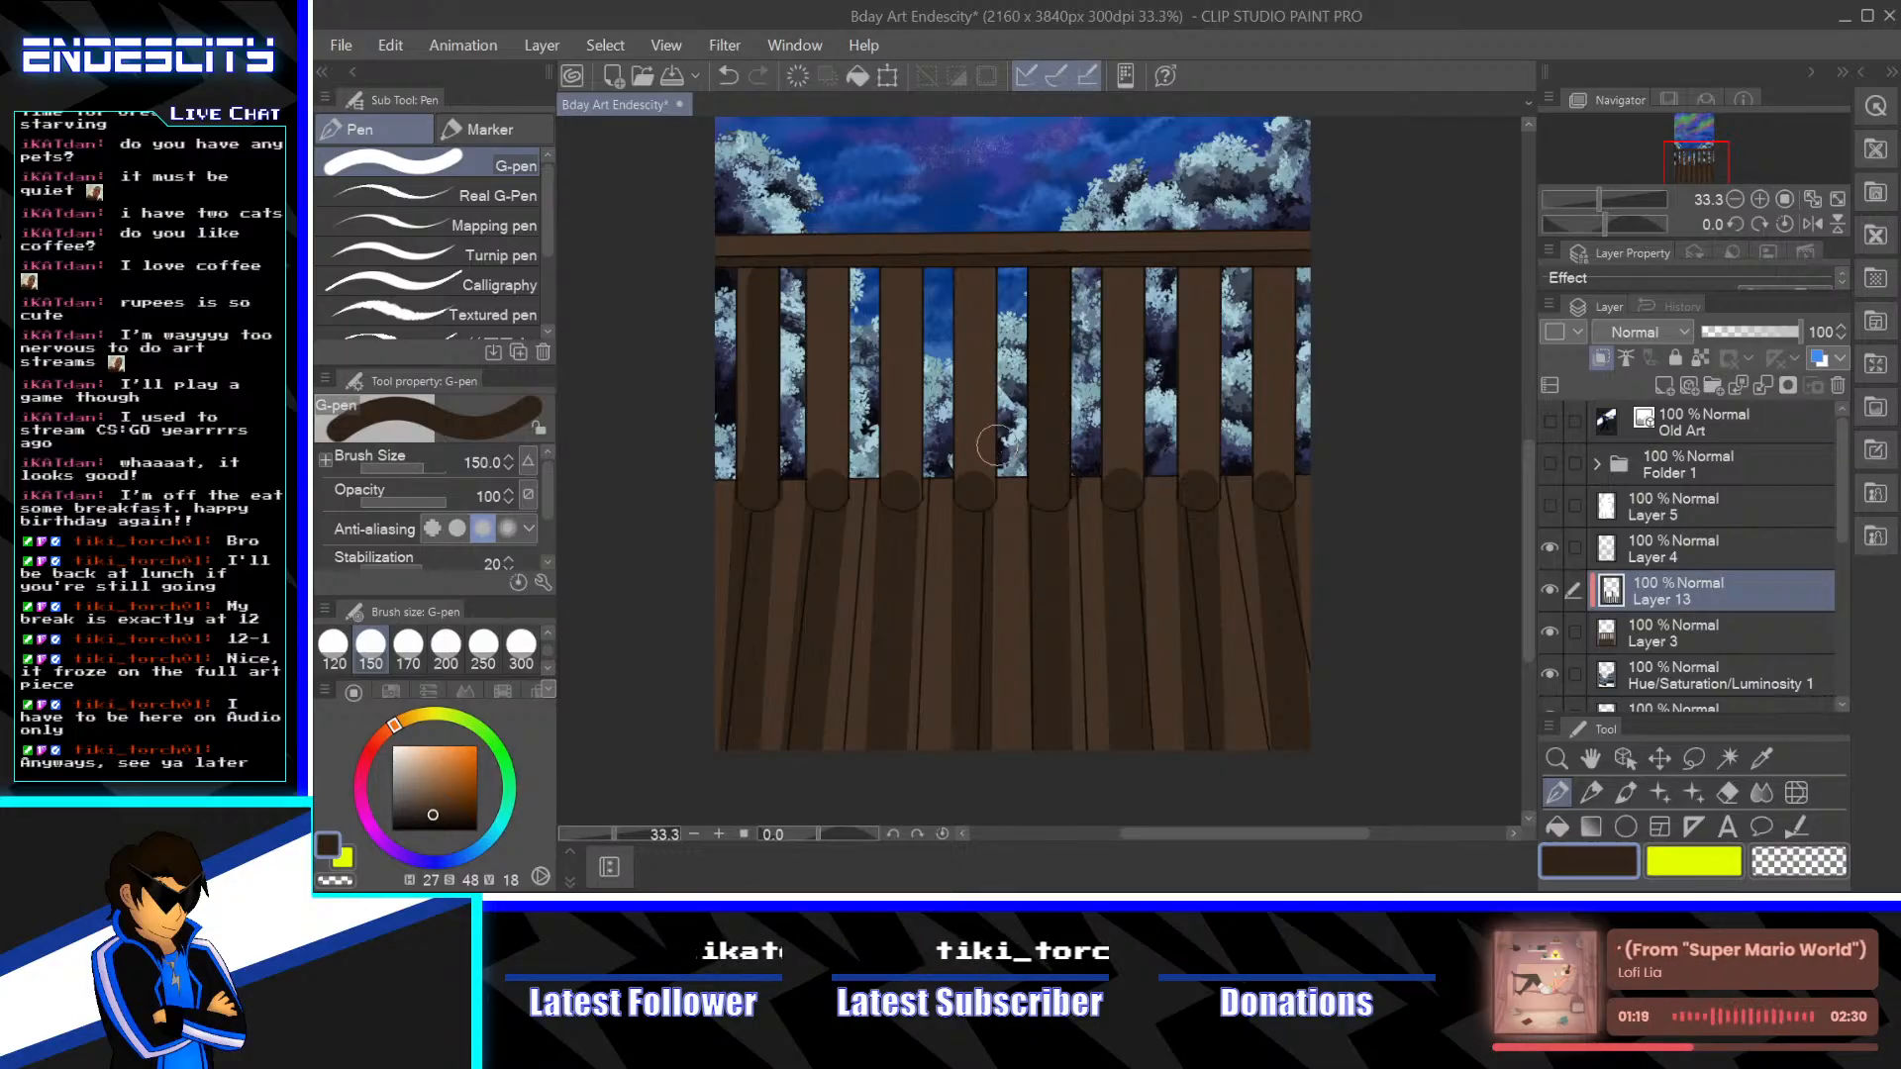
{"action": "left_click_drag", "start_coordinate": [973, 495], "coordinate": [971, 293]}
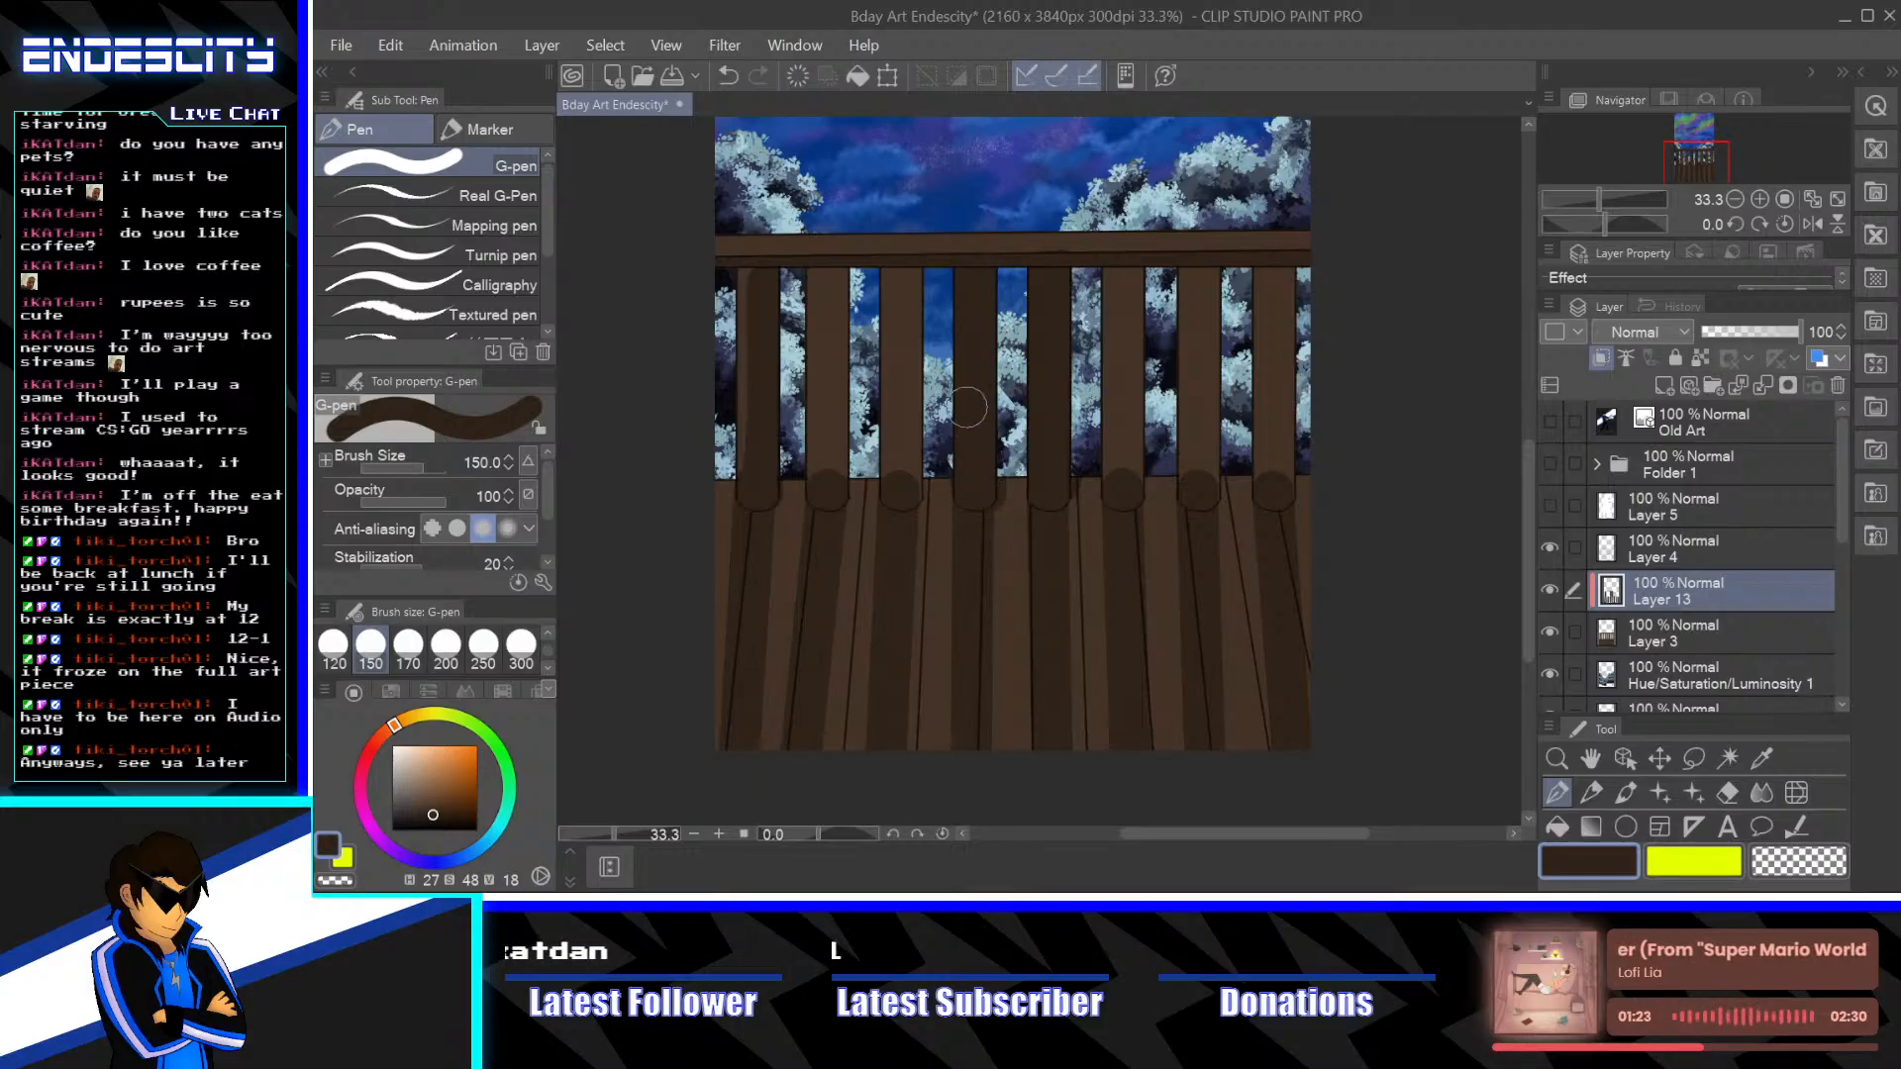
{"action": "mouse_move", "coordinate": [915, 269]}
{"action": "left_mouse_down"}
{"action": "mouse_move", "coordinate": [905, 500]}
{"action": "mouse_move", "coordinate": [909, 450]}
{"action": "left_mouse_up"}
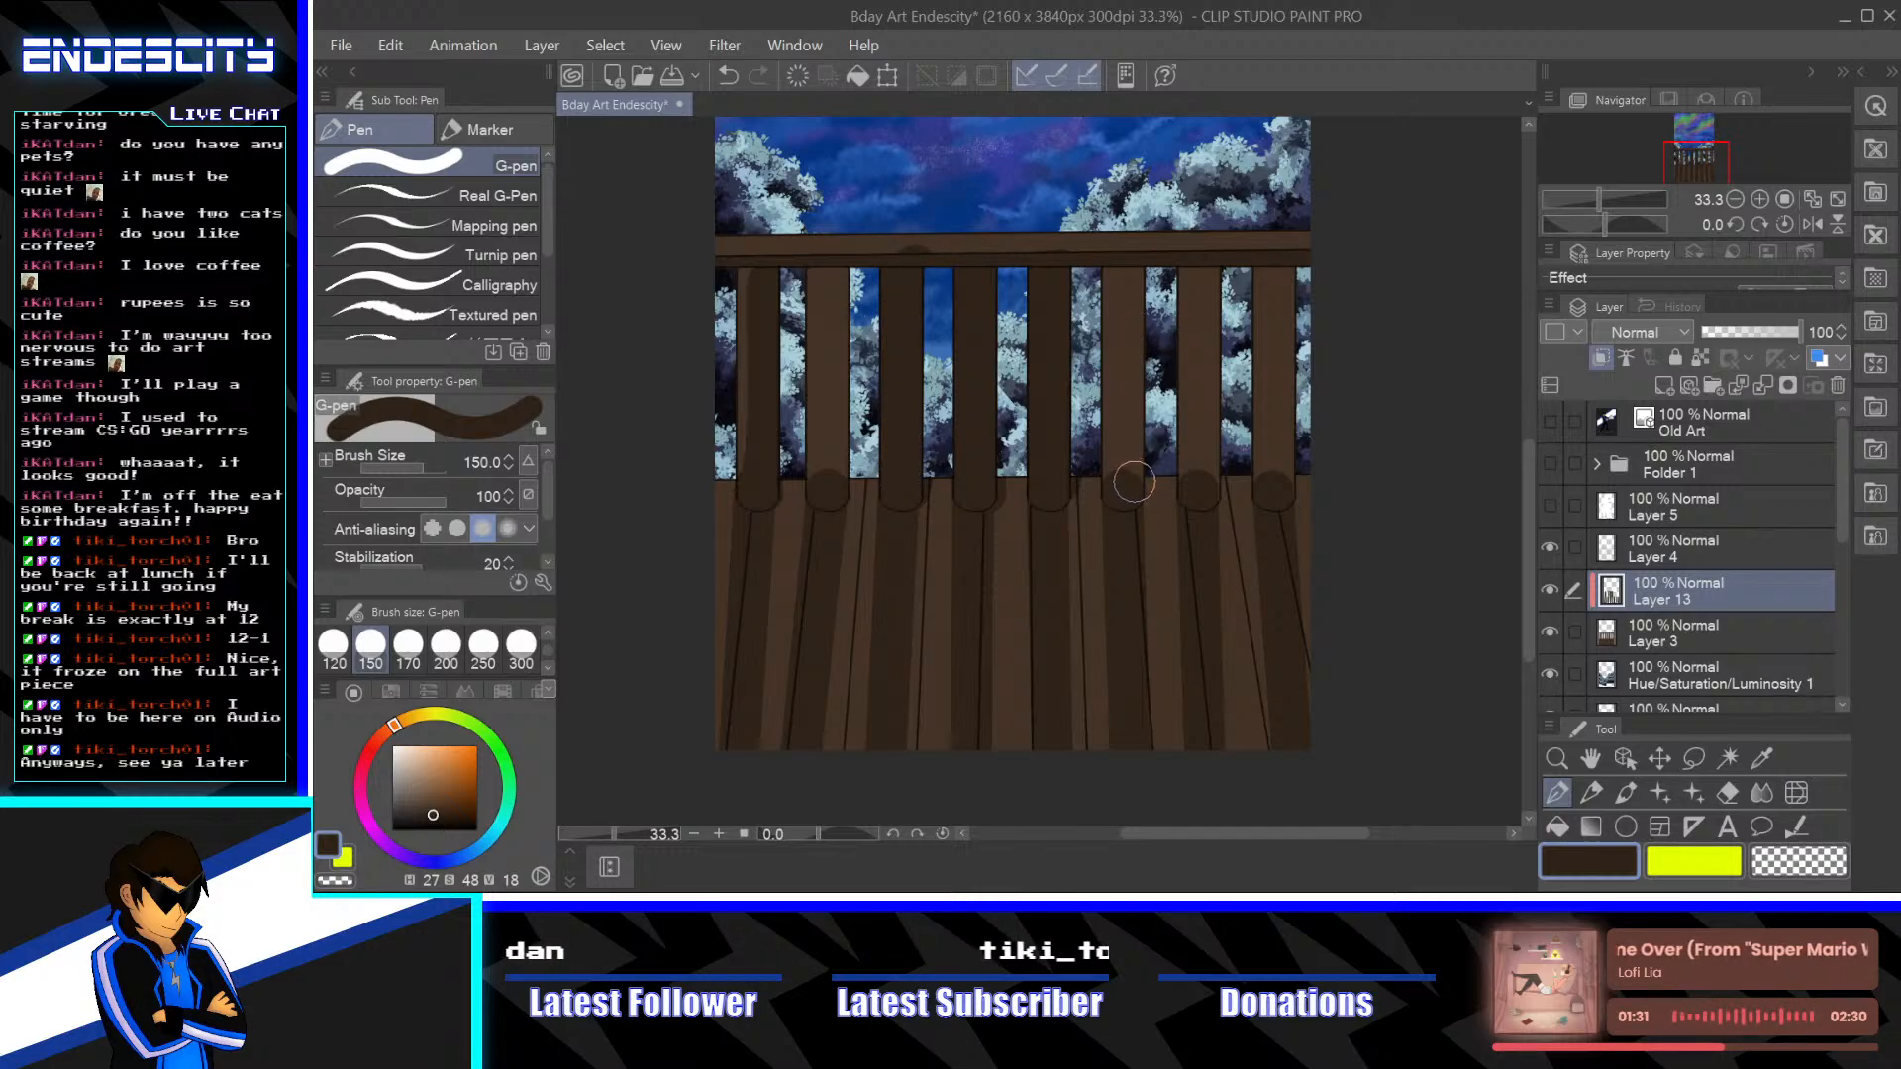
{"action": "left_click_drag", "start_coordinate": [1132, 480], "coordinate": [1132, 268]}
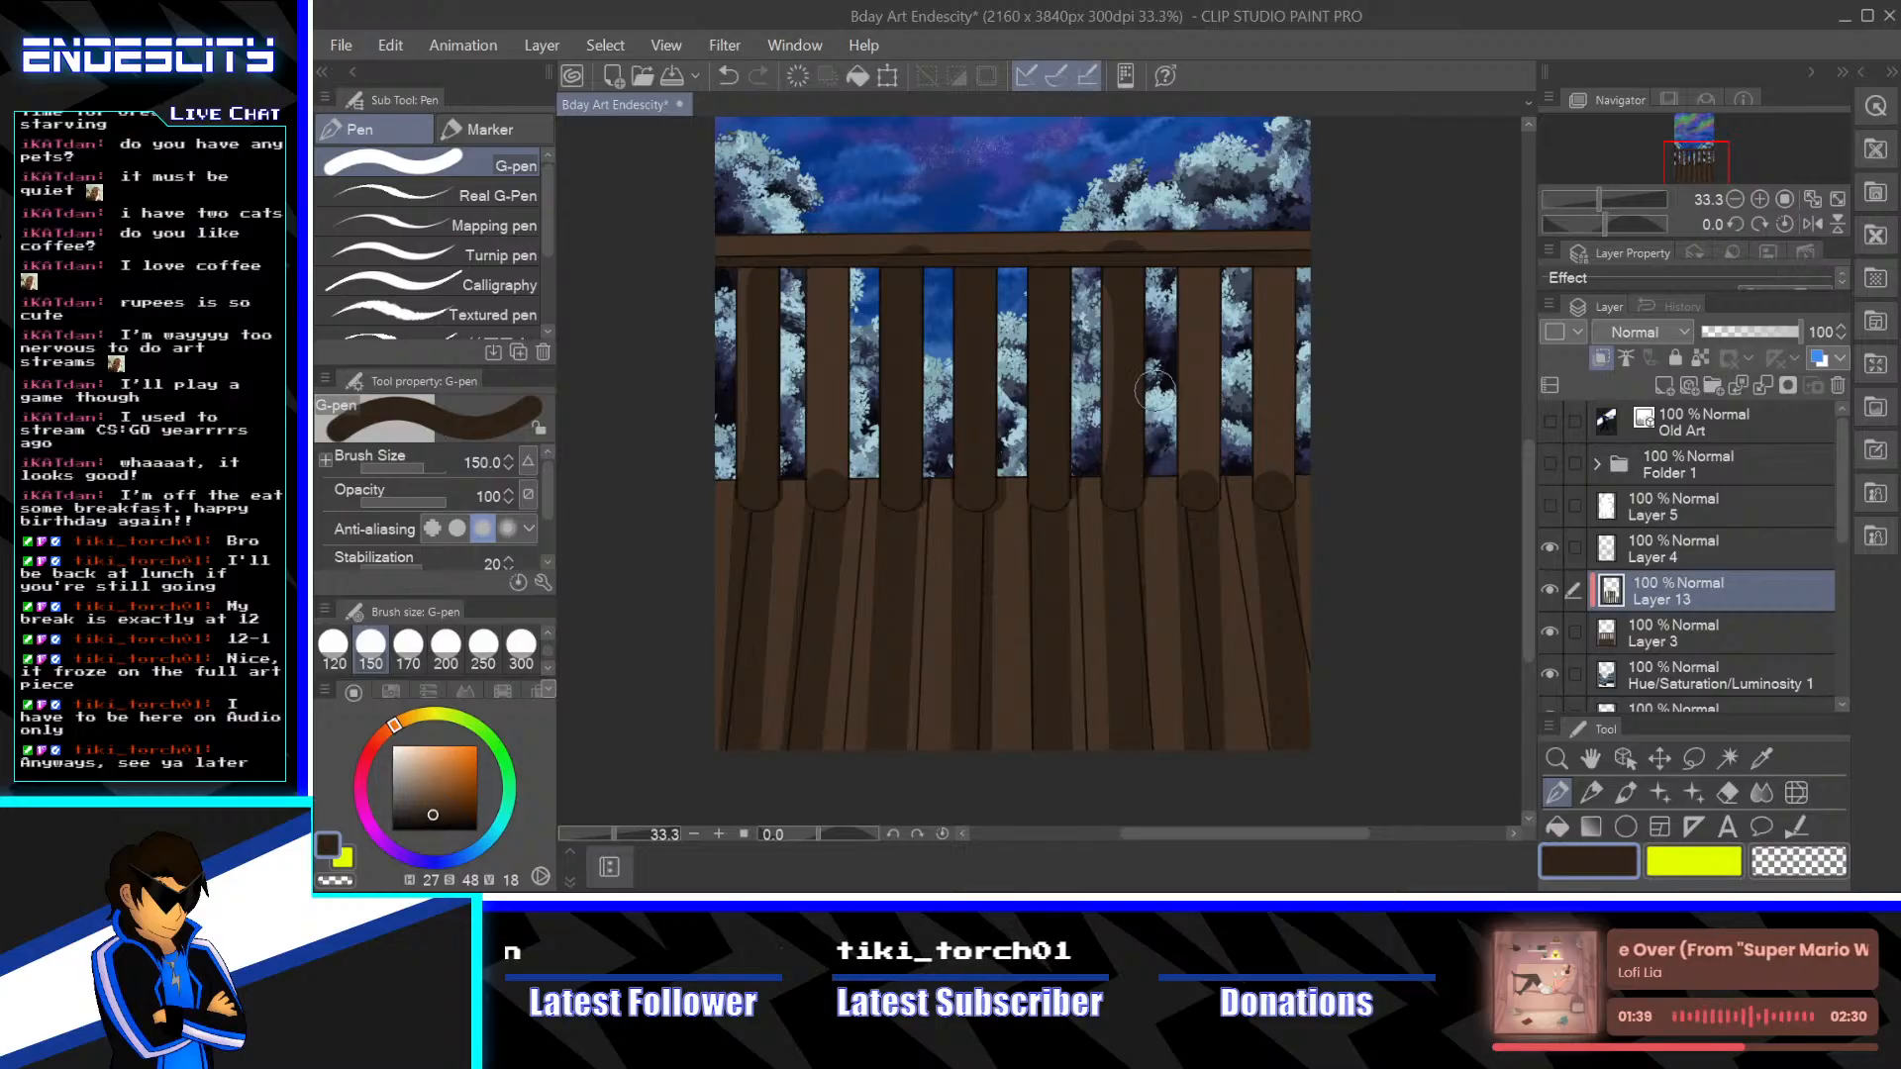
{"action": "mouse_move", "coordinate": [1197, 259]}
{"action": "left_mouse_down"}
{"action": "mouse_move", "coordinate": [1194, 498]}
{"action": "mouse_move", "coordinate": [1269, 375]}
{"action": "mouse_move", "coordinate": [1272, 475]}
{"action": "mouse_move", "coordinate": [1289, 328]}
{"action": "mouse_move", "coordinate": [1272, 255]}
{"action": "left_mouse_up"}
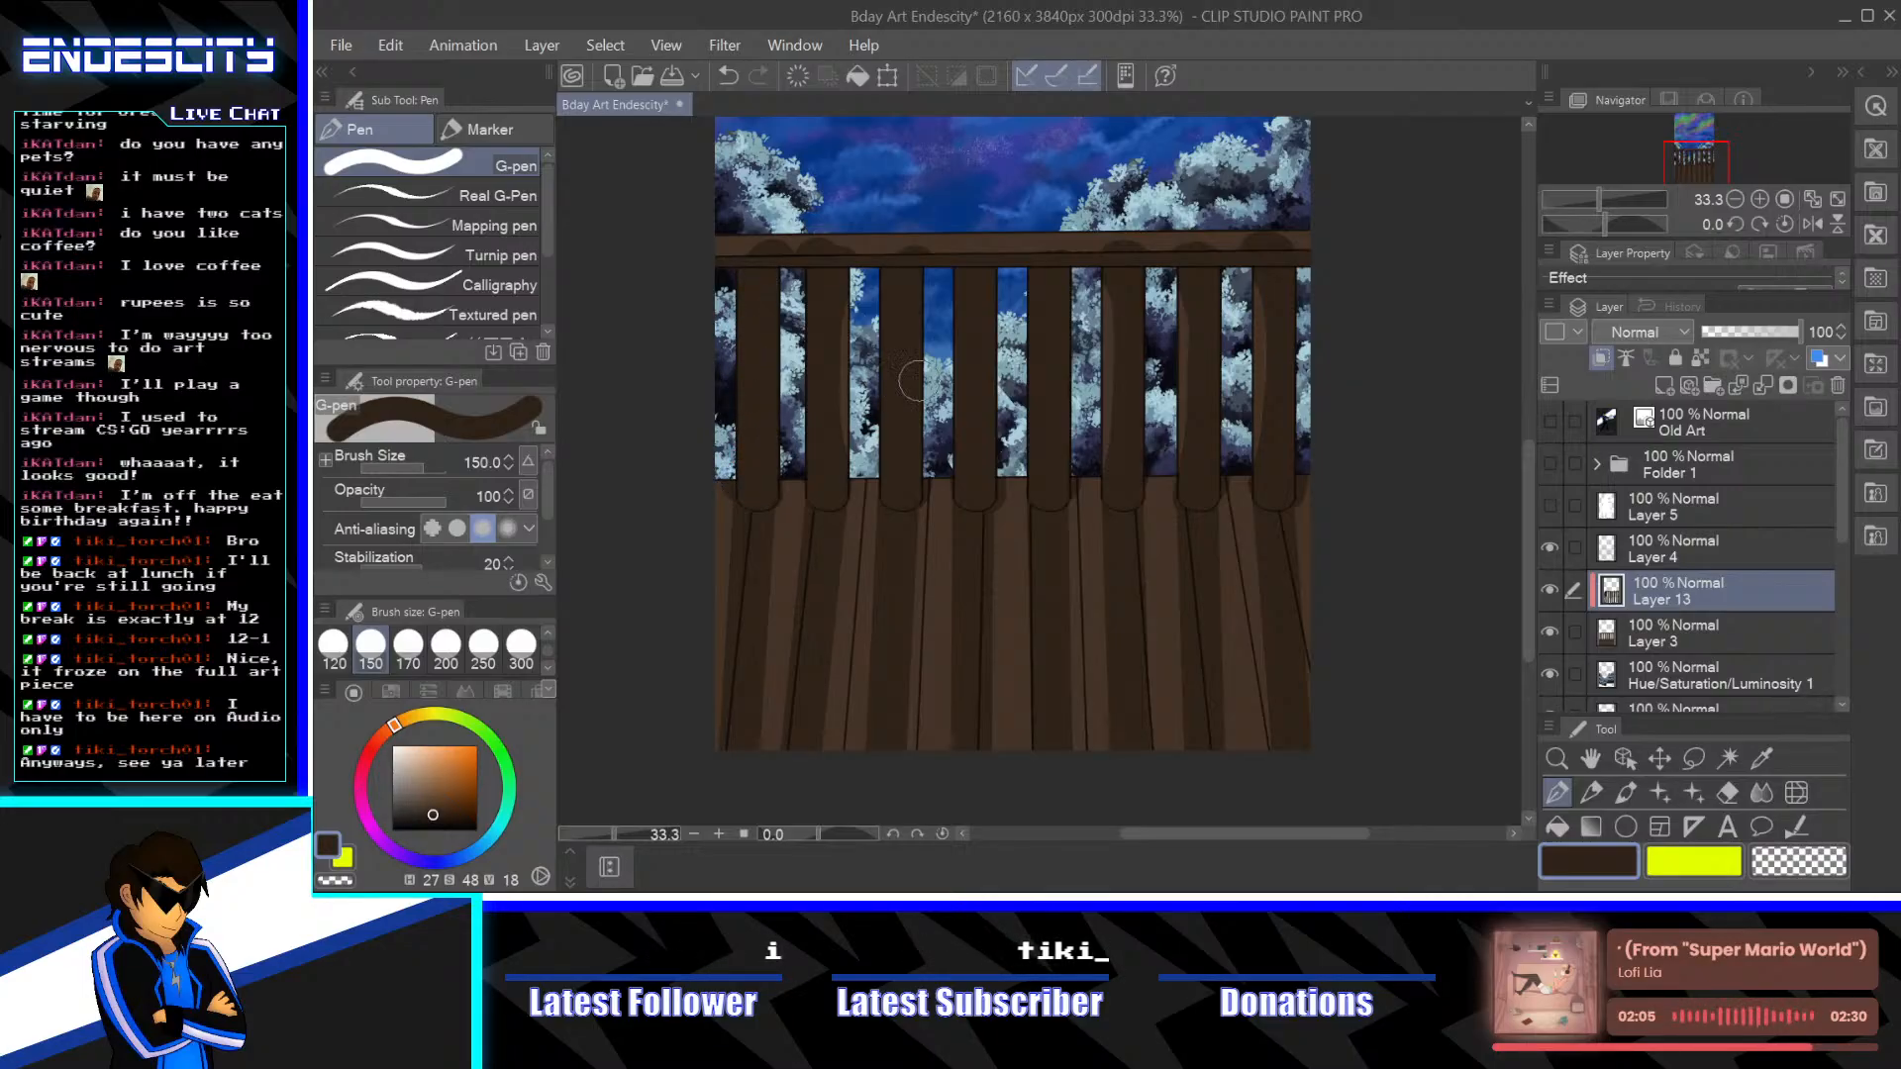
Erase the dark shading that spills around the fence posts' rounded lower ends with the Hard eraser at size 129.2
{"action": "left_click", "coordinate": [1730, 794]}
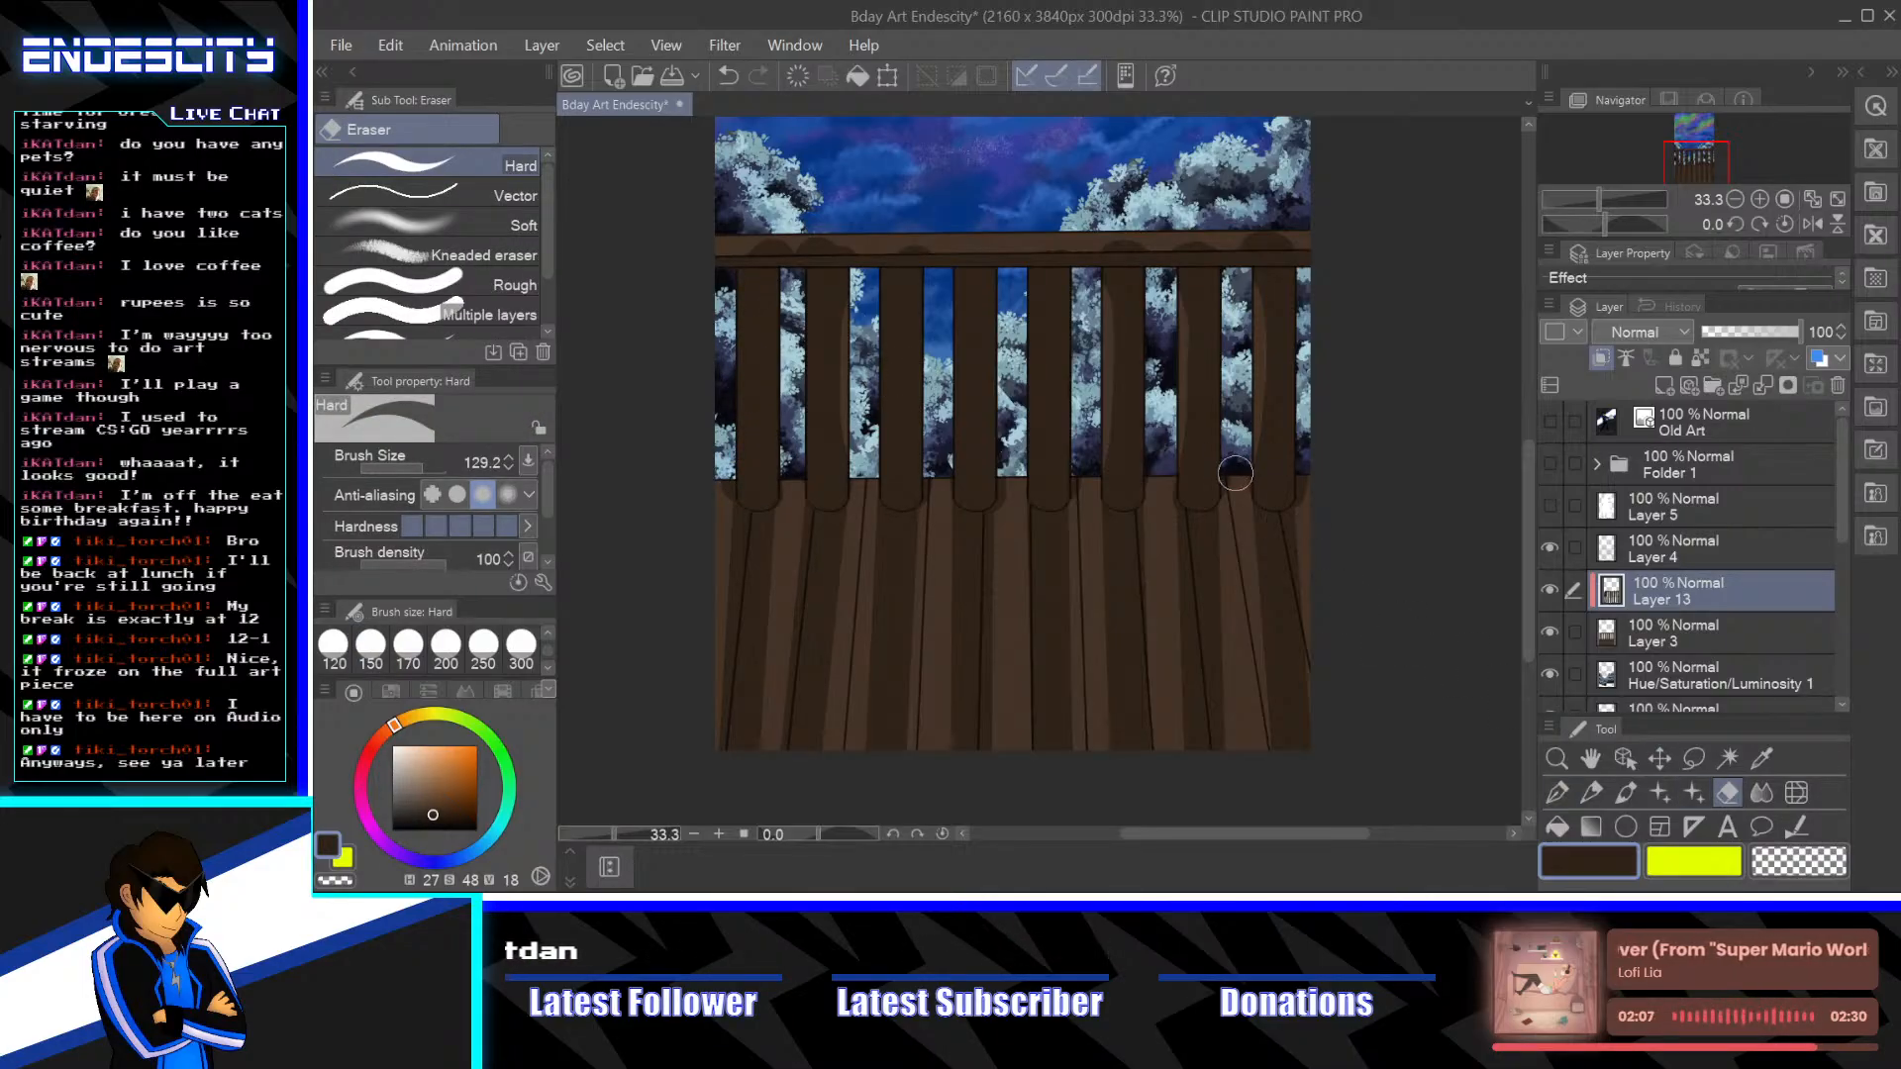
{"action": "scroll", "coordinate": [1252, 440], "scroll_direction": "up", "scroll_amount": 4}
{"action": "scroll", "coordinate": [1379, 551], "scroll_direction": "down", "scroll_amount": 2}
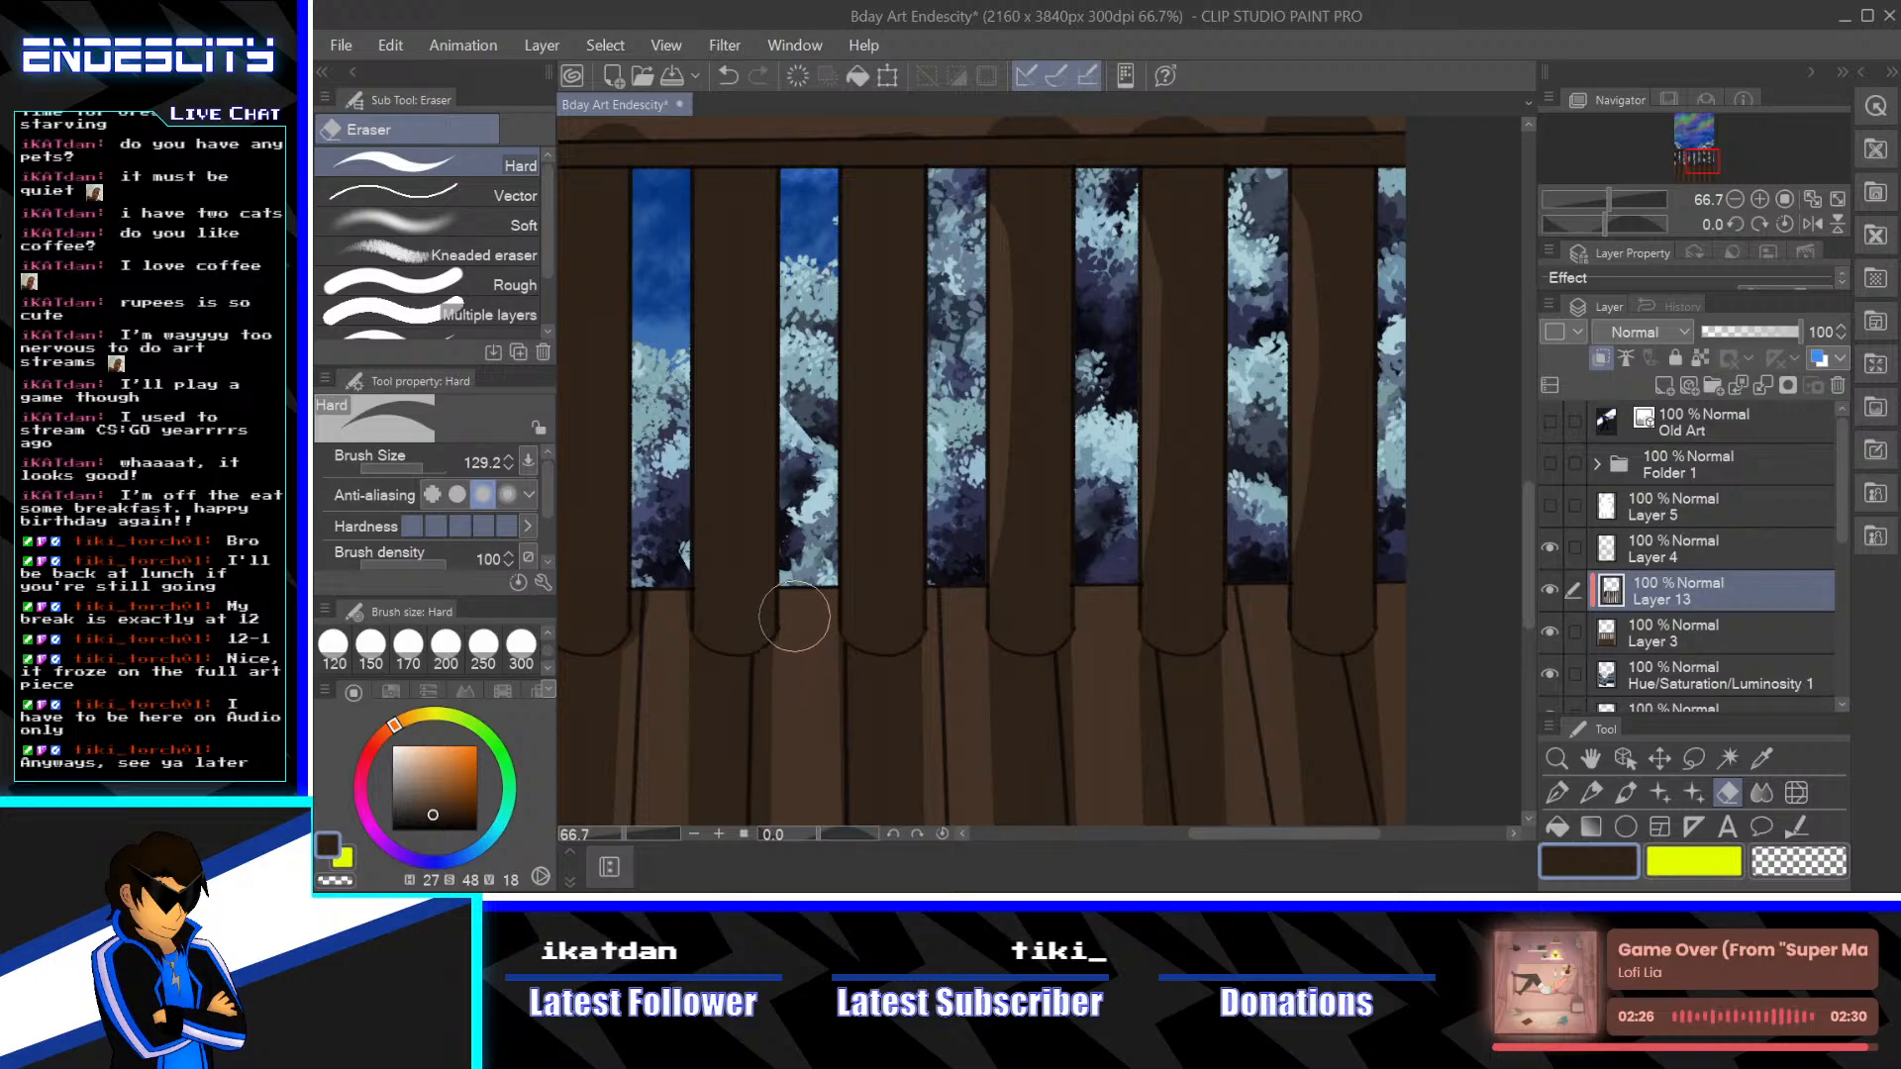
{"action": "mouse_move", "coordinate": [940, 625]}
{"action": "left_mouse_down"}
{"action": "mouse_move", "coordinate": [930, 555]}
{"action": "mouse_move", "coordinate": [954, 552]}
{"action": "left_mouse_up"}
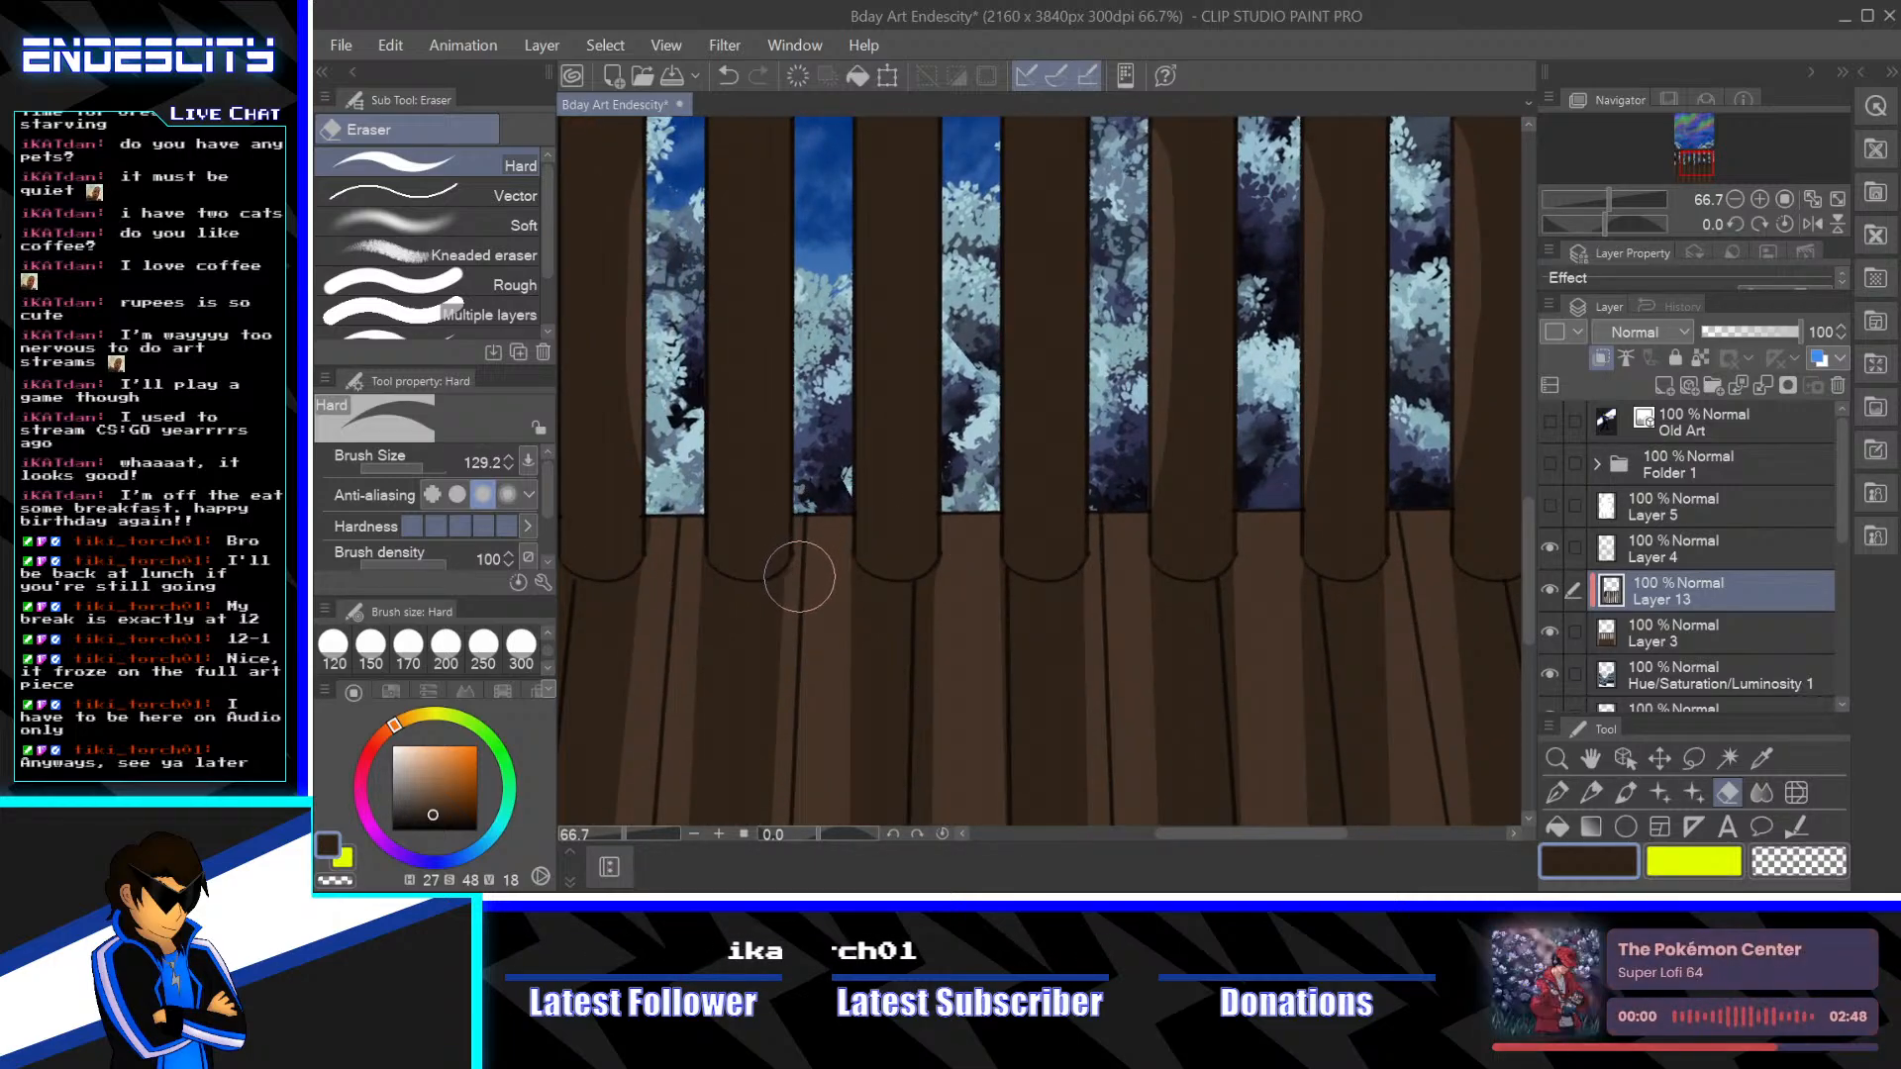
{"action": "mouse_move", "coordinate": [812, 549]}
{"action": "left_mouse_down"}
{"action": "mouse_move", "coordinate": [849, 579]}
{"action": "mouse_move", "coordinate": [953, 488]}
{"action": "left_mouse_up"}
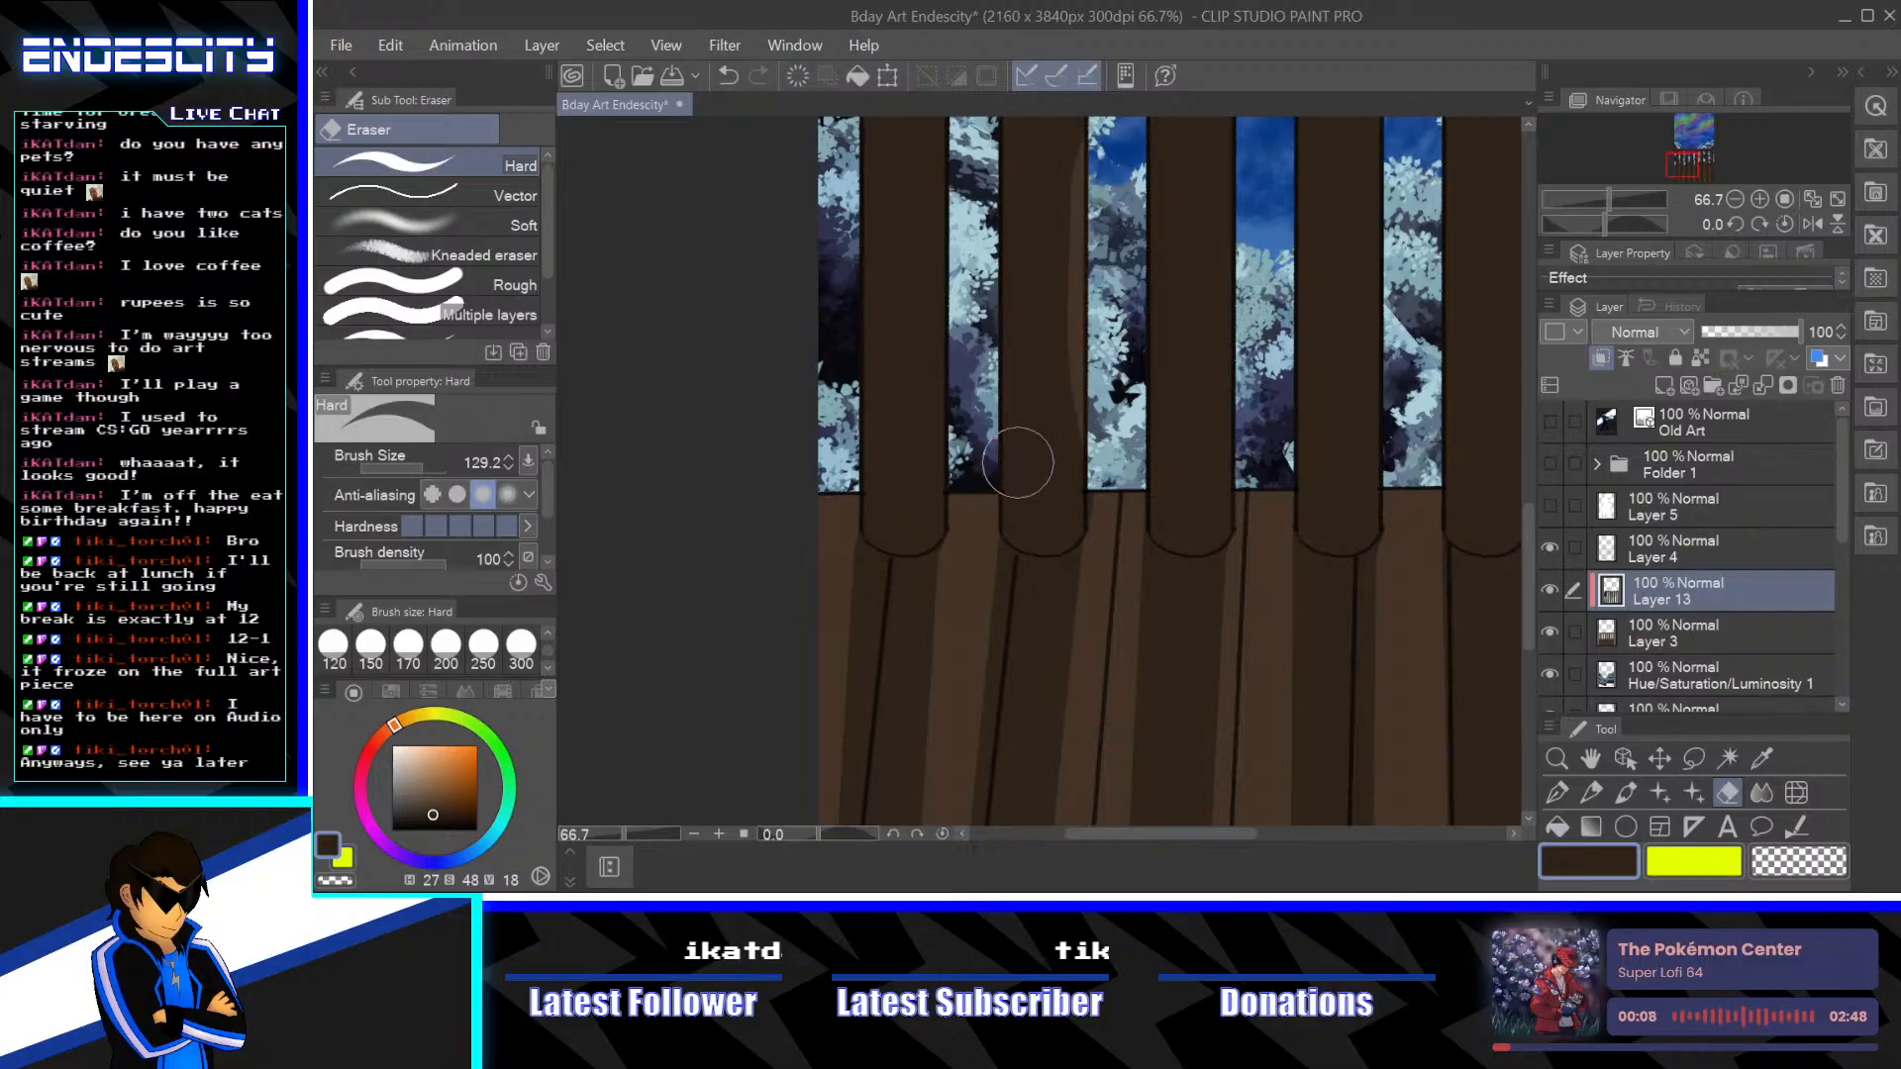
Erase the dark post shading that overlaps the fence's top rail along its full length, and restore the canvas rotation to 0
{"action": "left_click_drag", "start_coordinate": [1104, 142], "coordinate": [1080, 374]}
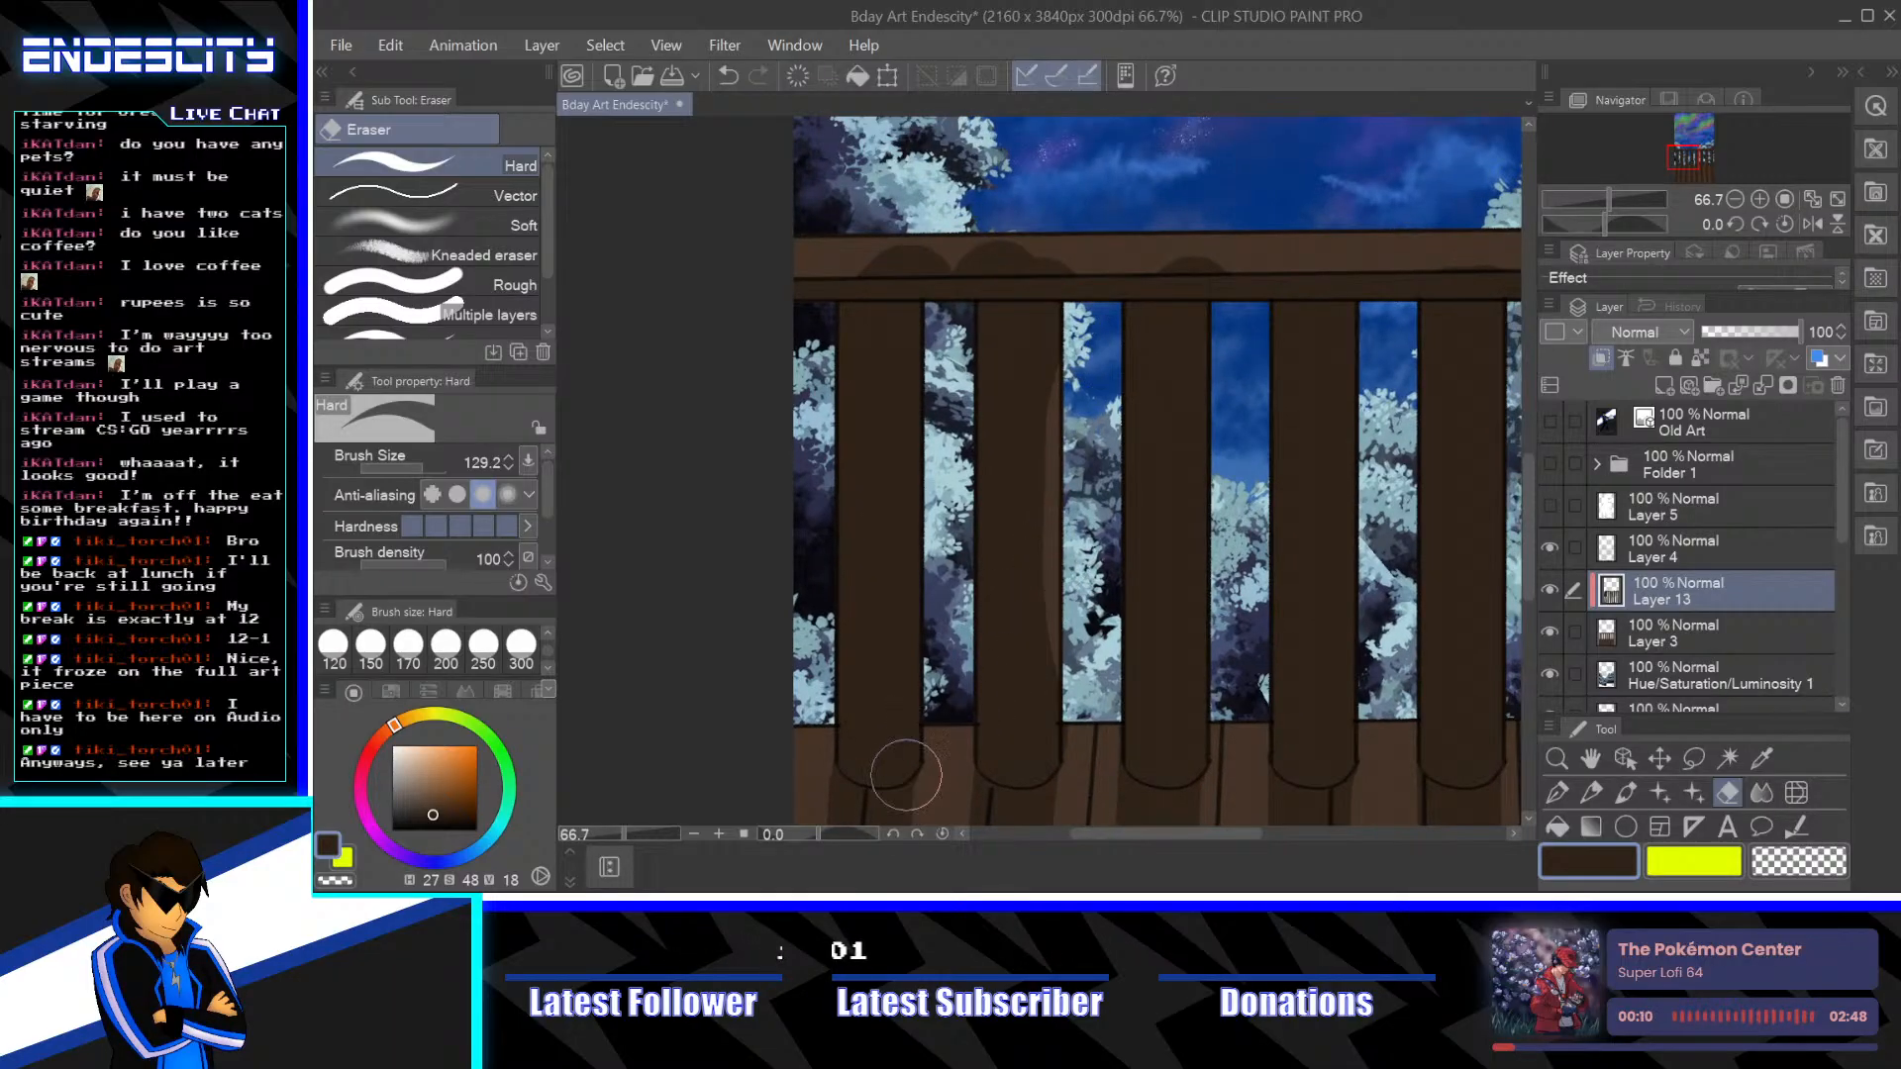
{"action": "left_click_drag", "start_coordinate": [817, 828], "coordinate": [787, 835]}
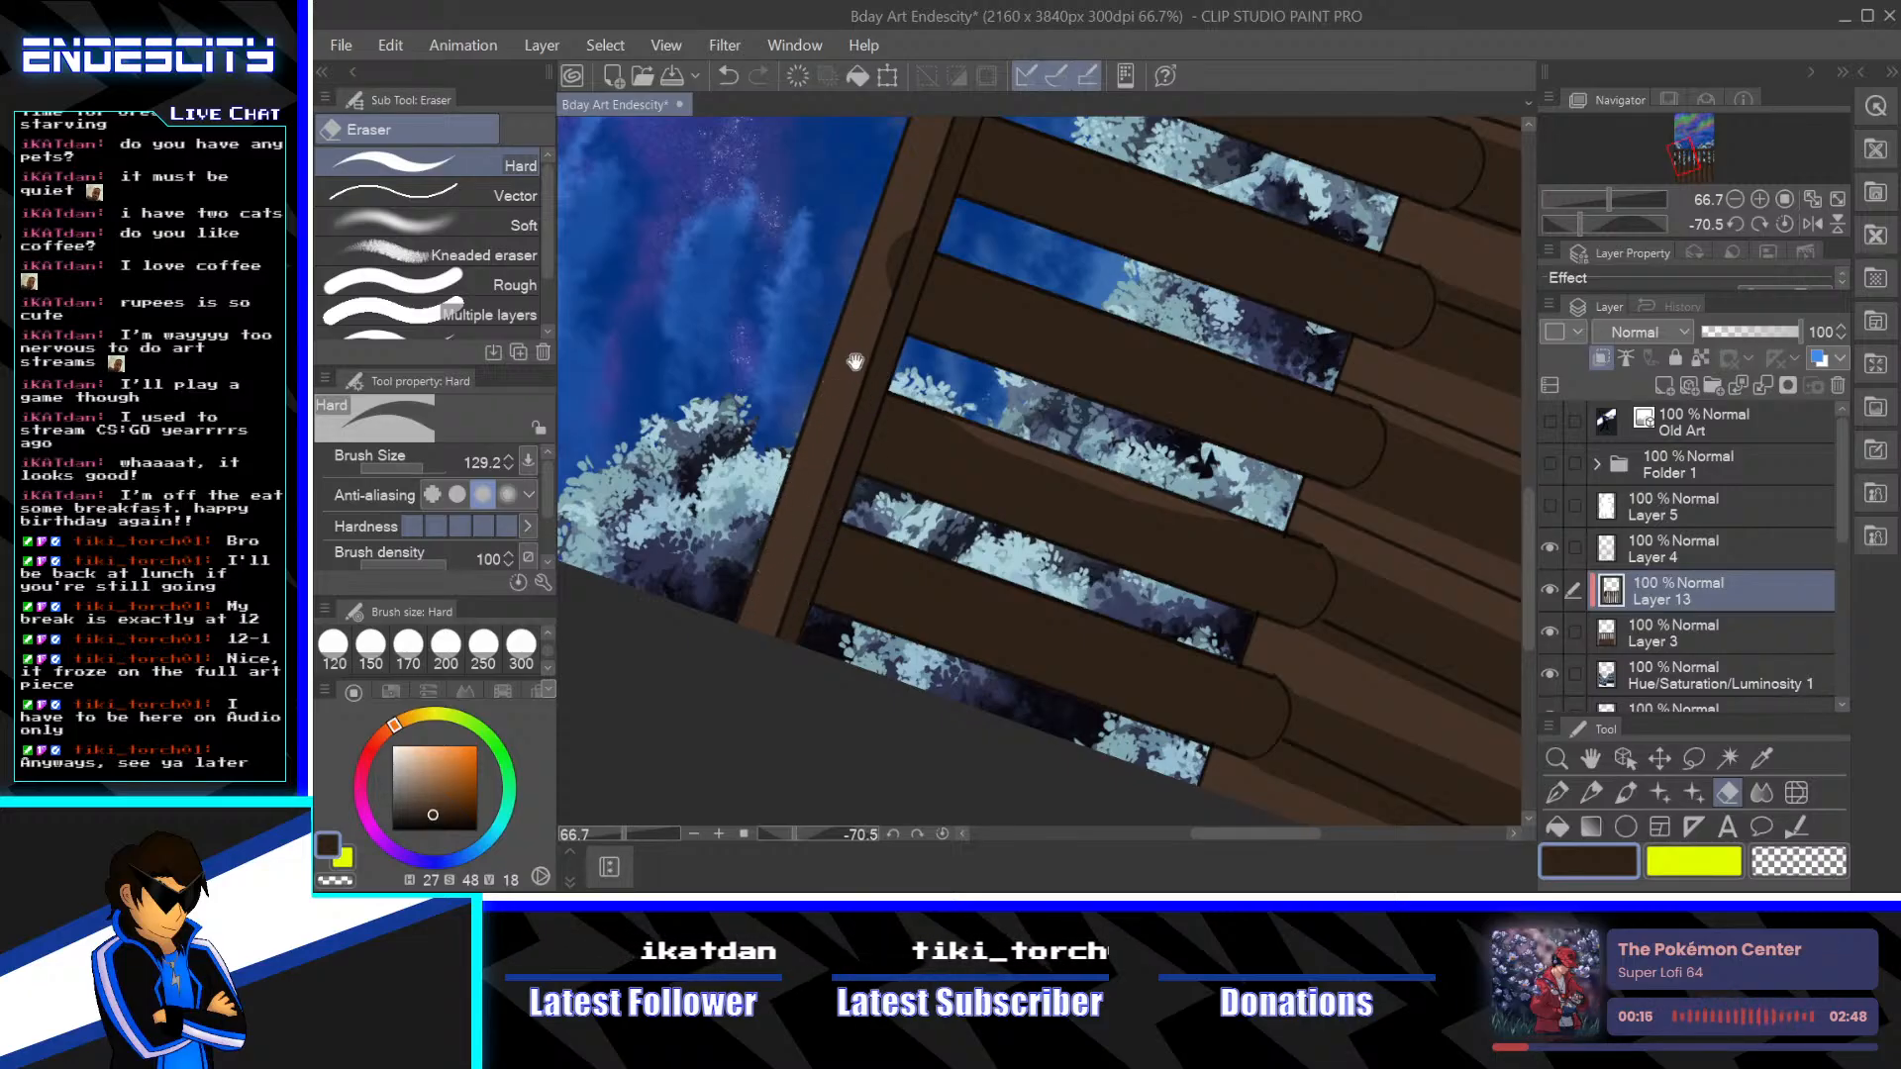
{"action": "left_click_drag", "start_coordinate": [855, 363], "coordinate": [762, 634]}
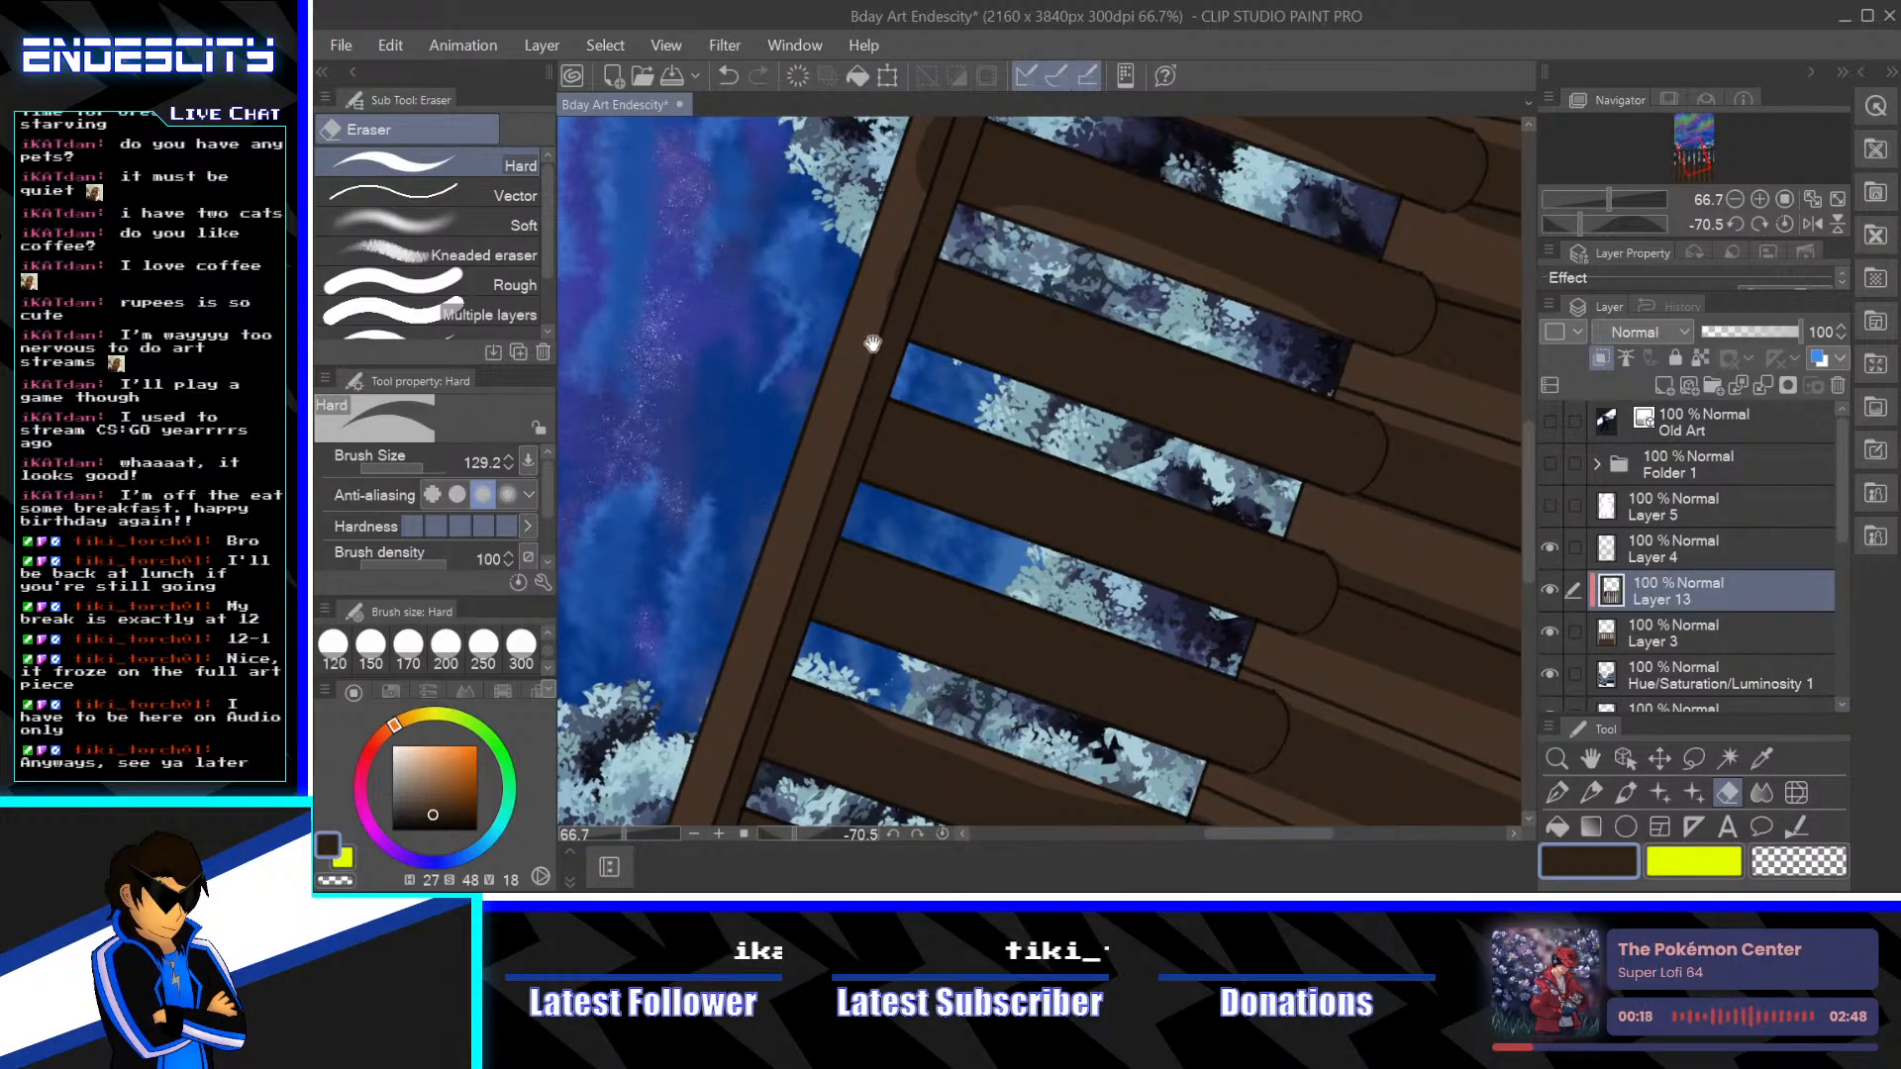
{"action": "mouse_move", "coordinate": [872, 343]}
{"action": "left_mouse_down"}
{"action": "mouse_move", "coordinate": [800, 574]}
{"action": "mouse_move", "coordinate": [802, 558]}
{"action": "left_mouse_up"}
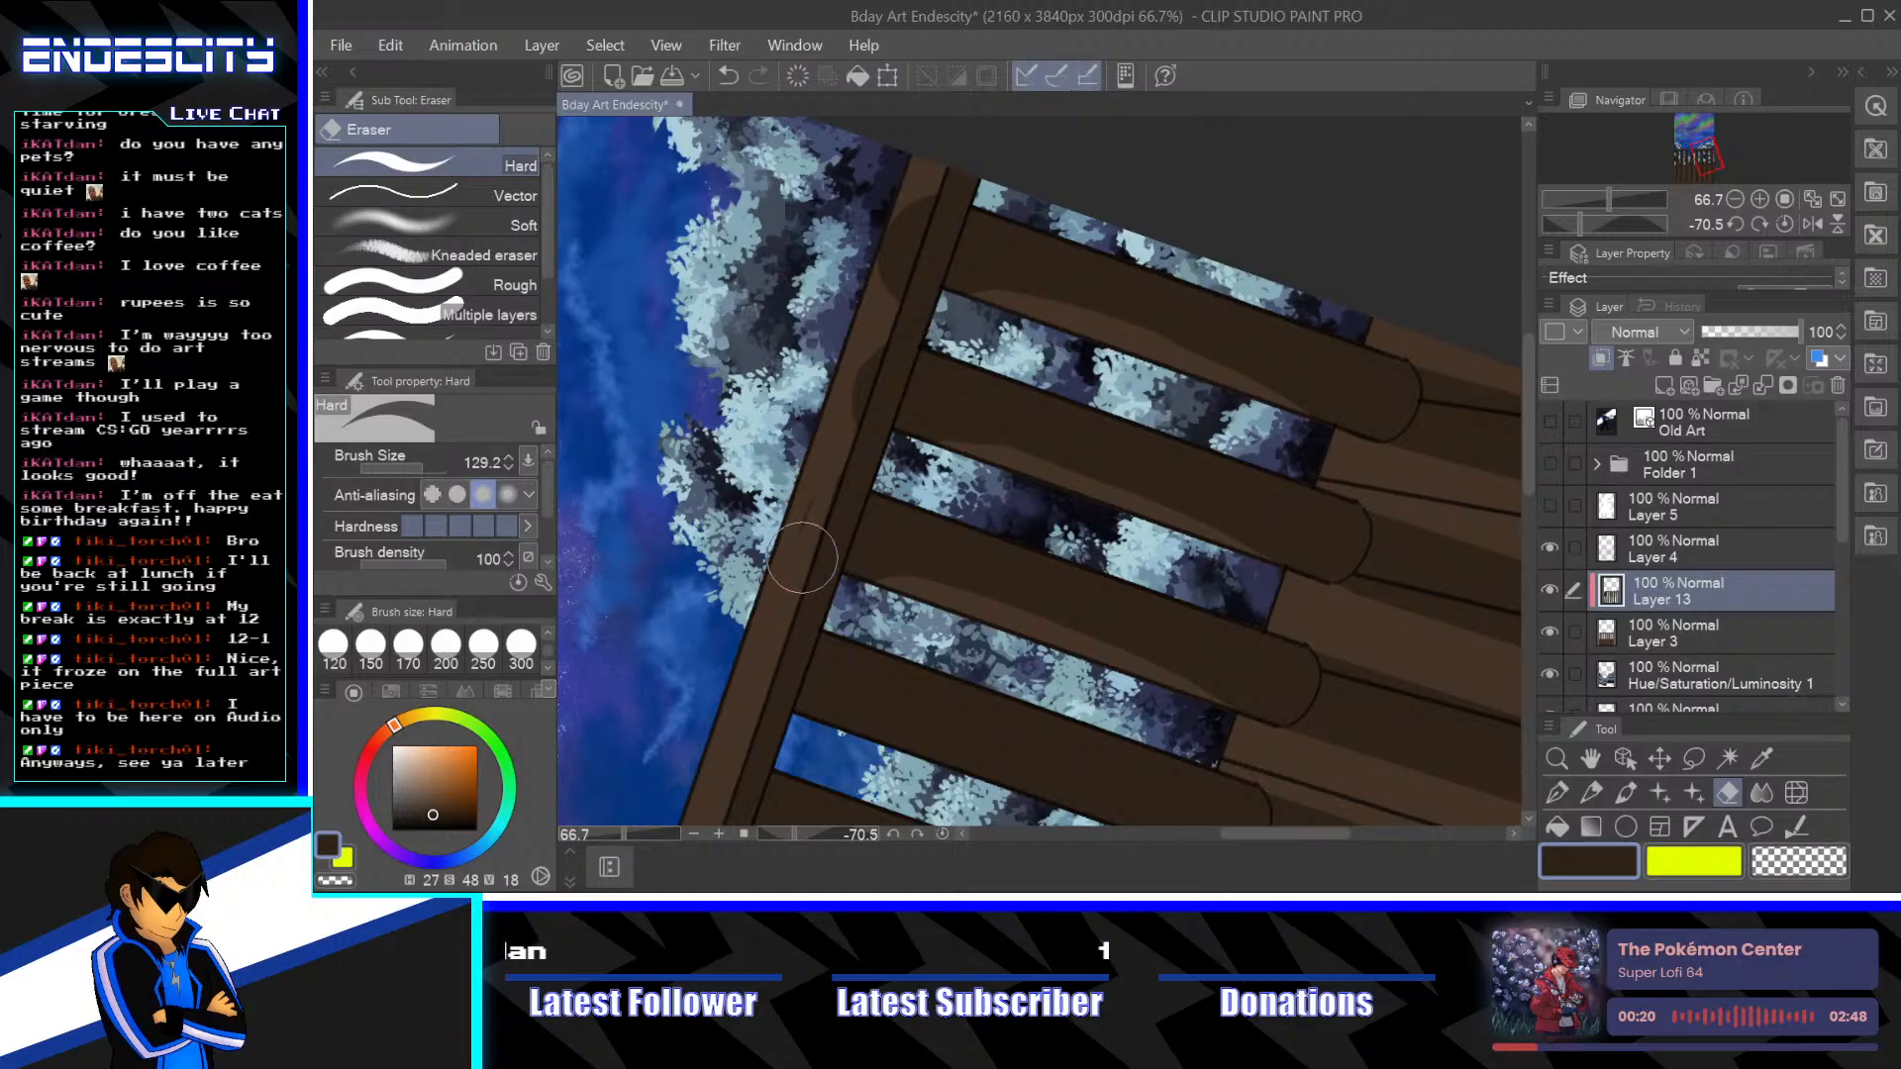
{"action": "mouse_move", "coordinate": [842, 456]}
{"action": "left_mouse_down"}
{"action": "mouse_move", "coordinate": [814, 523]}
{"action": "mouse_move", "coordinate": [881, 332]}
{"action": "mouse_move", "coordinate": [851, 401]}
{"action": "left_mouse_up"}
{"action": "scroll", "coordinate": [852, 401], "scroll_direction": "up", "scroll_amount": 3}
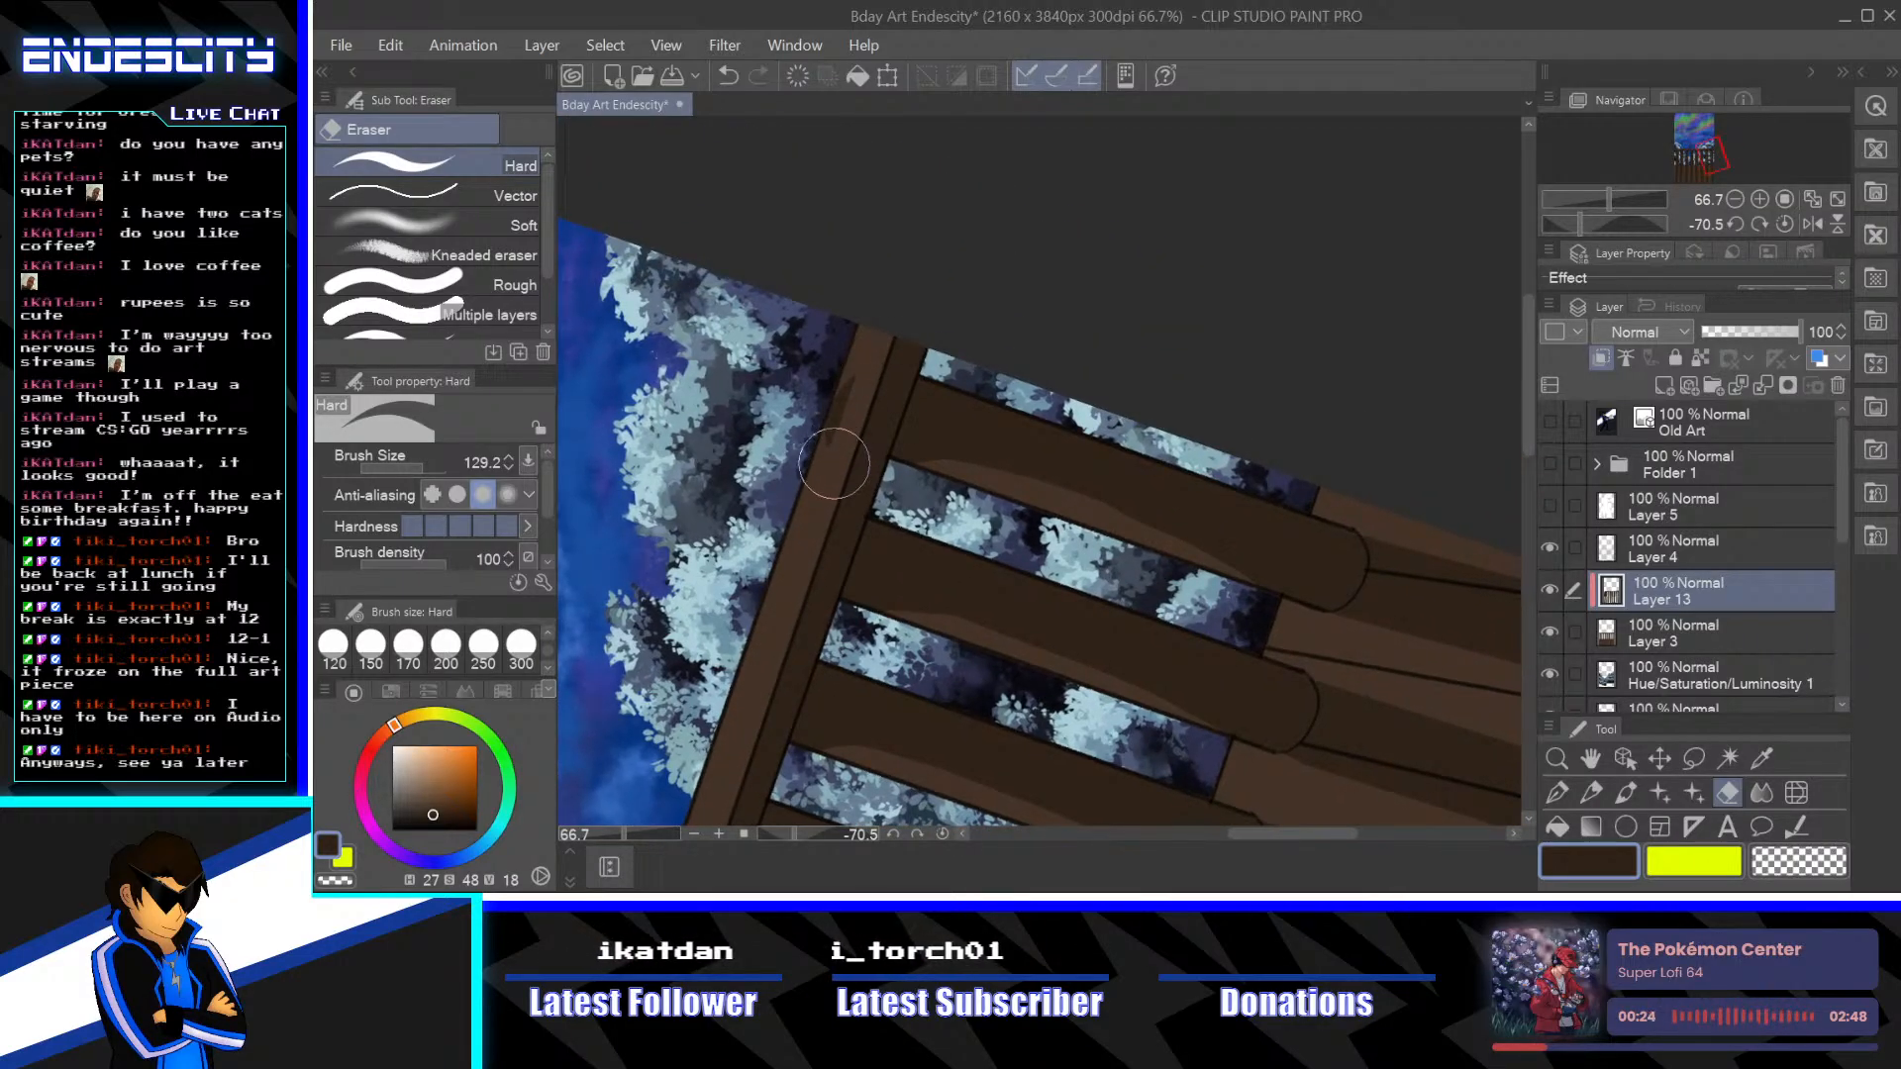
{"action": "left_click", "coordinate": [943, 832]}
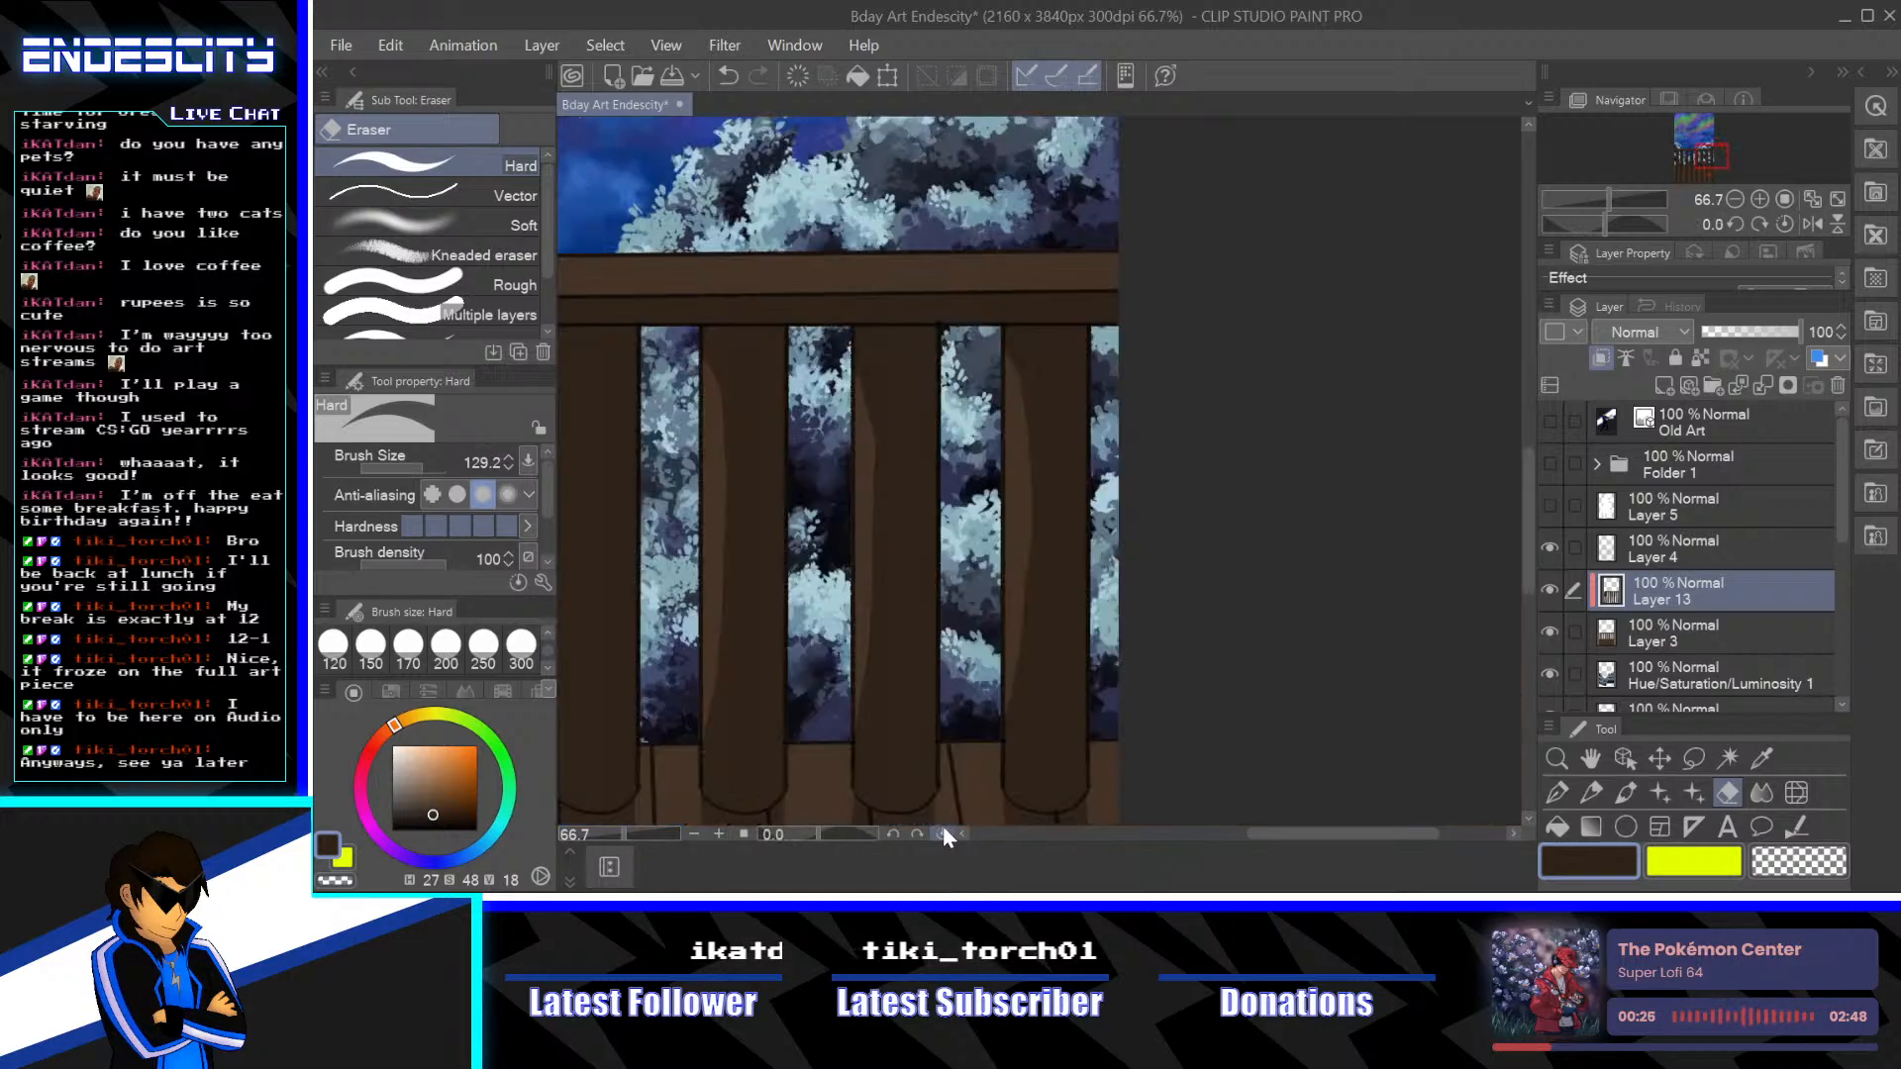
Erase narrow curved strips of dark shading along the edges of the middle fence posts with the Hard eraser, exposing the lighter wood
{"action": "left_click_drag", "start_coordinate": [906, 466], "coordinate": [960, 521]}
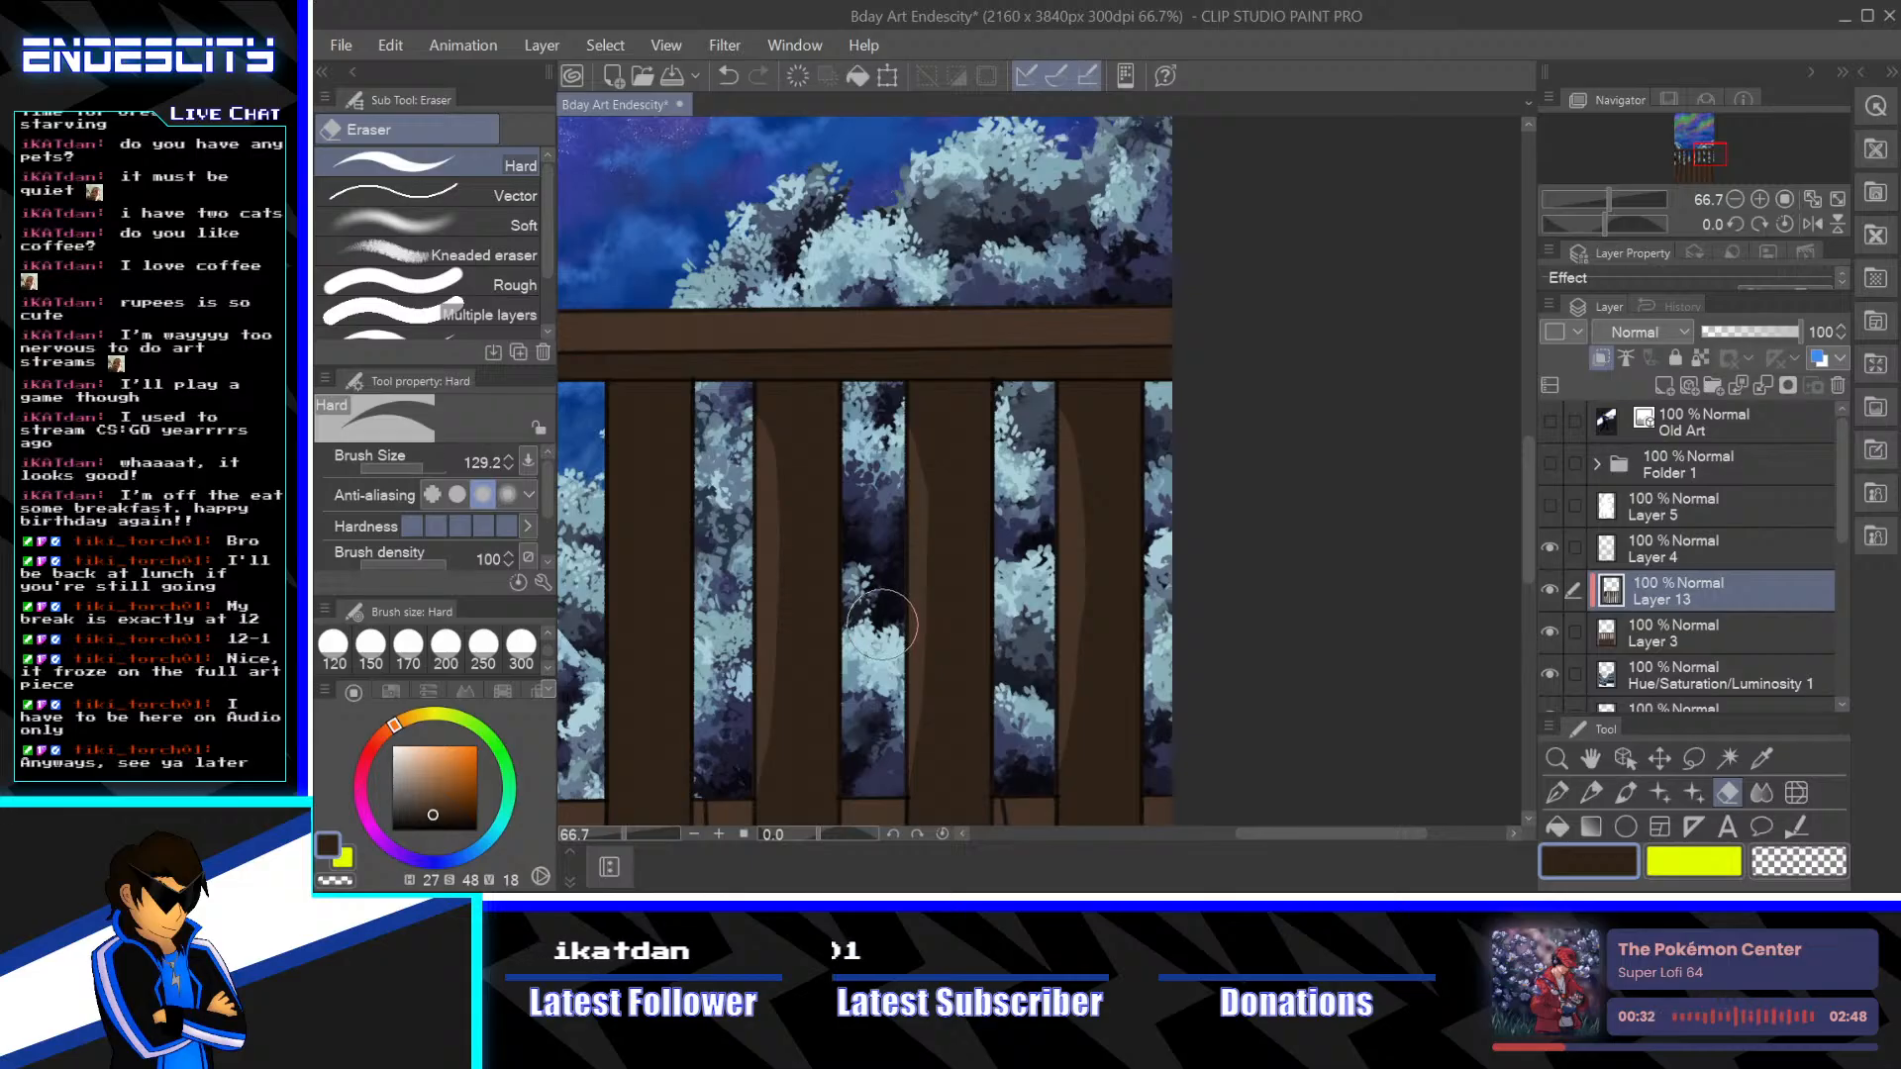
{"action": "left_click_drag", "start_coordinate": [881, 624], "coordinate": [1006, 569]}
{"action": "mouse_move", "coordinate": [763, 461]}
{"action": "left_mouse_down"}
{"action": "mouse_move", "coordinate": [747, 376]}
{"action": "mouse_move", "coordinate": [728, 514]}
{"action": "mouse_move", "coordinate": [753, 685]}
{"action": "left_mouse_up"}
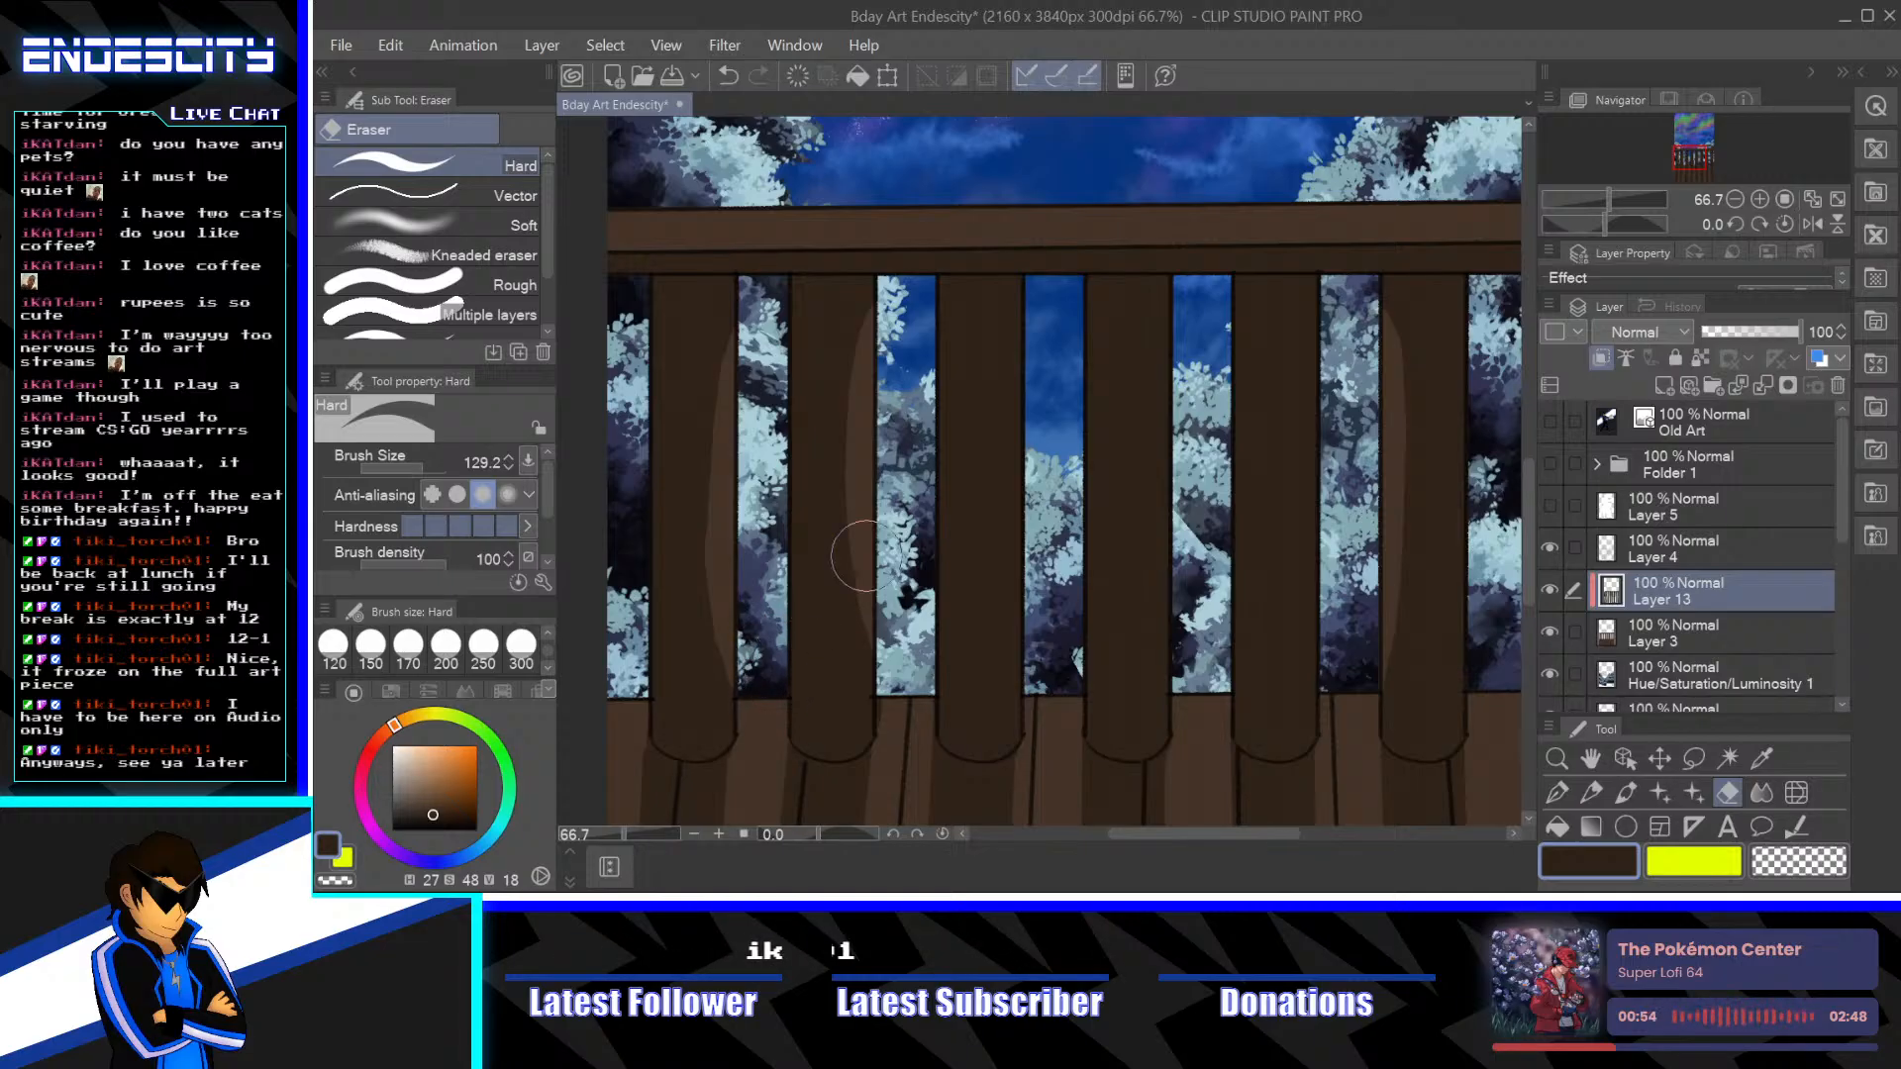
{"action": "left_click_drag", "start_coordinate": [1006, 508], "coordinate": [892, 521]}
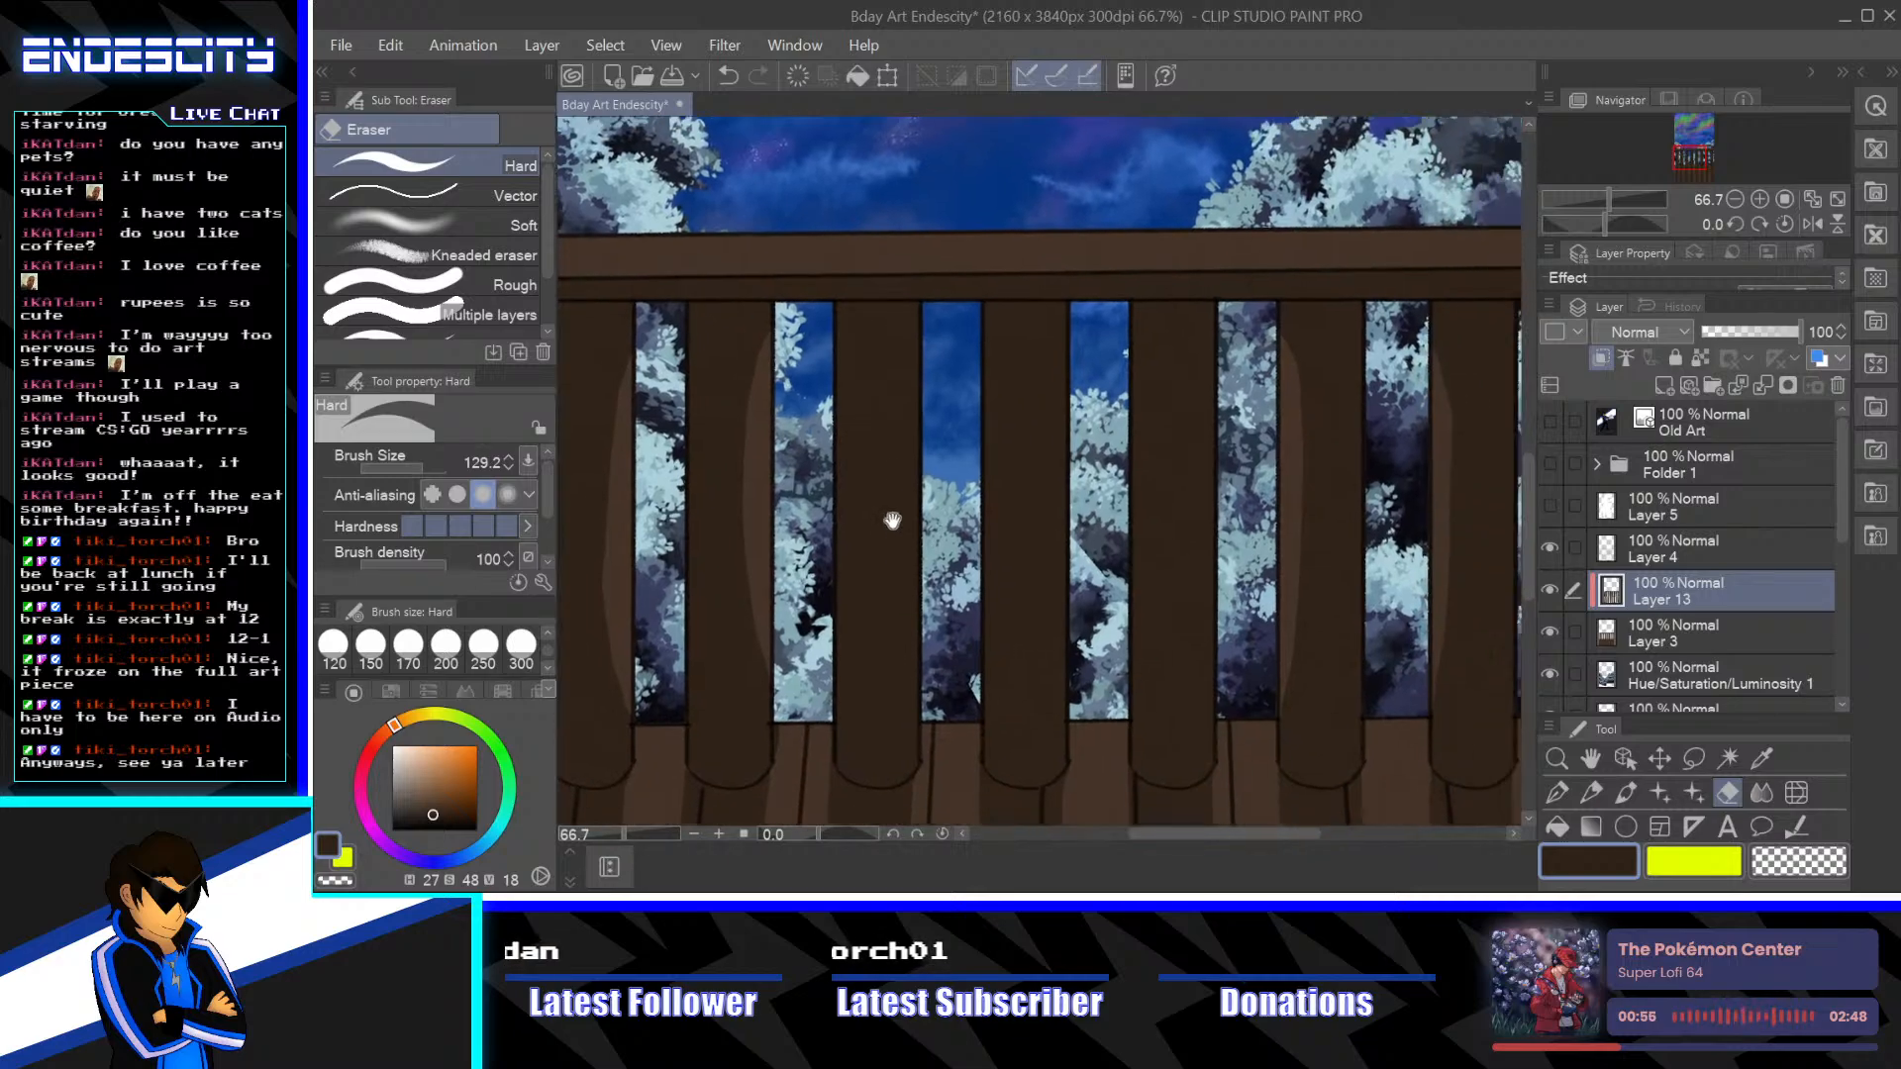
{"action": "mouse_move", "coordinate": [933, 349]}
{"action": "left_mouse_down"}
{"action": "mouse_move", "coordinate": [919, 495]}
{"action": "mouse_move", "coordinate": [939, 705]}
{"action": "mouse_move", "coordinate": [961, 658]}
{"action": "left_mouse_up"}
{"action": "left_click_drag", "start_coordinate": [1188, 620], "coordinate": [1051, 582]}
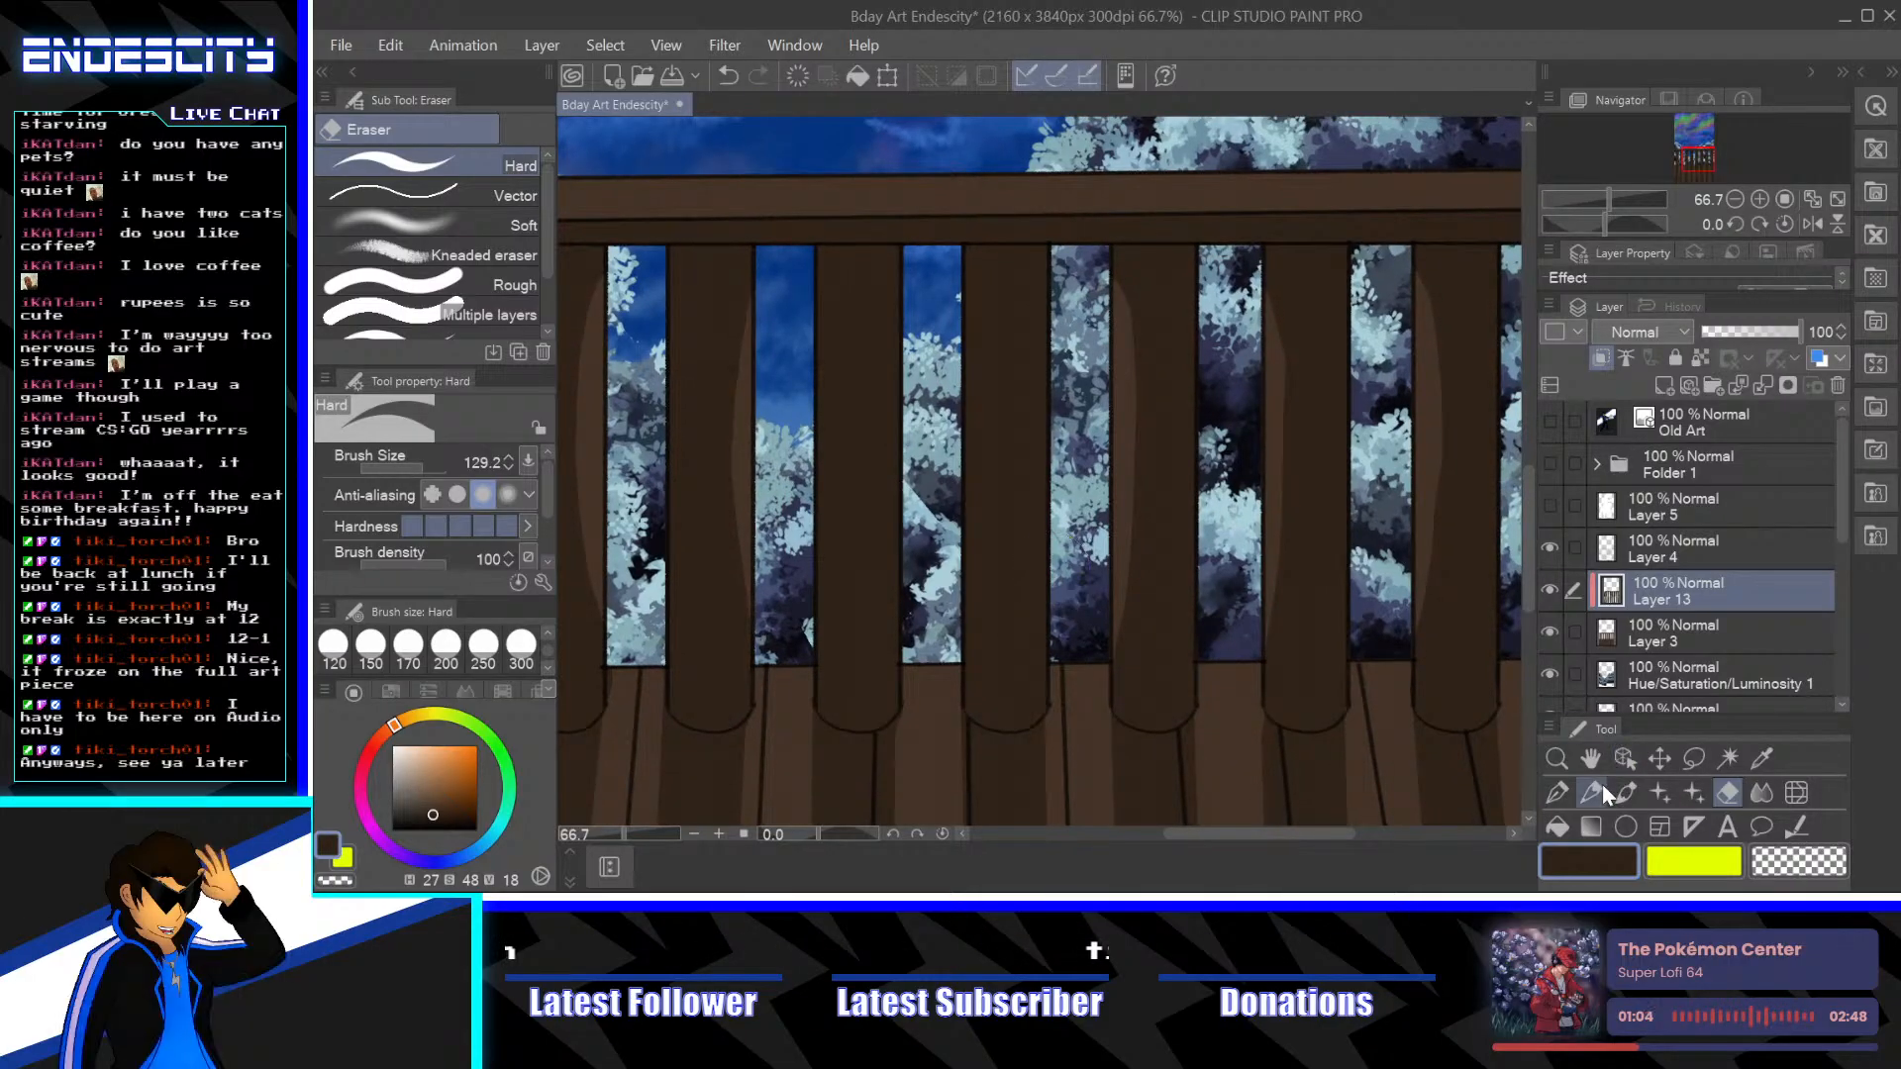
Paint dark brown over the light edge strips of the fence posts right of centre with the G-pen at size 150
{"action": "left_click", "coordinate": [1563, 792]}
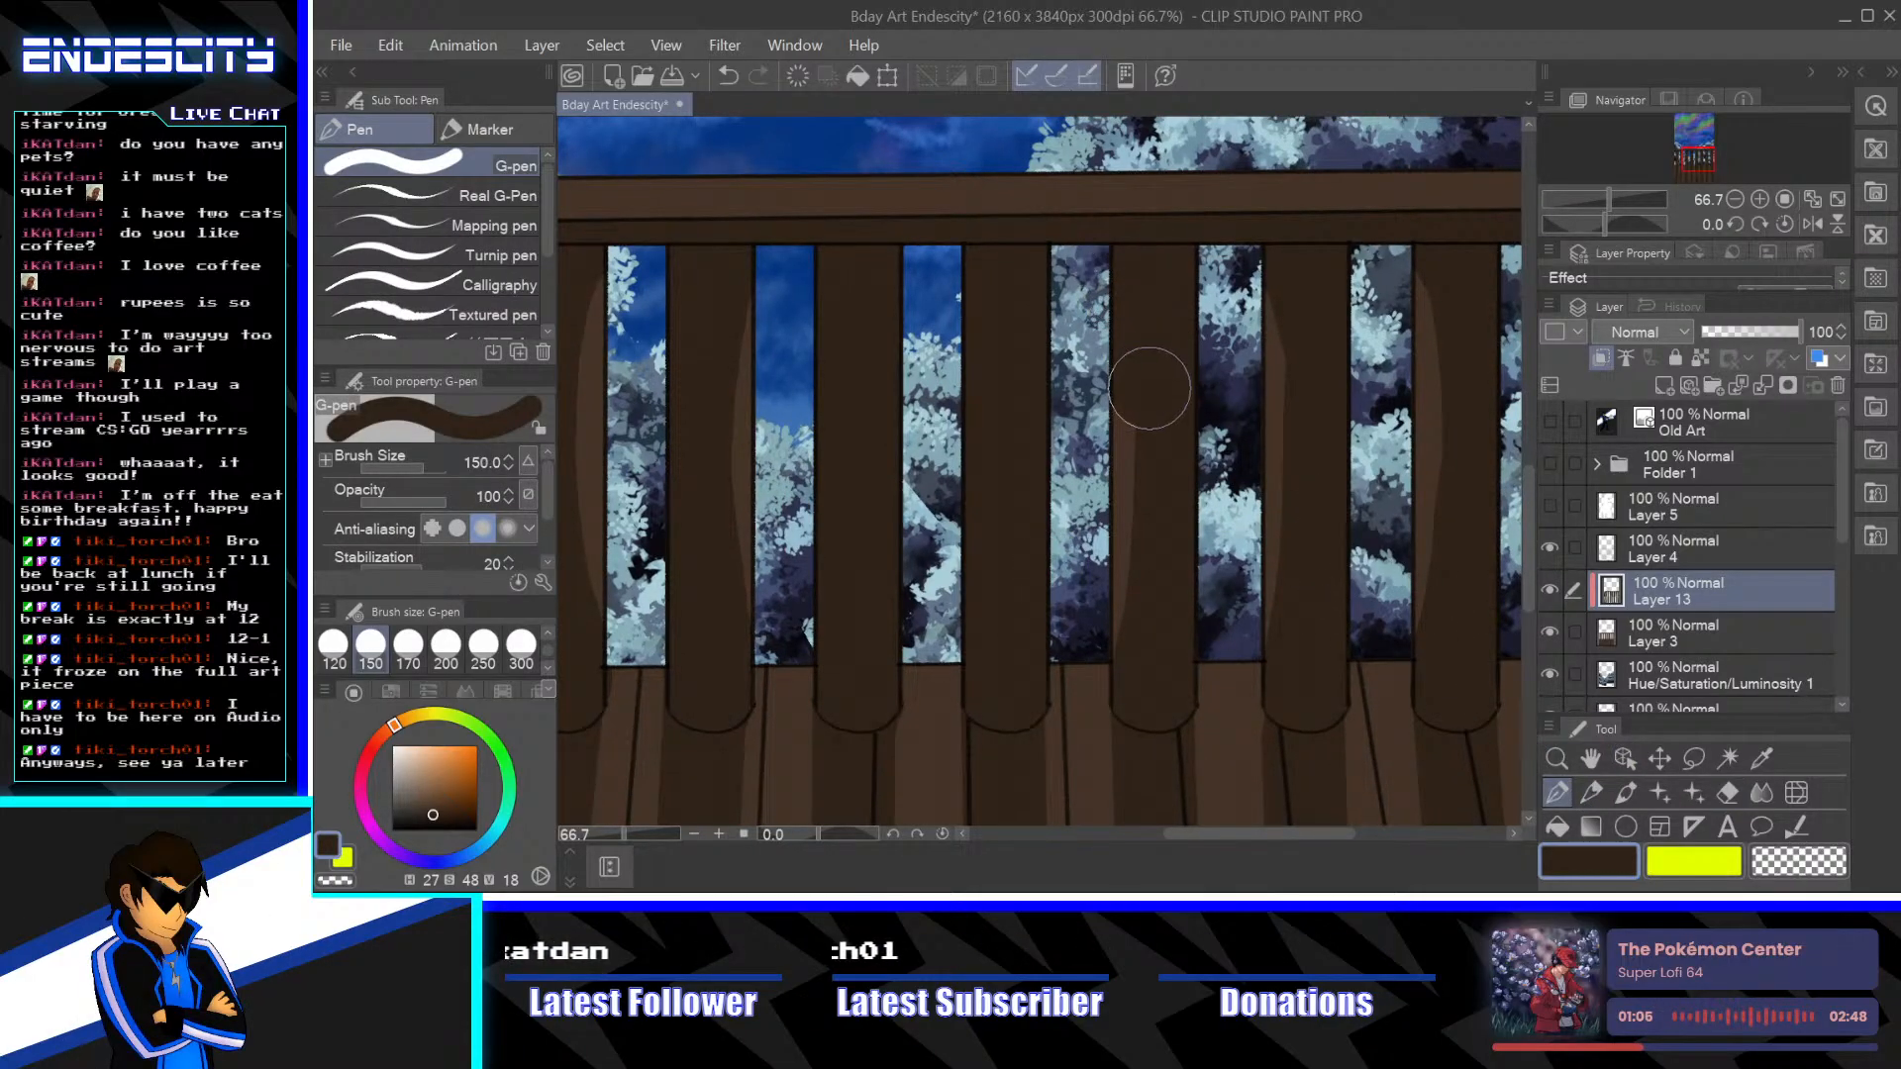
{"action": "left_click_drag", "start_coordinate": [1270, 287], "coordinate": [1267, 609]}
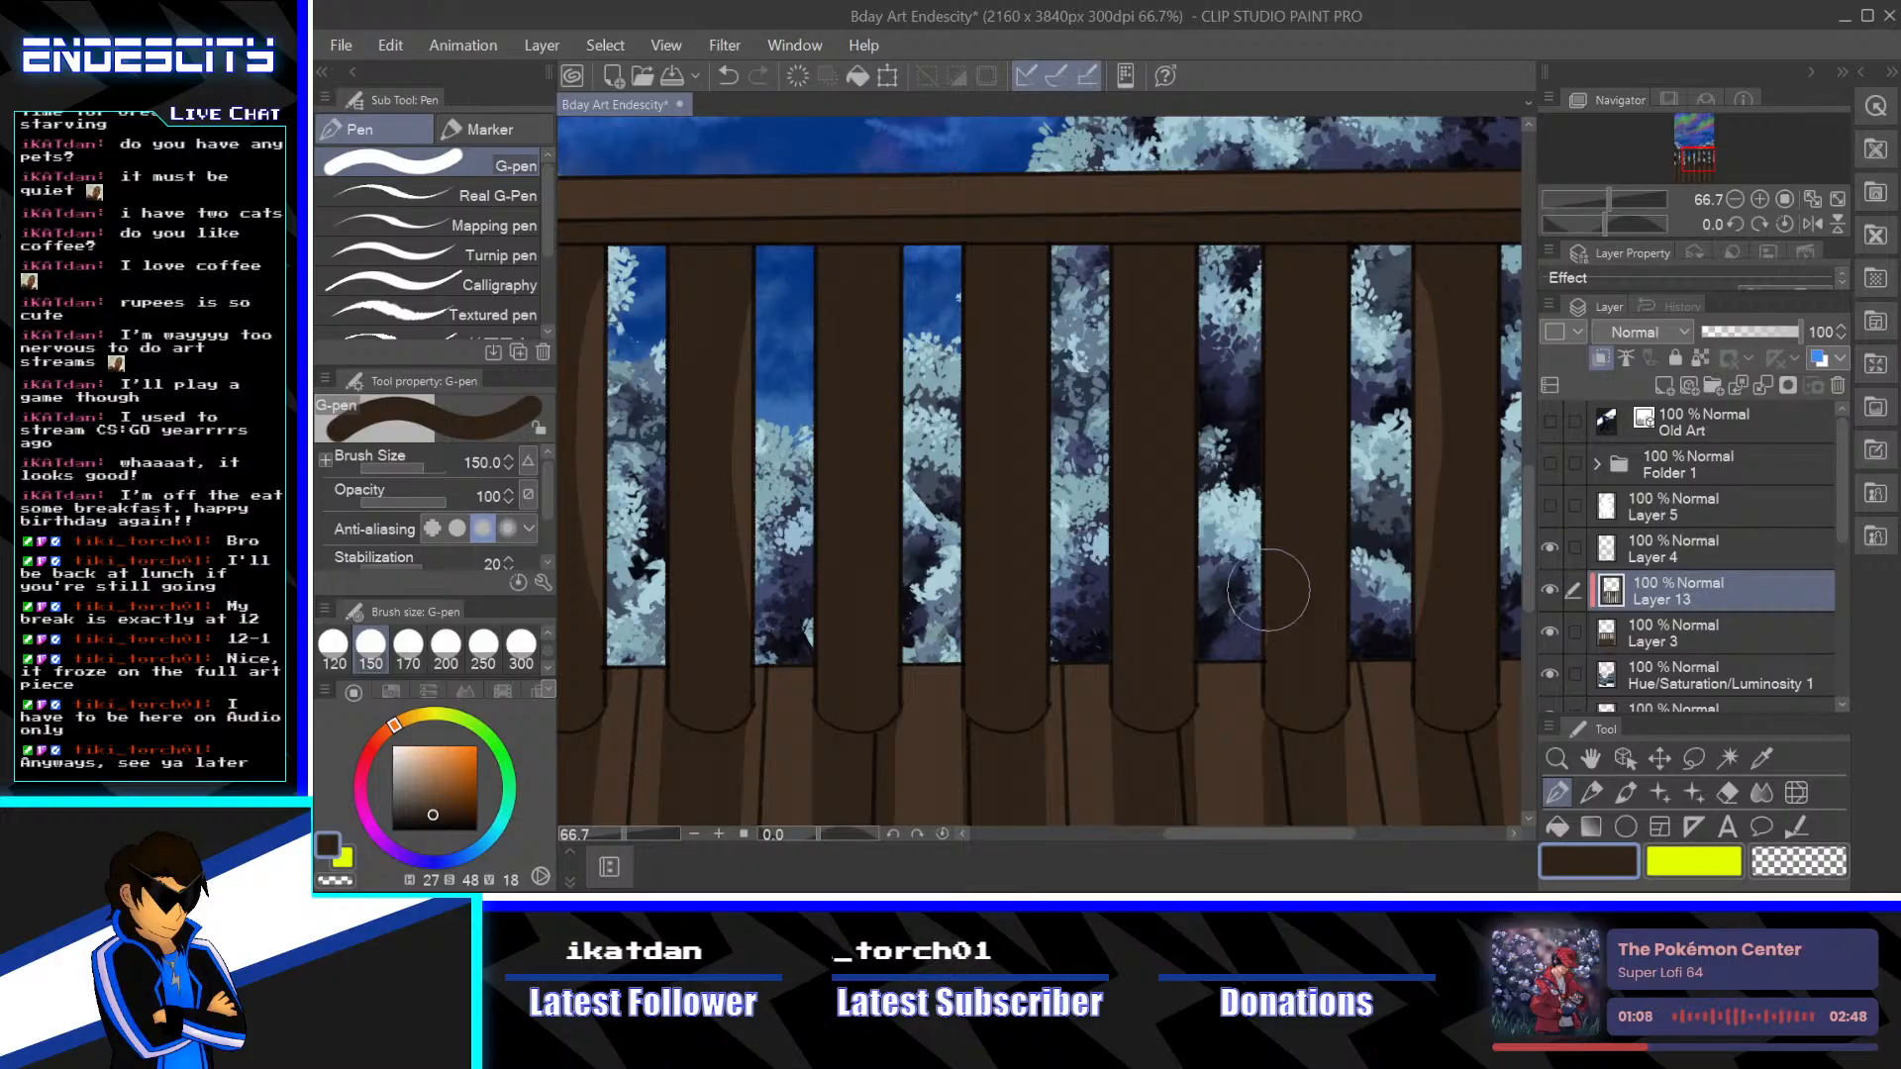
{"action": "left_click_drag", "start_coordinate": [1418, 287], "coordinate": [1416, 634]}
Carve smoother curved highlights into the edges of the repainted fence posts with the Hard eraser at size 129.2, and undo the last stroke
{"action": "left_click", "coordinate": [1710, 789]}
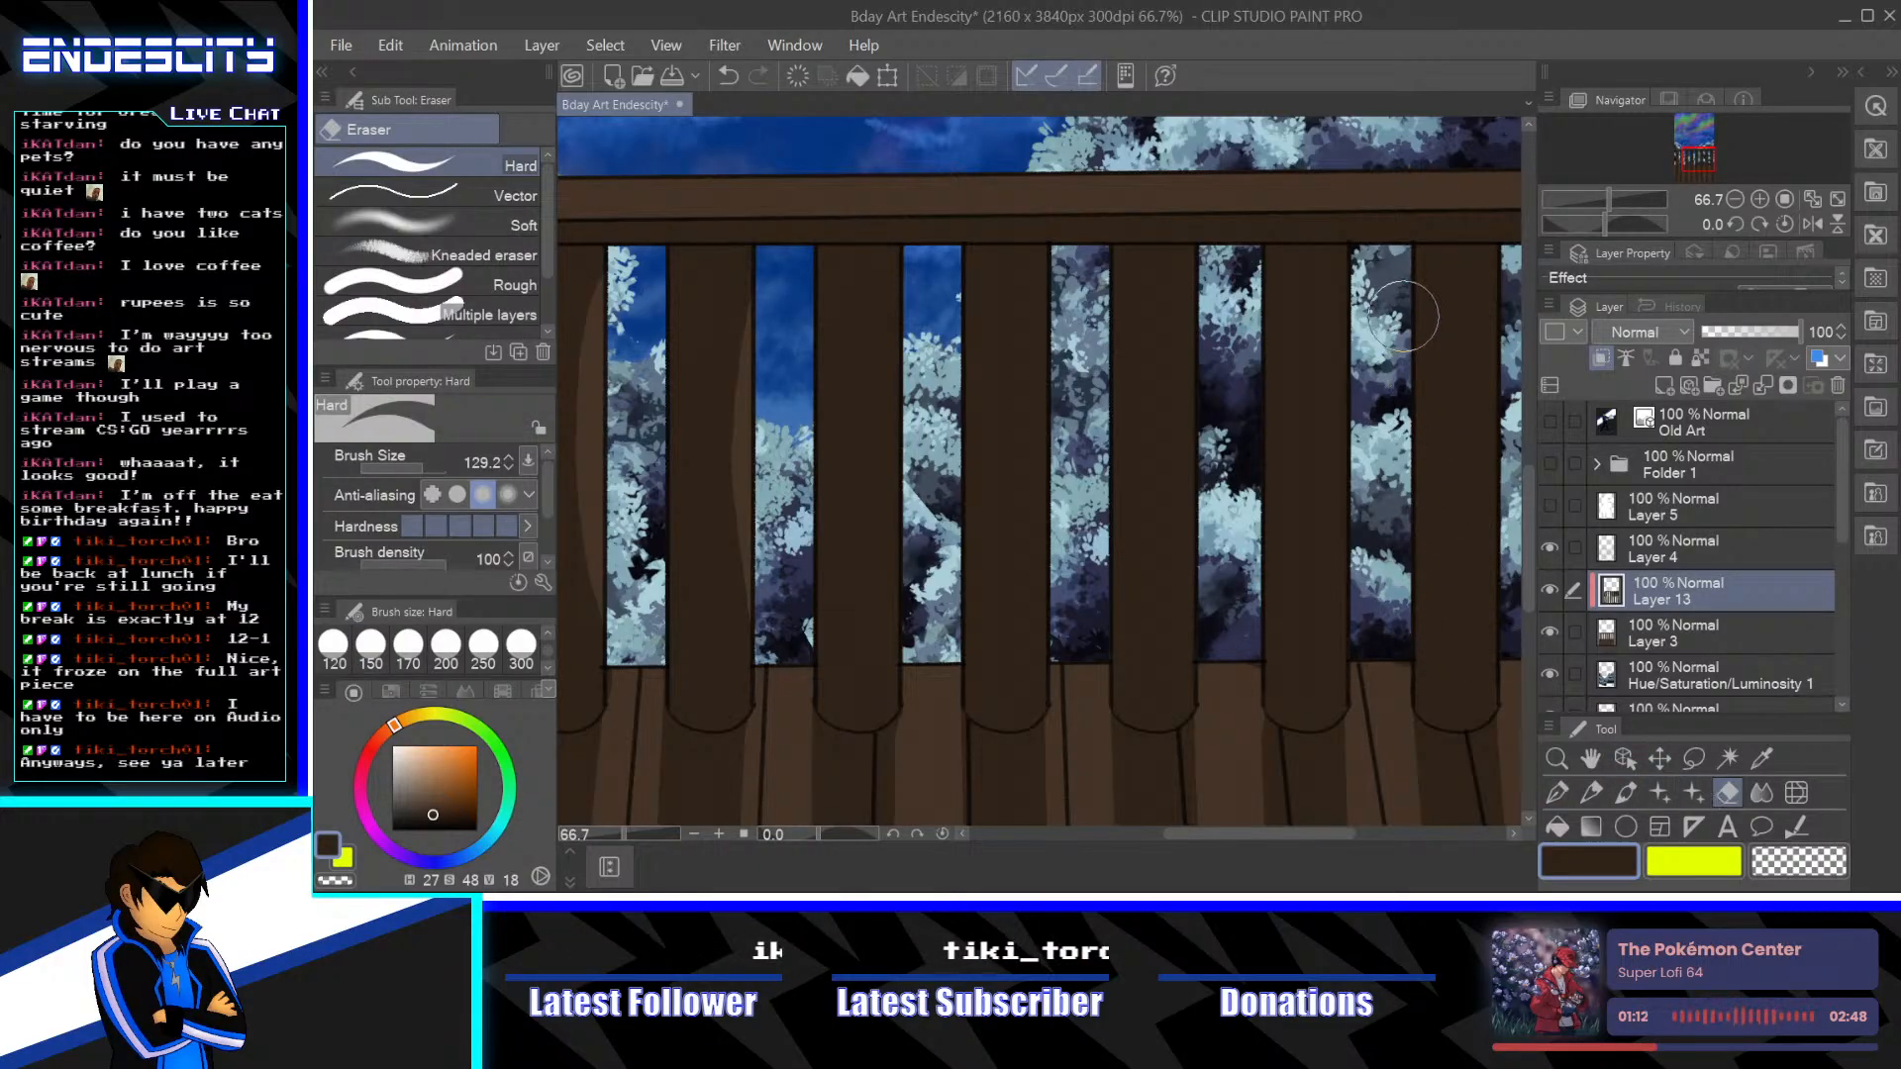
{"action": "left_click_drag", "start_coordinate": [1399, 318], "coordinate": [1416, 497]}
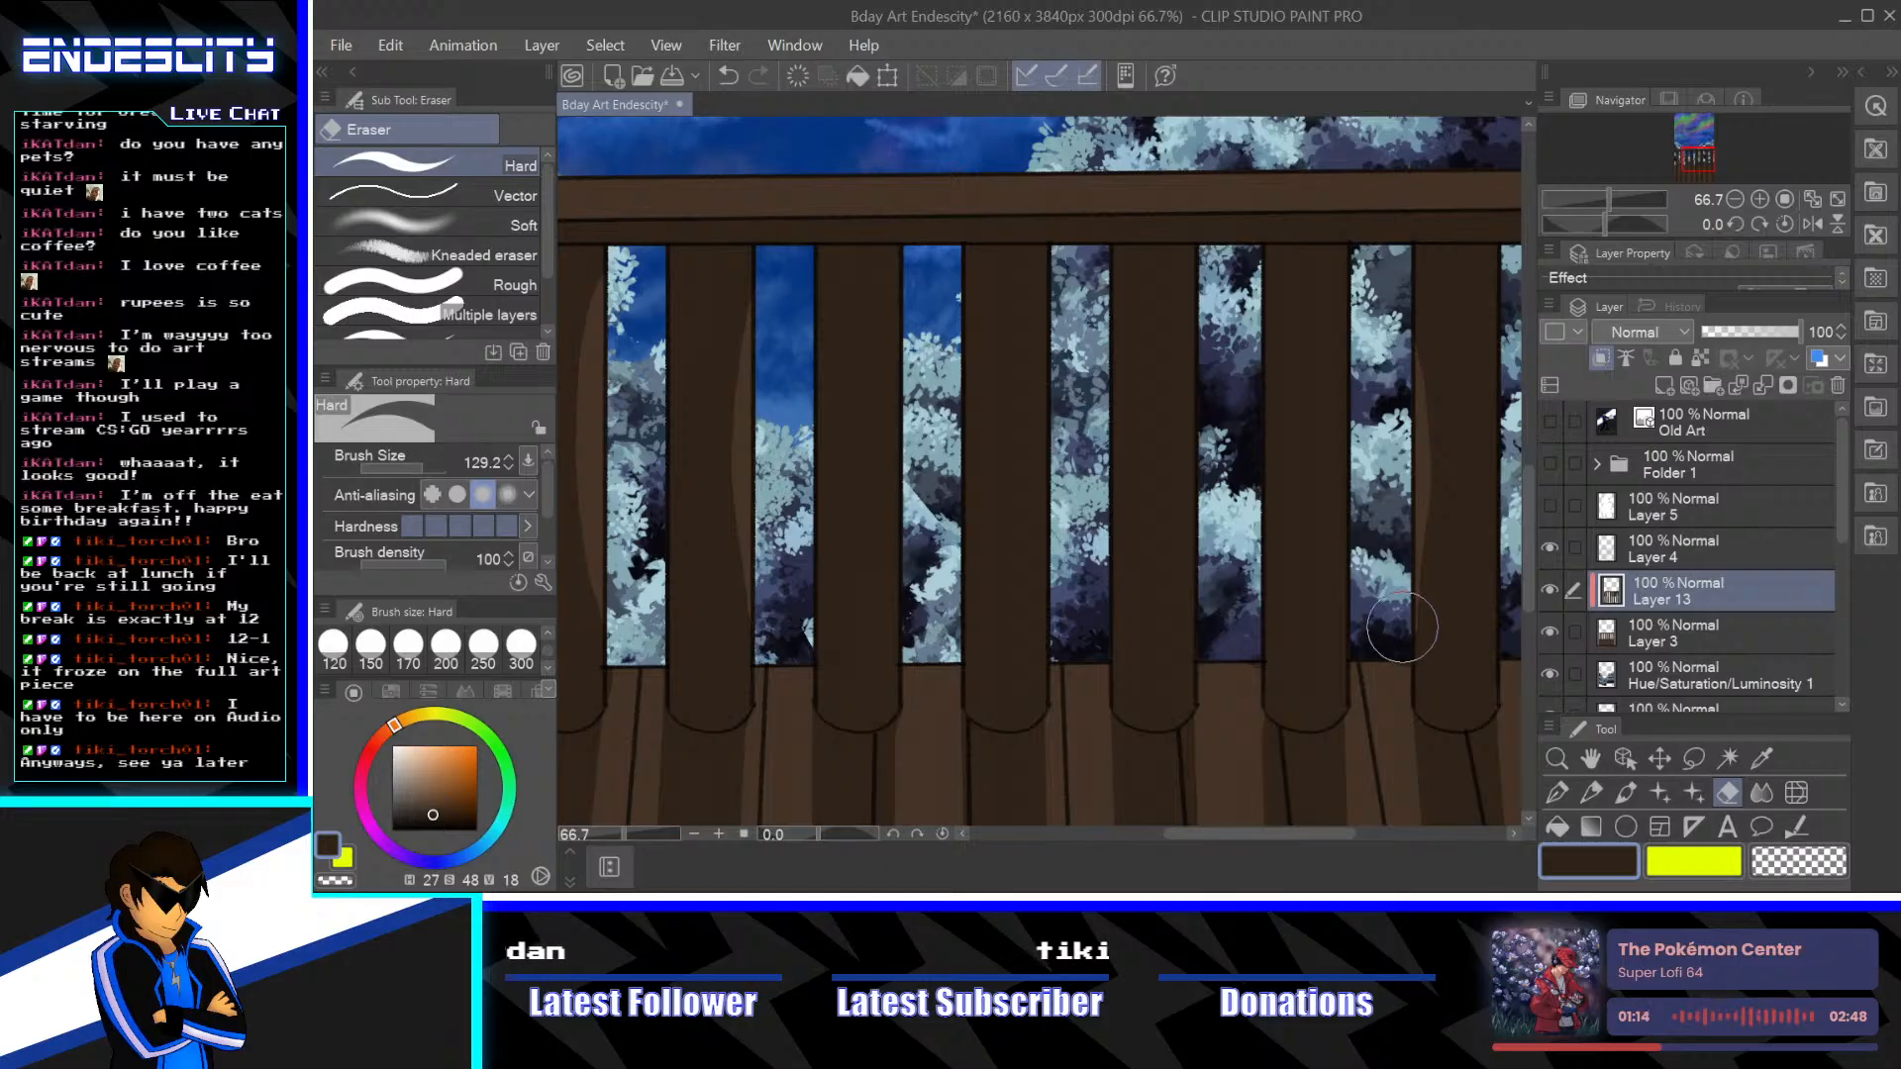
{"action": "left_click_drag", "start_coordinate": [1272, 332], "coordinate": [1279, 606]}
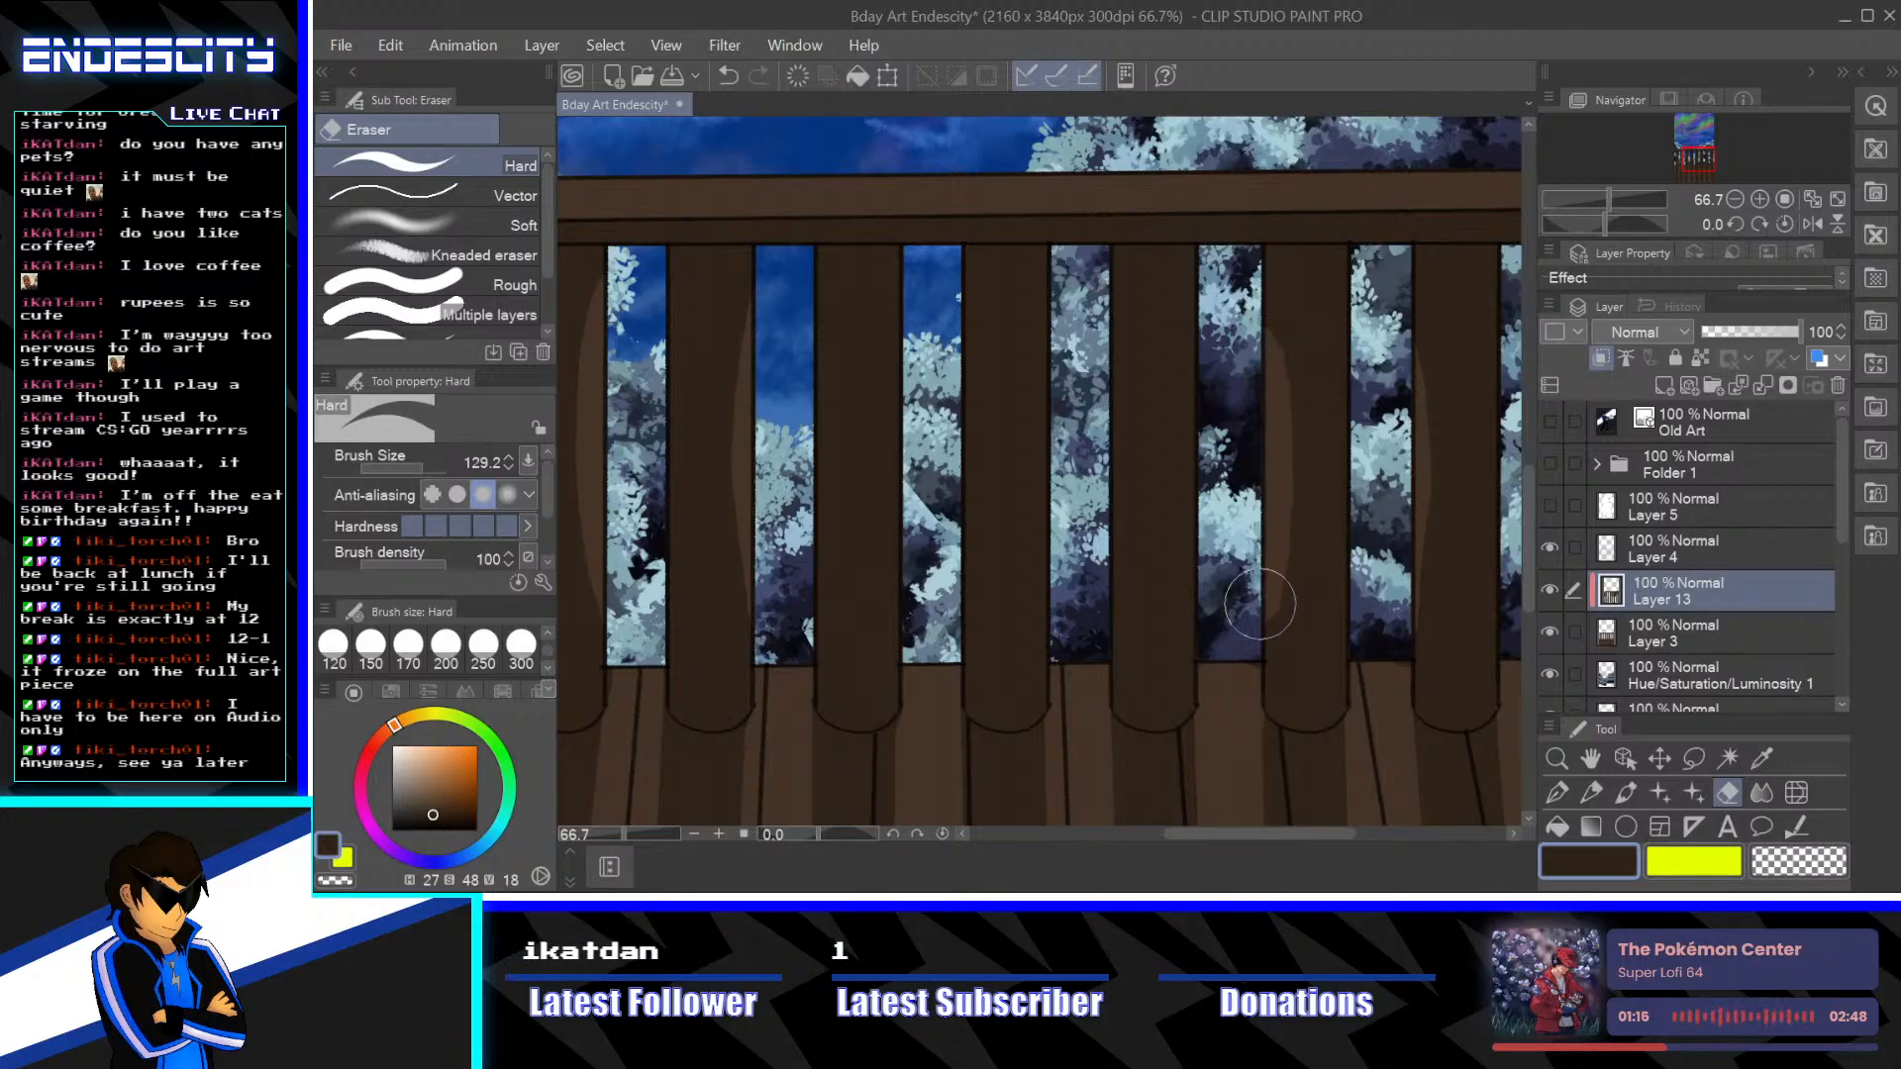
{"action": "left_click_drag", "start_coordinate": [1401, 330], "coordinate": [1413, 615]}
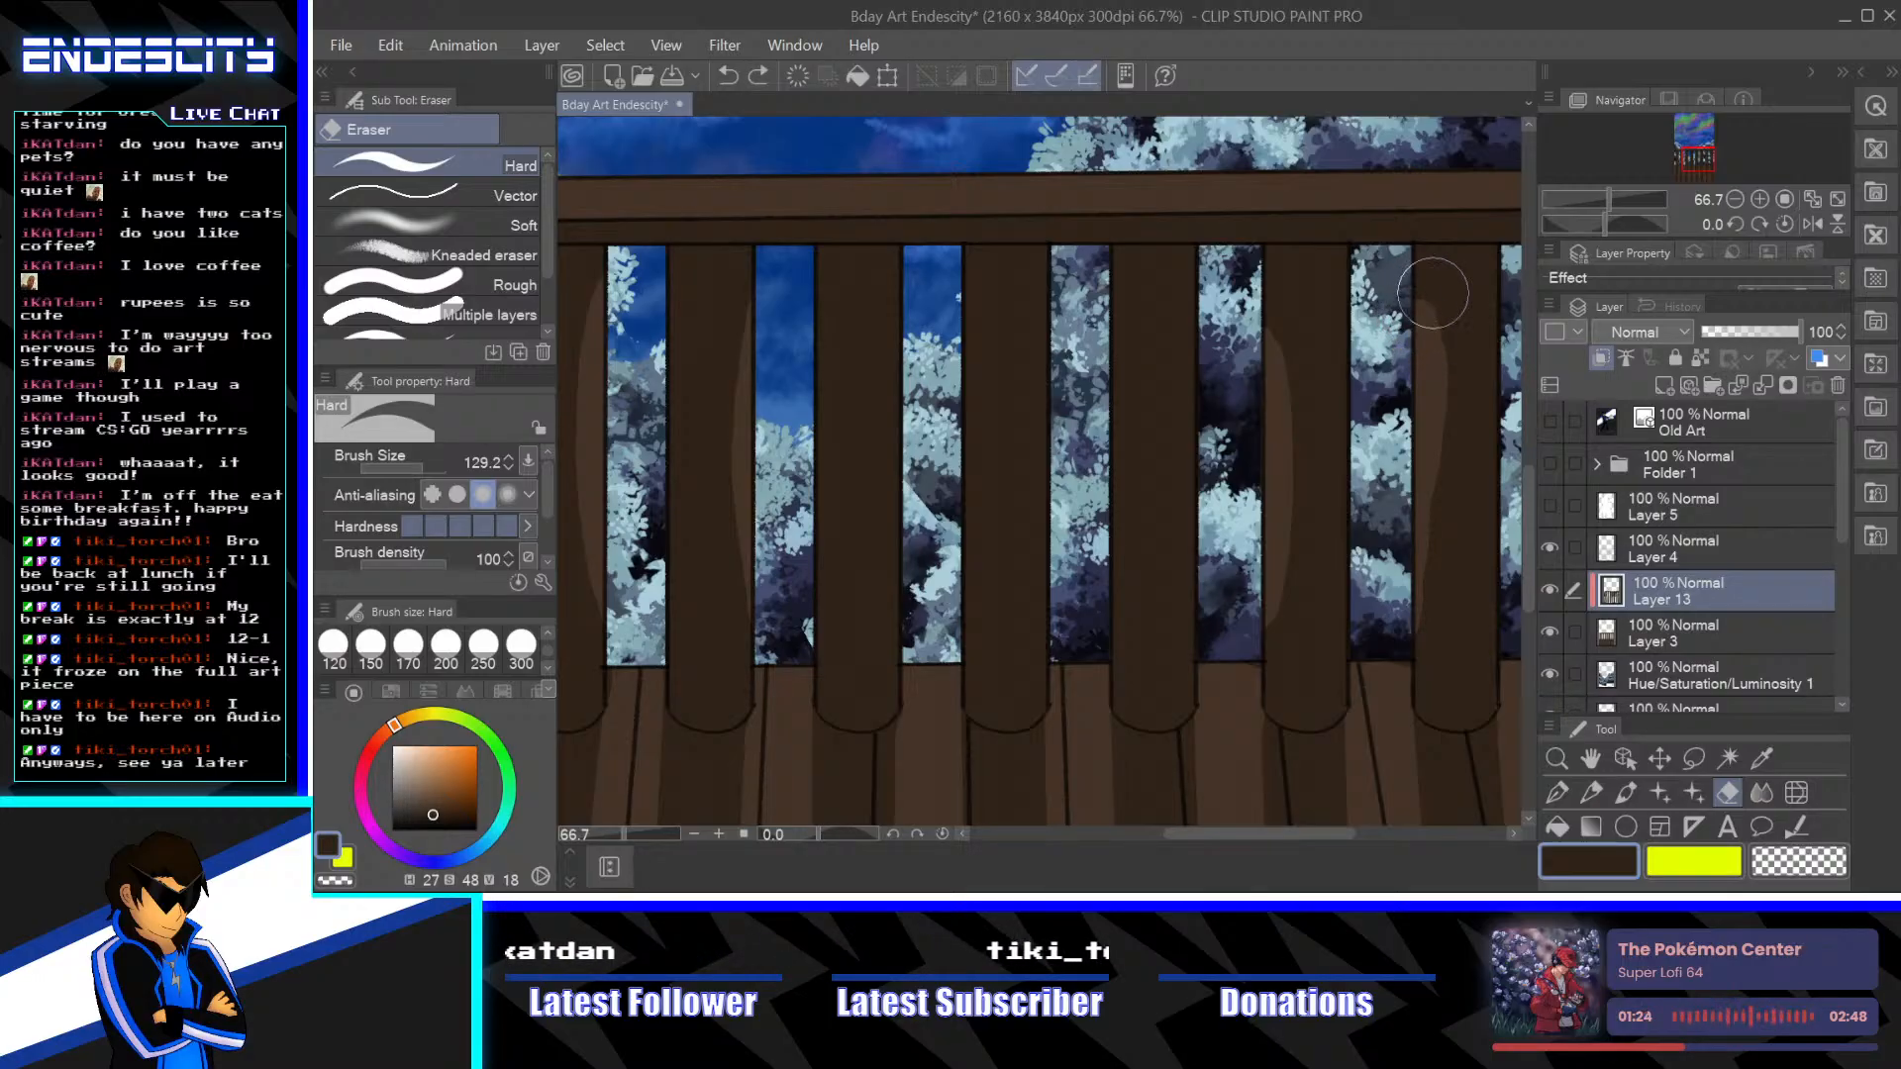
{"action": "key", "text": "ctrl+z"}
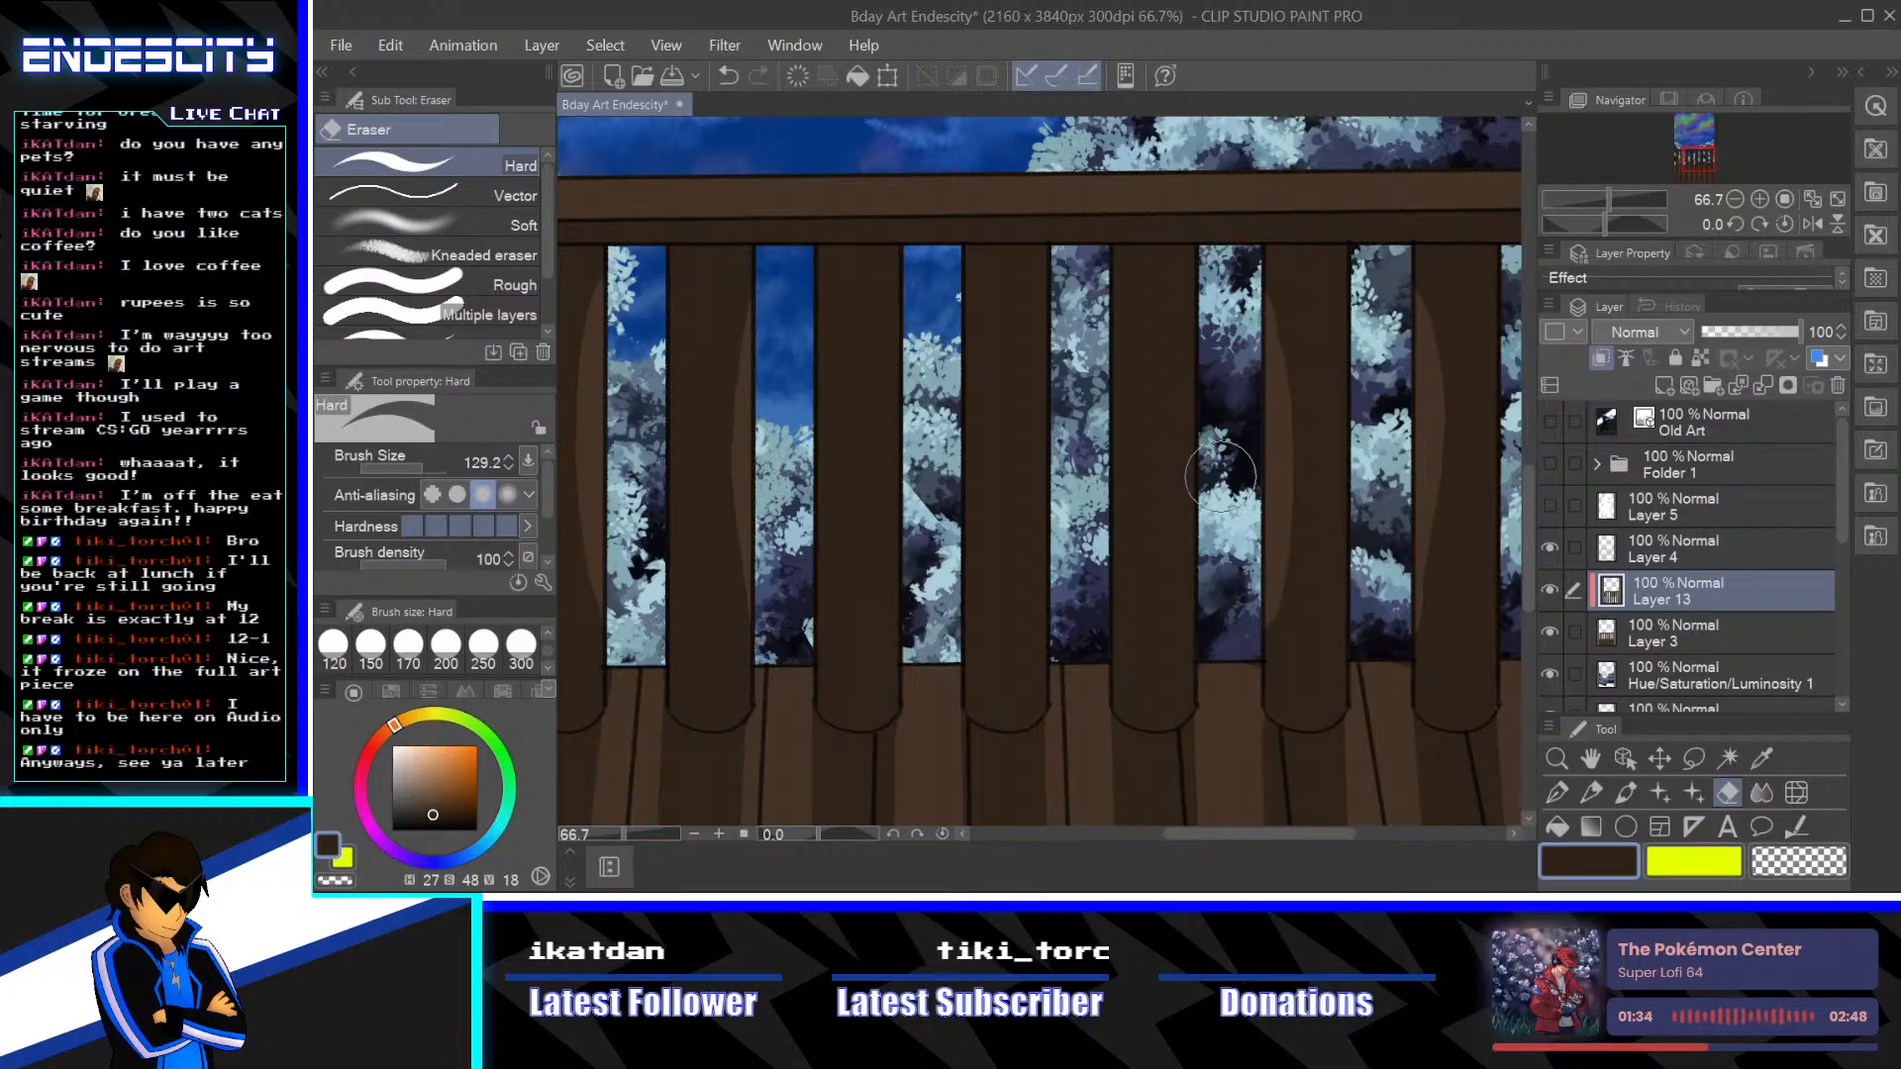
Identify the line art by briefly hiding Layer 4, and add a new layer directly above it
{"action": "mouse_move", "coordinate": [1224, 486]}
{"action": "left_mouse_down"}
{"action": "mouse_move", "coordinate": [1295, 492]}
{"action": "mouse_move", "coordinate": [1232, 474]}
{"action": "left_mouse_up"}
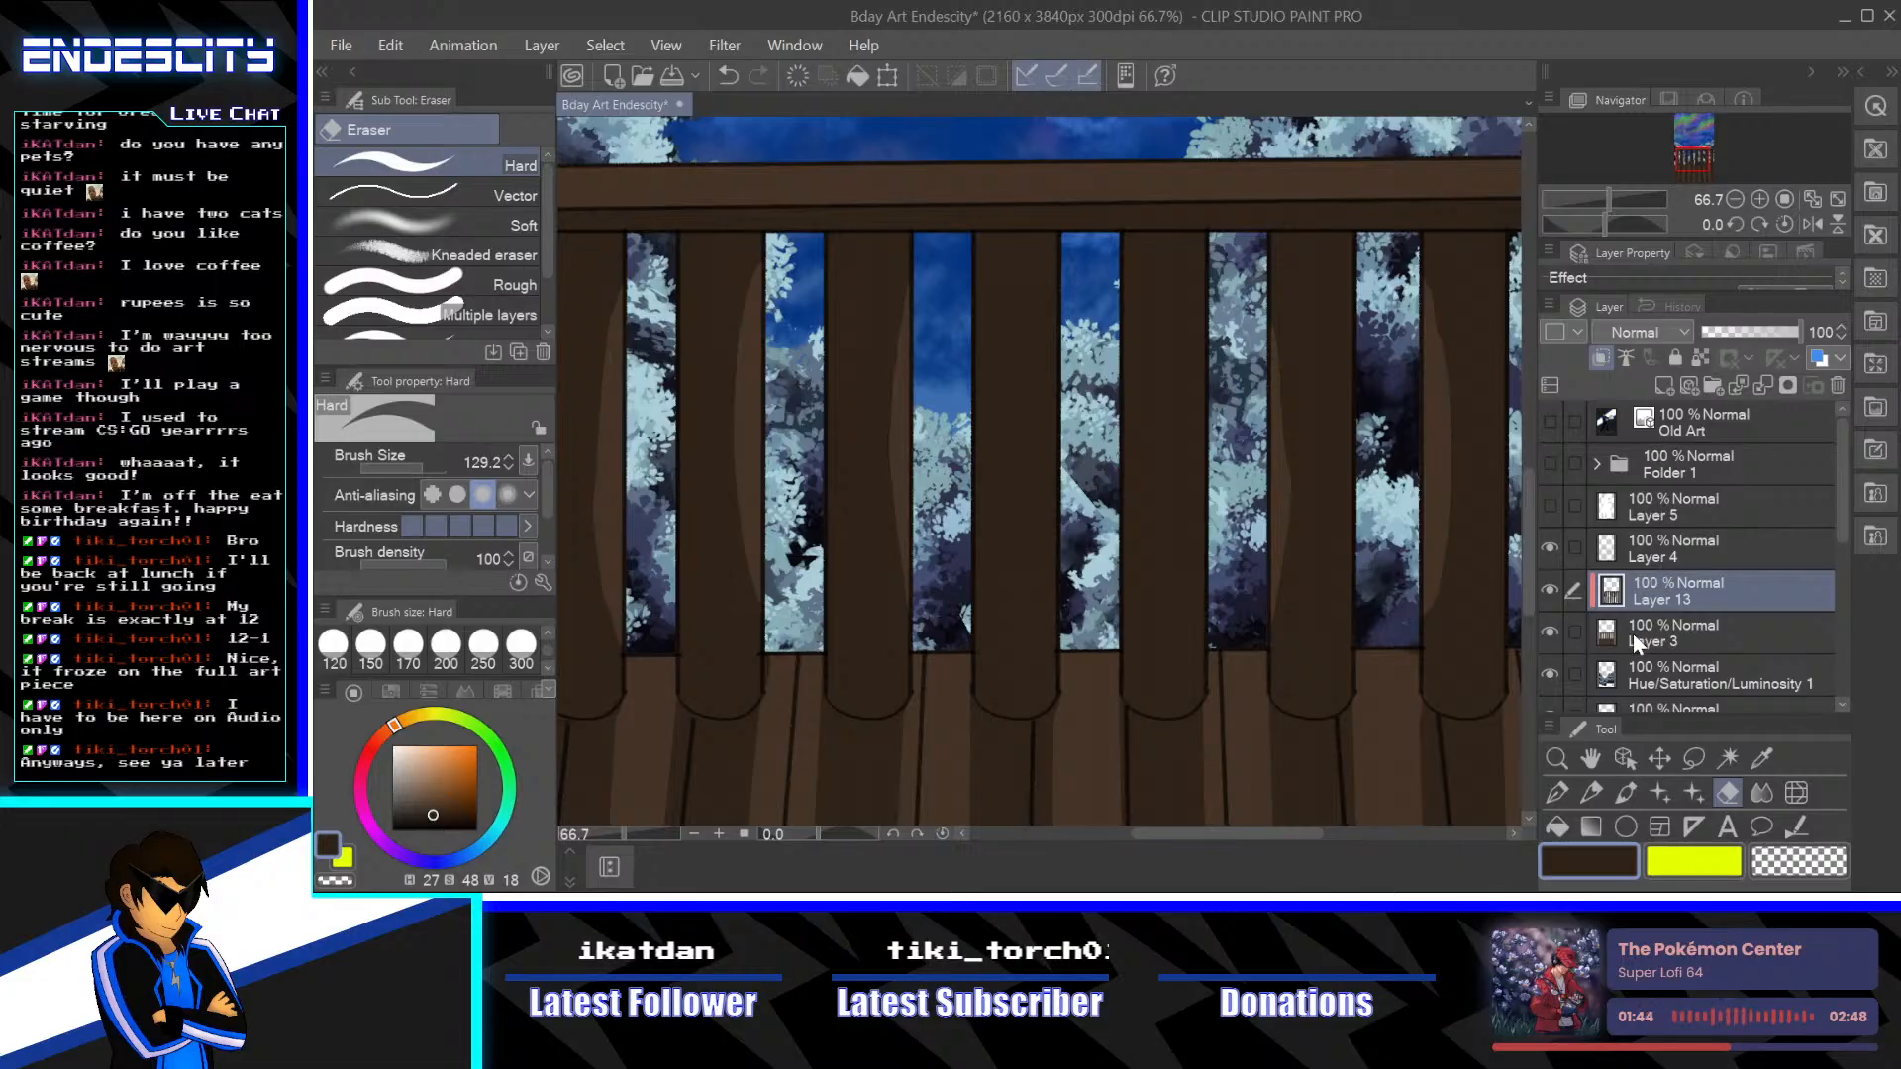
{"action": "left_click", "coordinate": [1589, 552]}
{"action": "left_click", "coordinate": [1549, 548]}
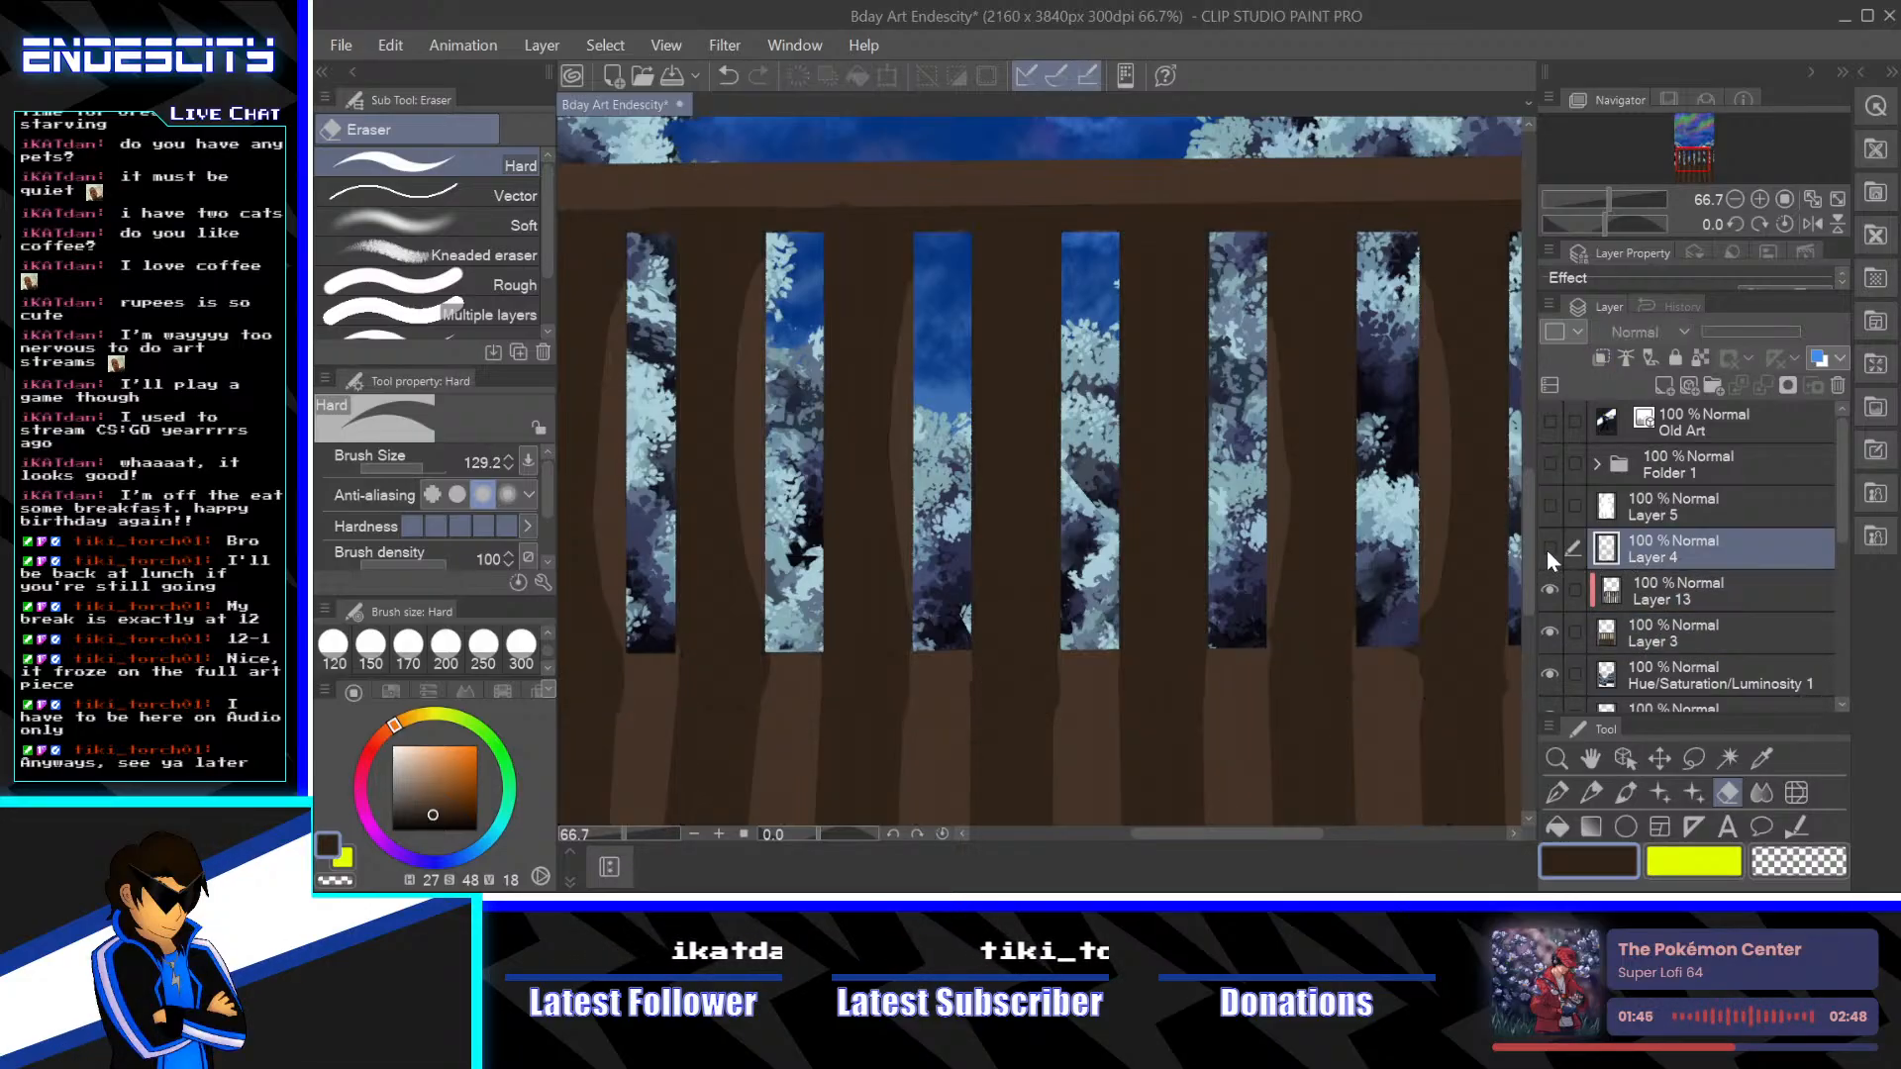
{"action": "left_click", "coordinate": [1549, 550]}
{"action": "left_click", "coordinate": [1667, 388]}
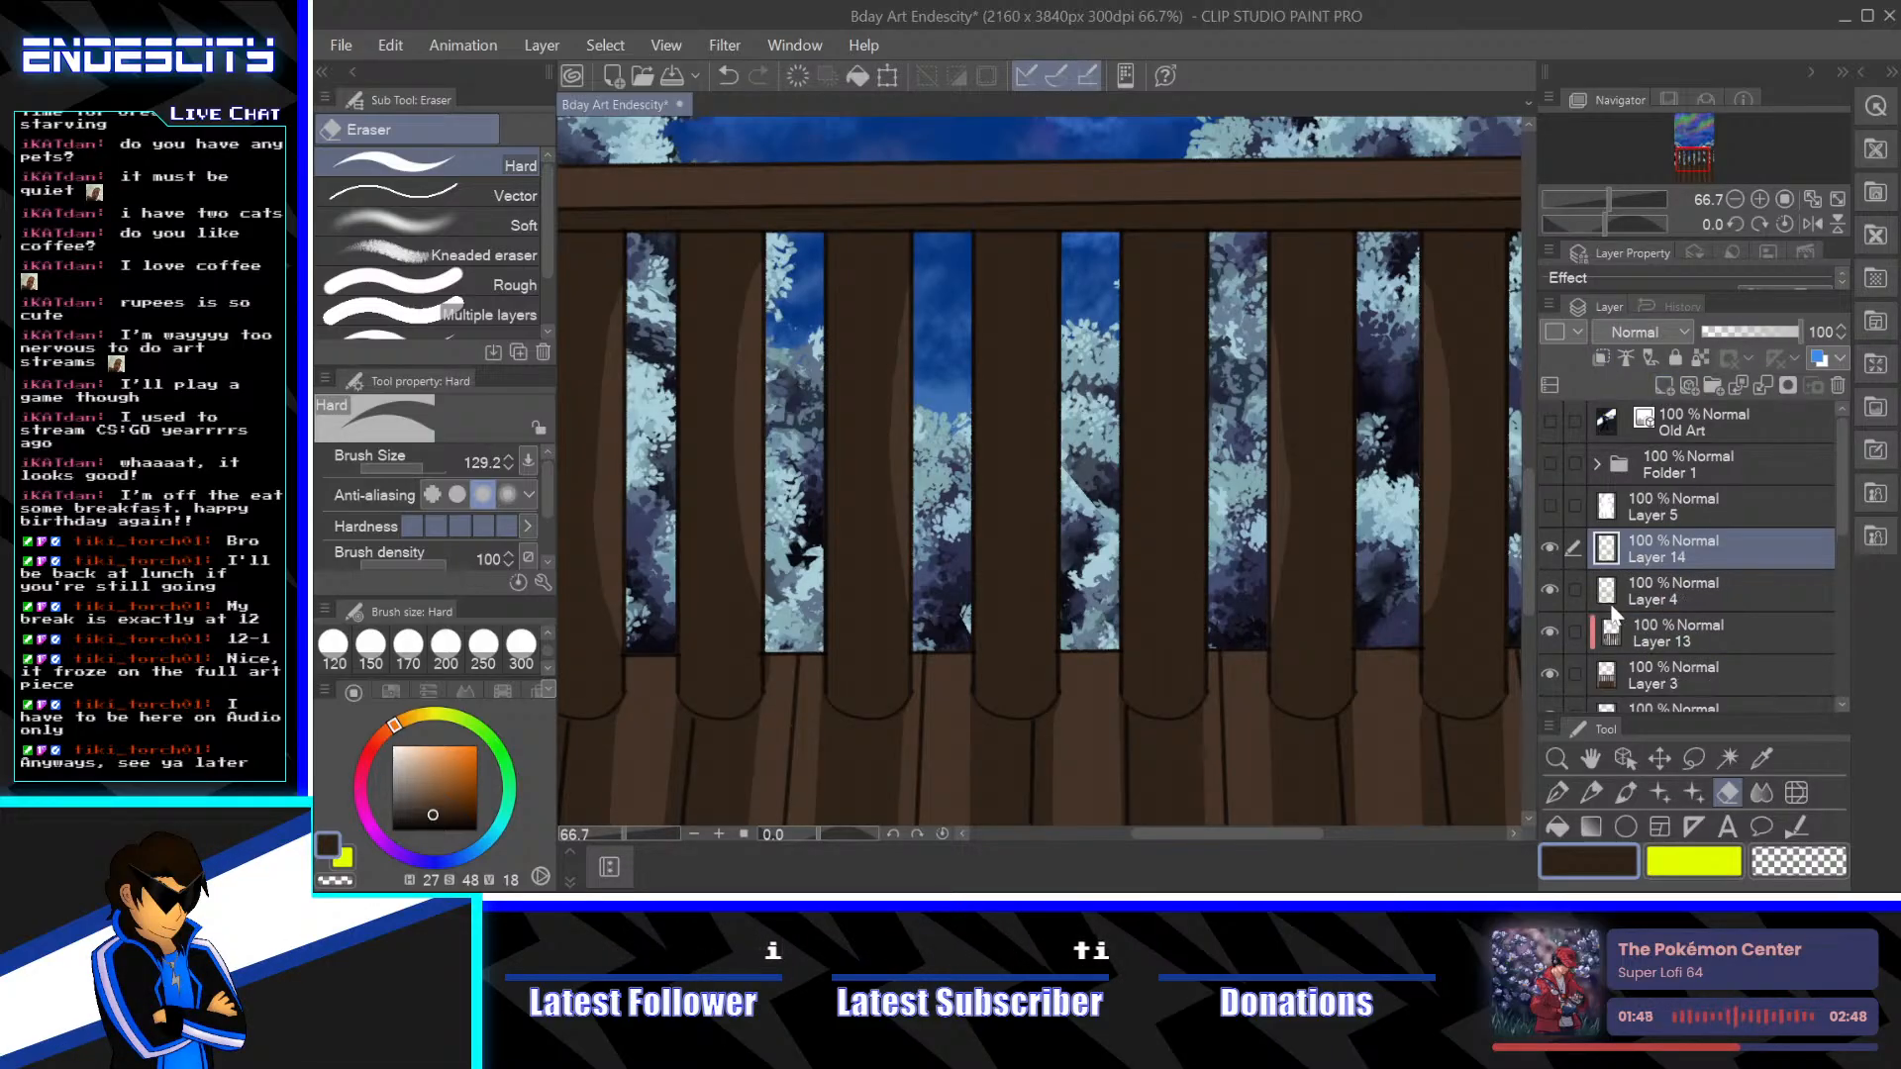
Start thin wood grain lines on the deck's second plank with the Textured pen at size 10.1 in very dark brown (27, 85, 13)
{"action": "left_click", "coordinate": [1572, 793]}
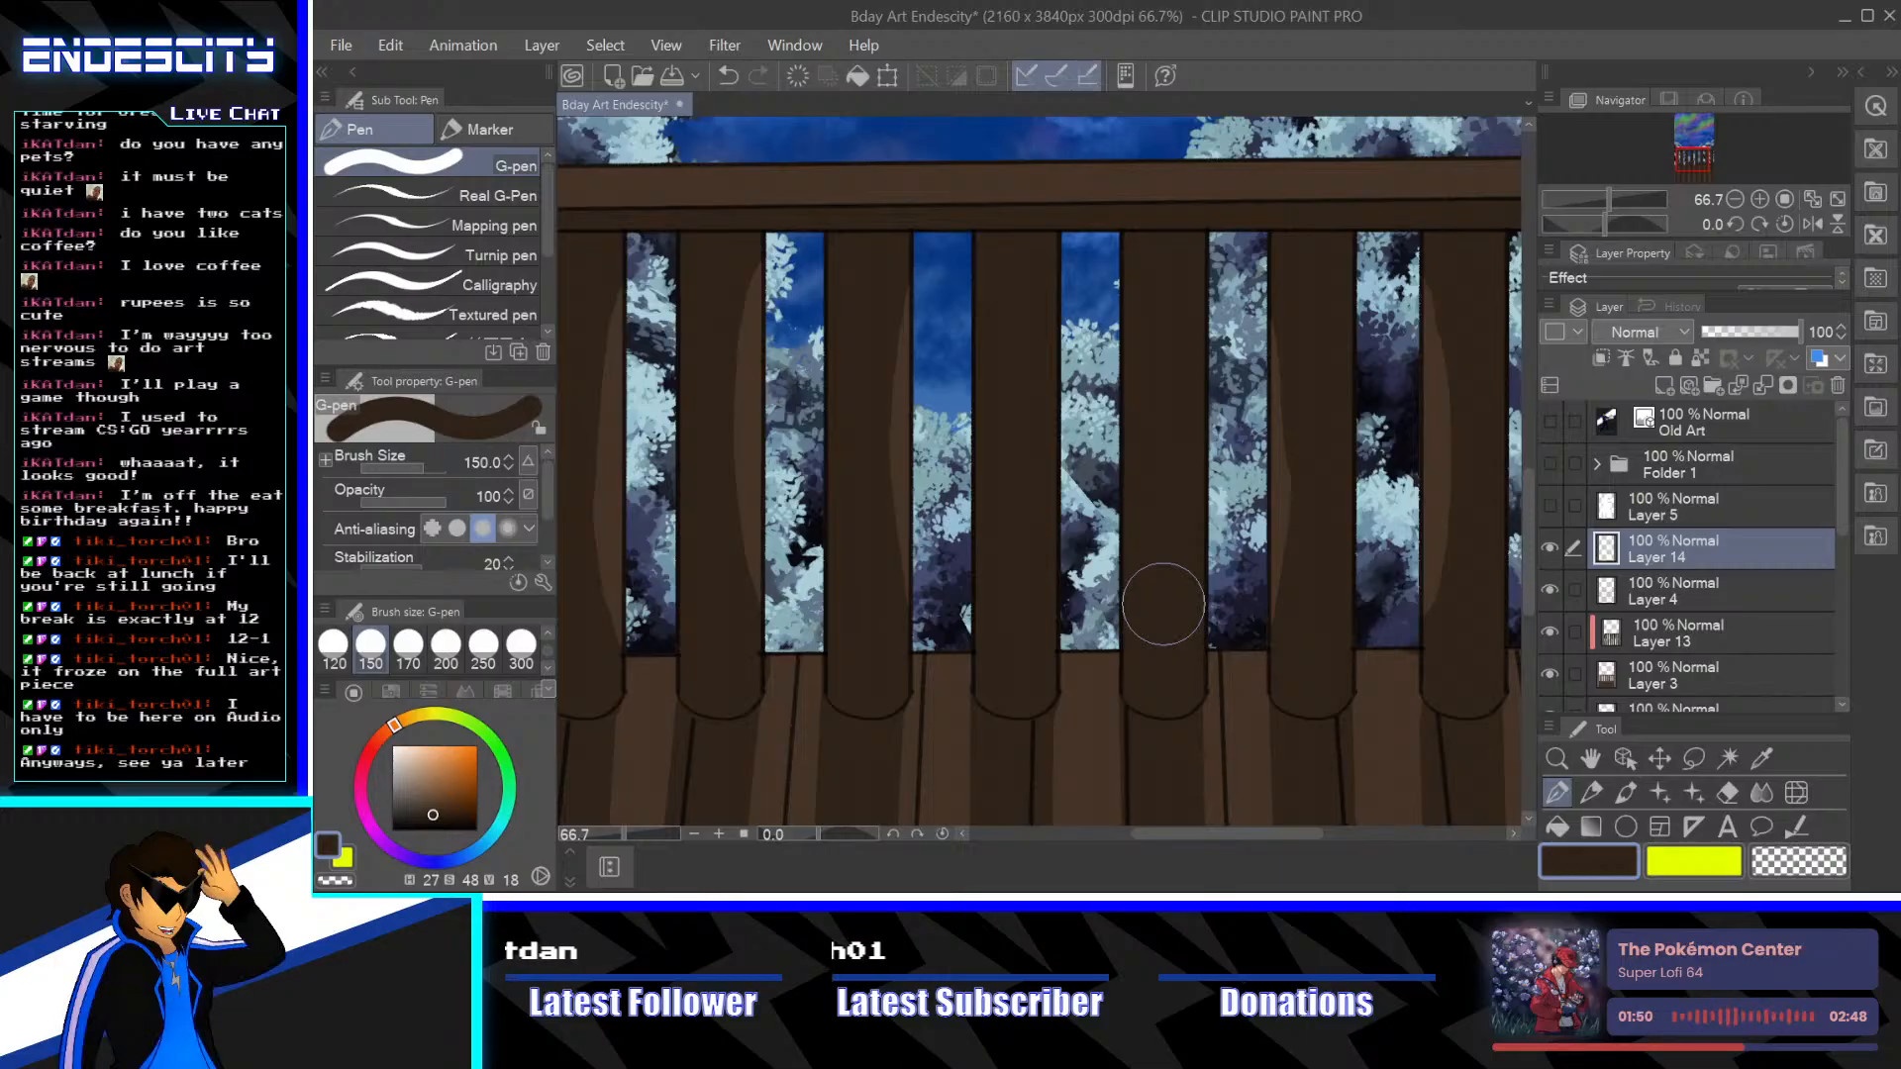
{"action": "left_click", "coordinate": [490, 314]}
{"action": "mouse_move", "coordinate": [1091, 683]}
{"action": "left_mouse_down"}
{"action": "mouse_move", "coordinate": [1022, 520]}
{"action": "mouse_move", "coordinate": [1131, 332]}
{"action": "left_mouse_up"}
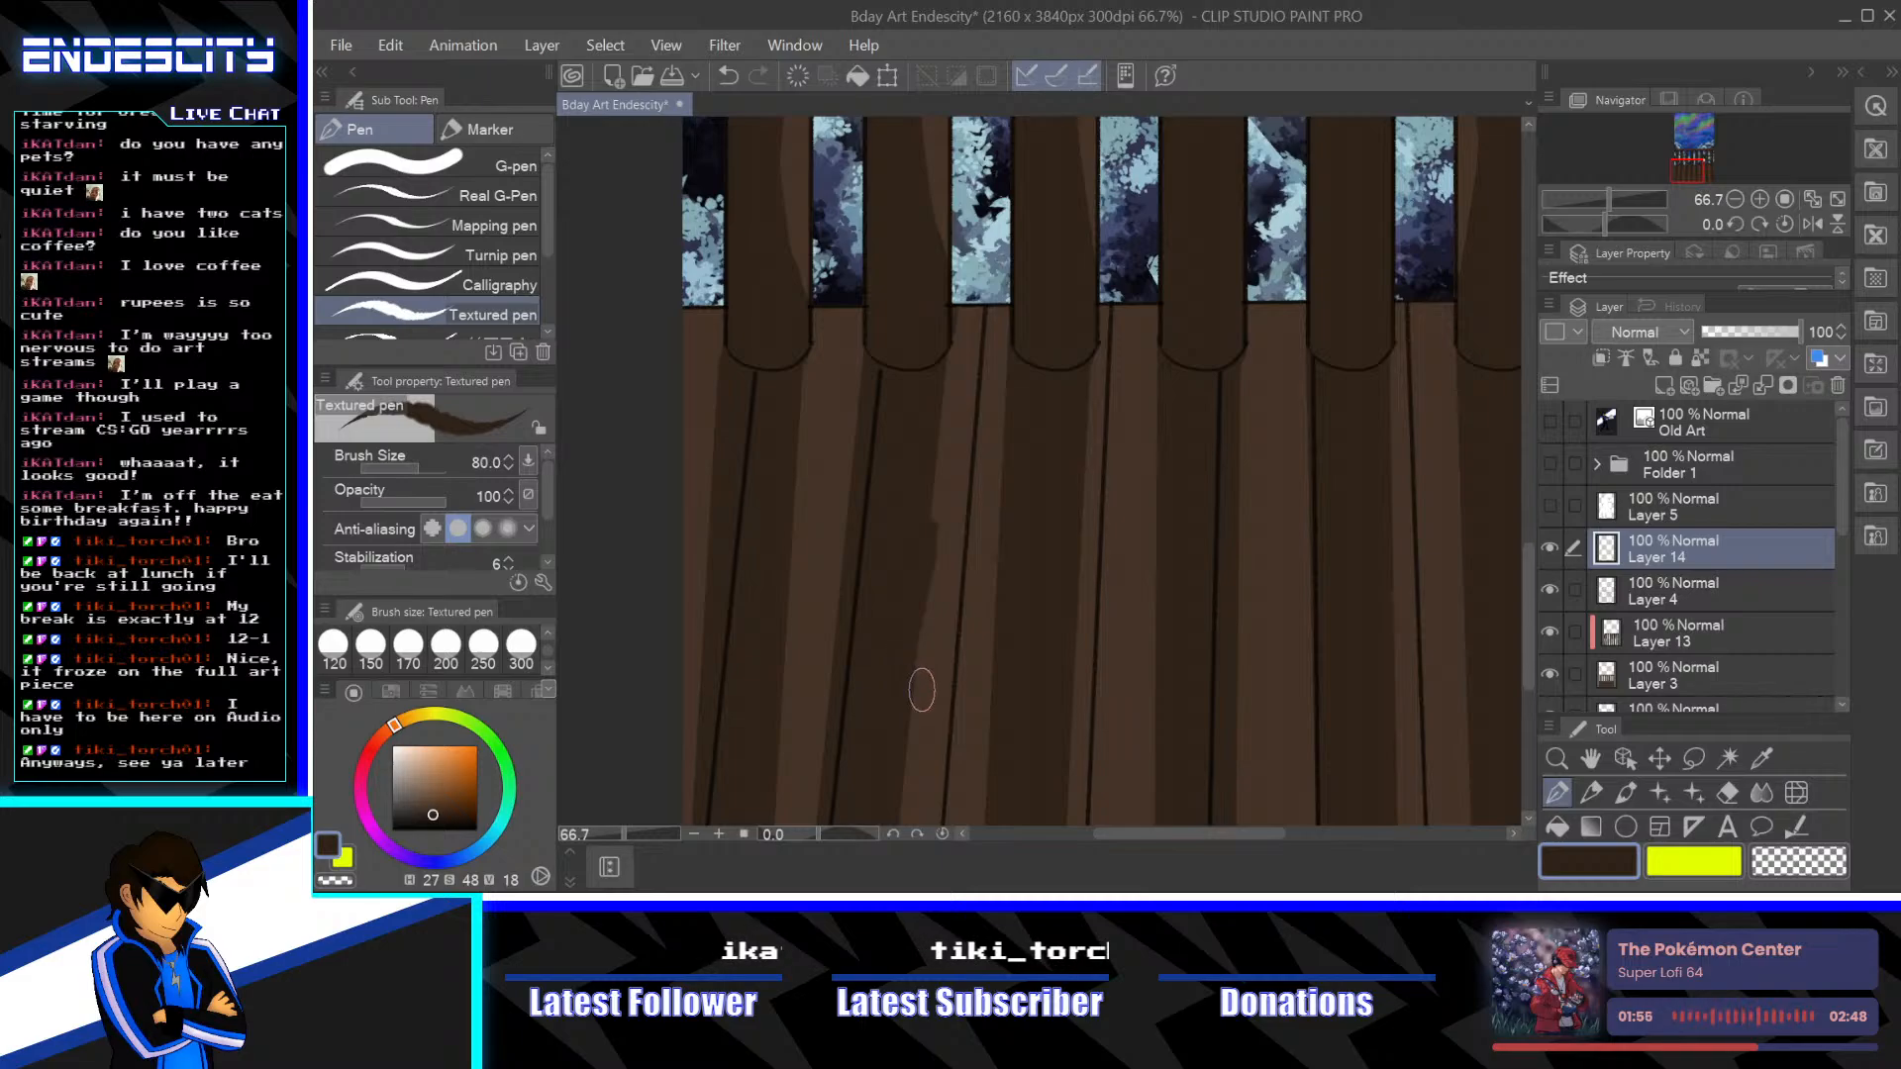
{"action": "left_click_drag", "start_coordinate": [465, 804], "coordinate": [465, 819]}
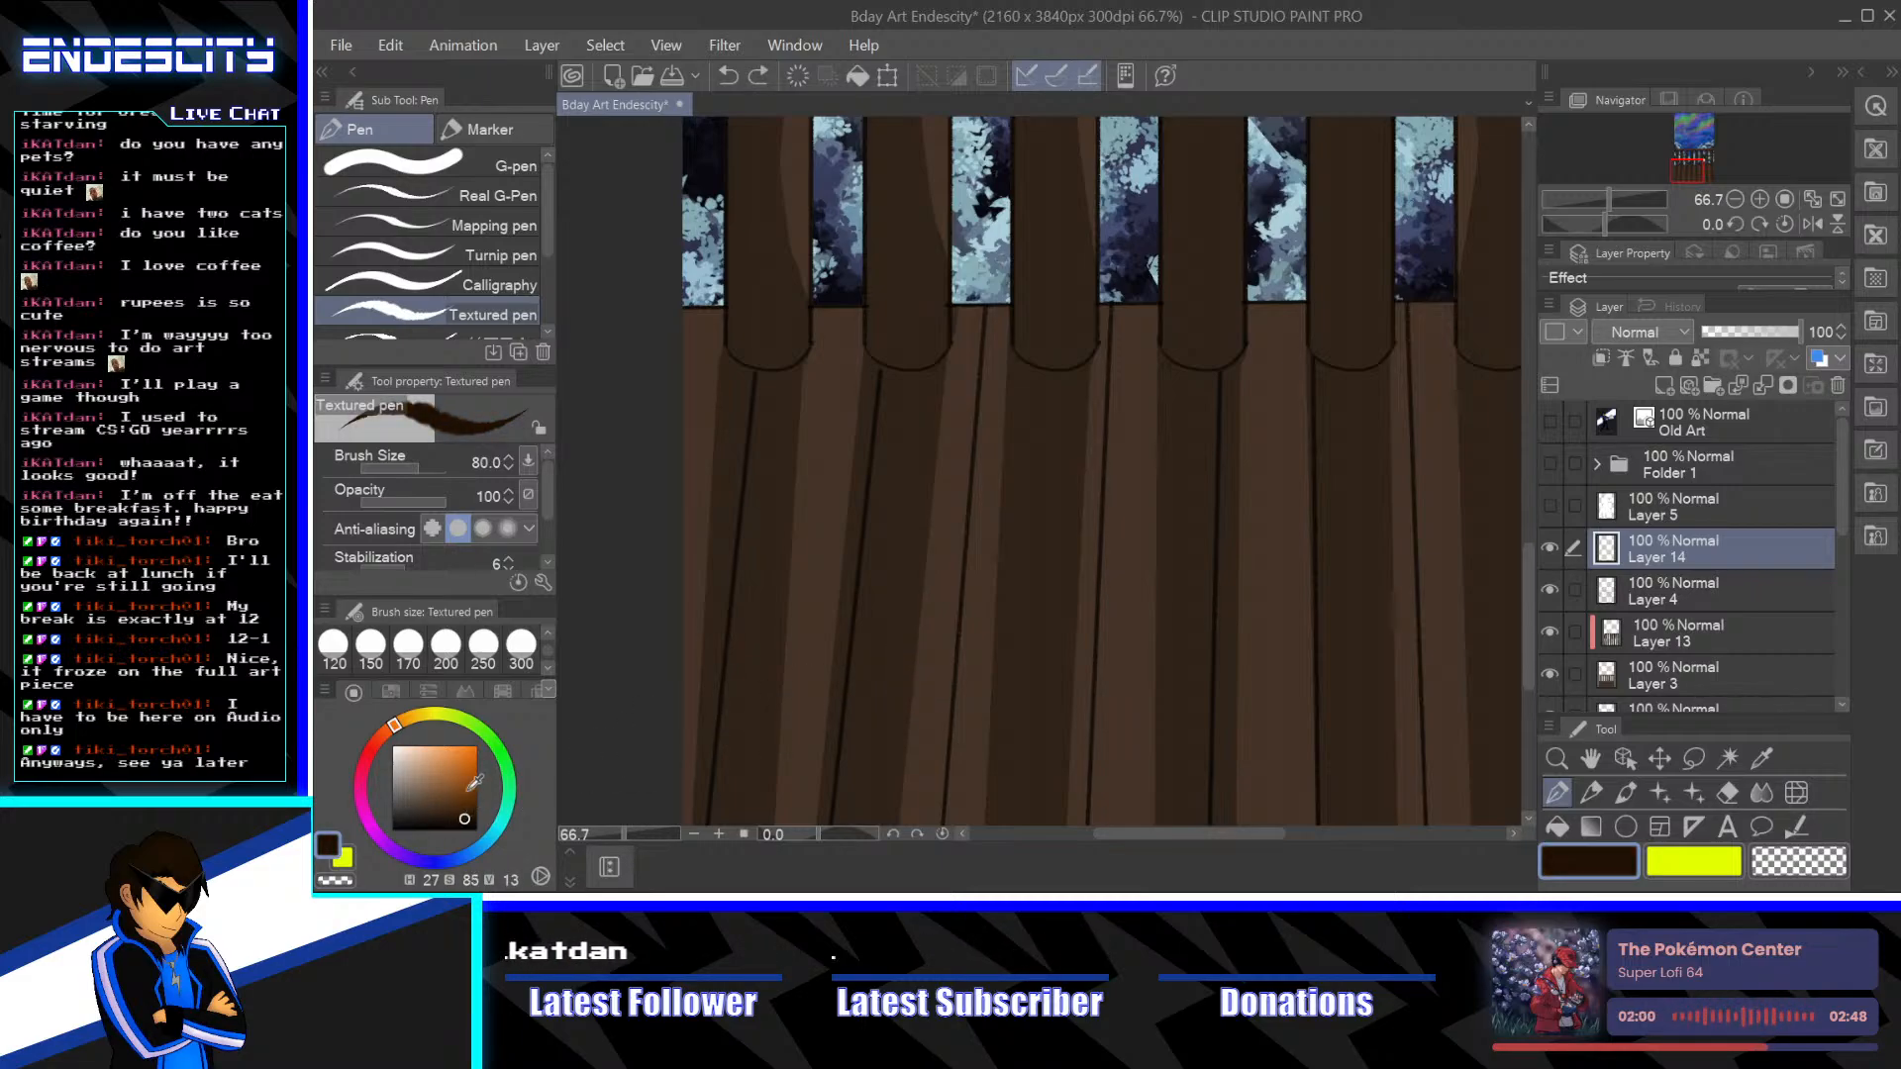
{"action": "left_click_drag", "start_coordinate": [896, 392], "coordinate": [892, 506]}
{"action": "key", "text": "ctrl+z"}
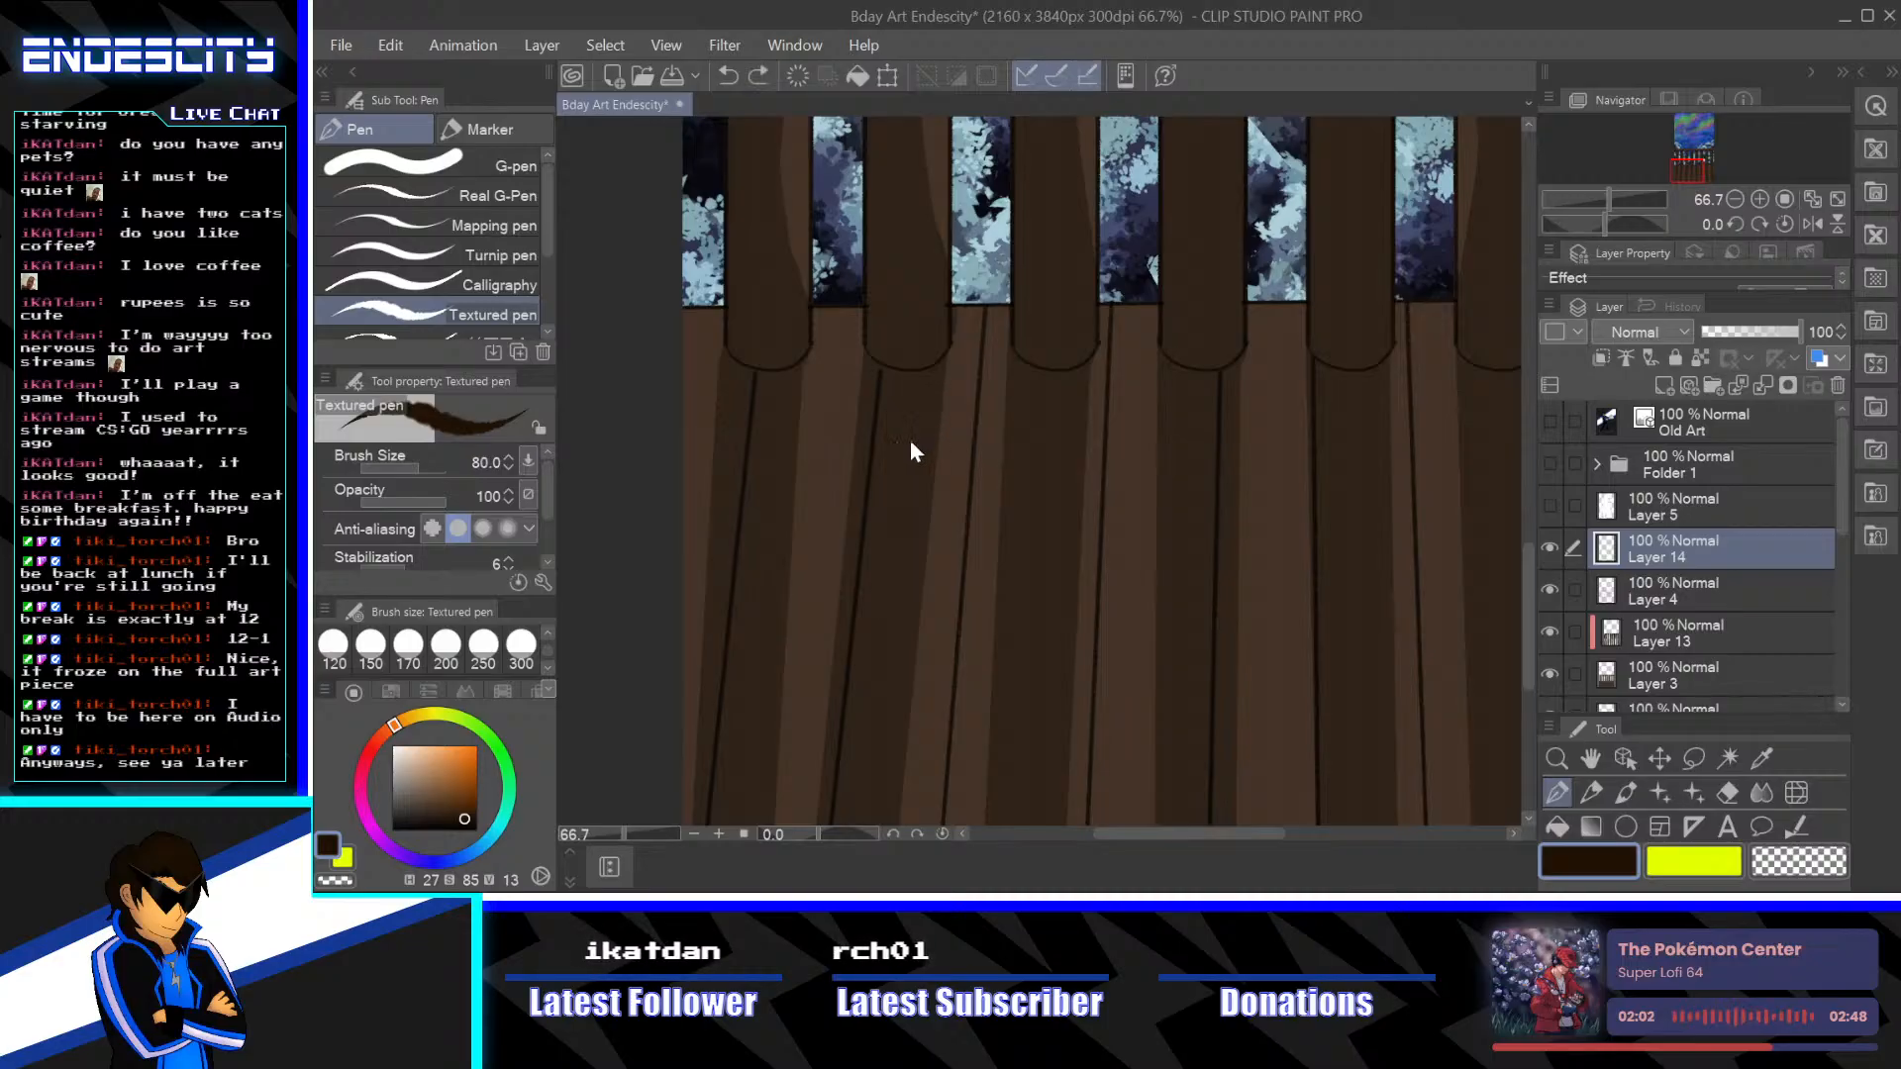
{"action": "left_click", "coordinate": [404, 465]}
{"action": "left_click_drag", "start_coordinate": [404, 466], "coordinate": [396, 466]}
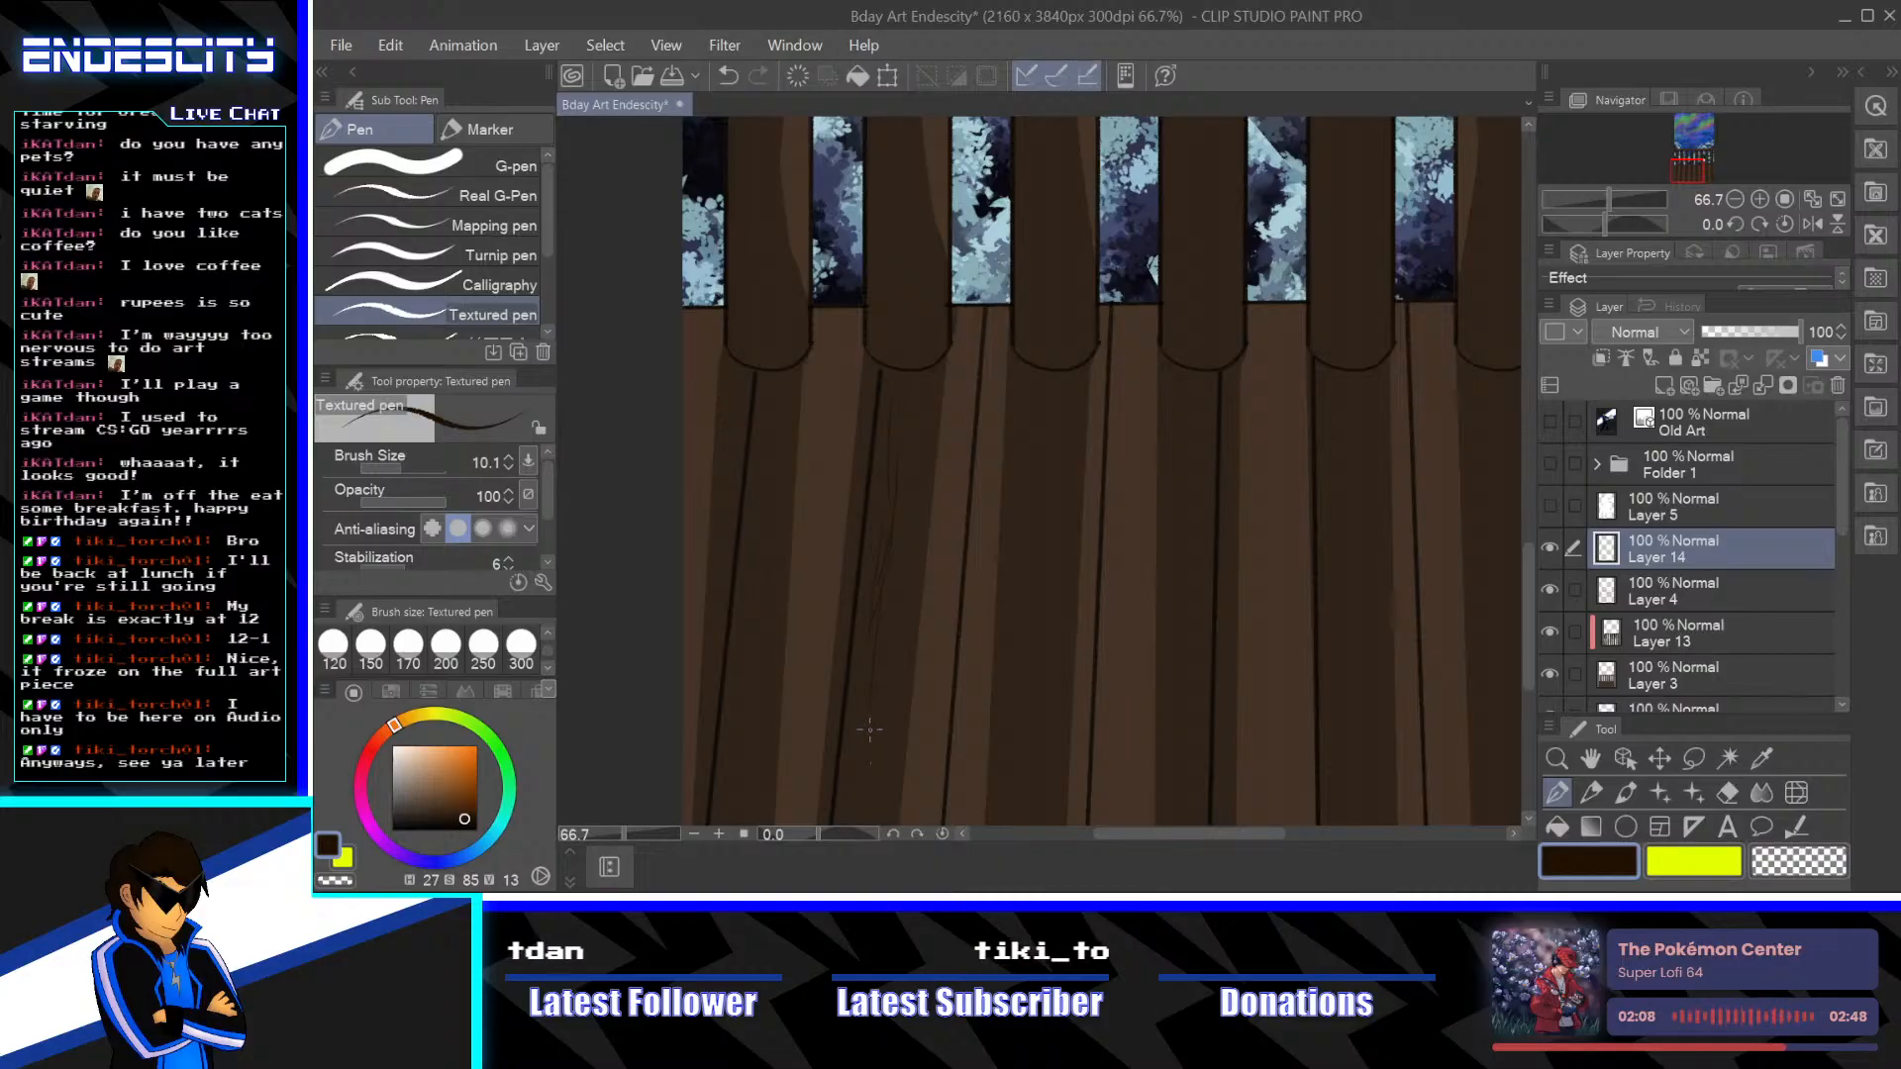
Add long, thin wood grain lines down the neighbouring lighter deck plank, check them against the whole deck, and undo the last stroke
{"action": "left_click_drag", "start_coordinate": [965, 359], "coordinate": [909, 758]}
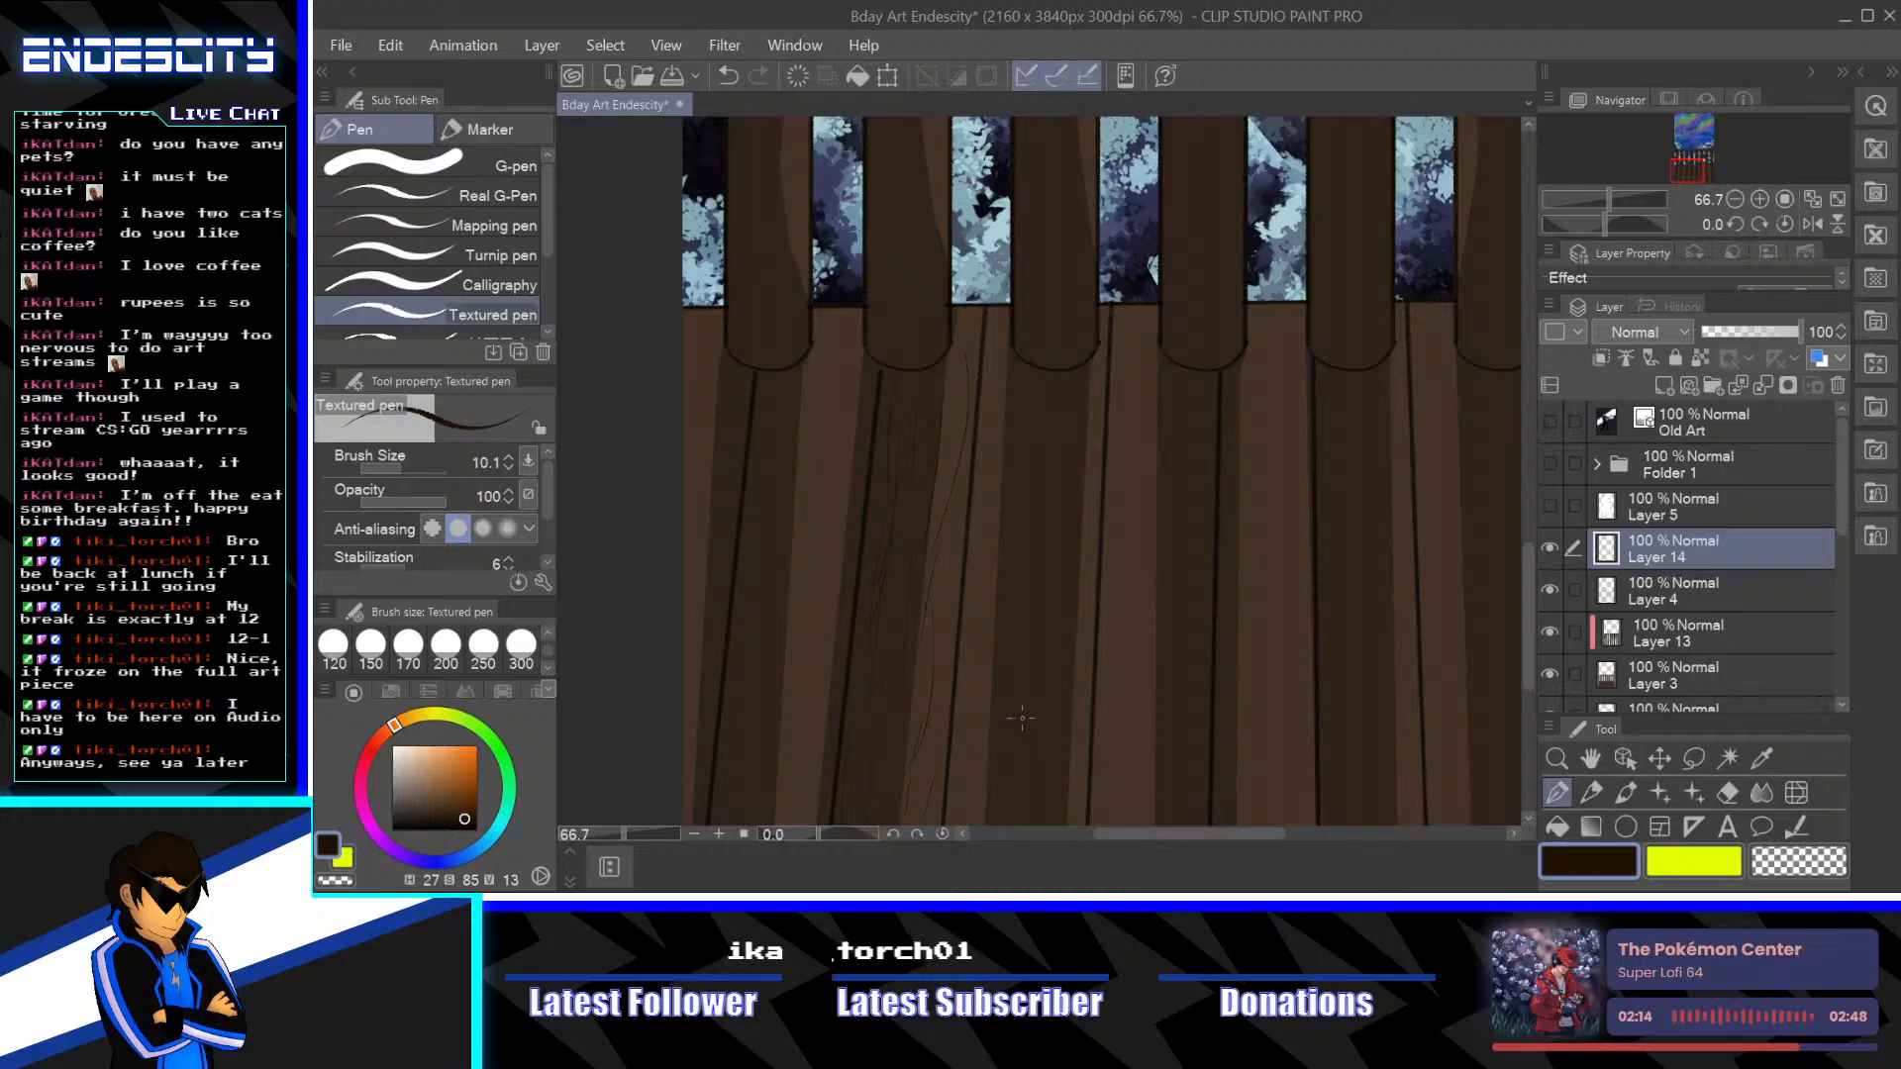
{"action": "scroll", "coordinate": [1050, 663], "scroll_direction": "down", "scroll_amount": 3}
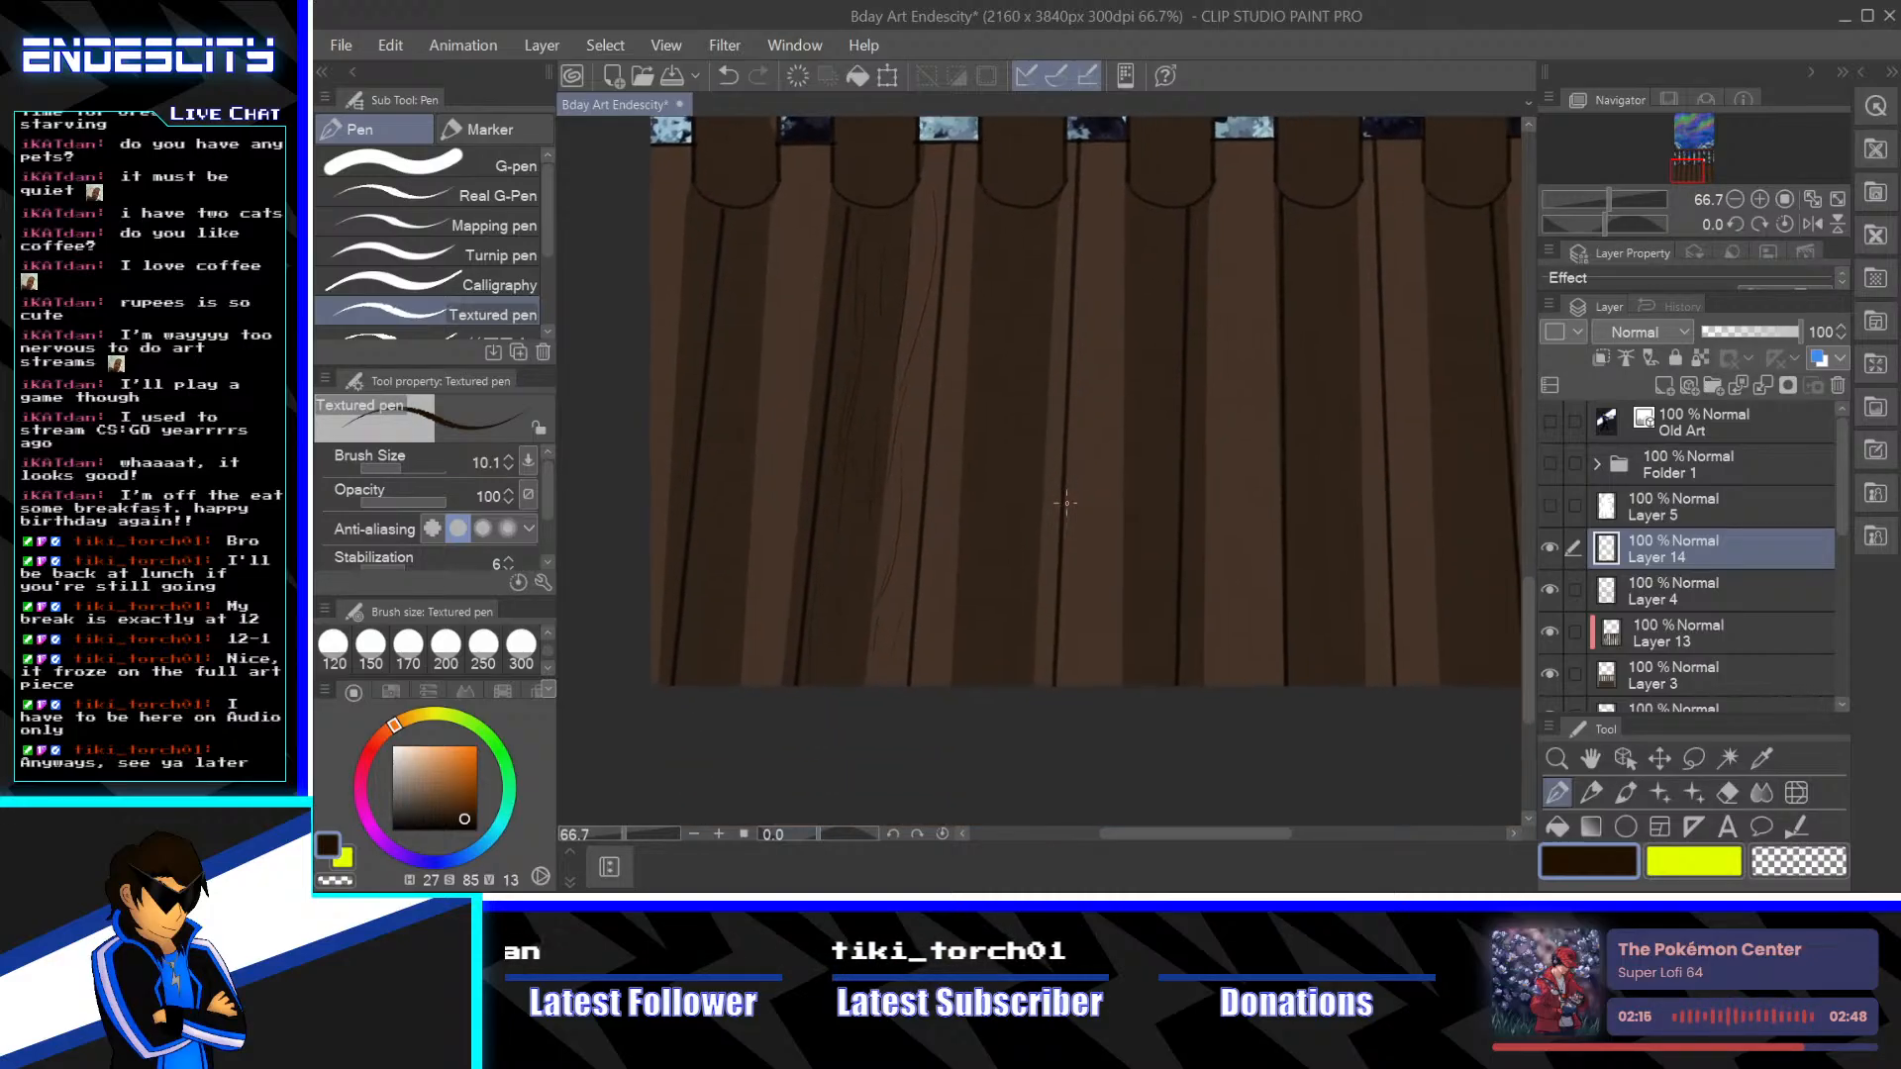
{"action": "scroll", "coordinate": [1072, 513], "scroll_direction": "down", "scroll_amount": 1}
{"action": "scroll", "coordinate": [1069, 515], "scroll_direction": "down", "scroll_amount": 2}
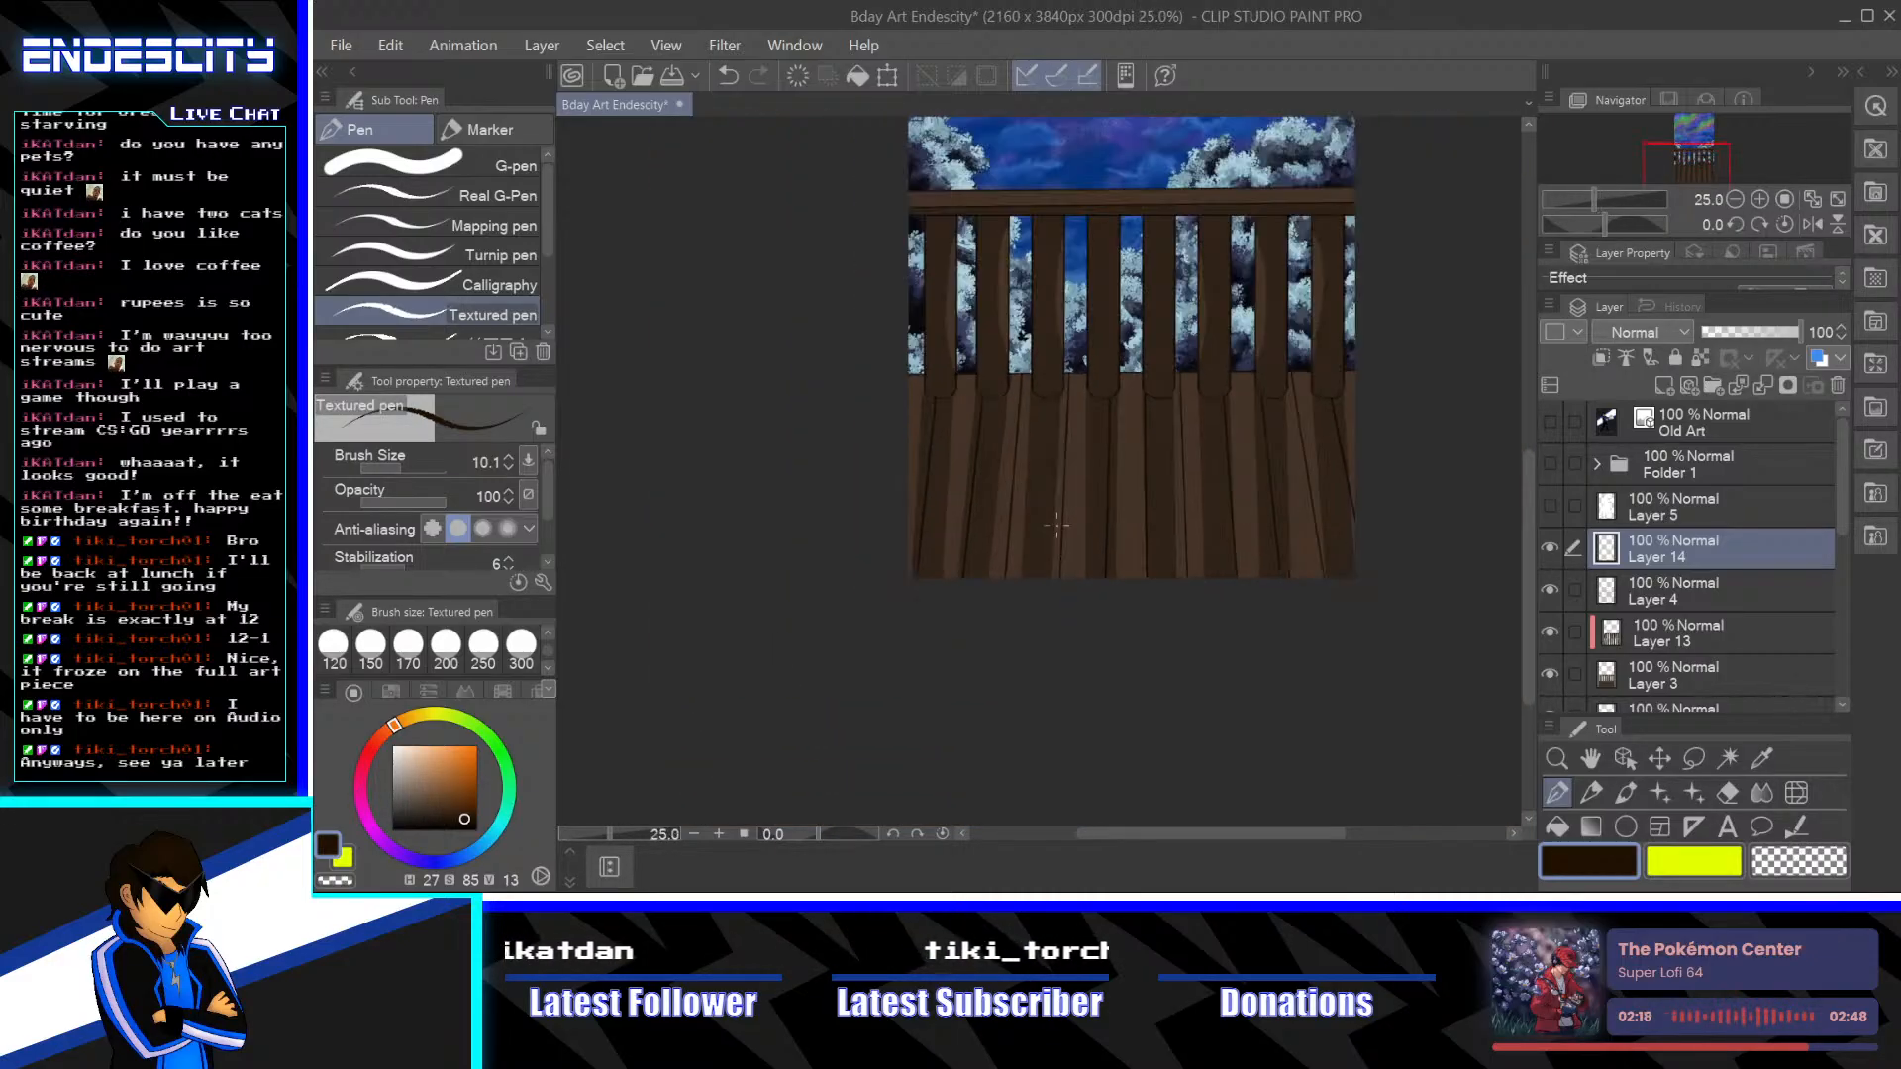
{"action": "left_click_drag", "start_coordinate": [1255, 628], "coordinate": [1069, 628]}
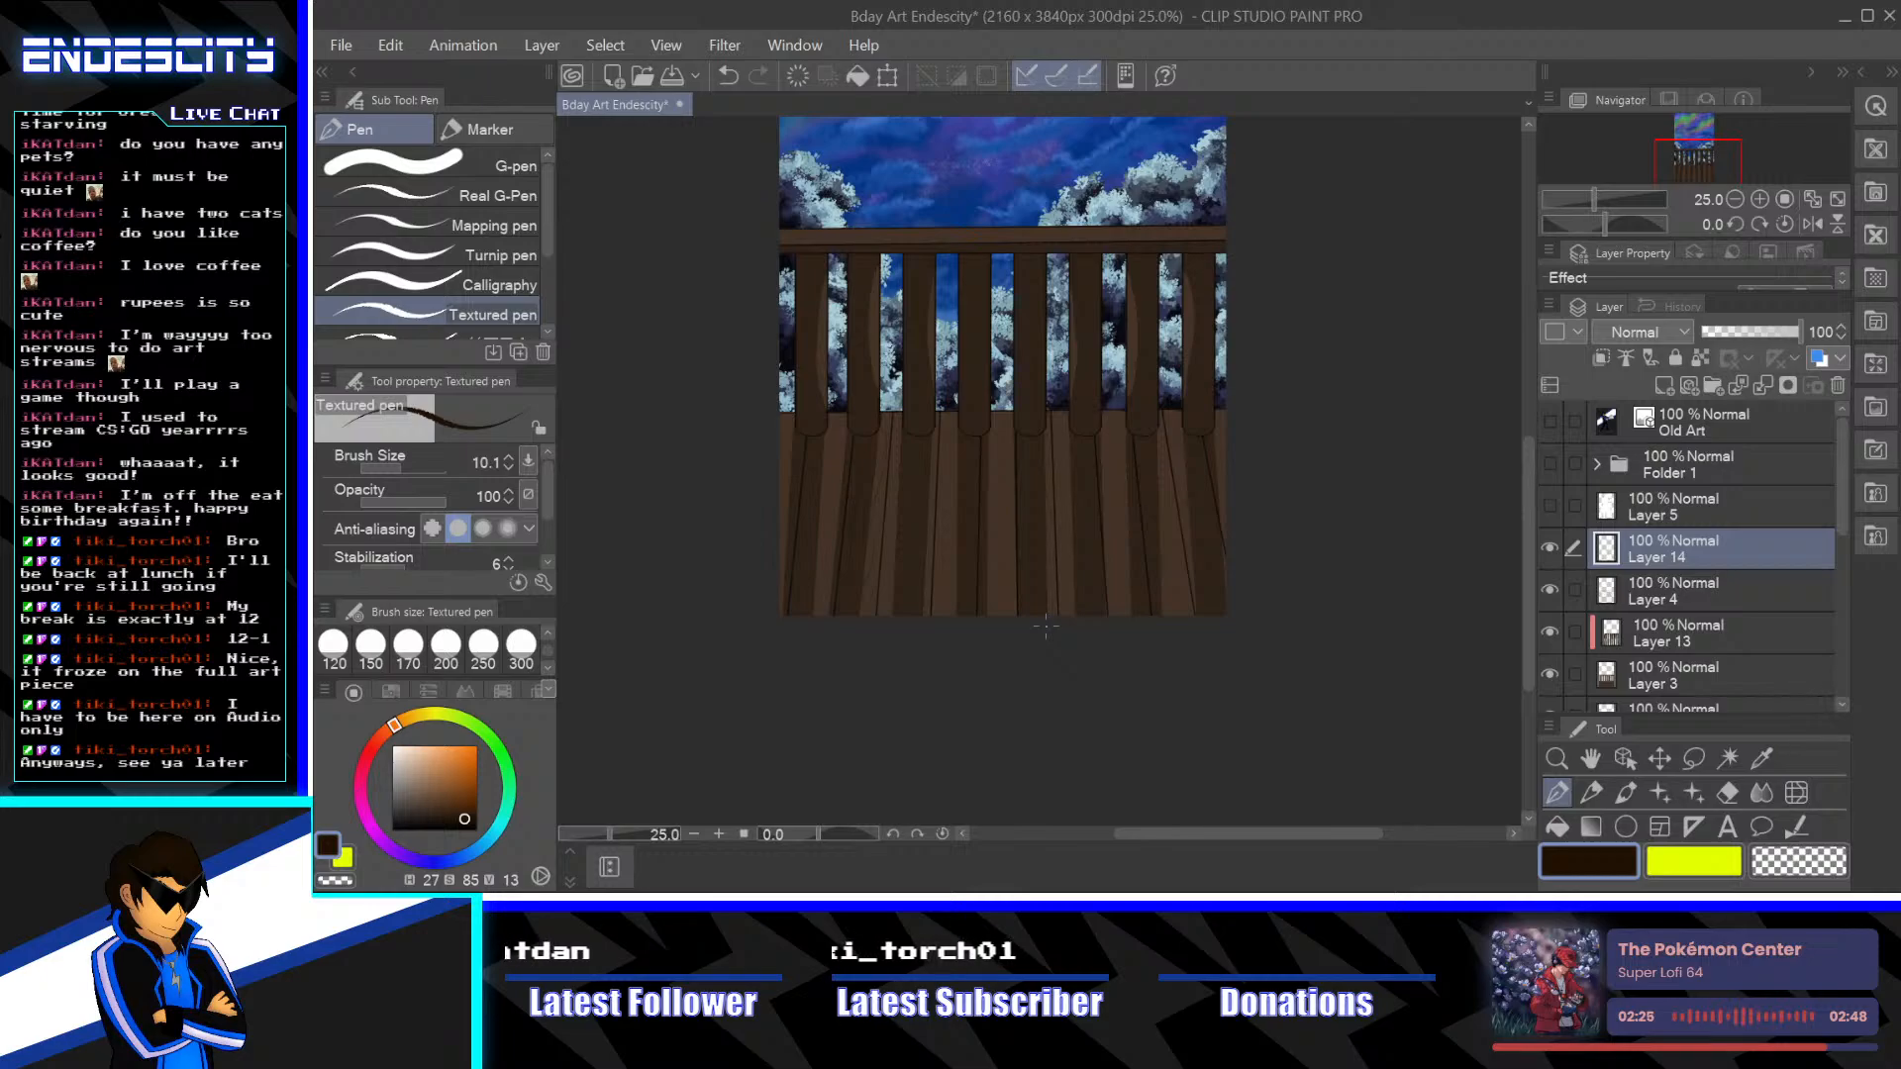
{"action": "scroll", "coordinate": [1045, 625], "scroll_direction": "up", "scroll_amount": 3}
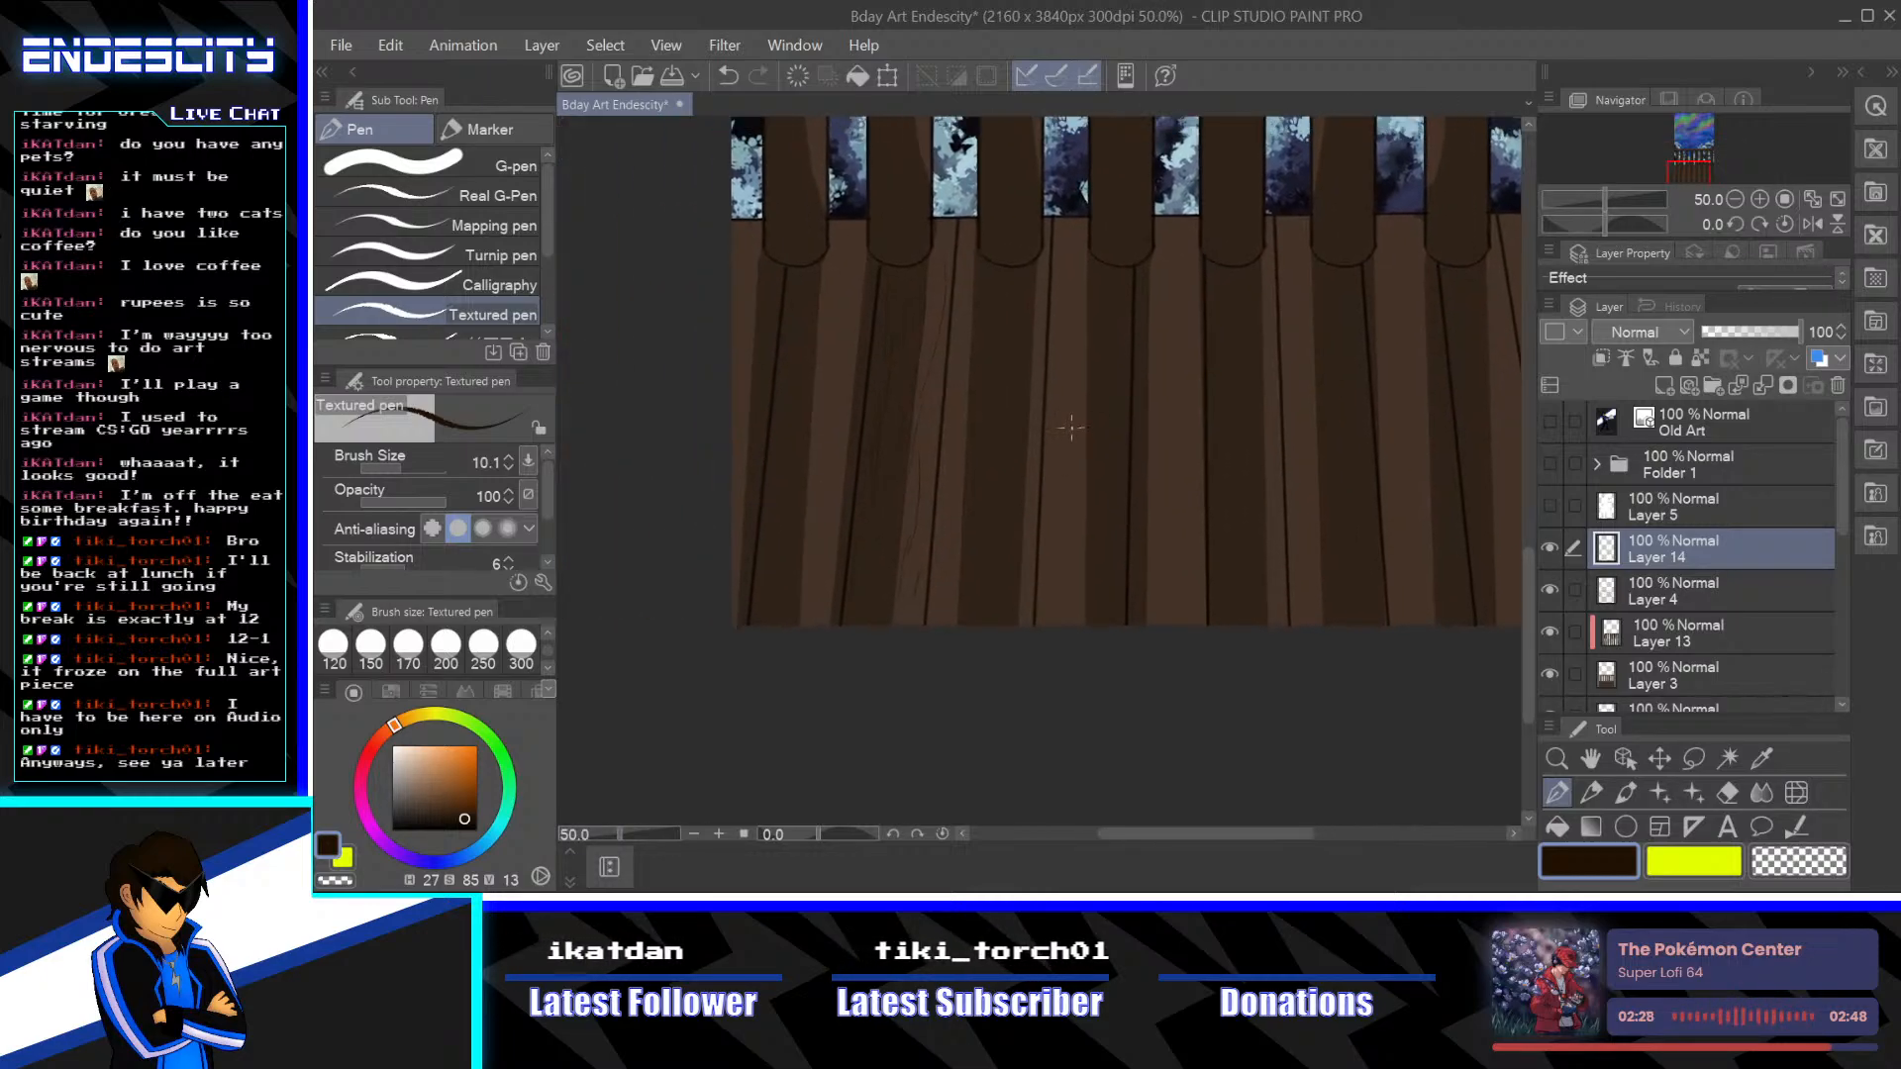
{"action": "key", "text": "ctrl+z"}
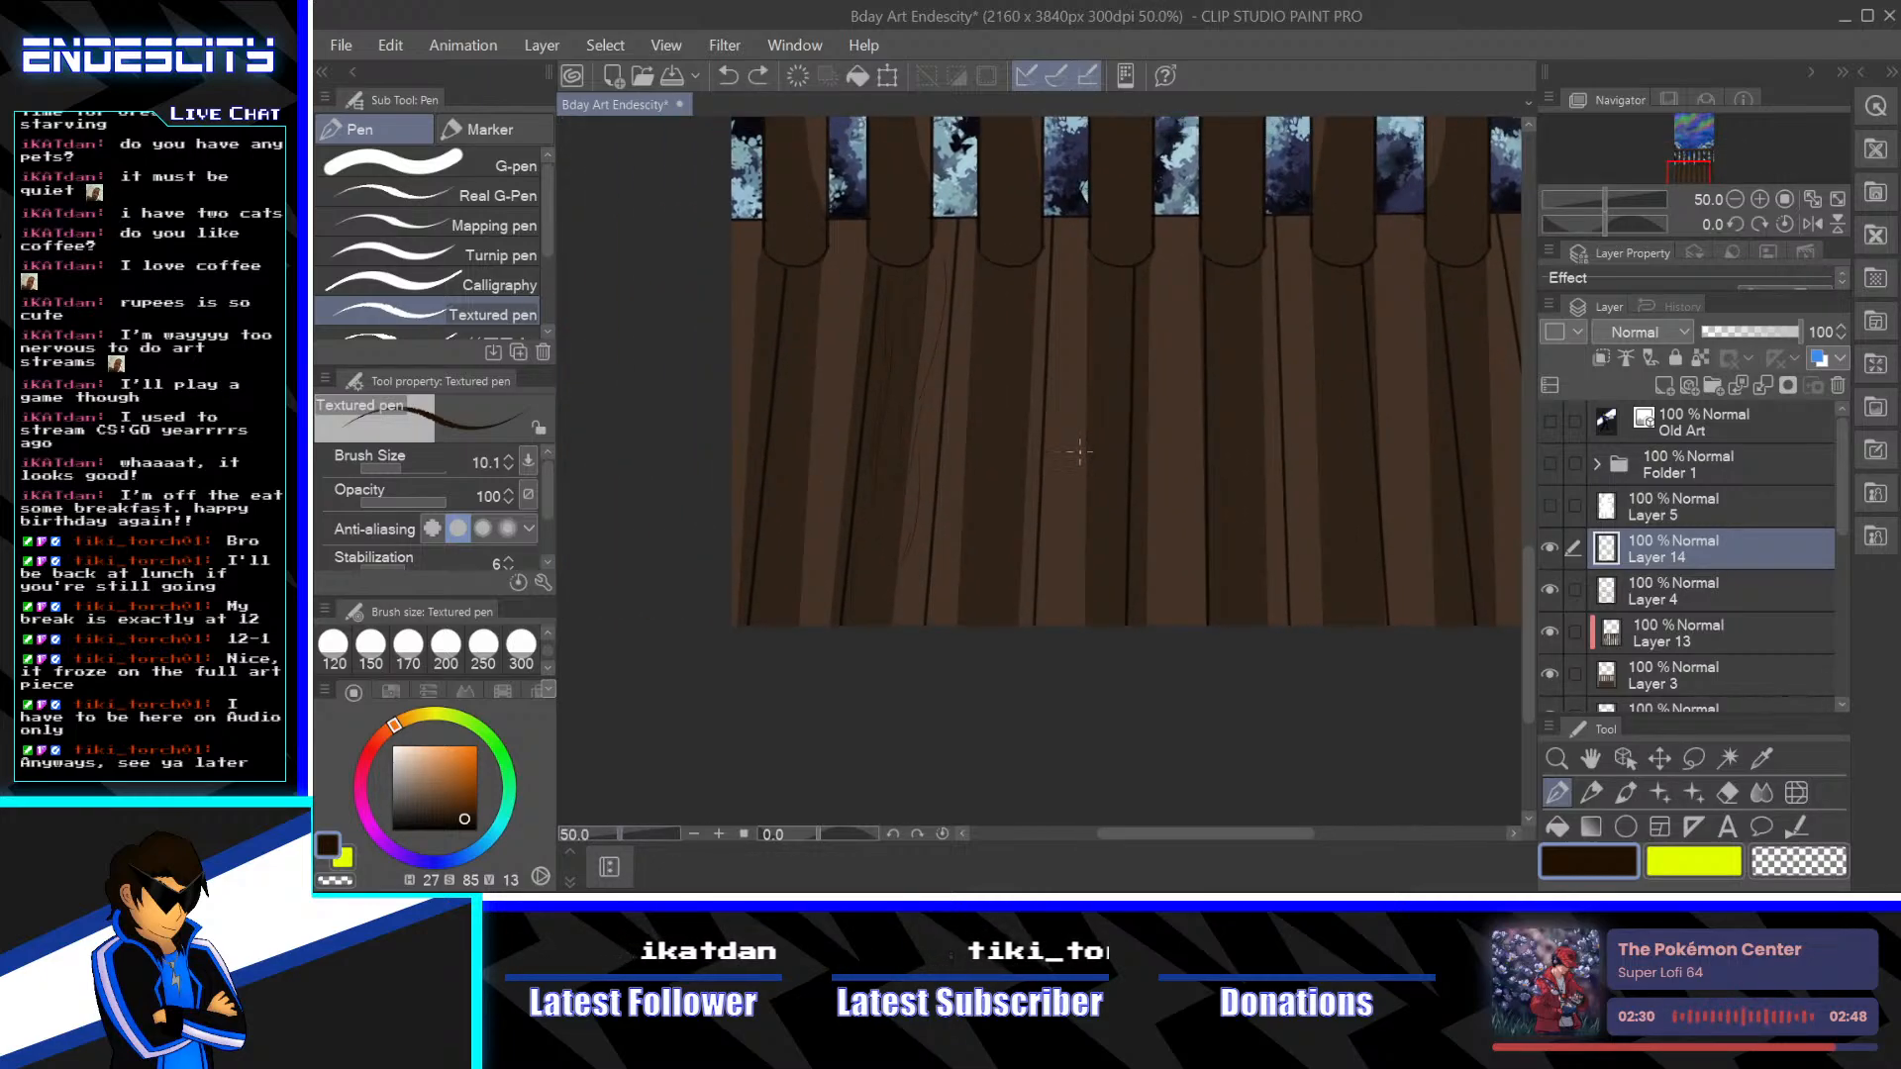